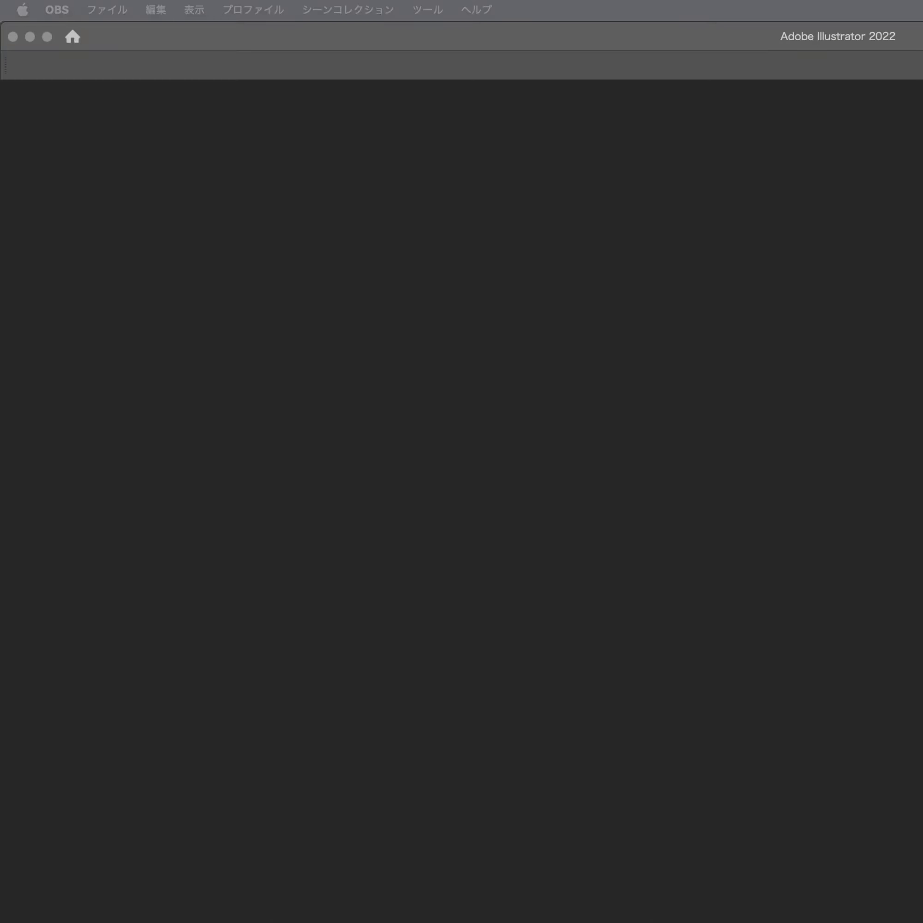
# Create a blank CMYK Letter print document, 215.9 x 279.4 mm, from the Print presets
pyautogui.click(605, 534)
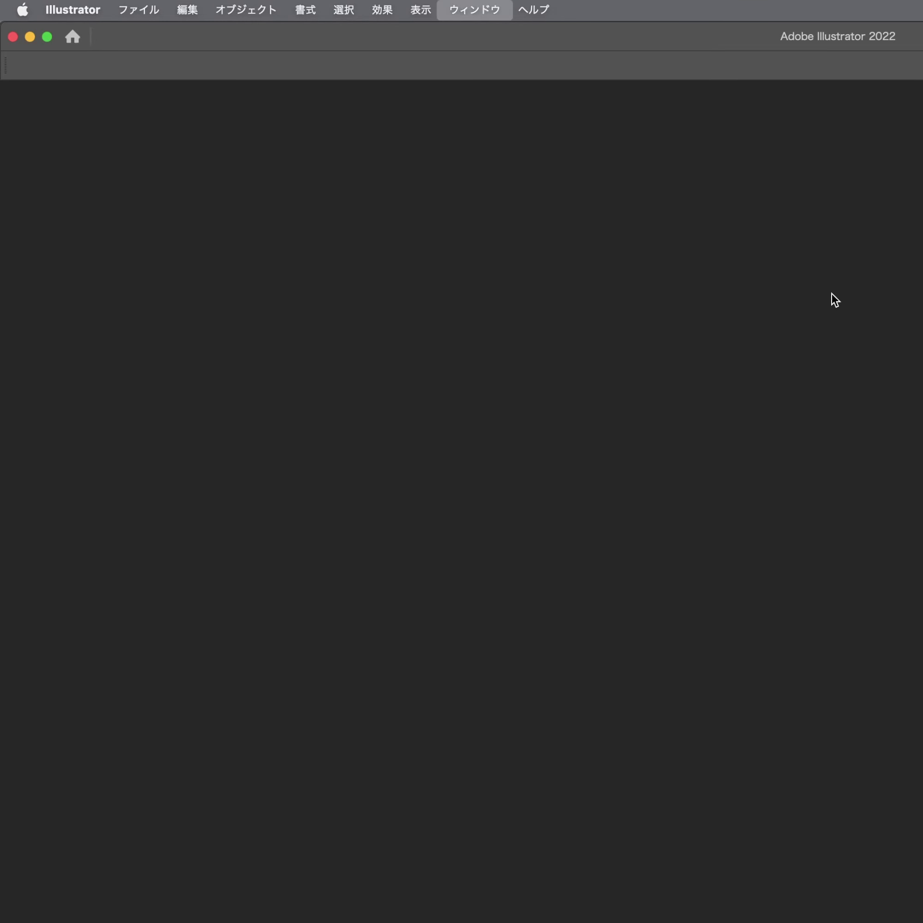
pyautogui.press('Tab')
pyautogui.press('super+n')
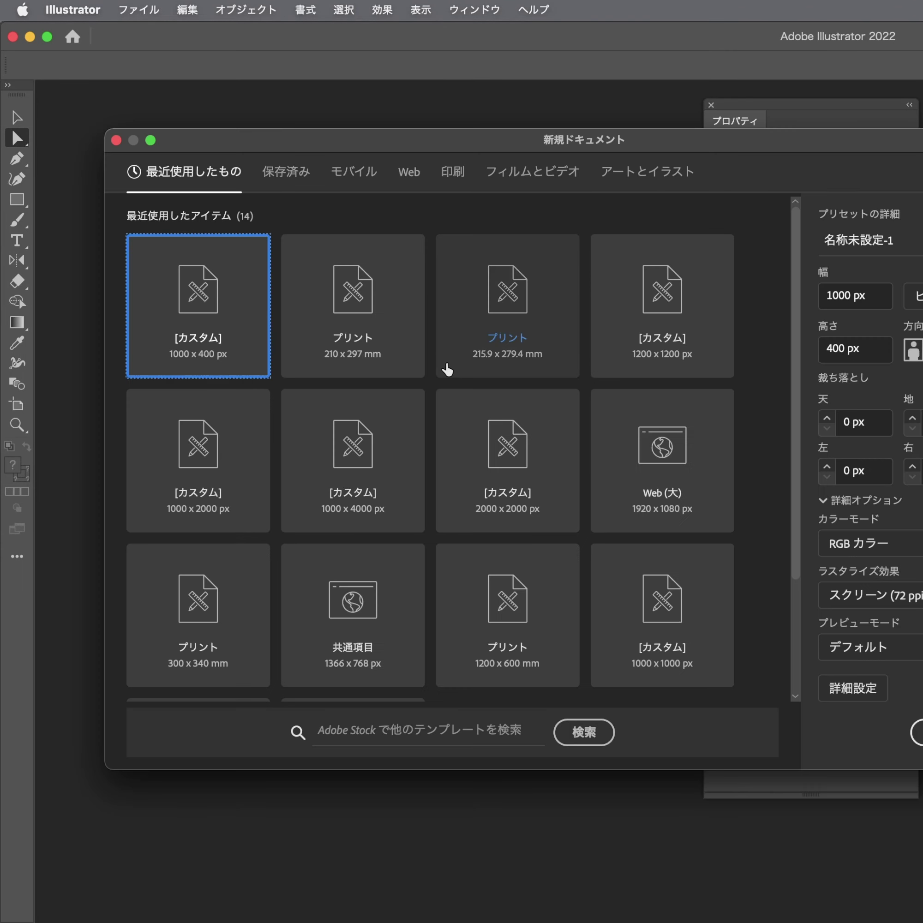
pyautogui.click(454, 175)
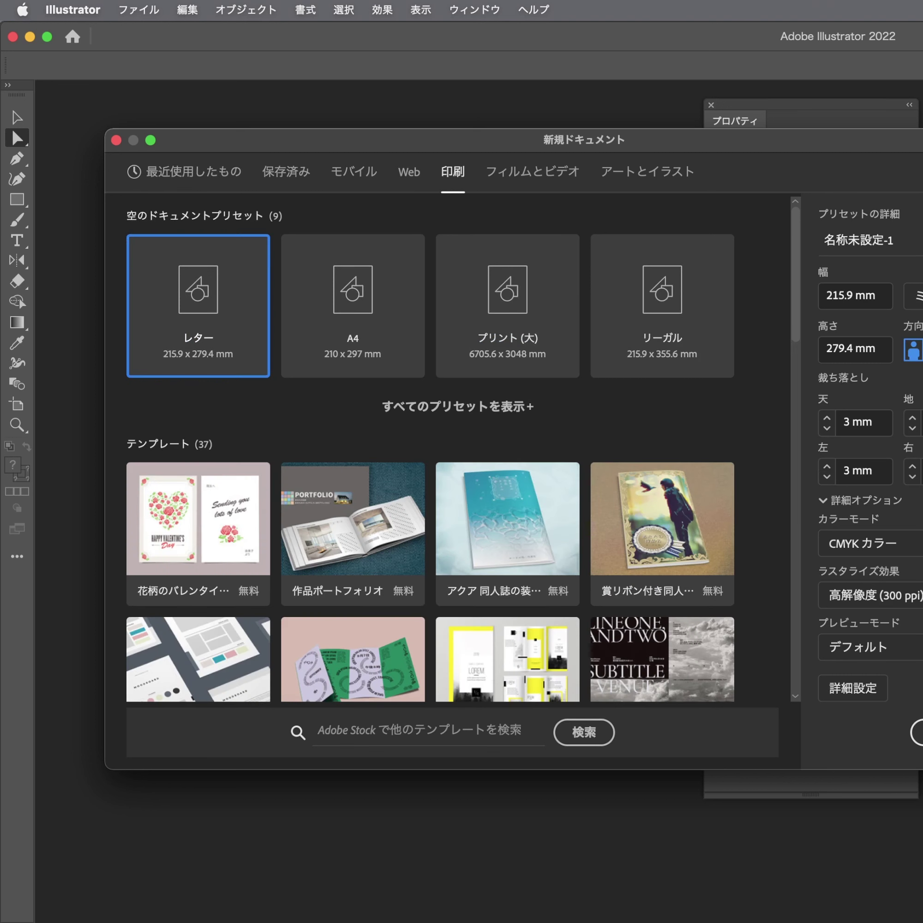
pyautogui.press('Return')
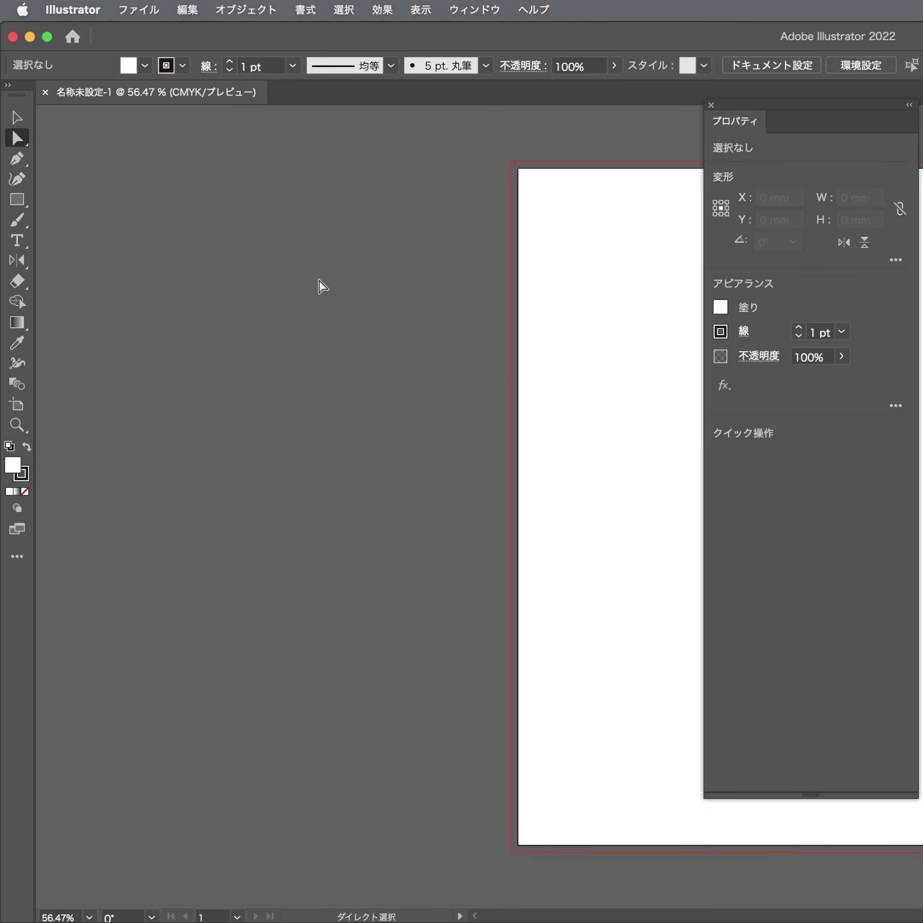
# Trace the gyoza's curved bottom edge with the Pen tool, ending in a sharp right tip
pyautogui.moveTo(482, 297); pyautogui.dragTo(119, 297)
pyautogui.keyDown('super'); pyautogui.click(344, 295); pyautogui.keyUp('super')
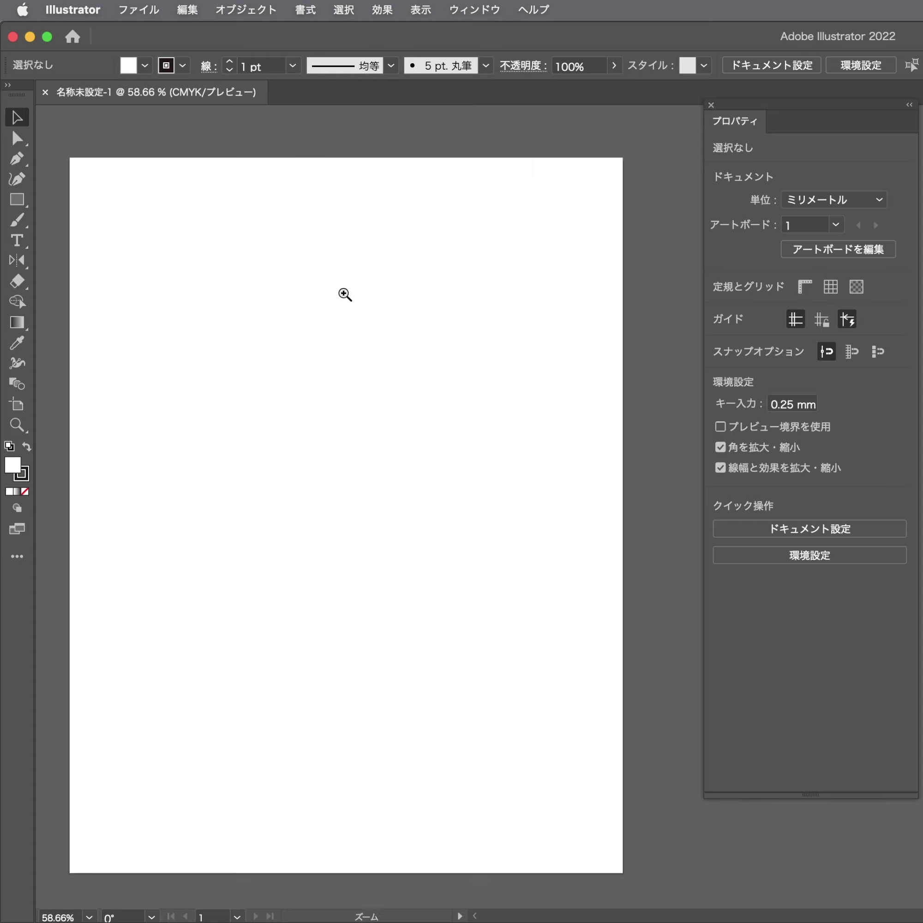
pyautogui.press('p')
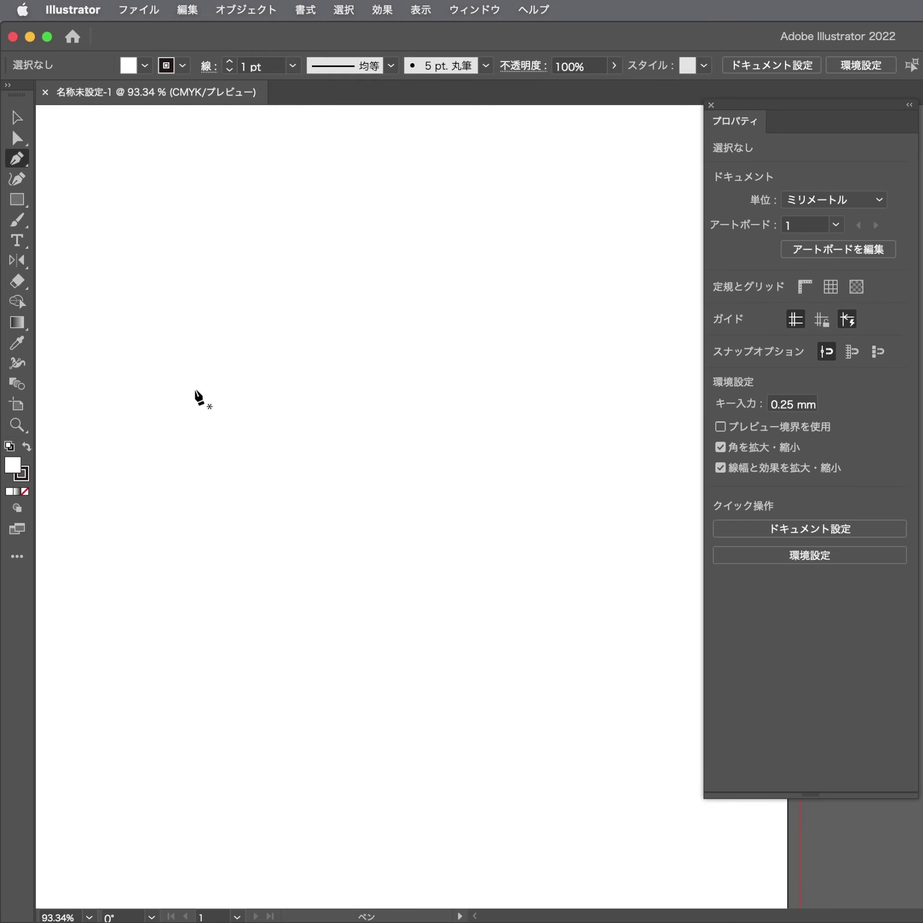
pyautogui.keyDown('super'); pyautogui.click(204, 319); pyautogui.keyUp('super')
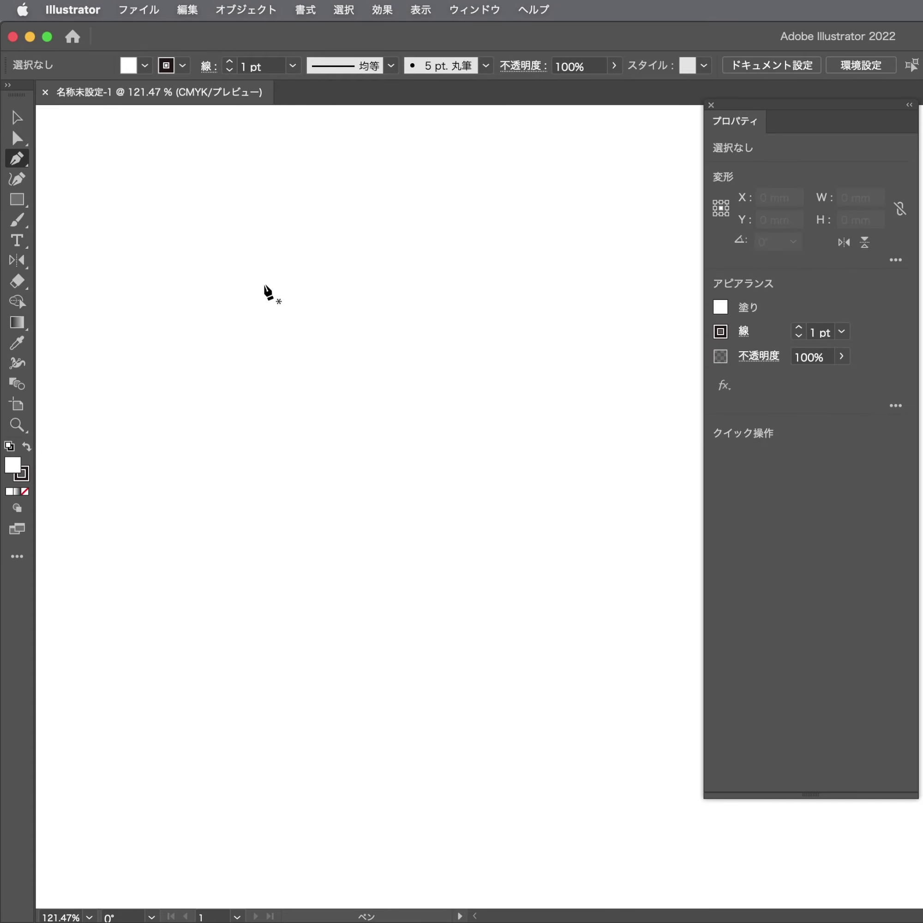
pyautogui.moveTo(234, 337); pyautogui.dragTo(241, 337)
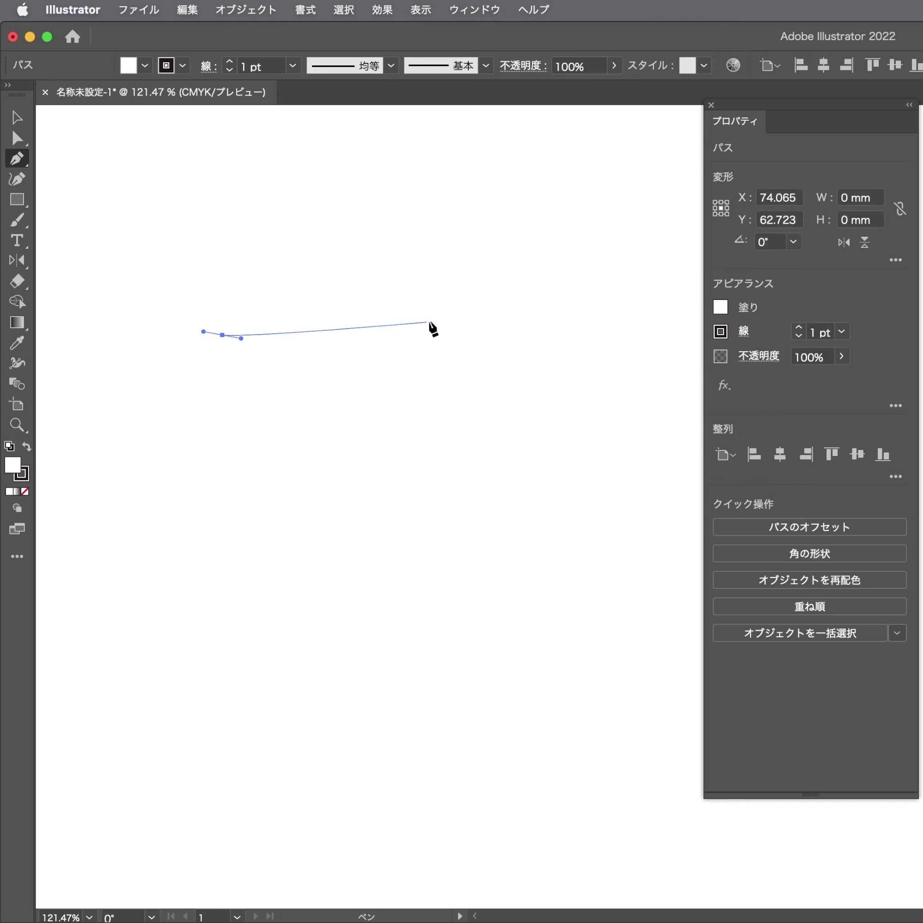
pyautogui.moveTo(465, 334)
pyautogui.mouseDown()
pyautogui.moveTo(541, 321)
pyautogui.moveTo(556, 303)
pyautogui.mouseUp()
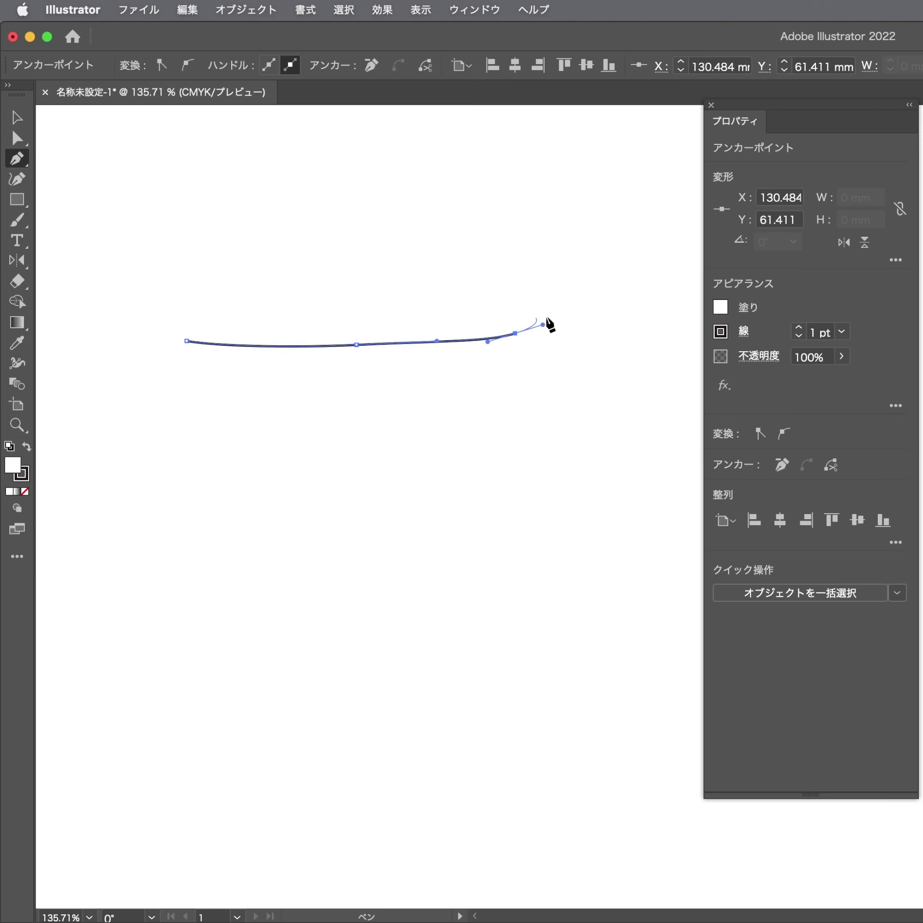
pyautogui.moveTo(563, 320)
pyautogui.mouseDown()
pyautogui.moveTo(518, 266)
pyautogui.moveTo(489, 266)
pyautogui.moveTo(431, 207)
pyautogui.mouseUp()
pyautogui.click(436, 228)
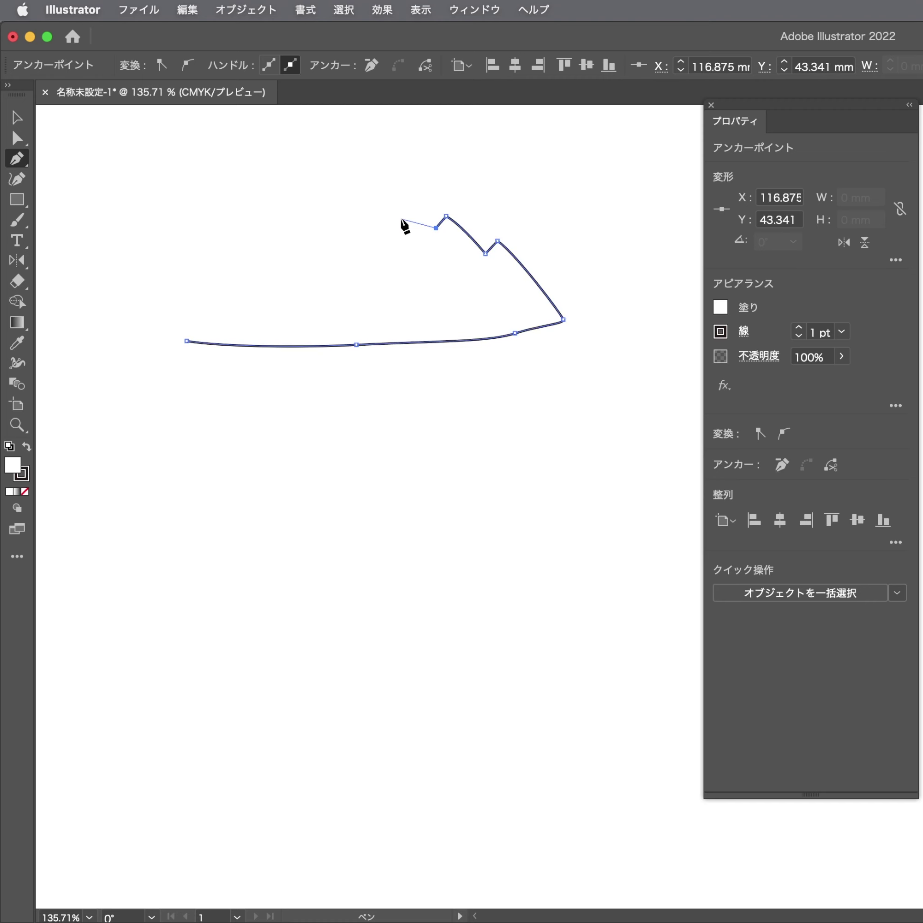
# Draw the first pleats along the top edge as curved peaks separated by sharp notches
pyautogui.moveTo(373, 190); pyautogui.dragTo(355, 209)
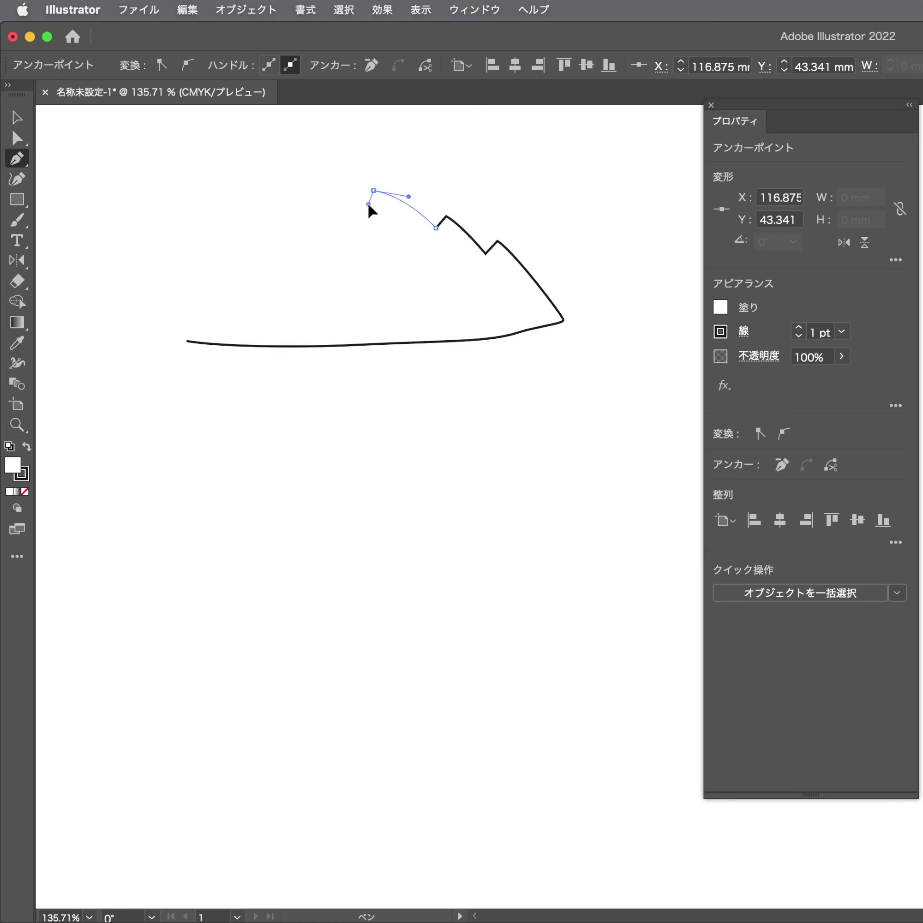
pyautogui.click(362, 218)
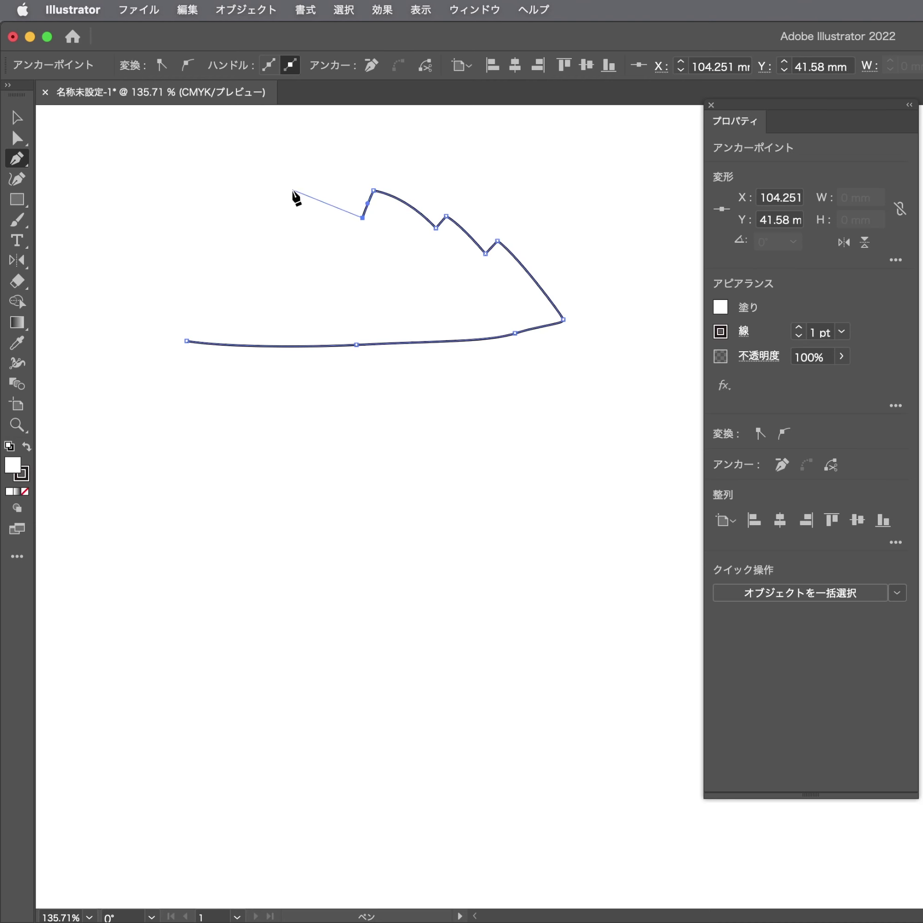
pyautogui.moveTo(288, 192); pyautogui.dragTo(269, 193)
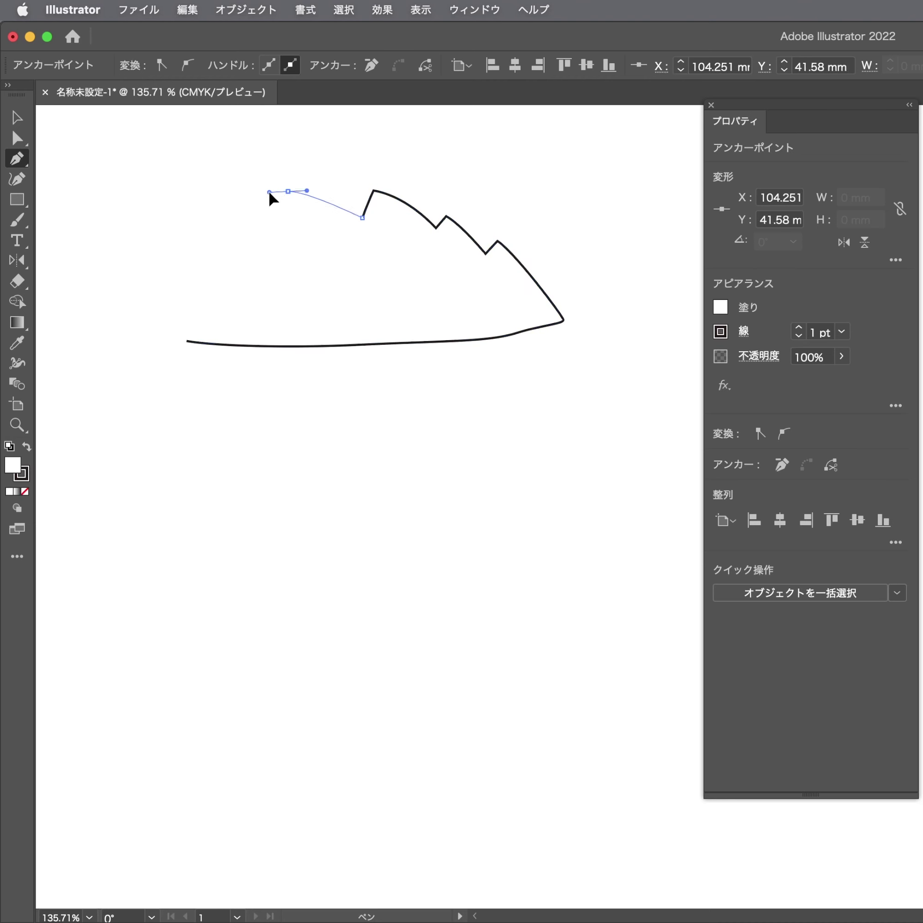
pyautogui.click(287, 212)
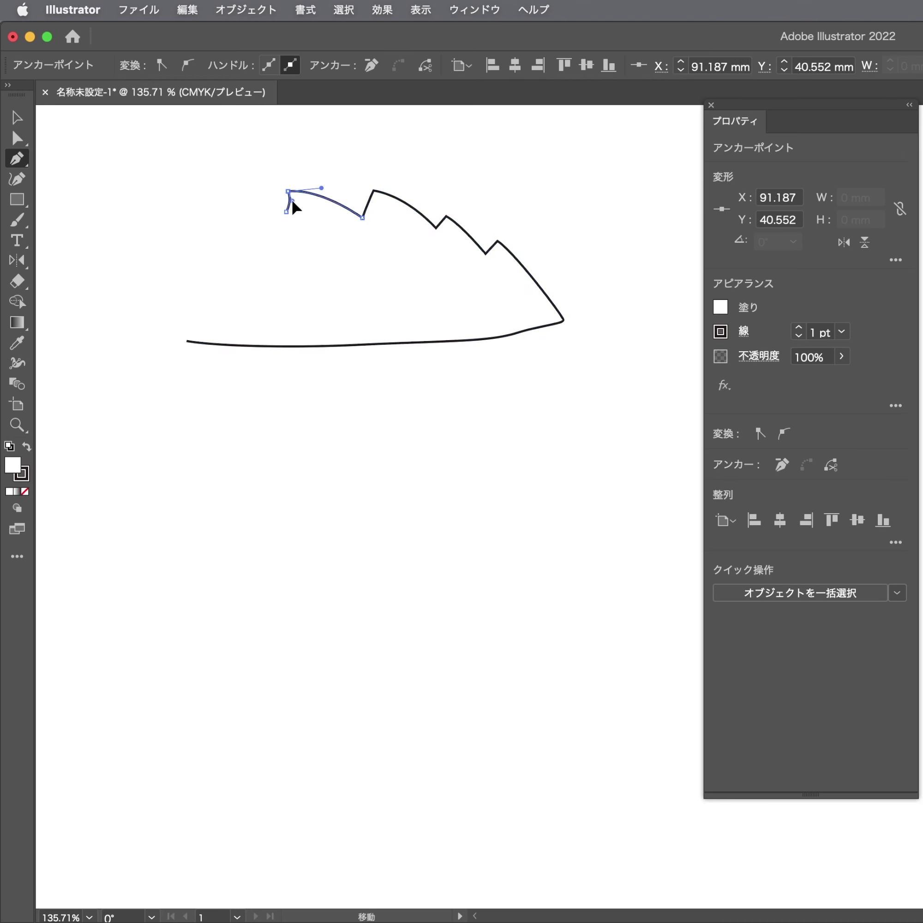
pyautogui.moveTo(215, 201); pyautogui.dragTo(146, 238)
pyautogui.click(218, 218)
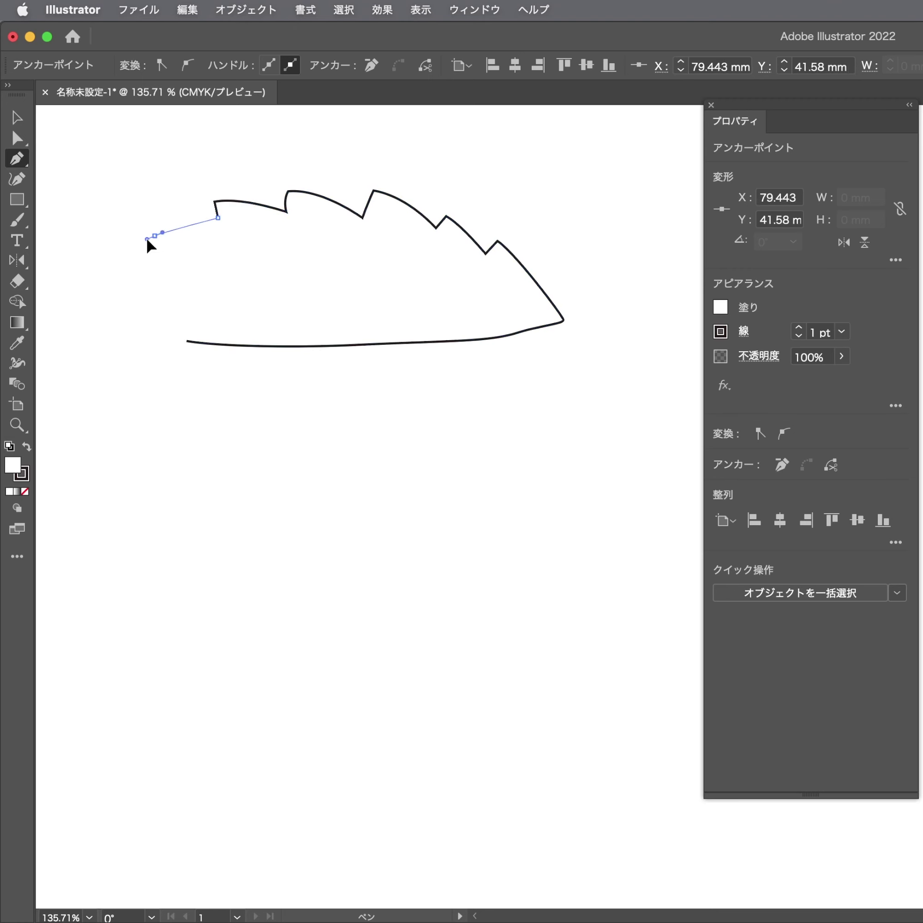
# Redo the misplaced pleat notch, then finish the pleats down to the left tip and starting point
pyautogui.hotkey('ctrl', 'z')
pyautogui.click(171, 253)
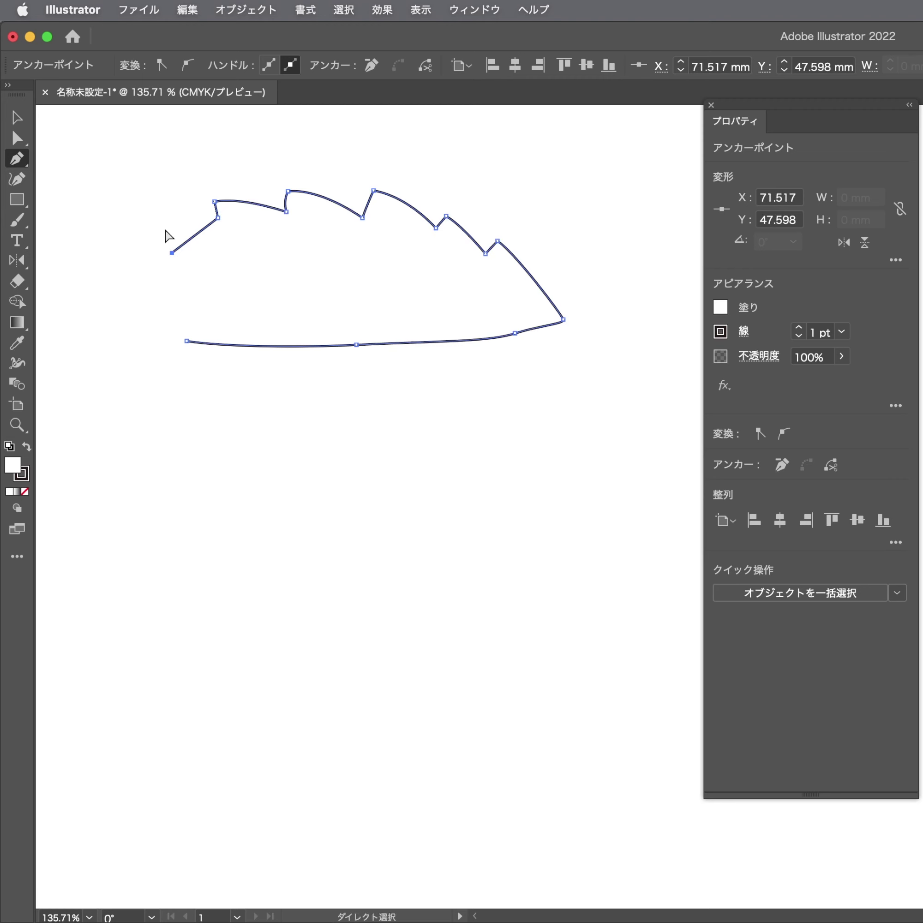
pyautogui.hotkey('ctrl', 'z')
pyautogui.moveTo(162, 225); pyautogui.dragTo(146, 230)
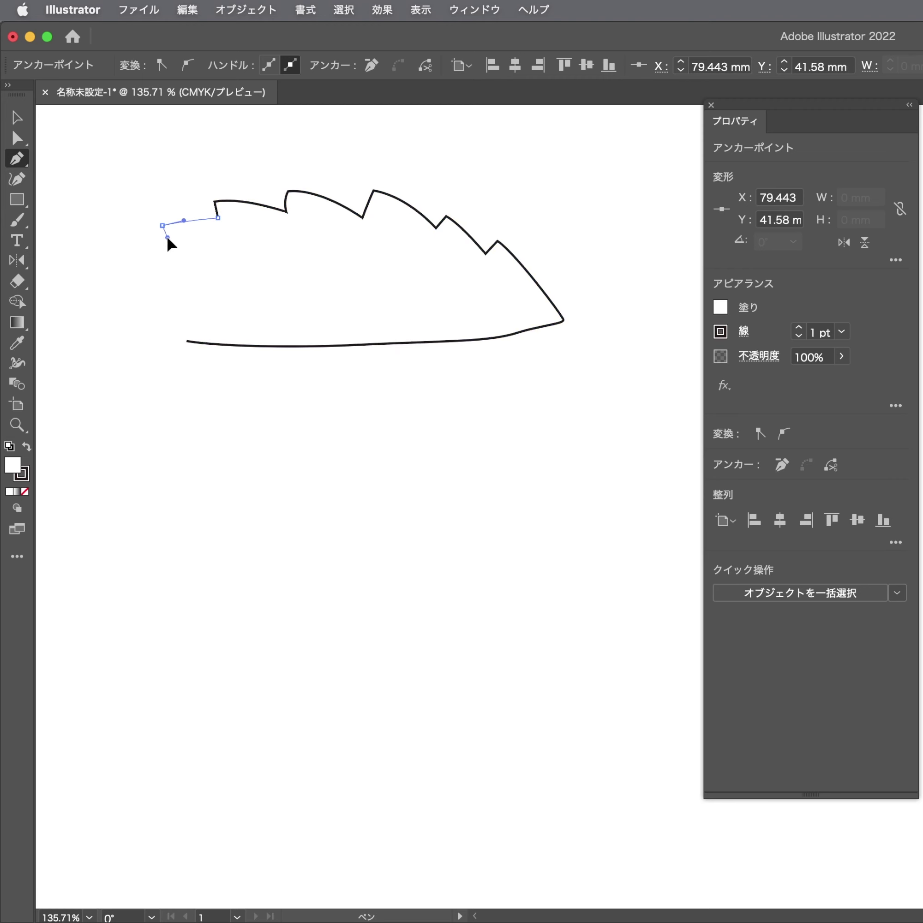
pyautogui.click(171, 250)
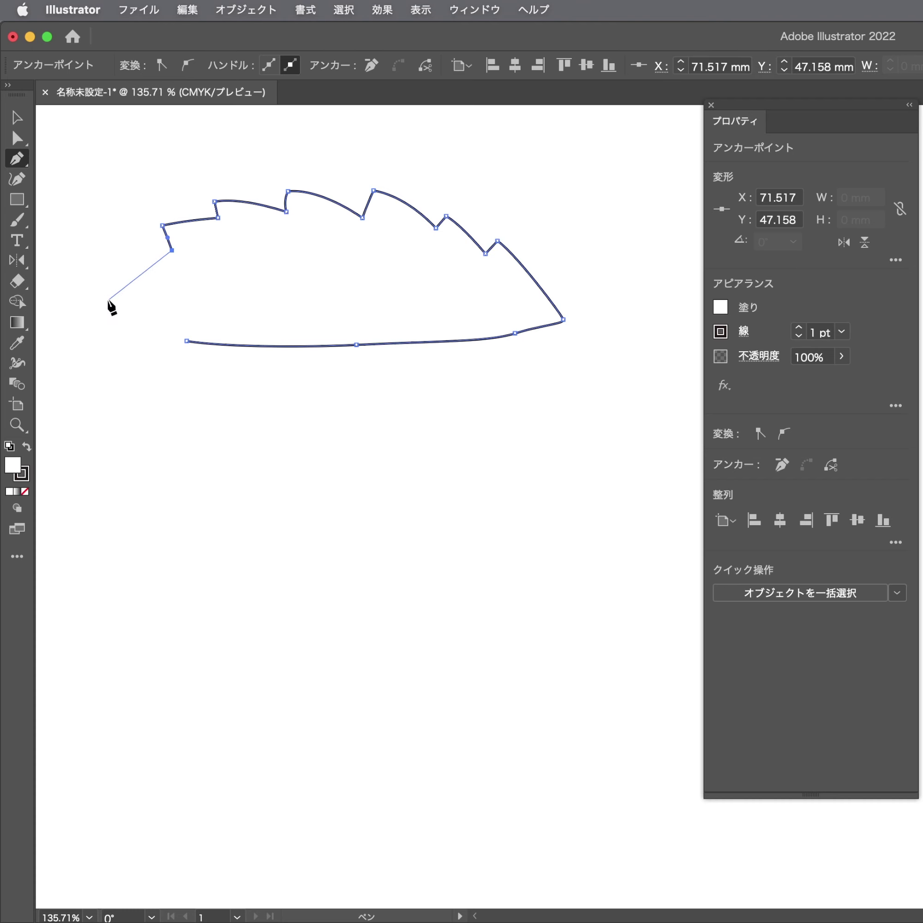
pyautogui.moveTo(101, 306); pyautogui.dragTo(76, 346)
pyautogui.click(188, 341)
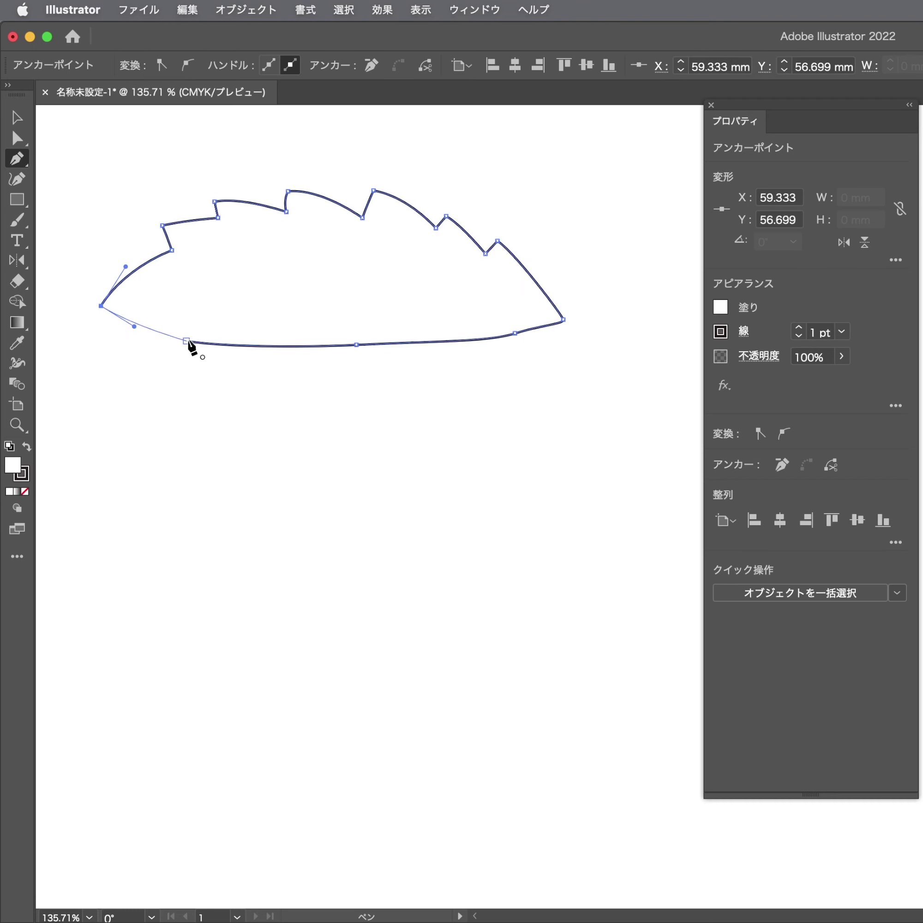
# Drag the bottom anchors down and outward so the gyoza's bottom forms a smooth, rounded arc
pyautogui.press('a')
pyautogui.hotkey('ctrl', 'shift', 'a')
pyautogui.scroll(2, 353, 266)
pyautogui.moveTo(383, 298)
pyautogui.mouseDown()
pyautogui.moveTo(426, 383)
pyautogui.moveTo(398, 453)
pyautogui.moveTo(455, 499)
pyautogui.moveTo(417, 516)
pyautogui.mouseUp()
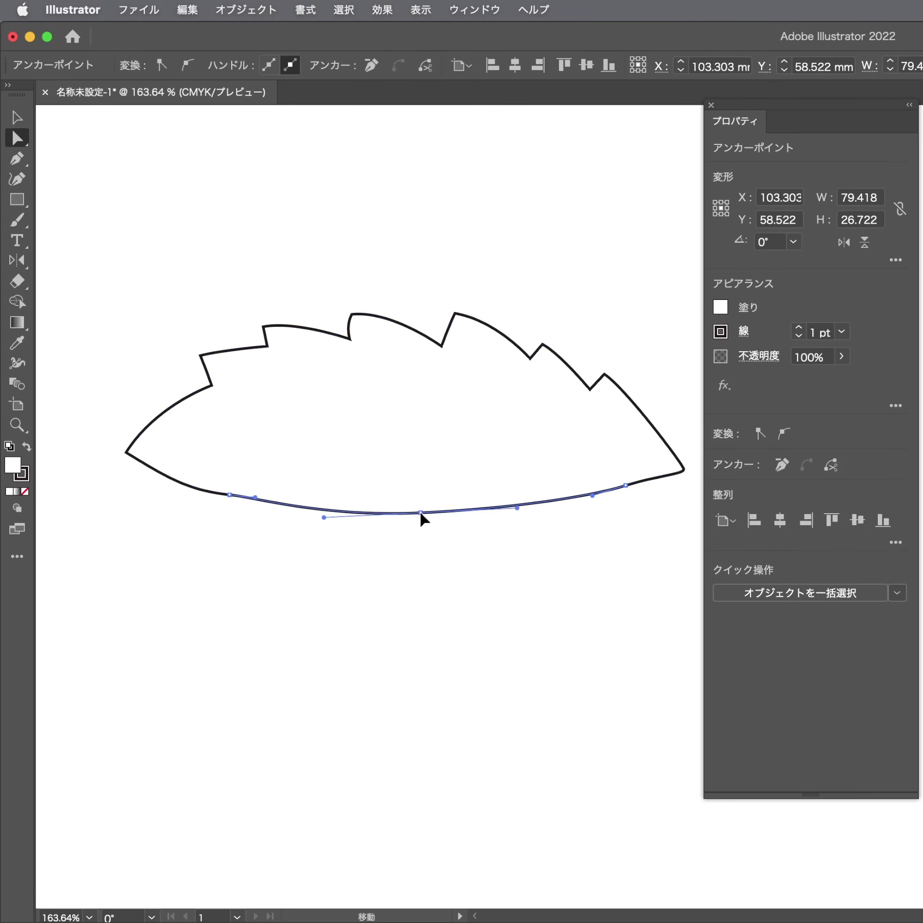
pyautogui.moveTo(226, 497); pyautogui.dragTo(223, 515)
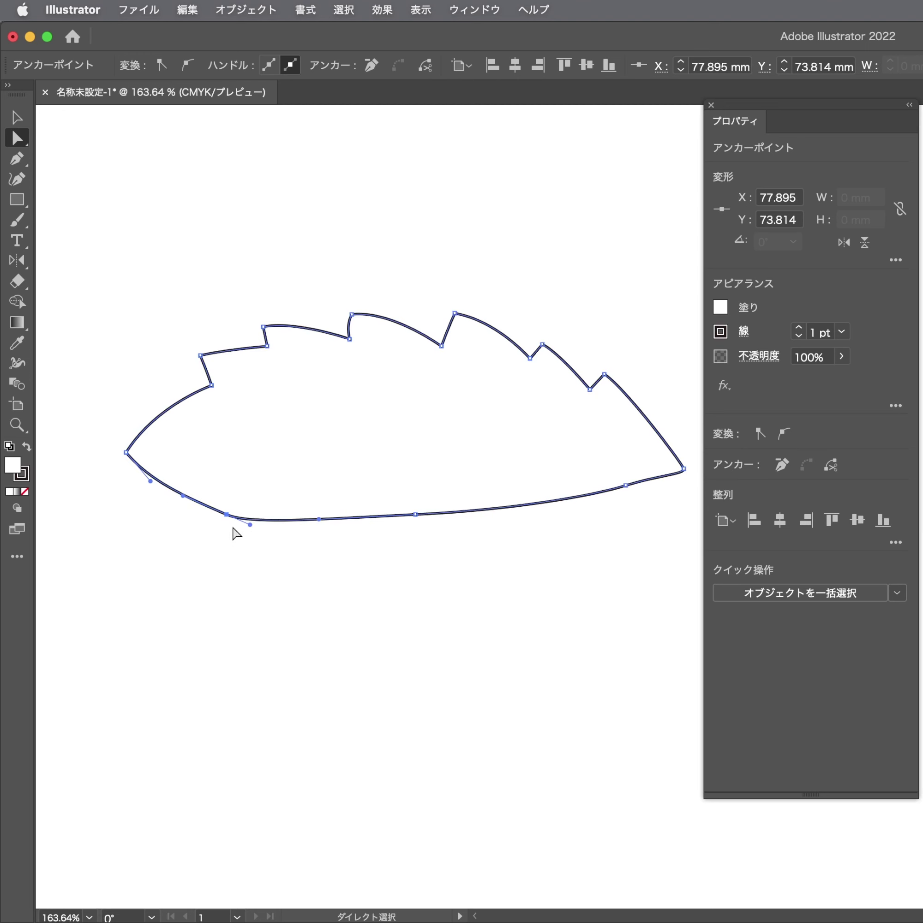
pyautogui.moveTo(226, 514); pyautogui.dragTo(276, 513)
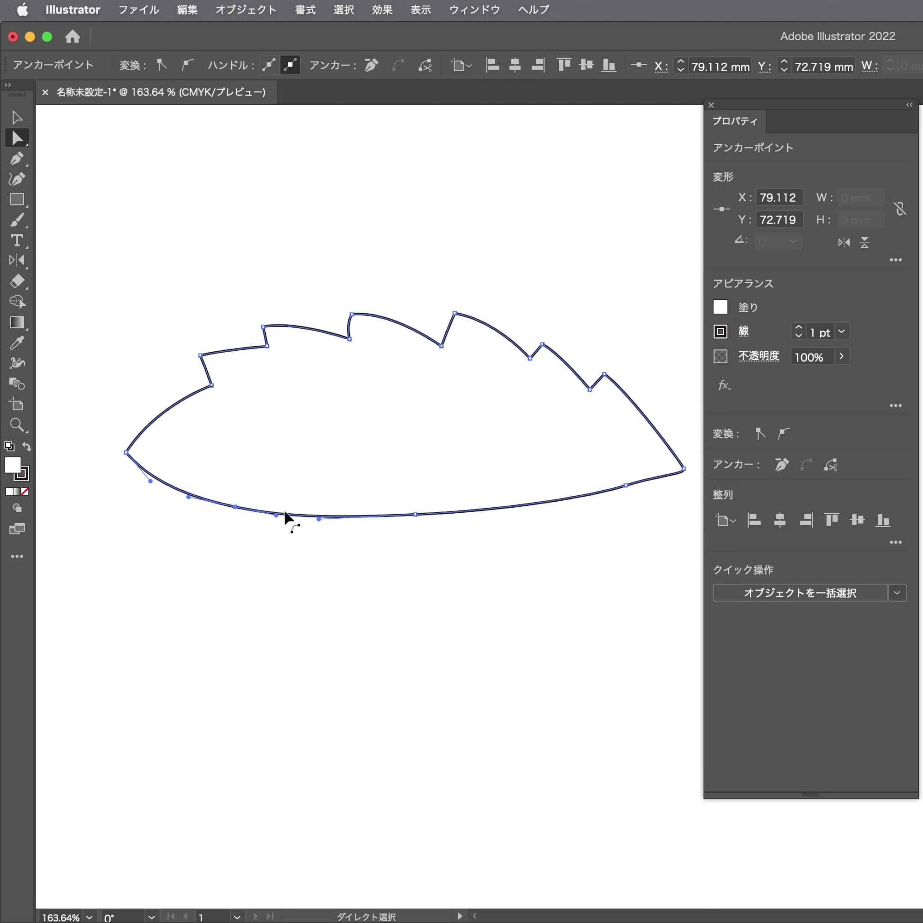
pyautogui.moveTo(415, 514); pyautogui.dragTo(415, 526)
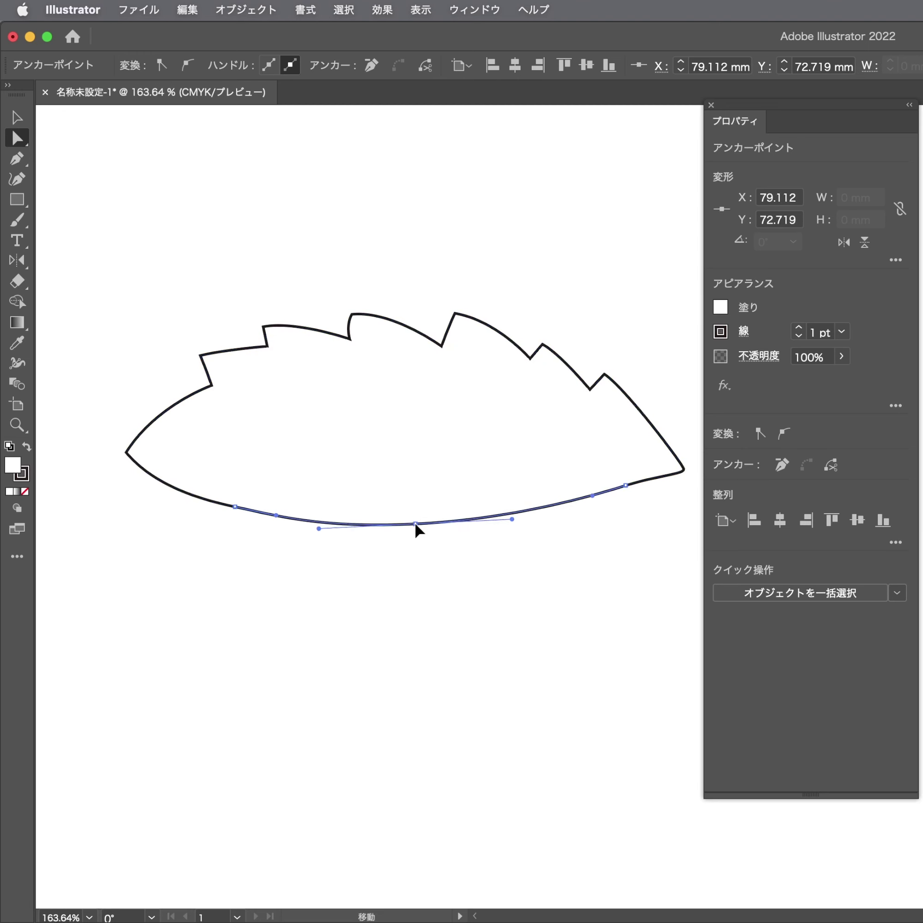
pyautogui.moveTo(626, 485); pyautogui.dragTo(631, 503)
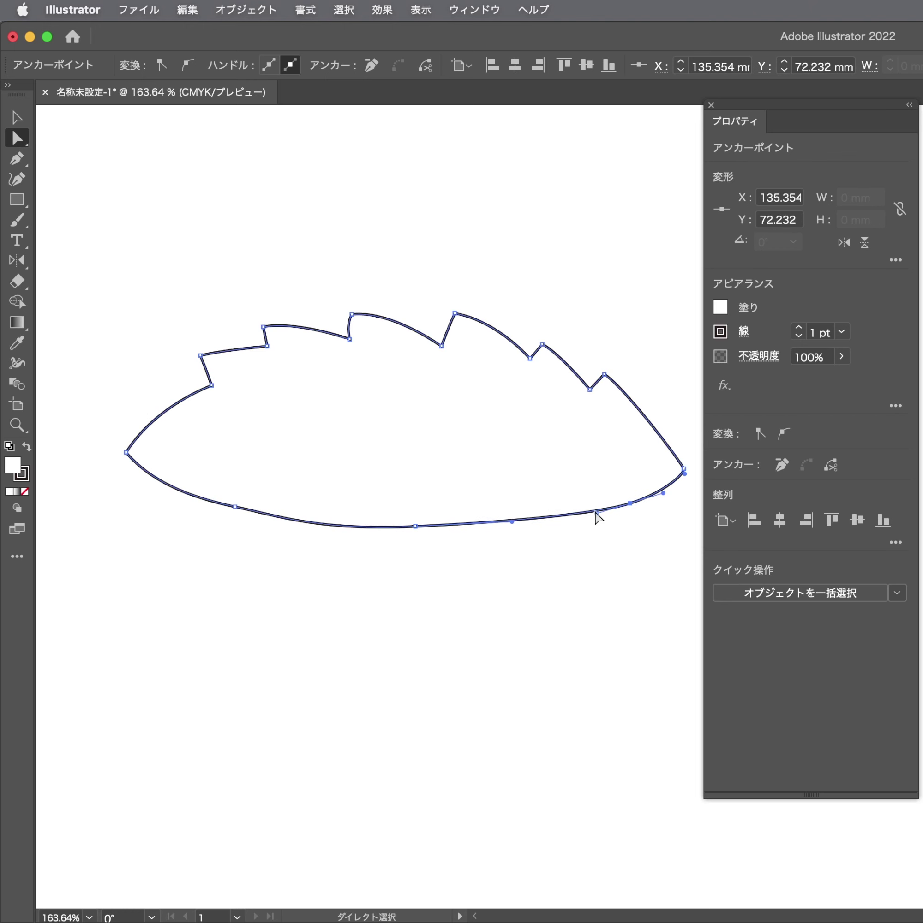
pyautogui.click(498, 500)
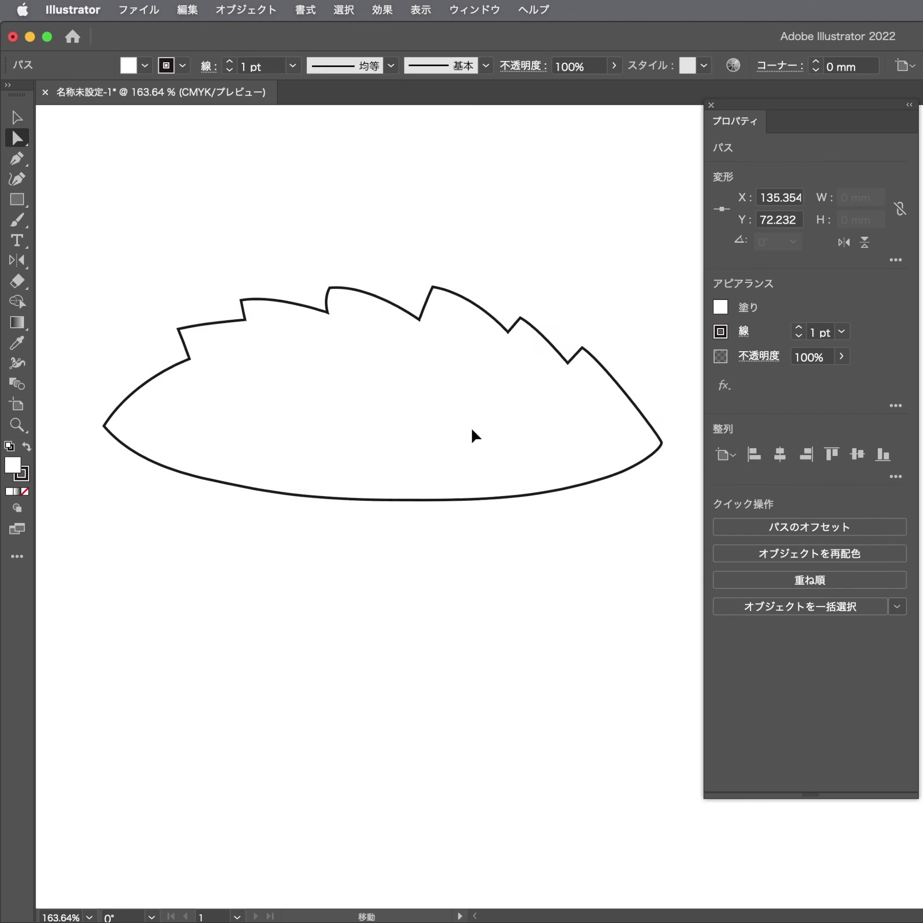
pyautogui.scroll(-5, 473, 435)
# Set the outline stroke to 3 pt and reshape the right pleat's peak, notch and curve handle
pyautogui.click(799, 328)
pyautogui.click(799, 328)
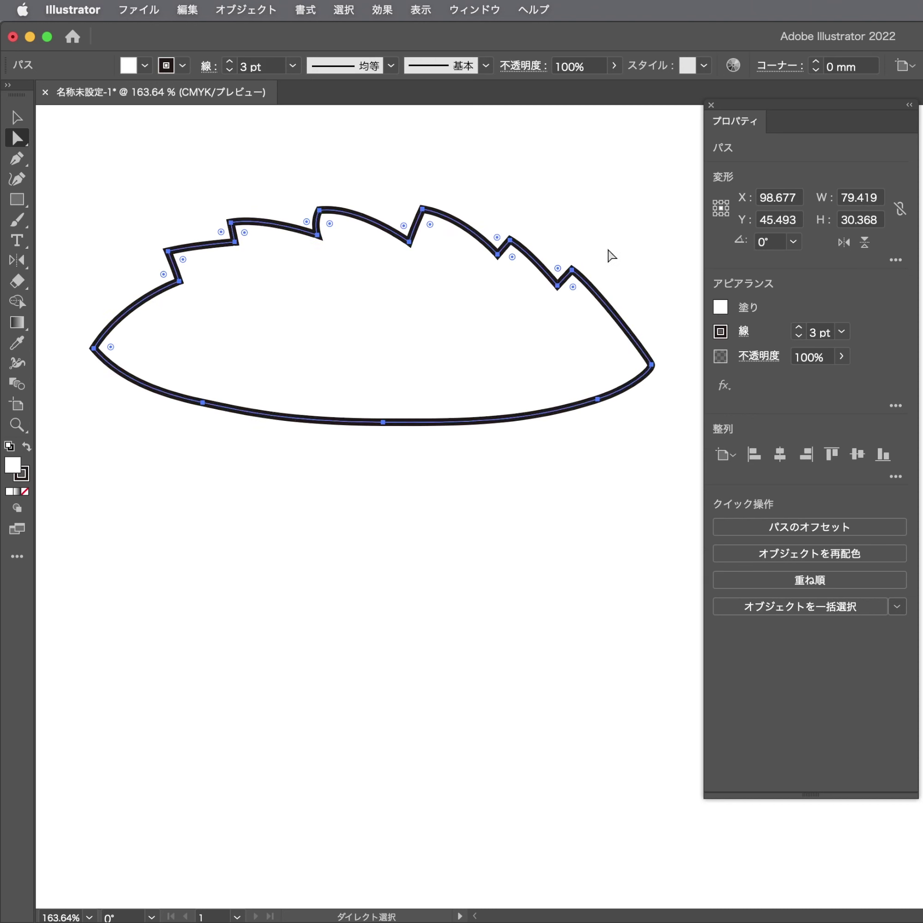
pyautogui.click(607, 253)
pyautogui.click(572, 269)
pyautogui.moveTo(572, 270)
pyautogui.mouseDown()
pyautogui.moveTo(595, 269)
pyautogui.moveTo(572, 281)
pyautogui.mouseUp()
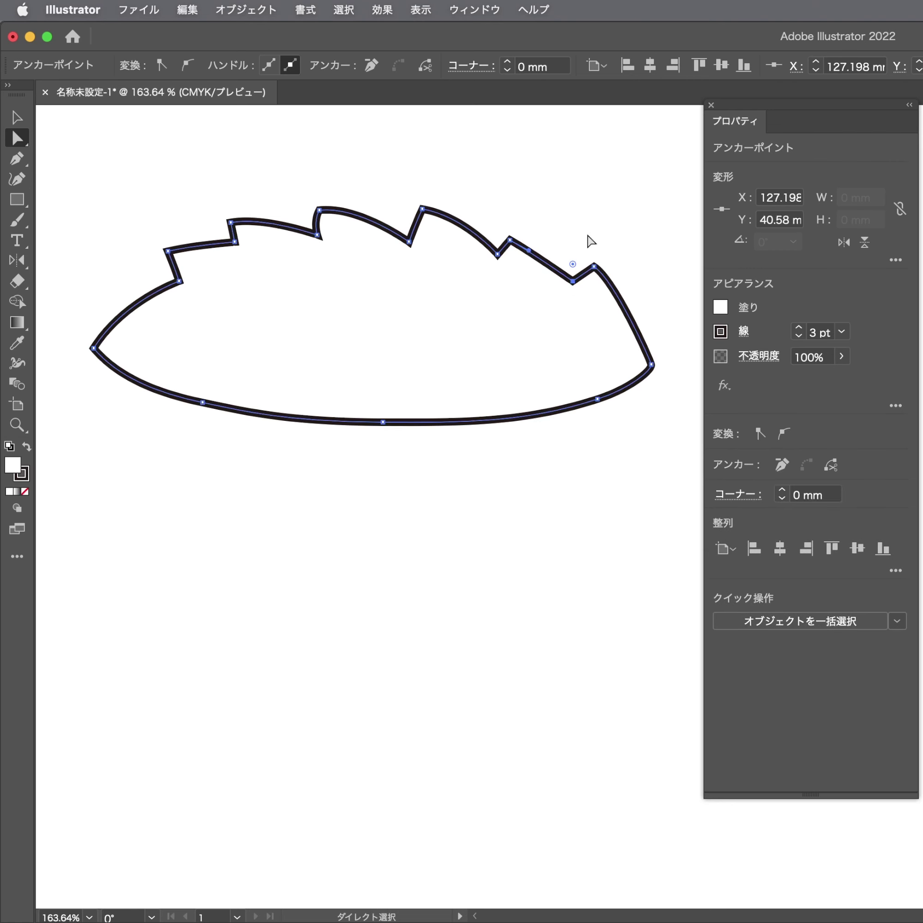
pyautogui.moveTo(507, 250)
pyautogui.mouseDown()
pyautogui.moveTo(509, 241)
pyautogui.moveTo(599, 256)
pyautogui.mouseUp()
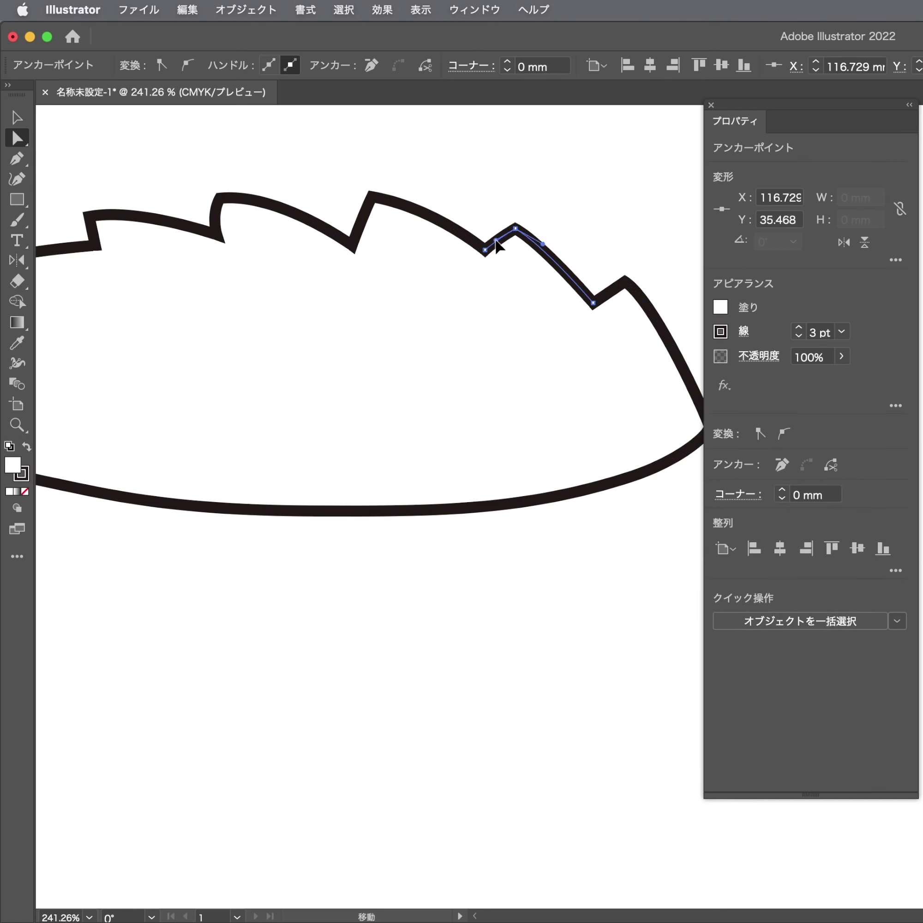
pyautogui.click(624, 281)
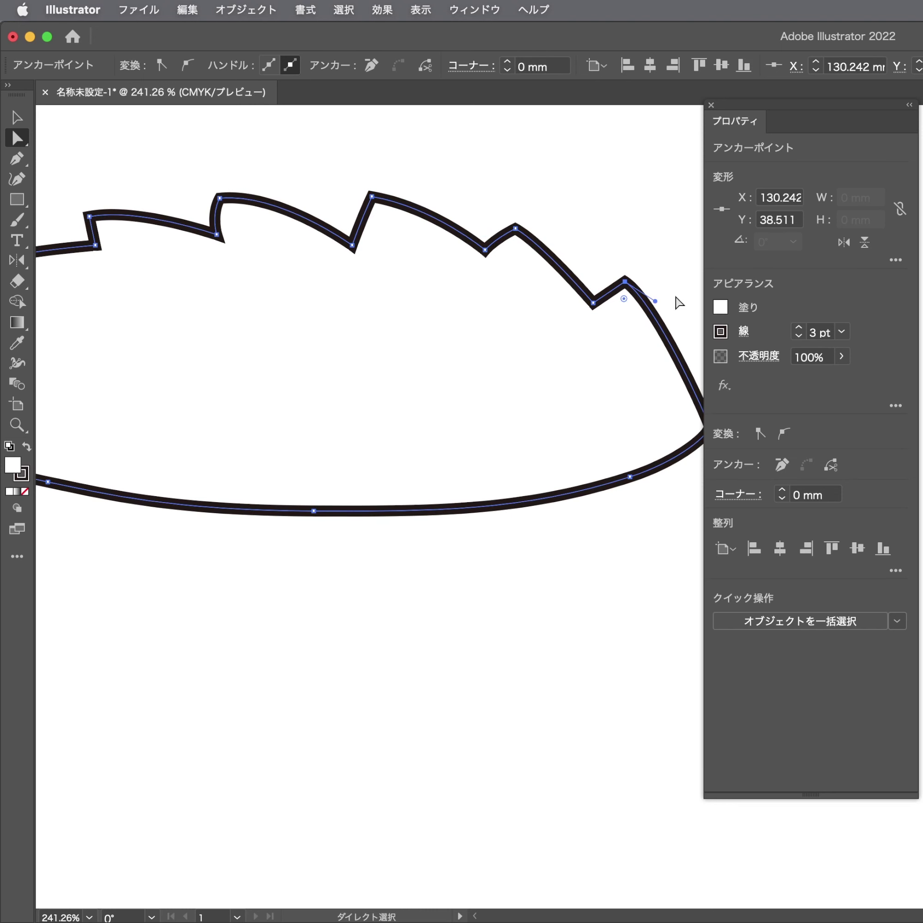
pyautogui.moveTo(656, 302); pyautogui.dragTo(679, 340)
# Reposition the middle pleat notches and peaks to sharpen the folds
pyautogui.scroll(2, 417, 231)
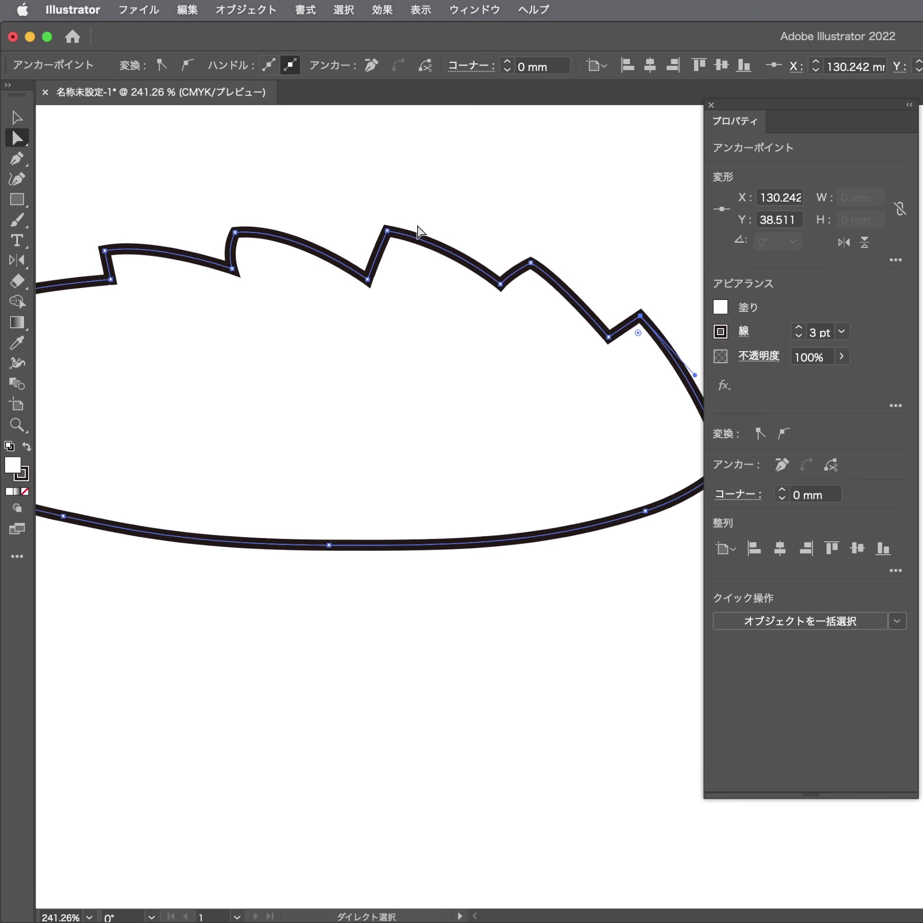
pyautogui.moveTo(387, 230)
pyautogui.mouseDown()
pyautogui.moveTo(398, 236)
pyautogui.moveTo(384, 263)
pyautogui.mouseUp()
pyautogui.hscroll(-3, 388, 267)
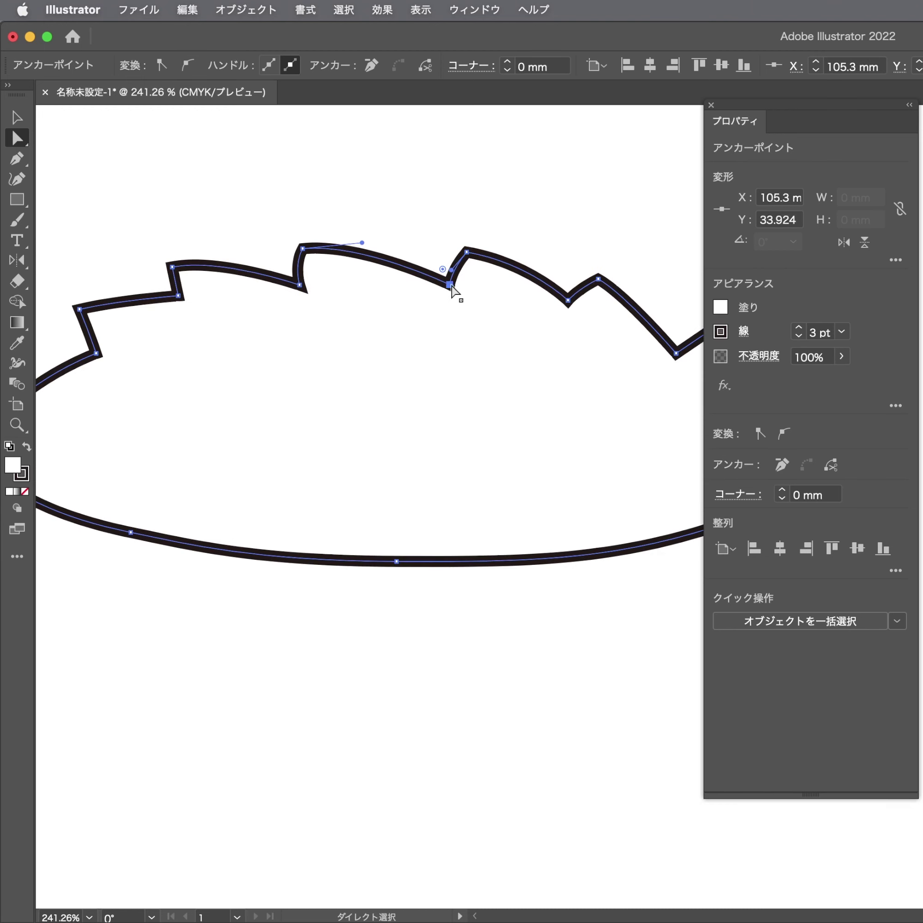
pyautogui.moveTo(448, 286); pyautogui.dragTo(446, 288)
pyautogui.click(291, 278)
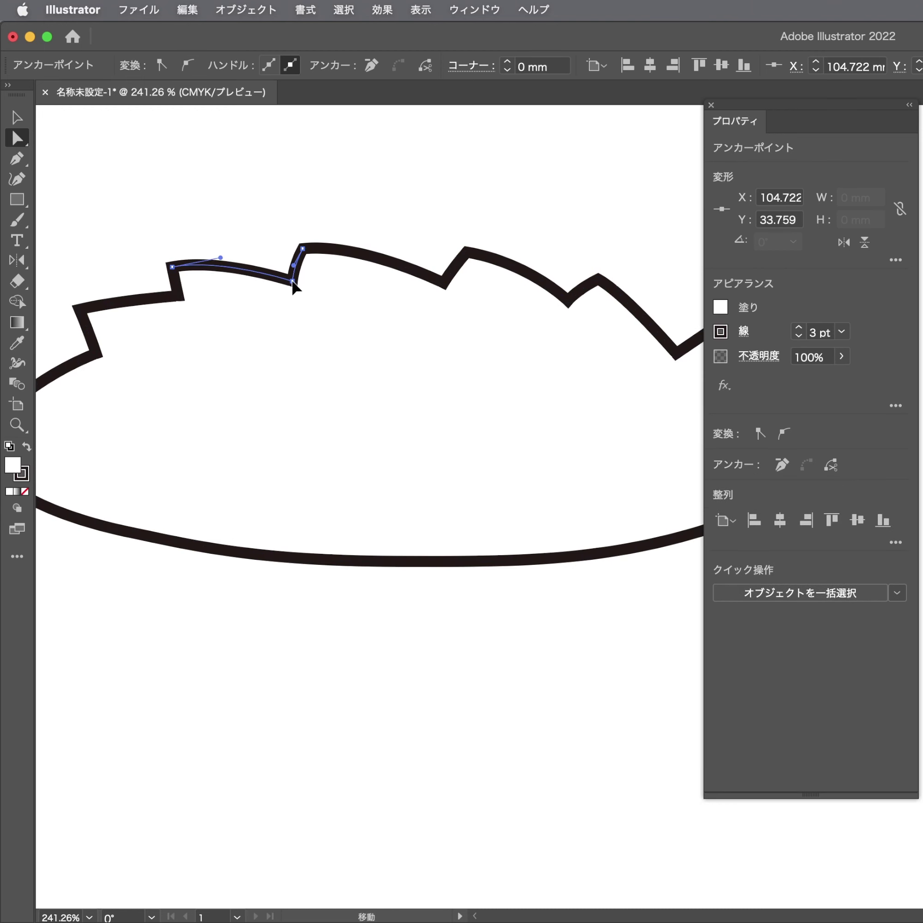
pyautogui.moveTo(303, 248)
pyautogui.mouseDown()
pyautogui.moveTo(318, 244)
pyautogui.moveTo(299, 272)
pyautogui.mouseUp()
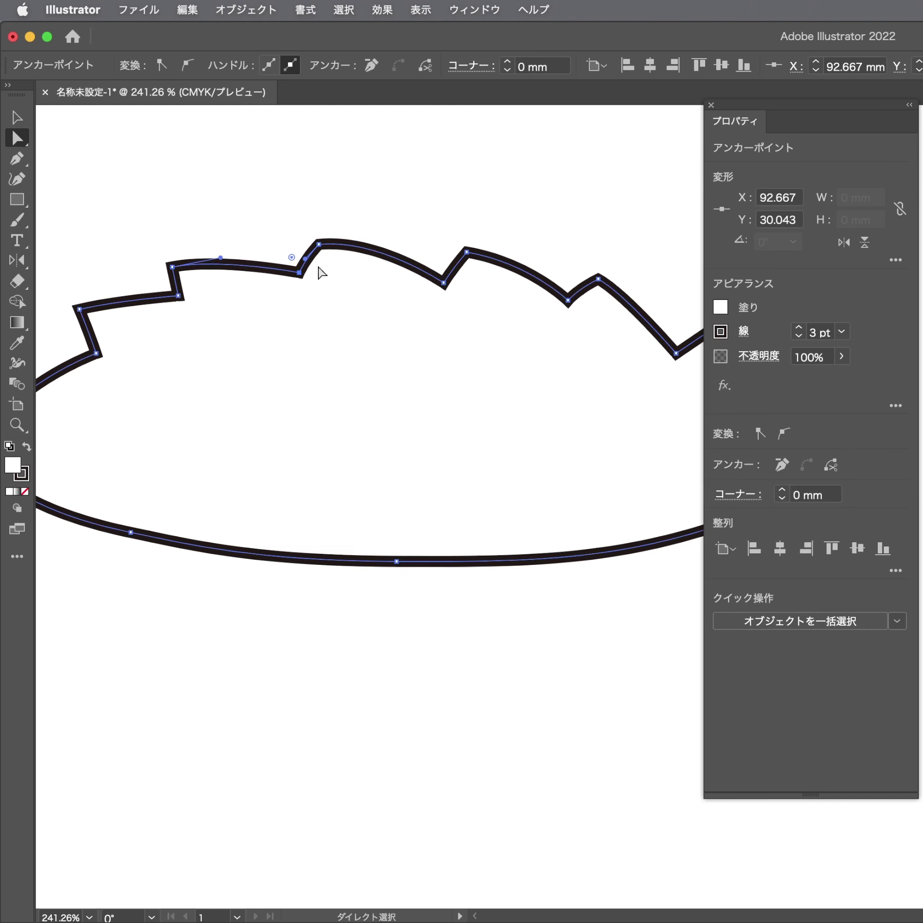
pyautogui.moveTo(371, 250); pyautogui.dragTo(377, 252)
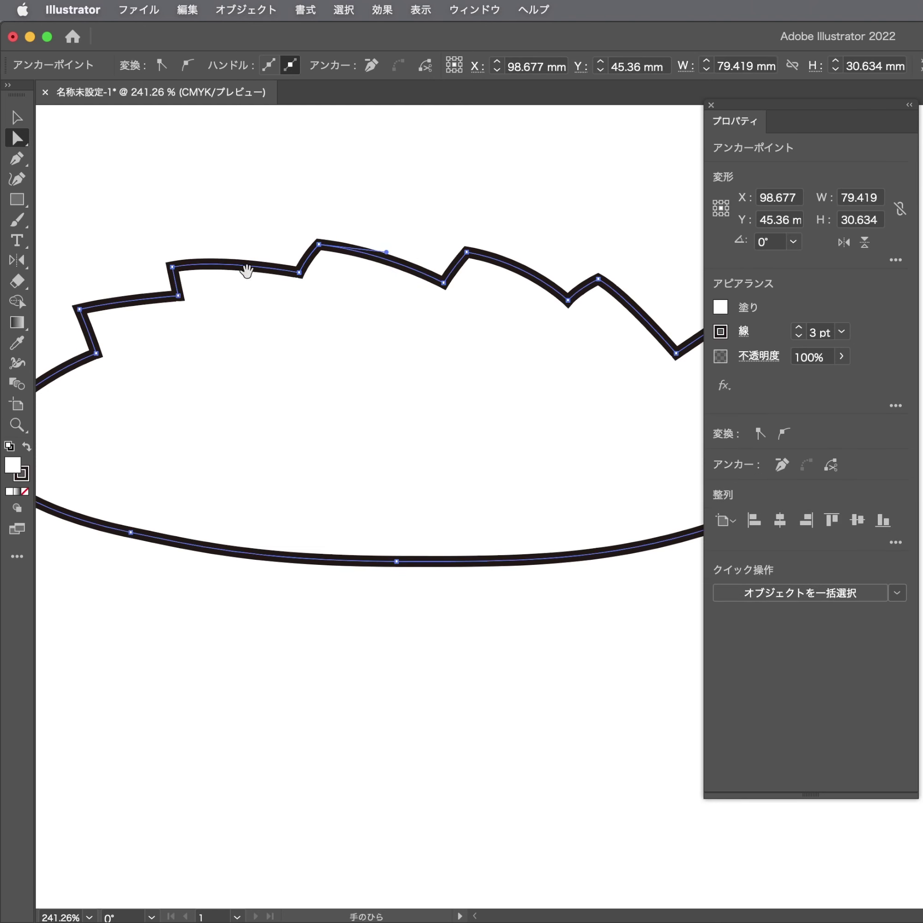
# Move the left pleat's anchors up and left, and raise the gyoza's left tip
pyautogui.hscroll(-3, 248, 272)
pyautogui.moveTo(215, 268)
pyautogui.mouseDown()
pyautogui.moveTo(230, 252)
pyautogui.moveTo(213, 290)
pyautogui.moveTo(235, 248)
pyautogui.moveTo(297, 249)
pyautogui.mouseUp()
pyautogui.click(222, 297)
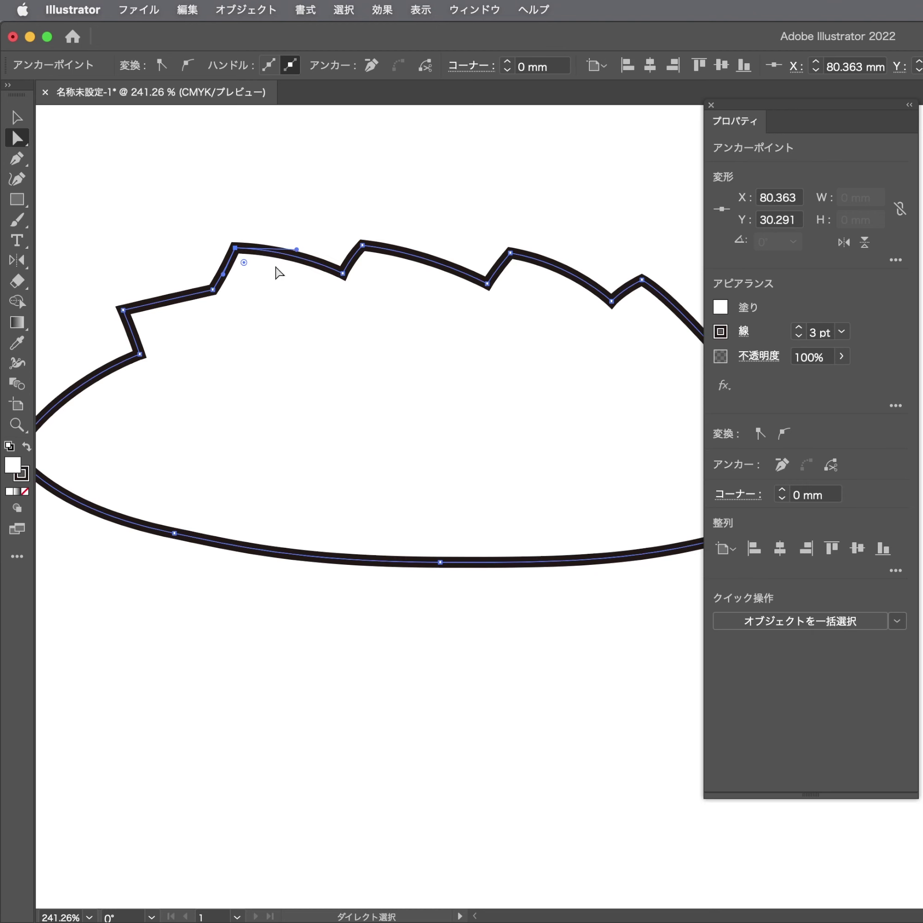
pyautogui.hscroll(-3, 228, 315)
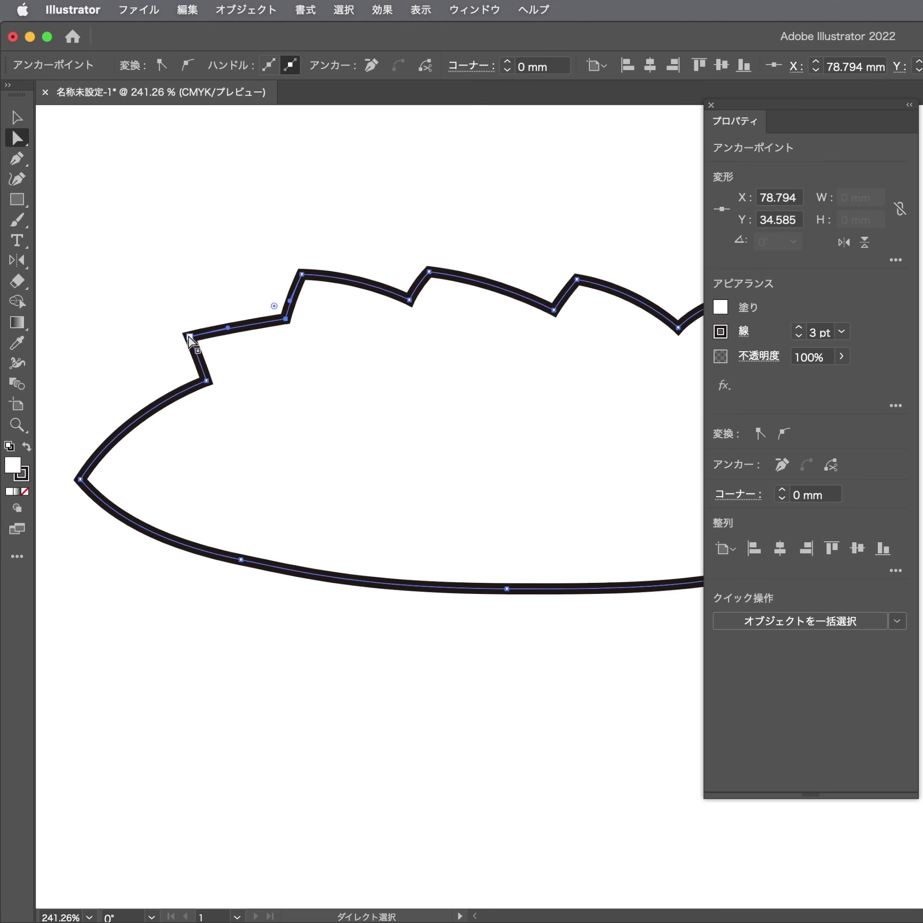
pyautogui.moveTo(190, 336); pyautogui.dragTo(176, 316)
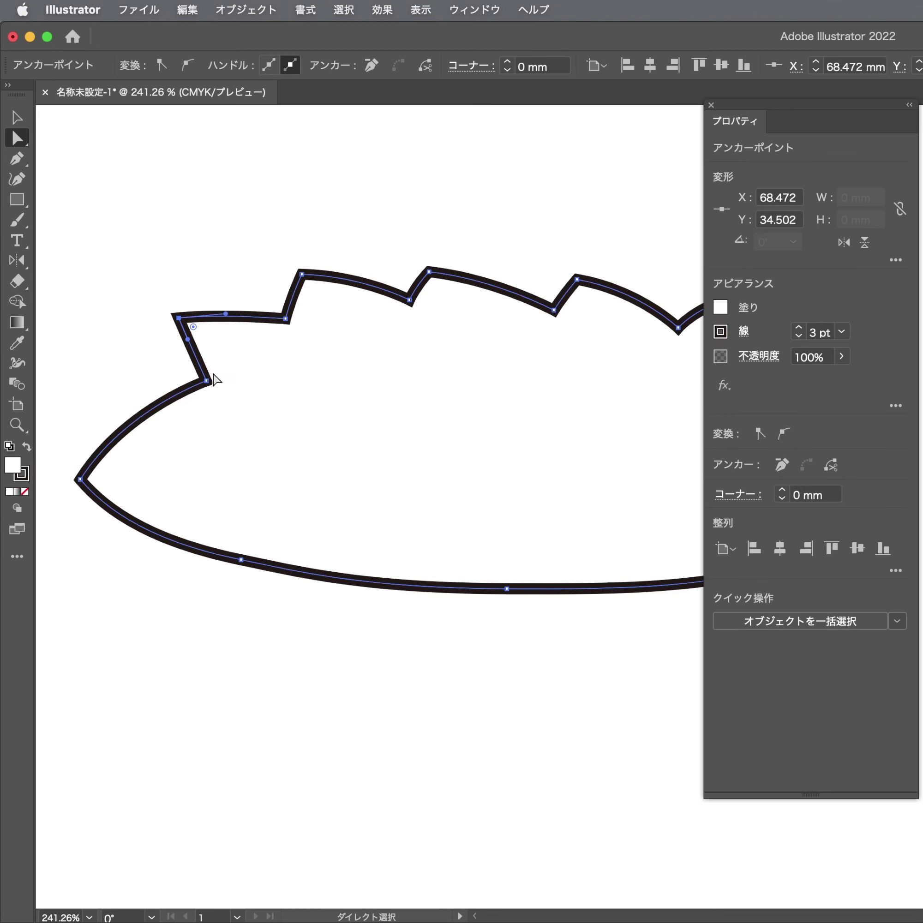
pyautogui.moveTo(212, 377)
pyautogui.mouseDown()
pyautogui.moveTo(185, 375)
pyautogui.moveTo(179, 363)
pyautogui.mouseUp()
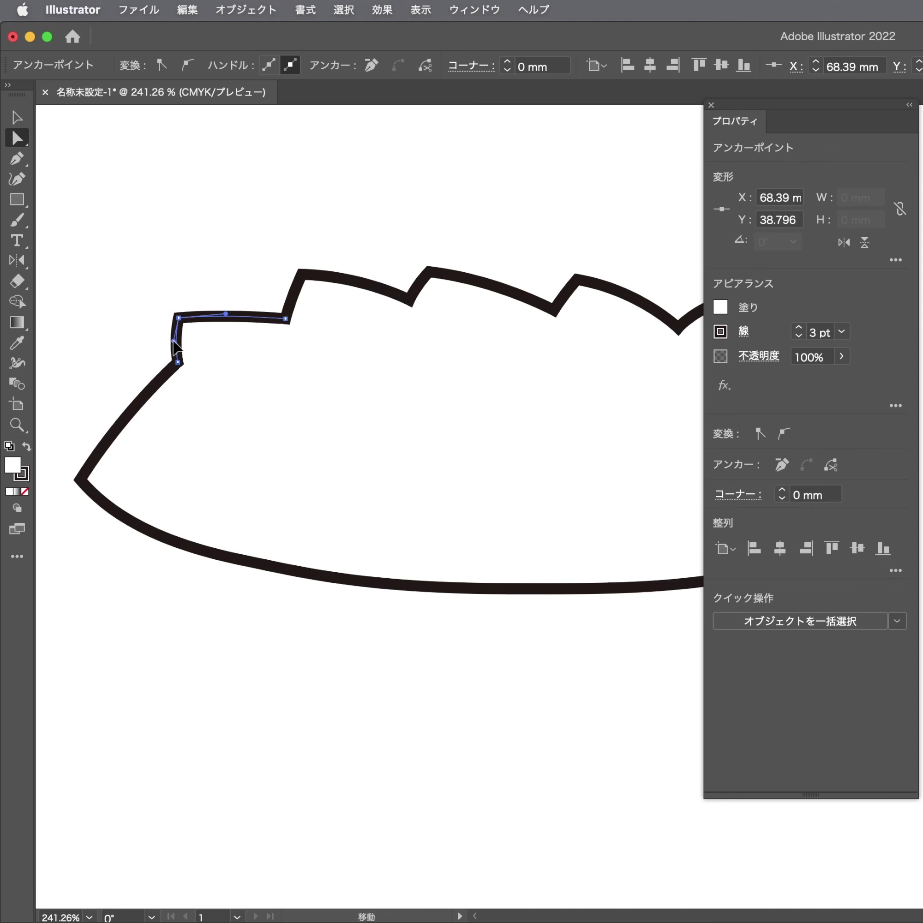
pyautogui.moveTo(79, 480); pyautogui.dragTo(78, 459)
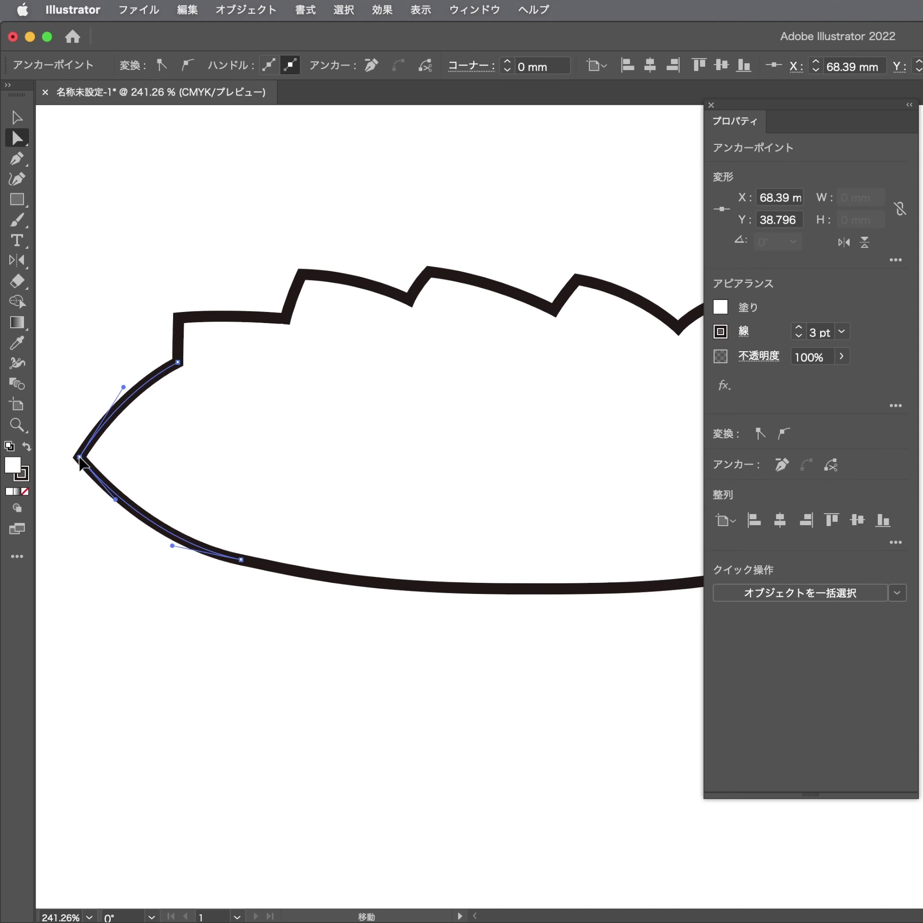
# Narrow the gyoza outline from 79.493 mm to 69.025 mm wide, keeping a 3 pt stroke
pyautogui.hotkey('ctrl', 'shift', 'a')
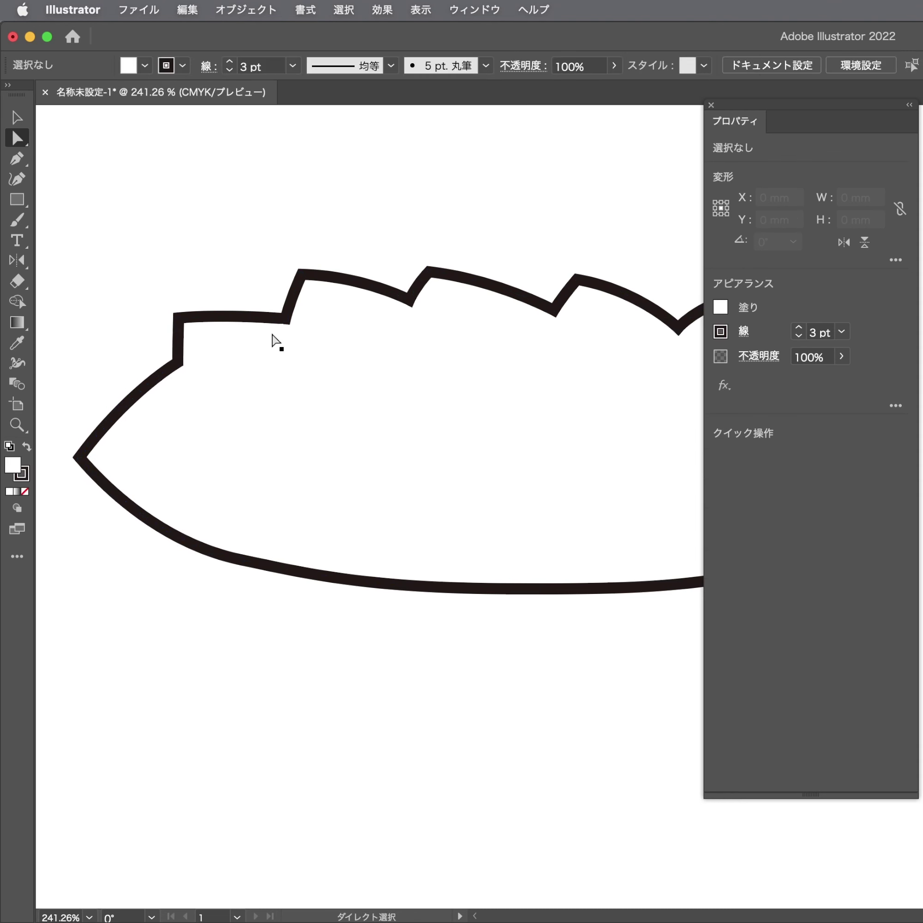
pyautogui.scroll(-3, 291, 342)
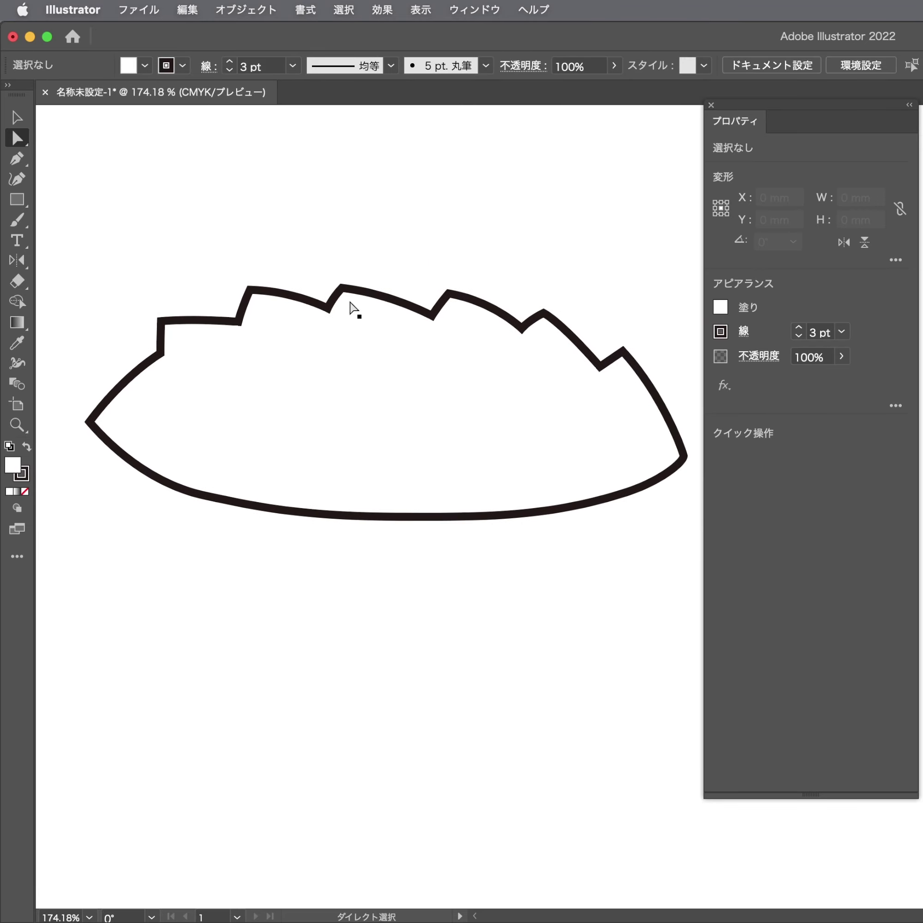
pyautogui.press('p')
pyautogui.hscroll(3, 542, 363)
pyautogui.moveTo(542, 363); pyautogui.dragTo(526, 387)
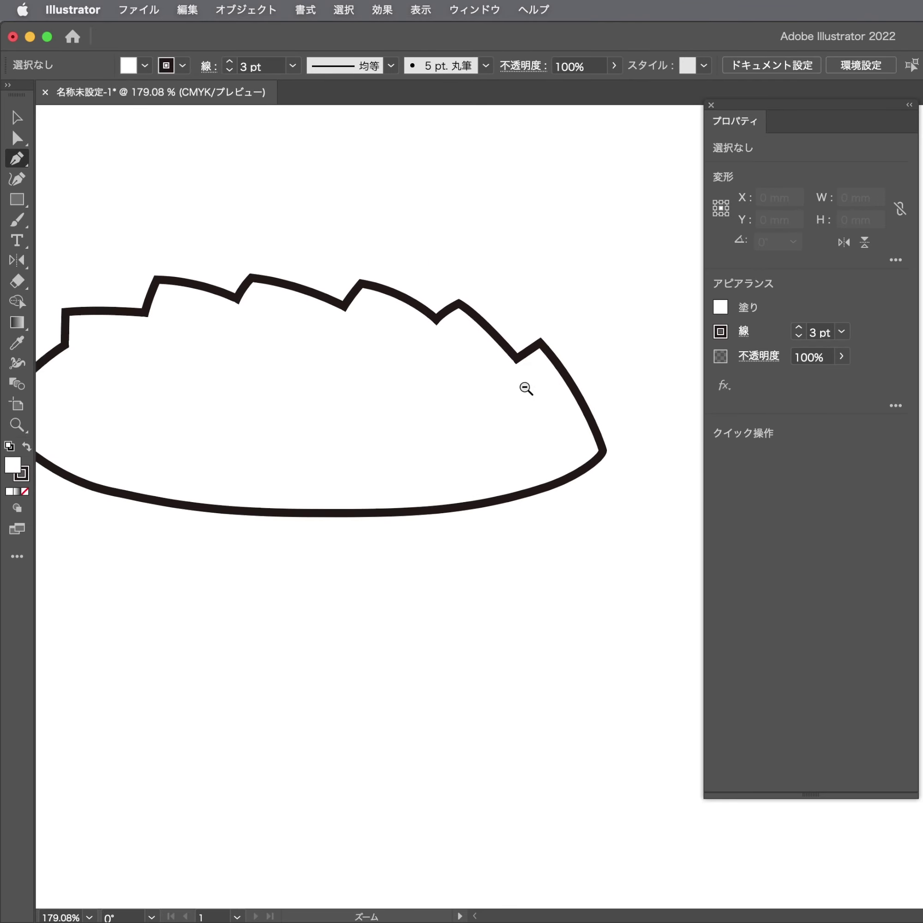
pyautogui.press('v')
pyautogui.hscroll(-2, 526, 402)
pyautogui.click(645, 412)
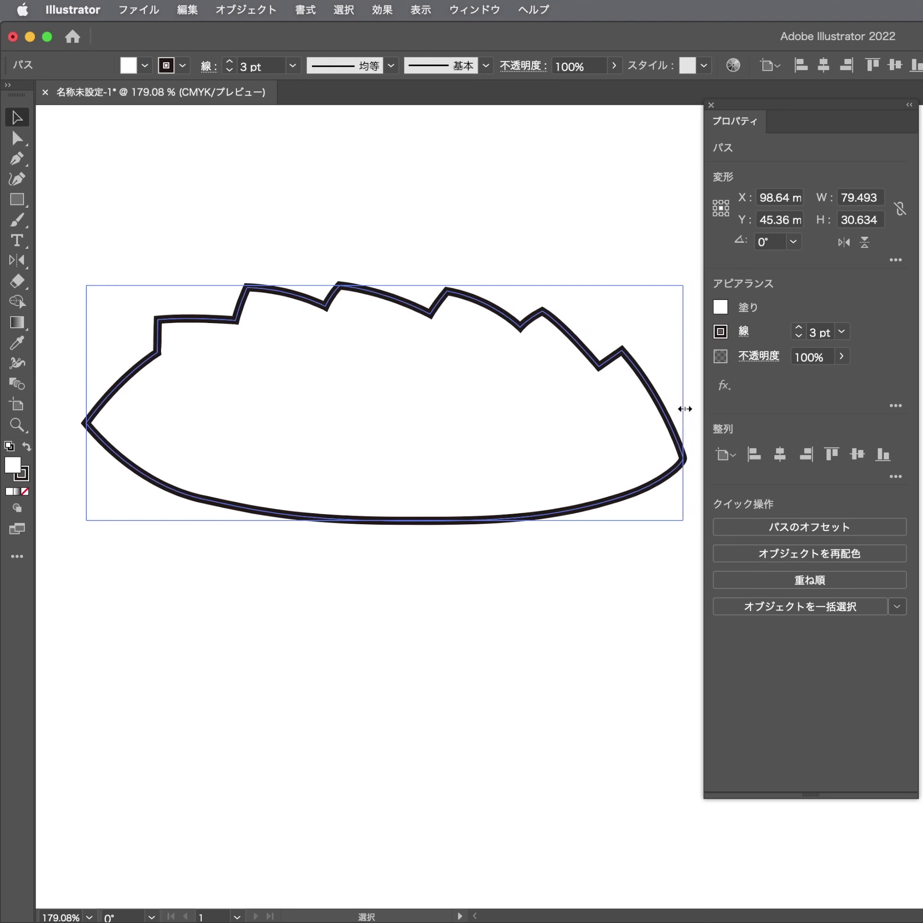
pyautogui.moveTo(684, 409); pyautogui.dragTo(618, 405)
pyautogui.write('3')
pyautogui.press('Return')
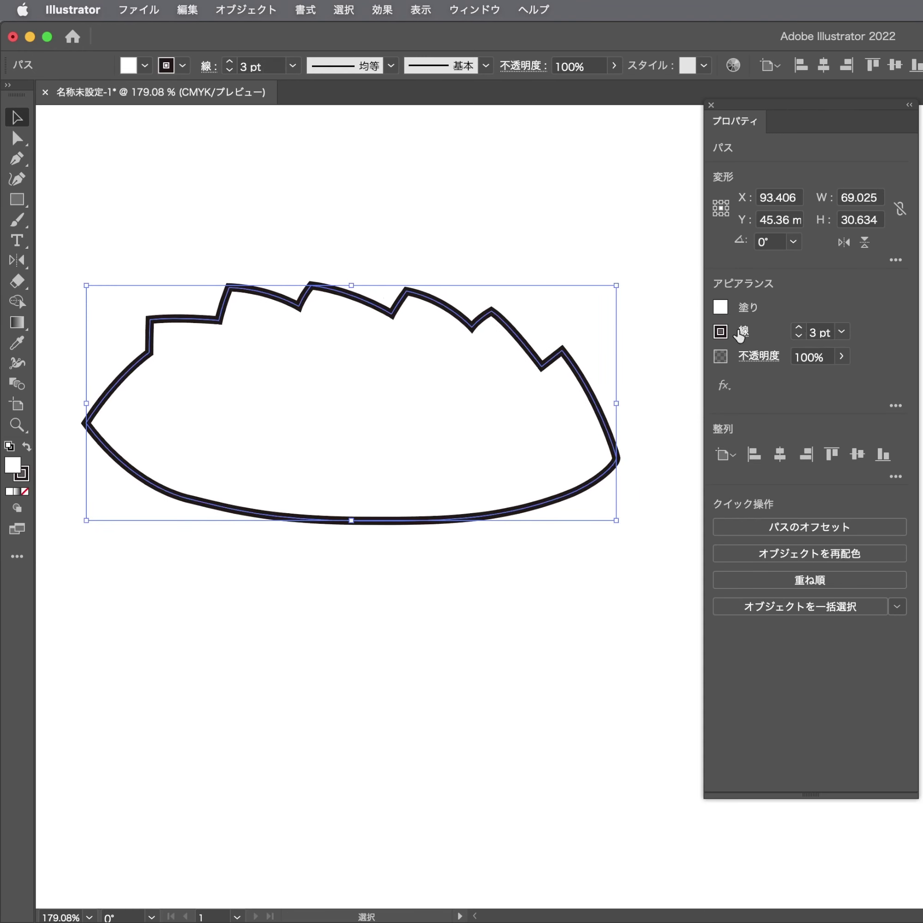
pyautogui.moveTo(587, 354); pyautogui.dragTo(693, 342)
# Draw a short crease line inward from the right pleat notch and bend it into a gentle curve
pyautogui.press('a')
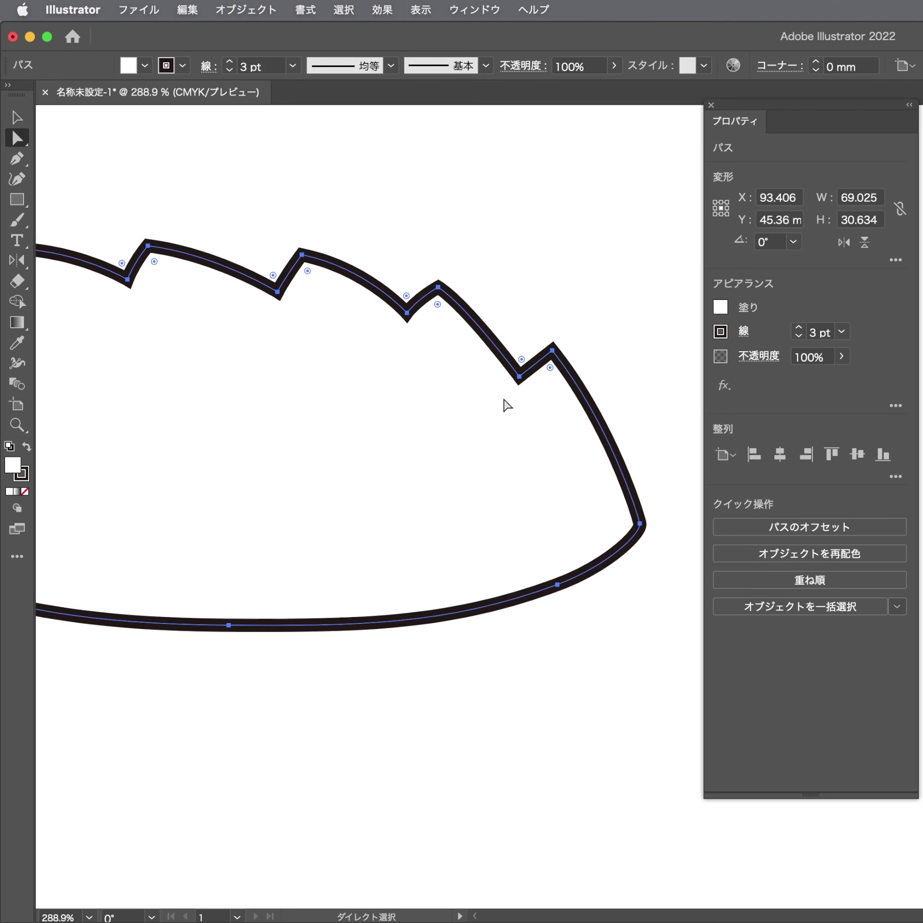
pyautogui.press('p')
pyautogui.click(473, 412)
pyautogui.click(478, 407)
pyautogui.press('a')
pyautogui.moveTo(478, 407); pyautogui.dragTo(518, 382)
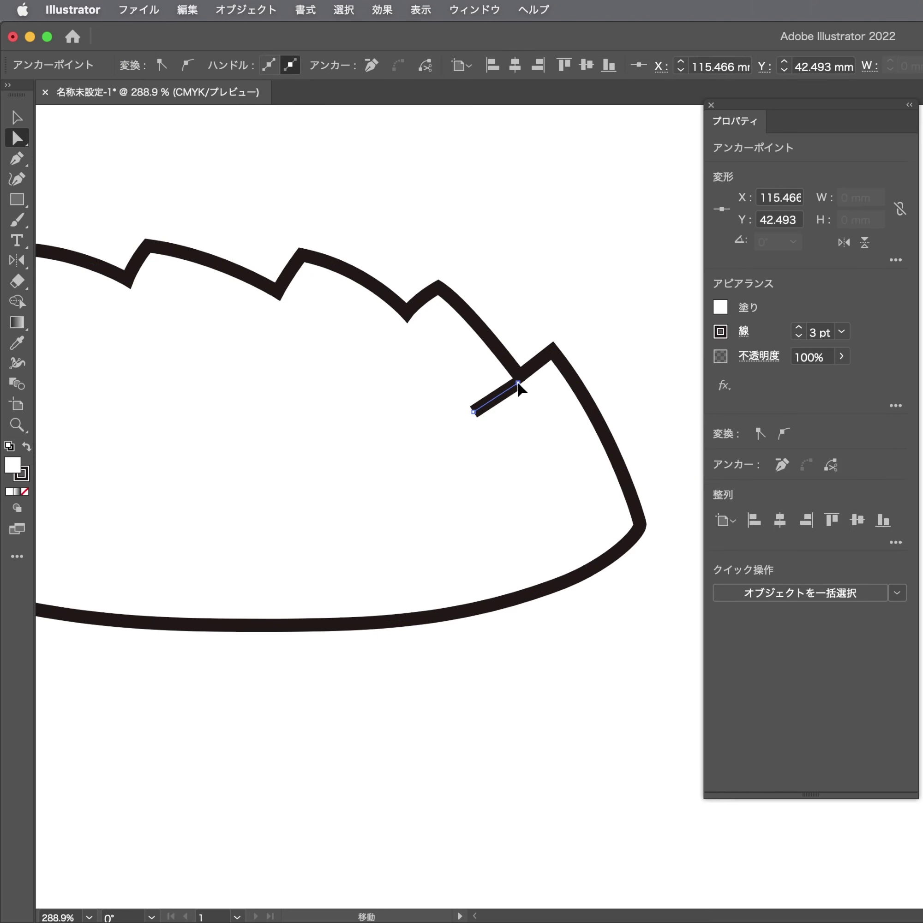
pyautogui.click(479, 400)
pyautogui.hotkey('shift', 'c')
pyautogui.moveTo(466, 423); pyautogui.dragTo(509, 387)
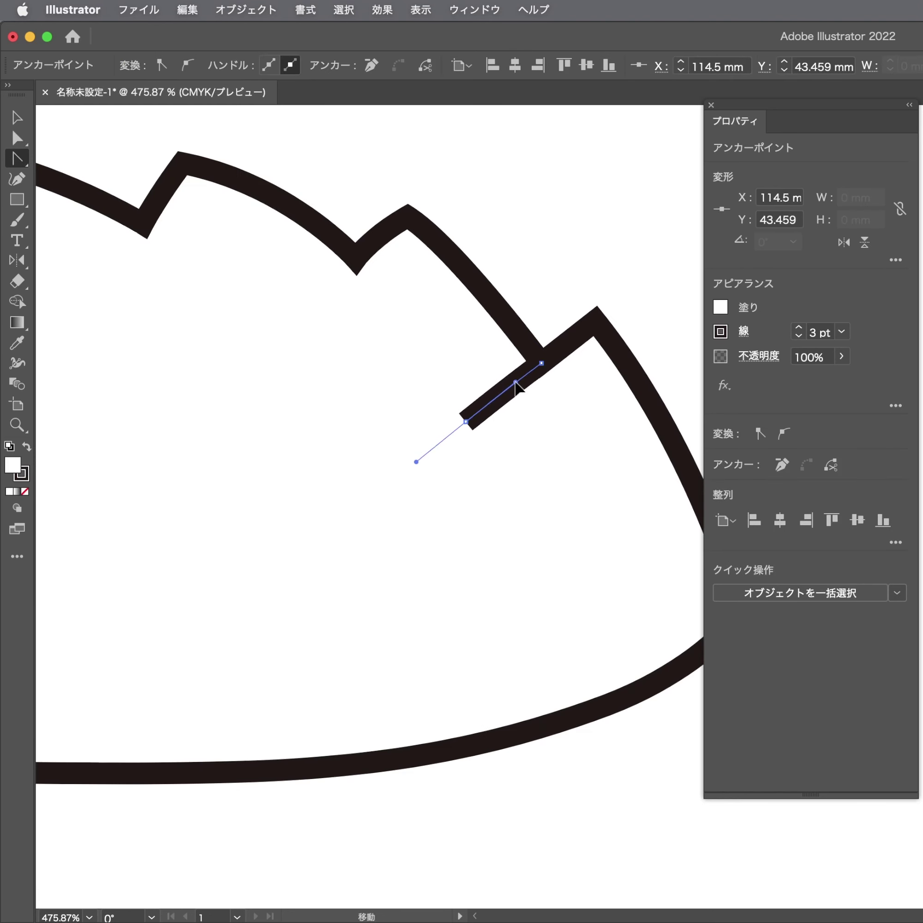
pyautogui.press('a')
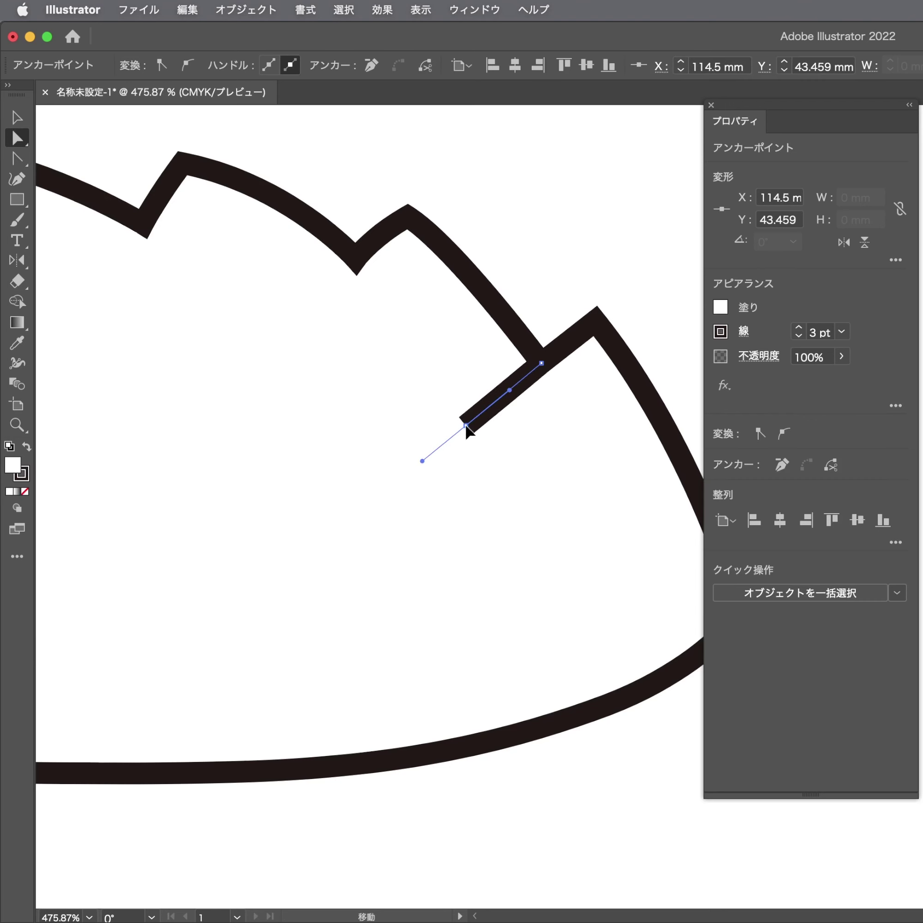
pyautogui.moveTo(512, 395); pyautogui.dragTo(504, 383)
pyautogui.click(498, 377)
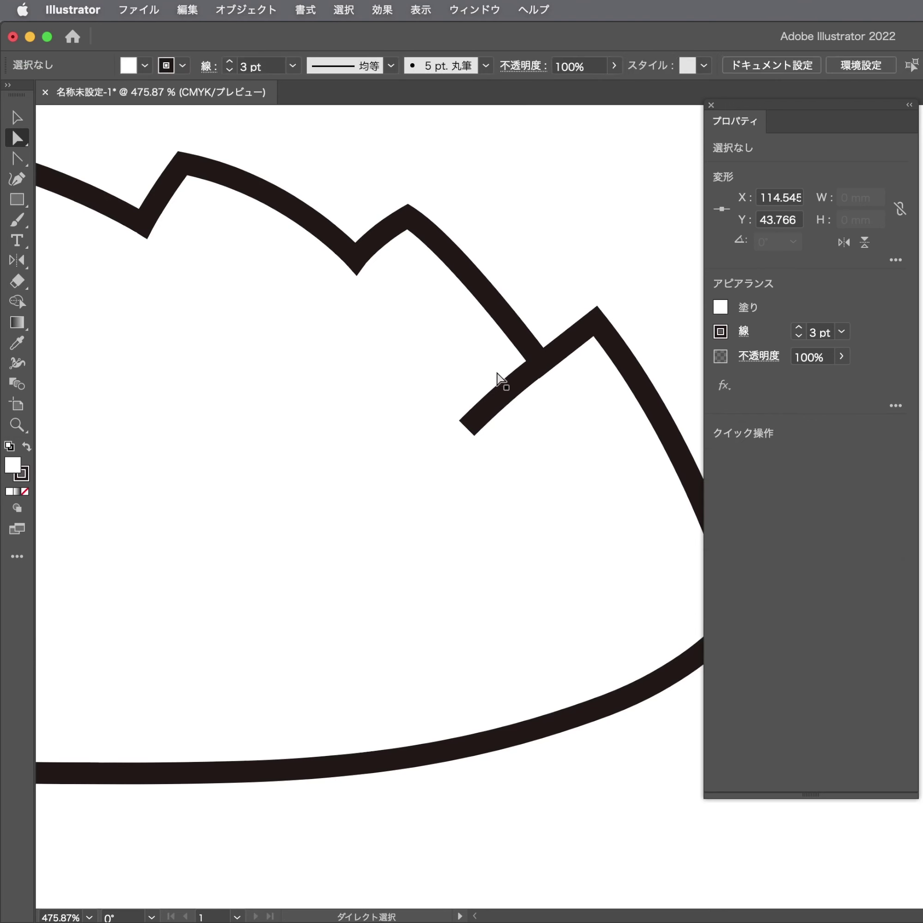
# Add a second crease line running from the next notch into the pleat and curve it
pyautogui.press('p')
pyautogui.press('a')
pyautogui.click(364, 256)
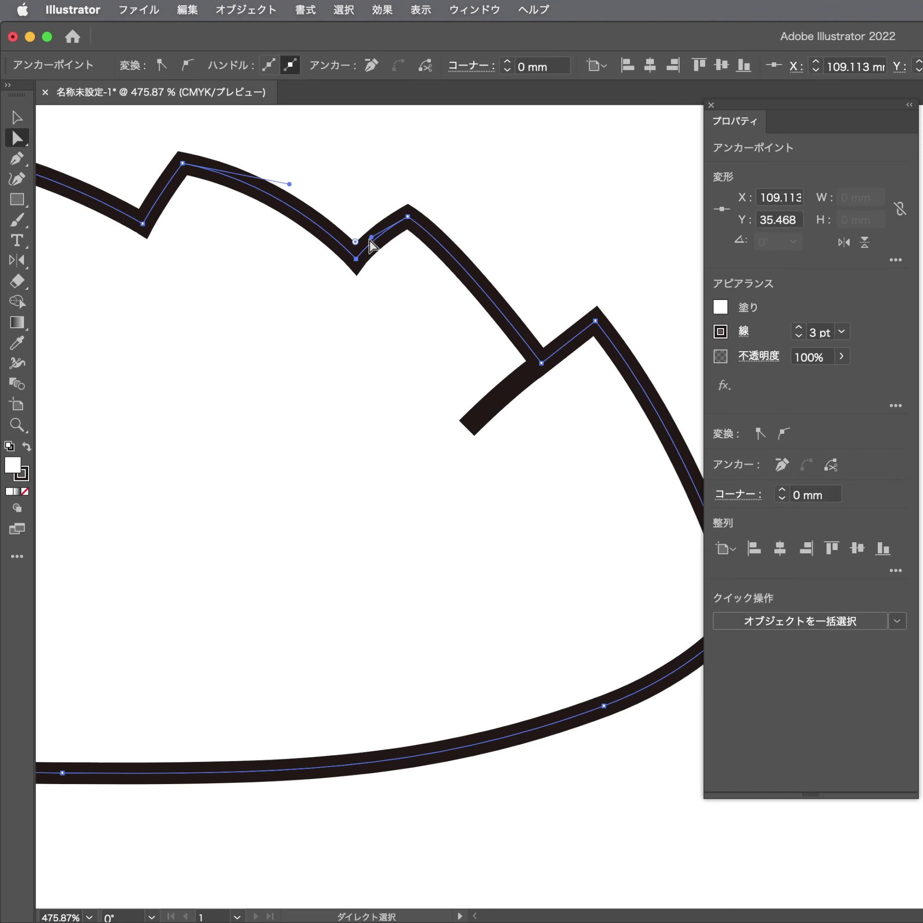
pyautogui.press('p')
pyautogui.click(304, 313)
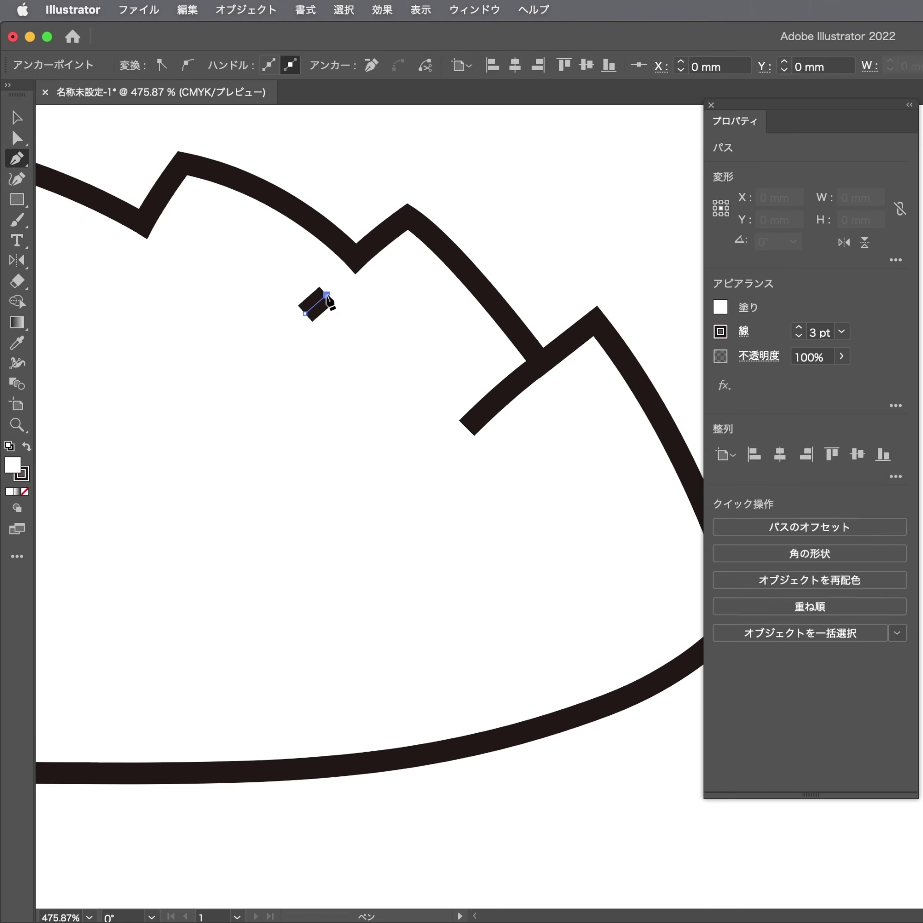
pyautogui.click(361, 264)
pyautogui.press('a')
pyautogui.moveTo(362, 264); pyautogui.dragTo(356, 258)
pyautogui.click(357, 264)
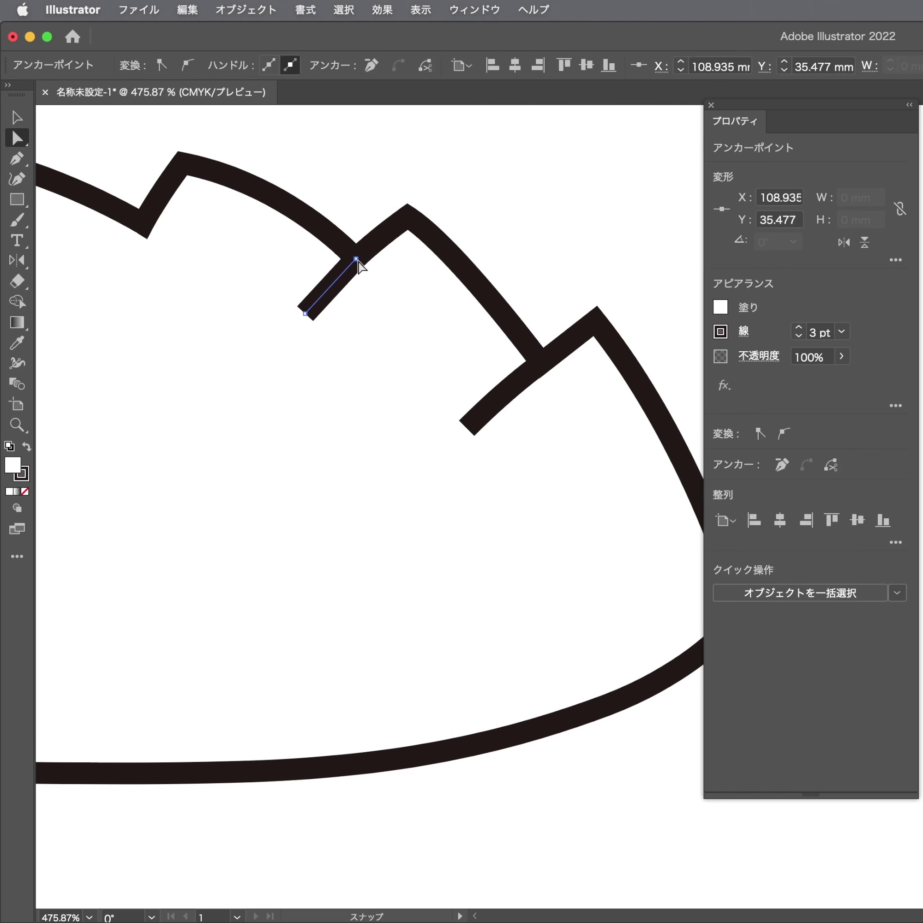
pyautogui.click(304, 313)
pyautogui.hotkey('shift', 'c')
pyautogui.moveTo(305, 313); pyautogui.dragTo(327, 287)
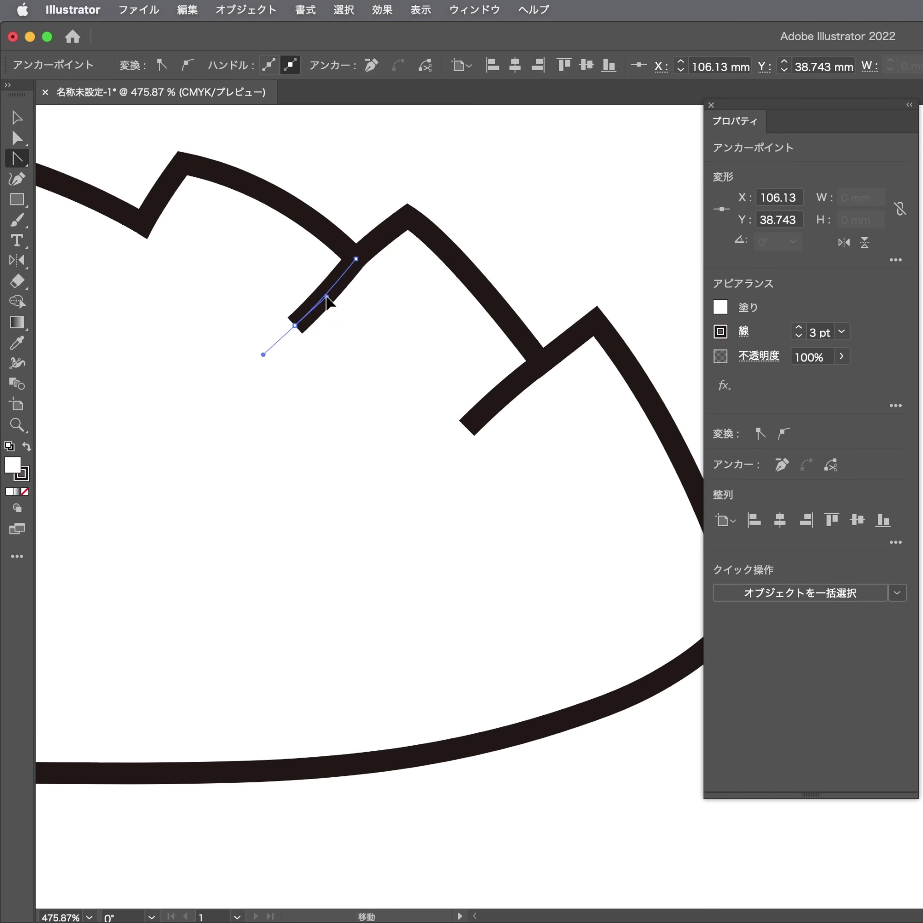
pyautogui.click(295, 313)
# Adjust the second crease line's anchors to refine its position and curve
pyautogui.scroll(2, 295, 313)
pyautogui.hscroll(-4, 295, 313)
pyautogui.press('a')
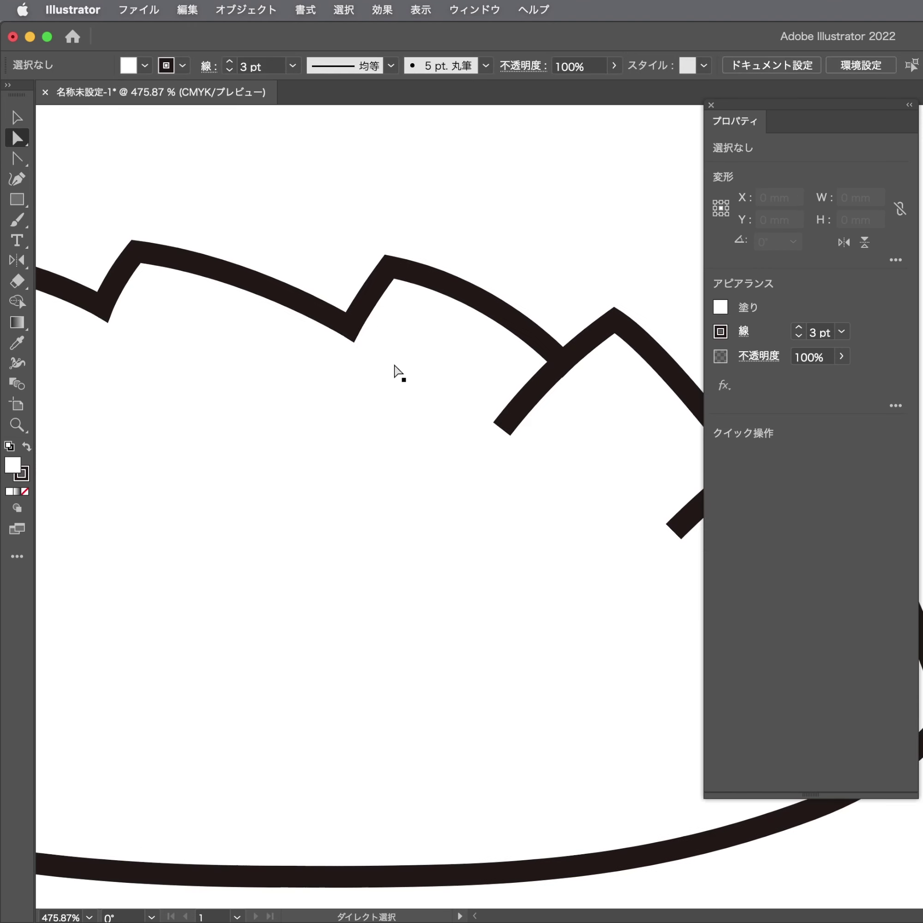
pyautogui.moveTo(331, 373)
pyautogui.mouseDown()
pyautogui.moveTo(348, 338)
pyautogui.moveTo(336, 359)
pyautogui.moveTo(372, 387)
pyautogui.mouseUp()
pyautogui.hotkey('shift', 'c')
pyautogui.press('a')
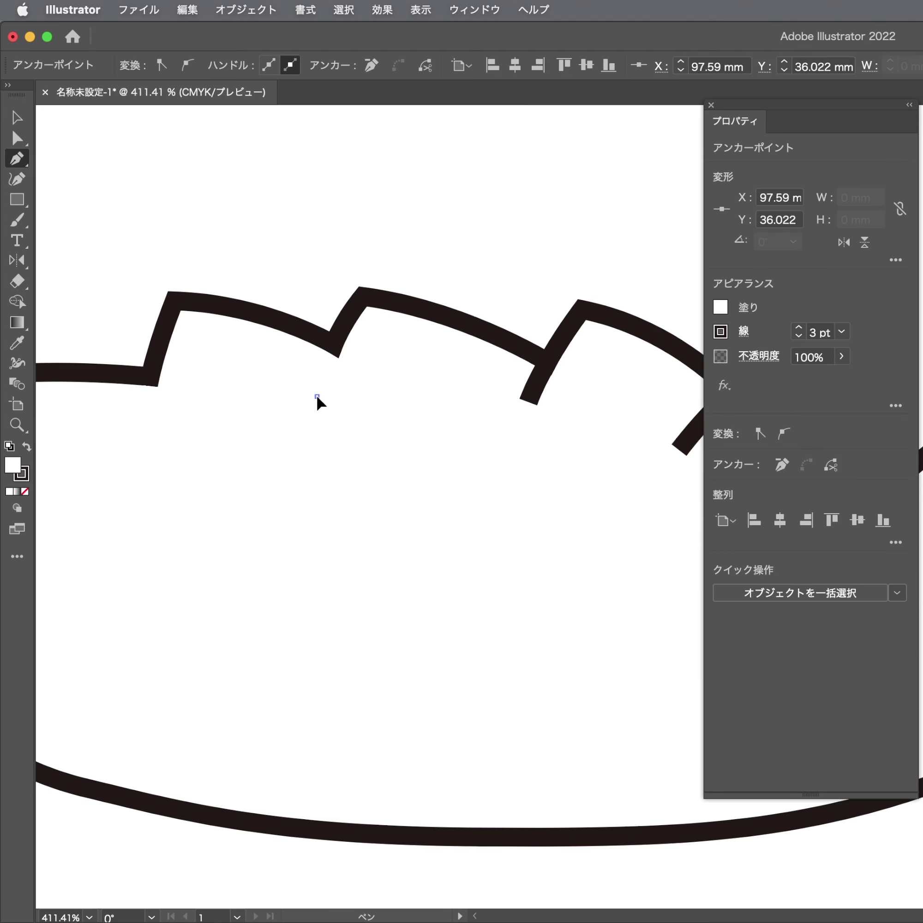
pyautogui.moveTo(316, 395)
pyautogui.mouseDown()
pyautogui.moveTo(324, 379)
pyautogui.moveTo(384, 480)
pyautogui.mouseUp()
pyautogui.click(317, 396)
# Add a curved fold stroke hanging down beneath the second-leftmost pleat
pyautogui.hotkey('shift', 'c')
pyautogui.press('a')
pyautogui.click(294, 402)
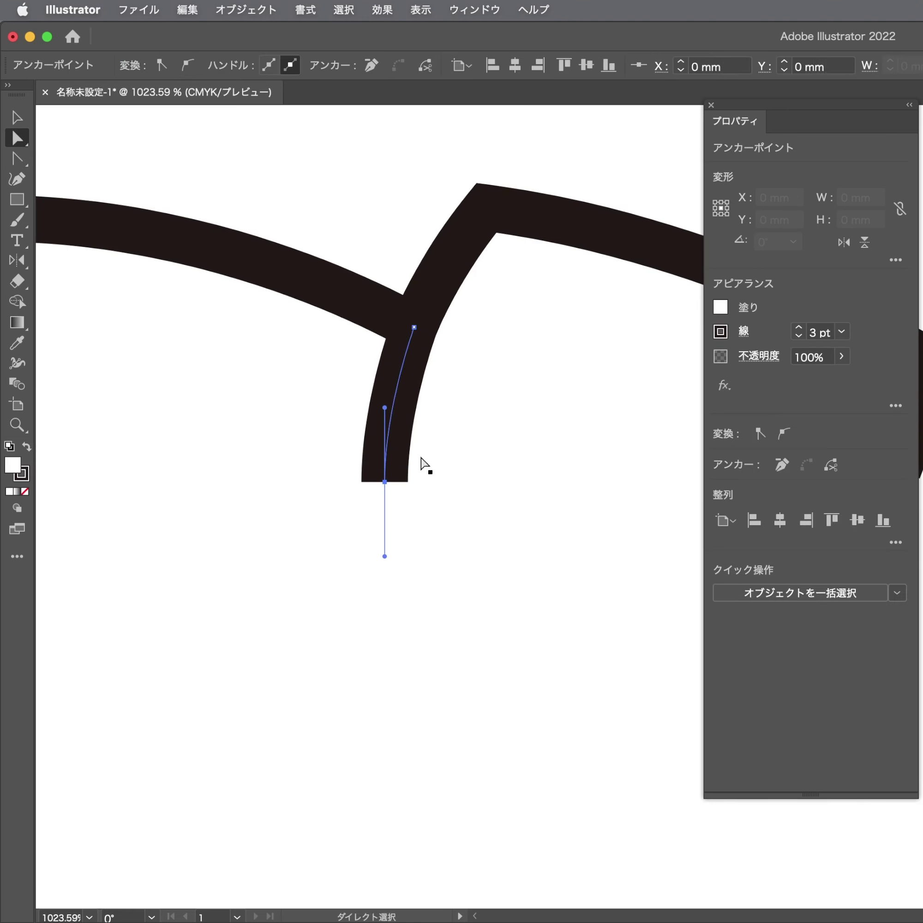
pyautogui.scroll(-2, 387, 462)
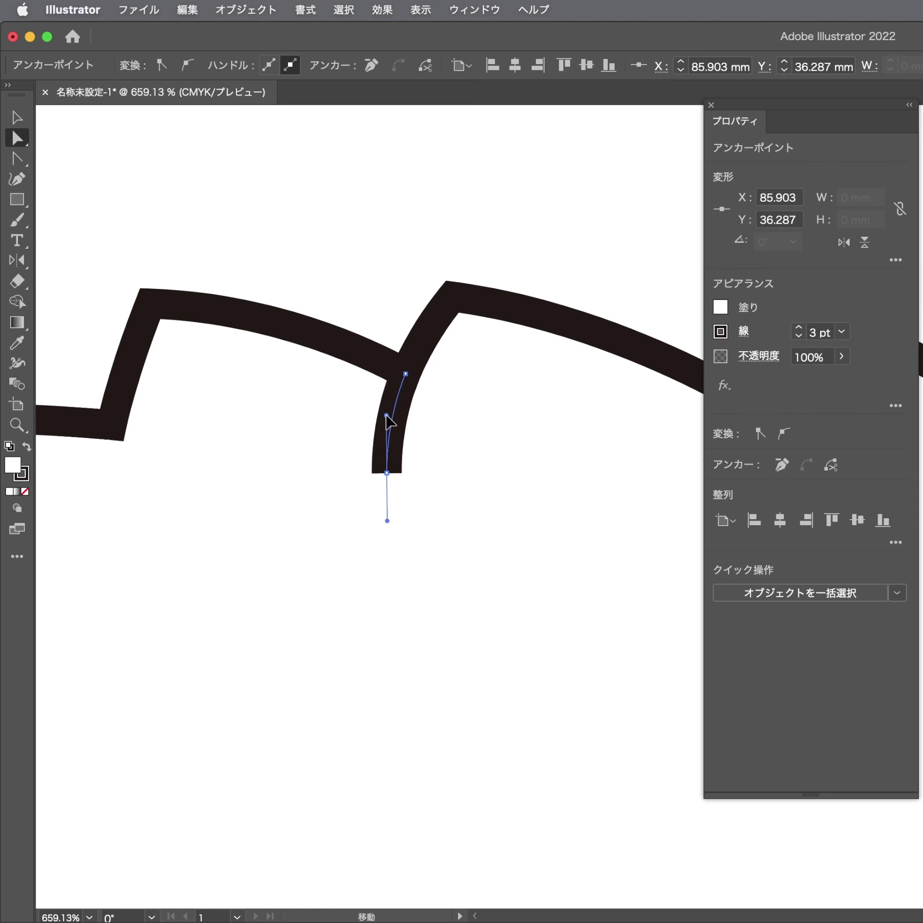
pyautogui.hscroll(-5, 384, 431)
pyautogui.press('p')
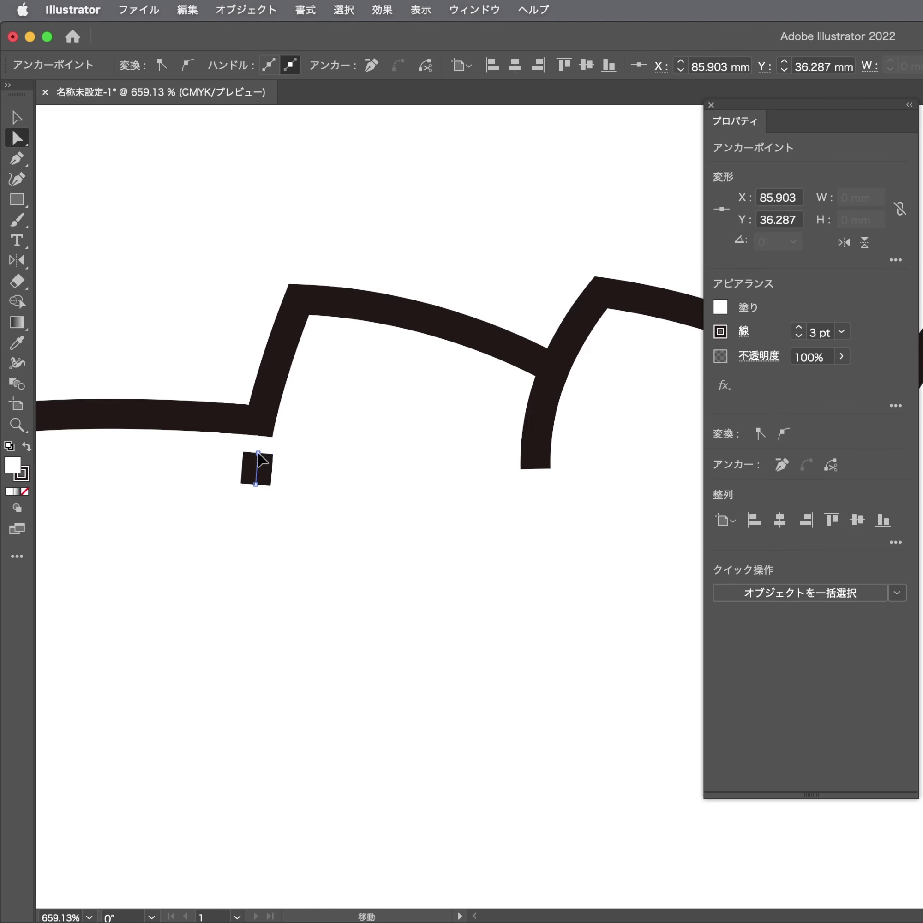
pyautogui.press('a')
pyautogui.click(255, 483)
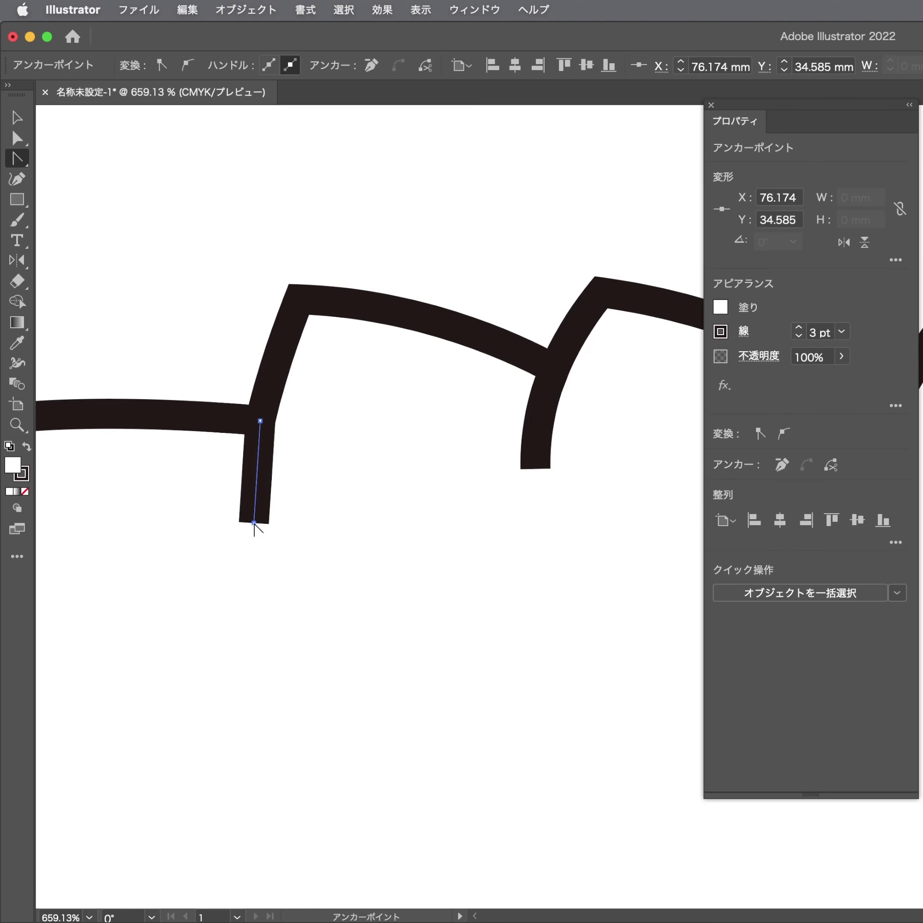
pyautogui.hotkey('shift', 'c')
pyautogui.moveTo(254, 524)
pyautogui.mouseDown()
pyautogui.moveTo(257, 465)
pyautogui.moveTo(248, 456)
pyautogui.mouseUp()
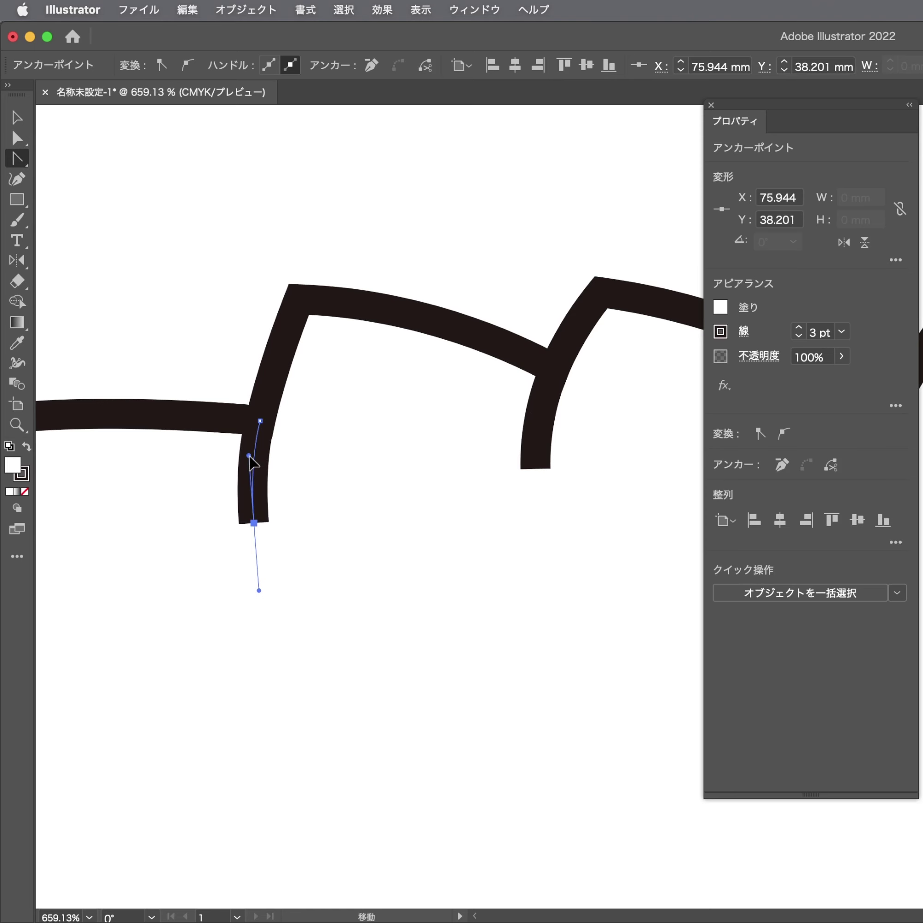
# Draw a short curved fold stroke below the leftmost pleat notch, then view the whole gyoza
pyautogui.scroll(-10, 303, 487)
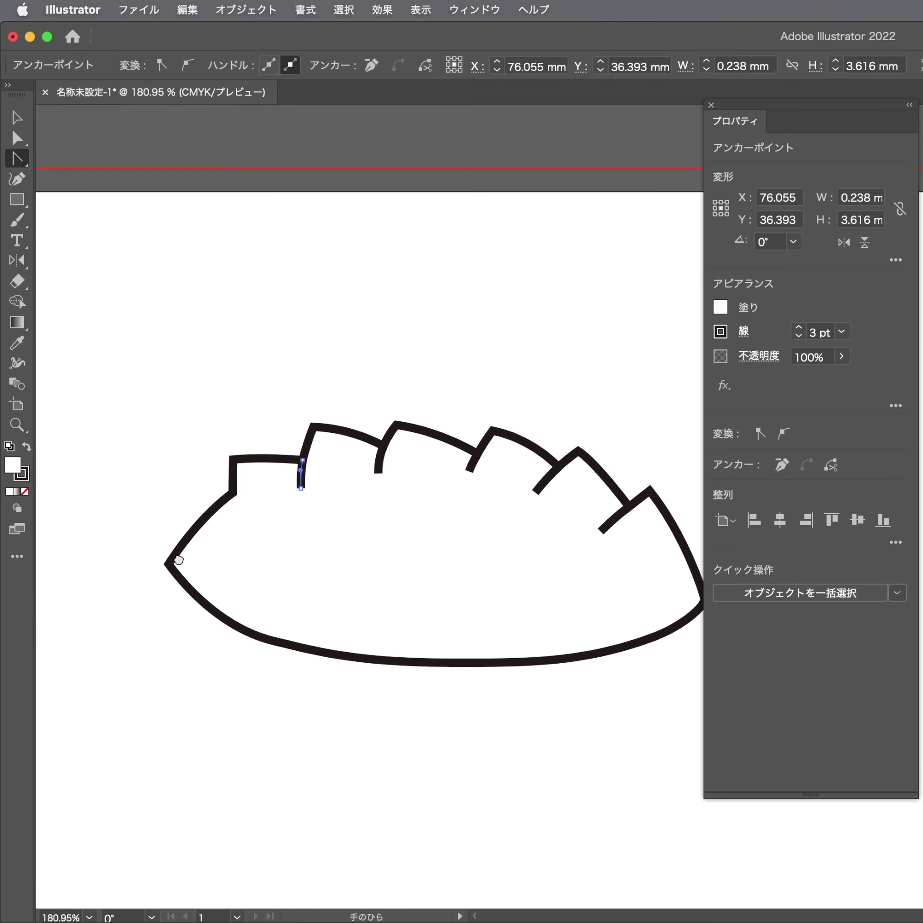
pyautogui.moveTo(196, 529); pyautogui.dragTo(377, 465)
pyautogui.press('Escape')
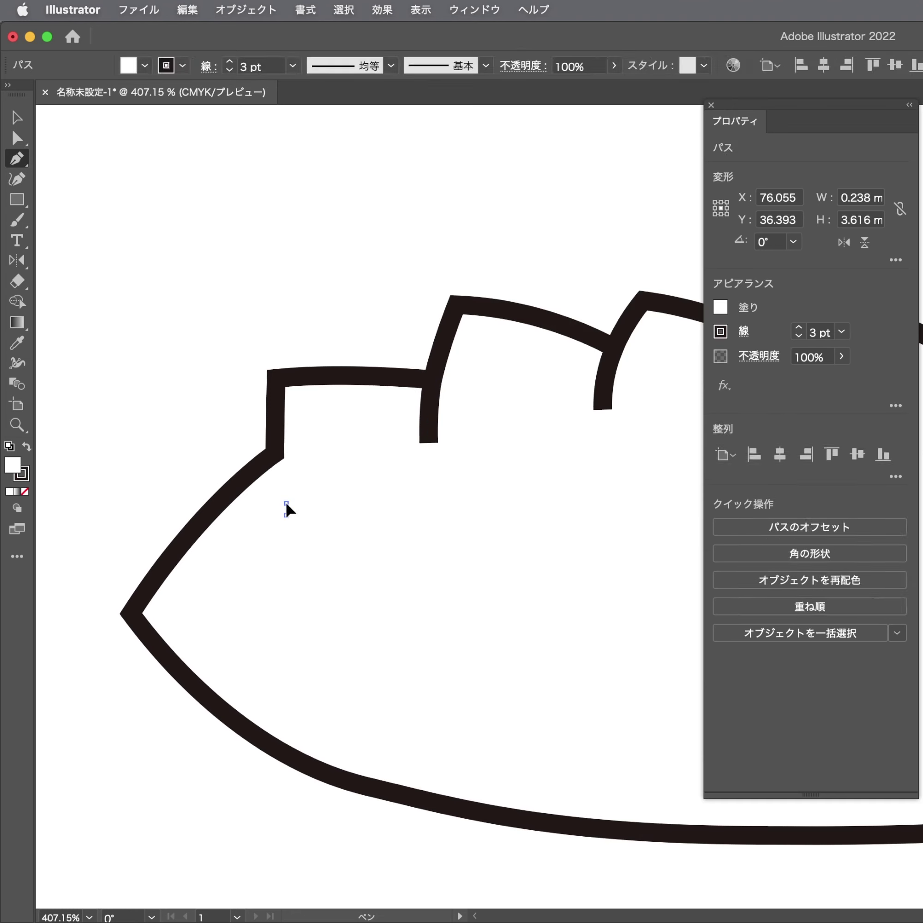
pyautogui.click(275, 454)
pyautogui.click(286, 515)
pyautogui.hotkey('shift', 'c')
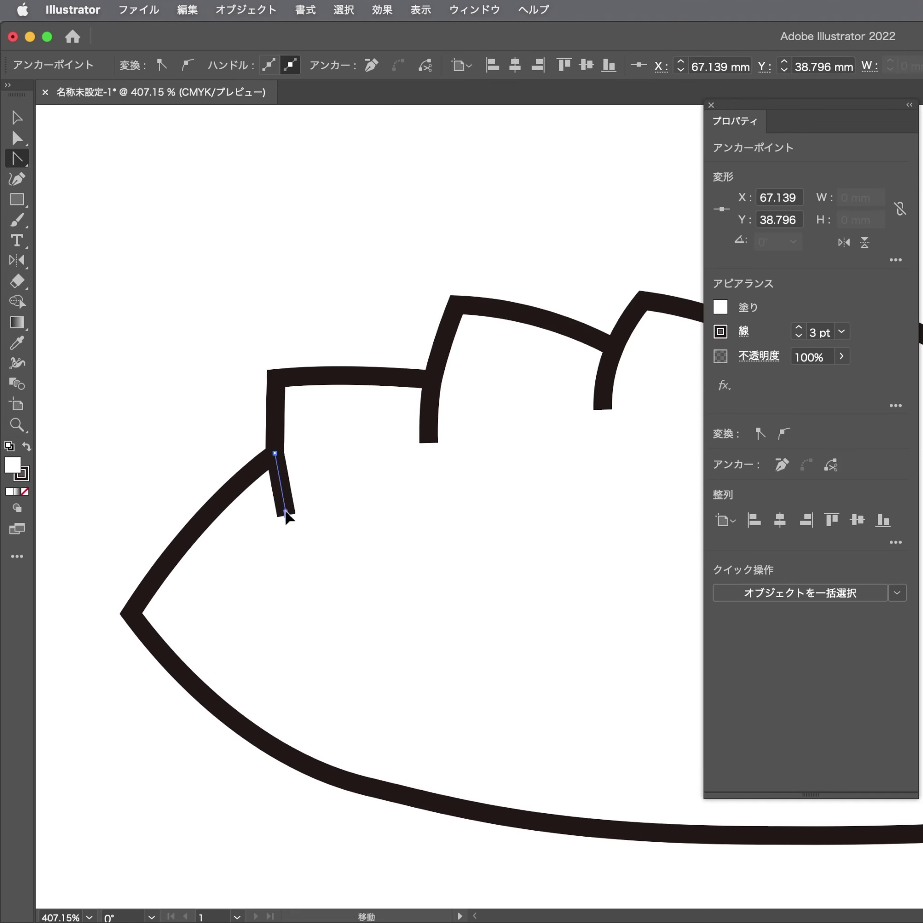
pyautogui.press('a')
pyautogui.moveTo(286, 515); pyautogui.dragTo(275, 475)
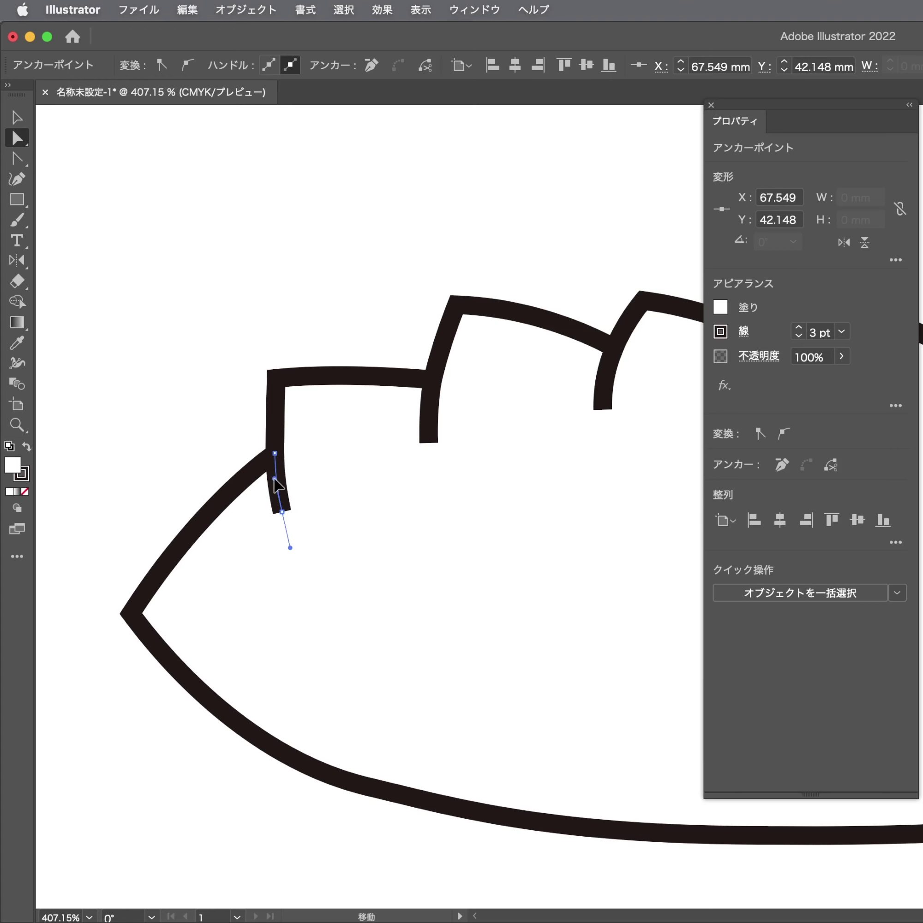
pyautogui.click(209, 477)
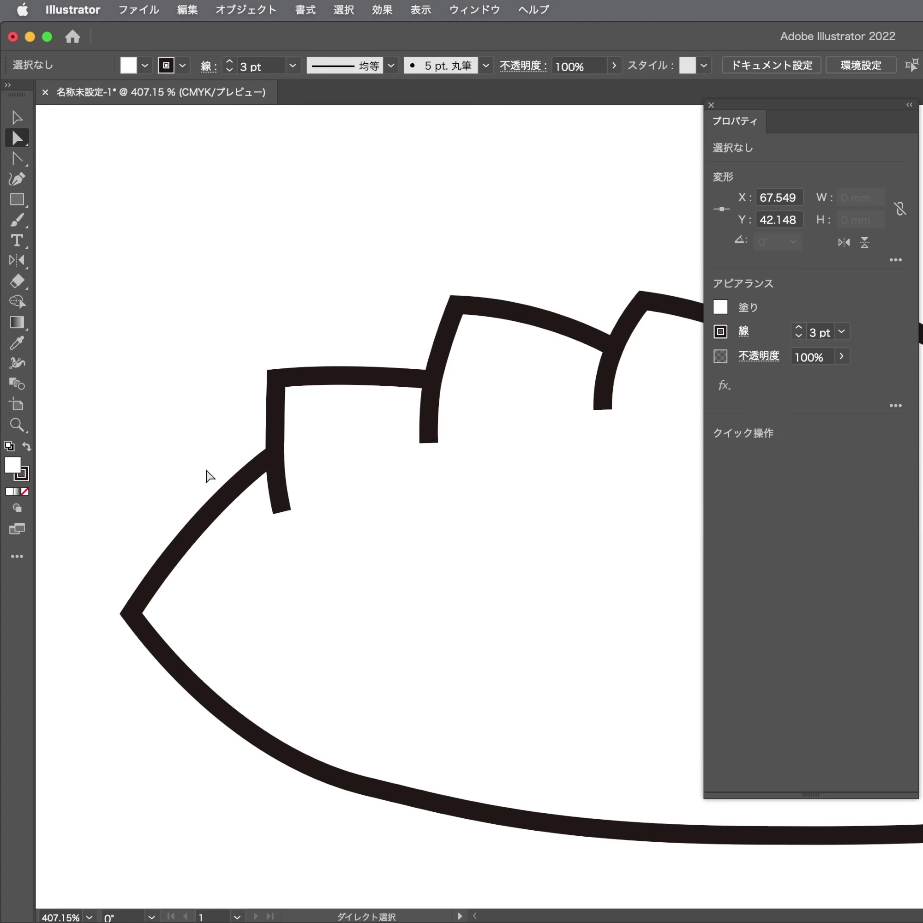
pyautogui.moveTo(350, 478)
pyautogui.mouseDown()
pyautogui.moveTo(216, 504)
pyautogui.moveTo(227, 461)
pyautogui.moveTo(204, 463)
pyautogui.mouseUp()
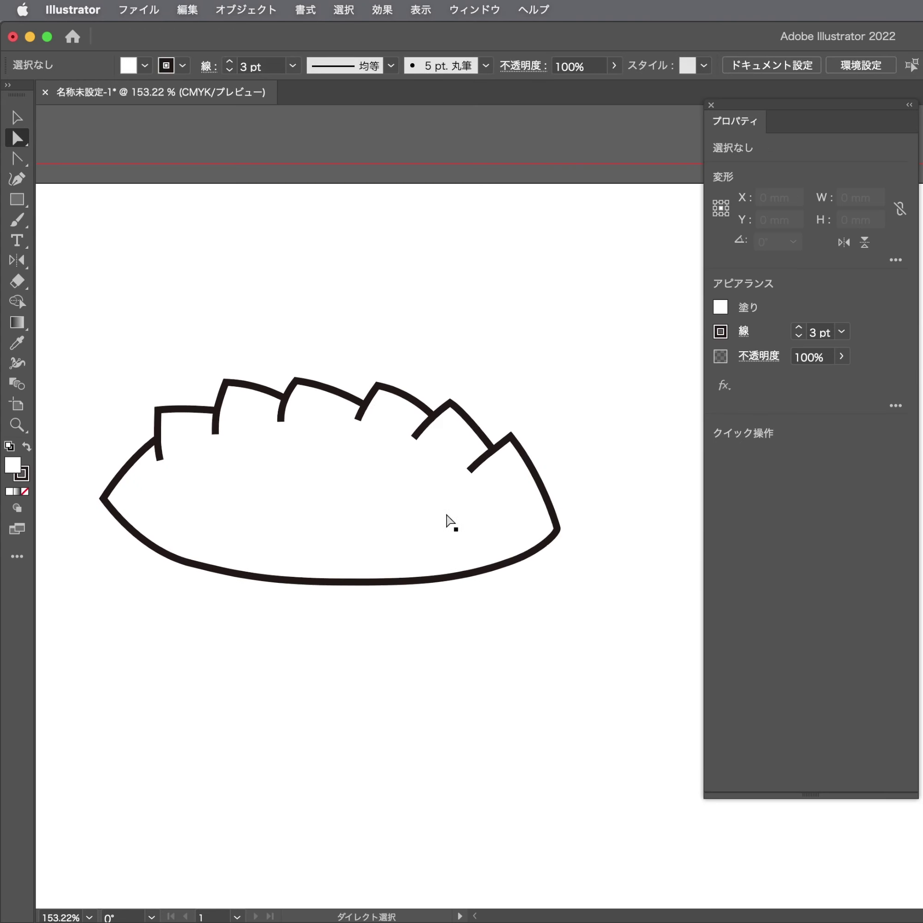
# Delete the extra anchor points along the gyoza outline's bottom curve
pyautogui.moveTo(299, 432); pyautogui.dragTo(297, 427)
pyautogui.click(326, 603)
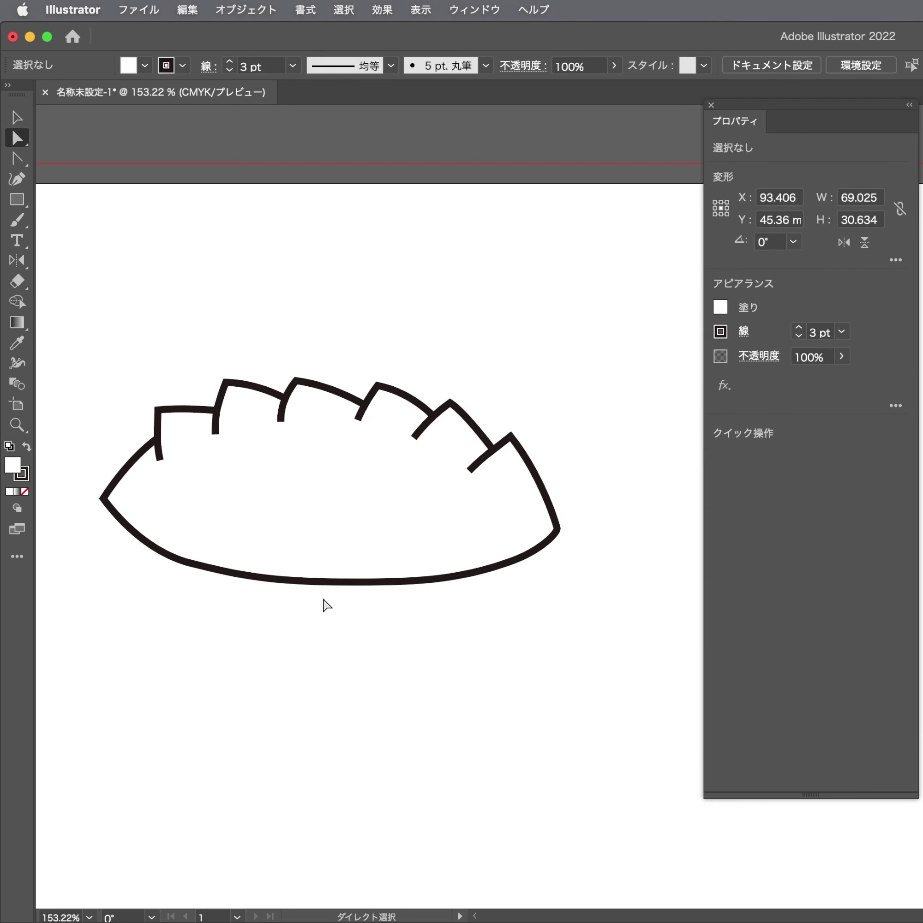
pyautogui.click(174, 560)
pyautogui.moveTo(173, 560); pyautogui.dragTo(206, 565)
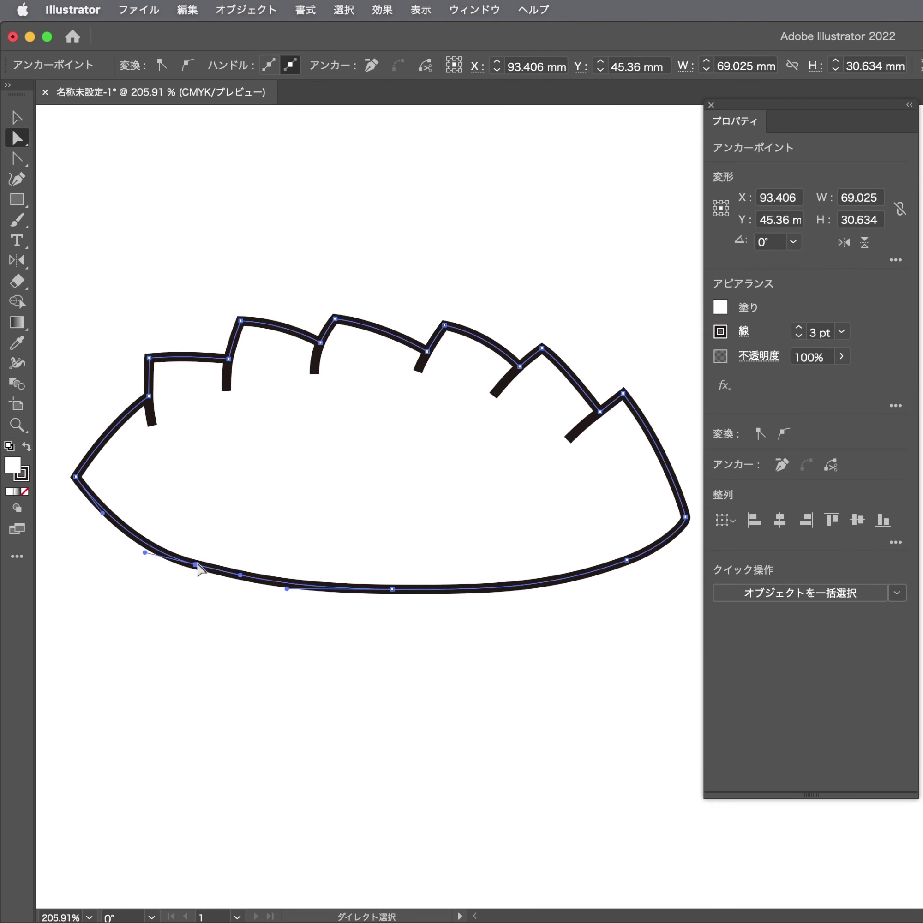
pyautogui.click(195, 565)
pyautogui.press('-')
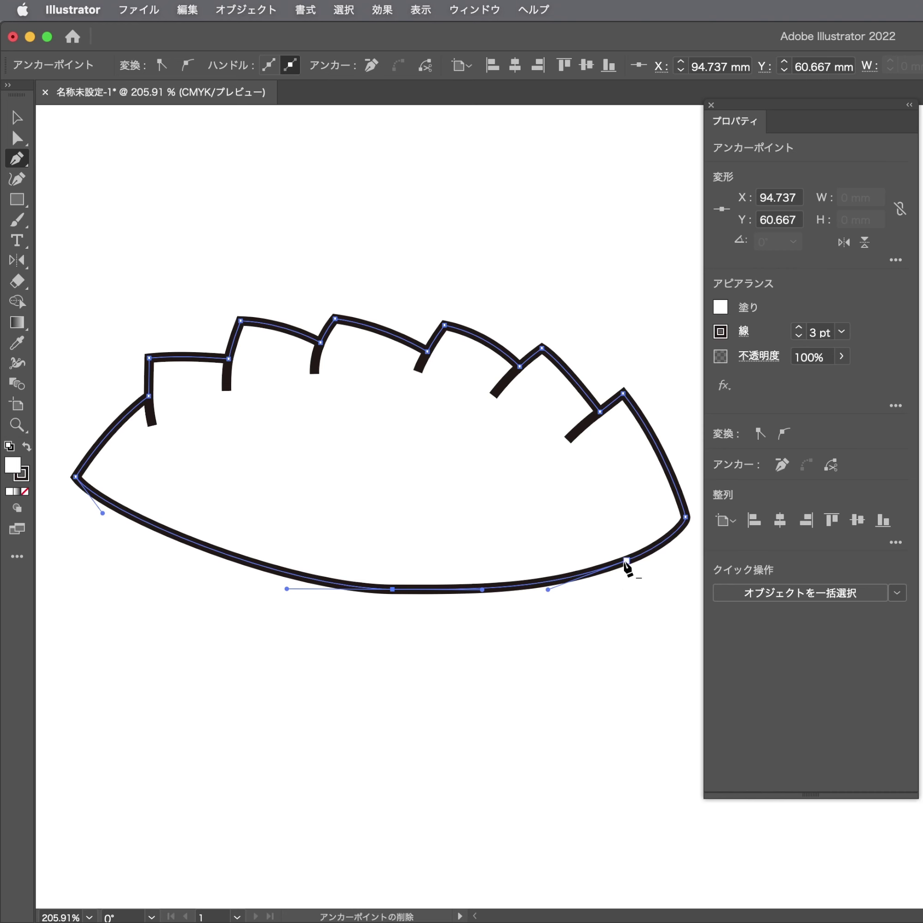
pyautogui.click(626, 562)
# Reshape the bottom anchor's handles and the left tip so the bottom edge forms one clean arc
pyautogui.hotkey('shift', 'c')
pyautogui.click(393, 589)
pyautogui.moveTo(393, 589)
pyautogui.mouseDown()
pyautogui.moveTo(353, 562)
pyautogui.moveTo(607, 577)
pyautogui.moveTo(575, 581)
pyautogui.mouseUp()
pyautogui.hotkey('shift', 'c')
pyautogui.press('a')
pyautogui.moveTo(360, 570); pyautogui.dragTo(366, 590)
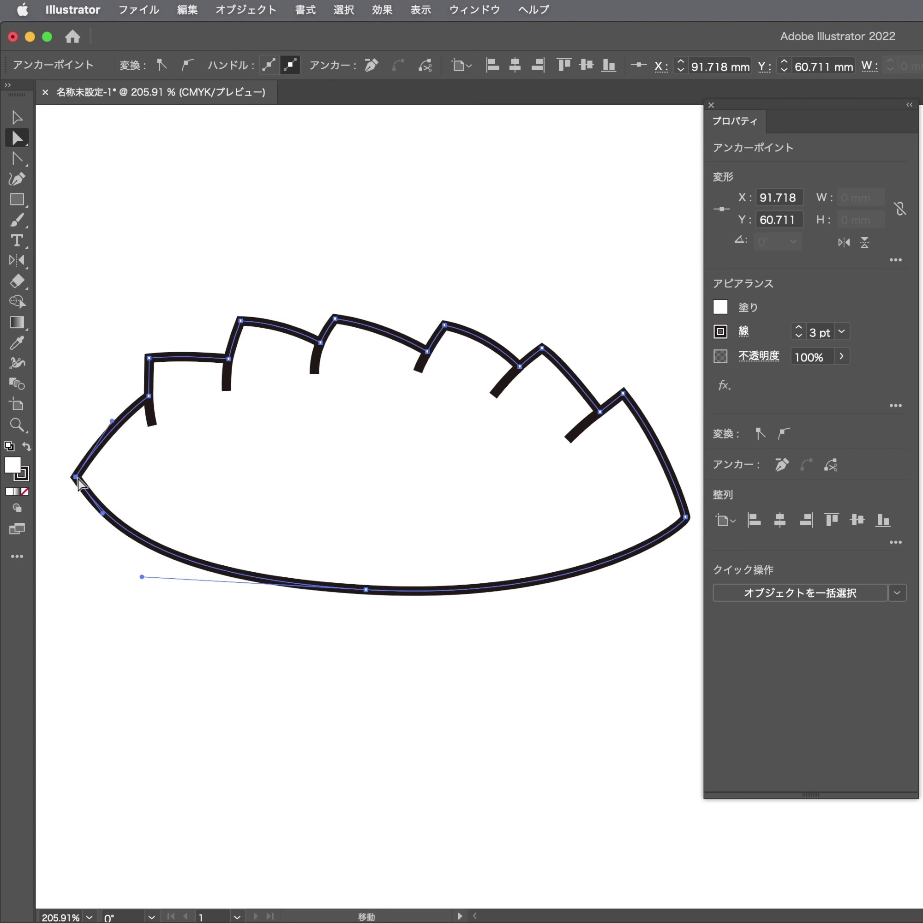
pyautogui.moveTo(76, 477); pyautogui.dragTo(103, 517)
pyautogui.click(593, 609)
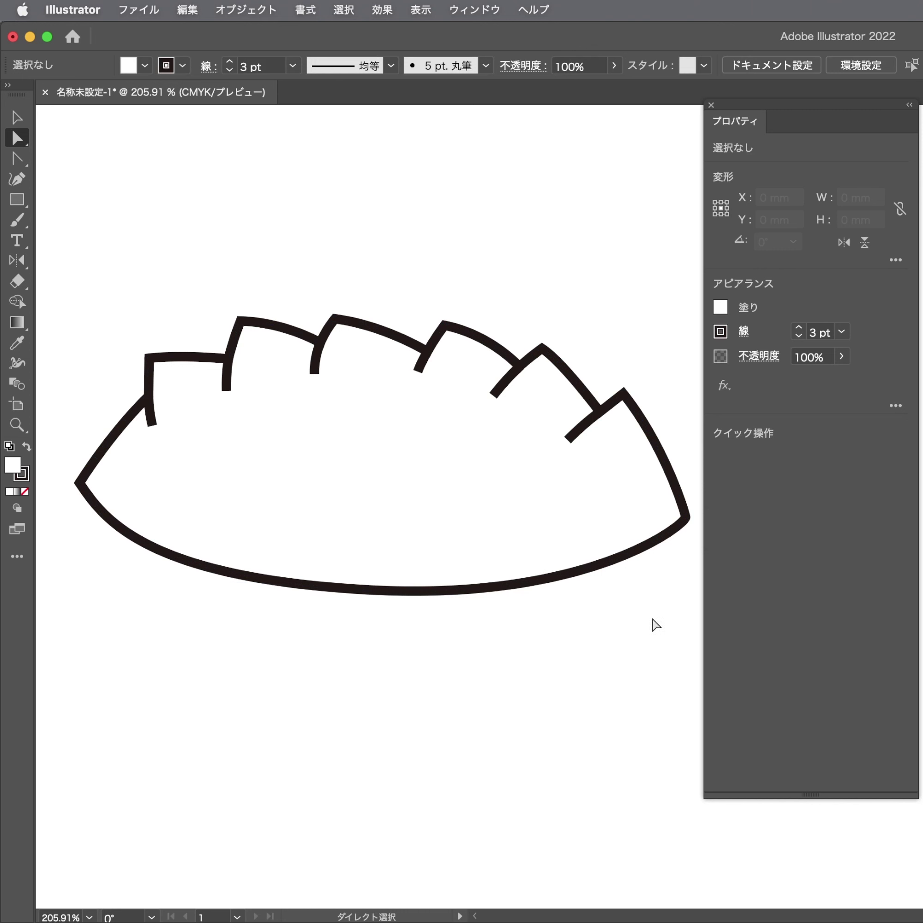
# Group all the gyoza strokes and give them round stroke corners
pyautogui.moveTo(146, 310); pyautogui.dragTo(121, 297)
pyautogui.press('super+g')
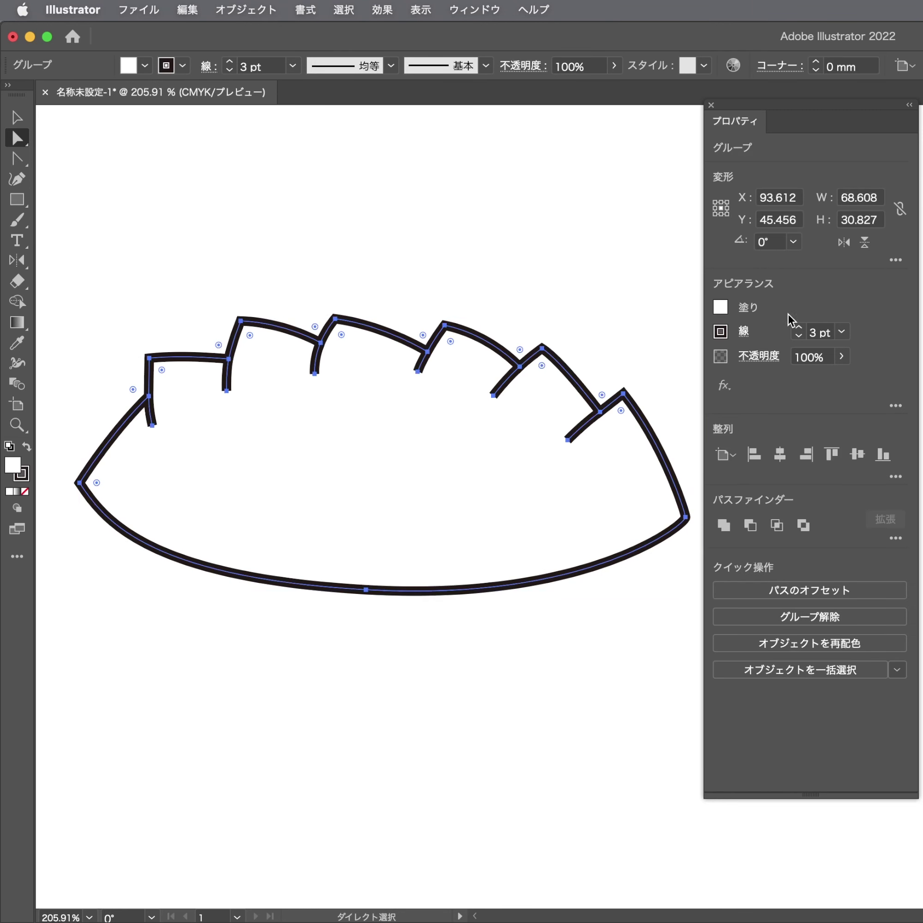
pyautogui.click(748, 334)
pyautogui.click(653, 400)
pyautogui.click(621, 308)
# Give the grouped gyoza strokes round caps
pyautogui.scroll(1, 615, 314)
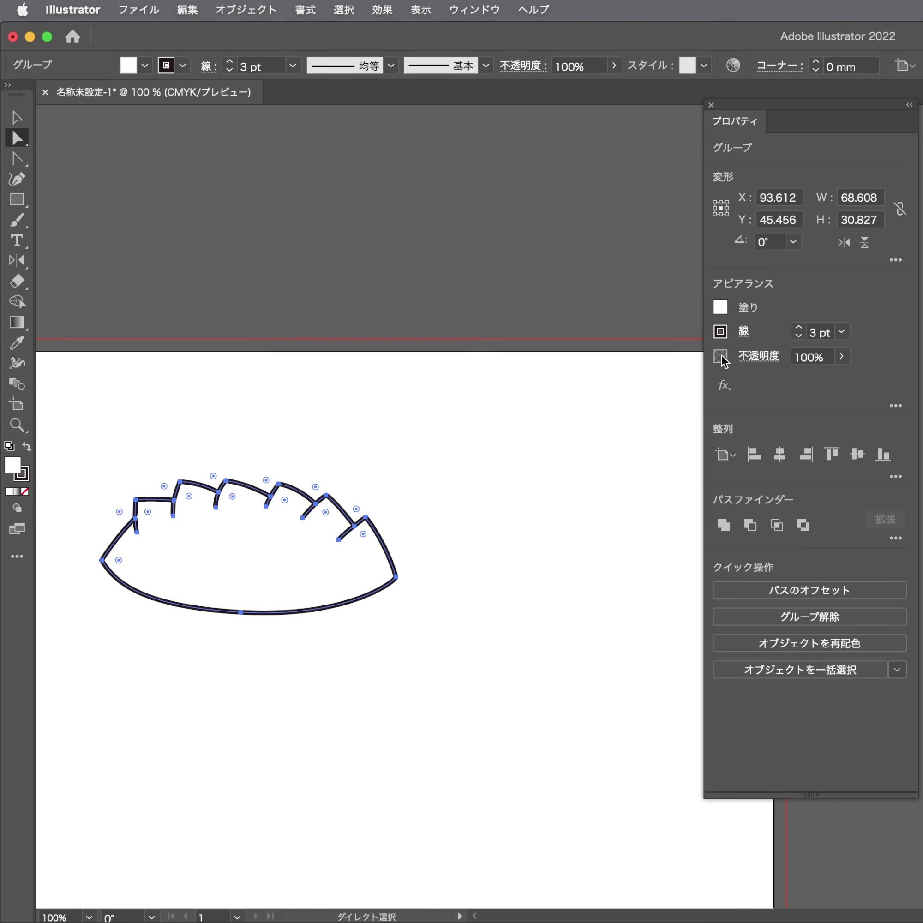
pyautogui.scroll(3, 394, 565)
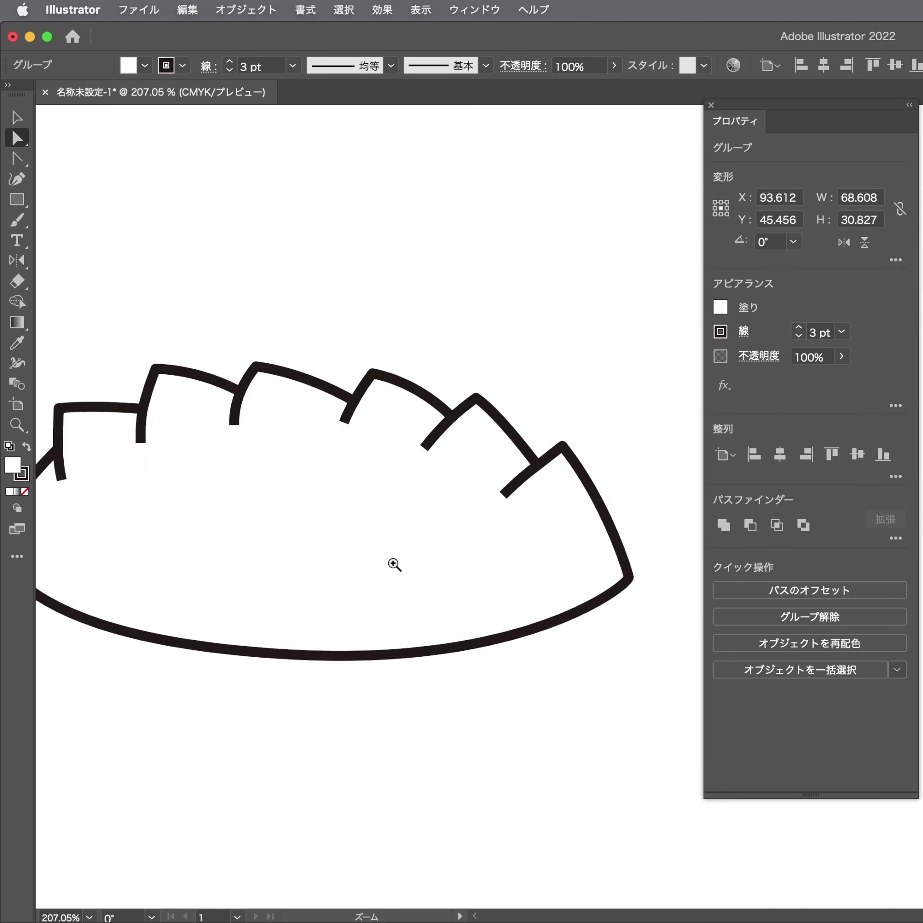
pyautogui.click(743, 331)
pyautogui.click(663, 377)
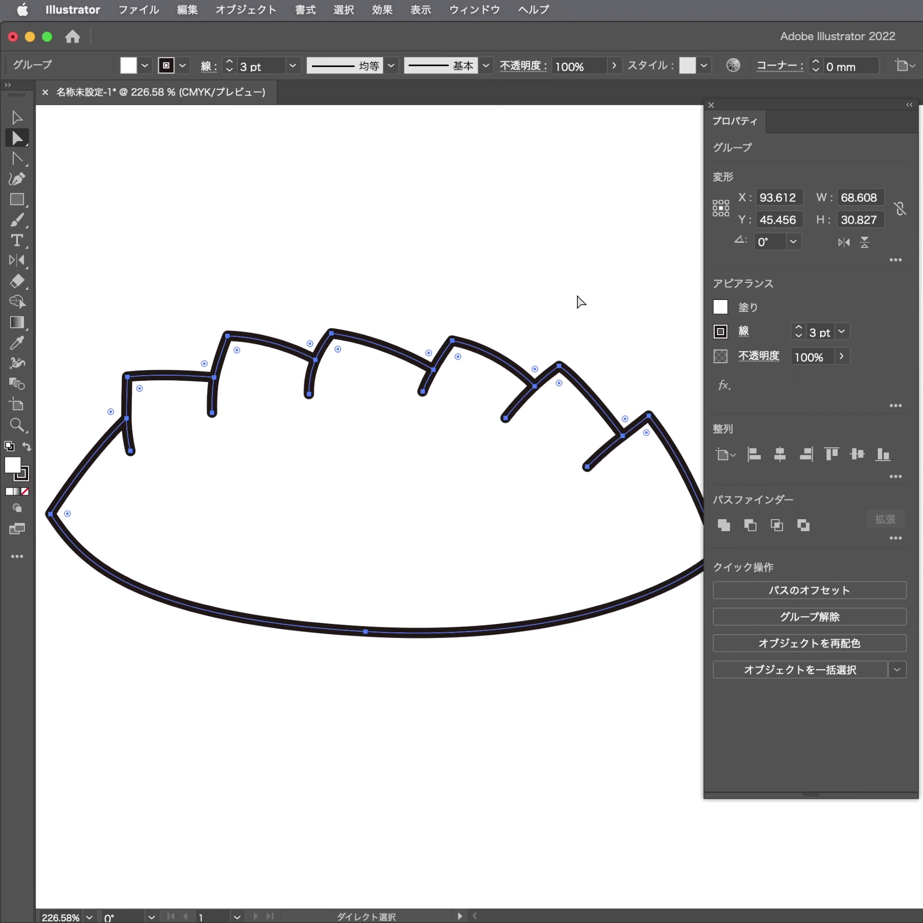
# Draw a curved inner line from the right of the gyoza body toward the centre
pyautogui.click(579, 303)
pyautogui.moveTo(584, 305); pyautogui.dragTo(562, 265)
pyautogui.press('p')
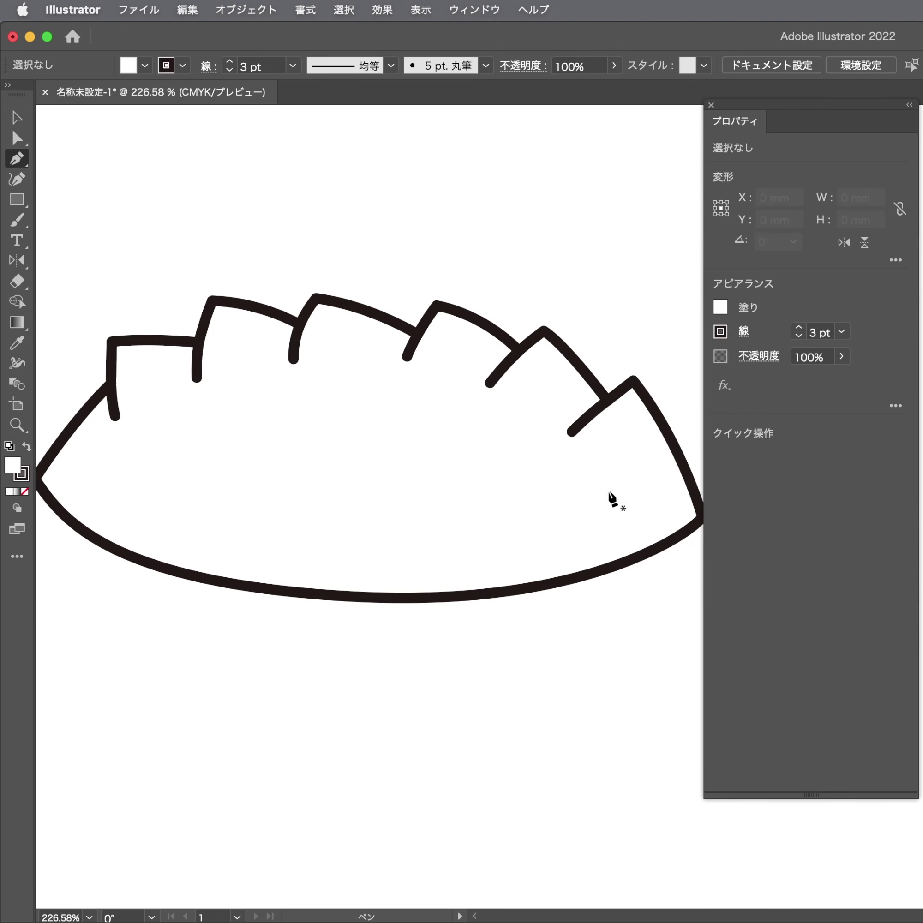
pyautogui.click(614, 506)
pyautogui.moveTo(404, 403); pyautogui.dragTo(259, 395)
pyautogui.press('a')
pyautogui.moveTo(614, 506); pyautogui.dragTo(590, 507)
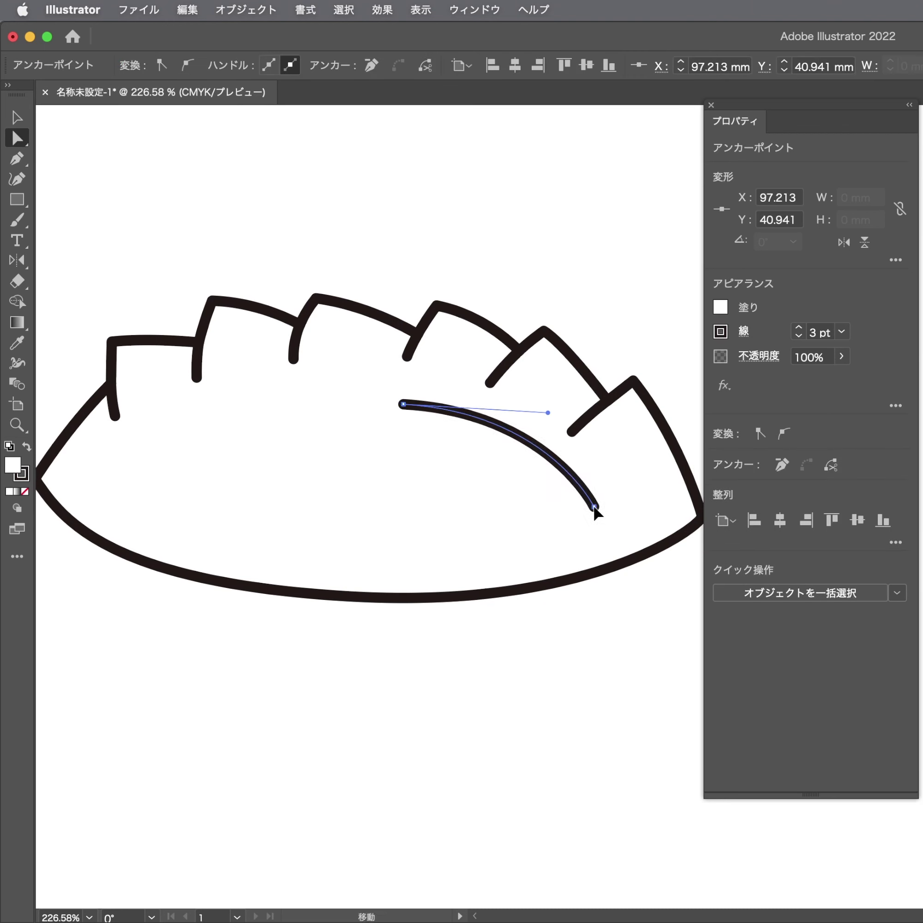
pyautogui.click(509, 319)
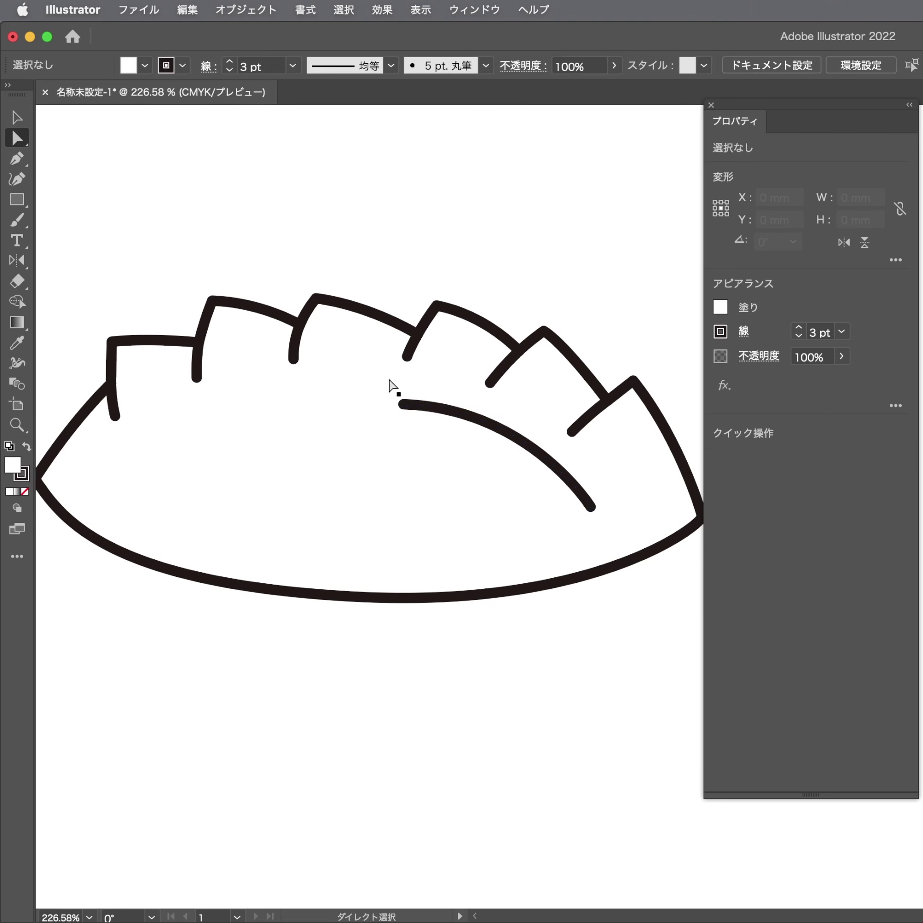
# Draw a second curved inner line on the body's left side and adjust its lower endpoint
pyautogui.press('p')
pyautogui.click(95, 478)
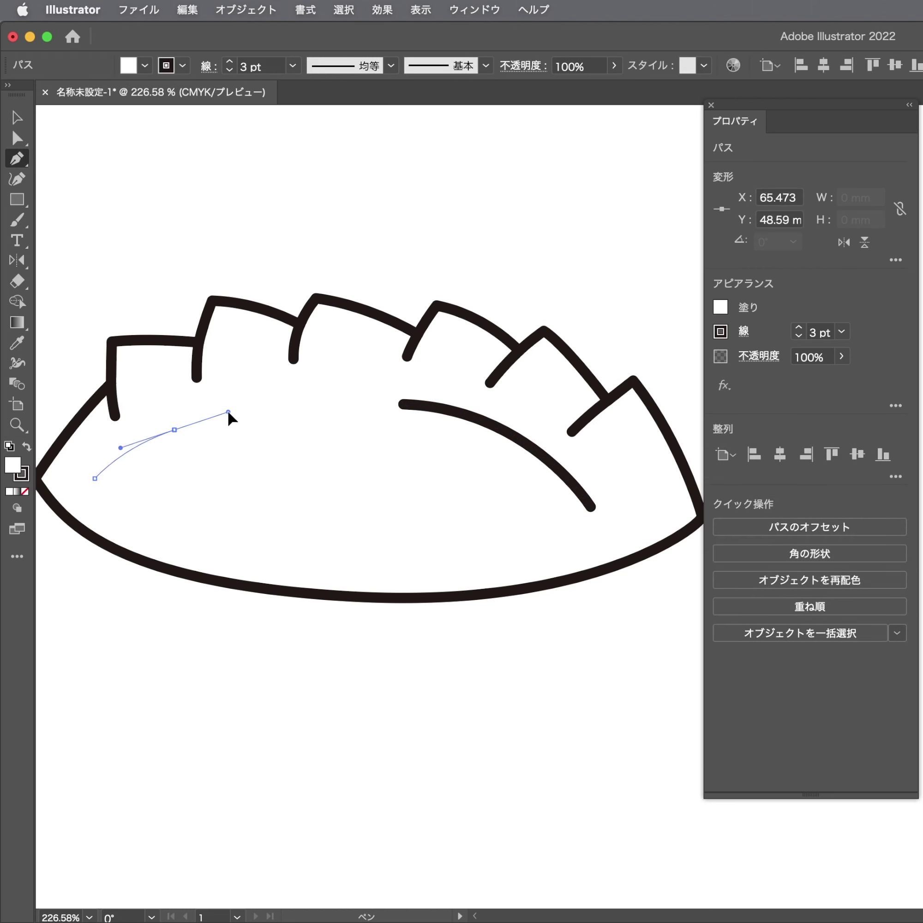
pyautogui.moveTo(228, 411); pyautogui.dragTo(229, 411)
pyautogui.hotkey('ctrl', 'shift', 'a')
pyautogui.press('a')
pyautogui.scroll(-2, 305, 455)
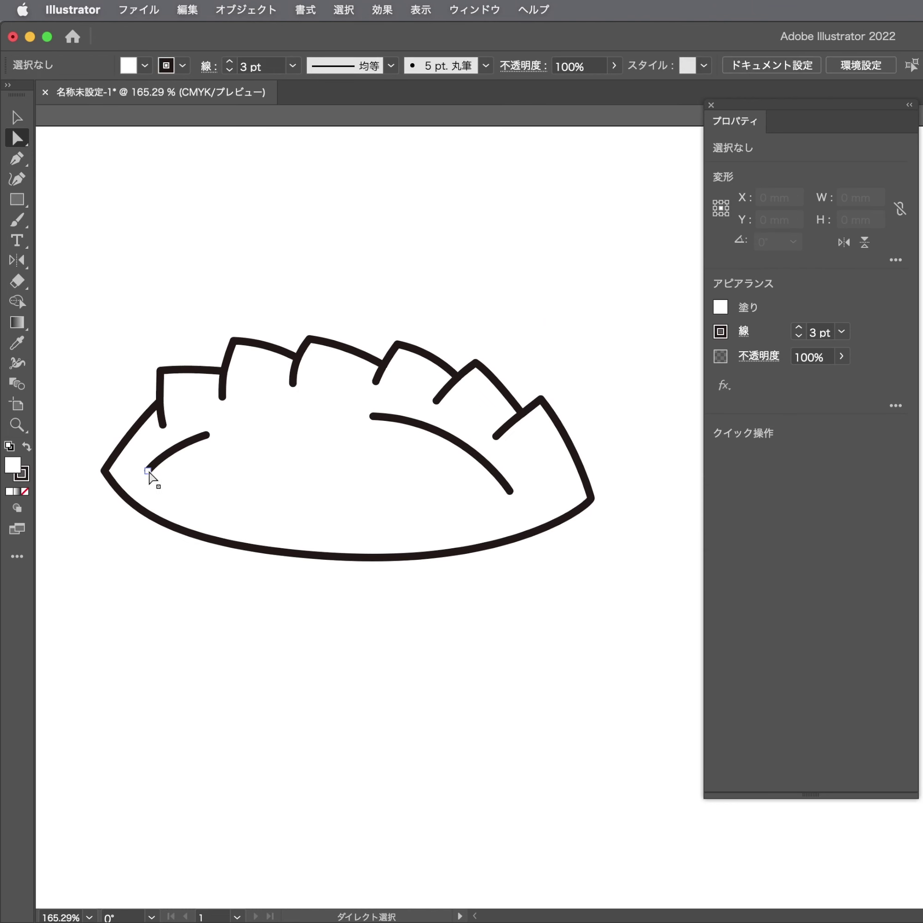
pyautogui.moveTo(147, 471); pyautogui.dragTo(152, 479)
pyautogui.click(179, 452)
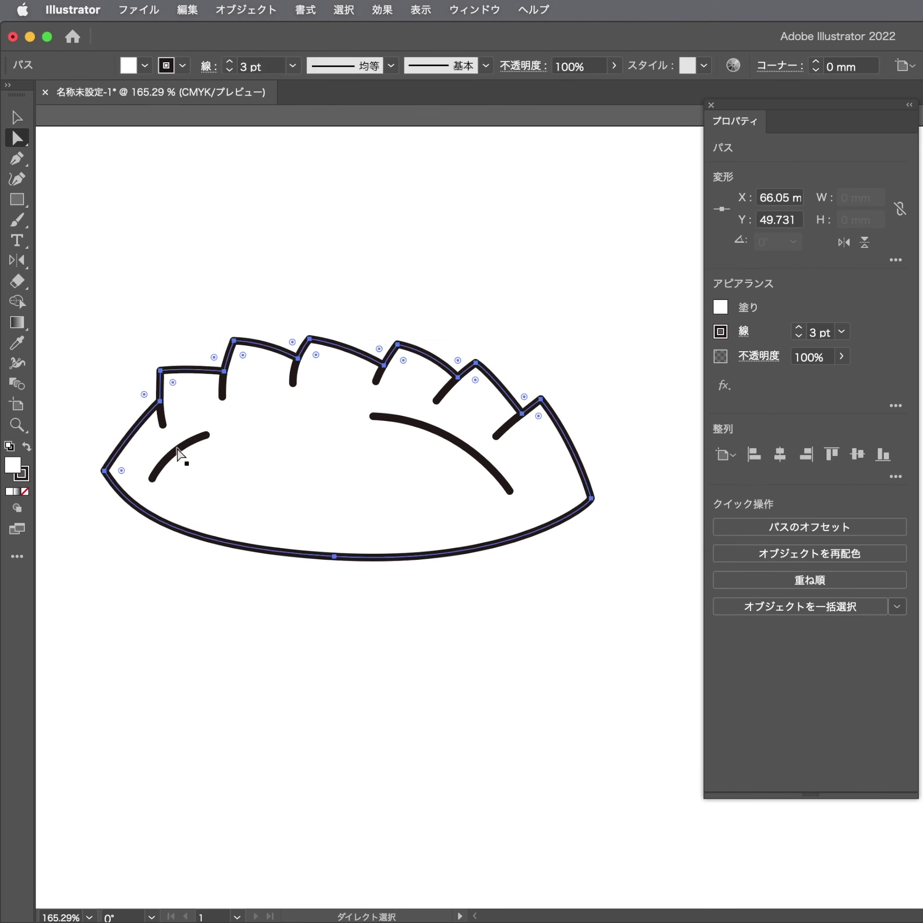
# Draw a short middle inner curve, then select all the gyoza strokes
pyautogui.click(238, 435)
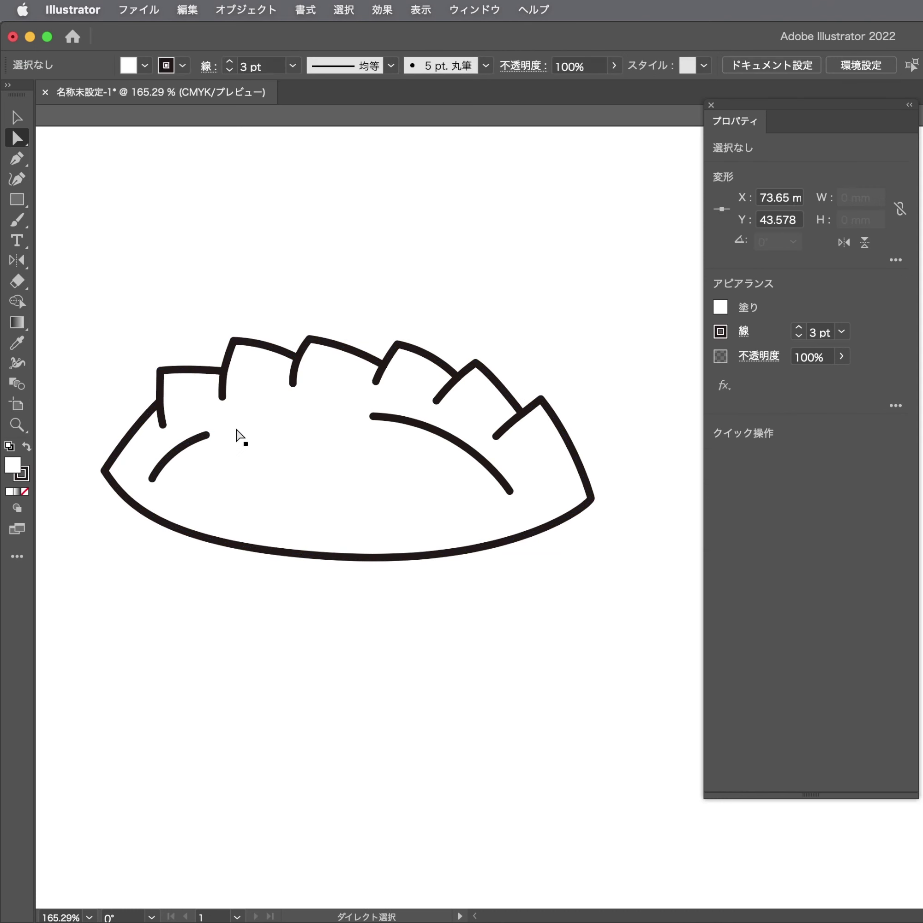
pyautogui.press('p')
pyautogui.click(239, 428)
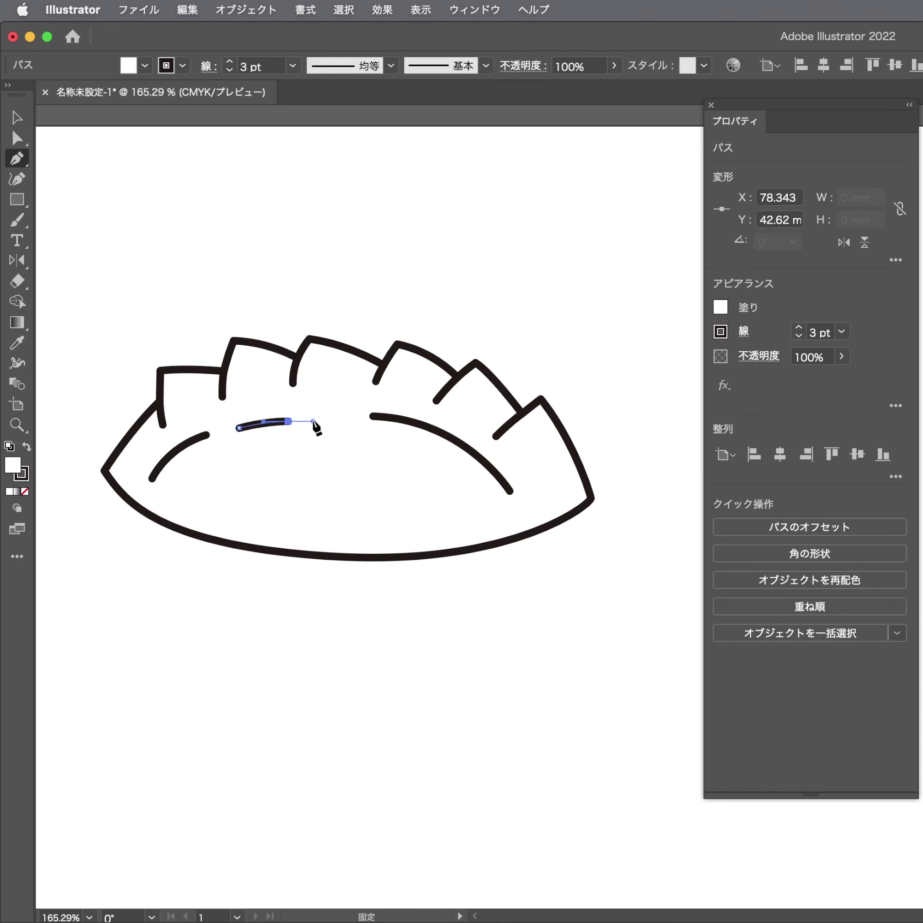
pyautogui.keyDown('ctrl'); pyautogui.click(336, 511); pyautogui.keyUp('ctrl')
pyautogui.scroll(-2, 253, 523)
pyautogui.moveTo(525, 565); pyautogui.dragTo(82, 382)
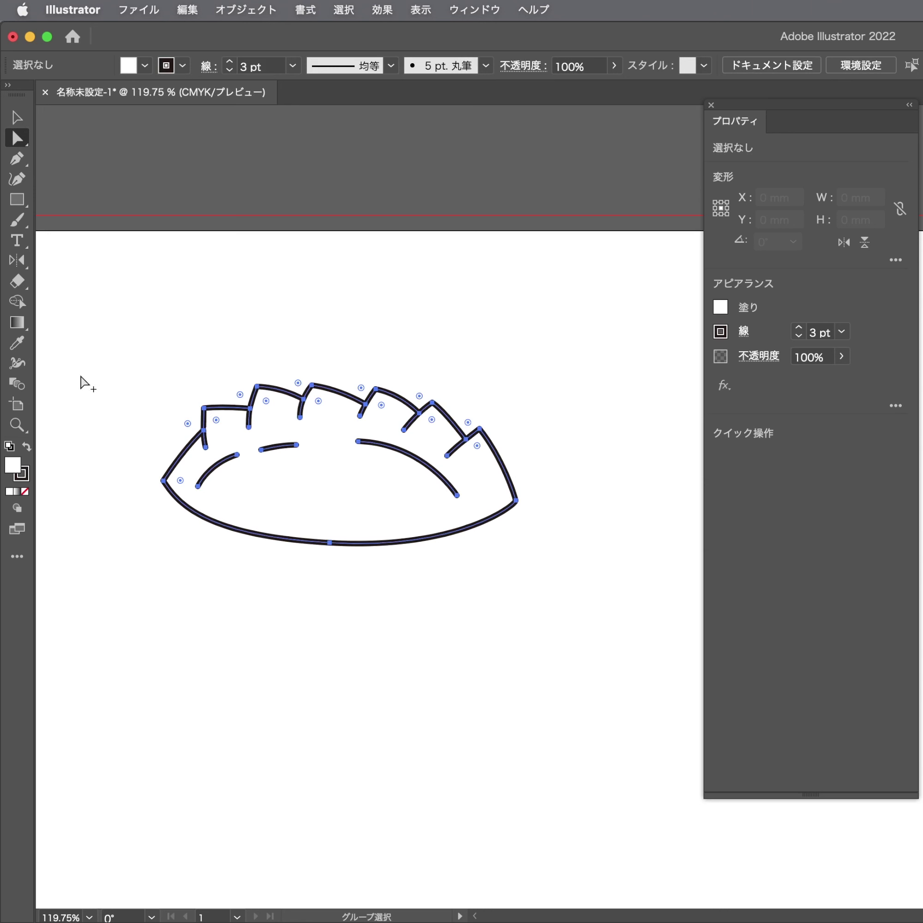
# Group the gyoza strokes, move the group up-left, and place a copy below it
pyautogui.press('v')
pyautogui.hotkey('ctrl', 'g')
pyautogui.moveTo(350, 494); pyautogui.dragTo(303, 383)
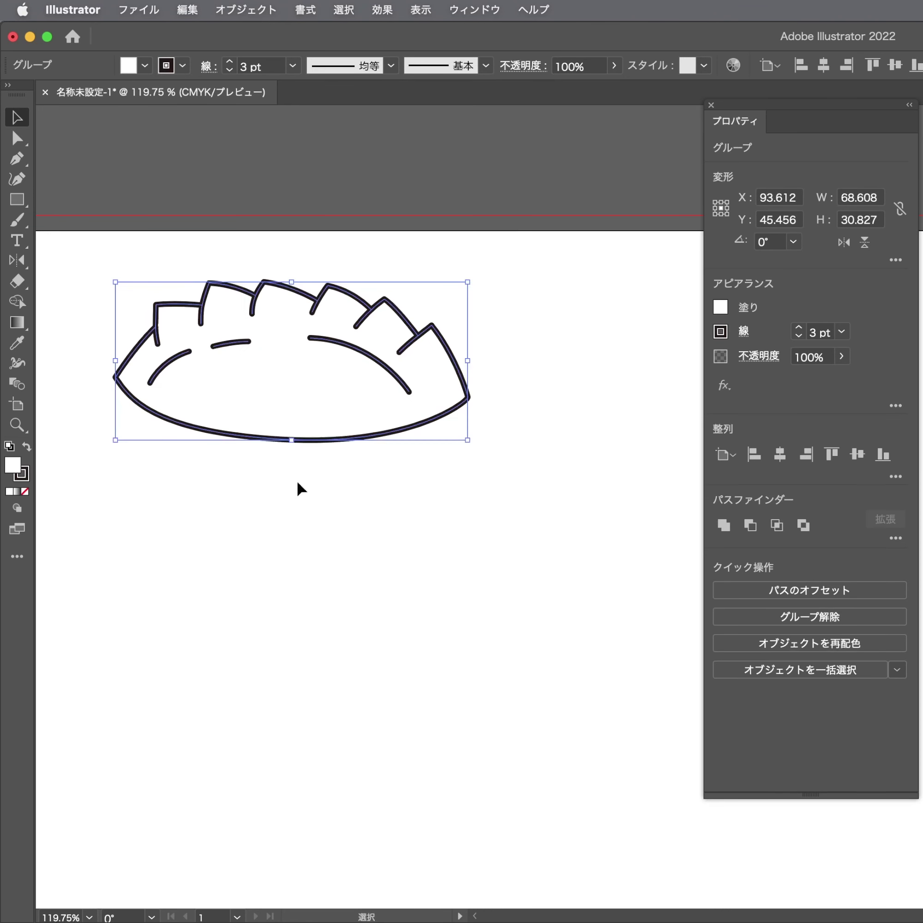
pyautogui.click(286, 550)
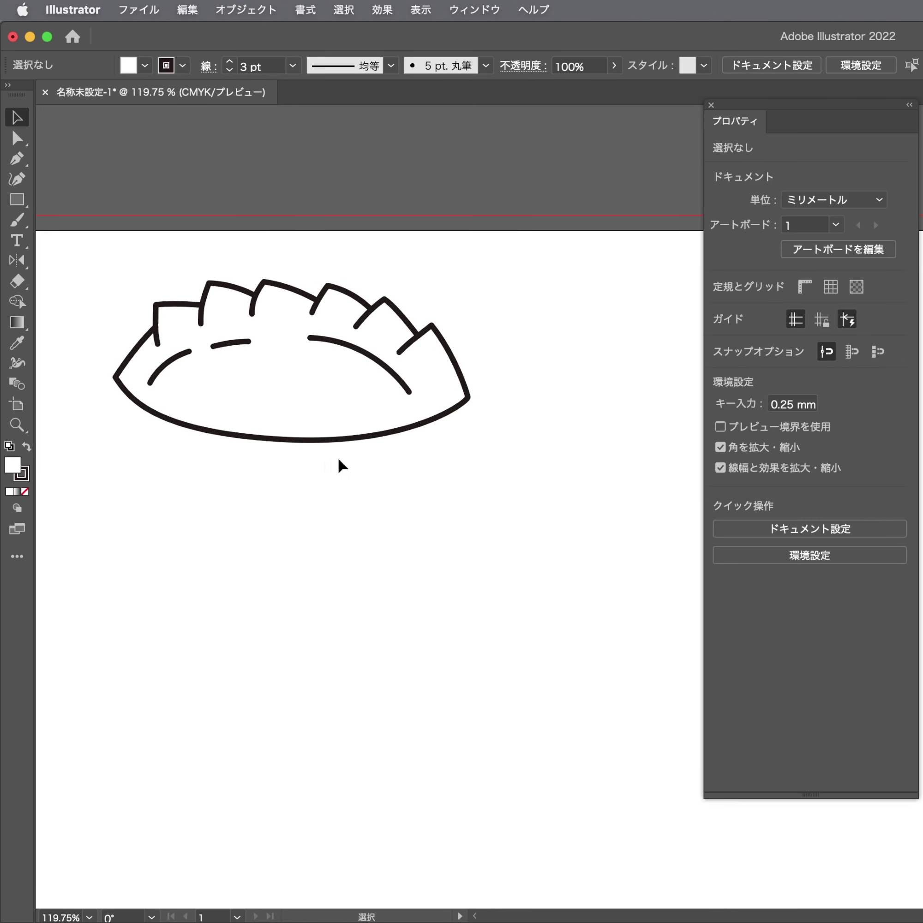
pyautogui.moveTo(425, 395); pyautogui.dragTo(433, 583)
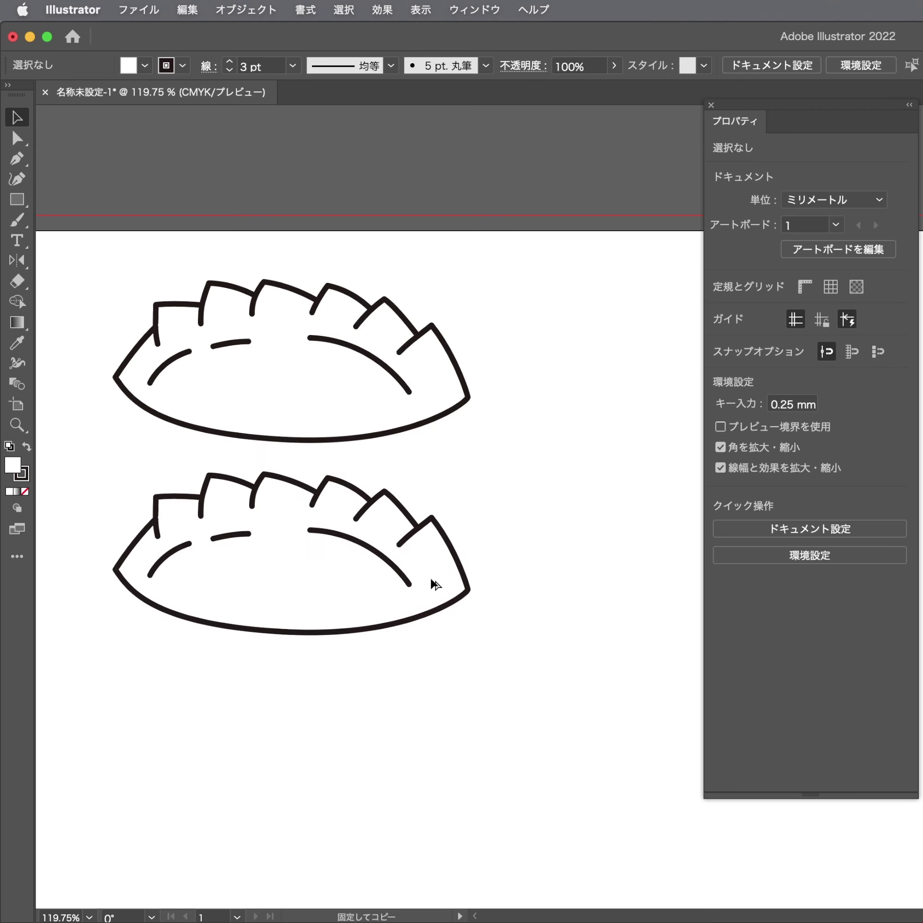
pyautogui.click(504, 466)
# Select the copy's six short pleat strokes and drag them out below its outline
pyautogui.scroll(2, 324, 507)
pyautogui.scroll(1, 494, 509)
pyautogui.press('a')
pyautogui.scroll(1, 484, 546)
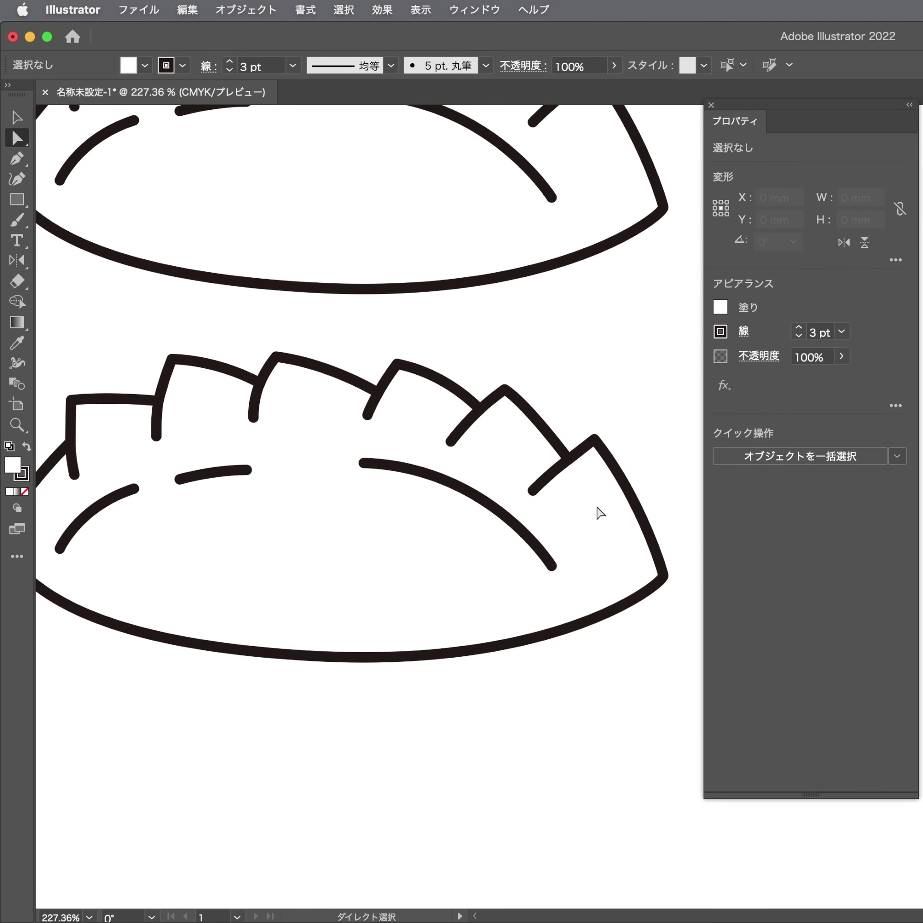
pyautogui.click(536, 488)
pyautogui.keyDown('shift'); pyautogui.click(461, 426); pyautogui.keyUp('shift')
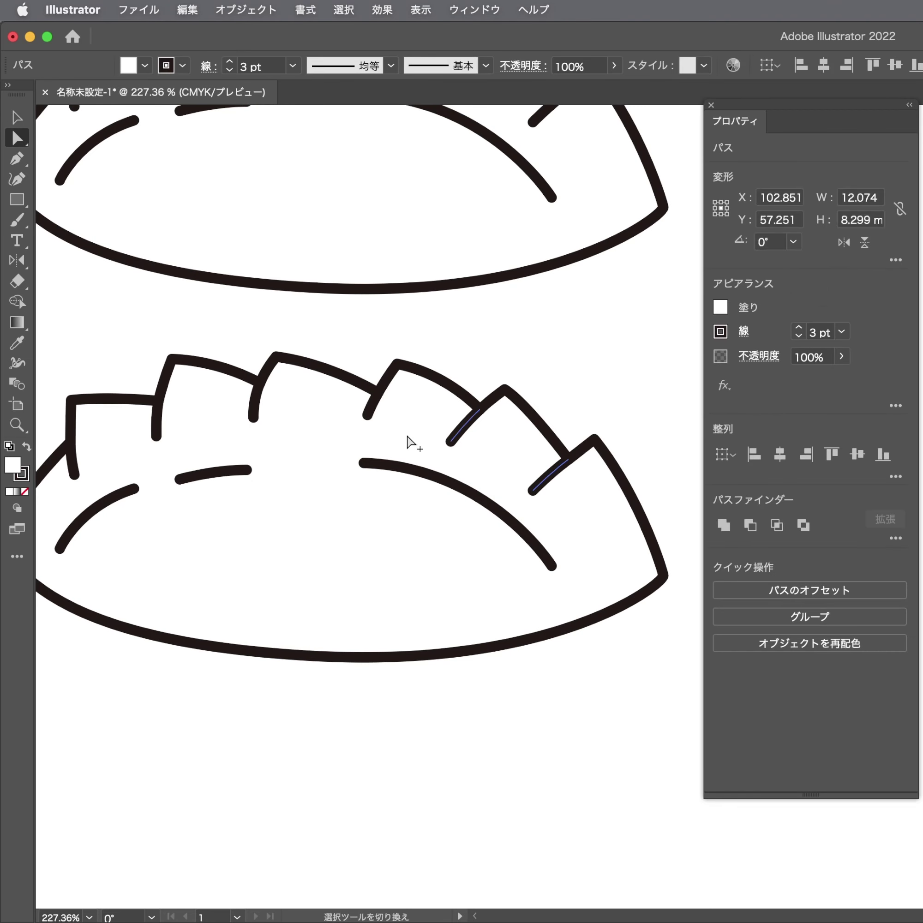
pyautogui.moveTo(132, 441); pyautogui.dragTo(162, 426)
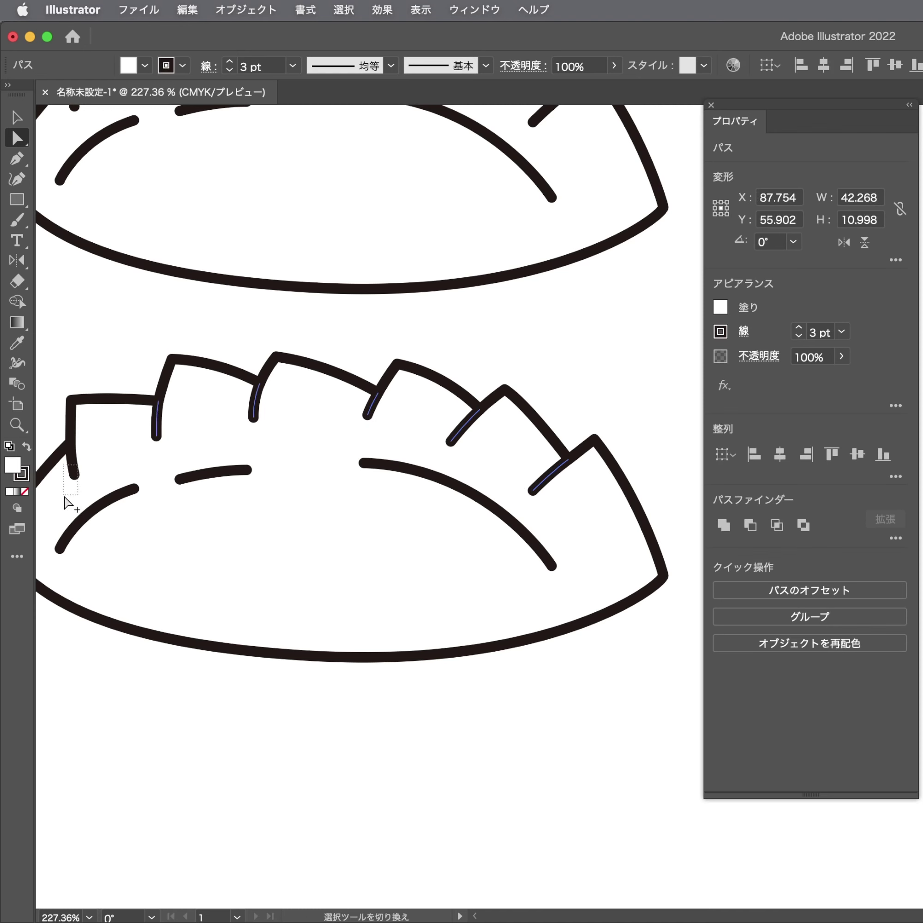
pyautogui.moveTo(68, 504)
pyautogui.mouseDown()
pyautogui.moveTo(74, 478)
pyautogui.moveTo(91, 769)
pyautogui.mouseUp()
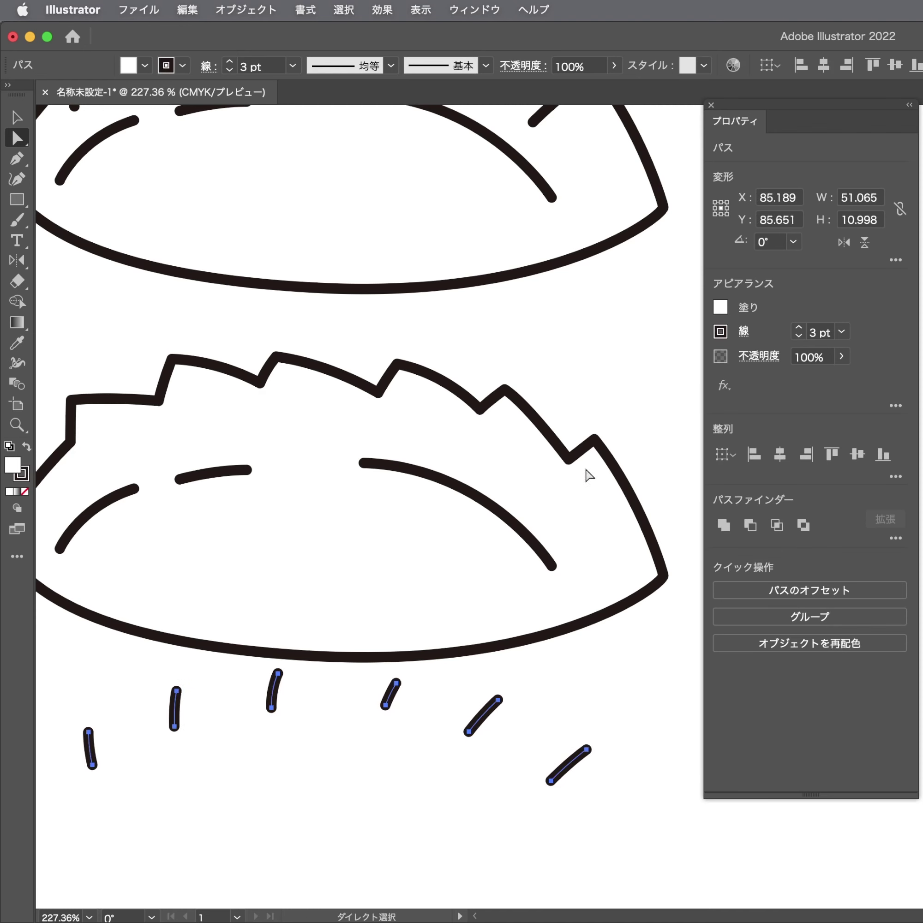
# Reposition the right-hand notch and peak anchors on the lower gyoza's top edge
pyautogui.click(616, 429)
pyautogui.click(595, 439)
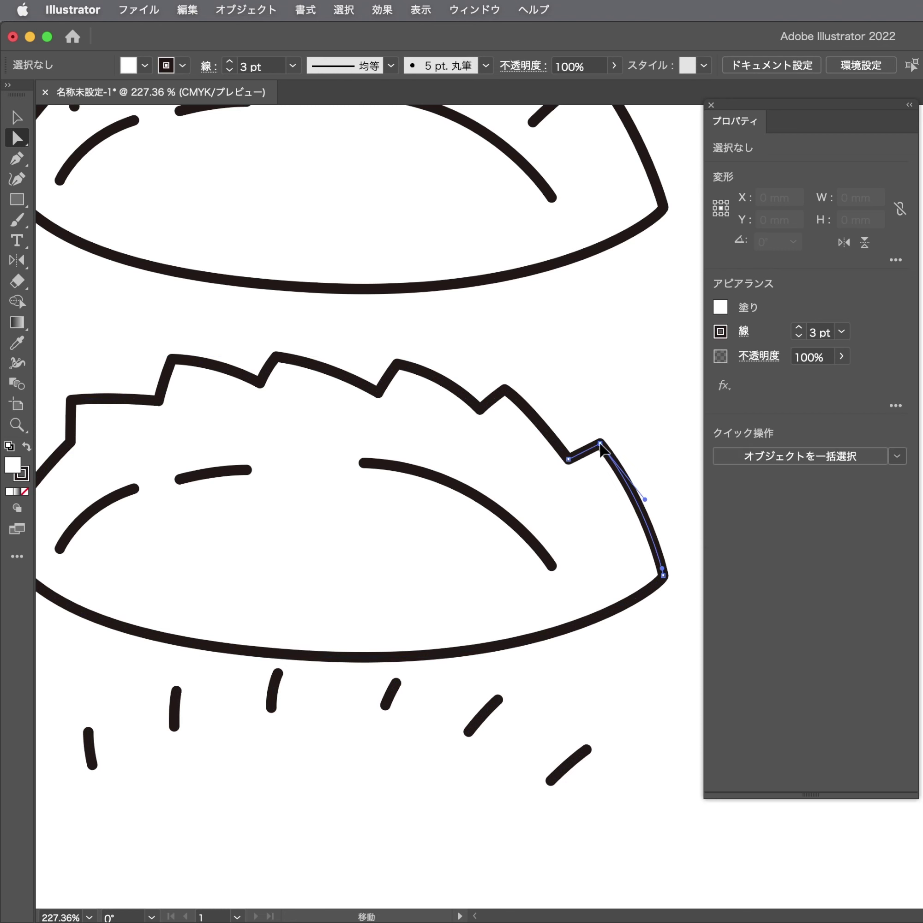
pyautogui.moveTo(568, 460)
pyautogui.mouseDown()
pyautogui.moveTo(574, 477)
pyautogui.moveTo(602, 457)
pyautogui.mouseUp()
pyautogui.click(595, 440)
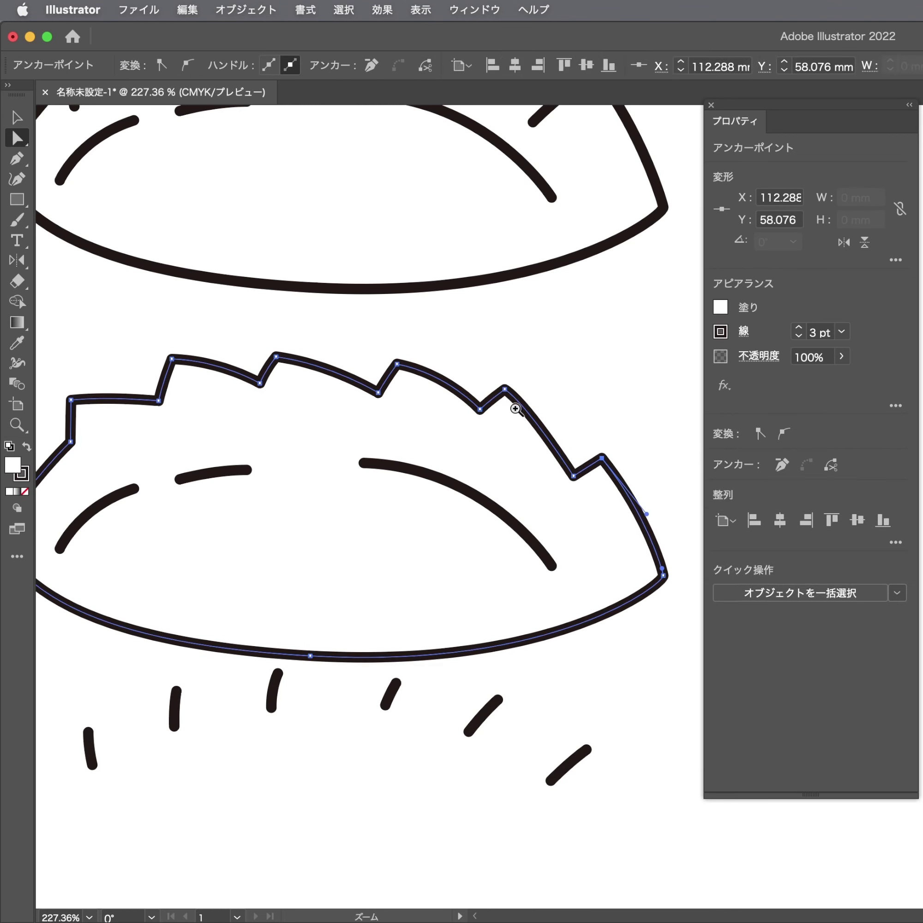
pyautogui.scroll(2, 515, 405)
pyautogui.moveTo(502, 383)
pyautogui.mouseDown()
pyautogui.moveTo(542, 386)
pyautogui.moveTo(506, 414)
pyautogui.moveTo(533, 390)
pyautogui.mouseUp()
pyautogui.hscroll(-5, 533, 398)
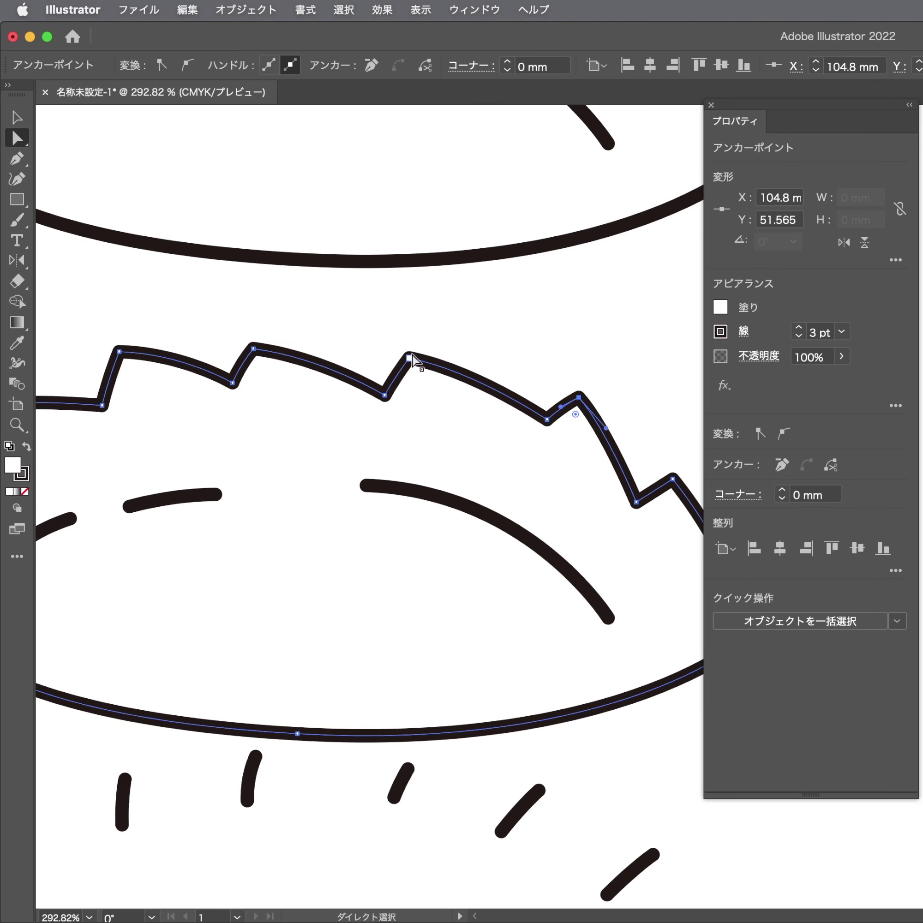
pyautogui.moveTo(410, 358); pyautogui.dragTo(402, 391)
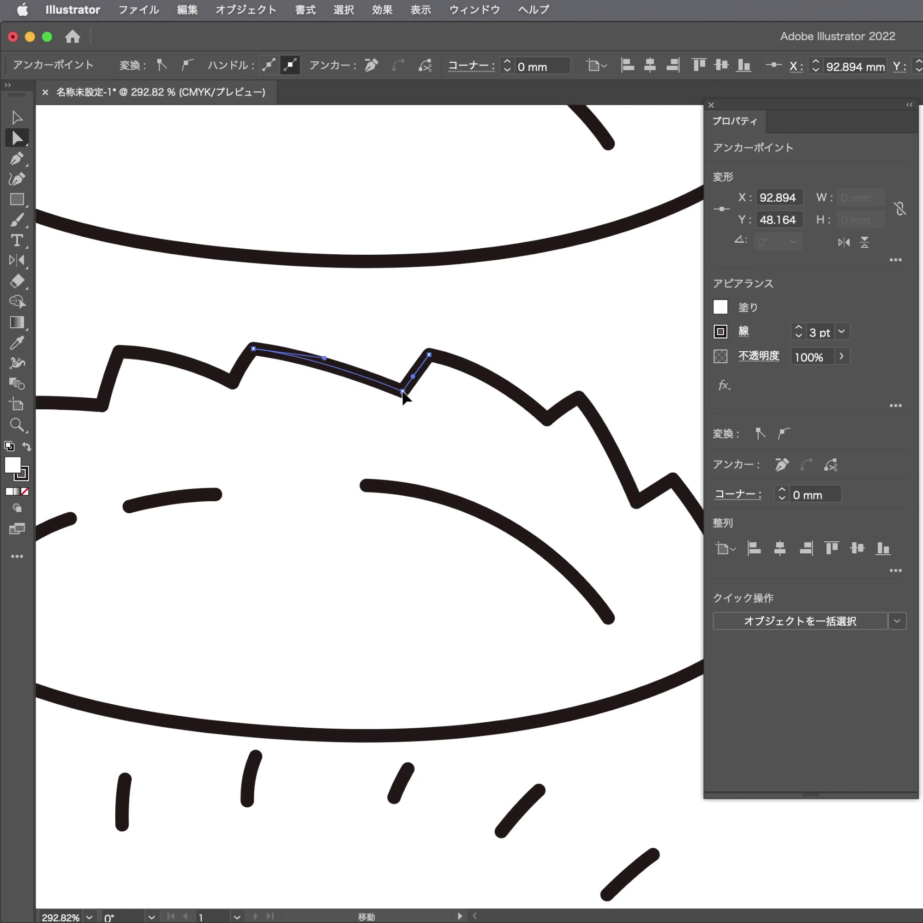
pyautogui.hscroll(-8, 392, 380)
# Move a middle peak and notch up and right, and raise another notch
pyautogui.click(330, 395)
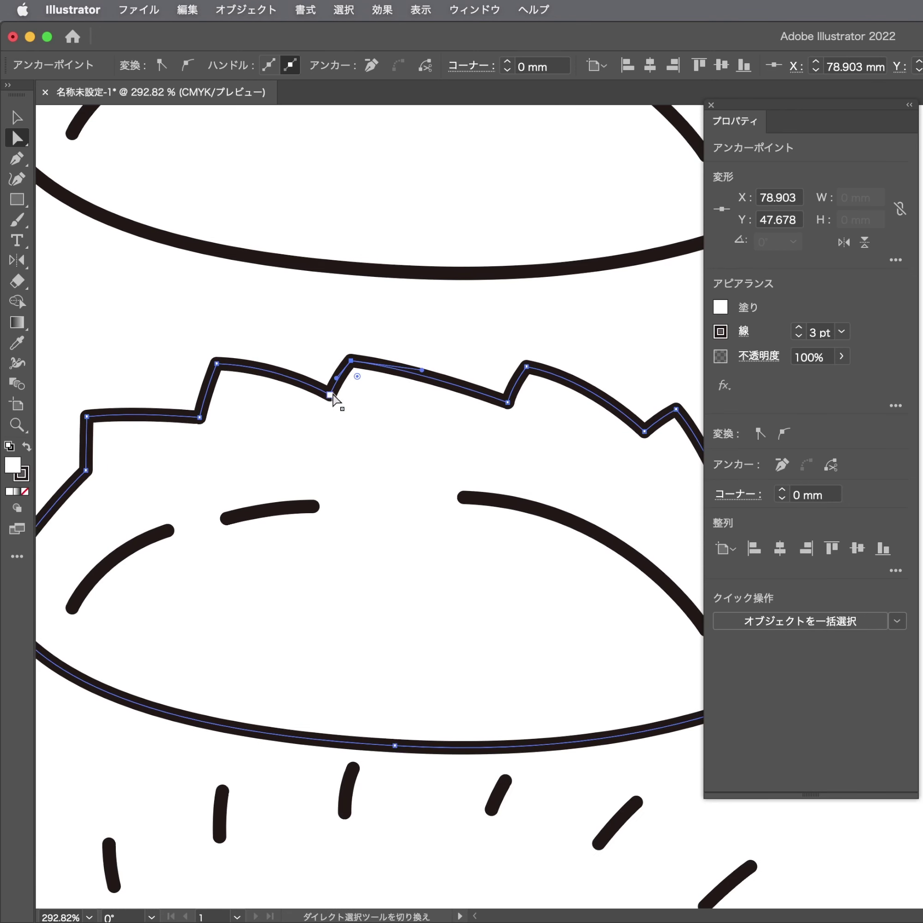
pyautogui.keyDown('shift'); pyautogui.click(350, 360); pyautogui.keyUp('shift')
pyautogui.moveTo(355, 368); pyautogui.dragTo(375, 354)
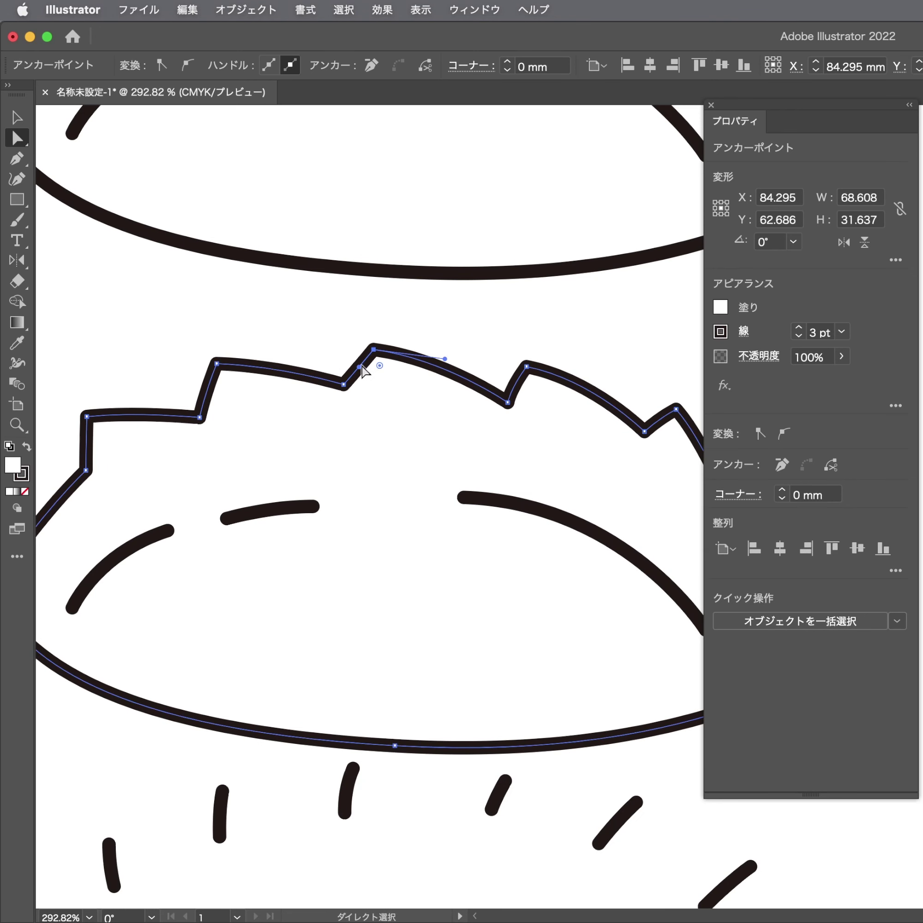
pyautogui.moveTo(205, 424); pyautogui.dragTo(204, 396)
pyautogui.hscroll(-3, 299, 392)
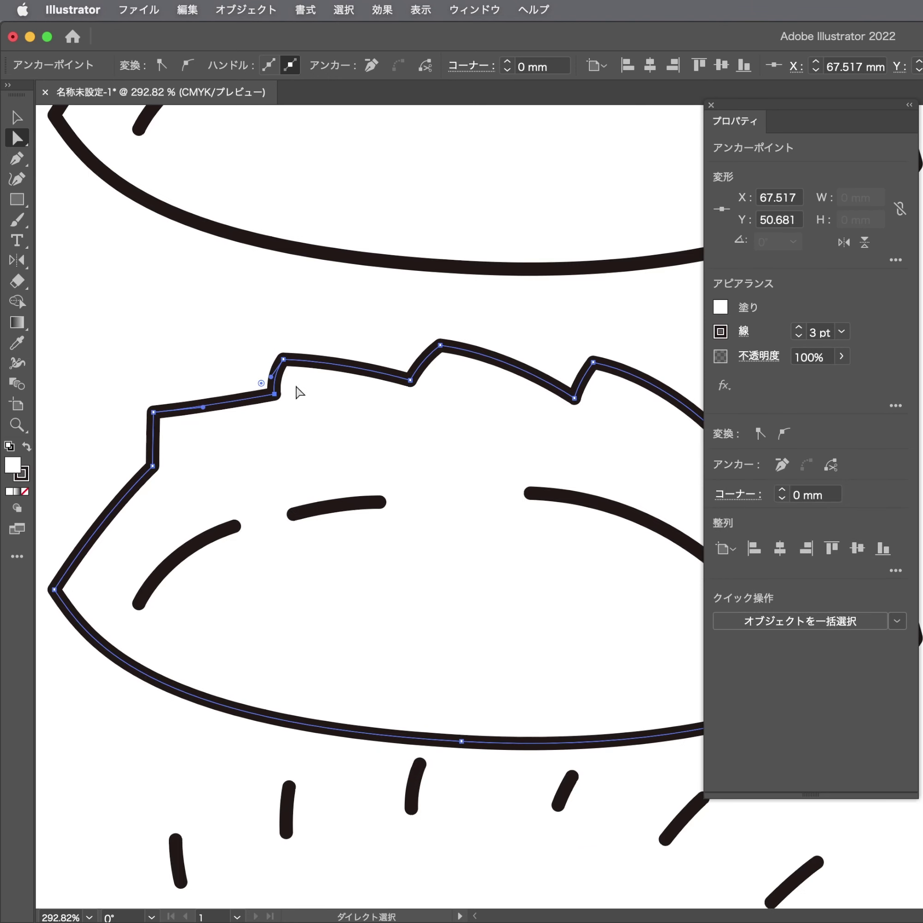
pyautogui.hscroll(-3, 267, 395)
# Reshape the top-left notch and pull the lower-left anchor up to refine the left side
pyautogui.click(208, 458)
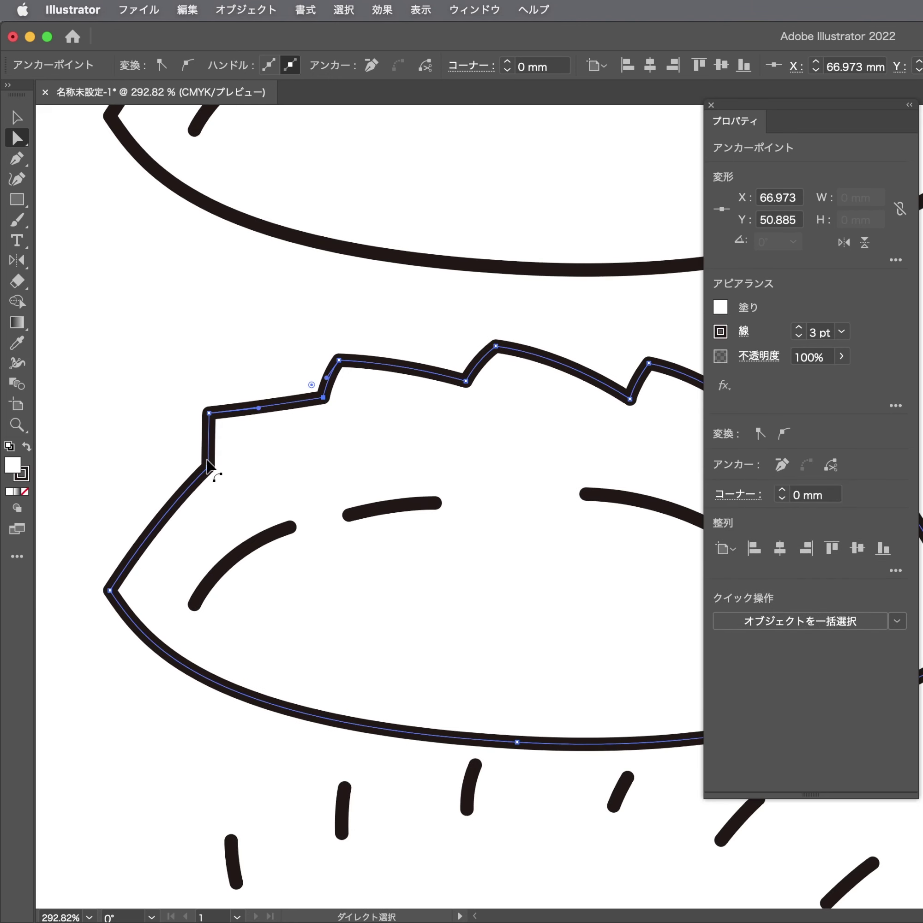
pyautogui.click(208, 414)
pyautogui.moveTo(209, 413)
pyautogui.mouseDown()
pyautogui.moveTo(193, 405)
pyautogui.moveTo(249, 387)
pyautogui.mouseUp()
pyautogui.moveTo(209, 461); pyautogui.dragTo(200, 468)
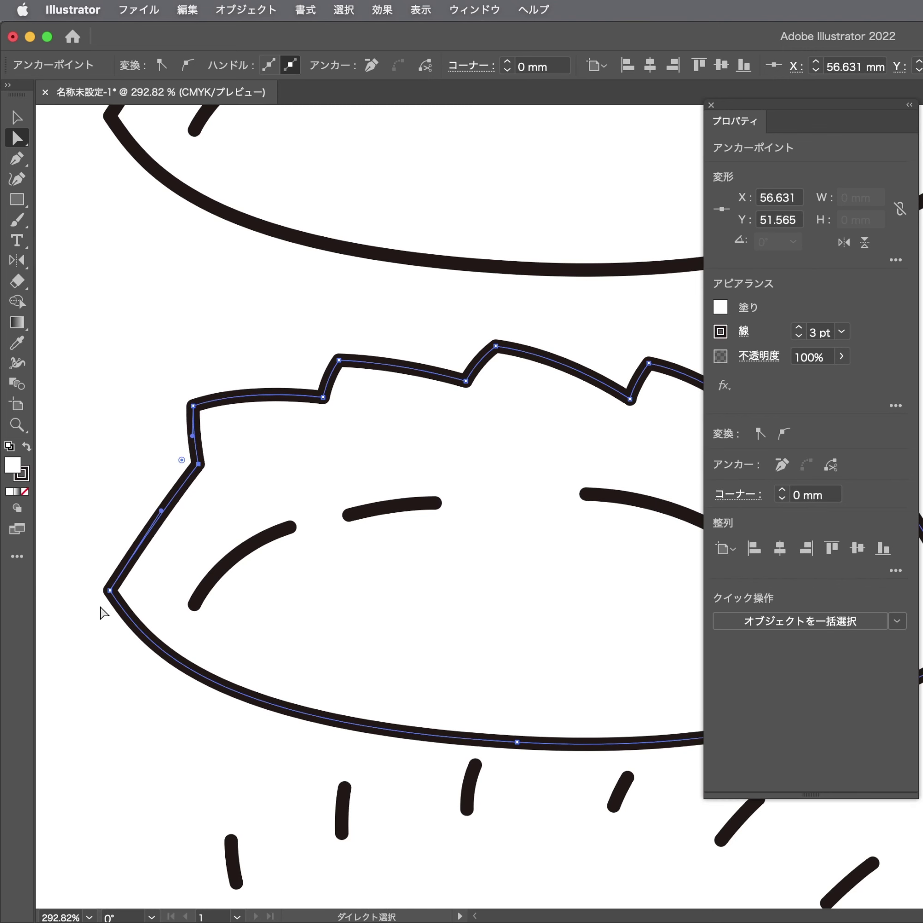
pyautogui.moveTo(108, 592); pyautogui.dragTo(103, 574)
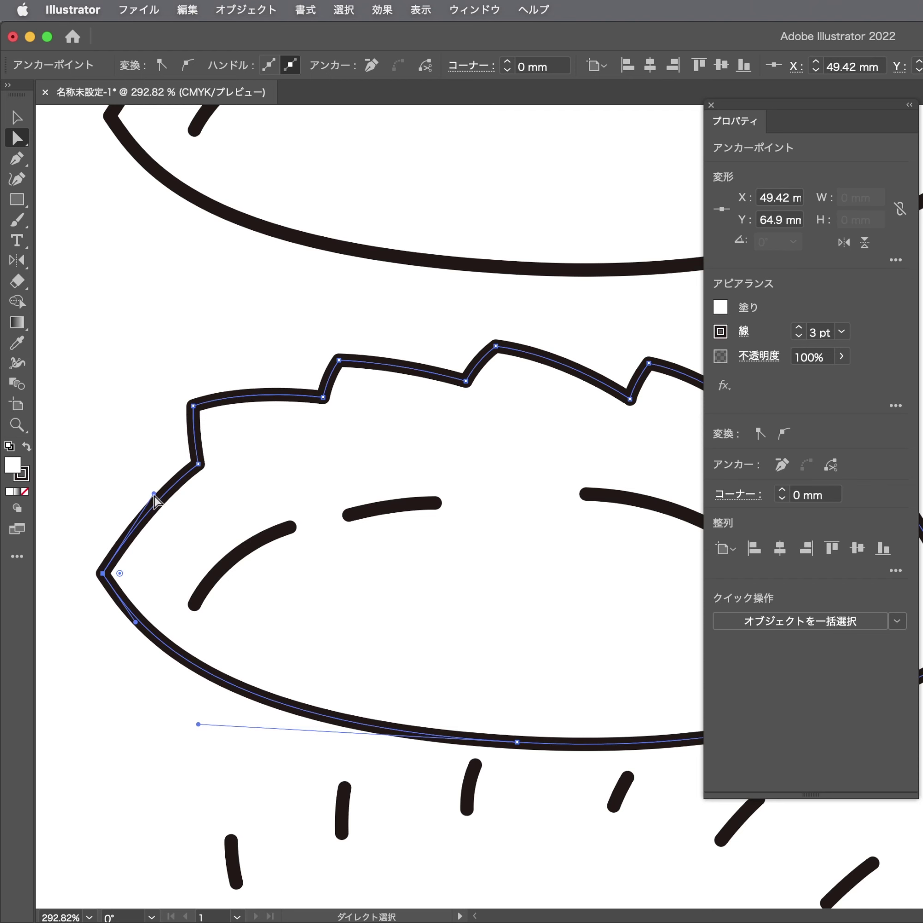
pyautogui.click(135, 490)
pyautogui.scroll(-3, 377, 548)
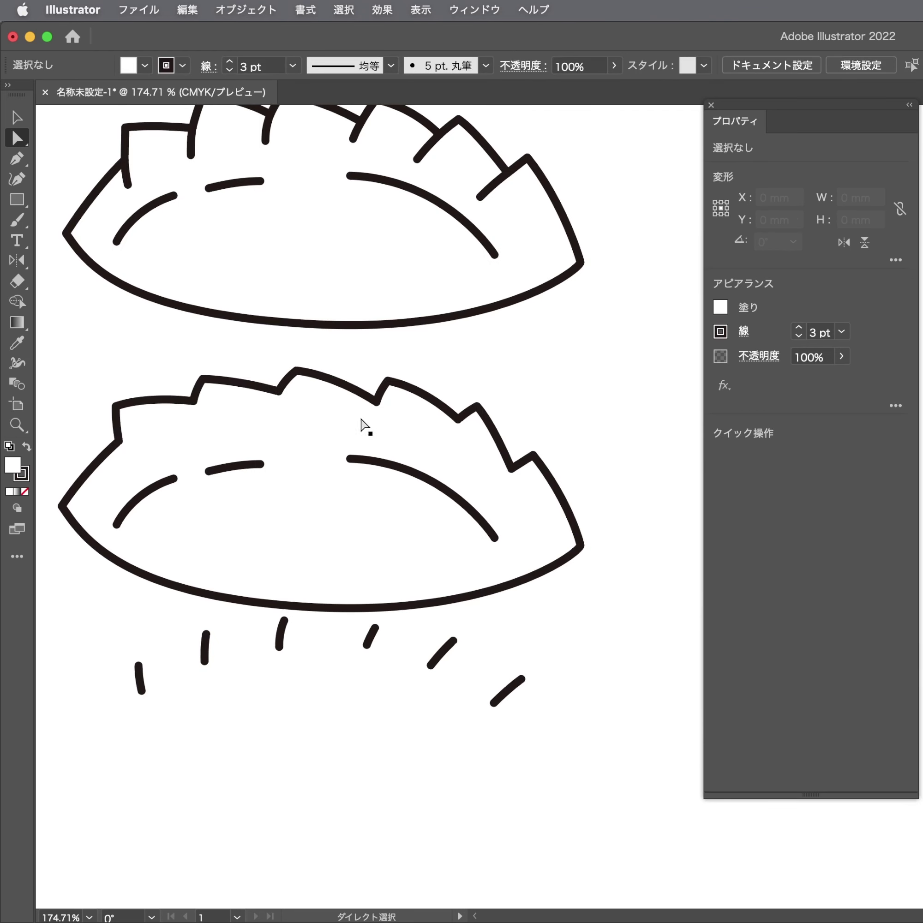
# Check the notch anchors and segments along the top edge, then deselect the path
pyautogui.click(366, 399)
pyautogui.keyDown('alt'); pyautogui.scroll(3, 387, 400); pyautogui.keyUp('alt')
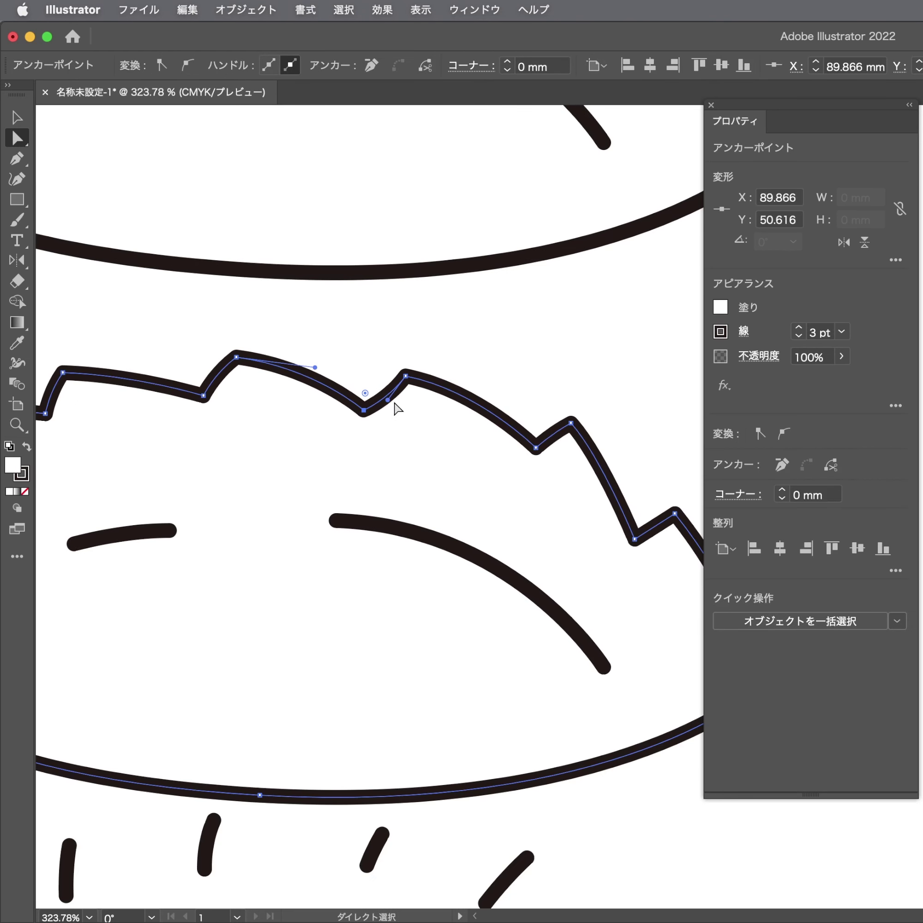
pyautogui.click(384, 400)
pyautogui.scroll(-2, 380, 397)
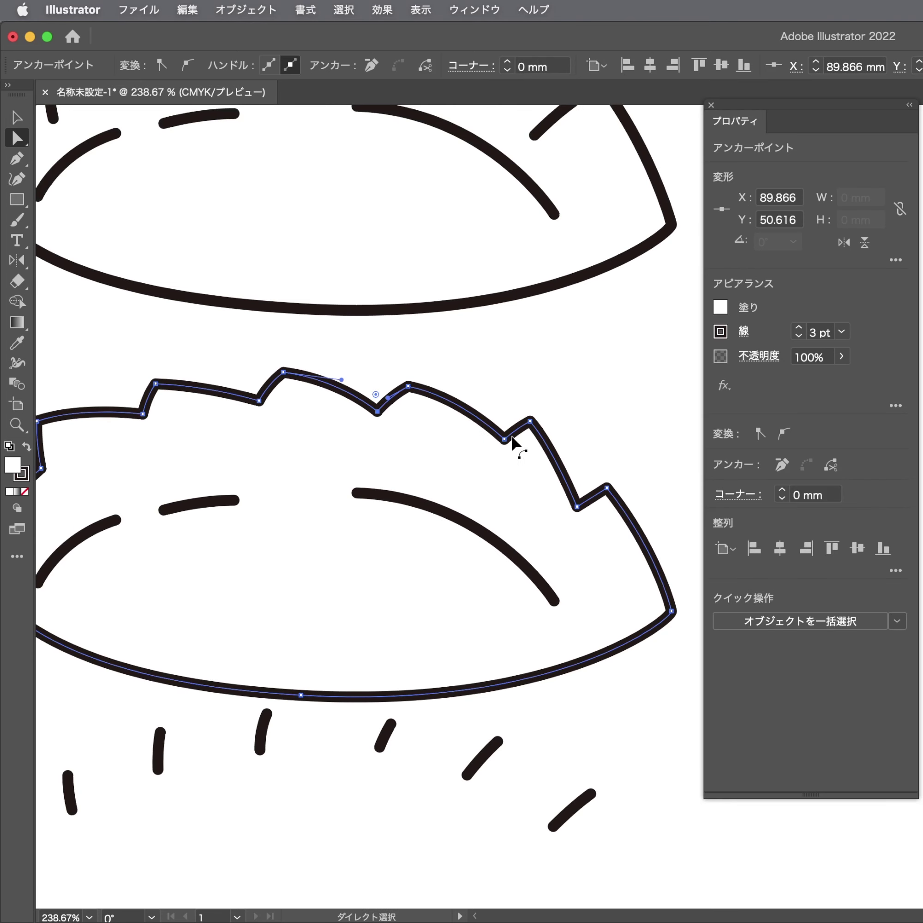
pyautogui.click(497, 435)
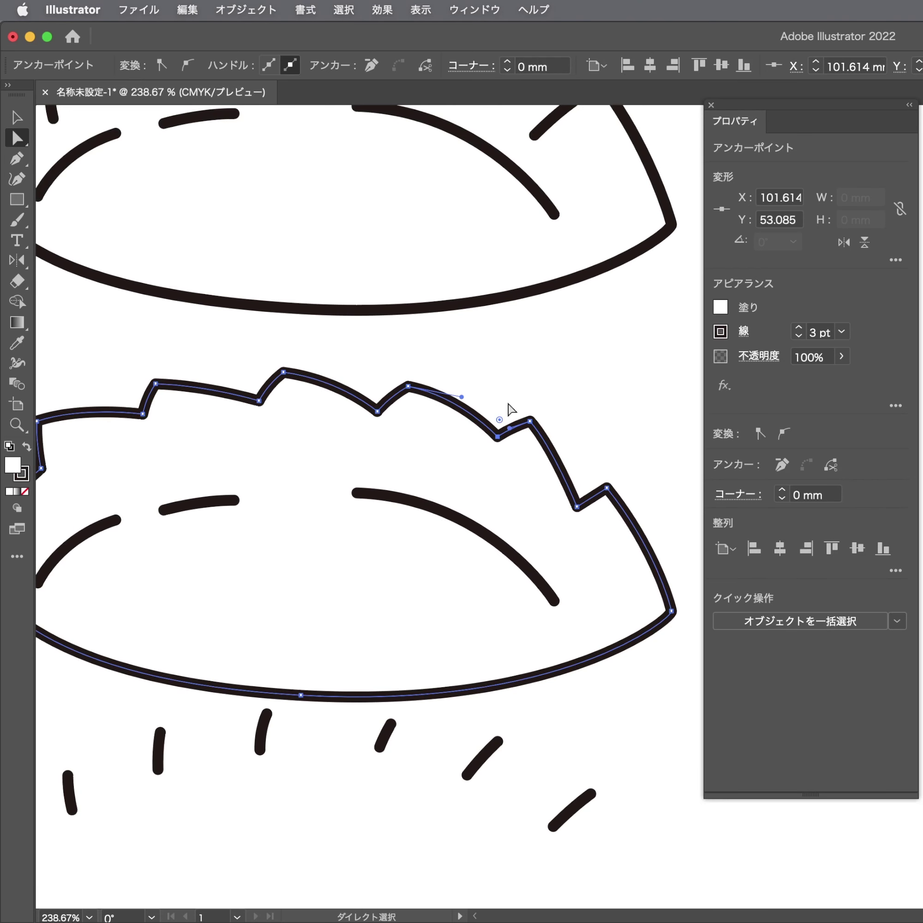
pyautogui.press('super+shift+a')
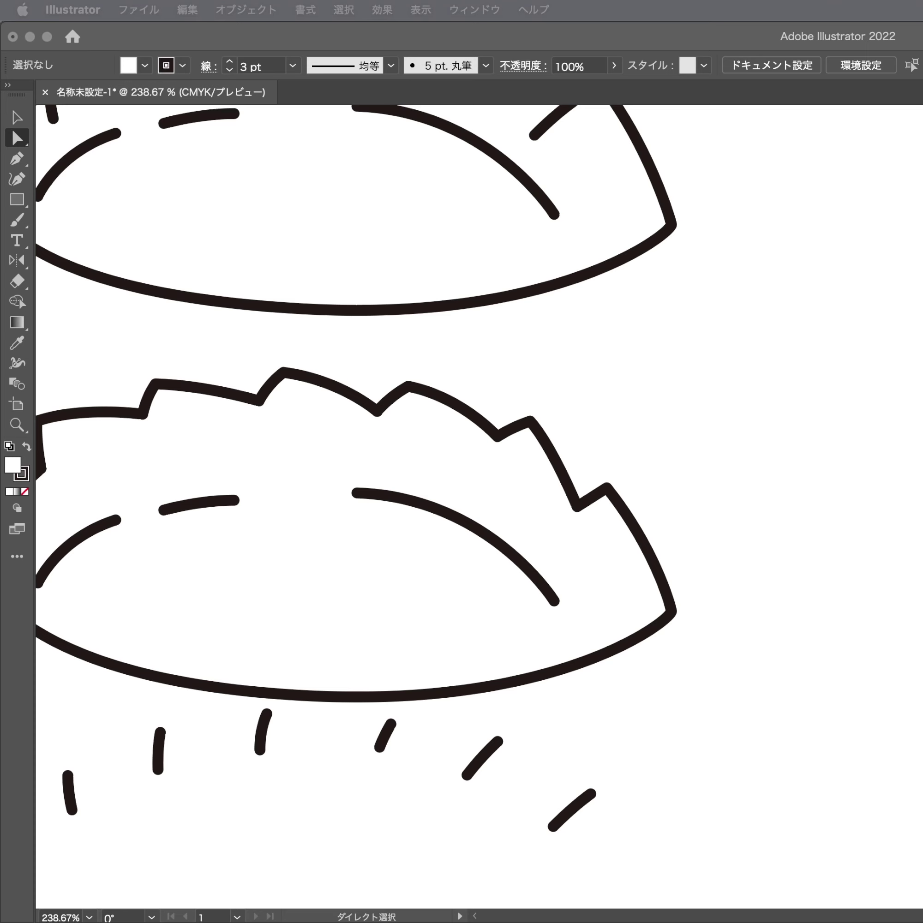
# Nudge the right-side and top-edge notch anchors up and to the right
pyautogui.click(367, 487)
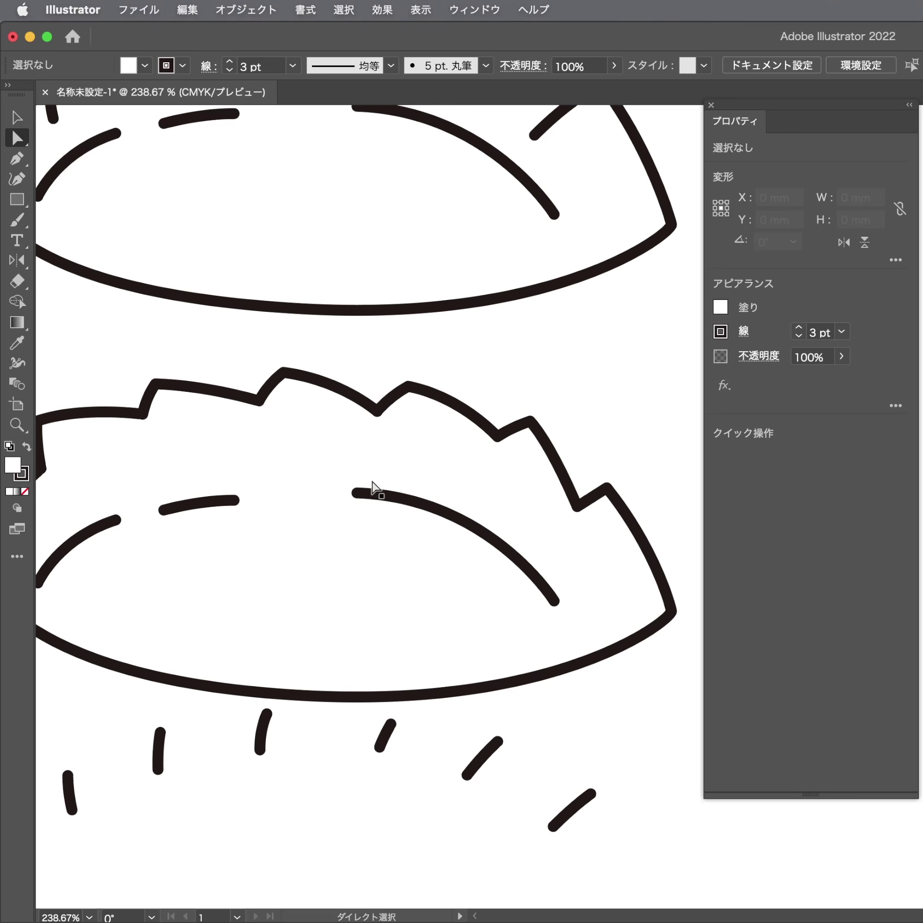
pyautogui.scroll(-3, 572, 416)
pyautogui.scroll(-2, 604, 404)
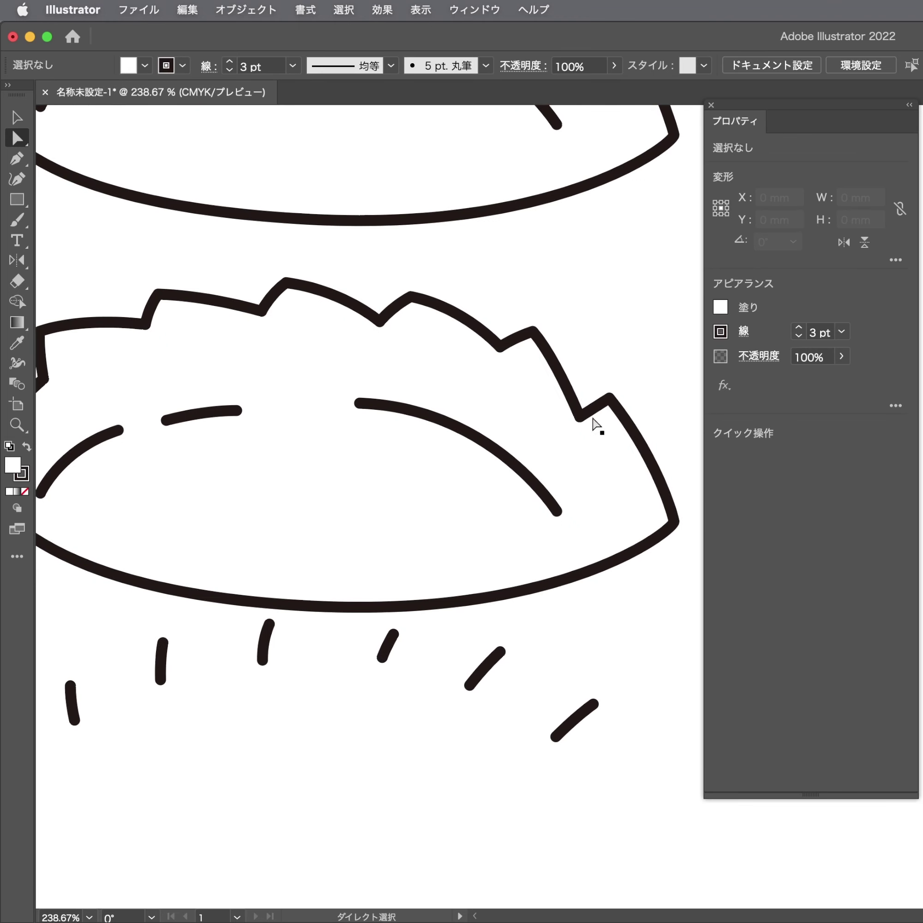
pyautogui.moveTo(580, 420); pyautogui.dragTo(593, 410)
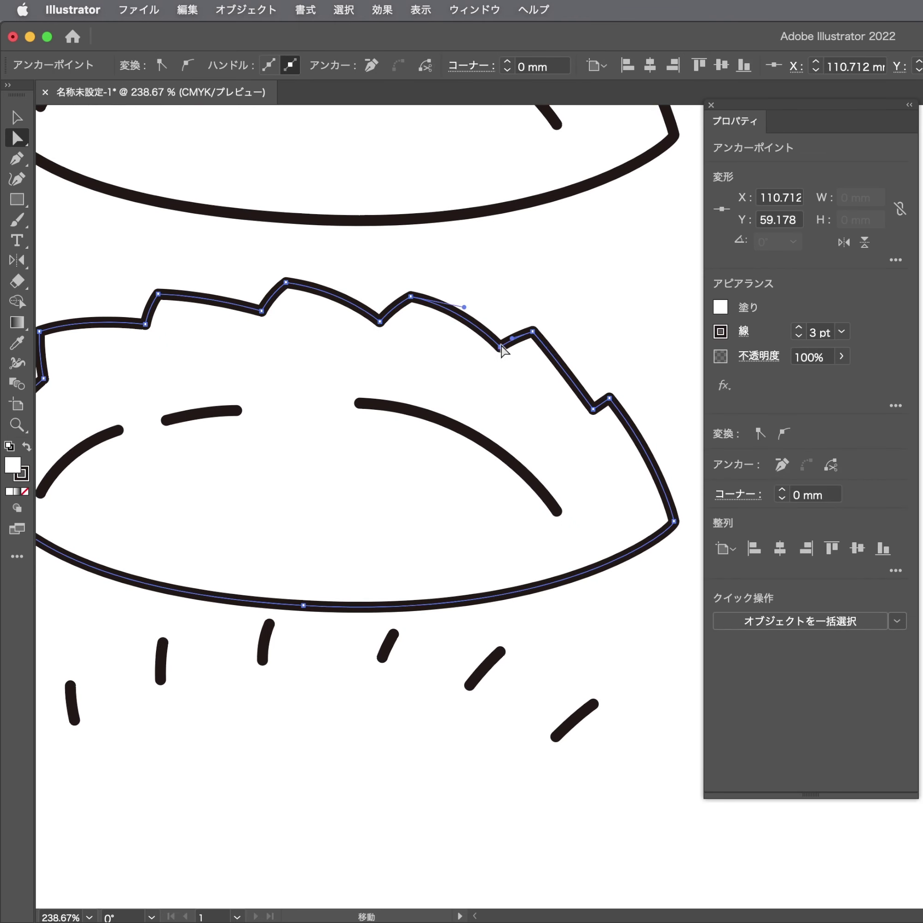
pyautogui.moveTo(501, 349); pyautogui.dragTo(511, 340)
pyautogui.moveTo(383, 323); pyautogui.dragTo(391, 307)
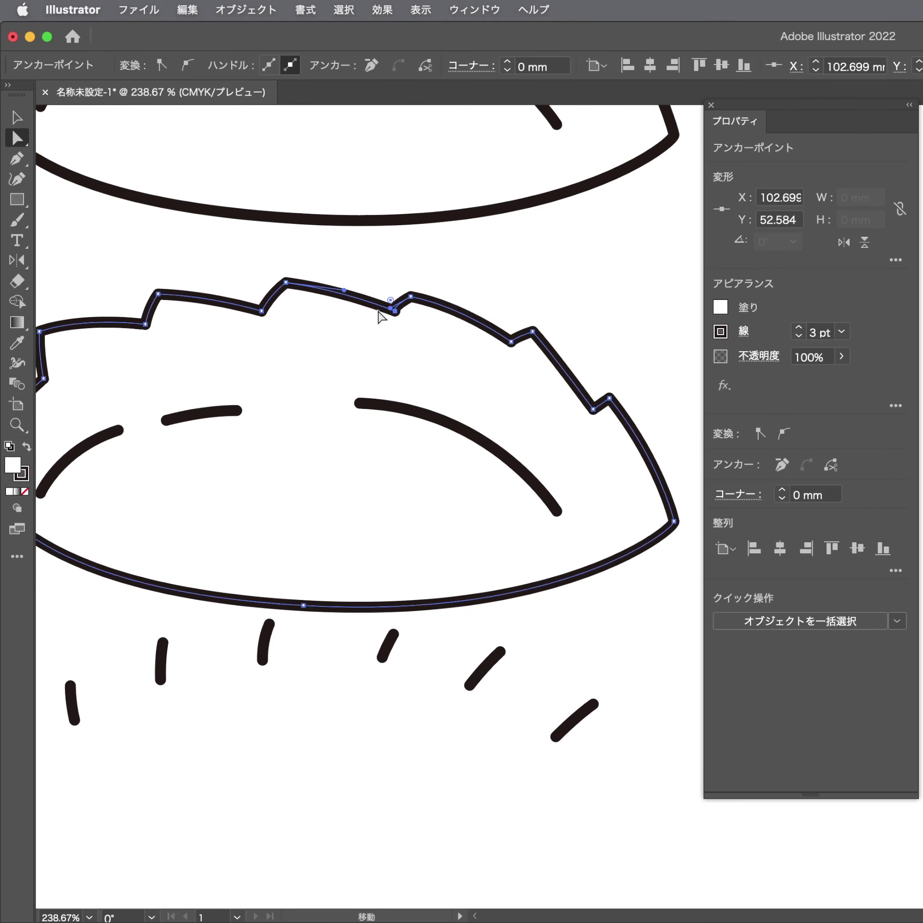
pyautogui.click(261, 311)
# Adjust more top-edge anchors, including the right-hand notch
pyautogui.scroll(2, 499, 300)
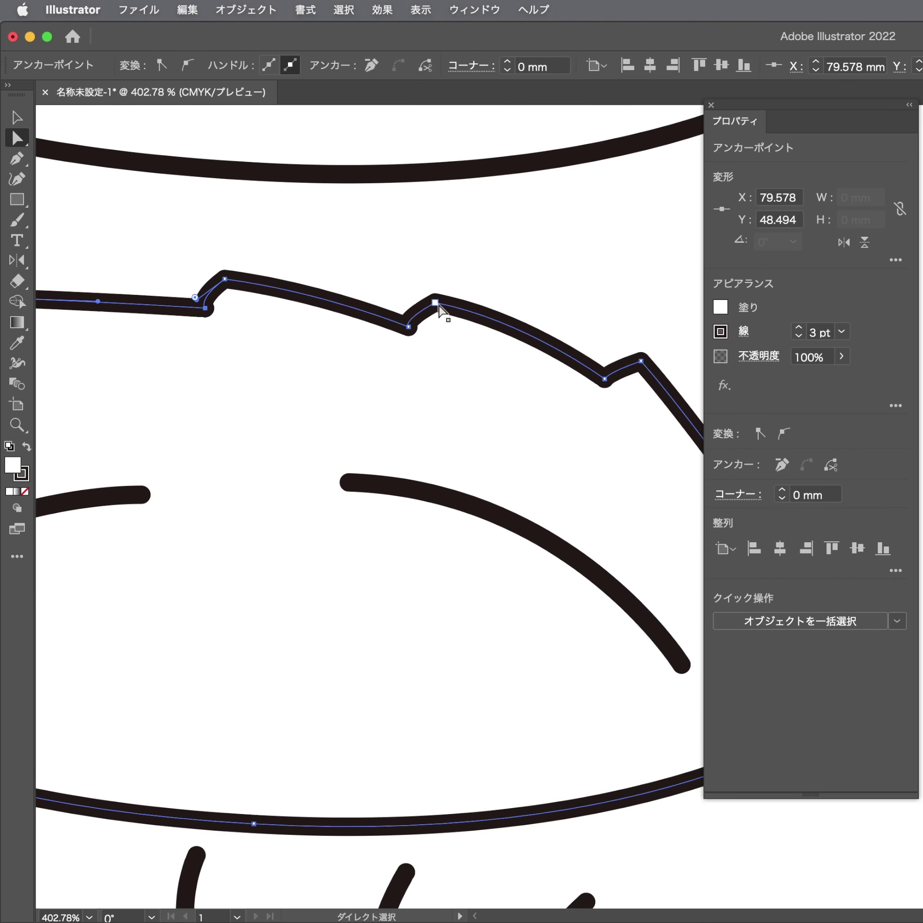
pyautogui.moveTo(404, 328); pyautogui.dragTo(412, 324)
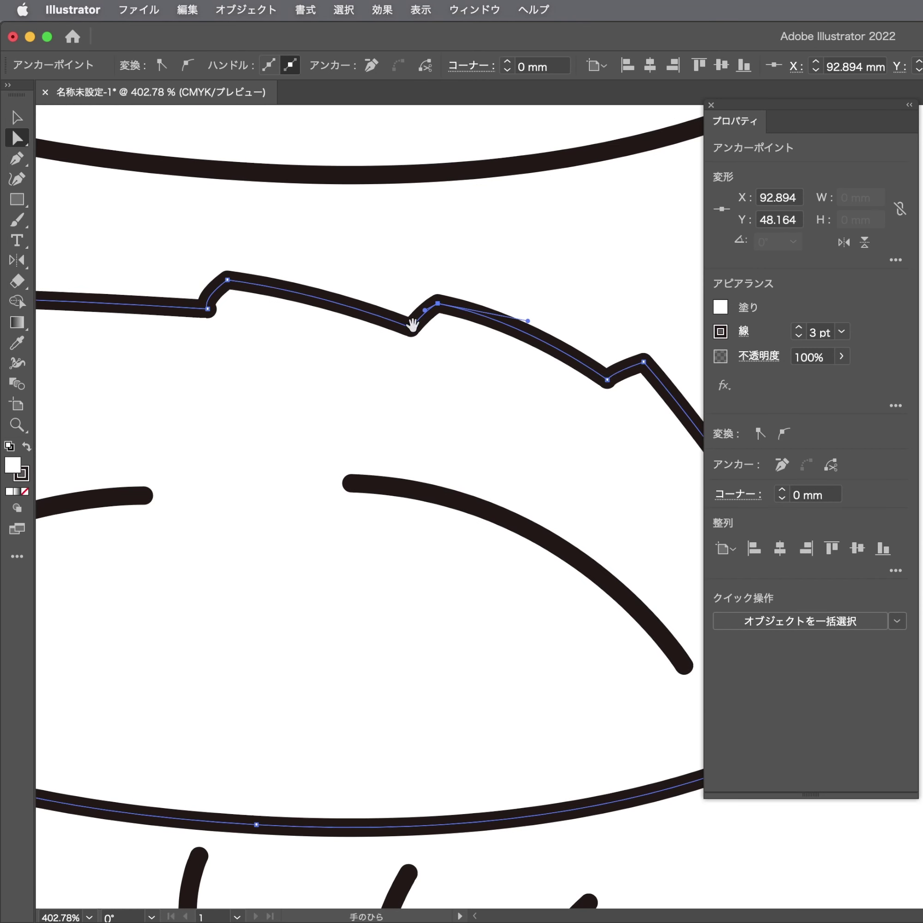
pyautogui.click(643, 362)
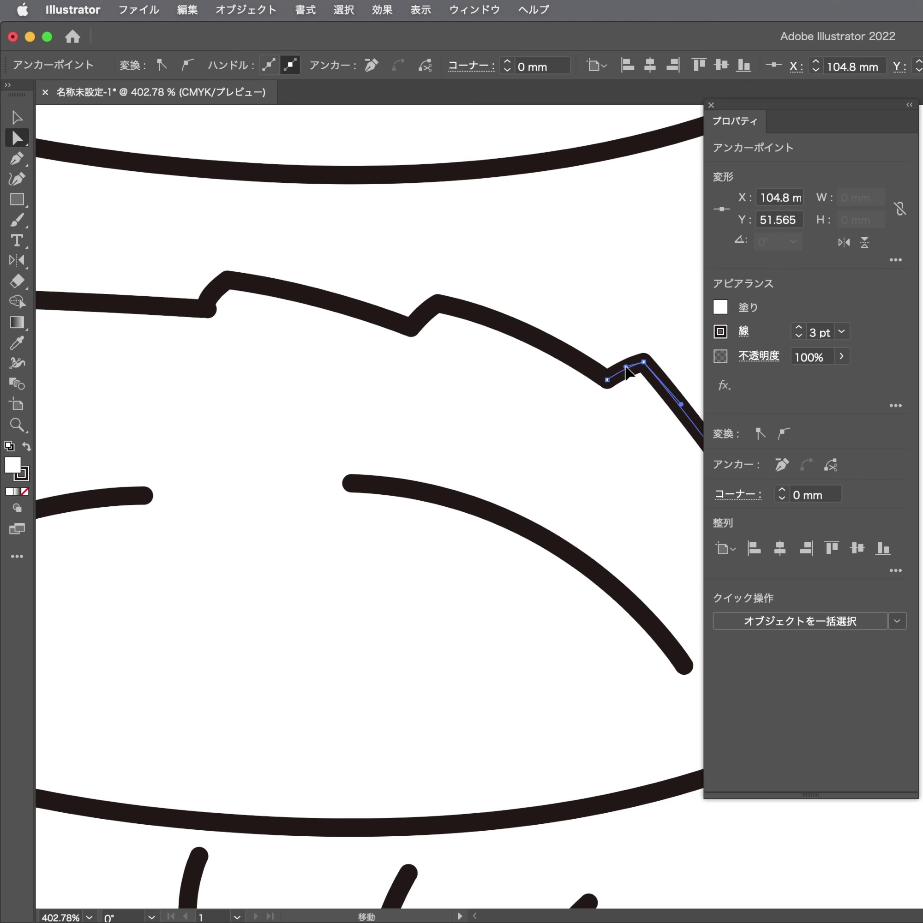
pyautogui.moveTo(627, 374); pyautogui.dragTo(464, 378)
pyautogui.click(403, 350)
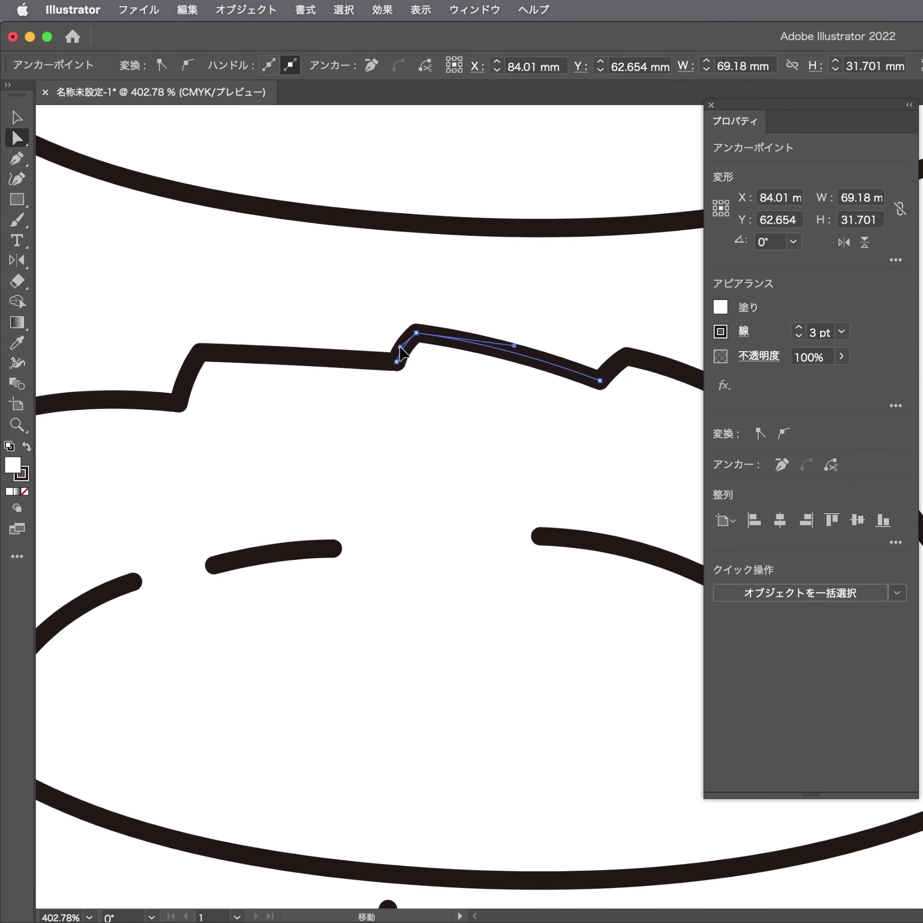
pyautogui.hscroll(-5, 357, 419)
# Raise the left-side anchors and adjust the curve of the top-left corner
pyautogui.moveTo(316, 406)
pyautogui.mouseDown()
pyautogui.moveTo(320, 384)
pyautogui.moveTo(331, 394)
pyautogui.moveTo(333, 383)
pyautogui.mouseUp()
pyautogui.hscroll(-1, 330, 392)
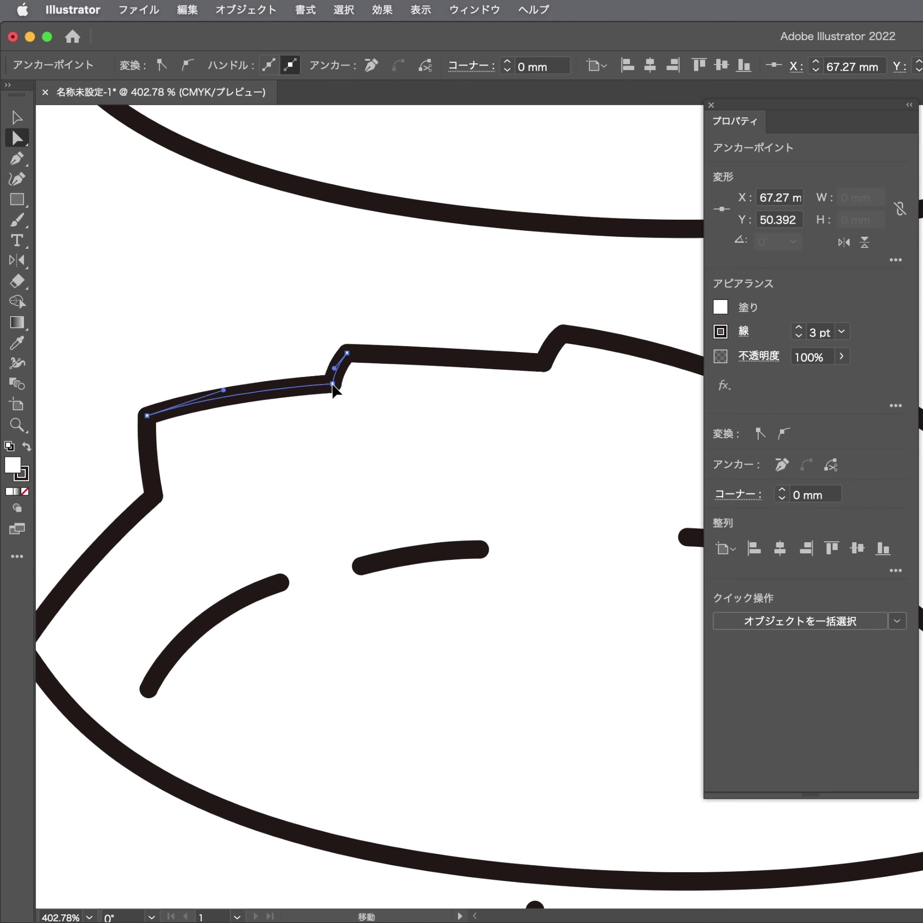
pyautogui.moveTo(206, 445); pyautogui.dragTo(340, 436)
pyautogui.moveTo(290, 487); pyautogui.dragTo(289, 464)
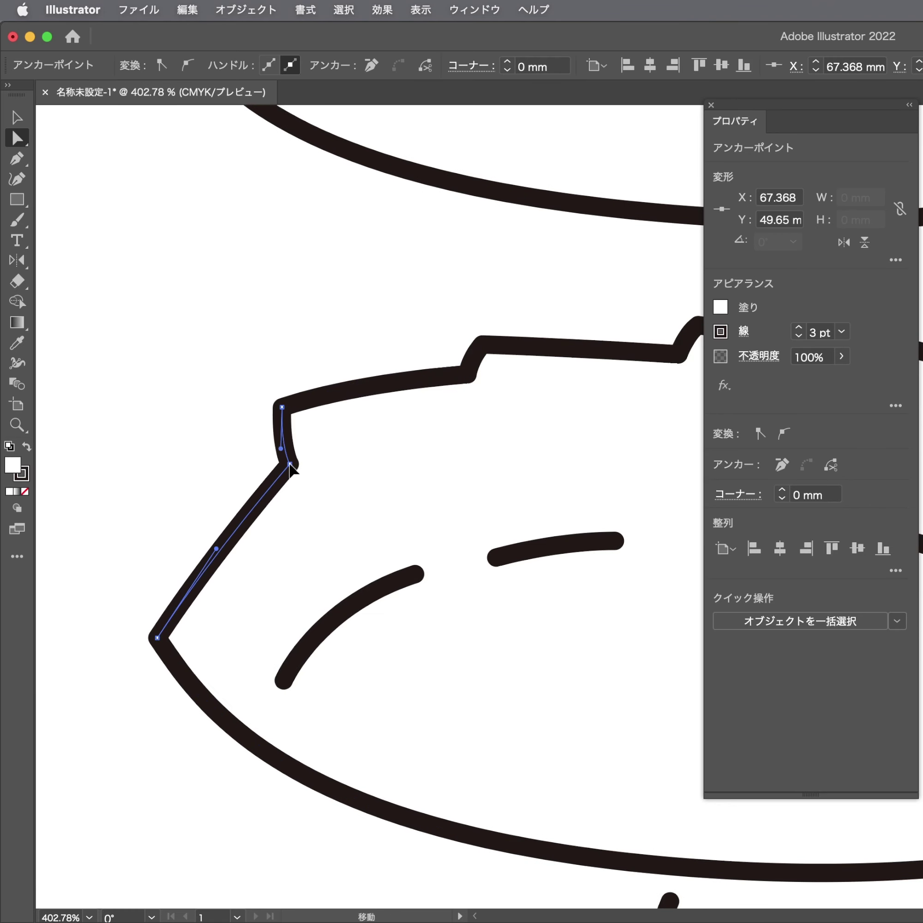
pyautogui.moveTo(282, 407)
pyautogui.mouseDown()
pyautogui.moveTo(298, 417)
pyautogui.moveTo(301, 456)
pyautogui.mouseUp()
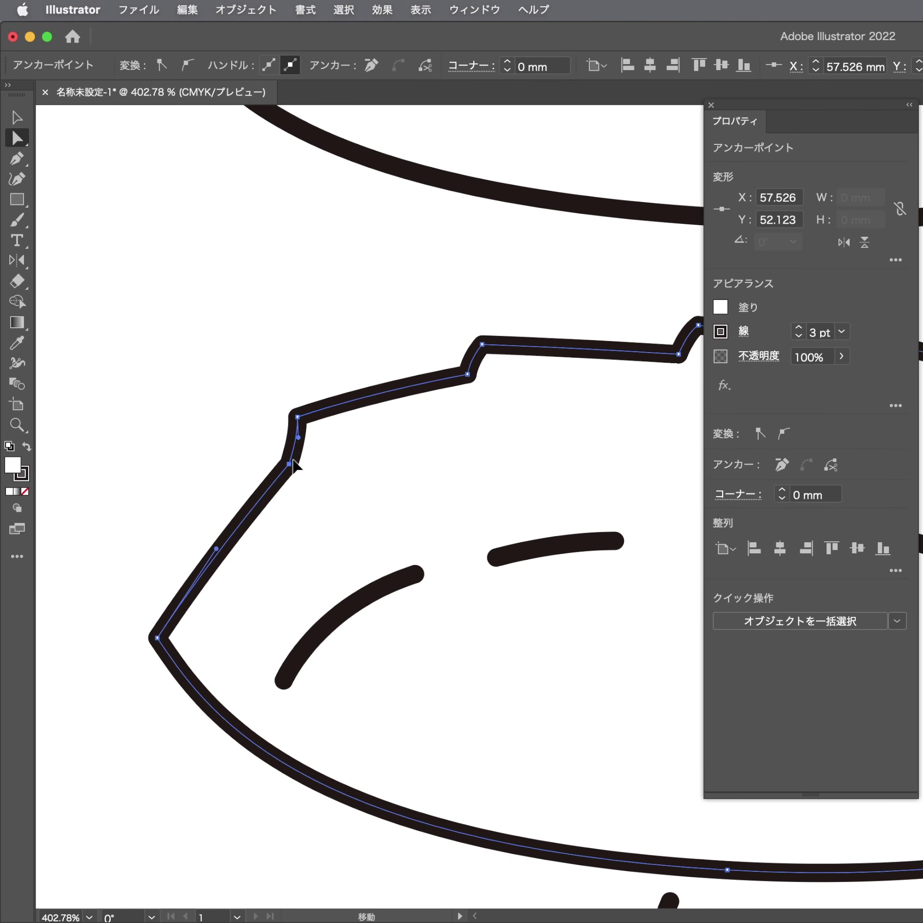
# Add an anchor near the lower-left corner and pull it up to form a sharp tip
pyautogui.press('p')
pyautogui.click(167, 659)
pyautogui.moveTo(174, 662); pyautogui.dragTo(173, 593)
pyautogui.moveTo(181, 654)
pyautogui.mouseDown()
pyautogui.moveTo(200, 639)
pyautogui.moveTo(187, 630)
pyautogui.mouseUp()
pyautogui.click(190, 633)
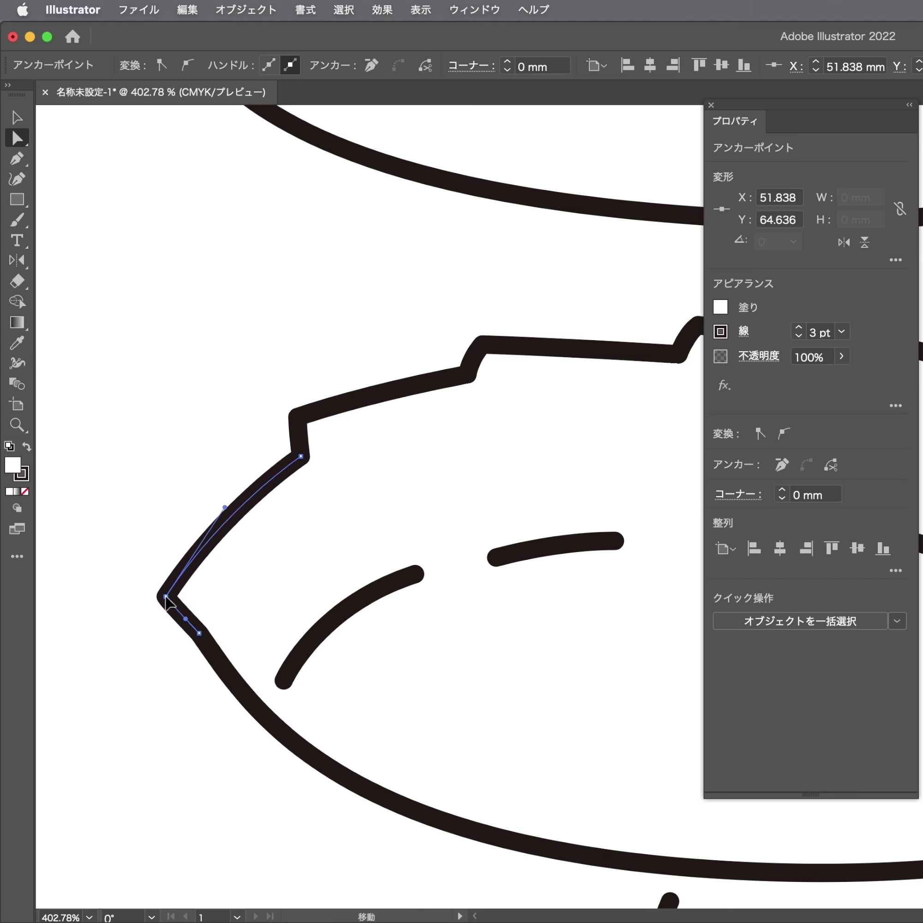
pyautogui.click(185, 626)
pyautogui.click(183, 627)
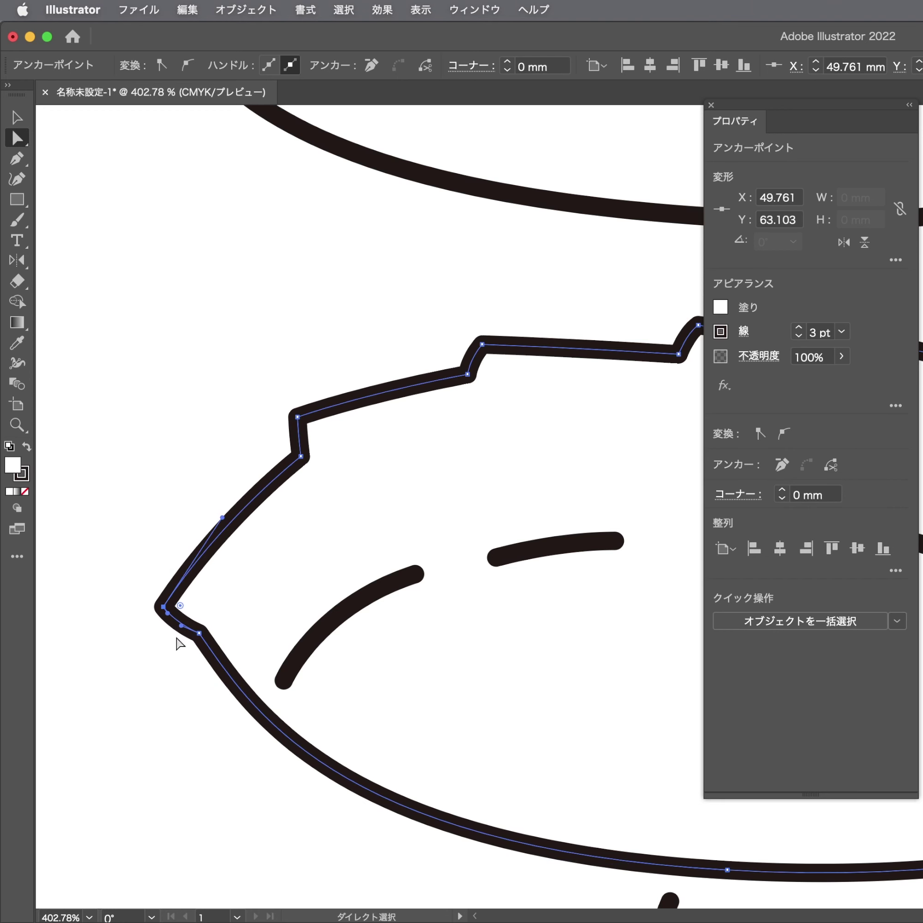
# Shift the left notch points down-left and bend the adjacent top segment into a curve
pyautogui.moveTo(321, 481); pyautogui.dragTo(288, 473)
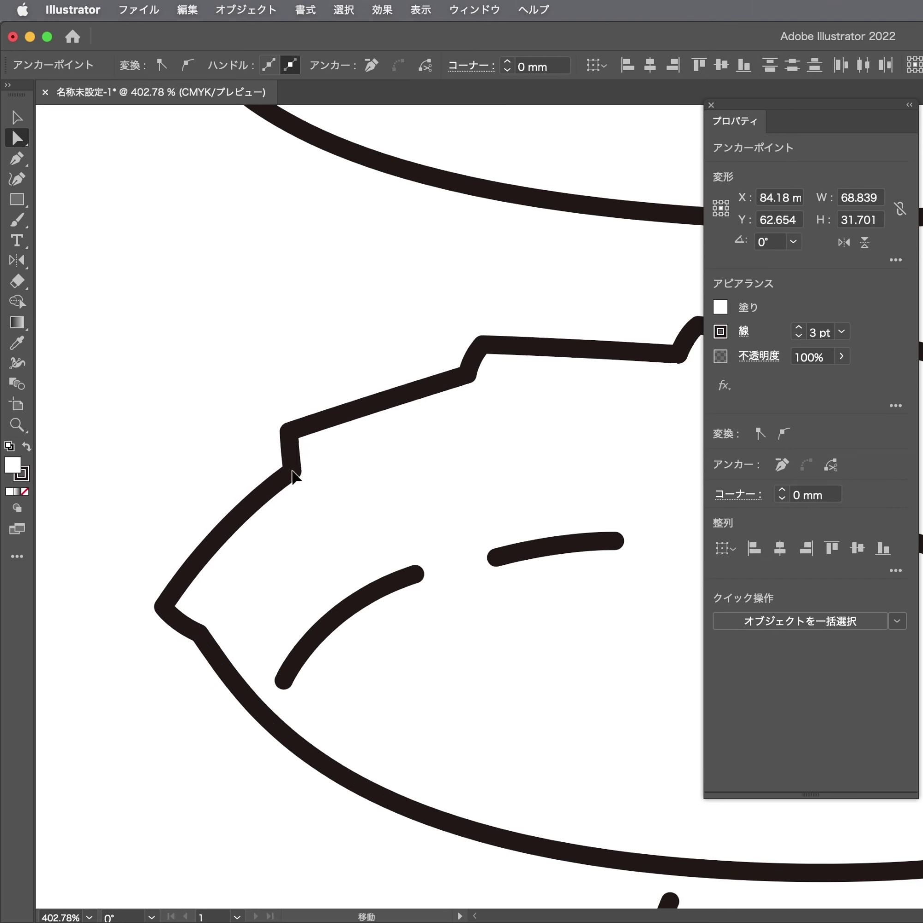
pyautogui.moveTo(383, 421); pyautogui.dragTo(364, 395)
pyautogui.moveTo(449, 292)
pyautogui.mouseDown()
pyautogui.moveTo(470, 378)
pyautogui.moveTo(460, 377)
pyautogui.mouseUp()
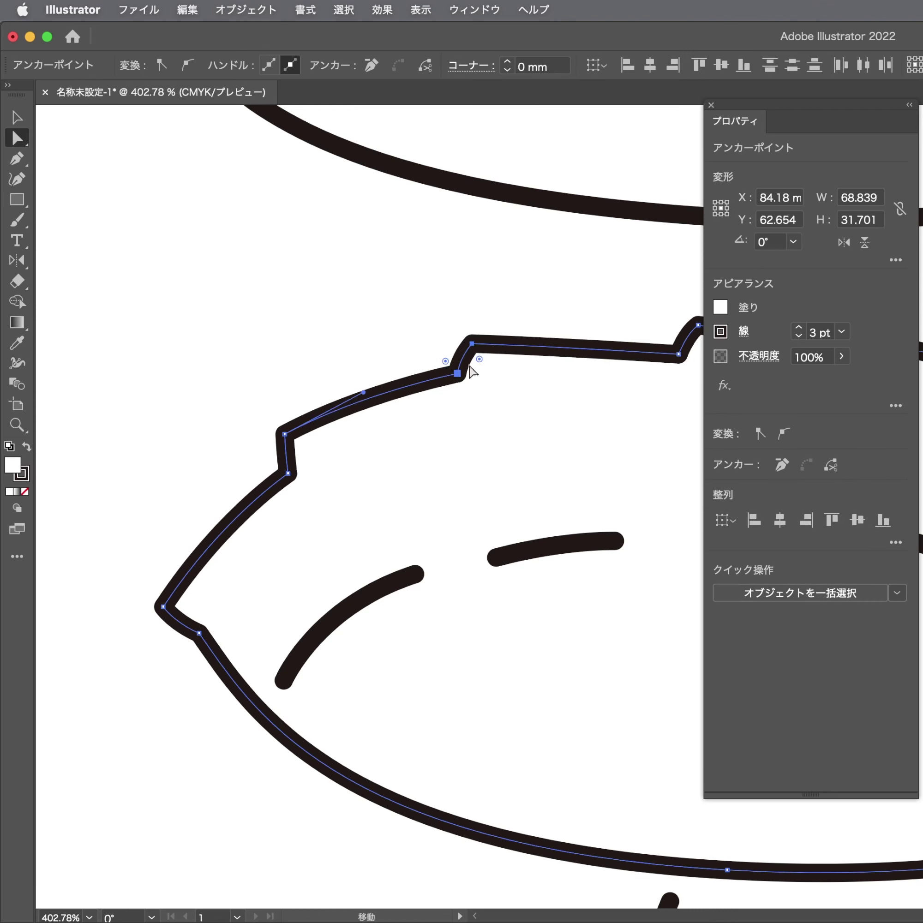
pyautogui.click(571, 334)
pyautogui.scroll(-5, 480, 366)
# Select the lower gyoza's three inner curves, tilt them, and shift them right
pyautogui.scroll(2, 453, 420)
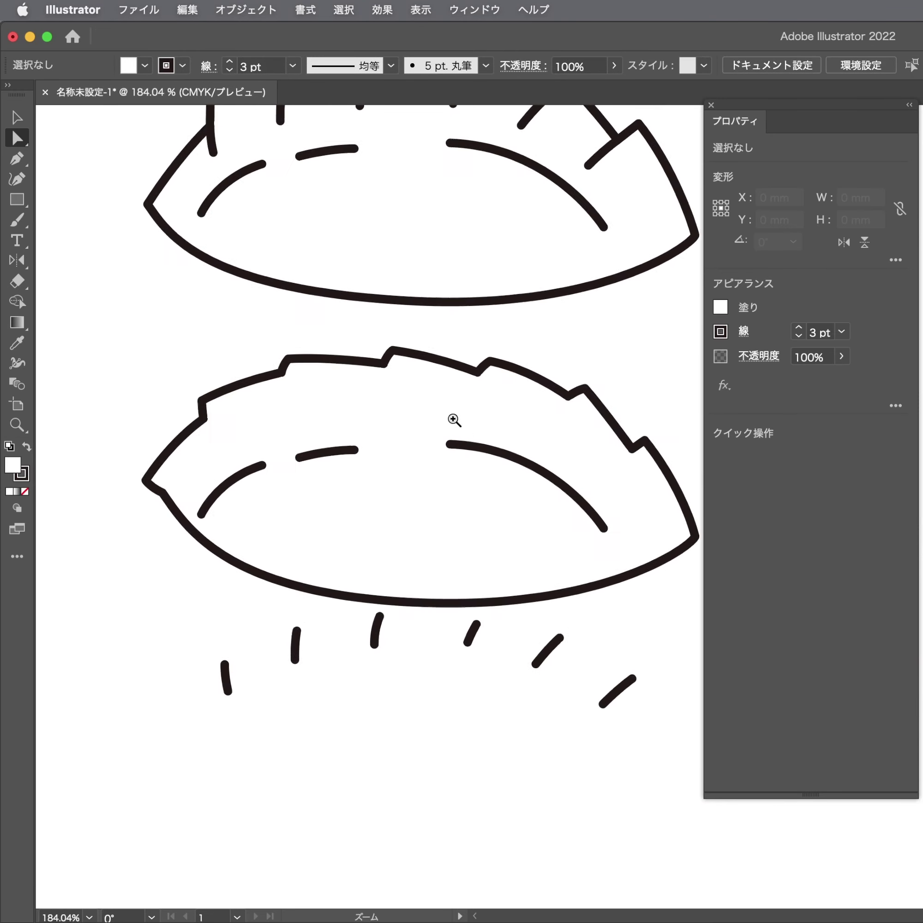
pyautogui.click(495, 439)
pyautogui.moveTo(488, 426); pyautogui.dragTo(229, 495)
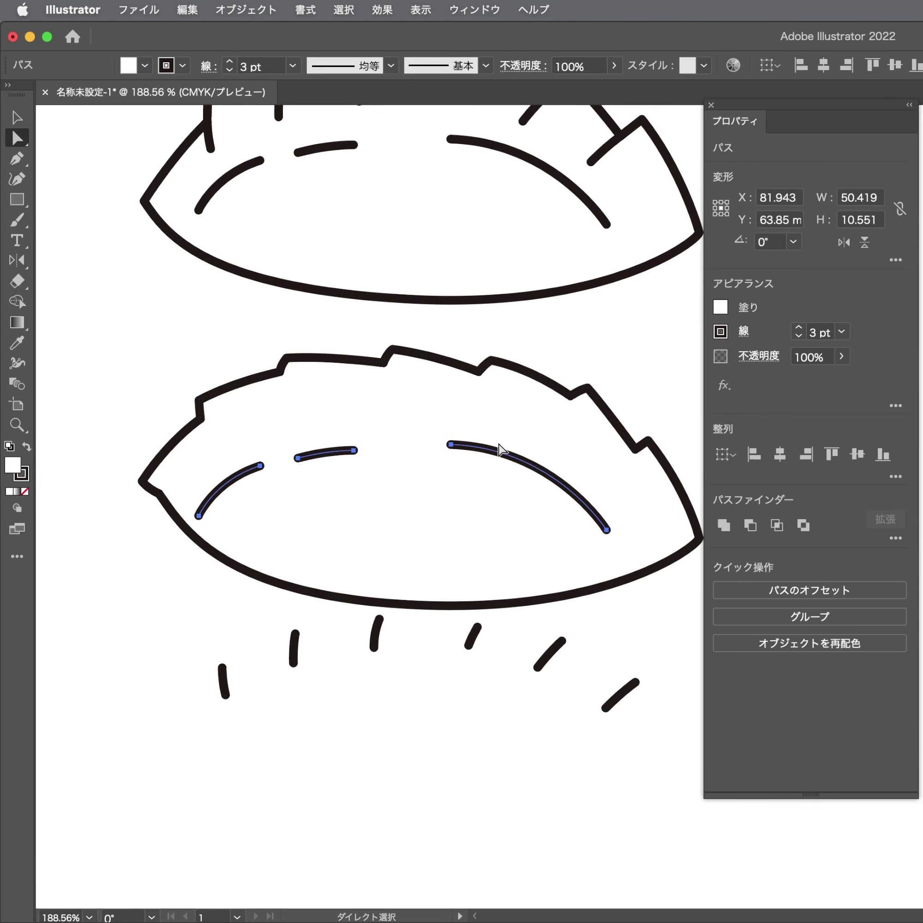
pyautogui.moveTo(608, 618); pyautogui.dragTo(614, 540)
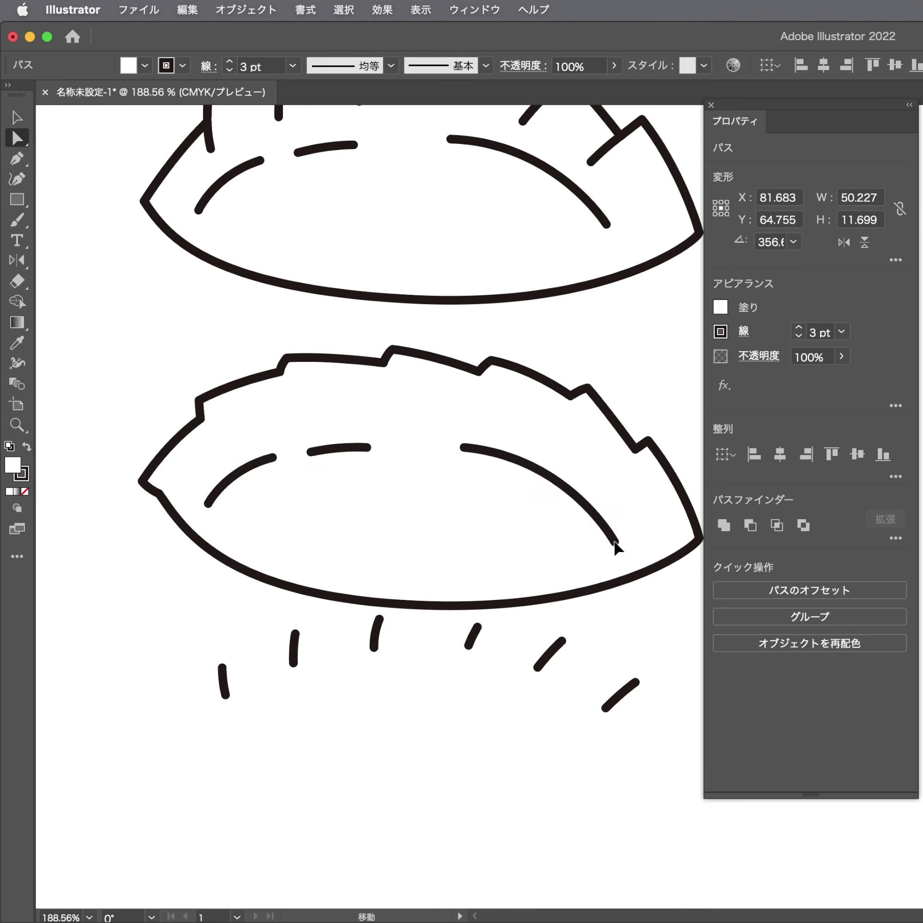
pyautogui.moveTo(614, 540); pyautogui.dragTo(643, 535)
pyautogui.press('e')
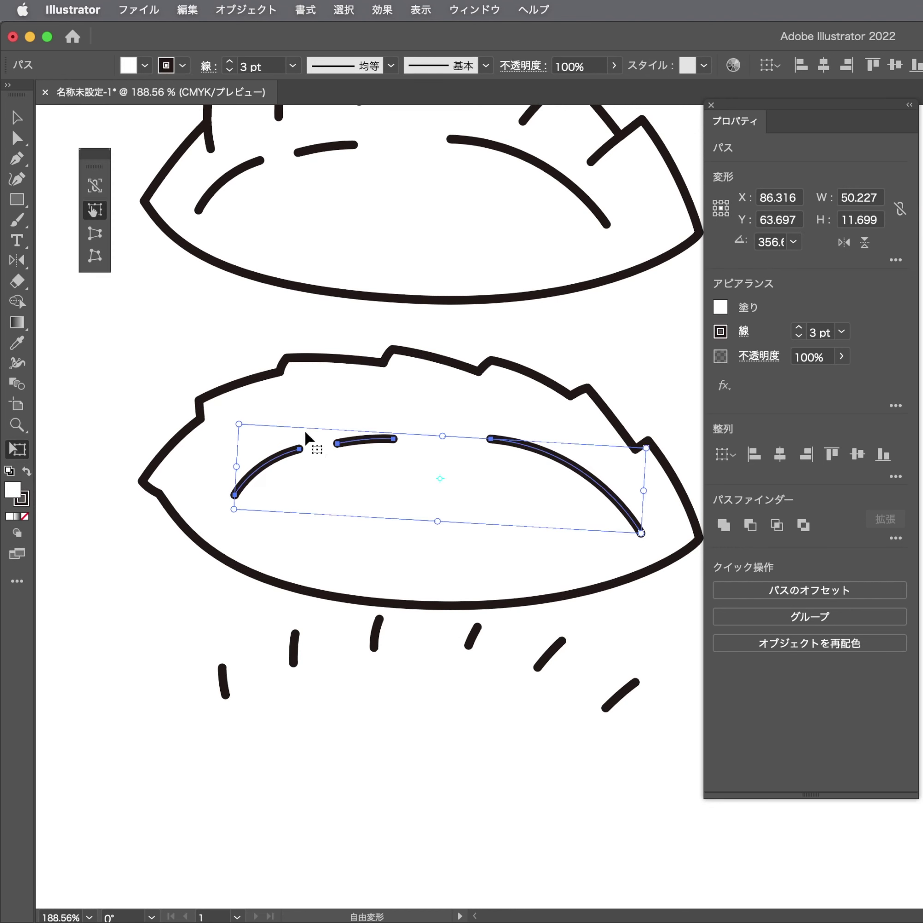
pyautogui.moveTo(305, 439); pyautogui.dragTo(320, 392)
pyautogui.press('a')
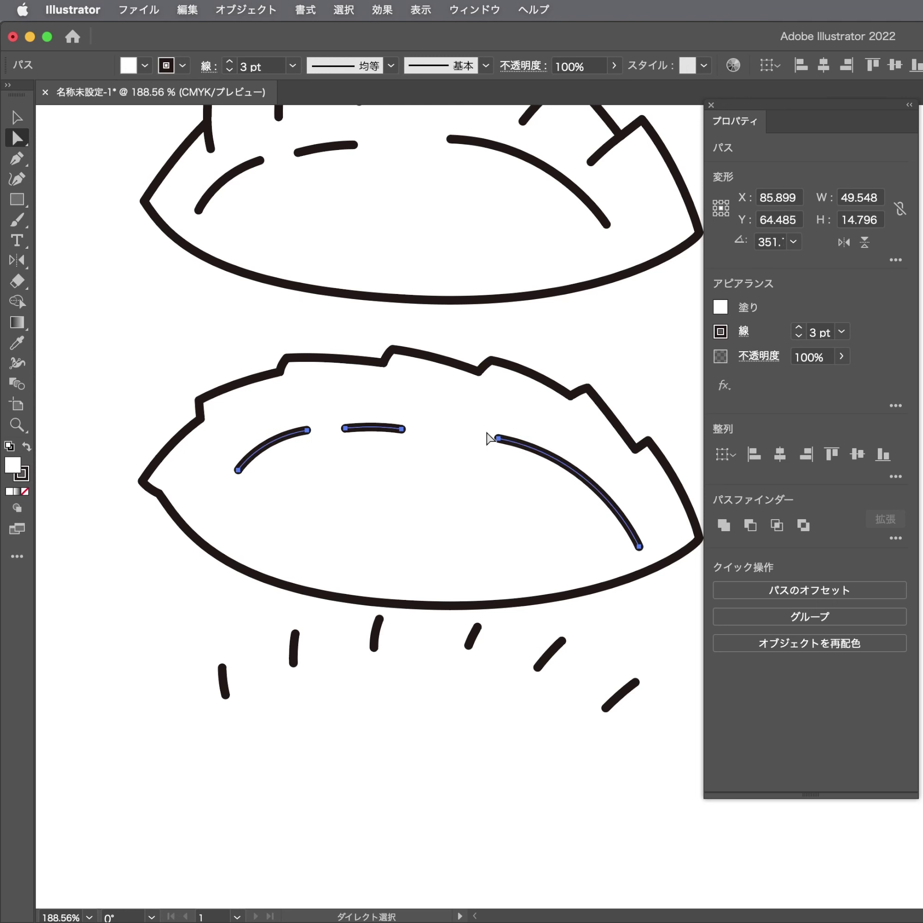
# Delete the two left inner curves and nudge the remaining right curve up and right
pyautogui.press('Delete')
pyautogui.moveTo(507, 443); pyautogui.dragTo(528, 427)
pyautogui.click(515, 437)
pyautogui.press('e')
pyautogui.press('p')
pyautogui.press('super+shift+a')
# Draw a new curved inner line near the dumpling's middle and a short stroke inside the left tip
pyautogui.click(484, 422)
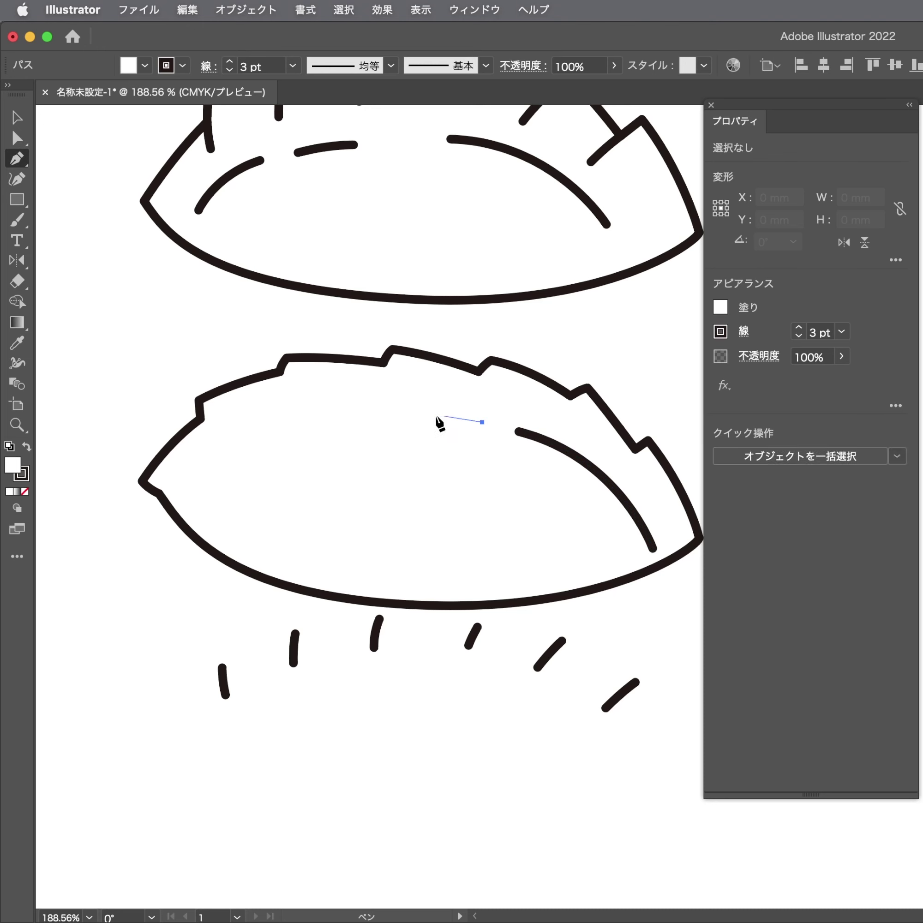
pyautogui.moveTo(317, 413); pyautogui.dragTo(214, 423)
pyautogui.keyDown('super'); pyautogui.click(231, 441); pyautogui.keyUp('super')
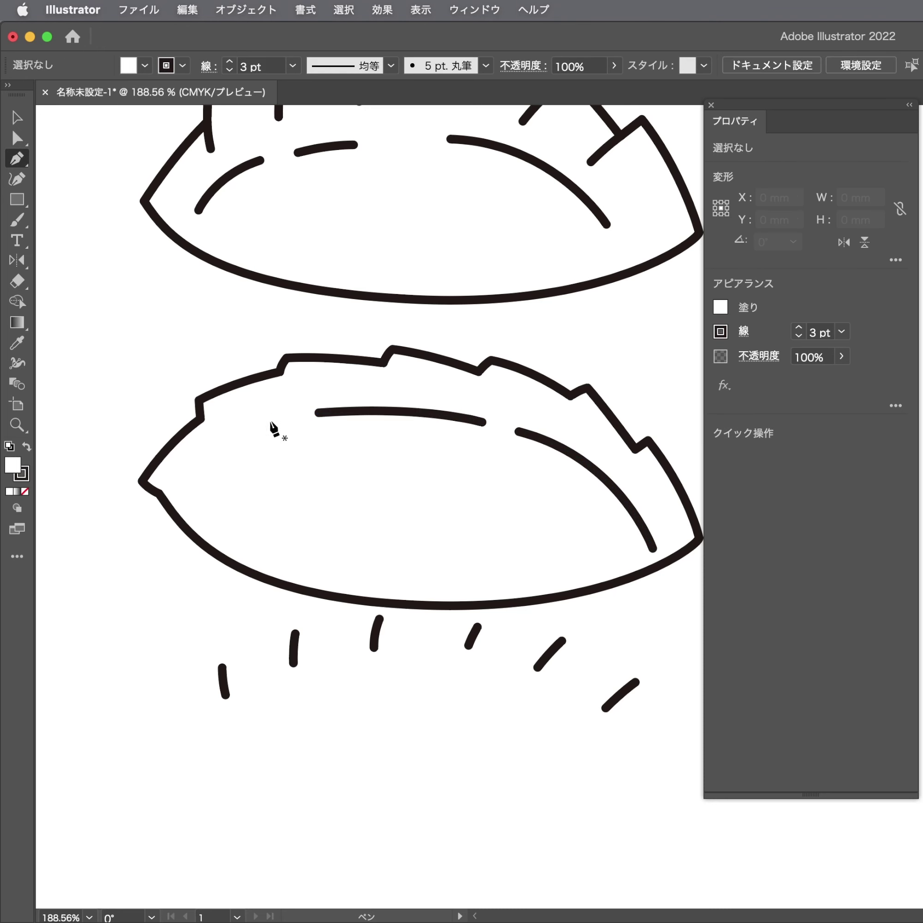
pyautogui.click(160, 494)
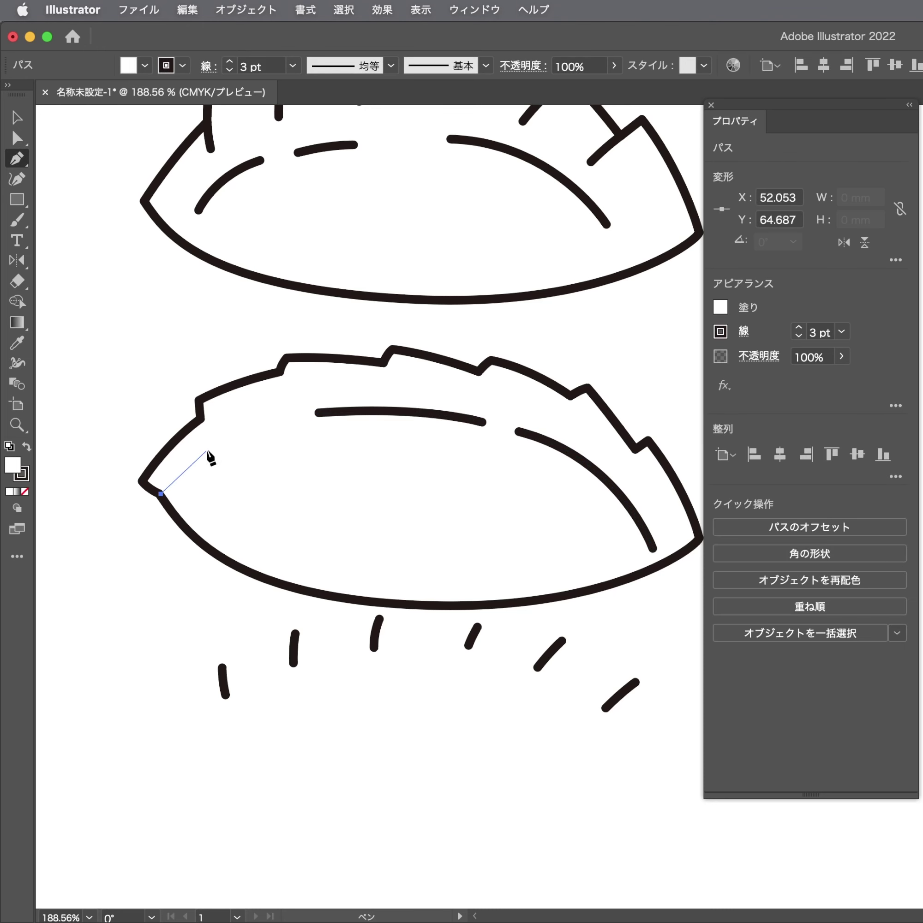
pyautogui.keyDown('super'); pyautogui.click(247, 463); pyautogui.keyUp('super')
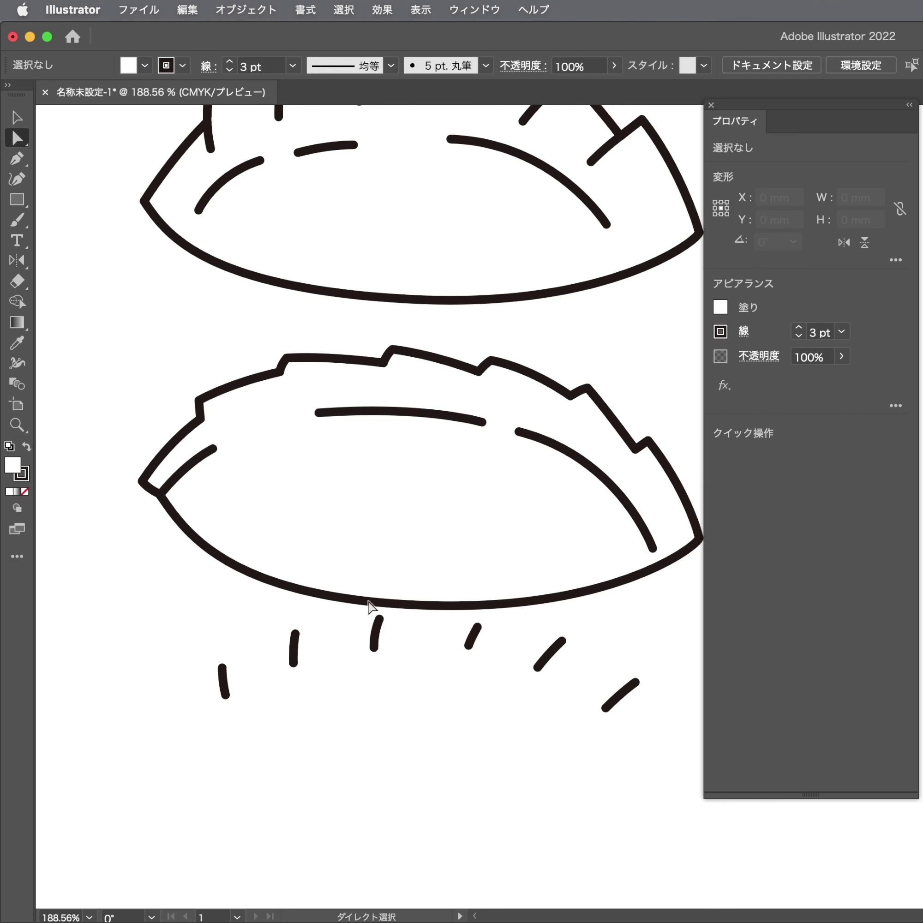
# Redraw the short left-tip stroke and delete the stray dashes below the lower dumpling
pyautogui.moveTo(175, 697); pyautogui.dragTo(722, 635)
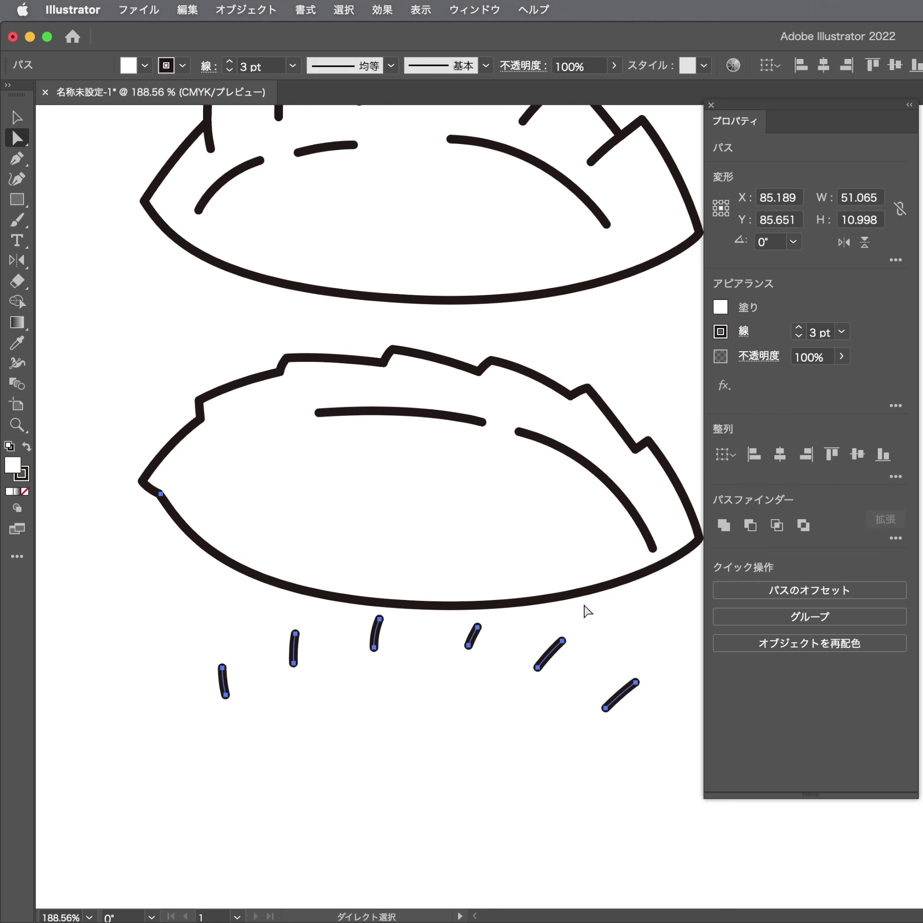
pyautogui.keyDown('shift'); pyautogui.click(211, 530); pyautogui.keyUp('shift')
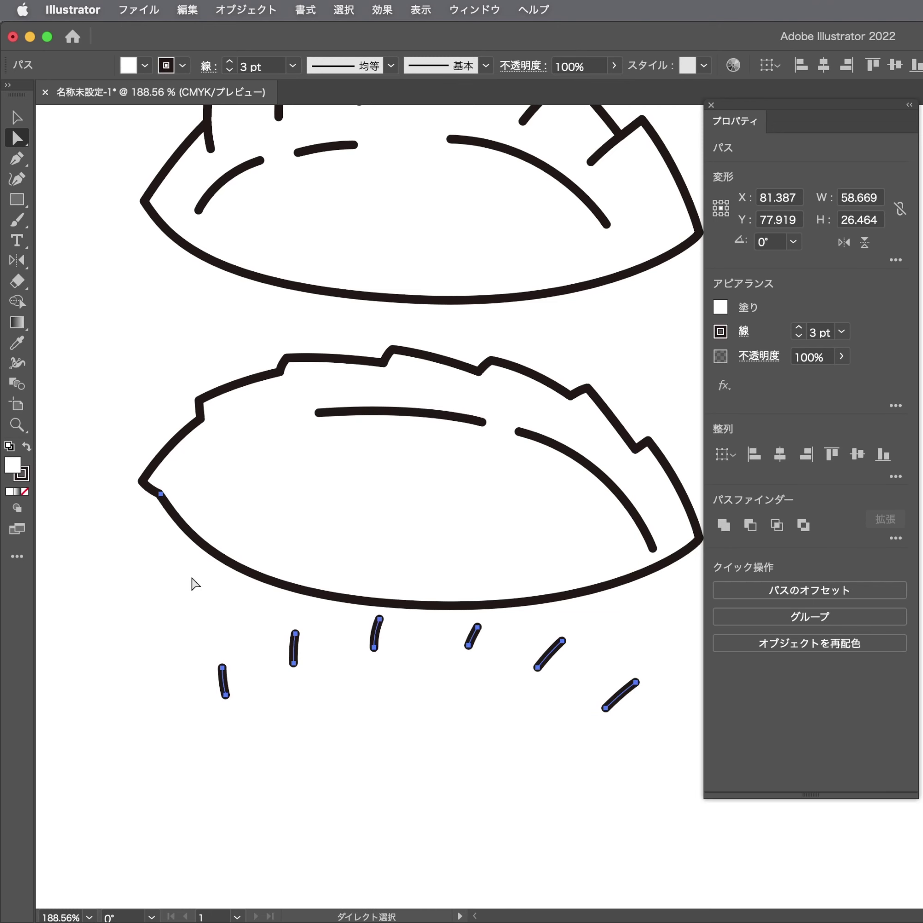
pyautogui.click(192, 581)
pyautogui.press('p')
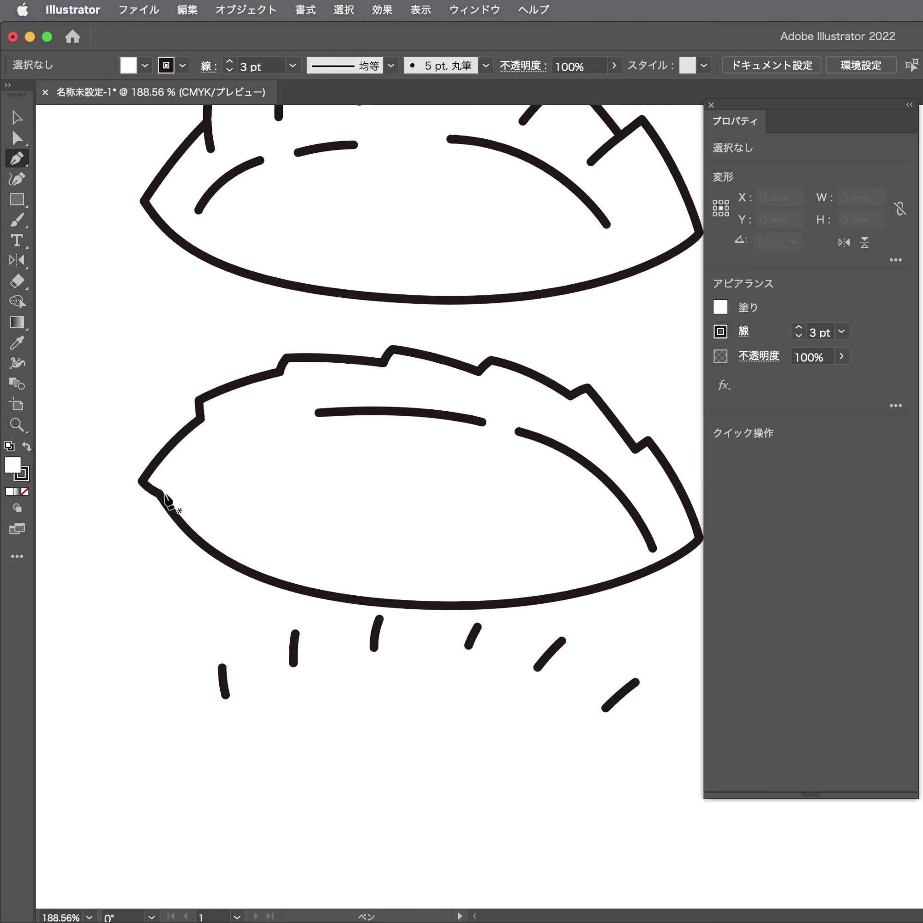
pyautogui.click(164, 493)
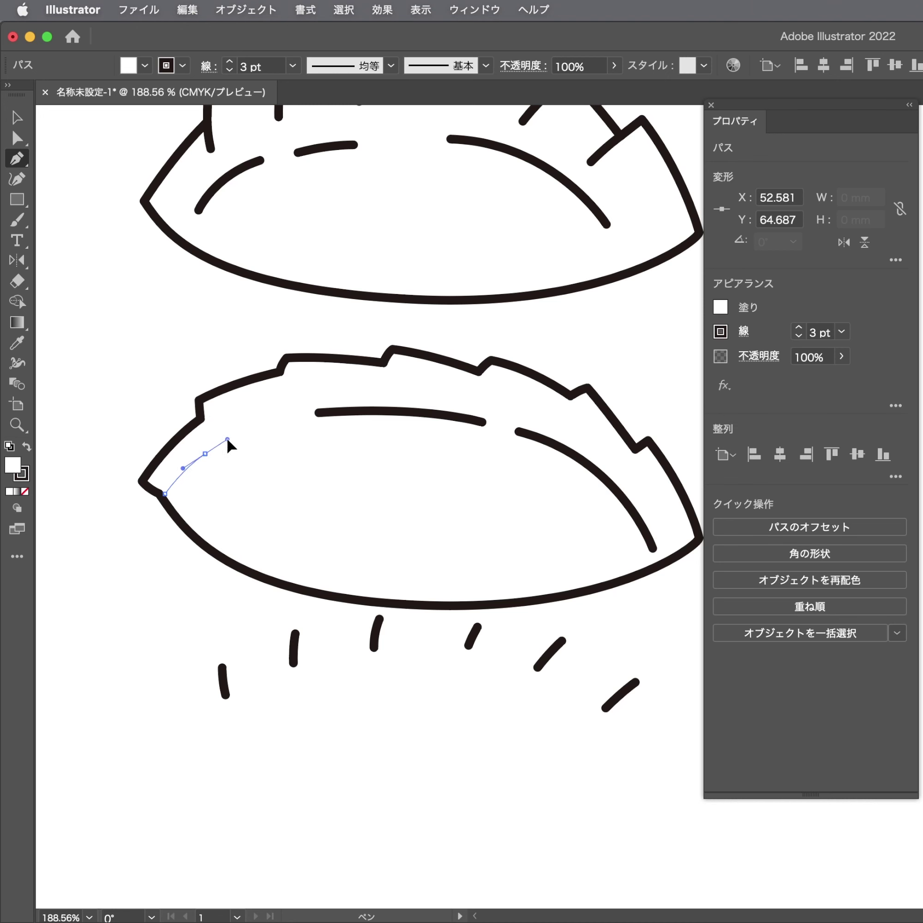
pyautogui.press('a')
pyautogui.click(179, 656)
pyautogui.moveTo(173, 614); pyautogui.dragTo(670, 783)
pyautogui.press('Delete')
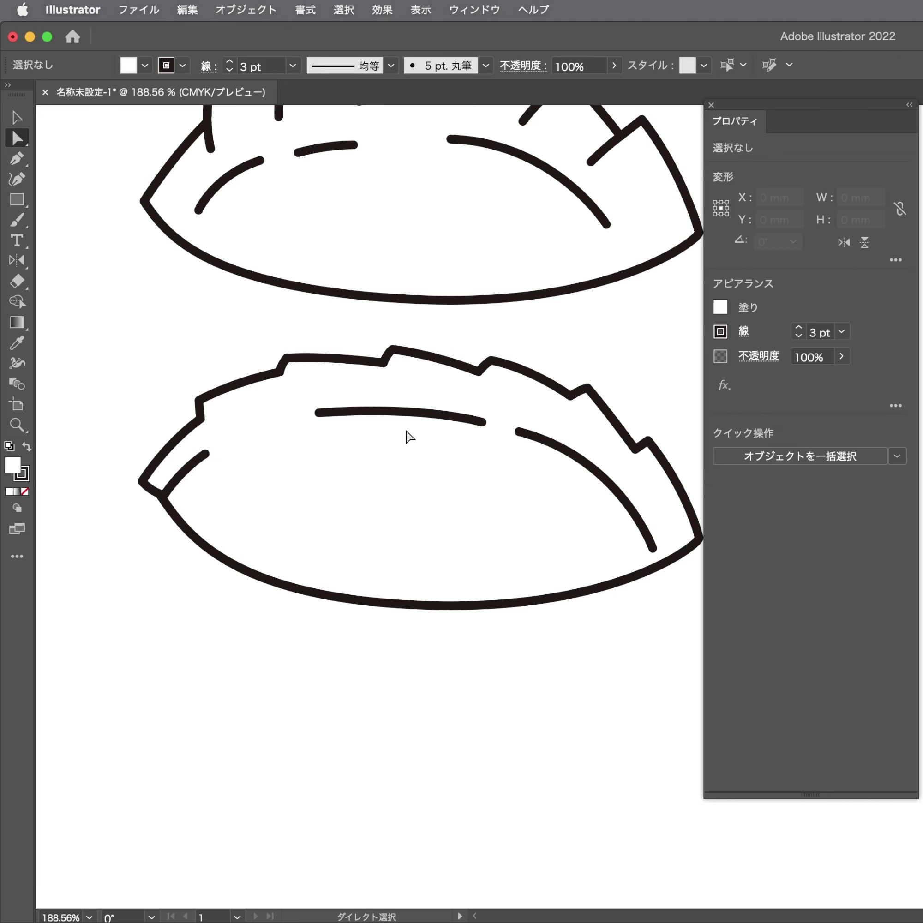
# Draw a pleat line down from the lower dumpling's left notch corner
pyautogui.moveTo(186, 398); pyautogui.dragTo(506, 427)
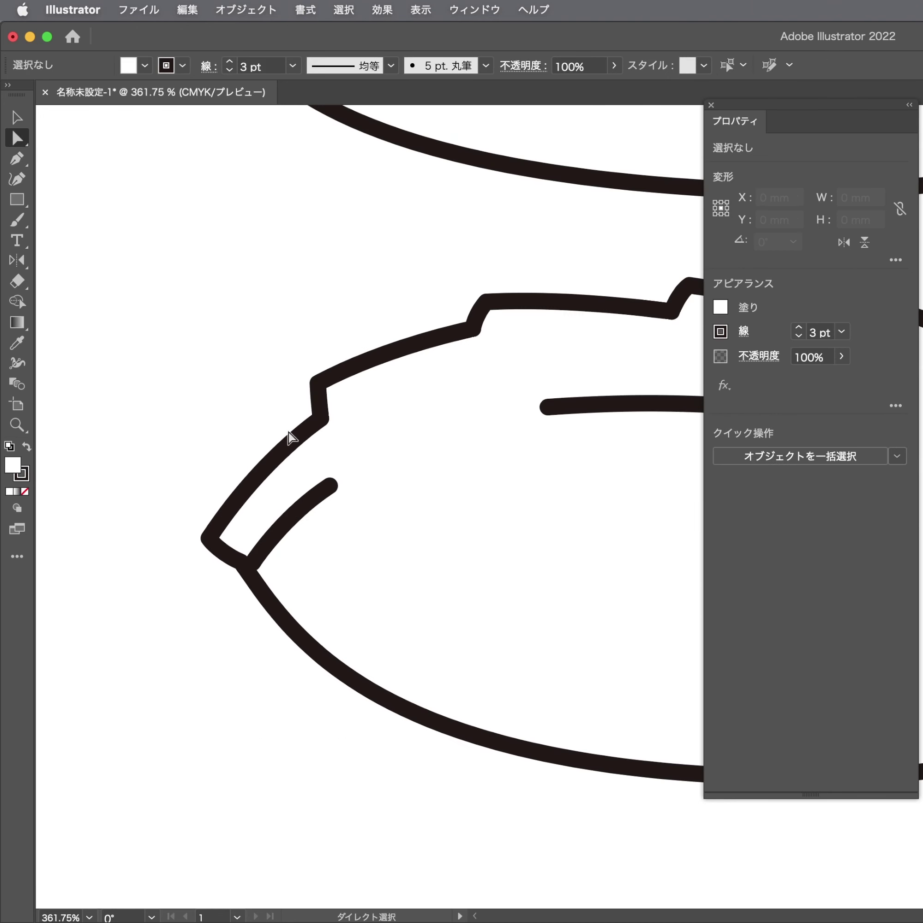
pyautogui.press('p')
pyautogui.press('super')
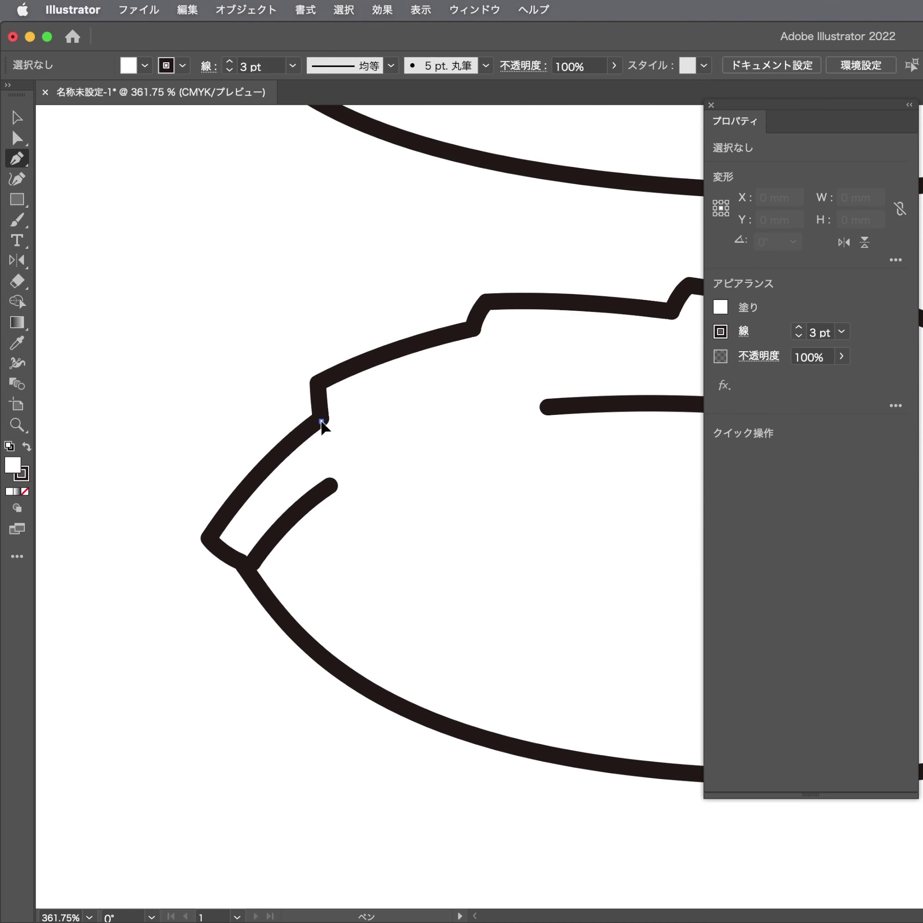
pyautogui.keyDown('super'); pyautogui.click(324, 434); pyautogui.keyUp('super')
pyautogui.press('super+shift+a')
pyautogui.click(320, 418)
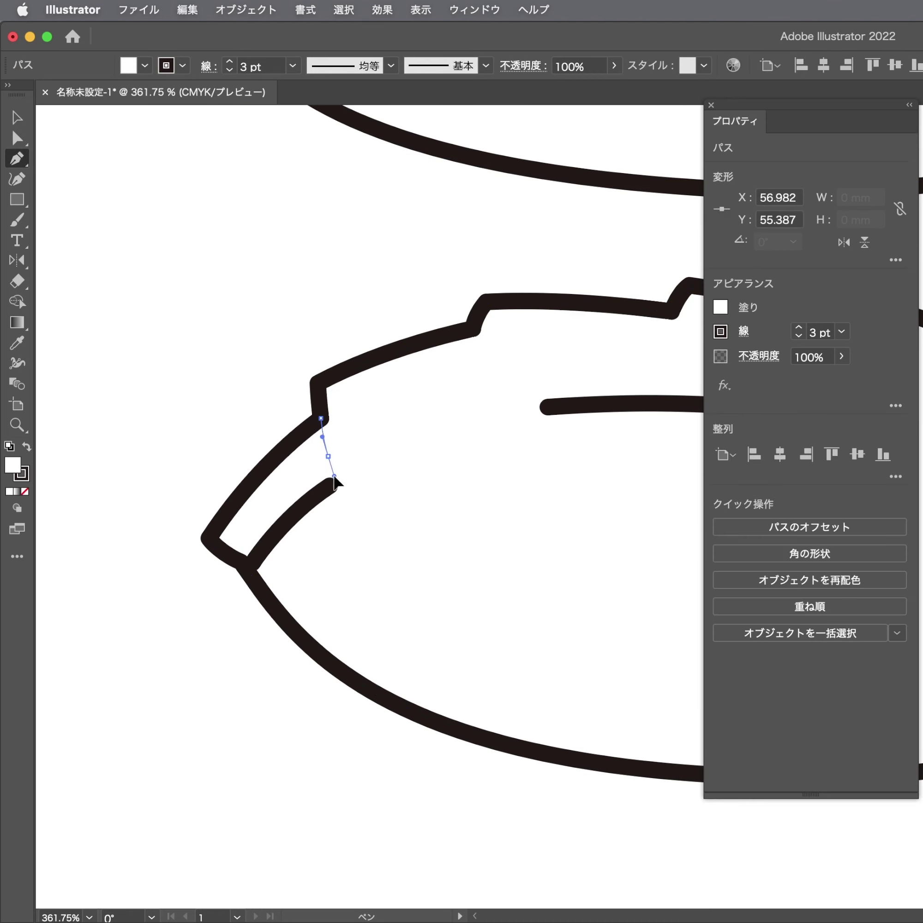
pyautogui.press('super+shift+a')
pyautogui.scroll(3, 359, 429)
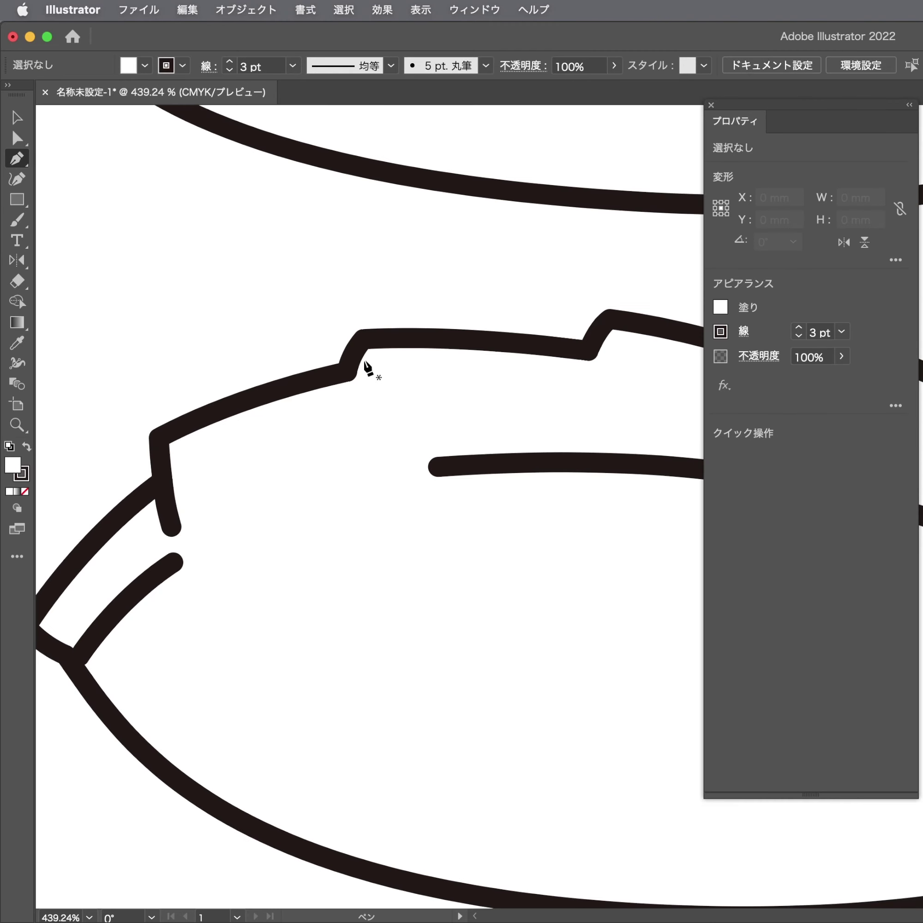
# Draw curved pleat lines dropping down from the next two notches
pyautogui.click(345, 374)
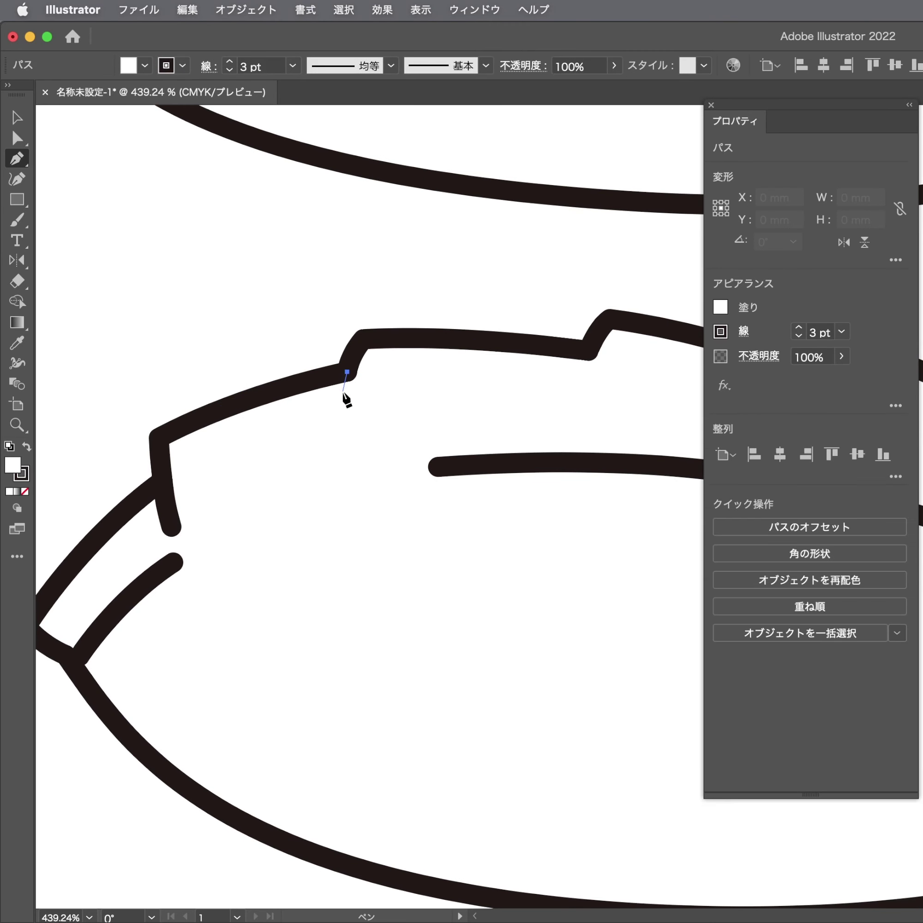
pyautogui.keyDown('super'); pyautogui.click(338, 436); pyautogui.keyUp('super')
pyautogui.moveTo(454, 414); pyautogui.dragTo(307, 423)
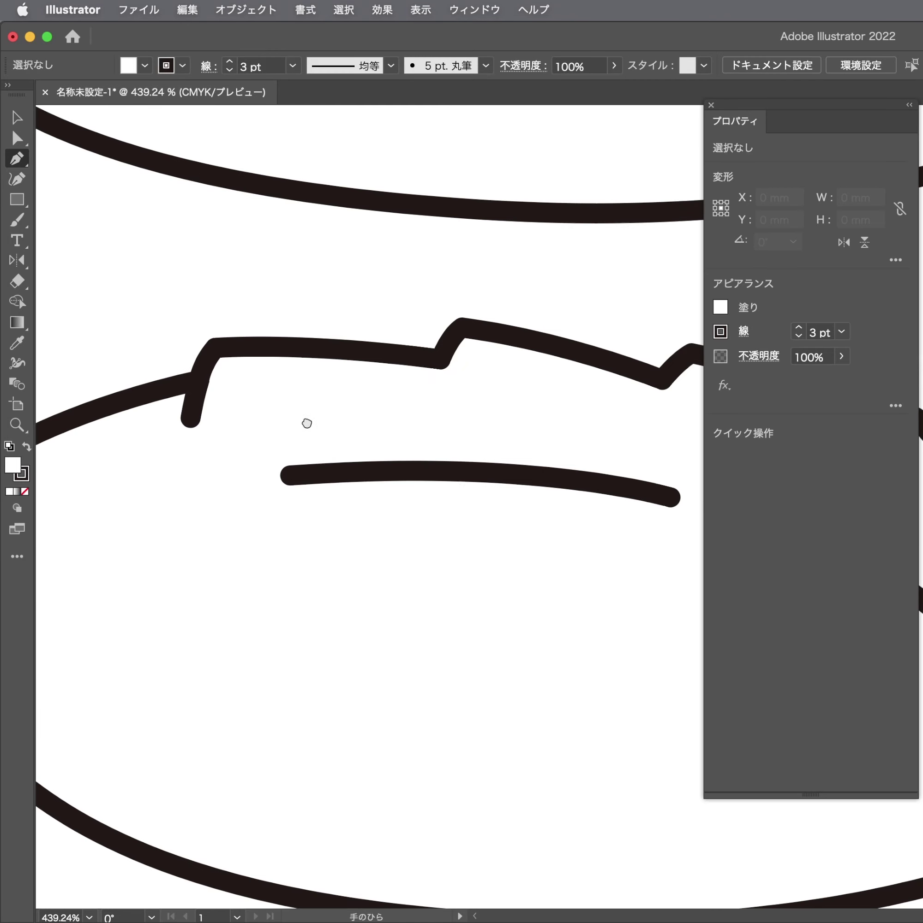
pyautogui.click(440, 358)
pyautogui.moveTo(432, 384); pyautogui.dragTo(432, 395)
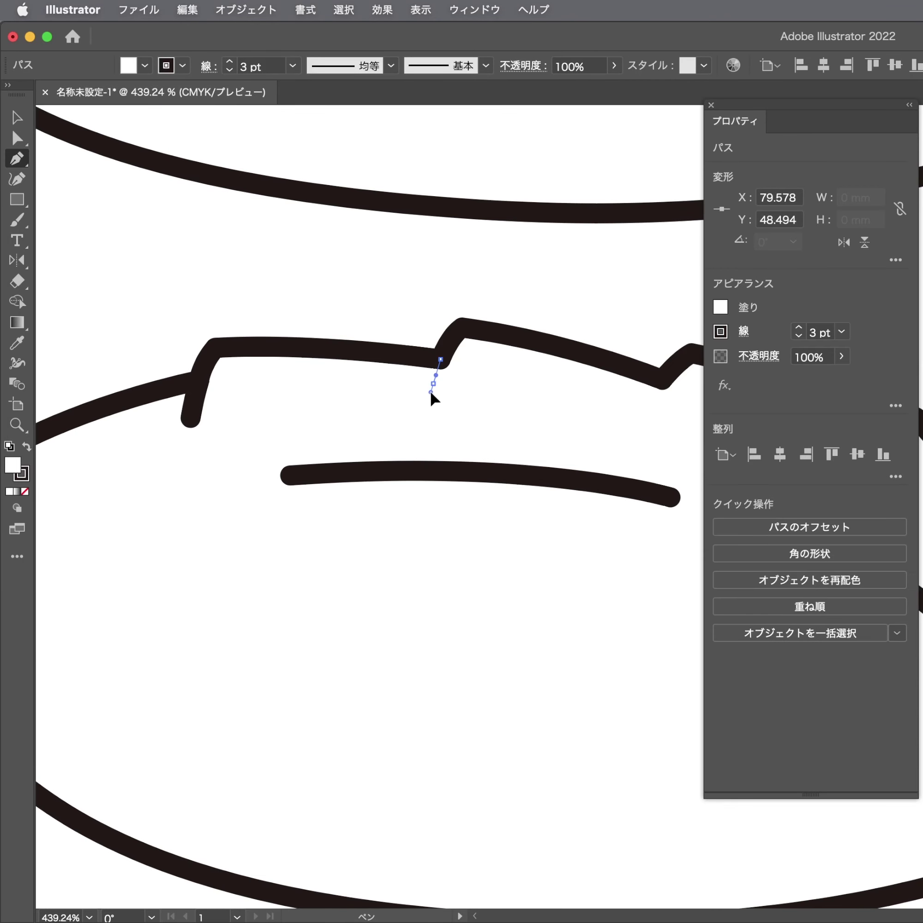
pyautogui.keyDown('super'); pyautogui.click(556, 402); pyautogui.keyUp('super')
# Add pleat lines pulling down-left from the following two notches
pyautogui.hscroll(7, 286, 345)
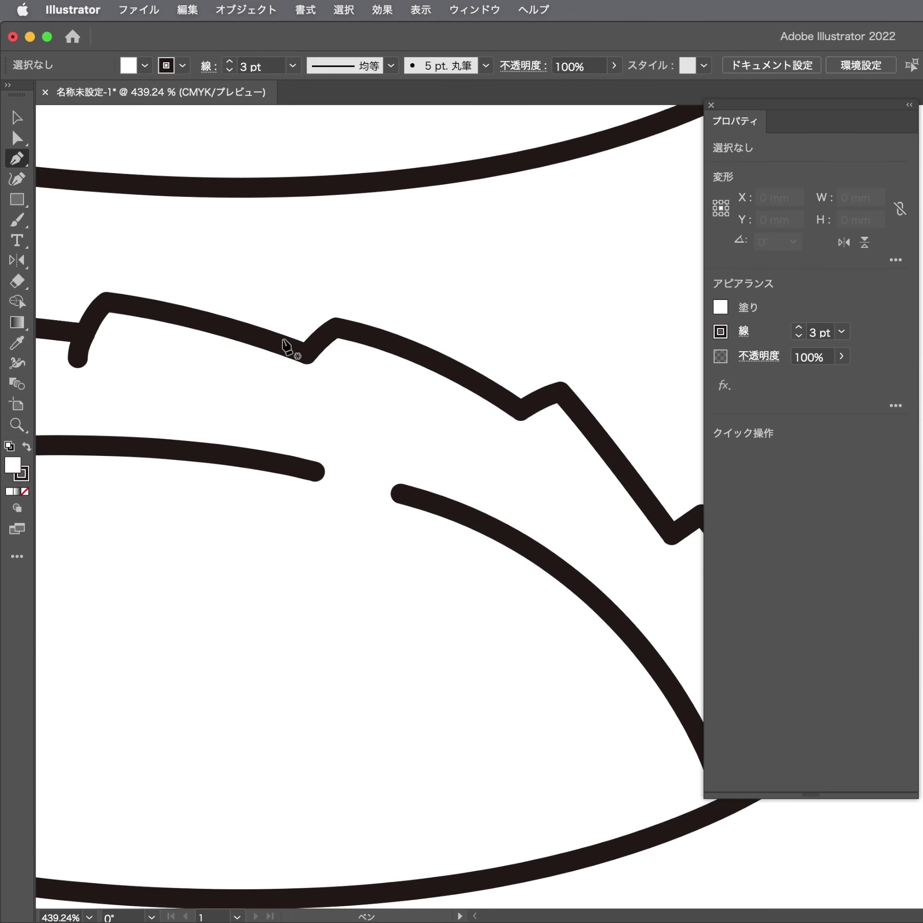
pyautogui.keyDown('super'); pyautogui.click(319, 359); pyautogui.keyUp('super')
pyautogui.moveTo(307, 355); pyautogui.dragTo(284, 384)
pyautogui.keyDown('super'); pyautogui.click(491, 402); pyautogui.keyUp('super')
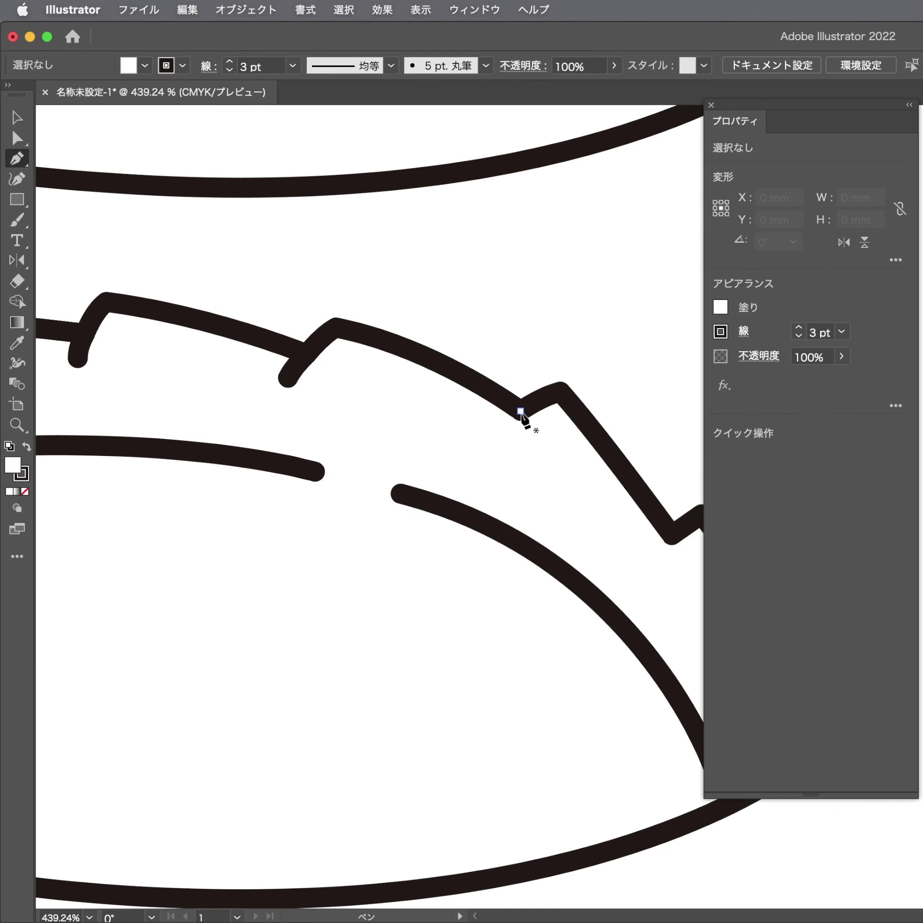
pyautogui.moveTo(520, 412); pyautogui.dragTo(488, 430)
pyautogui.keyDown('super'); pyautogui.click(474, 451); pyautogui.keyUp('super')
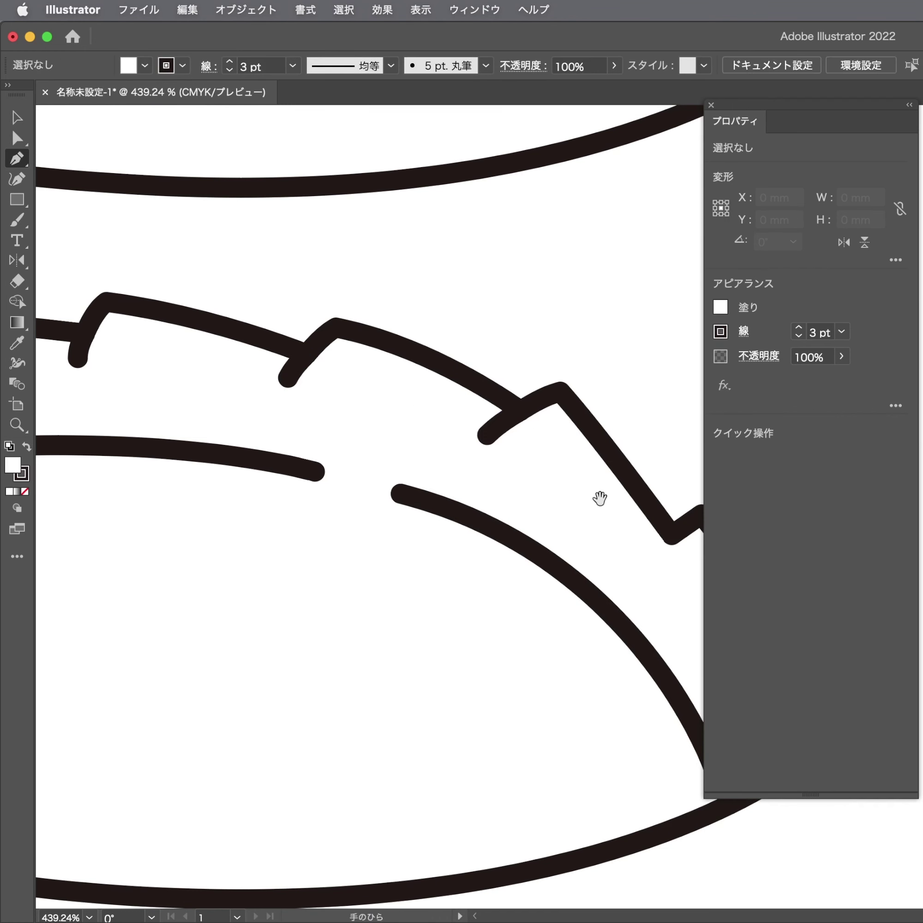
# Draw one more curved pleat stroke hanging from a notch
pyautogui.moveTo(598, 496); pyautogui.dragTo(320, 327)
pyautogui.moveTo(397, 366); pyautogui.dragTo(373, 387)
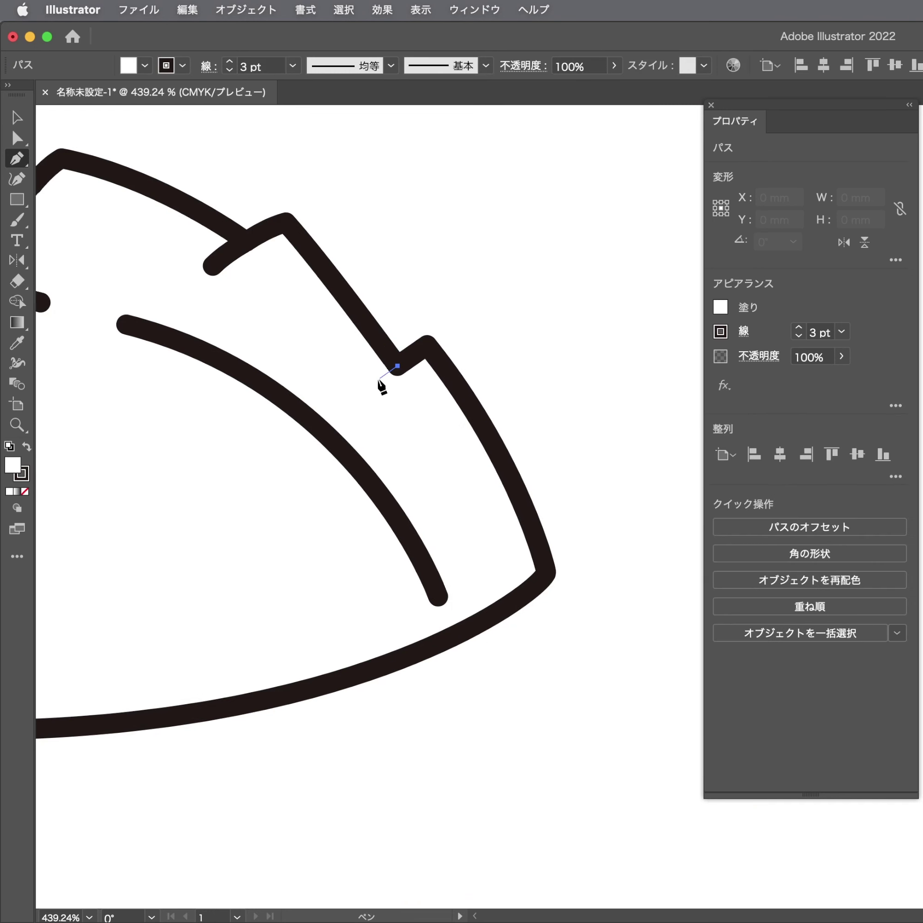
pyautogui.keyDown('super'); pyautogui.click(414, 313); pyautogui.keyUp('super')
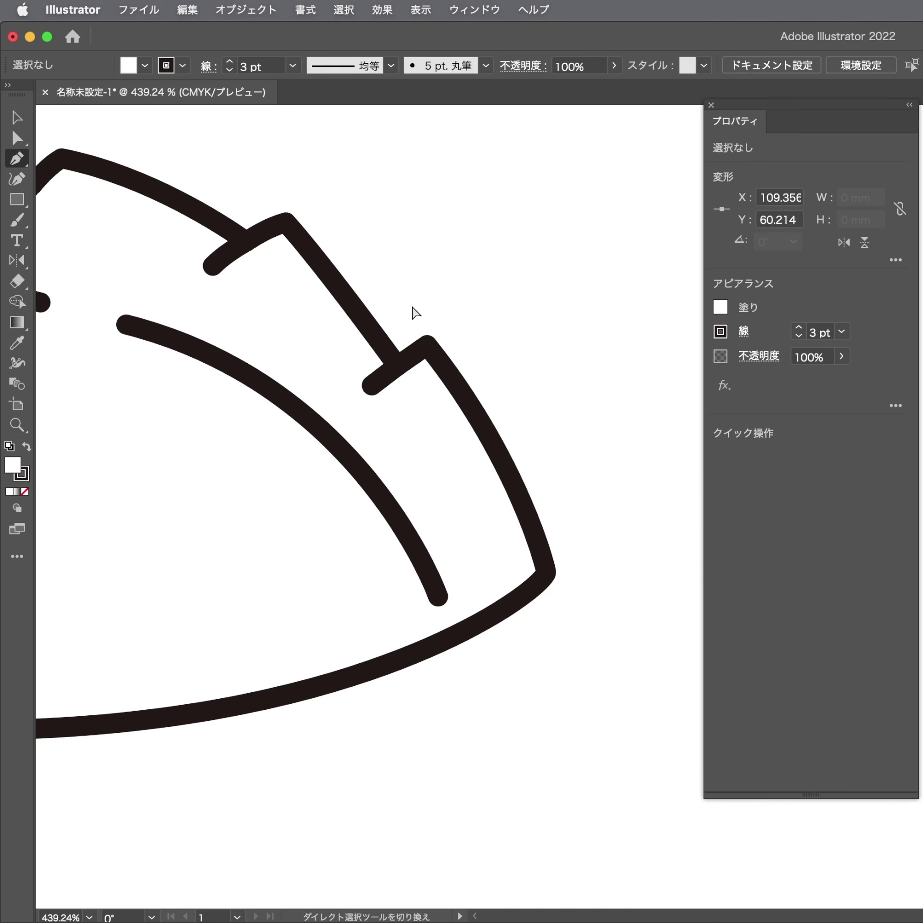
pyautogui.keyDown('super'); pyautogui.click(523, 362); pyautogui.keyUp('super')
# Reposition the pleat tail's end point, undoing two unwanted edits
pyautogui.keyDown('super'); pyautogui.click(425, 392); pyautogui.keyUp('super')
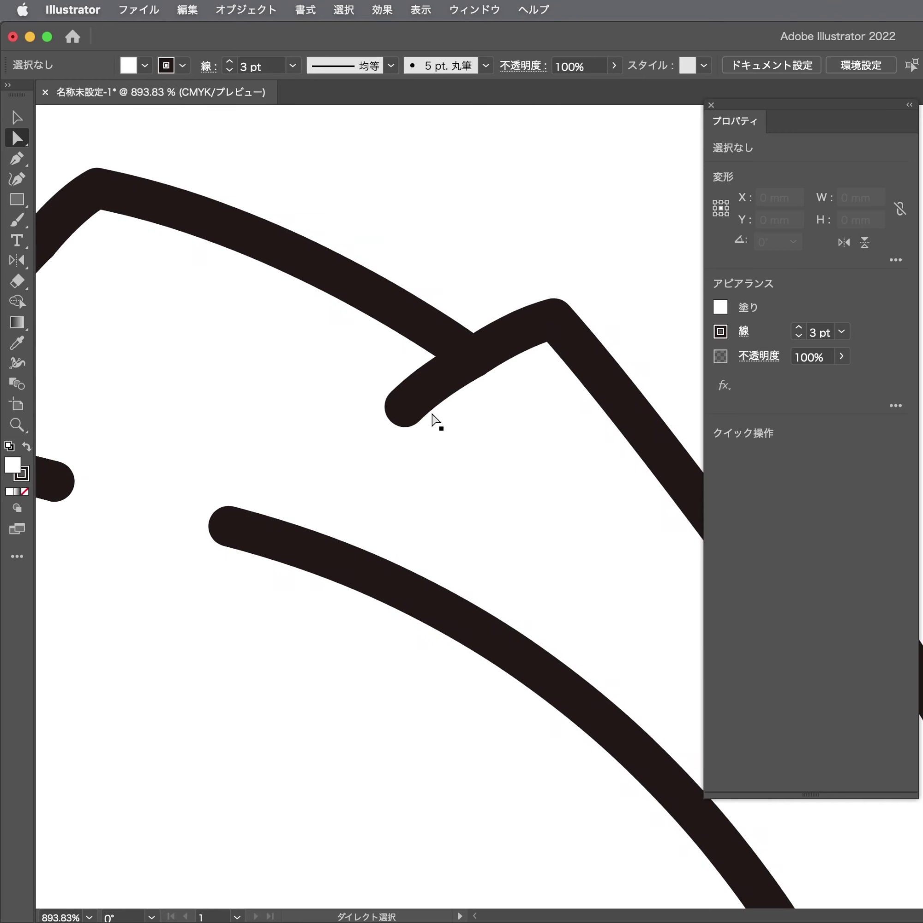
pyautogui.click(406, 408)
pyautogui.moveTo(232, 356); pyautogui.dragTo(517, 401)
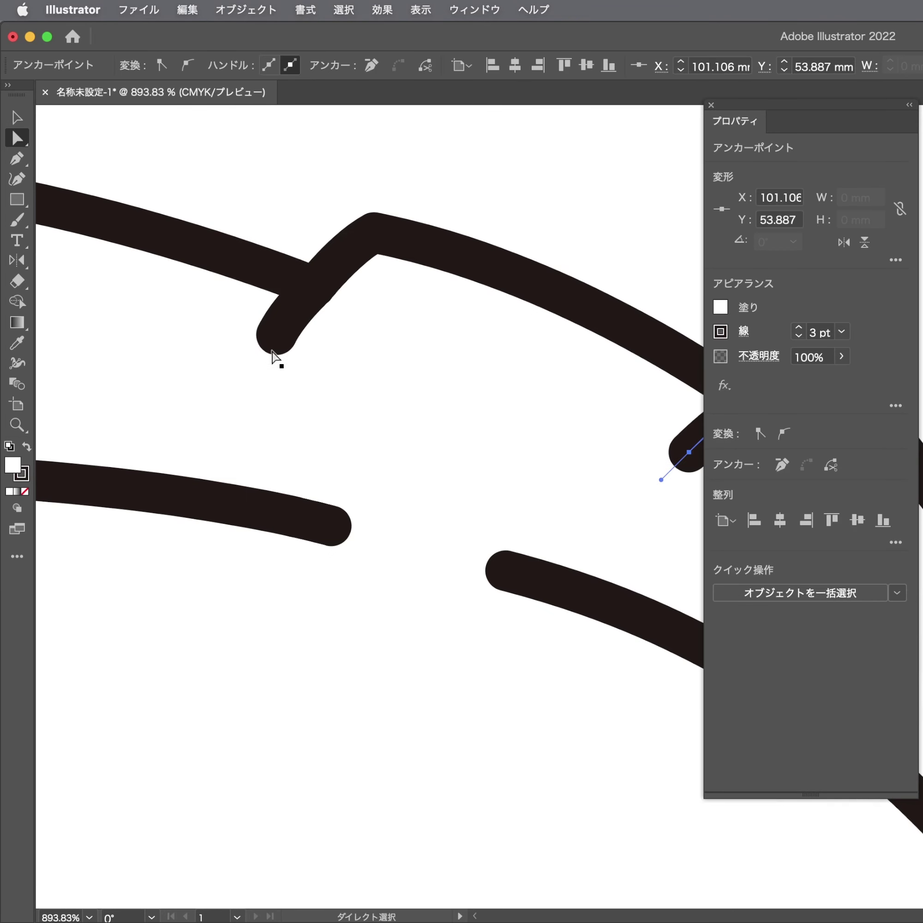
pyautogui.press('super+z')
pyautogui.press('super+z')
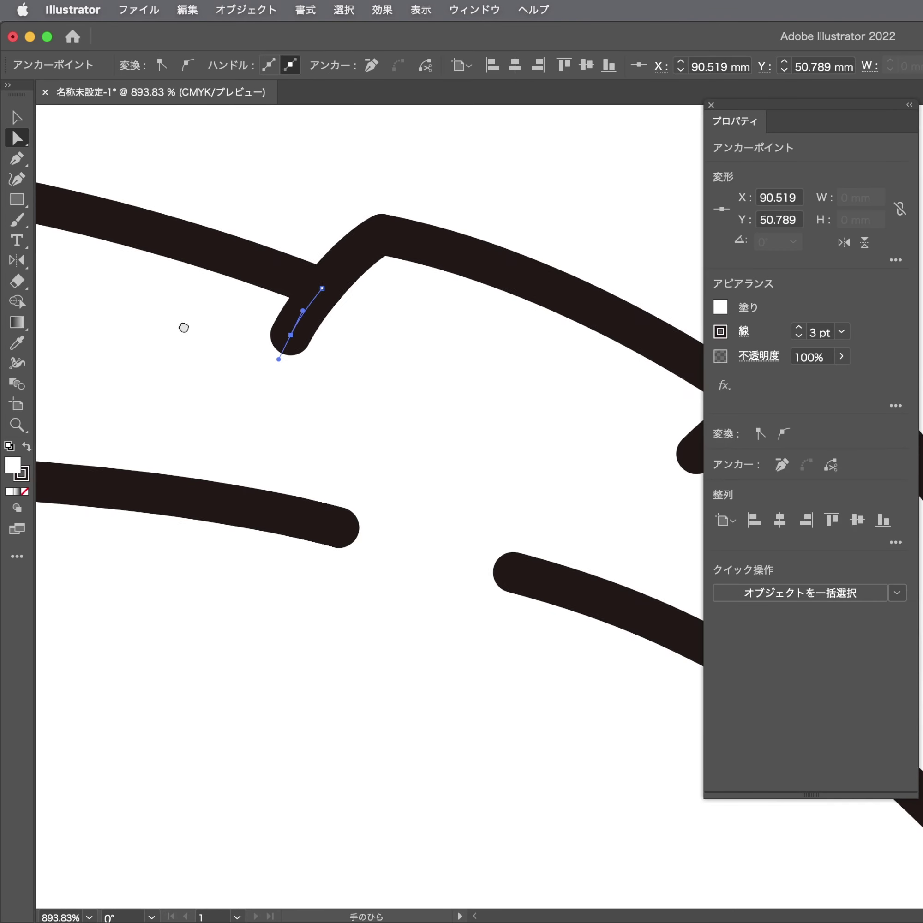
pyautogui.press('super+z')
pyautogui.press('super+z')
pyautogui.press('super+z')
pyautogui.press('super+z')
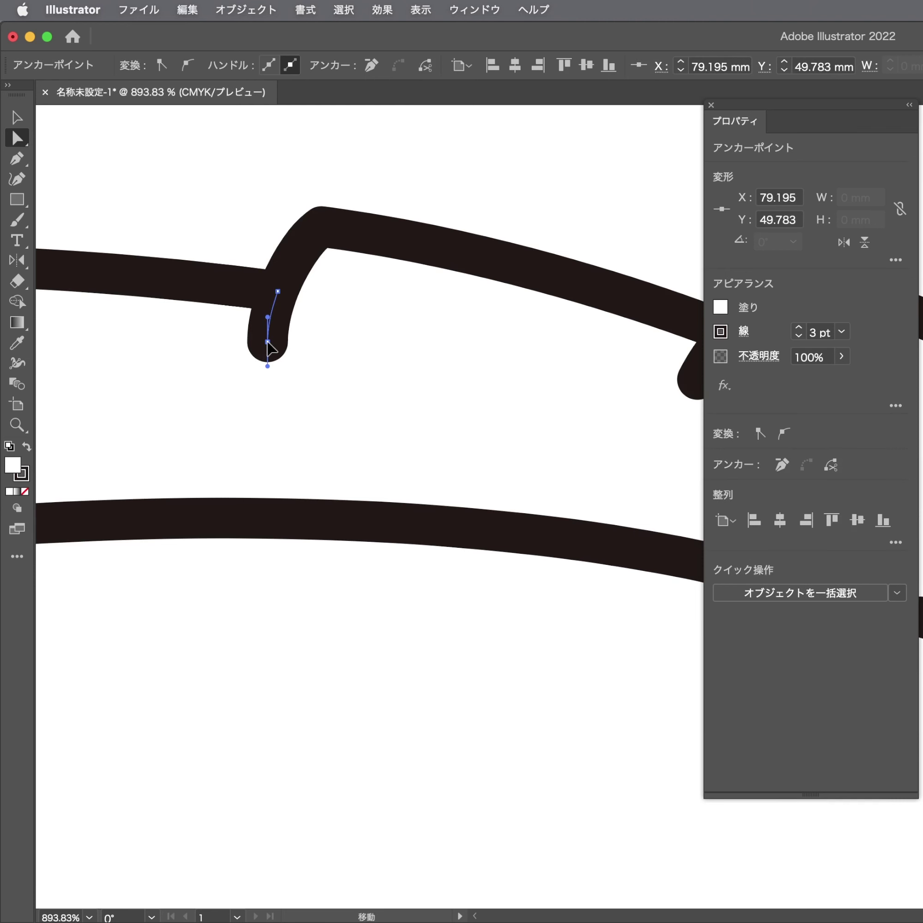
pyautogui.moveTo(238, 336)
pyautogui.mouseDown()
pyautogui.moveTo(360, 504)
pyautogui.moveTo(522, 458)
pyautogui.mouseUp()
# Curve the pleat tail's end downward, then pick the left pleat tail's end point
pyautogui.click(390, 532)
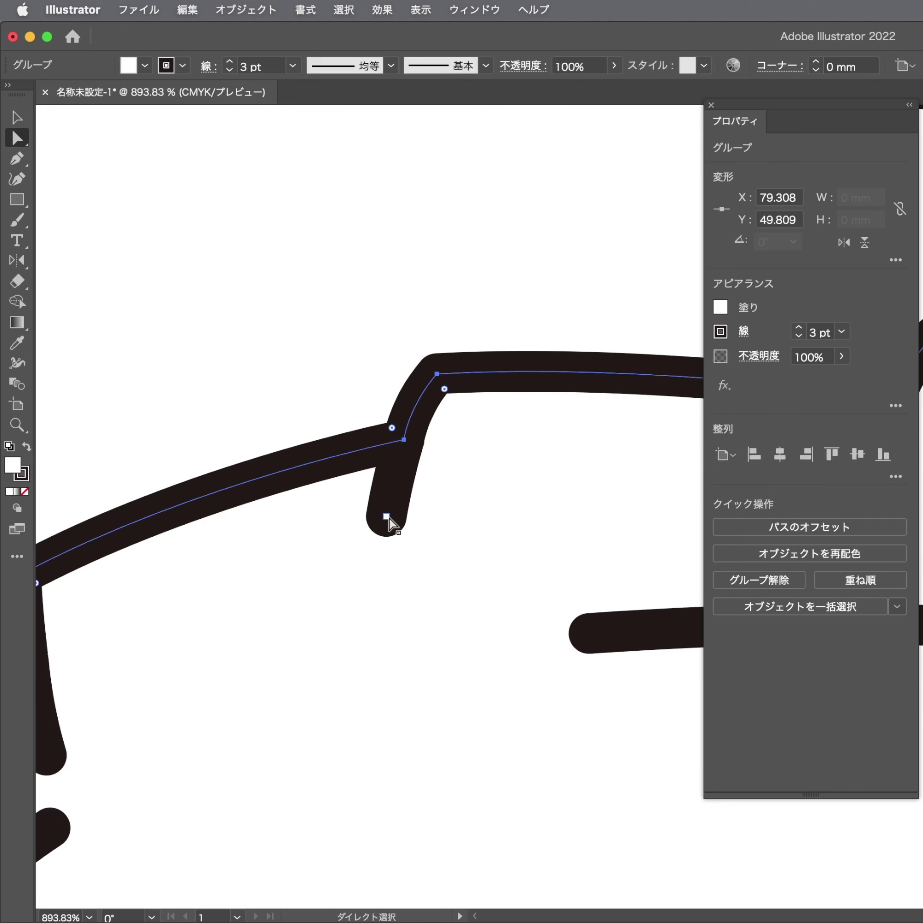
pyautogui.moveTo(389, 523); pyautogui.dragTo(391, 477)
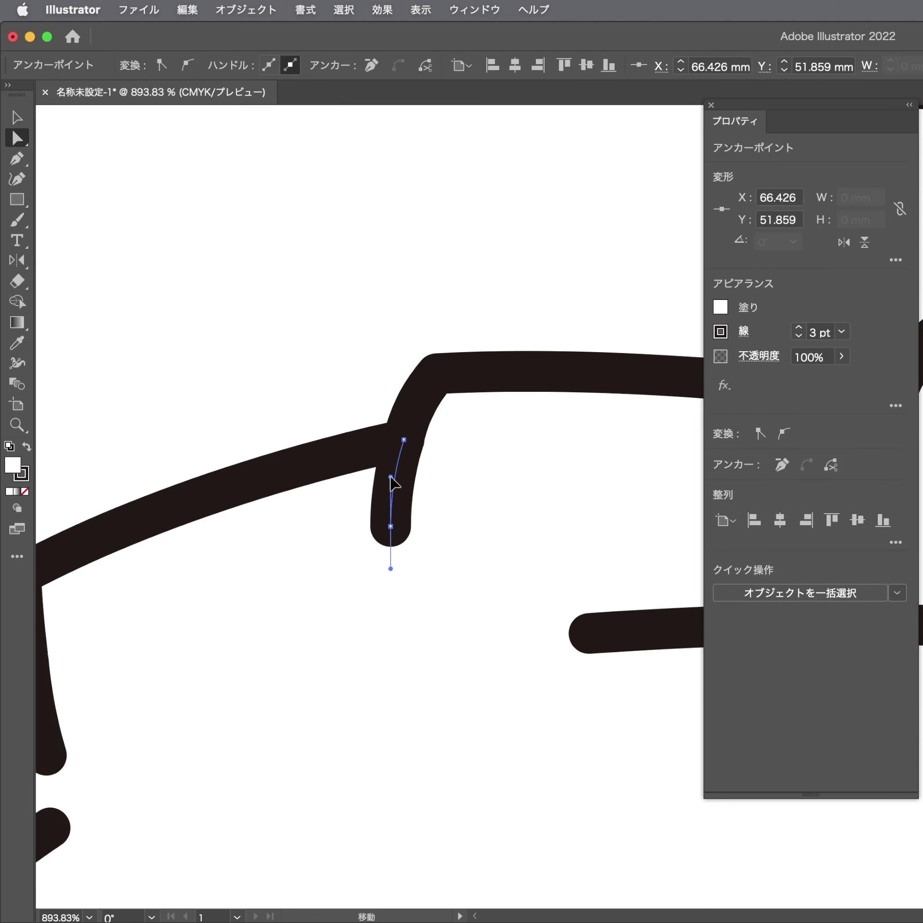
pyautogui.click(371, 398)
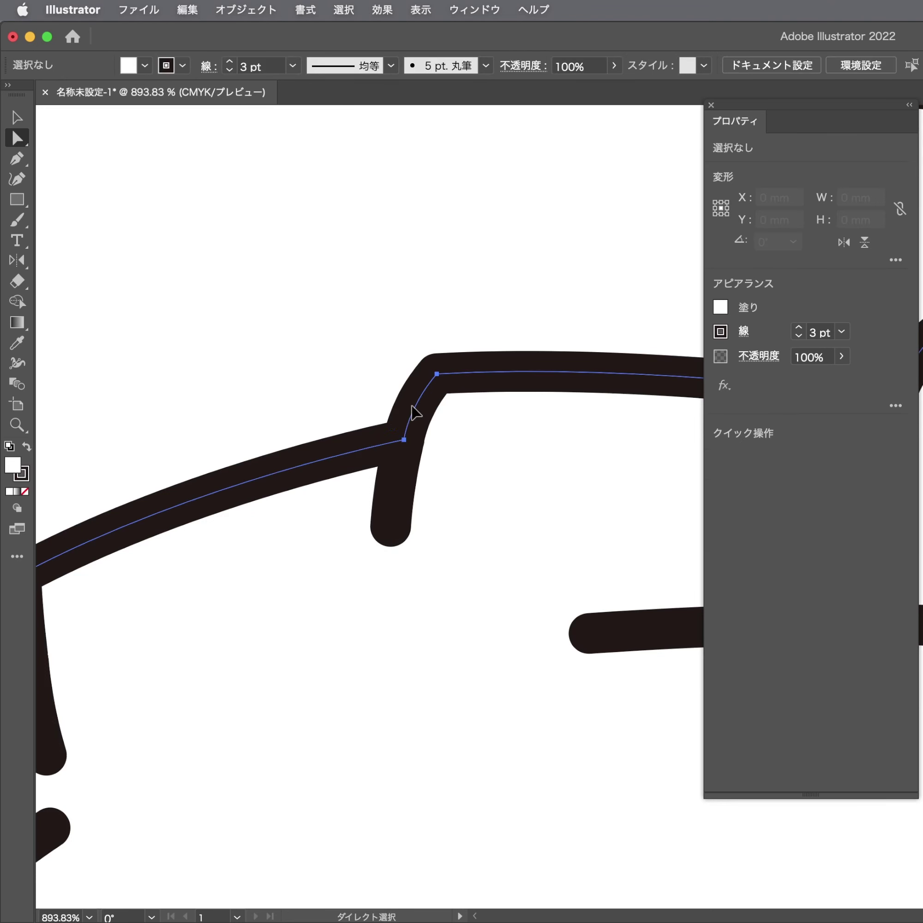
pyautogui.click(413, 421)
pyautogui.click(405, 440)
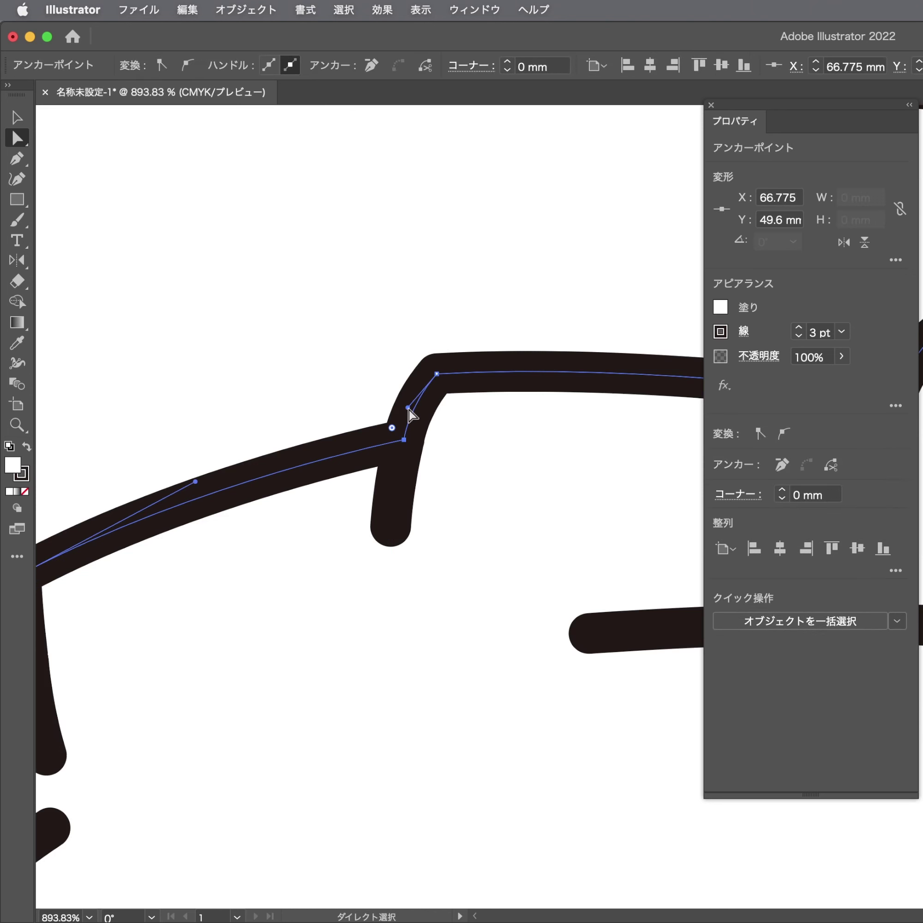
pyautogui.click(346, 393)
pyautogui.moveTo(346, 393); pyautogui.dragTo(176, 512)
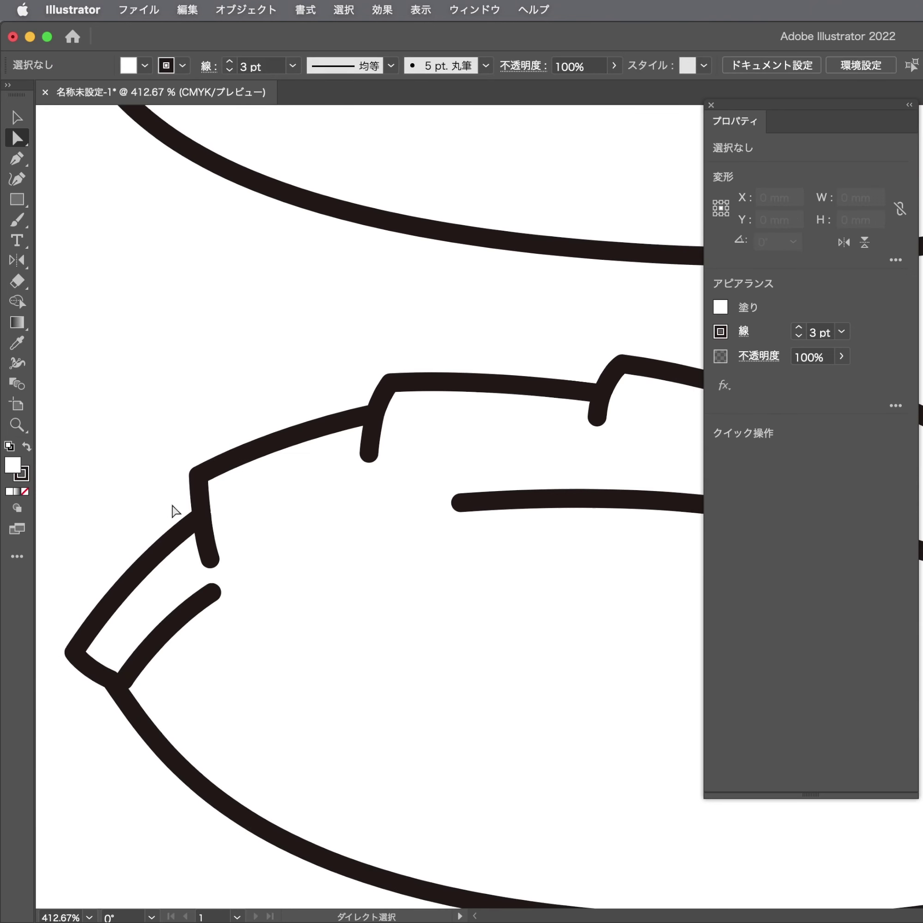
pyautogui.click(209, 552)
# Lower the upper dumpling's right-side pleat peaks down and left
pyautogui.click(220, 395)
pyautogui.moveTo(221, 395); pyautogui.dragTo(86, 488)
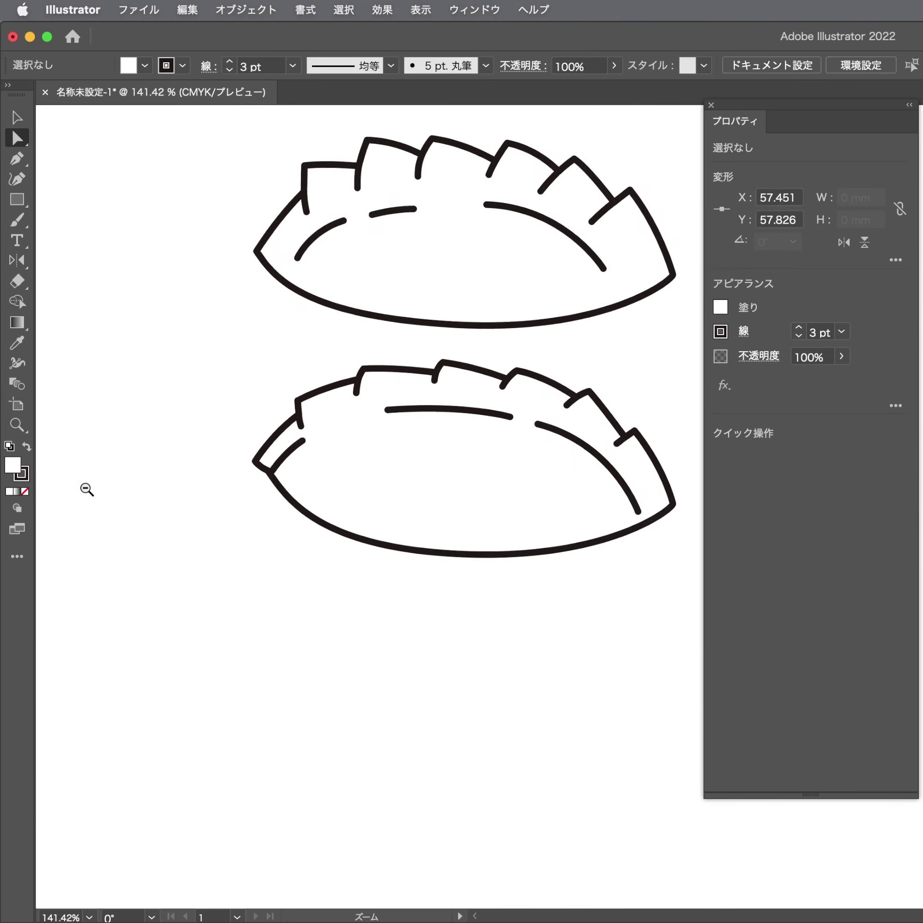
pyautogui.moveTo(329, 506); pyautogui.dragTo(635, 659)
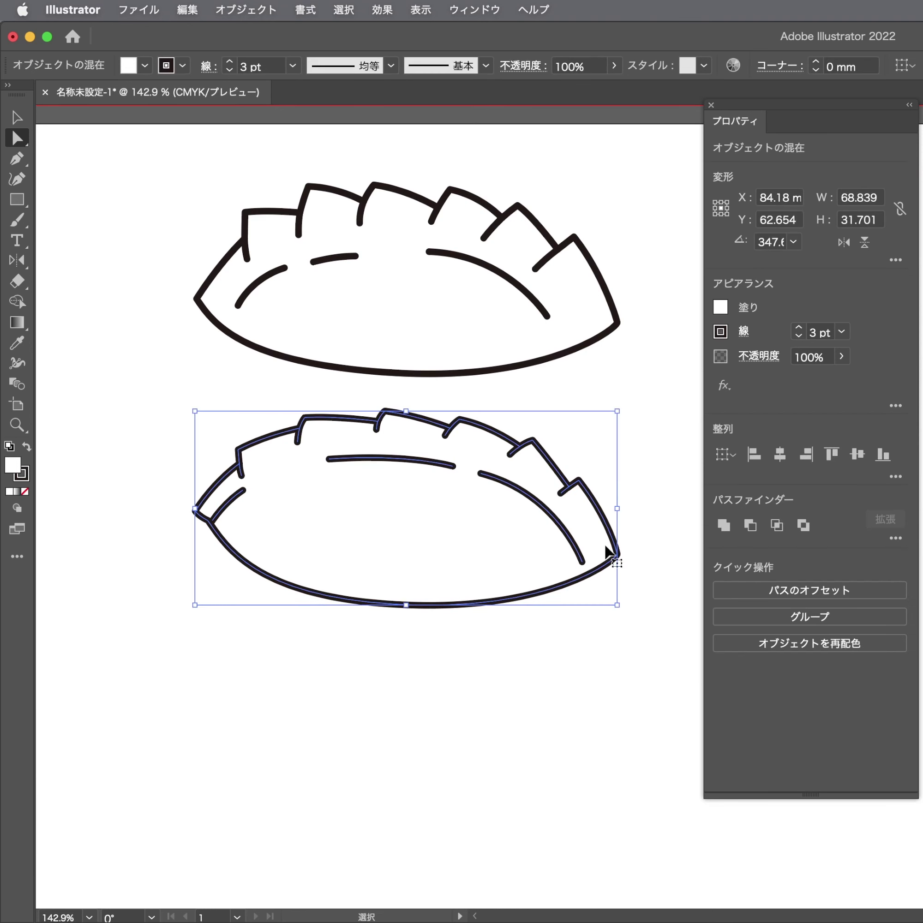
pyautogui.keyDown('alt'); pyautogui.click(616, 556); pyautogui.keyUp('alt')
pyautogui.scroll(3, 504, 213)
pyautogui.moveTo(622, 253); pyautogui.dragTo(617, 269)
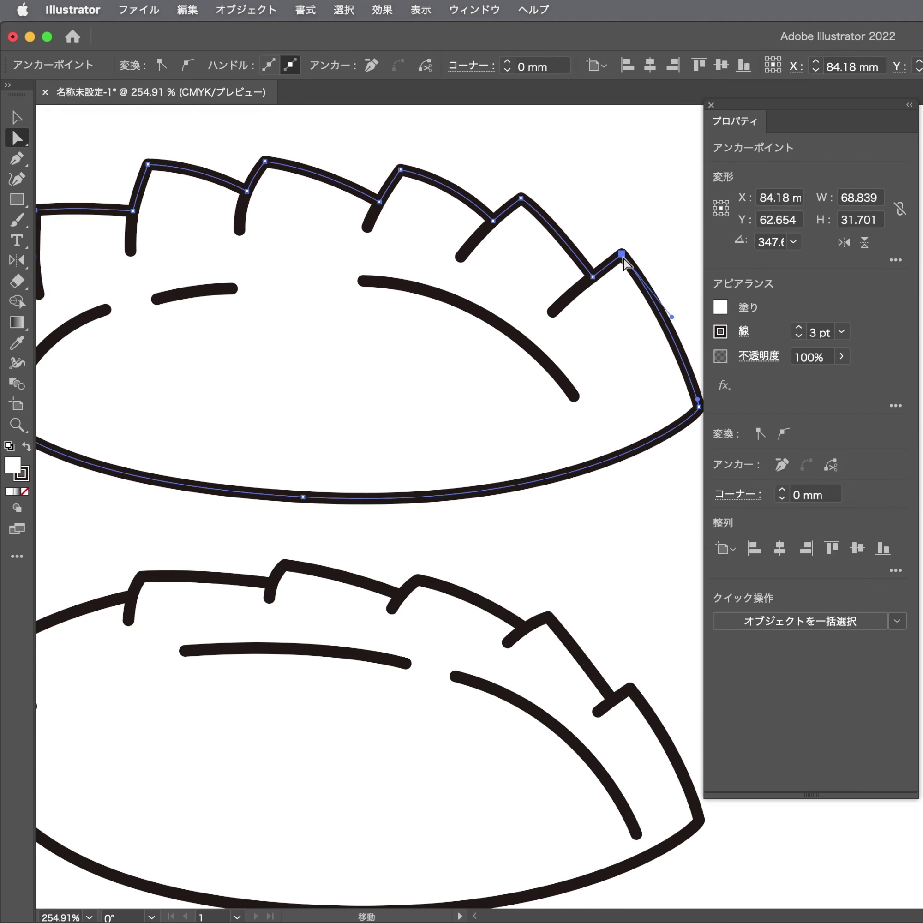
pyautogui.click(552, 283)
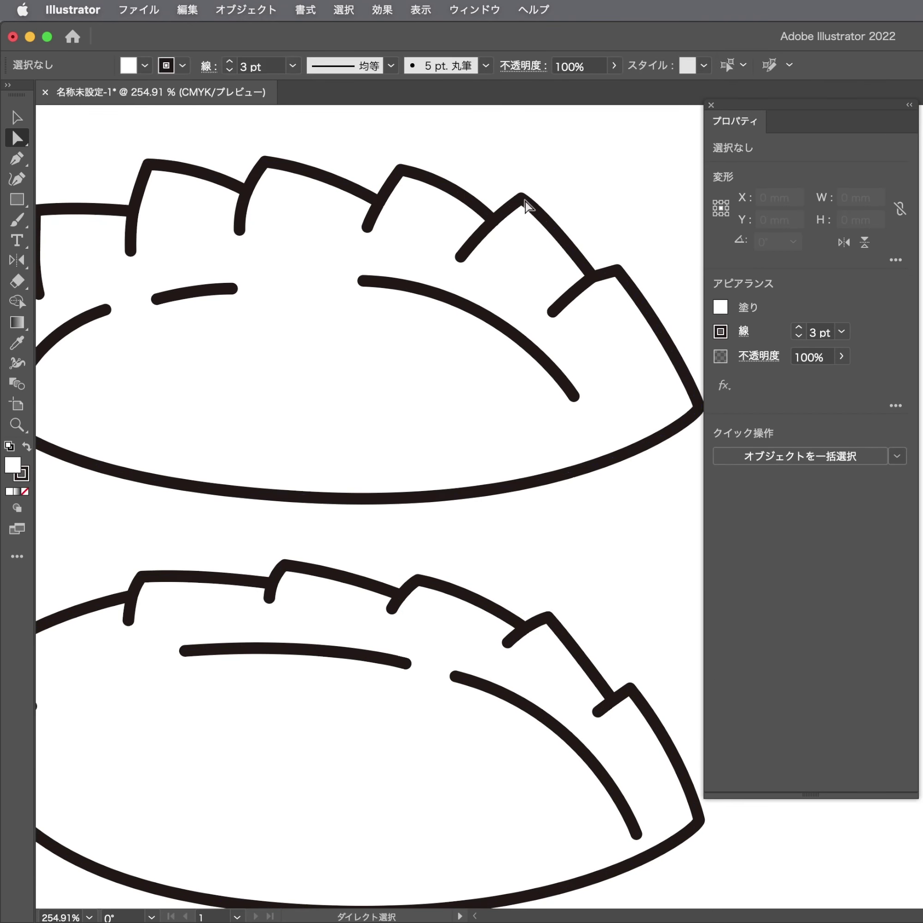
pyautogui.moveTo(521, 198); pyautogui.dragTo(515, 214)
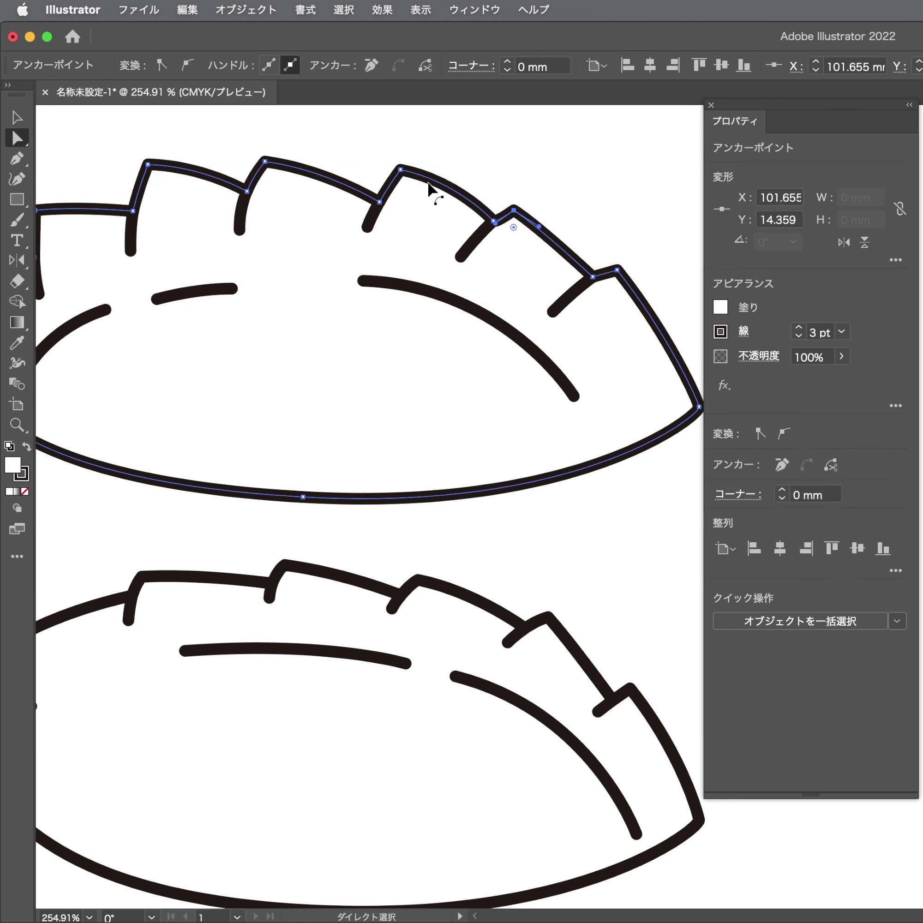
pyautogui.moveTo(397, 167); pyautogui.dragTo(391, 175)
# Flatten further pleat peaks and adjust a pleat corner's curve
pyautogui.hscroll(-3, 393, 186)
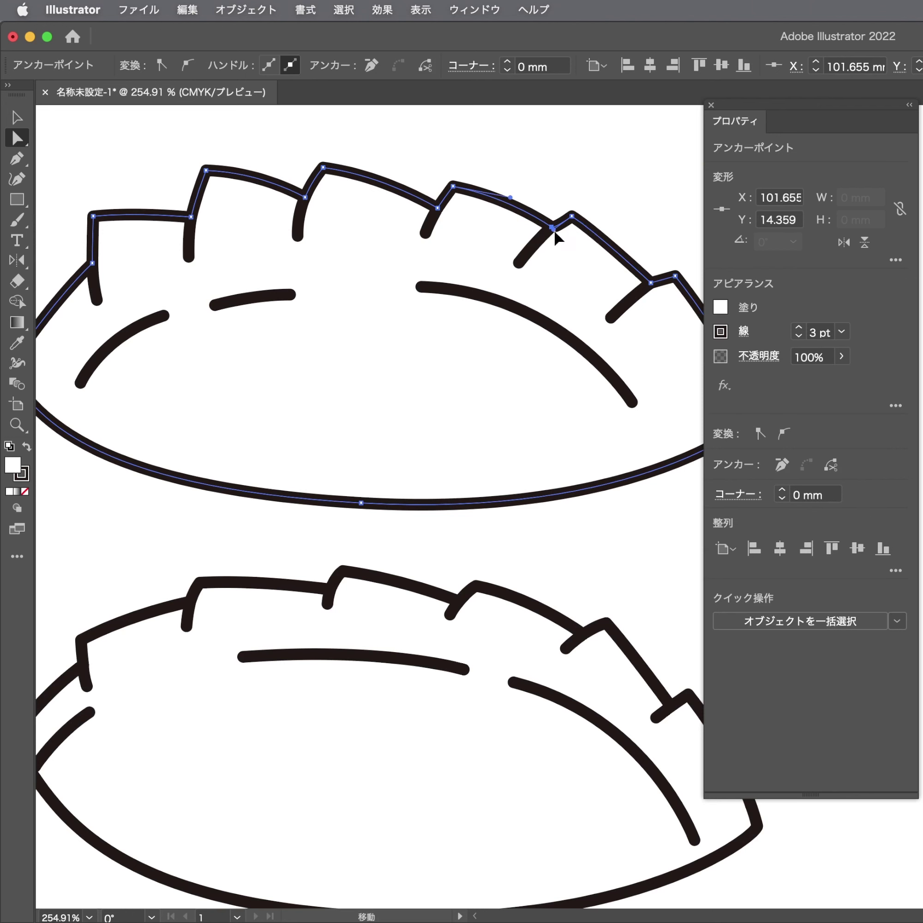
pyautogui.moveTo(577, 215); pyautogui.dragTo(723, 209)
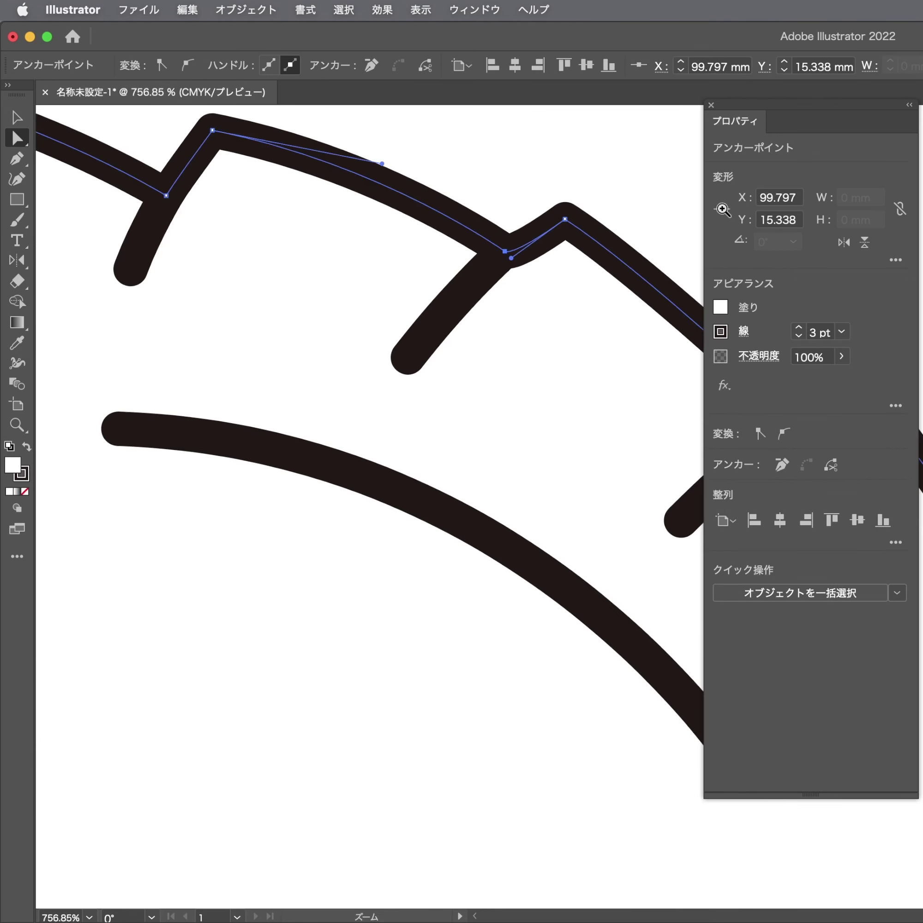
pyautogui.click(521, 235)
pyautogui.hscroll(-10, 582, 291)
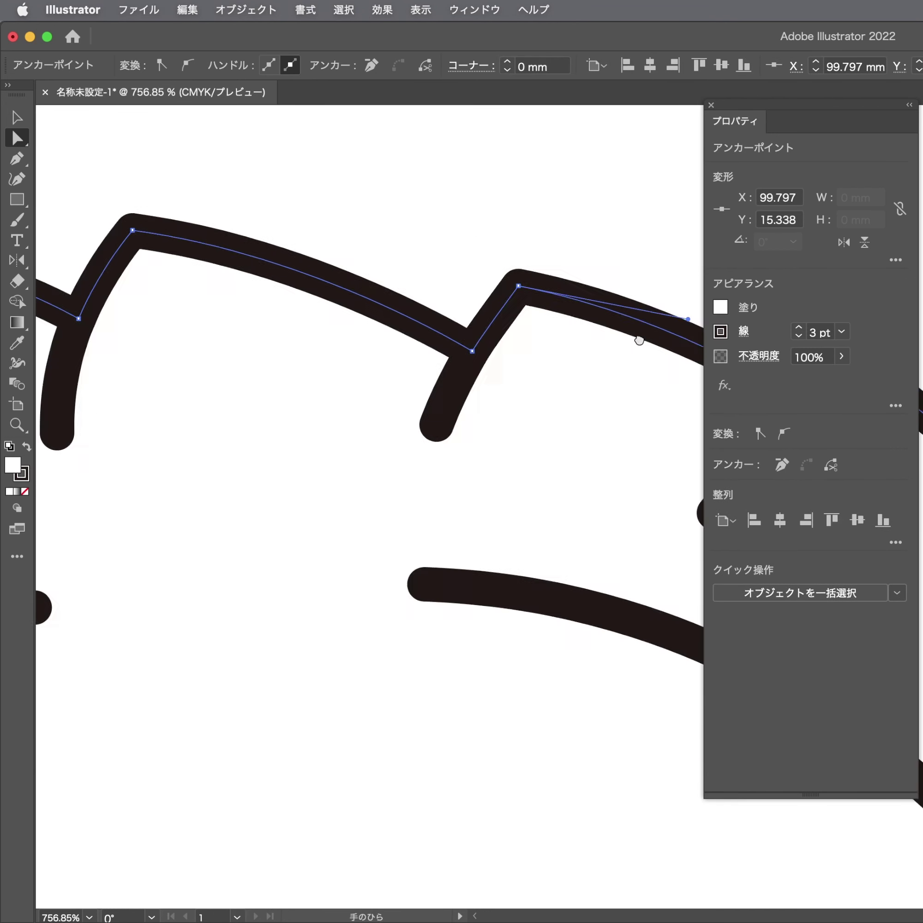
pyautogui.scroll(5, 388, 277)
pyautogui.moveTo(244, 254); pyautogui.dragTo(220, 290)
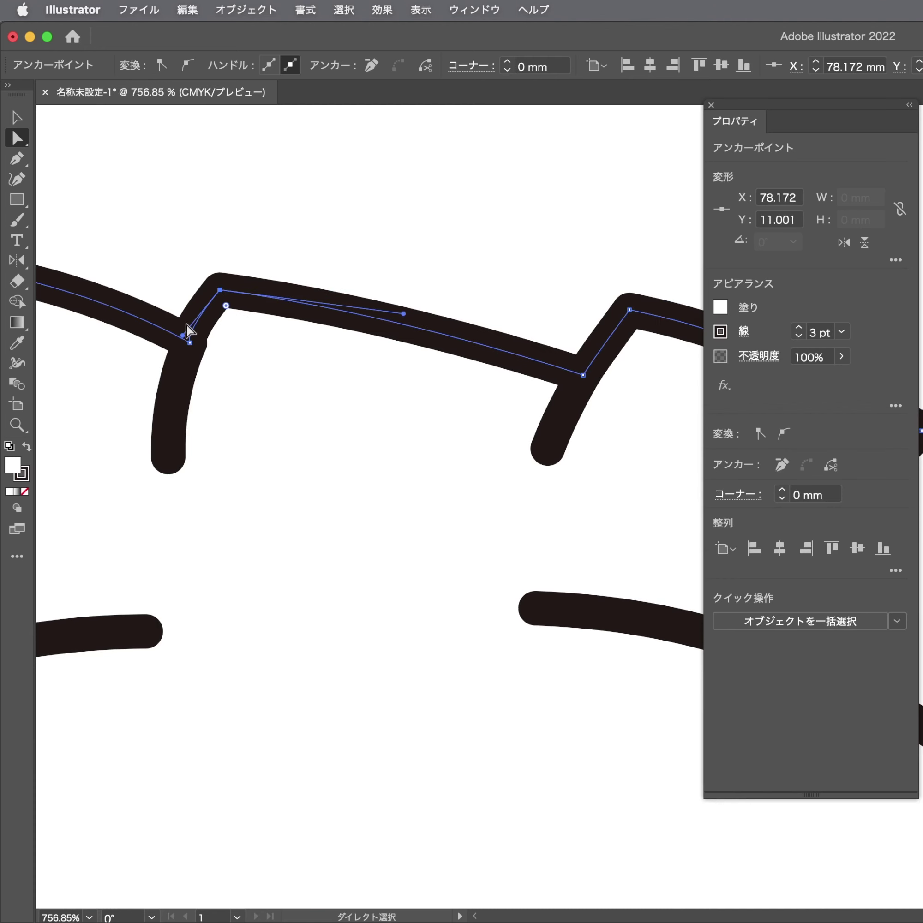
pyautogui.scroll(5, 310, 329)
pyautogui.hscroll(-5, 410, 301)
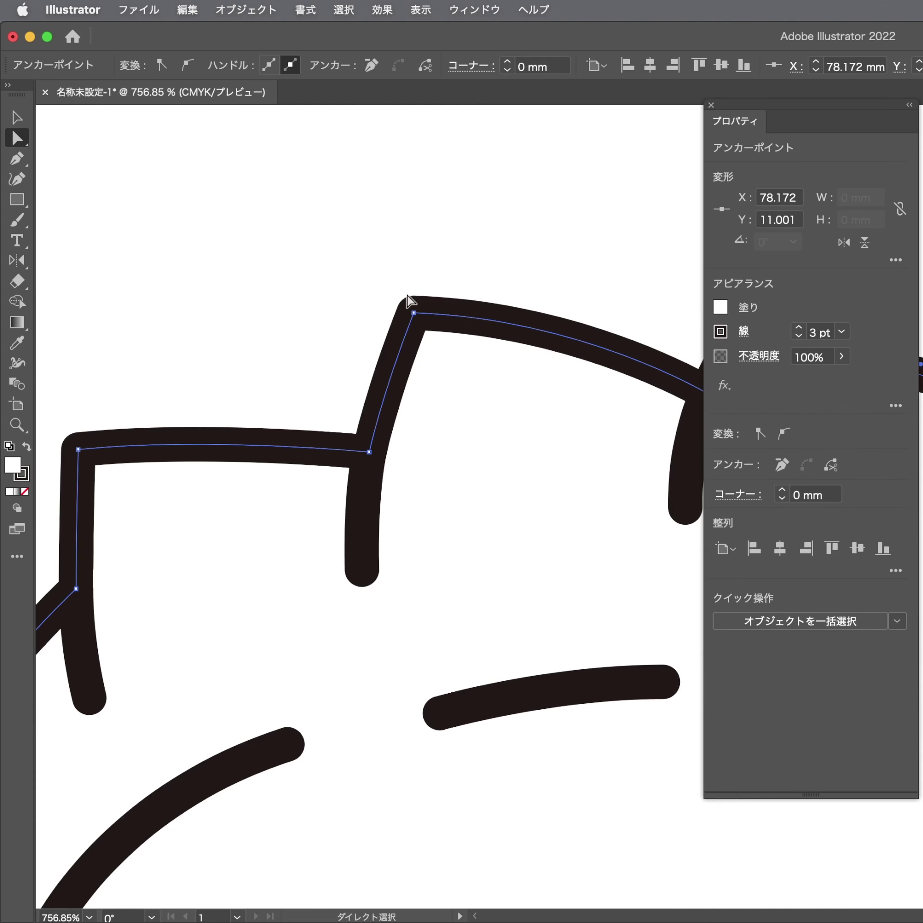
pyautogui.moveTo(414, 313); pyautogui.dragTo(399, 385)
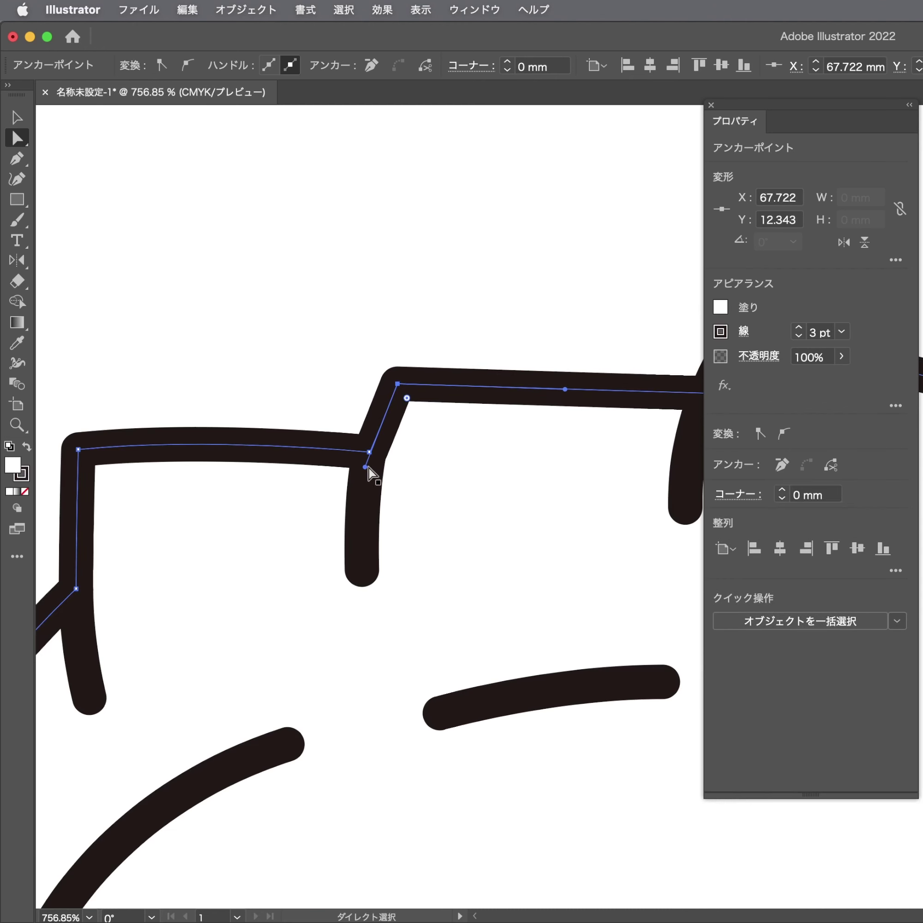
pyautogui.moveTo(365, 467); pyautogui.dragTo(382, 374)
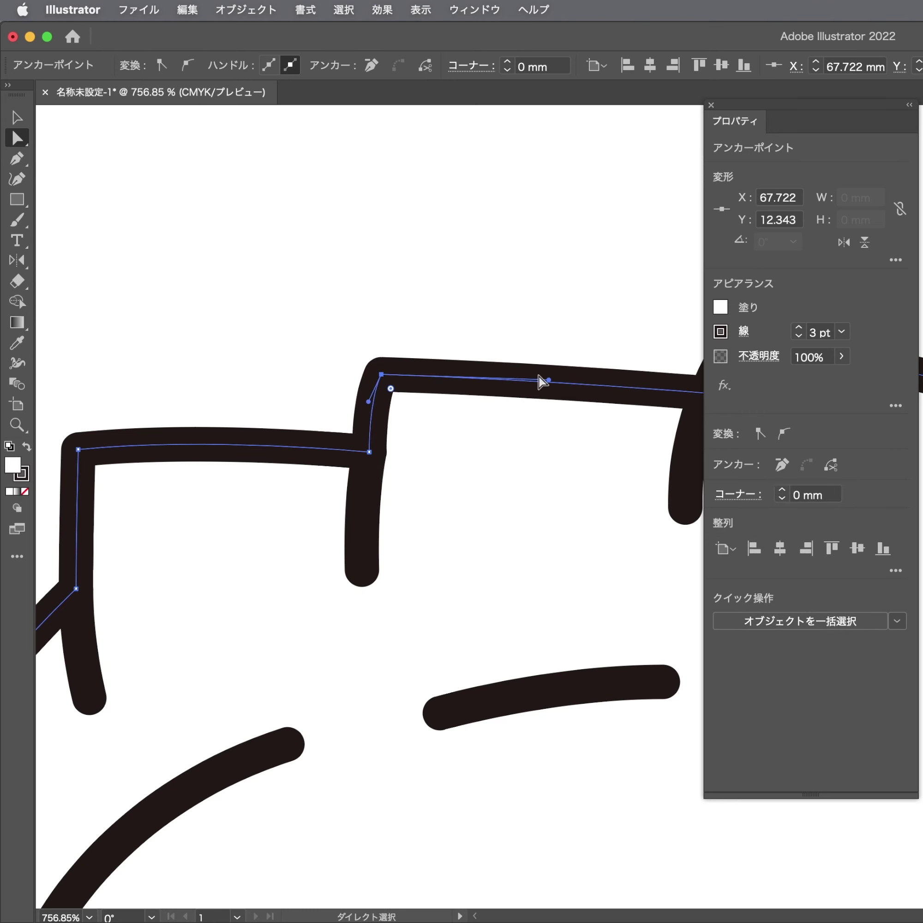
# Move the left pleat's top corner and bend the top edge curve upward
pyautogui.scroll(-2, 533, 339)
pyautogui.hscroll(-7, 510, 291)
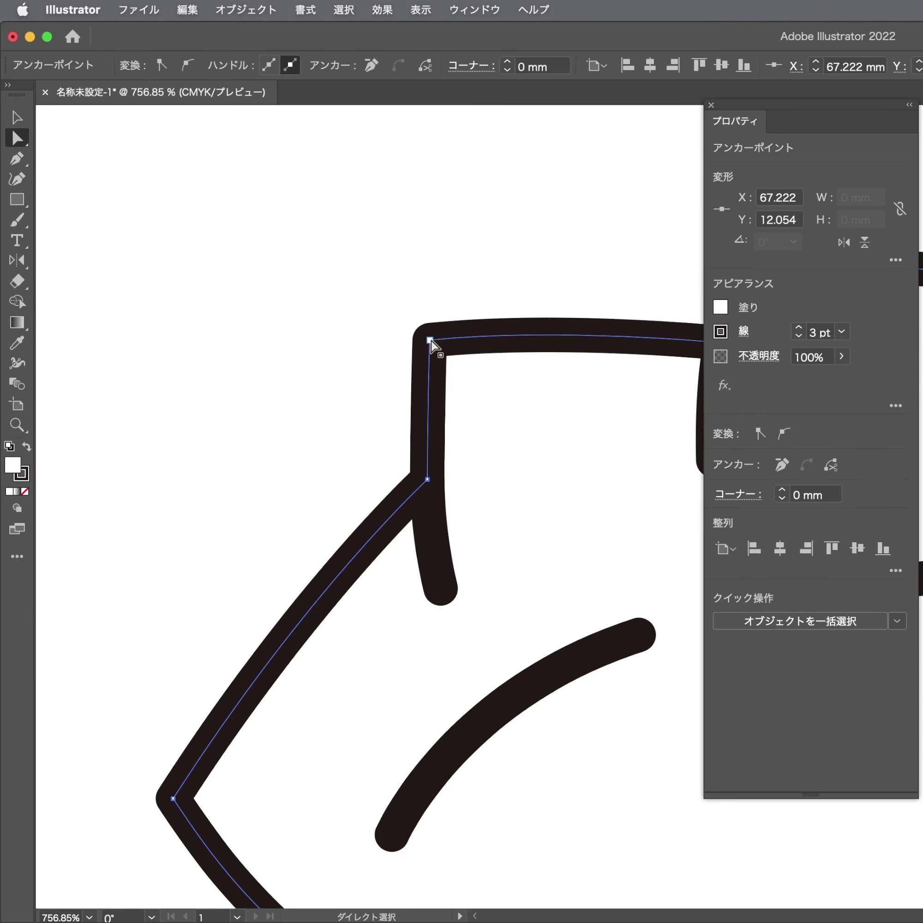
pyautogui.moveTo(430, 340); pyautogui.dragTo(419, 467)
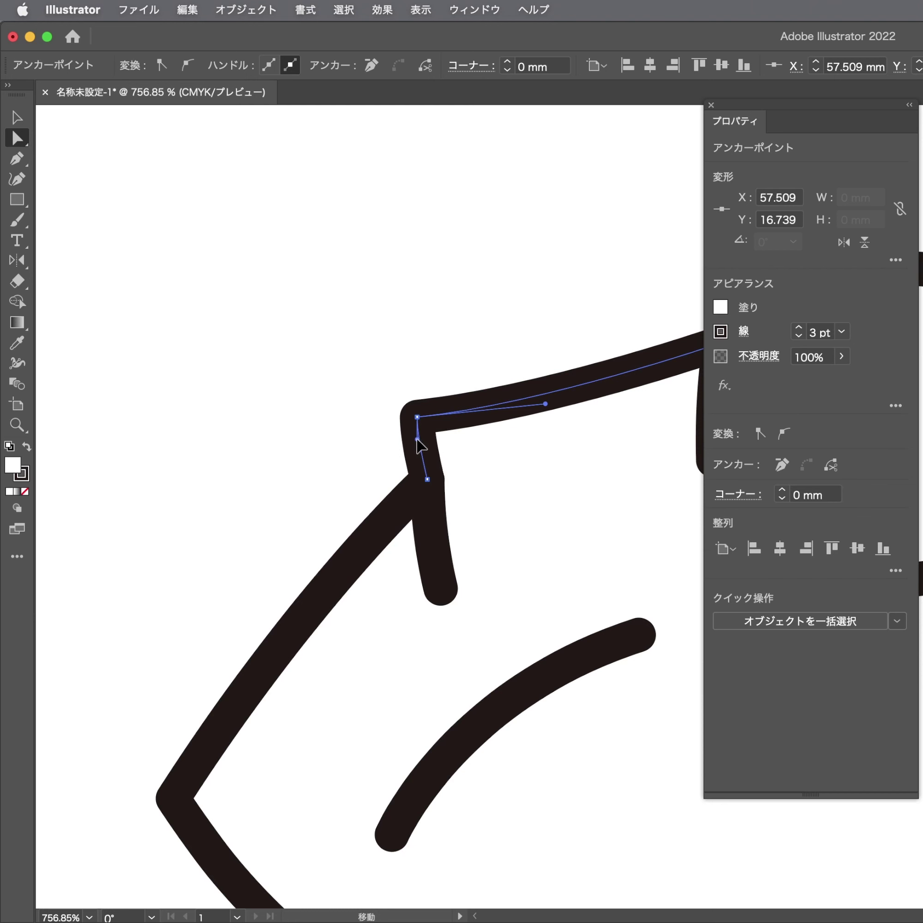
pyautogui.moveTo(545, 404); pyautogui.dragTo(539, 357)
pyautogui.scroll(-4, 349, 458)
pyautogui.hscroll(-1, 349, 458)
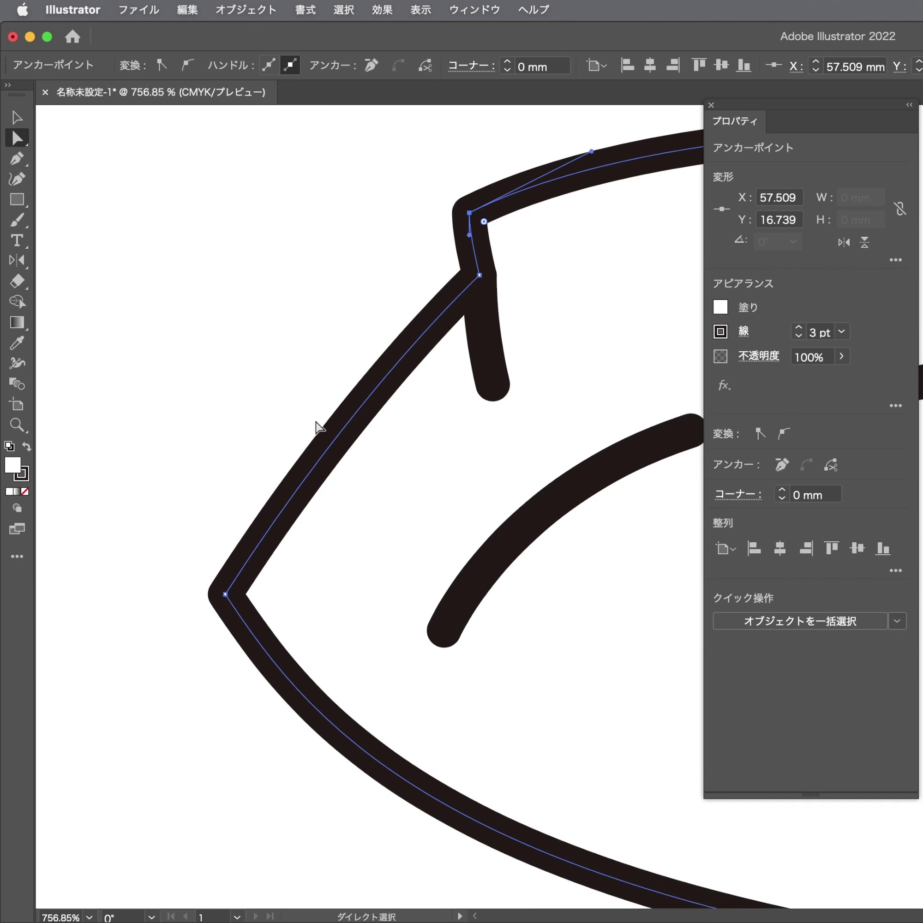
# Add an anchor near the left tip and soften the tip's corner into a rounded bend
pyautogui.press('p')
pyautogui.click(273, 663)
pyautogui.press('a')
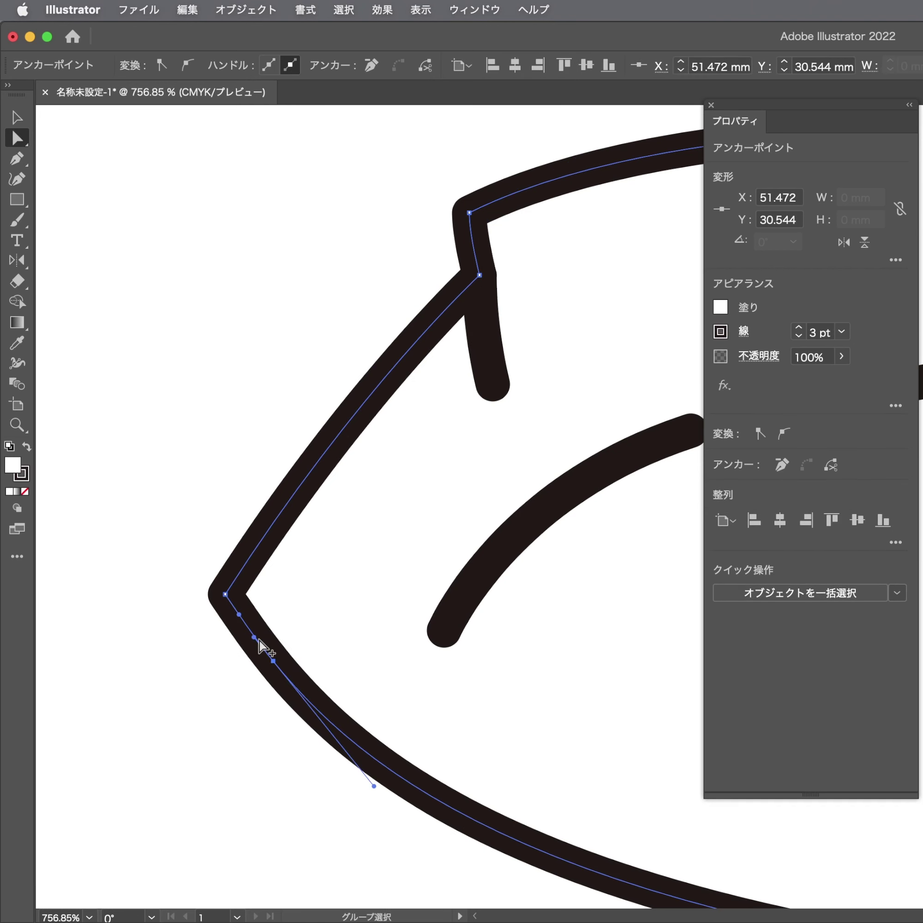
pyautogui.moveTo(261, 647)
pyautogui.mouseDown()
pyautogui.moveTo(247, 645)
pyautogui.moveTo(294, 645)
pyautogui.mouseUp()
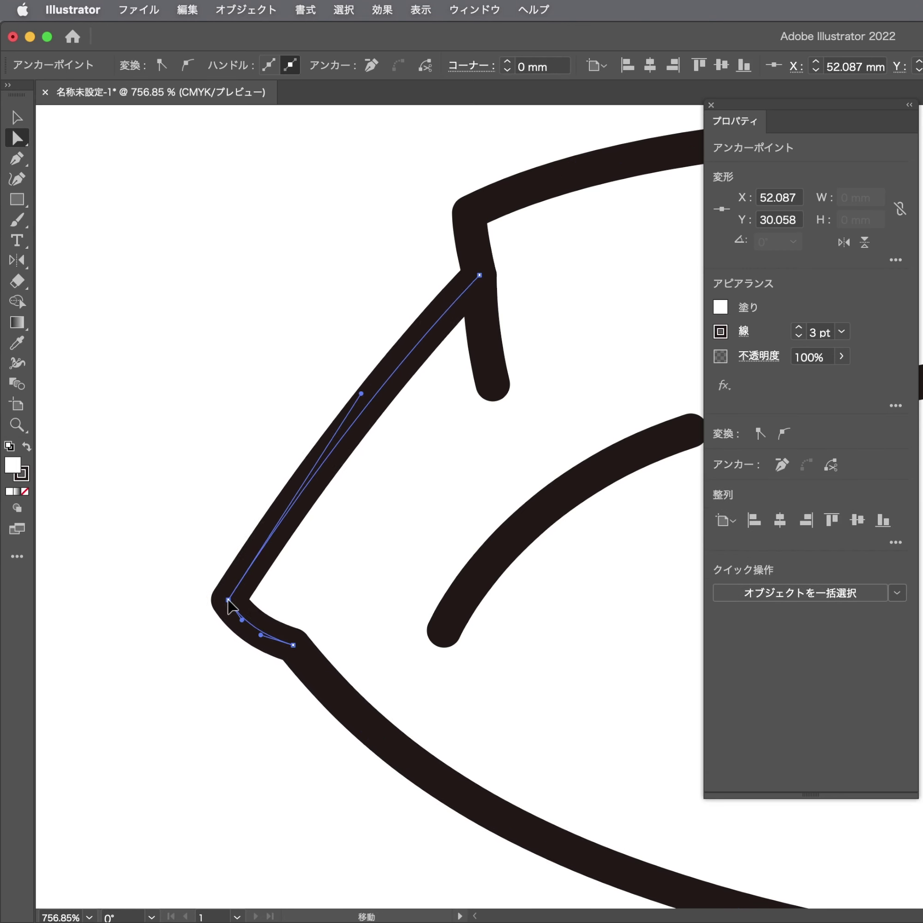
pyautogui.moveTo(225, 594); pyautogui.dragTo(233, 603)
pyautogui.click(250, 470)
# Shift the upper-left pleat corner down and left until it snaps
pyautogui.click(315, 484)
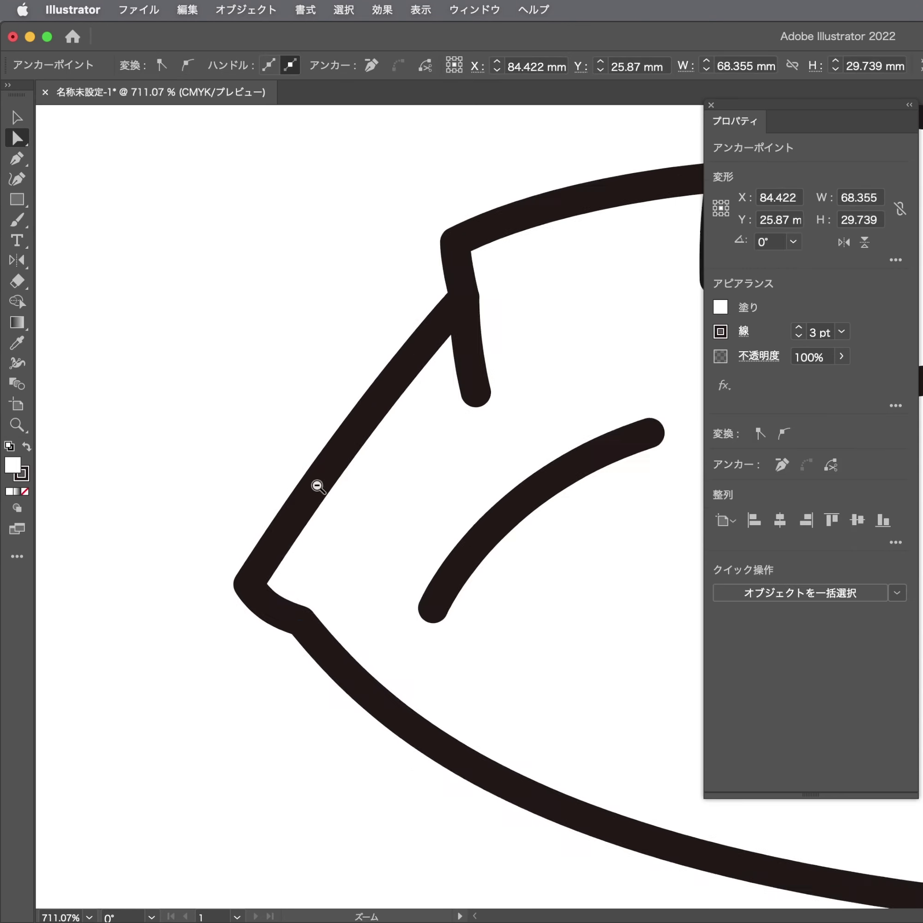
pyautogui.scroll(-5, 153, 424)
pyautogui.scroll(-3, 214, 413)
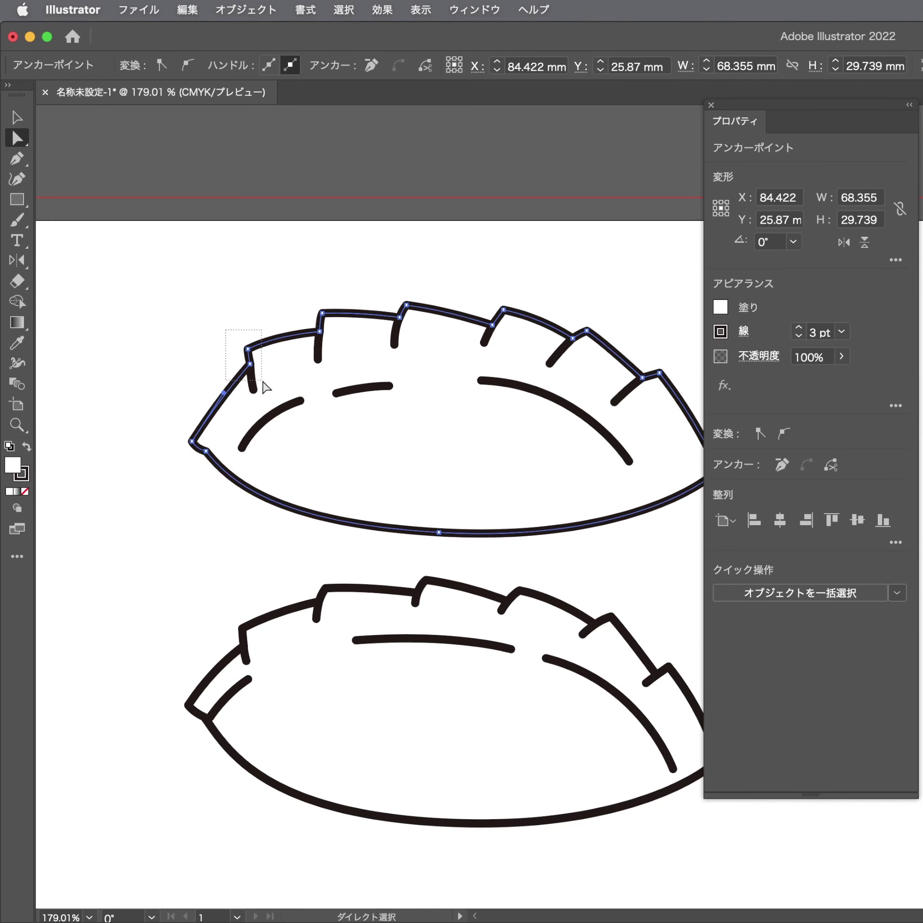
pyautogui.moveTo(266, 387); pyautogui.dragTo(245, 377)
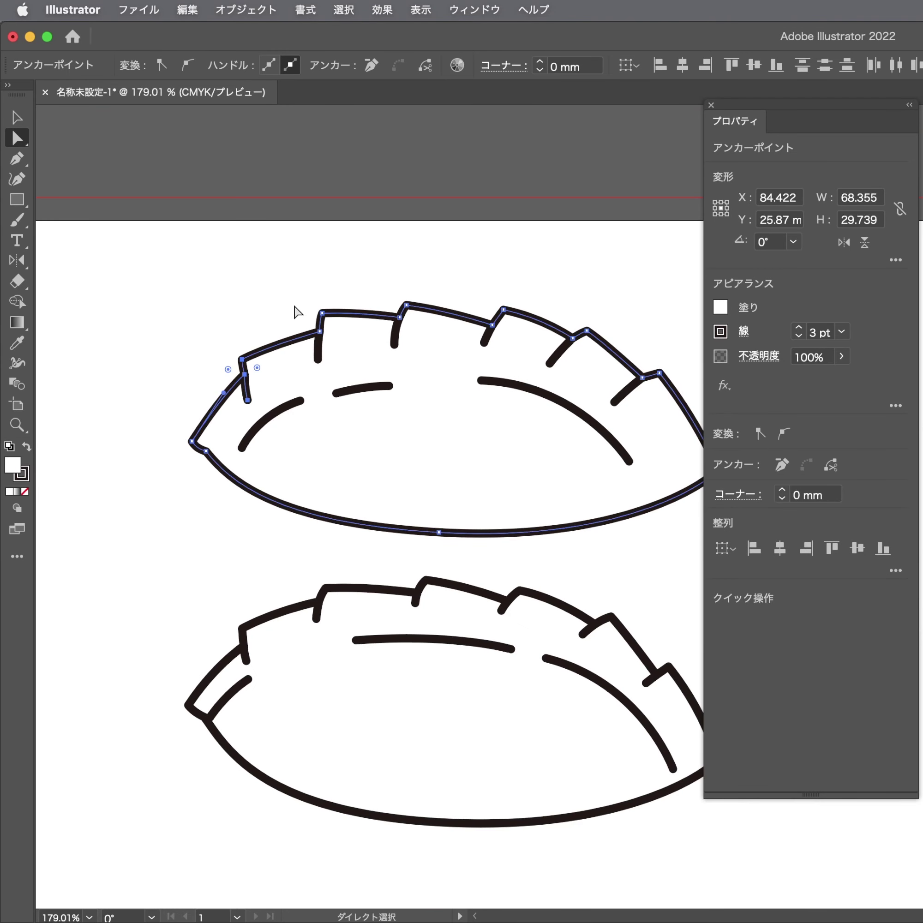
pyautogui.scroll(-1, 337, 367)
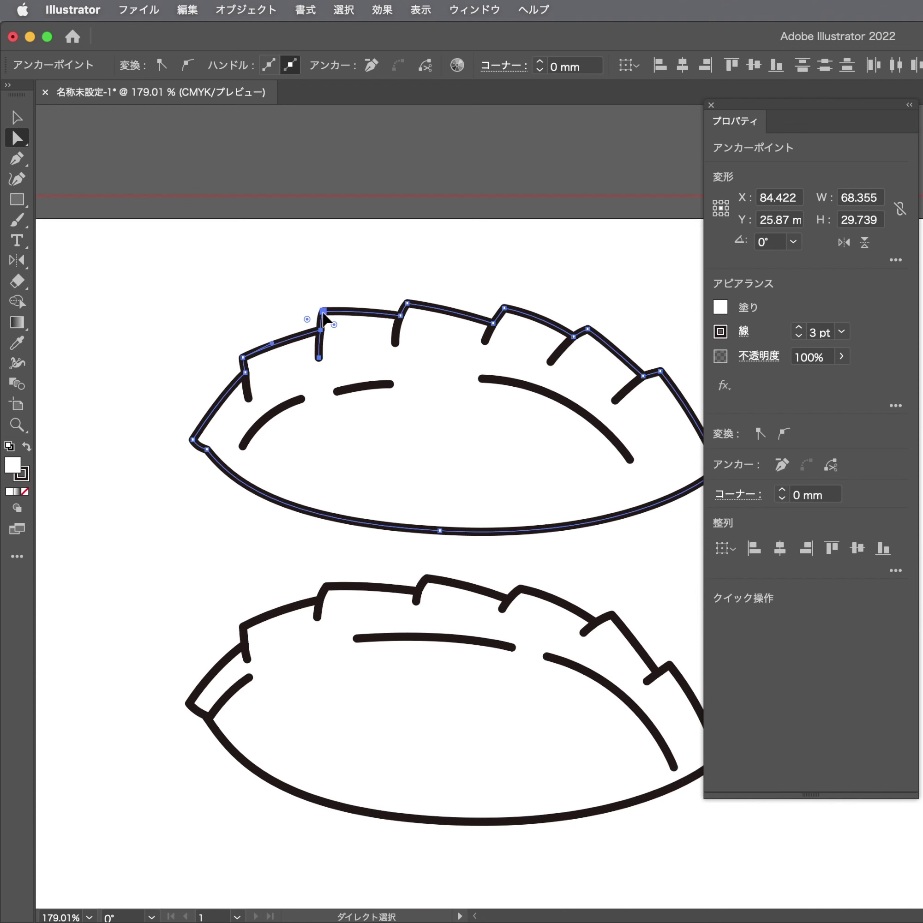
pyautogui.moveTo(323, 315); pyautogui.dragTo(316, 320)
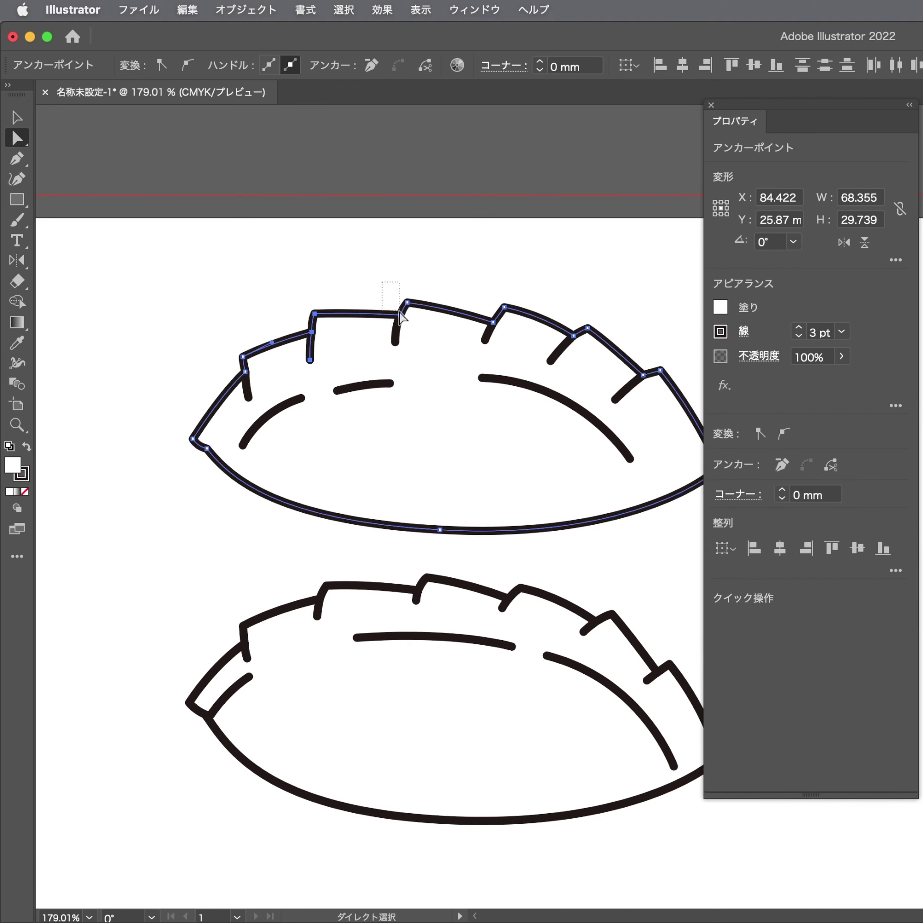
pyautogui.moveTo(408, 300)
pyautogui.mouseDown()
pyautogui.moveTo(401, 301)
pyautogui.moveTo(502, 344)
pyautogui.moveTo(490, 311)
pyautogui.mouseUp()
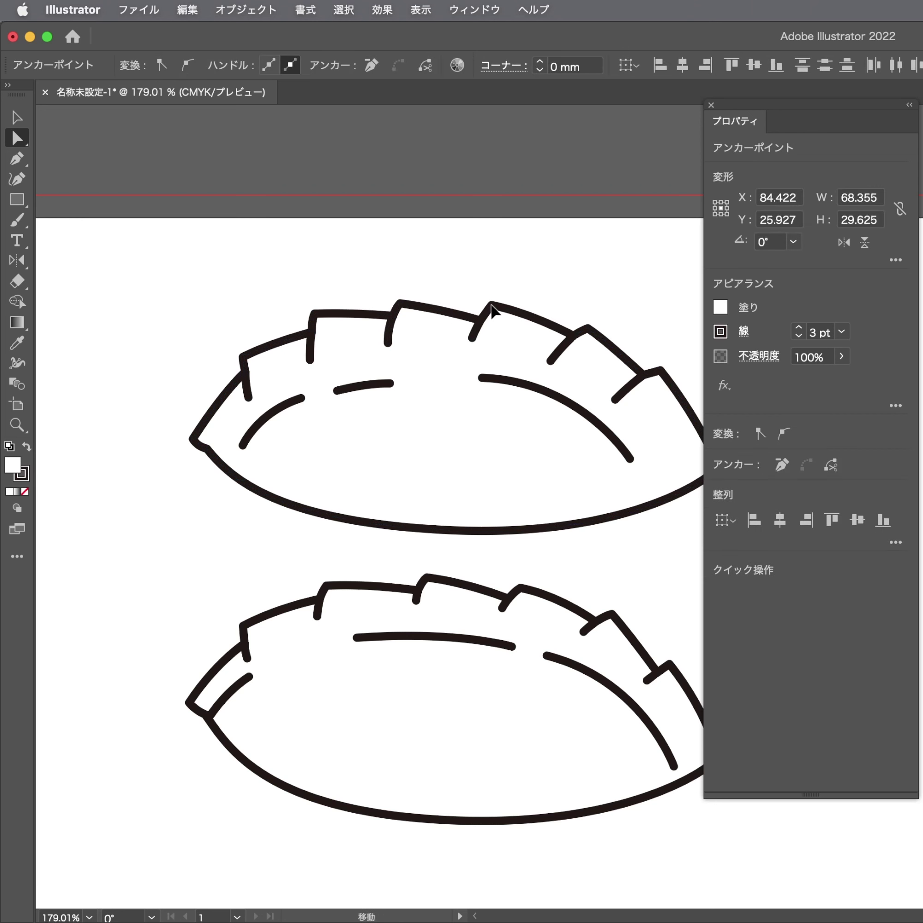
# Reshape a pleat's corner point on the top gyoza's outline
pyautogui.click(391, 282)
pyautogui.scroll(1, 422, 309)
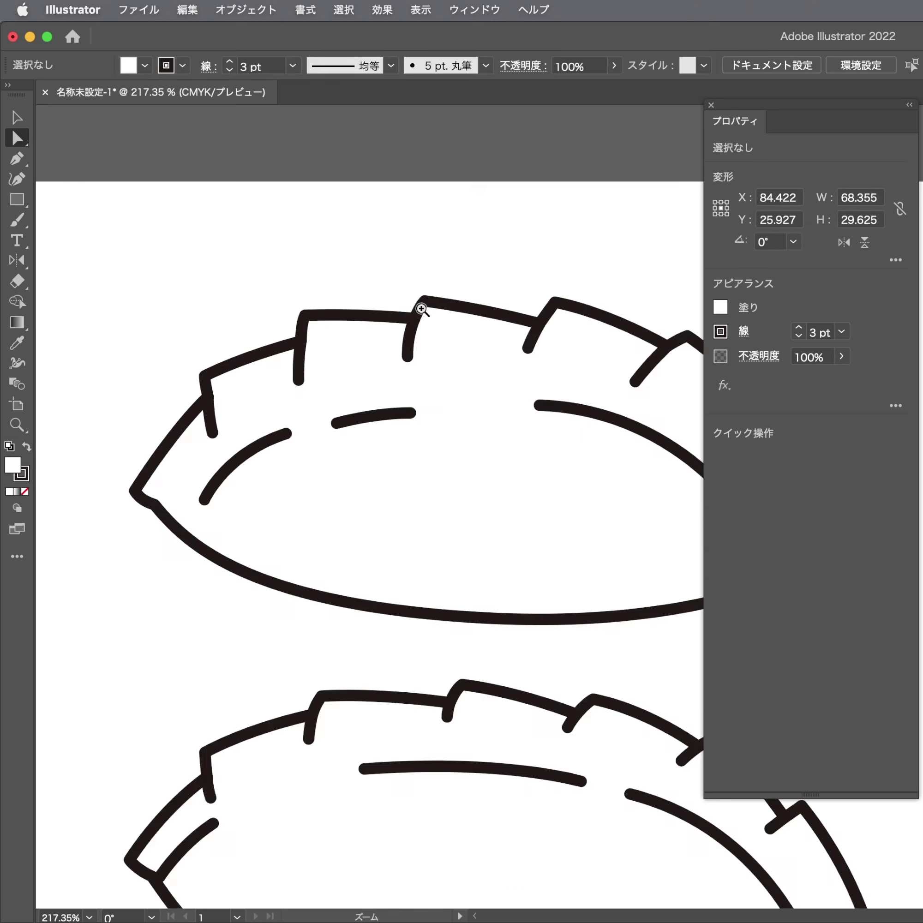
pyautogui.scroll(3, 216, 336)
pyautogui.scroll(2, 279, 362)
pyautogui.click(280, 366)
pyautogui.scroll(2, 249, 350)
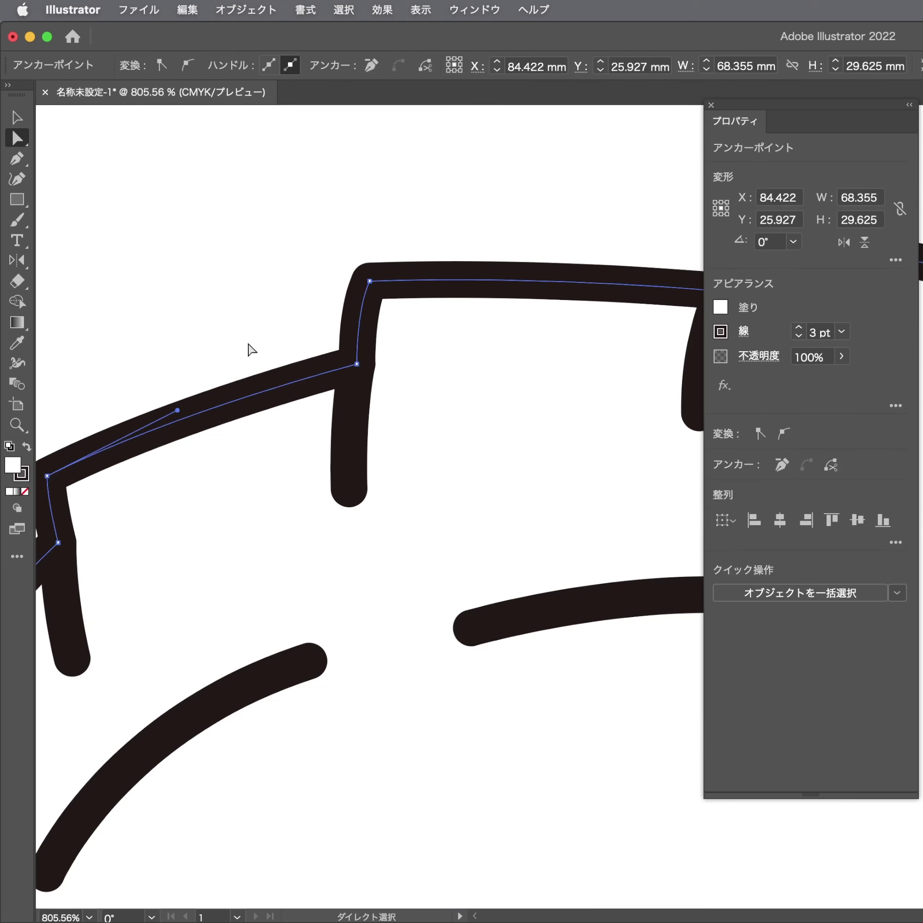
pyautogui.hscroll(-3, 335, 402)
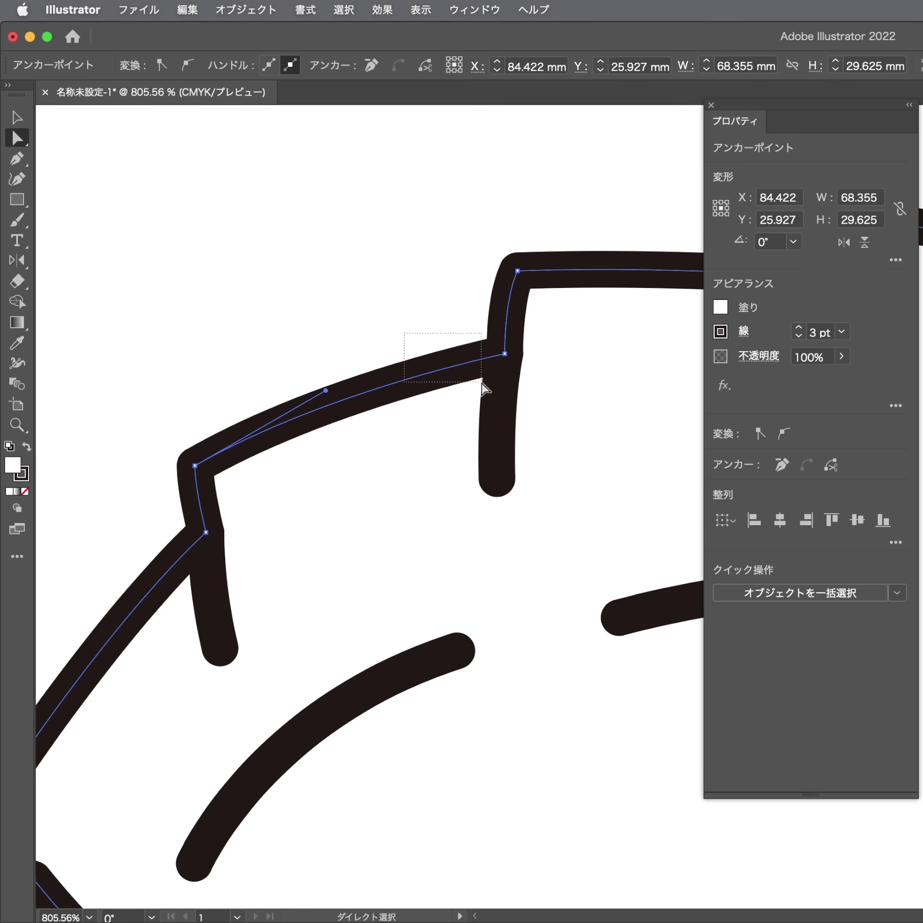
pyautogui.moveTo(406, 329)
pyautogui.mouseDown()
pyautogui.moveTo(511, 358)
pyautogui.moveTo(496, 361)
pyautogui.mouseUp()
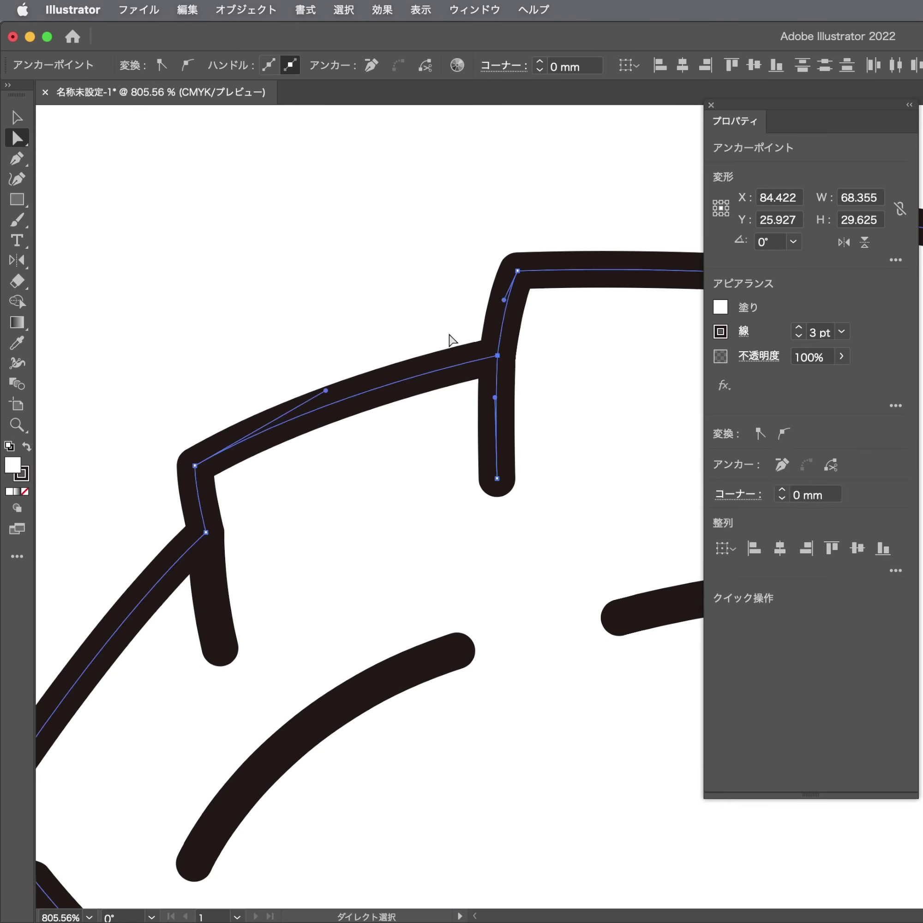
pyautogui.click(449, 339)
# Bend a pleat stroke and the leftmost pleat stroke into curves using their handles
pyautogui.click(495, 480)
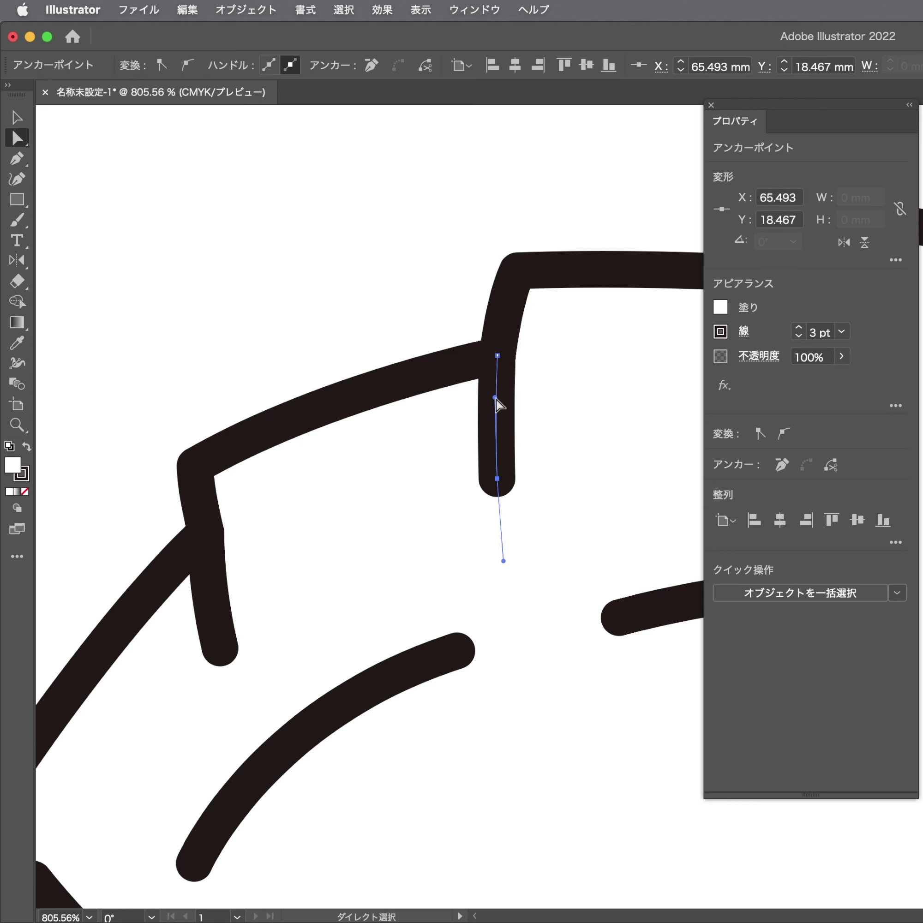
pyautogui.moveTo(496, 415); pyautogui.dragTo(491, 413)
pyautogui.scroll(-5, 345, 401)
pyautogui.hscroll(-4, 345, 401)
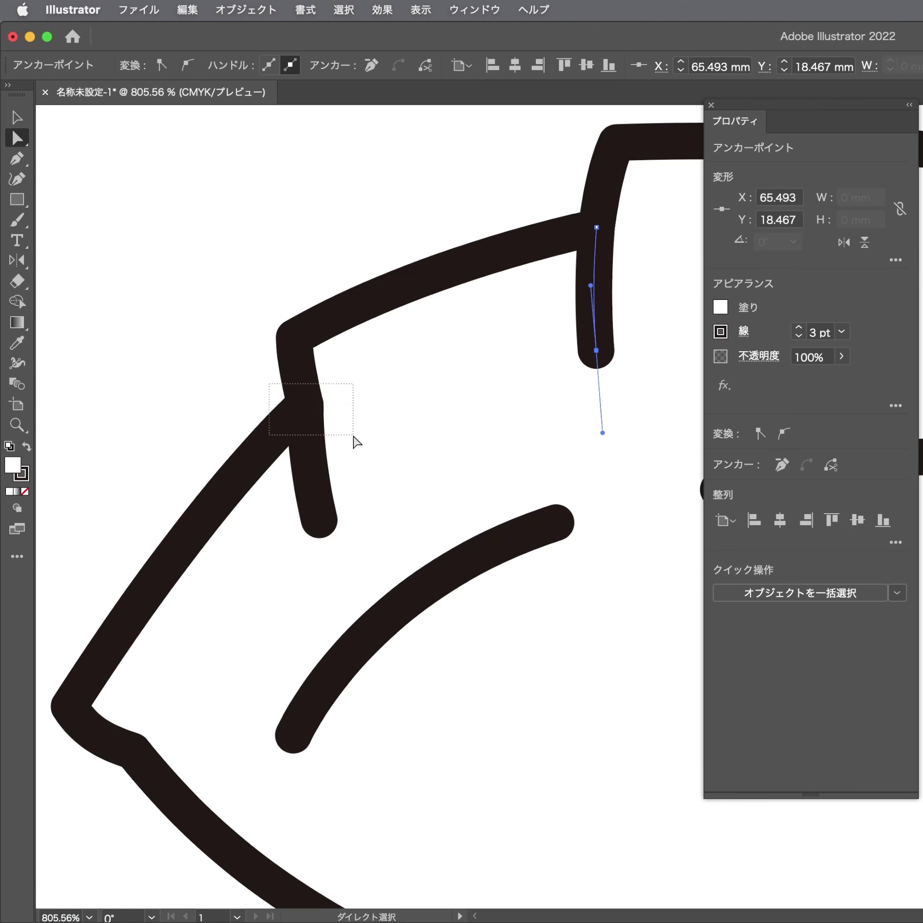
pyautogui.moveTo(353, 435); pyautogui.dragTo(354, 436)
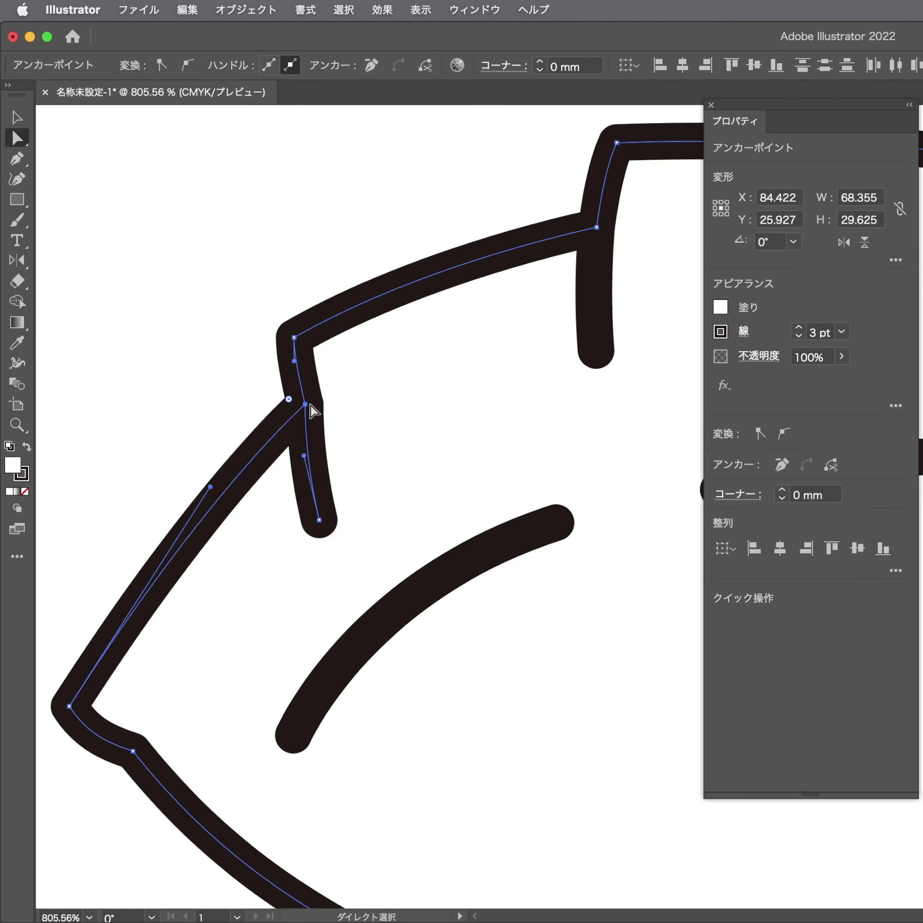
pyautogui.click(319, 521)
pyautogui.moveTo(306, 470); pyautogui.dragTo(298, 475)
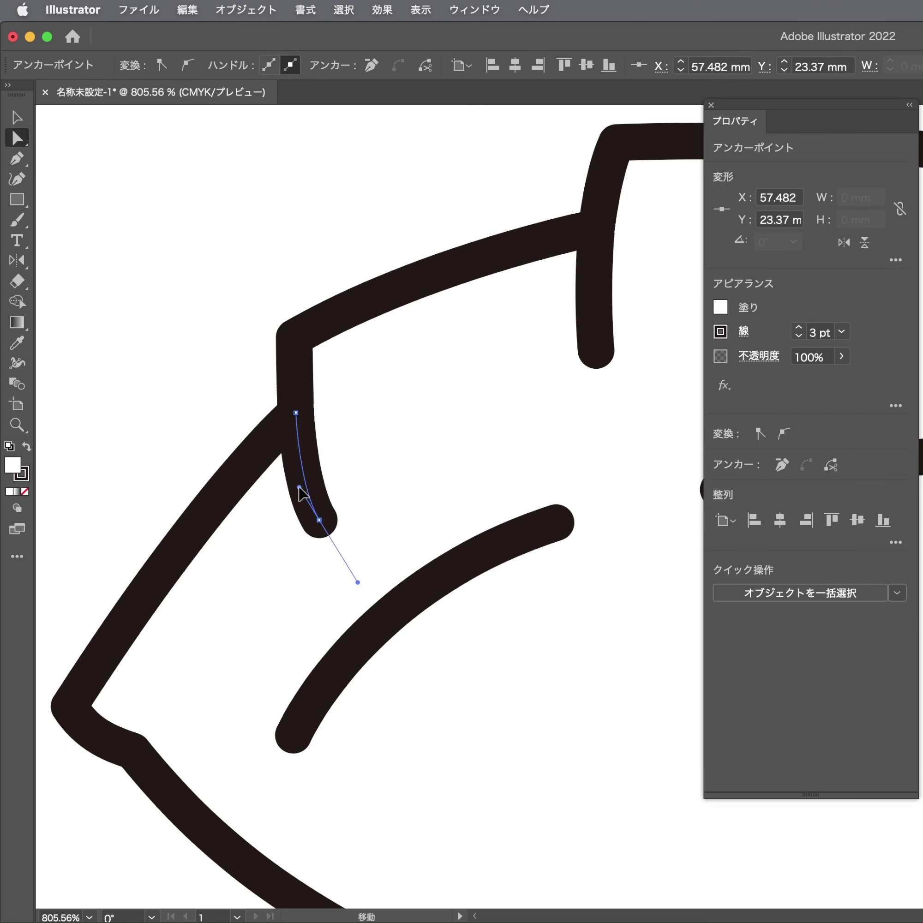
pyautogui.click(277, 371)
pyautogui.scroll(1, 297, 388)
pyautogui.hscroll(1, 297, 388)
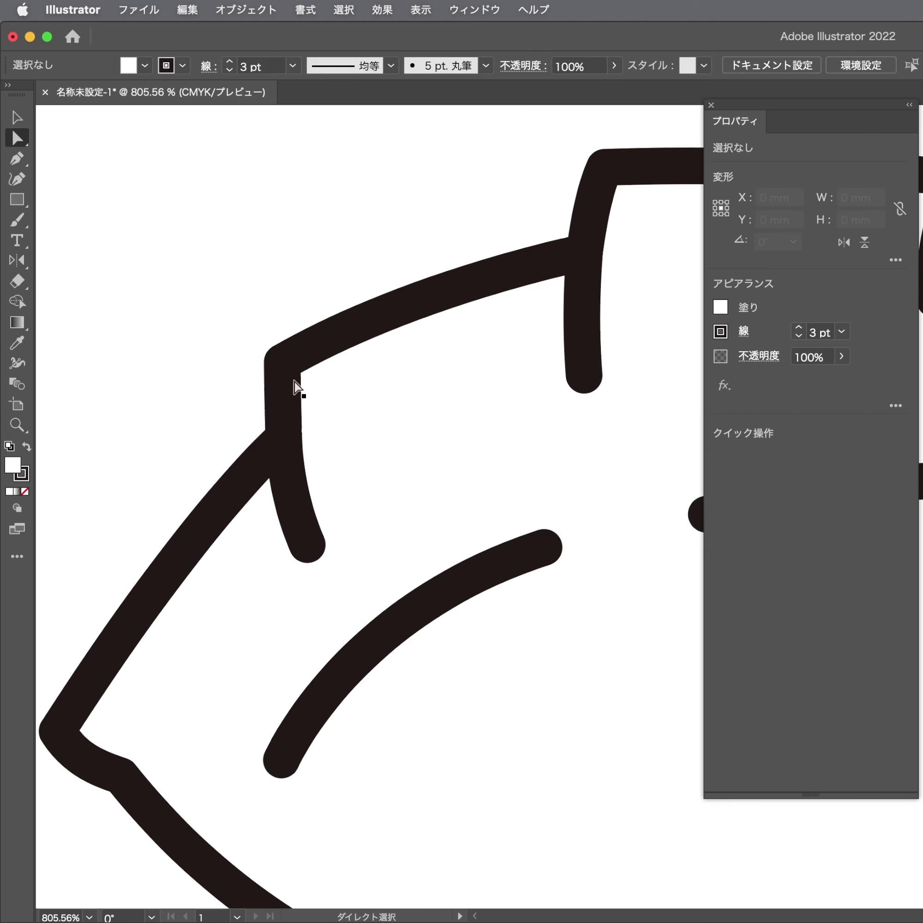
pyautogui.click(282, 391)
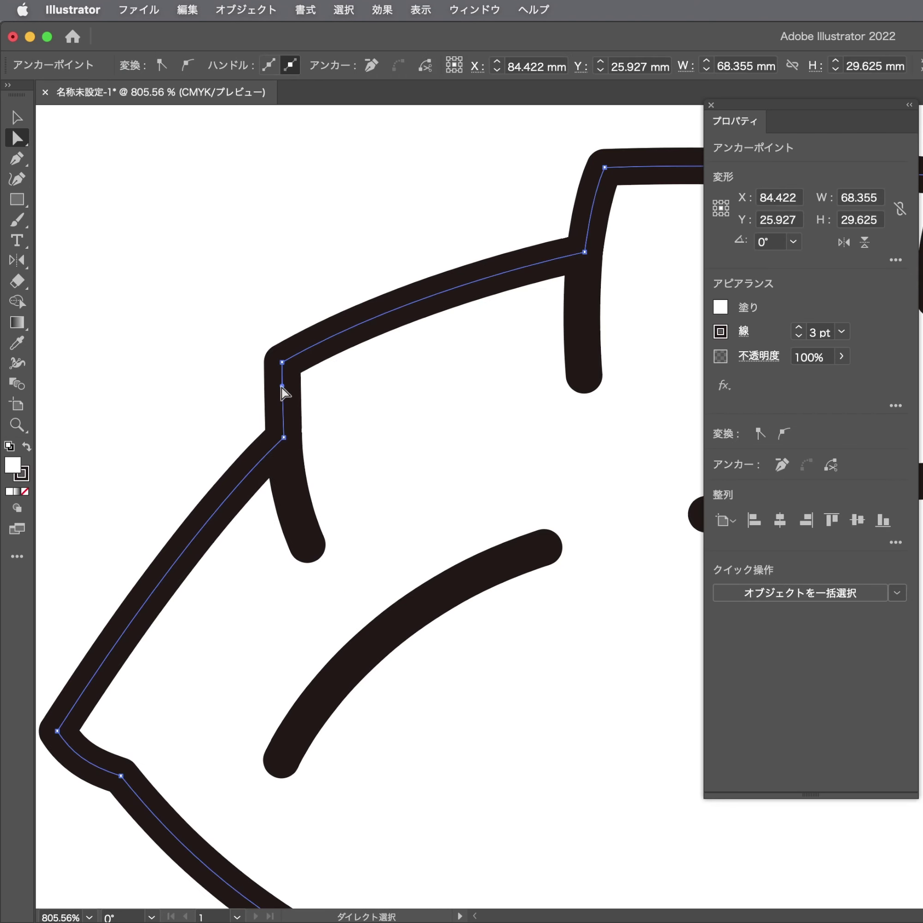
pyautogui.click(237, 402)
# Curve the short diagonal pleat stroke, moving its lower end up and right
pyautogui.scroll(2, 233, 417)
pyautogui.hscroll(5, 233, 416)
pyautogui.hscroll(8, 233, 416)
pyautogui.hscroll(3, 350, 319)
pyautogui.hscroll(5, 406, 321)
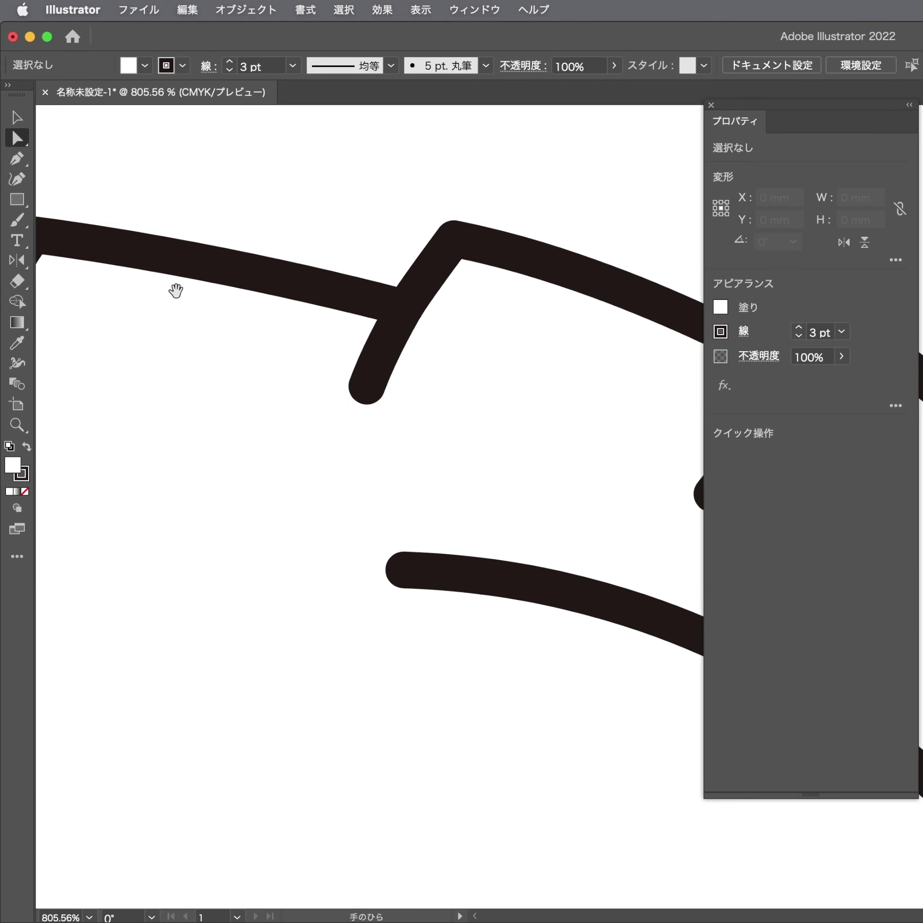
pyautogui.hscroll(2, 177, 288)
pyautogui.hscroll(8, 486, 359)
pyautogui.scroll(-2, 486, 360)
pyautogui.click(460, 350)
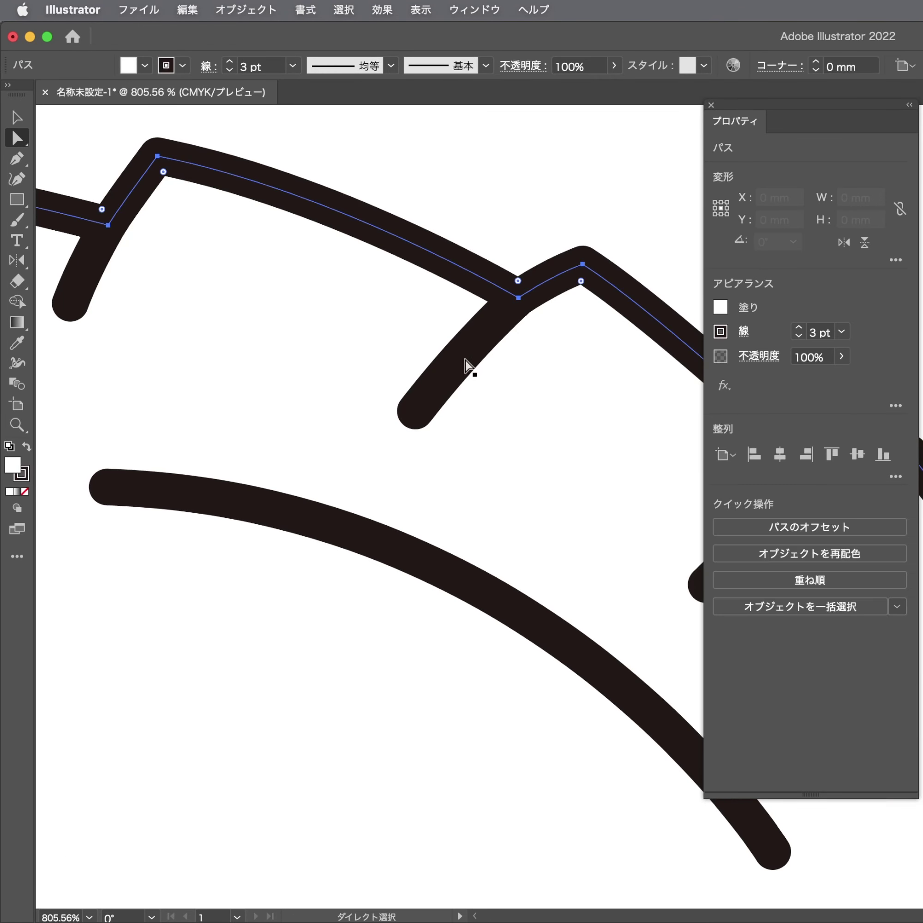
pyautogui.click(480, 351)
pyautogui.moveTo(472, 339)
pyautogui.mouseDown()
pyautogui.moveTo(470, 328)
pyautogui.moveTo(450, 357)
pyautogui.mouseUp()
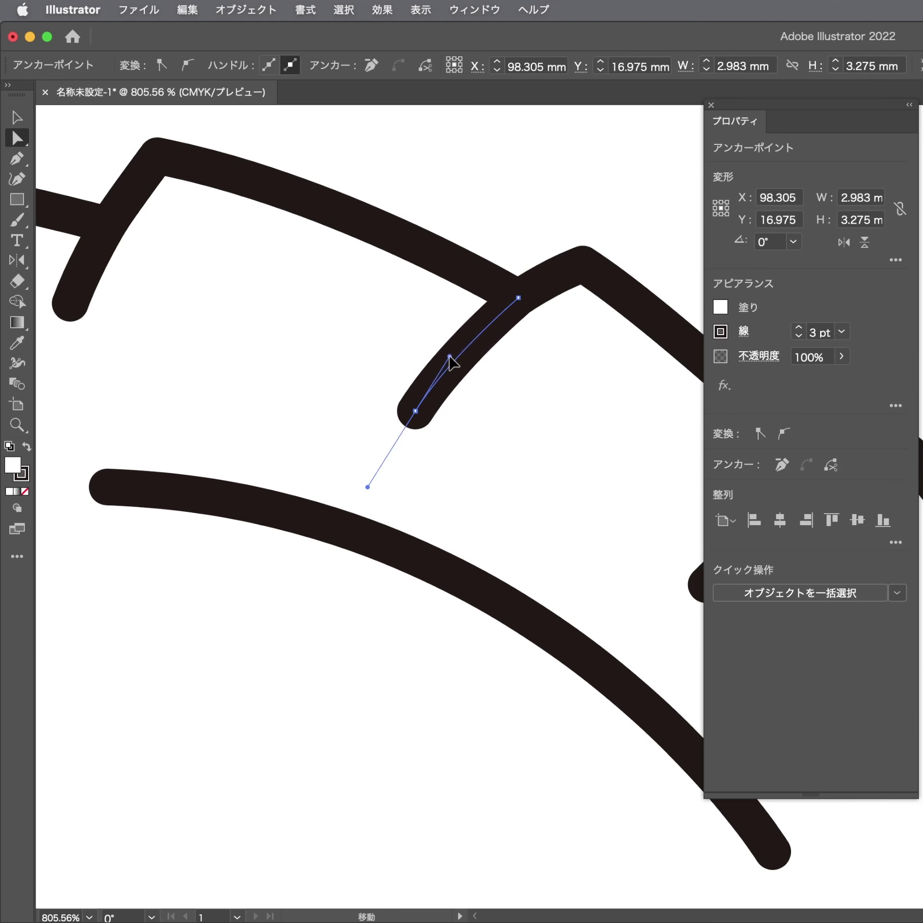
pyautogui.moveTo(416, 413); pyautogui.dragTo(385, 461)
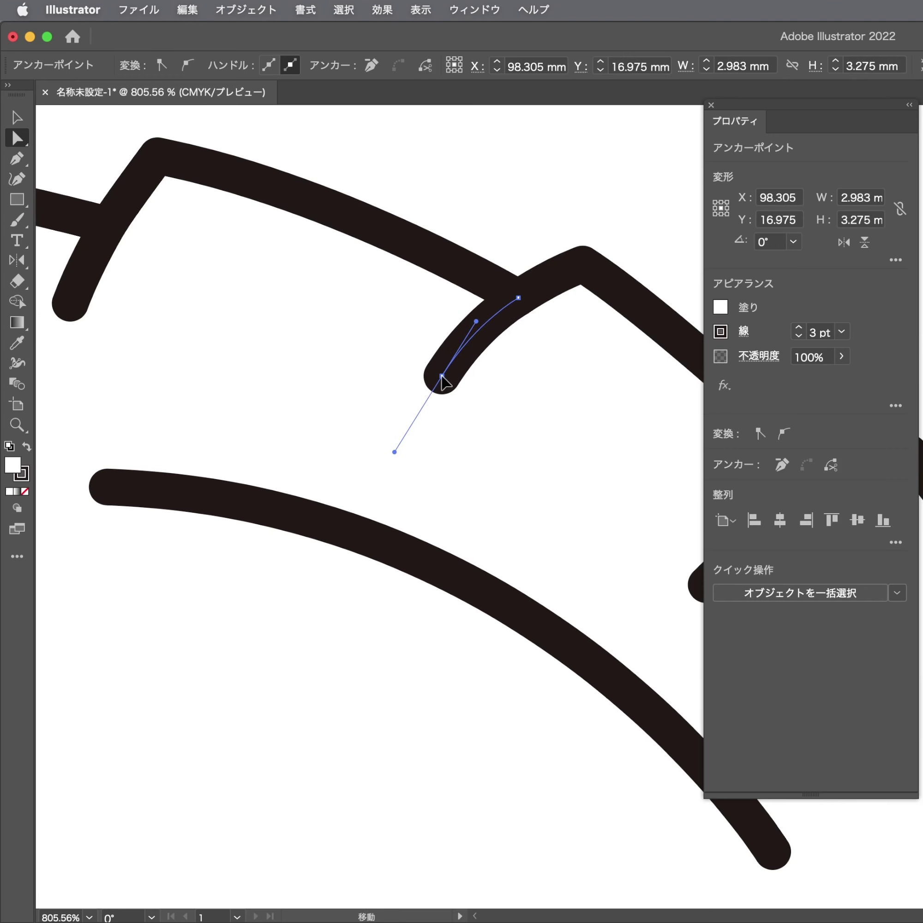
pyautogui.scroll(-5, 256, 234)
pyautogui.moveTo(401, 383); pyautogui.dragTo(430, 335)
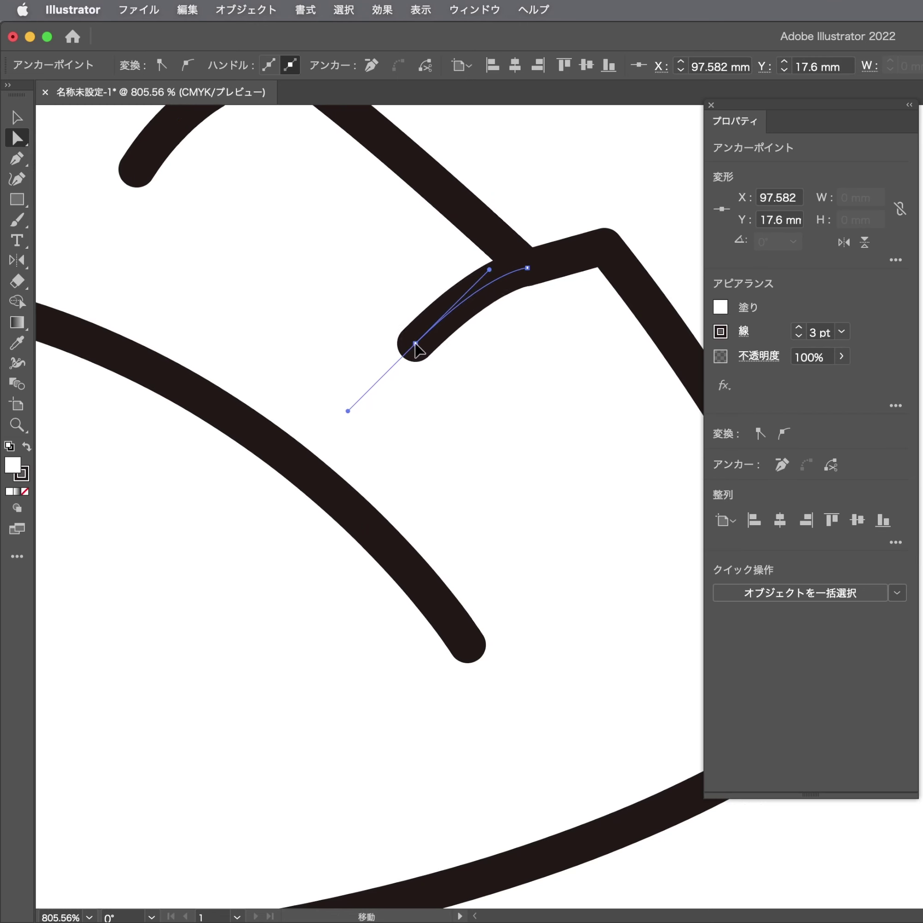
pyautogui.moveTo(504, 268); pyautogui.dragTo(471, 291)
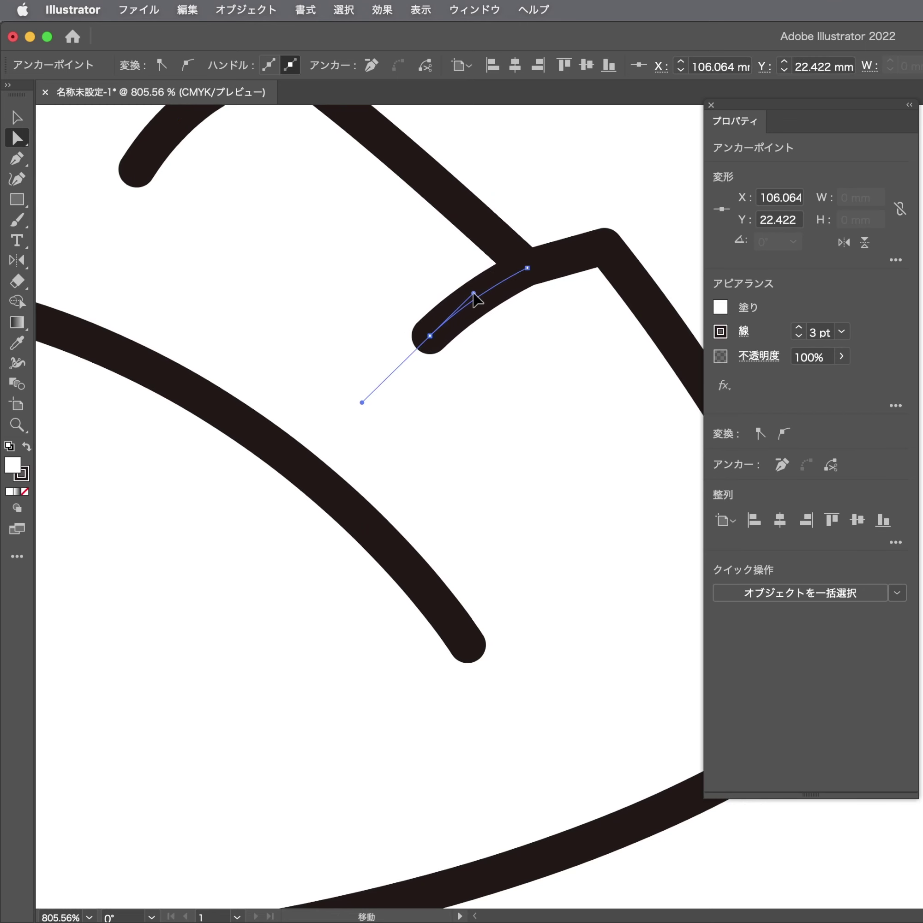
# Convert the pleat's outline corner to a smooth point, then revert it to sharp
pyautogui.click(580, 224)
pyautogui.click(590, 251)
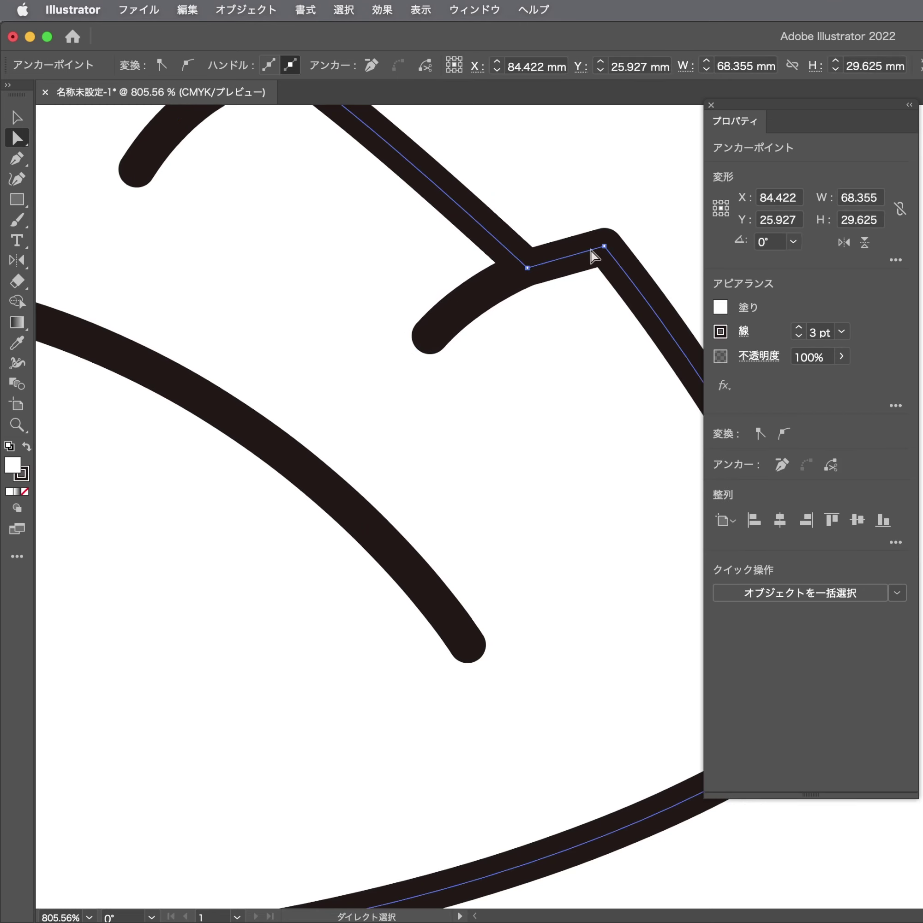
pyautogui.click(604, 248)
pyautogui.hscroll(5, 485, 291)
pyautogui.scroll(2, 388, 316)
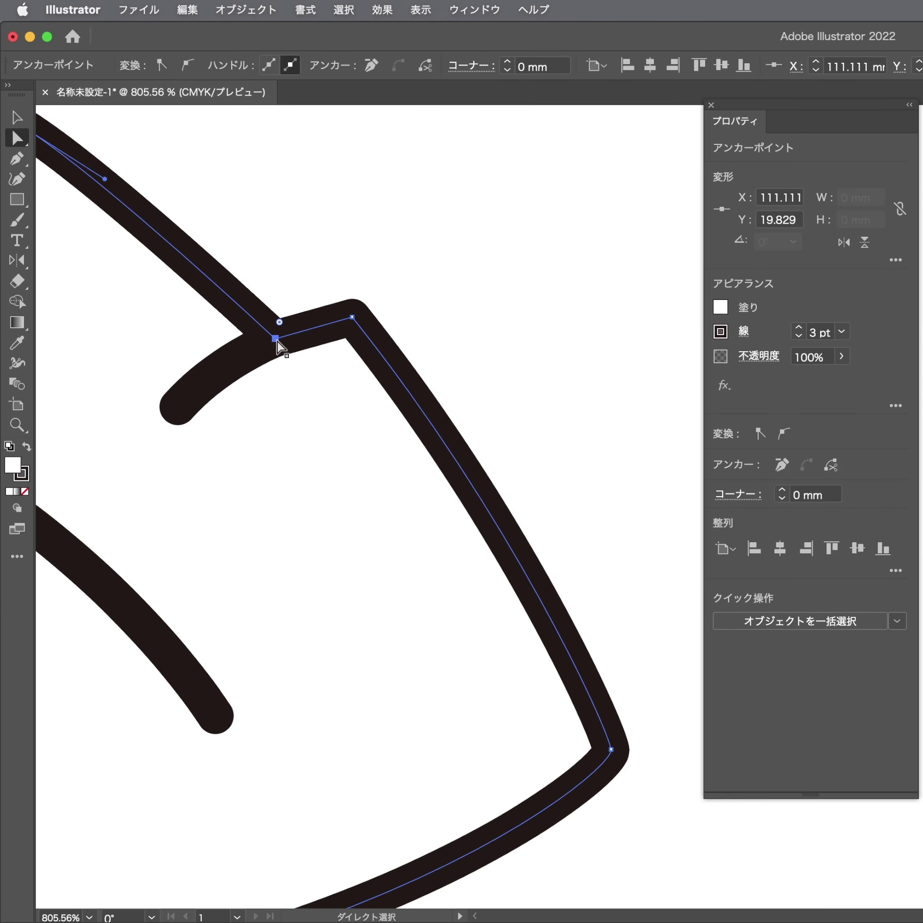
pyautogui.hotkey('shift', 'c')
pyautogui.moveTo(276, 338)
pyautogui.mouseDown()
pyautogui.moveTo(240, 359)
pyautogui.moveTo(274, 340)
pyautogui.mouseUp()
pyautogui.press('a')
pyautogui.click(288, 333)
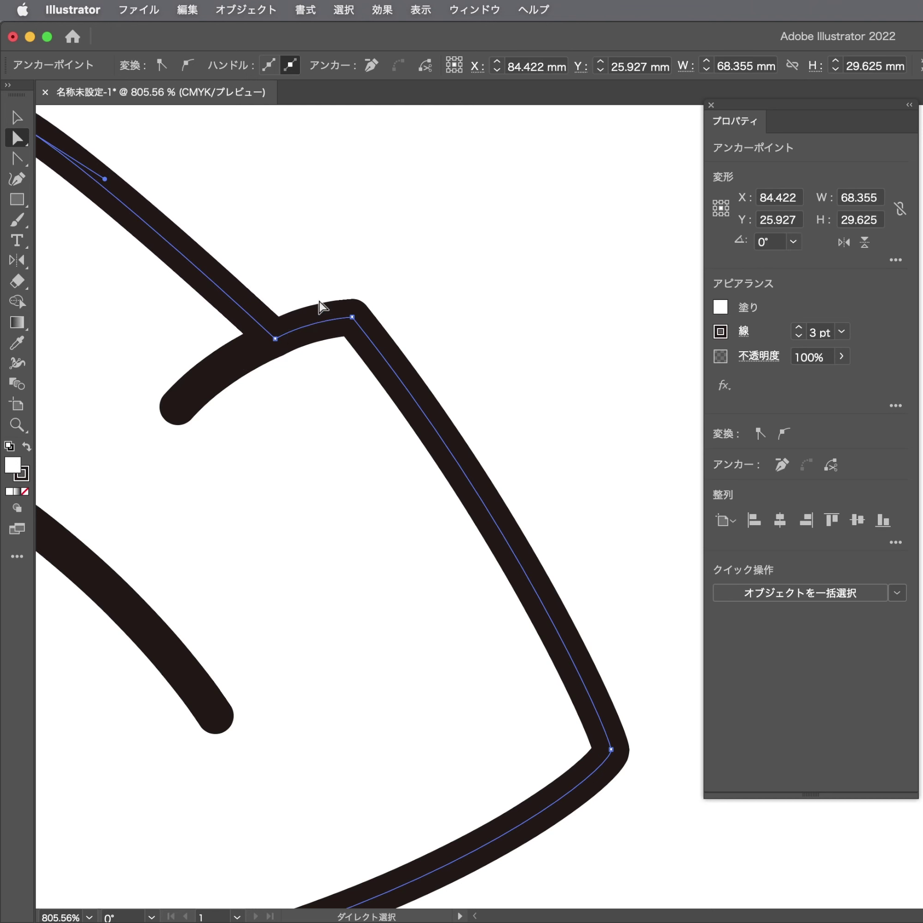
pyautogui.click(320, 307)
pyautogui.hotkey('ctrl', 'shift', 'a')
pyautogui.scroll(-3, 320, 307)
# Reshape one of the top gyoza's inner curves with free transform
pyautogui.scroll(-5, 324, 395)
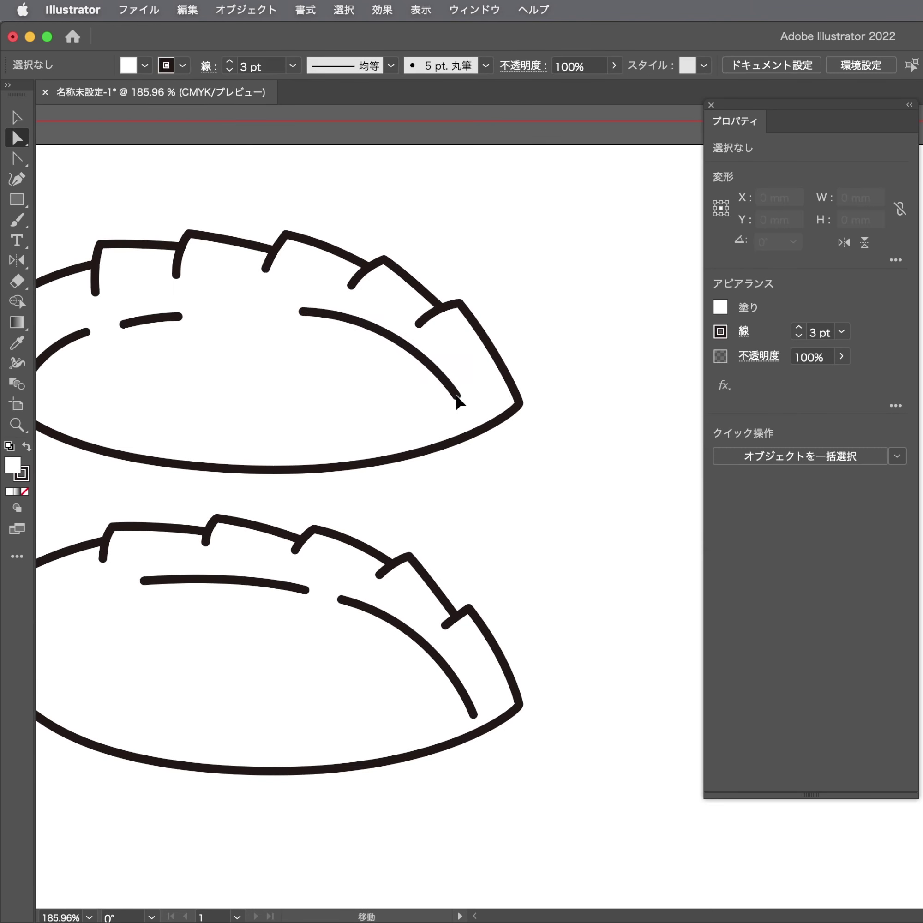
pyautogui.click(457, 400)
pyautogui.press('e')
pyautogui.moveTo(501, 458); pyautogui.dragTo(441, 449)
pyautogui.hotkey('ctrl', 'shift', 'a')
# Move the top gyoza's left inner curve up and to the right
pyautogui.hscroll(-5, 392, 377)
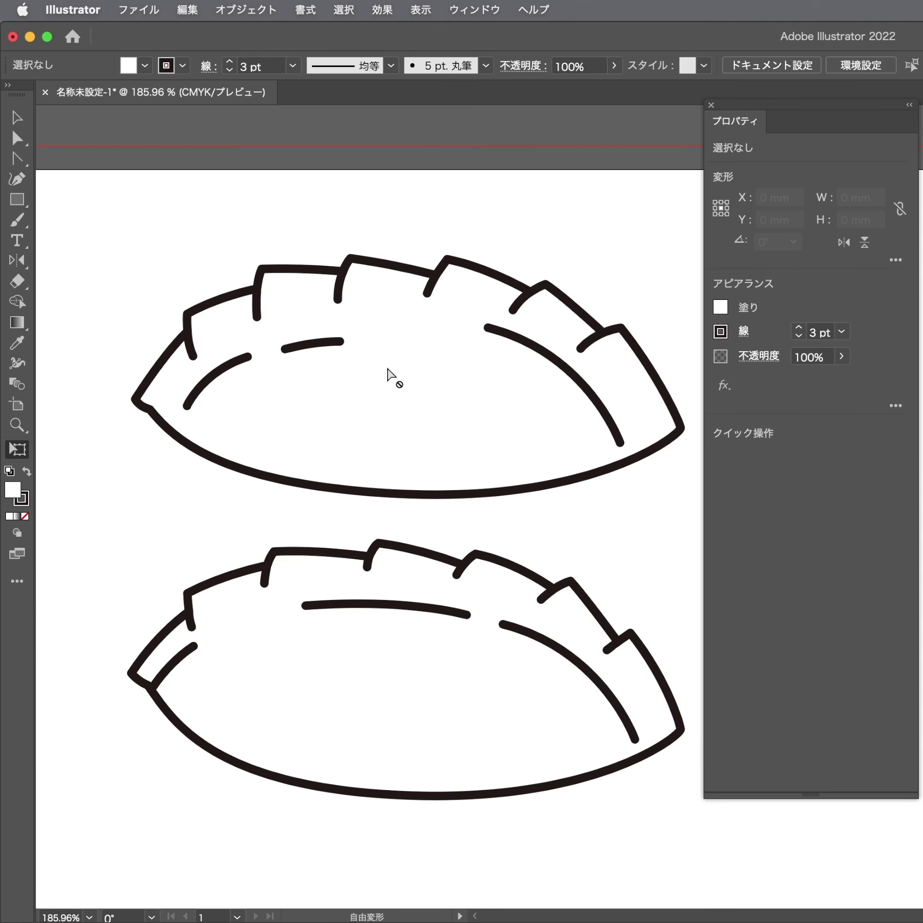
pyautogui.press('a')
pyautogui.click(361, 355)
pyautogui.hotkey('ctrl', 'shift', 'a')
pyautogui.click(249, 359)
pyautogui.moveTo(248, 359)
pyautogui.mouseDown()
pyautogui.moveTo(273, 338)
pyautogui.moveTo(344, 325)
pyautogui.mouseUp()
pyautogui.keyDown('shift'); pyautogui.click(271, 348); pyautogui.keyUp('shift')
pyautogui.press('w')
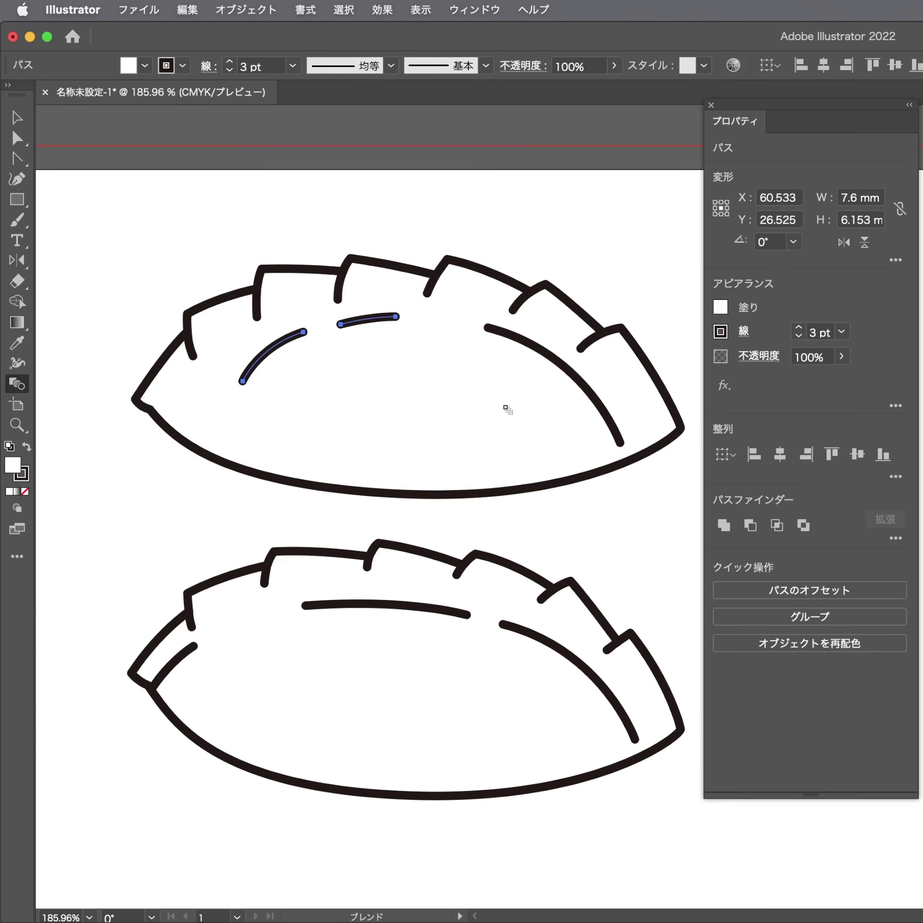
pyautogui.press('a')
pyautogui.hotkey('ctrl', 'shift', 'a')
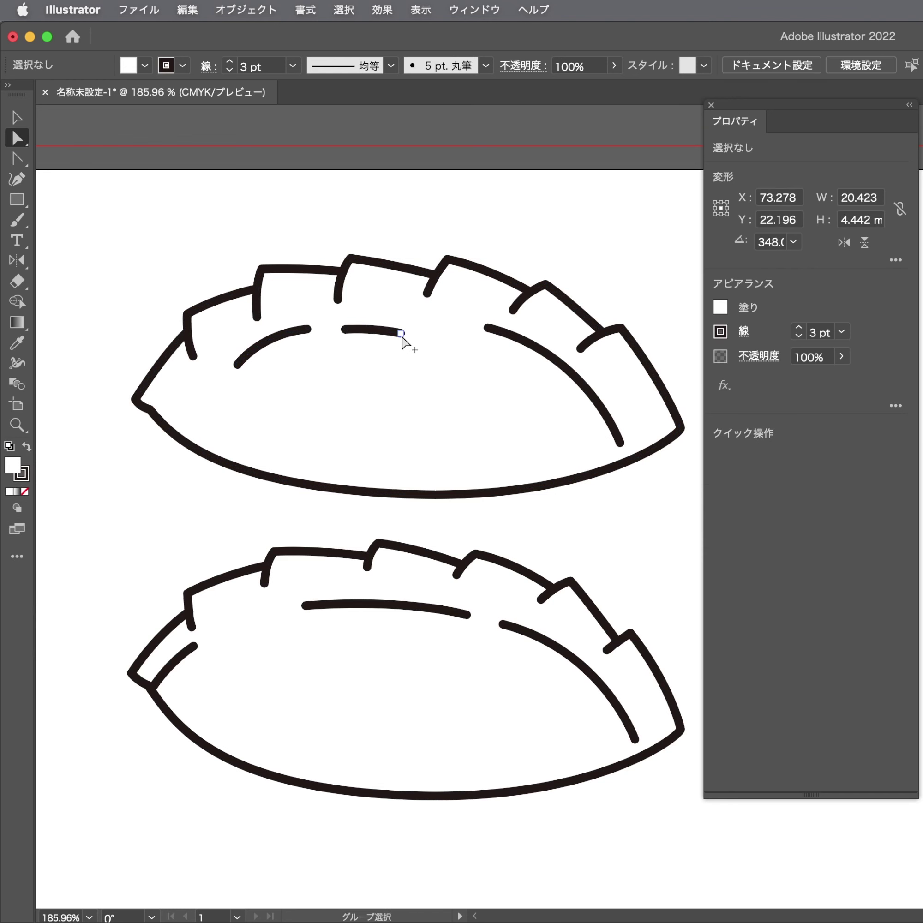
# Adjust the top gyoza's middle inner curve
pyautogui.click(357, 330)
pyautogui.scroll(4, 335, 332)
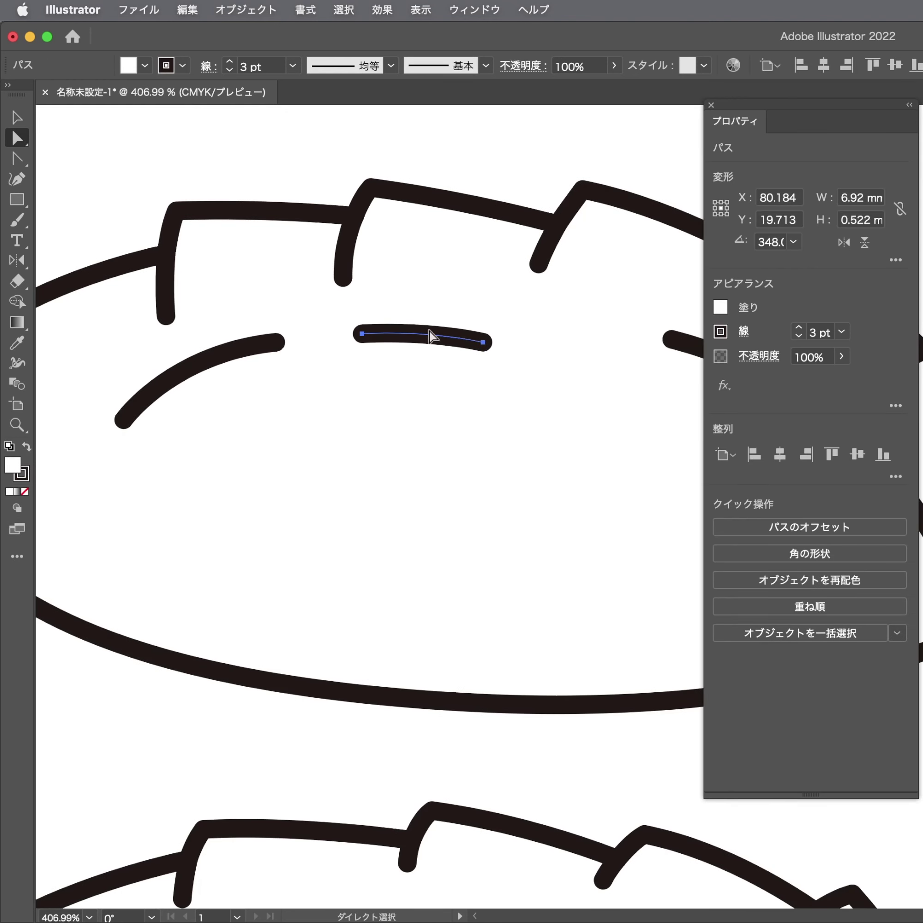
pyautogui.moveTo(281, 347); pyautogui.dragTo(309, 324)
pyautogui.hotkey('ctrl', 'shift', 'a')
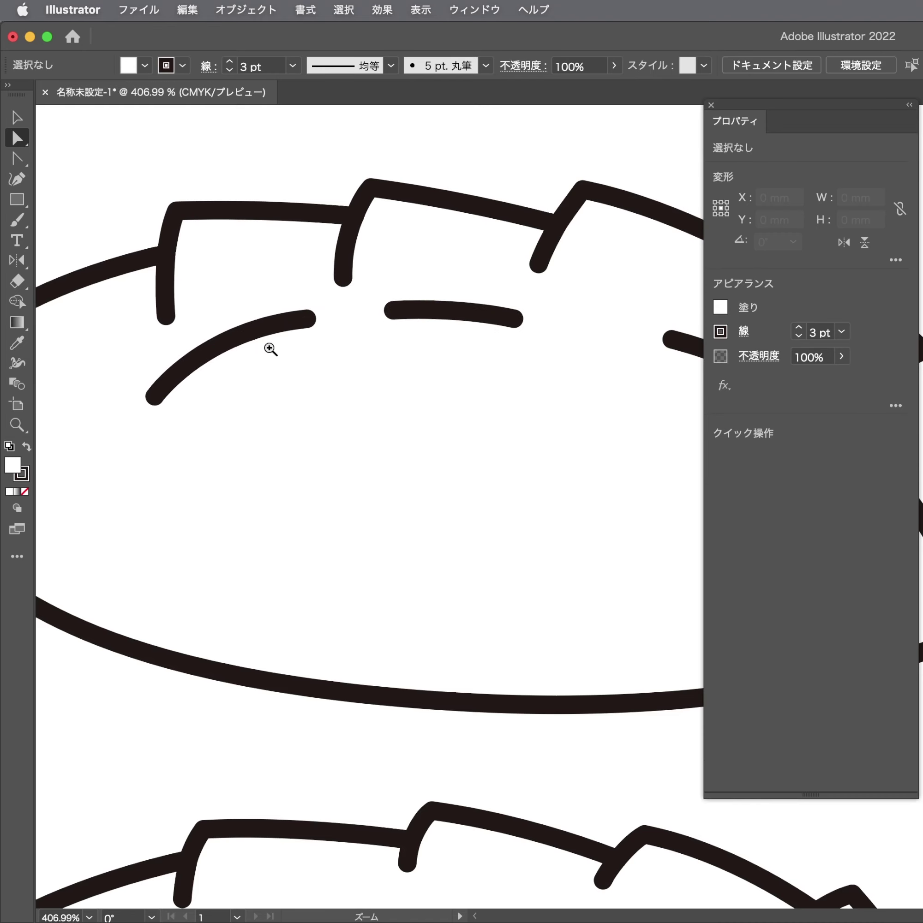
pyautogui.scroll(-4, 268, 350)
# Pull the upper-left inner curve's left end out and bend it into a smoother arc
pyautogui.moveTo(185, 384); pyautogui.dragTo(144, 378)
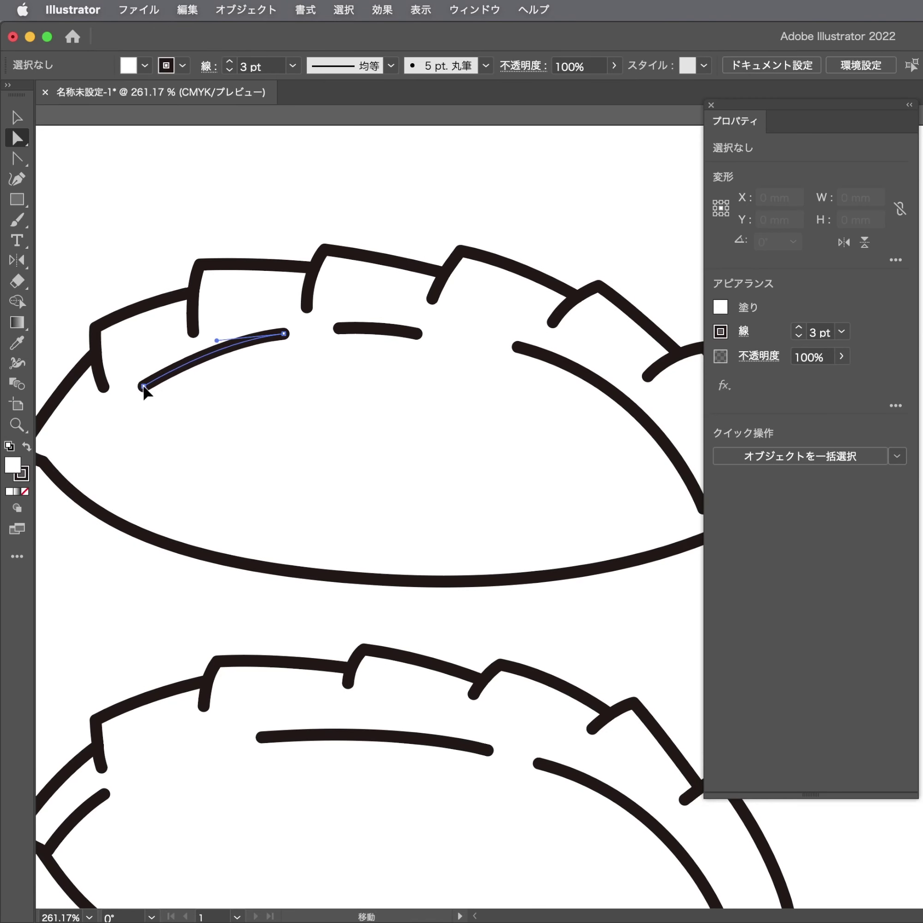
pyautogui.moveTo(214, 340); pyautogui.dragTo(185, 345)
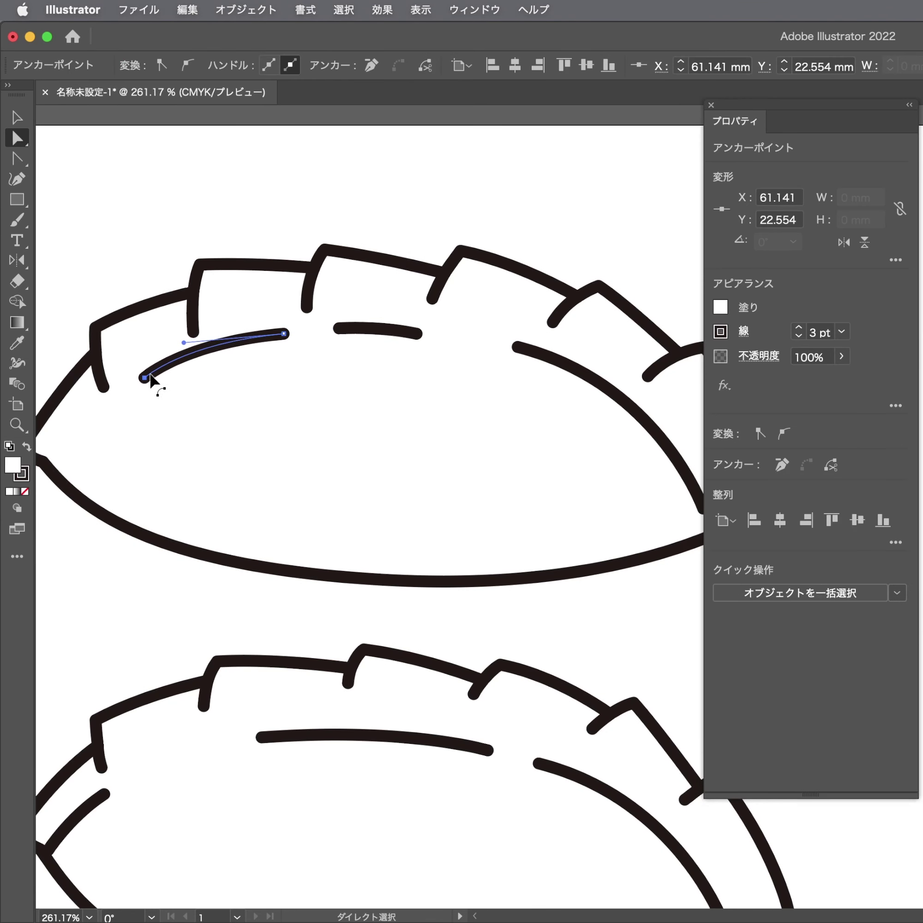
pyautogui.hotkey('ctrl', 'shift', 'a')
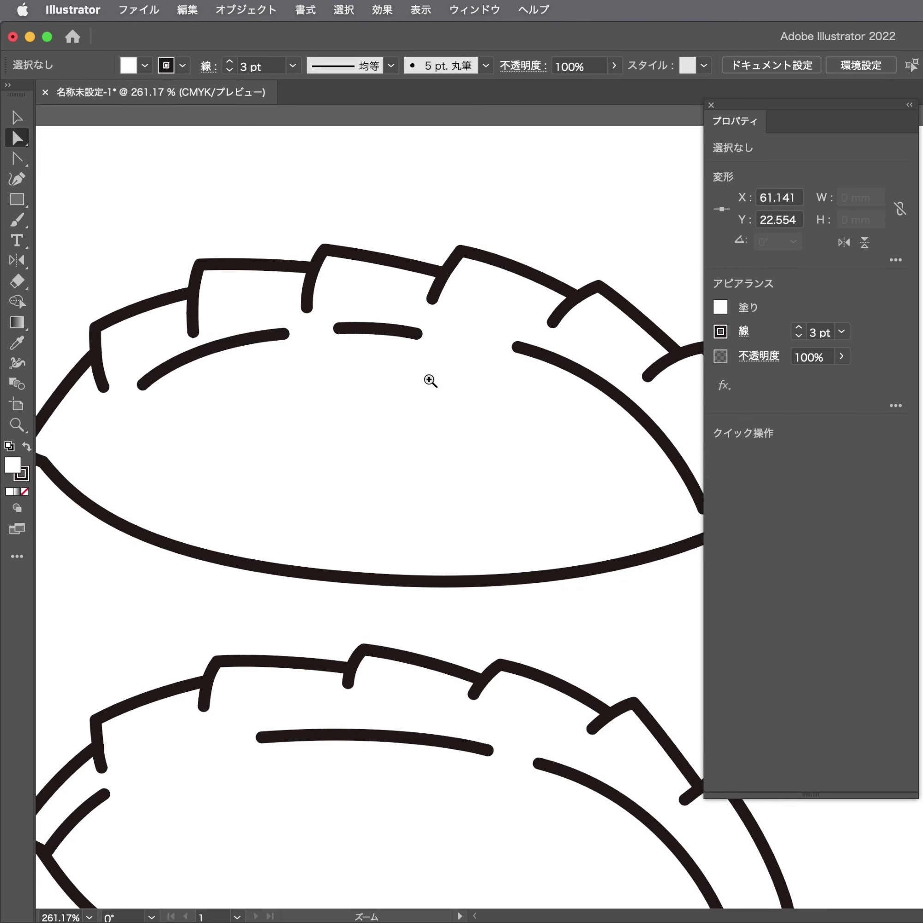
pyautogui.scroll(-5, 431, 381)
# Nudge a pleat tip anchor on the top gyoza's outline slightly downward
pyautogui.click(552, 441)
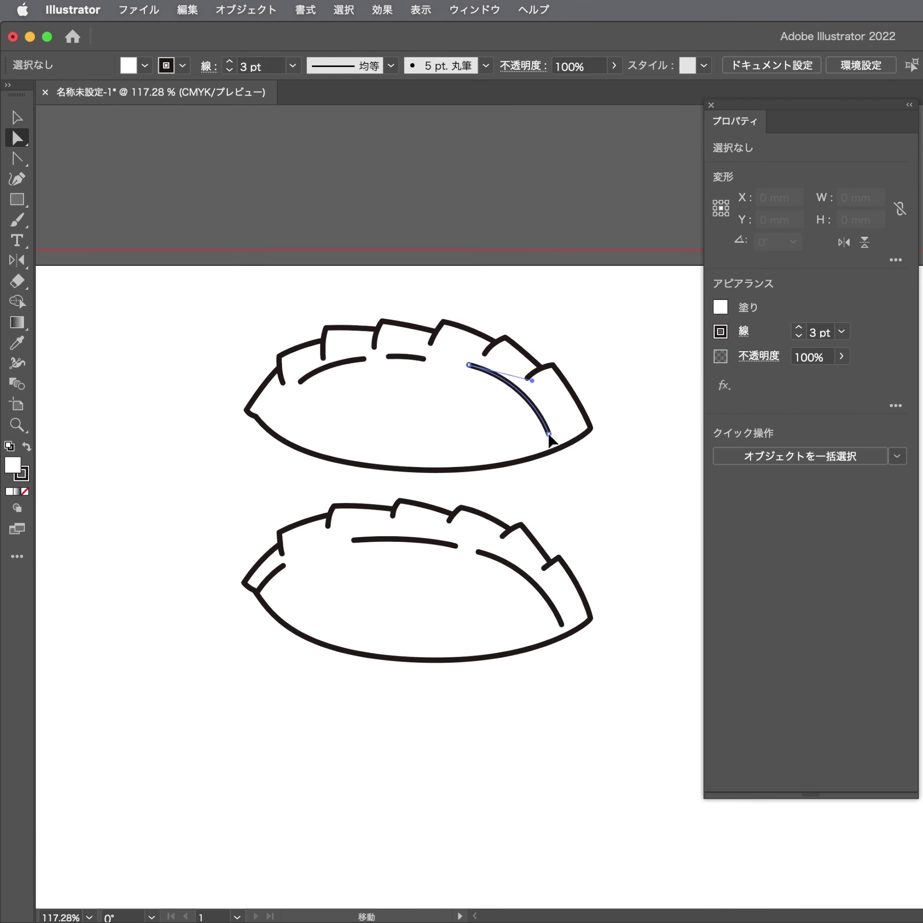
pyautogui.hotkey('ctrl', 'shift', 'a')
pyautogui.scroll(1, 412, 427)
pyautogui.scroll(3, 507, 418)
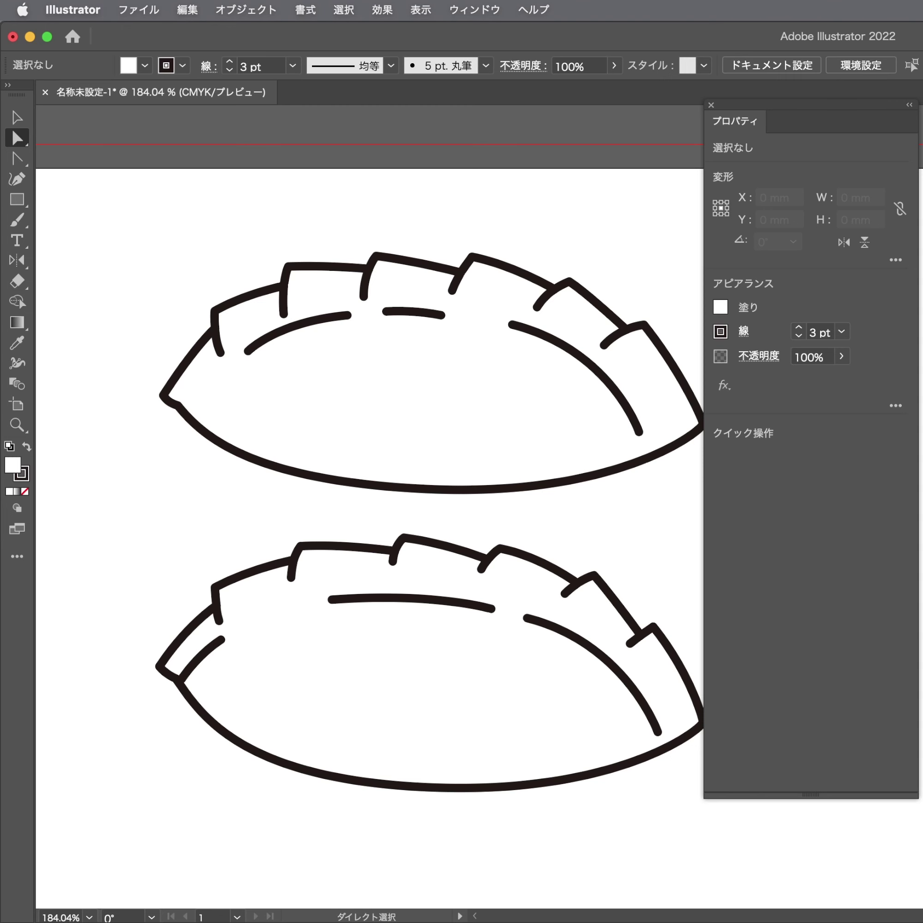
pyautogui.moveTo(288, 506); pyautogui.dragTo(230, 465)
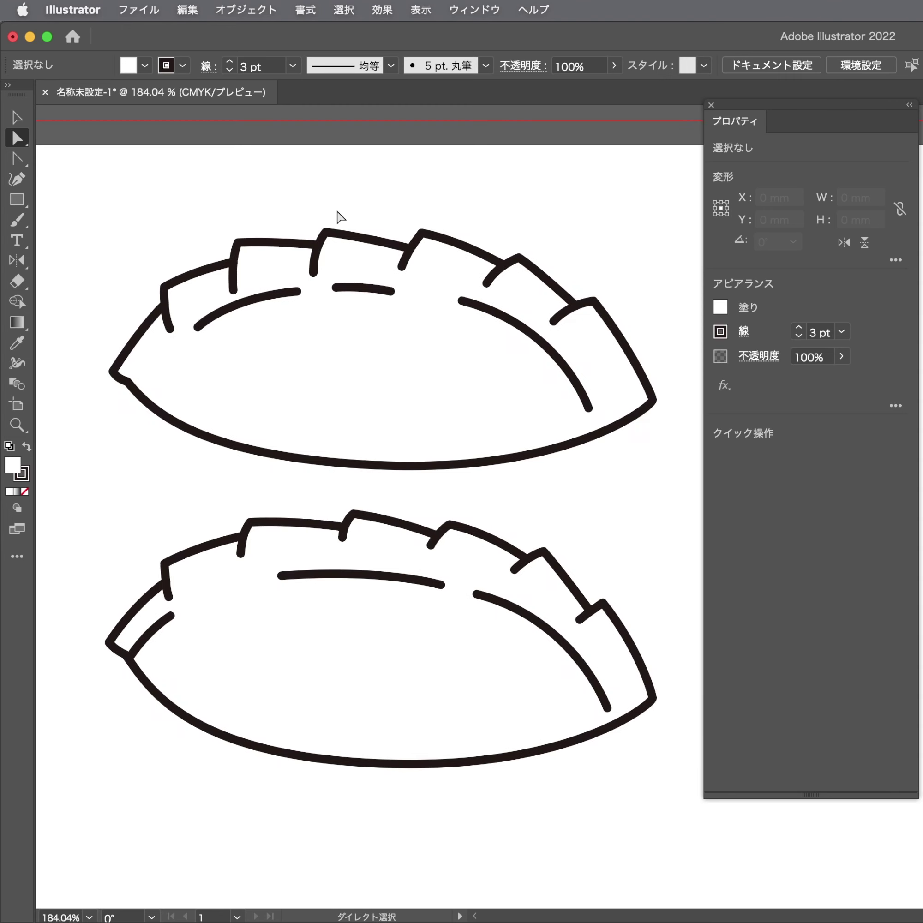
pyautogui.click(369, 242)
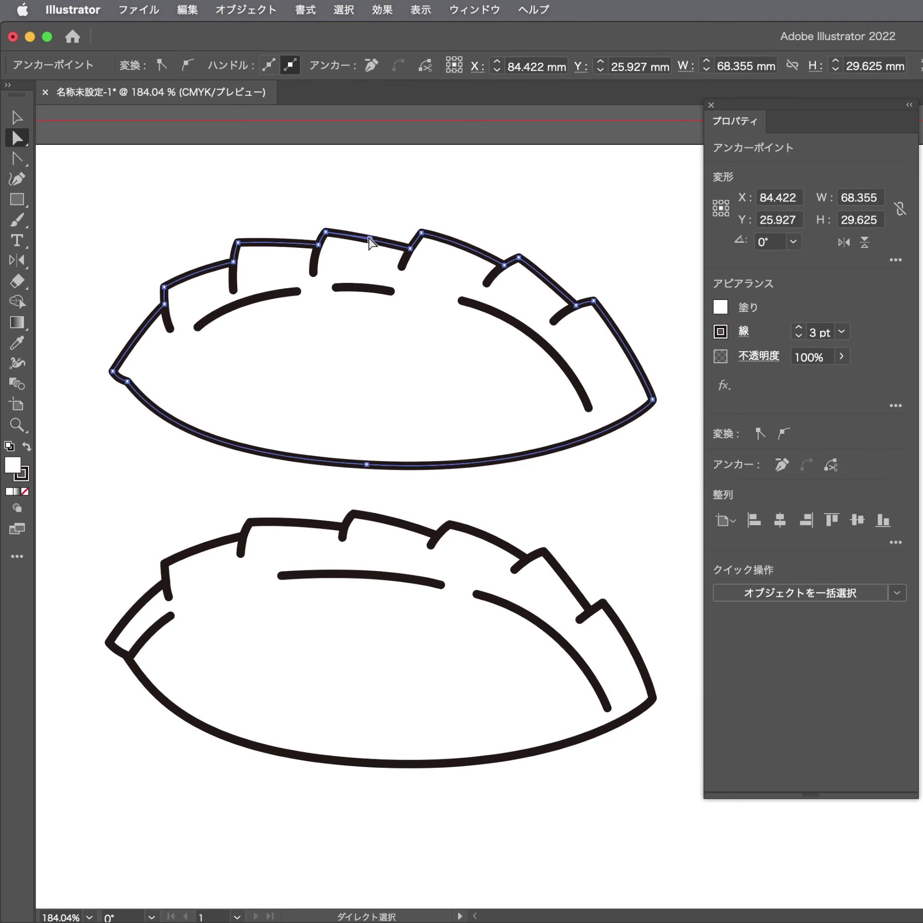
pyautogui.click(395, 221)
pyautogui.click(402, 217)
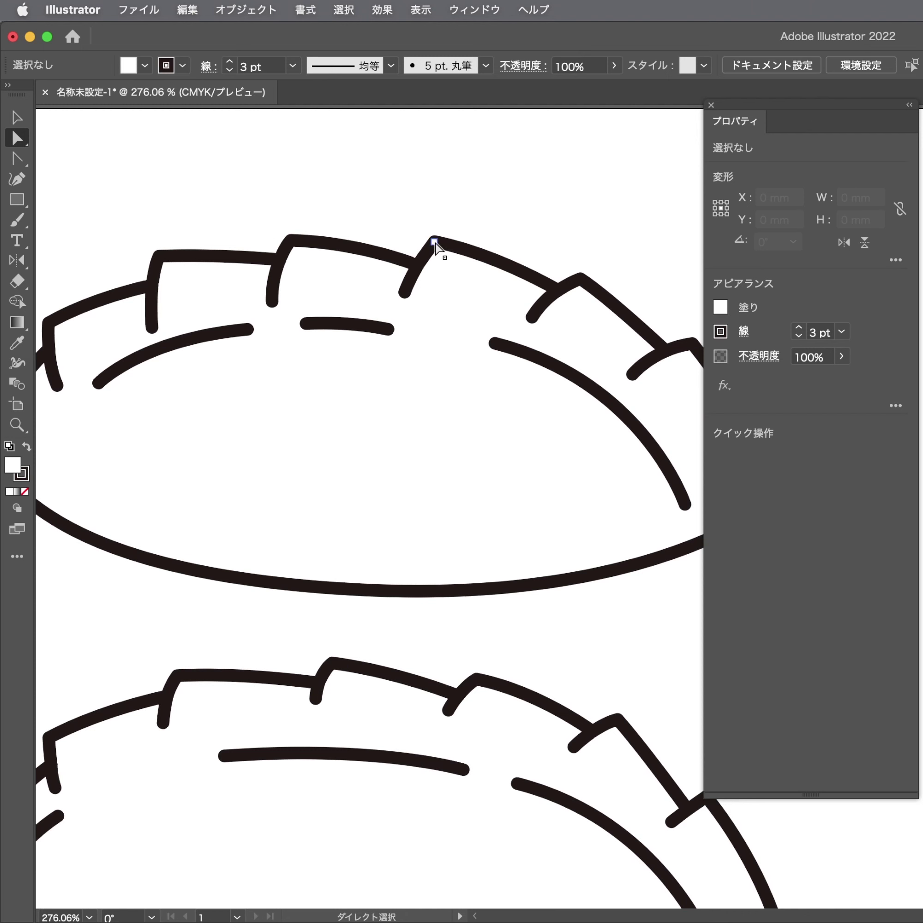
pyautogui.moveTo(435, 243); pyautogui.dragTo(433, 246)
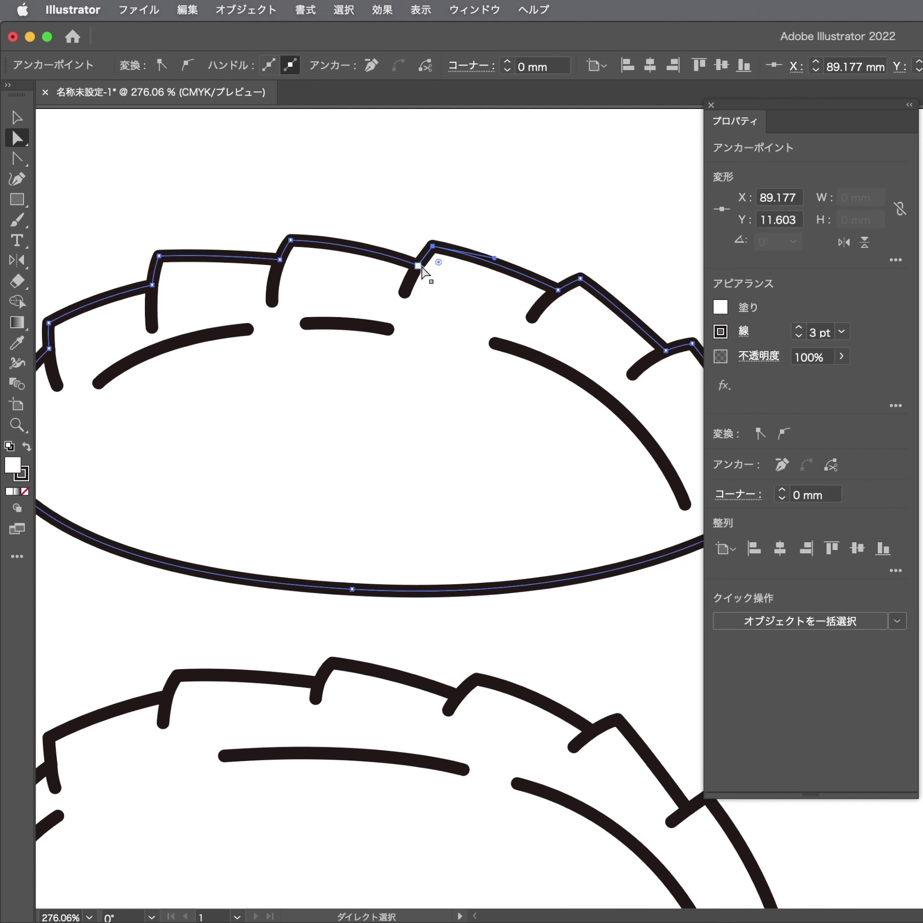
# Reposition an inner pleat corner anchor on the top gyoza's outline
pyautogui.click(426, 265)
pyautogui.scroll(5, 438, 259)
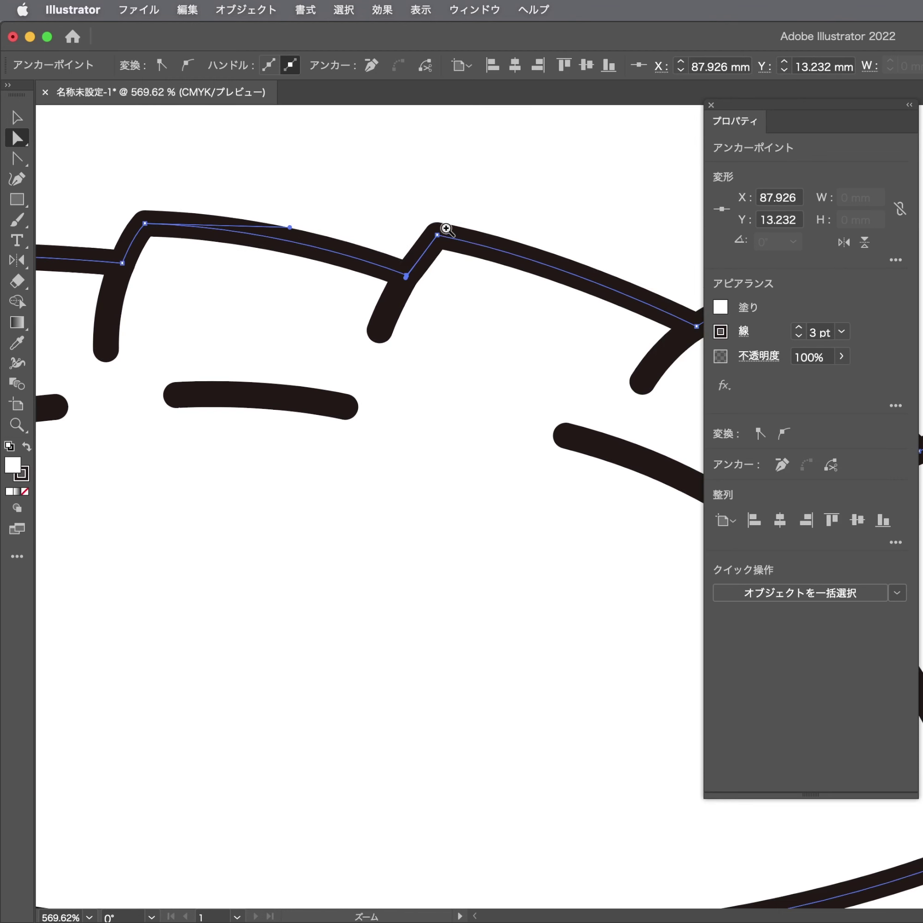
pyautogui.scroll(5, 443, 231)
pyautogui.moveTo(363, 334); pyautogui.dragTo(381, 257)
pyautogui.press('v')
pyautogui.hotkey('ctrl', 'shift', 'a')
# Nudge the bottom gyoza up slightly, then shift both gyoza toward the left
pyautogui.hotkey('ctrl', '0')
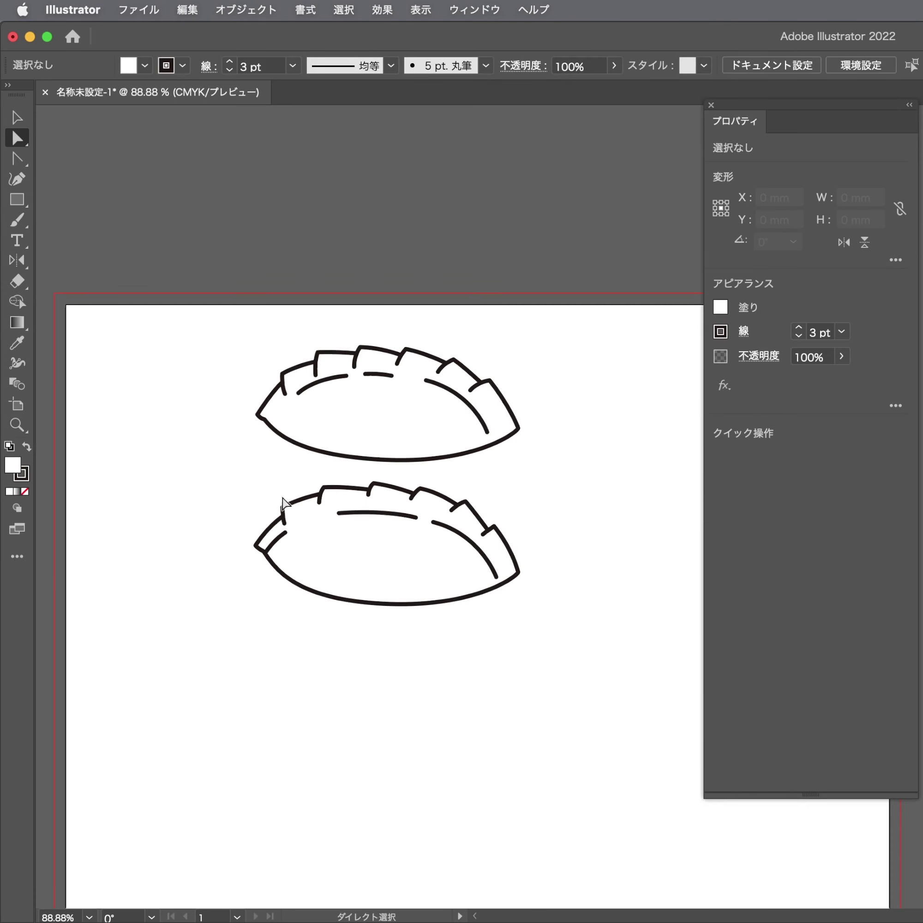
pyautogui.moveTo(540, 463); pyautogui.dragTo(222, 334)
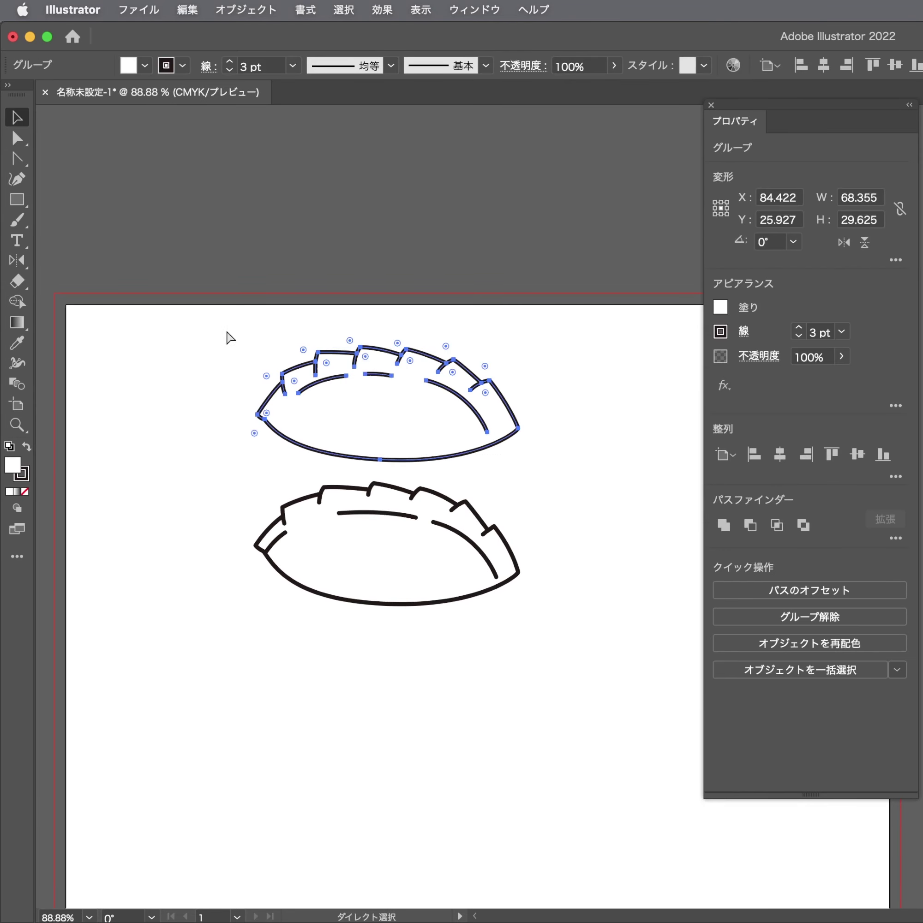
pyautogui.moveTo(223, 482)
pyautogui.mouseDown()
pyautogui.moveTo(523, 625)
pyautogui.moveTo(581, 637)
pyautogui.mouseUp()
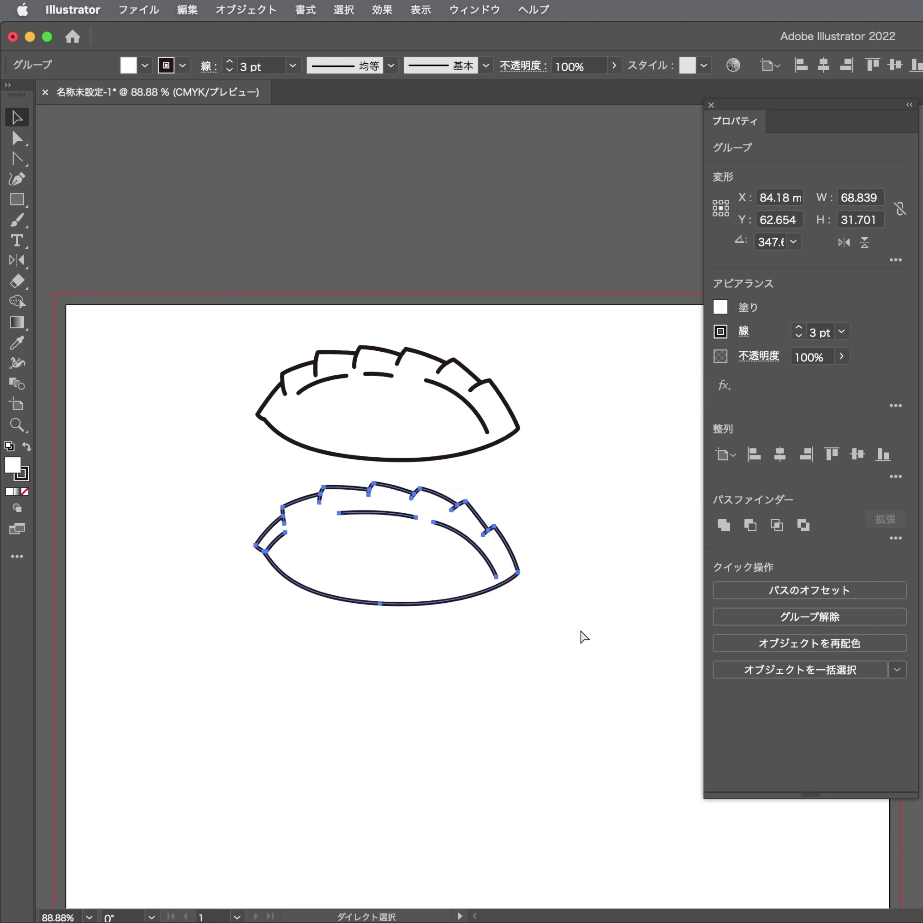
pyautogui.click(582, 636)
pyautogui.moveTo(521, 580); pyautogui.dragTo(518, 565)
pyautogui.keyDown('shift'); pyautogui.click(522, 429); pyautogui.keyUp('shift')
pyautogui.moveTo(504, 448)
pyautogui.mouseDown()
pyautogui.moveTo(367, 436)
pyautogui.moveTo(406, 419)
pyautogui.mouseUp()
pyautogui.click(363, 441)
# Drag the lower gyoza's right-side pleat corner anchors outward to reshape the pleat
pyautogui.scroll(3, 496, 429)
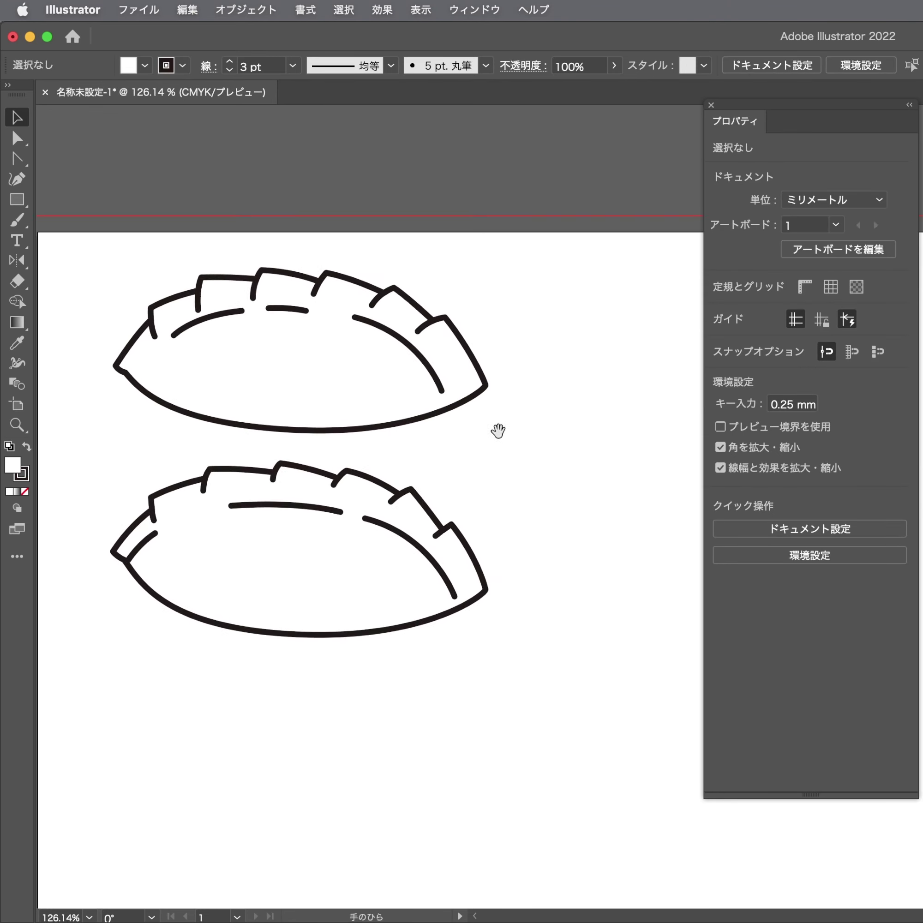
pyautogui.scroll(-2, 422, 457)
pyautogui.scroll(-2, 510, 439)
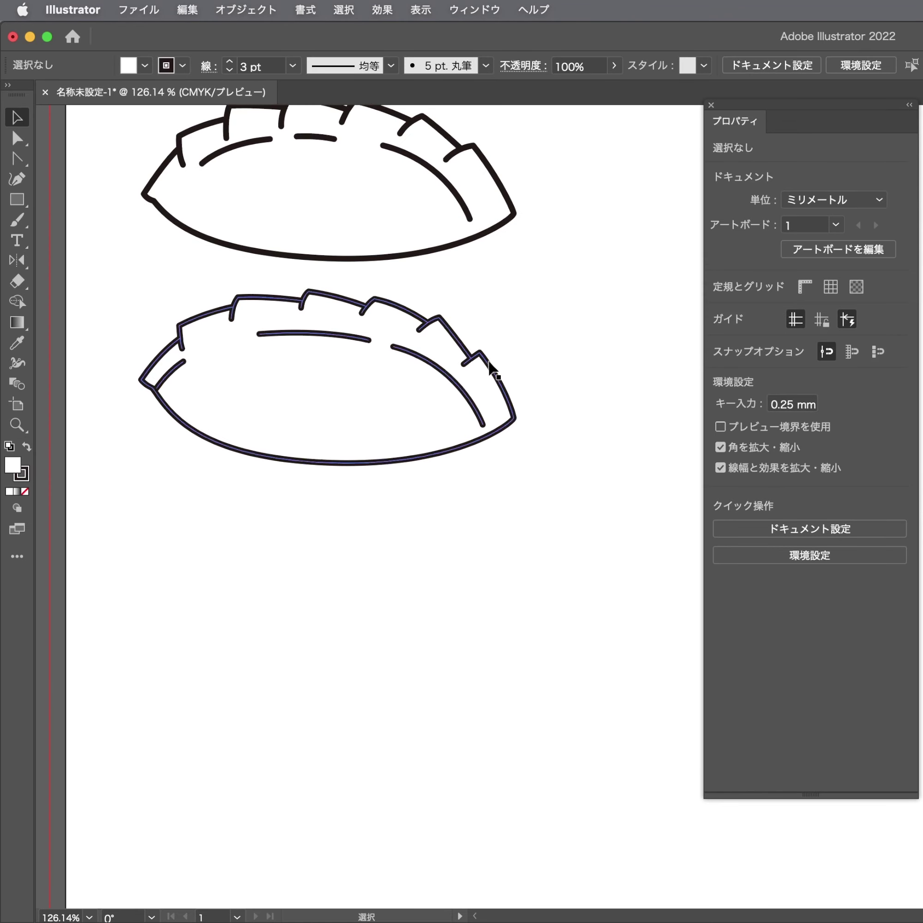
pyautogui.moveTo(498, 361); pyautogui.dragTo(520, 575)
pyautogui.moveTo(464, 565); pyautogui.dragTo(676, 454)
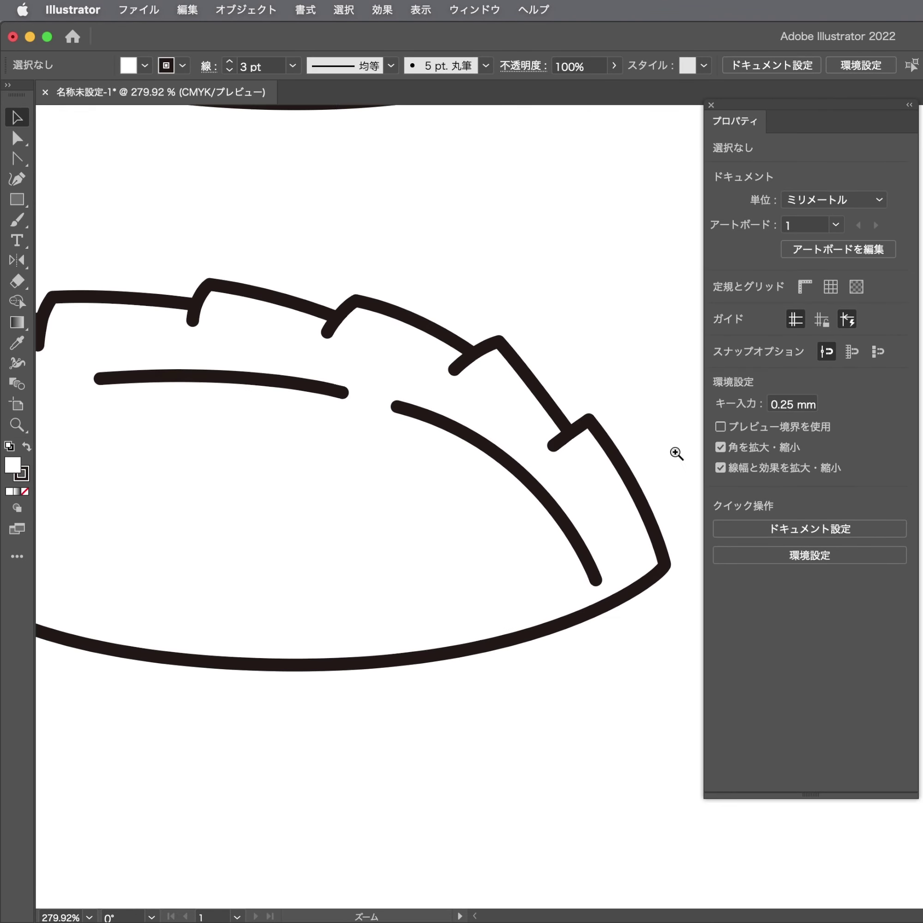
pyautogui.press('a')
pyautogui.scroll(2, 604, 424)
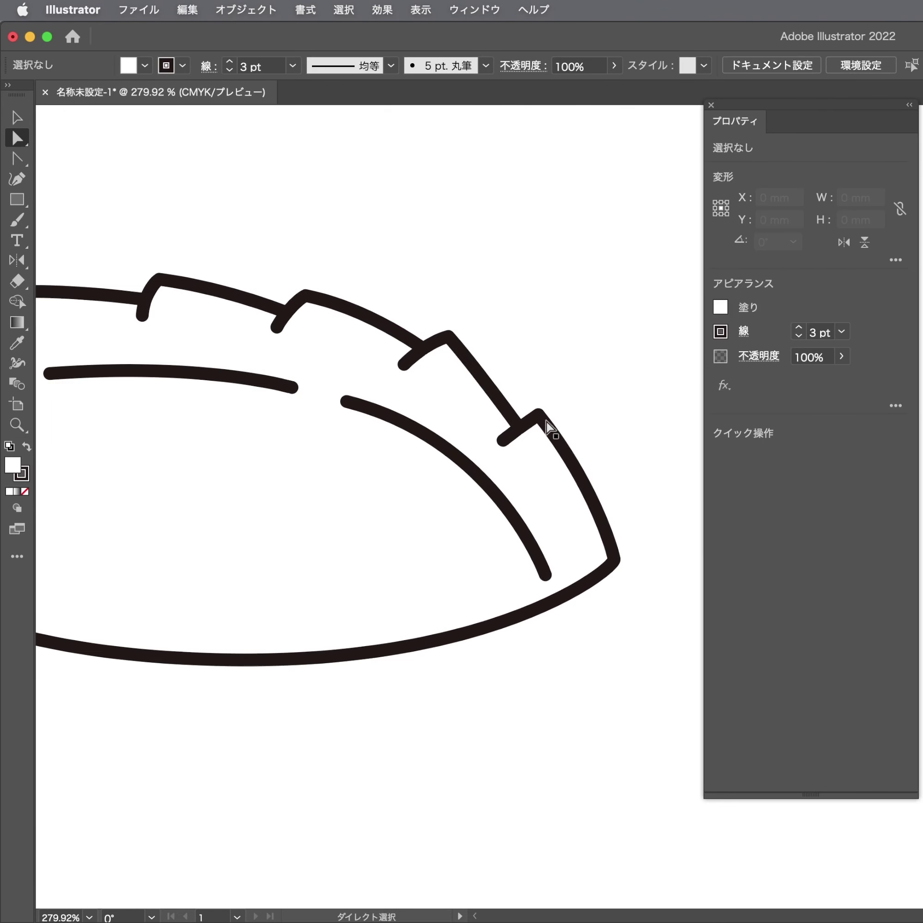
pyautogui.scroll(2, 551, 426)
pyautogui.moveTo(539, 415); pyautogui.dragTo(547, 424)
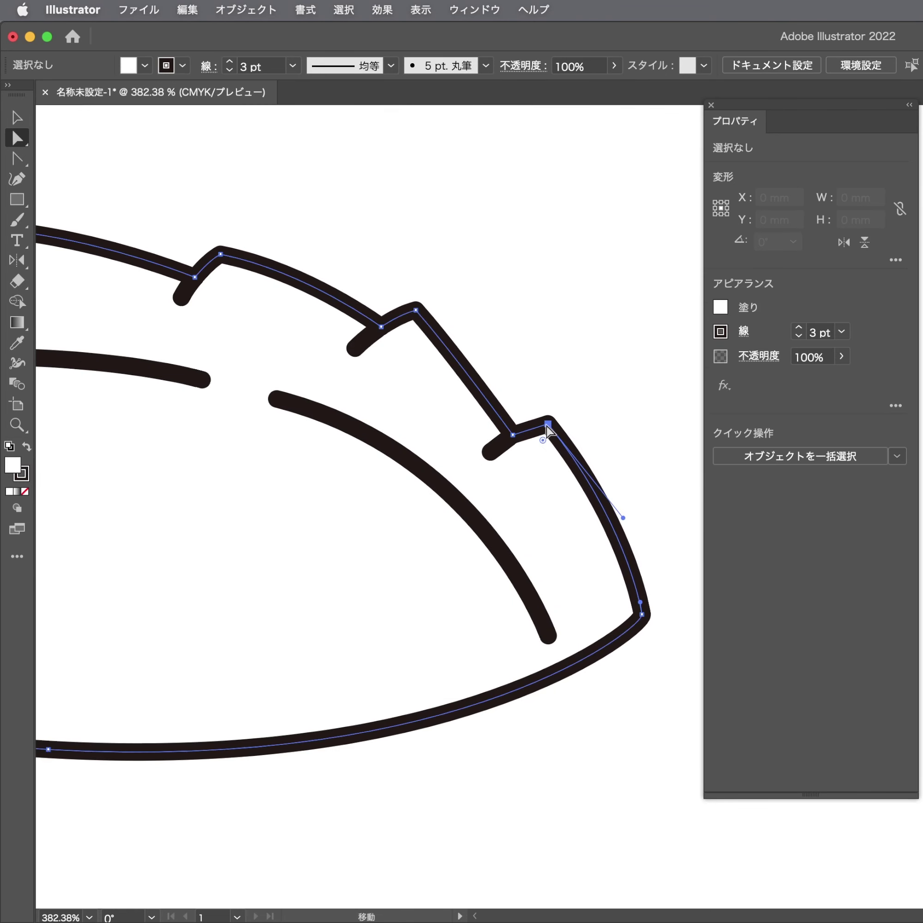
pyautogui.scroll(2, 516, 439)
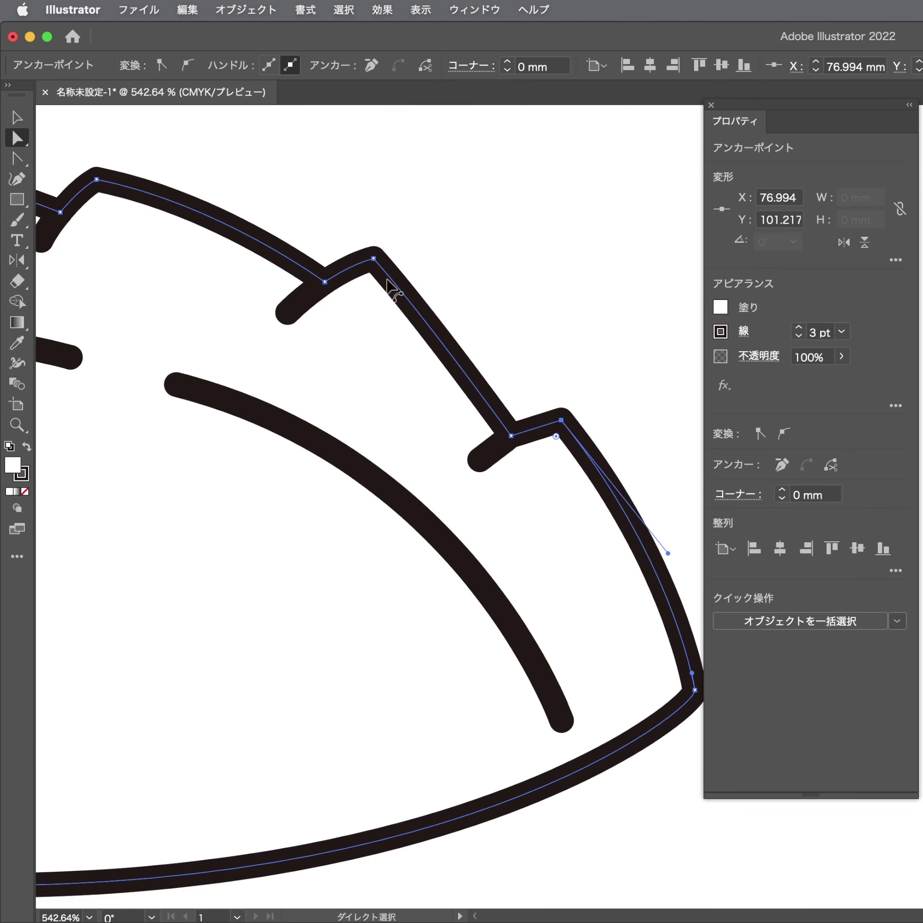
pyautogui.click(373, 260)
pyautogui.scroll(-6, 447, 292)
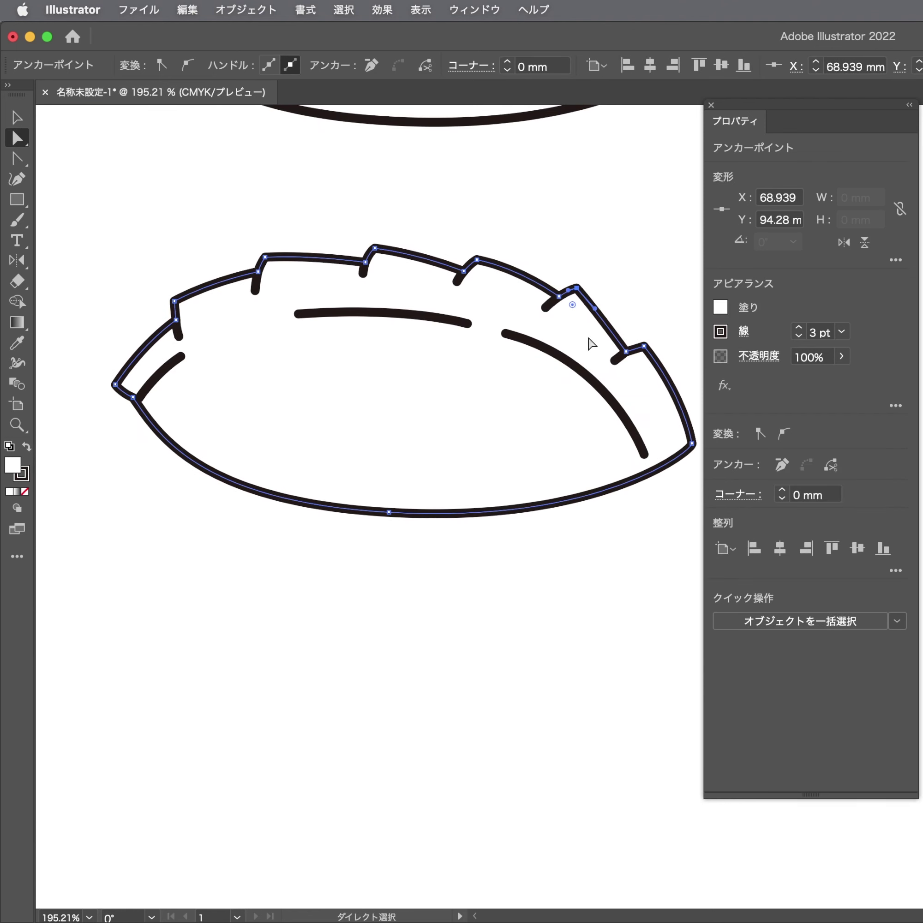
pyautogui.moveTo(523, 335); pyautogui.dragTo(544, 313)
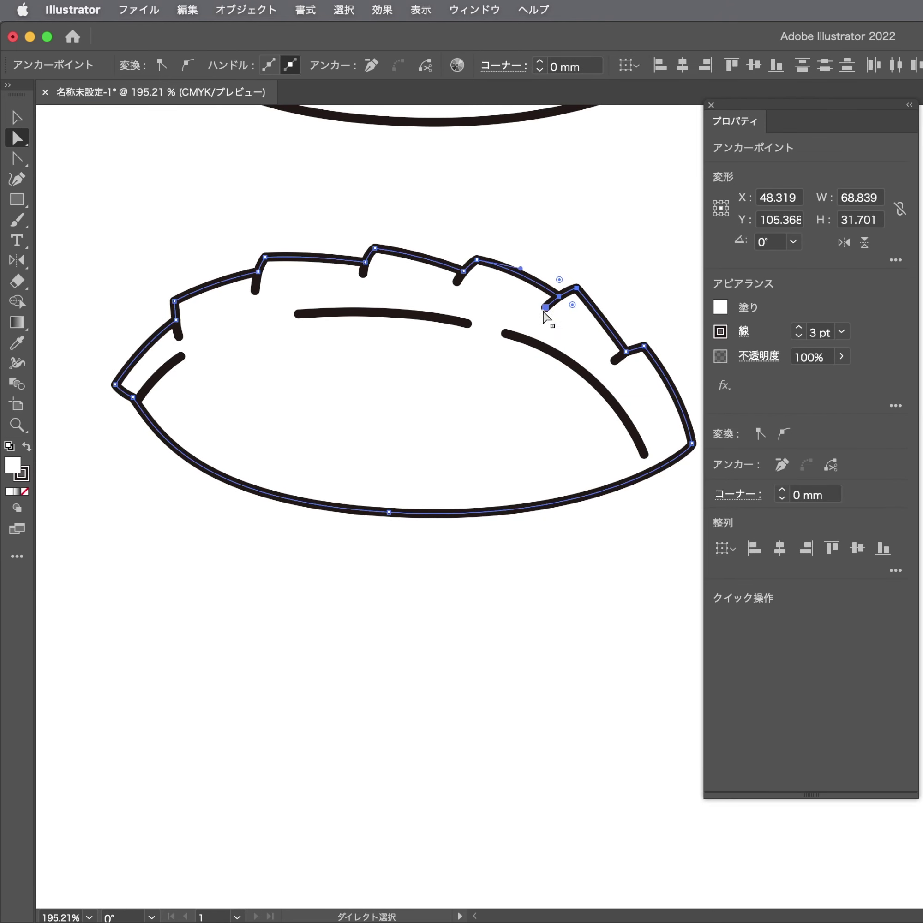
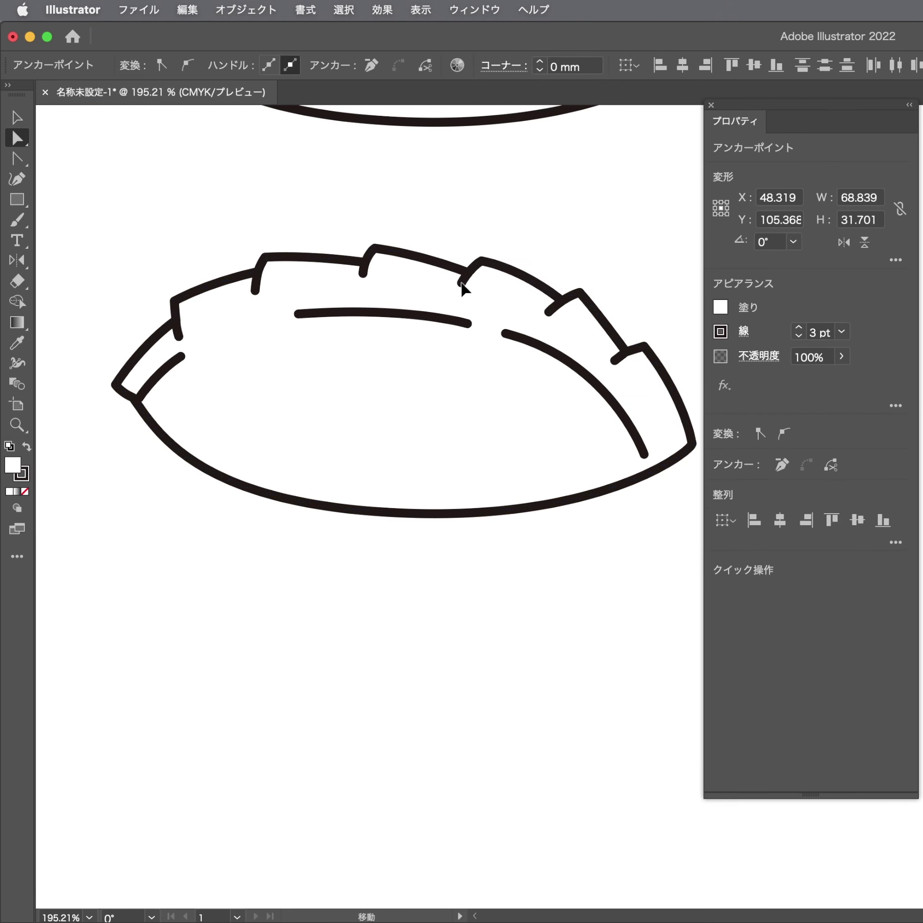
# Drag the gyoza's leftmost pleat tooth anchors up and right, then select the lower-left tip anchors
pyautogui.moveTo(457, 281); pyautogui.dragTo(466, 283)
pyautogui.moveTo(364, 280); pyautogui.dragTo(374, 281)
pyautogui.moveTo(319, 237)
pyautogui.mouseDown()
pyautogui.moveTo(257, 303)
pyautogui.moveTo(270, 286)
pyautogui.mouseUp()
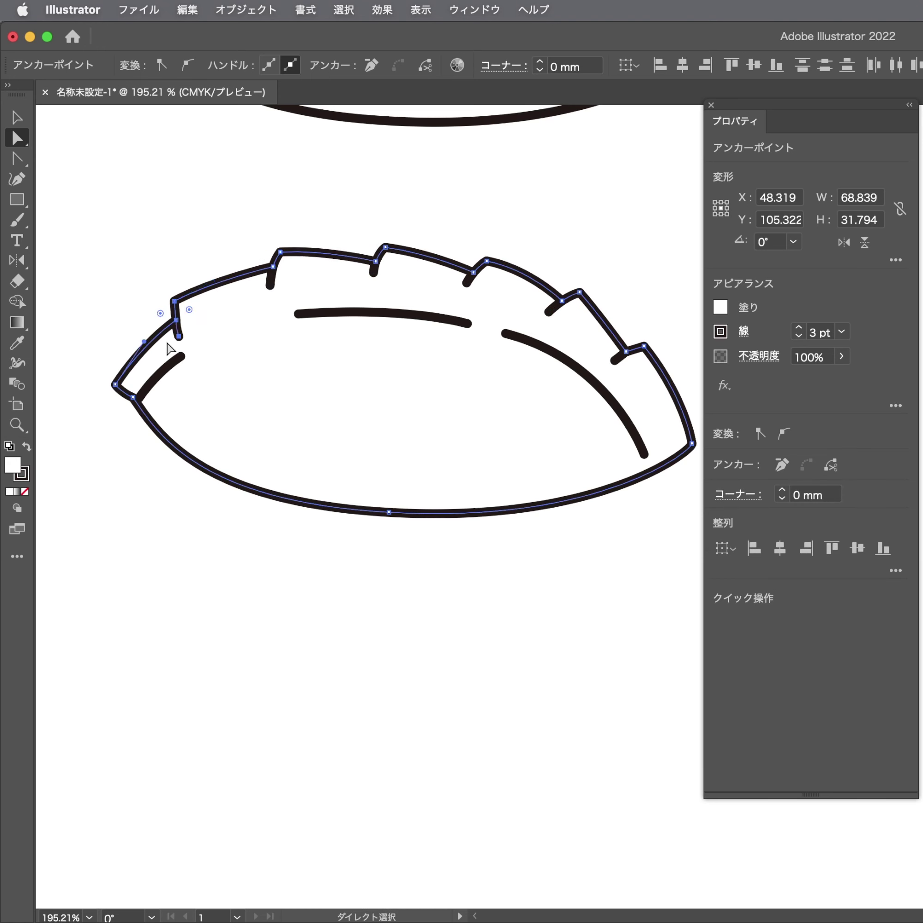
pyautogui.moveTo(183, 331); pyautogui.dragTo(193, 321)
pyautogui.click(99, 361)
pyautogui.moveTo(99, 371); pyautogui.dragTo(154, 422)
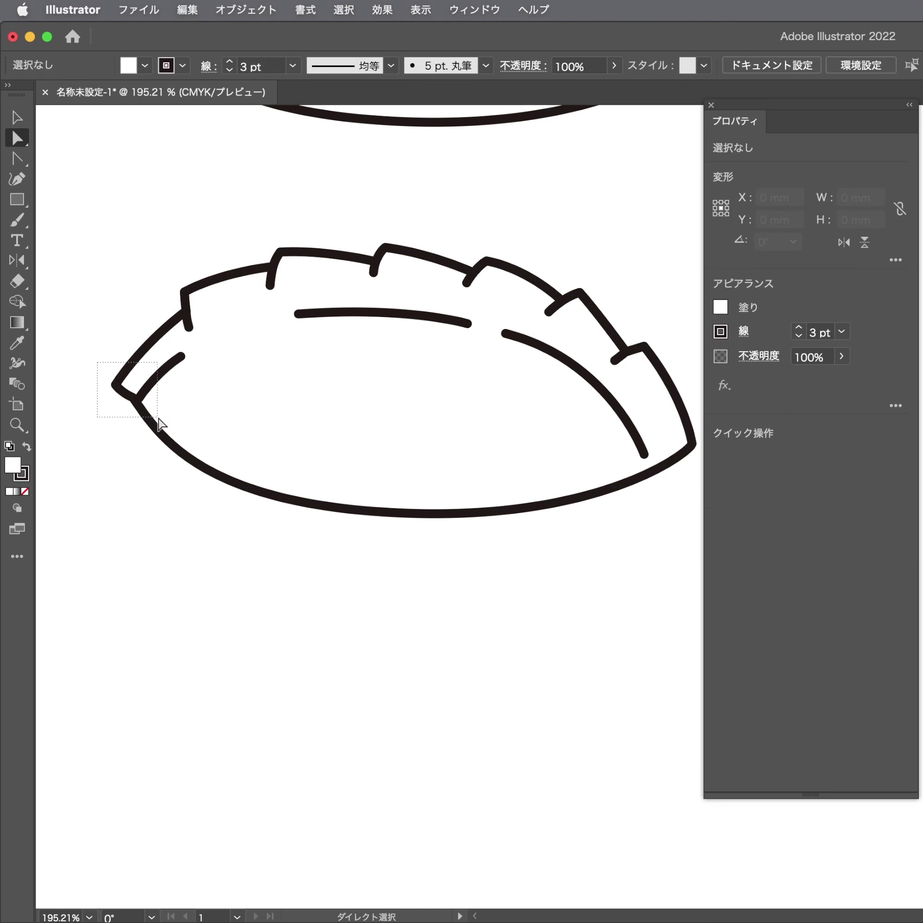
pyautogui.click(587, 532)
pyautogui.hscroll(2, 587, 532)
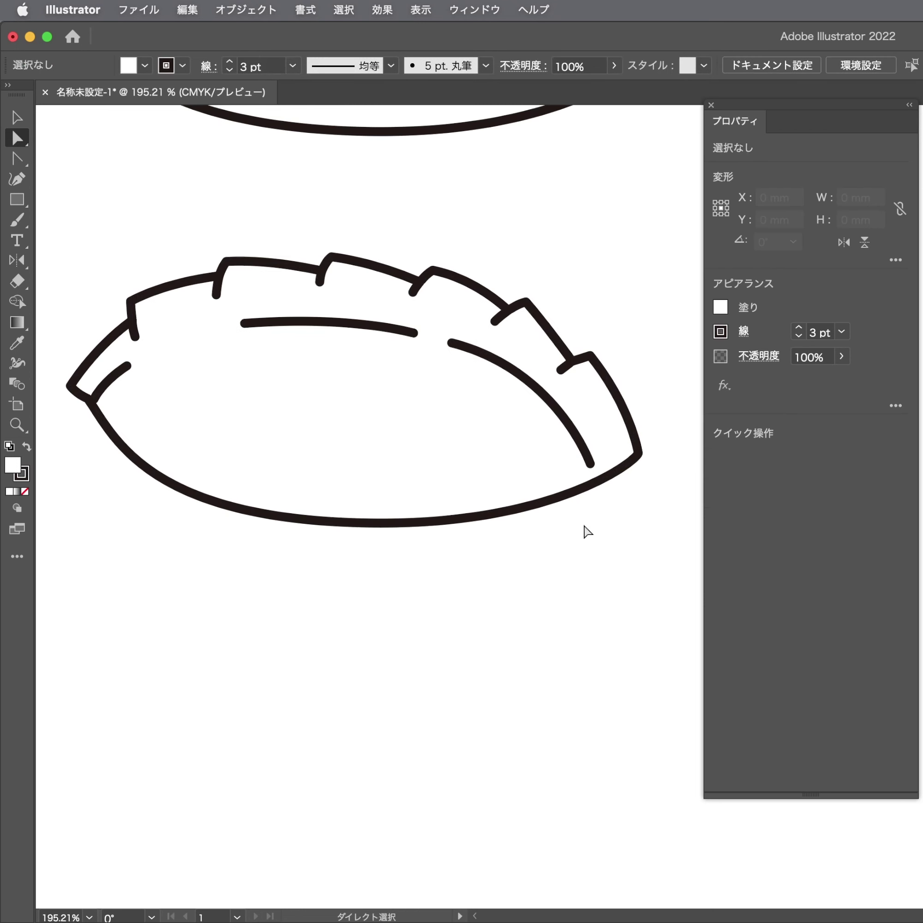
# Add an anchor near the bottom curve's right end and reshape the lower-right corner
pyautogui.click(606, 485)
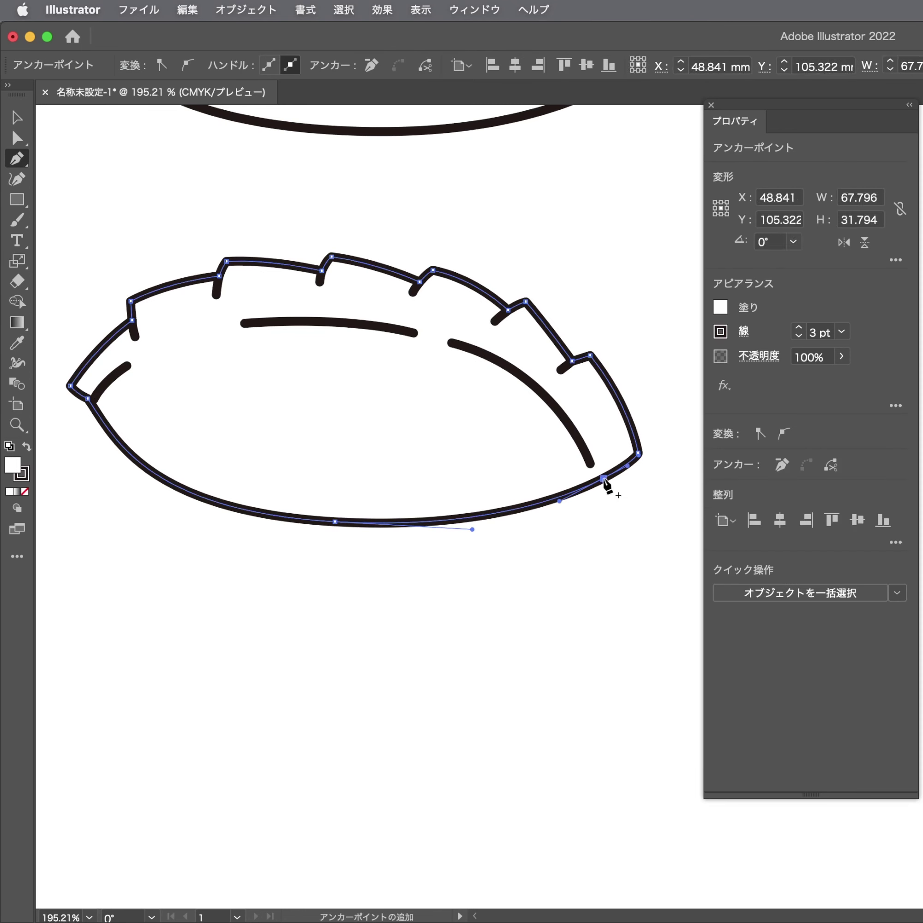
pyautogui.press('a')
pyautogui.click(598, 473)
pyautogui.moveTo(622, 463); pyautogui.dragTo(620, 468)
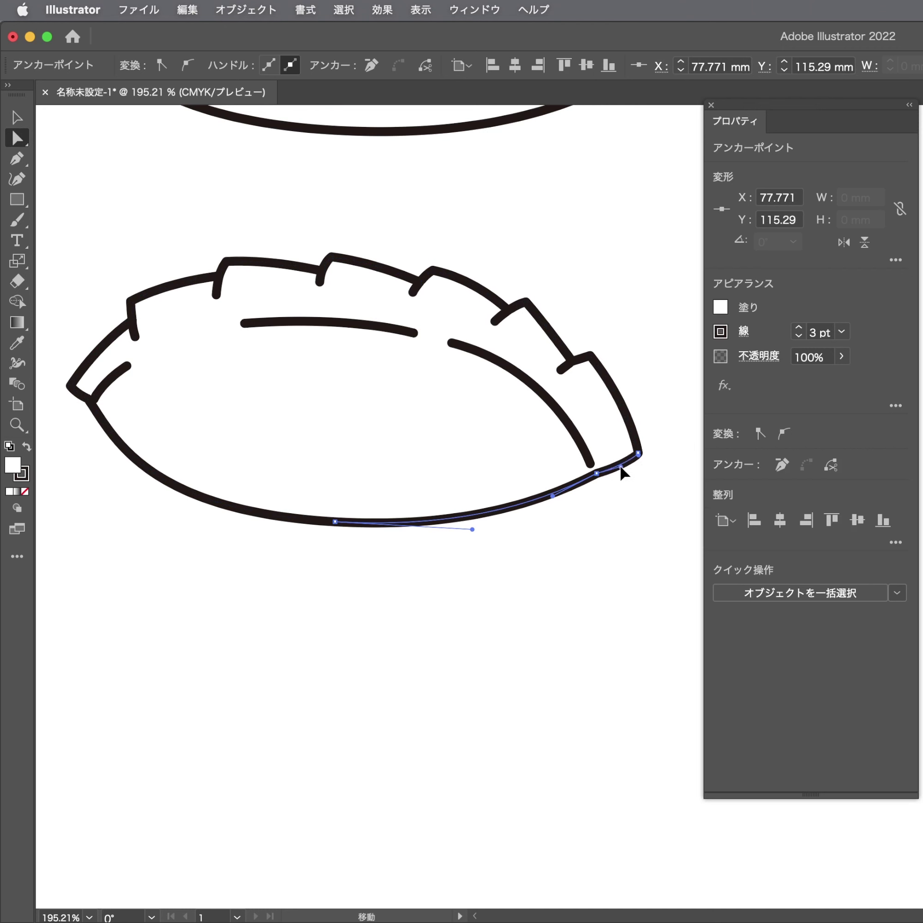
pyautogui.scroll(3, 577, 339)
pyautogui.click(655, 328)
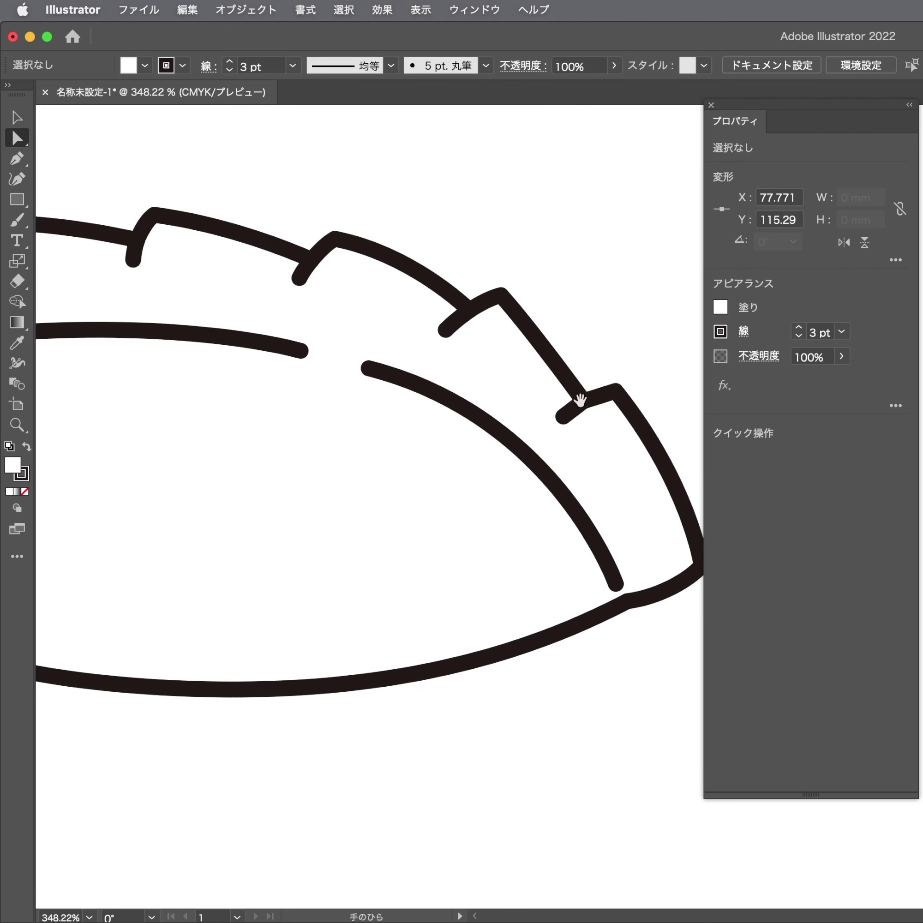
# Turn the right pleat corner into a smooth curve and bow its edge outward
pyautogui.scroll(3, 572, 404)
pyautogui.moveTo(568, 406); pyautogui.dragTo(506, 393)
pyautogui.click(527, 410)
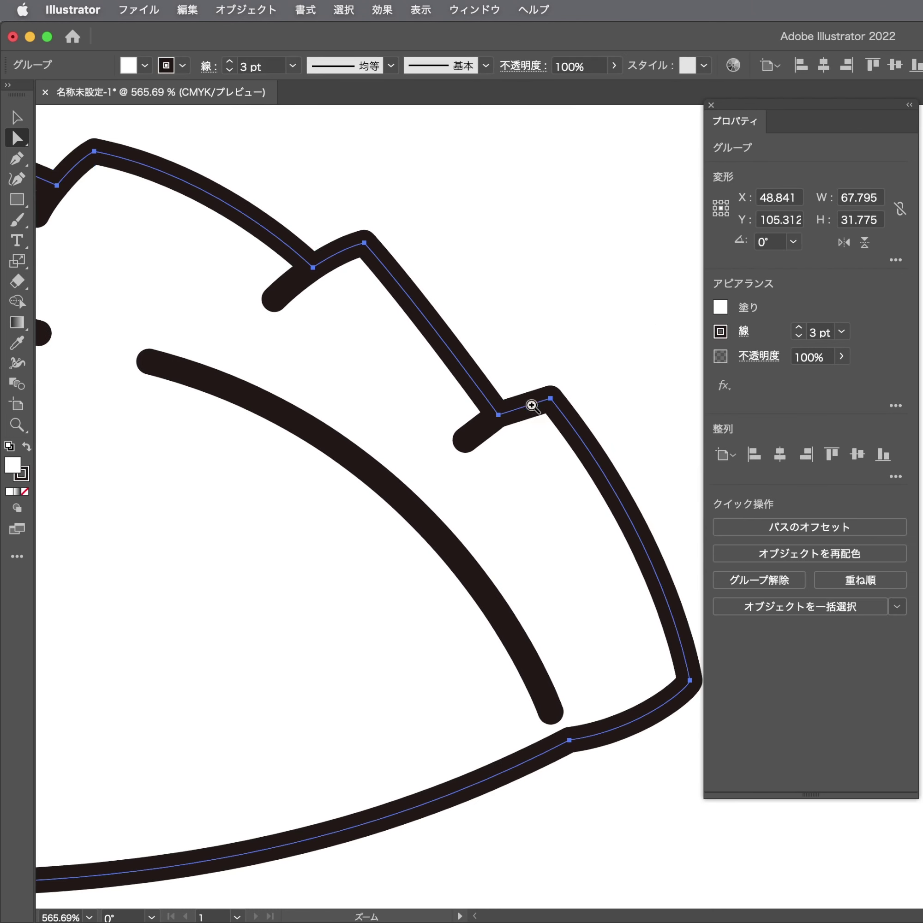
pyautogui.scroll(2, 567, 402)
pyautogui.click(551, 395)
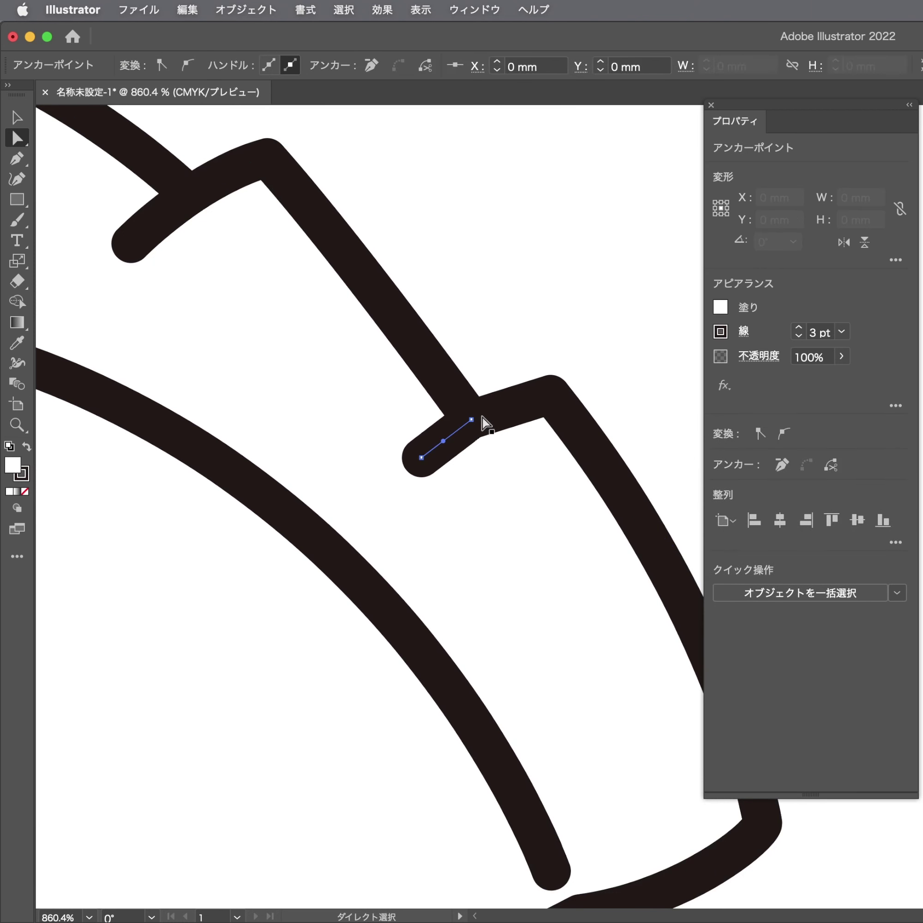
pyautogui.moveTo(490, 419); pyautogui.dragTo(494, 412)
pyautogui.hotkey('ctrl', 'z')
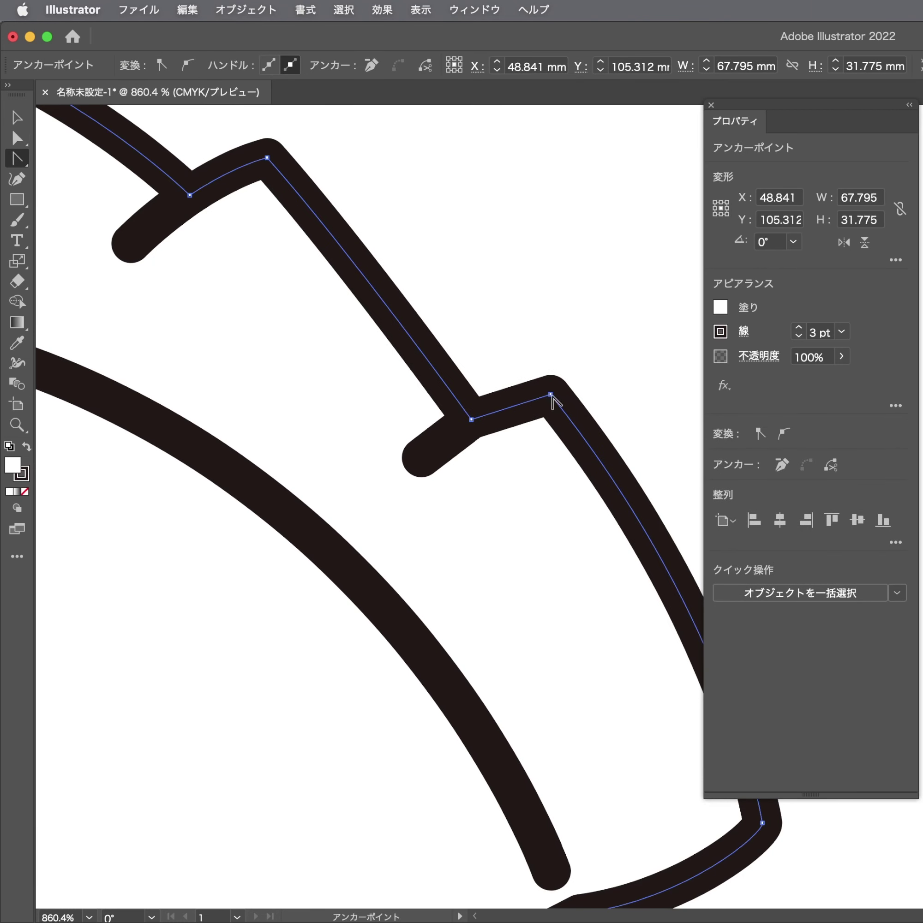
pyautogui.moveTo(551, 395); pyautogui.dragTo(442, 384)
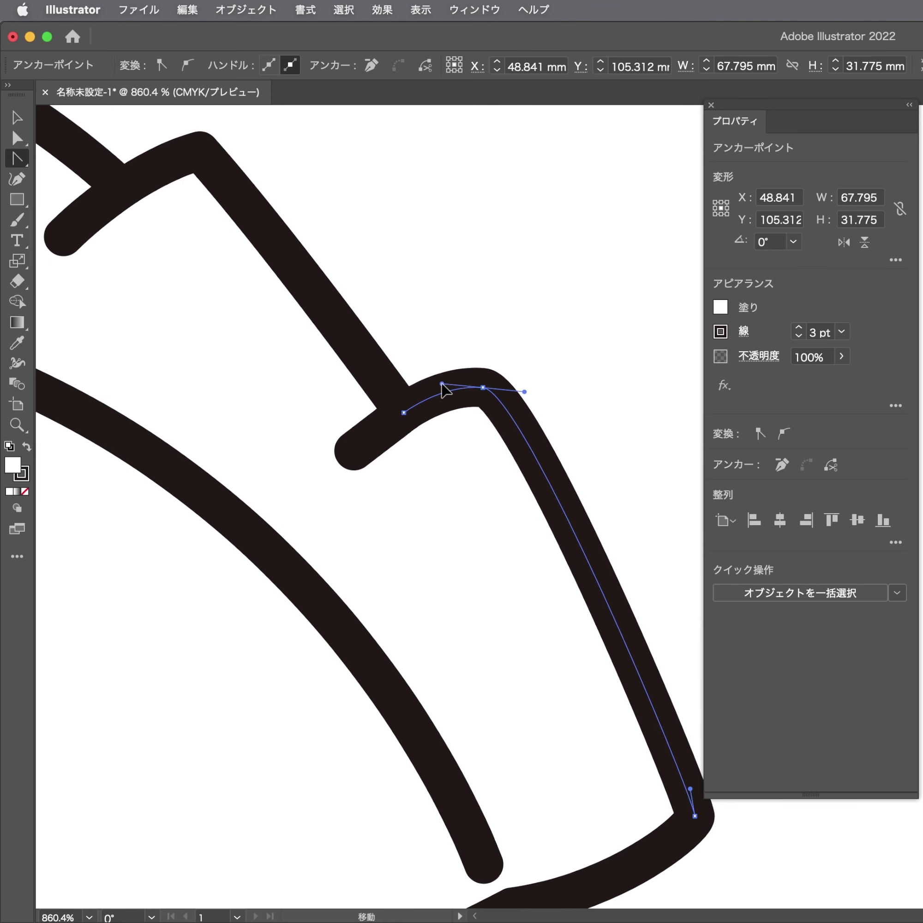
pyautogui.moveTo(525, 392); pyautogui.dragTo(643, 589)
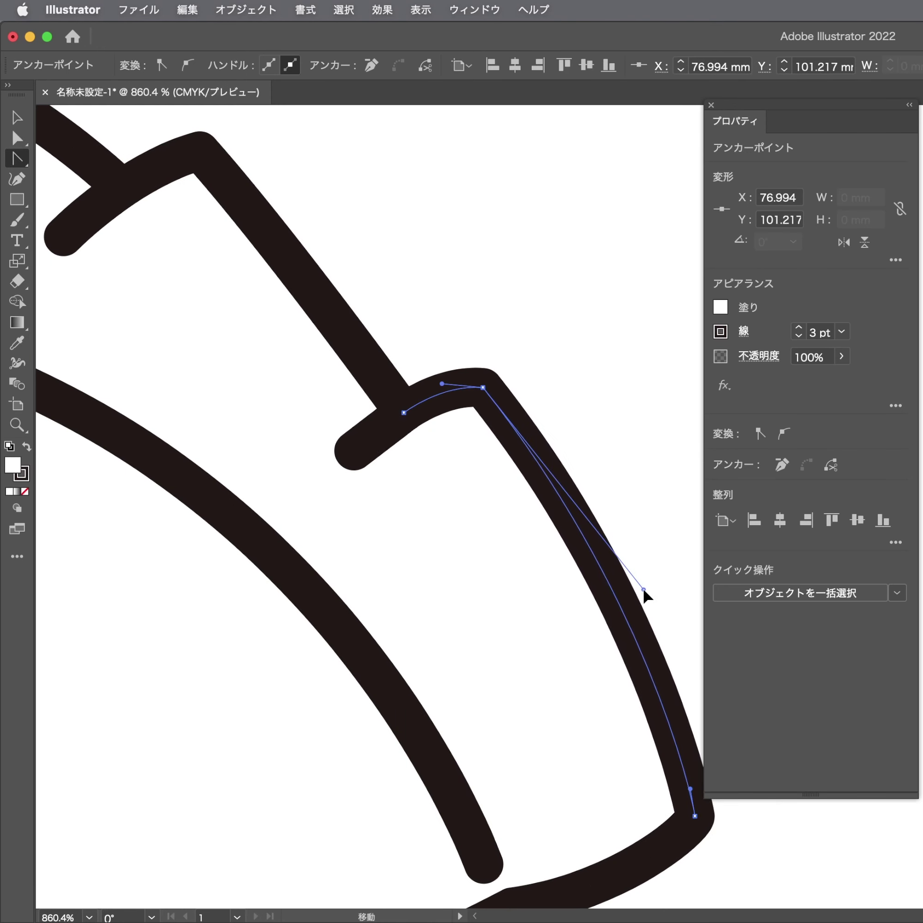
pyautogui.press('a')
# Straighten the top pleat segment slightly and curve the long diagonal pleat edge
pyautogui.click(445, 373)
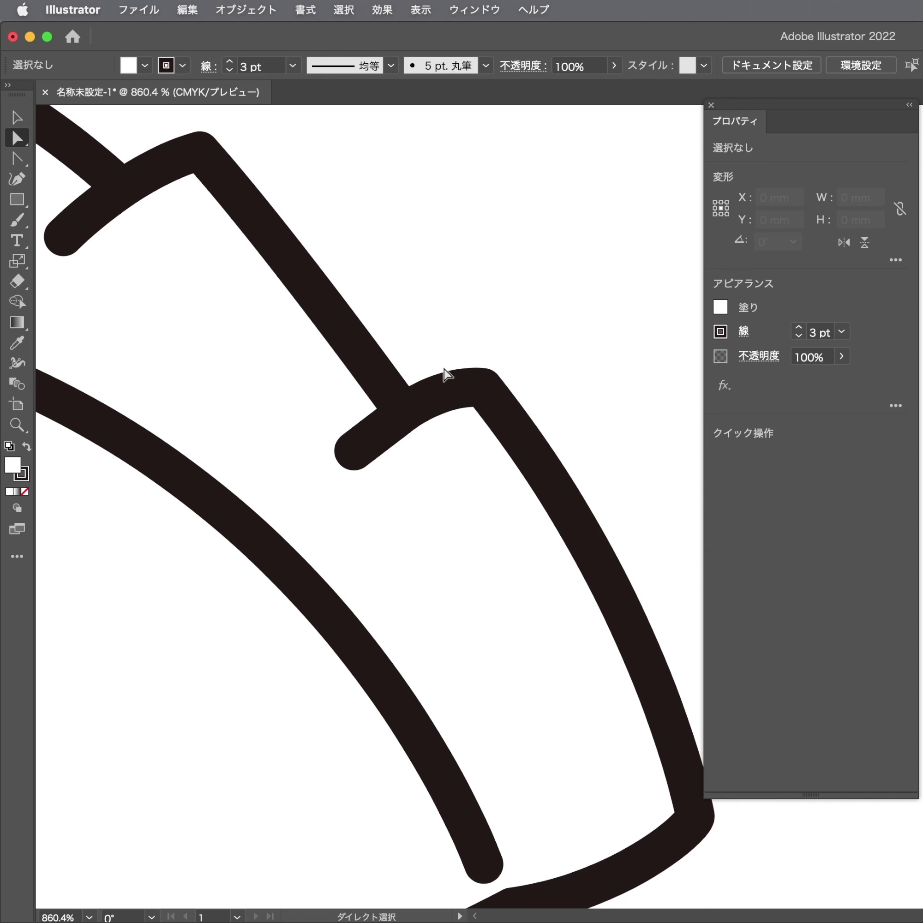
pyautogui.click(447, 398)
pyautogui.moveTo(442, 384); pyautogui.dragTo(412, 406)
pyautogui.click(376, 434)
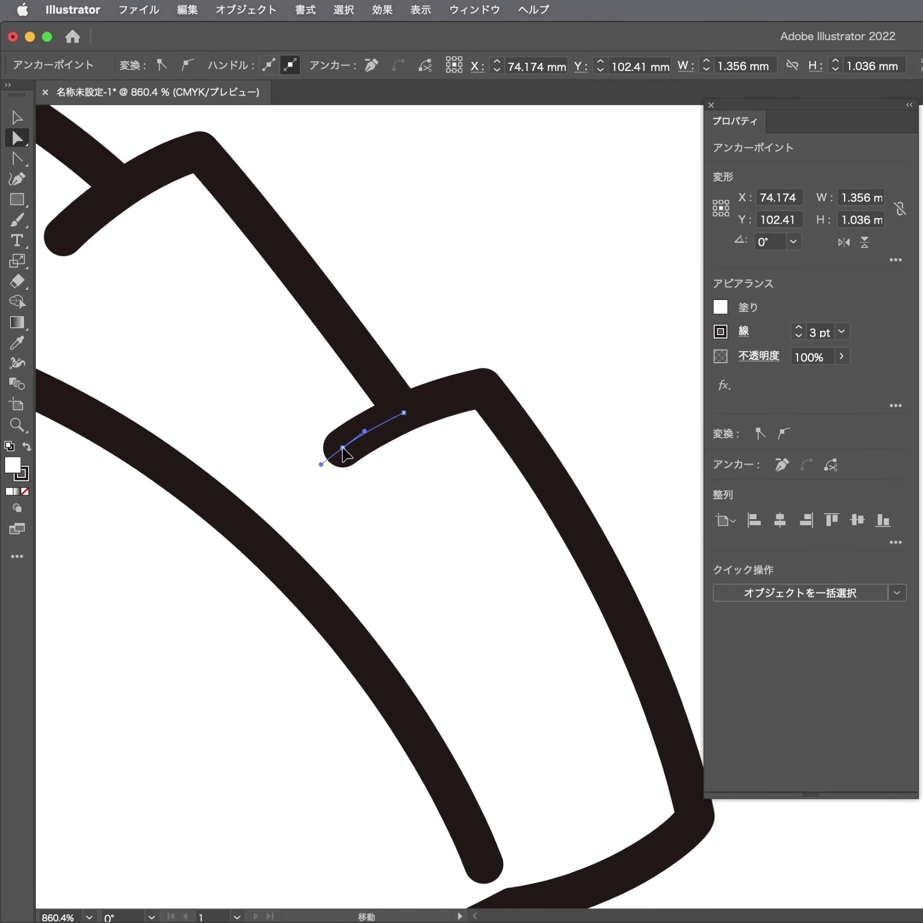
pyautogui.click(343, 449)
pyautogui.hscroll(-5, 356, 350)
pyautogui.scroll(2, 356, 349)
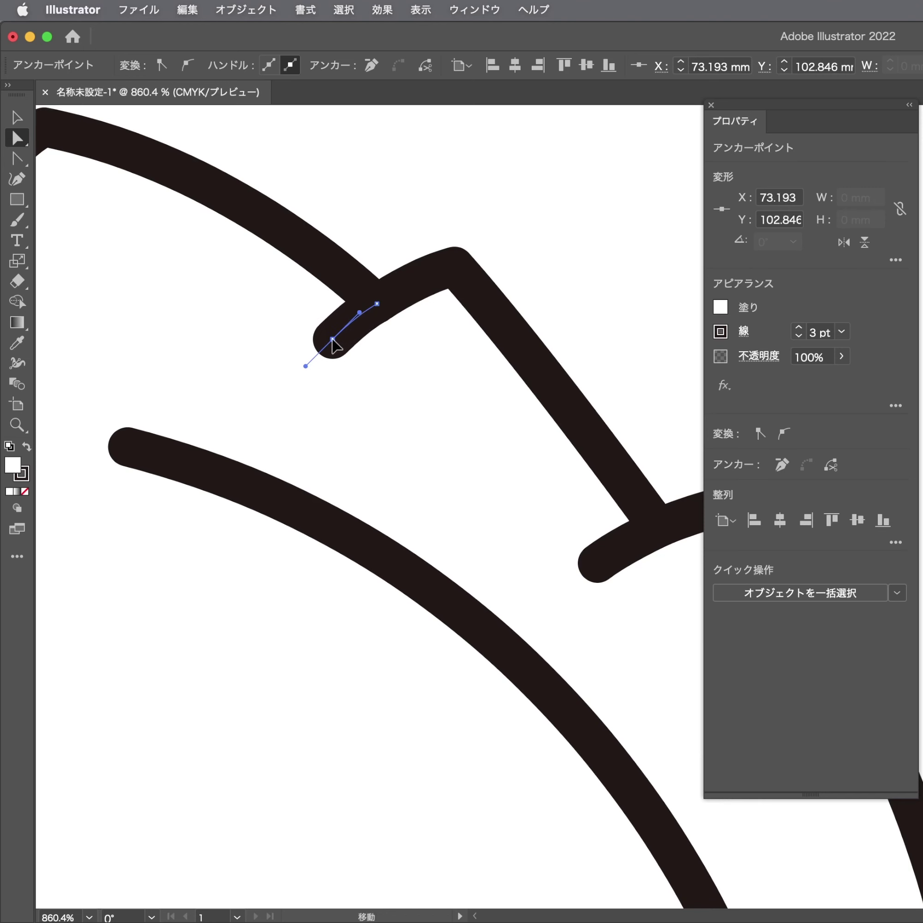
pyautogui.click(504, 330)
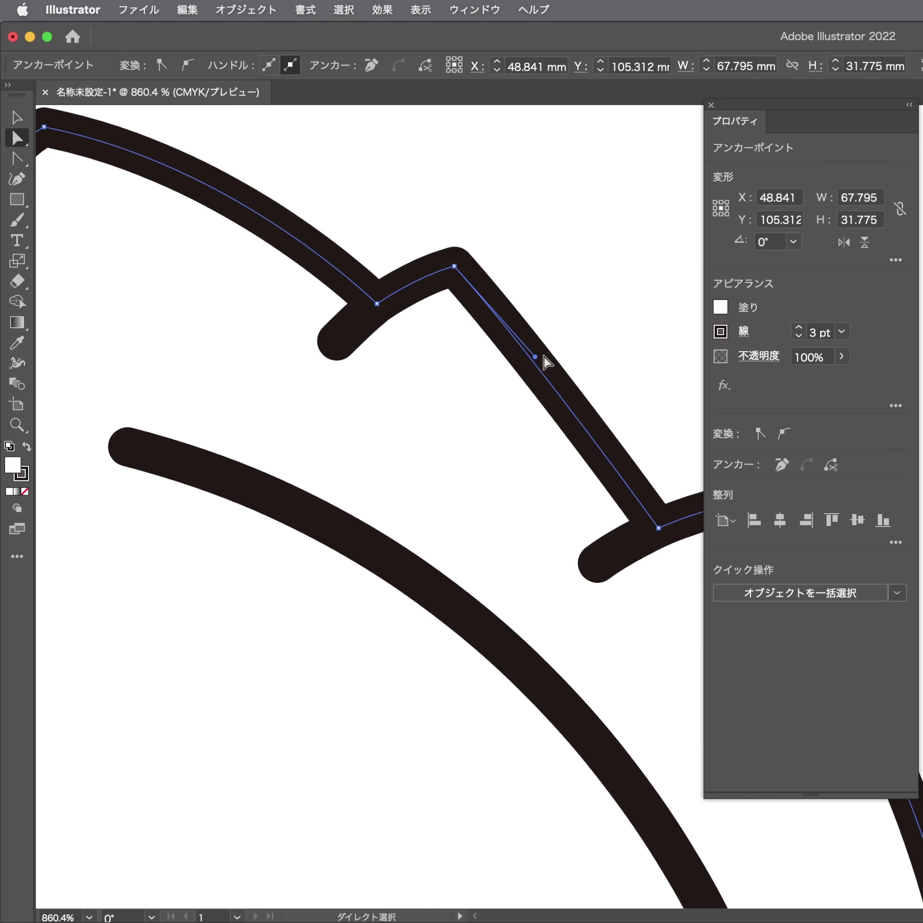
pyautogui.moveTo(542, 361); pyautogui.dragTo(554, 354)
pyautogui.scroll(-3, 554, 353)
pyautogui.hscroll(3, 295, 381)
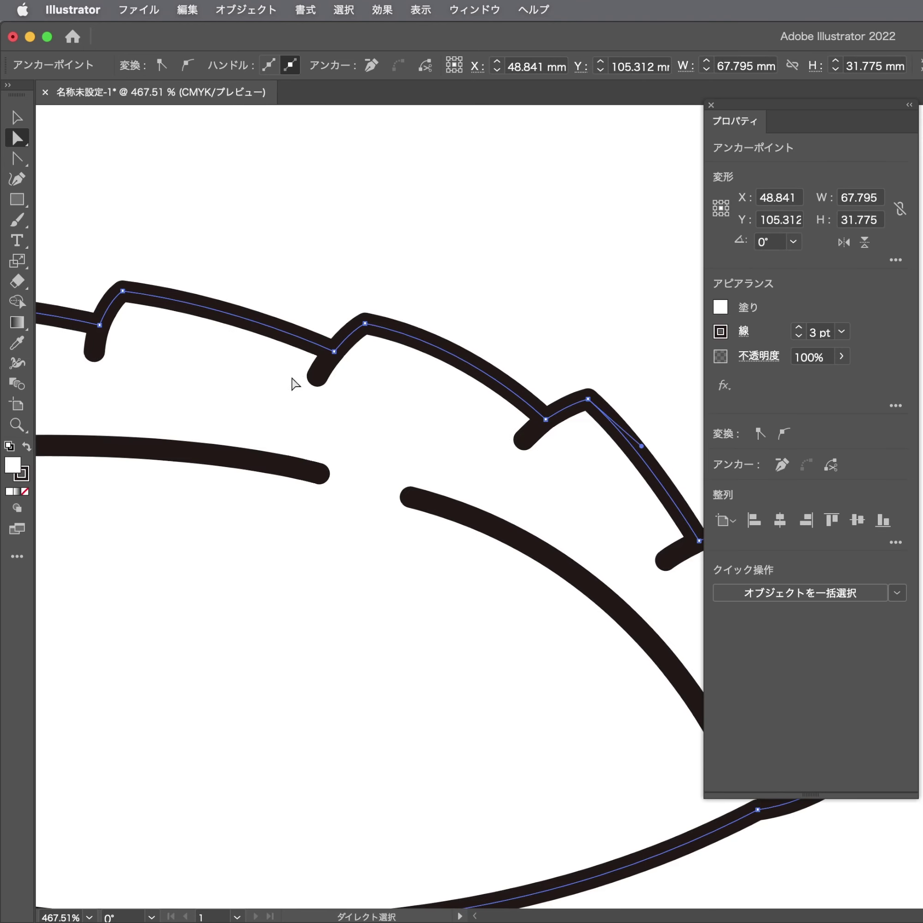
pyautogui.scroll(2, 532, 336)
# Adjust the middle anchor of the first pleat tick stroke on the left side
pyautogui.hotkey('ctrl', 'shift', 'a')
pyautogui.scroll(2, 582, 344)
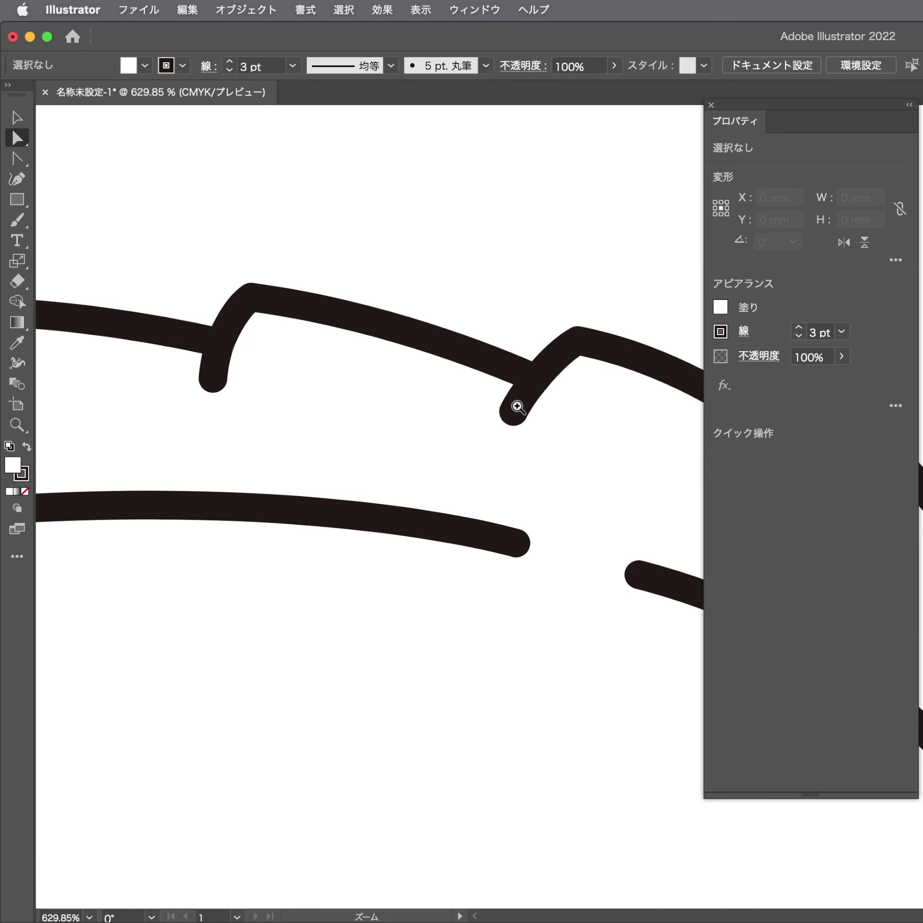
pyautogui.scroll(2, 517, 407)
pyautogui.click(509, 437)
pyautogui.click(502, 439)
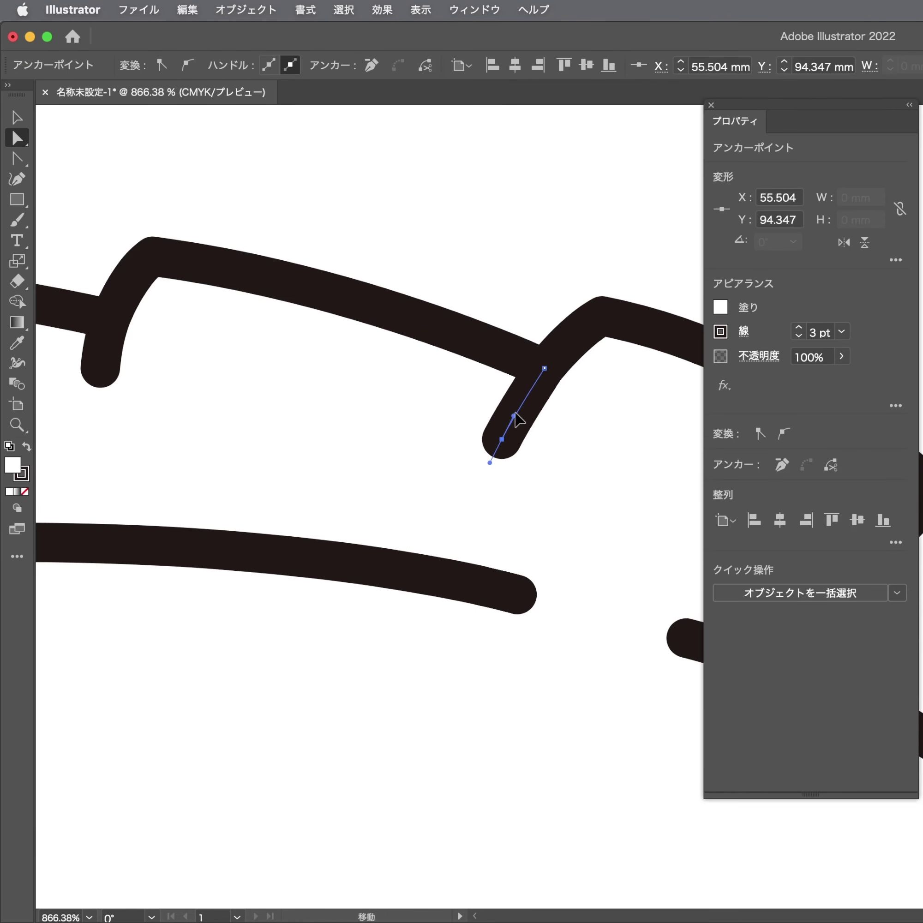
pyautogui.hscroll(-5, 484, 402)
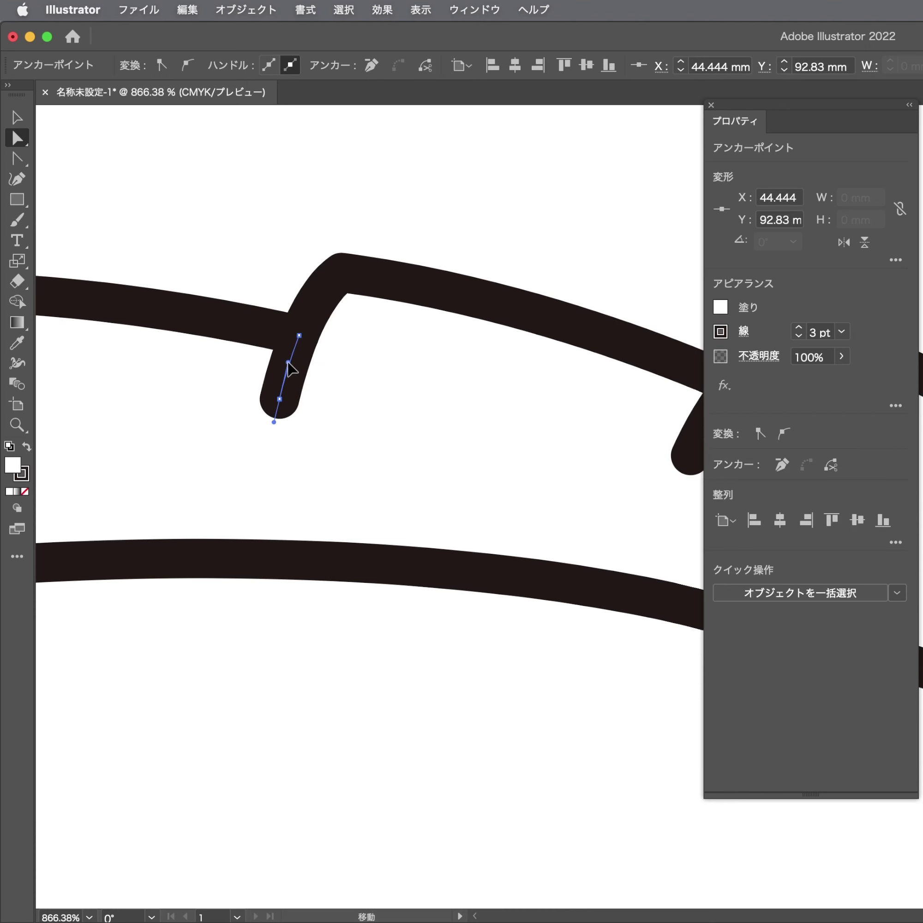
pyautogui.hscroll(-5, 290, 368)
pyautogui.hscroll(-2, 463, 361)
pyautogui.click(396, 313)
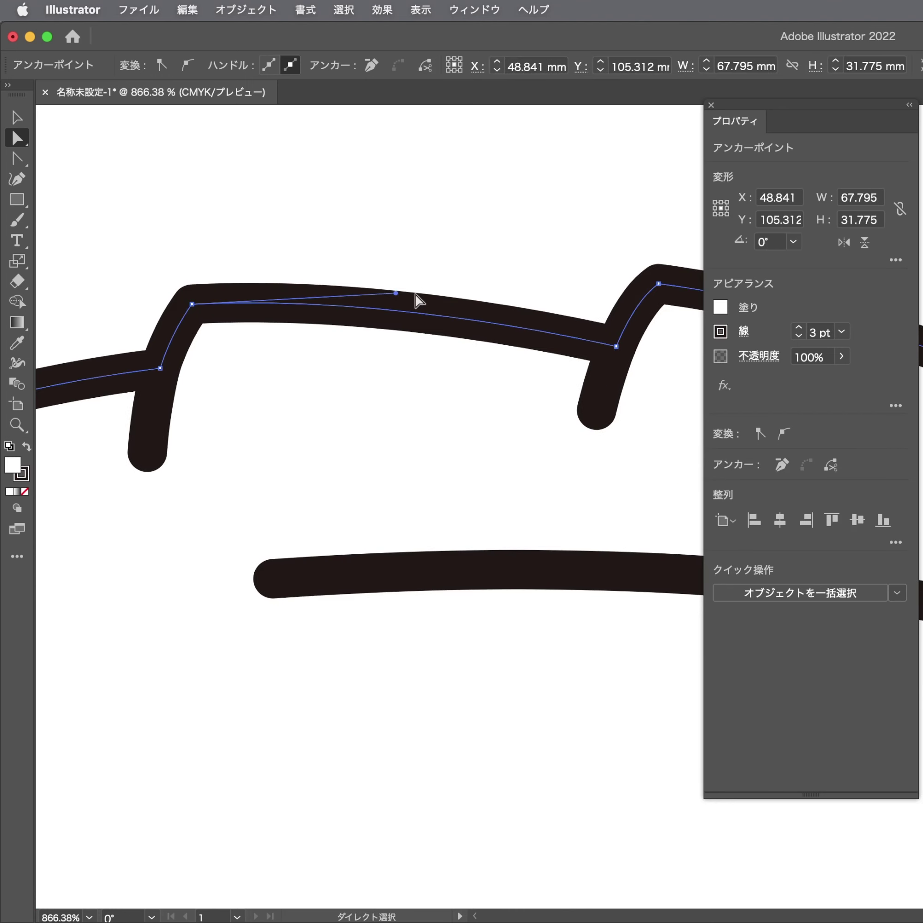
# Adjust the middle anchor of the next pleat tick stroke
pyautogui.hscroll(5, 270, 336)
pyautogui.click(458, 412)
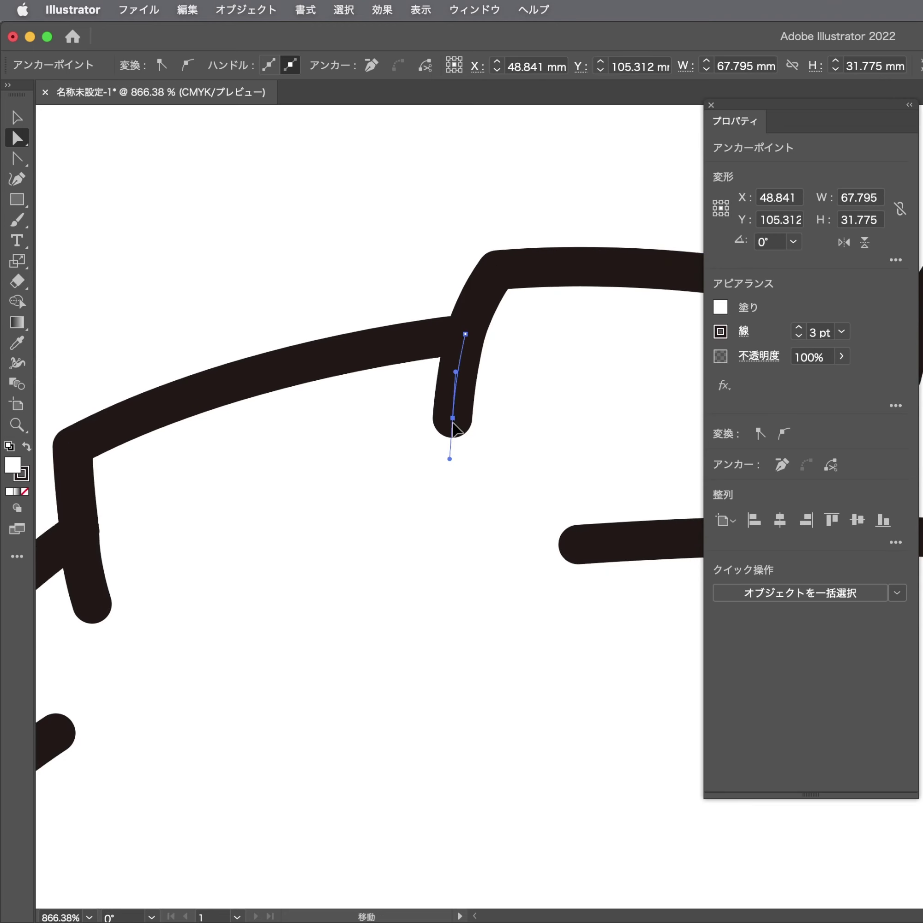
pyautogui.click(458, 393)
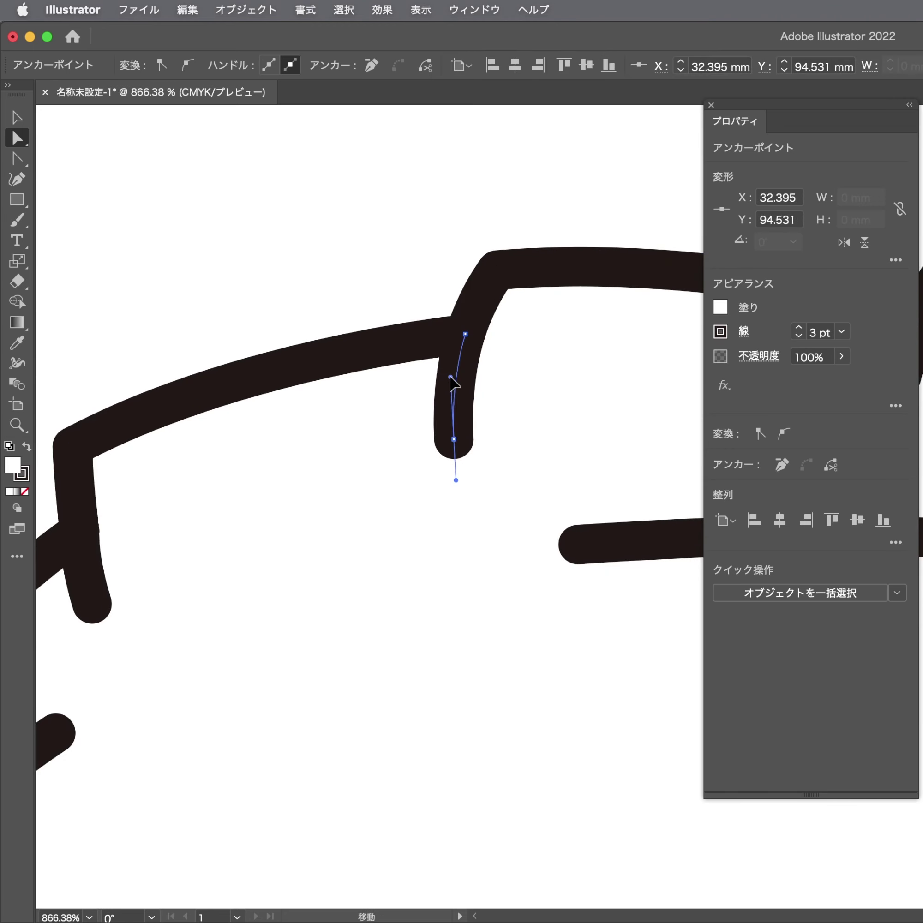
pyautogui.scroll(-3, 320, 456)
pyautogui.hscroll(-4, 320, 456)
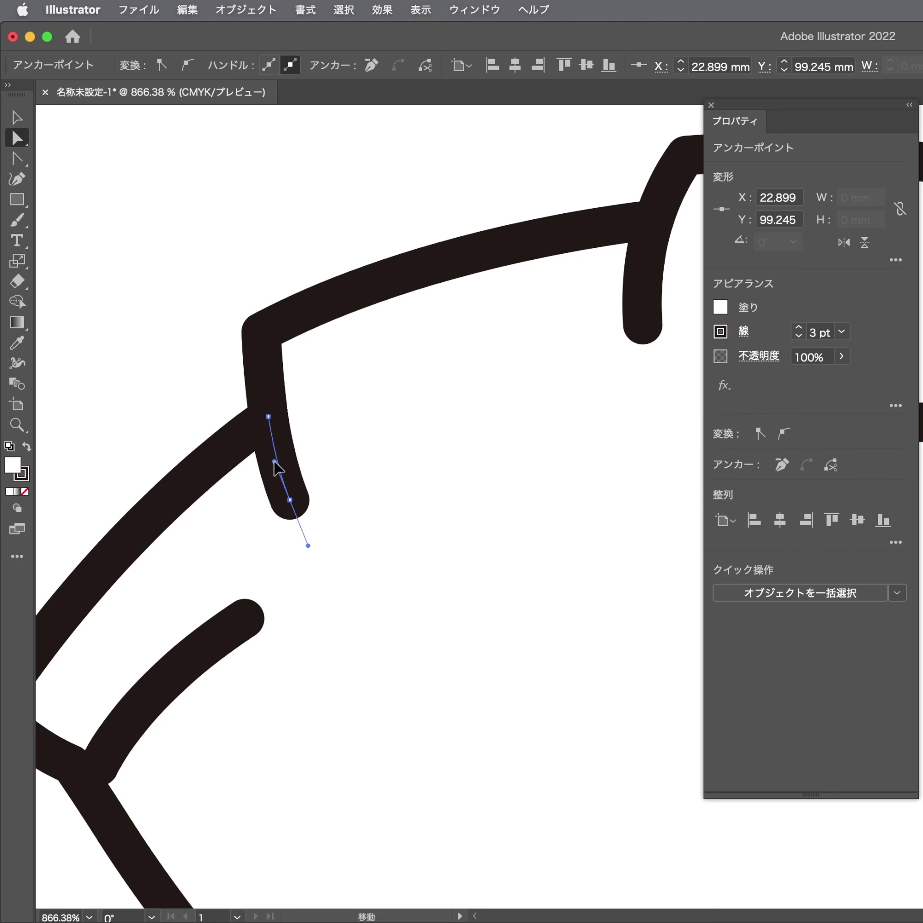
pyautogui.click(227, 402)
# Cut the small curved stroke near the left tip with Scissors, delete the excess, and nudge it down-left
pyautogui.scroll(-3, 226, 402)
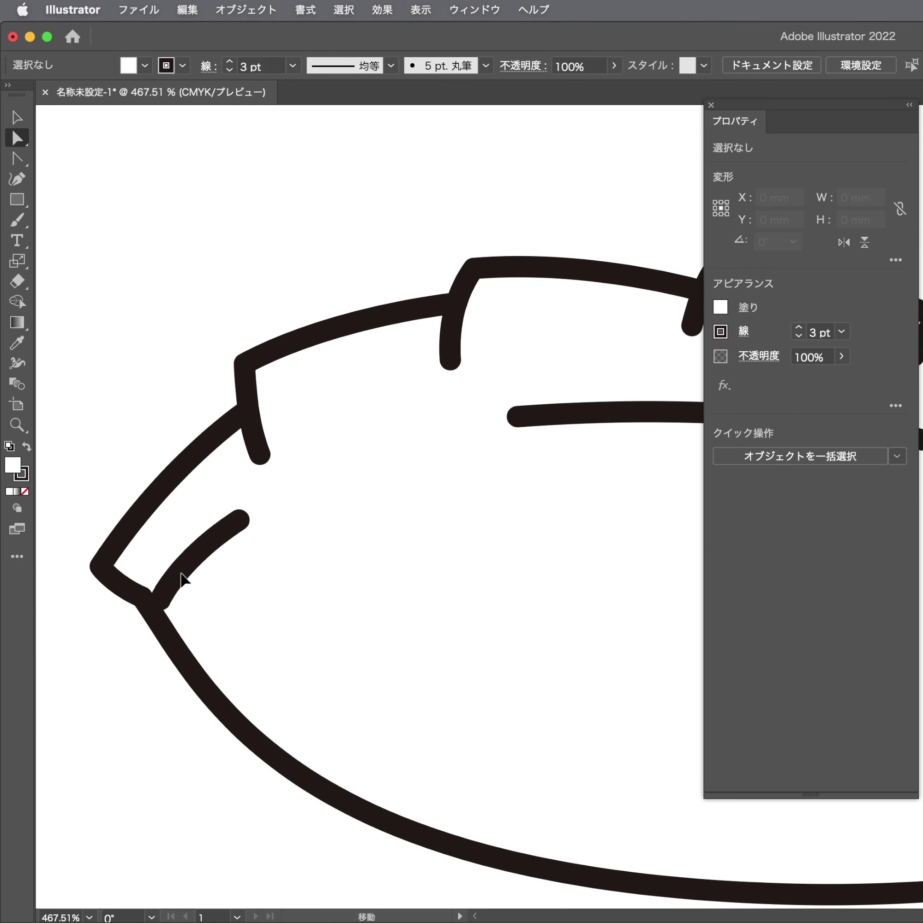
pyautogui.click(179, 577)
pyautogui.press('c')
pyautogui.click(196, 553)
pyautogui.press('Delete')
pyautogui.moveTo(182, 577); pyautogui.dragTo(157, 608)
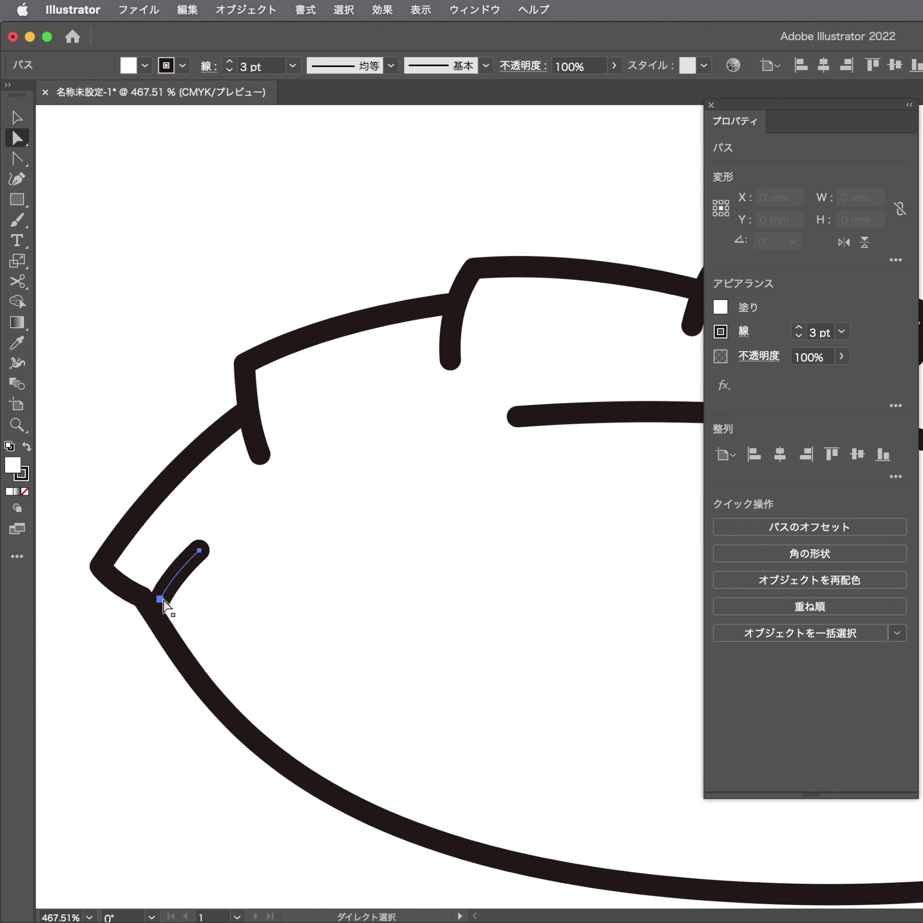
pyautogui.click(115, 642)
pyautogui.scroll(-4, 342, 518)
pyautogui.scroll(1, 377, 521)
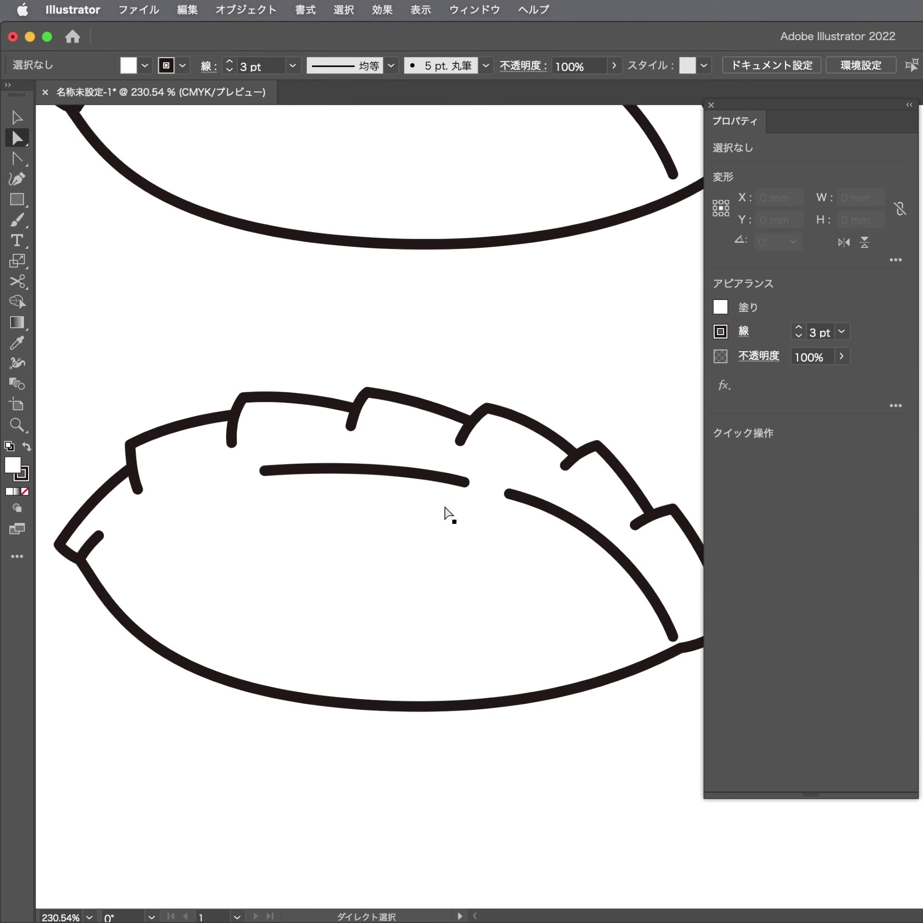
# Move and rotate the centre crease stroke to the left, then bend its curve
pyautogui.click(433, 475)
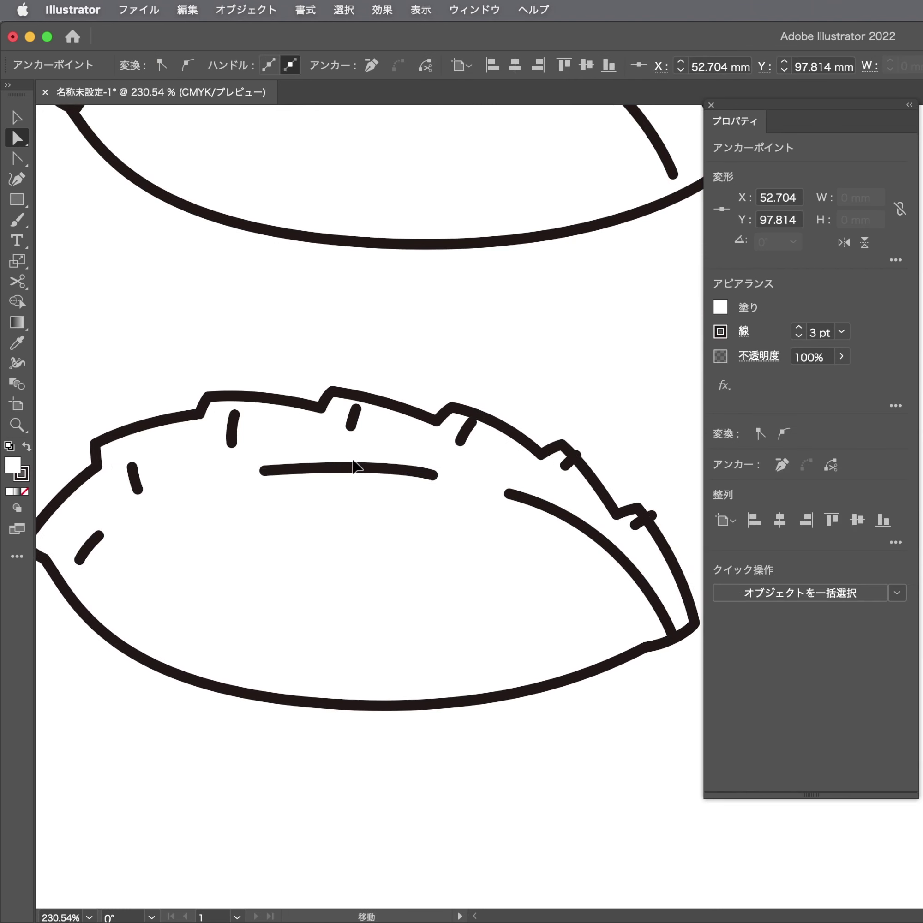
pyautogui.click(363, 470)
pyautogui.click(392, 458)
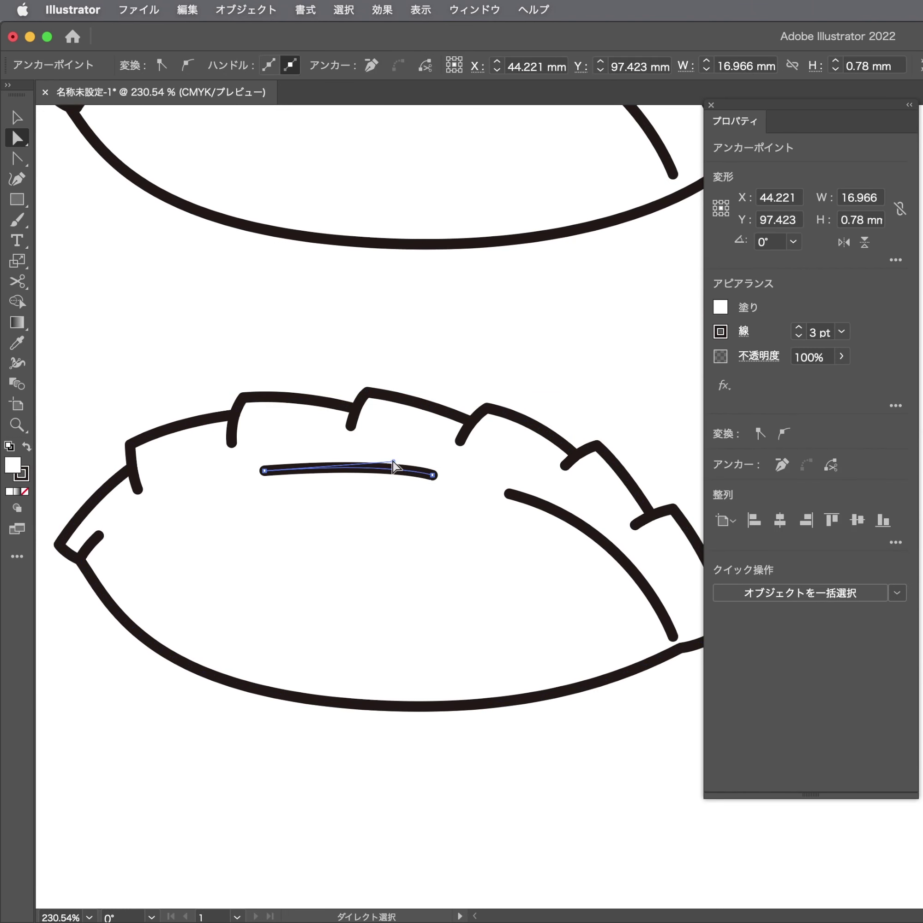
pyautogui.moveTo(358, 474); pyautogui.dragTo(241, 503)
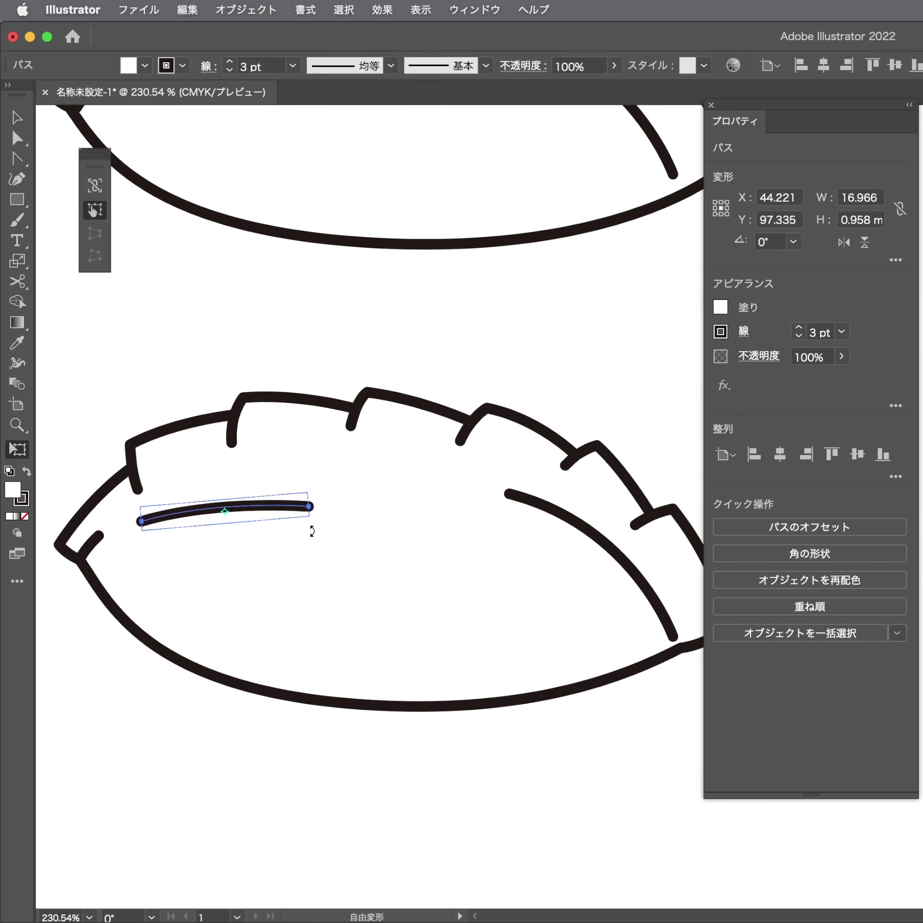
pyautogui.moveTo(308, 530)
pyautogui.mouseDown()
pyautogui.moveTo(310, 485)
pyautogui.moveTo(289, 480)
pyautogui.mouseUp()
pyautogui.click(293, 484)
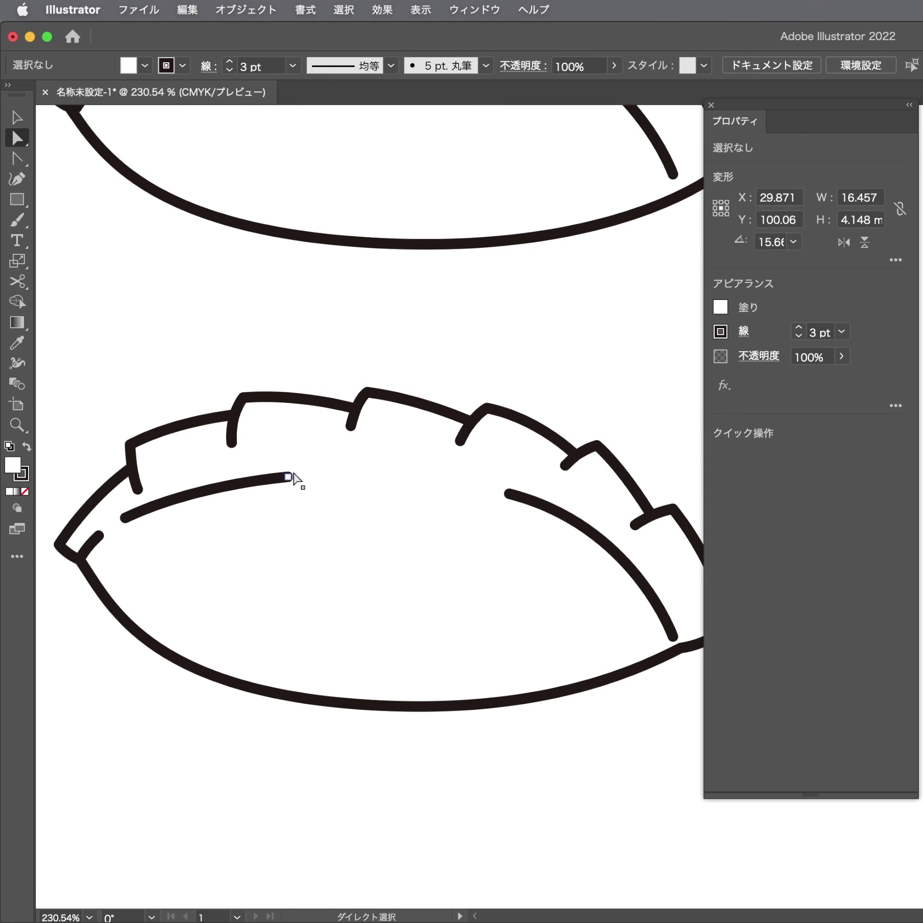
pyautogui.click(194, 490)
pyautogui.moveTo(196, 484); pyautogui.dragTo(208, 466)
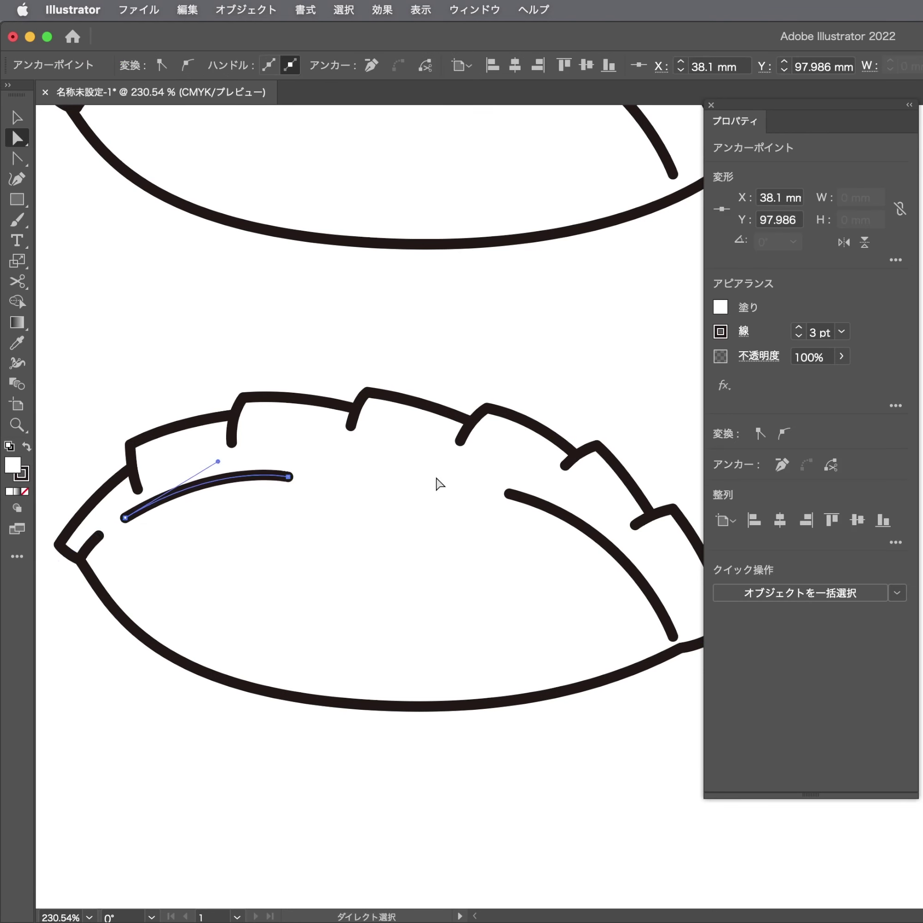
# Delete a piece of the right inner crease to split it in two, then zoom out
pyautogui.click(629, 563)
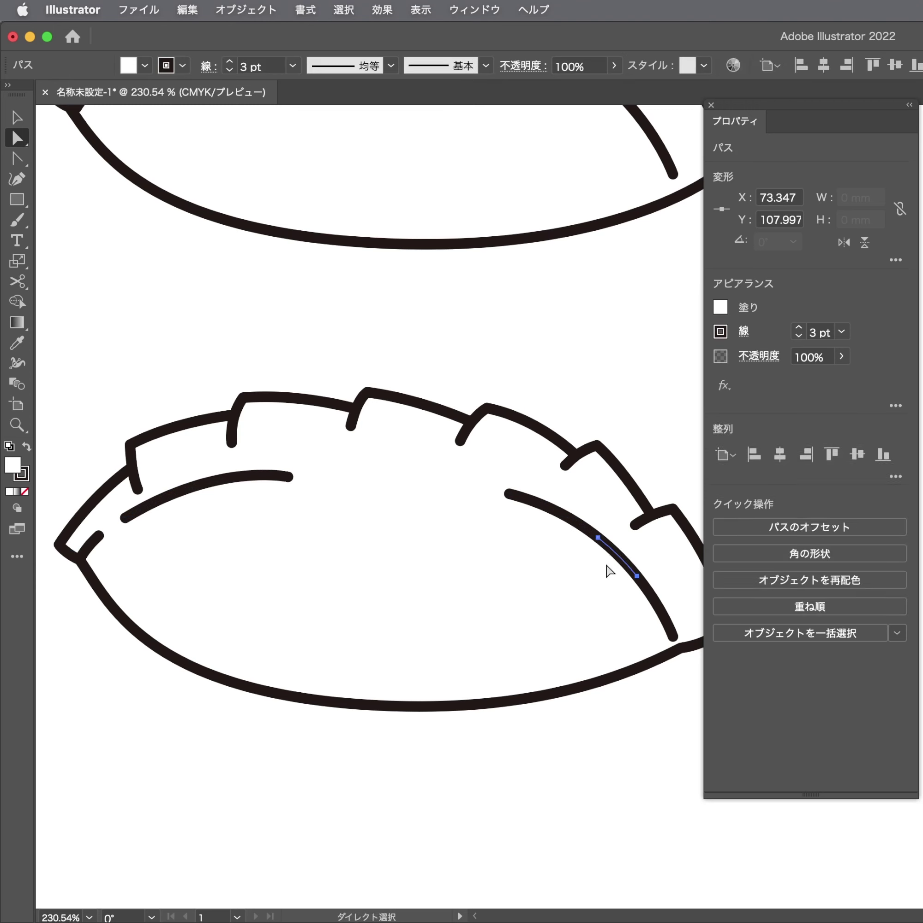
pyautogui.press('Delete')
pyautogui.click(558, 511)
pyautogui.click(657, 607)
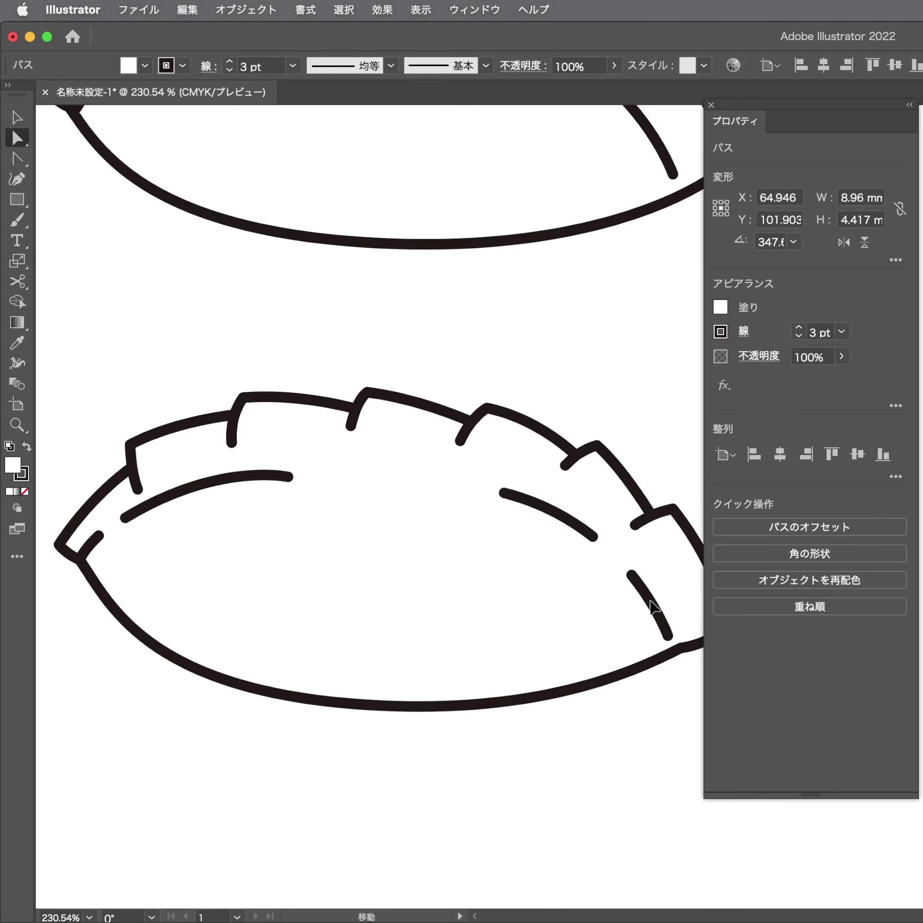
pyautogui.click(625, 402)
pyautogui.moveTo(625, 402); pyautogui.dragTo(416, 465)
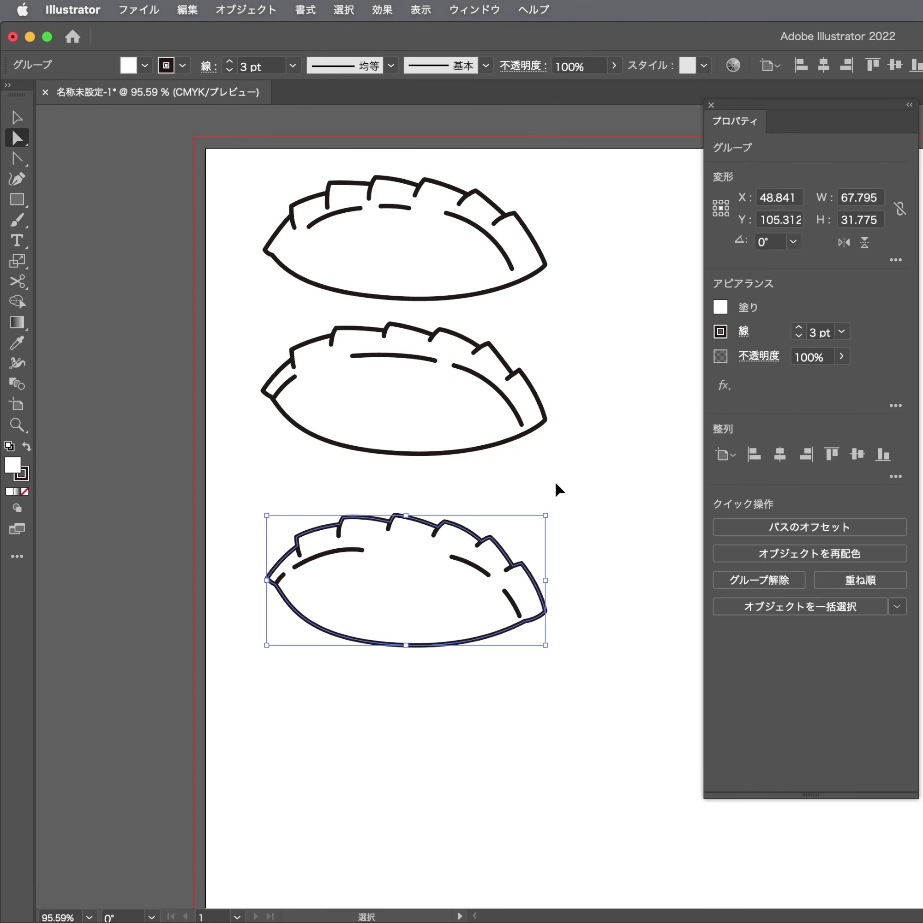
# Pull the bottom dumpling's lowest anchor slightly down
pyautogui.click(422, 629)
pyautogui.click(368, 668)
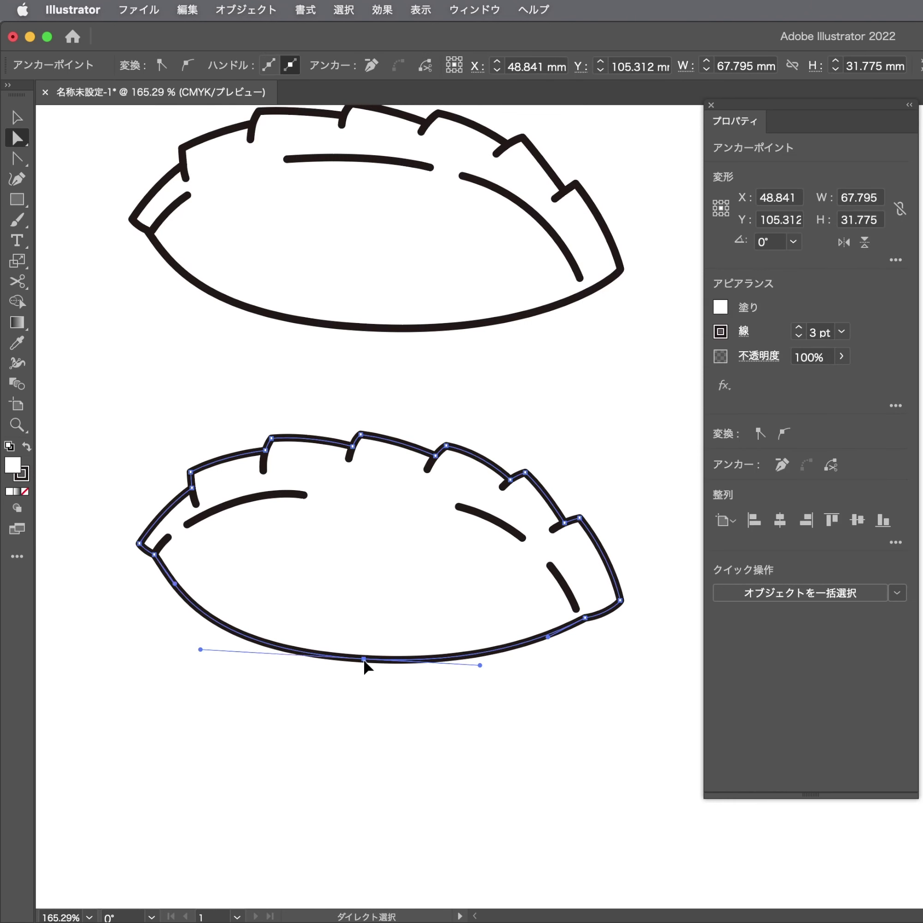
pyautogui.moveTo(362, 665); pyautogui.dragTo(367, 675)
pyautogui.click(315, 397)
pyautogui.scroll(-3, 315, 397)
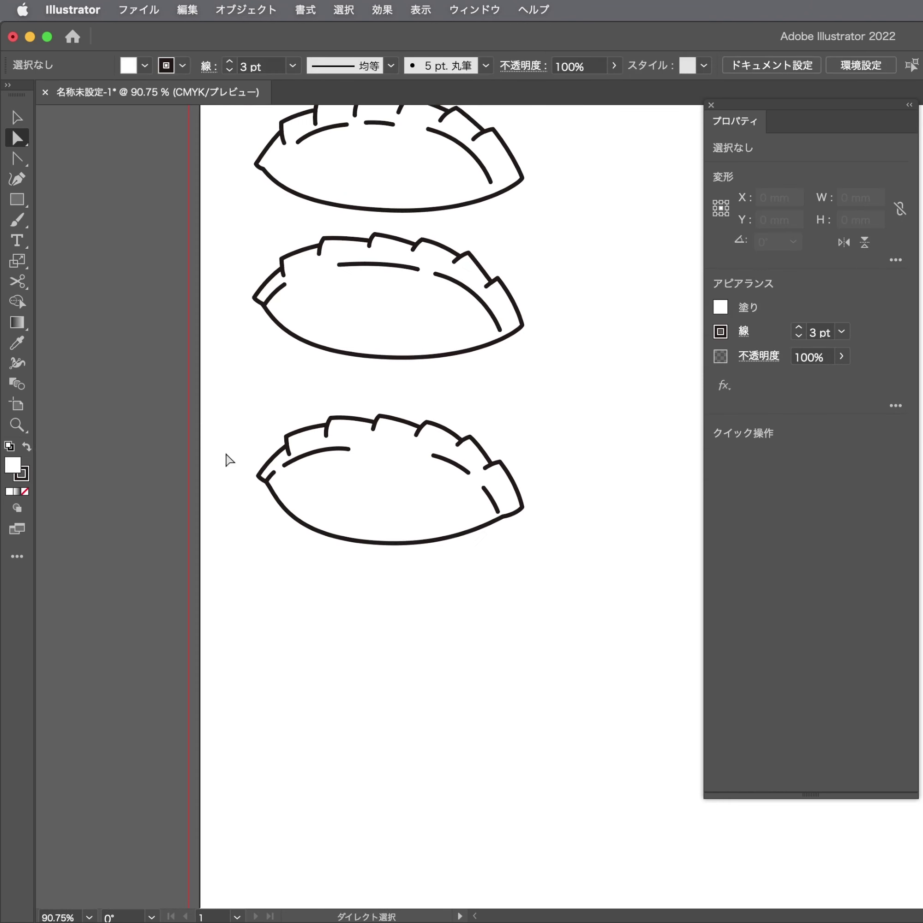
pyautogui.moveTo(232, 406); pyautogui.dragTo(530, 586)
# Squeeze all three dumplings narrower to about 64.9 mm and set their stroke to 2 pt
pyautogui.click(576, 418)
pyautogui.scroll(5, 509, 521)
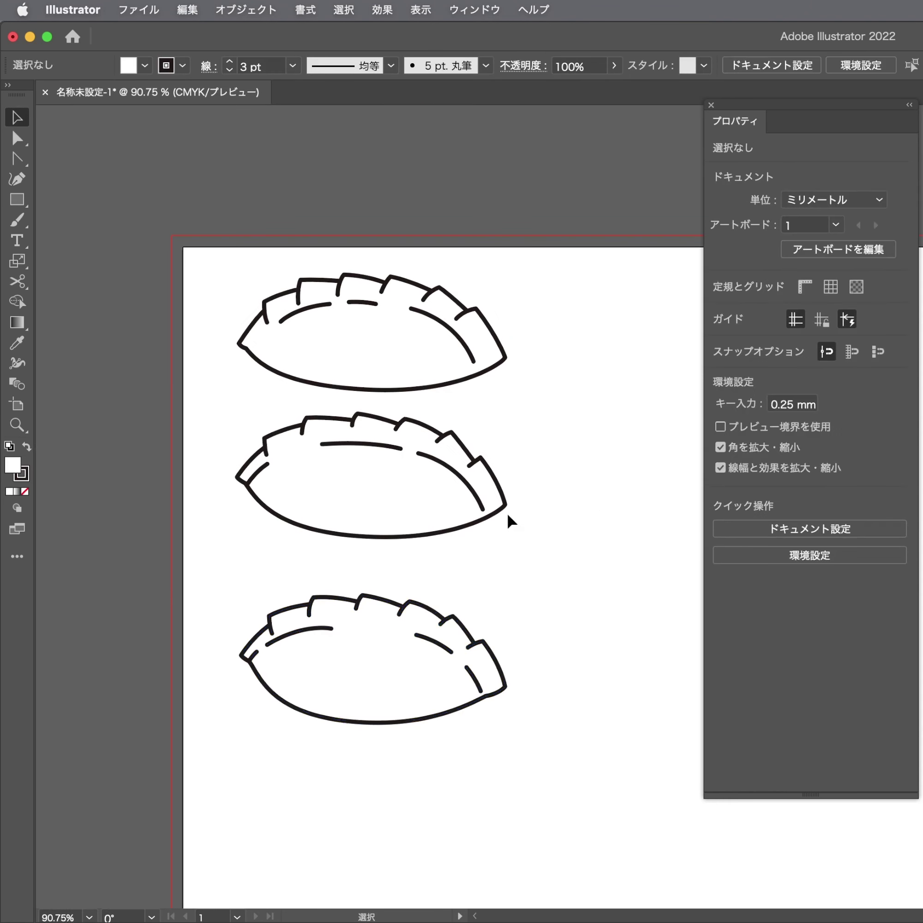
pyautogui.click(505, 510)
pyautogui.moveTo(541, 288); pyautogui.dragTo(430, 795)
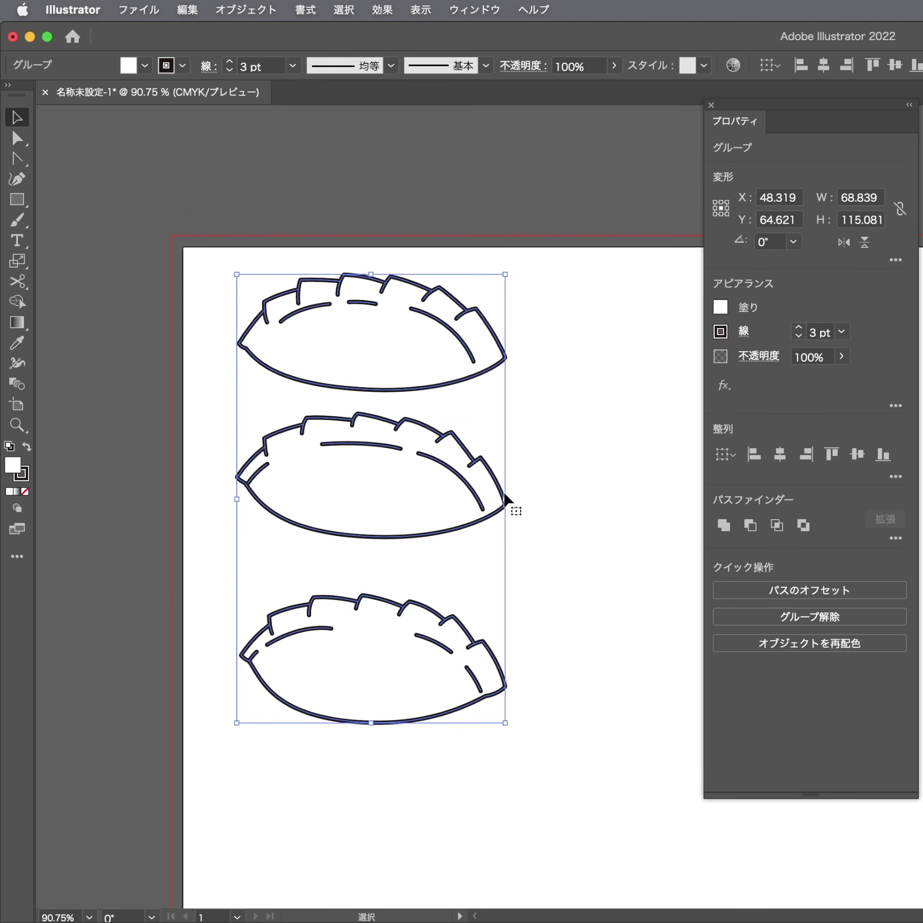
pyautogui.moveTo(506, 498); pyautogui.dragTo(491, 501)
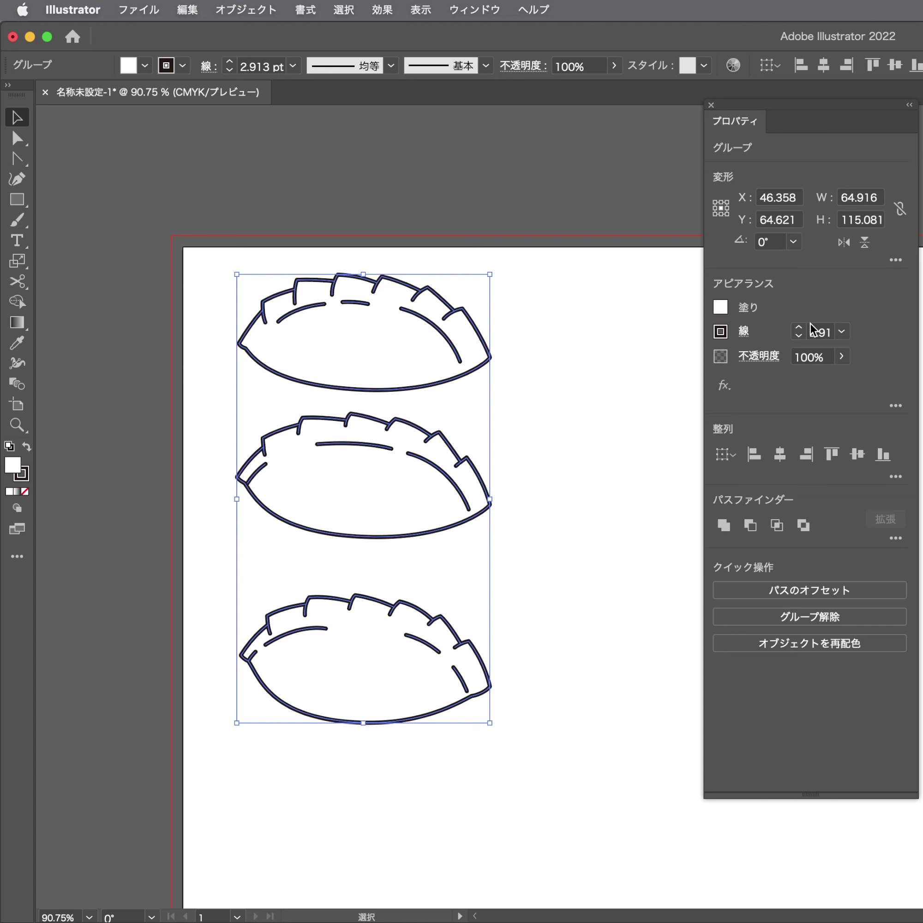
pyautogui.click(798, 337)
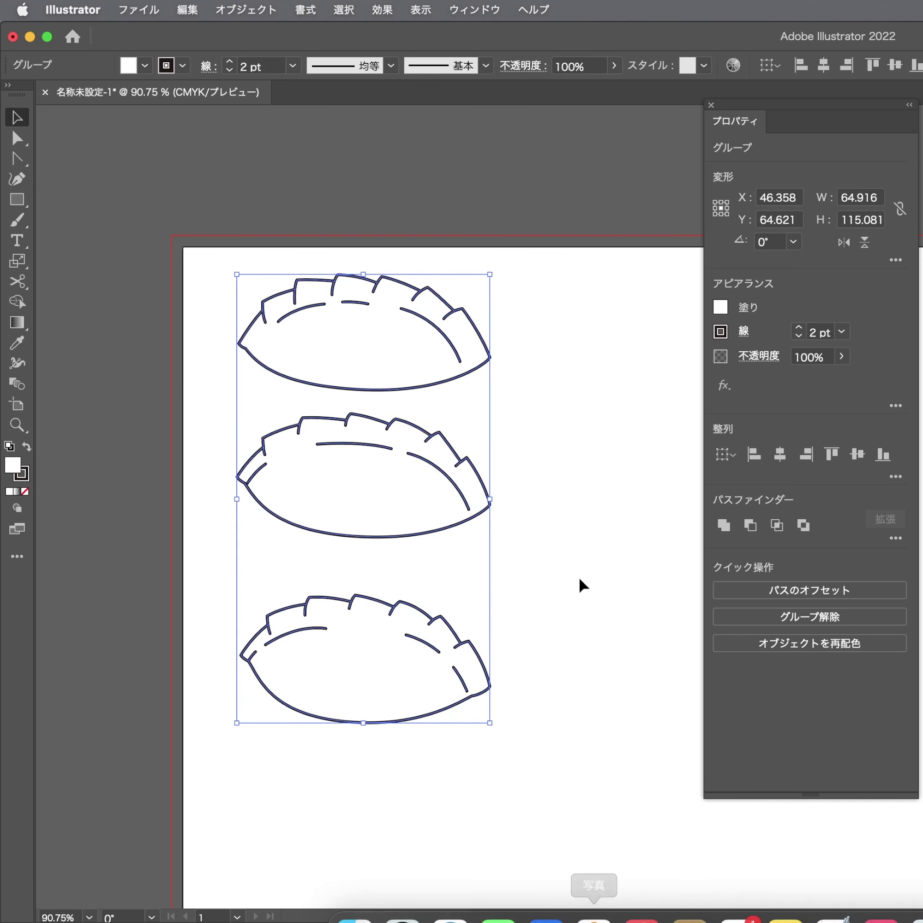
pyautogui.scroll(-1, 621, 490)
pyautogui.click(615, 439)
# Add an anchor near the top dumpling's right tip and reshape it into a small kink
pyautogui.press('a')
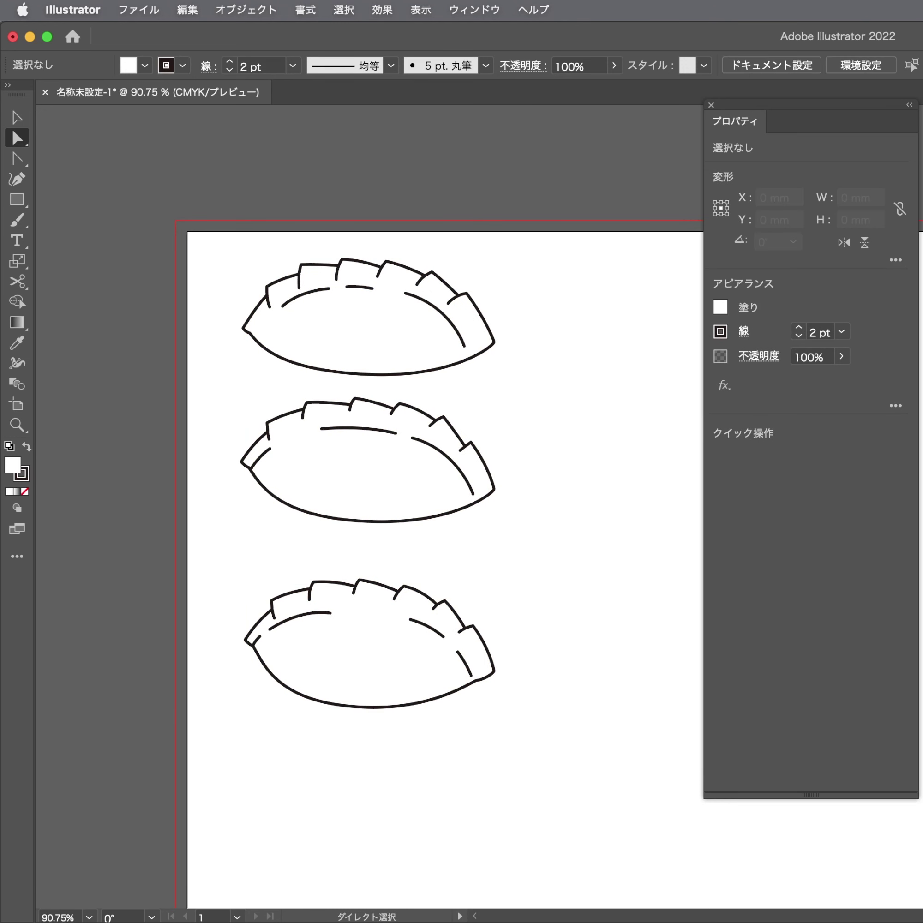
pyautogui.moveTo(426, 313); pyautogui.dragTo(657, 355)
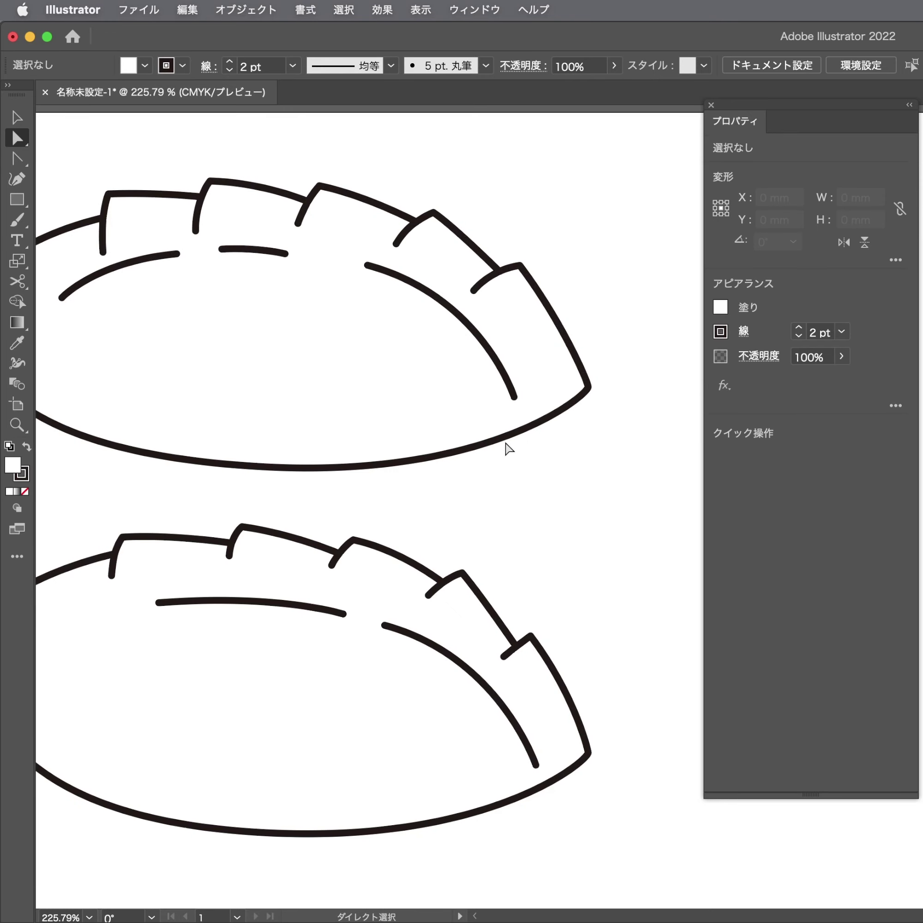
pyautogui.click(555, 413)
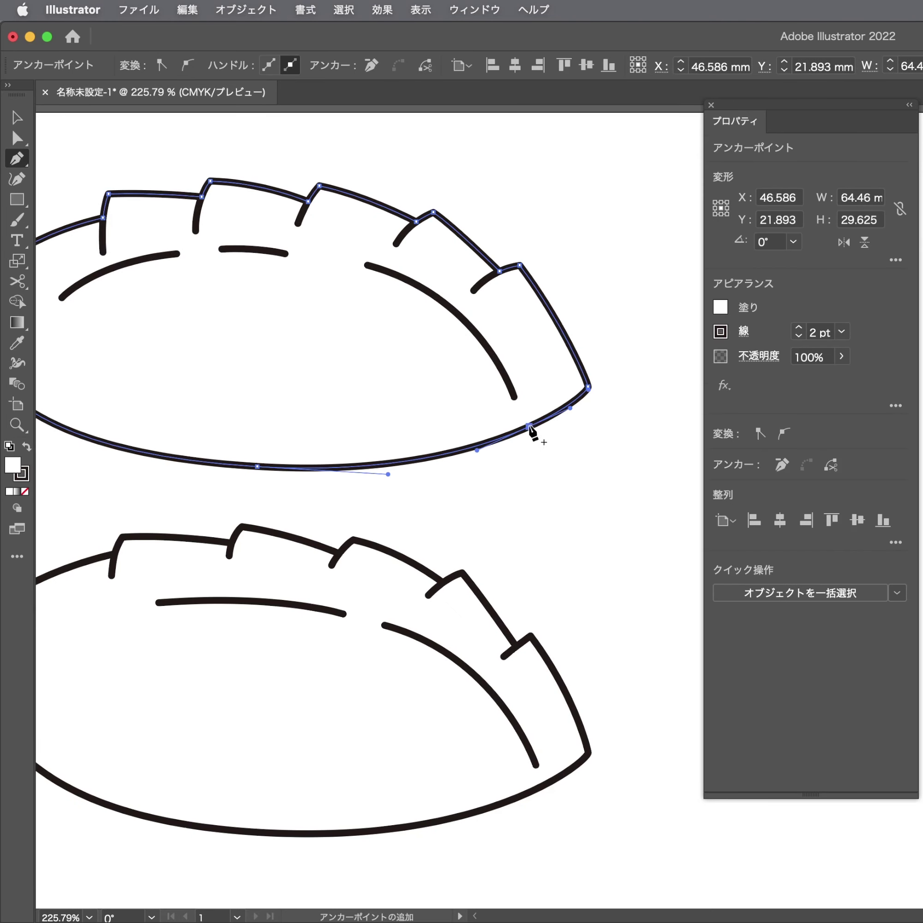
pyautogui.press('a')
pyautogui.keyDown('alt'); pyautogui.click(524, 417); pyautogui.keyUp('alt')
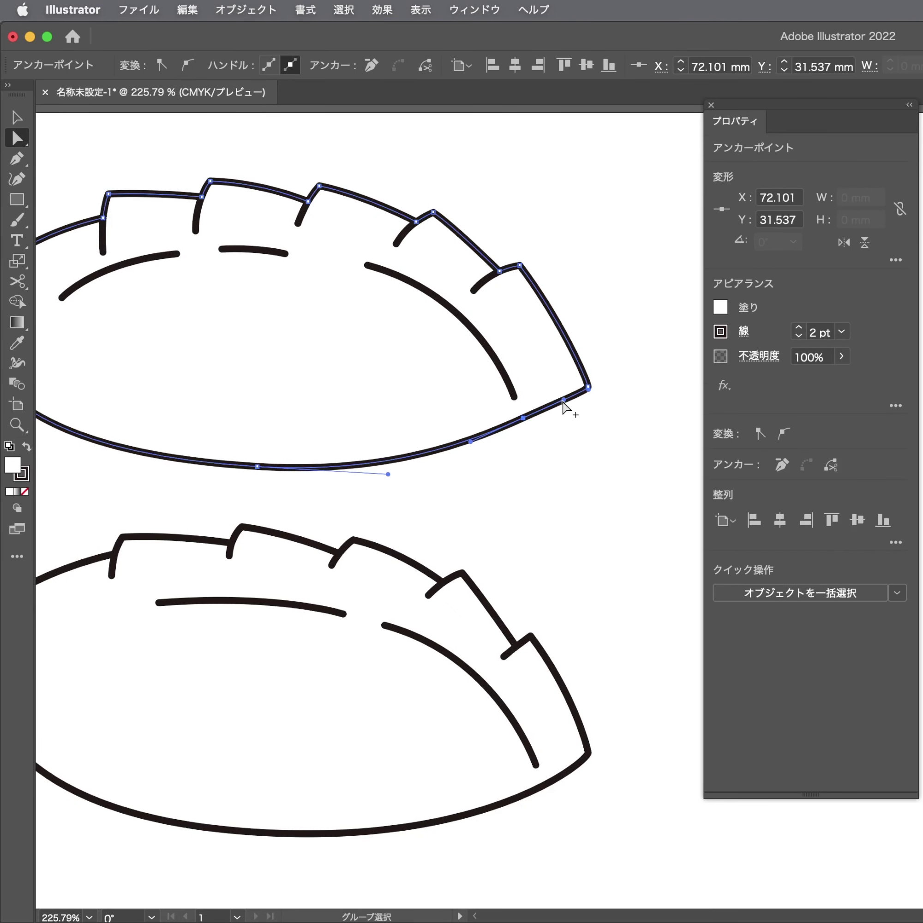
pyautogui.moveTo(558, 408); pyautogui.dragTo(565, 405)
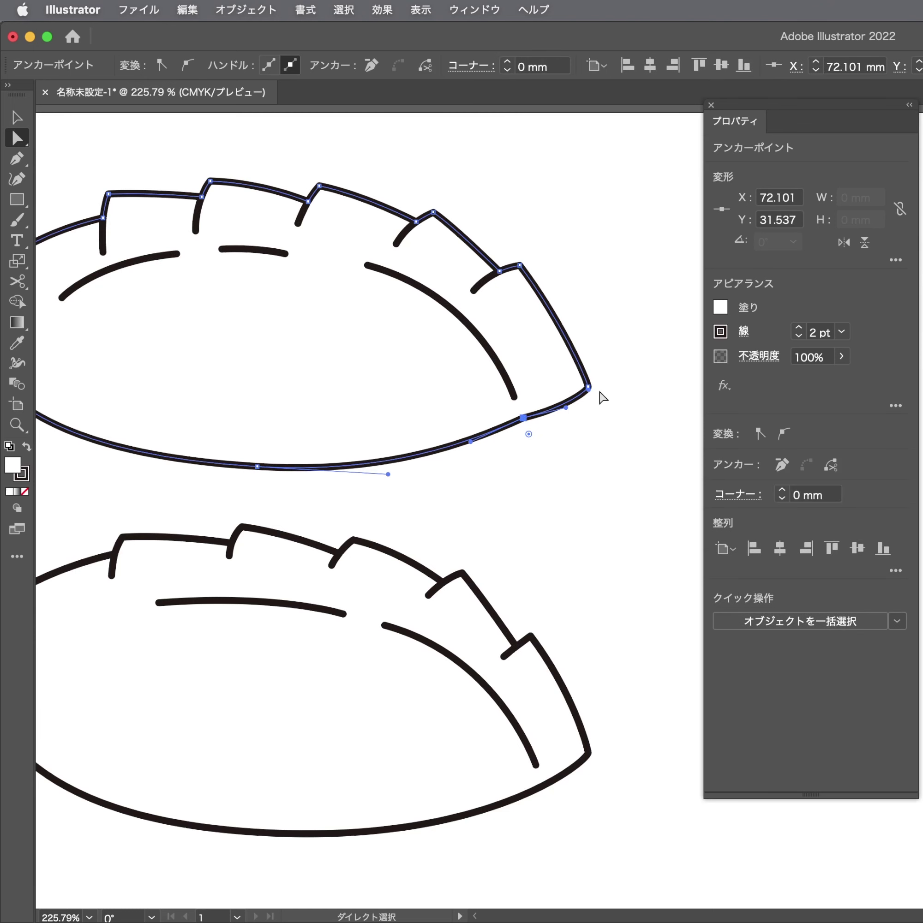
pyautogui.click(578, 408)
pyautogui.click(517, 420)
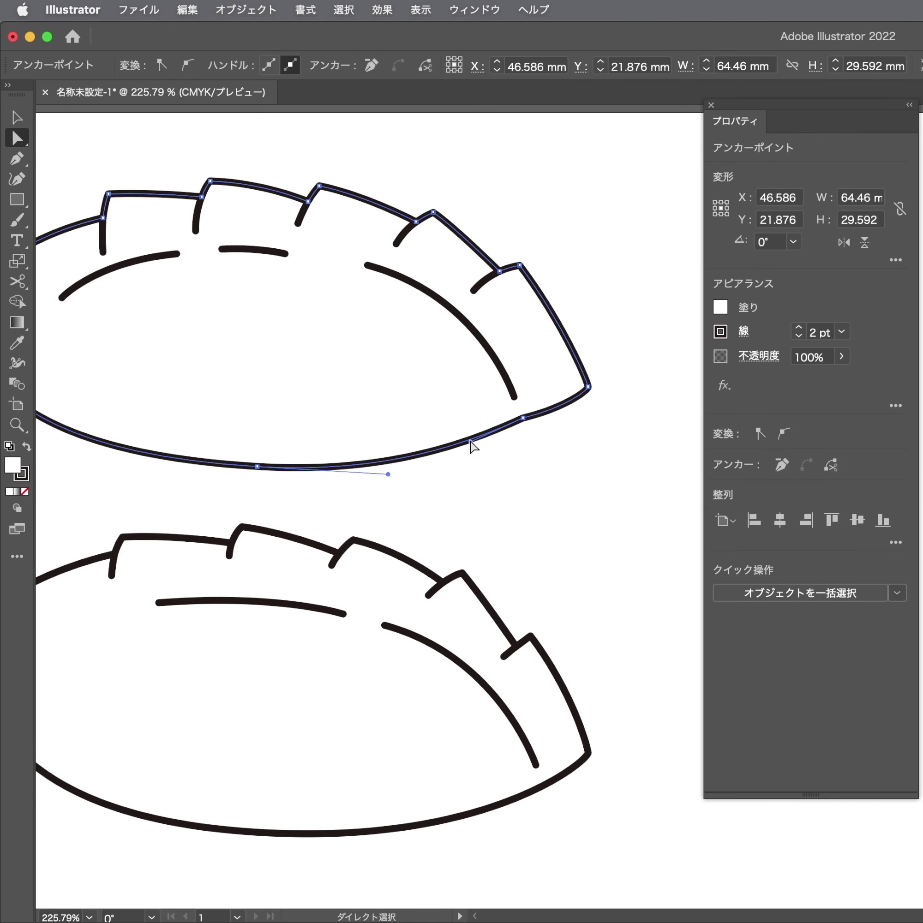
pyautogui.click(526, 518)
# Add an anchor near the middle dumpling's right tip and nudge it up into a notch
pyautogui.scroll(-5, 524, 558)
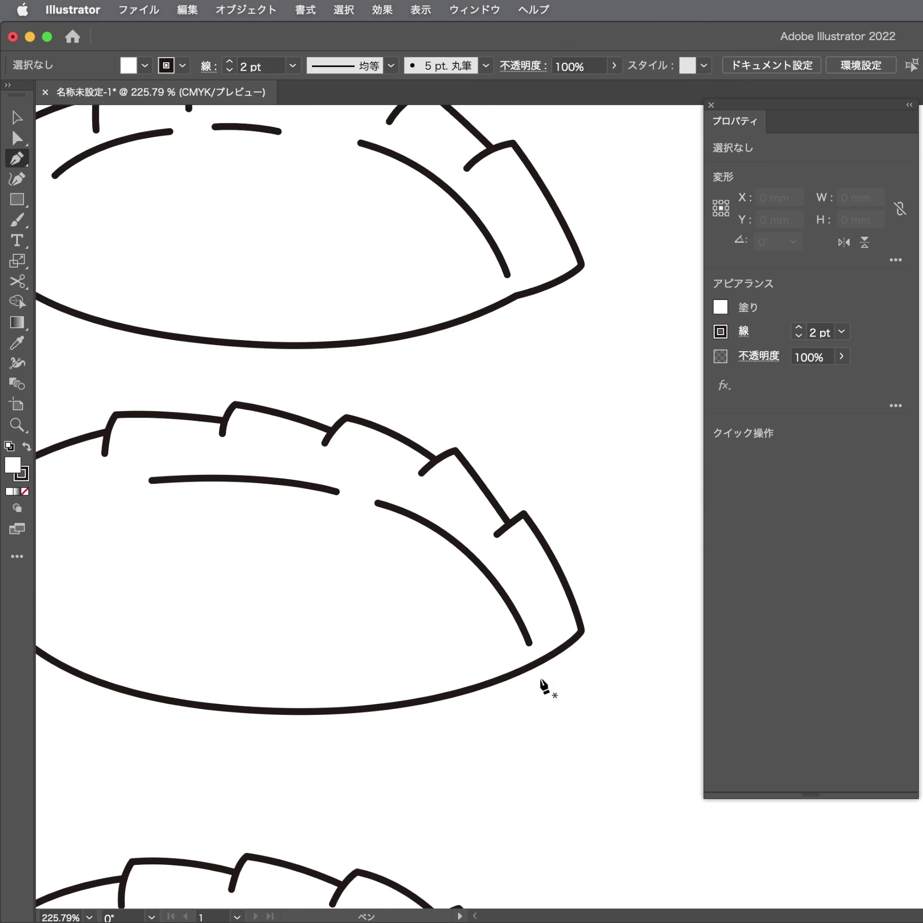
pyautogui.keyDown('super'); pyautogui.click(542, 663); pyautogui.keyUp('super')
pyautogui.press('a')
pyautogui.click(568, 650)
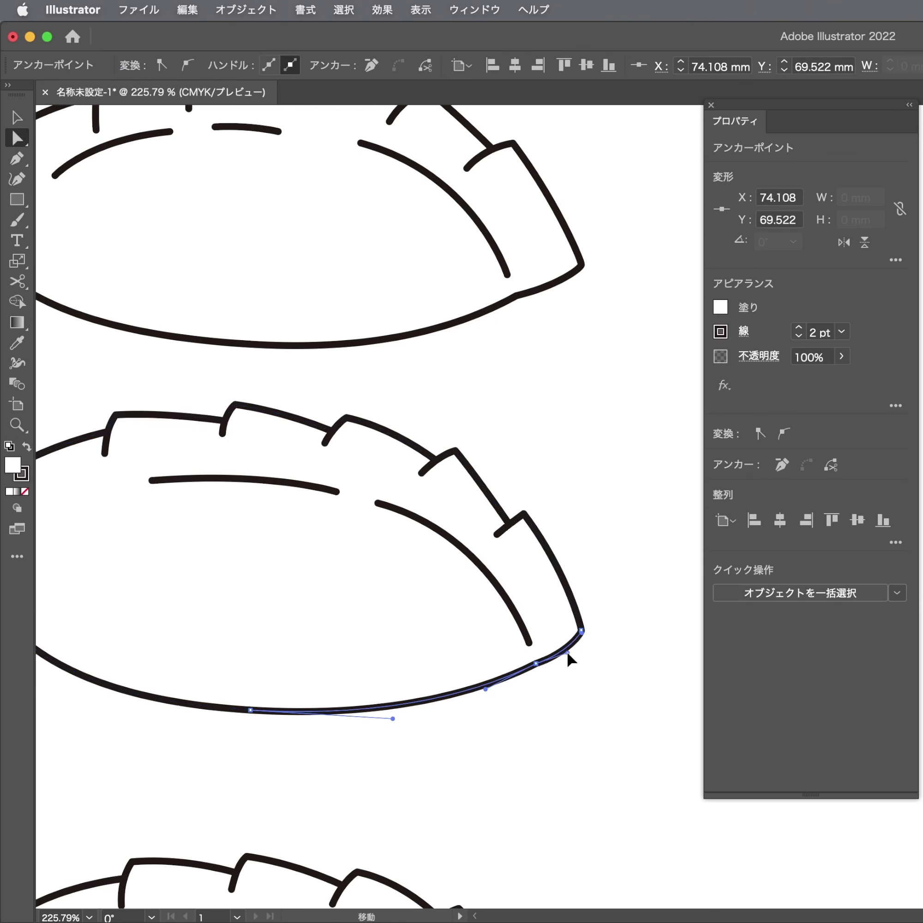
pyautogui.moveTo(536, 663); pyautogui.dragTo(534, 658)
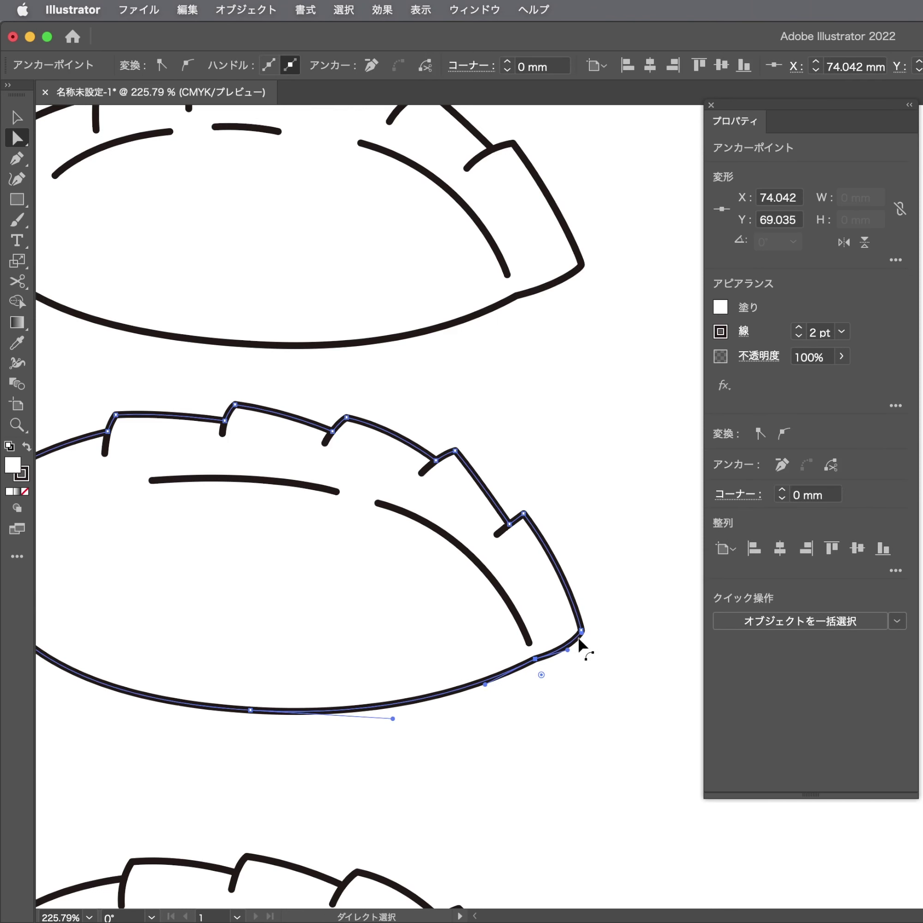
pyautogui.click(536, 686)
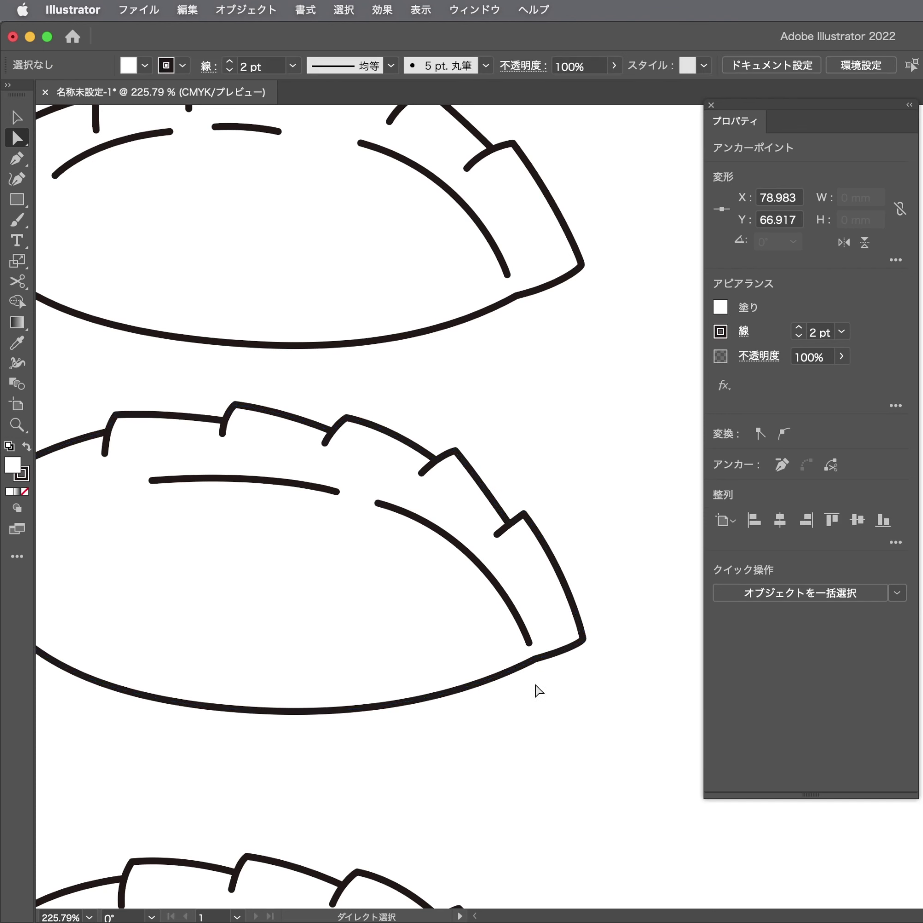
pyautogui.scroll(-5, 395, 672)
# Shrink the three dumplings to about half size, move them up-right, and restore 2 pt strokes
pyautogui.press('v')
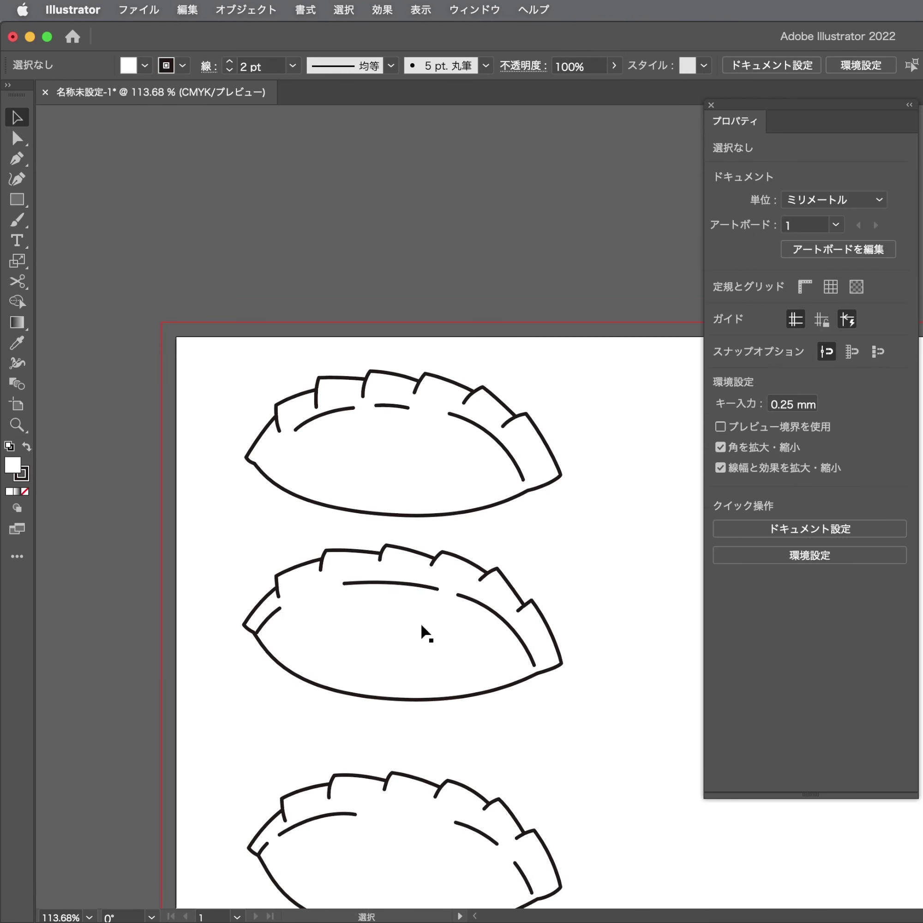
pyautogui.scroll(-5, 420, 624)
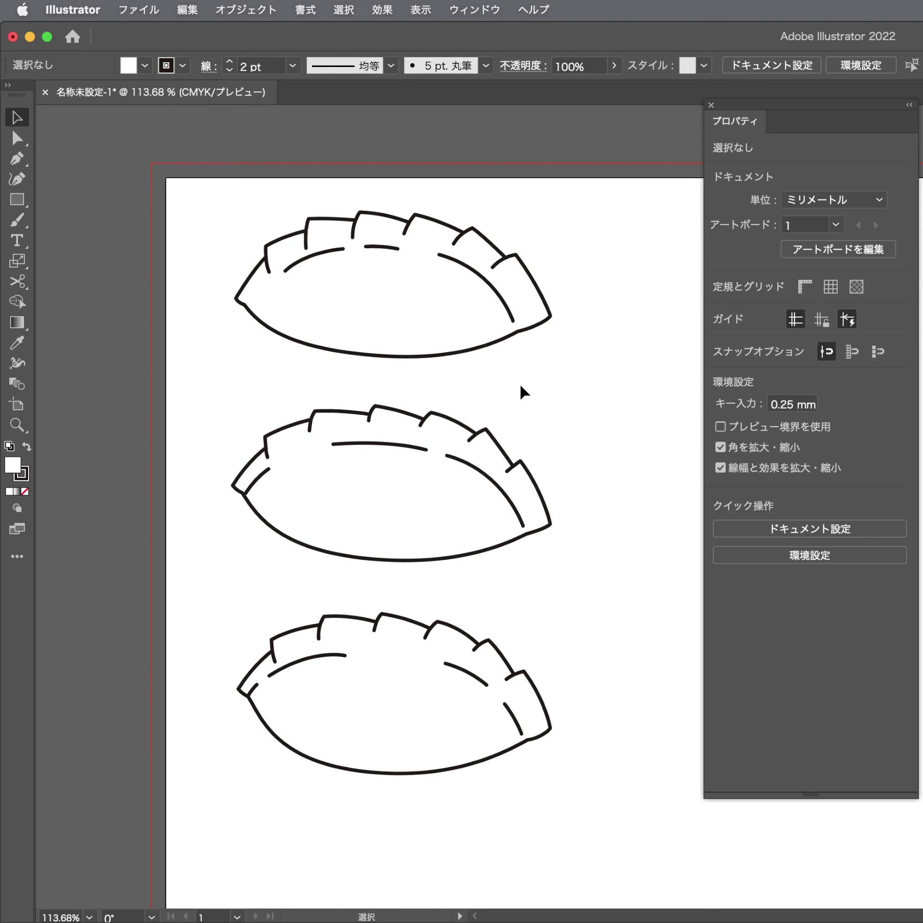
pyautogui.scroll(-3, 577, 412)
pyautogui.hotkey('ctrl', 'a')
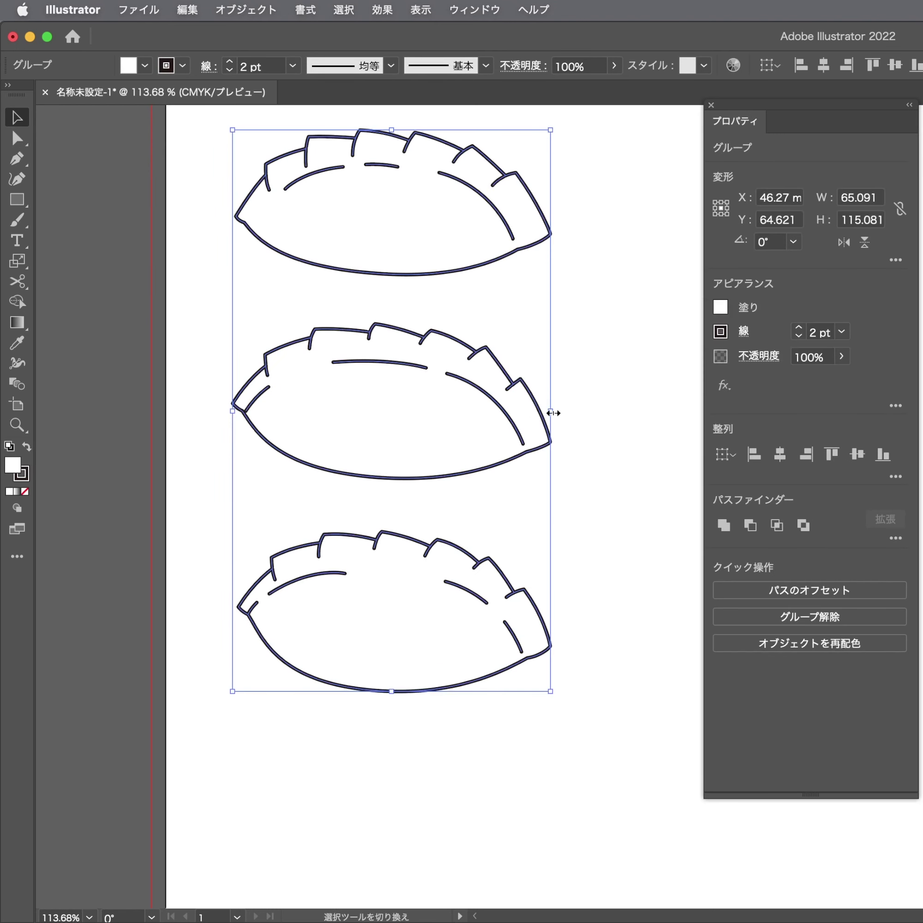
pyautogui.moveTo(553, 412); pyautogui.dragTo(399, 413)
pyautogui.moveTo(315, 412); pyautogui.dragTo(453, 305)
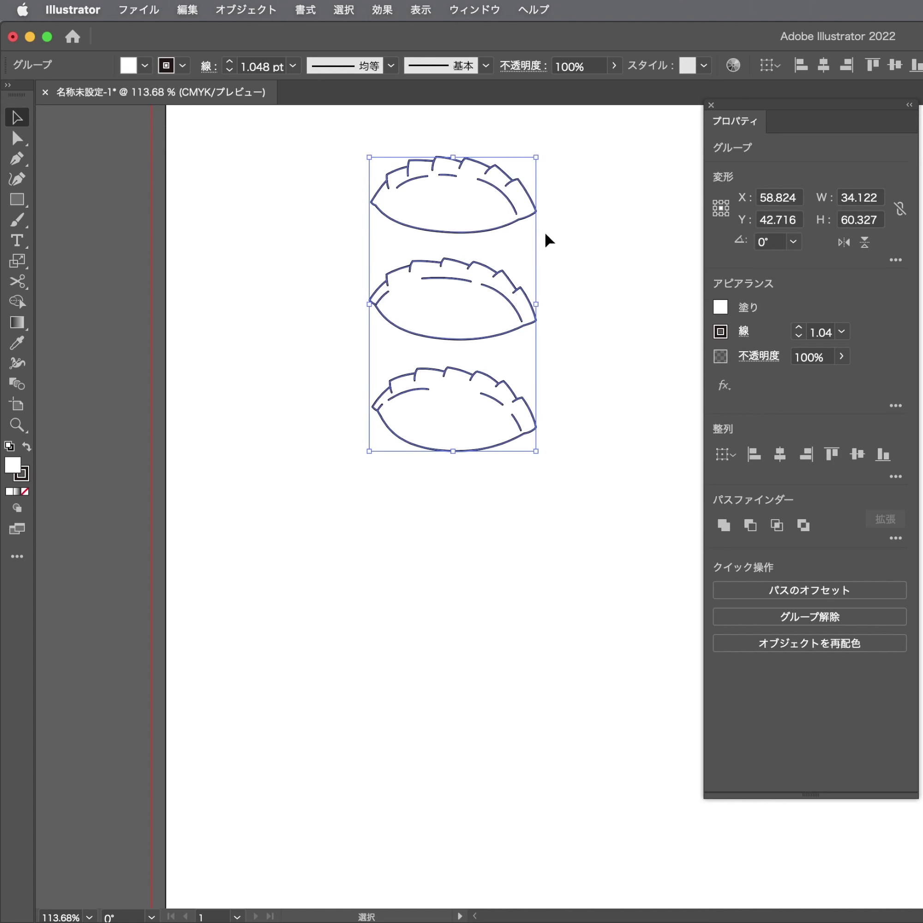
pyautogui.moveTo(592, 193); pyautogui.dragTo(515, 344)
pyautogui.click(800, 328)
pyautogui.click(801, 328)
pyautogui.click(619, 278)
# Overlap the top and middle dumplings and move the group to the upper left
pyautogui.scroll(3, 522, 383)
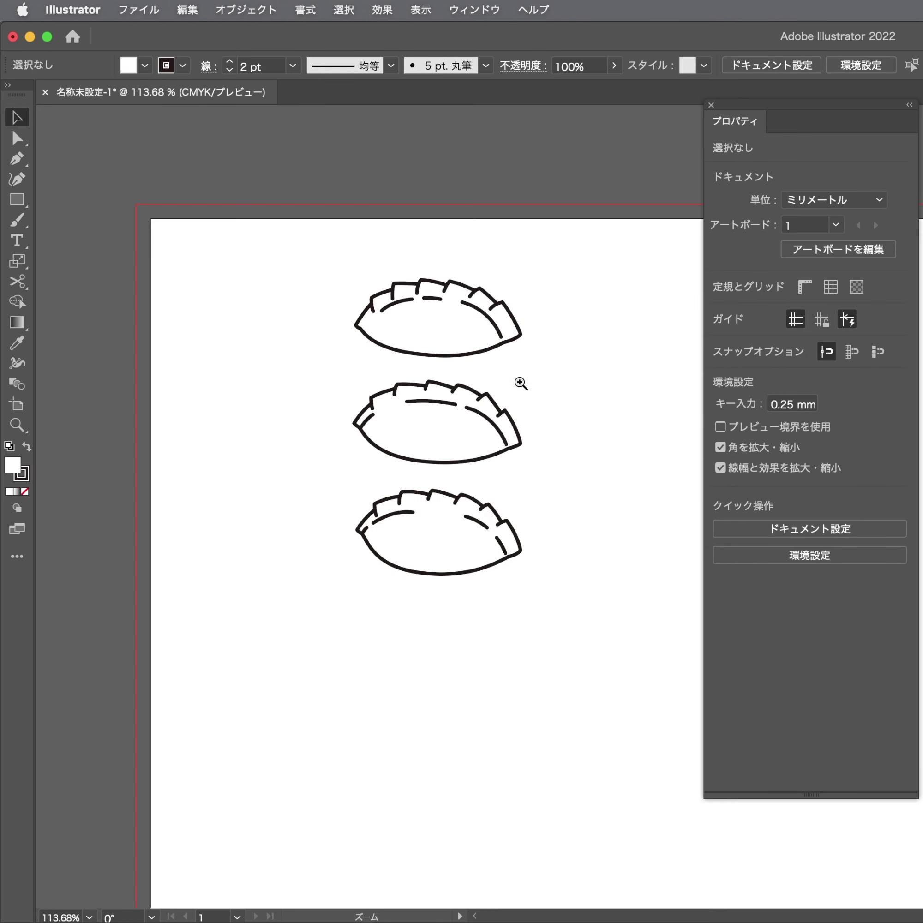
pyautogui.scroll(2, 521, 383)
pyautogui.moveTo(475, 311); pyautogui.dragTo(490, 379)
pyautogui.moveTo(470, 437); pyautogui.dragTo(497, 498)
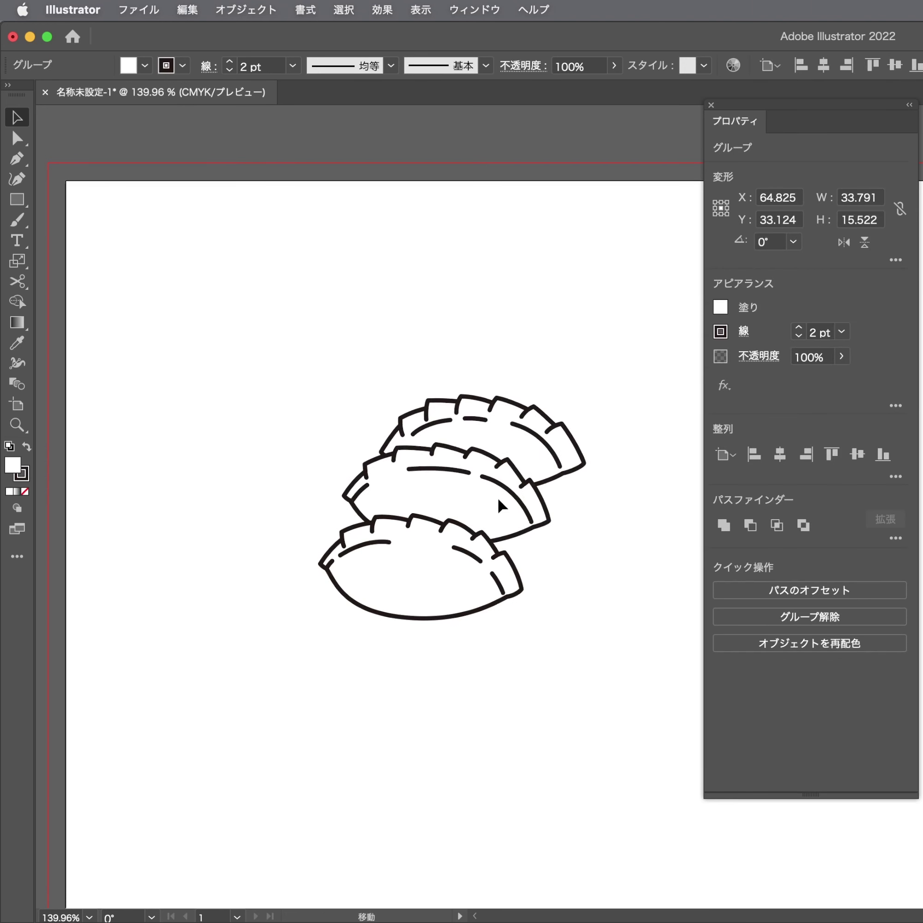
pyautogui.moveTo(469, 587); pyautogui.dragTo(277, 441)
# Alt-drag a copy of the trio to the right to make a six-dumpling pile and reposition it
pyautogui.moveTo(305, 365)
pyautogui.mouseDown()
pyautogui.moveTo(461, 395)
pyautogui.moveTo(487, 416)
pyautogui.moveTo(442, 412)
pyautogui.moveTo(457, 423)
pyautogui.mouseUp()
pyautogui.hotkey('ctrl', 'shift', 'a')
pyautogui.scroll(1, 383, 324)
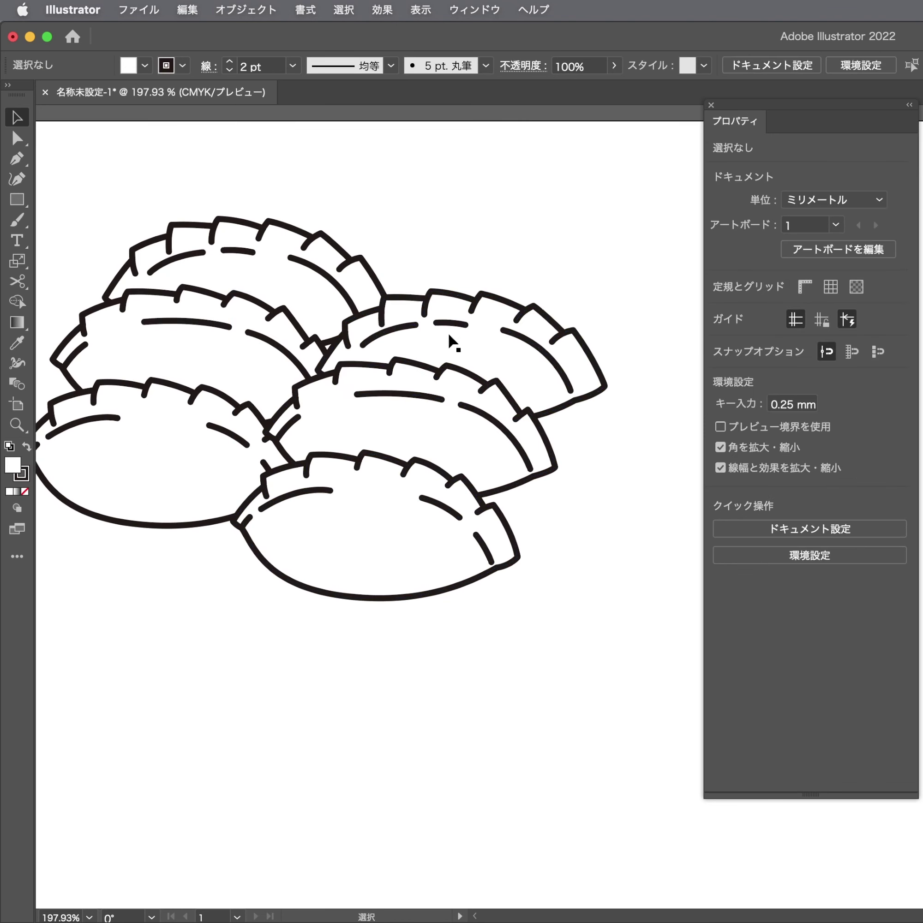
pyautogui.click(451, 339)
pyautogui.click(290, 418)
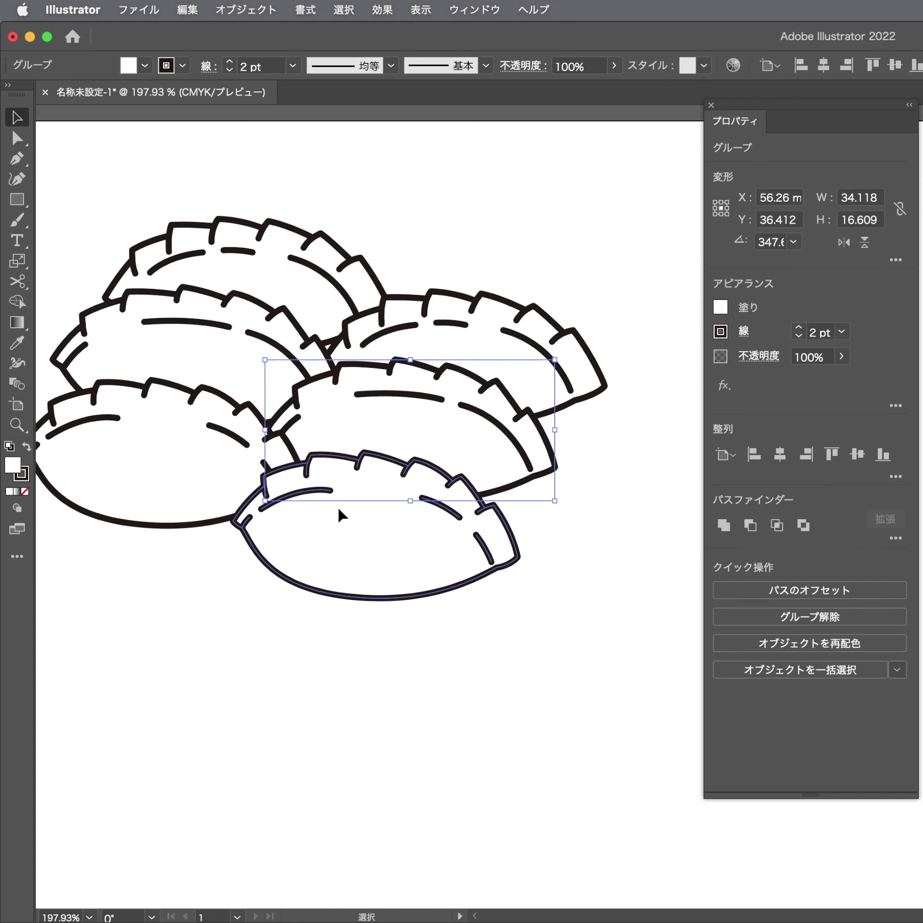
pyautogui.hotkey('ctrl', 'z')
pyautogui.hotkey('ctrl', 'z')
pyautogui.hotkey('ctrl', 'z')
pyautogui.hotkey('ctrl', 'z')
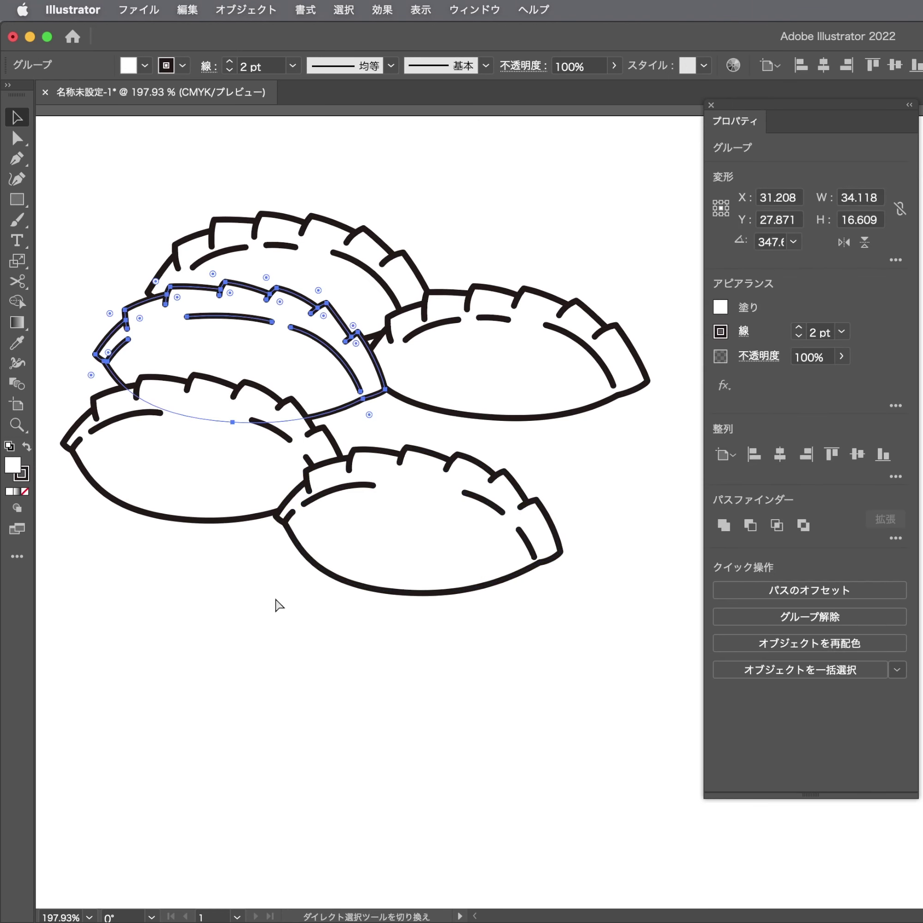
pyautogui.hotkey('ctrl', 'shift', 'z')
pyautogui.hotkey('ctrl', 'shift', 'z')
pyautogui.scroll(-1, 286, 567)
pyautogui.moveTo(416, 393); pyautogui.dragTo(426, 415)
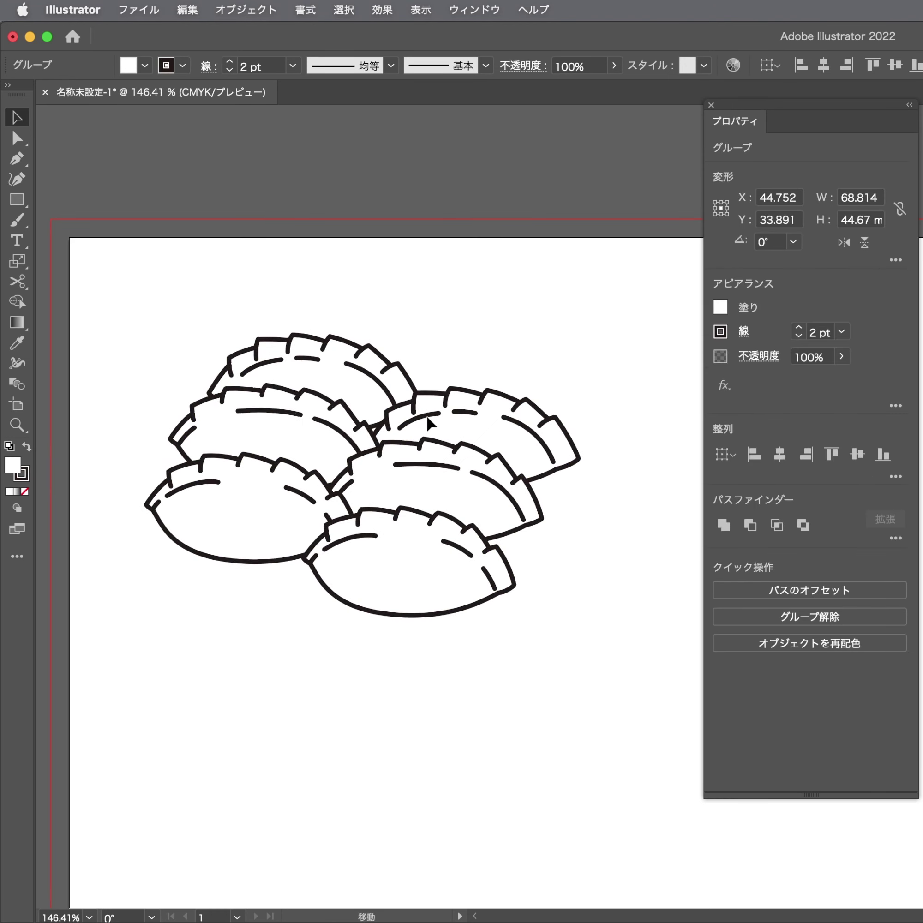
pyautogui.click(465, 345)
# Draw a plate ellipse behind the dumpling pile, reposition it, and narrow it slightly
pyautogui.press('l')
pyautogui.moveTo(369, 481); pyautogui.dragTo(629, 657)
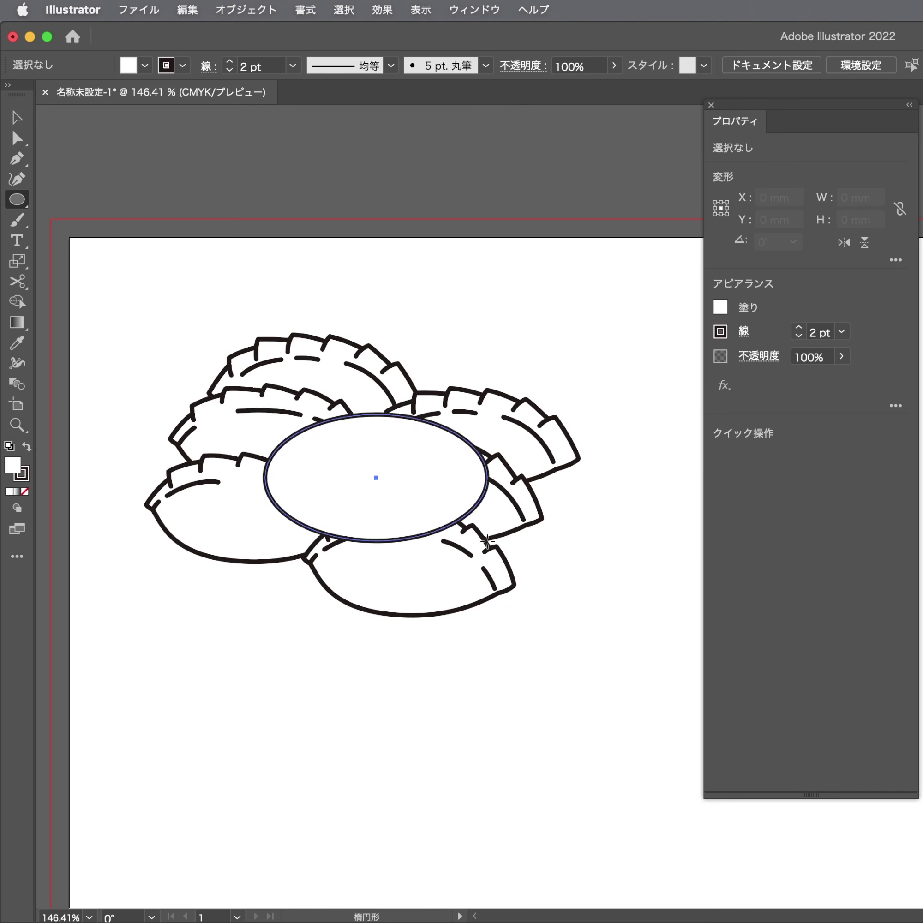
pyautogui.hotkey('ctrl', 'shift', '[')
pyautogui.press('a')
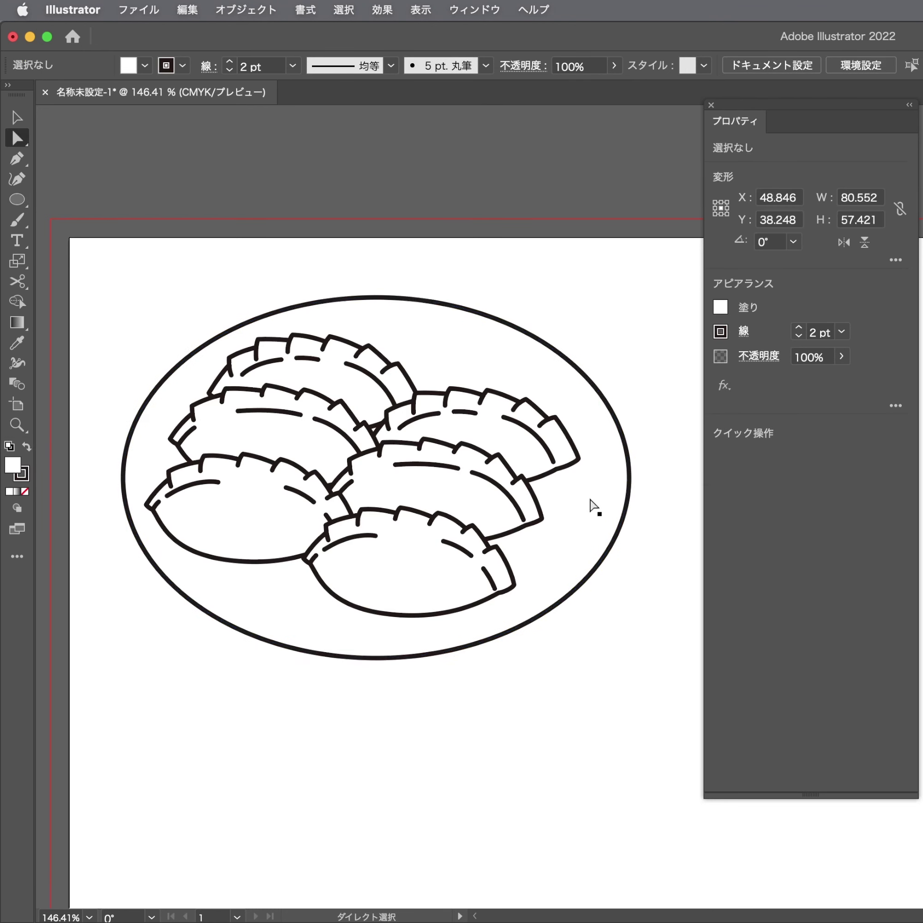
pyautogui.moveTo(592, 504); pyautogui.dragTo(582, 512)
pyautogui.press('v')
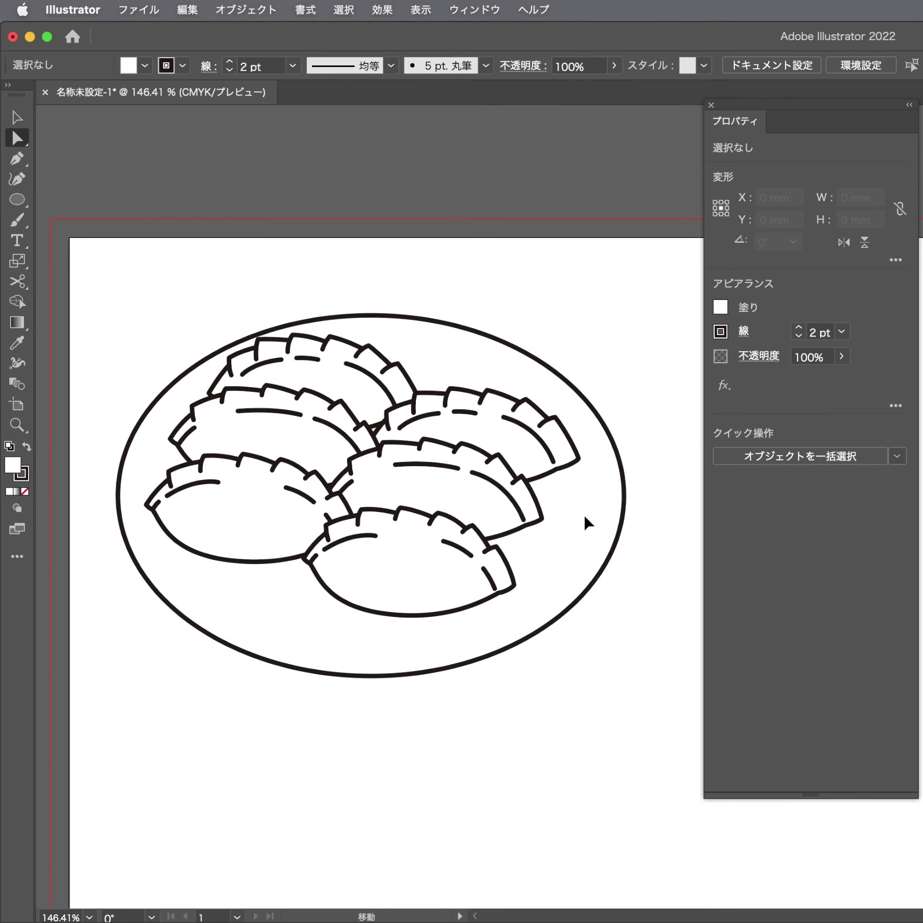
pyautogui.click(585, 515)
pyautogui.moveTo(627, 497)
pyautogui.mouseDown()
pyautogui.moveTo(612, 498)
pyautogui.moveTo(572, 531)
pyautogui.mouseUp()
# Scale a copy of the plate inward to about 52 mm wide, with the plate's stroke
pyautogui.press('e')
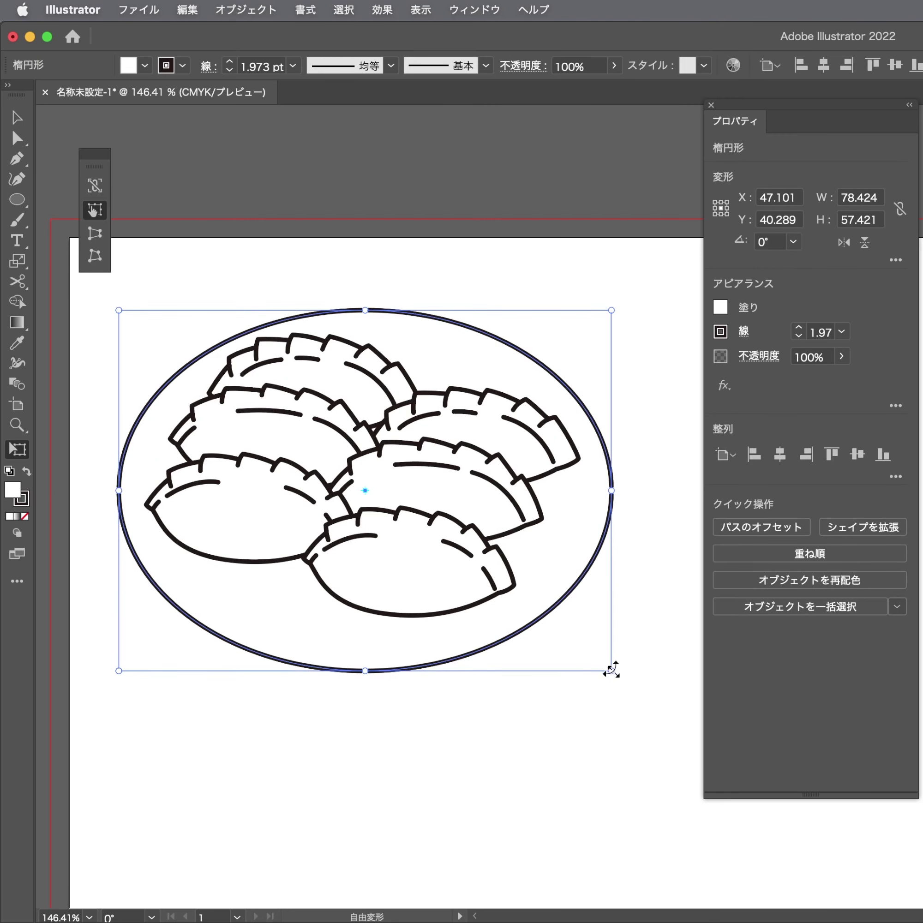
pyautogui.moveTo(611, 669); pyautogui.dragTo(530, 598)
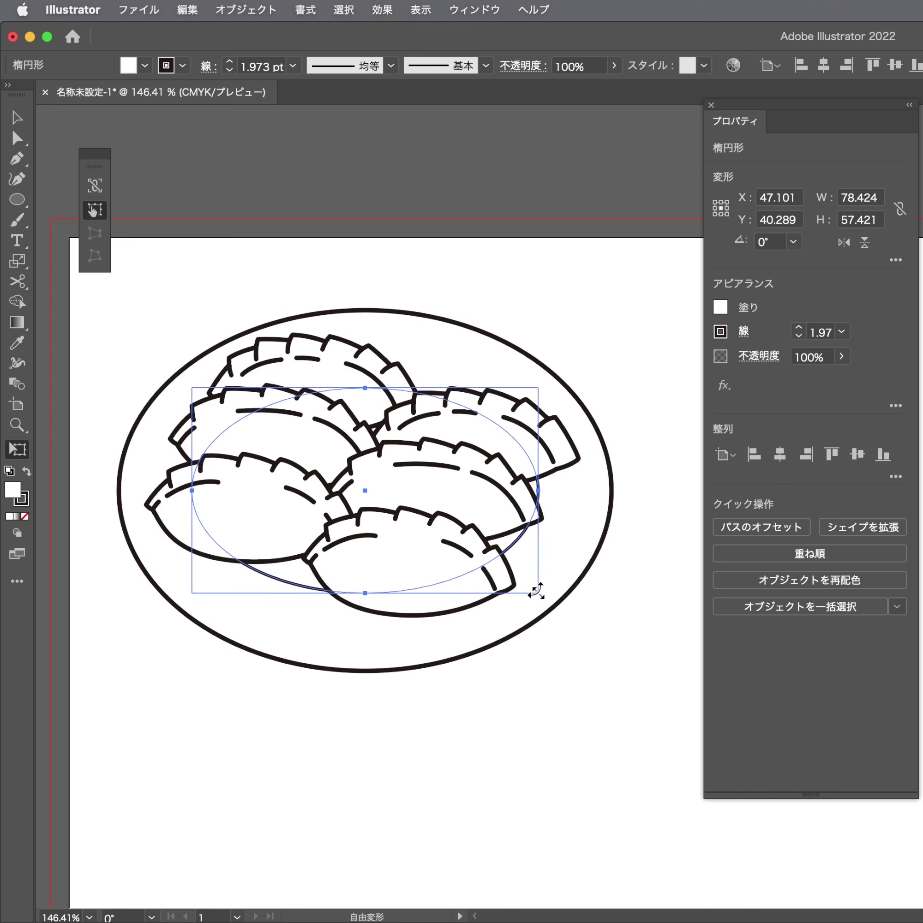
pyautogui.moveTo(529, 598); pyautogui.dragTo(529, 598)
pyautogui.press('i')
pyautogui.click(571, 588)
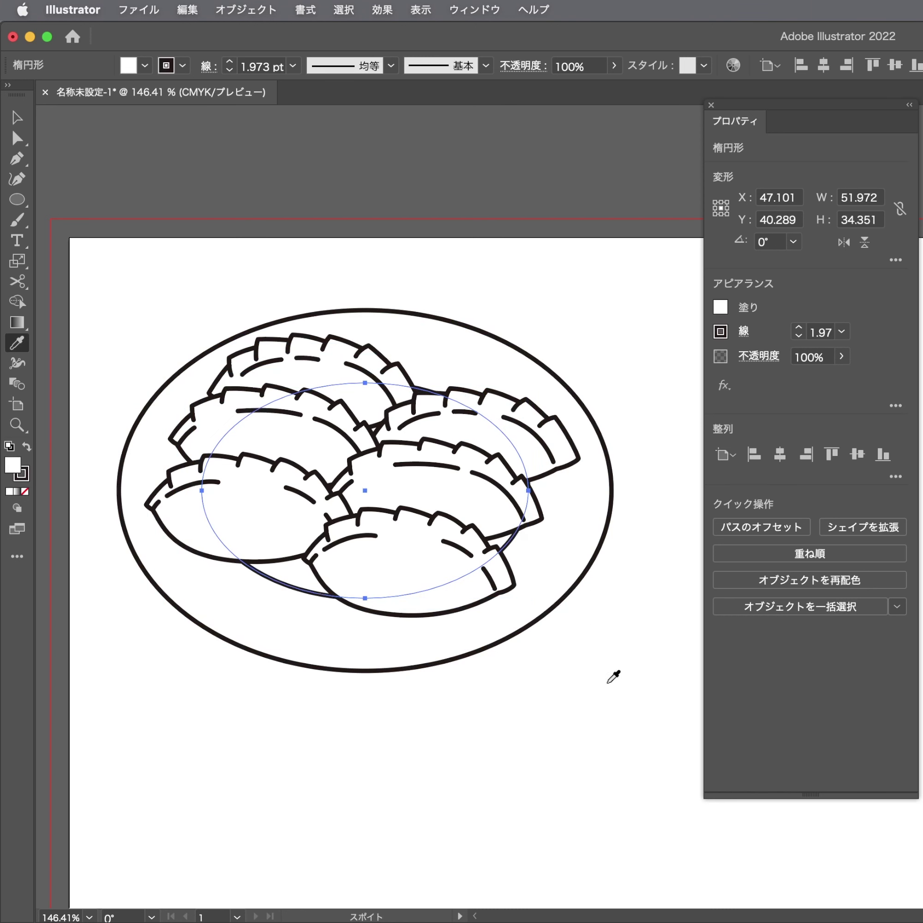
# Enlarge the inner rim ellipse to about 61.8 × 40.9 mm inside the plate
pyautogui.press('a')
pyautogui.hotkey('ctrl', 'shift', 'a')
pyautogui.scroll(3, 339, 533)
pyautogui.scroll(1, 310, 562)
pyautogui.moveTo(306, 558); pyautogui.dragTo(305, 555)
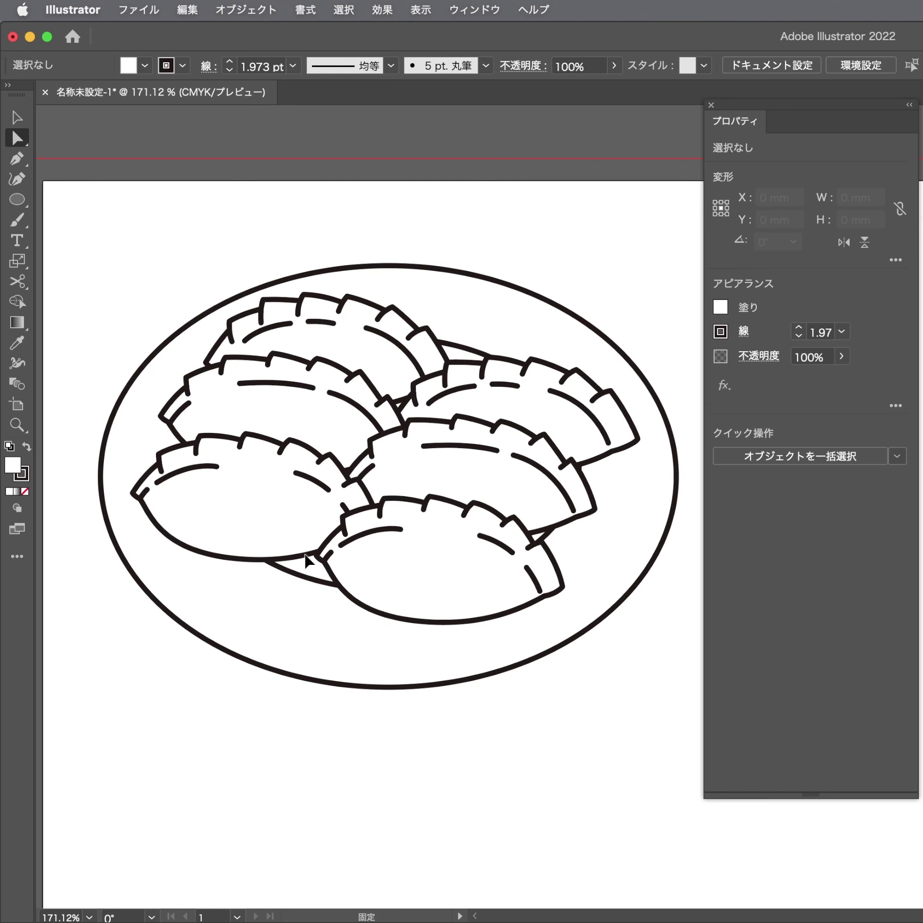
pyautogui.click(305, 558)
pyautogui.press('v')
pyautogui.moveTo(583, 465); pyautogui.dragTo(617, 468)
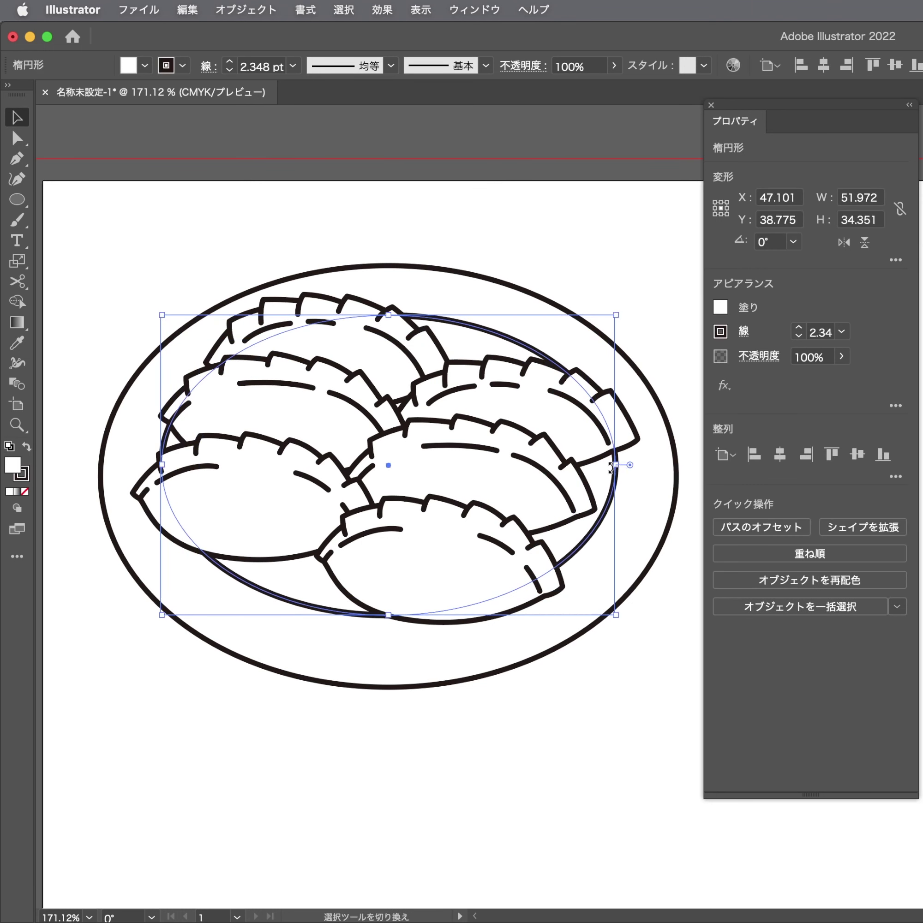
# Undo an accidental mesh on the plate and deselect everything
pyautogui.click(289, 628)
pyautogui.press('i')
pyautogui.press('super+z')
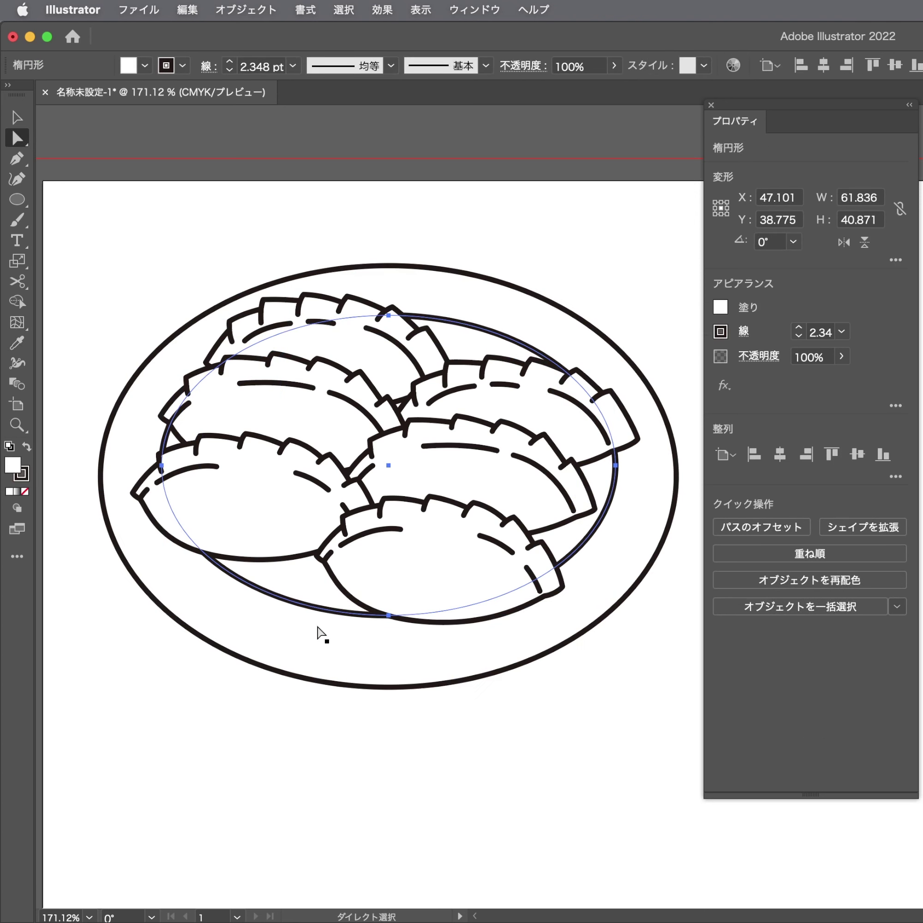
pyautogui.press('v')
pyautogui.click(546, 737)
pyautogui.scroll(-2, 519, 599)
# Select the dumplings and plate and set their stroke weight to 2 pt
pyautogui.moveTo(602, 630); pyautogui.dragTo(270, 191)
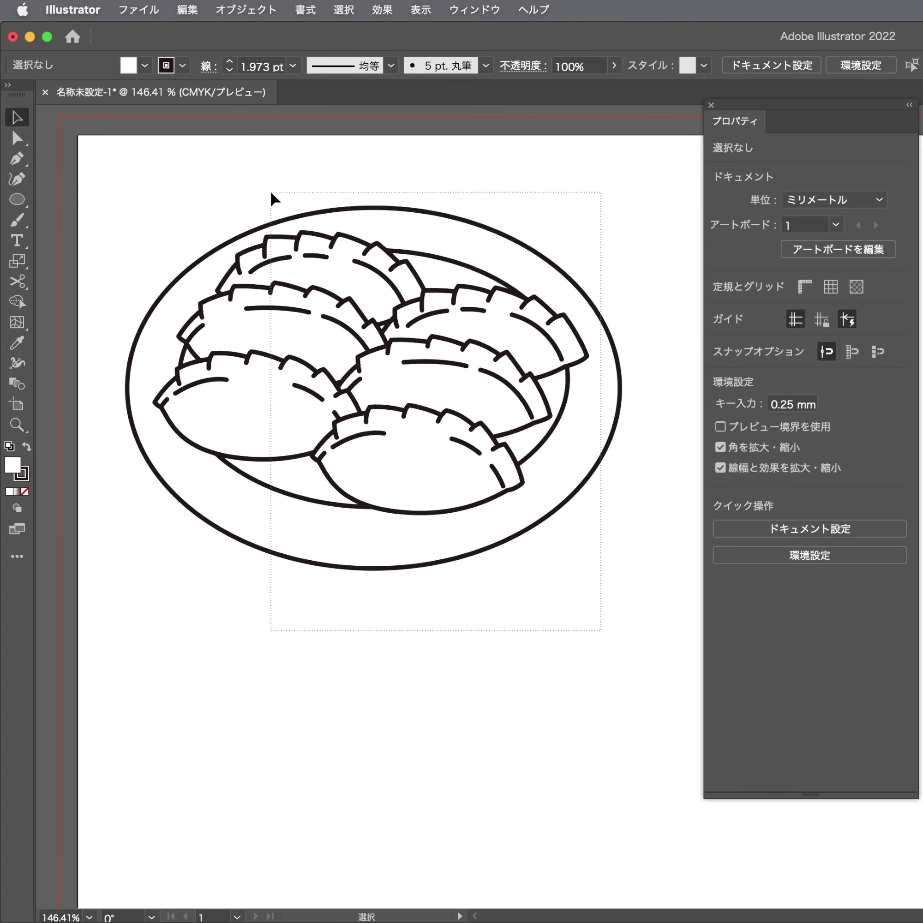
pyautogui.click(516, 210)
pyautogui.moveTo(566, 224)
pyautogui.mouseDown()
pyautogui.moveTo(314, 488)
pyautogui.moveTo(552, 404)
pyautogui.moveTo(580, 378)
pyautogui.mouseUp()
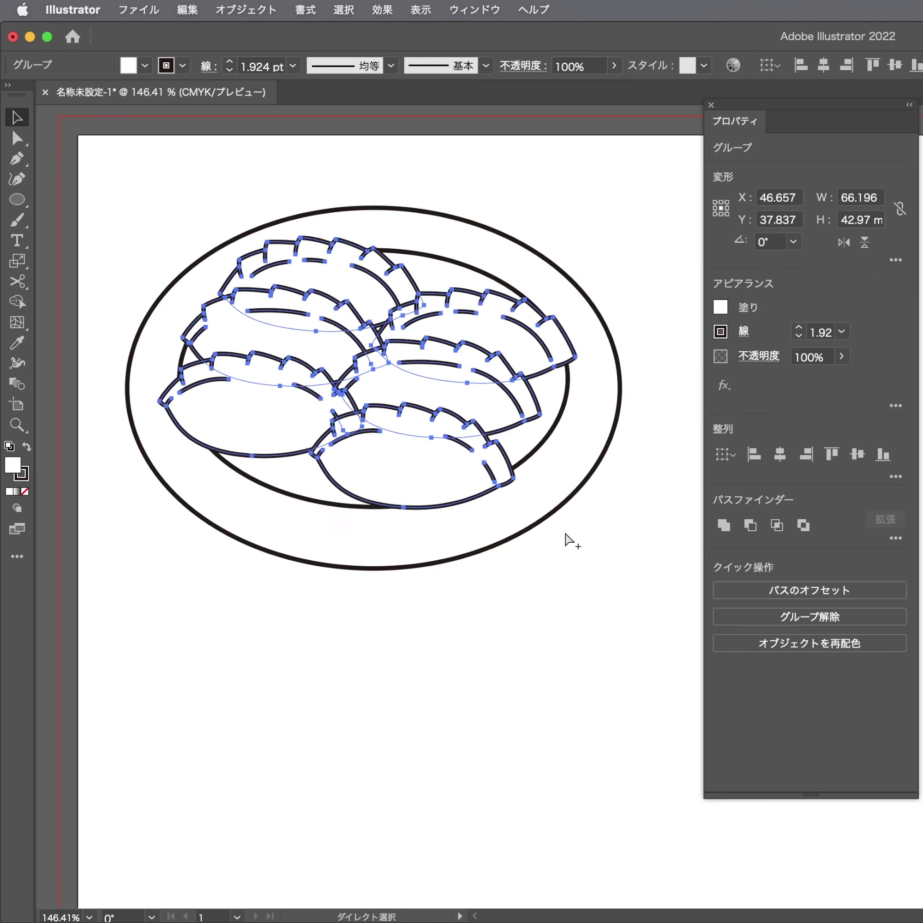
pyautogui.moveTo(569, 540); pyautogui.dragTo(456, 443)
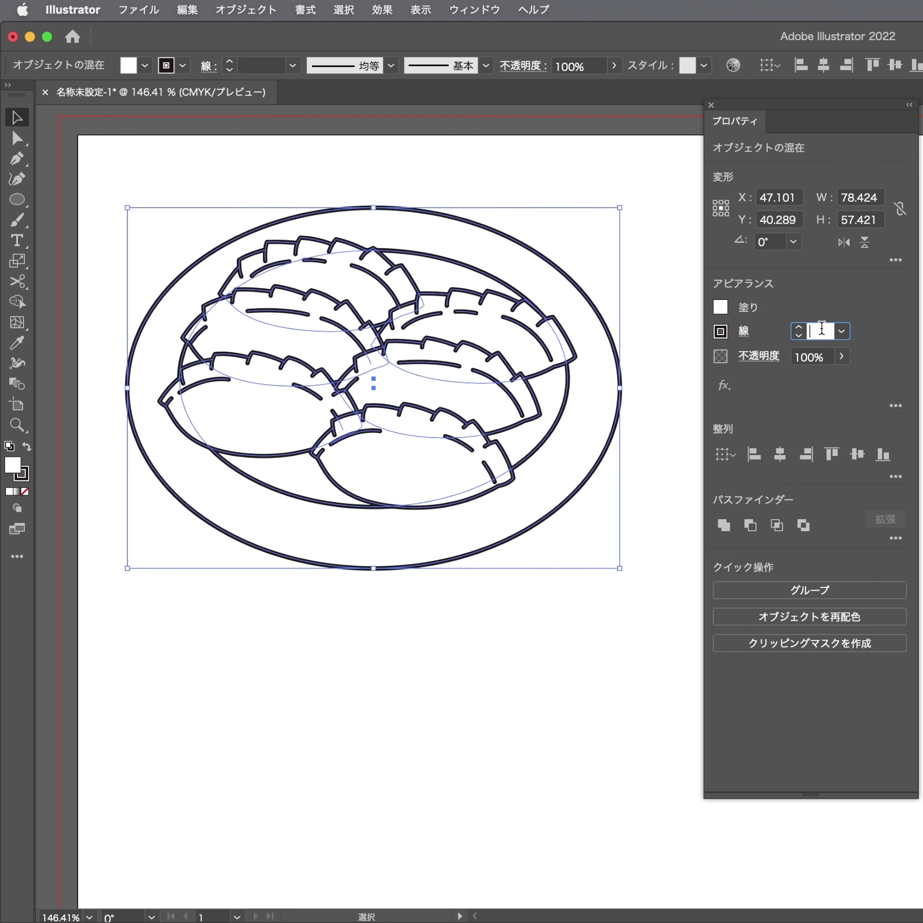
pyautogui.write('3')
pyautogui.press('Return')
pyautogui.hotkey('ctrl', 'z')
pyautogui.write('2')
pyautogui.press('Return')
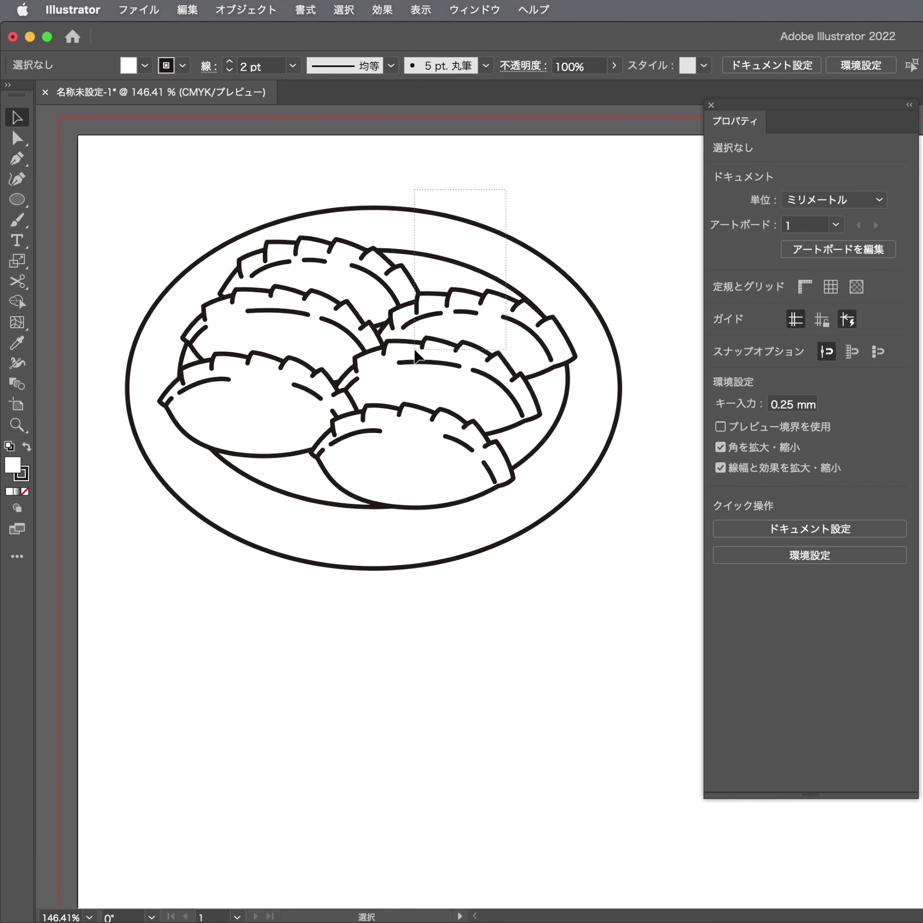
# Nudge the lower-left dumpling slightly to the right
pyautogui.moveTo(329, 236)
pyautogui.mouseDown()
pyautogui.moveTo(340, 236)
pyautogui.moveTo(385, 300)
pyautogui.mouseUp()
pyautogui.click(299, 387)
pyautogui.click(372, 311)
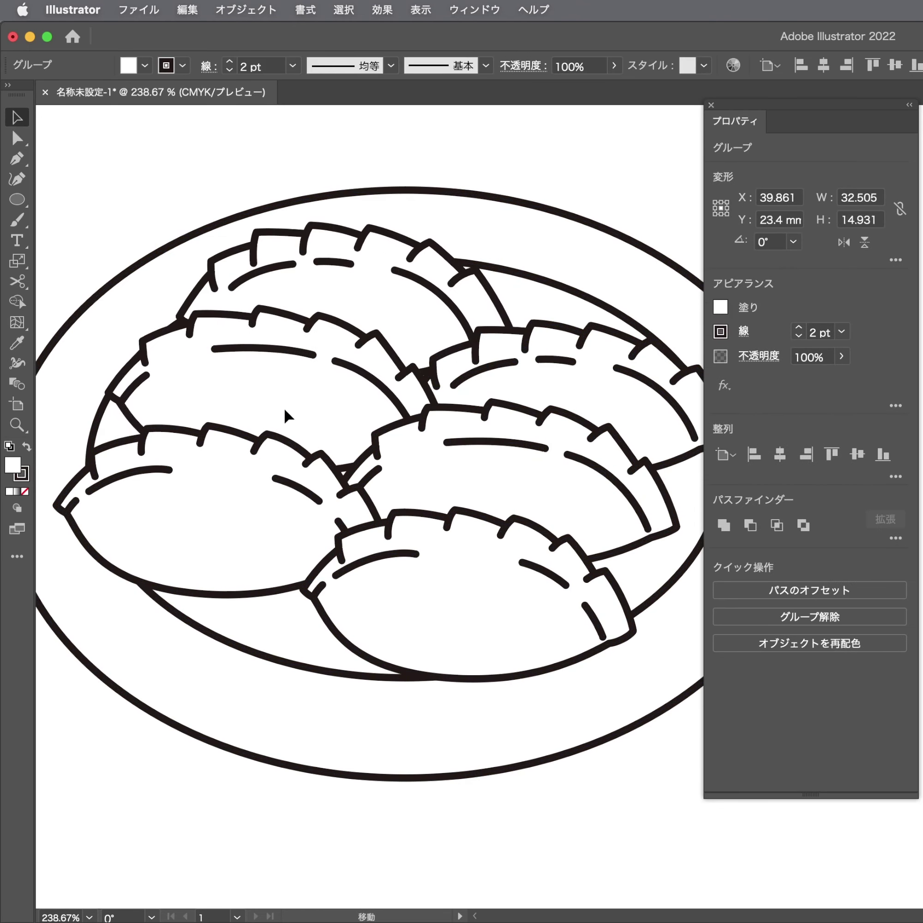
pyautogui.moveTo(246, 516); pyautogui.dragTo(248, 517)
pyautogui.scroll(-3, 493, 537)
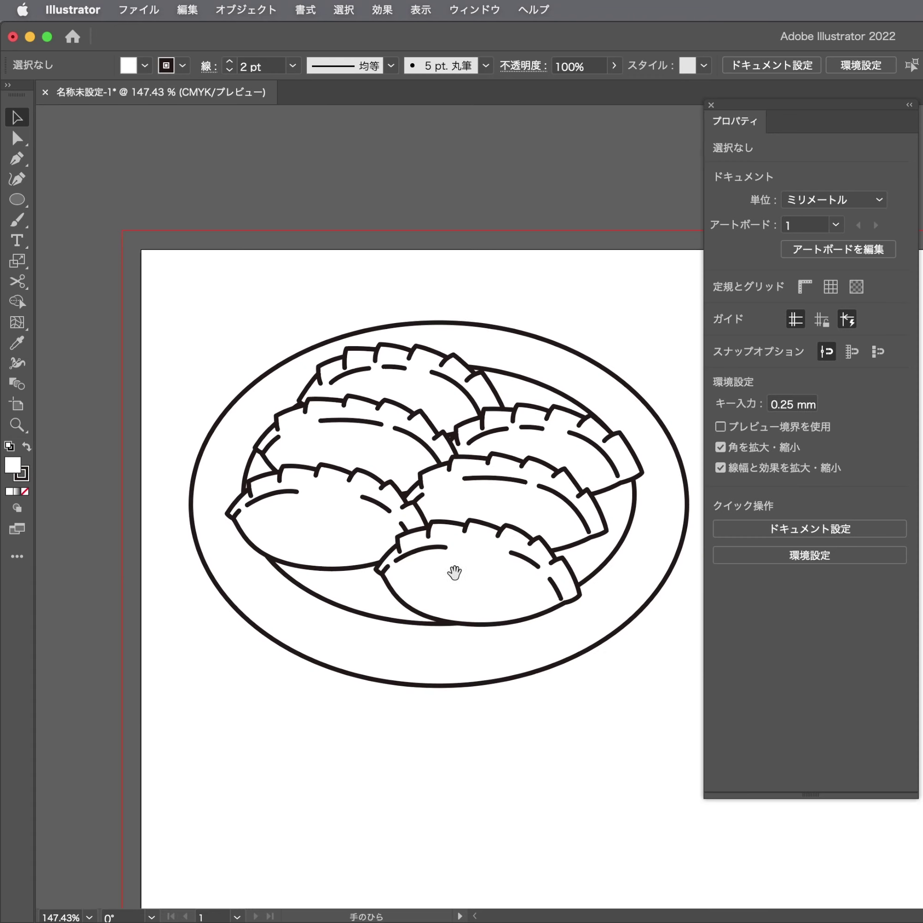
pyautogui.click(449, 583)
pyautogui.scroll(-2, 478, 598)
# Group every object into one plate set, about 78.424 × 57.421 mm
pyautogui.hotkey('ctrl', 'a')
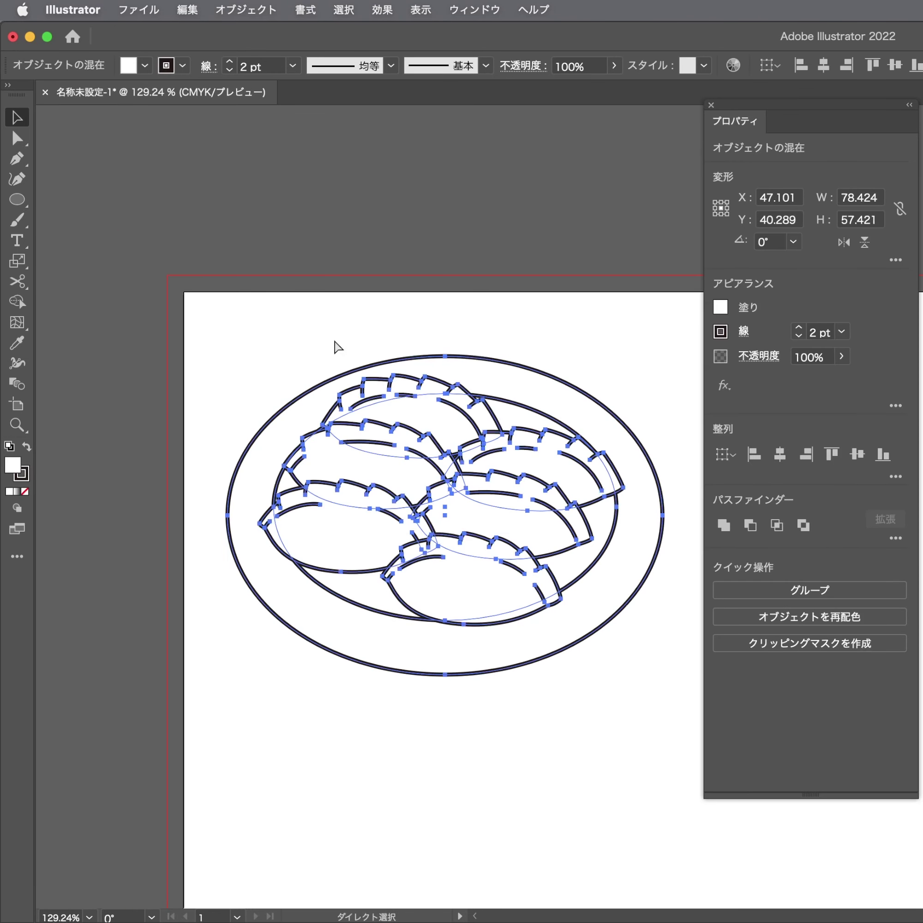
pyautogui.hotkey('ctrl', 'g')
pyautogui.scroll(-1, 336, 346)
pyautogui.scroll(-1, 336, 346)
pyautogui.moveTo(465, 402)
pyautogui.mouseDown()
pyautogui.moveTo(381, 392)
pyautogui.moveTo(788, 771)
pyautogui.mouseUp()
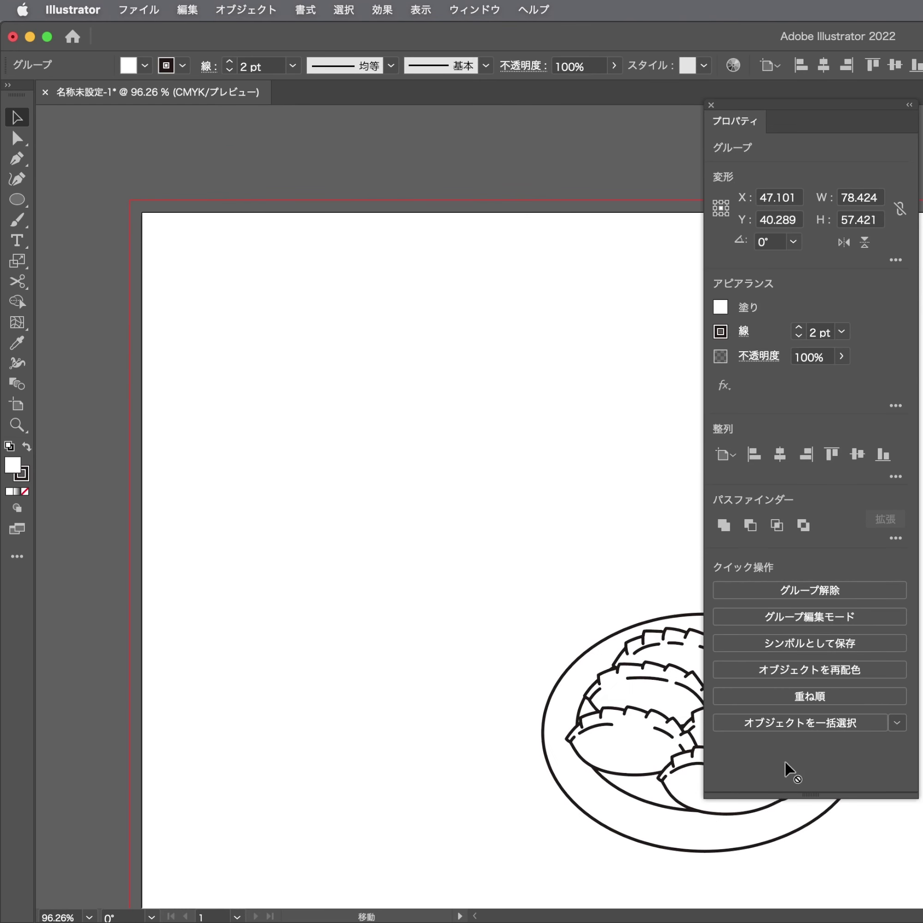
# Move the grouped plate set to the top of the artboard at X 53.841, Y 27.558 mm
pyautogui.moveTo(788, 771); pyautogui.dragTo(599, 335)
pyautogui.hotkey('ctrl', 'shift', 'a')
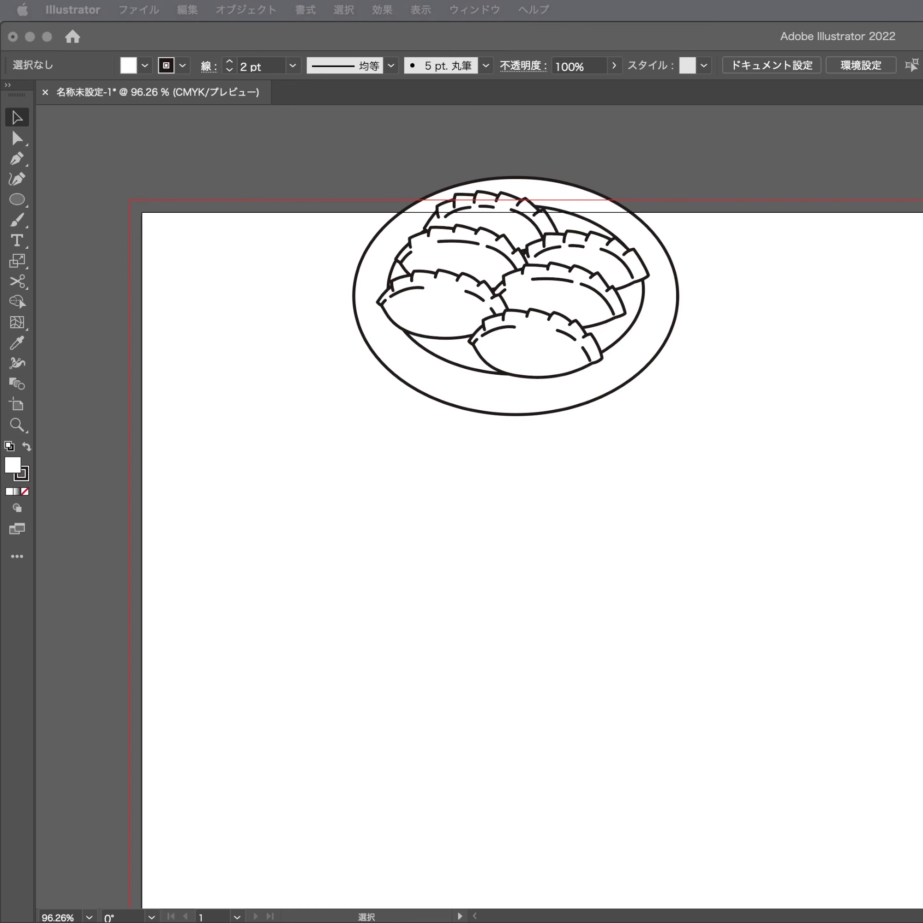
pyautogui.click(226, 460)
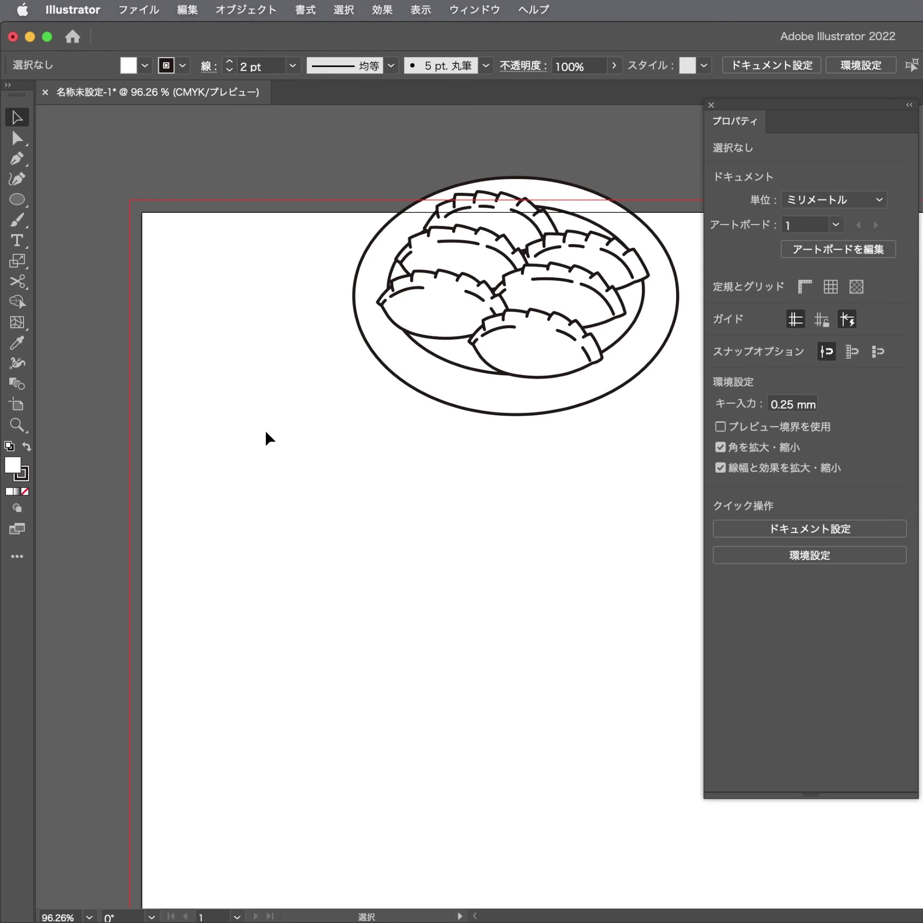
pyautogui.press('p')
pyautogui.scroll(1, 412, 544)
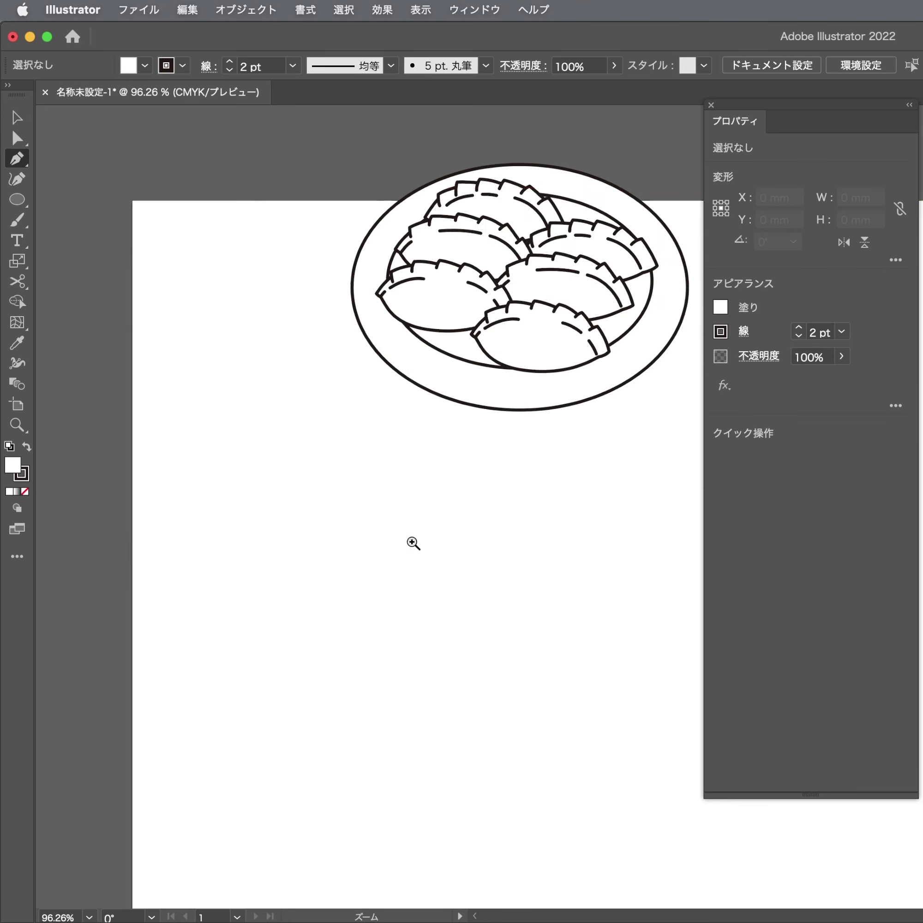
pyautogui.scroll(2, 412, 544)
# Draw a test ellipse below the plate and reposition it
pyautogui.press('l')
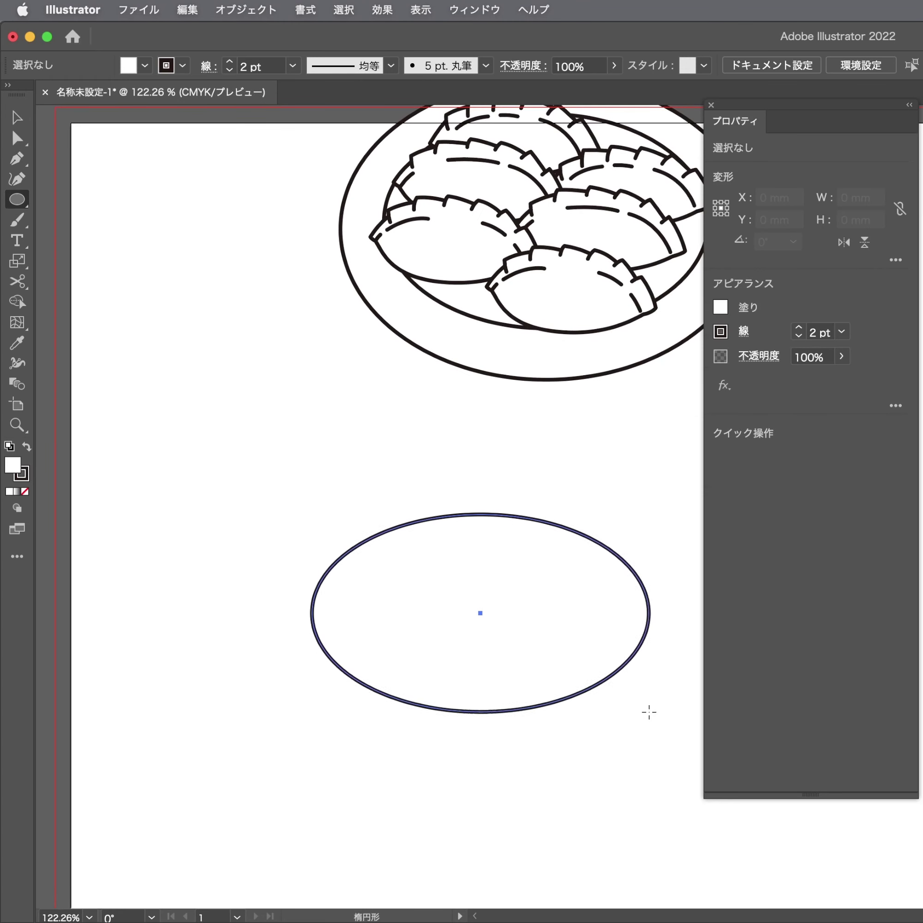
pyautogui.moveTo(305, 512); pyautogui.dragTo(660, 722)
pyautogui.moveTo(530, 633); pyautogui.dragTo(492, 512)
pyautogui.scroll(1, 499, 495)
pyautogui.scroll(-2, 505, 479)
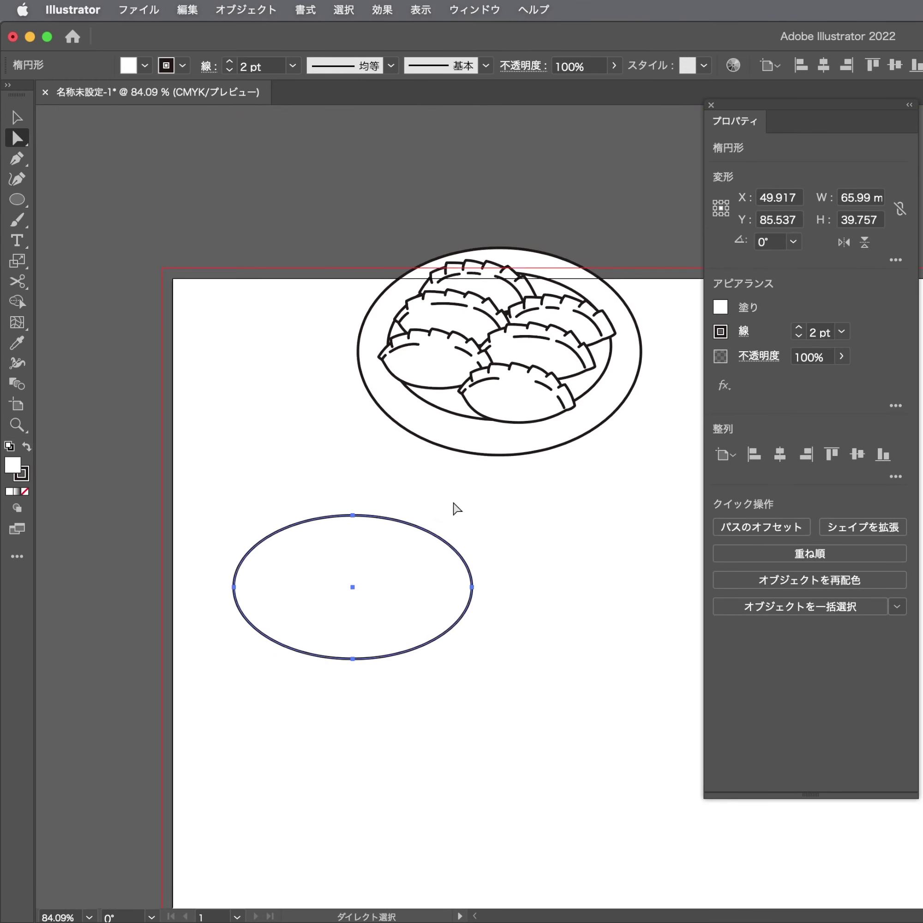
pyautogui.press('v')
pyautogui.click(484, 422)
pyautogui.hotkey('ctrl', 'z')
# Delete the stray test ellipse and duplicate the plate set below the original
pyautogui.hotkey('ctrl', 'z')
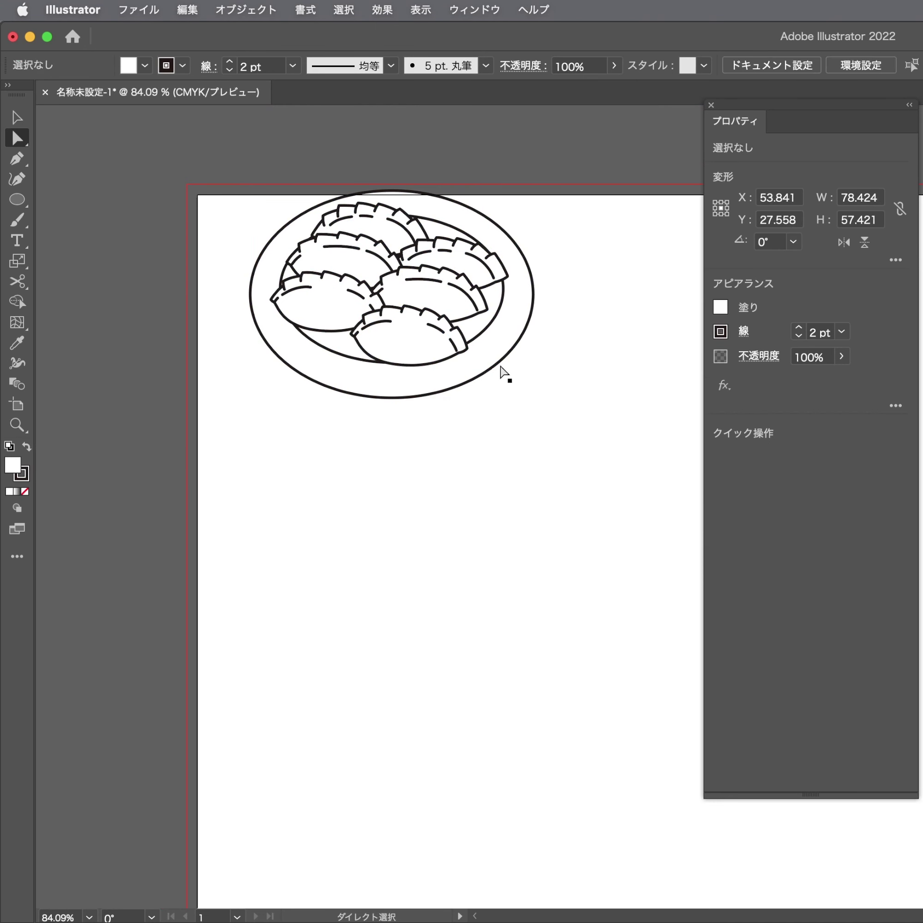
pyautogui.hotkey('ctrl', 'z')
pyautogui.hotkey('ctrl', 'z')
pyautogui.press('Delete')
pyautogui.press('v')
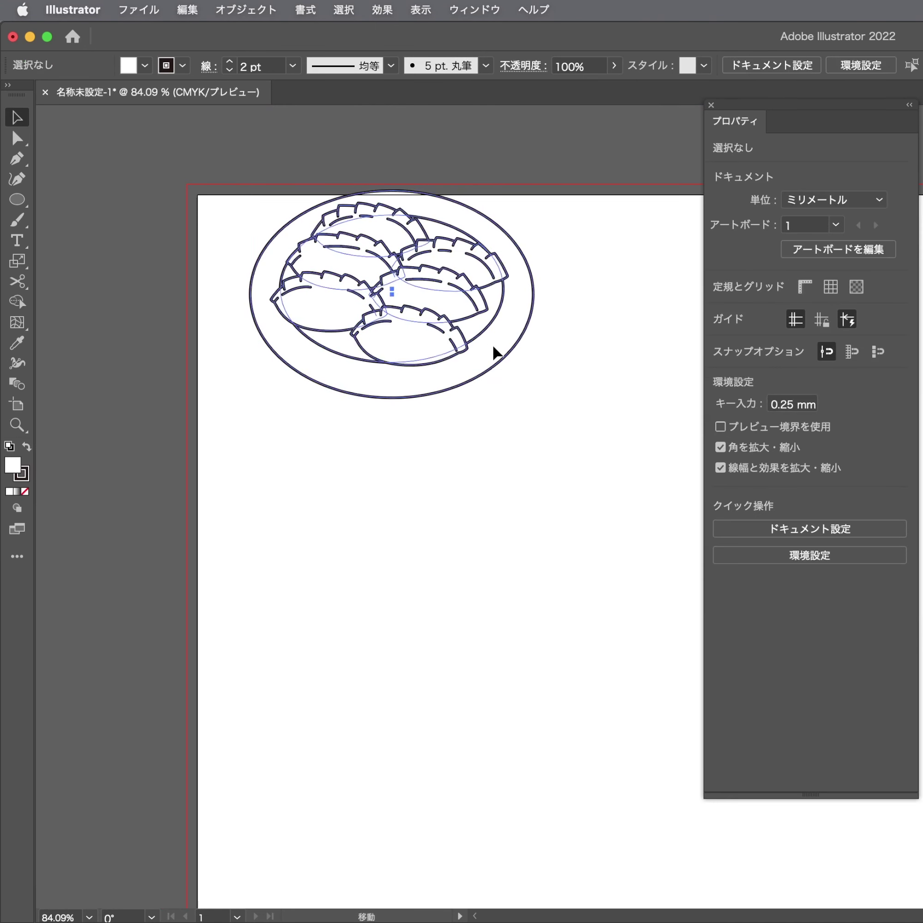
pyautogui.moveTo(494, 350); pyautogui.dragTo(499, 624)
pyautogui.click(628, 445)
pyautogui.scroll(-1, 628, 444)
pyautogui.scroll(2, 540, 392)
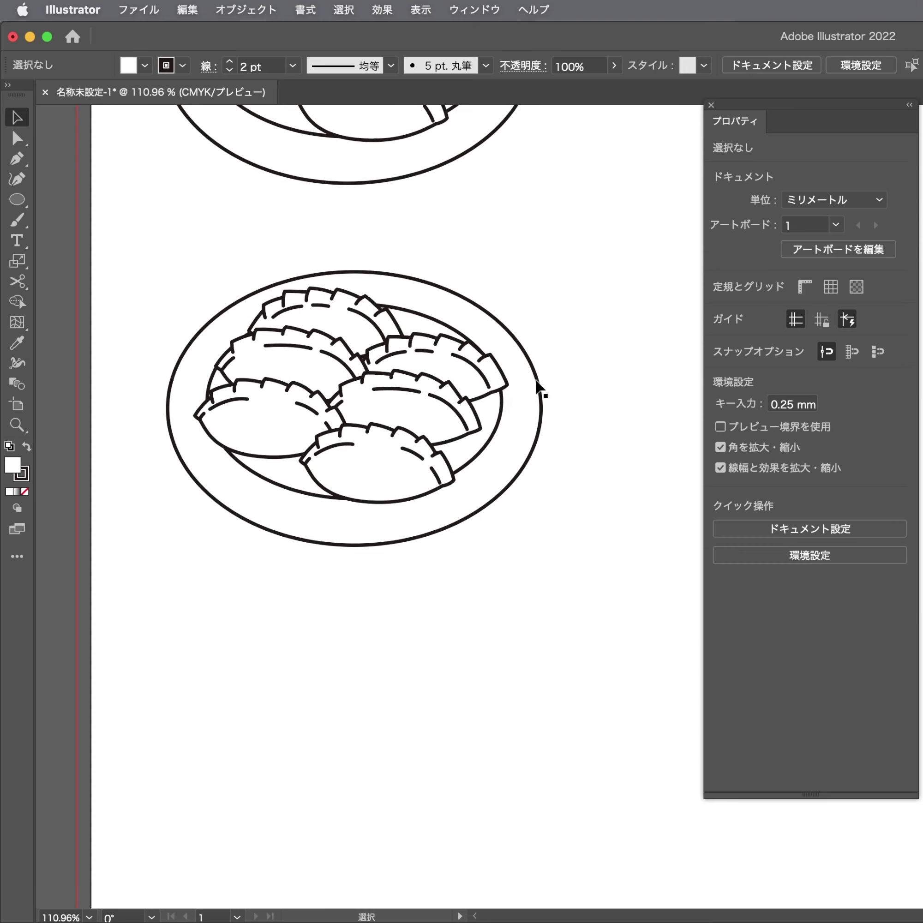
pyautogui.scroll(1, 556, 412)
# Delete the inner rim ellipse from the lower plate copy
pyautogui.click(552, 413)
pyautogui.press('a')
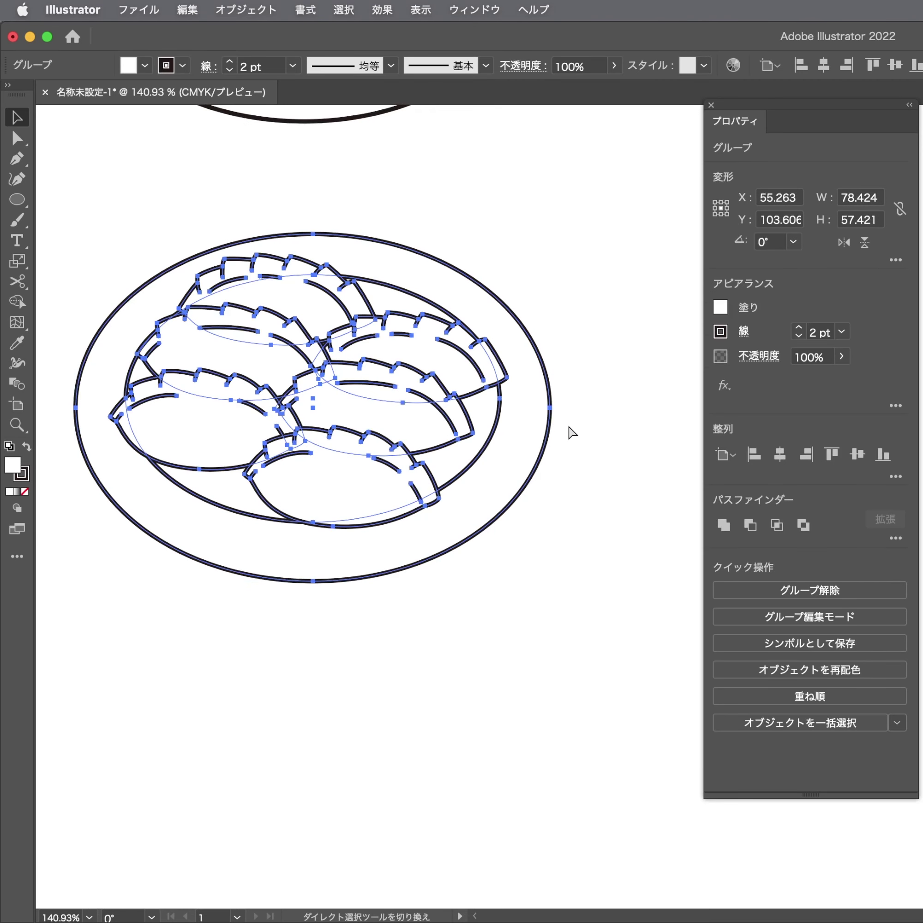
pyautogui.click(550, 439)
pyautogui.keyDown('alt'); pyautogui.click(480, 446); pyautogui.keyUp('alt')
pyautogui.press('Delete')
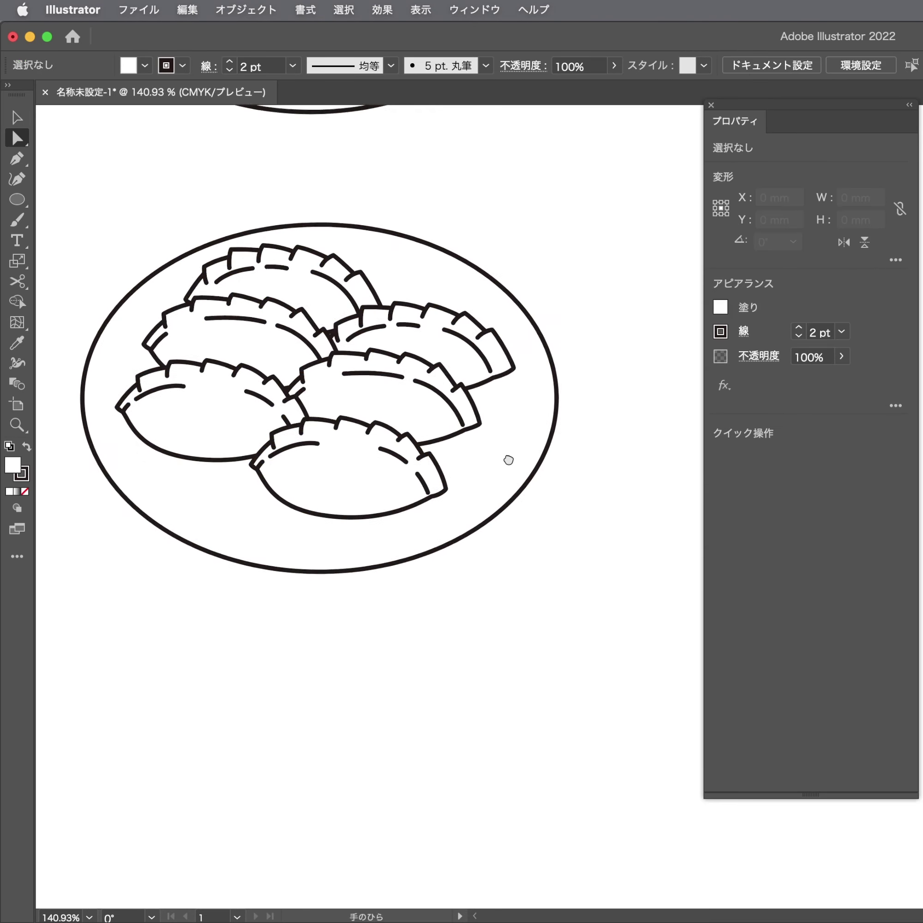
pyautogui.scroll(-2, 509, 459)
# Widen the lower plate ellipse to 88 mm
pyautogui.press('v')
pyautogui.click(522, 443)
pyautogui.scroll(-2, 523, 443)
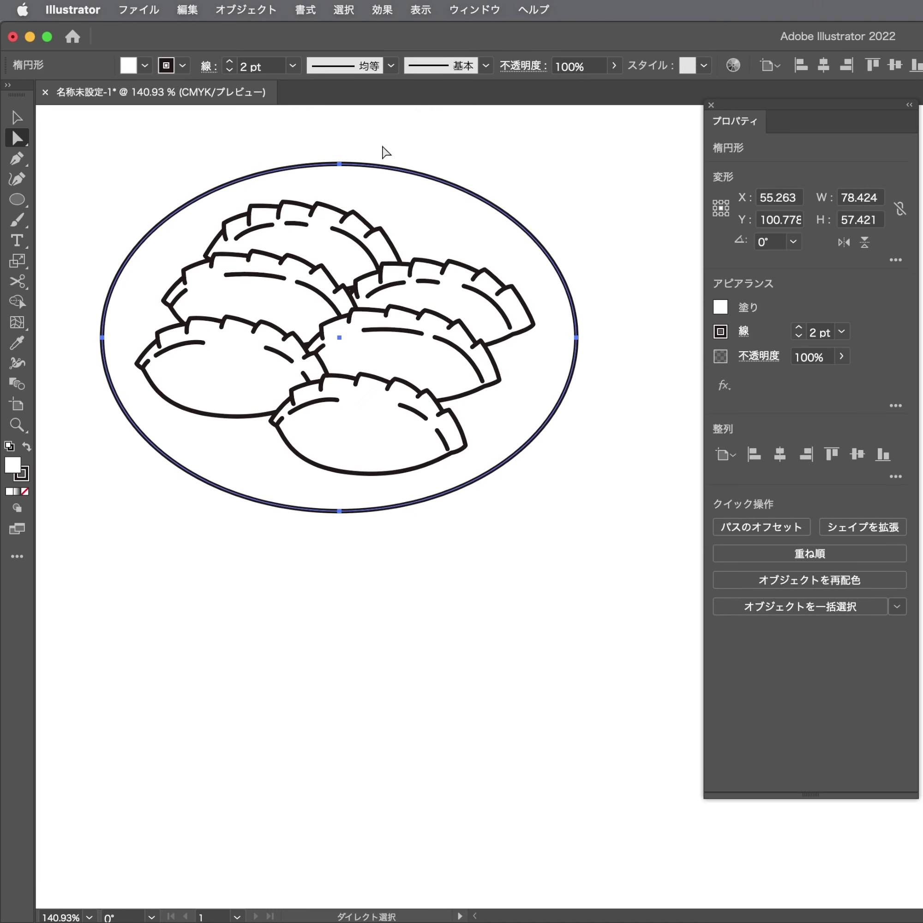
pyautogui.moveTo(340, 167); pyautogui.dragTo(343, 182)
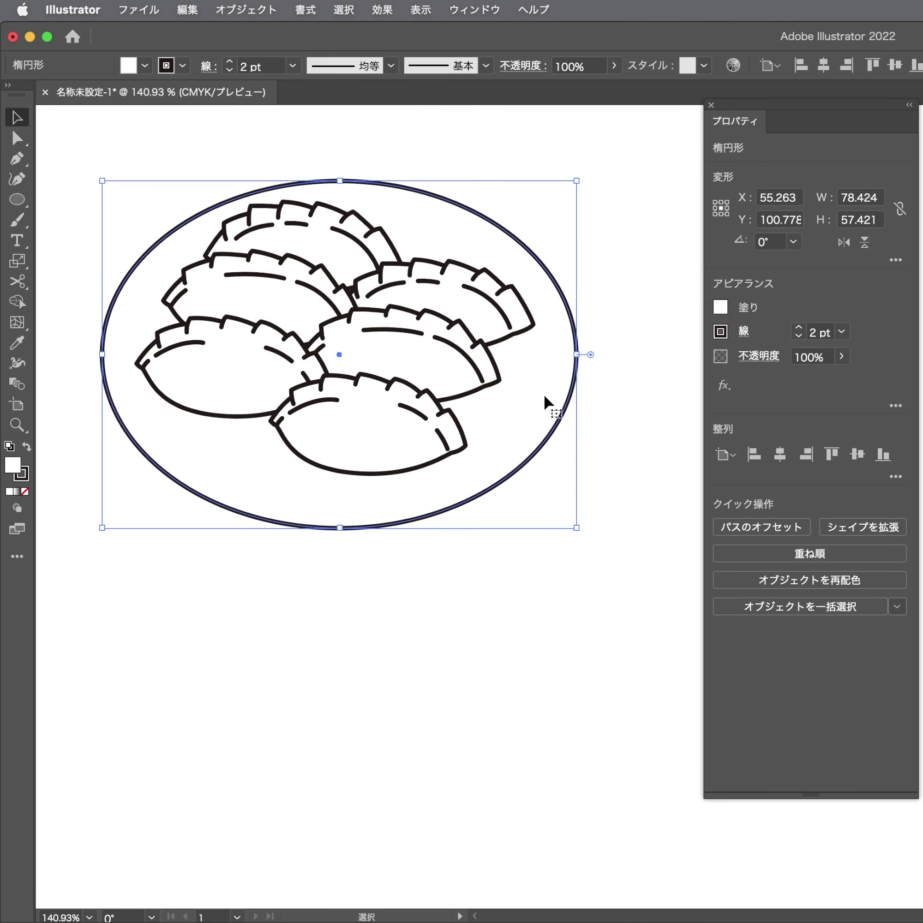
pyautogui.moveTo(577, 354); pyautogui.dragTo(608, 358)
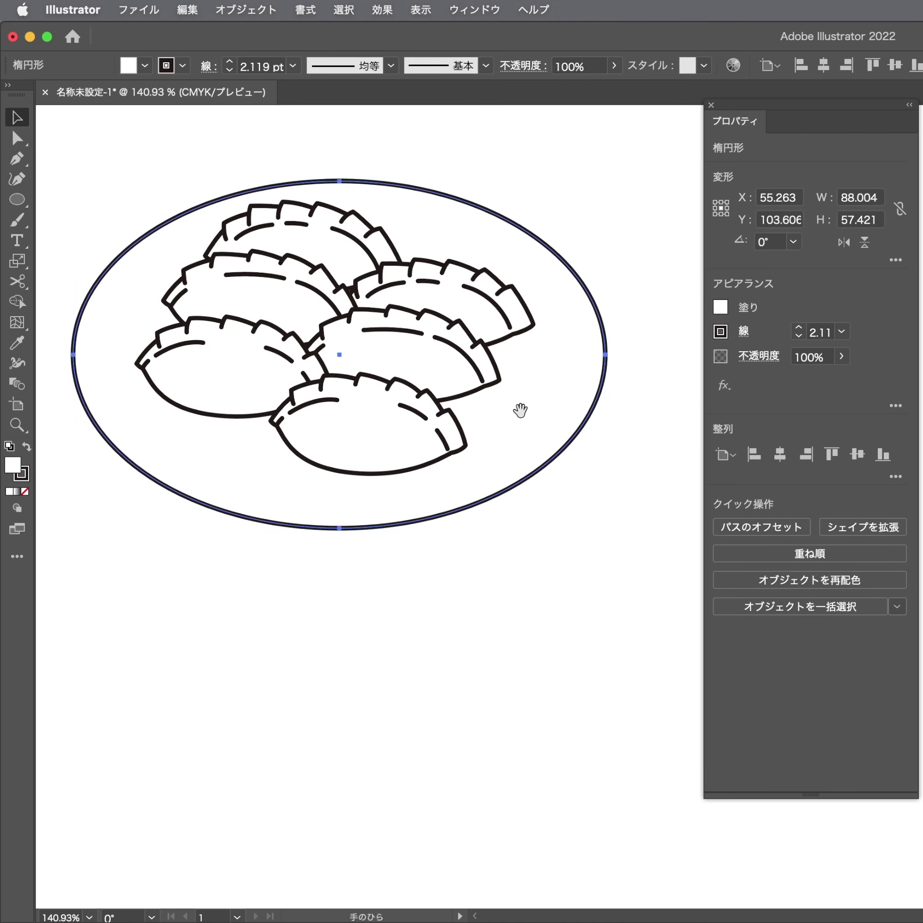
# Add a copy of the plate ellipse offset slightly downward to give the plate thickness
pyautogui.moveTo(521, 408)
pyautogui.mouseDown()
pyautogui.moveTo(565, 386)
pyautogui.moveTo(571, 412)
pyautogui.moveTo(562, 414)
pyautogui.mouseUp()
pyautogui.press('a')
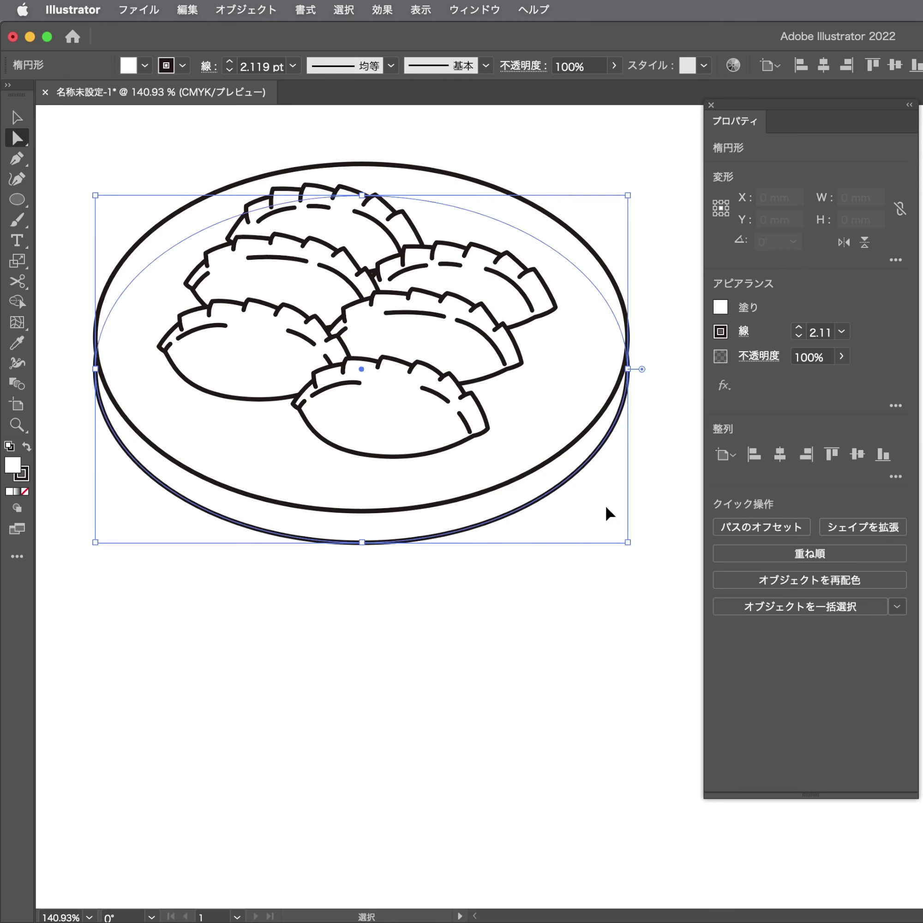
pyautogui.click(609, 511)
pyautogui.scroll(2, 514, 514)
pyautogui.scroll(-2, 514, 513)
pyautogui.click(429, 527)
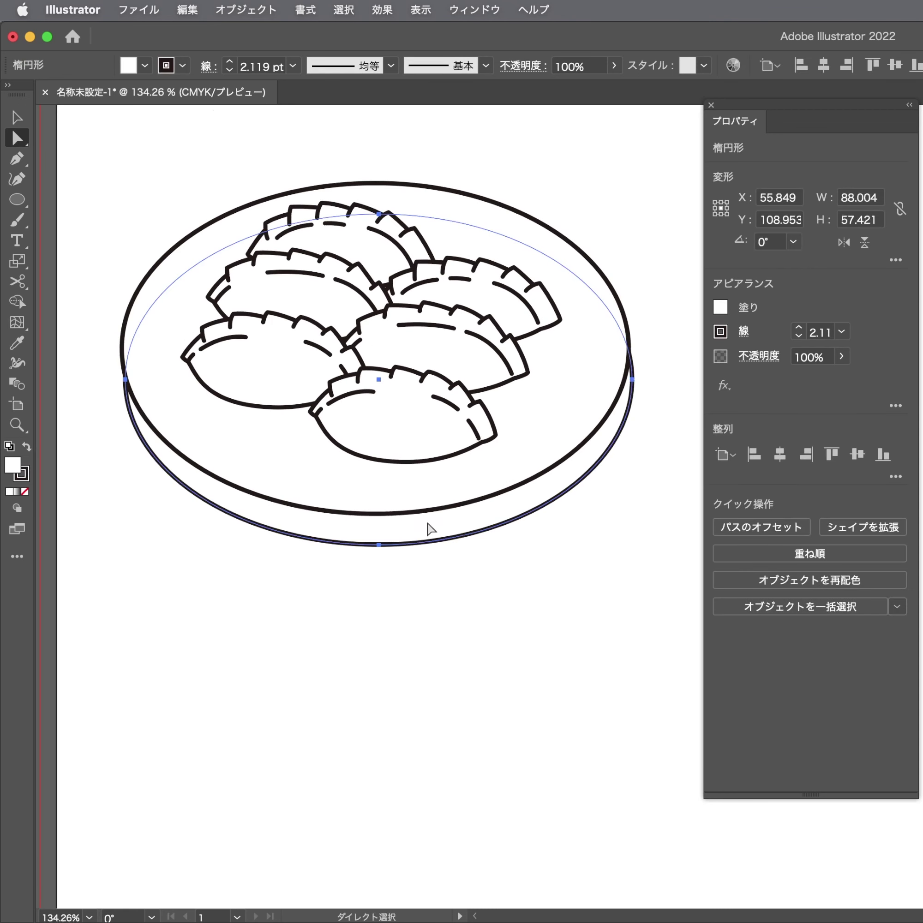
pyautogui.hotkey('ctrl', 'shift', 'a')
pyautogui.moveTo(380, 522); pyautogui.dragTo(379, 532)
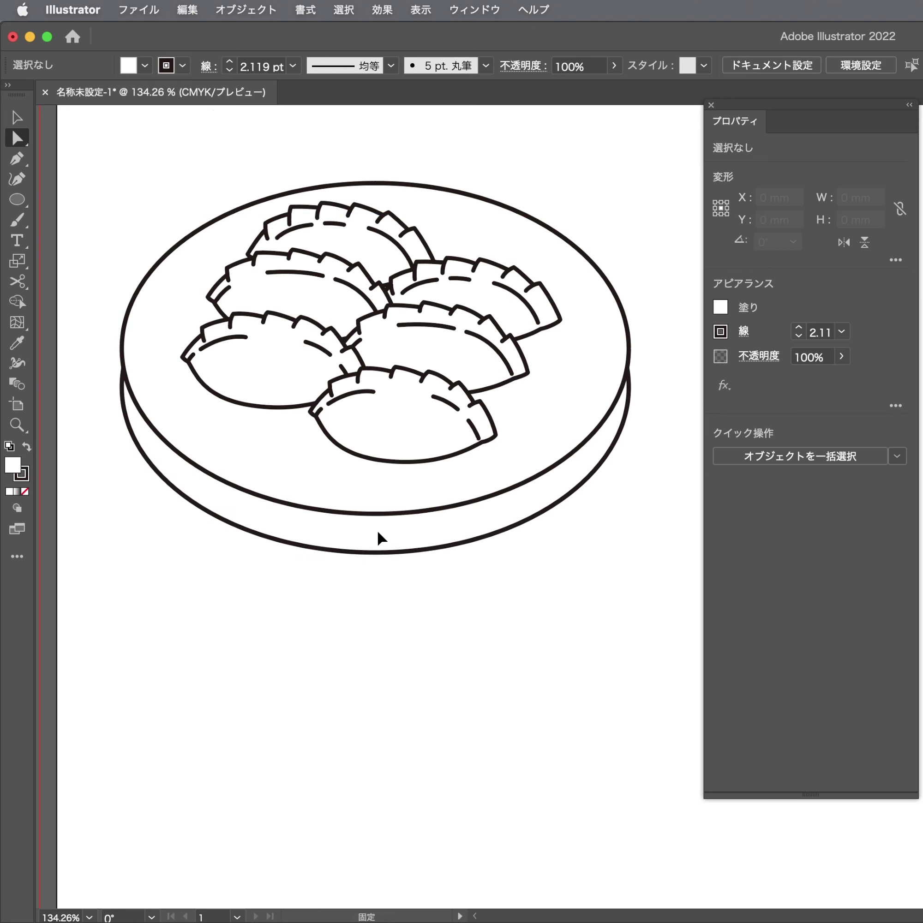
# Try bringing the lower plate ellipse in front, then restore the upper ellipse on top
pyautogui.click(386, 538)
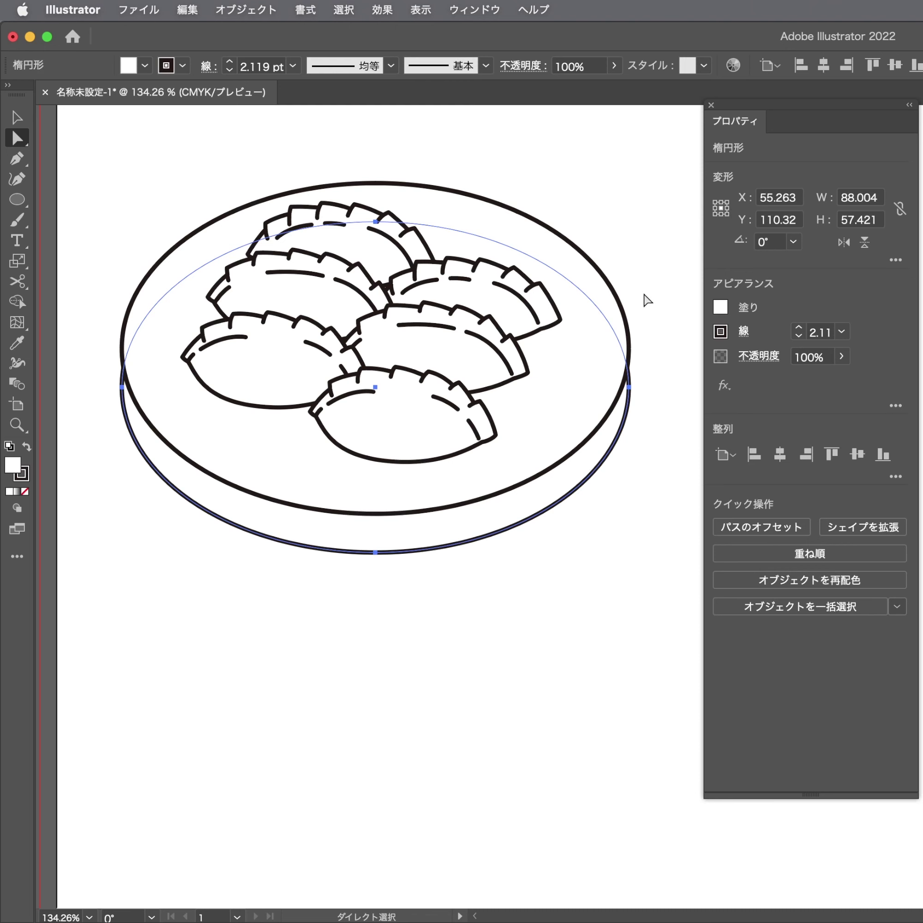
pyautogui.hotkey('ctrl', 'shift', 'a')
pyautogui.click(606, 443)
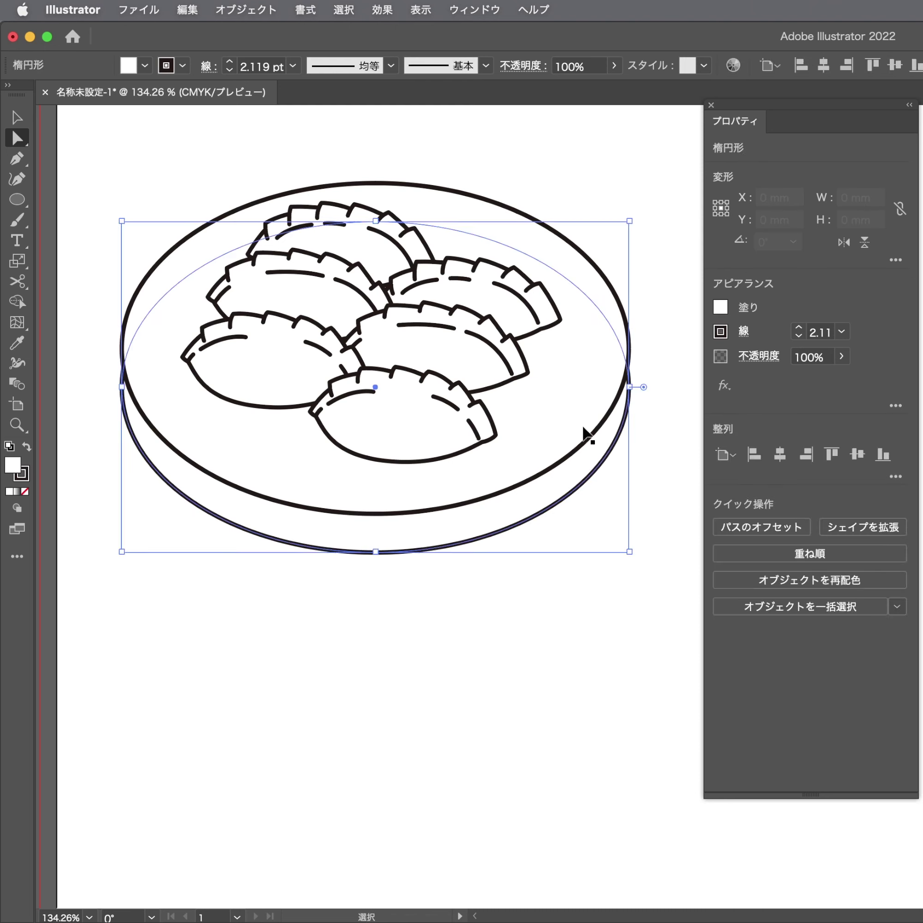
pyautogui.hotkey('ctrl', ']')
pyautogui.hotkey('ctrl', 'shift', 'a')
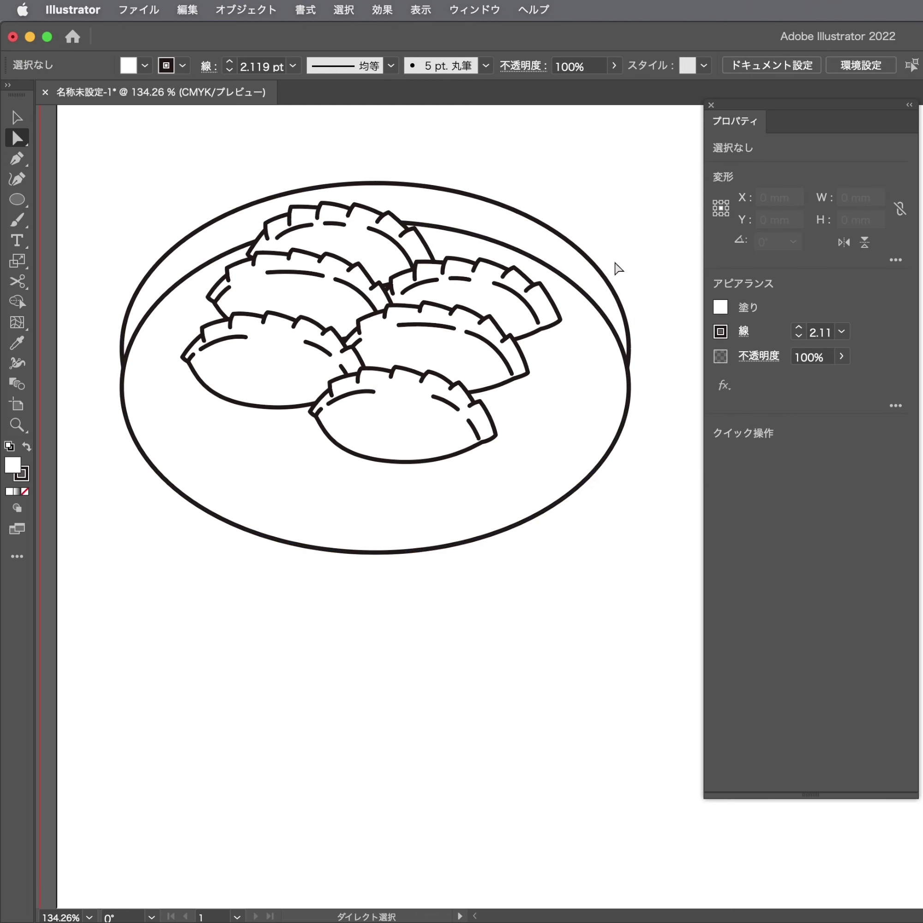
pyautogui.hotkey('ctrl', 'z')
pyautogui.hotkey('ctrl', 'z')
pyautogui.hotkey('ctrl', 'shift', 'a')
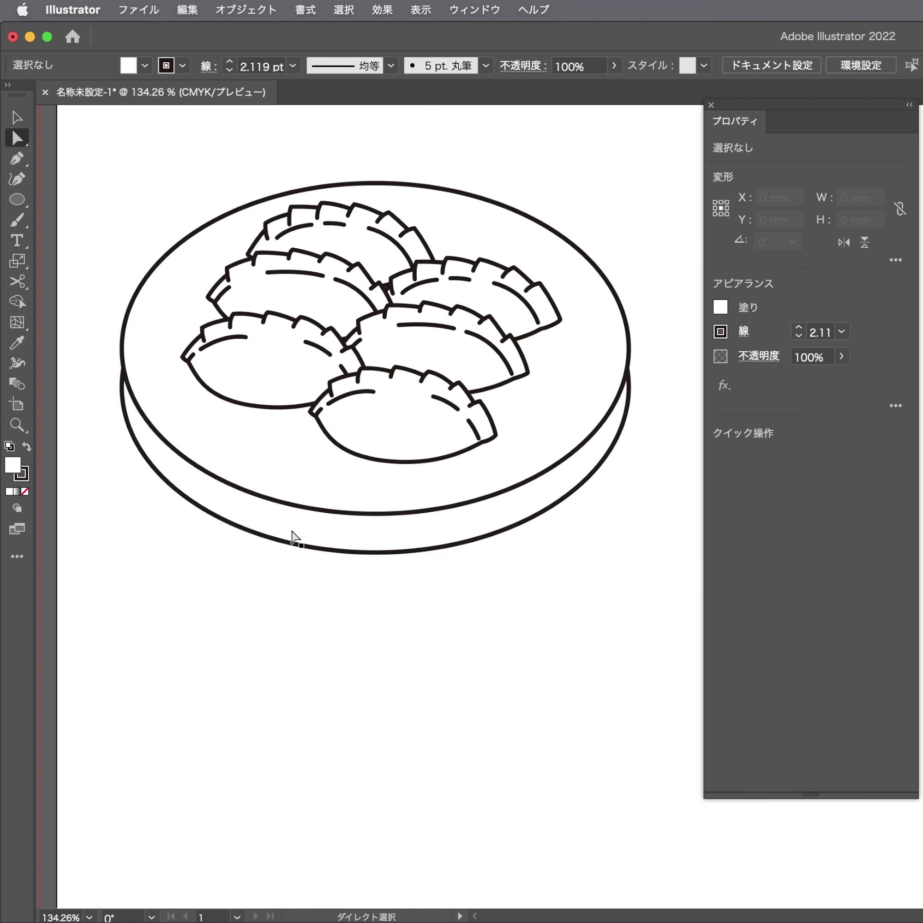
pyautogui.click(291, 539)
# Make the lower ellipse's left and right anchors corners and move them onto the top ellipse's edge
pyautogui.hotkey('shift', 'c')
pyautogui.click(375, 552)
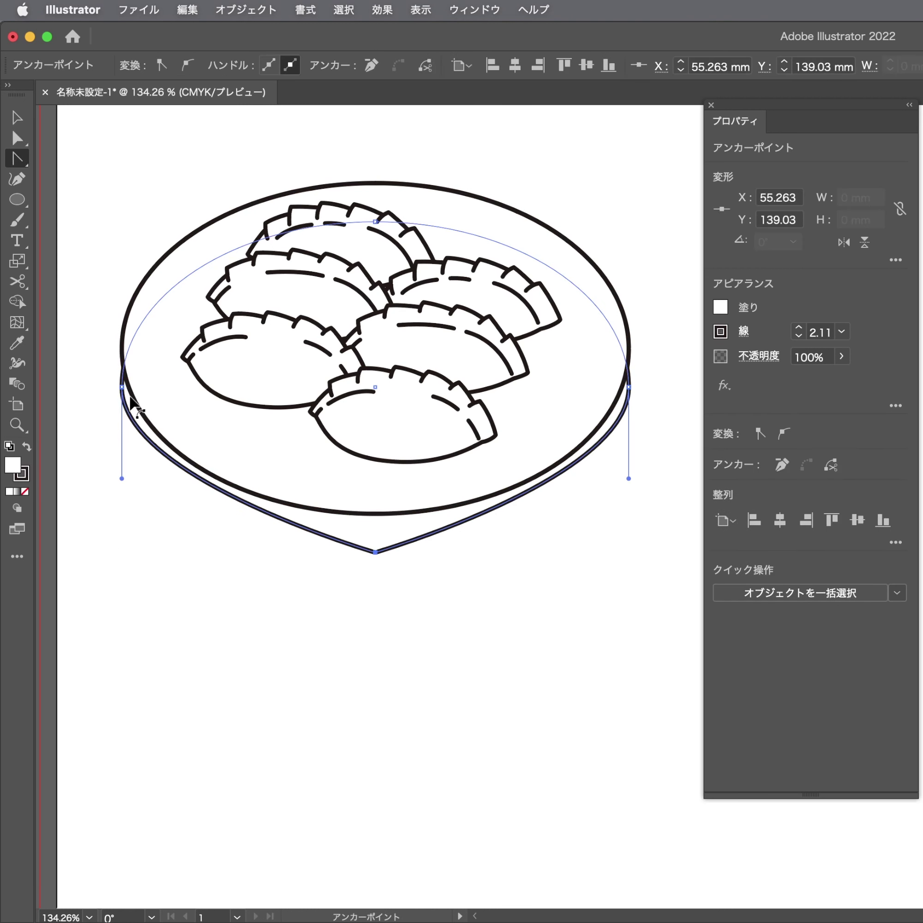
pyautogui.hotkey('ctrl', 'z')
pyautogui.click(123, 387)
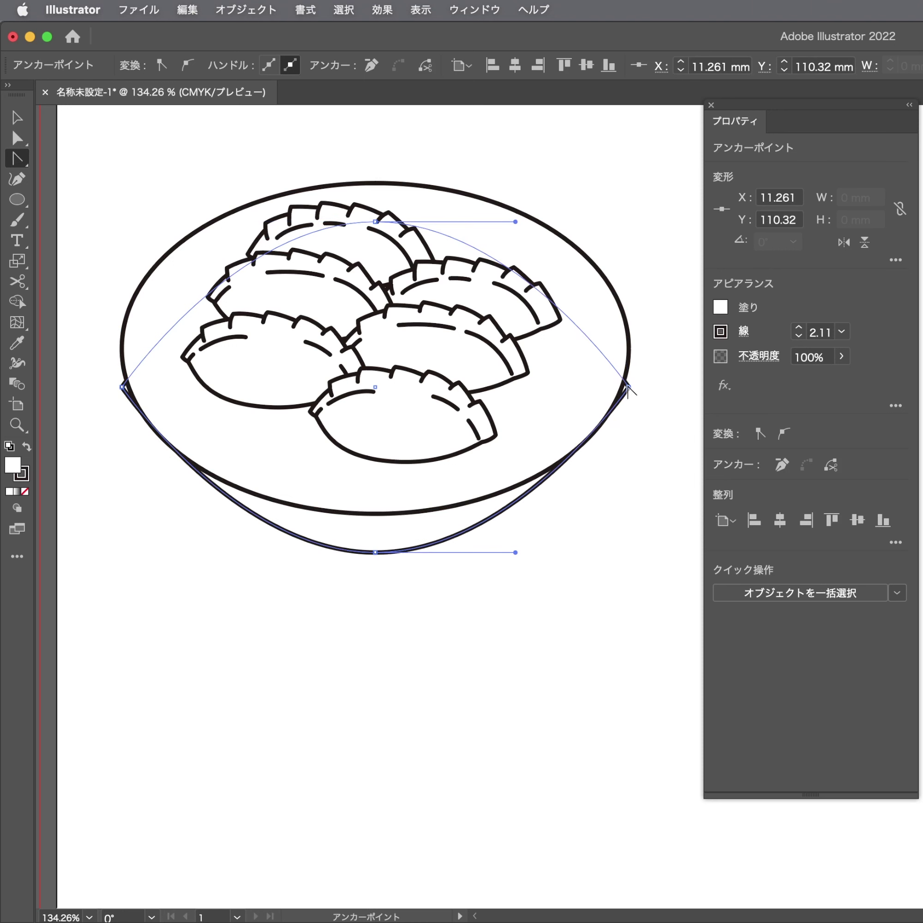
pyautogui.click(629, 387)
pyautogui.moveTo(628, 387); pyautogui.dragTo(629, 363)
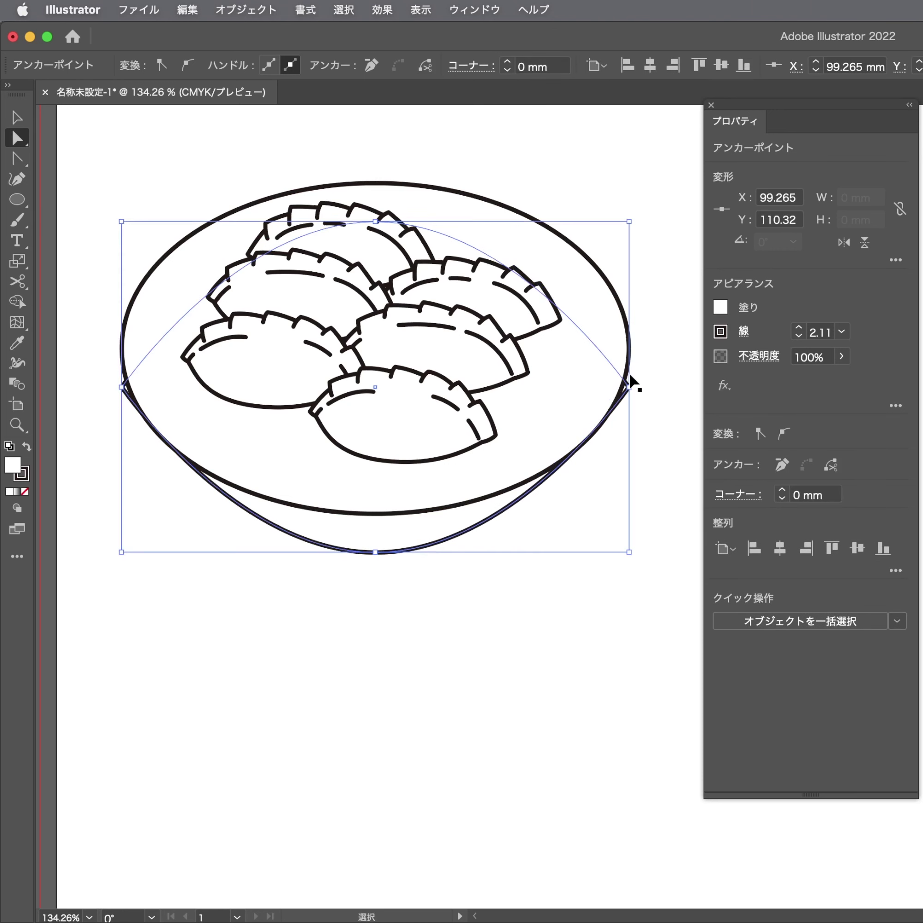
pyautogui.scroll(3, 626, 370)
pyautogui.moveTo(612, 397); pyautogui.dragTo(603, 395)
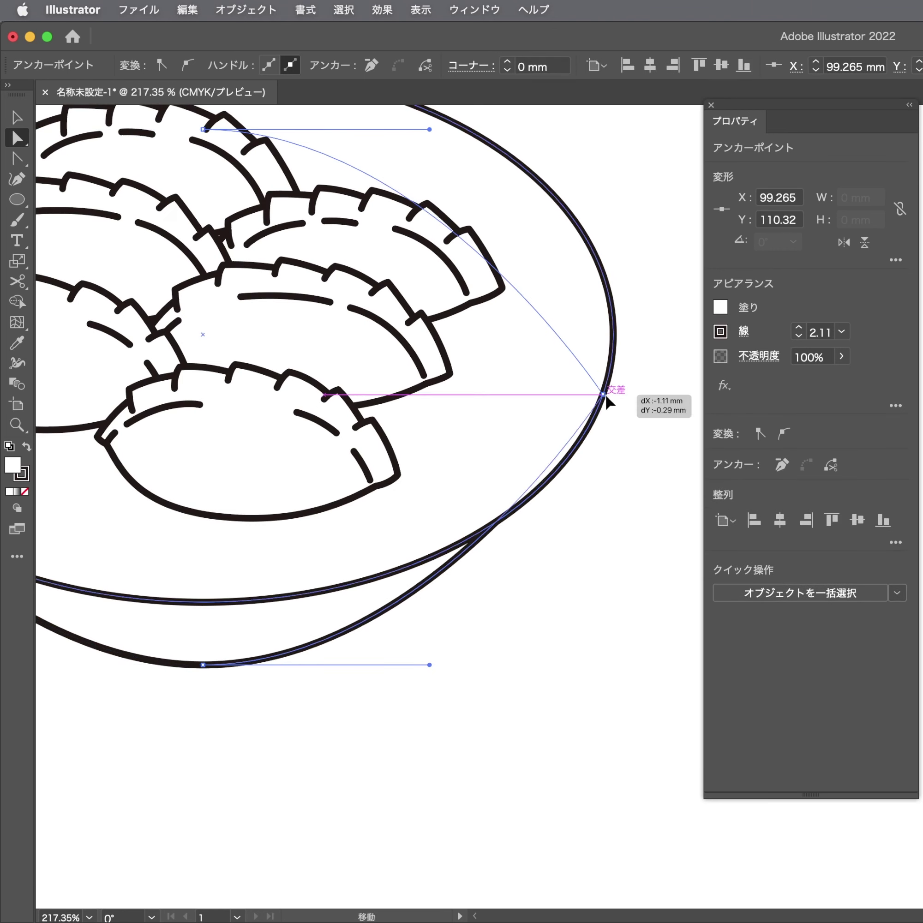
pyautogui.hscroll(-5, 357, 393)
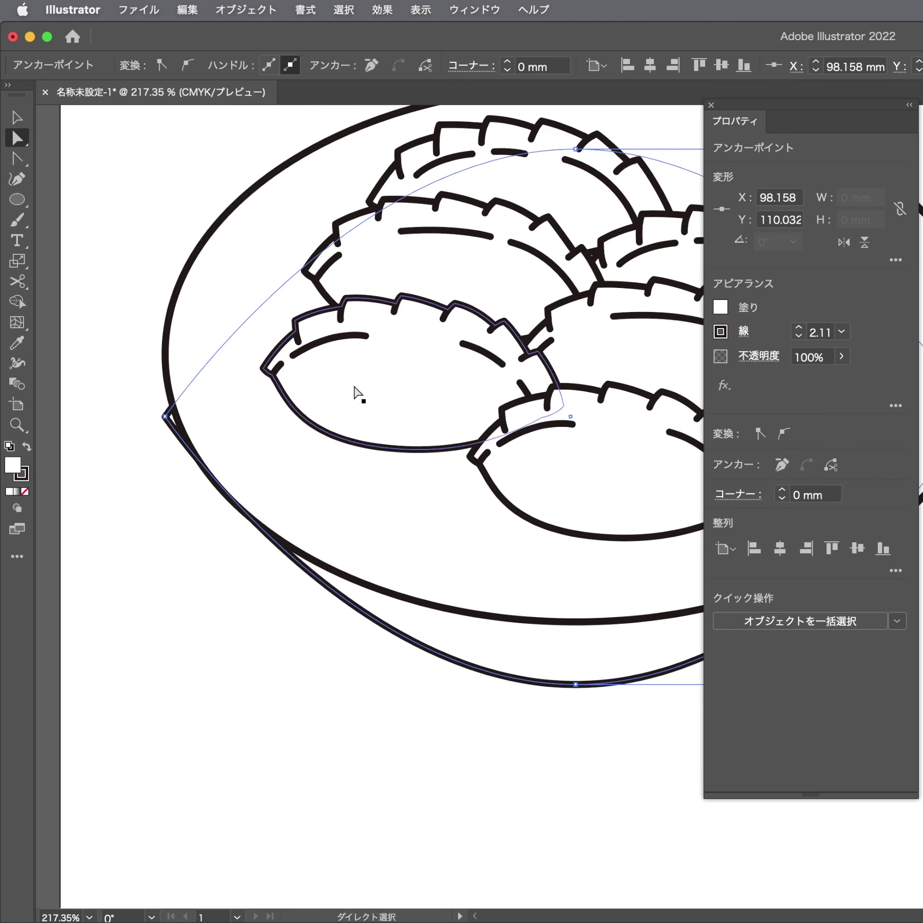
pyautogui.moveTo(164, 421); pyautogui.dragTo(182, 416)
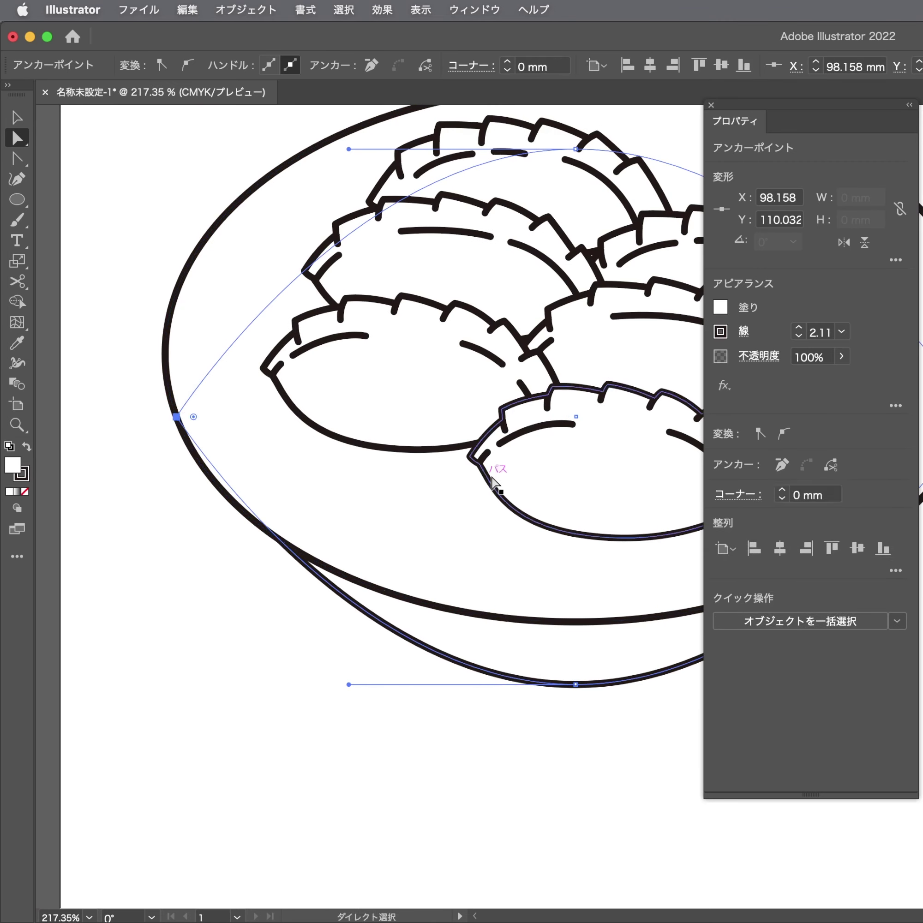
pyautogui.scroll(-3, 494, 480)
pyautogui.hscroll(3, 528, 609)
# Raise the bottom anchor and pull out horizontal handles to flatten the bottom curve
pyautogui.hotkey('shift', 'c')
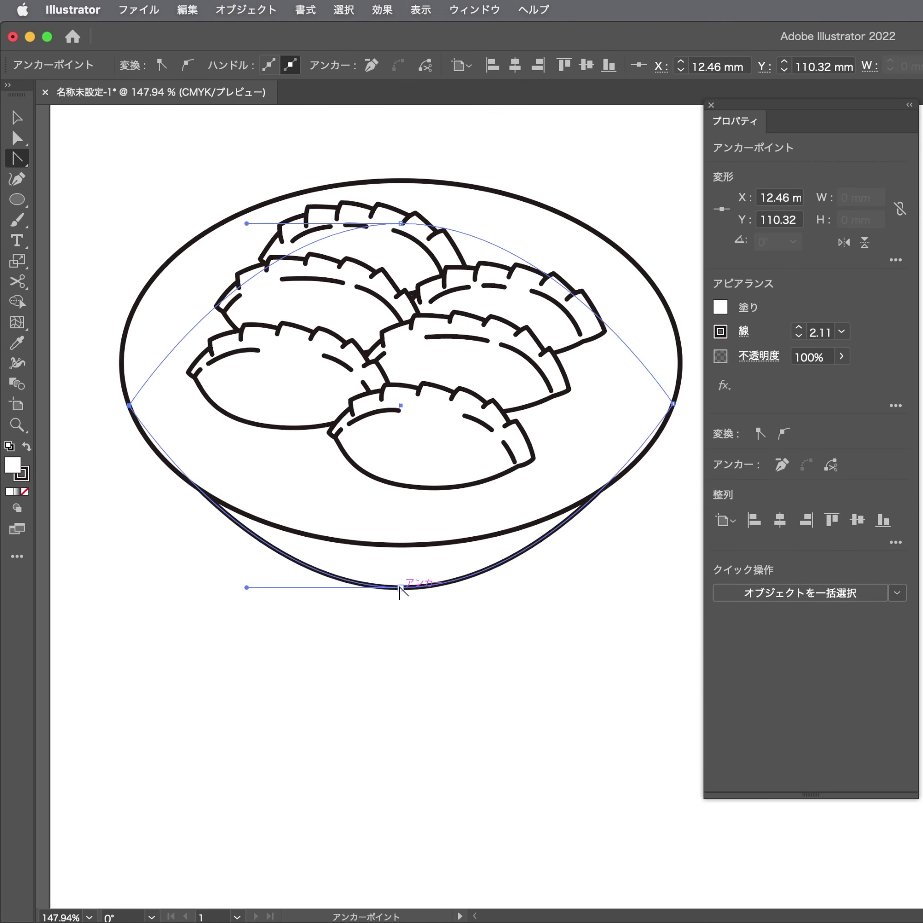
pyautogui.moveTo(401, 587)
pyautogui.mouseDown()
pyautogui.moveTo(500, 595)
pyautogui.moveTo(199, 588)
pyautogui.mouseUp()
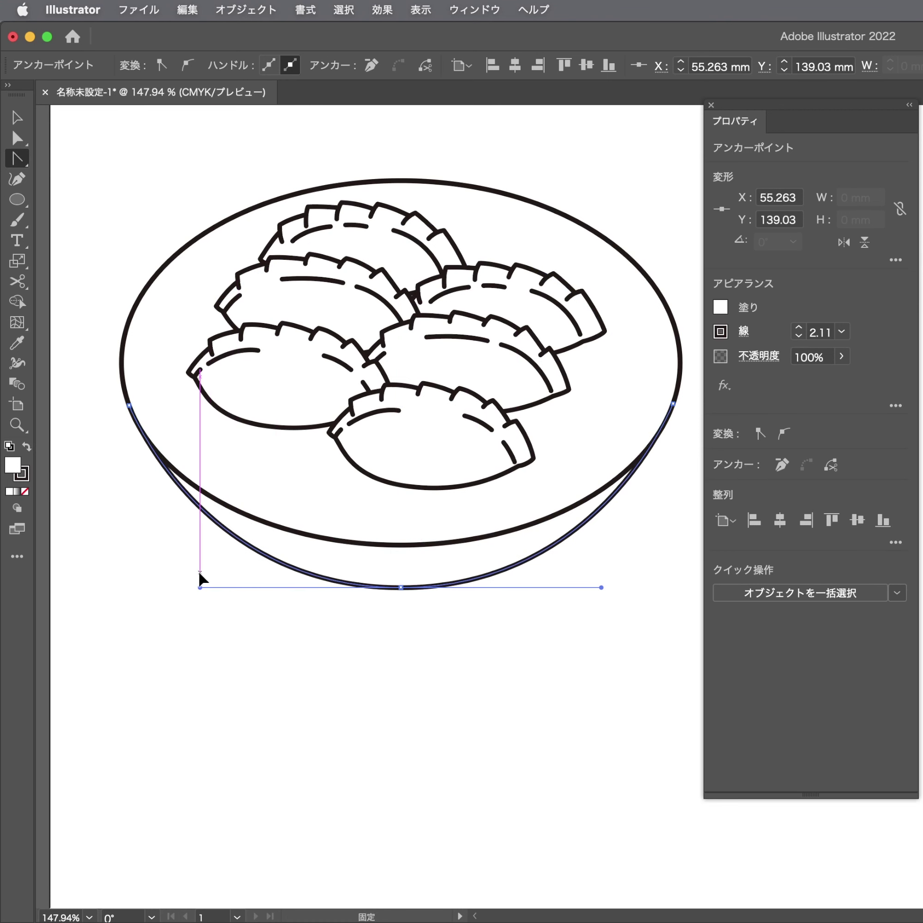
pyautogui.press('a')
pyautogui.moveTo(398, 588); pyautogui.dragTo(399, 571)
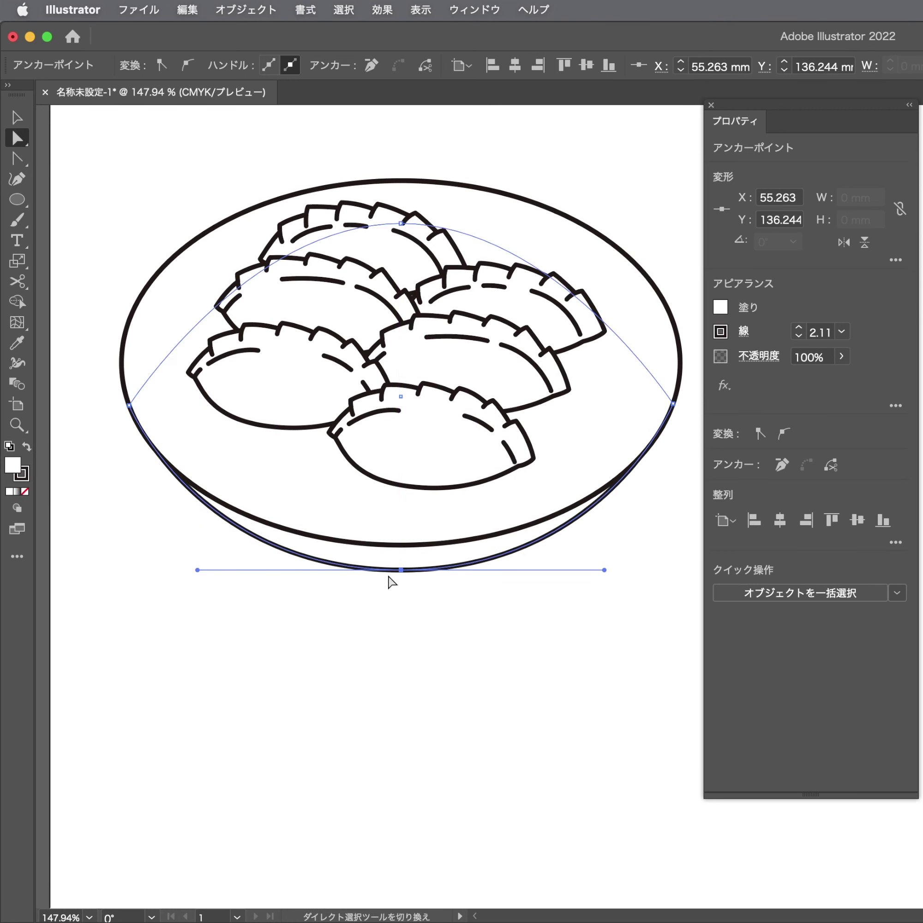
pyautogui.hotkey('shift', 'c')
pyautogui.click(401, 570)
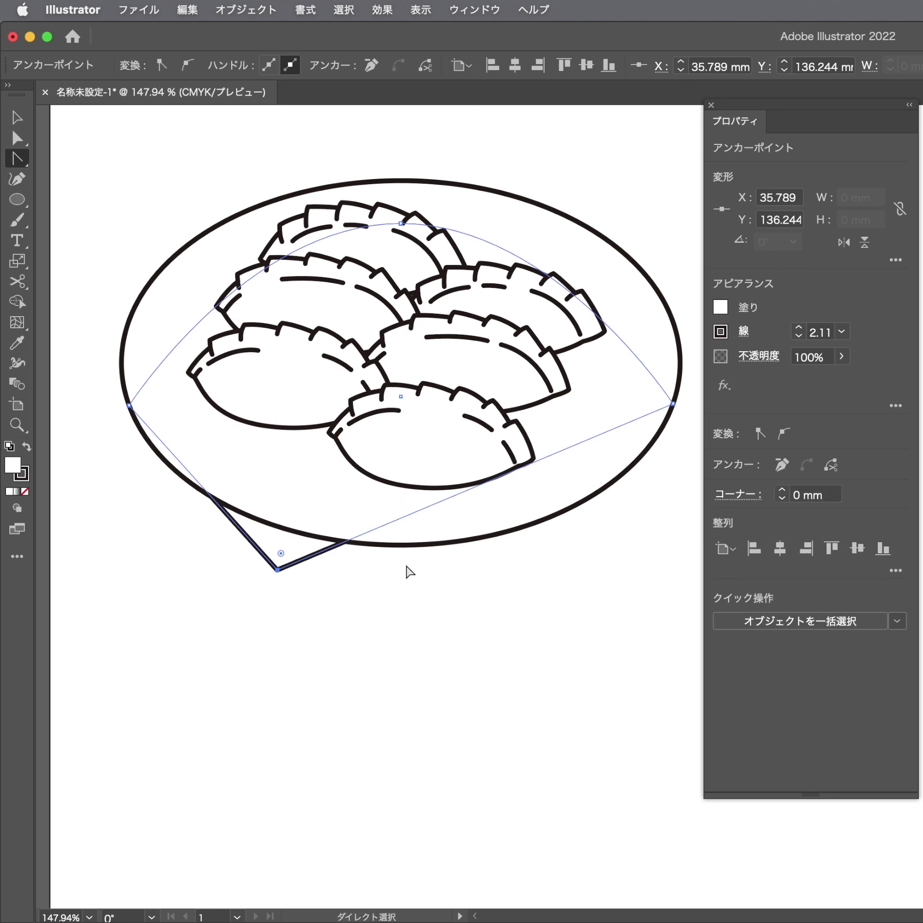
pyautogui.moveTo(401, 569); pyautogui.dragTo(151, 574)
pyautogui.press('super+shift+a')
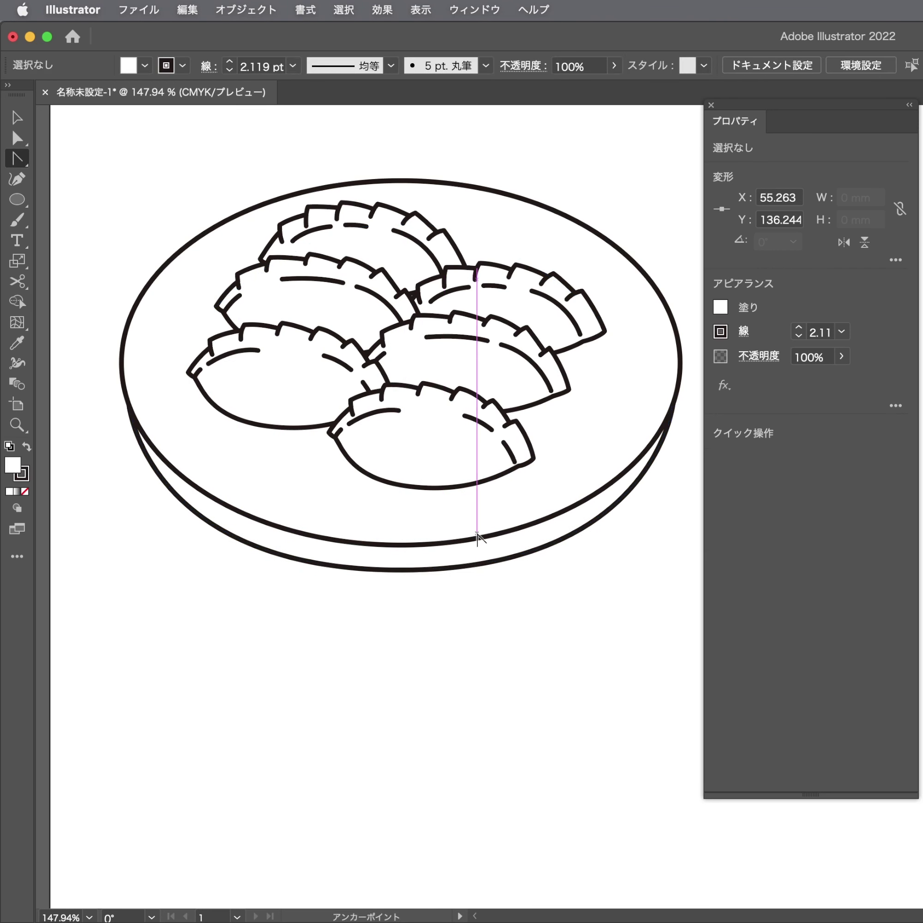
pyautogui.press('a')
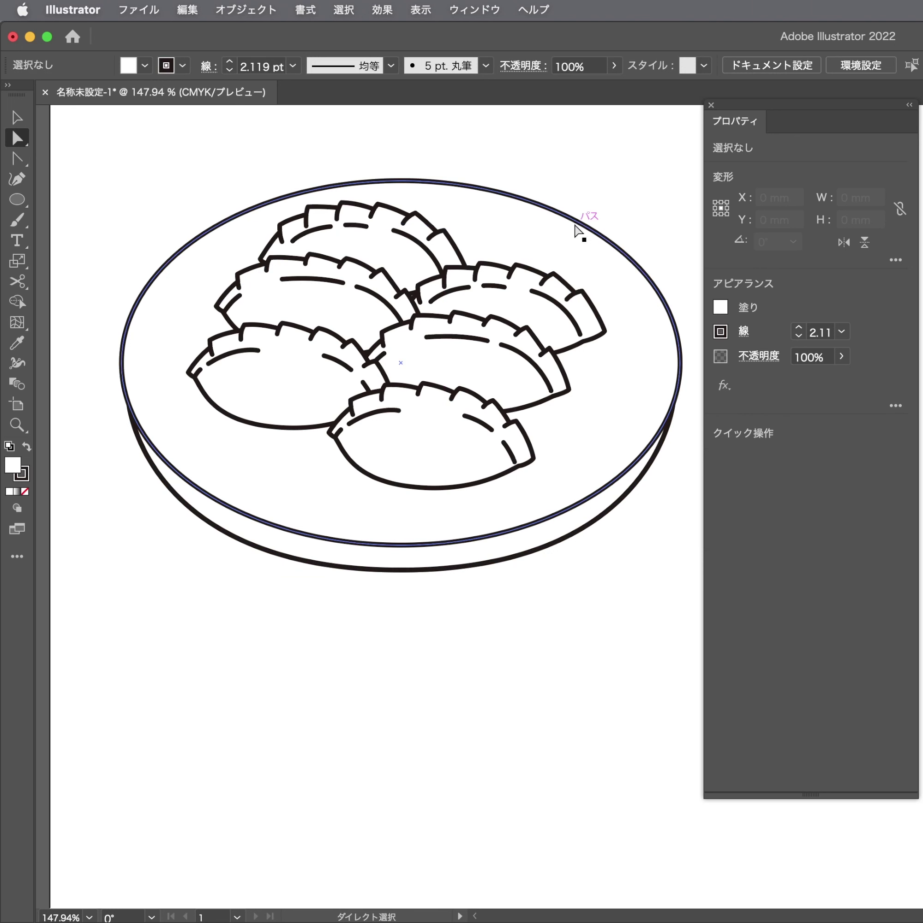
# Place a copy of the top plate curve inside the plate, narrowed to about 84.6 mm
pyautogui.click(402, 181)
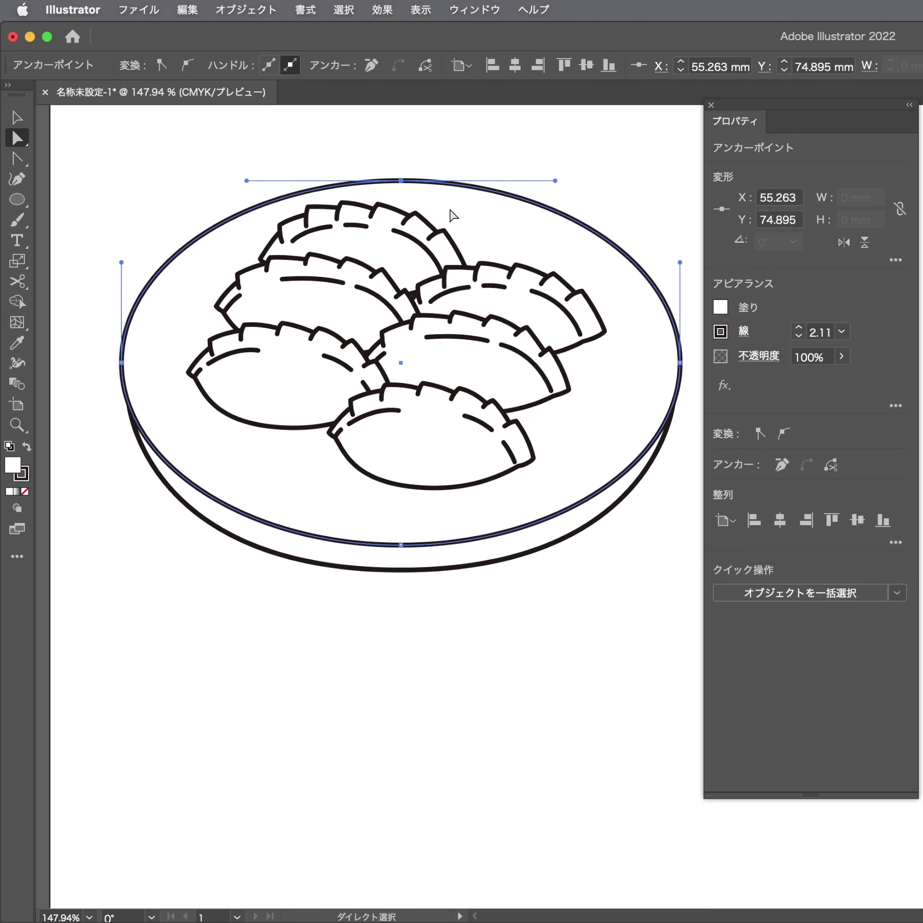
pyautogui.click(471, 219)
pyautogui.press('v')
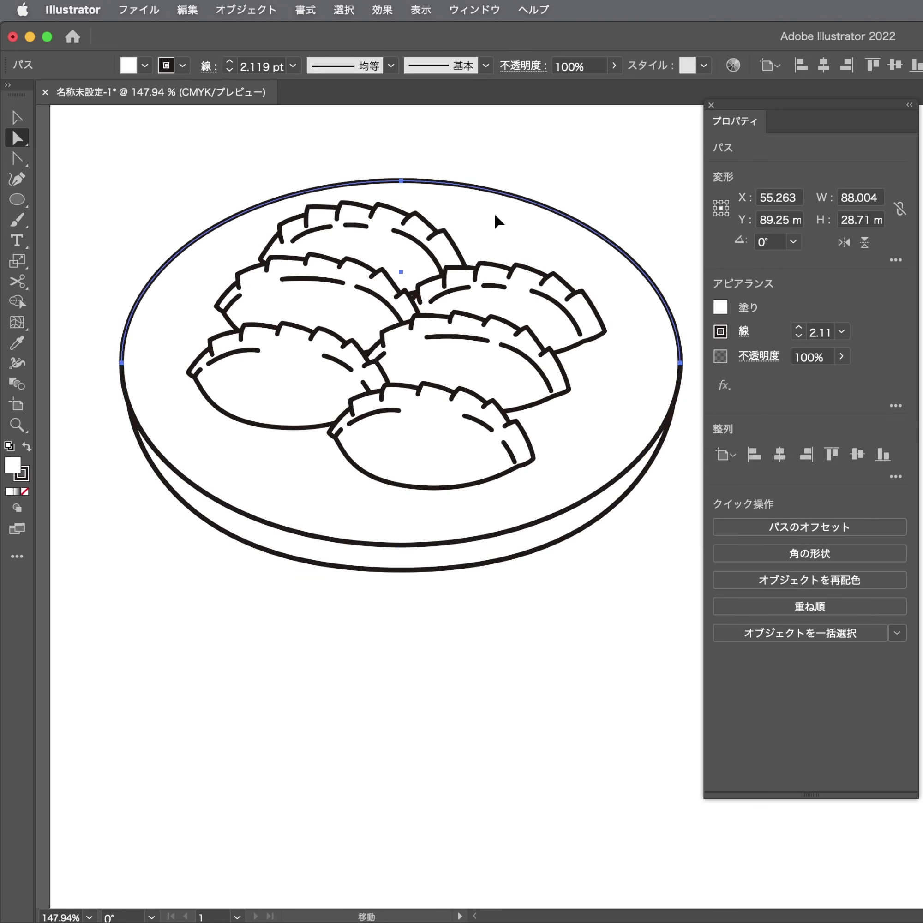
pyautogui.moveTo(498, 219); pyautogui.dragTo(499, 257)
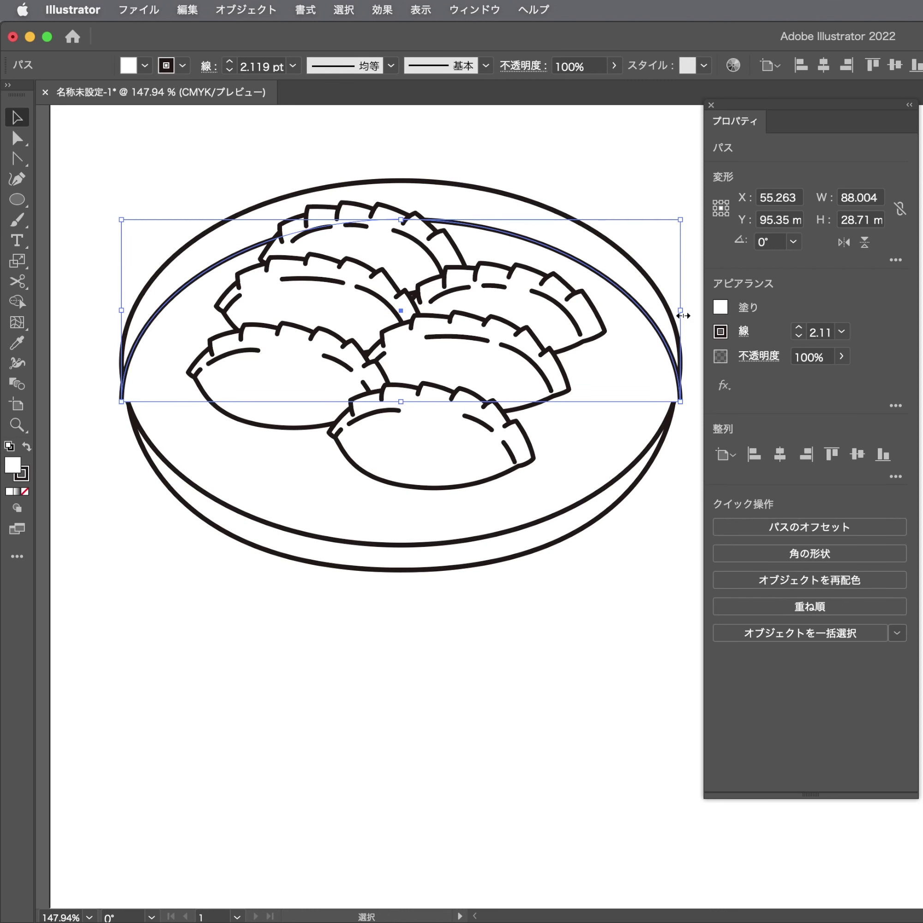
pyautogui.moveTo(681, 310); pyautogui.dragTo(645, 313)
pyautogui.click(618, 305)
# Give the inner curve the plate's stroke weight and make it slightly taller
pyautogui.press('a')
pyautogui.press('i')
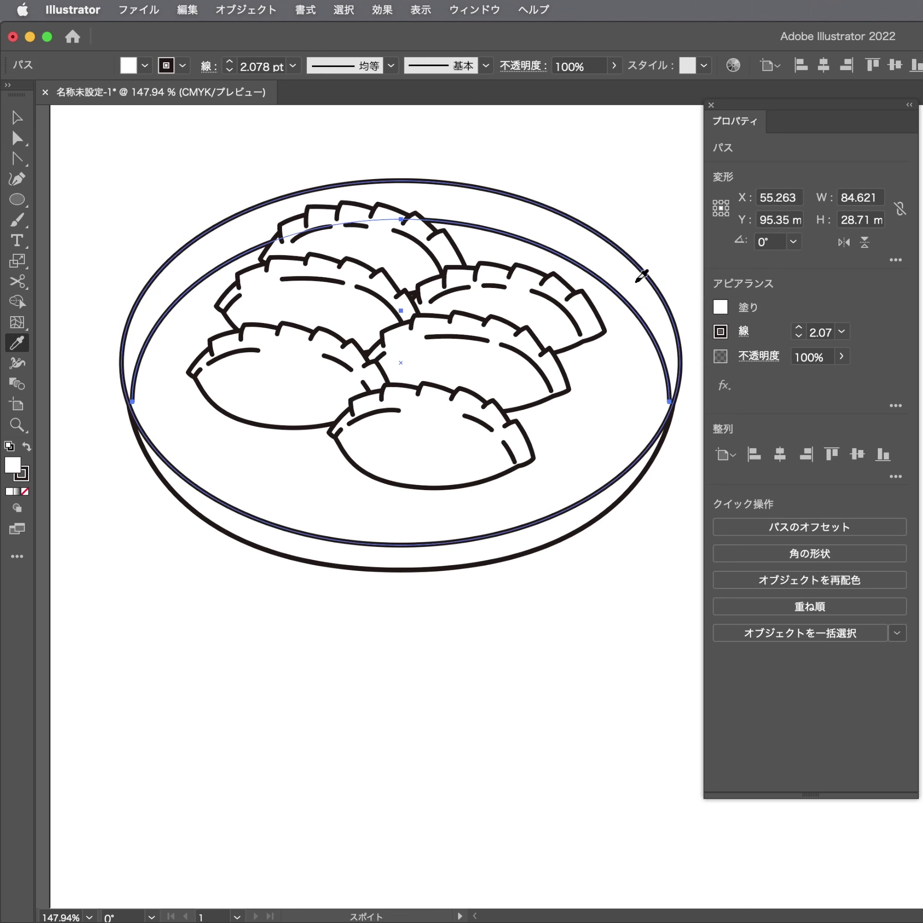
pyautogui.click(637, 281)
pyautogui.press('v')
pyautogui.moveTo(405, 224); pyautogui.dragTo(405, 209)
pyautogui.click(581, 212)
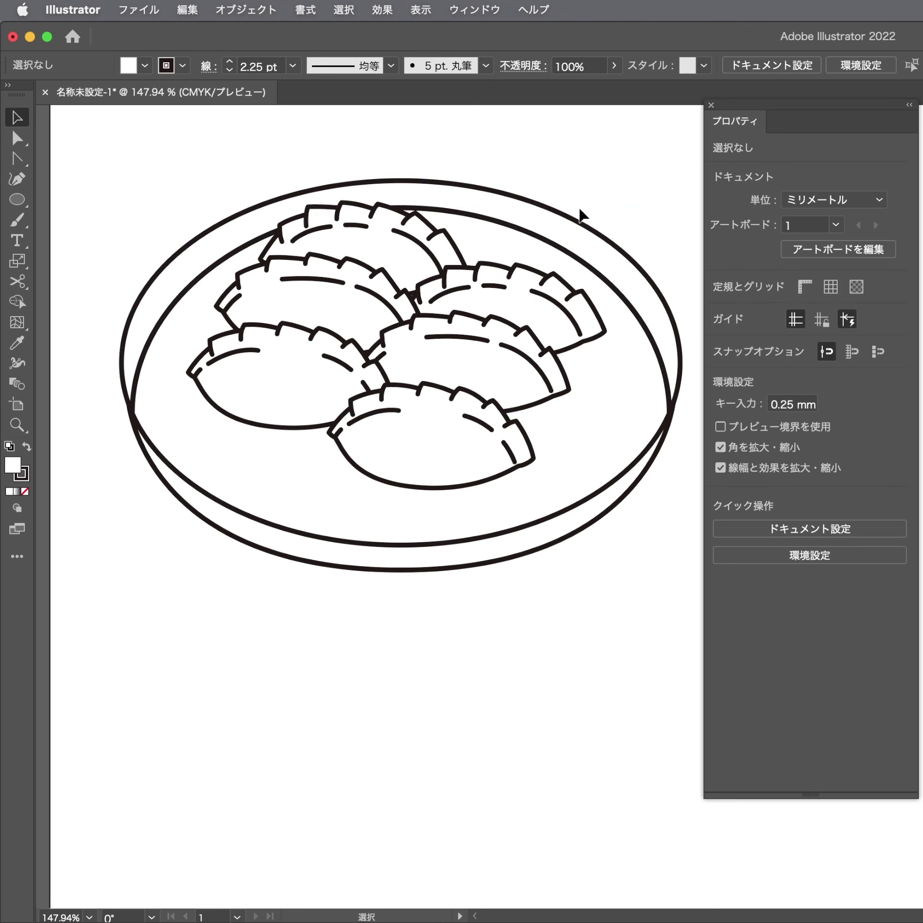
pyautogui.press('a')
pyautogui.scroll(-2, 573, 241)
# Cut the inner rim arc on the plate's right side and delete the cut-off piece
pyautogui.moveTo(573, 241); pyautogui.dragTo(531, 288)
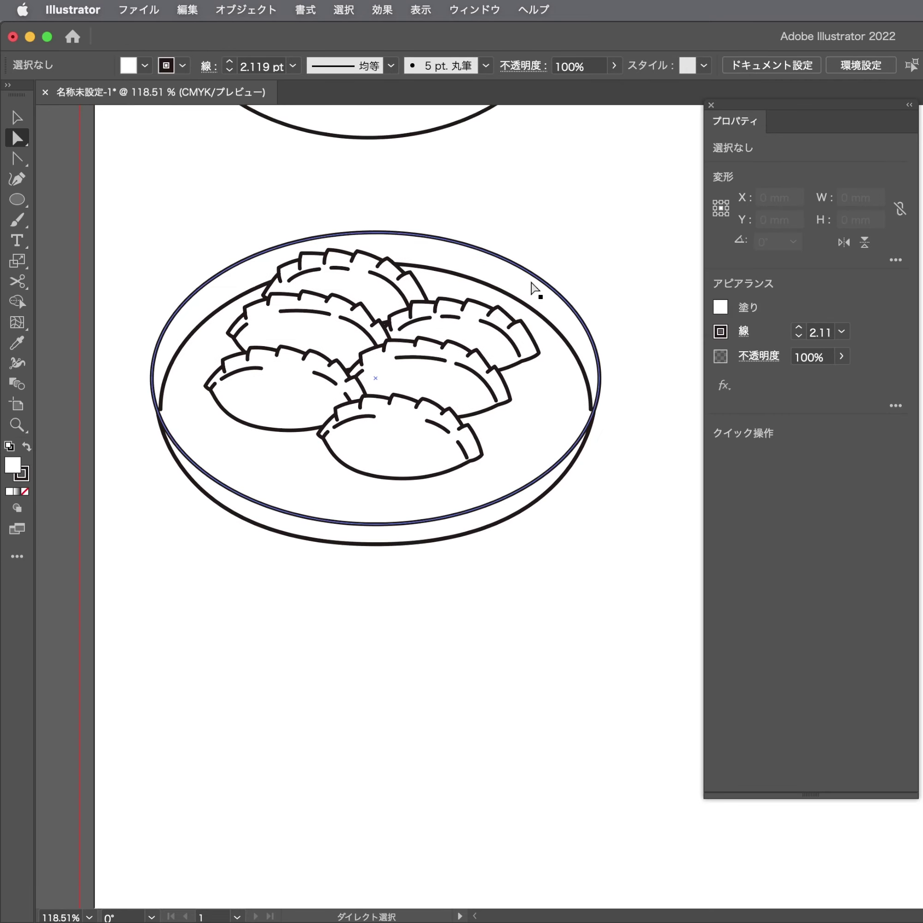
pyautogui.scroll(1, 538, 300)
pyautogui.scroll(4, 546, 313)
pyautogui.click(583, 357)
pyautogui.press('c')
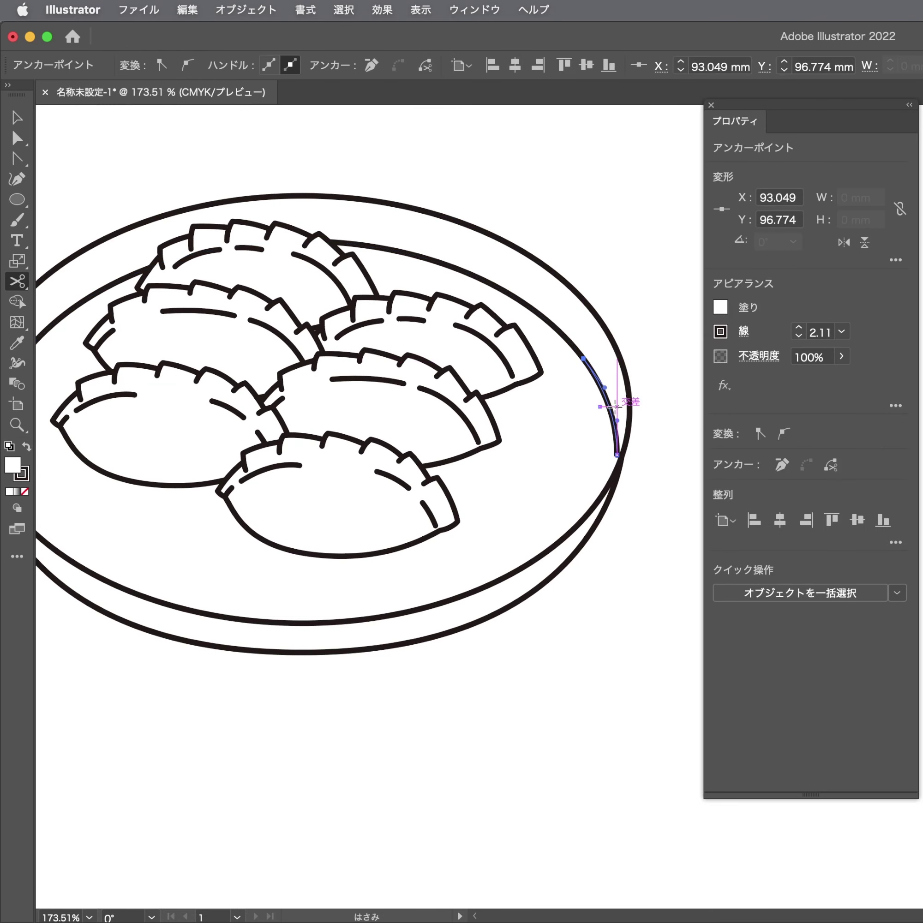
pyautogui.click(609, 411)
pyautogui.press('a')
pyautogui.click(593, 373)
pyautogui.press('Delete')
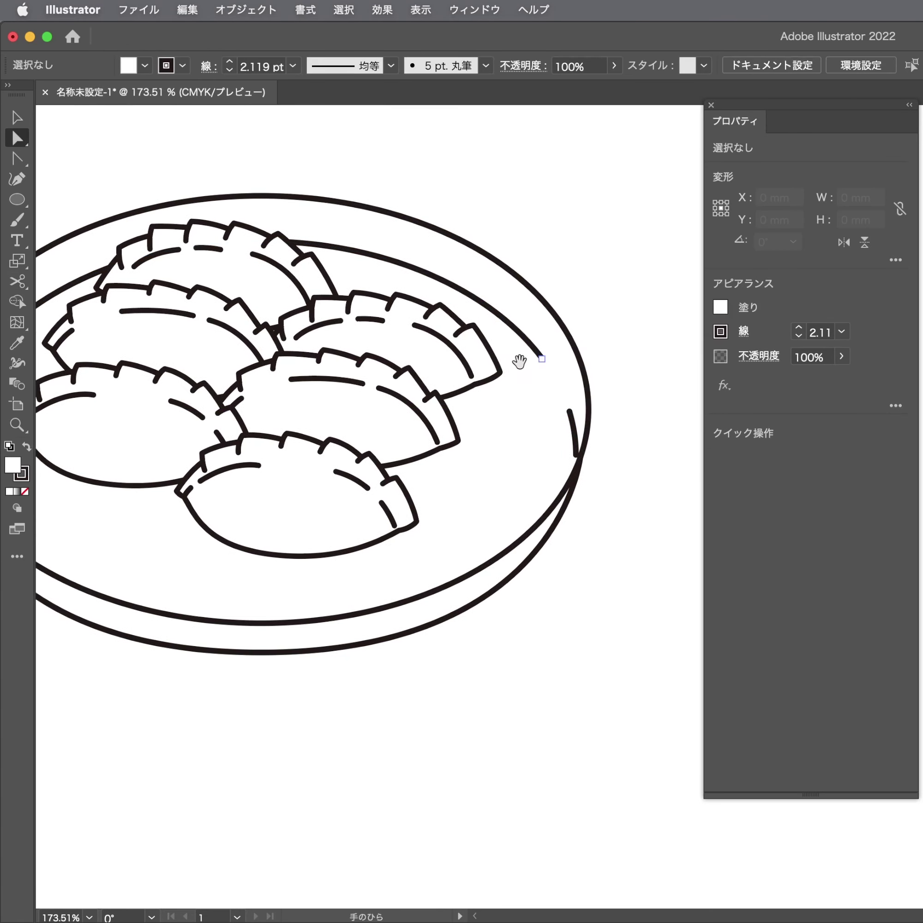
# Cut the inner arc at the upper right and upper left, deleting the upper-left piece
pyautogui.moveTo(596, 373); pyautogui.dragTo(647, 377)
pyautogui.press('c')
pyautogui.click(538, 269)
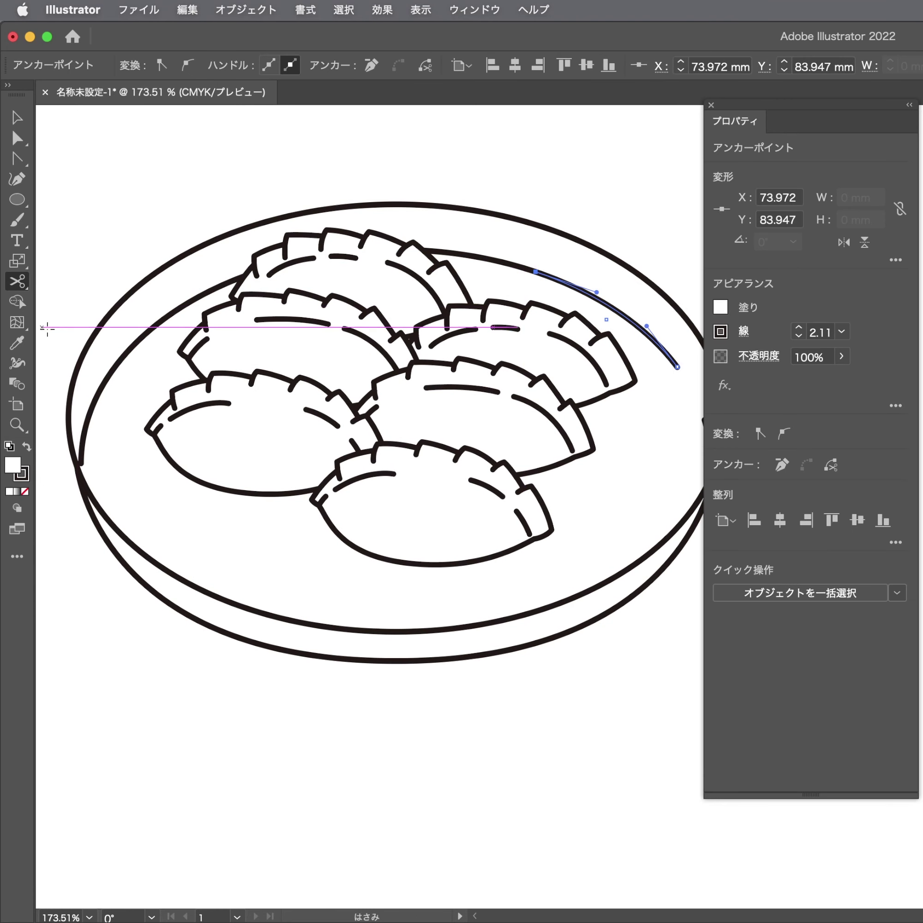
pyautogui.click(104, 383)
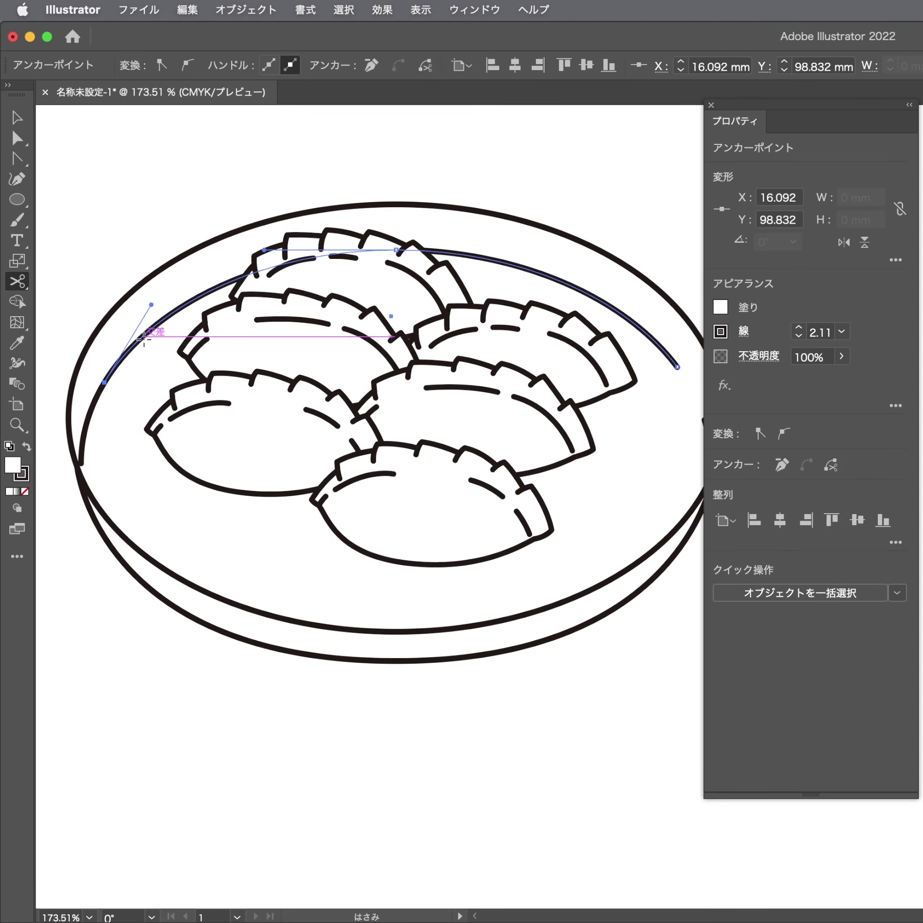
pyautogui.press('a')
pyautogui.click(119, 377)
pyautogui.press('Delete')
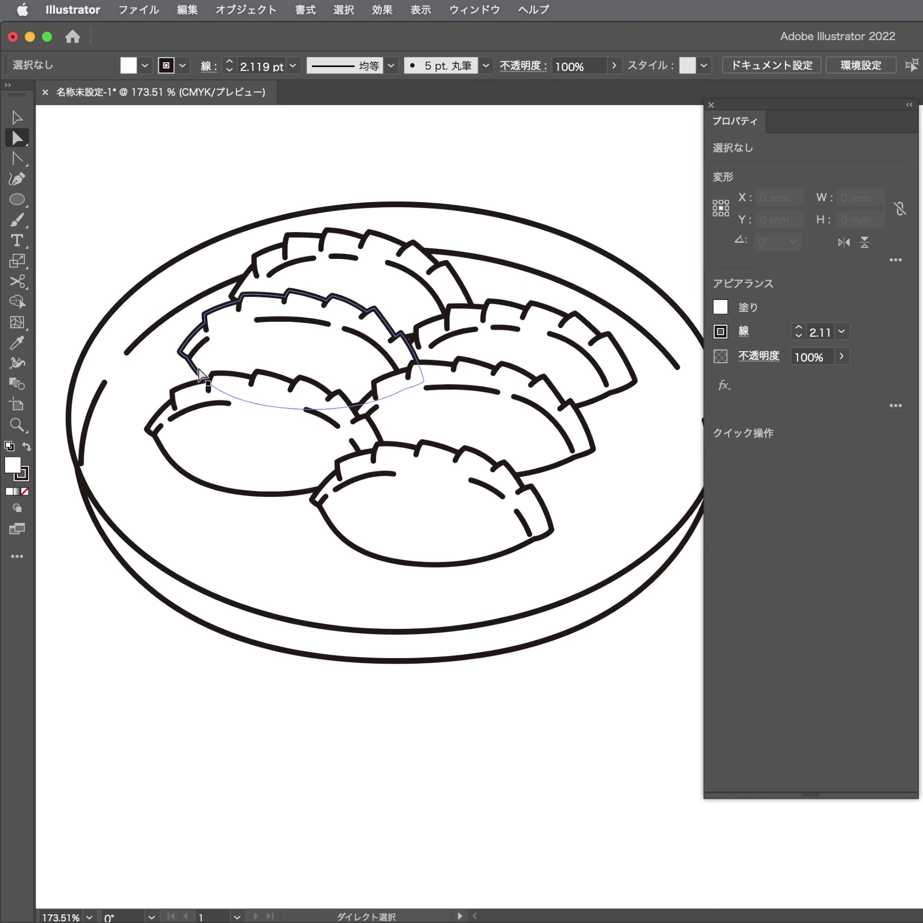
# Narrow the three remaining inner arcs slightly, to about 83.7 mm wide
pyautogui.scroll(-2, 84, 465)
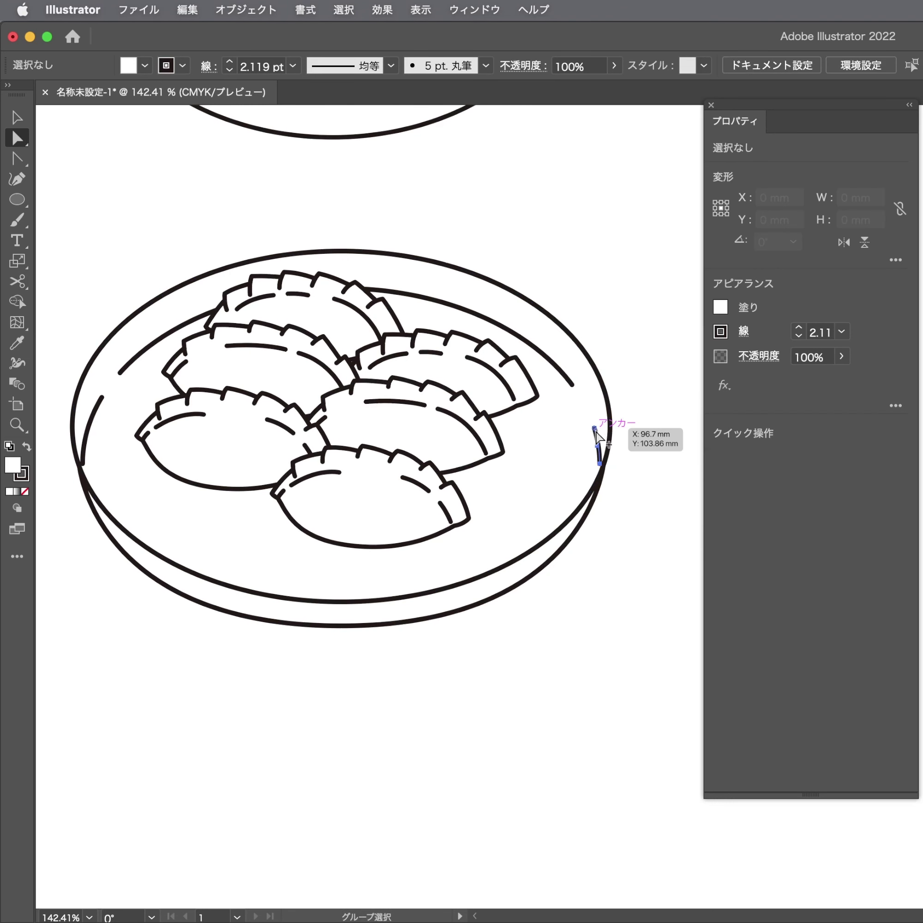
pyautogui.click(597, 436)
pyautogui.keyDown('shift'); pyautogui.click(571, 384); pyautogui.keyUp('shift')
pyautogui.keyDown('shift'); pyautogui.click(95, 431); pyautogui.keyUp('shift')
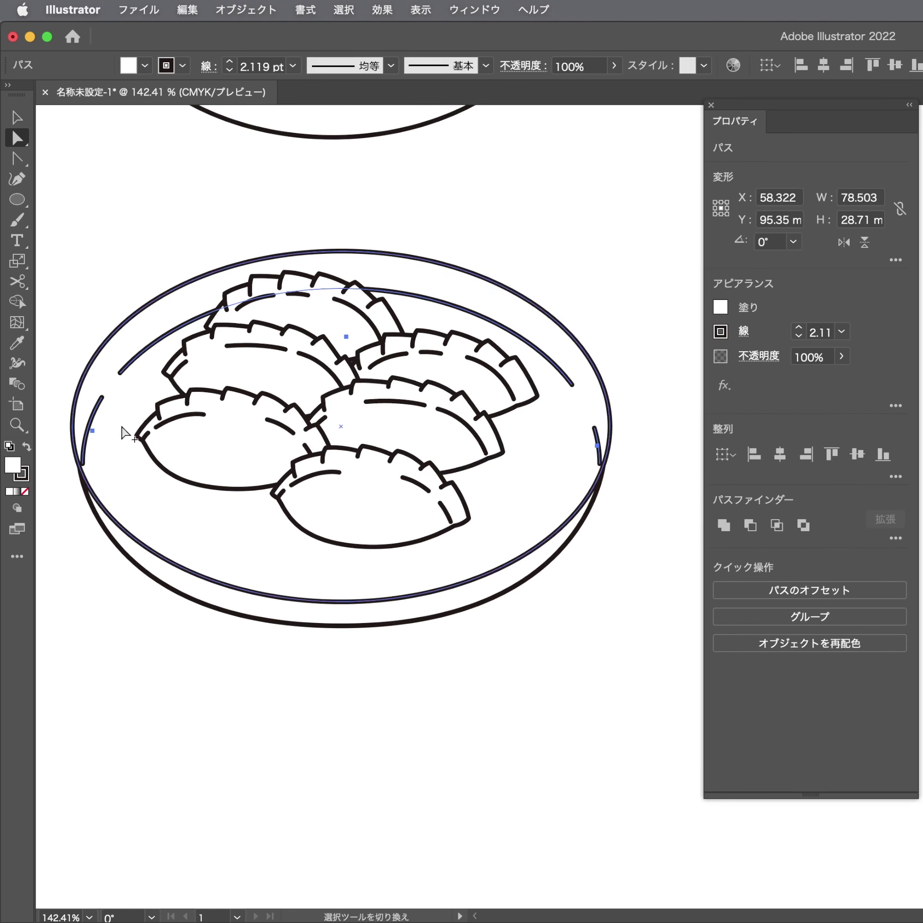
pyautogui.press('v')
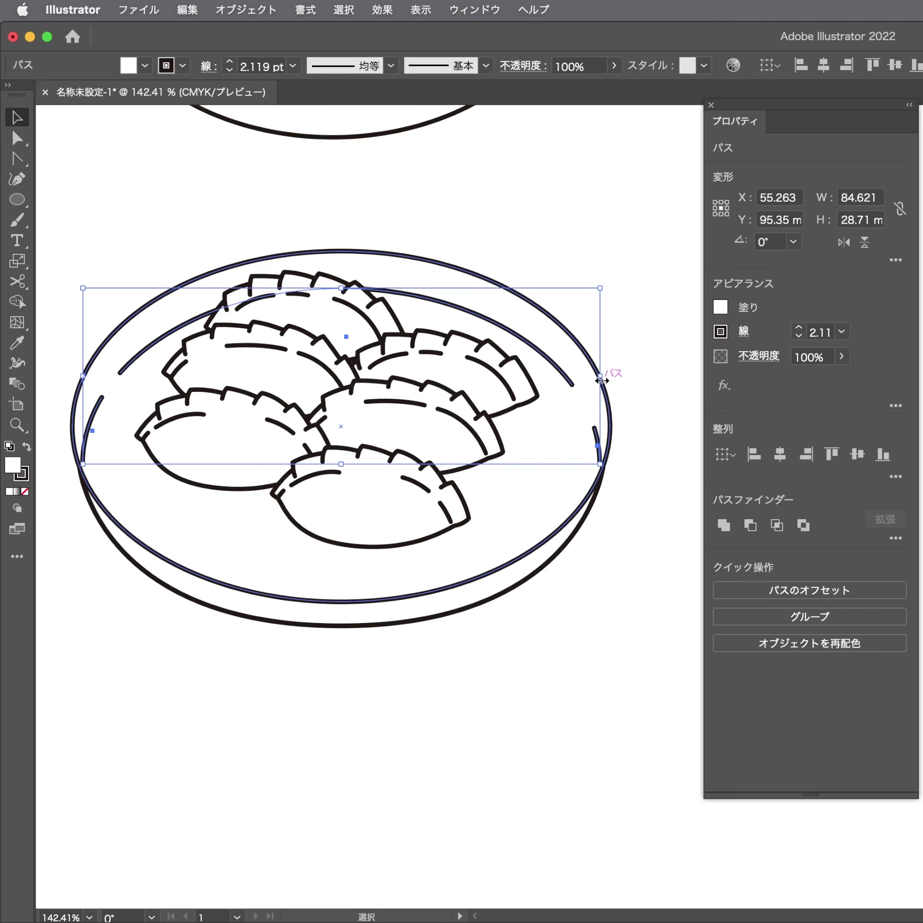
pyautogui.moveTo(601, 380); pyautogui.dragTo(598, 381)
# Give the inner arcs the plate's 2.108 pt stroke using the Eyedropper
pyautogui.press('i')
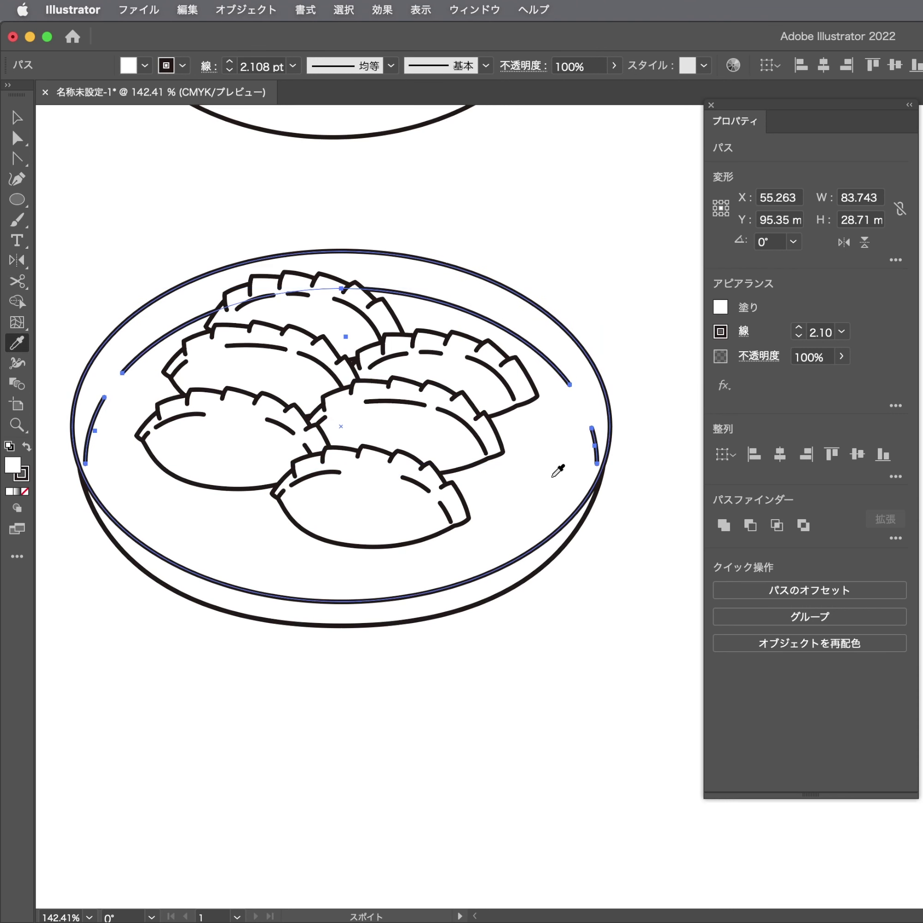
pyautogui.click(578, 505)
pyautogui.press('v')
pyautogui.click(619, 518)
# Move all the dumpling groups slightly lower on the second plate
pyautogui.click(384, 498)
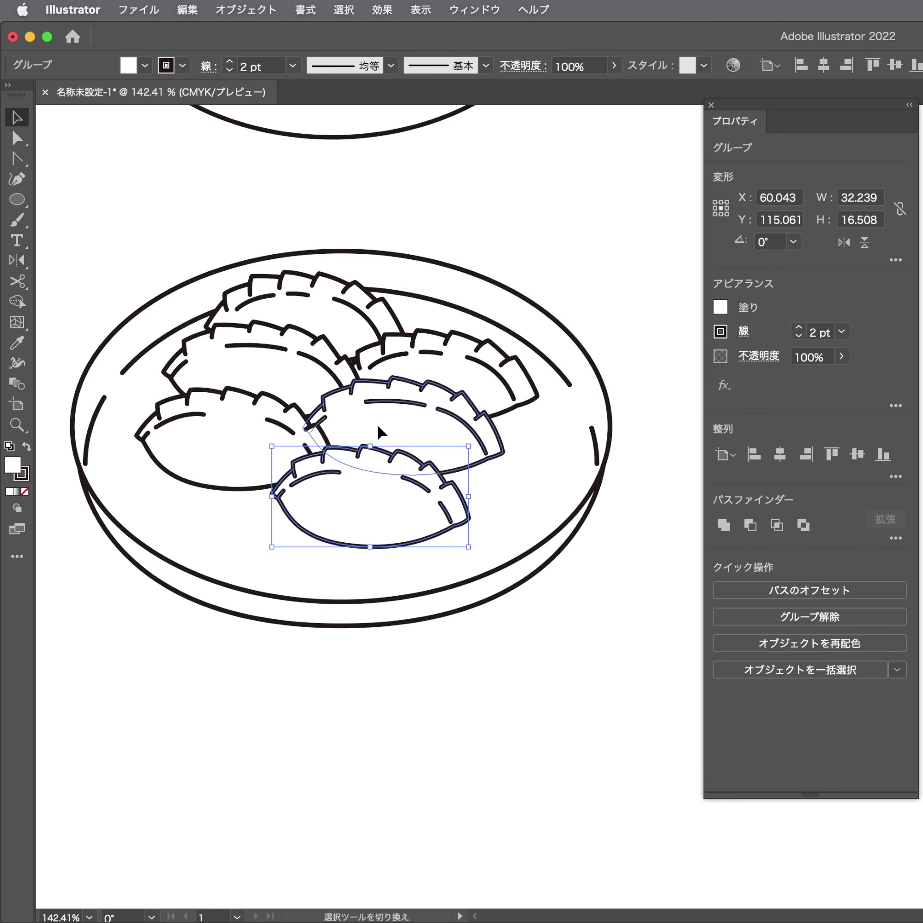
pyautogui.keyDown('shift'); pyautogui.click(379, 431); pyautogui.keyUp('shift')
pyautogui.keyDown('shift'); pyautogui.click(219, 461); pyautogui.keyUp('shift')
pyautogui.keyDown('shift'); pyautogui.click(271, 315); pyautogui.keyUp('shift')
pyautogui.moveTo(441, 359); pyautogui.dragTo(442, 385)
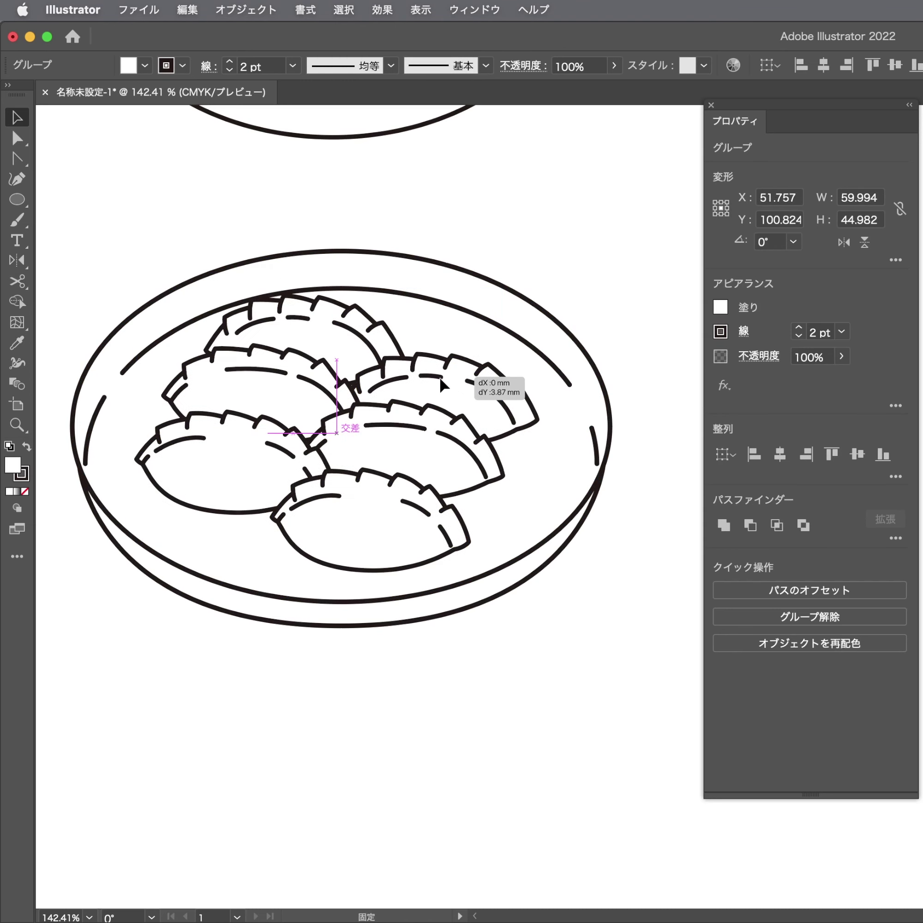
pyautogui.click(595, 241)
# Shift the second plate and its dumplings down and to the left
pyautogui.scroll(-2, 536, 324)
pyautogui.scroll(-2, 536, 324)
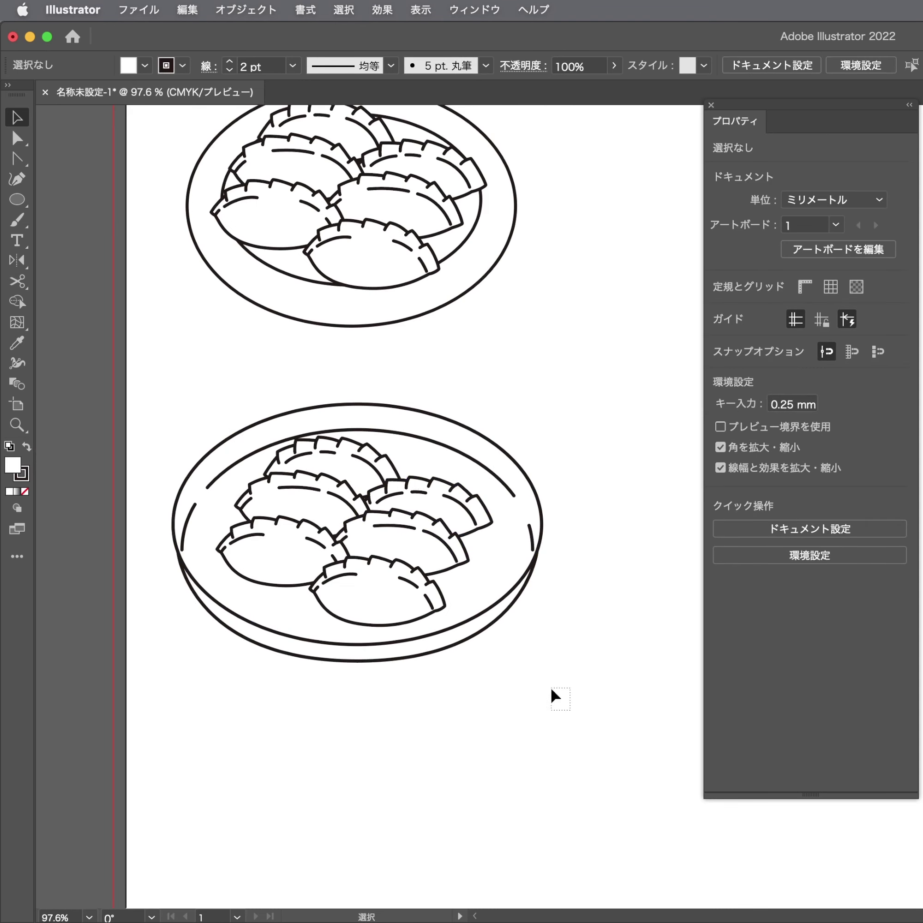
pyautogui.moveTo(555, 696); pyautogui.dragTo(140, 406)
pyautogui.moveTo(364, 526)
pyautogui.mouseDown()
pyautogui.moveTo(362, 539)
pyautogui.moveTo(337, 552)
pyautogui.mouseUp()
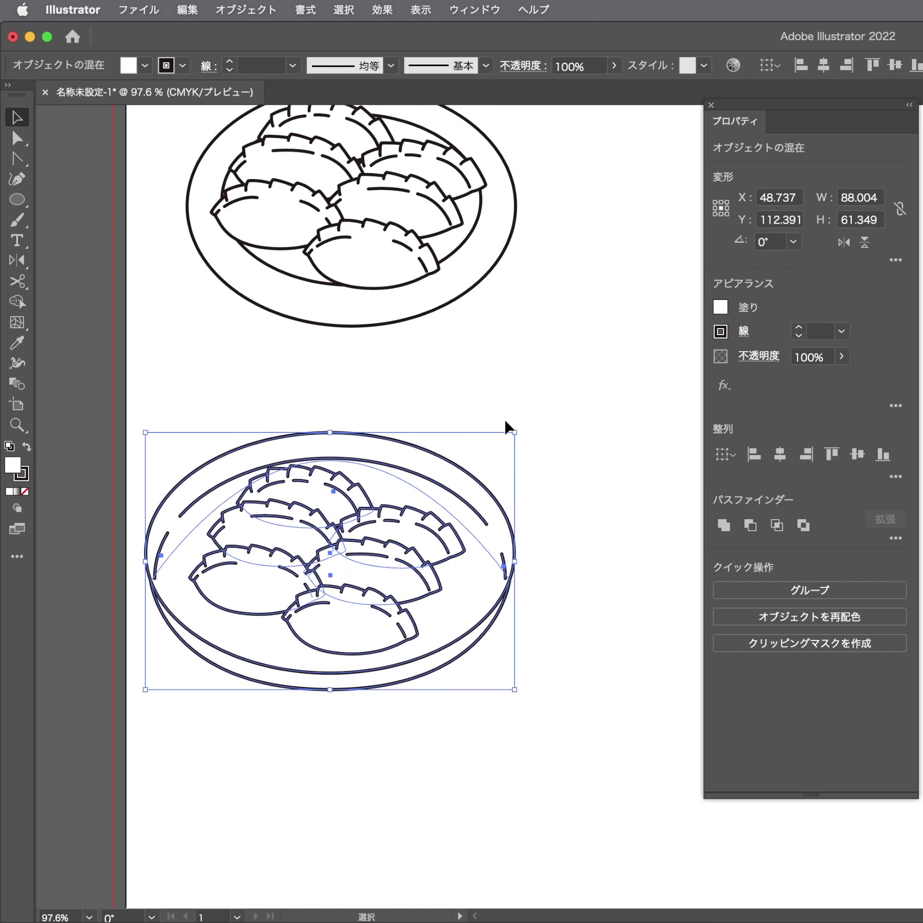
pyautogui.press('p')
pyautogui.keyDown('super'); pyautogui.click(497, 457); pyautogui.keyUp('super')
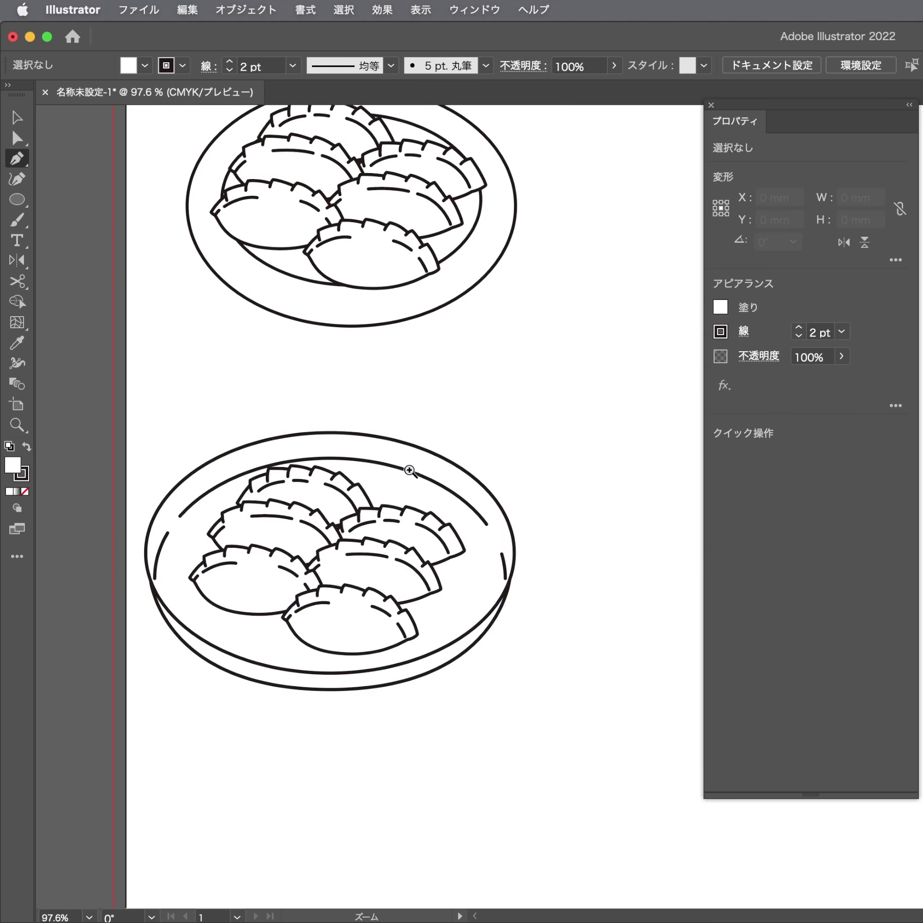
pyautogui.scroll(2, 459, 451)
pyautogui.scroll(-1, 487, 437)
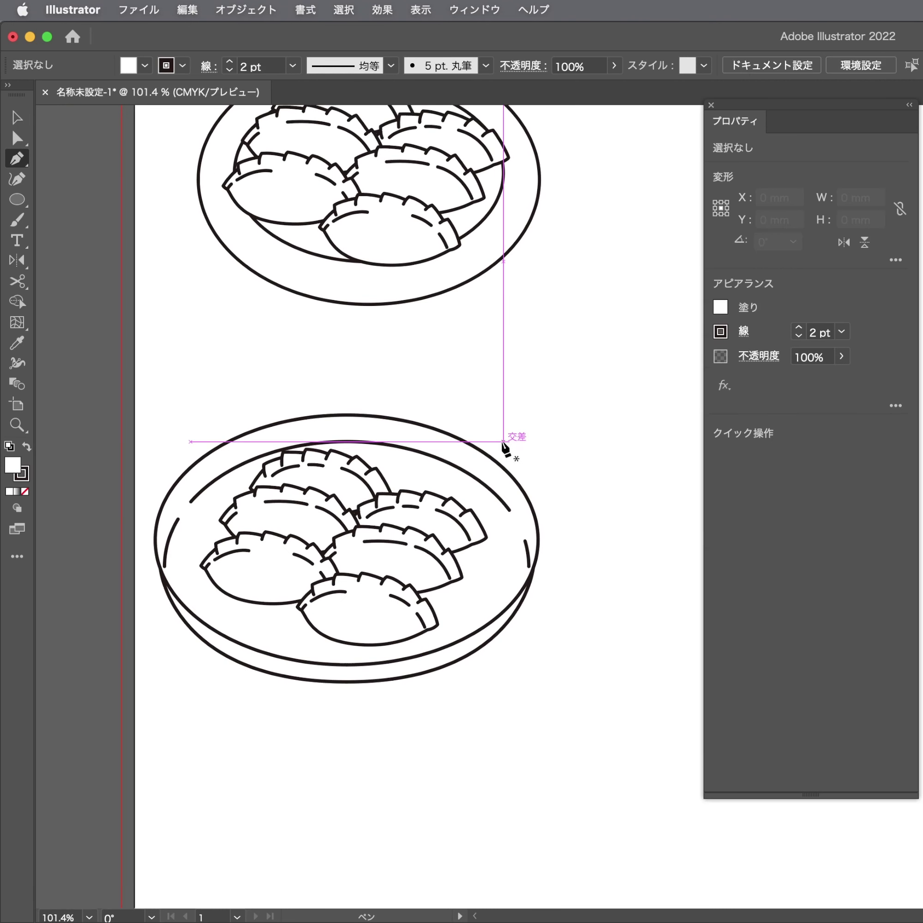
pyautogui.hscroll(3, 504, 444)
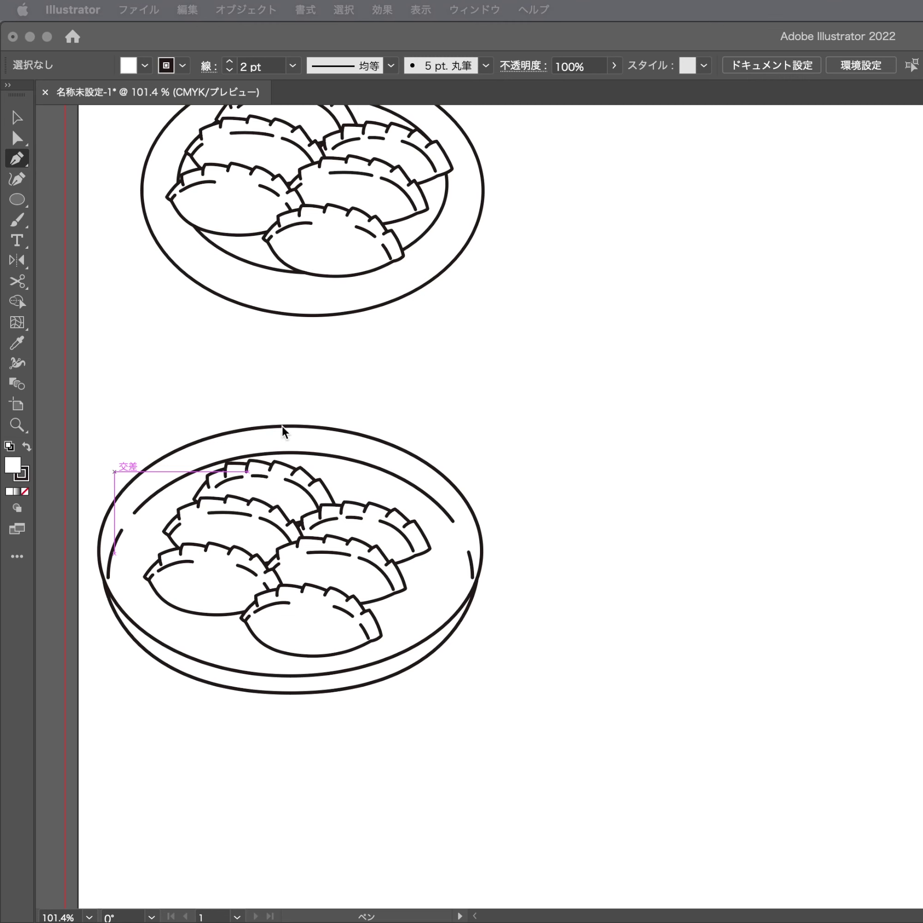
# Drag the plate's bottom anchor down to make a deeper bowl curve
pyautogui.press('a')
pyautogui.moveTo(406, 445); pyautogui.dragTo(461, 467)
pyautogui.hscroll(-3, 463, 468)
pyautogui.scroll(1, 499, 442)
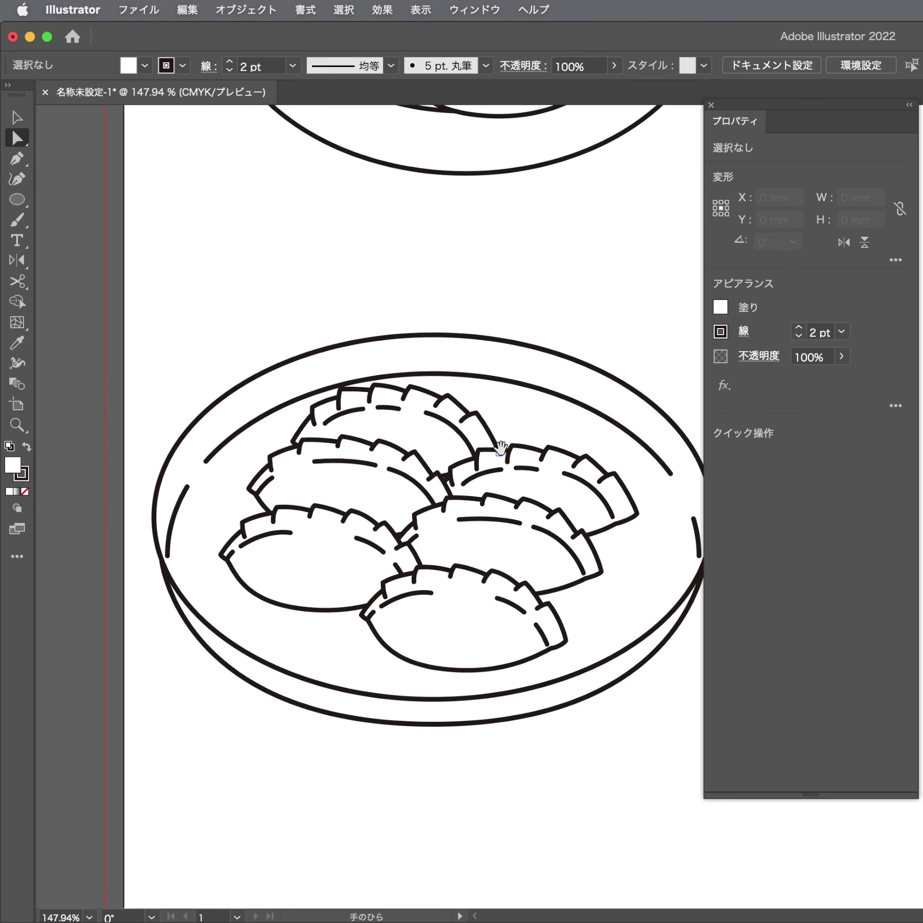
pyautogui.scroll(-3, 515, 442)
pyautogui.moveTo(425, 666); pyautogui.dragTo(427, 701)
pyautogui.scroll(-2, 483, 694)
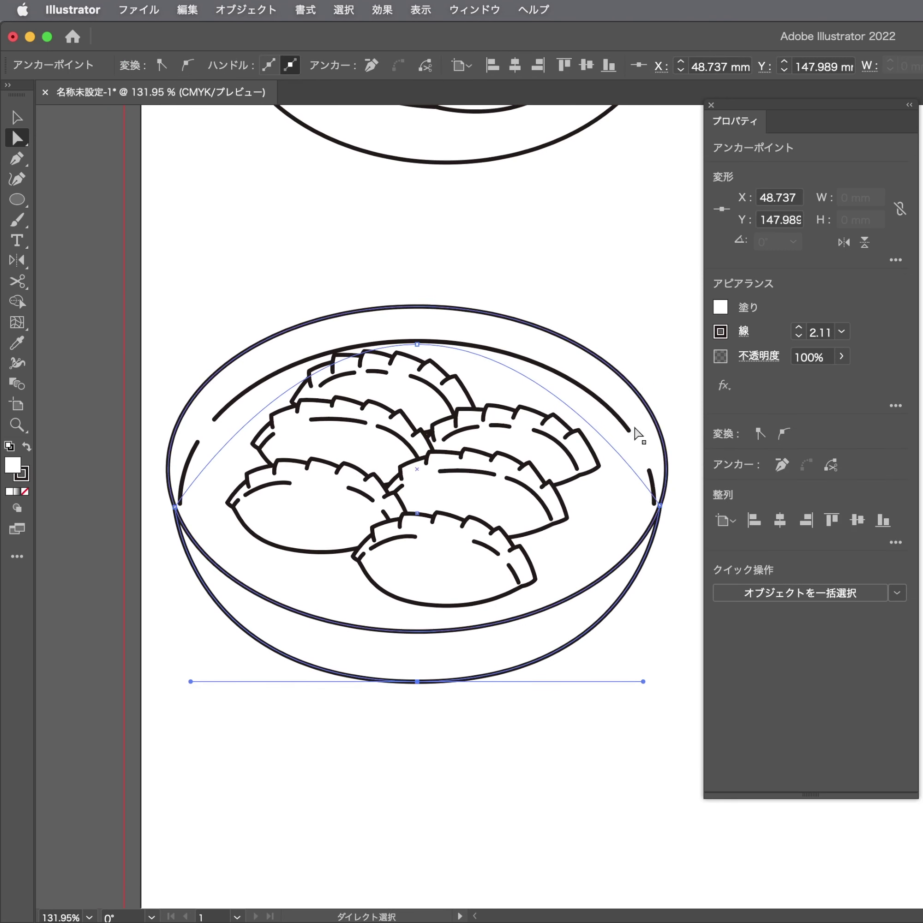
# Move the inner rim arc slightly lower inside the bowl
pyautogui.click(606, 548)
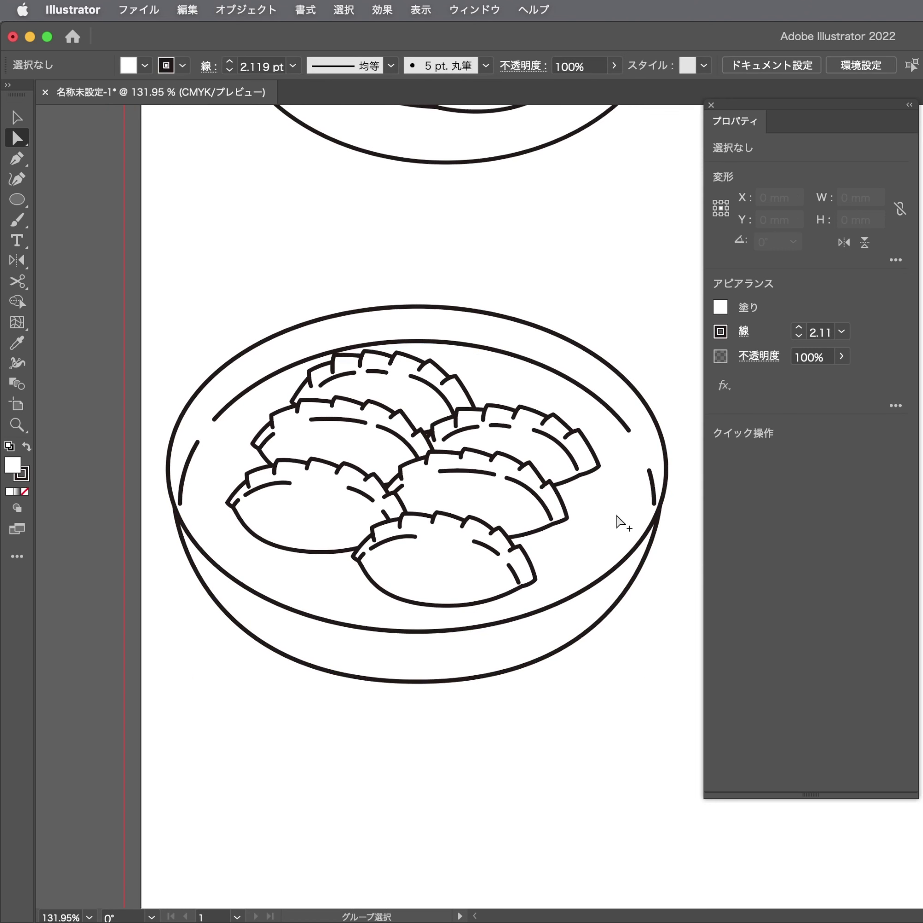
pyautogui.click(651, 484)
pyautogui.keyDown('shift'); pyautogui.click(625, 426); pyautogui.keyUp('shift')
pyautogui.keyDown('shift'); pyautogui.click(286, 426); pyautogui.keyUp('shift')
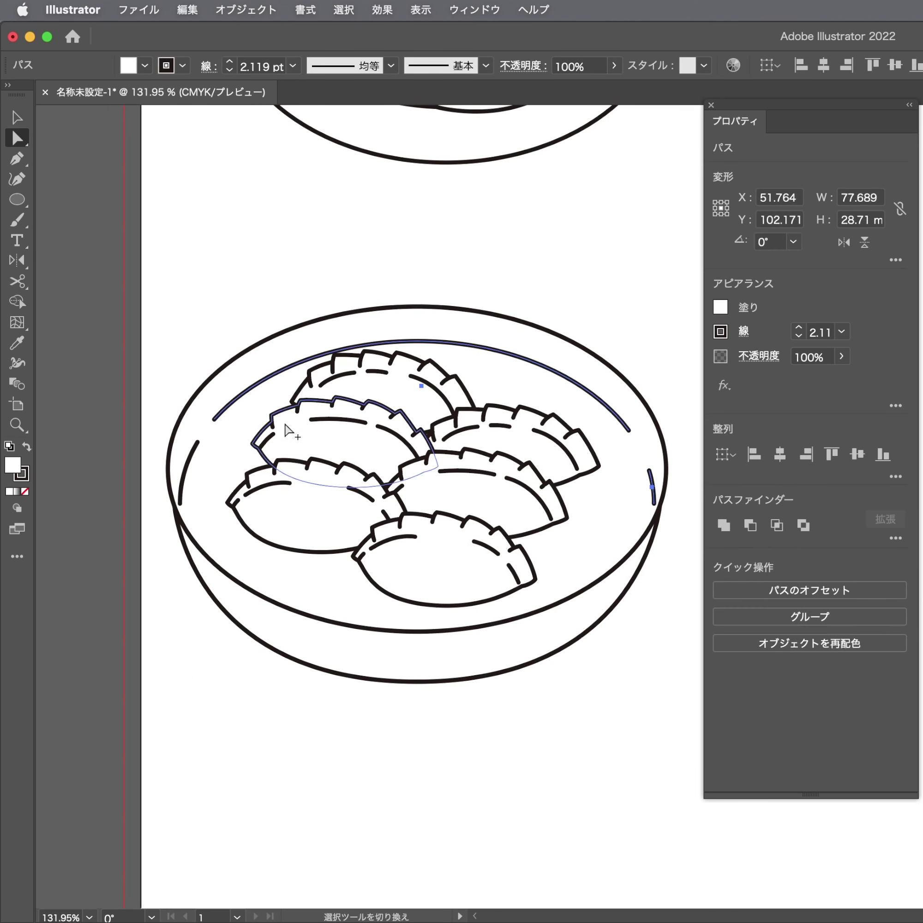
pyautogui.click(198, 444)
pyautogui.click(197, 446)
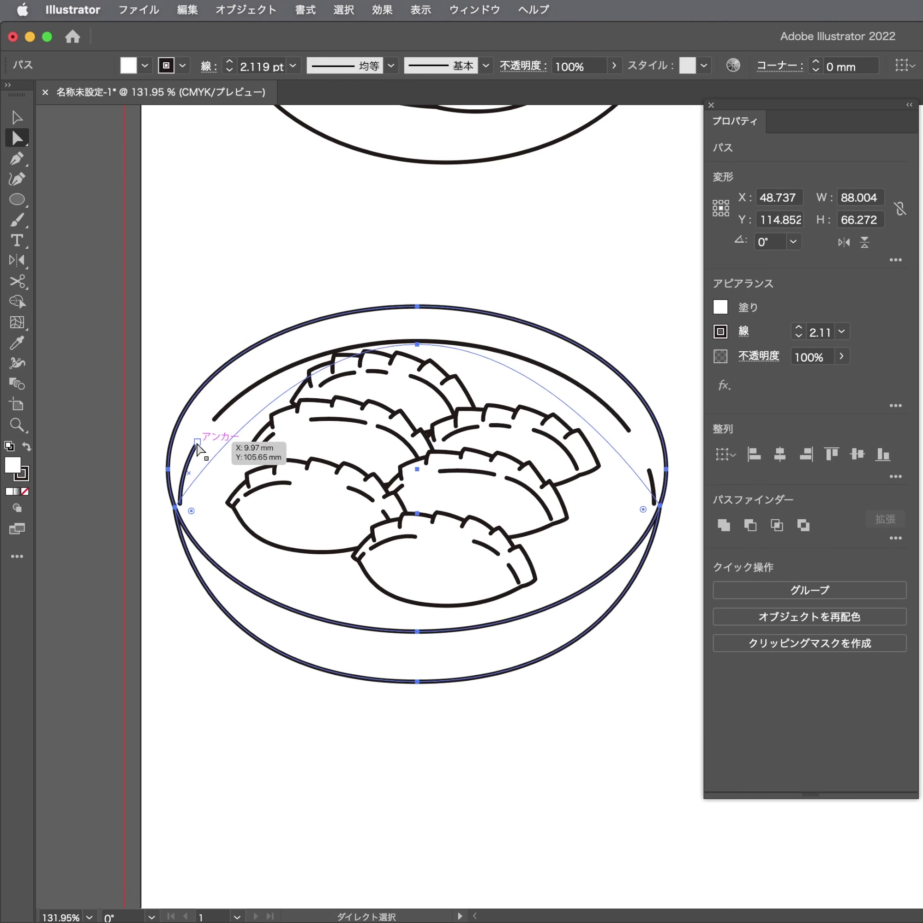
pyautogui.click(197, 443)
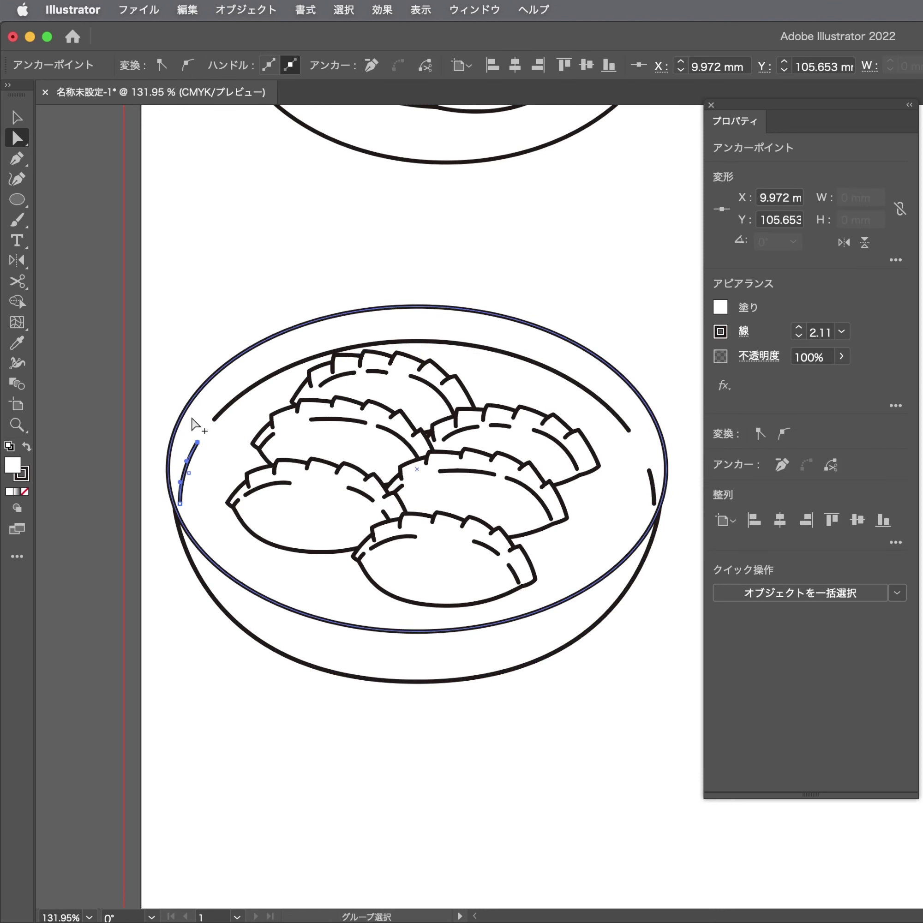
pyautogui.click(213, 434)
pyautogui.click(641, 445)
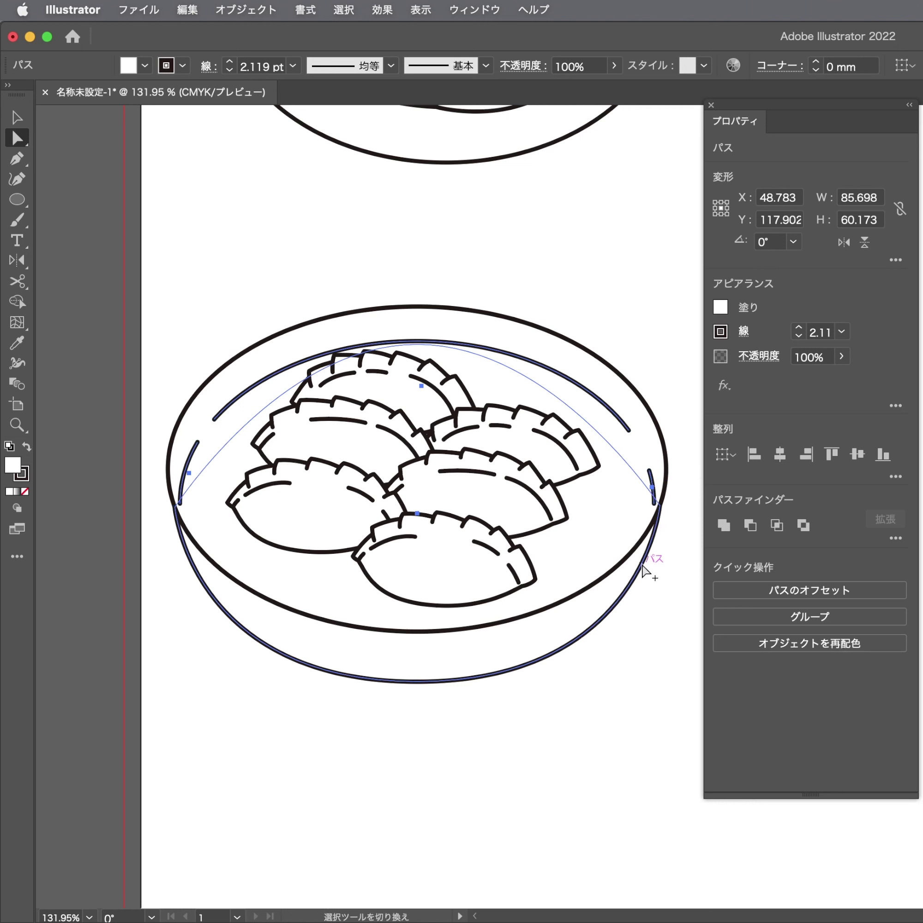
pyautogui.moveTo(650, 499); pyautogui.dragTo(654, 510)
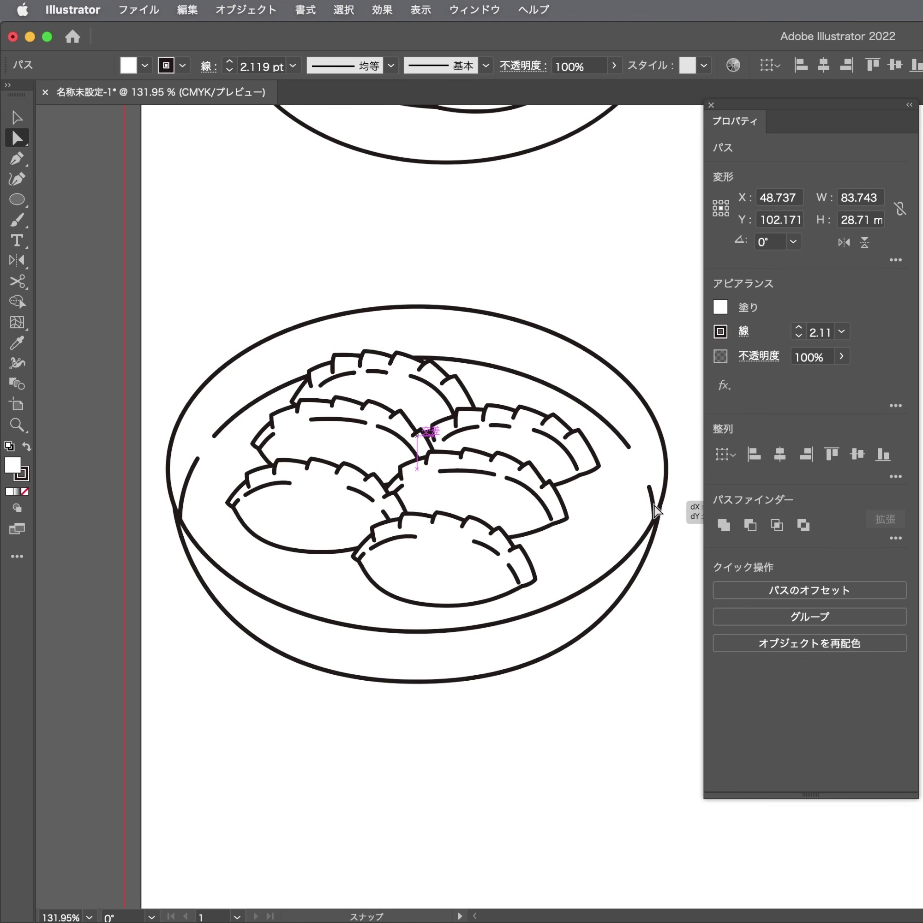
pyautogui.click(688, 513)
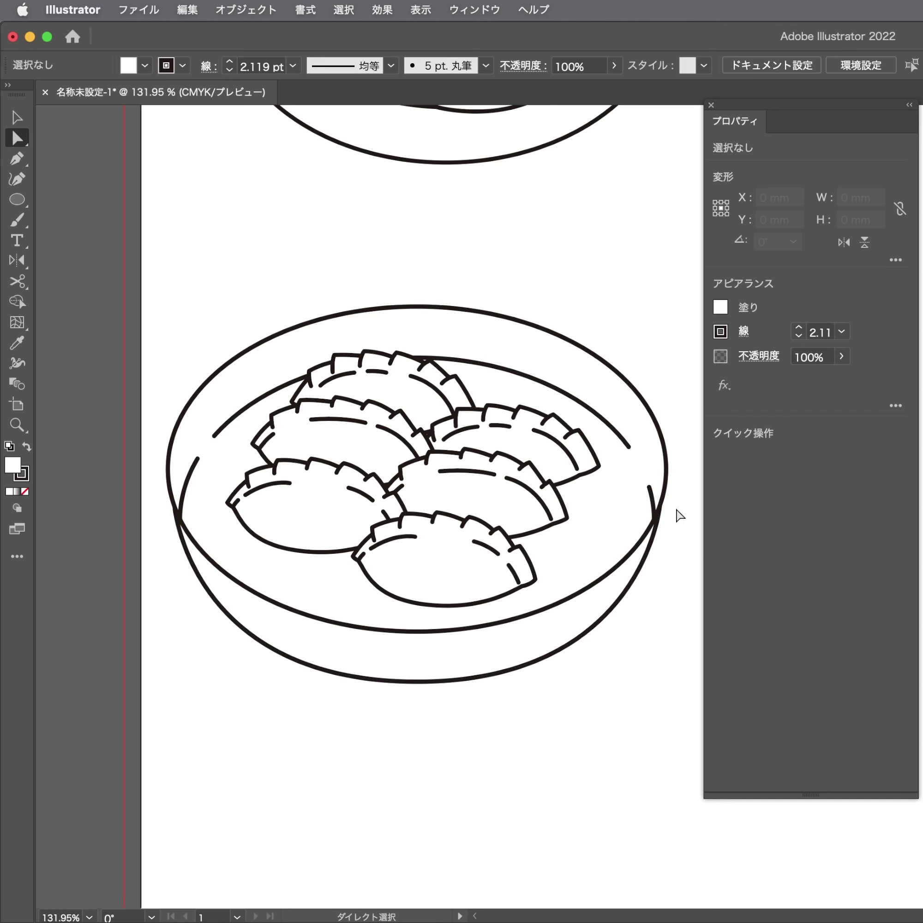
# Zoom in and snap the bowl body's side anchor onto the rim ellipse's edge
pyautogui.click(670, 552)
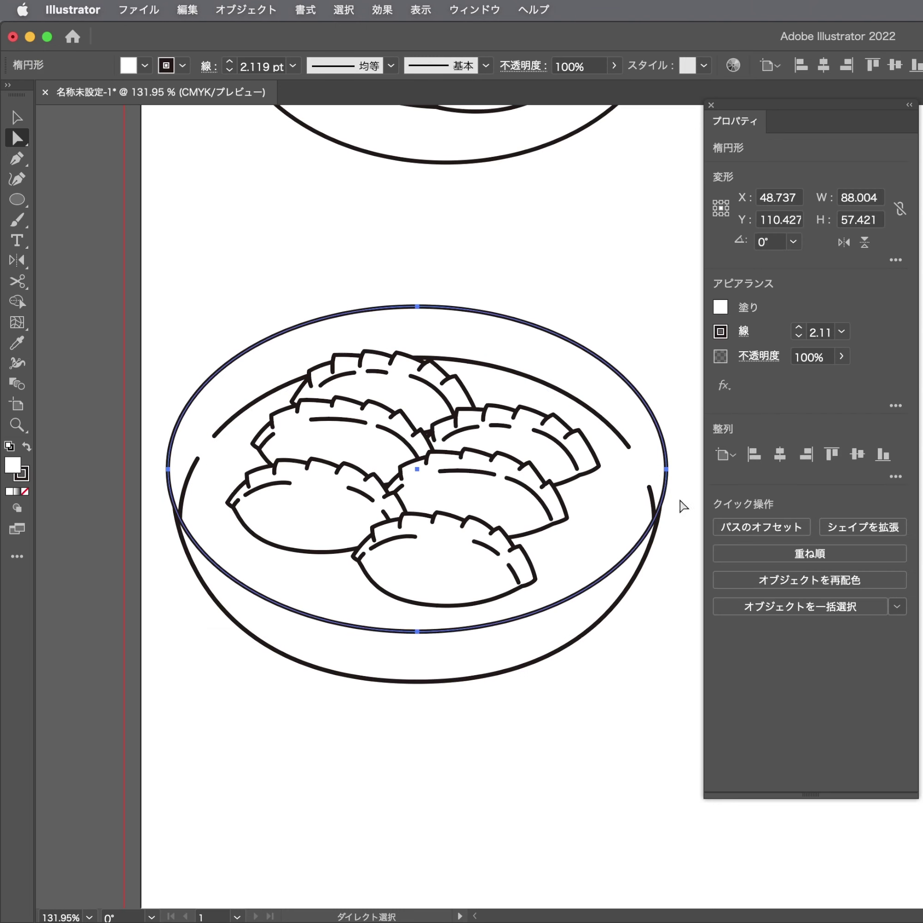
pyautogui.scroll(3, 680, 505)
pyautogui.moveTo(618, 546)
pyautogui.mouseDown()
pyautogui.moveTo(537, 570)
pyautogui.moveTo(548, 489)
pyautogui.mouseUp()
pyautogui.scroll(2, 537, 570)
pyautogui.click(540, 579)
pyautogui.click(537, 534)
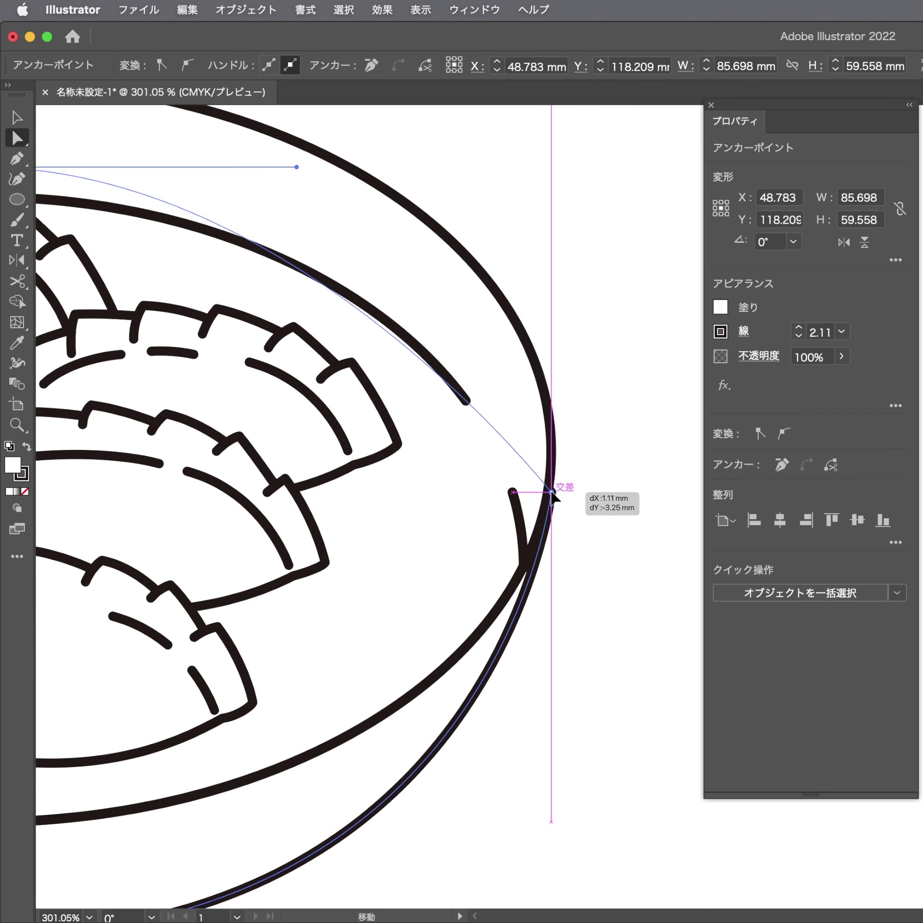
pyautogui.hscroll(-5, 402, 561)
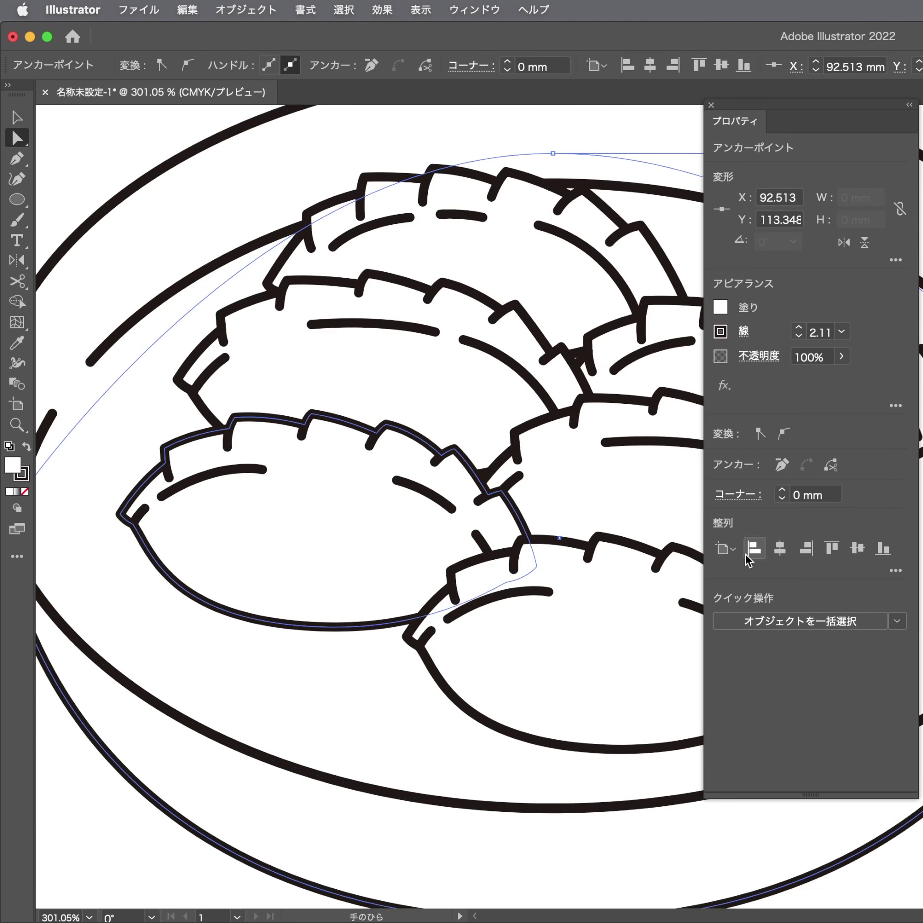
pyautogui.hscroll(-5, 383, 561)
pyautogui.hscroll(-3, 315, 548)
pyautogui.moveTo(248, 528); pyautogui.dragTo(233, 472)
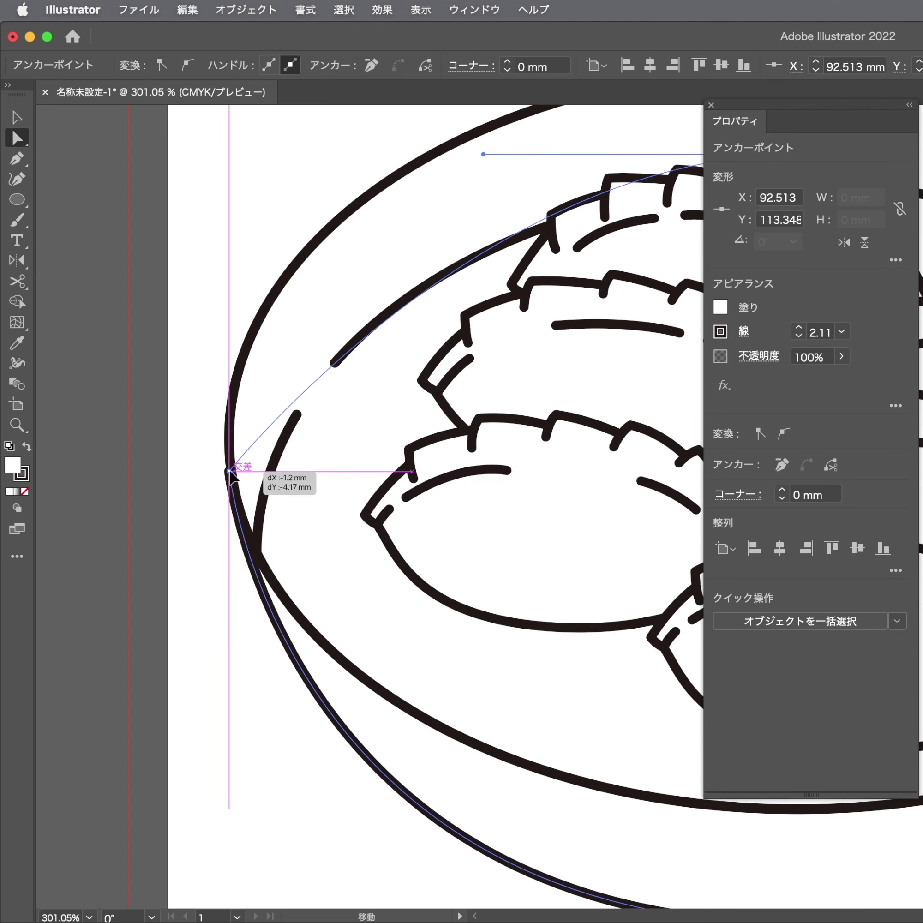
# Try moving a side anchor to the left rim, then return it to the right rim edge
pyautogui.scroll(-5, 290, 507)
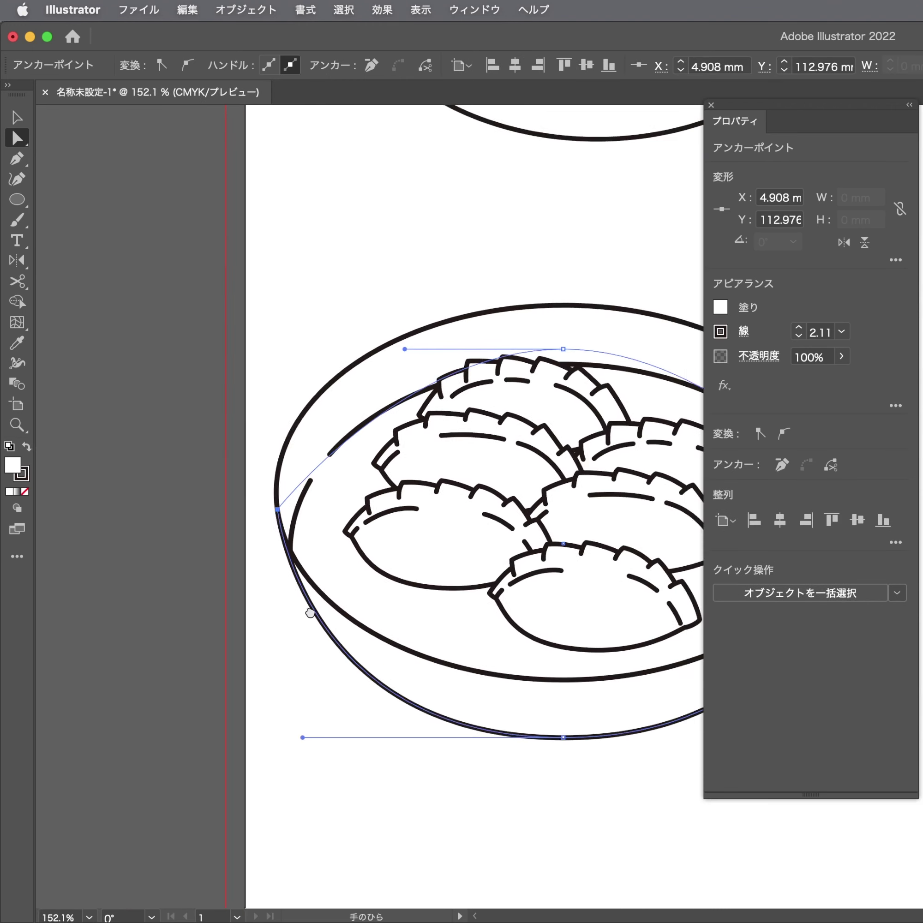
pyautogui.scroll(-2, 366, 710)
pyautogui.scroll(-2, 485, 718)
pyautogui.moveTo(640, 588); pyautogui.dragTo(125, 588)
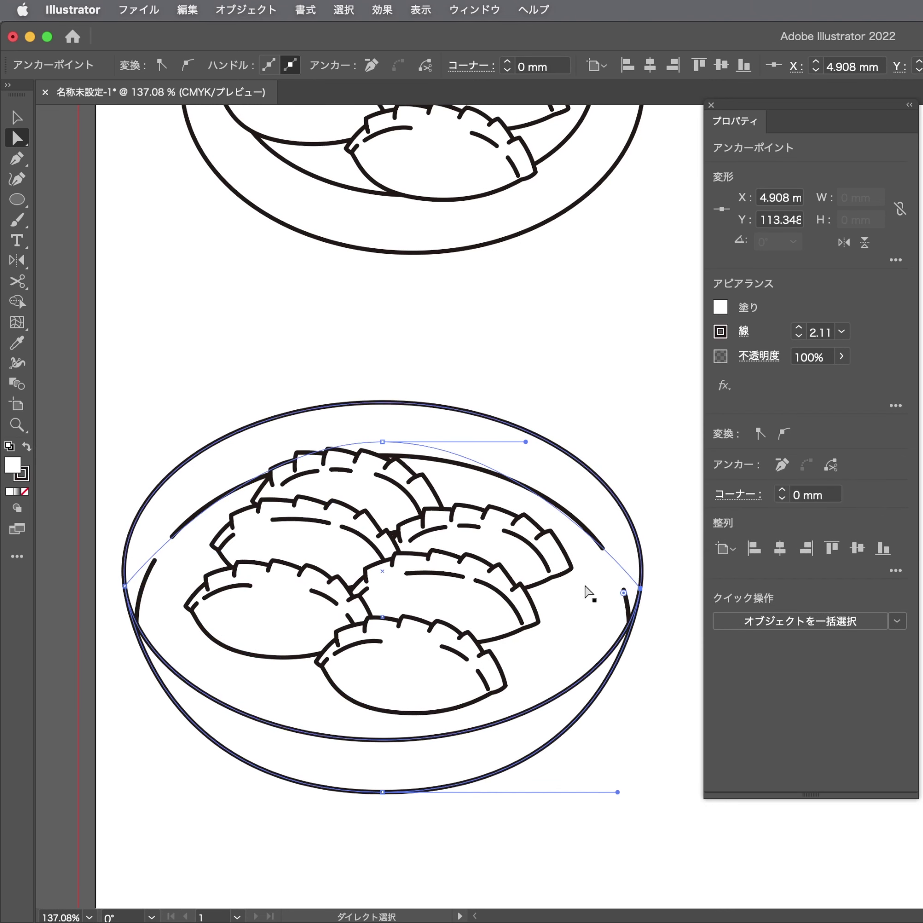
pyautogui.moveTo(125, 586); pyautogui.dragTo(640, 589)
# Draw a horizontal helper line at rim height ending at the rim edge
pyautogui.press('p')
pyautogui.click(671, 591)
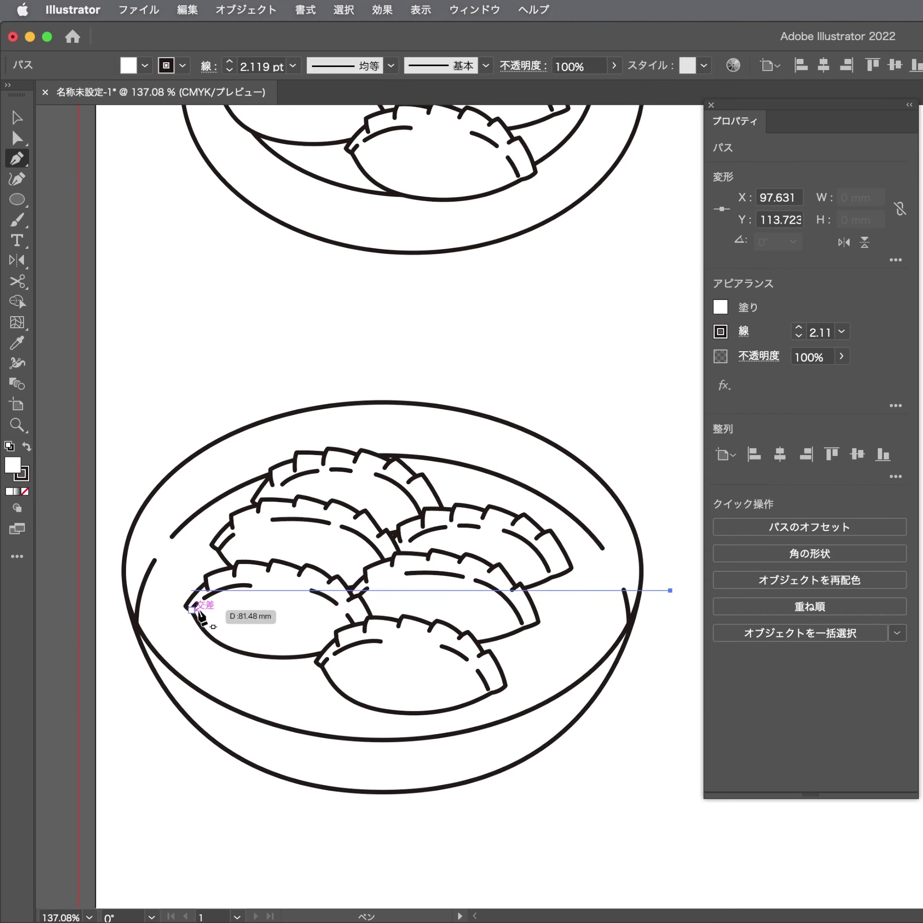
pyautogui.click(103, 591)
pyautogui.press('Escape')
pyautogui.keyDown('alt'); pyautogui.keyDown('super'); pyautogui.click(671, 590); pyautogui.keyUp('super'); pyautogui.keyUp('alt')
pyautogui.moveTo(674, 596); pyautogui.dragTo(643, 594)
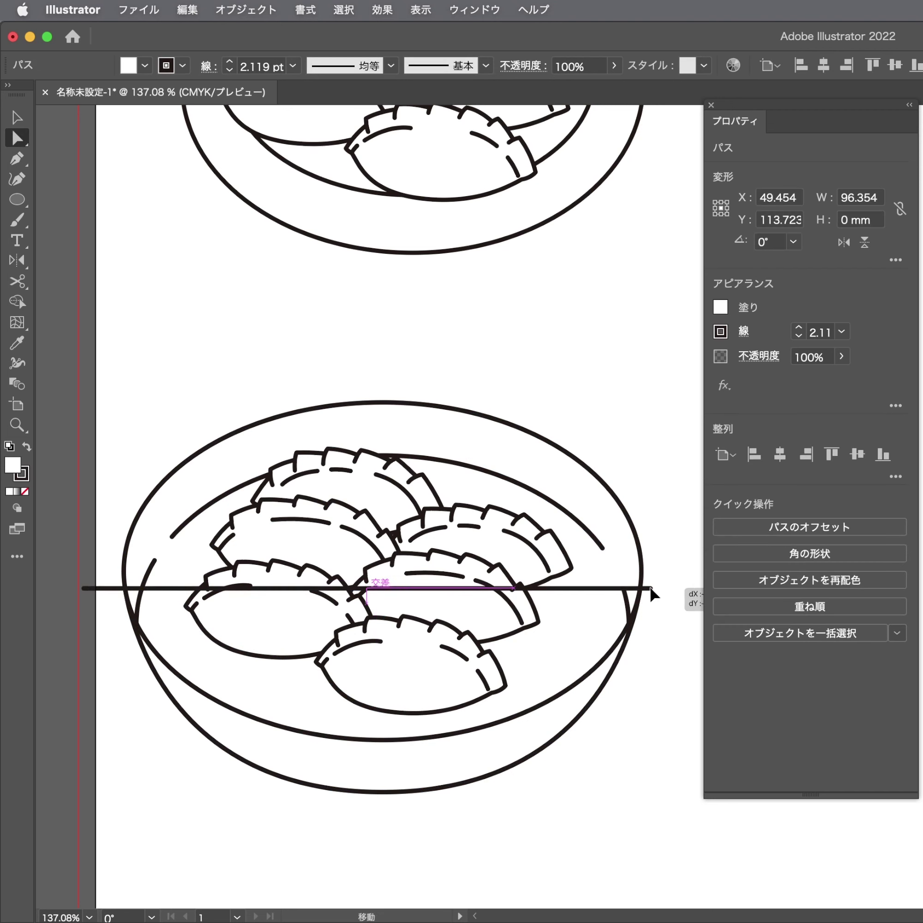
pyautogui.click(659, 577)
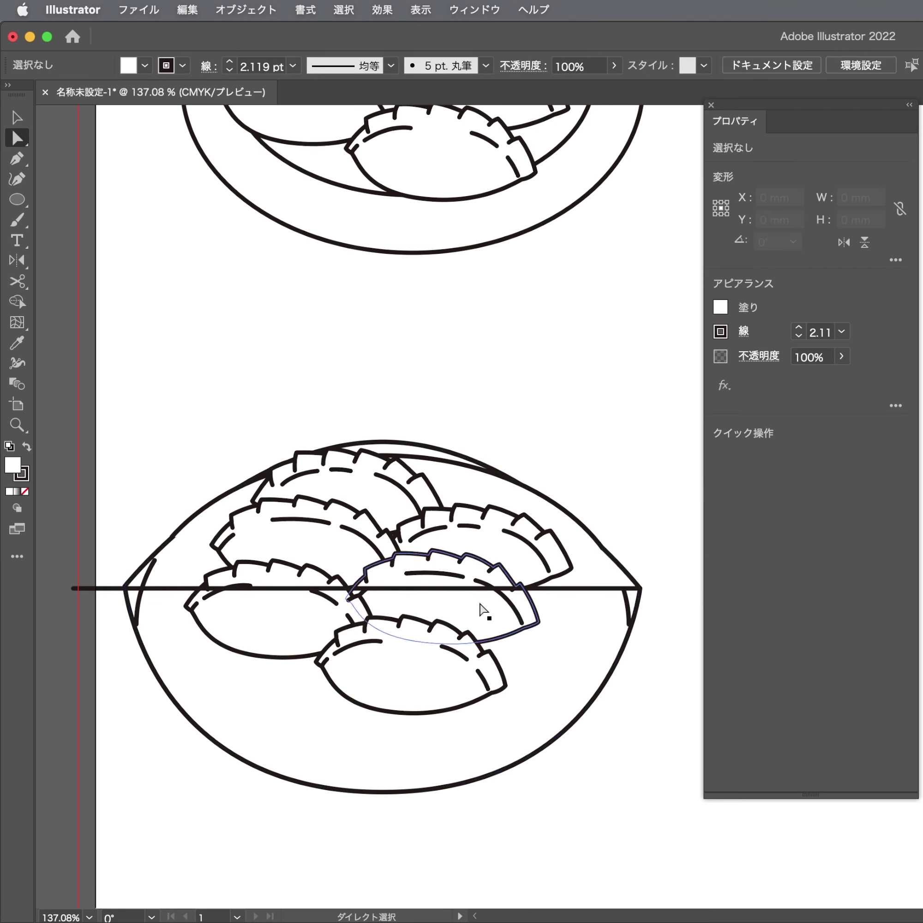
# Snap the bowl's left anchor onto the helper line, then delete the line
pyautogui.hscroll(-3, 480, 602)
pyautogui.keyDown('alt'); pyautogui.scroll(5, 560, 604); pyautogui.keyUp('alt')
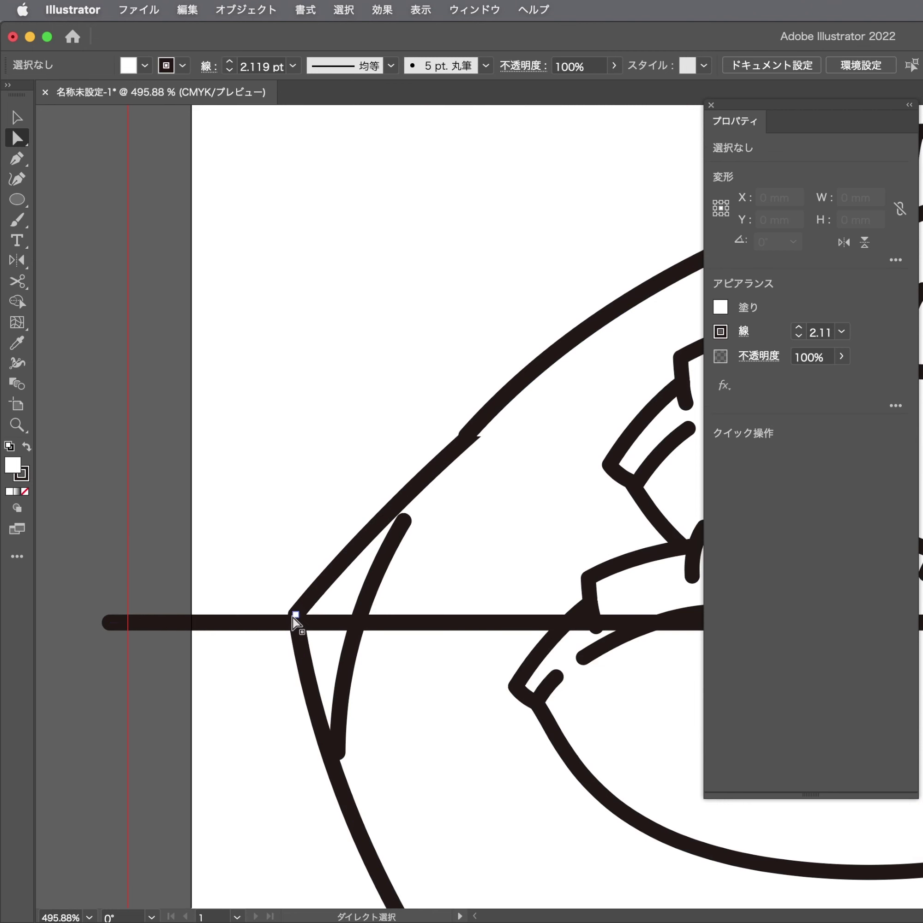
pyautogui.click(310, 625)
pyautogui.keyDown('alt'); pyautogui.scroll(4, 271, 635); pyautogui.keyUp('alt')
pyautogui.moveTo(317, 594); pyautogui.dragTo(324, 618)
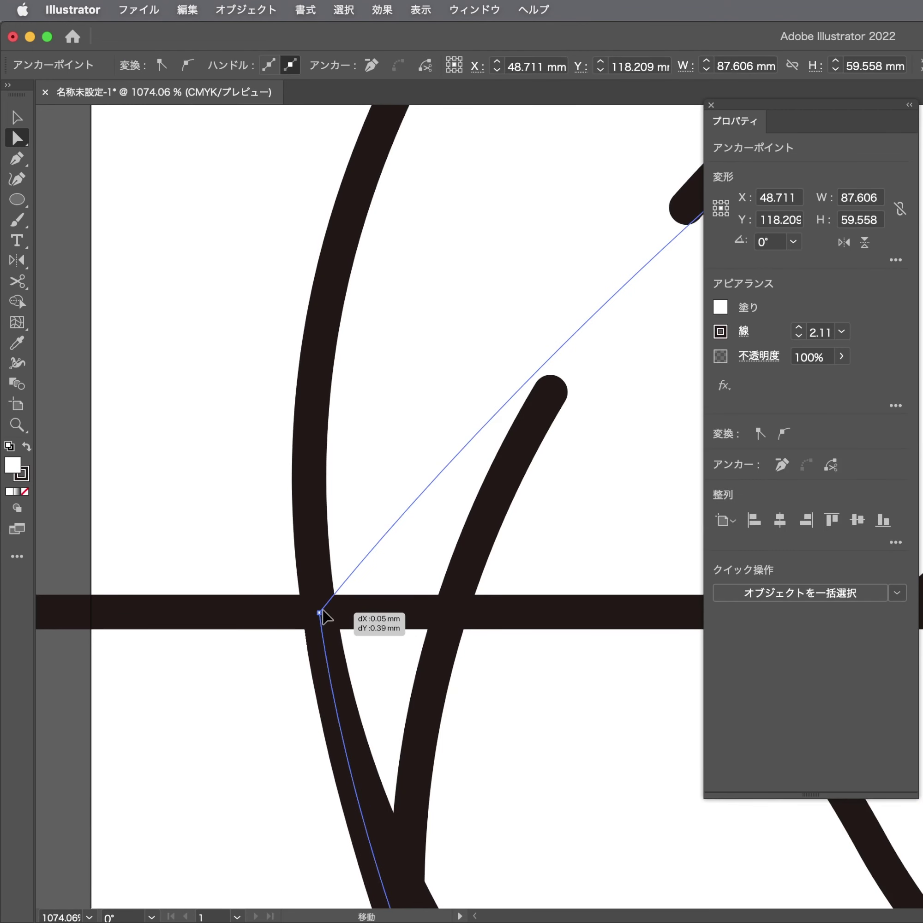
pyautogui.press('Delete')
pyautogui.click(252, 579)
pyautogui.keyDown('alt'); pyautogui.scroll(-5, 138, 659); pyautogui.keyUp('alt')
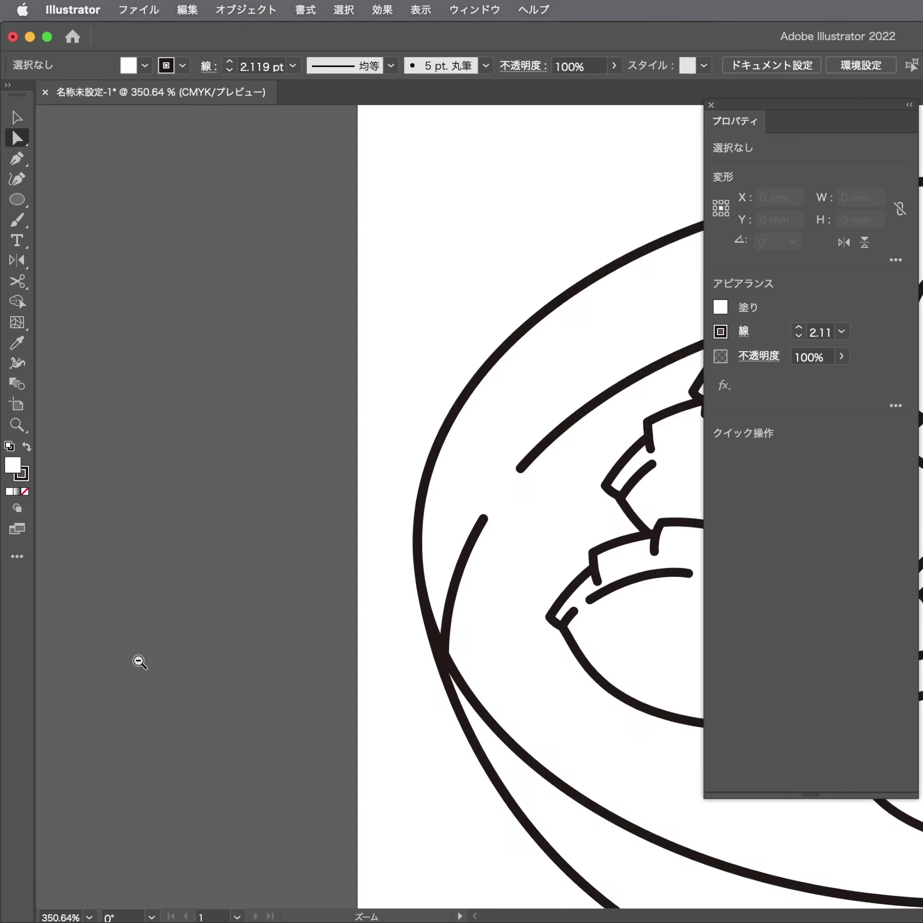
pyautogui.keyDown('alt'); pyautogui.scroll(-5, 391, 601); pyautogui.keyUp('alt')
pyautogui.keyDown('alt'); pyautogui.scroll(-1, 391, 602); pyautogui.keyUp('alt')
pyautogui.keyDown('alt'); pyautogui.scroll(3, 548, 601); pyautogui.keyUp('alt')
pyautogui.press('v')
pyautogui.keyDown('alt'); pyautogui.scroll(2, 548, 601); pyautogui.keyUp('alt')
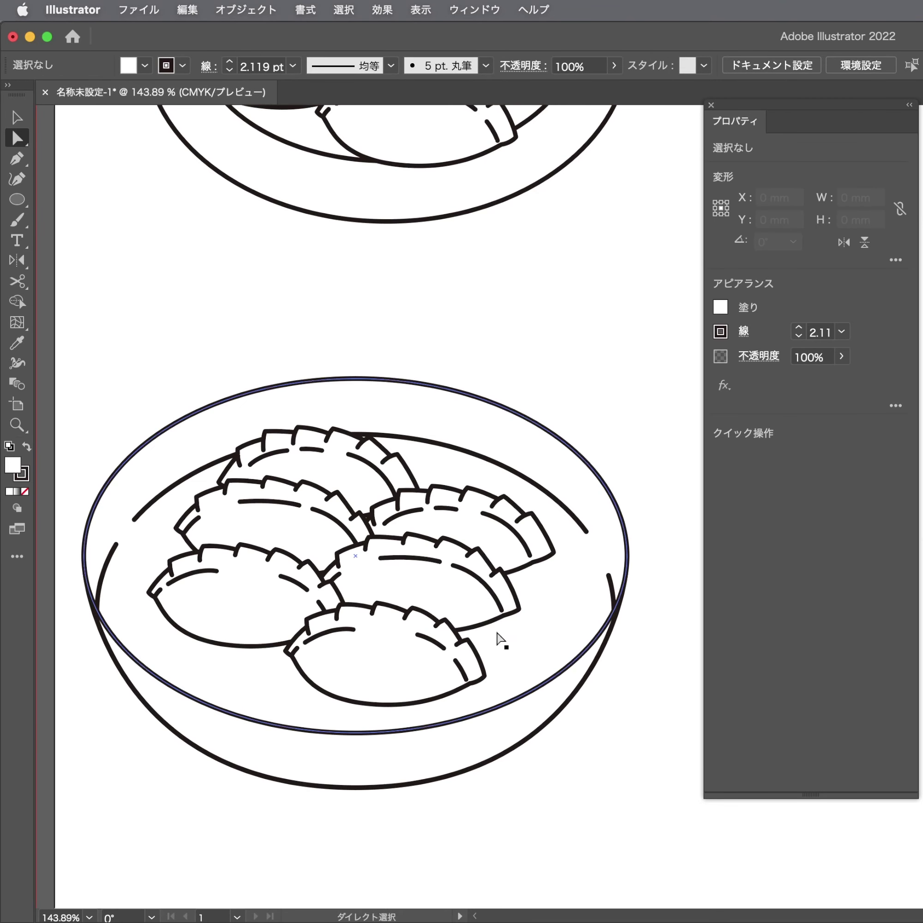
pyautogui.click(552, 678)
pyautogui.click(544, 648)
pyautogui.scroll(-1, 530, 648)
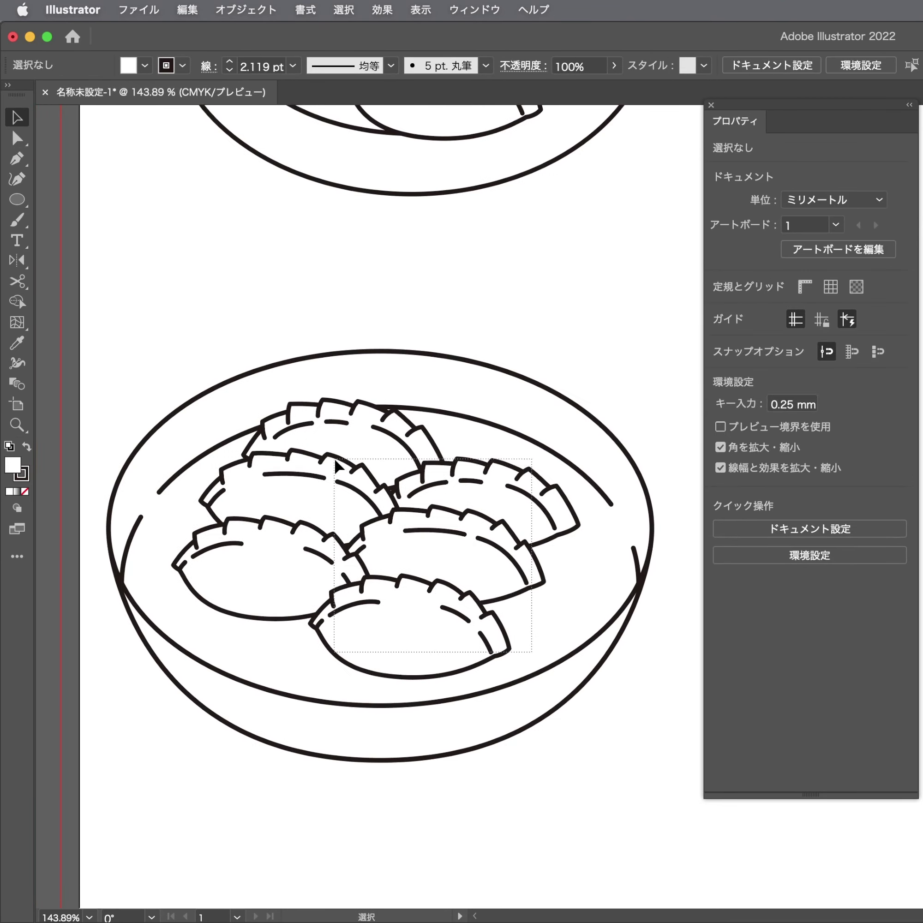
pyautogui.moveTo(337, 467); pyautogui.dragTo(337, 479)
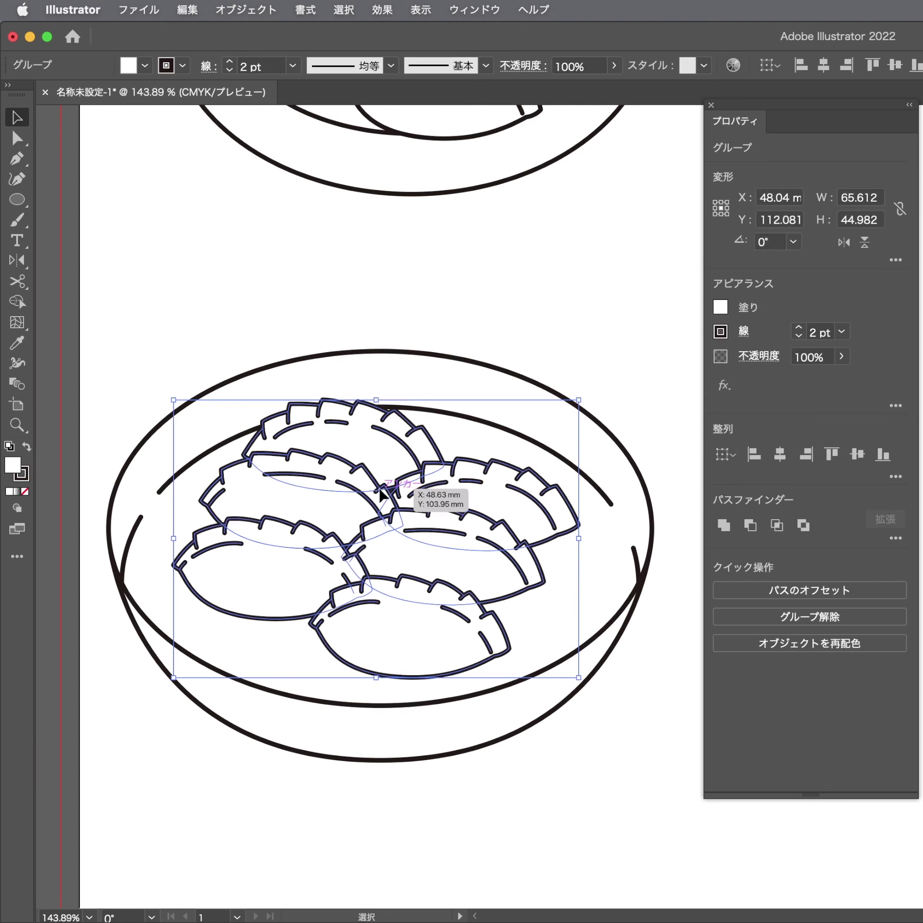
pyautogui.click(561, 314)
pyautogui.scroll(-2, 566, 318)
pyautogui.press('a')
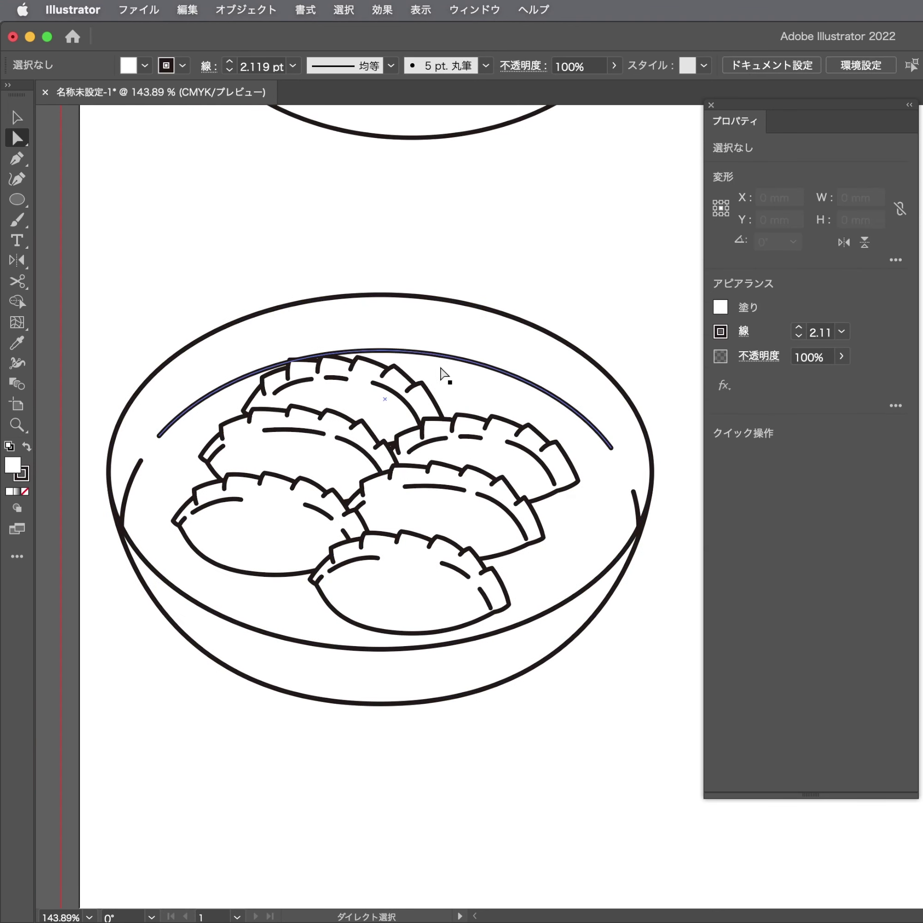
pyautogui.click(423, 352)
pyautogui.keyDown('shift'); pyautogui.click(635, 499); pyautogui.keyUp('shift')
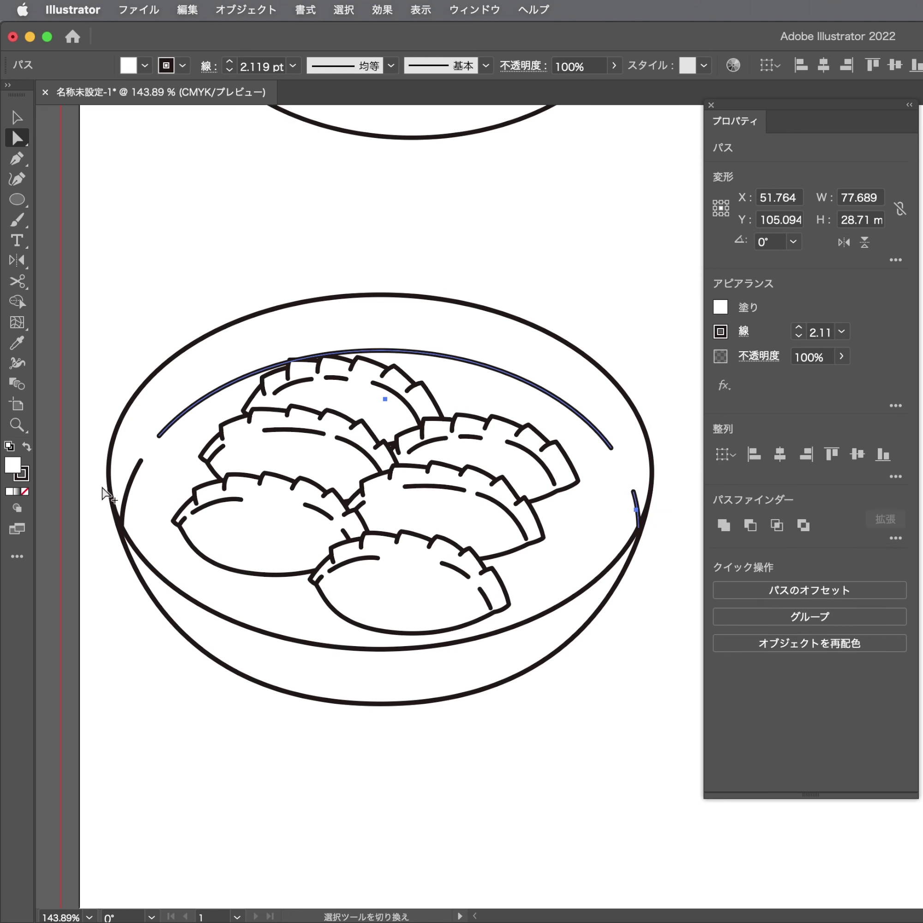
pyautogui.keyDown('shift'); pyautogui.click(140, 473); pyautogui.keyUp('shift')
pyautogui.press('v')
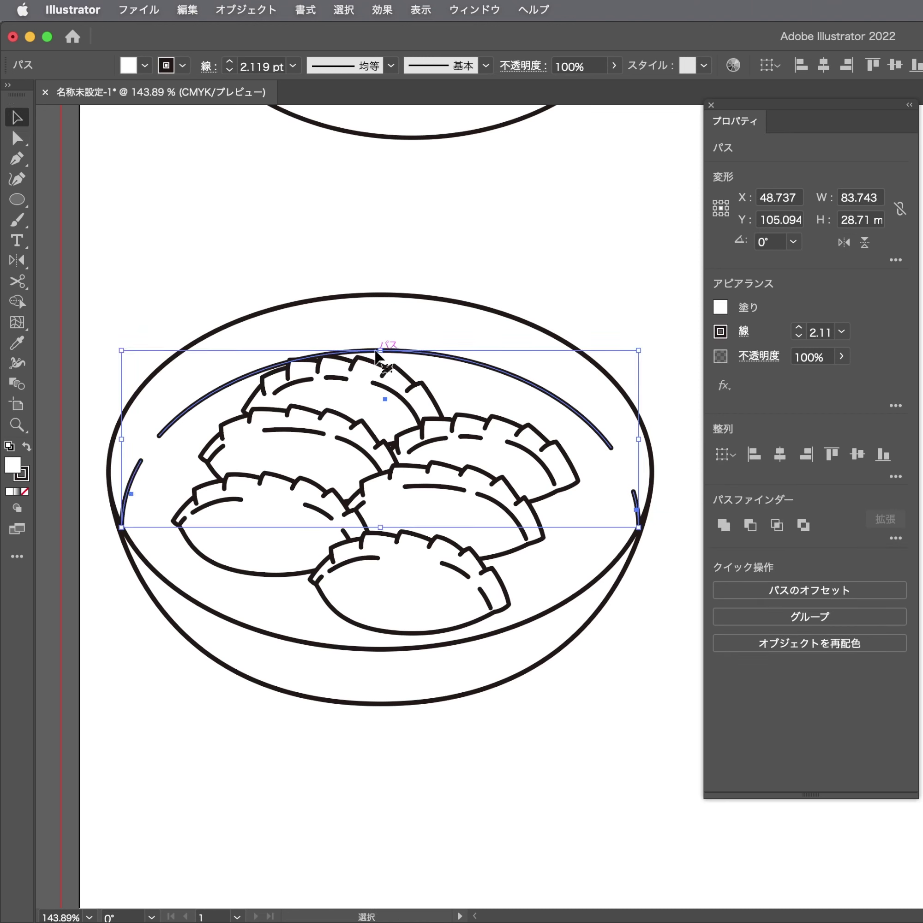
pyautogui.press('a')
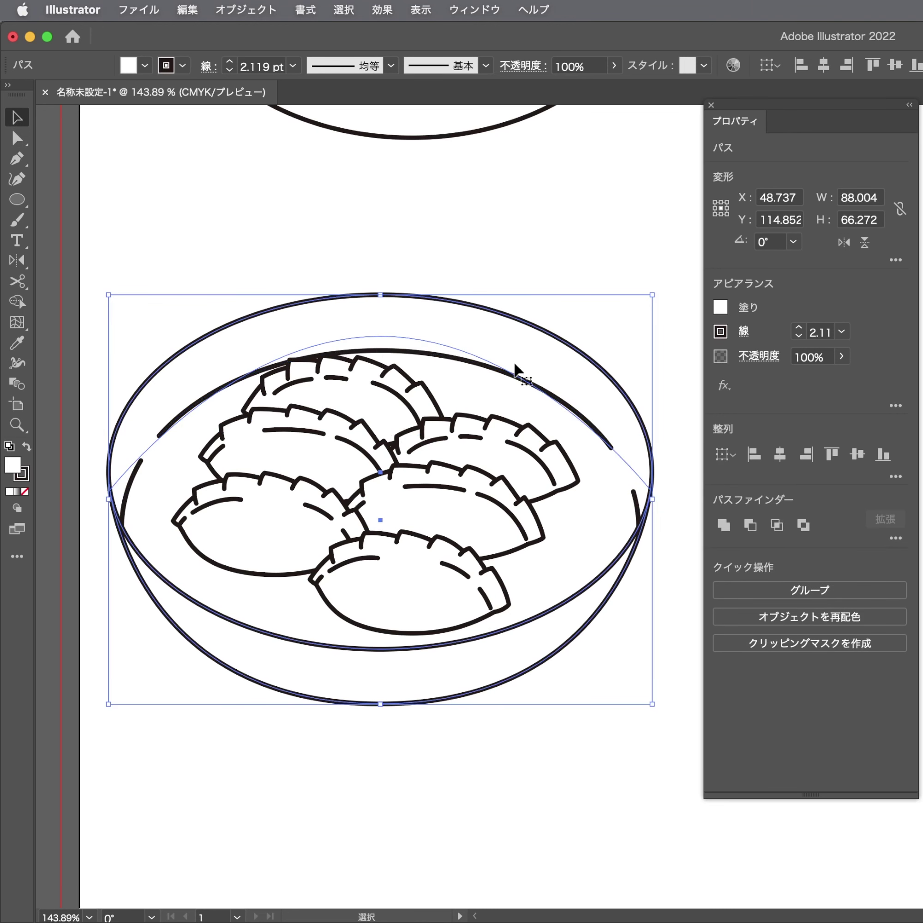
pyautogui.press('a')
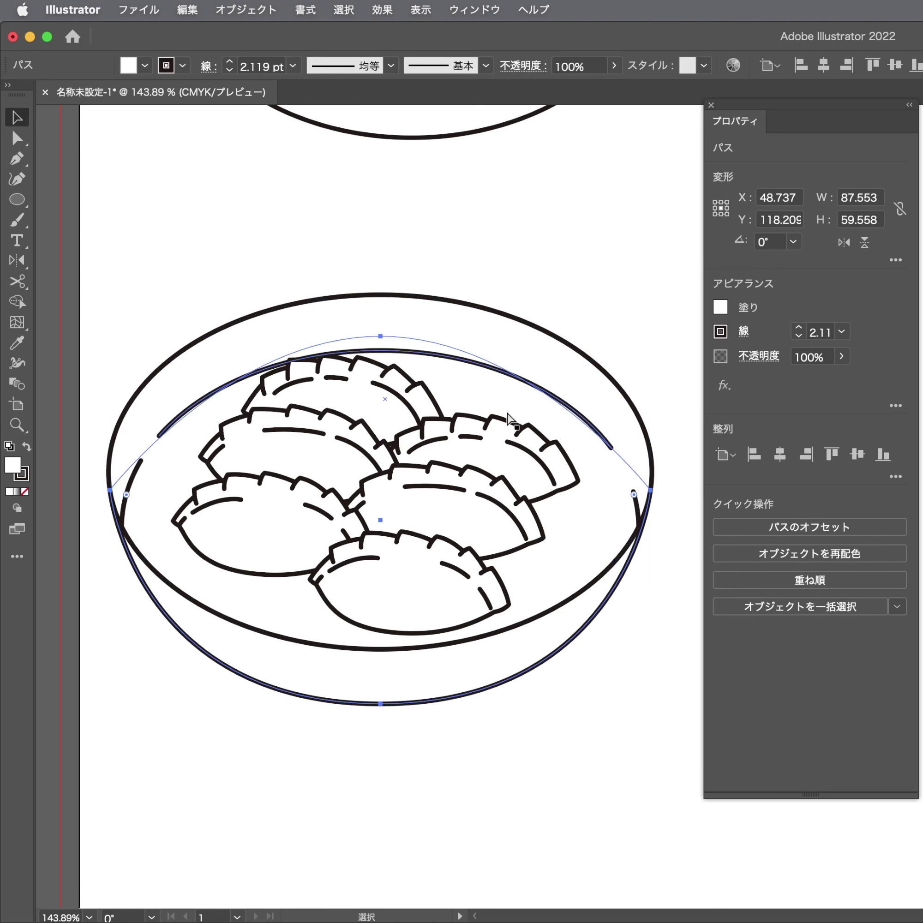
pyautogui.click(383, 339)
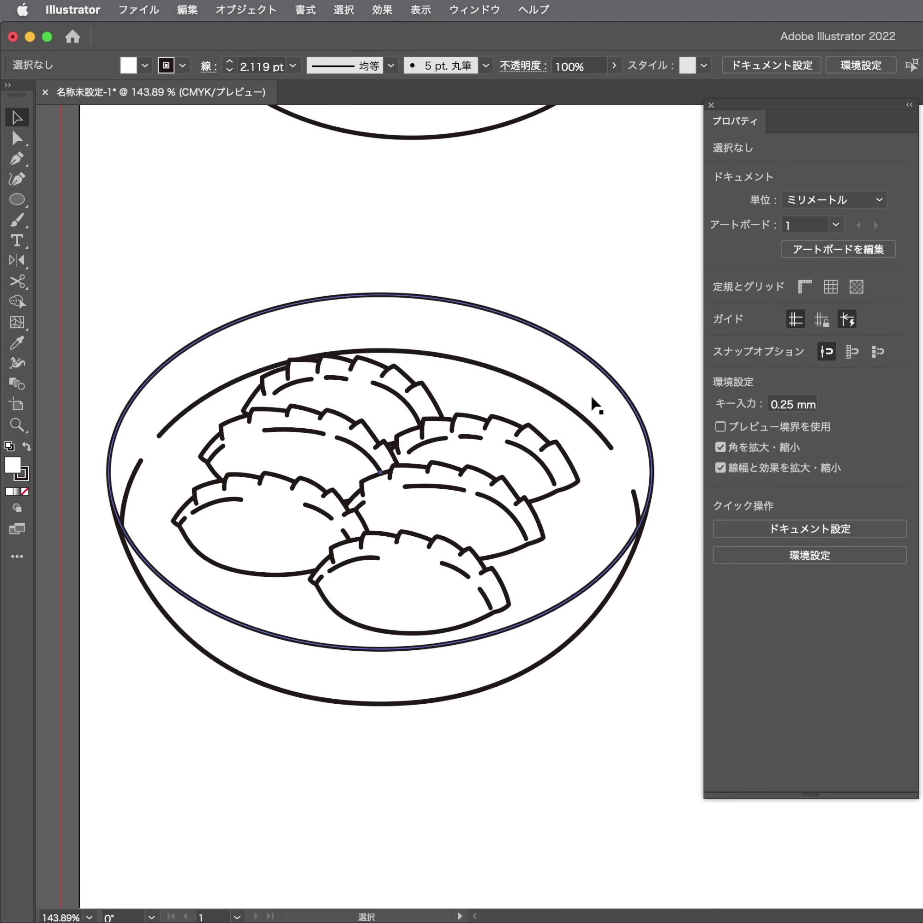
pyautogui.moveTo(643, 658); pyautogui.dragTo(607, 625)
pyautogui.moveTo(645, 582); pyautogui.dragTo(621, 494)
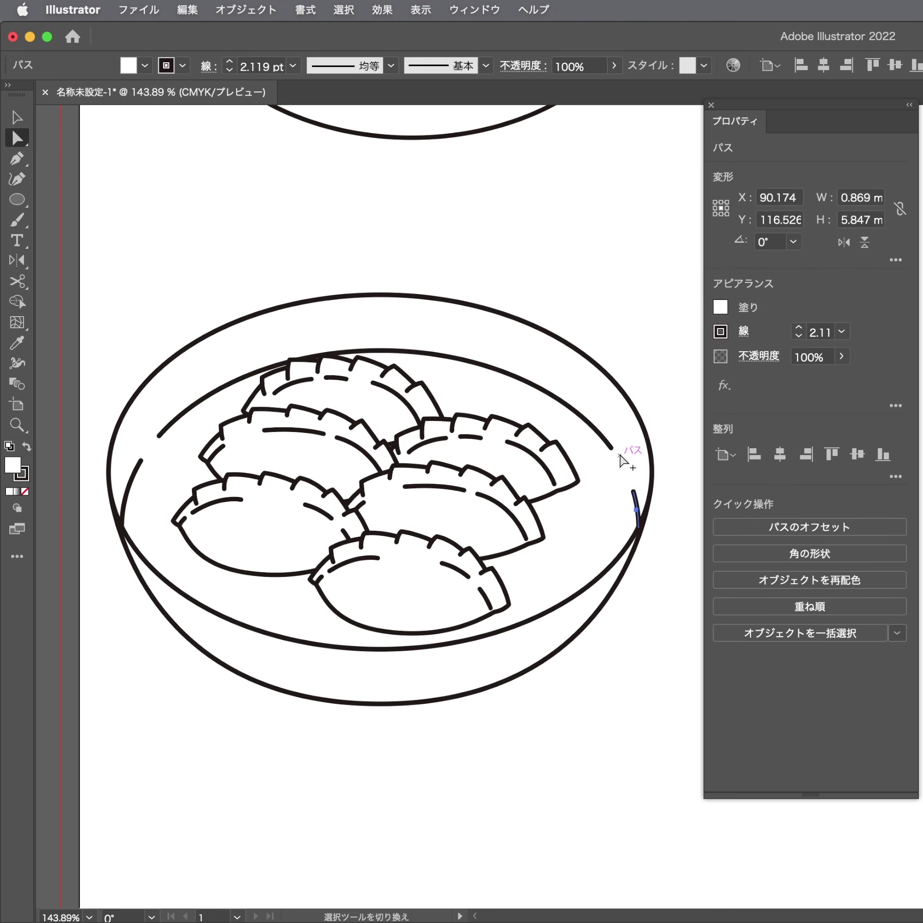
pyautogui.keyDown('shift'); pyautogui.click(614, 450); pyautogui.keyUp('shift')
pyautogui.keyDown('shift'); pyautogui.click(137, 478); pyautogui.keyUp('shift')
pyautogui.press('v')
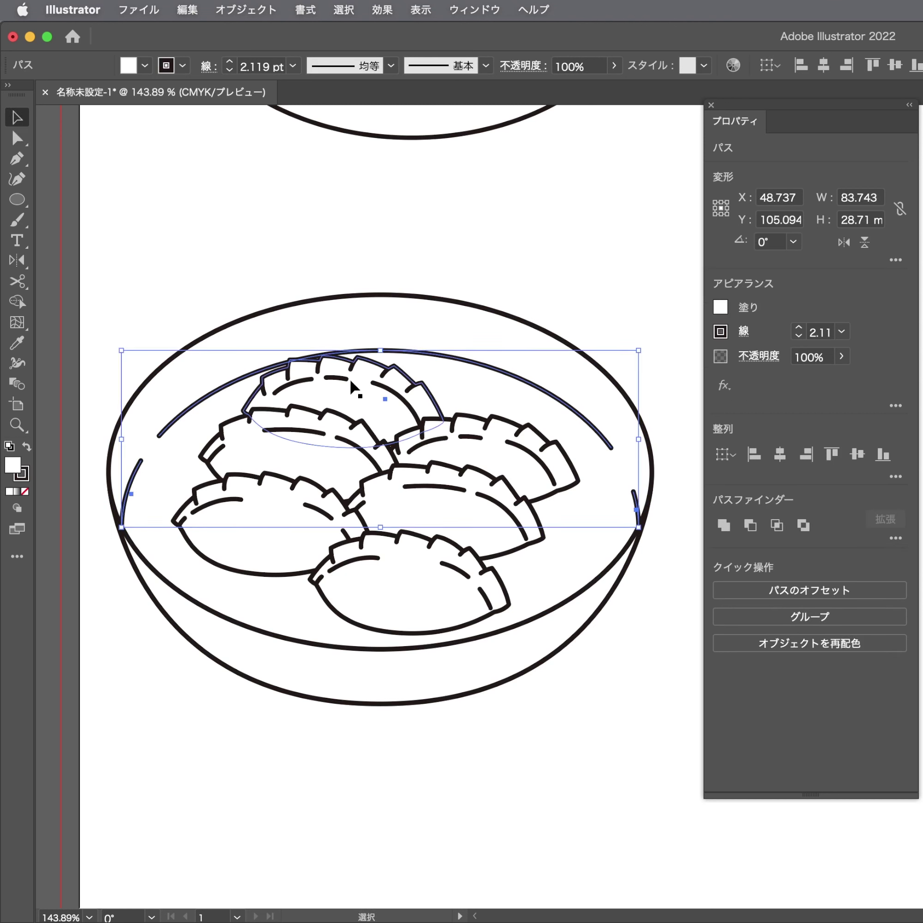
pyautogui.moveTo(380, 350); pyautogui.dragTo(381, 361)
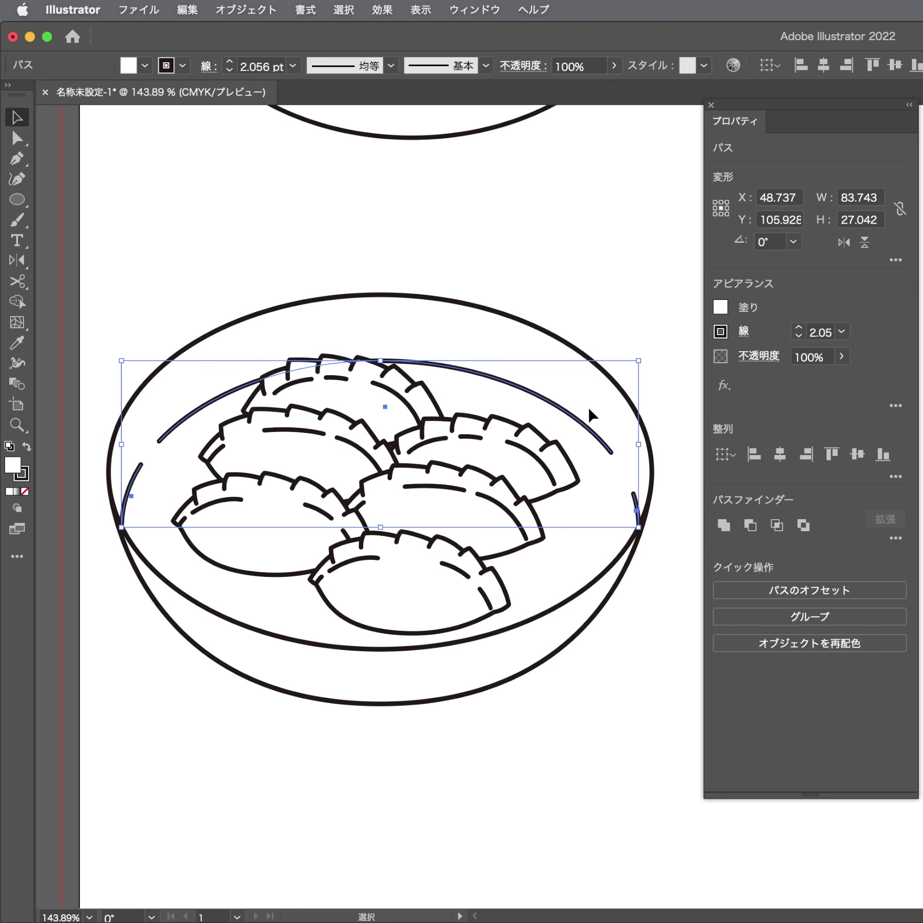
pyautogui.press('super+shift+a')
pyautogui.press('a')
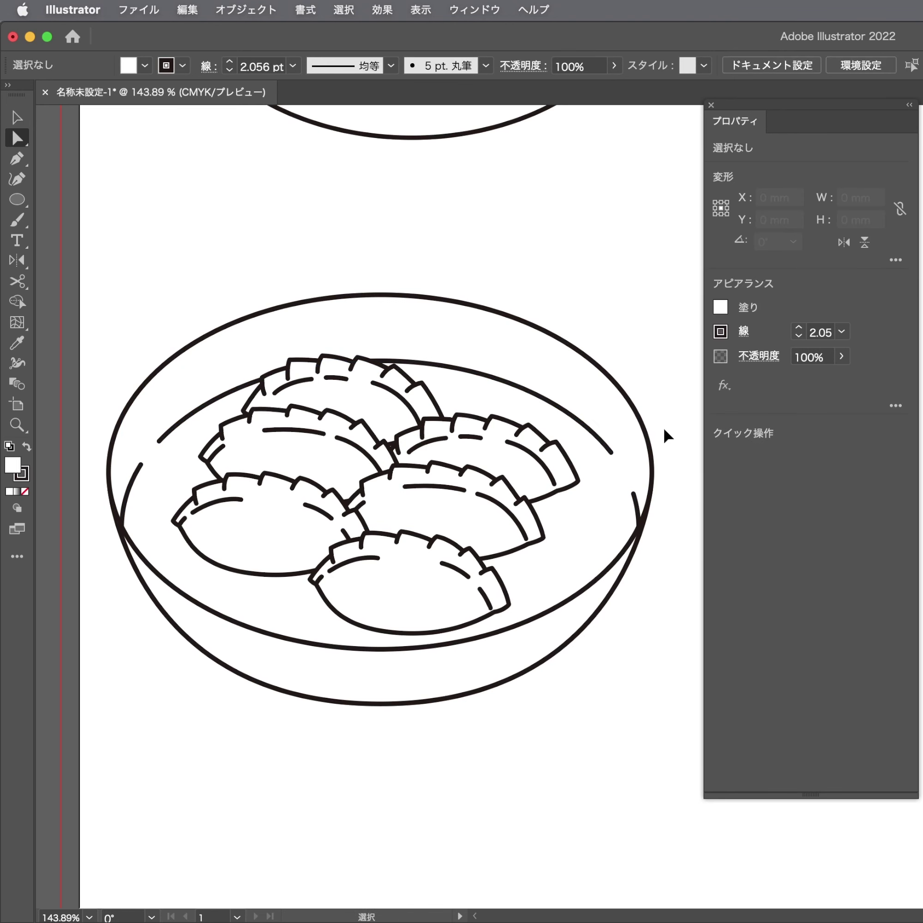
pyautogui.press('super+z')
pyautogui.press('super+shift+a')
pyautogui.scroll(-3, 664, 434)
pyautogui.hscroll(5, 558, 436)
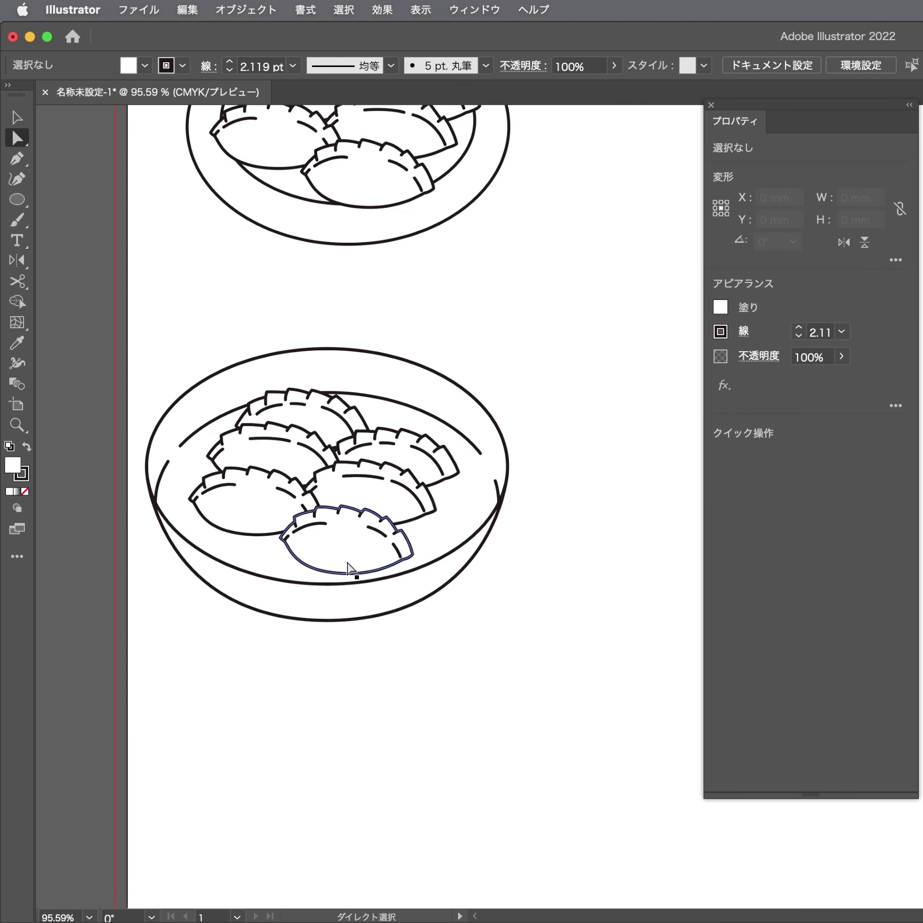
pyautogui.scroll(5, 348, 567)
pyautogui.press('super+z')
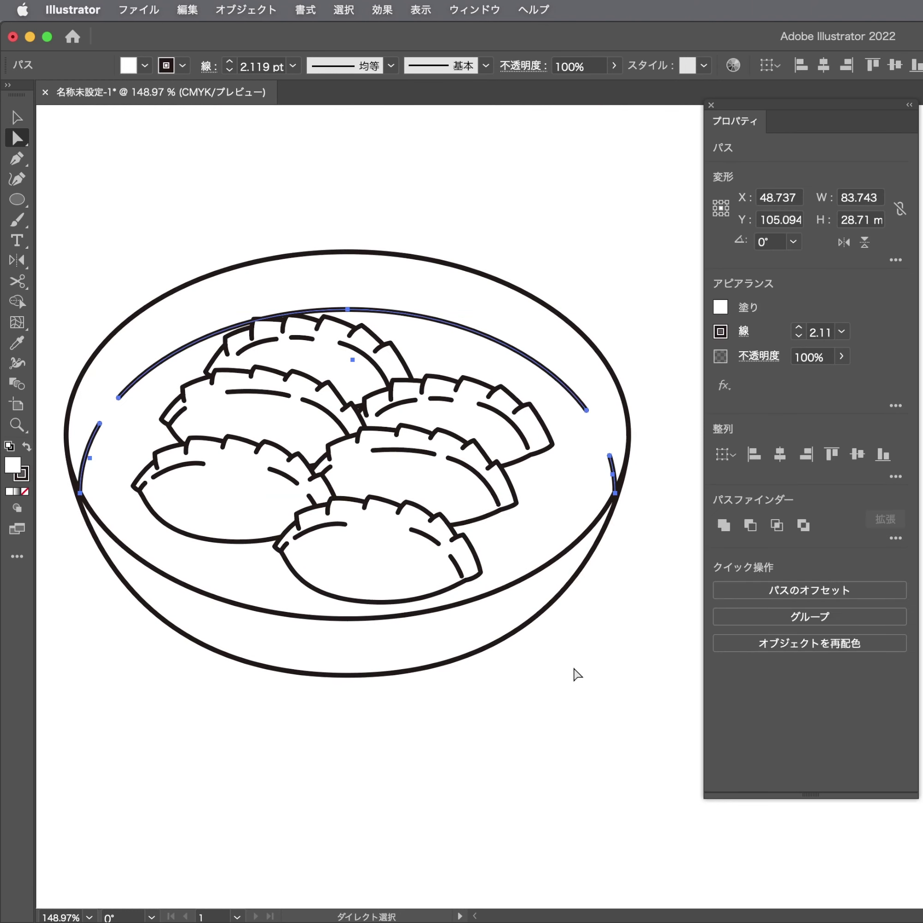
pyautogui.click(577, 674)
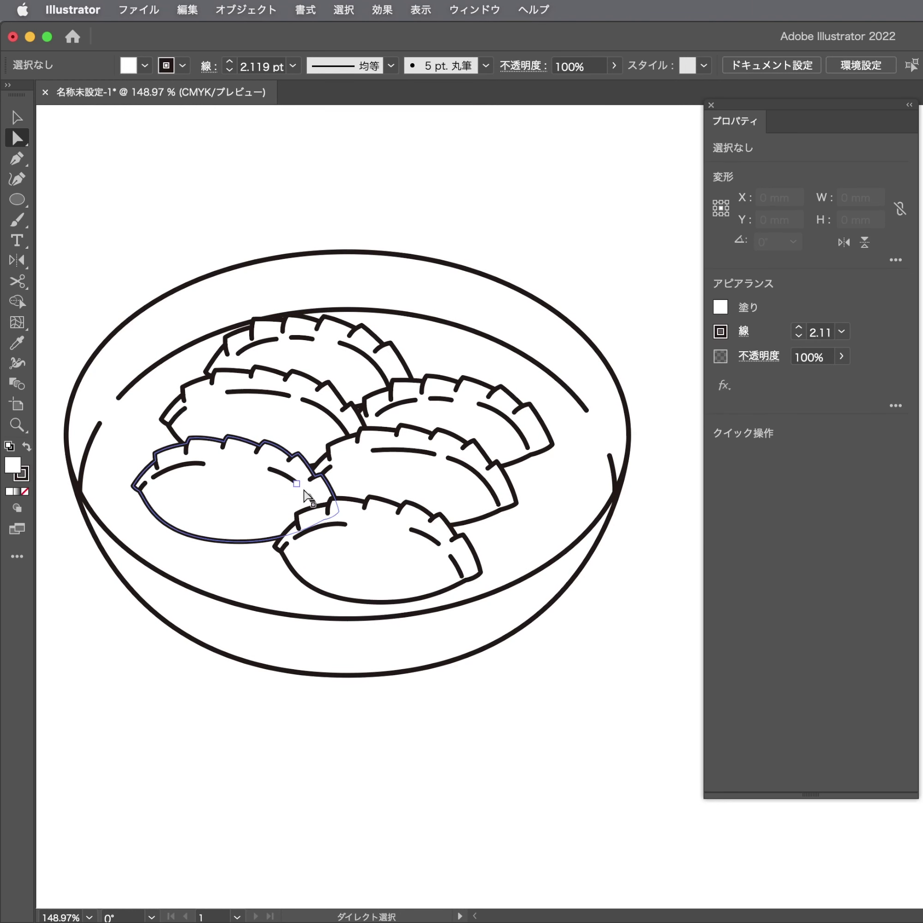
pyautogui.moveTo(305, 494); pyautogui.dragTo(189, 536)
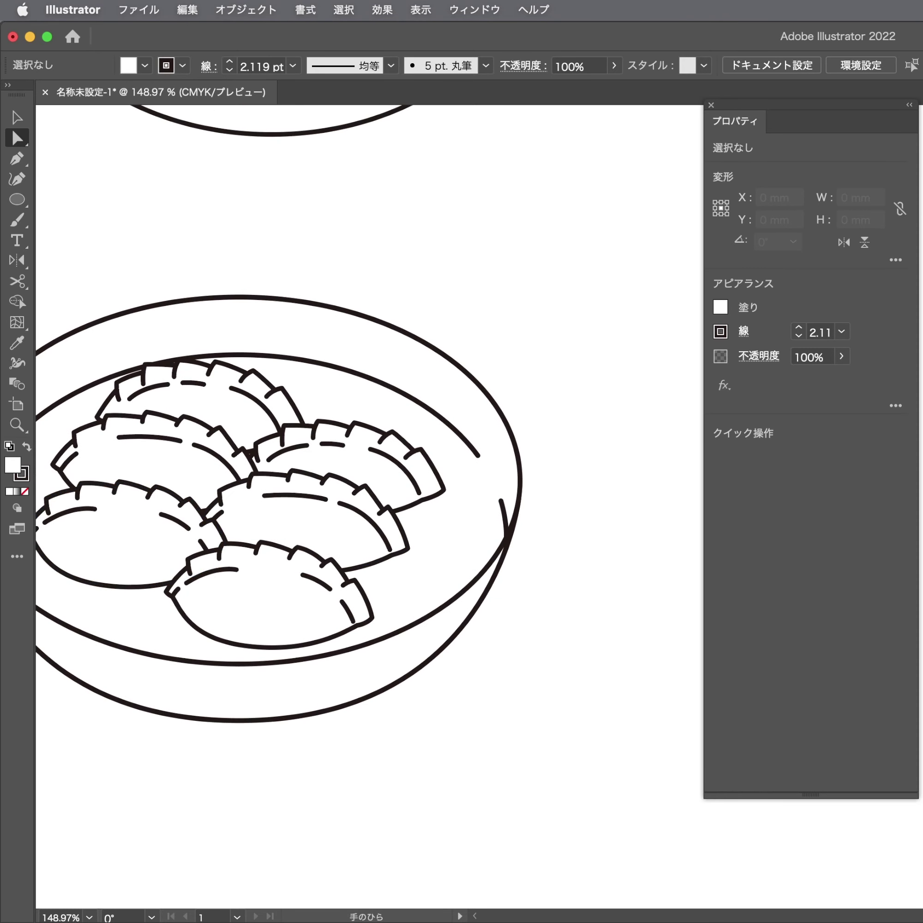
pyautogui.moveTo(507, 368)
pyautogui.mouseDown()
pyautogui.moveTo(583, 361)
pyautogui.moveTo(638, 377)
pyautogui.mouseUp()
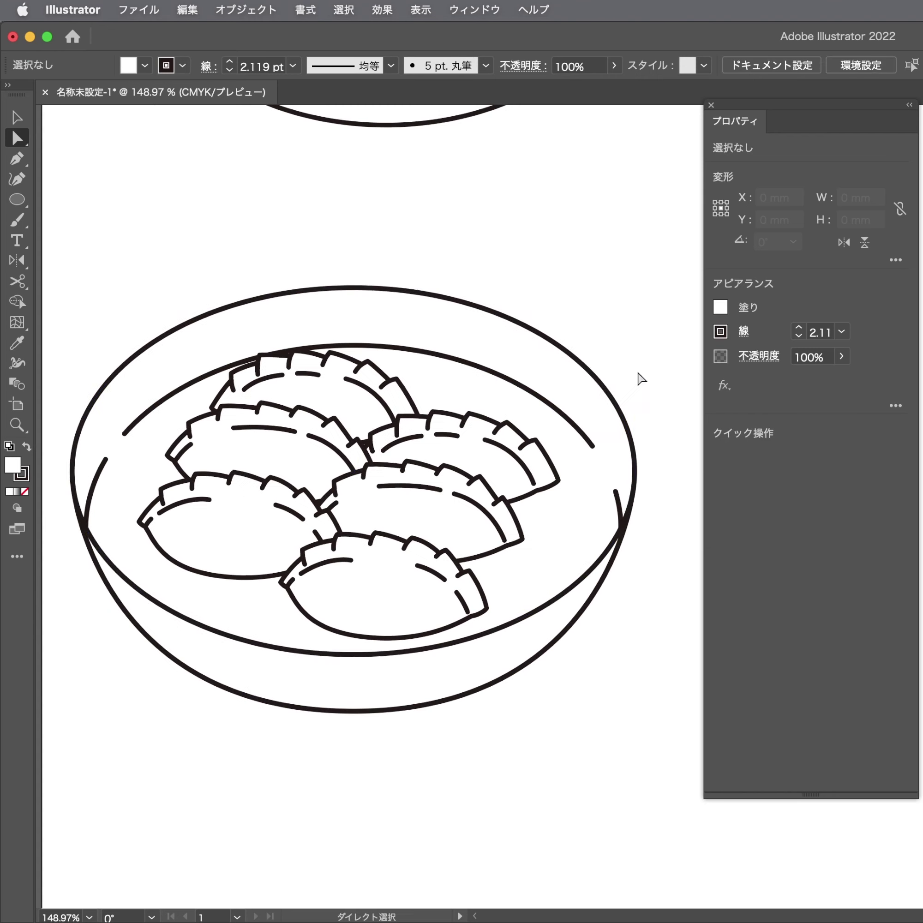
pyautogui.click(597, 385)
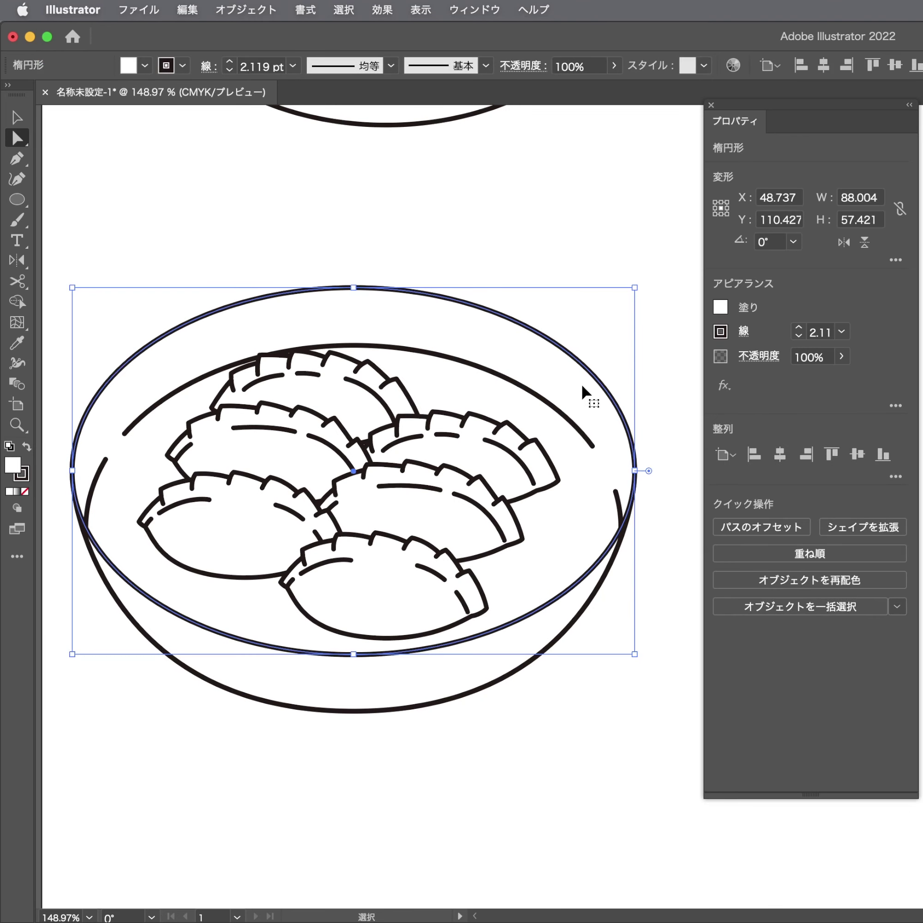
# Scale a smaller copy of the rim ellipse inward, about 84.983 × 54.33 mm
pyautogui.press('v')
pyautogui.moveTo(638, 289); pyautogui.dragTo(625, 296)
pyautogui.press('i')
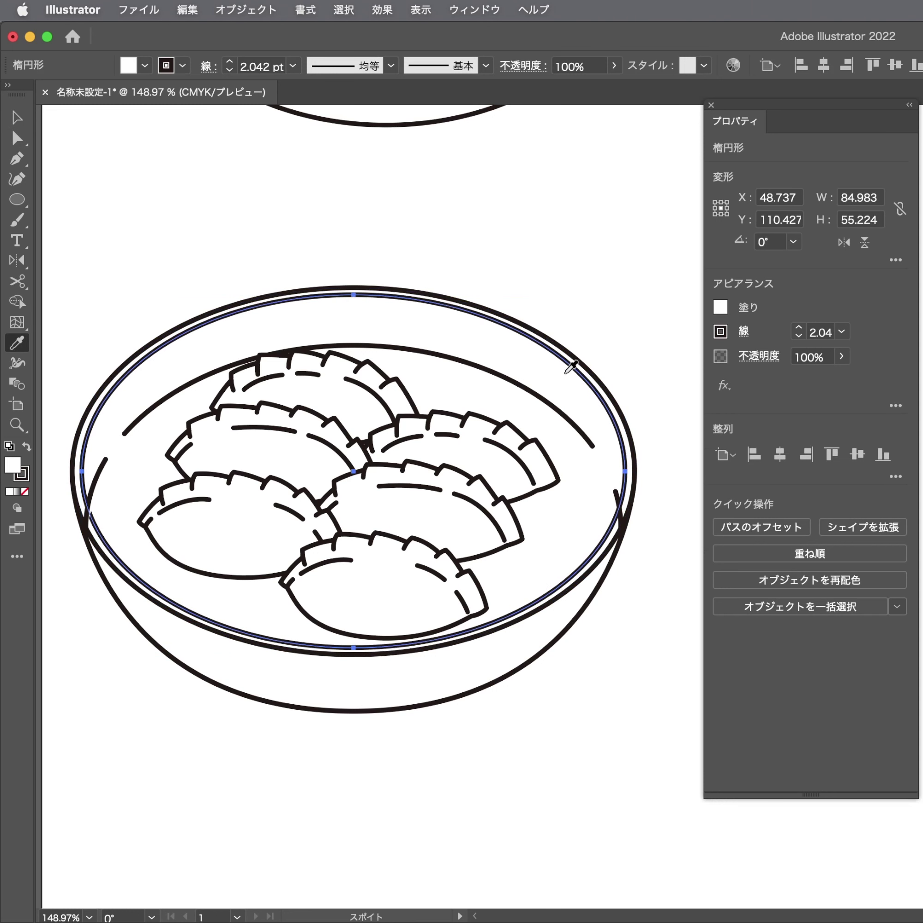
pyautogui.press('v')
pyautogui.moveTo(354, 648); pyautogui.dragTo(382, 614)
pyautogui.scroll(5, 346, 660)
pyautogui.hotkey('ctrl', 'z')
pyautogui.scroll(-5, 388, 654)
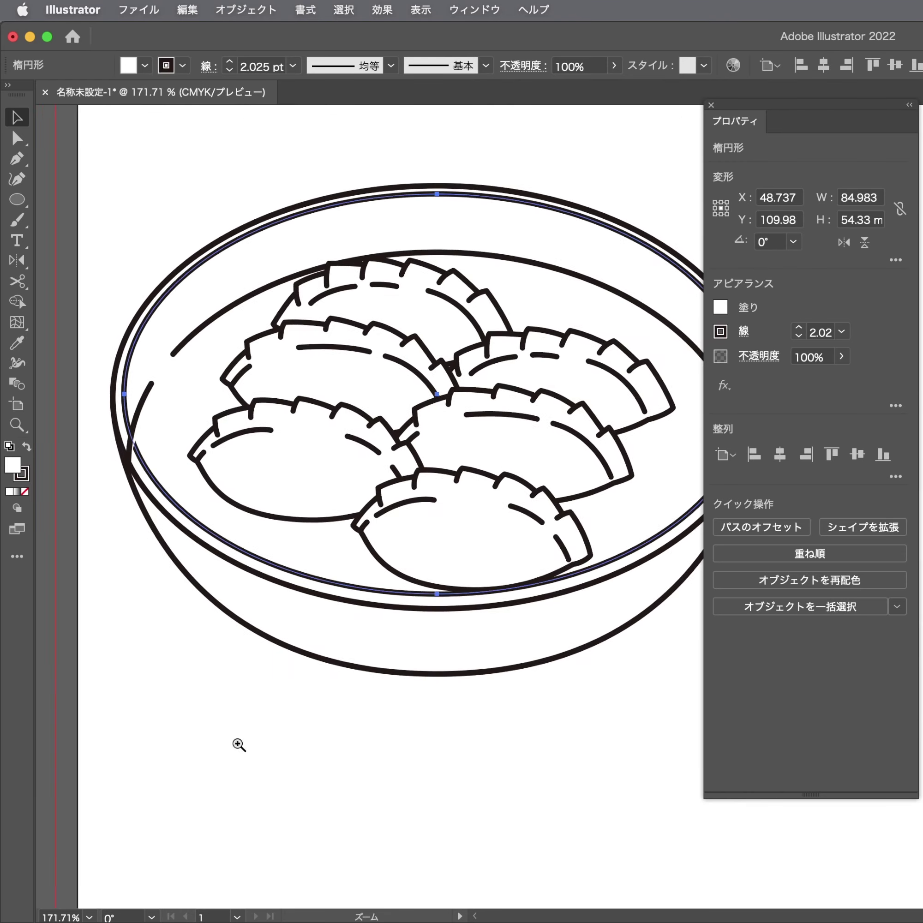
# Cut the bowl's right side arc where it meets the inner rim
pyautogui.press('a')
pyautogui.hscroll(5, 640, 510)
pyautogui.hotkey('ctrl', 'shift', 'a')
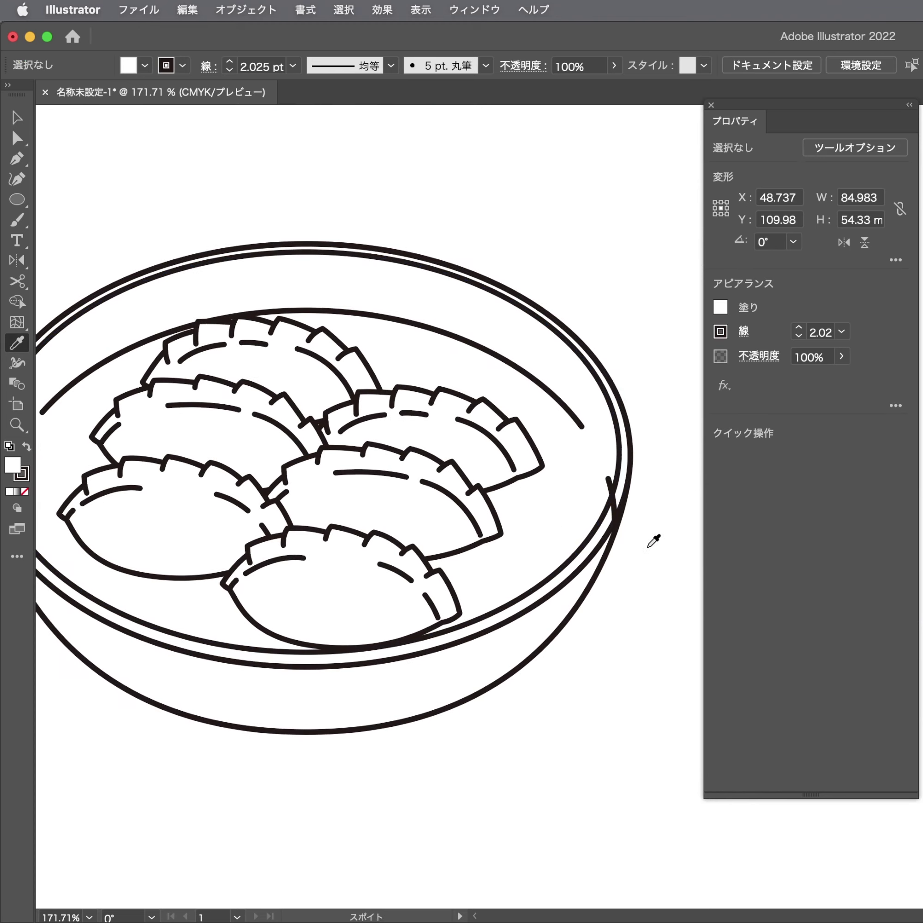
pyautogui.scroll(-1, 631, 517)
pyautogui.moveTo(631, 517); pyautogui.dragTo(680, 525)
pyautogui.scroll(2, 661, 544)
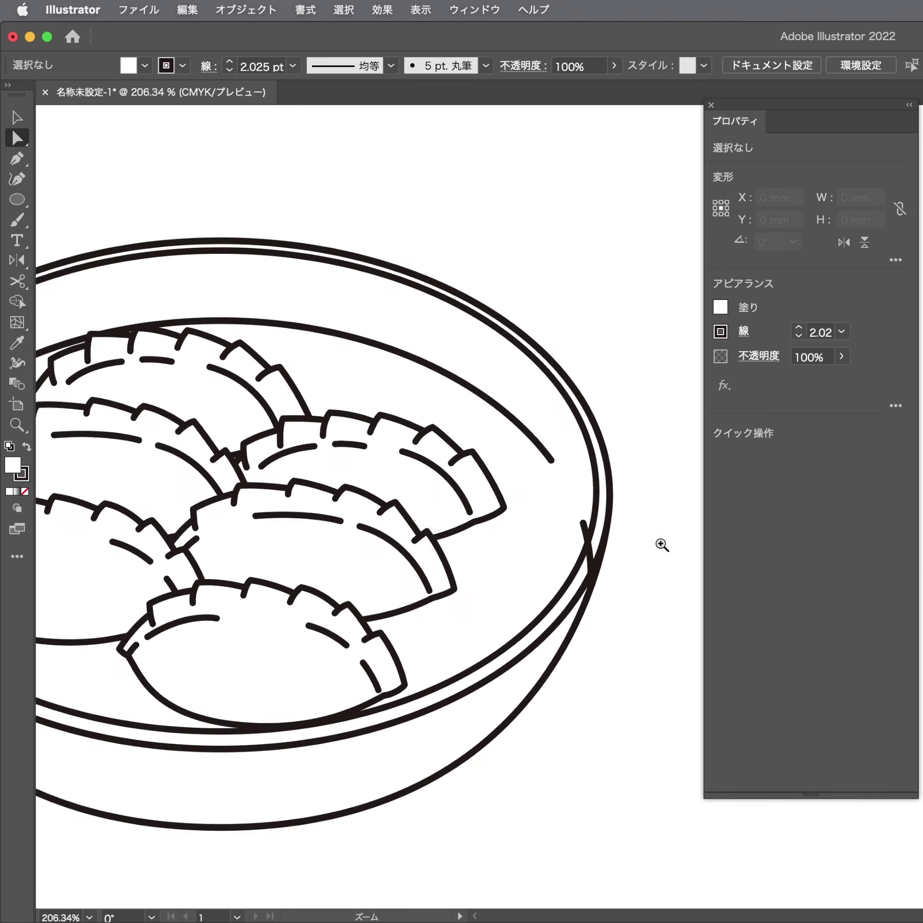
pyautogui.scroll(3, 609, 572)
pyautogui.click(586, 553)
pyautogui.press('c')
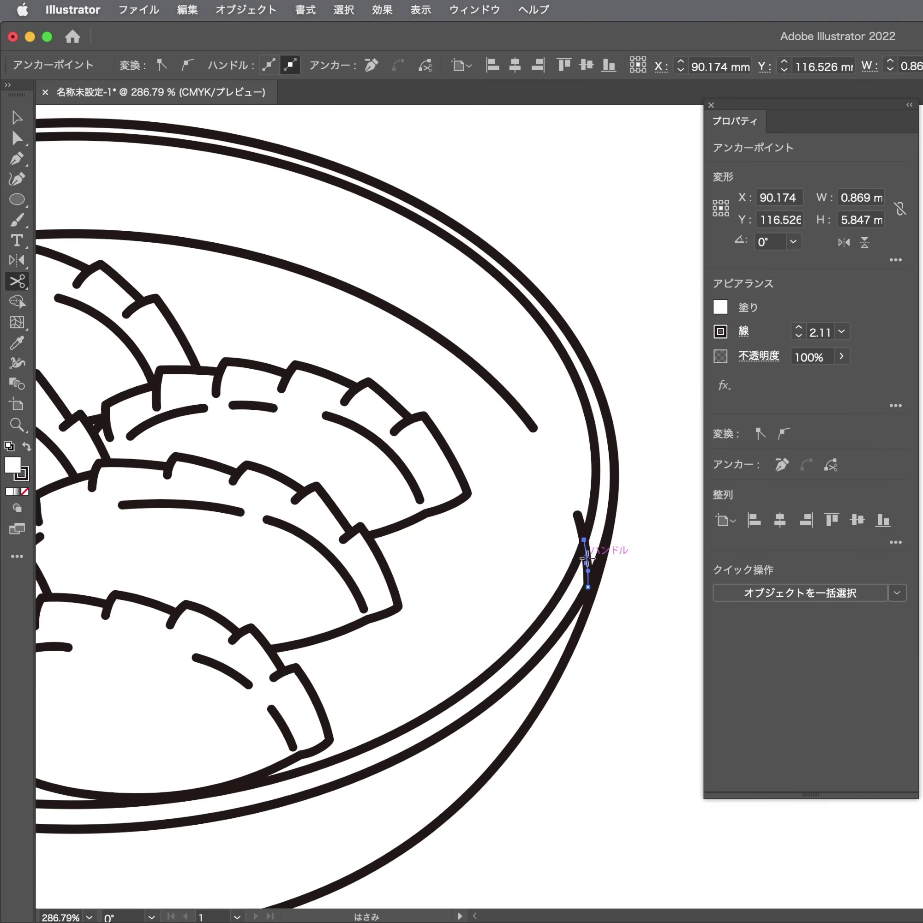
pyautogui.click(588, 573)
pyautogui.hotkey('ctrl', 'shift', 'a')
# Cut the left side arc at the inner rim
pyautogui.moveTo(425, 552); pyautogui.dragTo(769, 441)
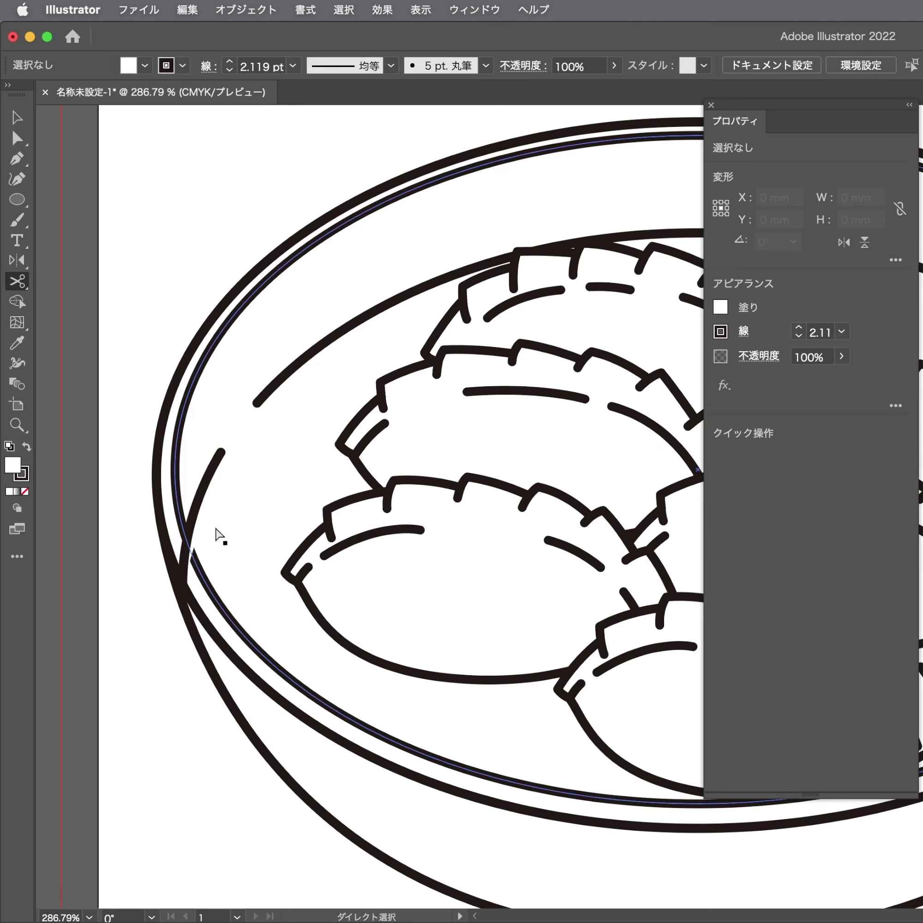
pyautogui.click(185, 538)
pyautogui.press('Return')
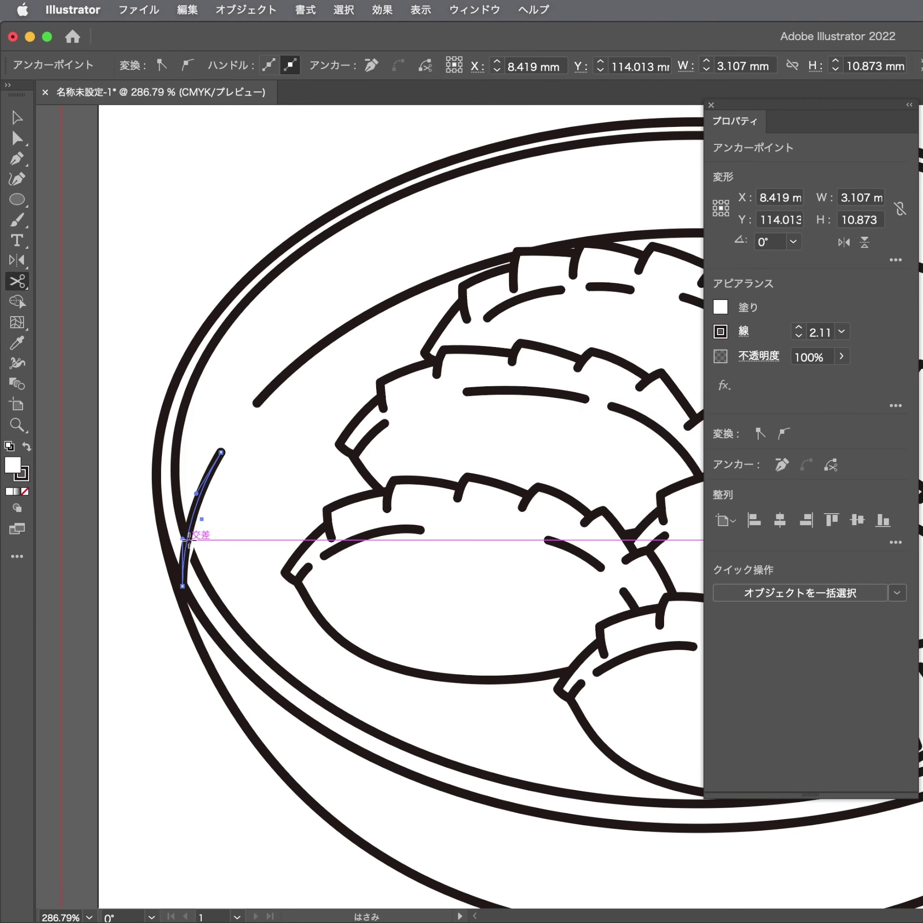
pyautogui.click(190, 548)
pyautogui.press('a')
pyautogui.click(243, 567)
pyautogui.press('v')
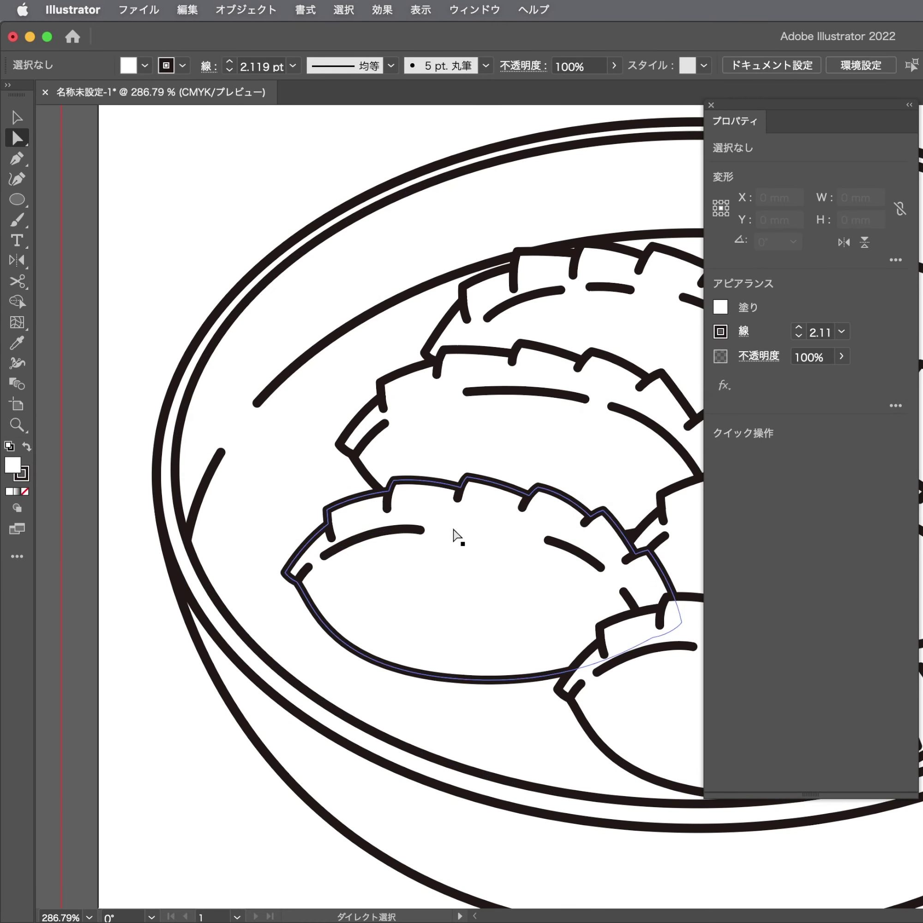
pyautogui.scroll(3, 511, 525)
pyautogui.scroll(-6, 430, 521)
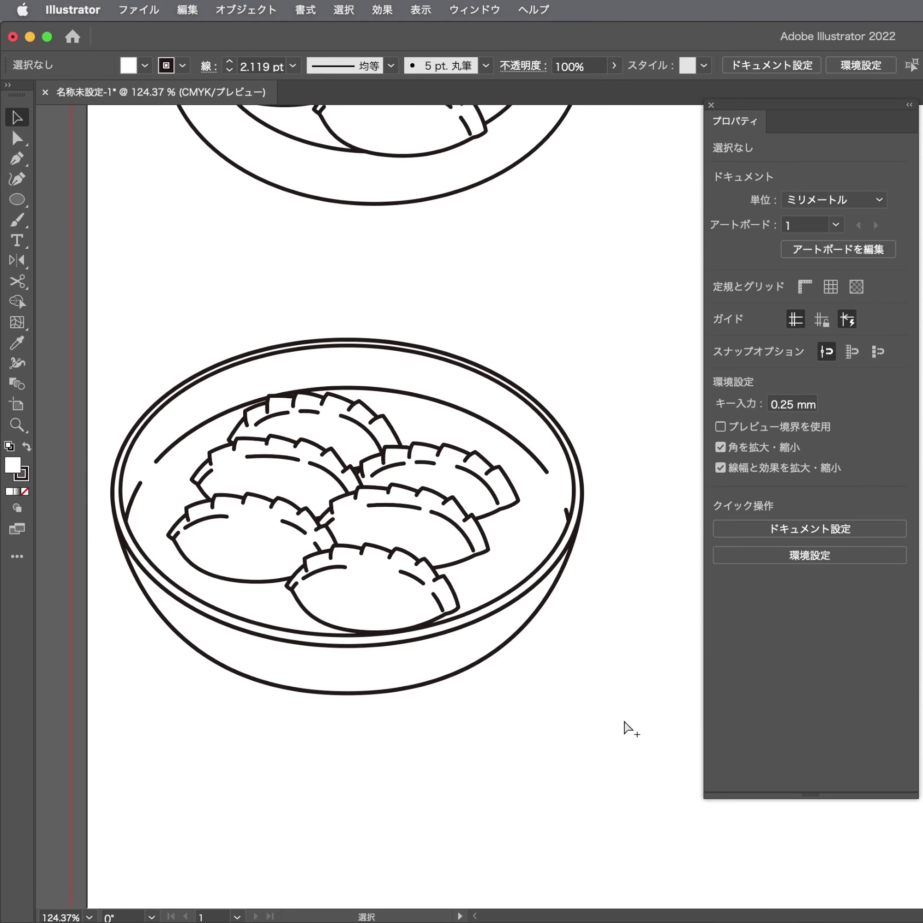
# Draw and close the short handle neck extending from the bowl's rim
pyautogui.moveTo(95, 331); pyautogui.dragTo(96, 331)
pyautogui.click(426, 303)
pyautogui.press('a')
pyautogui.scroll(1, 383, 415)
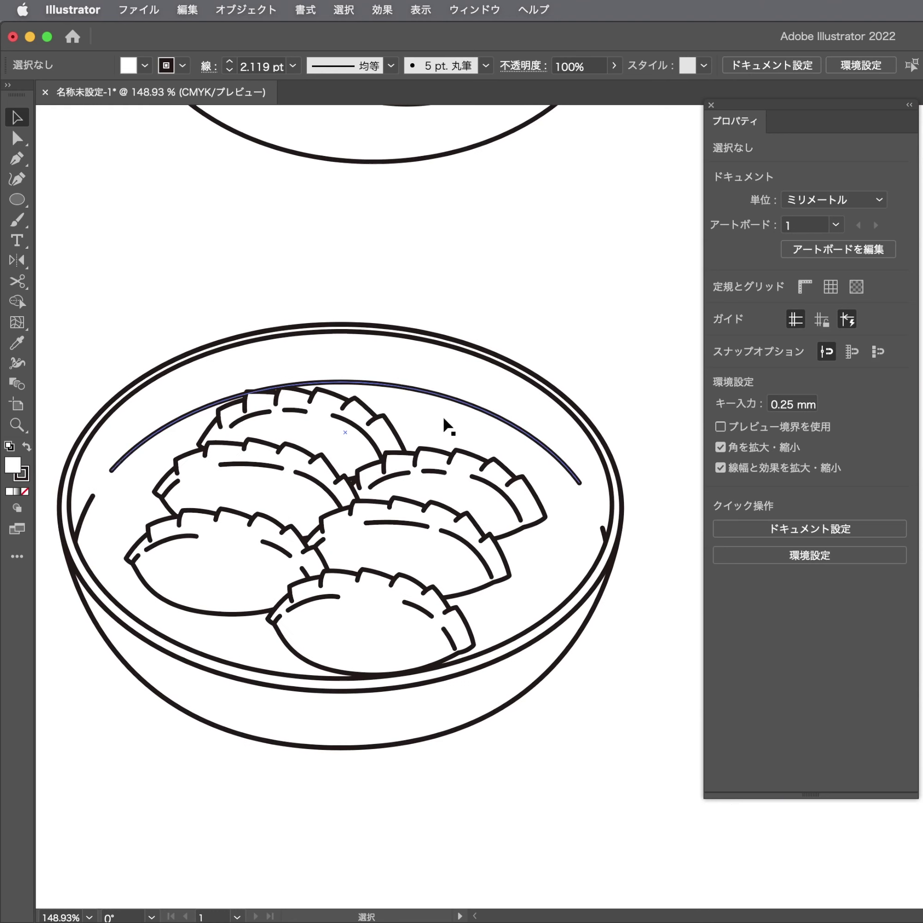
pyautogui.hscroll(5, 605, 513)
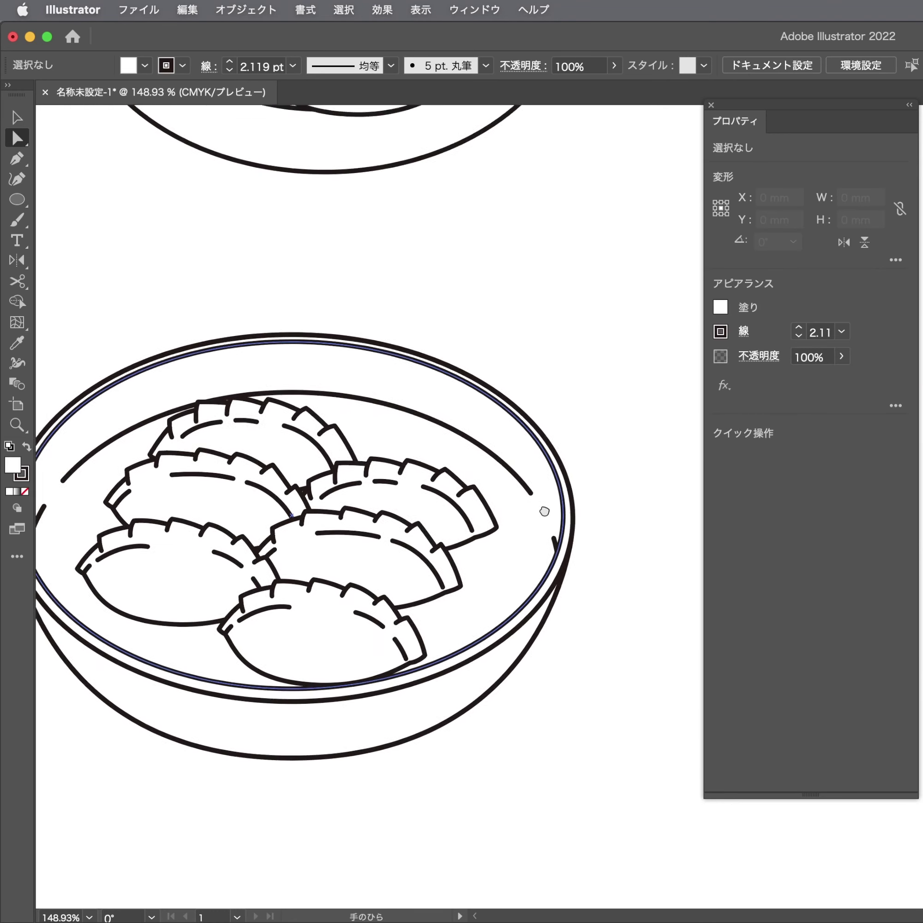
pyautogui.press('p')
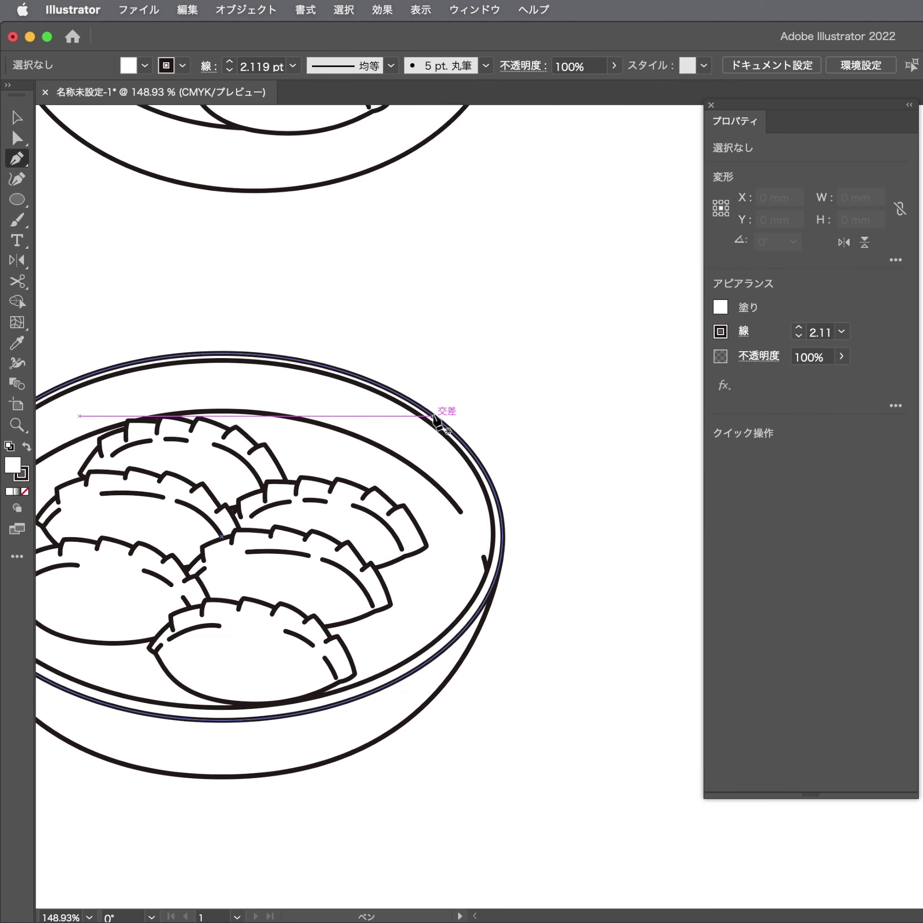
pyautogui.click(435, 418)
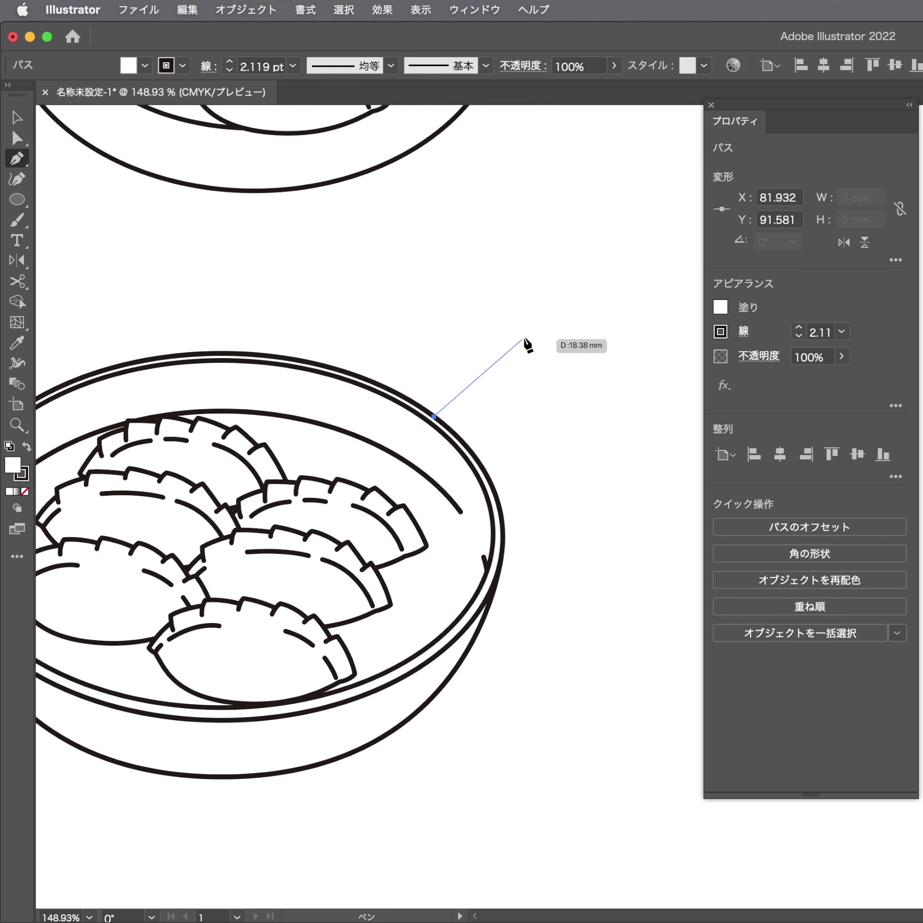
pyautogui.scroll(-1, 511, 344)
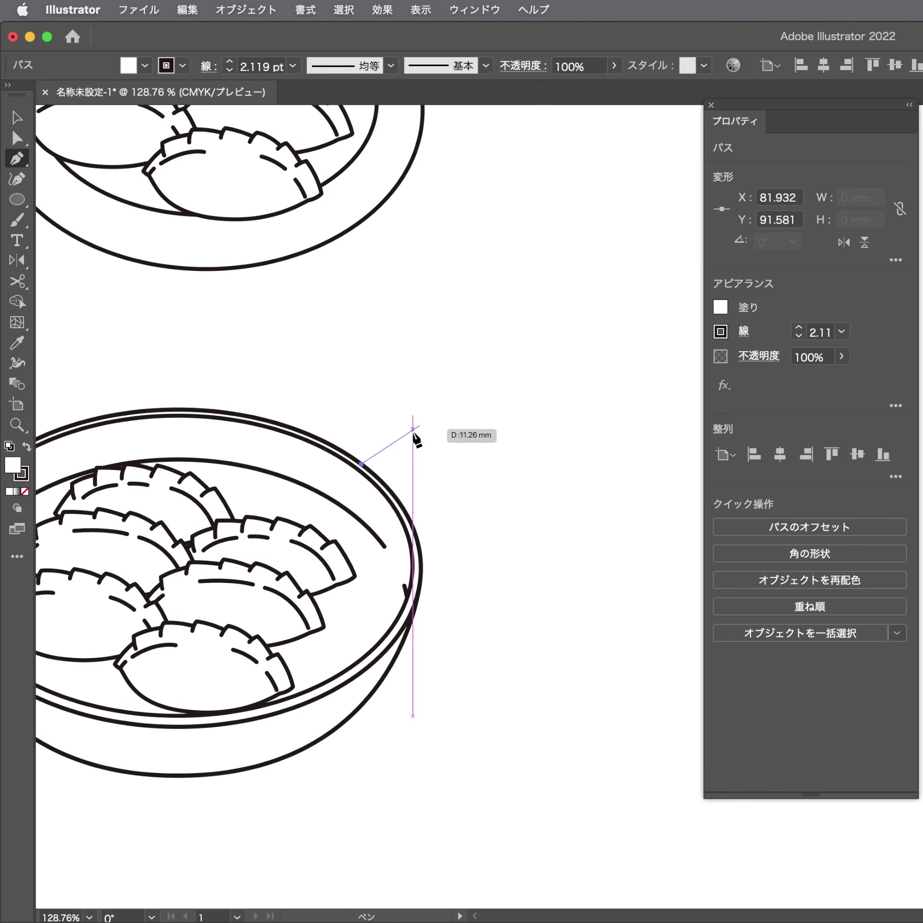
pyautogui.click(429, 414)
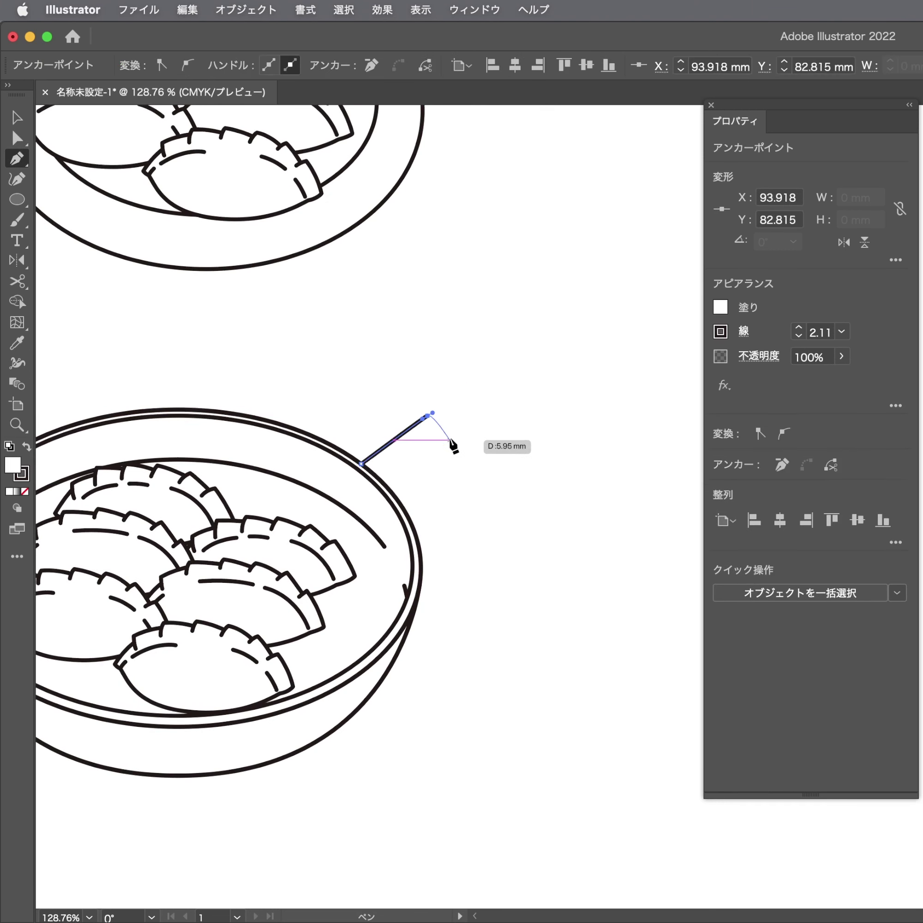
pyautogui.click(451, 440)
pyautogui.click(384, 494)
pyautogui.click(361, 464)
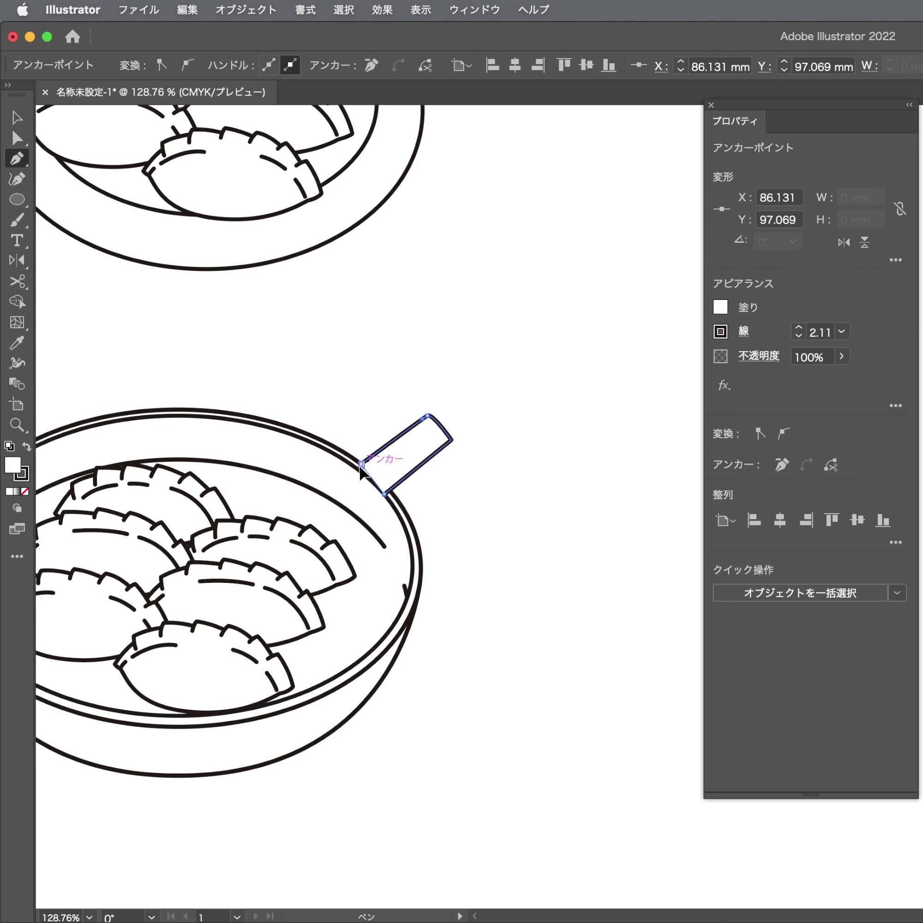
pyautogui.press('a')
pyautogui.moveTo(388, 478)
pyautogui.mouseDown()
pyautogui.moveTo(392, 489)
pyautogui.moveTo(528, 464)
pyautogui.moveTo(412, 494)
pyautogui.mouseUp()
pyautogui.click(478, 495)
pyautogui.hotkey('ctrl', '1')
# Draw the long grip from the neck's corner with a rounded end, closing it at the neck
pyautogui.press('p')
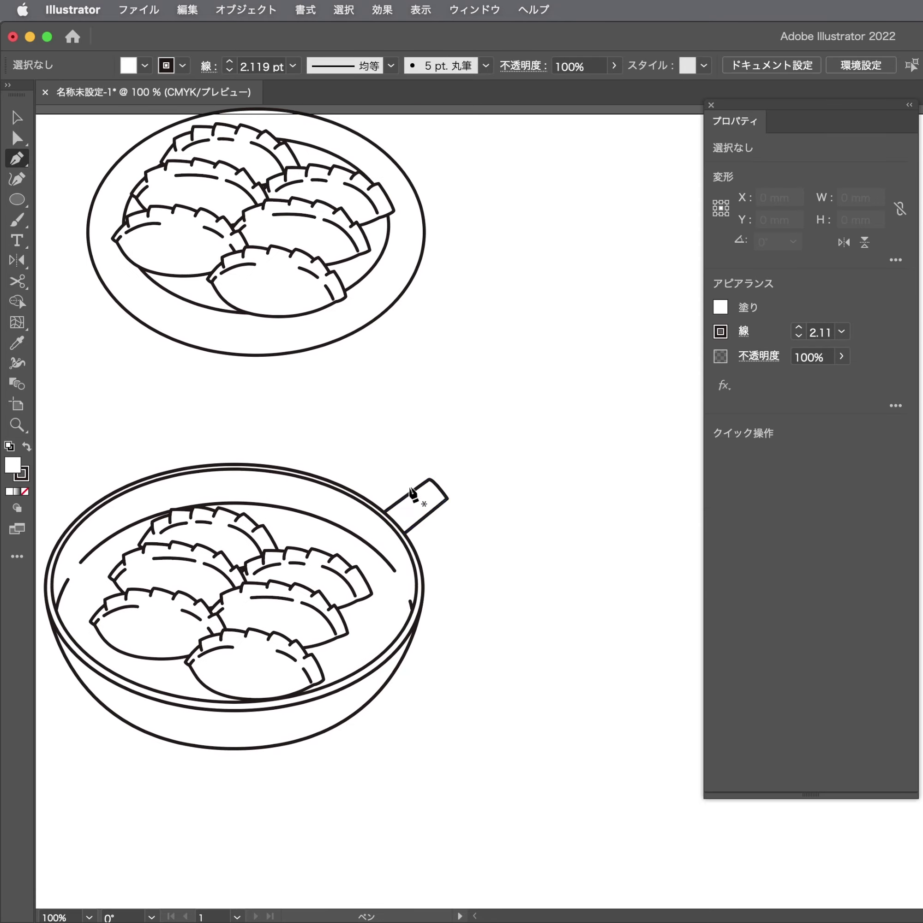
pyautogui.scroll(3, 412, 491)
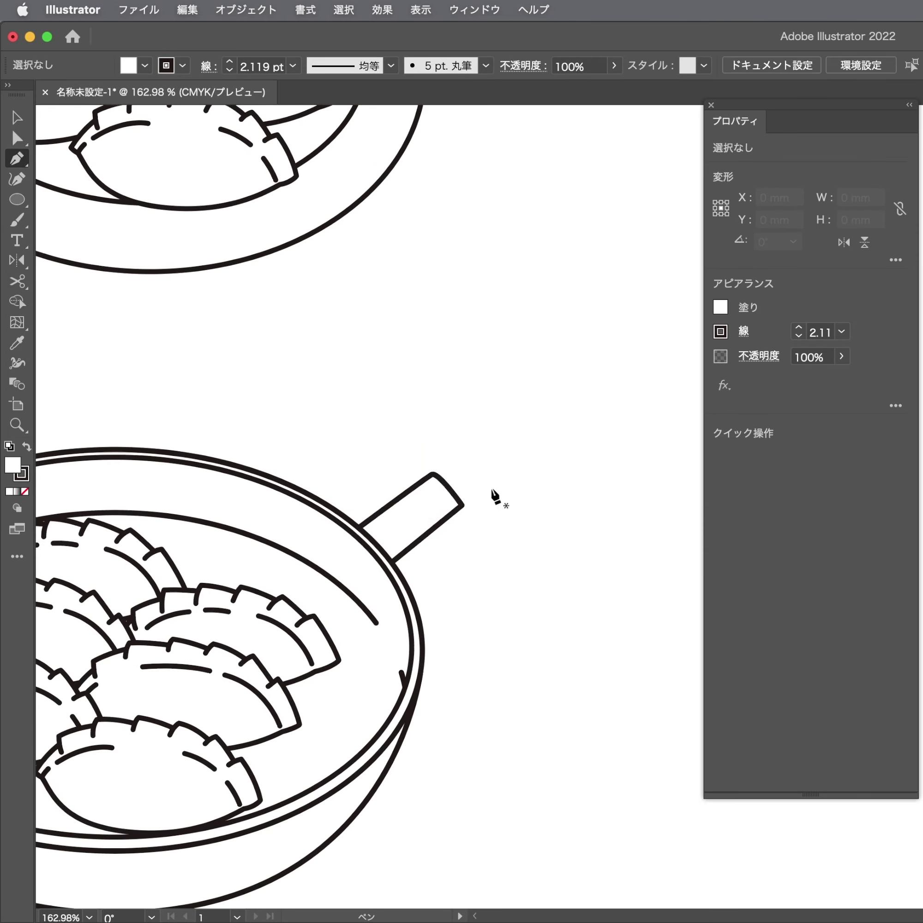
pyautogui.click(407, 492)
pyautogui.scroll(2, 319, 597)
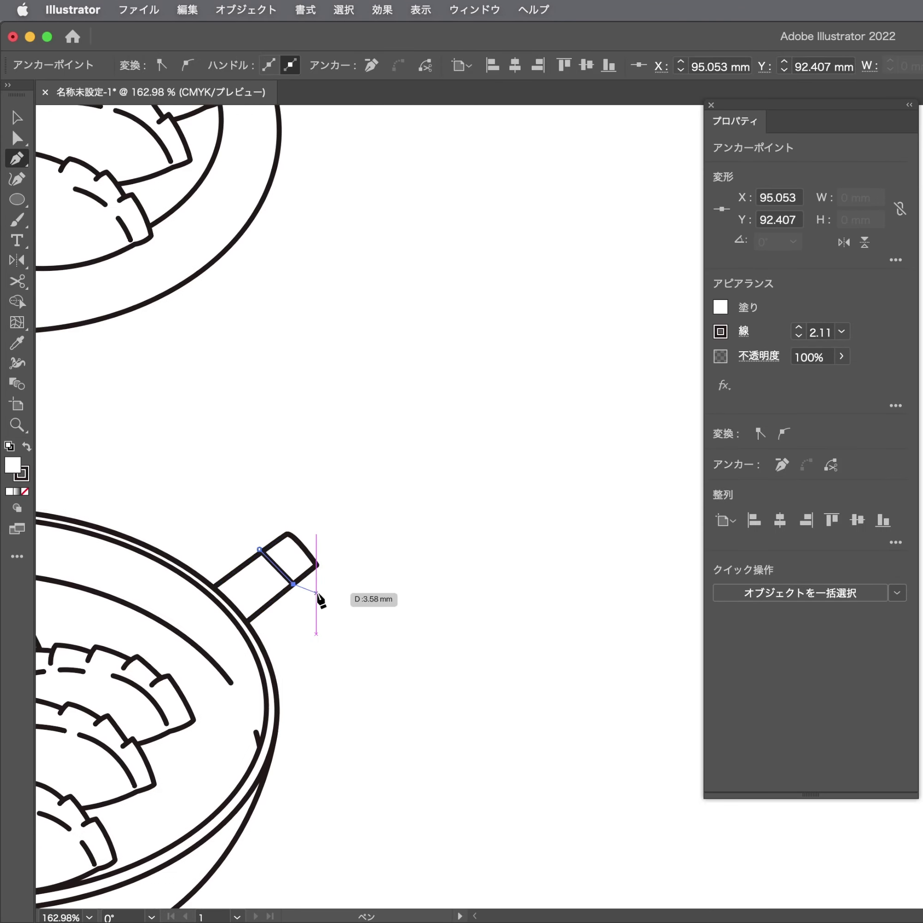
pyautogui.scroll(3, 374, 596)
pyautogui.click(303, 592)
pyautogui.scroll(-2, 202, 639)
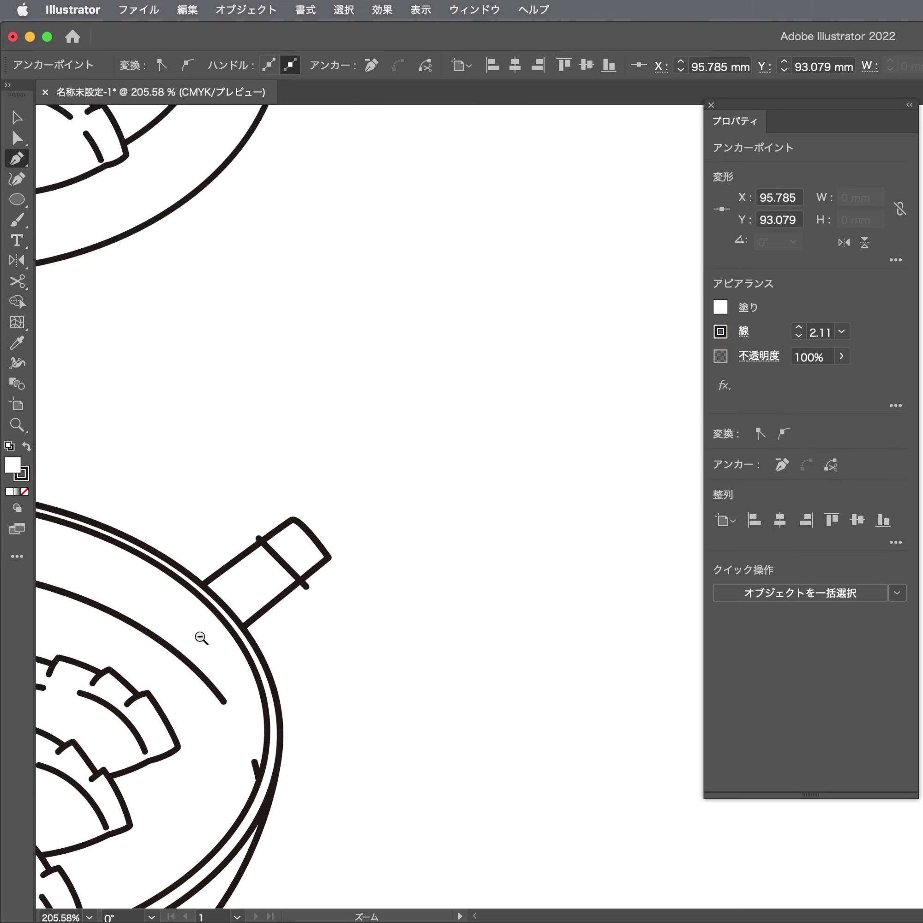
pyautogui.scroll(-1, 202, 638)
pyautogui.moveTo(506, 448); pyautogui.dragTo(527, 430)
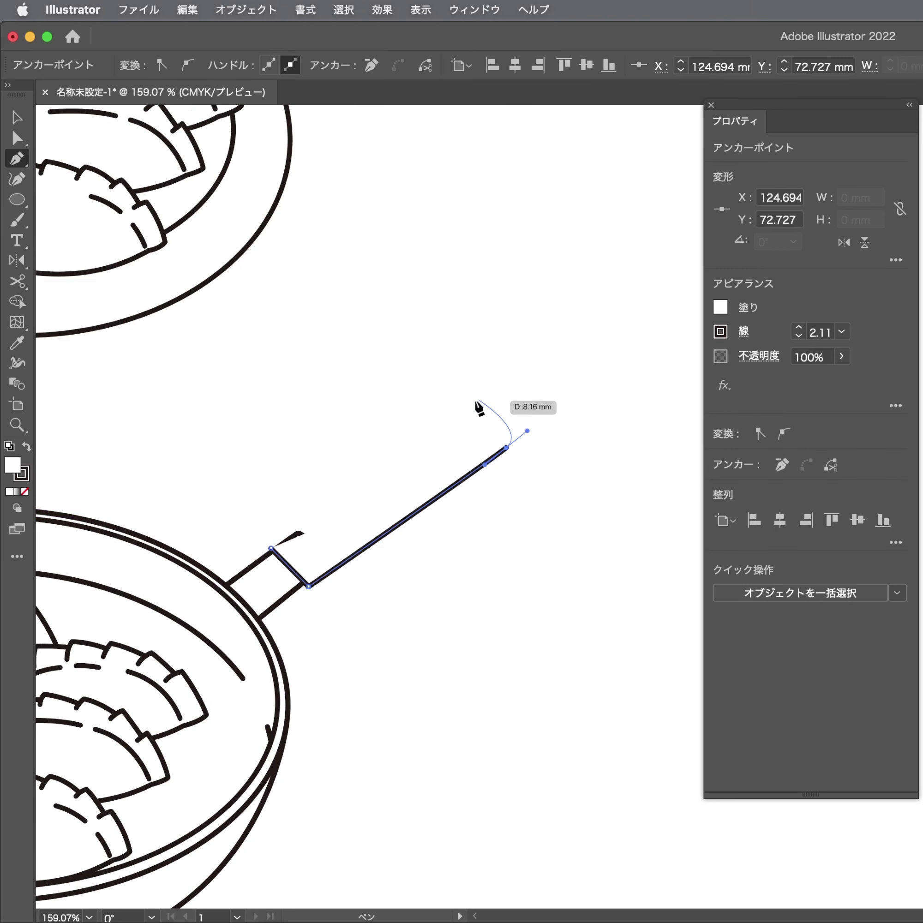
pyautogui.moveTo(468, 401); pyautogui.dragTo(436, 418)
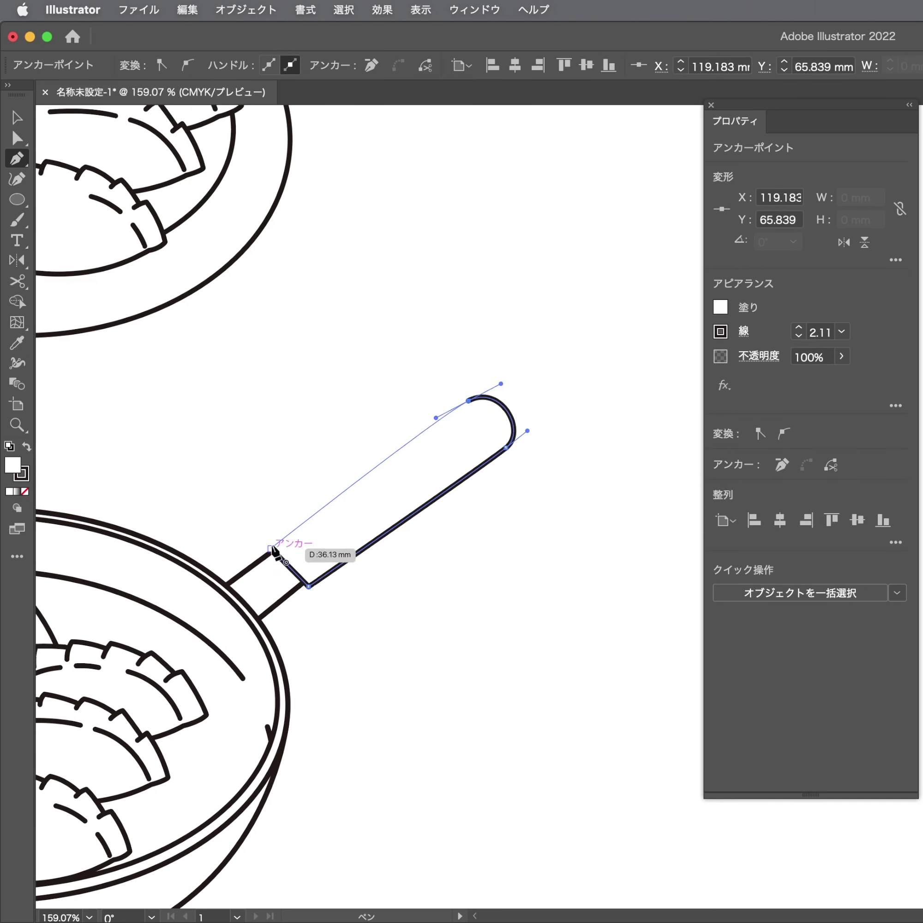
pyautogui.moveTo(272, 548); pyautogui.dragTo(206, 612)
# Add an anchor on the grip–neck joint segment and bow it into a smooth curve
pyautogui.press('a')
pyautogui.click(419, 599)
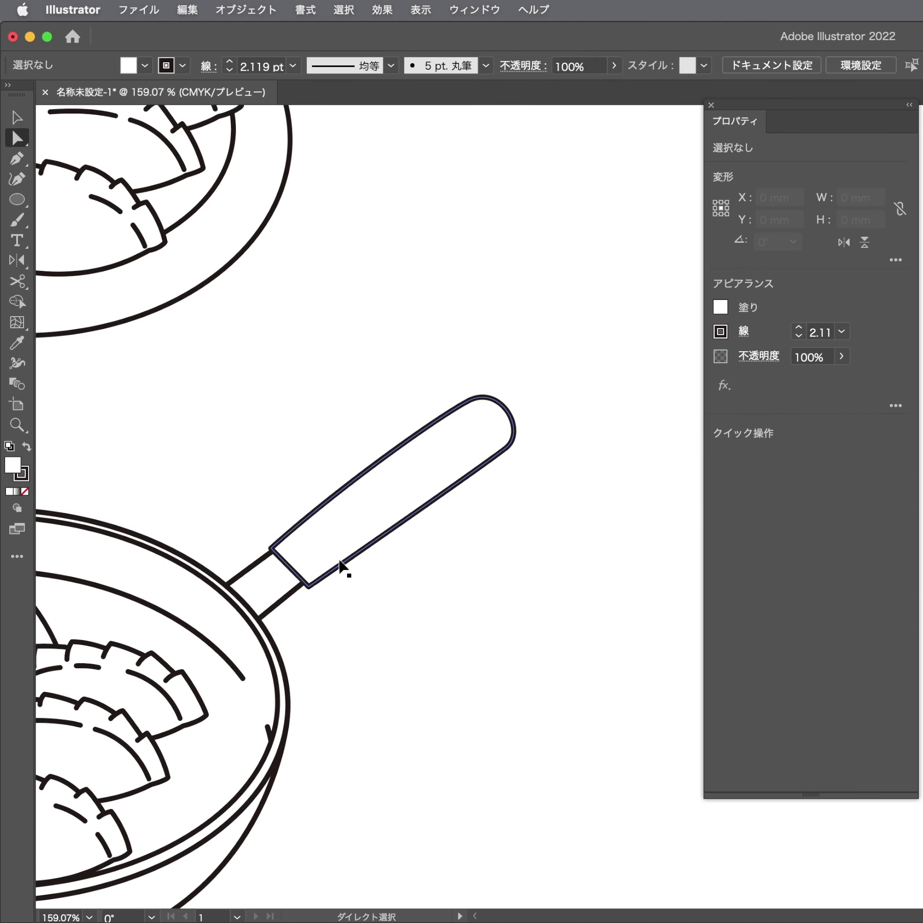
pyautogui.scroll(3, 402, 544)
pyautogui.moveTo(515, 552)
pyautogui.mouseDown()
pyautogui.moveTo(411, 542)
pyautogui.moveTo(607, 552)
pyautogui.mouseUp()
pyautogui.click(309, 581)
pyautogui.press('p')
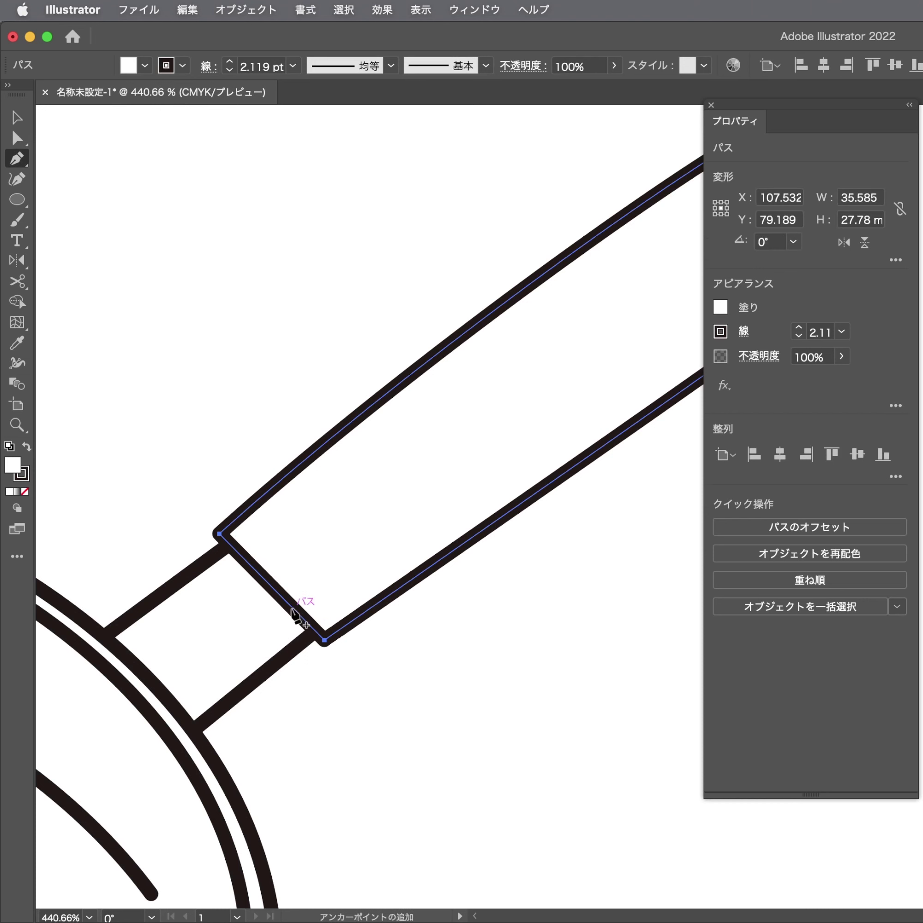
pyautogui.click(295, 609)
pyautogui.moveTo(295, 608)
pyautogui.mouseDown()
pyautogui.moveTo(303, 601)
pyautogui.moveTo(324, 614)
pyautogui.moveTo(306, 592)
pyautogui.moveTo(301, 614)
pyautogui.moveTo(232, 517)
pyautogui.mouseUp()
pyautogui.press('a')
pyautogui.scroll(3, 410, 592)
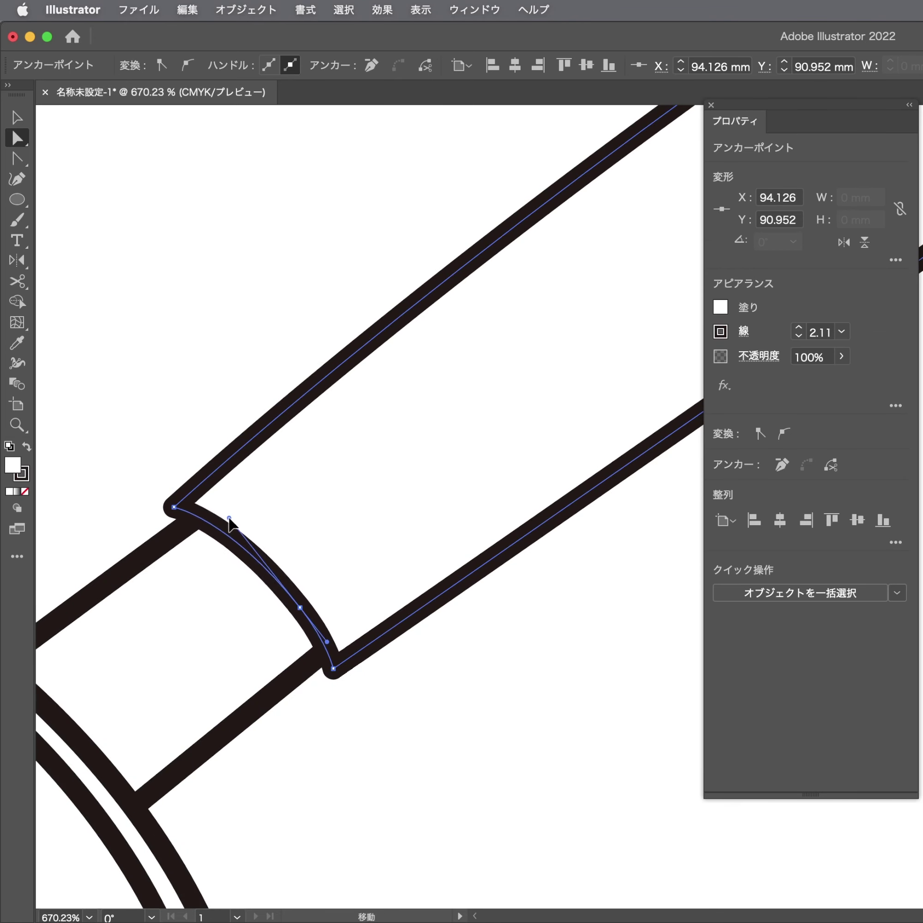
pyautogui.press('v')
pyautogui.click(478, 684)
pyautogui.scroll(-10, 478, 684)
# Group all the frying pan artwork and move the group up toward the plate
pyautogui.scroll(1, 392, 639)
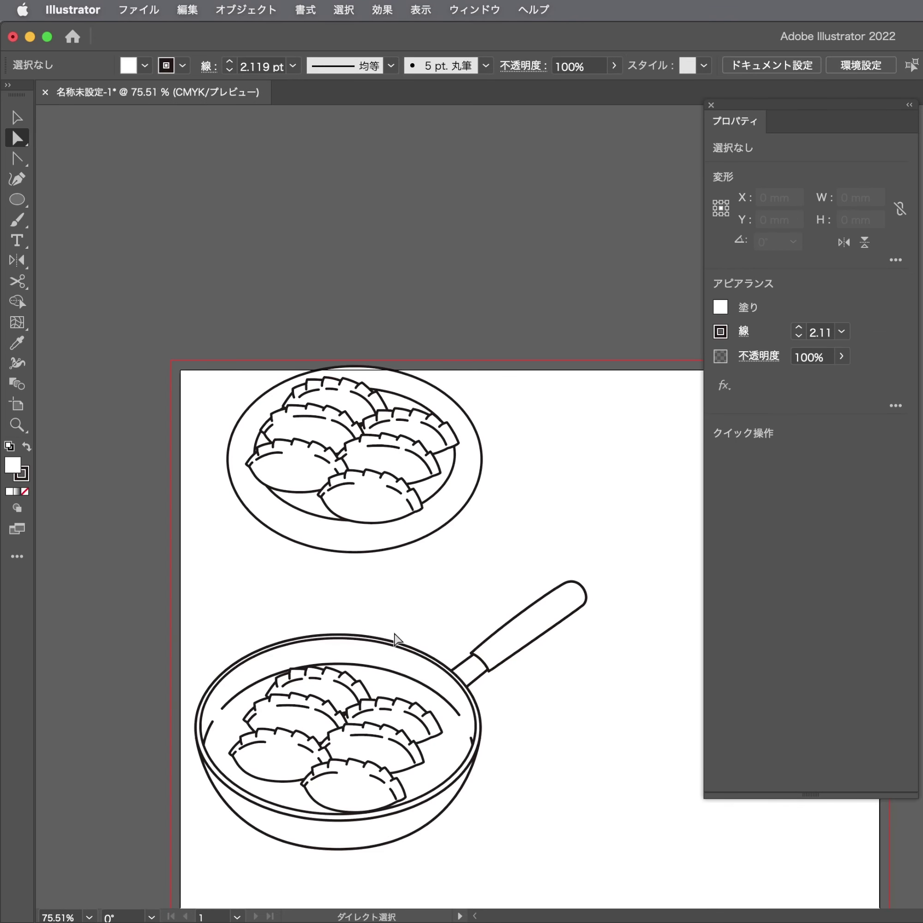
pyautogui.scroll(-3, 569, 643)
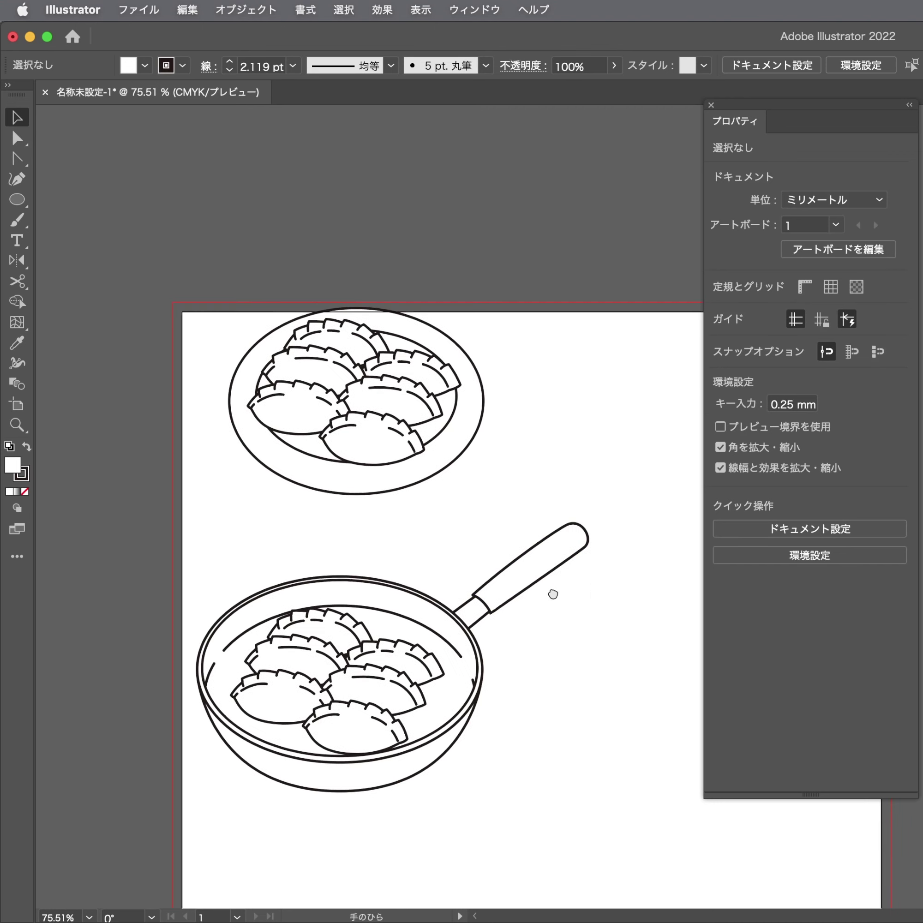
pyautogui.moveTo(136, 519); pyautogui.dragTo(258, 550)
pyautogui.press('super+g')
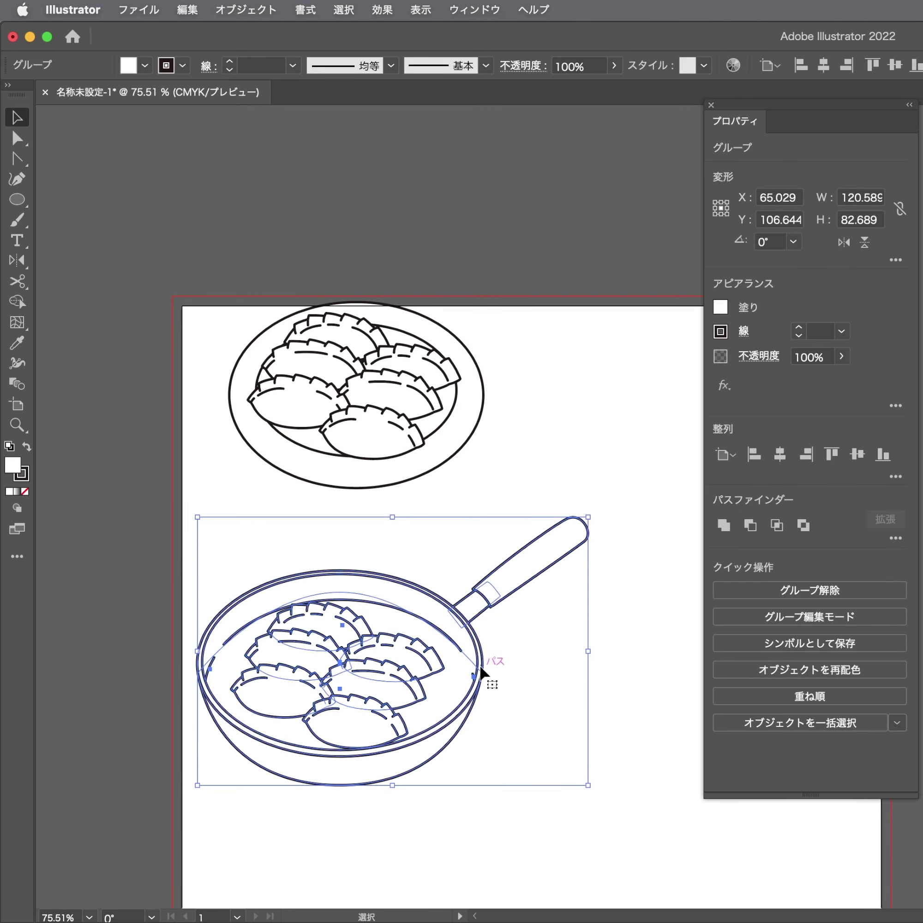
pyautogui.scroll(-4, 388, 582)
pyautogui.moveTo(396, 597); pyautogui.dragTo(406, 548)
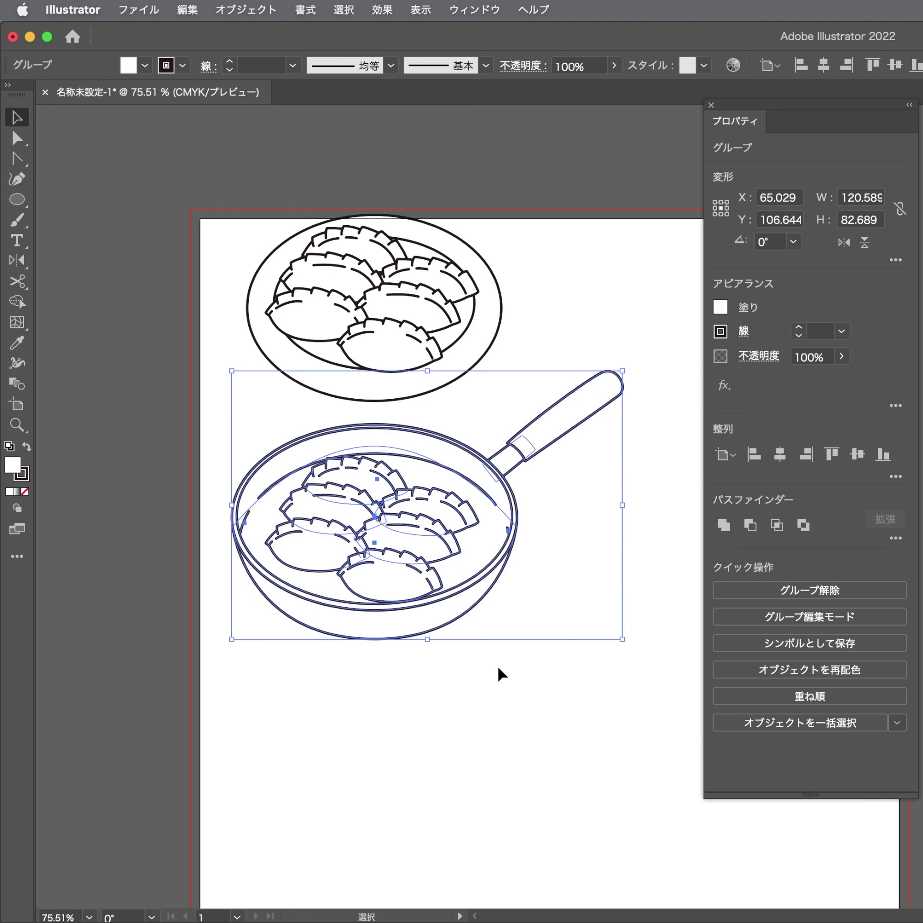
pyautogui.click(483, 661)
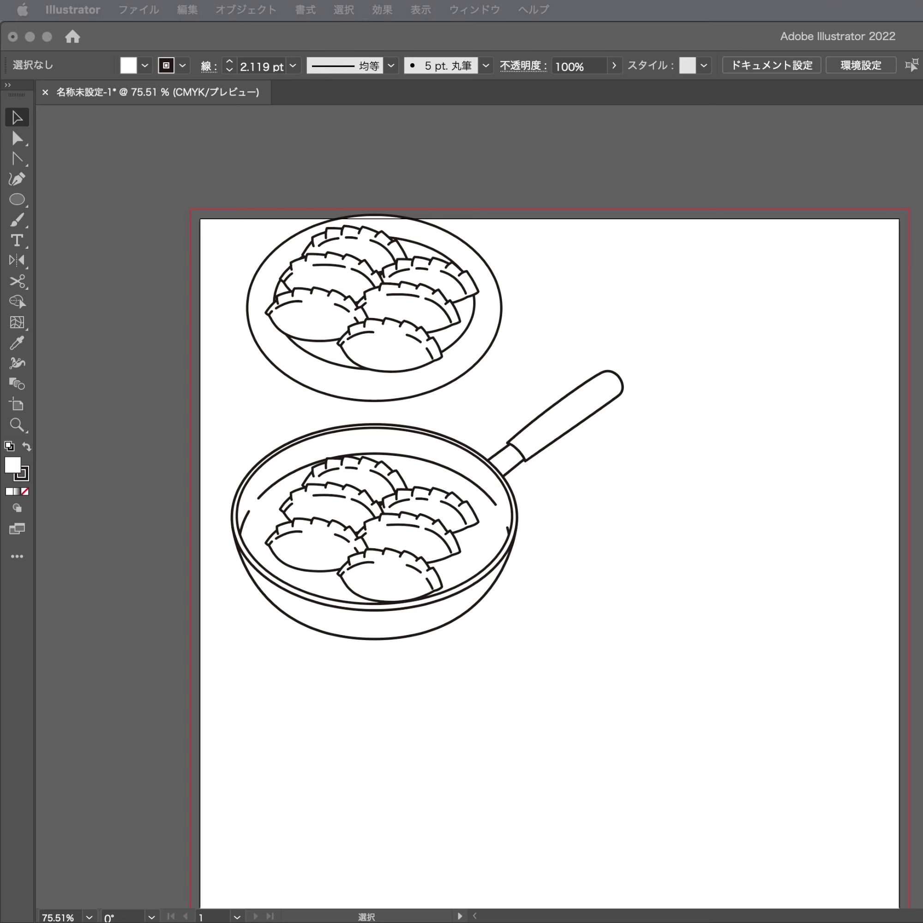
# Move the frying pan above the dumpling plate and reposition the plate lower on the artboard
pyautogui.click(418, 906)
pyautogui.scroll(-1, 422, 703)
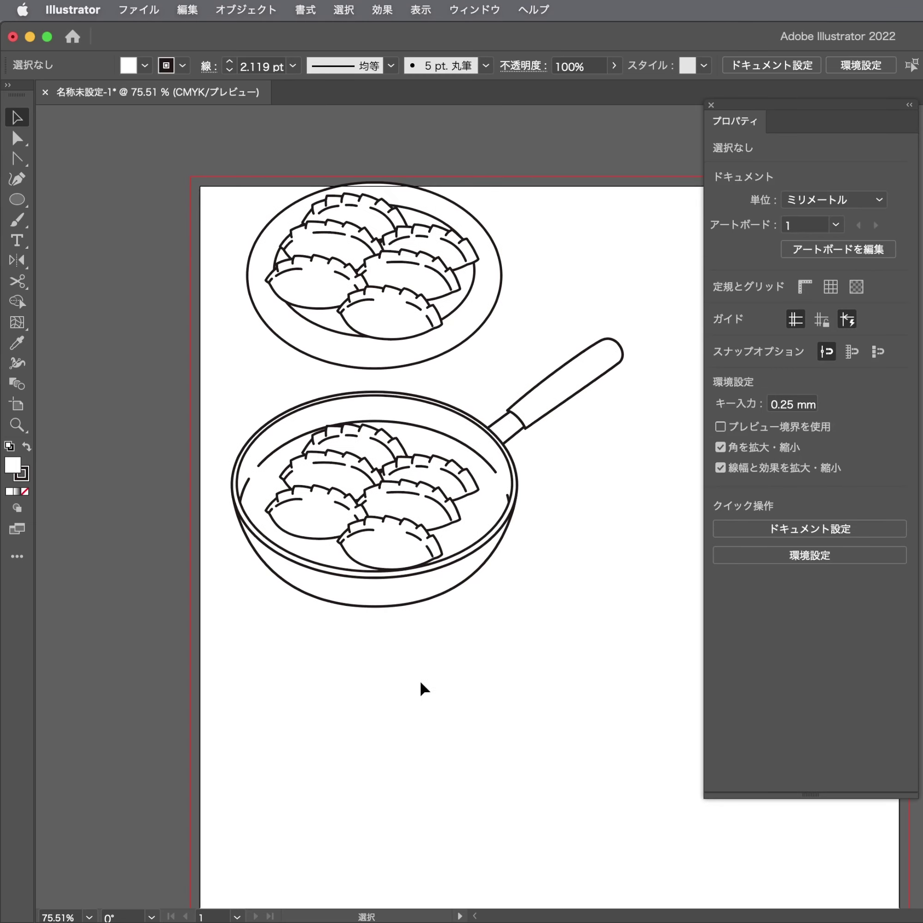
pyautogui.scroll(-2, 517, 448)
pyautogui.moveTo(417, 628); pyautogui.dragTo(518, 230)
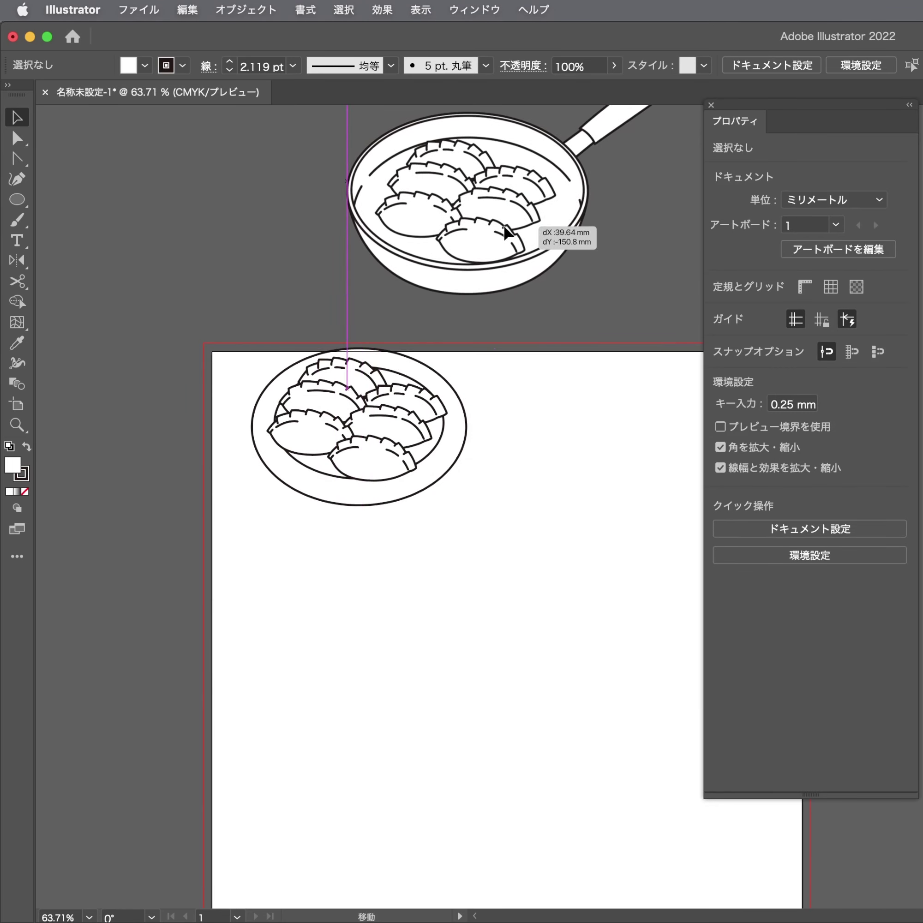
pyautogui.moveTo(489, 467)
pyautogui.mouseDown()
pyautogui.moveTo(489, 429)
pyautogui.moveTo(550, 394)
pyautogui.mouseUp()
pyautogui.moveTo(614, 404); pyautogui.dragTo(599, 773)
pyautogui.scroll(3, 601, 703)
pyautogui.scroll(3, 606, 630)
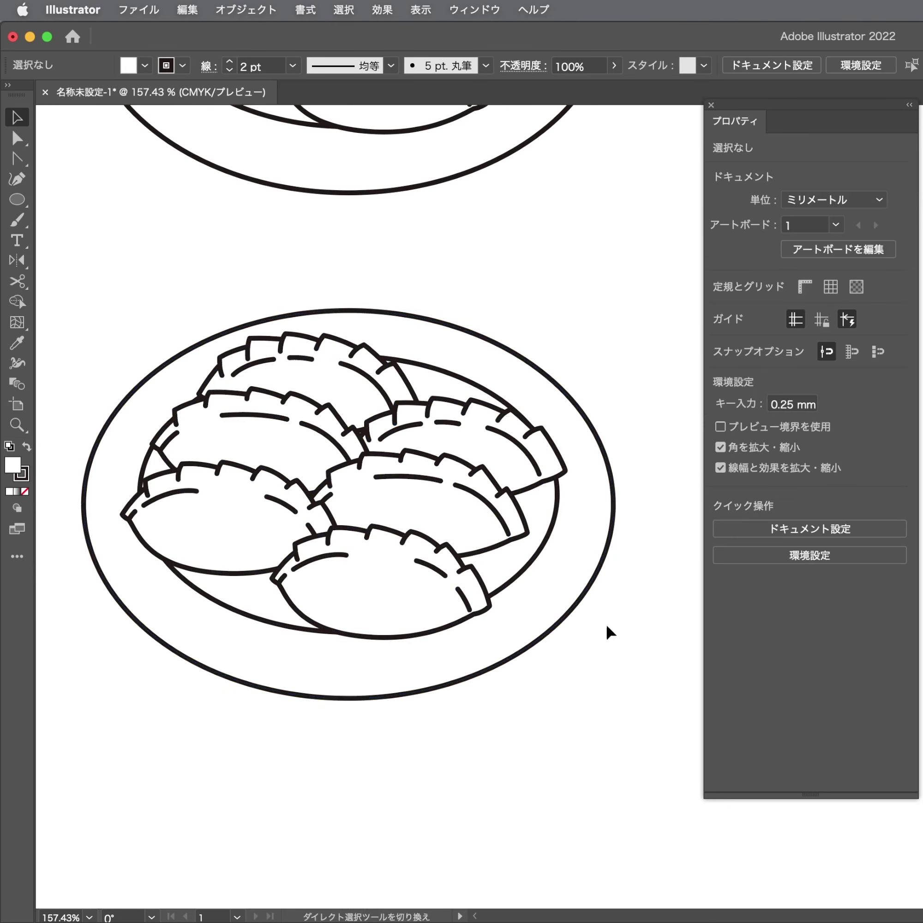
pyautogui.click(554, 575)
pyautogui.click(592, 619)
# Draw a small oval below the dumpling plate
pyautogui.scroll(-10, 397, 411)
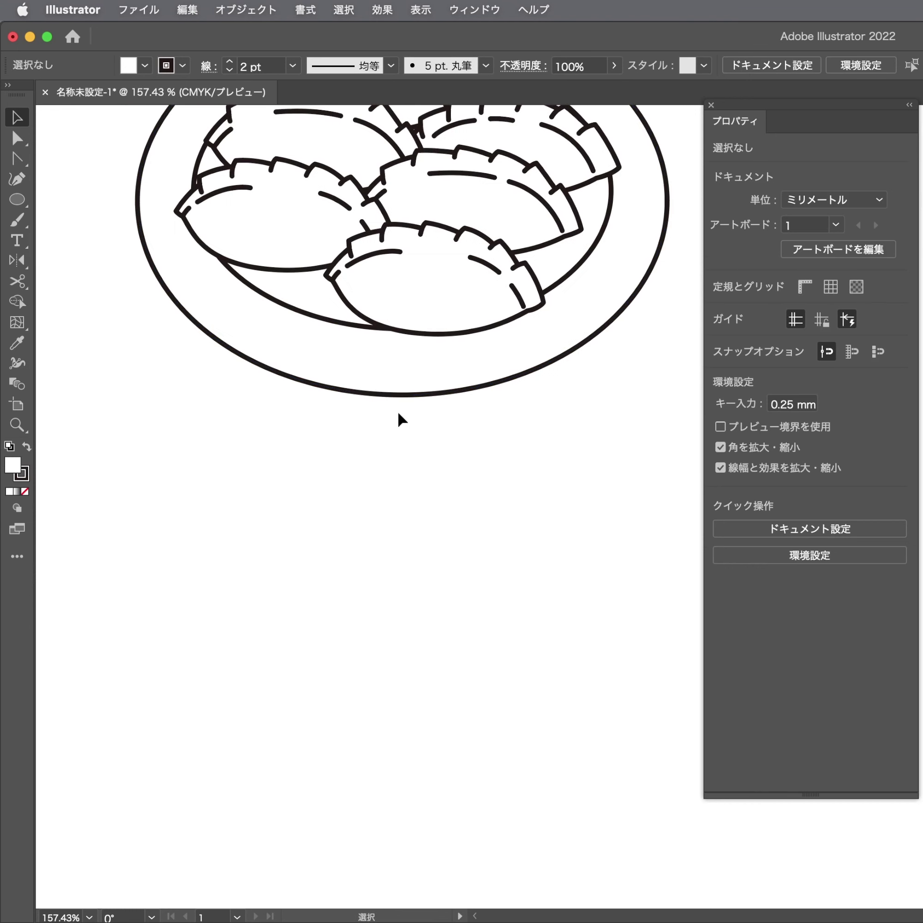
pyautogui.press('l')
pyautogui.moveTo(319, 497)
pyautogui.mouseDown()
pyautogui.moveTo(500, 590)
pyautogui.moveTo(532, 577)
pyautogui.mouseUp()
# Scale a smaller copy of the oval inside it and give it the outer oval's 2 pt stroke
pyautogui.press('a')
pyautogui.hotkey('ctrl', 'shift', 'a')
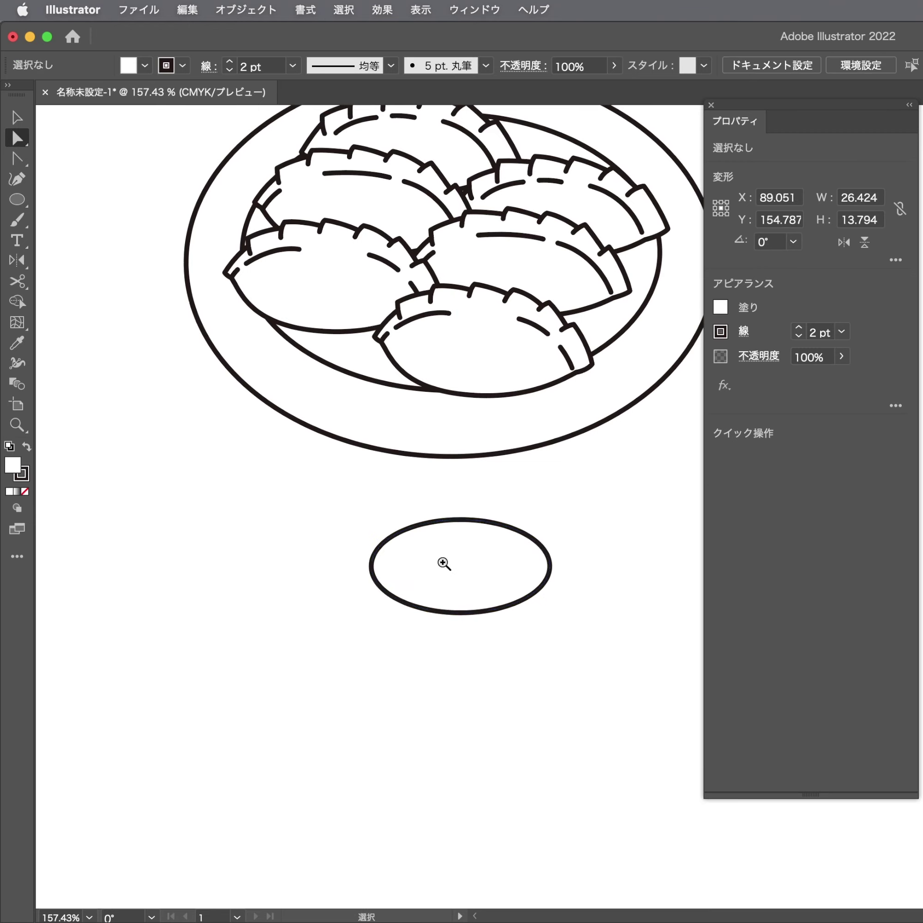
pyautogui.click(444, 562)
pyautogui.click(490, 552)
pyautogui.press('r')
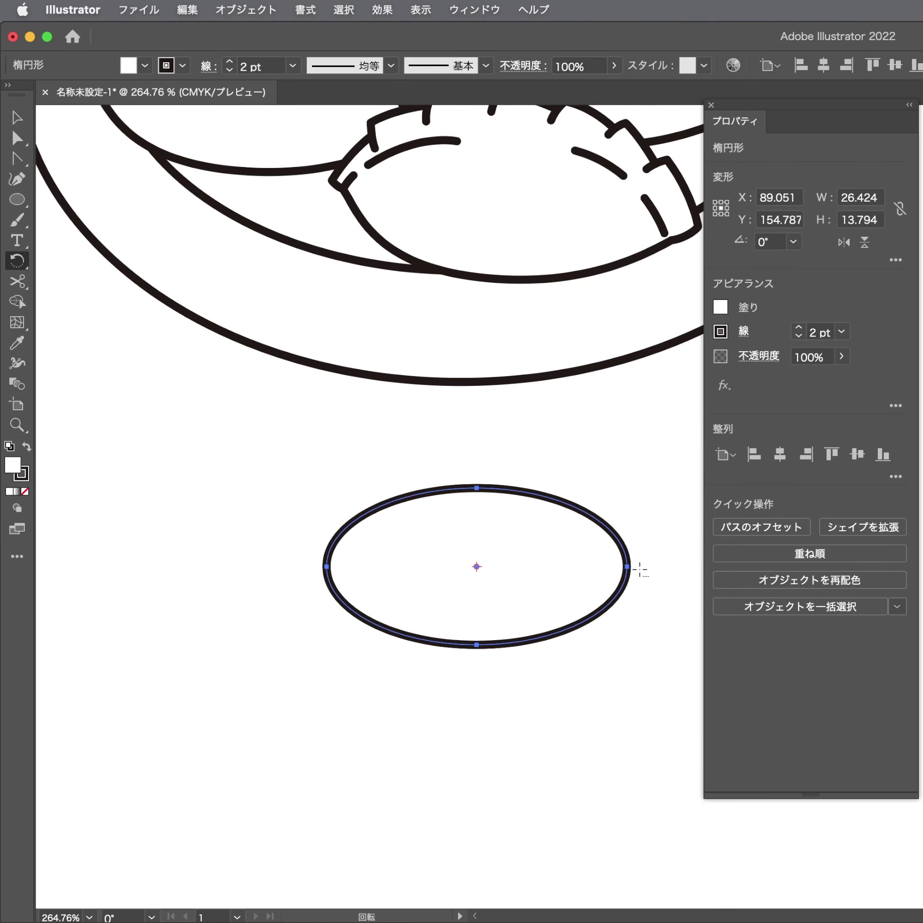
pyautogui.press('v')
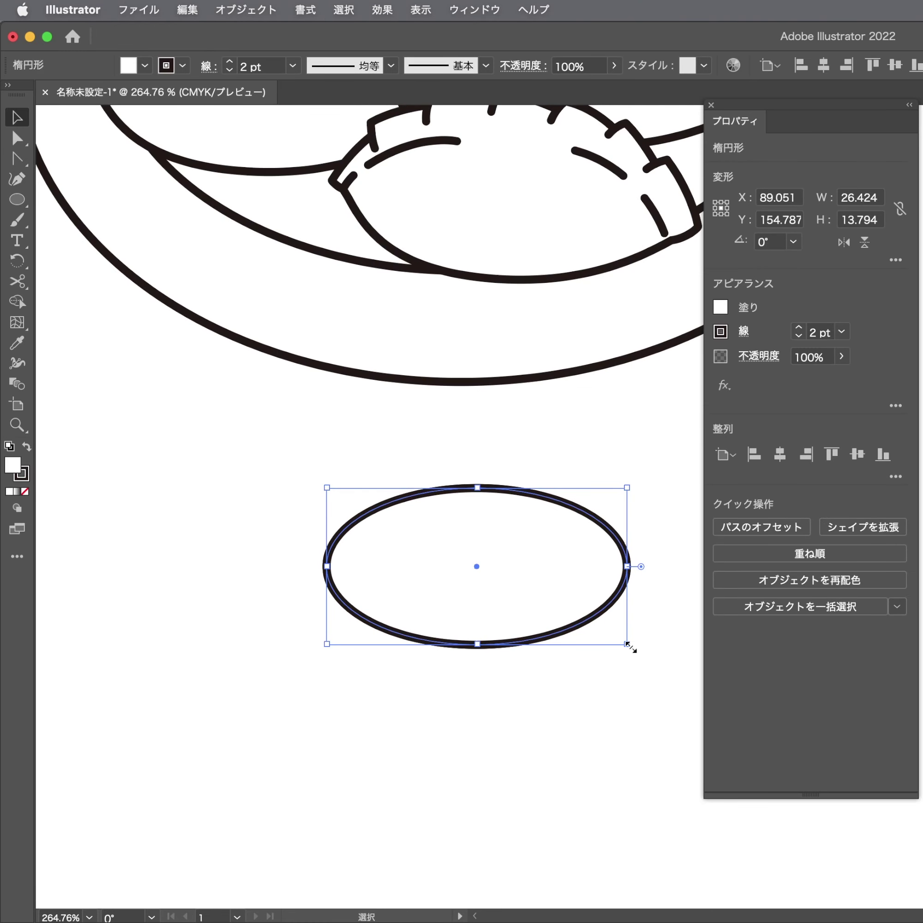
pyautogui.moveTo(627, 644)
pyautogui.mouseDown()
pyautogui.moveTo(575, 611)
pyautogui.moveTo(571, 568)
pyautogui.mouseUp()
pyautogui.scroll(2, 575, 576)
pyautogui.scroll(-1, 571, 568)
pyautogui.scroll(-1, 571, 568)
pyautogui.press('a')
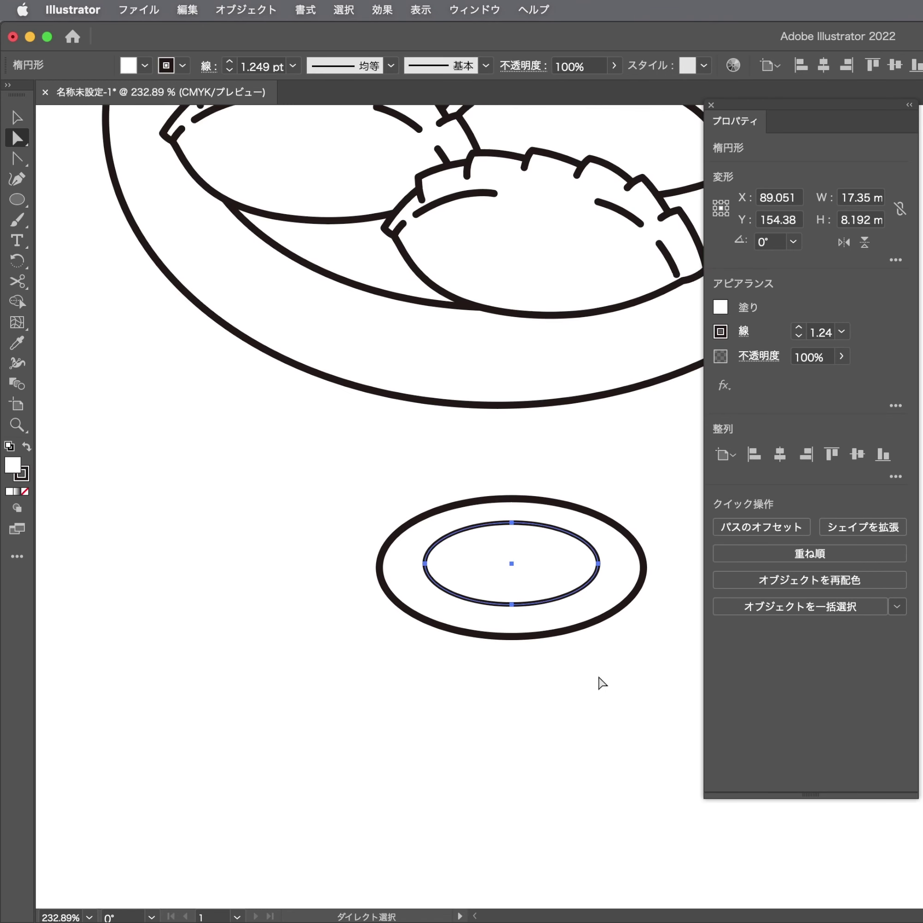
pyautogui.press('i')
pyautogui.click(610, 612)
# Duplicate the double-ring dish to the left to form a second sauce dish
pyautogui.click(633, 663)
pyautogui.press('v')
pyautogui.scroll(-1, 587, 670)
pyautogui.moveTo(584, 664)
pyautogui.mouseDown()
pyautogui.moveTo(560, 588)
pyautogui.moveTo(347, 587)
pyautogui.mouseUp()
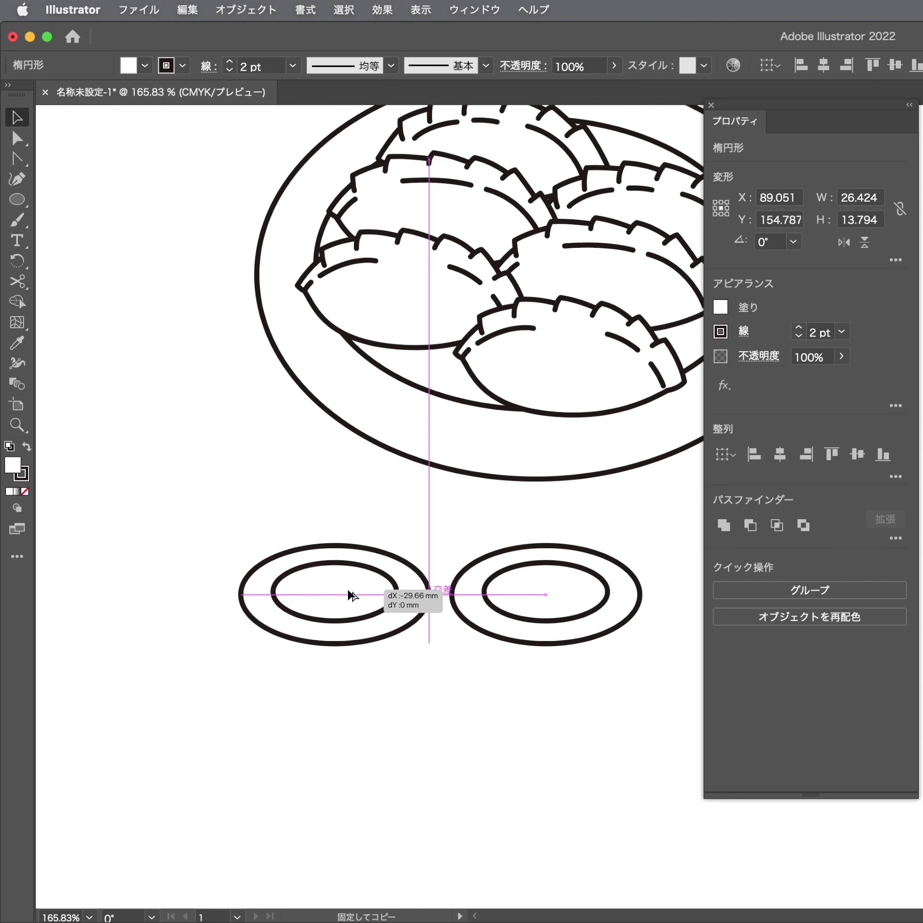
pyautogui.hotkey('ctrl', 'z')
pyautogui.press('a')
pyautogui.moveTo(470, 594)
pyautogui.mouseDown()
pyautogui.moveTo(496, 594)
pyautogui.moveTo(240, 594)
pyautogui.mouseUp()
pyautogui.click(381, 536)
pyautogui.press('v')
pyautogui.moveTo(432, 529); pyautogui.dragTo(367, 474)
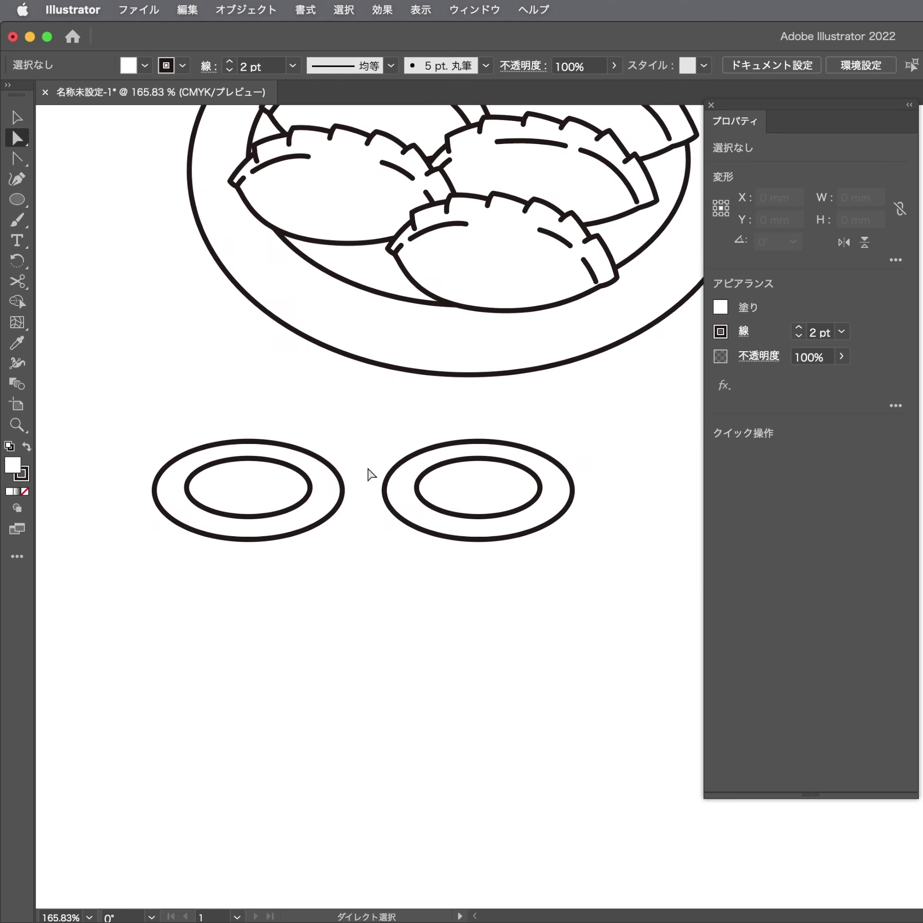
pyautogui.click(401, 488)
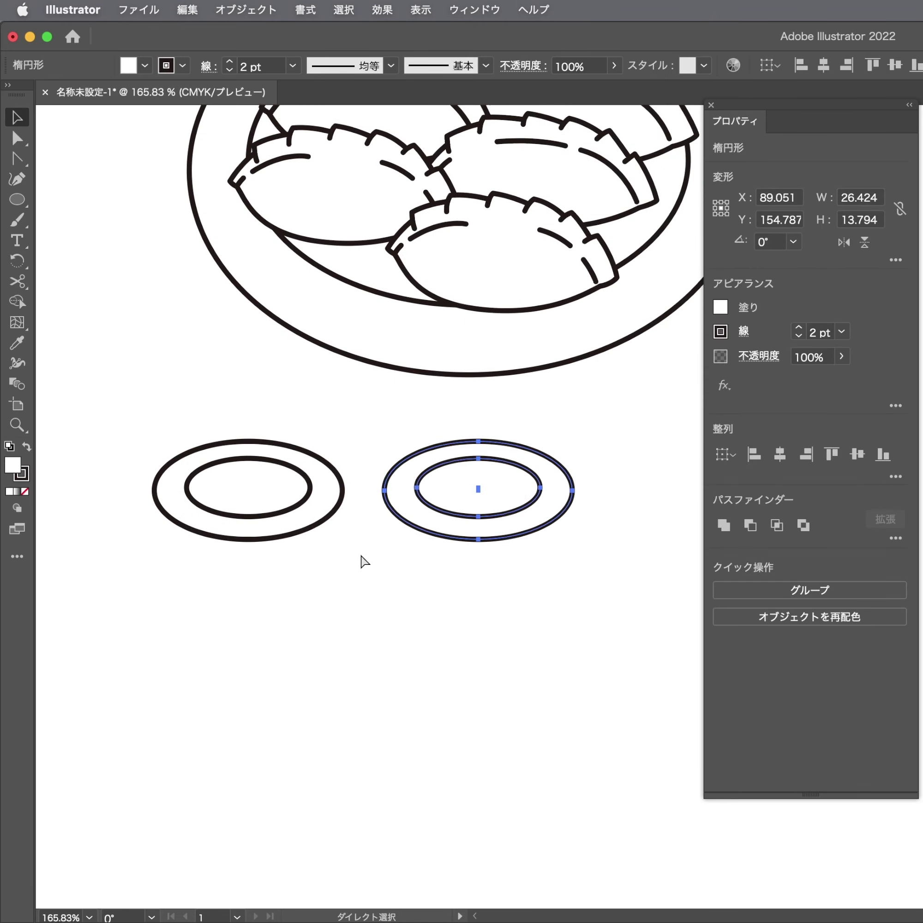
pyautogui.click(447, 558)
pyautogui.scroll(-3, 447, 552)
pyautogui.scroll(2, 443, 481)
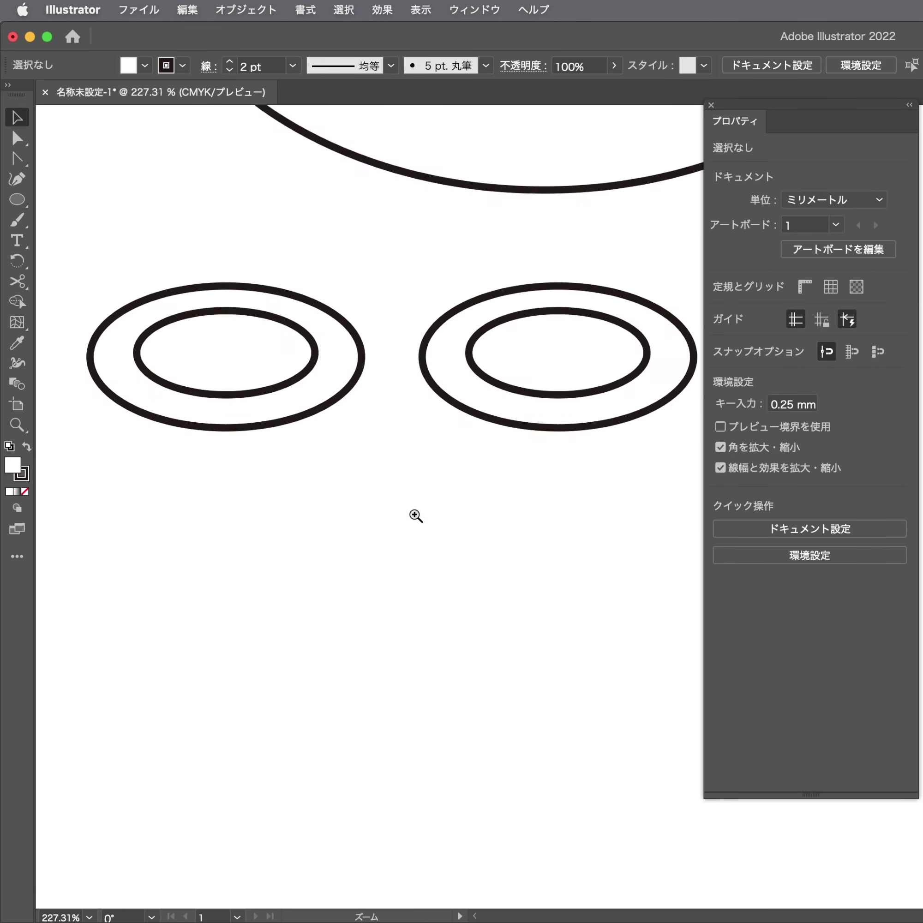
pyautogui.scroll(2, 414, 515)
# Draw a tall rectangle below the dishes and pull its bottom edge into a rounded curve
pyautogui.press('p')
pyautogui.press('m')
pyautogui.moveTo(339, 503); pyautogui.dragTo(501, 765)
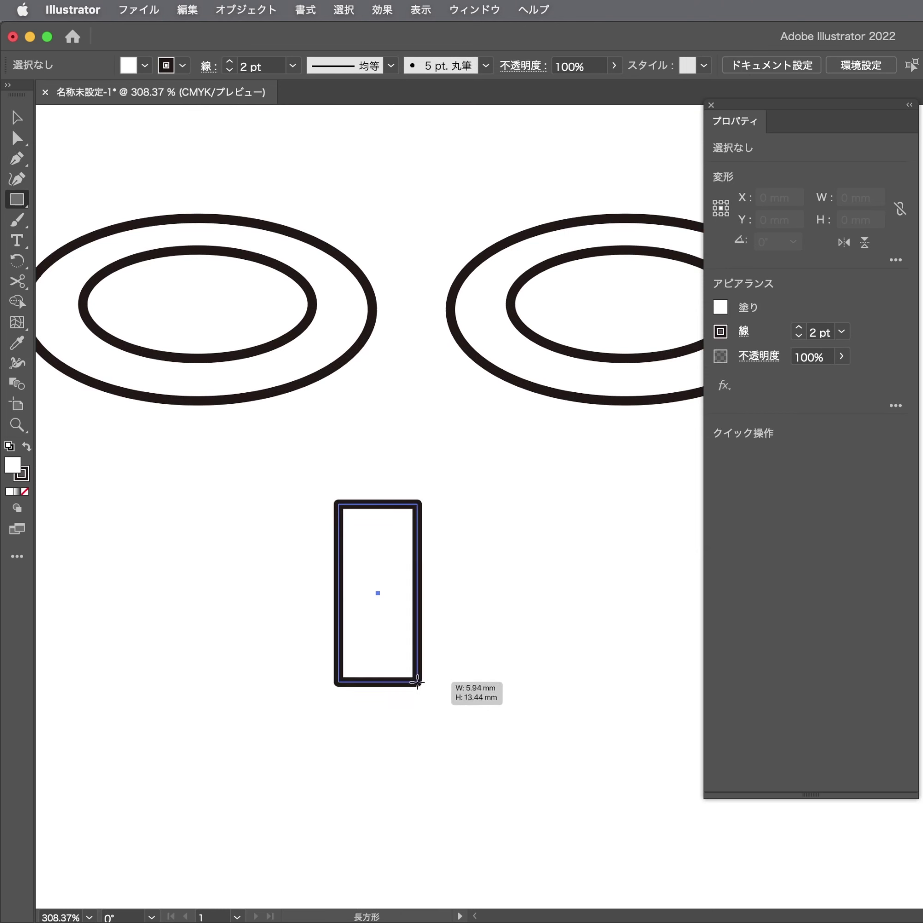
pyautogui.press('v')
pyautogui.scroll(-3, 463, 635)
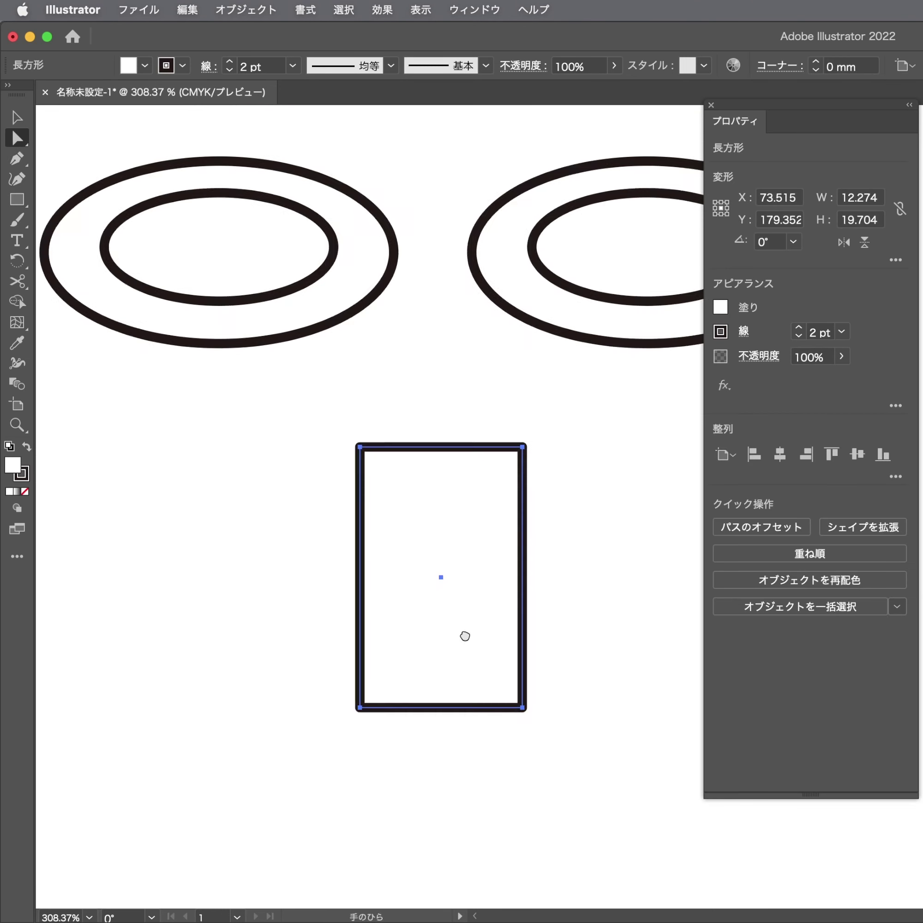
pyautogui.moveTo(463, 635); pyautogui.dragTo(403, 636)
pyautogui.press('p')
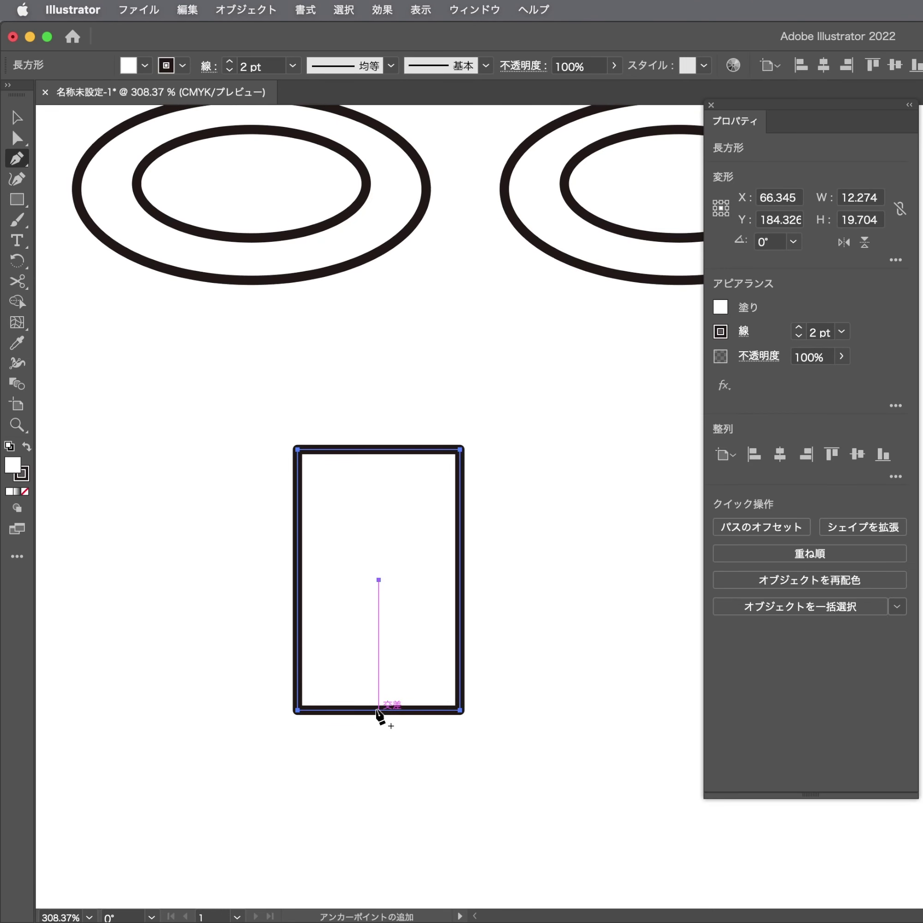
pyautogui.click(378, 711)
pyautogui.moveTo(378, 712); pyautogui.dragTo(386, 732)
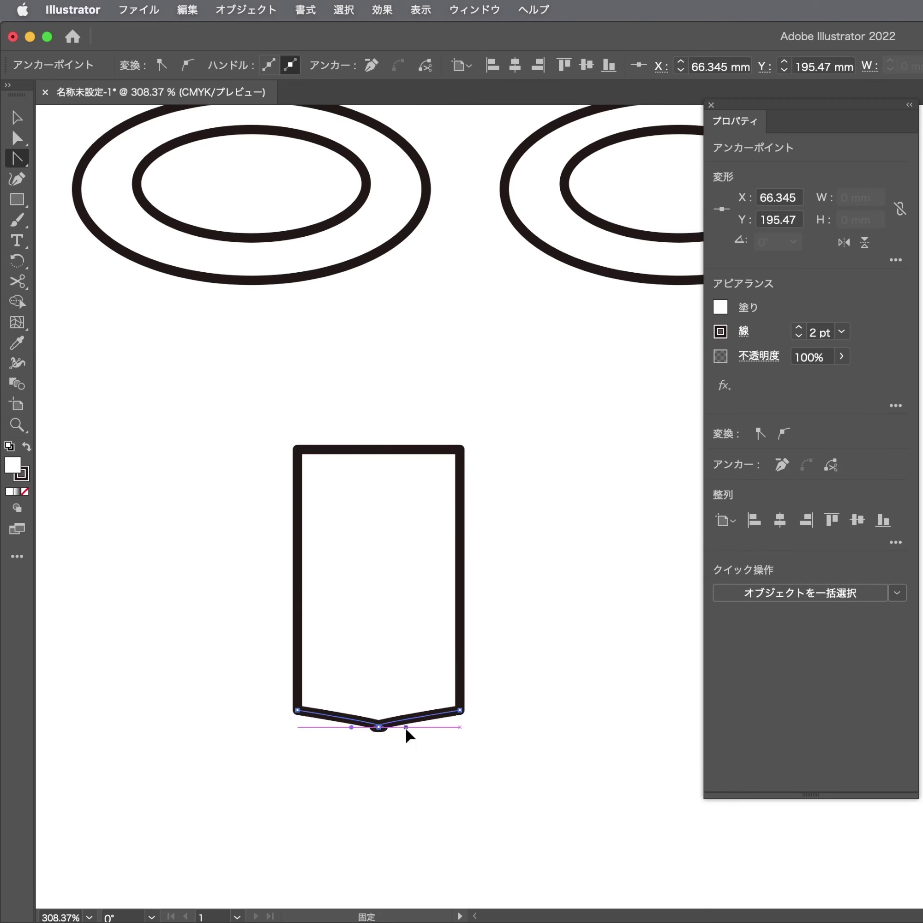
pyautogui.moveTo(319, 726); pyautogui.dragTo(329, 725)
# Try slanting the body's top-right corner inward, then undo it to keep straight sides
pyautogui.press('a')
pyautogui.click(487, 538)
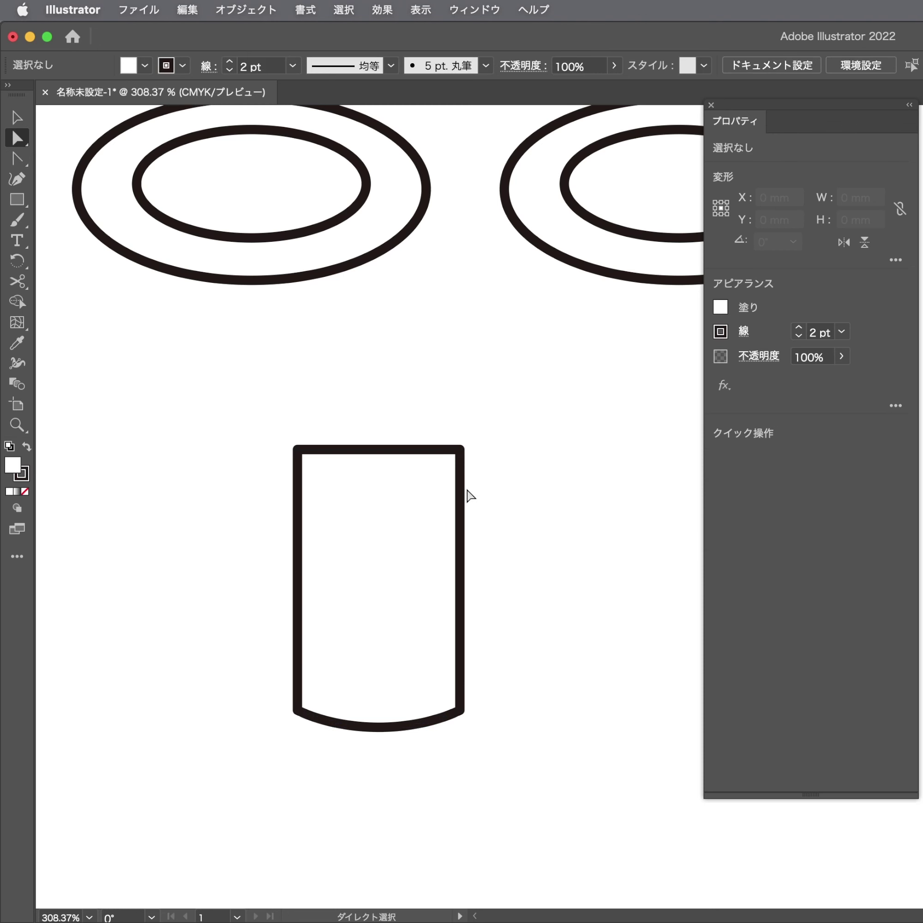
pyautogui.click(435, 507)
pyautogui.moveTo(462, 448); pyautogui.dragTo(454, 450)
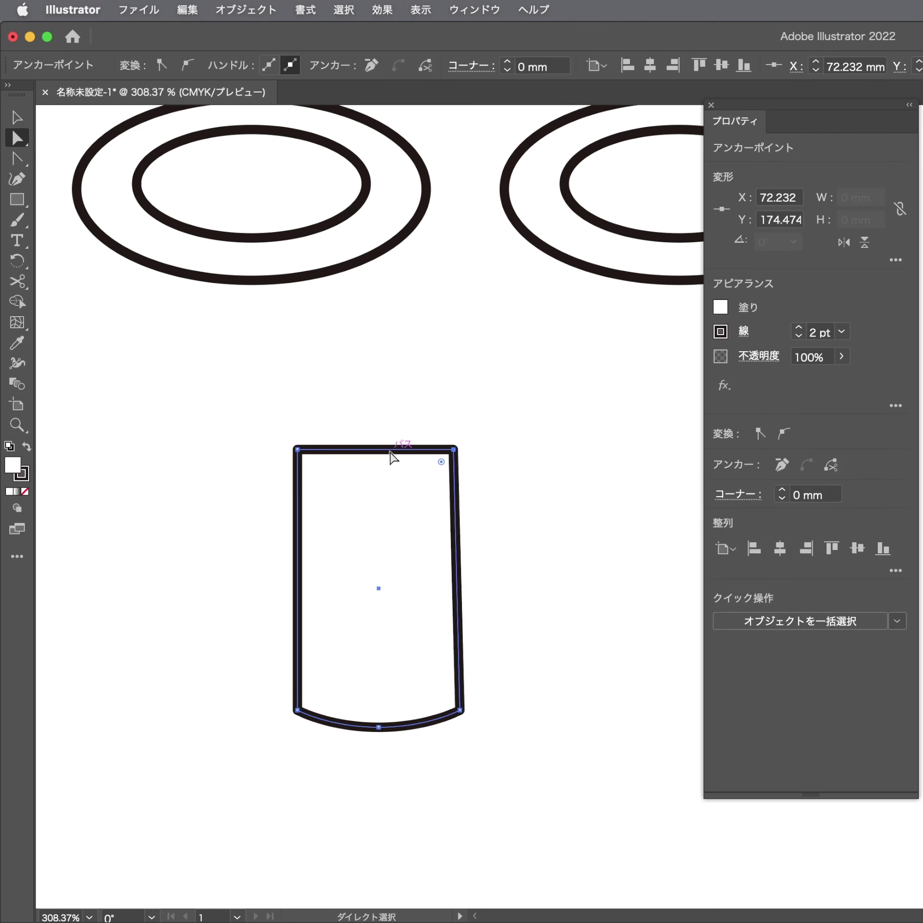
pyautogui.click(406, 490)
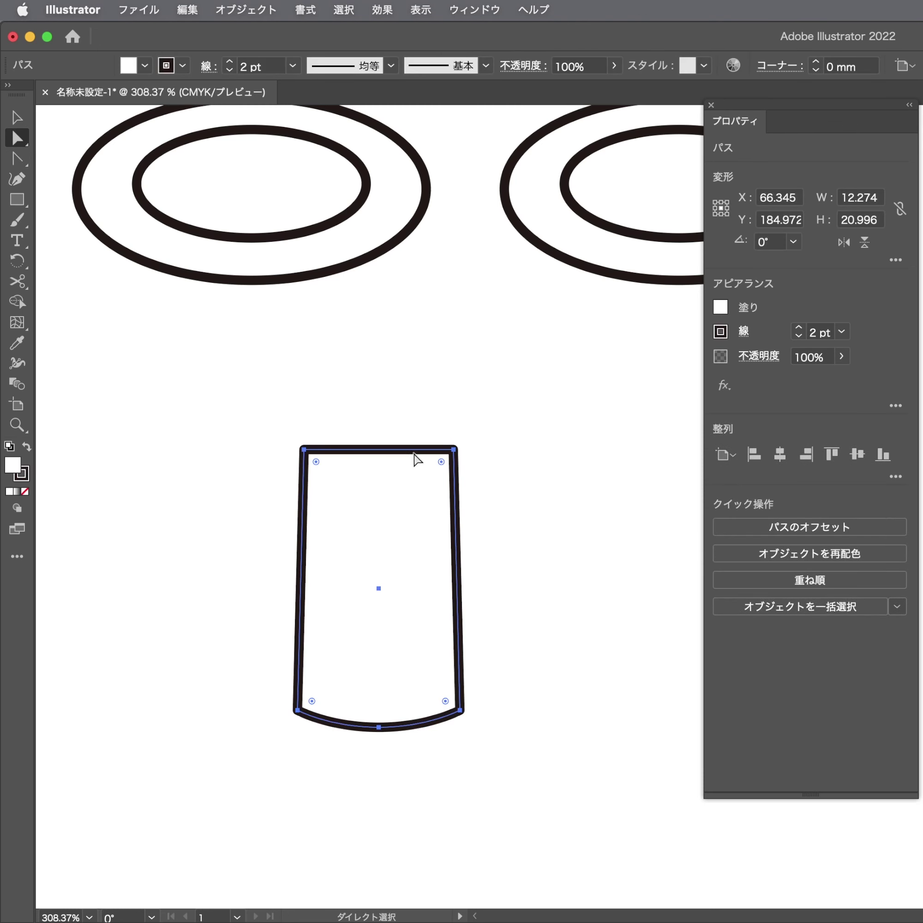
pyautogui.hotkey('ctrl', 'z')
pyautogui.click(476, 430)
# Draw a small rectangle atop the body, raise its top and round its corners into a dome cap
pyautogui.press('m')
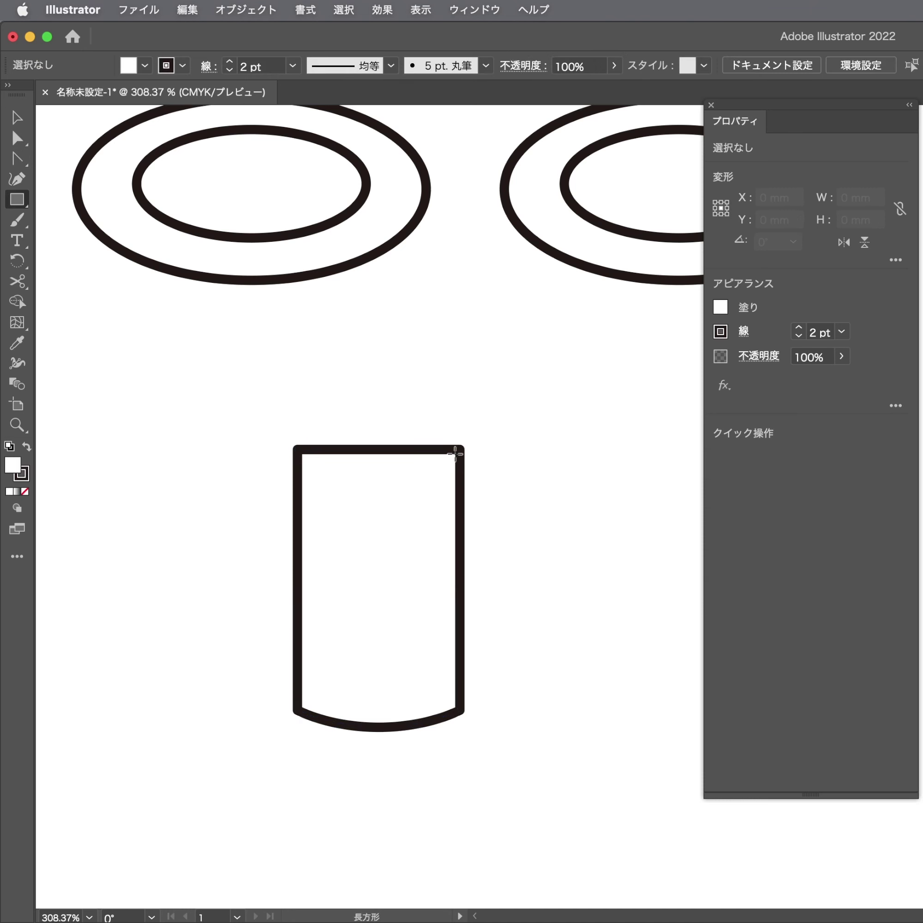
pyautogui.moveTo(461, 448); pyautogui.dragTo(298, 369)
pyautogui.press('a')
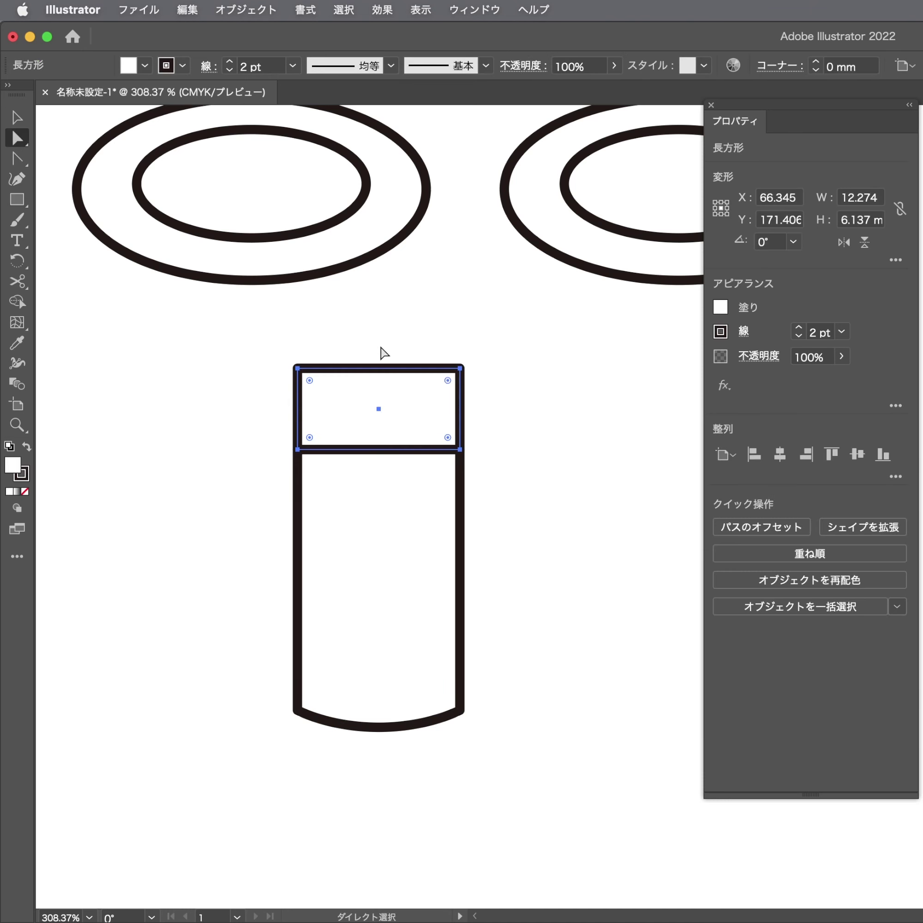
pyautogui.click(381, 355)
pyautogui.moveTo(382, 373); pyautogui.dragTo(381, 334)
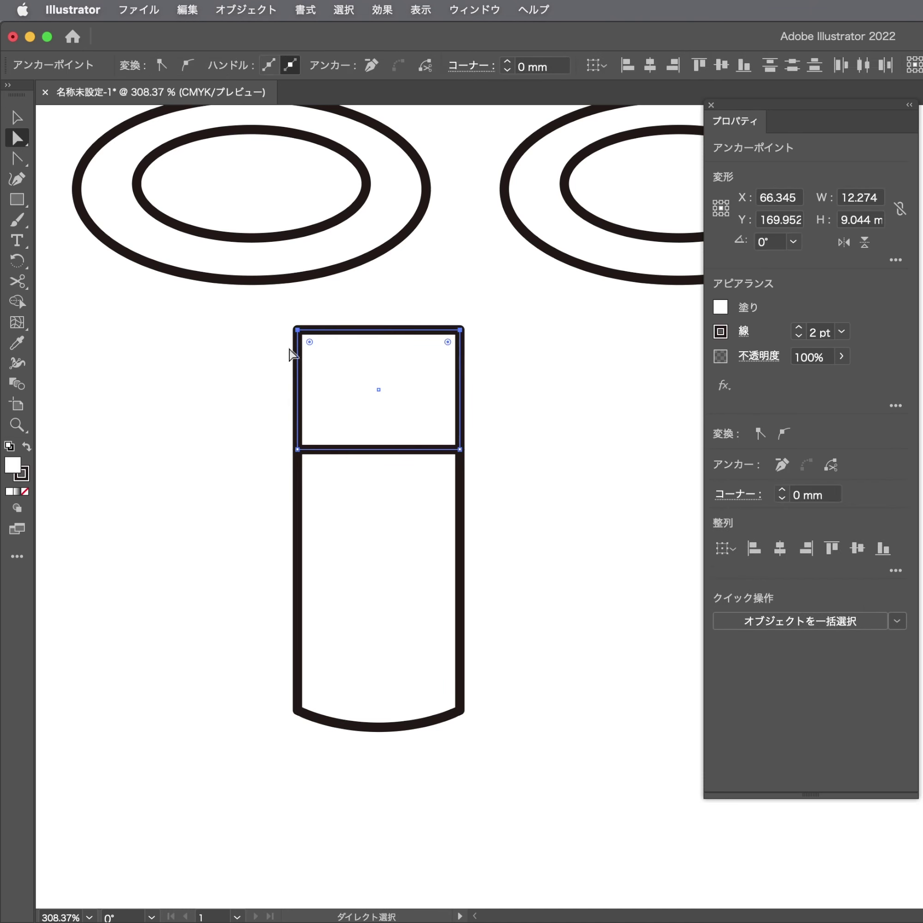
pyautogui.moveTo(317, 354); pyautogui.dragTo(494, 441)
pyautogui.click(524, 354)
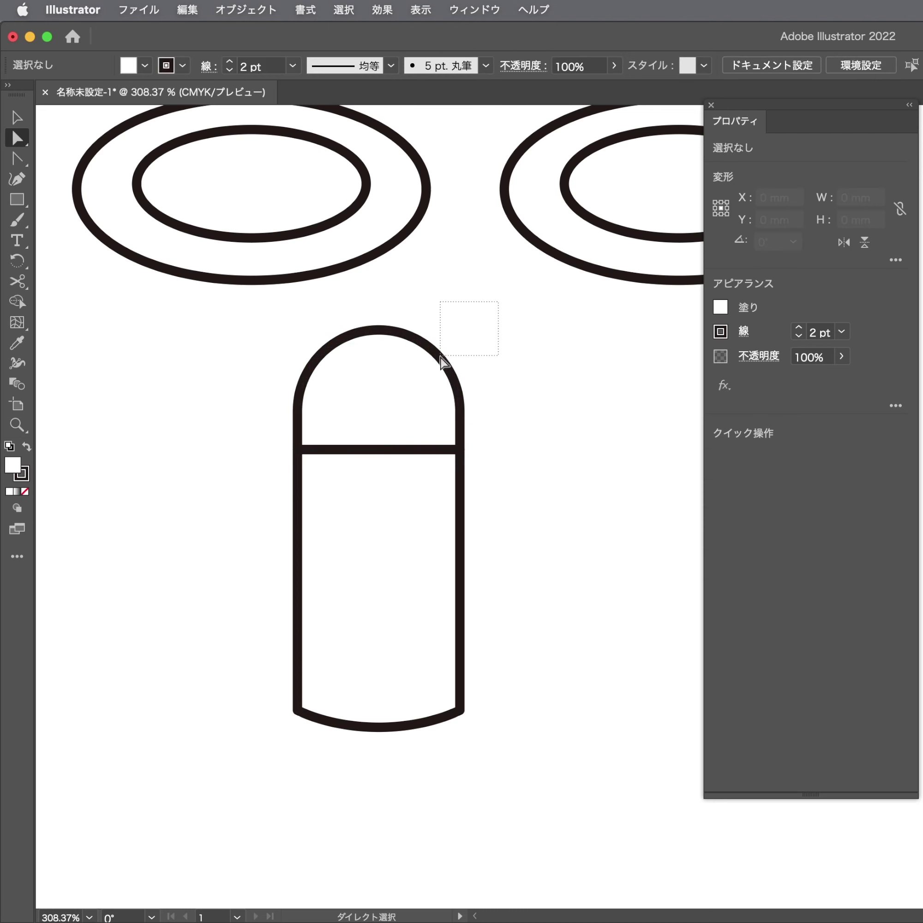
pyautogui.moveTo(440, 356); pyautogui.dragTo(269, 473)
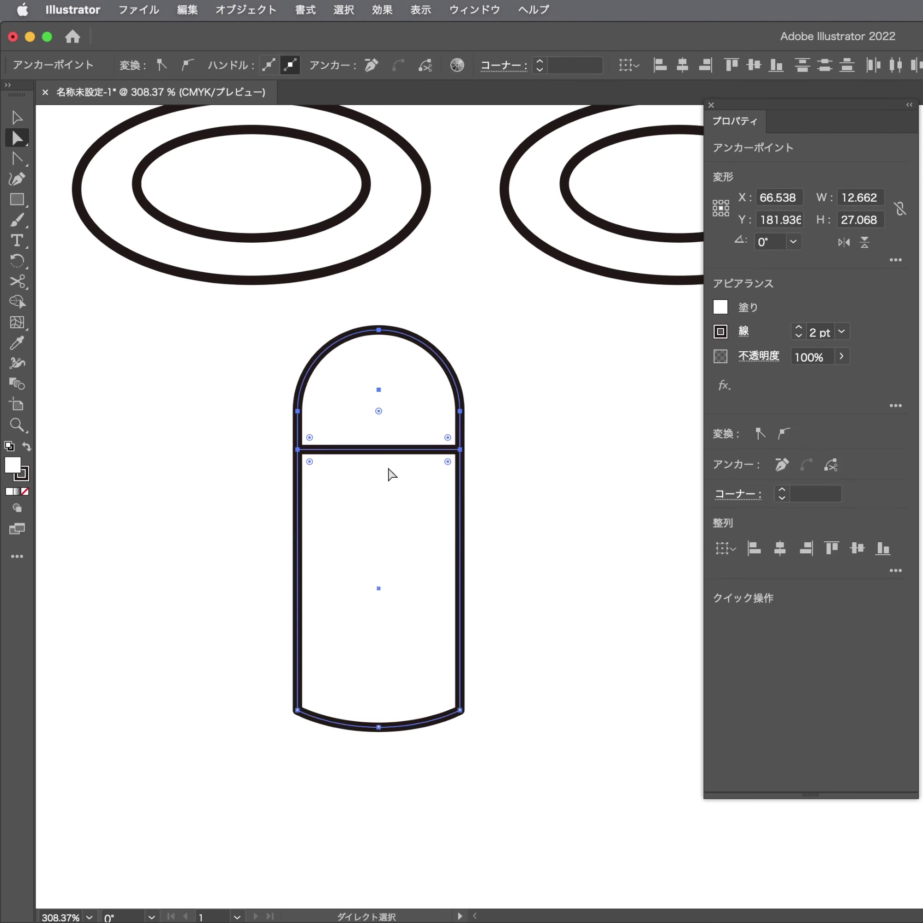
pyautogui.moveTo(383, 456); pyautogui.dragTo(384, 513)
pyautogui.scroll(2, 509, 507)
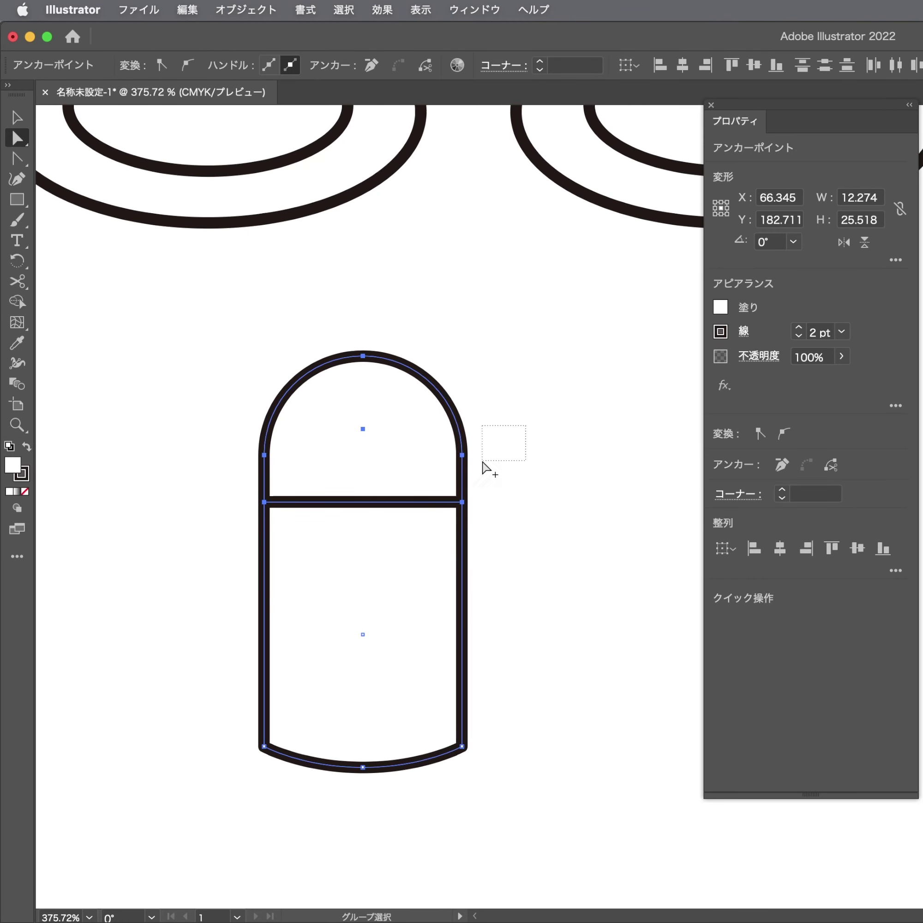
# Taper the bottle with Free Transform so it narrows toward the top
pyautogui.press('v')
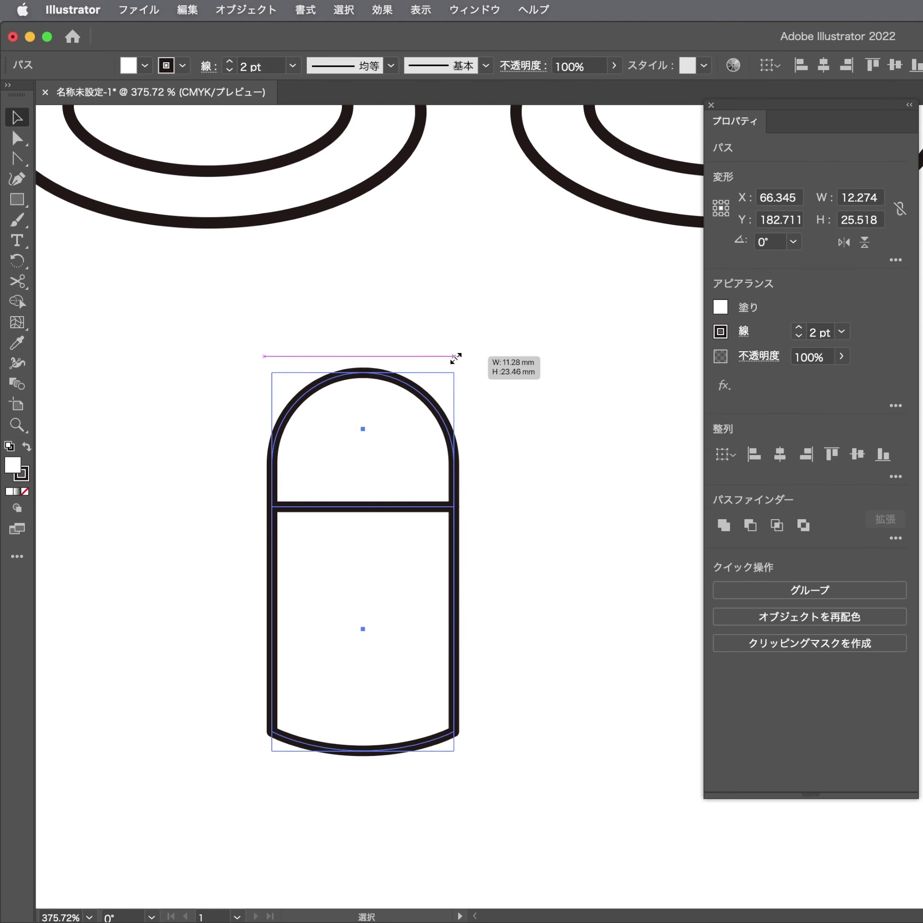
pyautogui.press('e')
pyautogui.moveTo(462, 357); pyautogui.dragTo(450, 361)
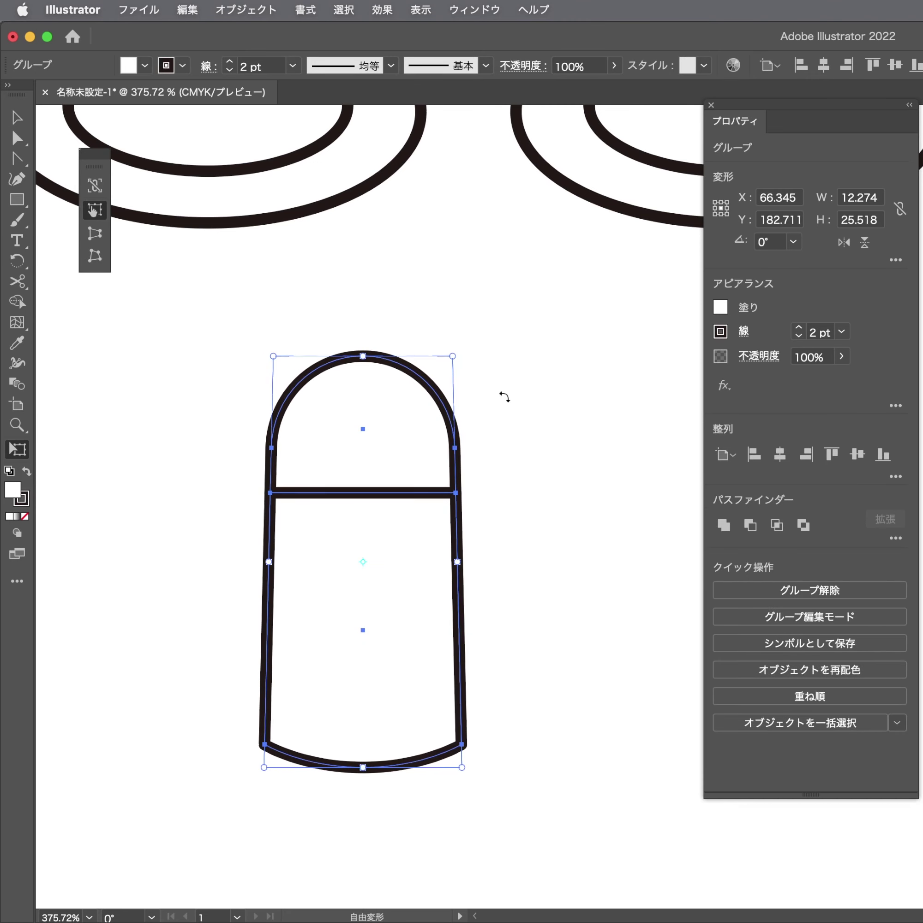
pyautogui.press('a')
pyautogui.click(488, 565)
# Select the lower bottle body path
pyautogui.scroll(-2, 504, 491)
pyautogui.scroll(1, 486, 515)
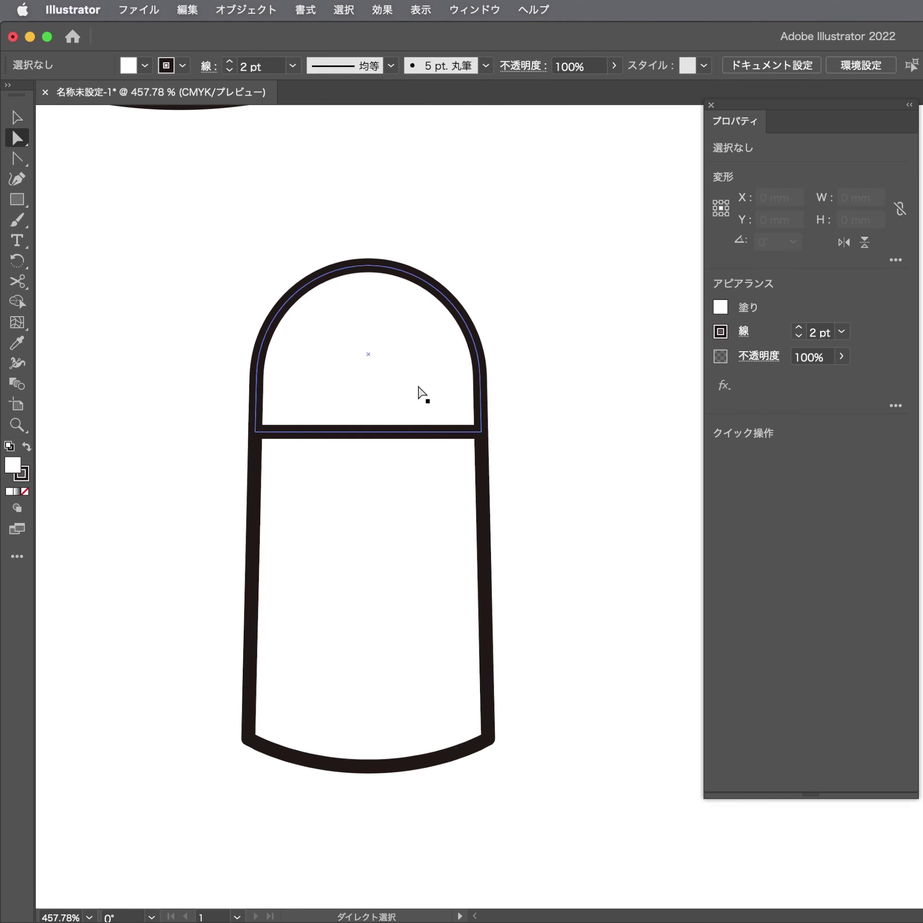
pyautogui.click(420, 388)
pyautogui.scroll(-1, 485, 475)
pyautogui.click(554, 699)
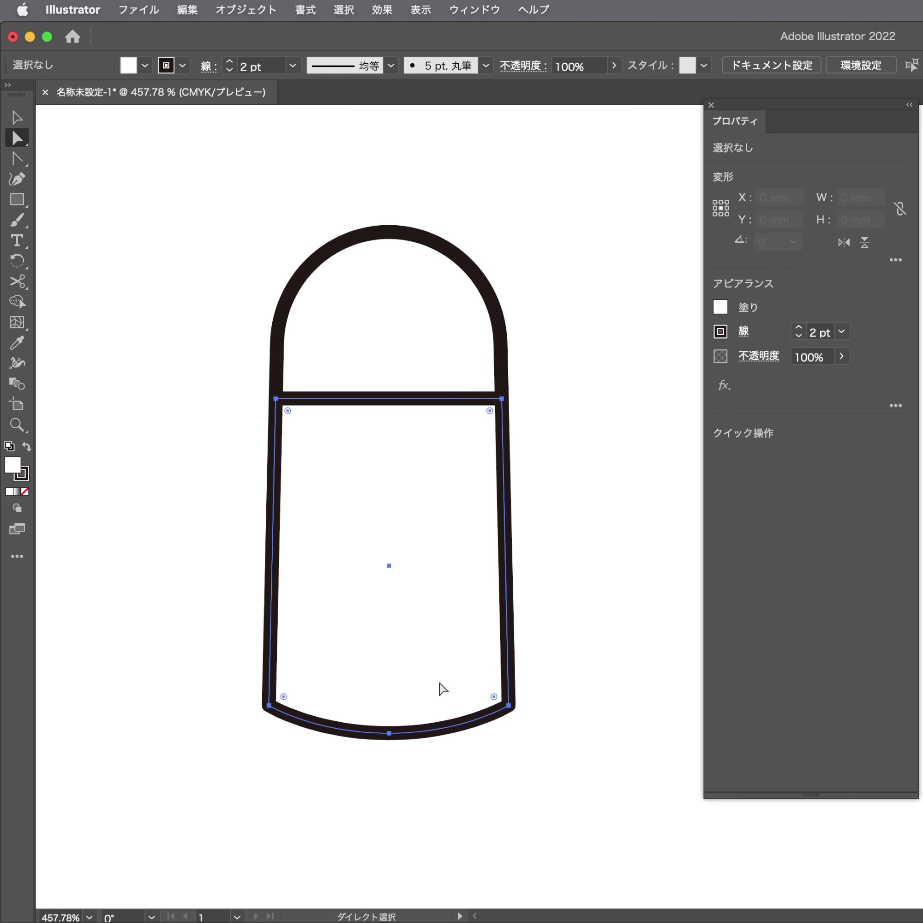
pyautogui.click(443, 690)
pyautogui.press('p')
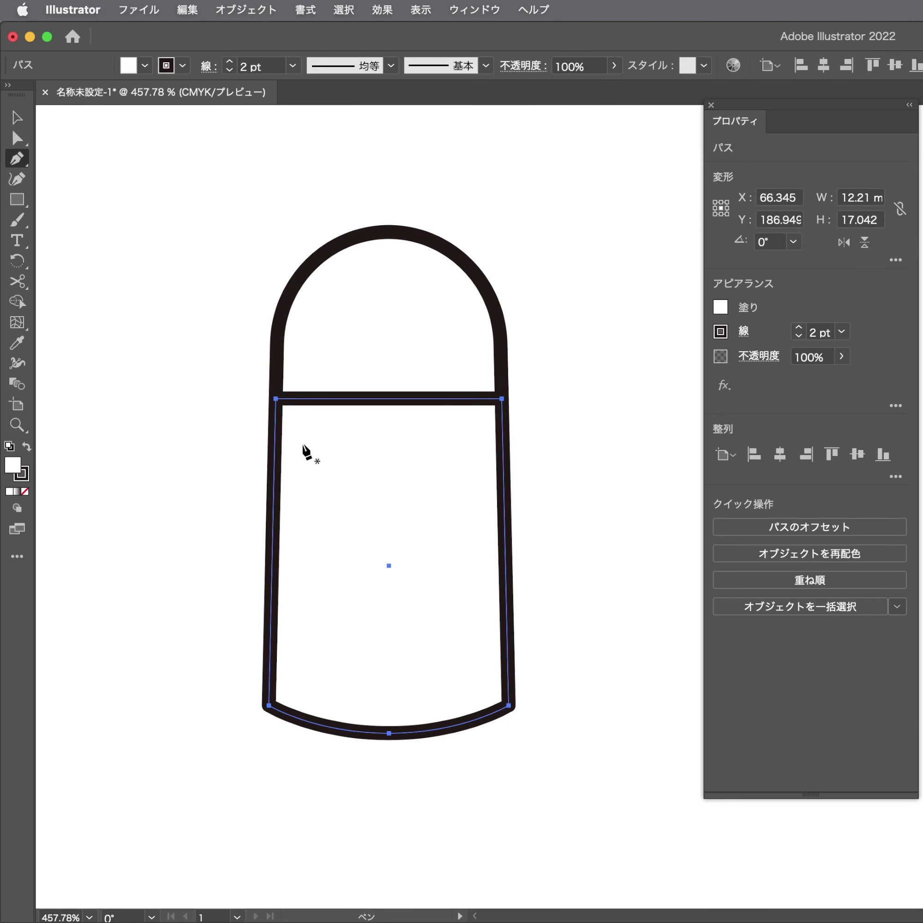
pyautogui.press('a')
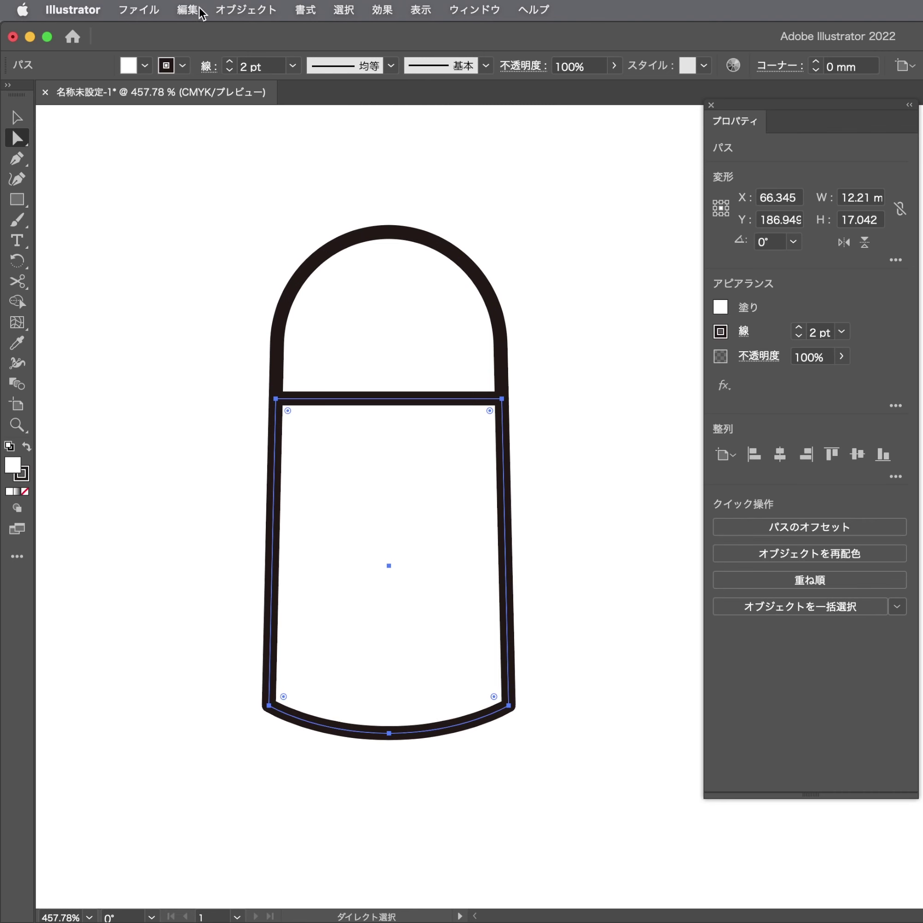
# Apply Offset Path of -1.5 mm to create the inset label outline
pyautogui.click(223, 8)
pyautogui.moveTo(318, 439)
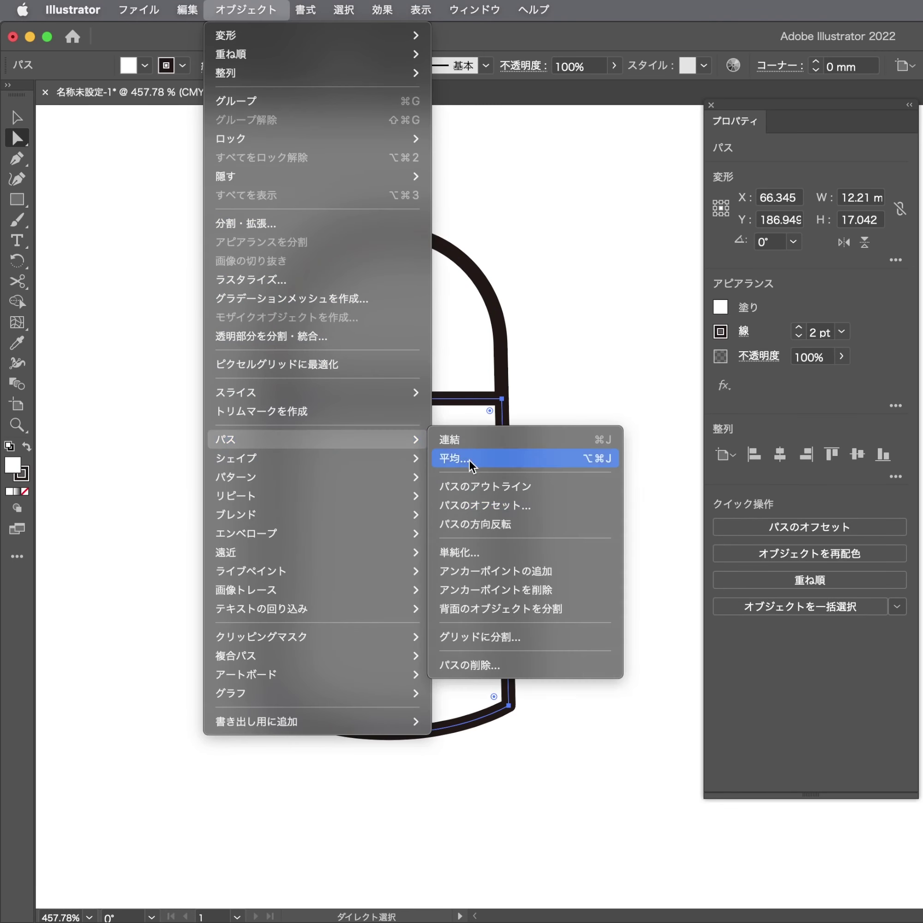
pyautogui.click(516, 512)
pyautogui.write('-2')
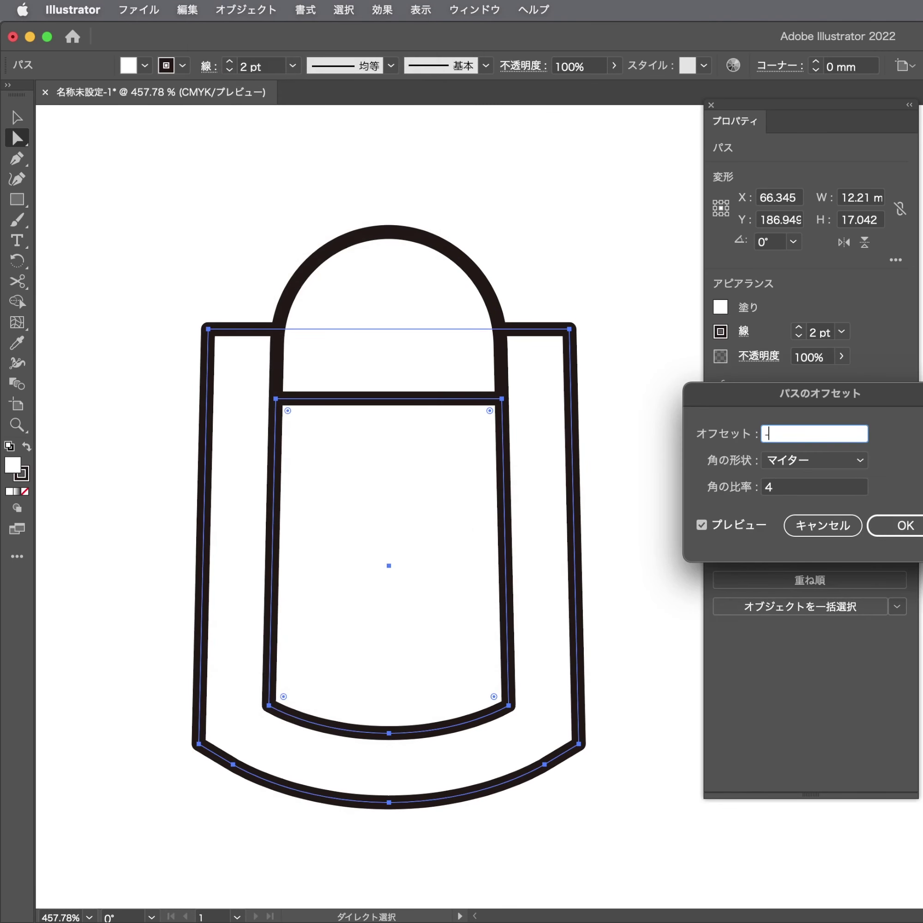
pyautogui.press('Tab')
pyautogui.hotkey('shift', 'Tab')
pyautogui.write('-1')
pyautogui.press('Tab')
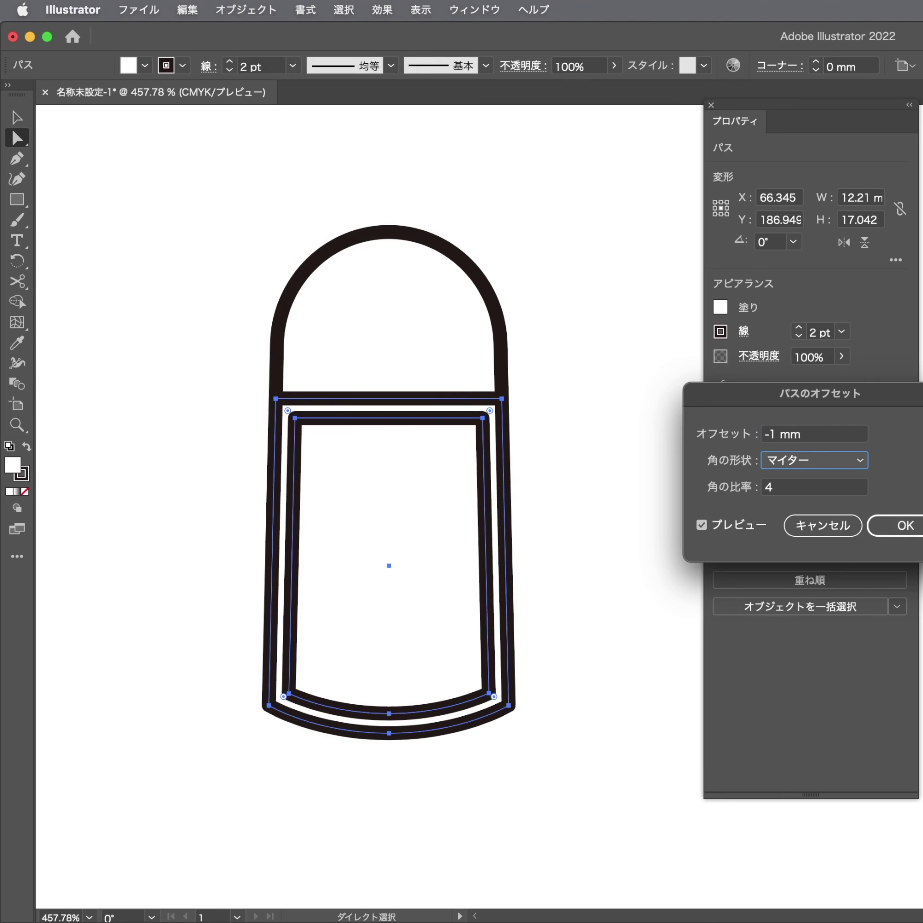
pyautogui.hotkey('shift', 'Tab')
pyautogui.write('.5')
pyautogui.press('Tab')
pyautogui.press('Return')
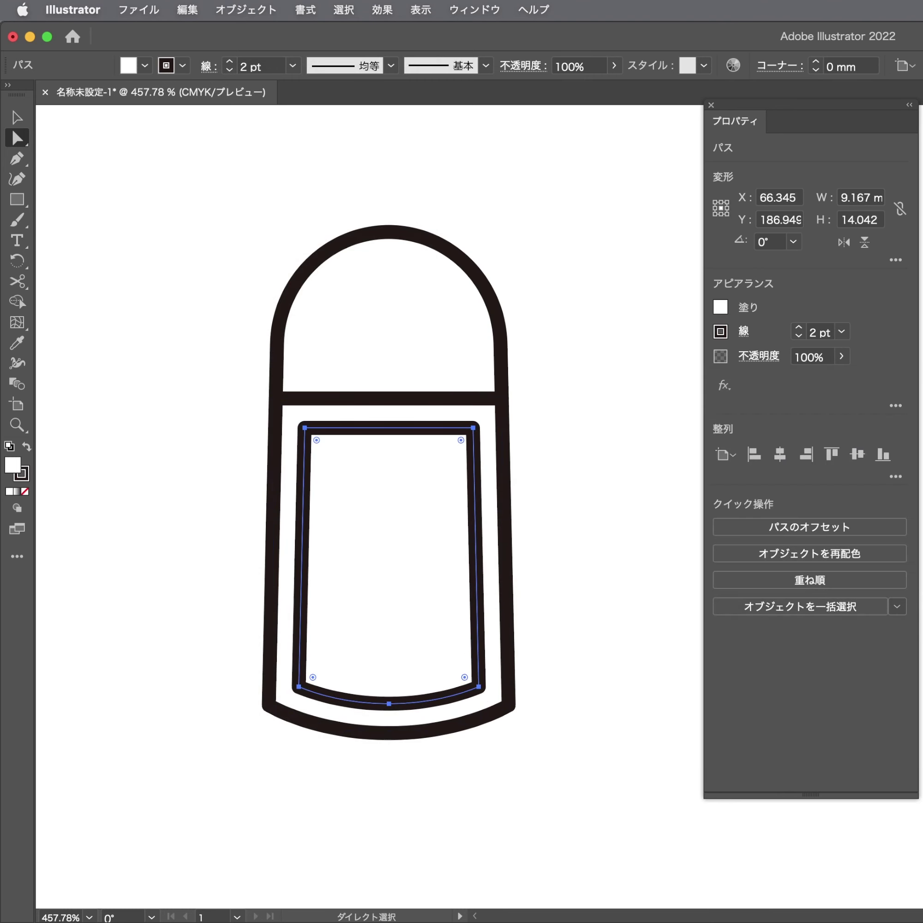
pyautogui.click(545, 420)
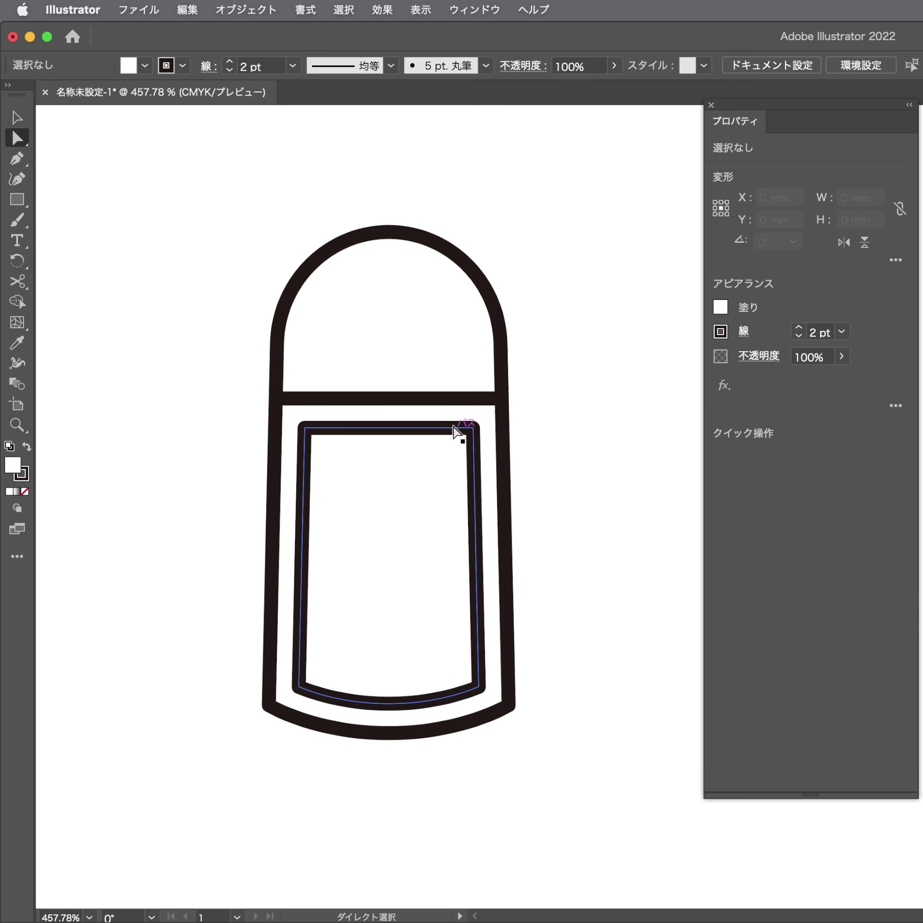
# Draw a gently curving Pen line that crosses the bottle through the label area
pyautogui.click(474, 473)
pyautogui.hotkey('ctrl', 'z')
pyautogui.click(530, 472)
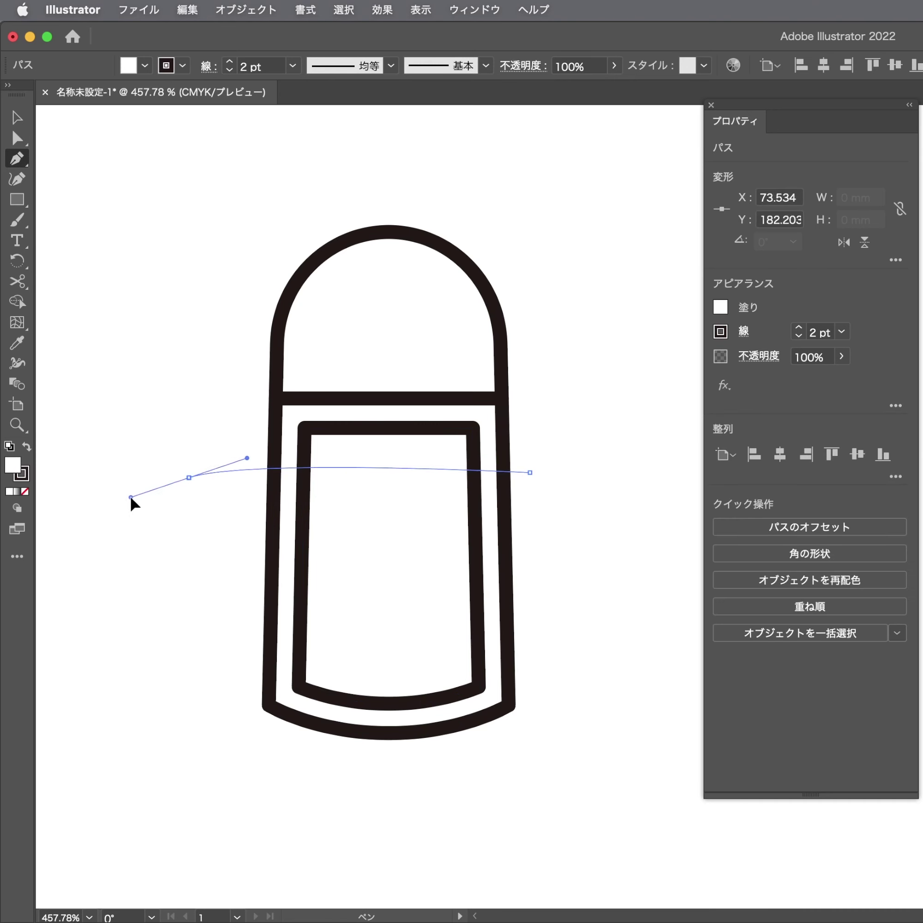
pyautogui.moveTo(84, 489); pyautogui.dragTo(71, 495)
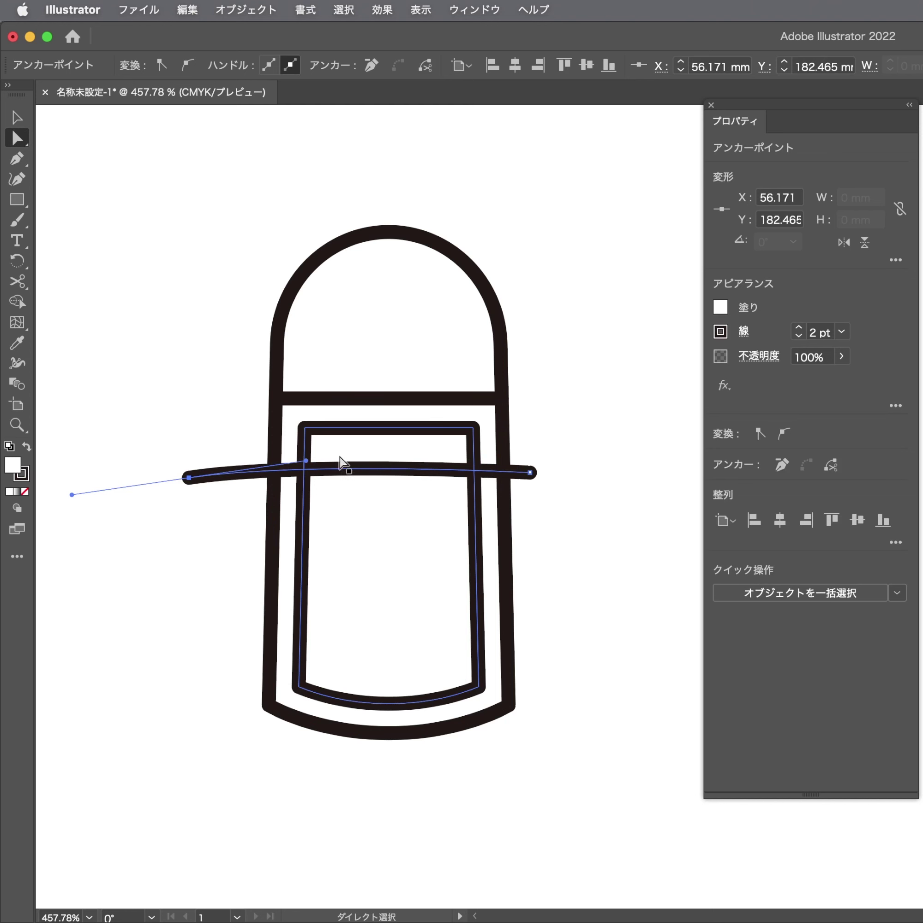
# Select the line with the inner bottle outline, try Pathfinder Intersect, then undo it
pyautogui.keyDown('shift'); pyautogui.click(498, 481); pyautogui.keyUp('shift')
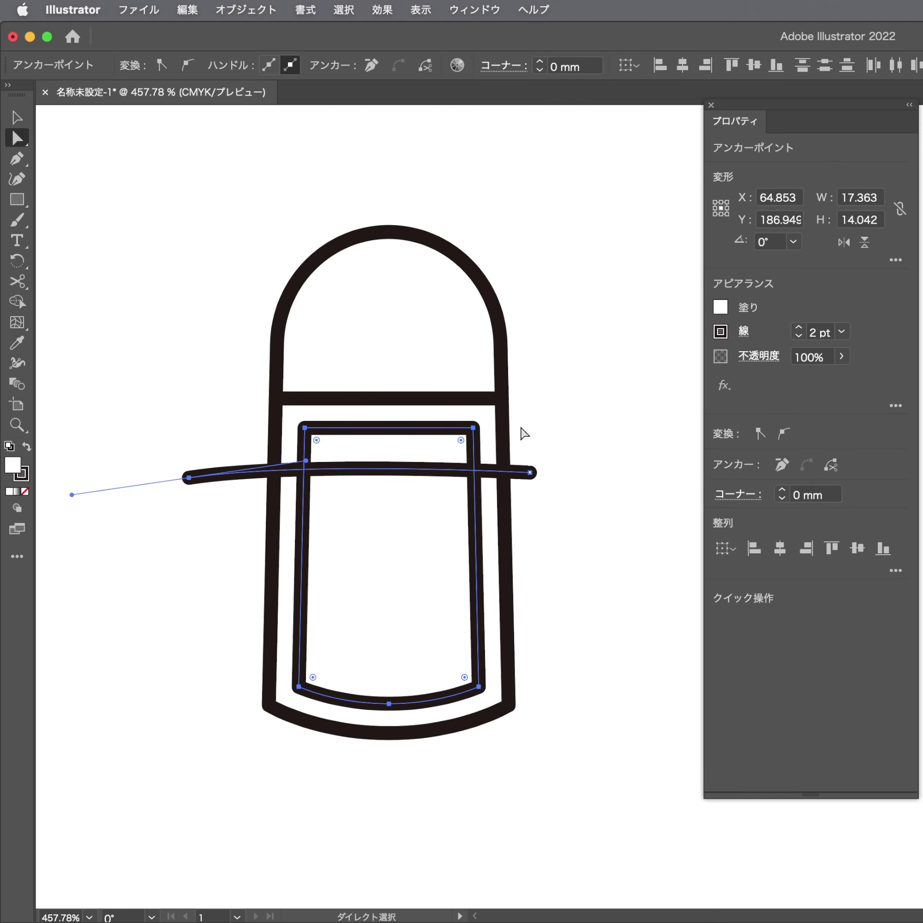
pyautogui.press('a')
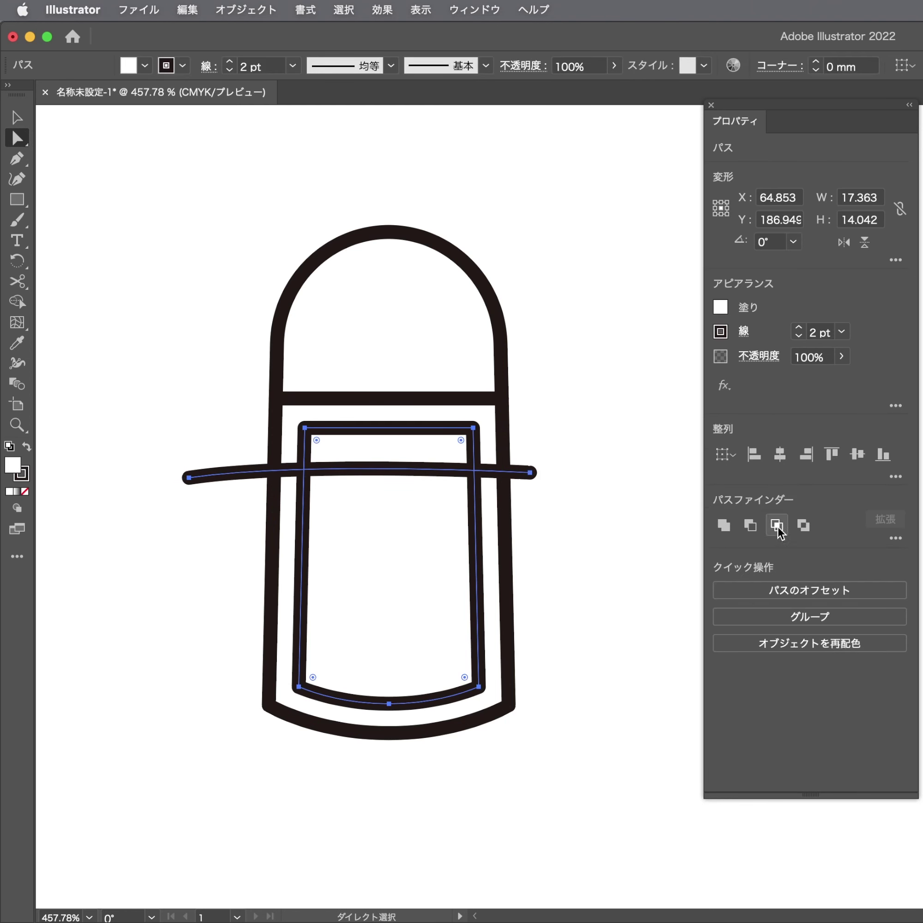
pyautogui.click(779, 528)
pyautogui.hotkey('ctrl', 'z')
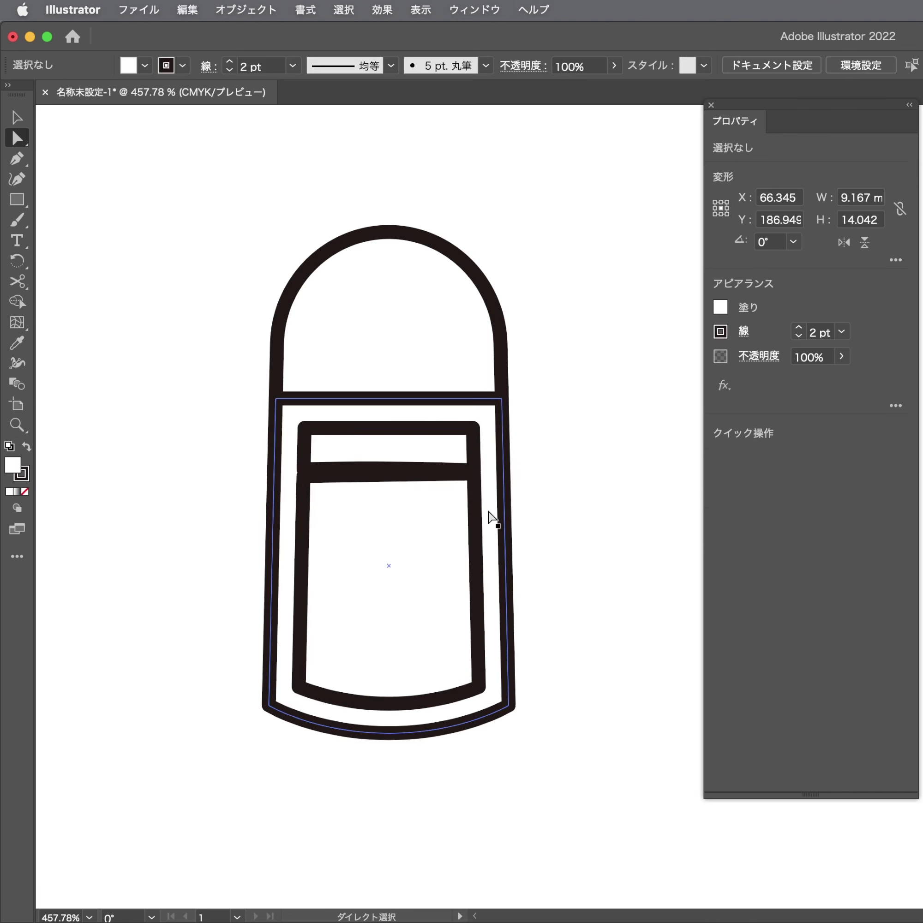
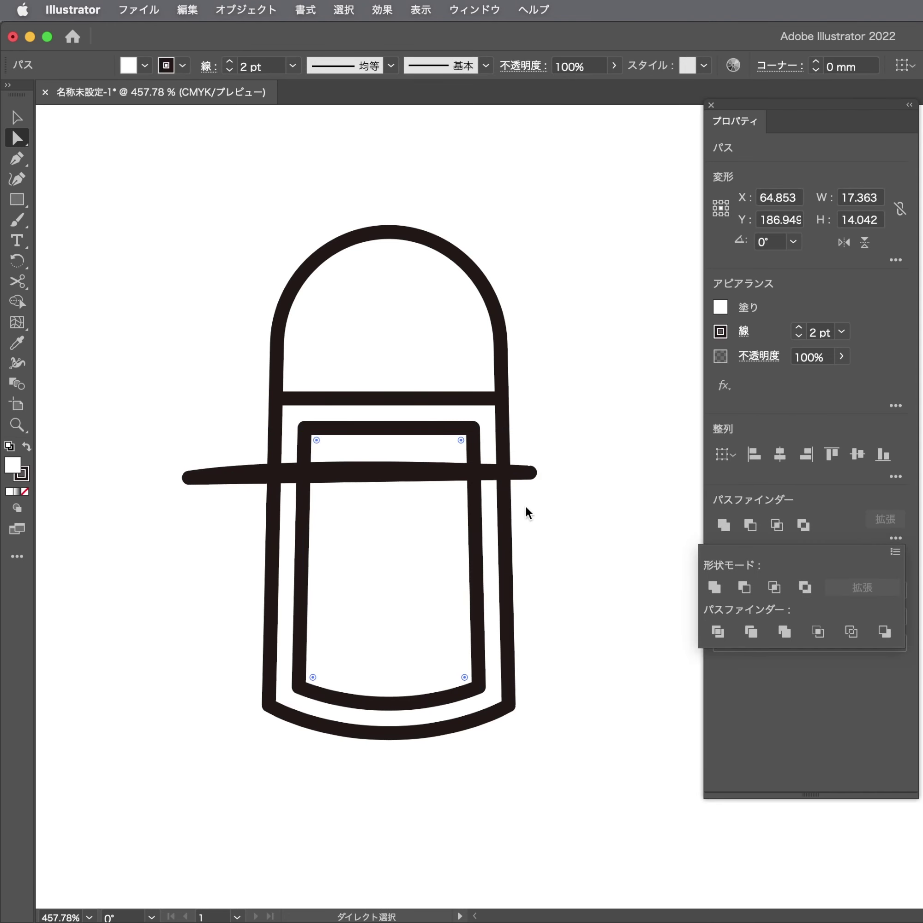
# Remove the fill from the horizontal cutting line
pyautogui.click(536, 479)
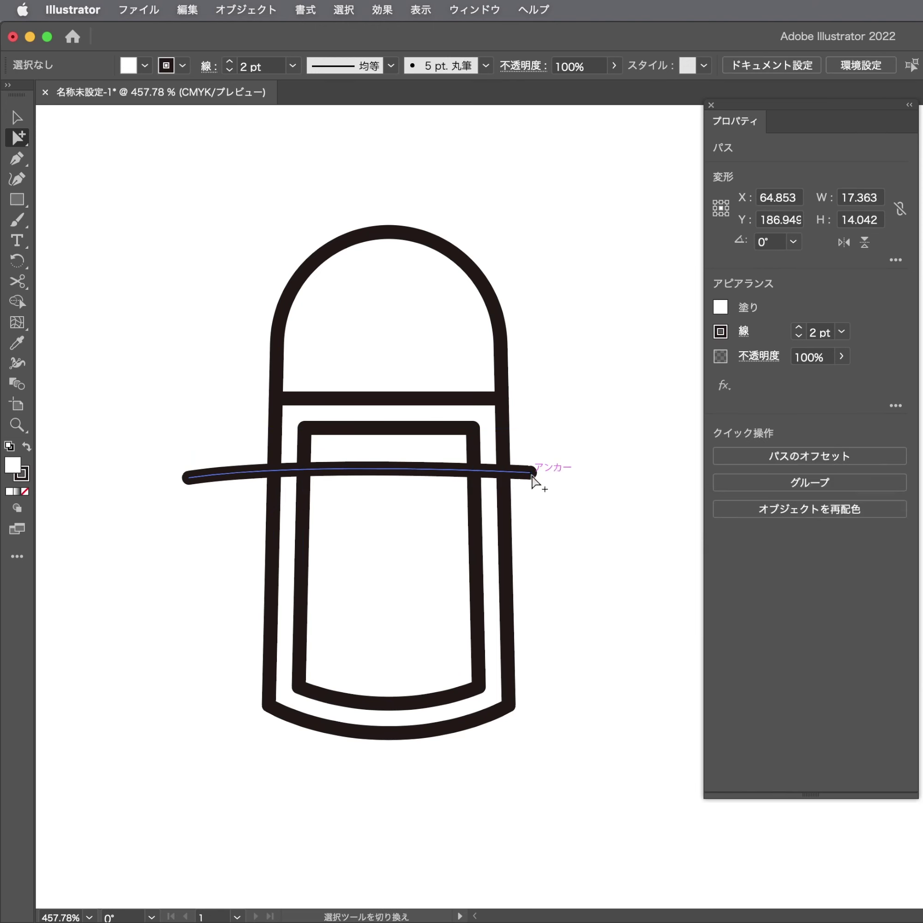
pyautogui.click(720, 307)
pyautogui.click(536, 370)
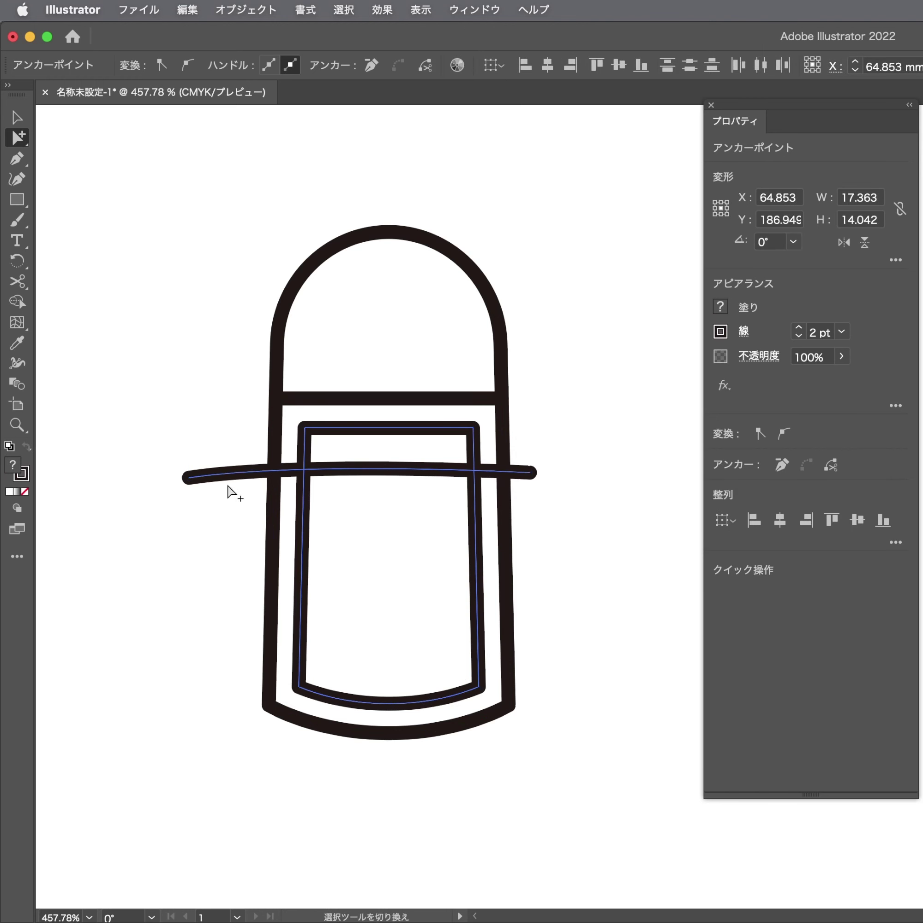
# Divide the inner label rectangle along the line and delete the top piece
pyautogui.click(187, 480)
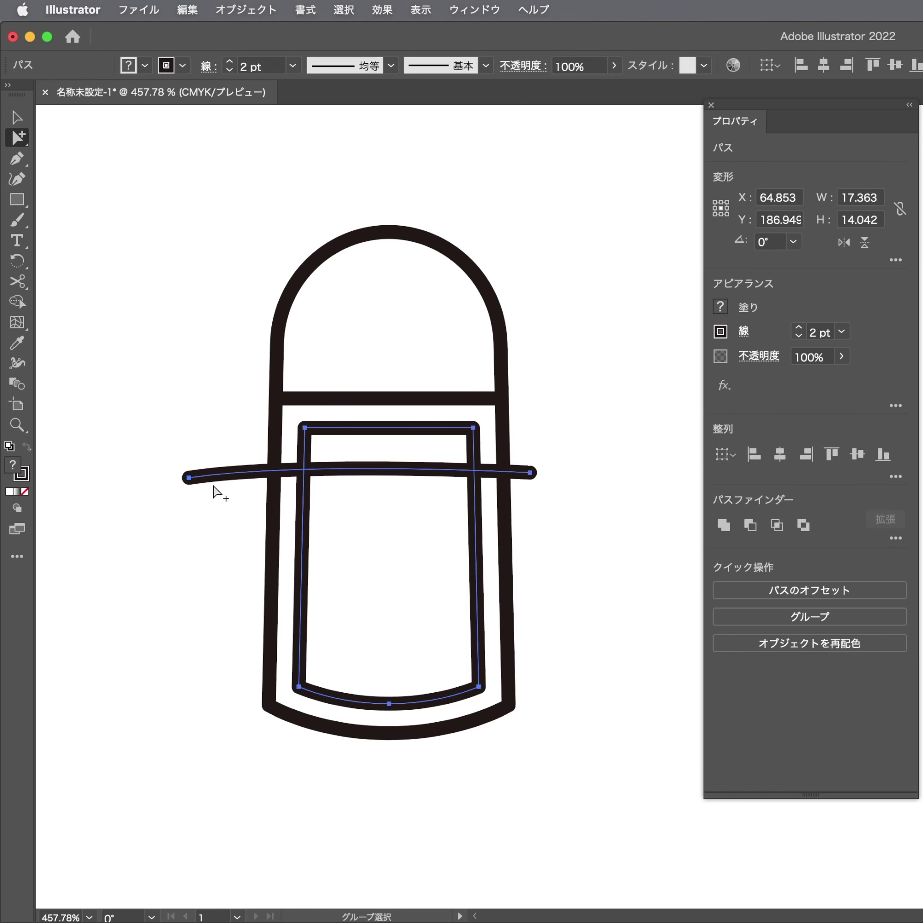
pyautogui.click(749, 526)
pyautogui.hotkey('ctrl', 'z')
pyautogui.click(896, 538)
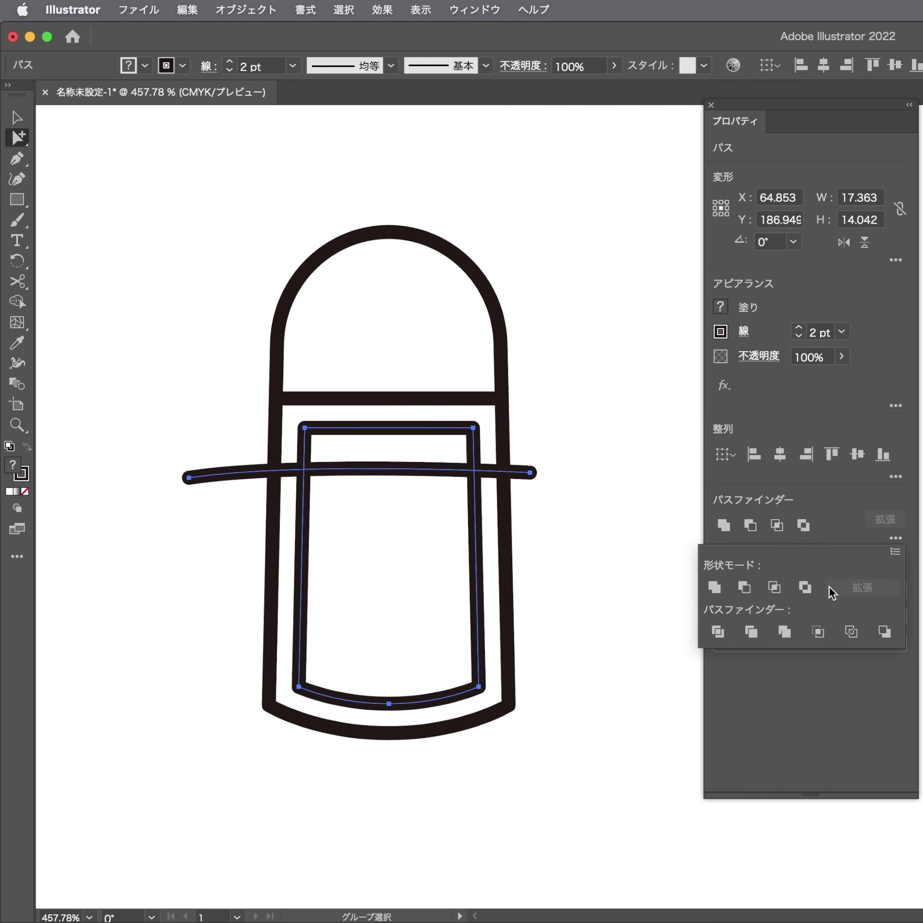
pyautogui.click(717, 631)
pyautogui.click(601, 557)
pyautogui.press('a')
pyautogui.click(422, 443)
pyautogui.press('Delete')
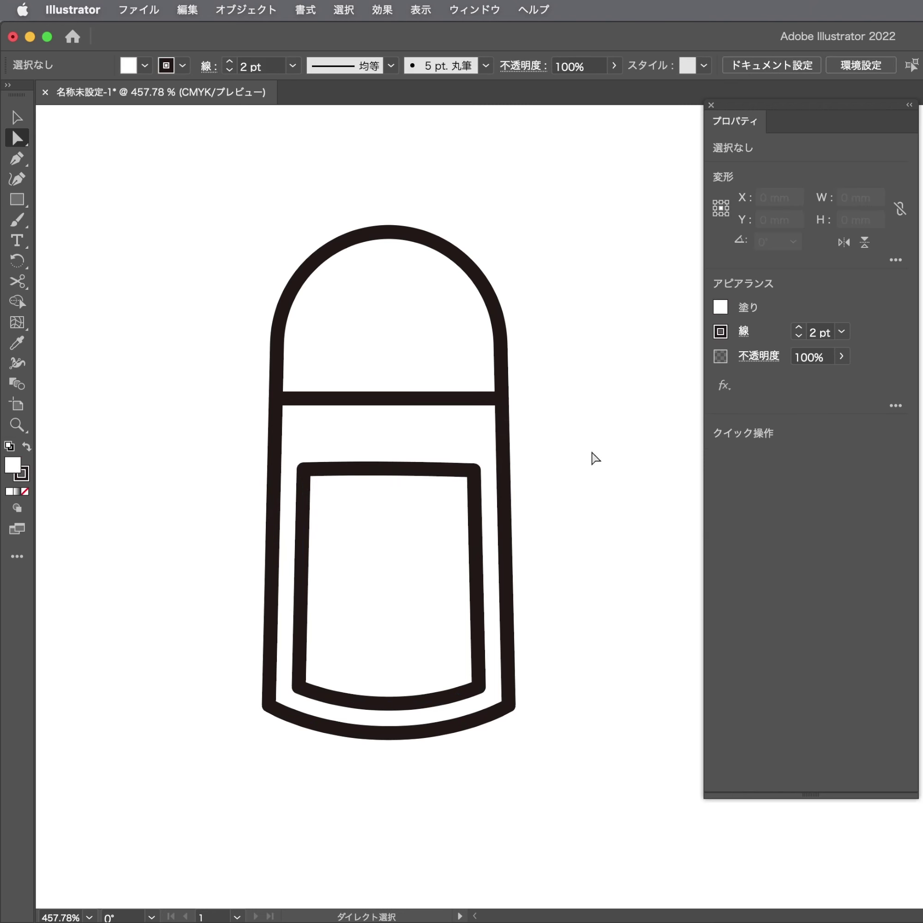
# Draw a small rectangle at the upper right of the bottle's dome
pyautogui.moveTo(576, 402); pyautogui.dragTo(559, 455)
pyautogui.press('p')
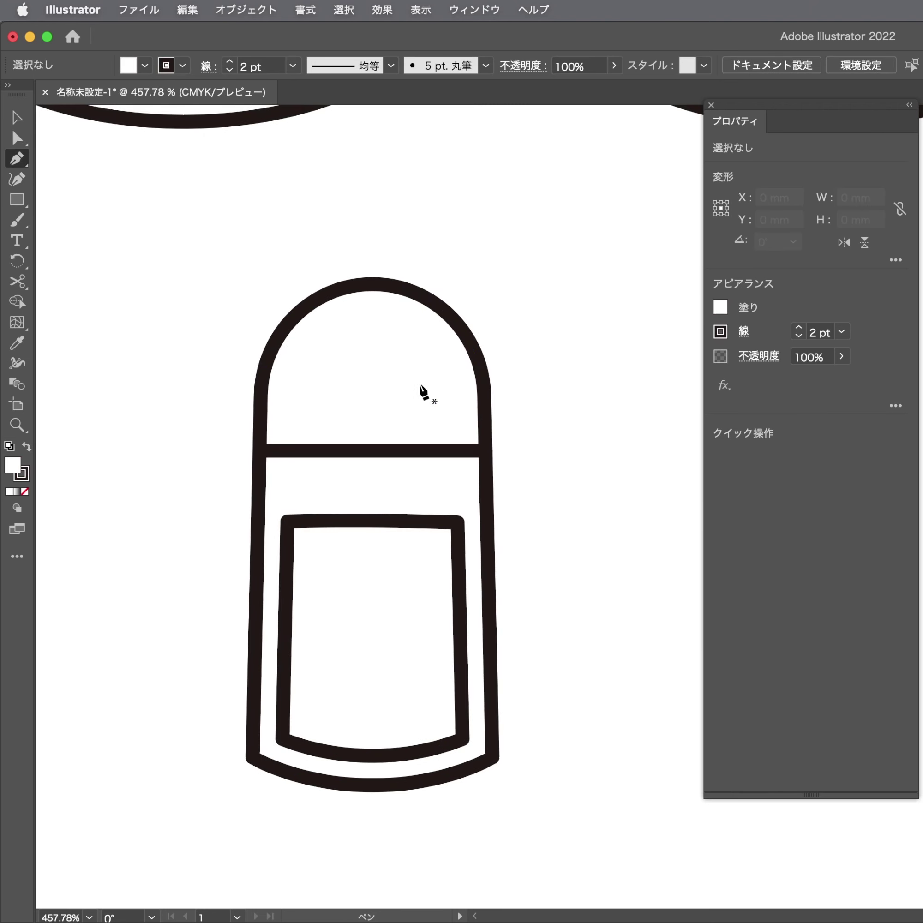
pyautogui.press('F6')
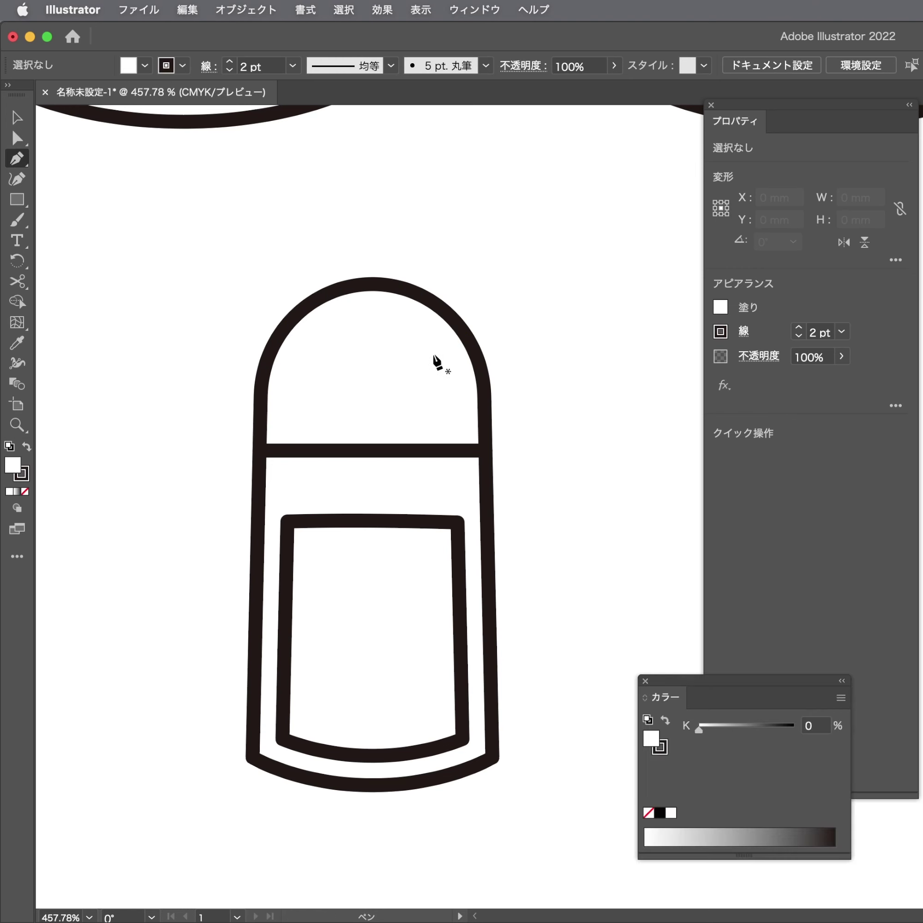
pyautogui.press('m')
pyautogui.moveTo(434, 356); pyautogui.dragTo(504, 376)
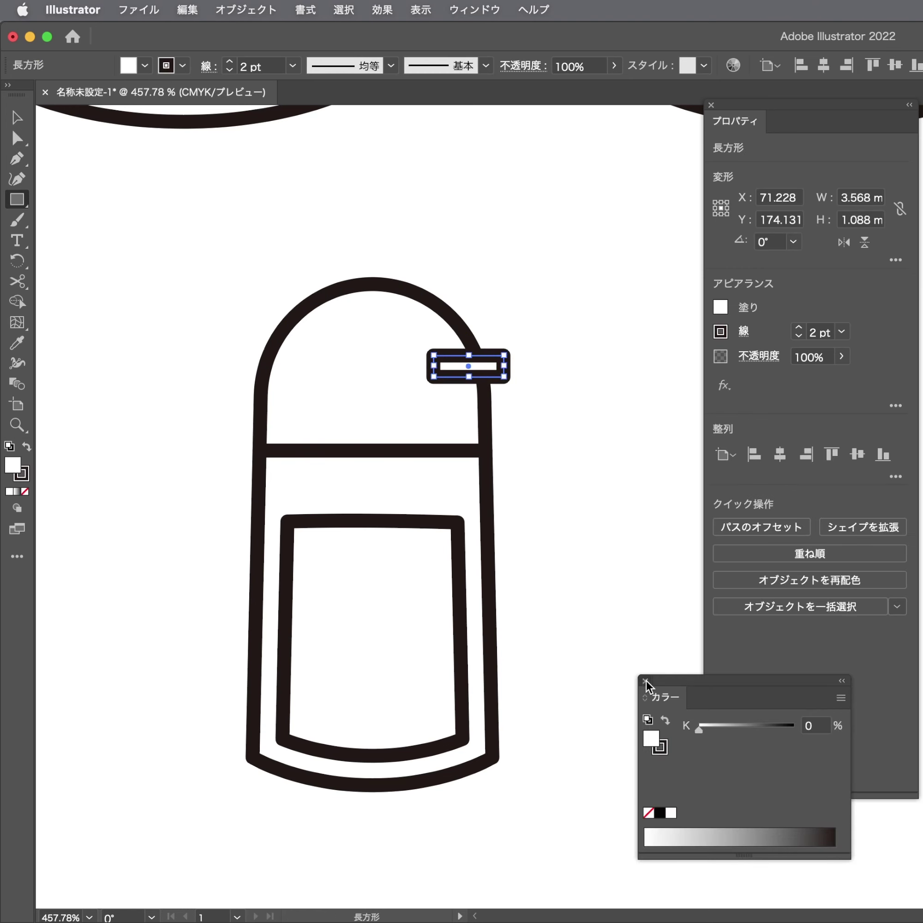
pyautogui.click(645, 681)
# Lower the rectangle's bottom edge and pull its left corners into a trapezoid
pyautogui.press('a')
pyautogui.click(515, 412)
pyautogui.moveTo(480, 381)
pyautogui.mouseDown()
pyautogui.moveTo(479, 392)
pyautogui.moveTo(501, 374)
pyautogui.mouseUp()
pyautogui.scroll(2, 502, 371)
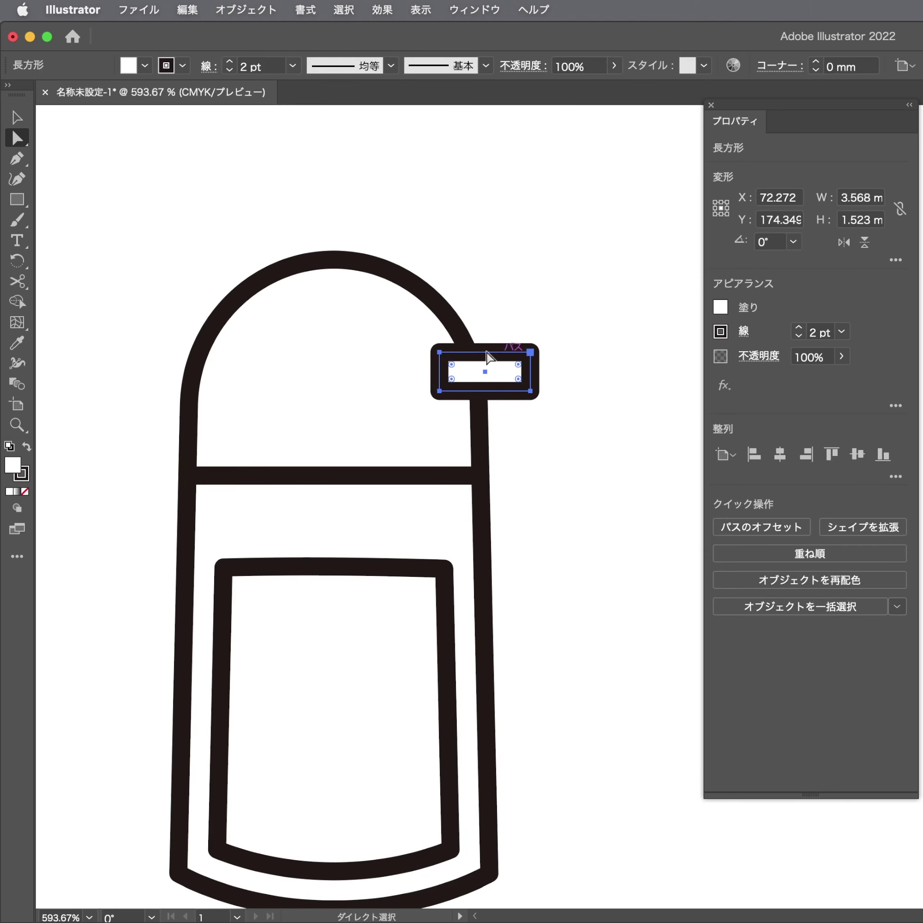
pyautogui.scroll(3, 485, 352)
pyautogui.click(525, 339)
pyautogui.moveTo(420, 356); pyautogui.dragTo(407, 355)
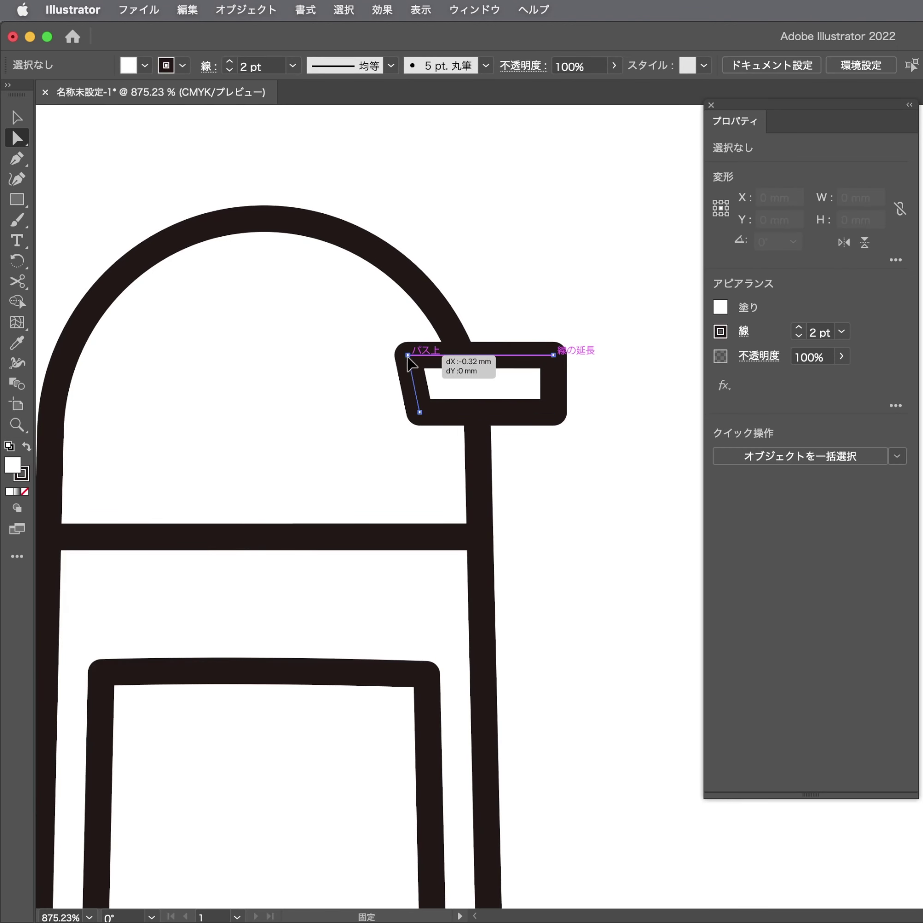
pyautogui.moveTo(420, 413); pyautogui.dragTo(435, 455)
pyautogui.scroll(3, 433, 393)
# Curve the spout's left edge and straighten its bottom edge
pyautogui.hotkey('shift', 'c')
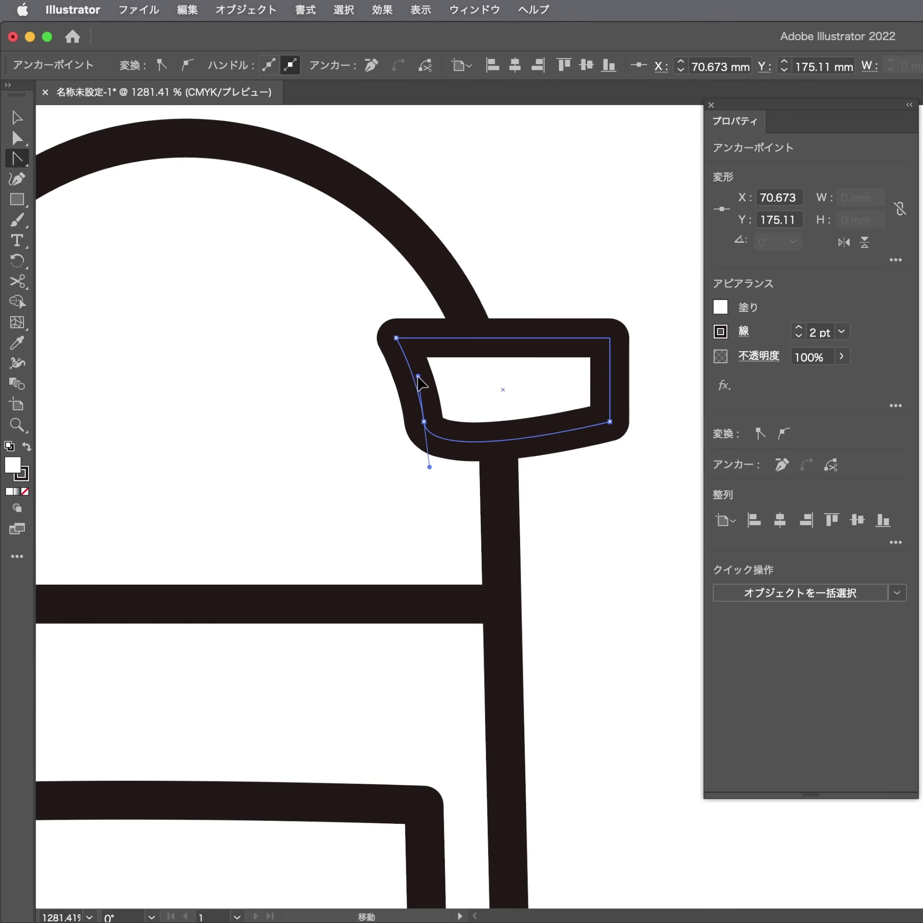
pyautogui.moveTo(413, 387); pyautogui.dragTo(424, 385)
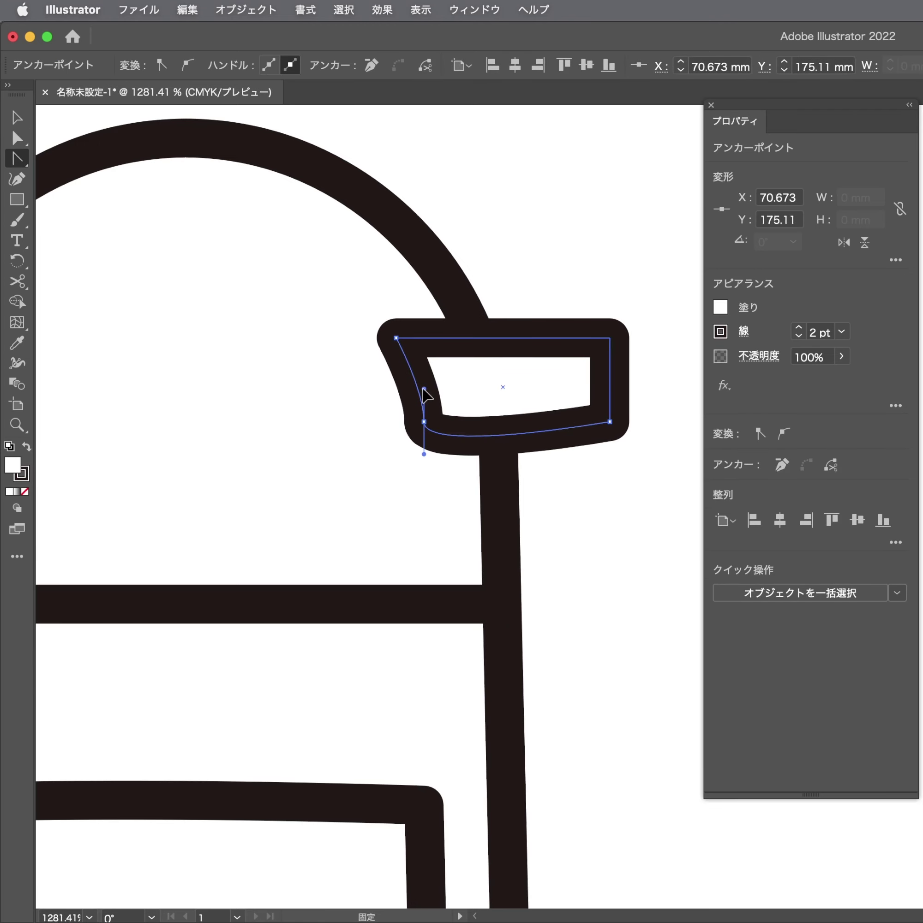
pyautogui.moveTo(424, 385); pyautogui.dragTo(417, 371)
pyautogui.press('a')
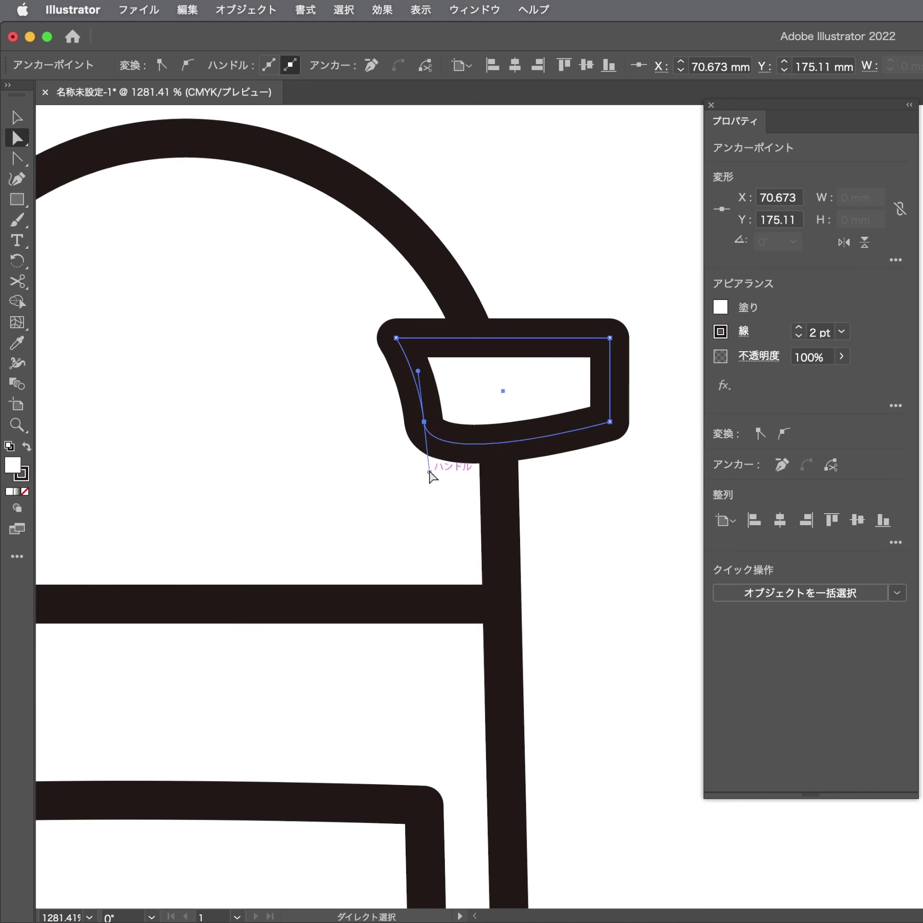
pyautogui.moveTo(429, 471); pyautogui.dragTo(425, 422)
# Narrow the spout by pulling its right edge inward, then view the whole bottle
pyautogui.click(635, 439)
pyautogui.click(622, 363)
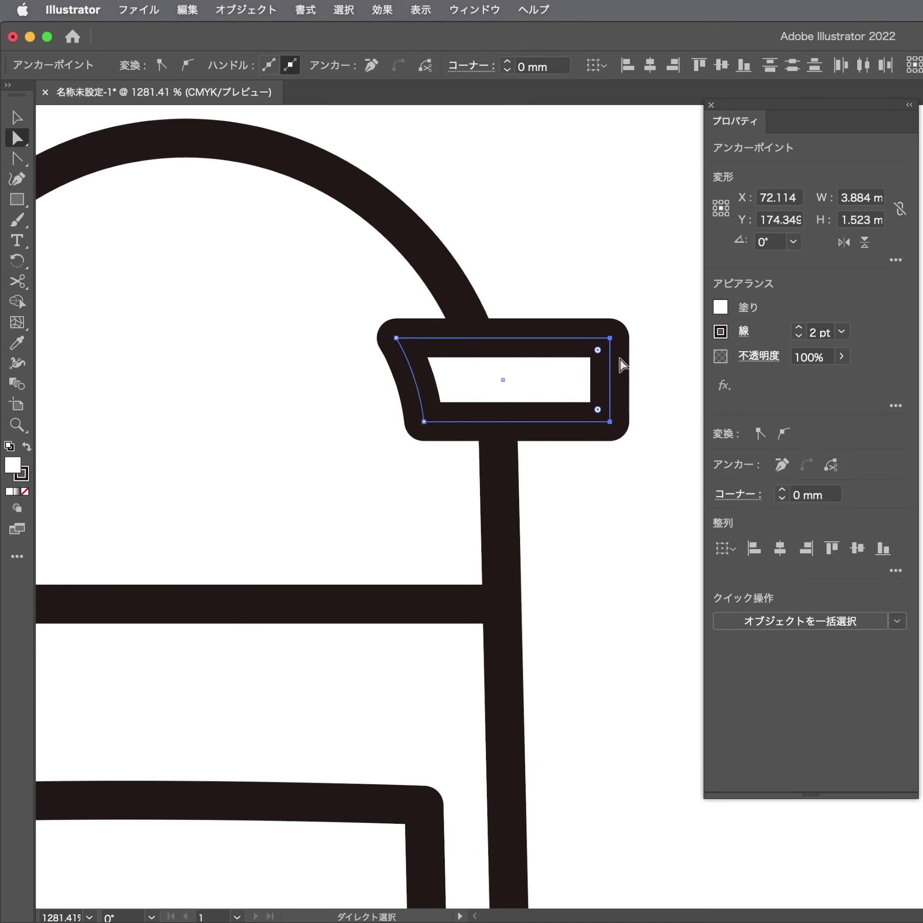
pyautogui.moveTo(612, 373); pyautogui.dragTo(565, 372)
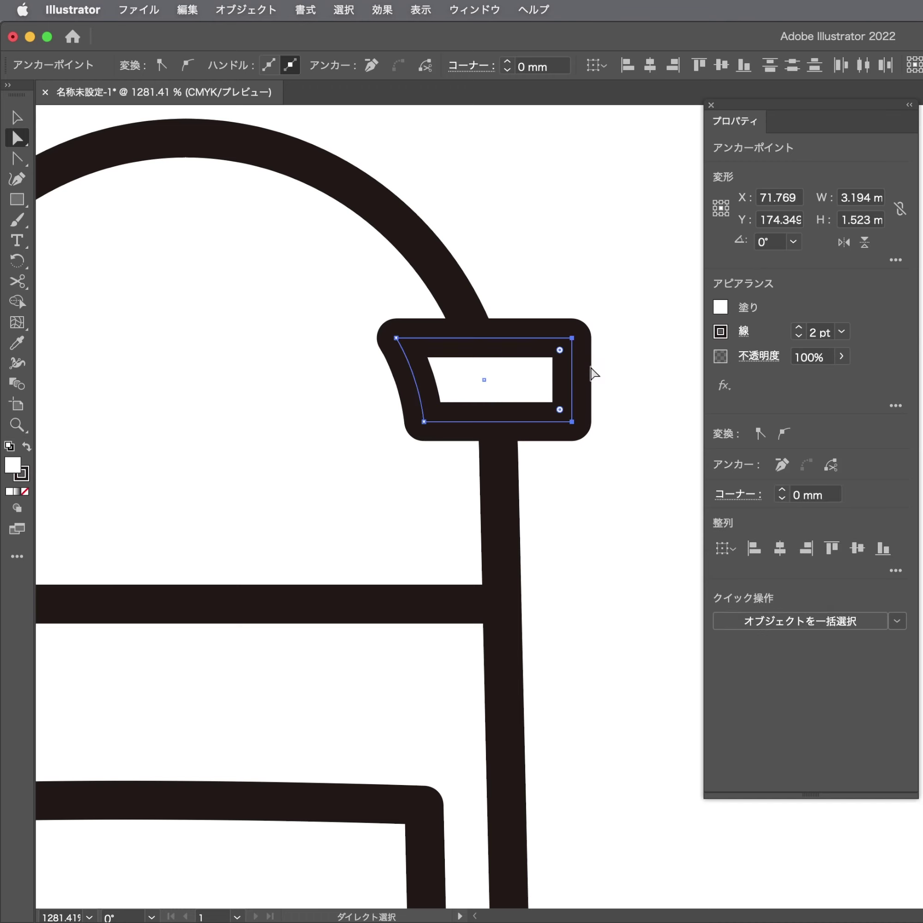
pyautogui.press('super+shift+a')
pyautogui.keyDown('alt'); pyautogui.click(550, 386); pyautogui.keyUp('alt')
pyautogui.keyDown('alt'); pyautogui.click(396, 396); pyautogui.keyUp('alt')
# Group all of the bottle's paths into a single object
pyautogui.press('v')
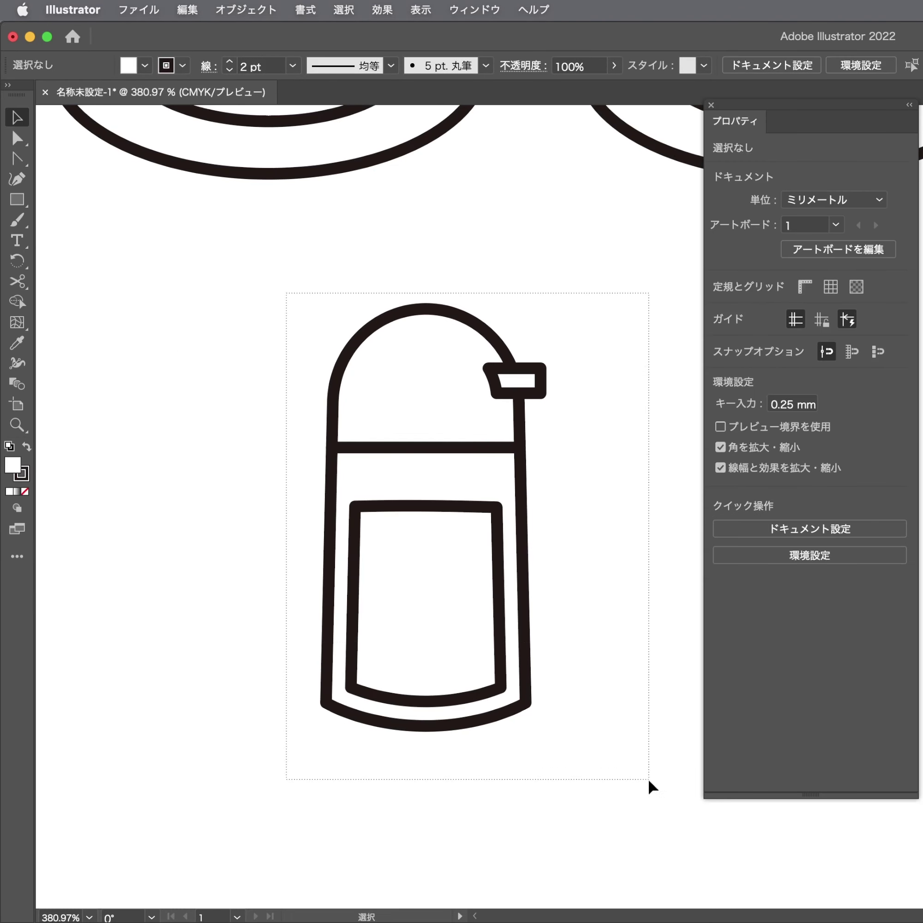
pyautogui.moveTo(648, 778)
pyautogui.mouseDown()
pyautogui.moveTo(484, 475)
pyautogui.moveTo(398, 429)
pyautogui.moveTo(315, 429)
pyautogui.mouseUp()
pyautogui.press('super+g')
pyautogui.keyDown('alt'); pyautogui.click(410, 465); pyautogui.keyUp('alt')
# Enlarge both bottles to suit the size of the saucers
pyautogui.press('super+shift+a')
pyautogui.scroll(-3, 515, 349)
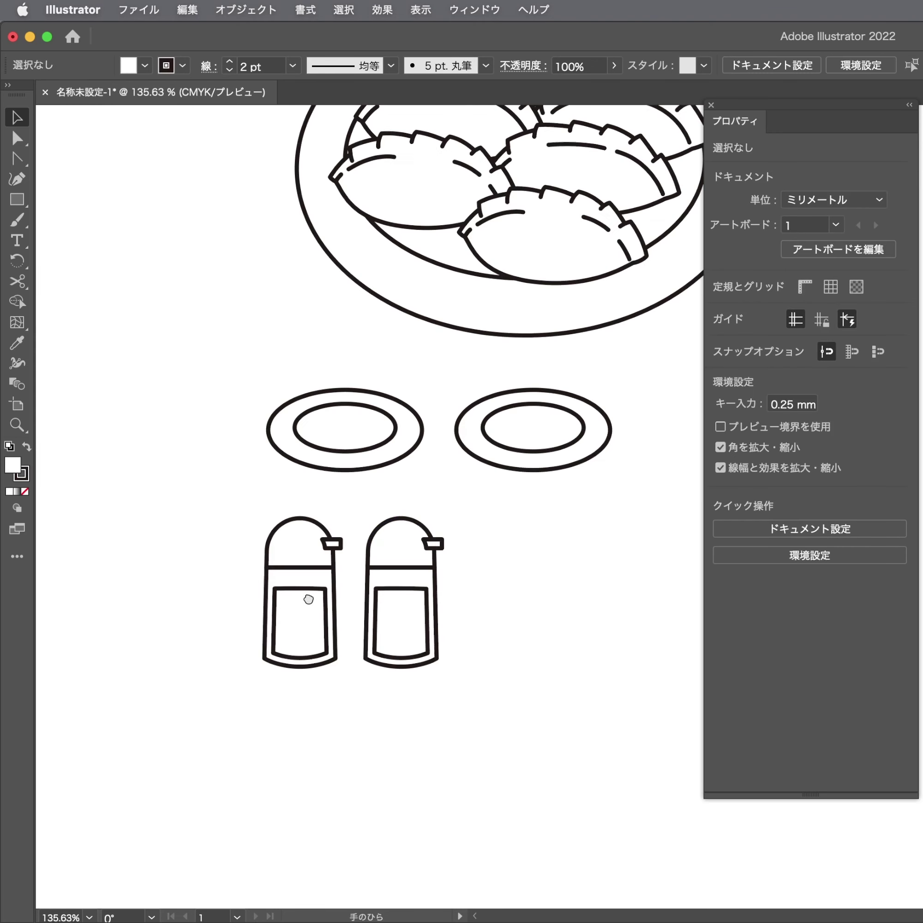
pyautogui.keyDown('alt'); pyautogui.click(308, 600); pyautogui.keyUp('alt')
pyautogui.scroll(3, 151, 617)
pyautogui.moveTo(150, 616)
pyautogui.mouseDown()
pyautogui.moveTo(363, 713)
pyautogui.moveTo(374, 739)
pyautogui.mouseUp()
pyautogui.press('a')
# Move the saucers and both bottles to the right of the lower dumpling plate
pyautogui.press('v')
pyautogui.click(423, 633)
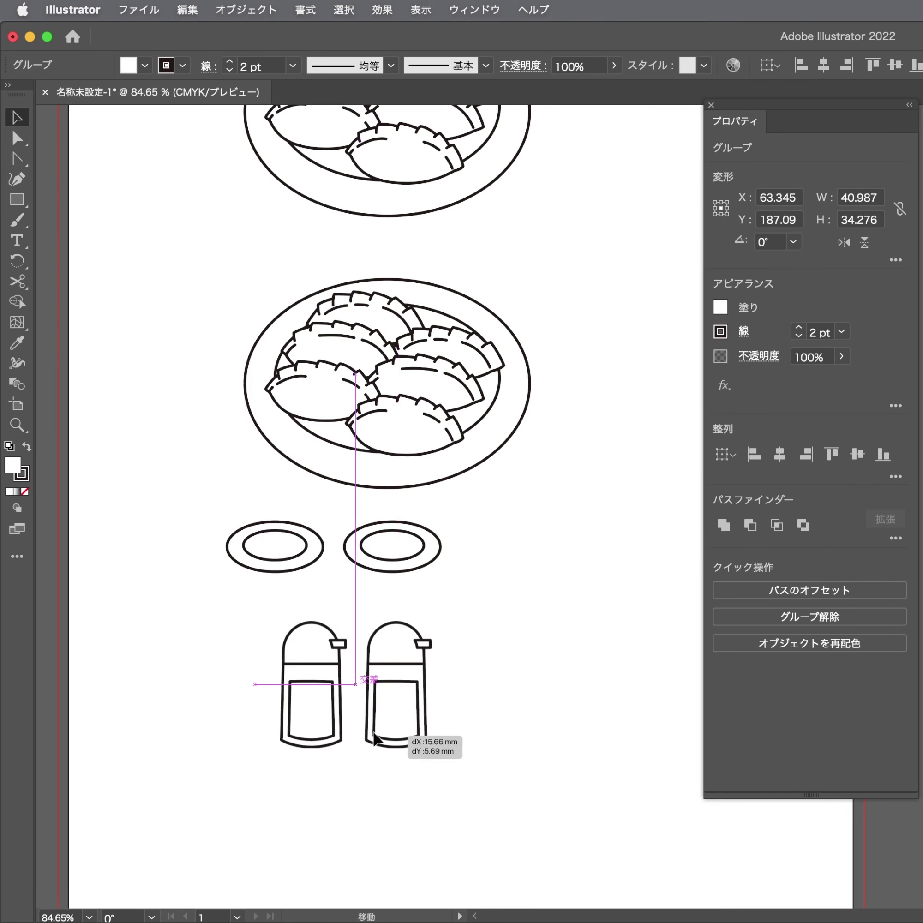
pyautogui.scroll(-3, 480, 771)
pyautogui.keyDown('shift'); pyautogui.click(333, 623); pyautogui.keyUp('shift')
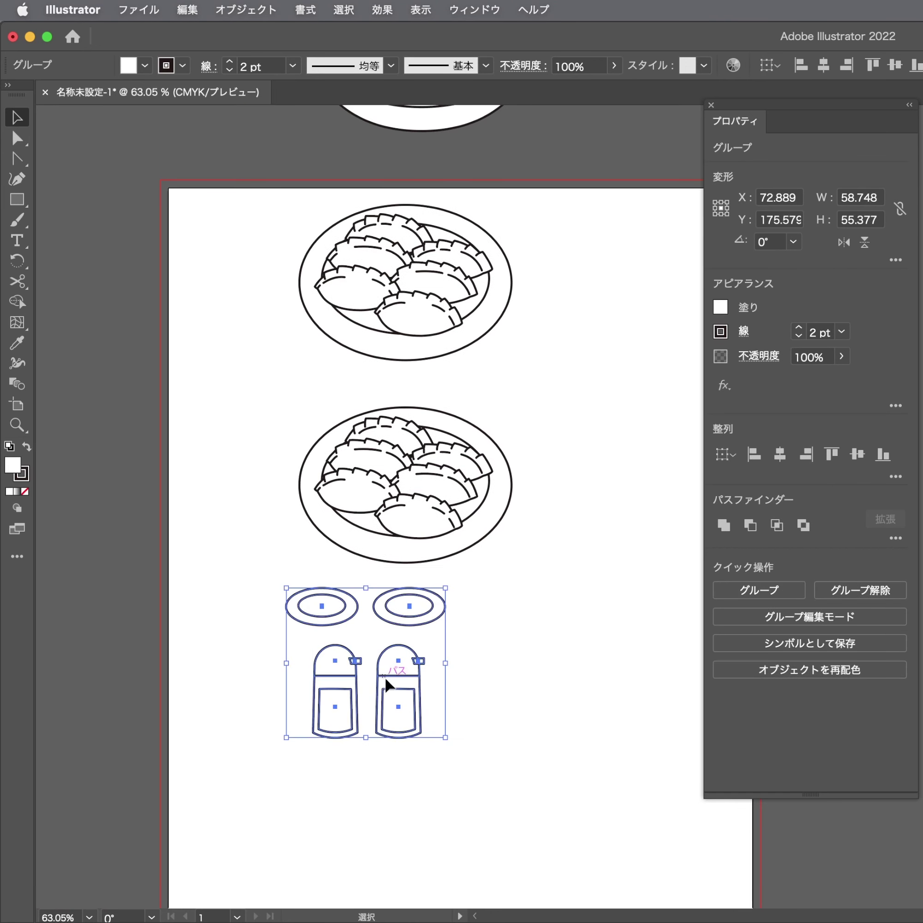
pyautogui.moveTo(385, 677)
pyautogui.mouseDown()
pyautogui.moveTo(586, 497)
pyautogui.moveTo(616, 499)
pyautogui.mouseUp()
pyautogui.click(507, 590)
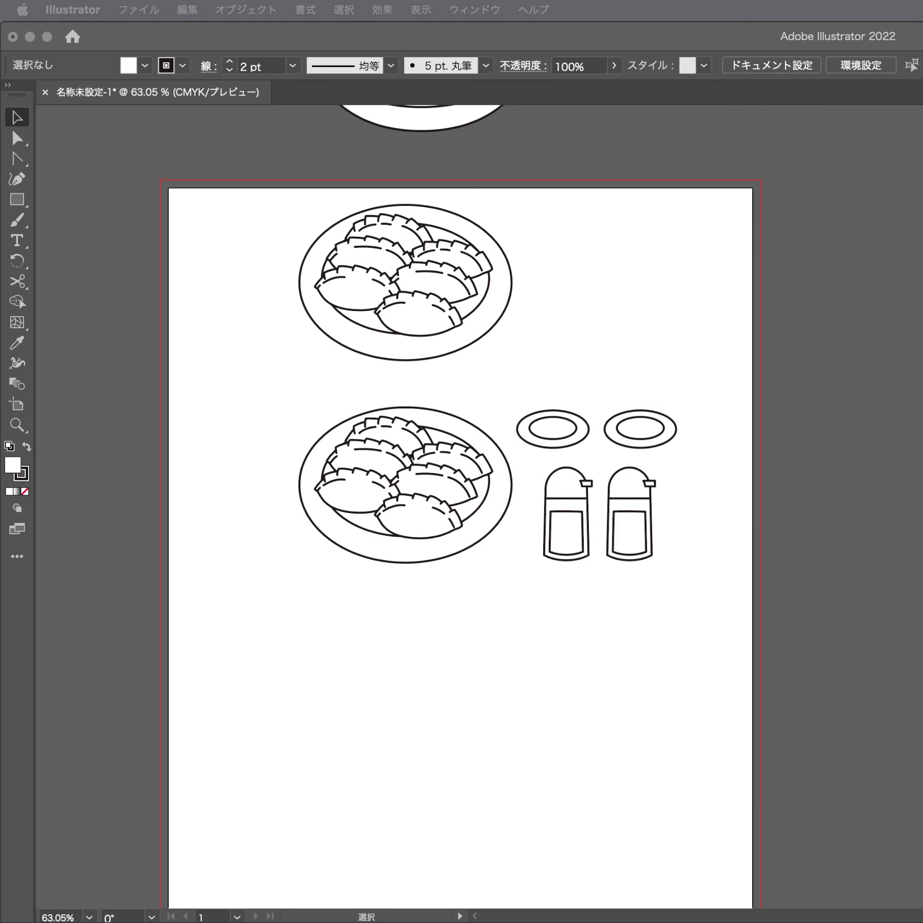
# Select the dumplings on the lower plate
pyautogui.click(323, 433)
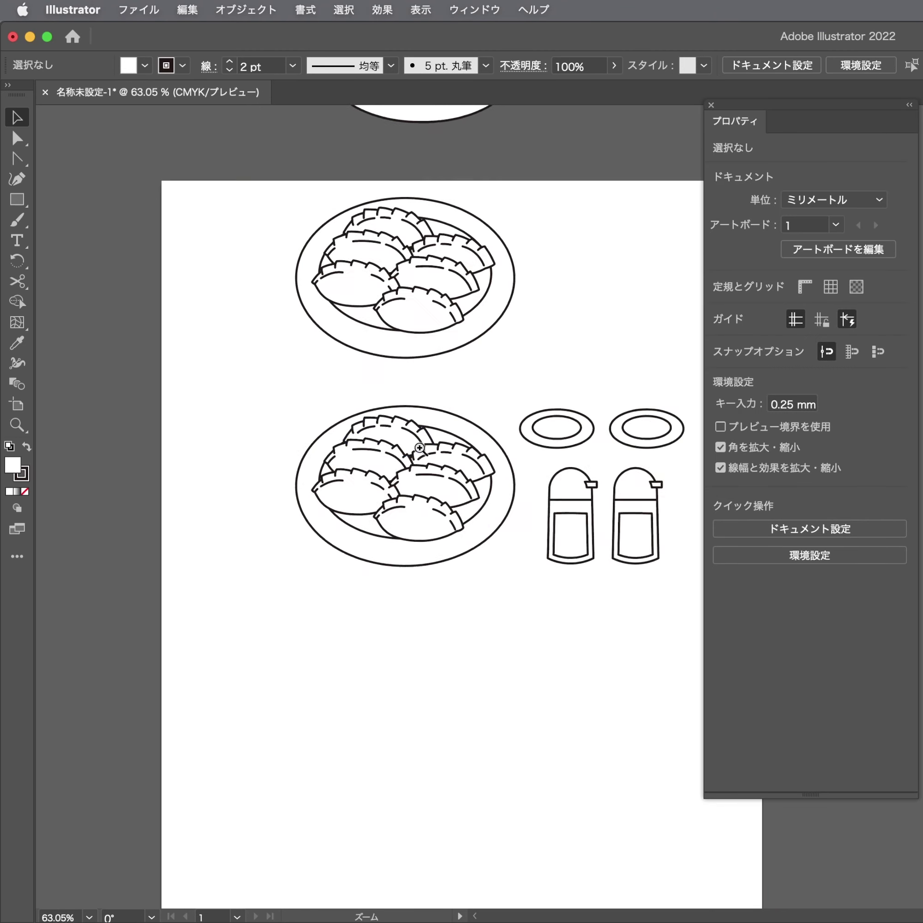
pyautogui.scroll(5, 420, 413)
pyautogui.click(419, 409)
pyautogui.scroll(3, 414, 395)
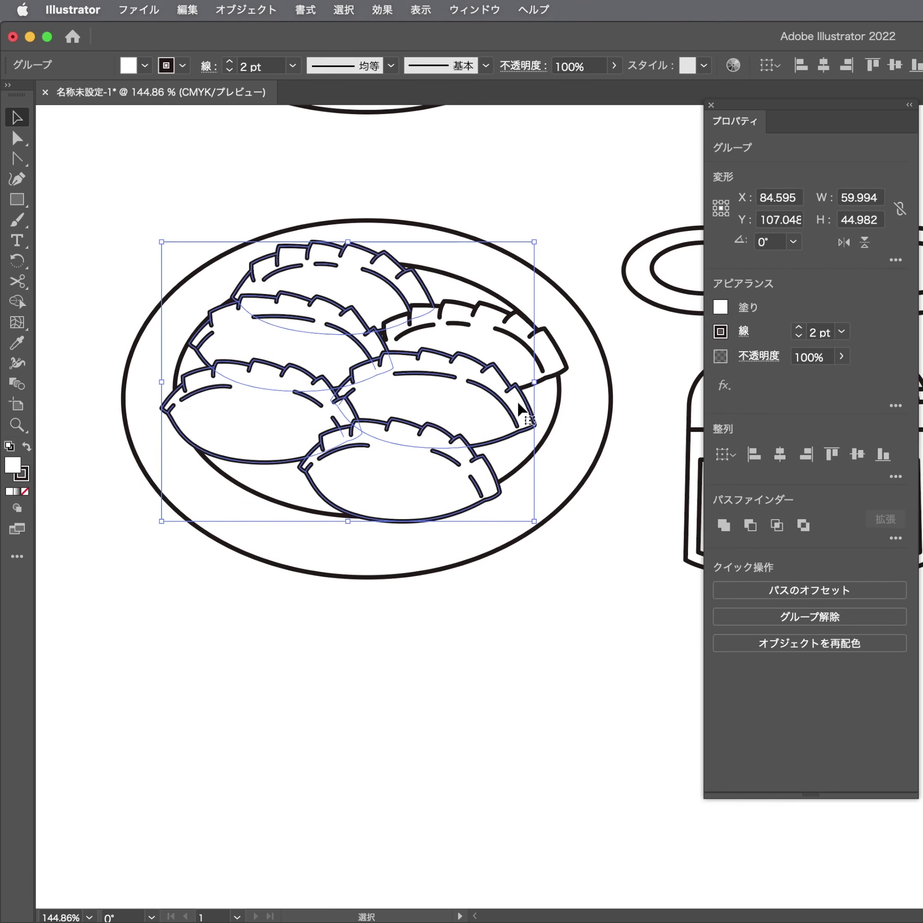
# Copy one dumpling to just below the lower plate
pyautogui.moveTo(518, 401); pyautogui.dragTo(353, 796)
pyautogui.scroll(-3, 407, 588)
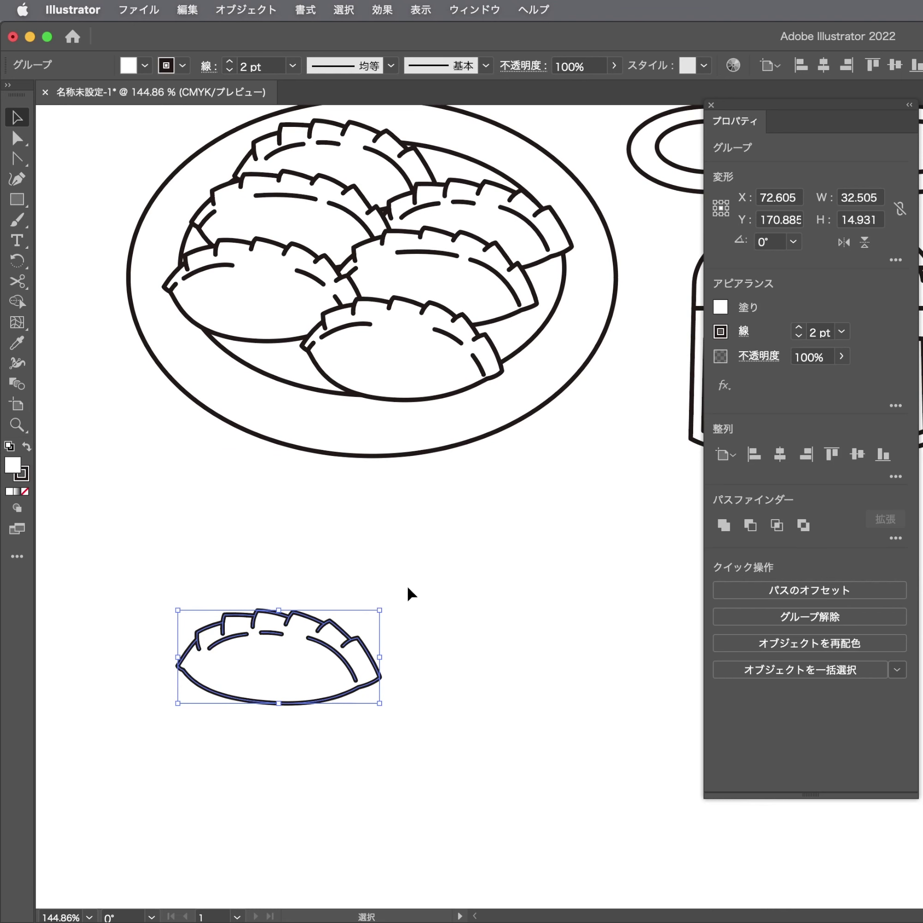
pyautogui.scroll(2, 398, 587)
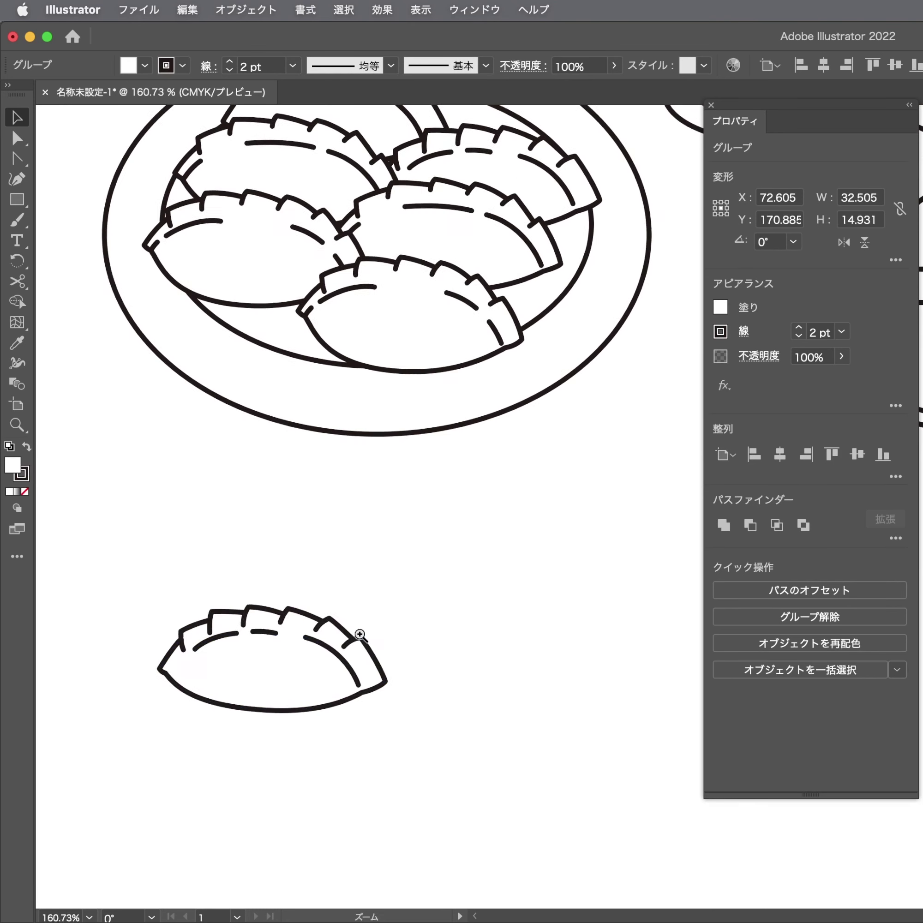
pyautogui.scroll(-2, 403, 582)
# Try flipping and moving the dumpling copy, then undo both changes
pyautogui.press('o')
pyautogui.press('Return')
pyautogui.press('Return')
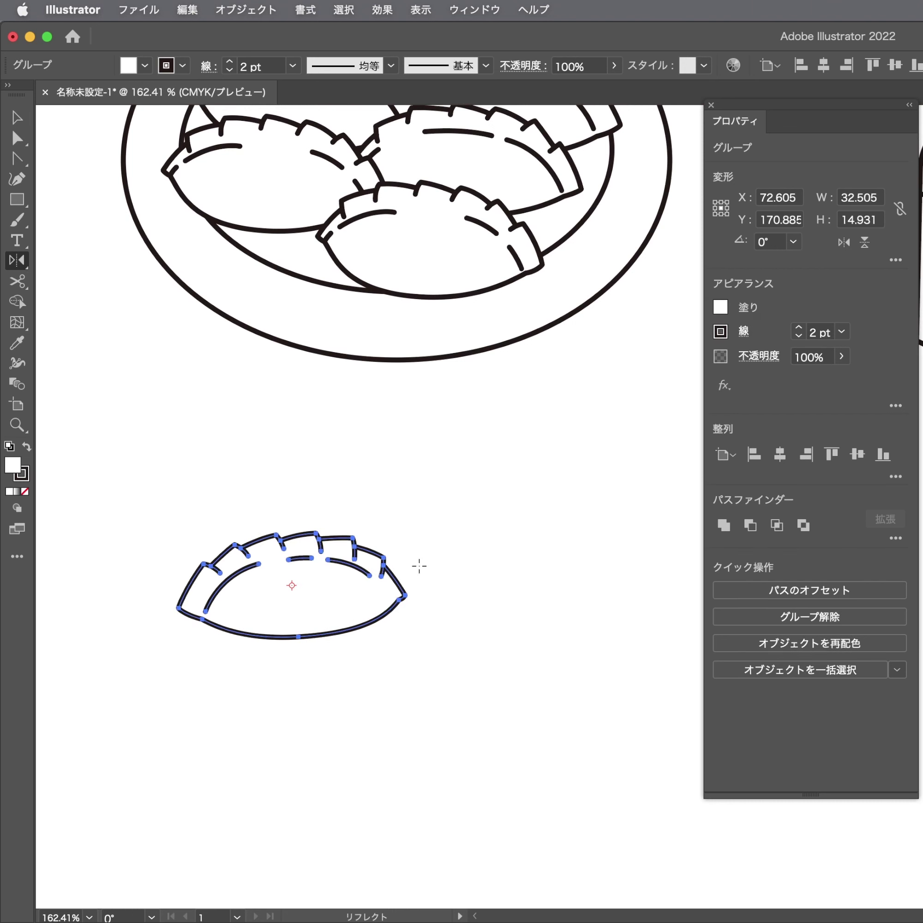
pyautogui.press('e')
pyautogui.moveTo(419, 564); pyautogui.dragTo(2, 554)
pyautogui.press('super+shift+a')
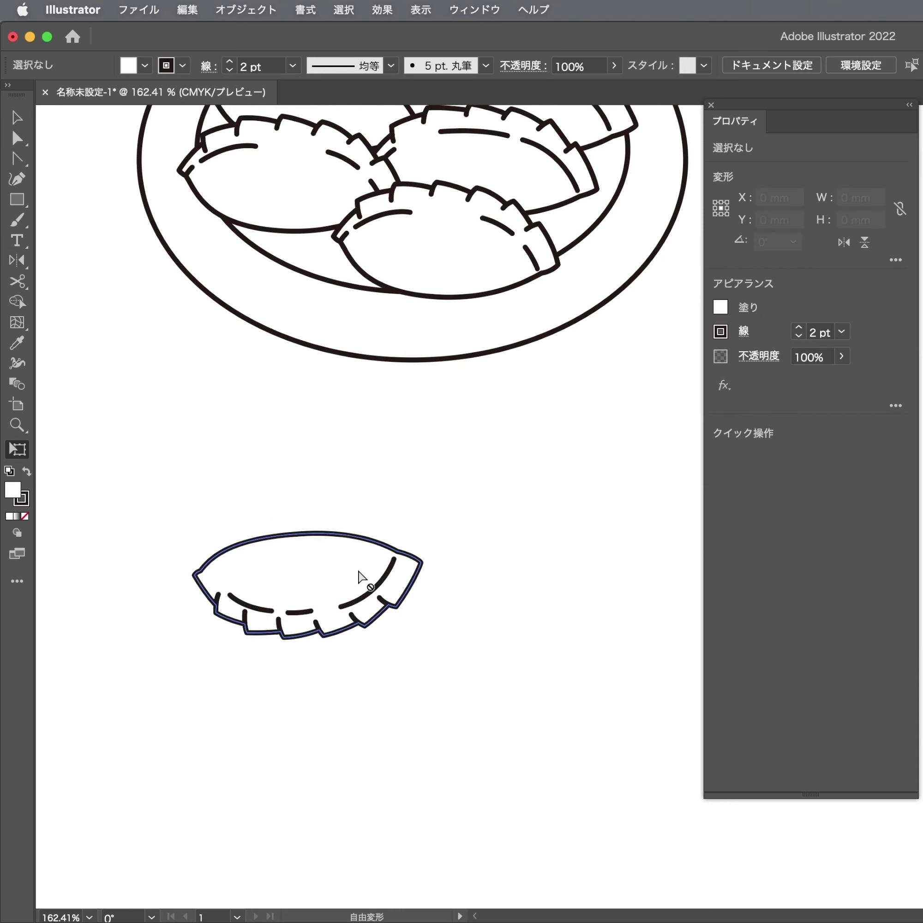
pyautogui.press('v')
pyautogui.scroll(2, 381, 577)
pyautogui.moveTo(379, 576); pyautogui.dragTo(400, 499)
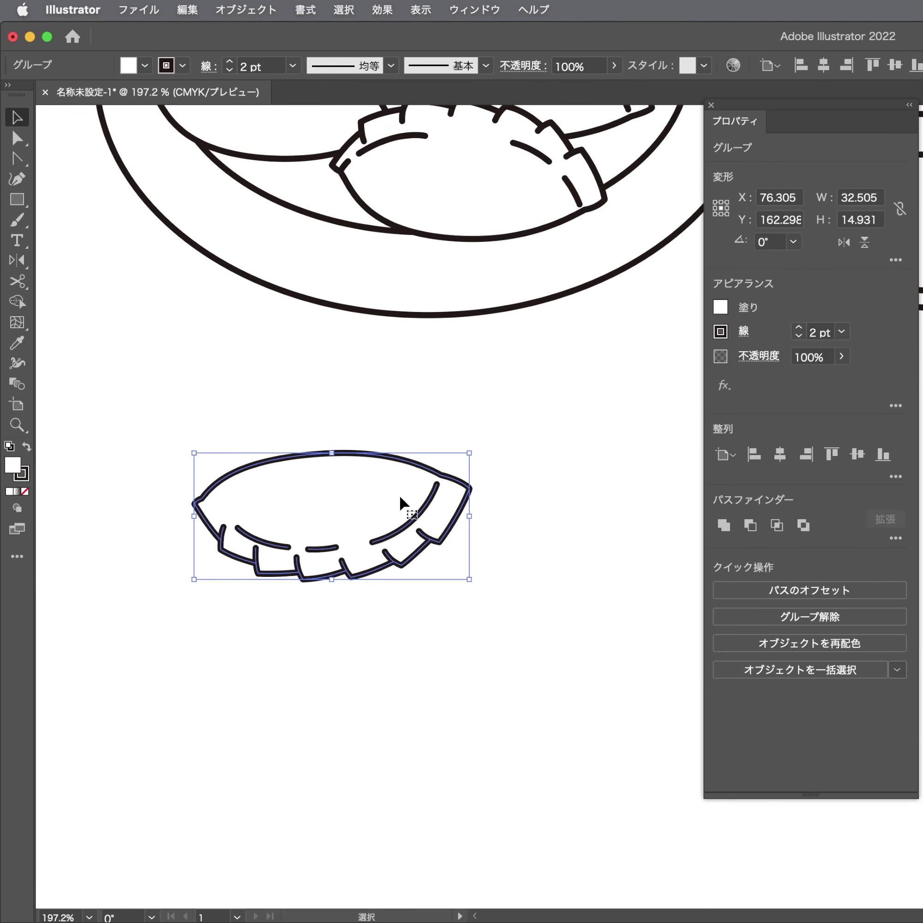
pyautogui.press('super+z')
pyautogui.press('super+z')
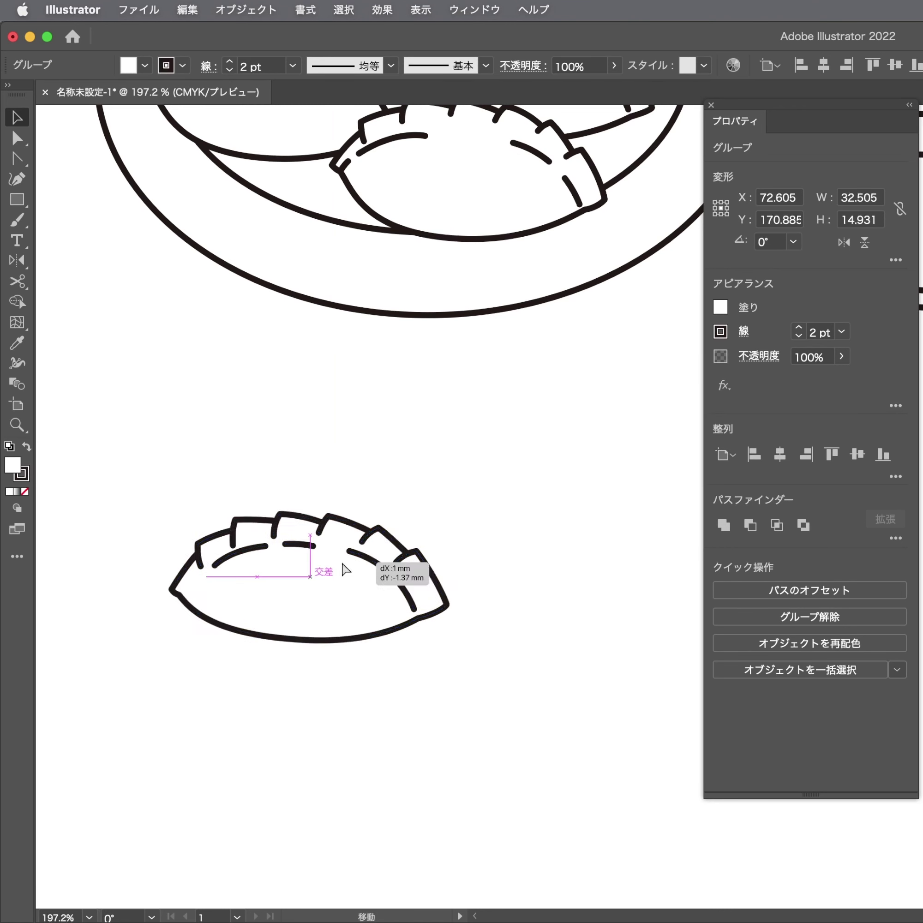
pyautogui.press('super+z')
pyautogui.click(235, 557)
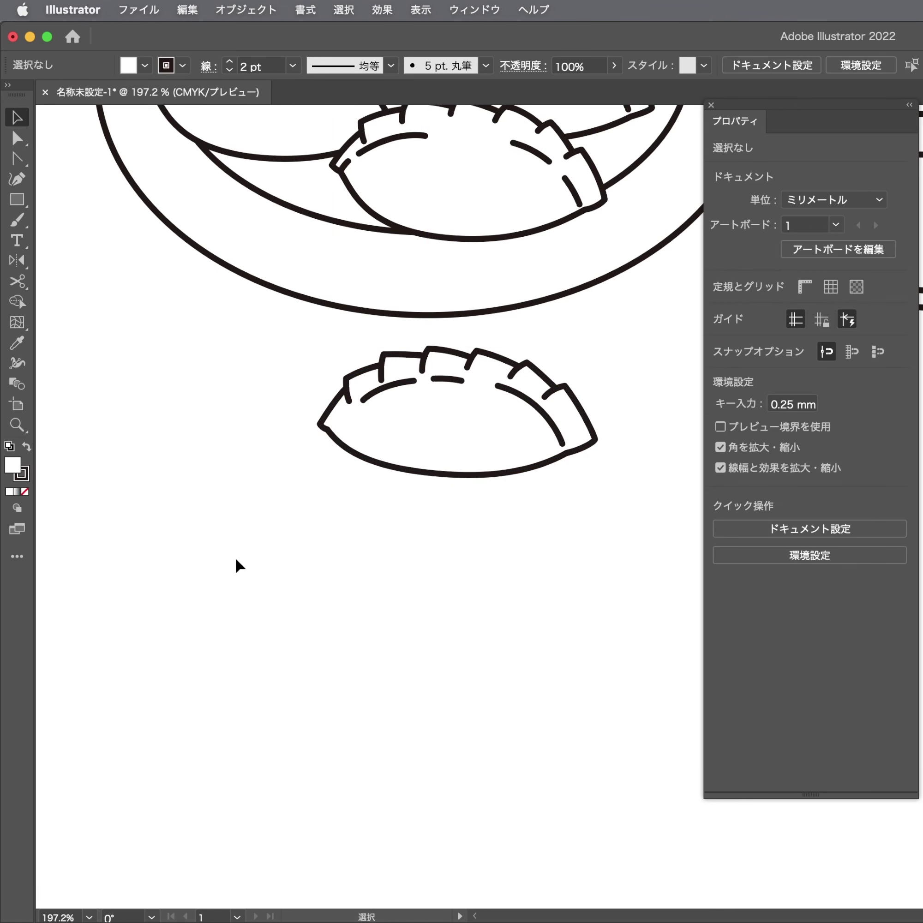
# Draw an open dumpling outline along the top, rounded right end and bottom
pyautogui.press('p')
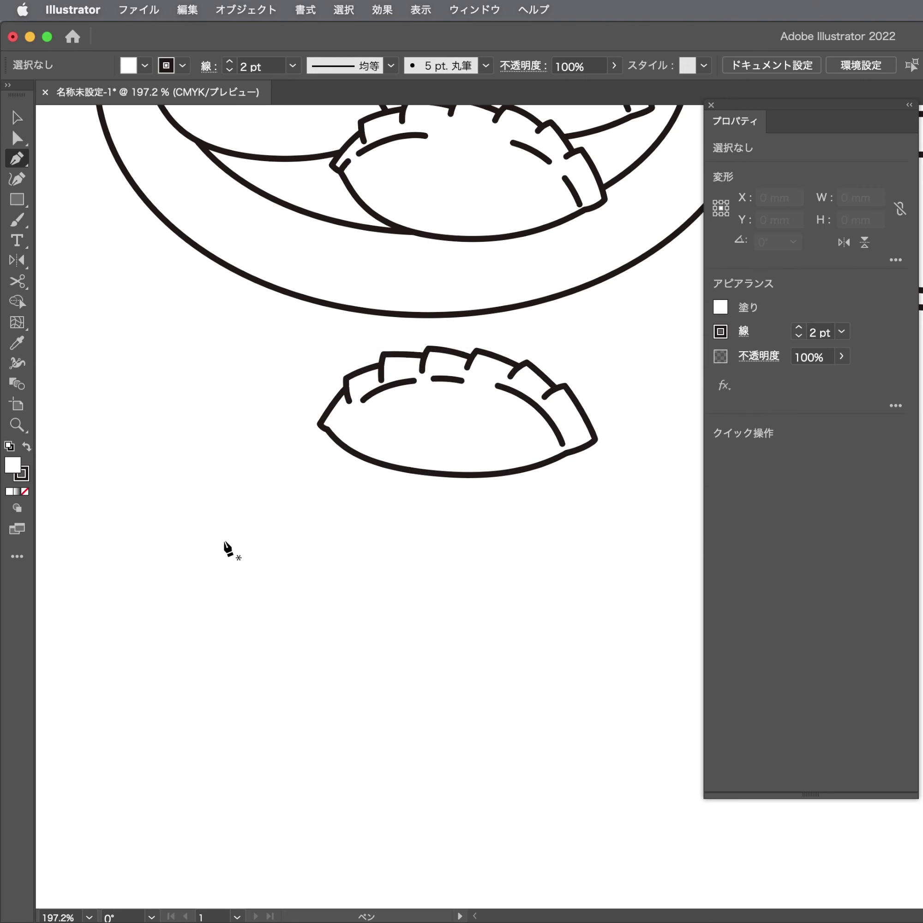
pyautogui.moveTo(254, 535)
pyautogui.mouseDown()
pyautogui.moveTo(314, 576)
pyautogui.moveTo(402, 600)
pyautogui.moveTo(442, 590)
pyautogui.moveTo(433, 604)
pyautogui.moveTo(79, 606)
pyautogui.mouseUp()
pyautogui.click(416, 583)
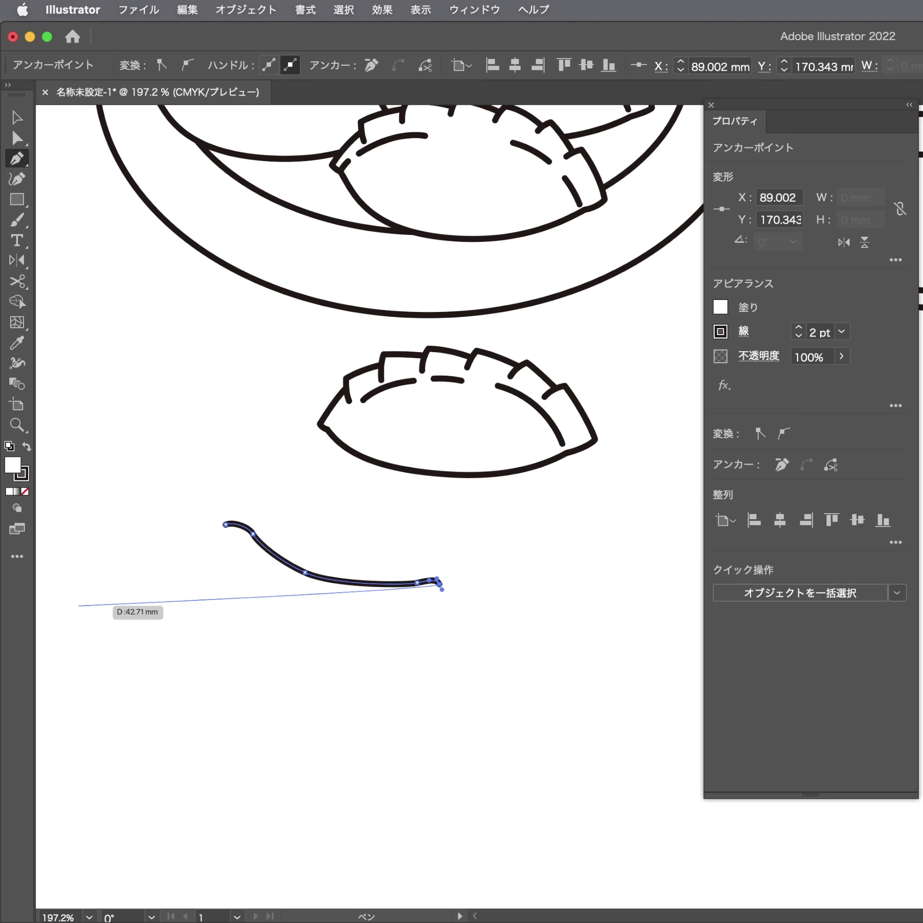
pyautogui.click(435, 627)
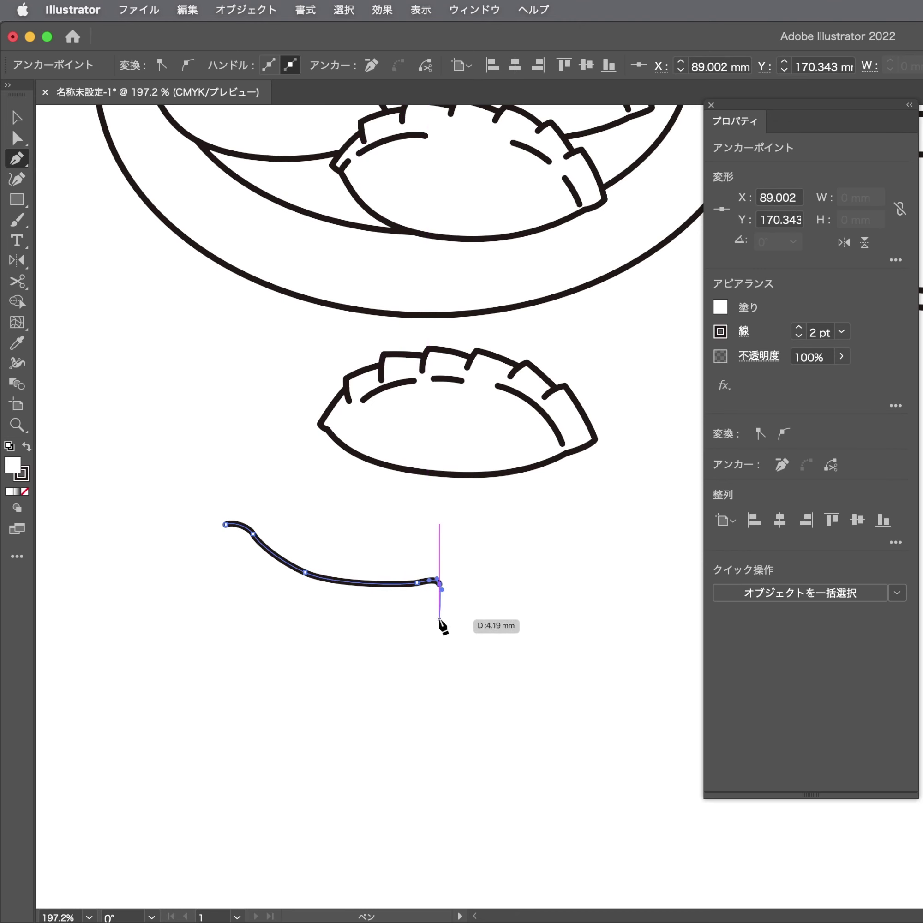
pyautogui.moveTo(434, 626); pyautogui.dragTo(435, 634)
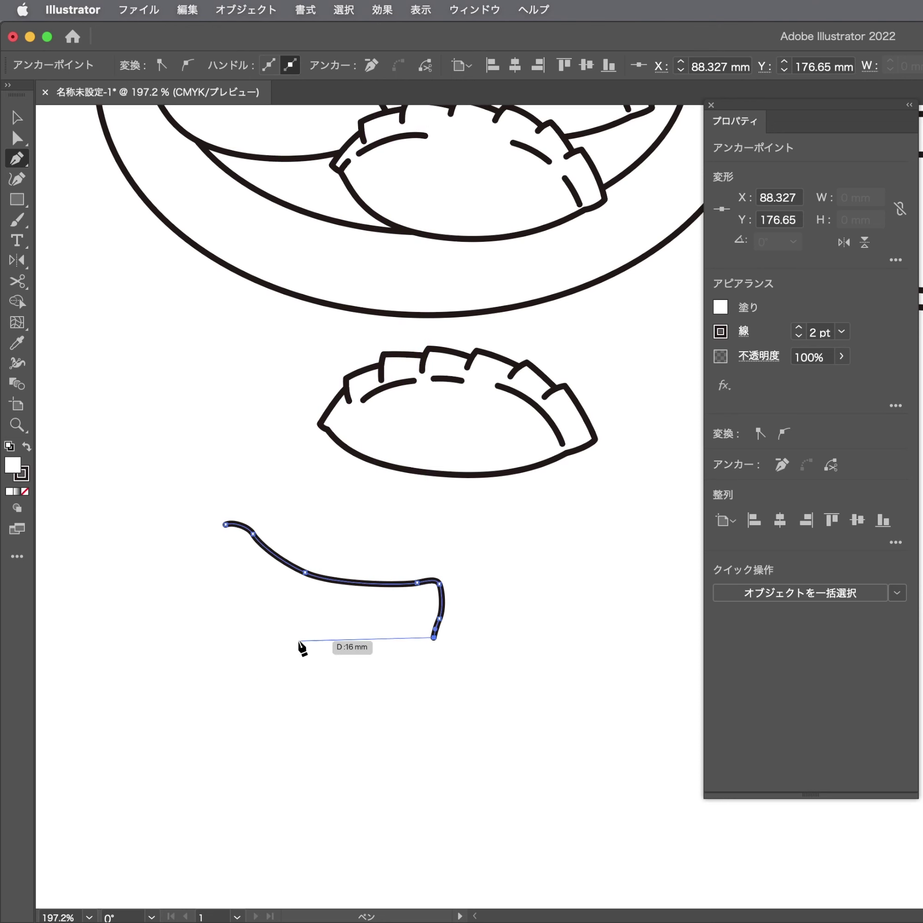
pyautogui.moveTo(280, 642); pyautogui.dragTo(219, 621)
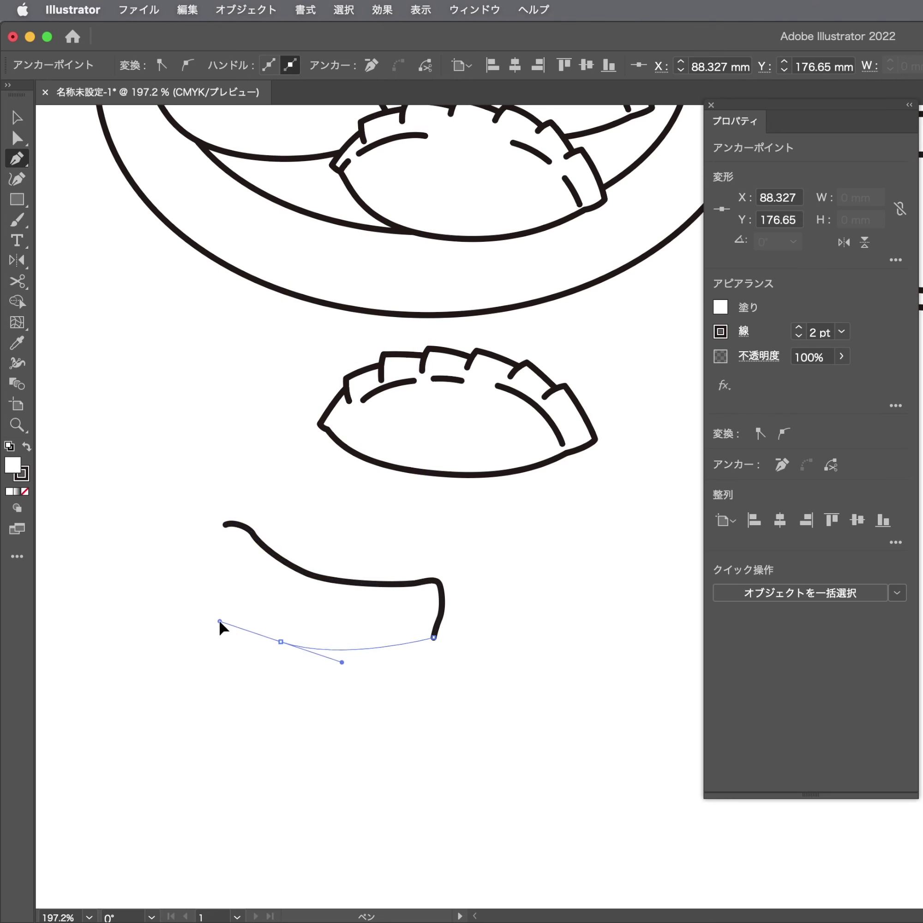
pyautogui.press('Escape')
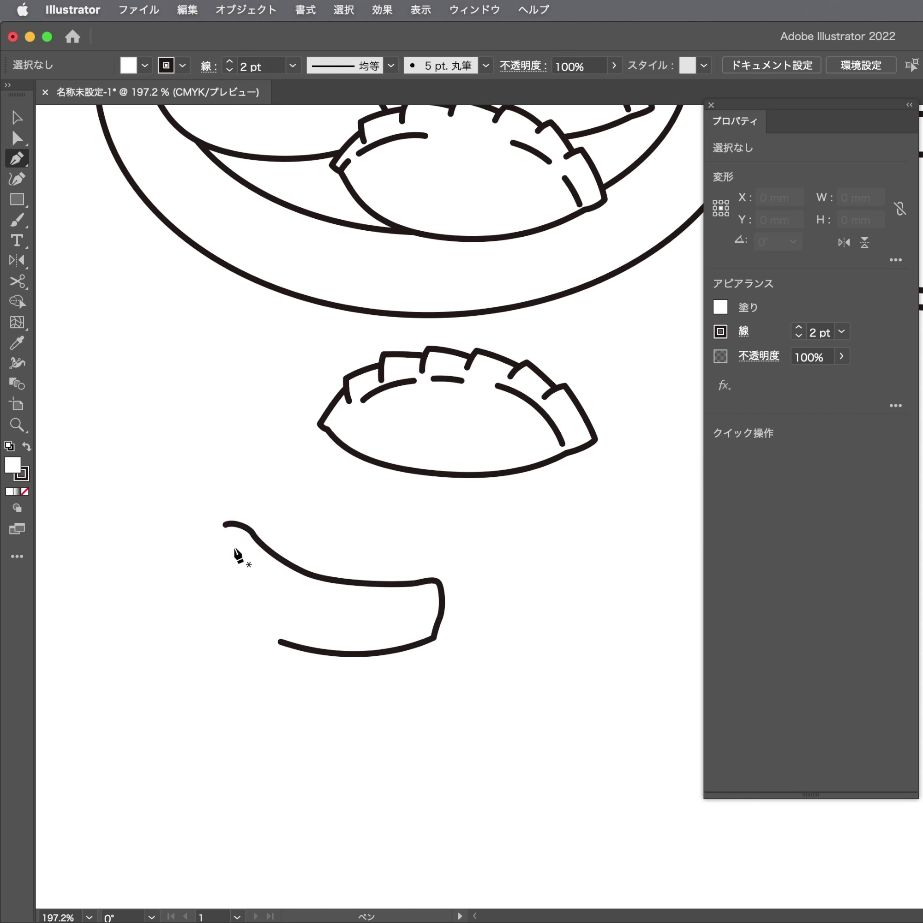
# Draw a left-side curve, then delete it as unwanted
pyautogui.click(225, 545)
pyautogui.moveTo(288, 648); pyautogui.dragTo(296, 657)
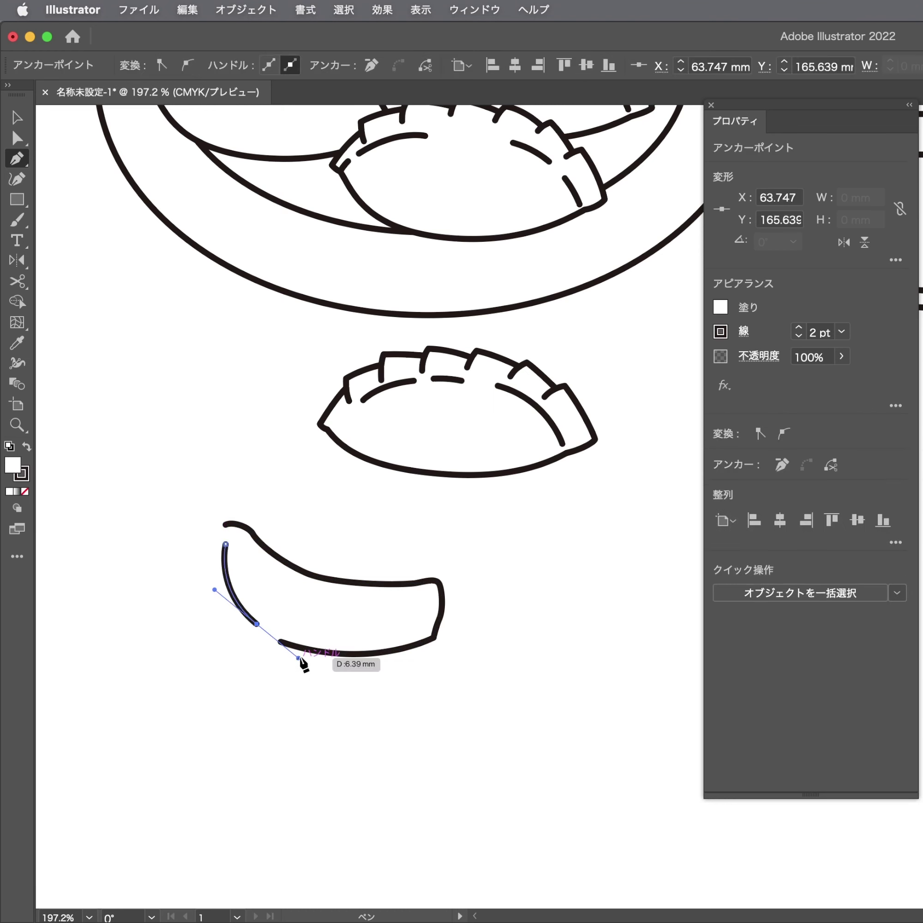
pyautogui.press('Escape')
pyautogui.scroll(1, 349, 575)
pyautogui.scroll(1, 313, 532)
pyautogui.scroll(3, 369, 519)
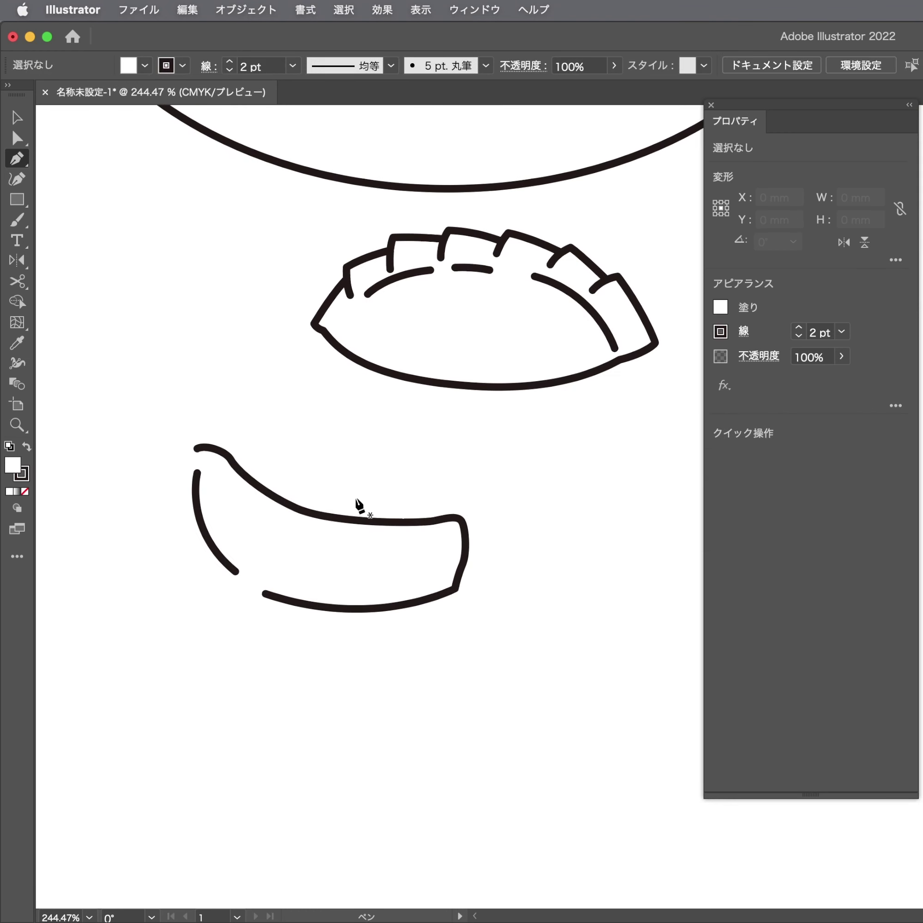
pyautogui.click(196, 494)
pyautogui.press('Delete')
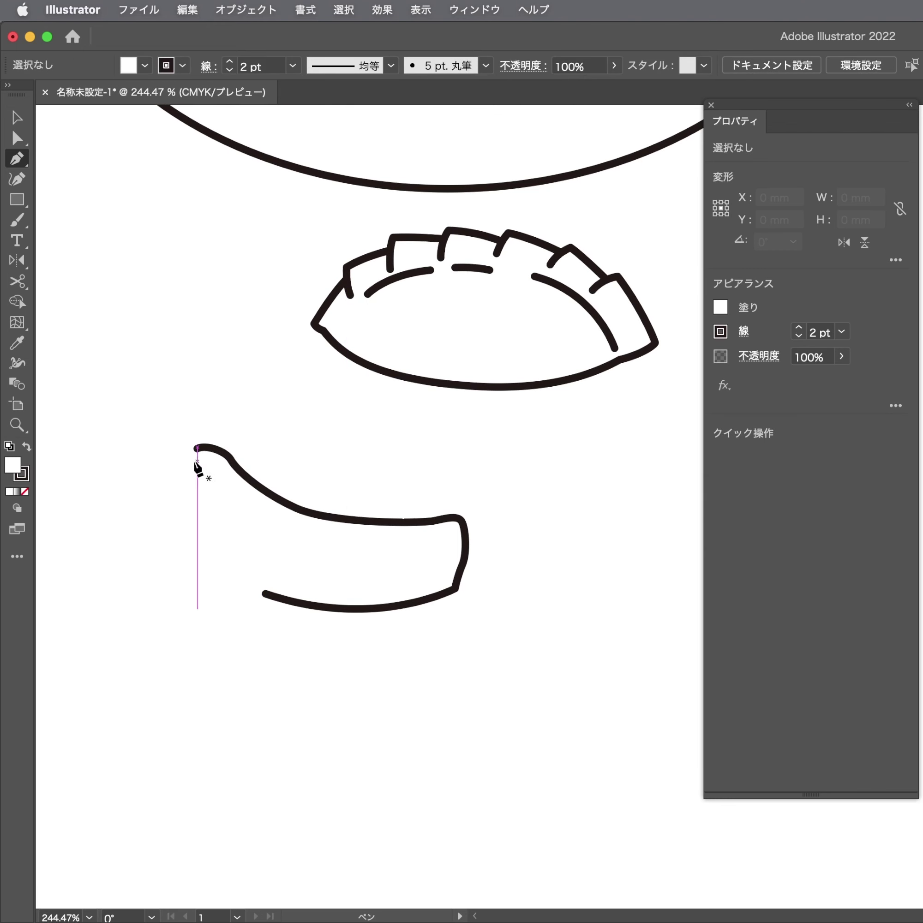
# Redraw the left side and a wavy lower edge ending at the right end
pyautogui.click(198, 461)
pyautogui.moveTo(196, 515)
pyautogui.mouseDown()
pyautogui.moveTo(220, 561)
pyautogui.moveTo(200, 521)
pyautogui.moveTo(217, 594)
pyautogui.mouseUp()
pyautogui.scroll(2, 200, 521)
pyautogui.moveTo(277, 640); pyautogui.dragTo(278, 641)
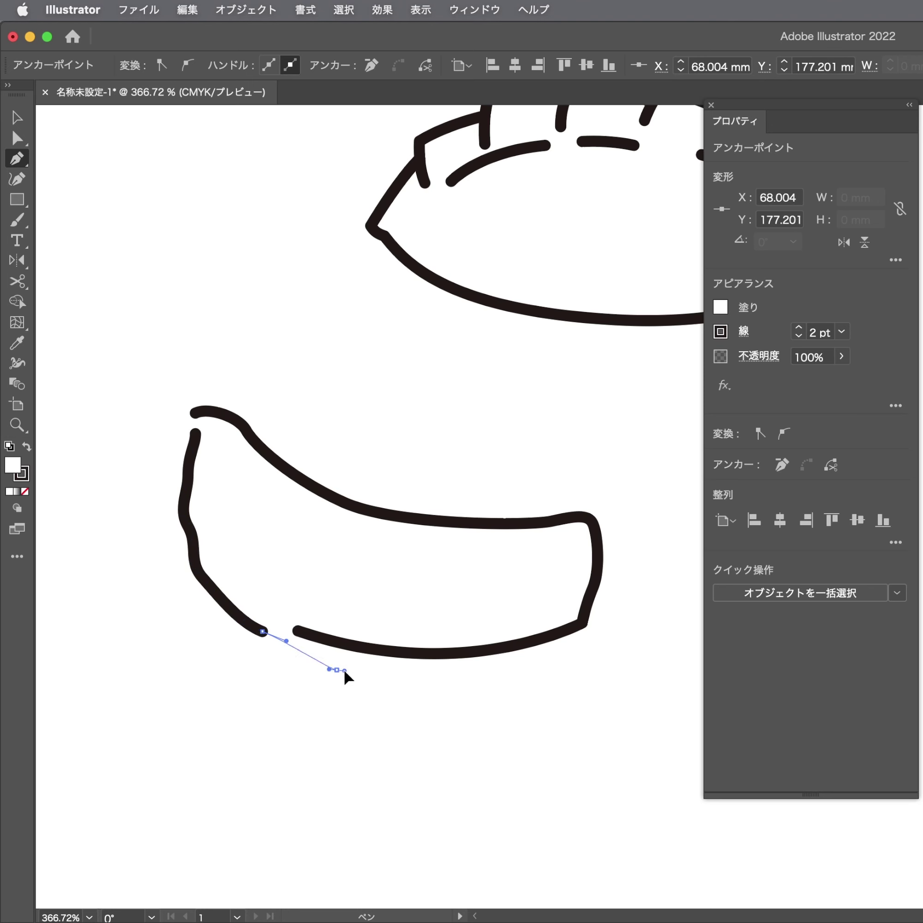
pyautogui.moveTo(337, 670); pyautogui.dragTo(371, 670)
pyautogui.moveTo(434, 679); pyautogui.dragTo(571, 640)
pyautogui.click(582, 624)
# Remove the old inner bottom curve from the outline
pyautogui.press('a')
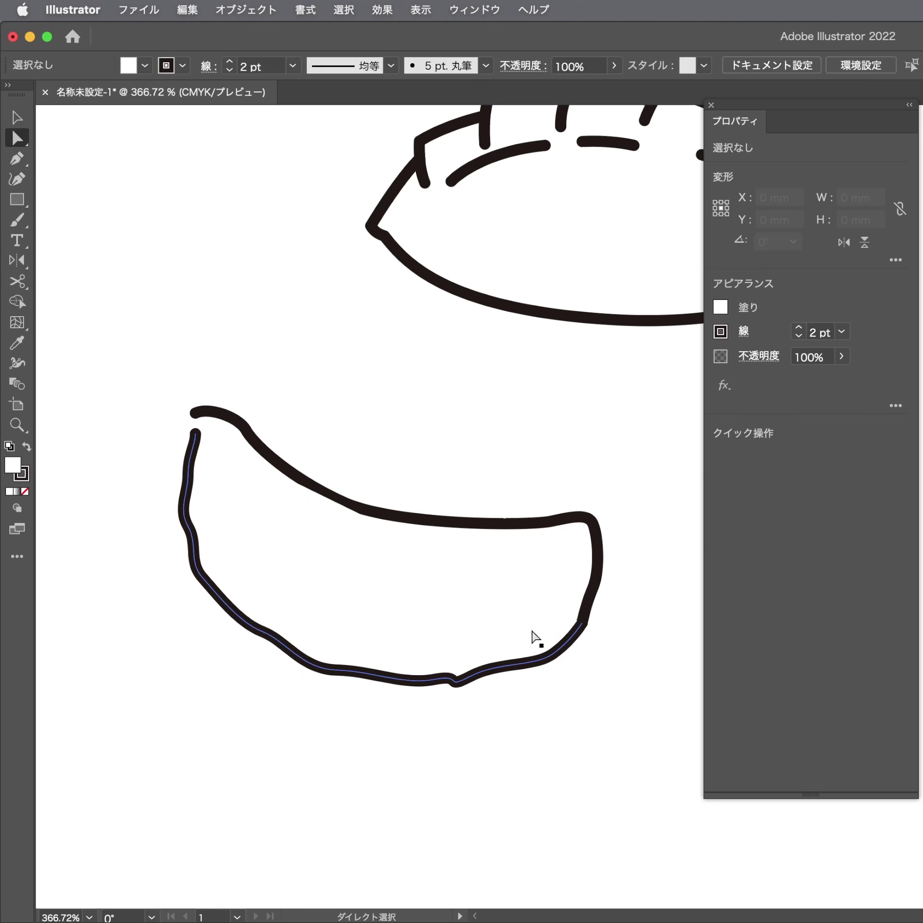
pyautogui.click(532, 640)
pyautogui.click(571, 700)
pyautogui.click(296, 630)
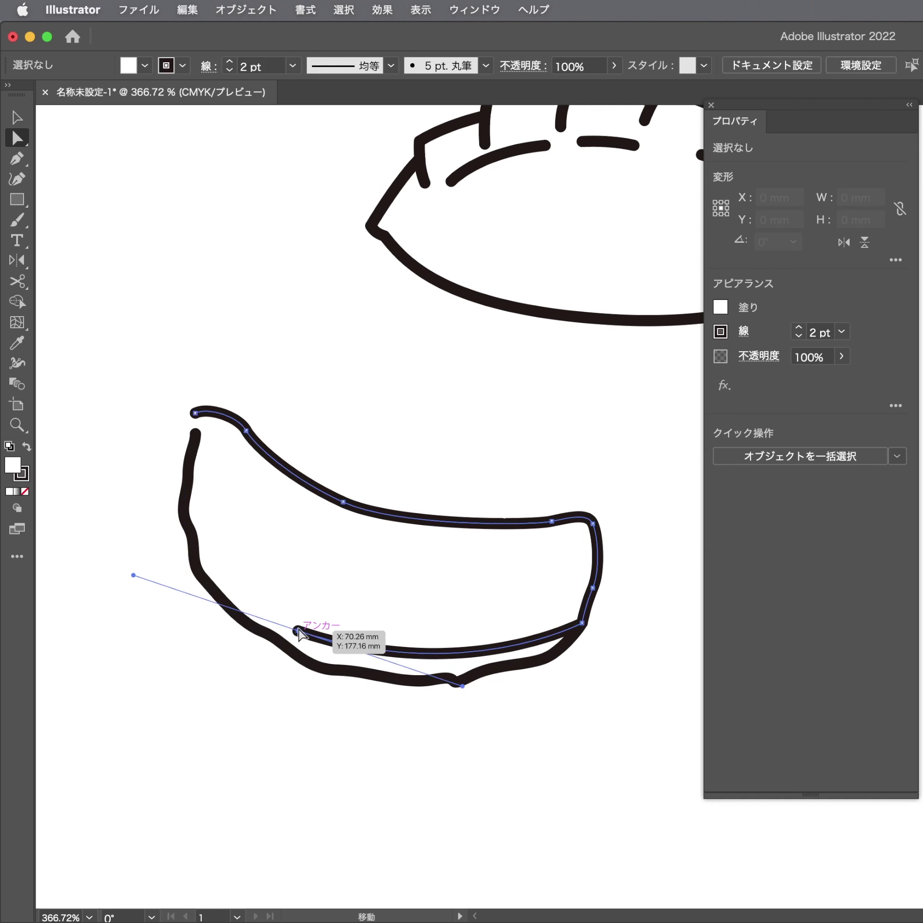
pyautogui.hotkey('ctrl', 'z')
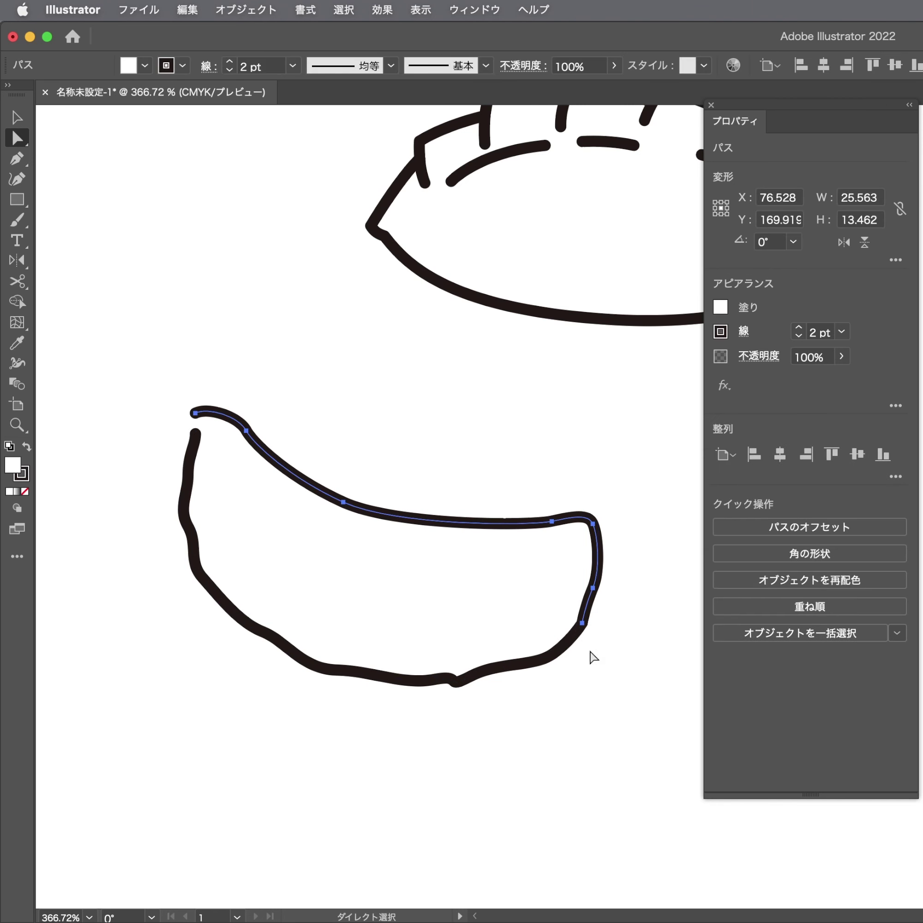
pyautogui.hotkey('ctrl', 'z')
pyautogui.hotkey('ctrl', 'z')
pyautogui.hotkey('ctrl', 'z')
# Join the open ends at the top-left to close the outline and restore the inner crease curve
pyautogui.click(206, 458)
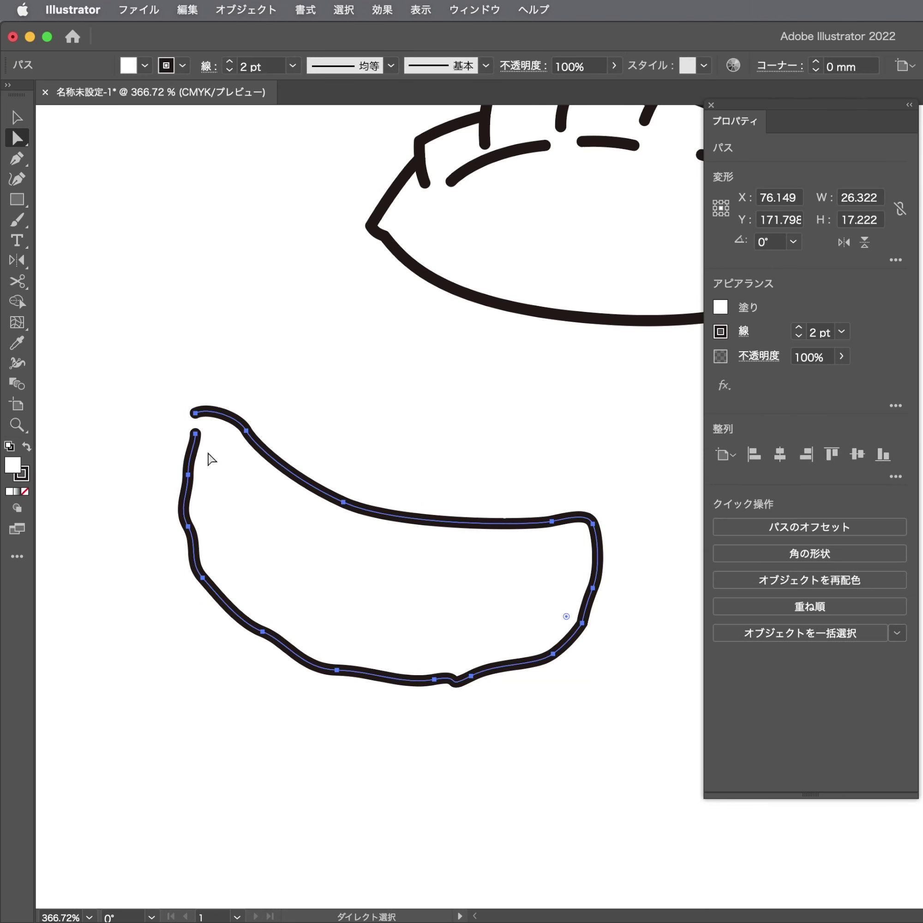
pyautogui.moveTo(199, 434); pyautogui.dragTo(184, 441)
pyautogui.scroll(3, 193, 424)
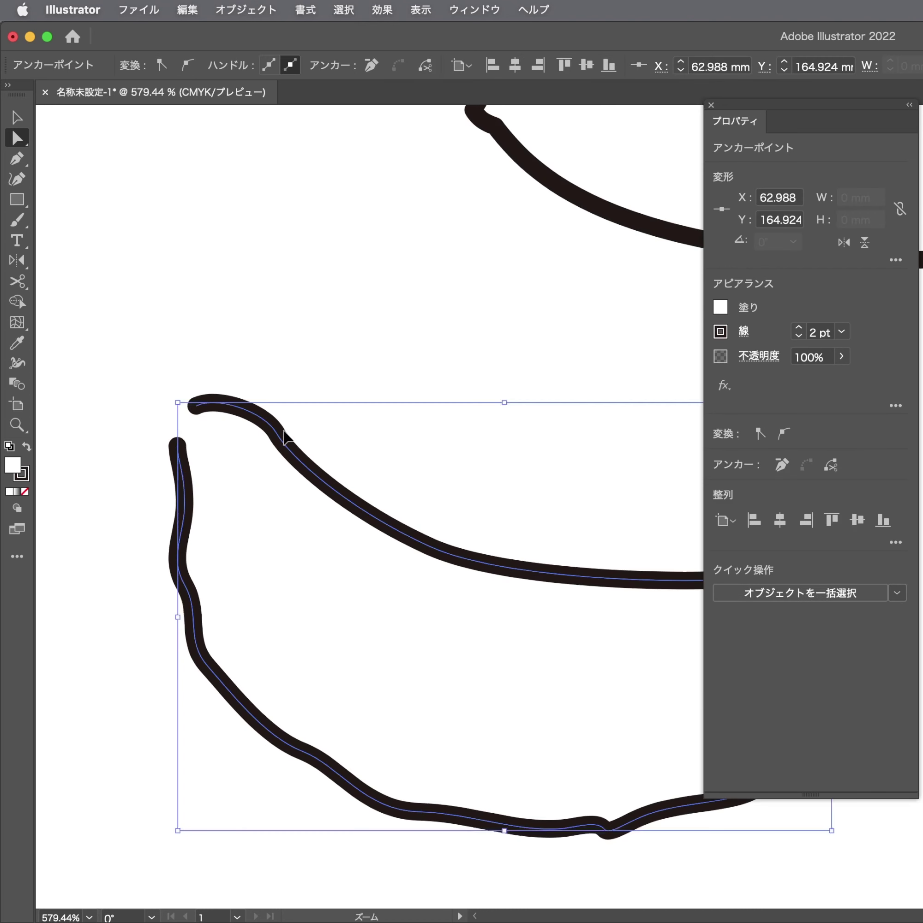
pyautogui.press('p')
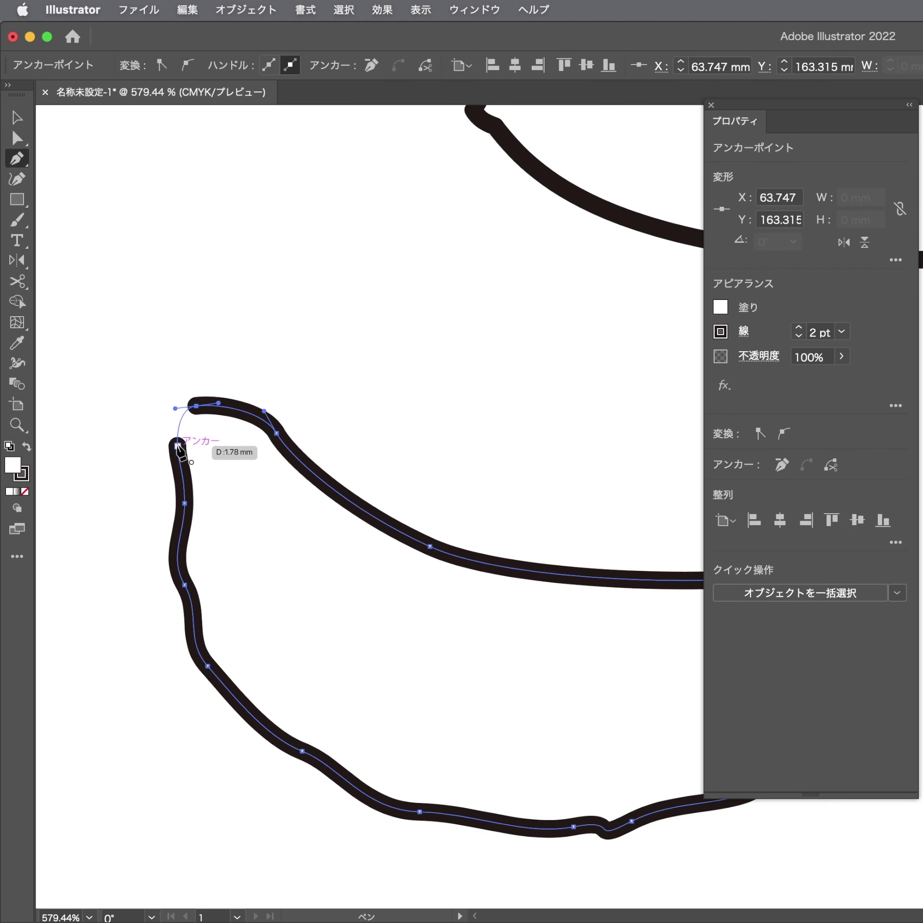
pyautogui.click(177, 442)
pyautogui.press('a')
pyautogui.click(256, 457)
pyautogui.scroll(-3, 201, 472)
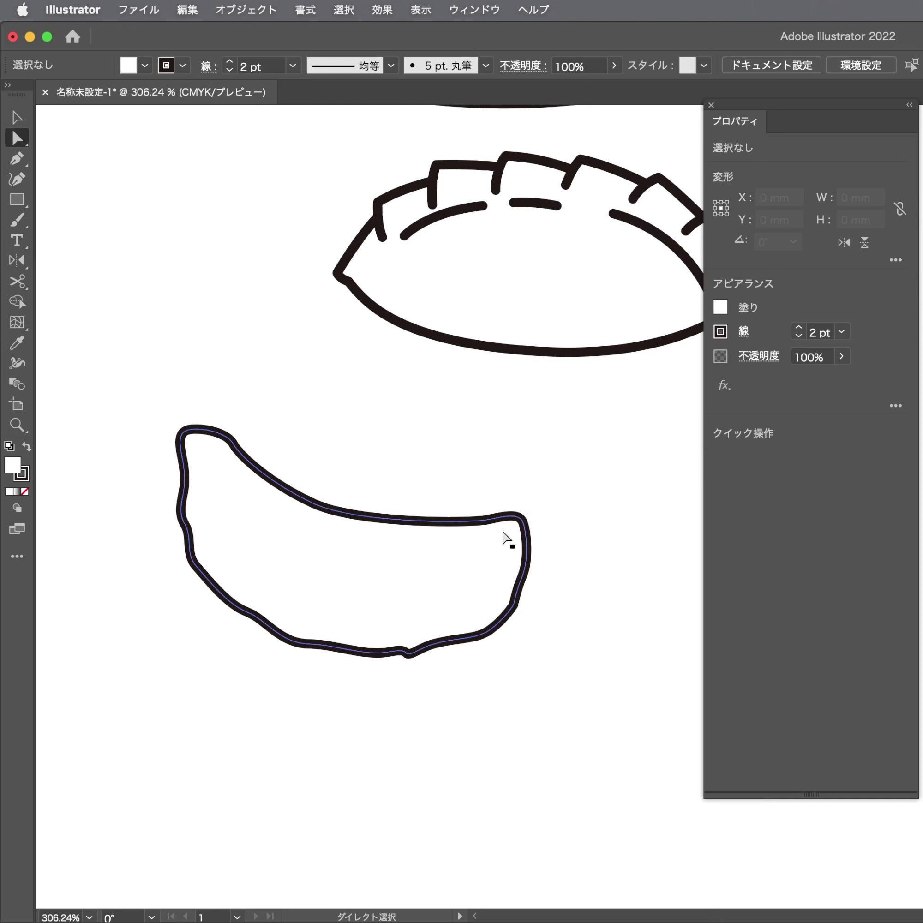
pyautogui.hotkey('ctrl', 'f')
# Reshape the inner curve into a bottom crease with its ends and bend adjusted
pyautogui.moveTo(510, 610)
pyautogui.mouseDown()
pyautogui.moveTo(501, 573)
pyautogui.moveTo(514, 557)
pyautogui.mouseUp()
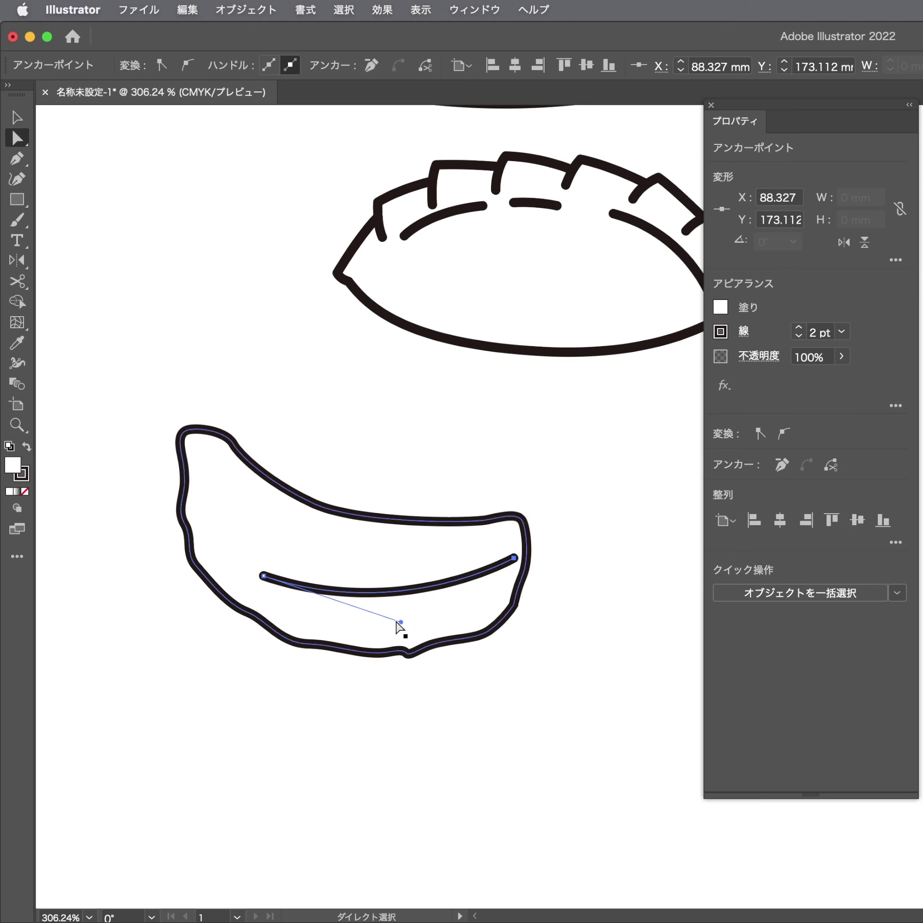
pyautogui.moveTo(399, 623); pyautogui.dragTo(443, 645)
pyautogui.moveTo(263, 577)
pyautogui.mouseDown()
pyautogui.moveTo(263, 594)
pyautogui.moveTo(283, 588)
pyautogui.mouseUp()
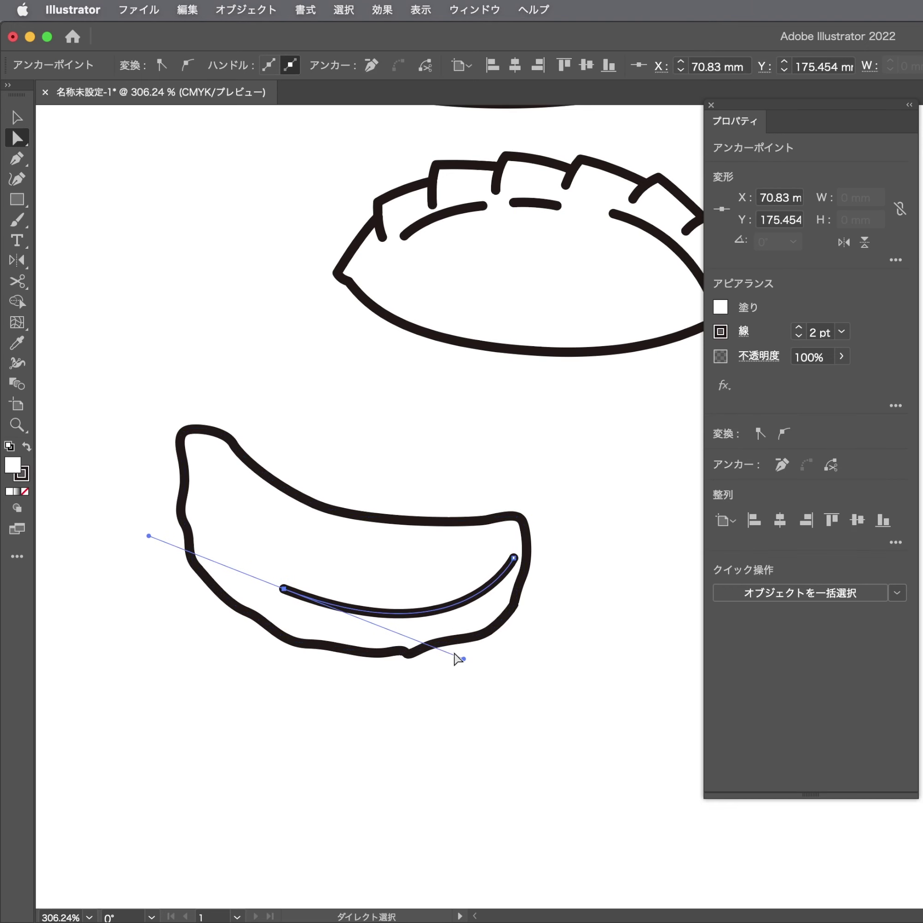
pyautogui.moveTo(462, 658); pyautogui.dragTo(438, 654)
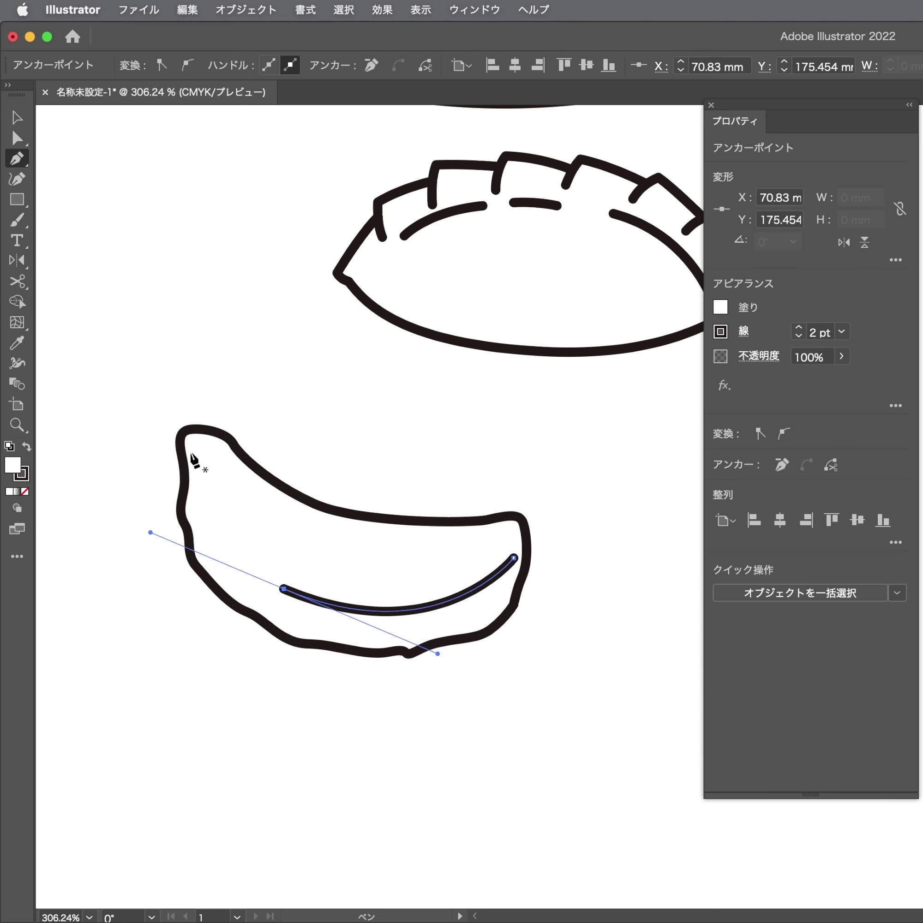
# Draw a curved crease down the left side and group it with the outline
pyautogui.click(181, 450)
pyautogui.moveTo(200, 482)
pyautogui.mouseDown()
pyautogui.moveTo(218, 542)
pyautogui.moveTo(250, 576)
pyautogui.mouseUp()
pyautogui.keyDown('super'); pyautogui.click(356, 441); pyautogui.keyUp('super')
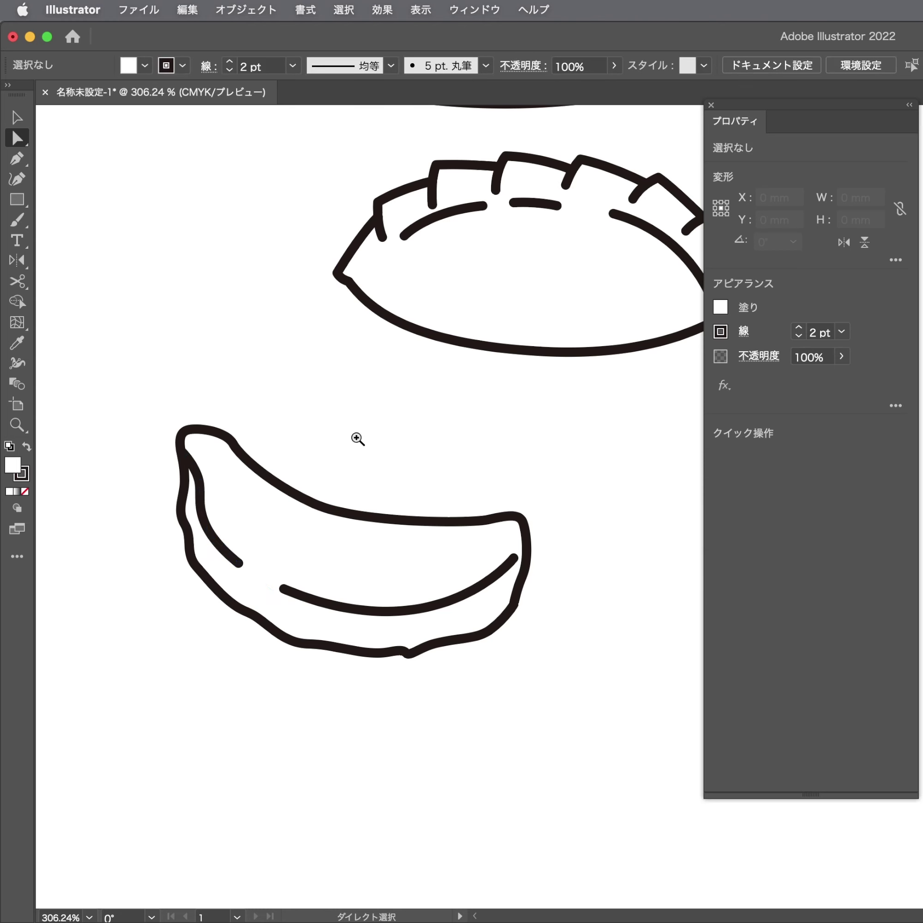
pyautogui.press('a')
pyautogui.click(405, 562)
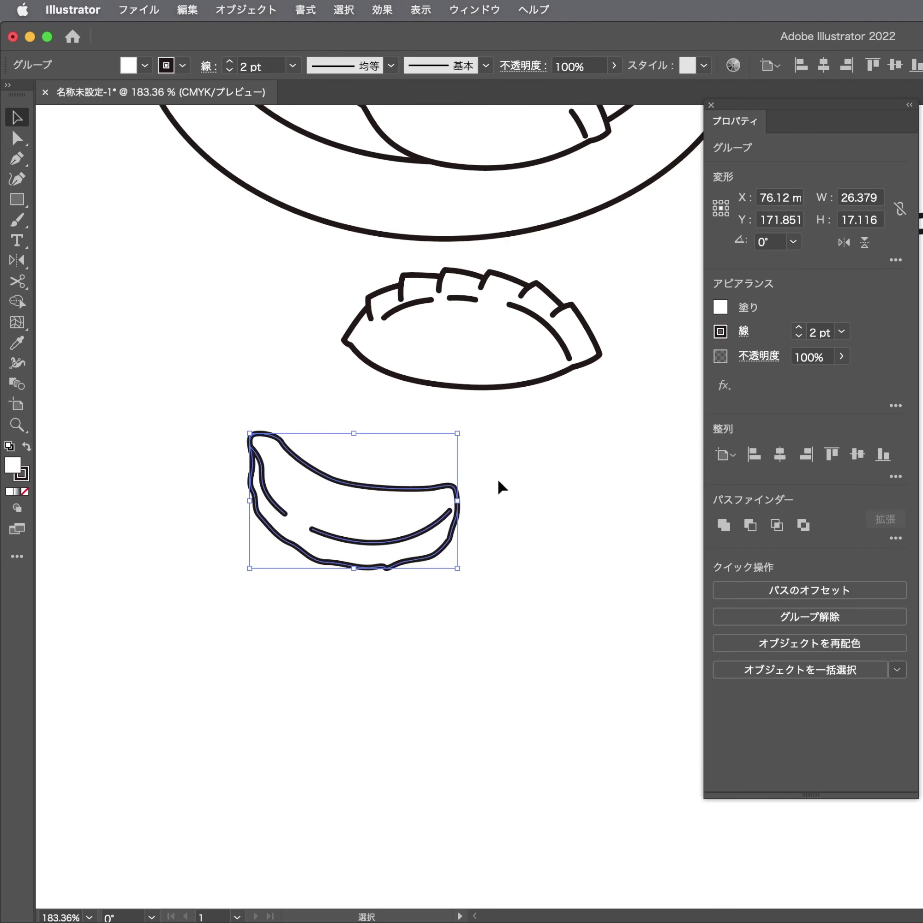
# Smooth the crescent dumpling's top edge by adjusting its anchors and curves
pyautogui.keyDown('super'); pyautogui.click(501, 487); pyautogui.keyUp('super')
pyautogui.keyDown('super'); pyautogui.click(463, 475); pyautogui.keyUp('super')
pyautogui.moveTo(137, 418); pyautogui.dragTo(137, 408)
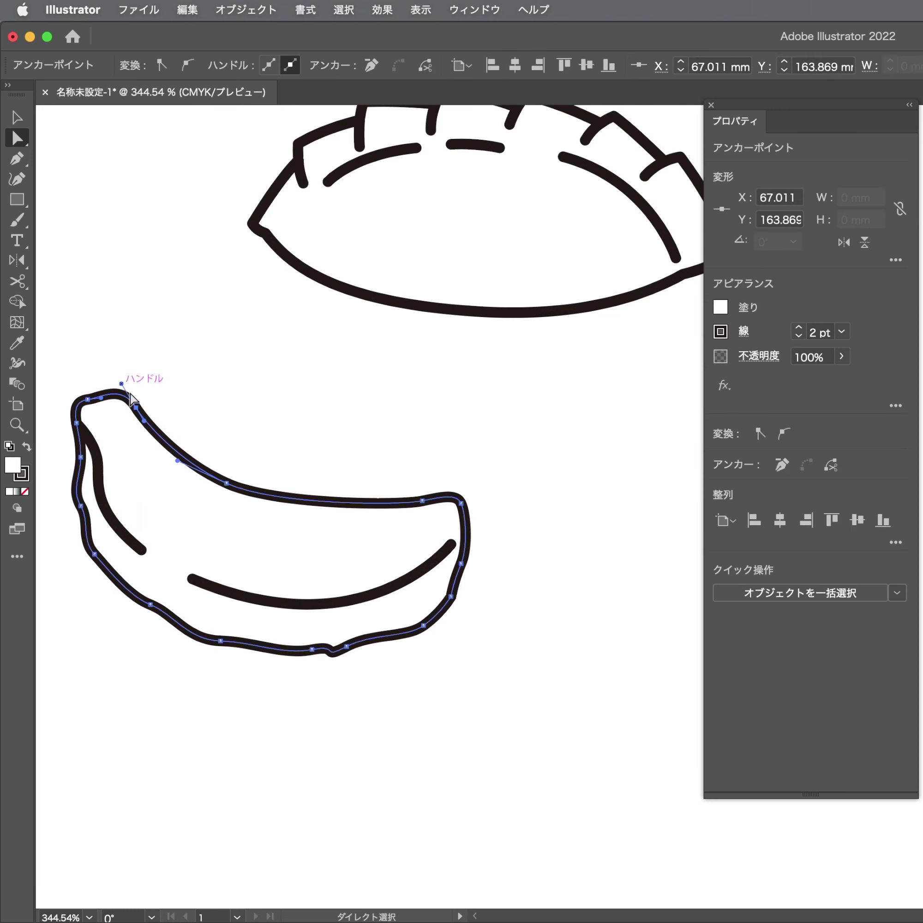
pyautogui.moveTo(224, 486); pyautogui.dragTo(257, 482)
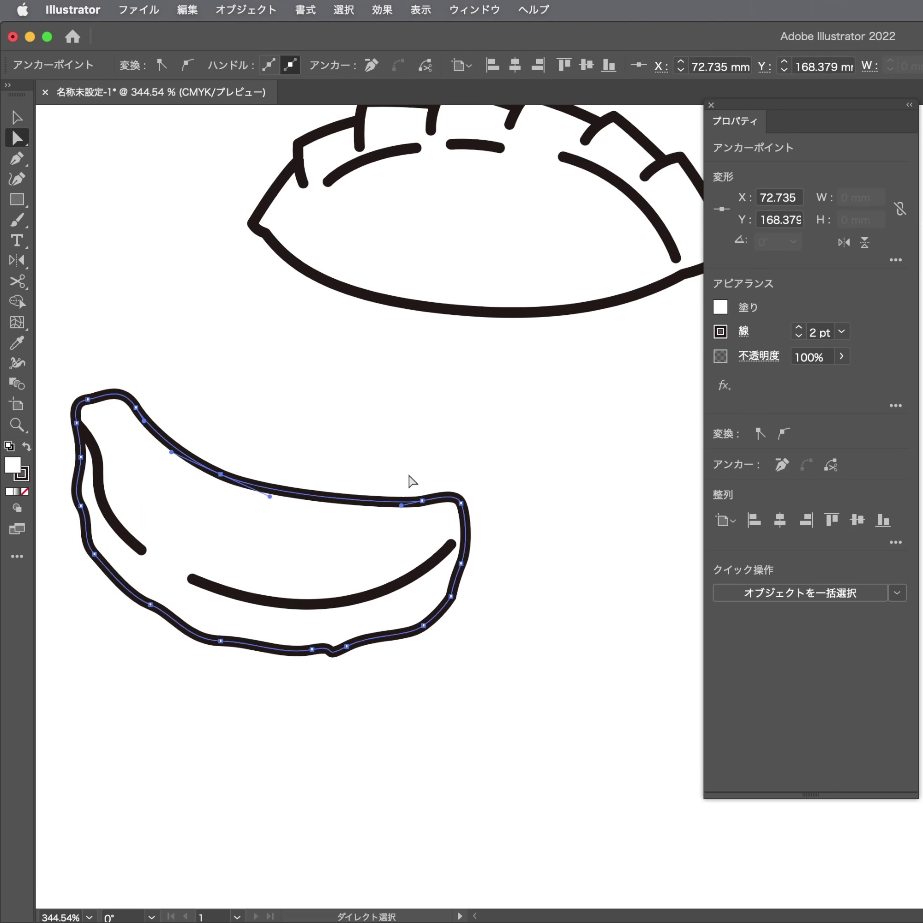
pyautogui.moveTo(409, 506); pyautogui.dragTo(388, 512)
pyautogui.click(369, 455)
# Move the grouped crescent dumpling to the lower left of the pleated dumpling
pyautogui.press('v')
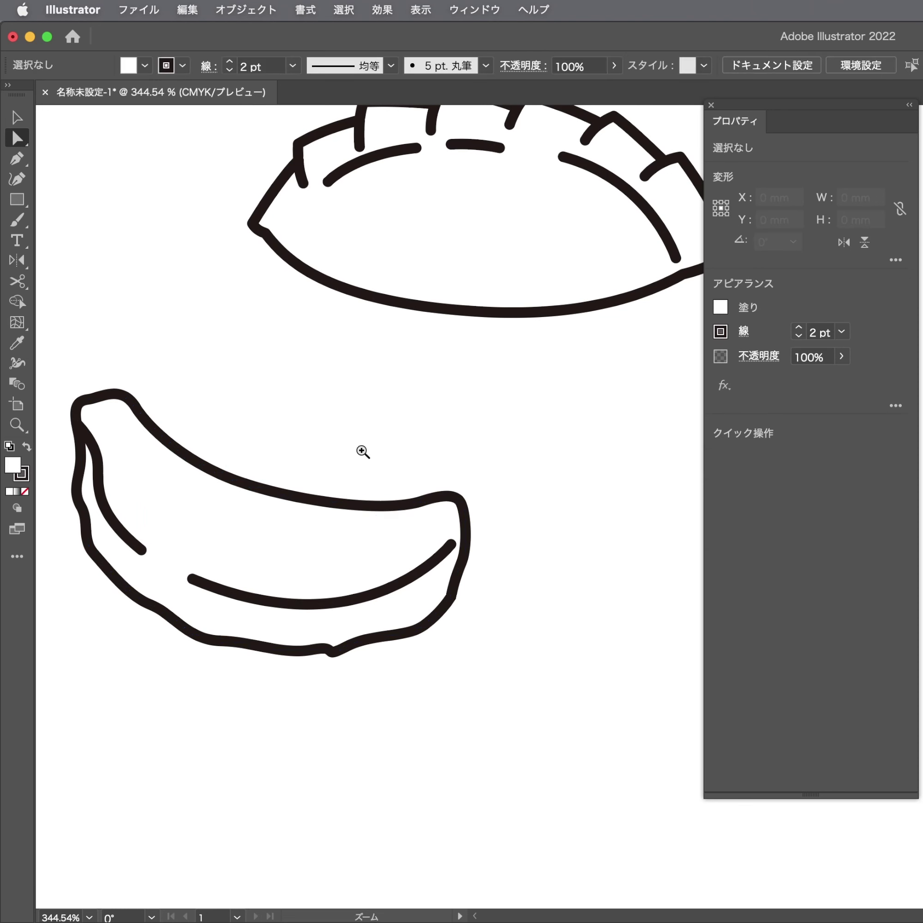
pyautogui.keyDown('alt'); pyautogui.scroll(-2, 363, 451); pyautogui.keyUp('alt')
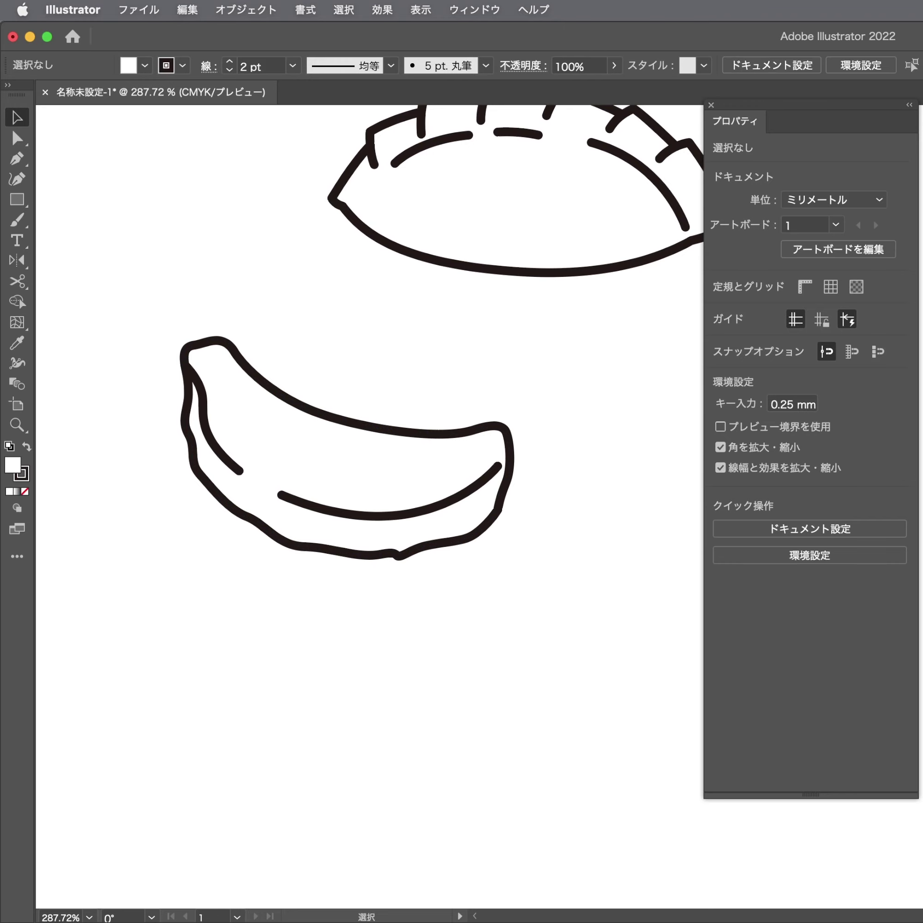
pyautogui.keyDown('alt'); pyautogui.scroll(-2, 493, 368); pyautogui.keyUp('alt')
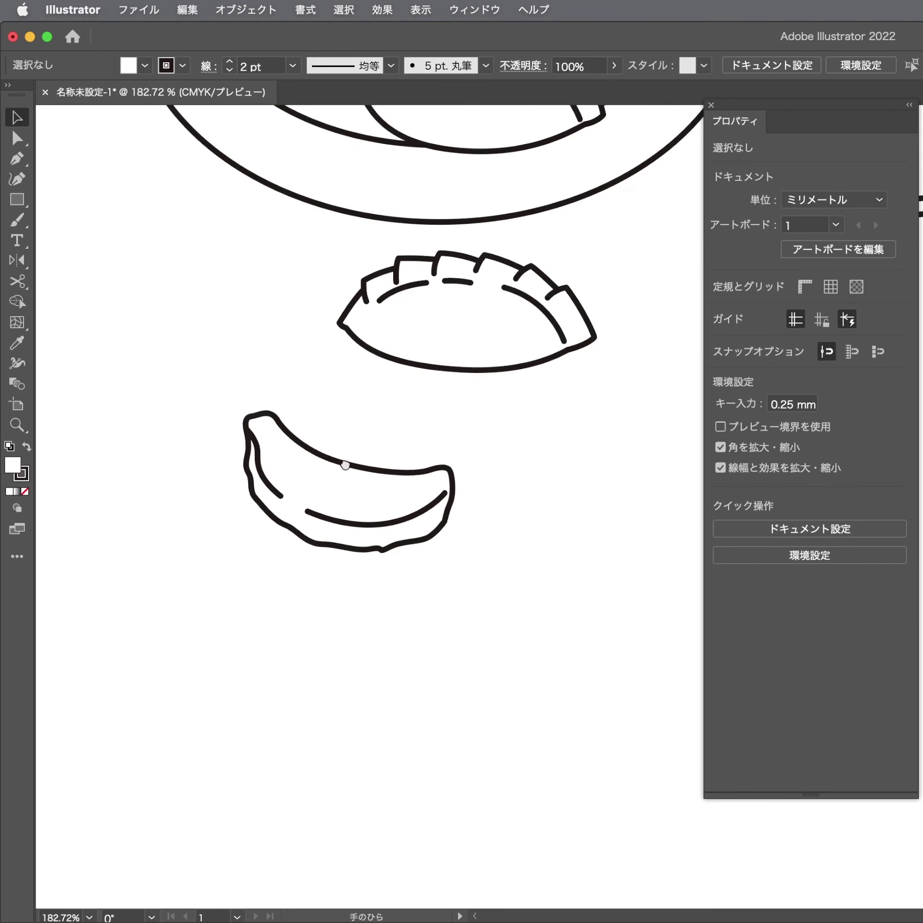
pyautogui.keyDown('alt'); pyautogui.scroll(-2, 342, 463); pyautogui.keyUp('alt')
pyautogui.moveTo(252, 631); pyautogui.dragTo(352, 598)
pyautogui.keyDown('alt'); pyautogui.scroll(3, 279, 652); pyautogui.keyUp('alt')
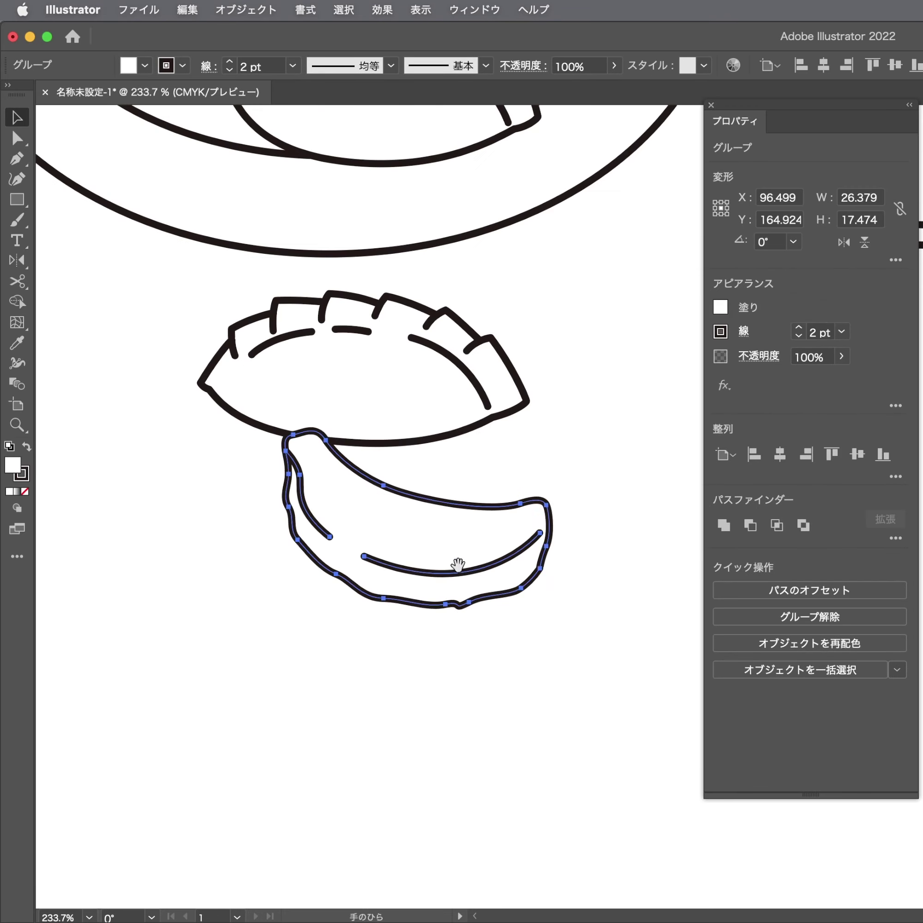
pyautogui.moveTo(454, 556); pyautogui.dragTo(286, 530)
pyautogui.keyDown('alt'); pyautogui.scroll(-3, 436, 572); pyautogui.keyUp('alt')
pyautogui.click(307, 569)
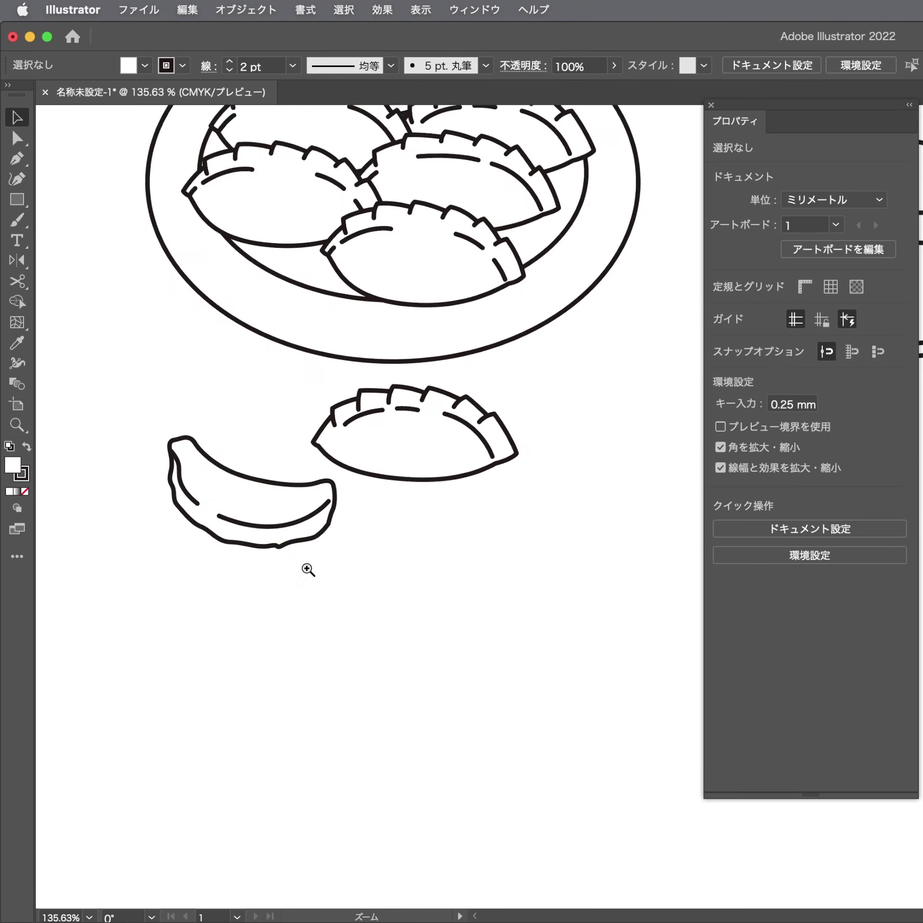
pyautogui.keyDown('alt'); pyautogui.scroll(3, 482, 567); pyautogui.keyUp('alt')
# Draw a closed curved dumpling outline with the Pen tool below the existing ones
pyautogui.press('p')
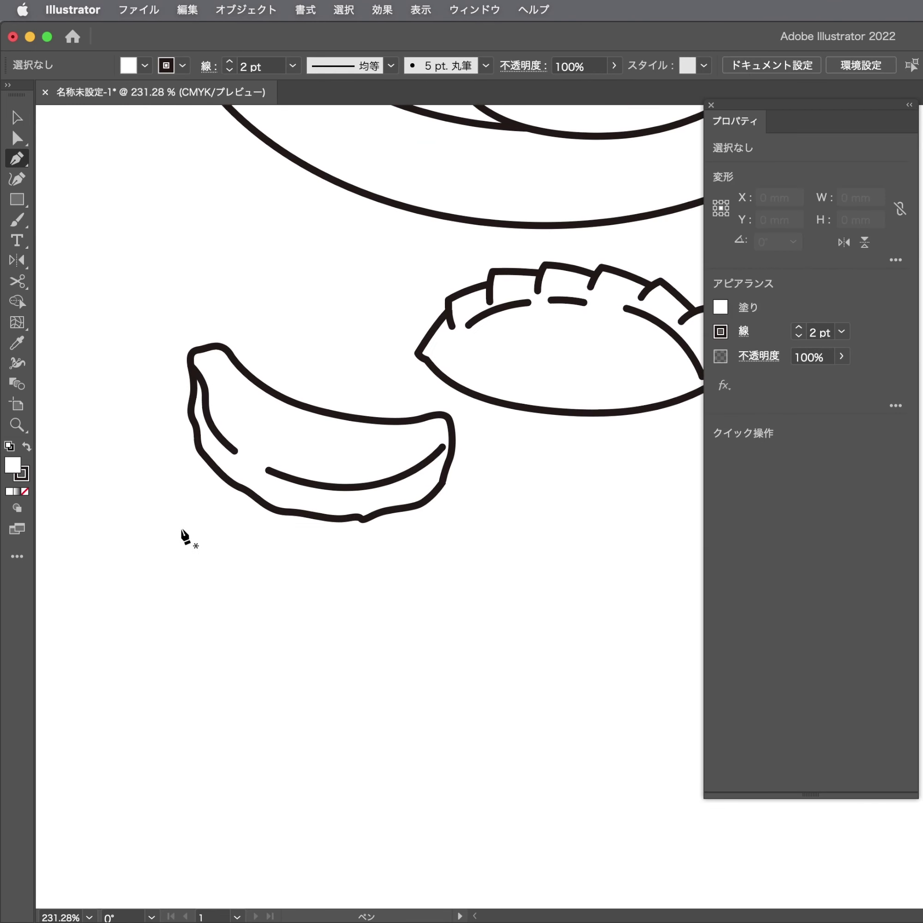
pyautogui.click(156, 533)
pyautogui.moveTo(166, 556); pyautogui.dragTo(175, 558)
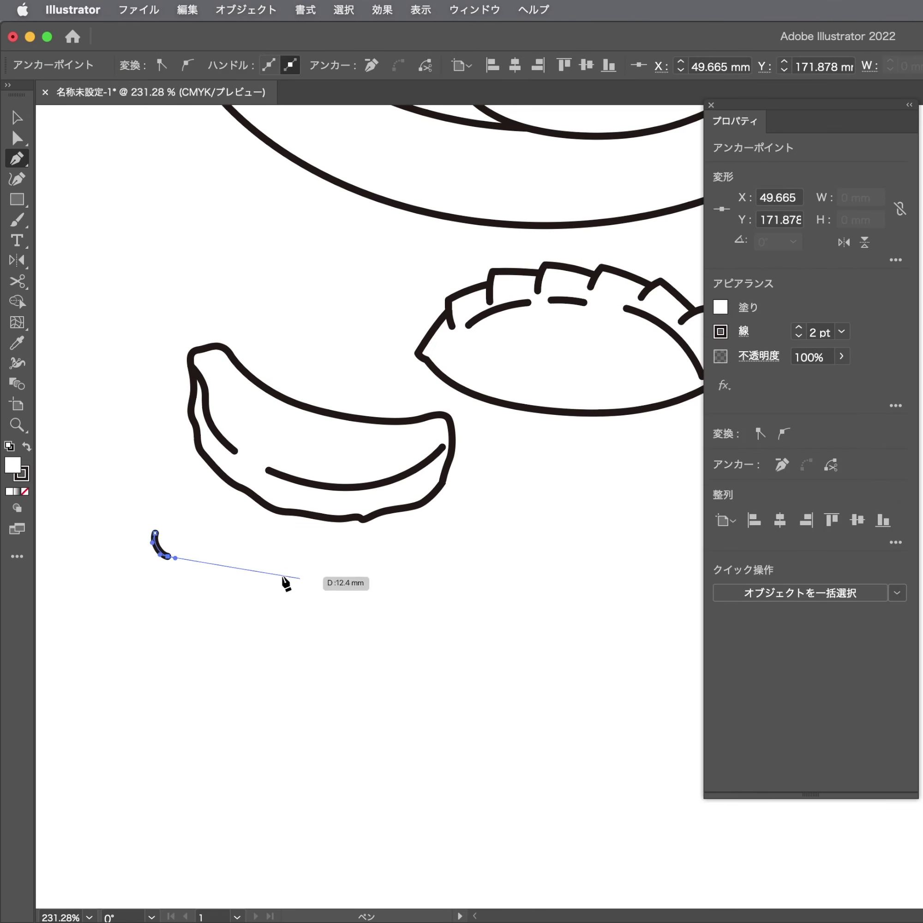
pyautogui.moveTo(286, 579); pyautogui.dragTo(283, 587)
pyautogui.moveTo(367, 614)
pyautogui.mouseDown()
pyautogui.moveTo(429, 623)
pyautogui.moveTo(375, 701)
pyautogui.moveTo(271, 713)
pyautogui.moveTo(208, 696)
pyautogui.moveTo(163, 672)
pyautogui.moveTo(134, 633)
pyautogui.moveTo(123, 588)
pyautogui.moveTo(173, 641)
pyautogui.mouseUp()
pyautogui.click(155, 533)
pyautogui.hotkey('ctrl', 'shift', 'a')
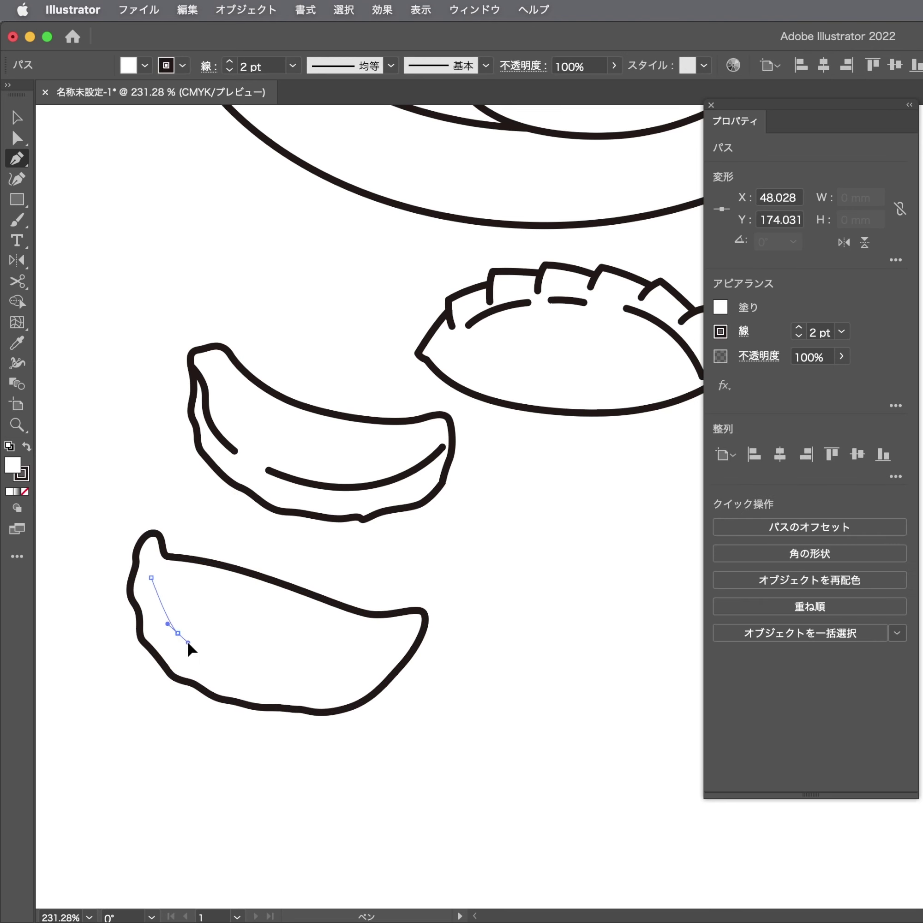
pyautogui.hotkey('ctrl', 'z')
# Add a short pleat fold from the top-left and a long crease curving right inside
pyautogui.moveTo(135, 560)
pyautogui.mouseDown()
pyautogui.moveTo(158, 615)
pyautogui.moveTo(180, 639)
pyautogui.moveTo(238, 656)
pyautogui.mouseUp()
pyautogui.hotkey('ctrl', 'shift', 'a')
pyautogui.moveTo(291, 667); pyautogui.dragTo(308, 668)
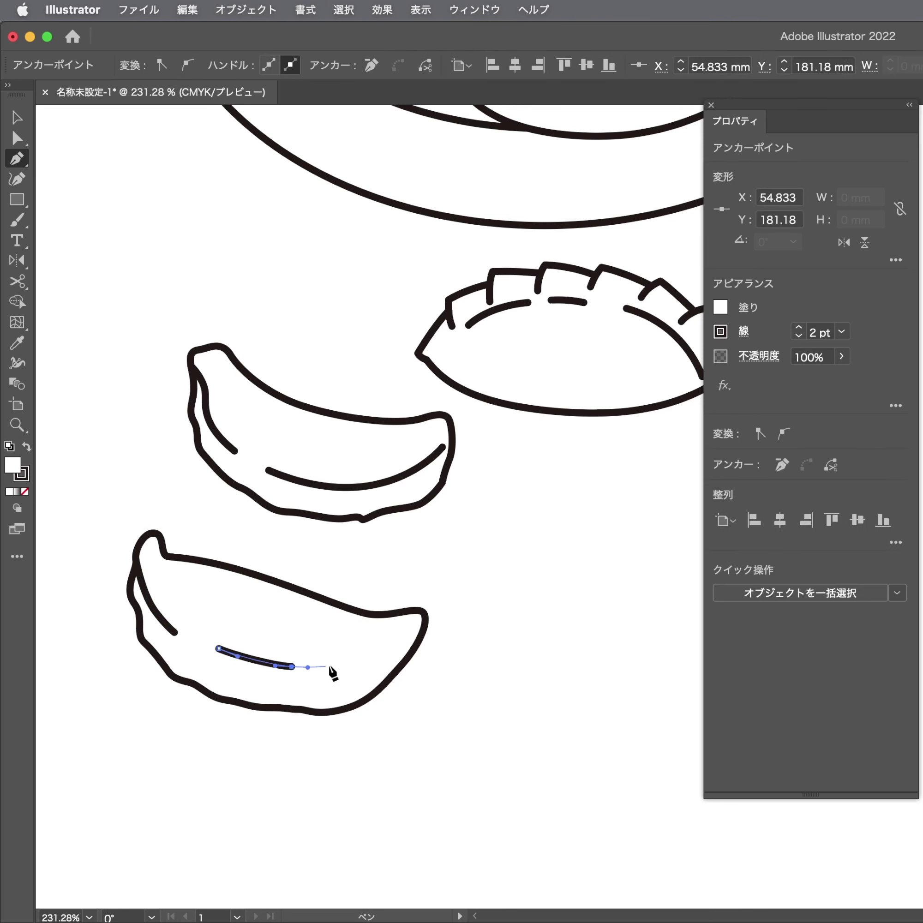
pyautogui.click(399, 645)
pyautogui.hotkey('ctrl', 'shift', 'a')
pyautogui.scroll(2, 401, 648)
# Smooth the bend in the lower dumpling's crease line with Direct Selection
pyautogui.press('a')
pyautogui.hscroll(-3, 429, 664)
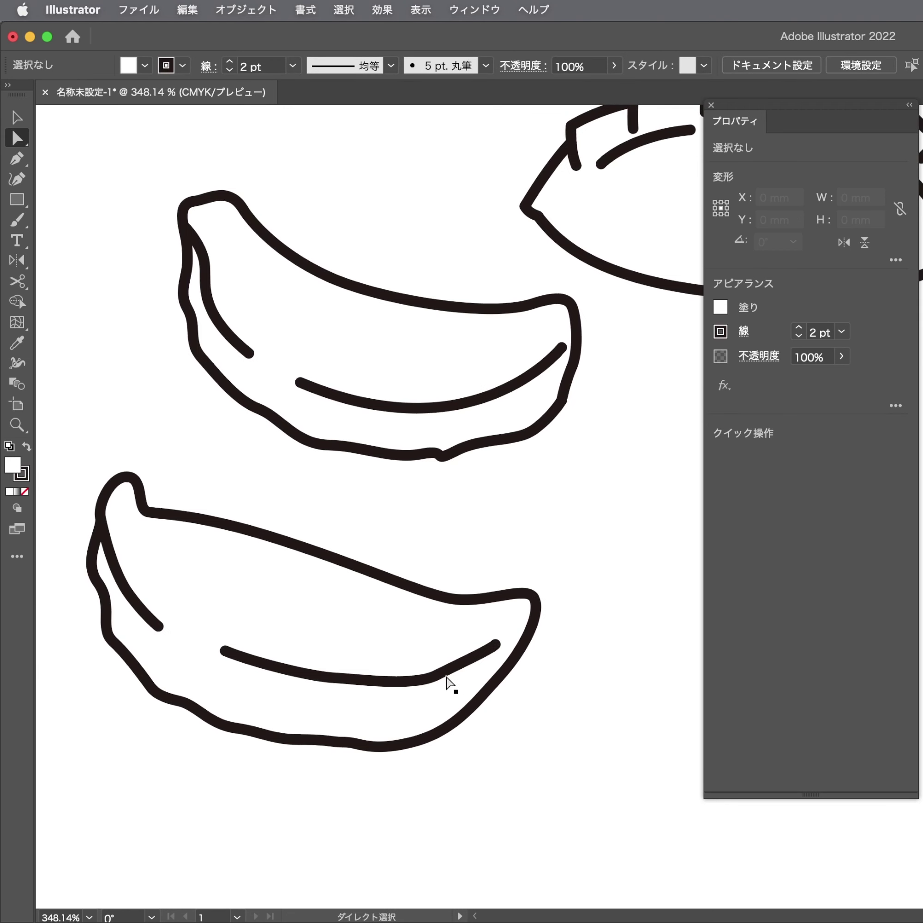
pyautogui.click(420, 683)
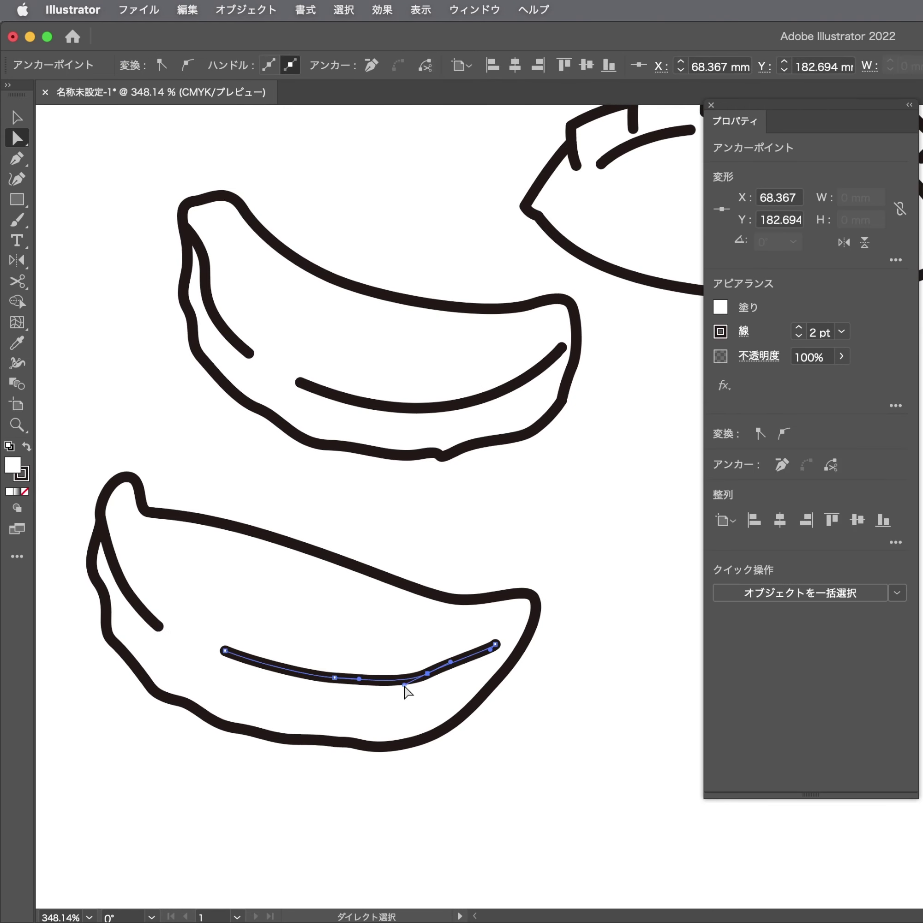
pyautogui.moveTo(427, 672); pyautogui.dragTo(389, 681)
pyautogui.scroll(3, 463, 587)
pyautogui.hscroll(-3, 463, 587)
# Add two anchors to the upper dumpling's top edge and bend it into an S-curve
pyautogui.click(433, 367)
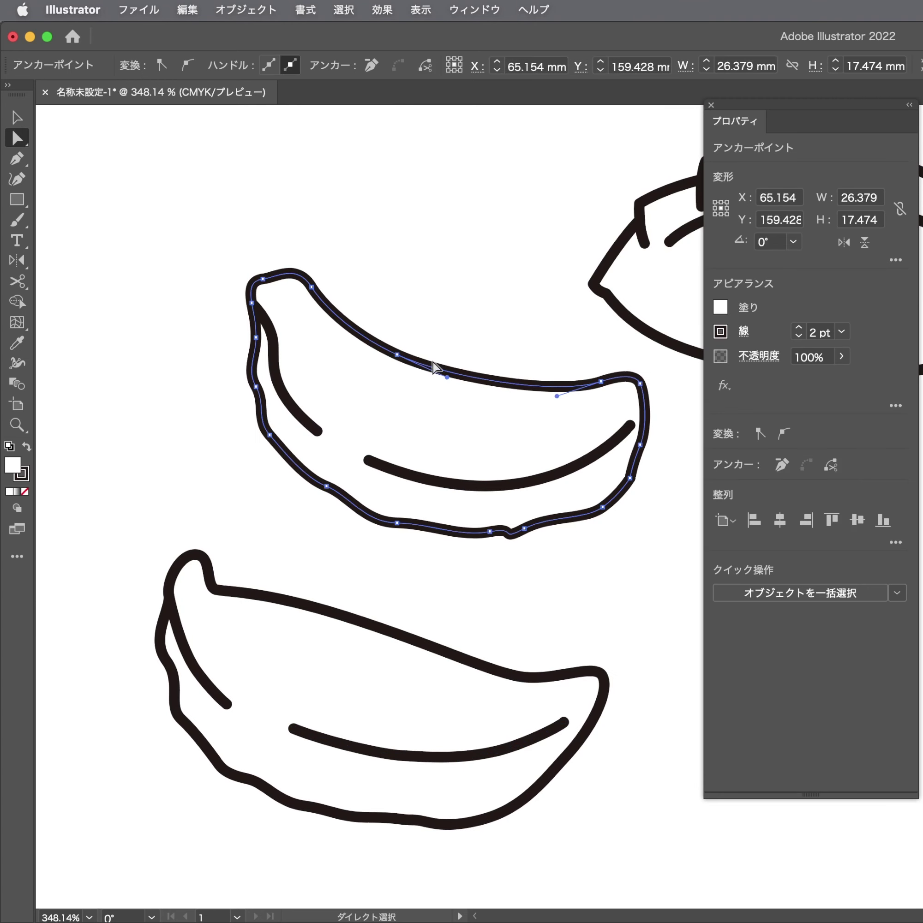
pyautogui.press('p')
pyautogui.click(331, 309)
pyautogui.click(567, 386)
pyautogui.press('a')
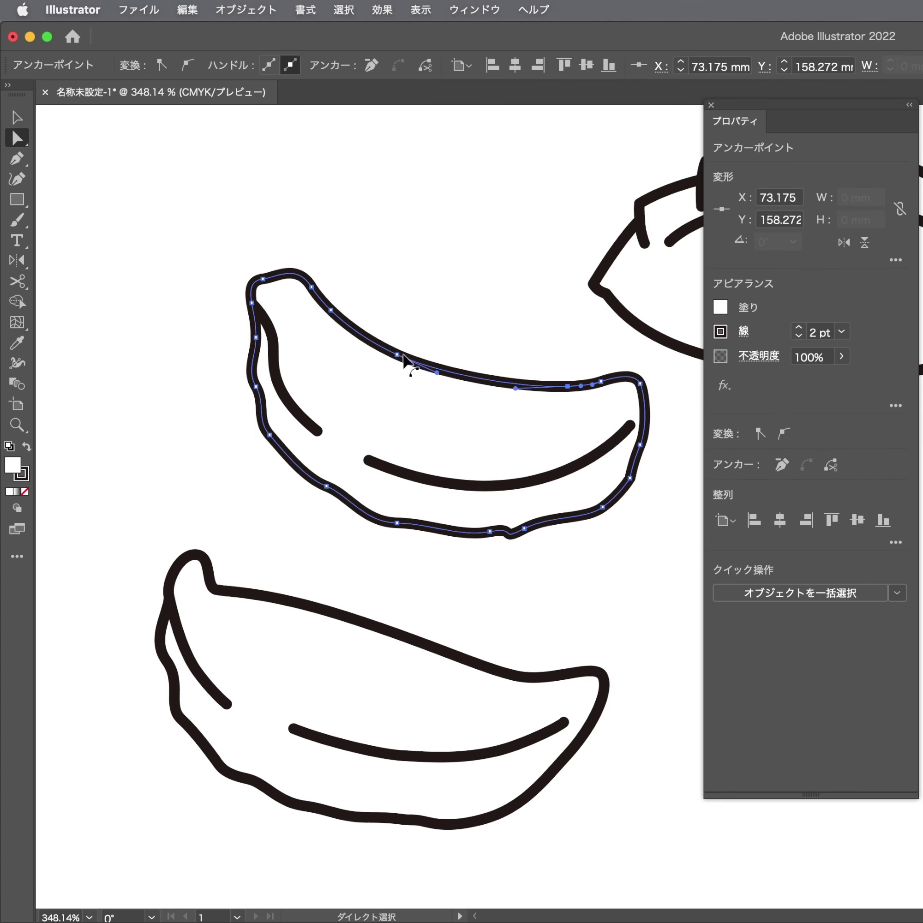
pyautogui.moveTo(403, 356); pyautogui.dragTo(480, 367)
pyautogui.hotkey('ctrl', 'shift', 'a')
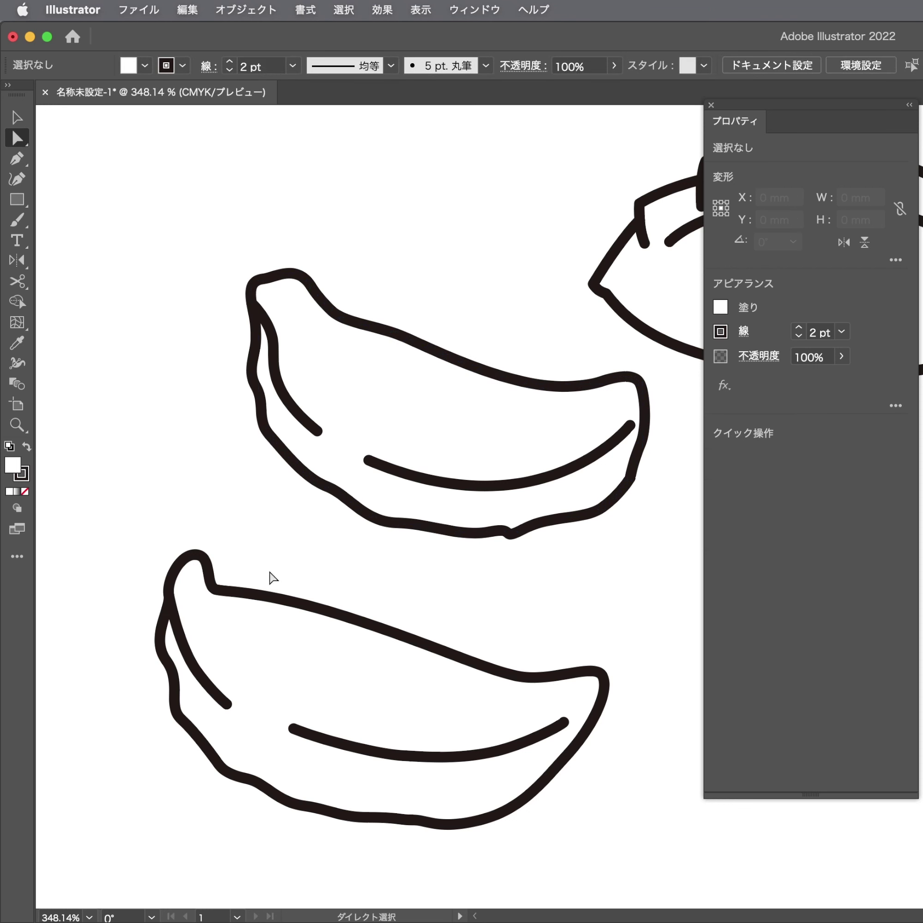
# Select the lower dumpling's outline and crease lines and group them
pyautogui.press('v')
pyautogui.click(257, 739)
pyautogui.moveTo(154, 664); pyautogui.dragTo(539, 708)
pyautogui.press('a')
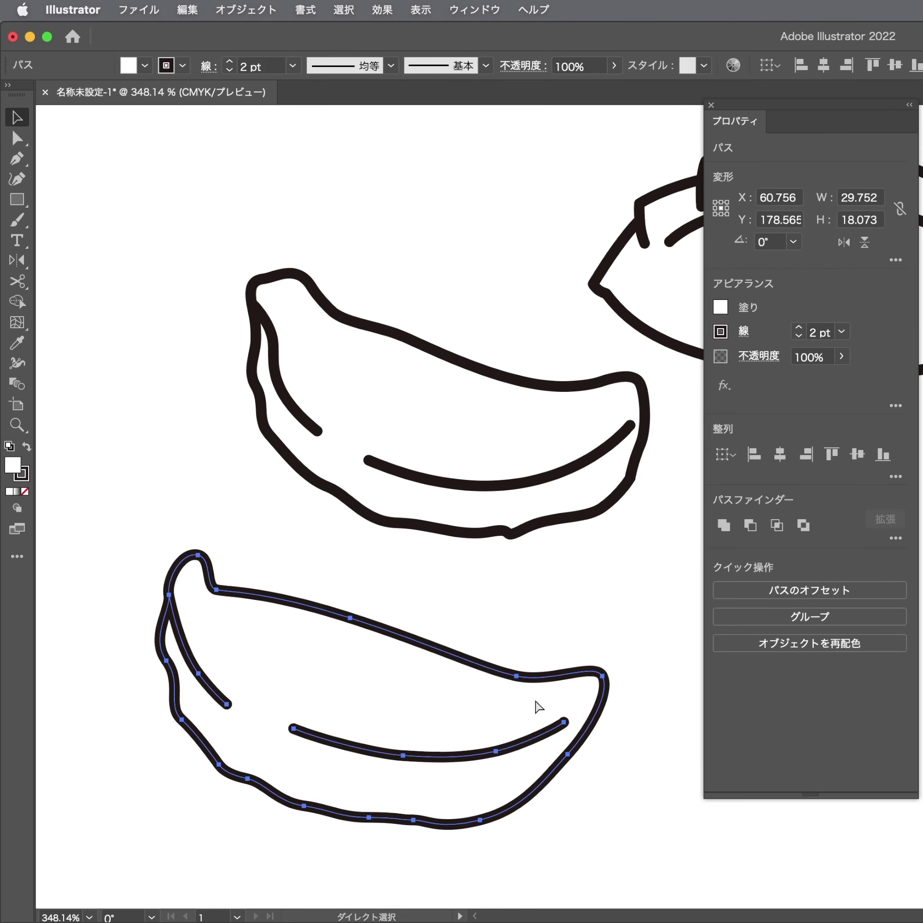
pyautogui.hotkey('ctrl', 'shift', 'a')
pyautogui.click(501, 638)
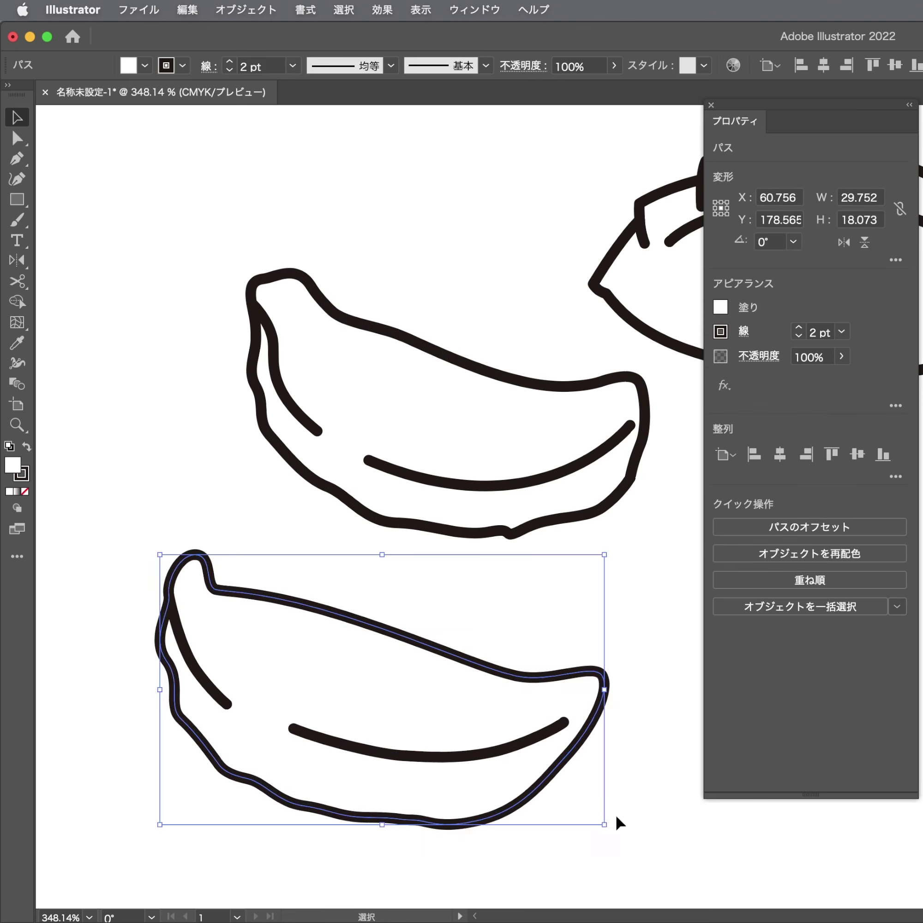
pyautogui.moveTo(618, 825)
pyautogui.mouseDown()
pyautogui.moveTo(113, 625)
pyautogui.moveTo(171, 646)
pyautogui.mouseUp()
pyautogui.moveTo(428, 791); pyautogui.dragTo(427, 792)
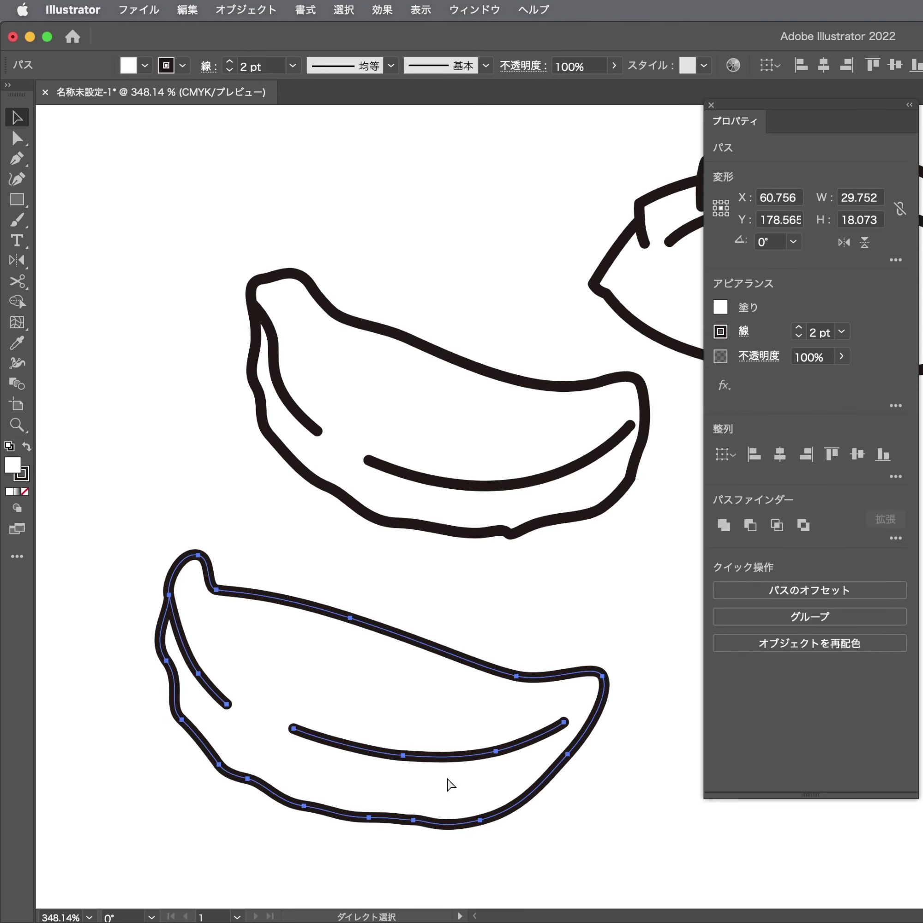
pyautogui.hotkey('ctrl', 'shift', 'a')
# Bring the dumplings into view and select the lower dumpling group
pyautogui.scroll(-2, 433, 725)
pyautogui.moveTo(433, 725); pyautogui.dragTo(407, 637)
pyautogui.click(407, 638)
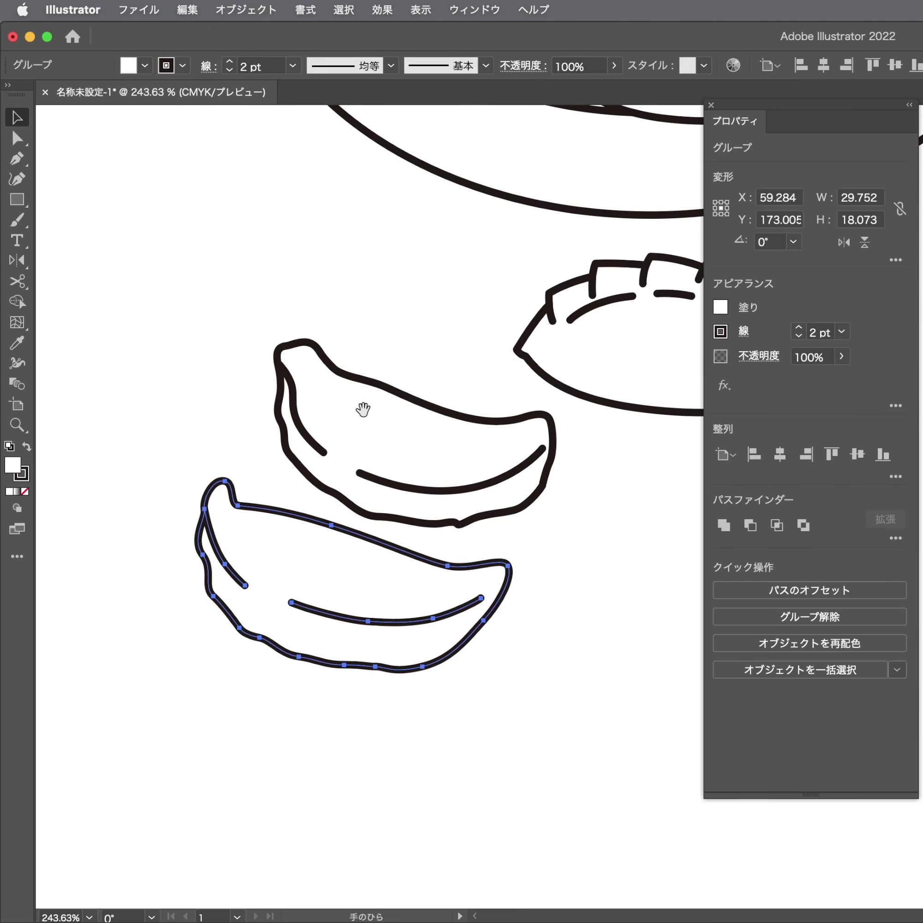
pyautogui.scroll(2, 330, 598)
pyautogui.scroll(-2, 249, 601)
# Draw a closed crescent outline with a rounded top lobe below-left of the other dumplings
pyautogui.press('p')
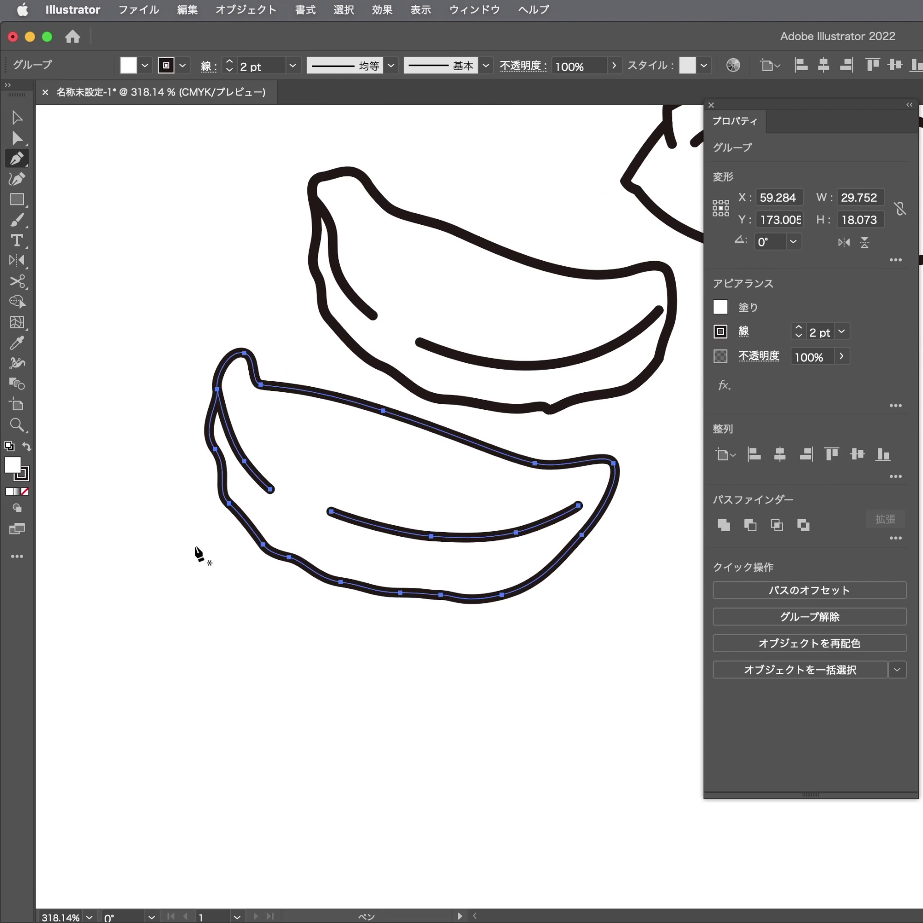
pyautogui.scroll(-2, 165, 552)
pyautogui.click(135, 462)
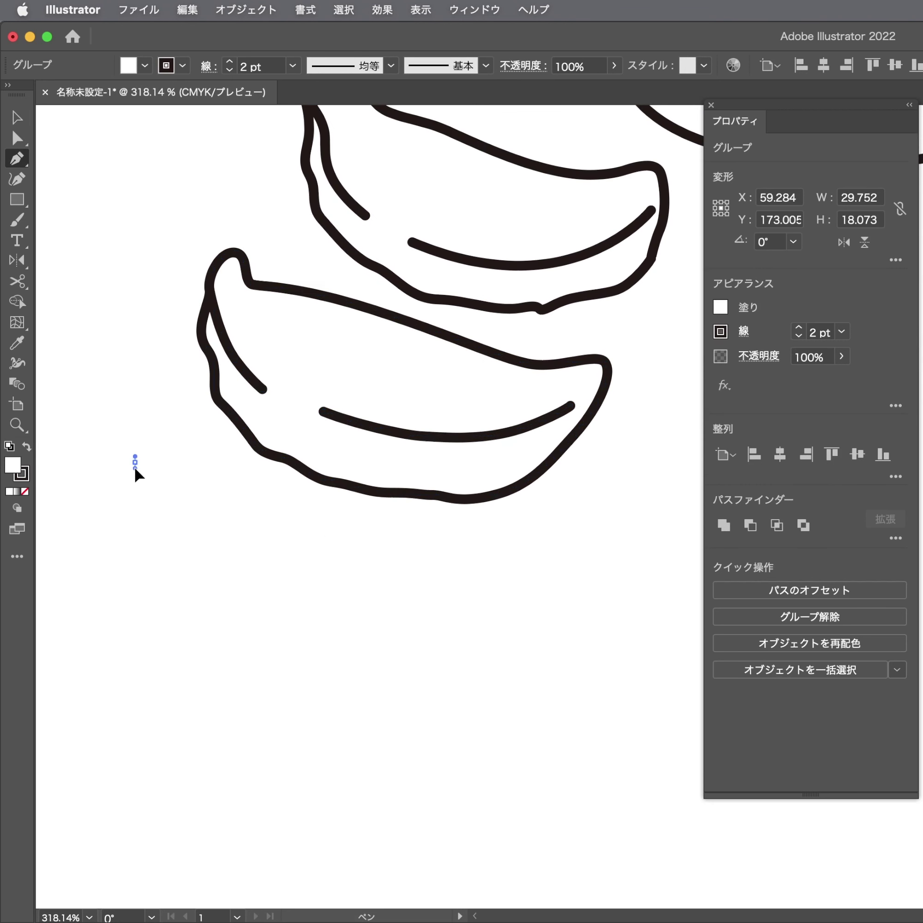
pyautogui.click(152, 490)
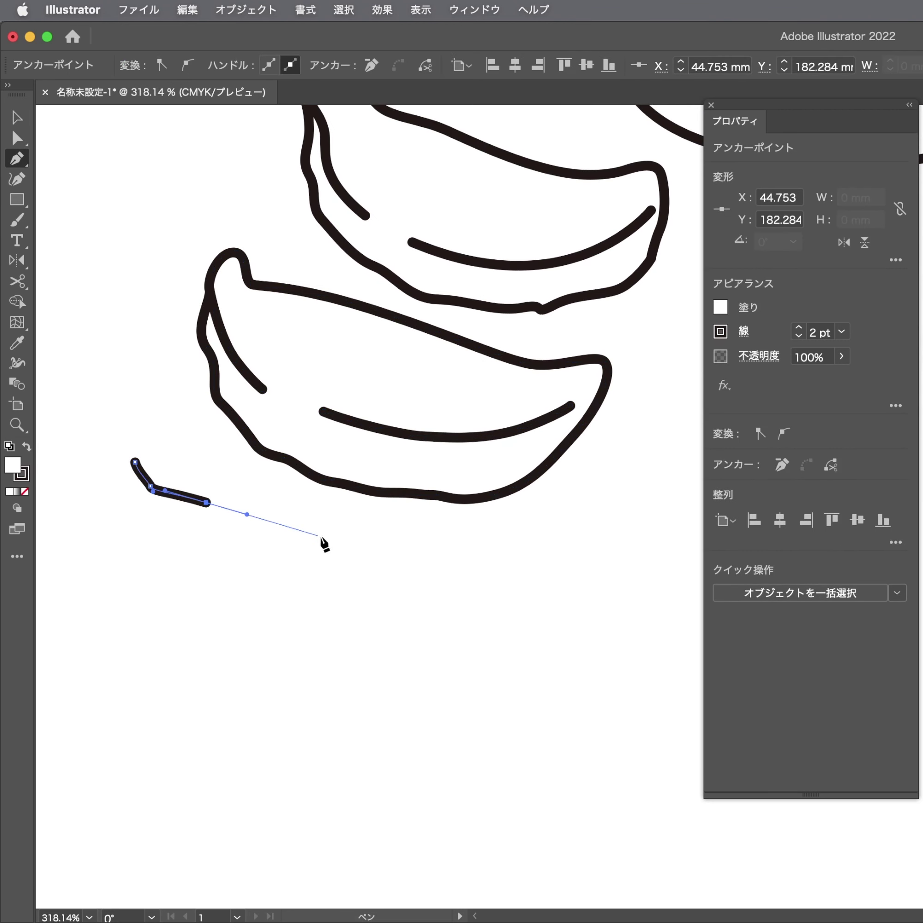
pyautogui.moveTo(366, 554); pyautogui.dragTo(383, 560)
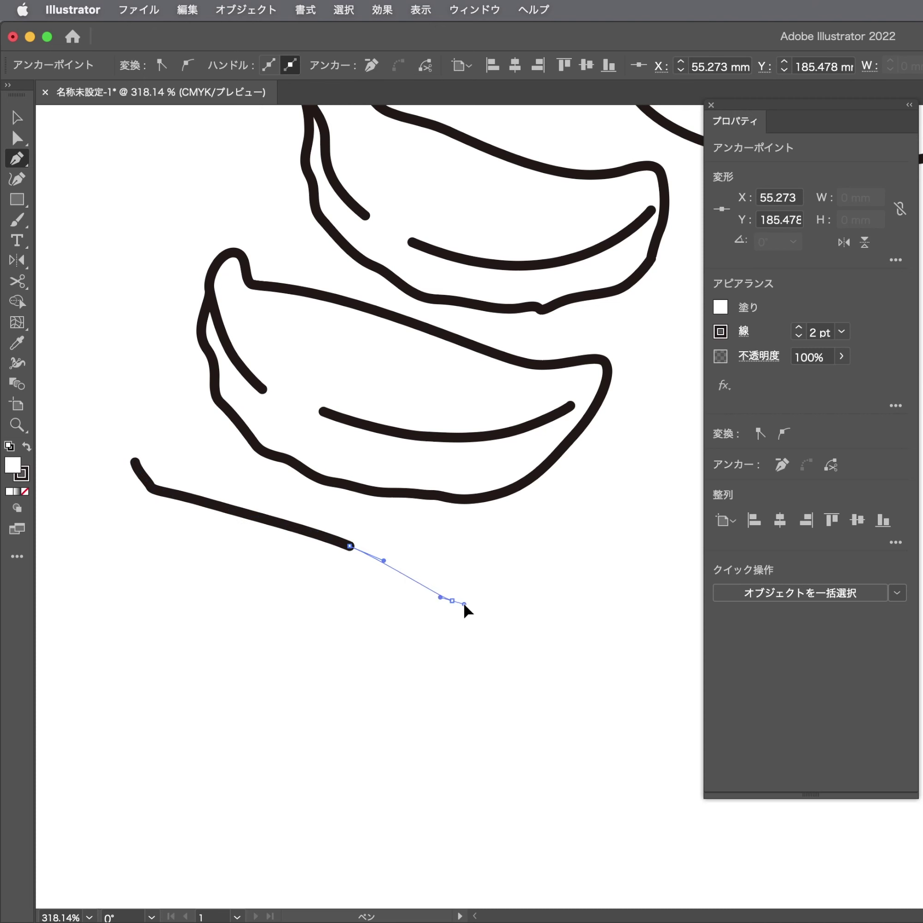
pyautogui.moveTo(464, 604); pyautogui.dragTo(514, 609)
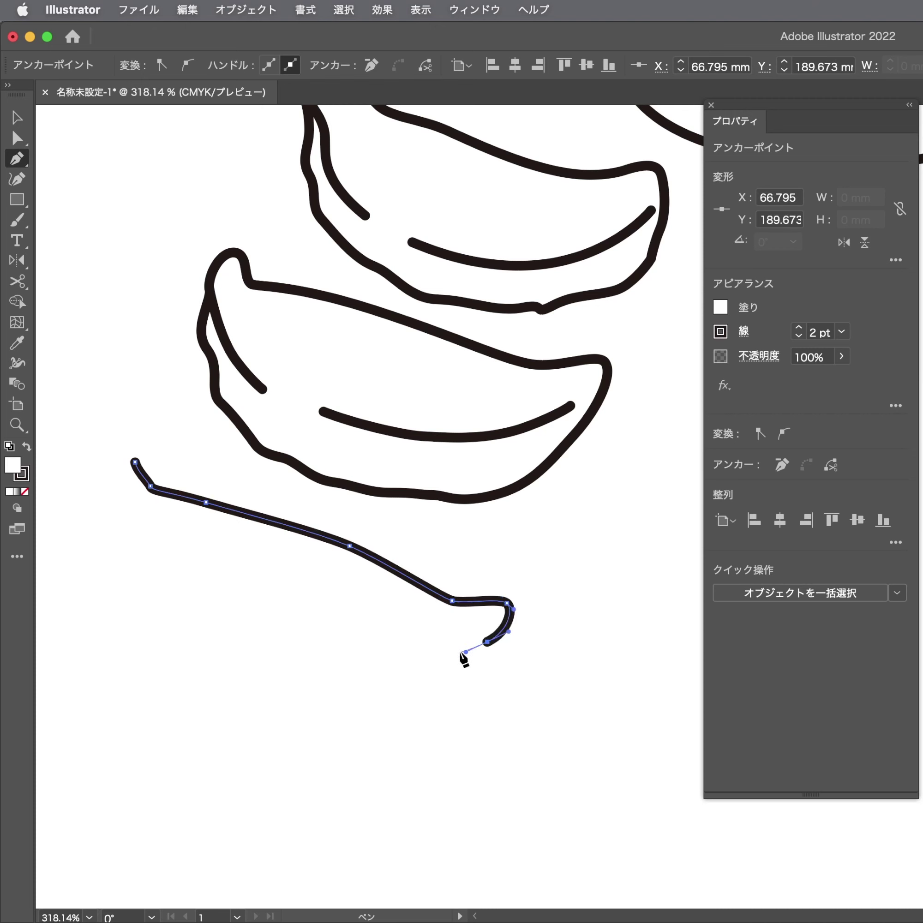
pyautogui.moveTo(411, 696); pyautogui.dragTo(368, 699)
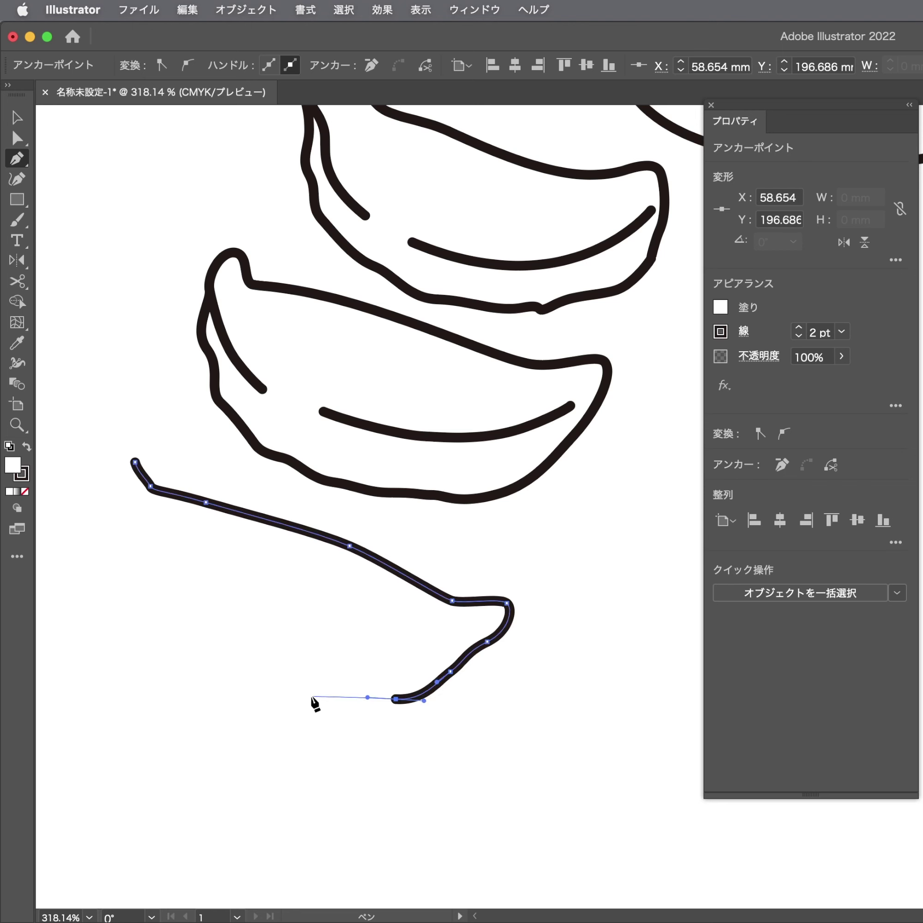
pyautogui.moveTo(309, 696); pyautogui.dragTo(292, 692)
pyautogui.moveTo(235, 681)
pyautogui.mouseDown()
pyautogui.moveTo(127, 617)
pyautogui.moveTo(113, 468)
pyautogui.moveTo(145, 478)
pyautogui.mouseUp()
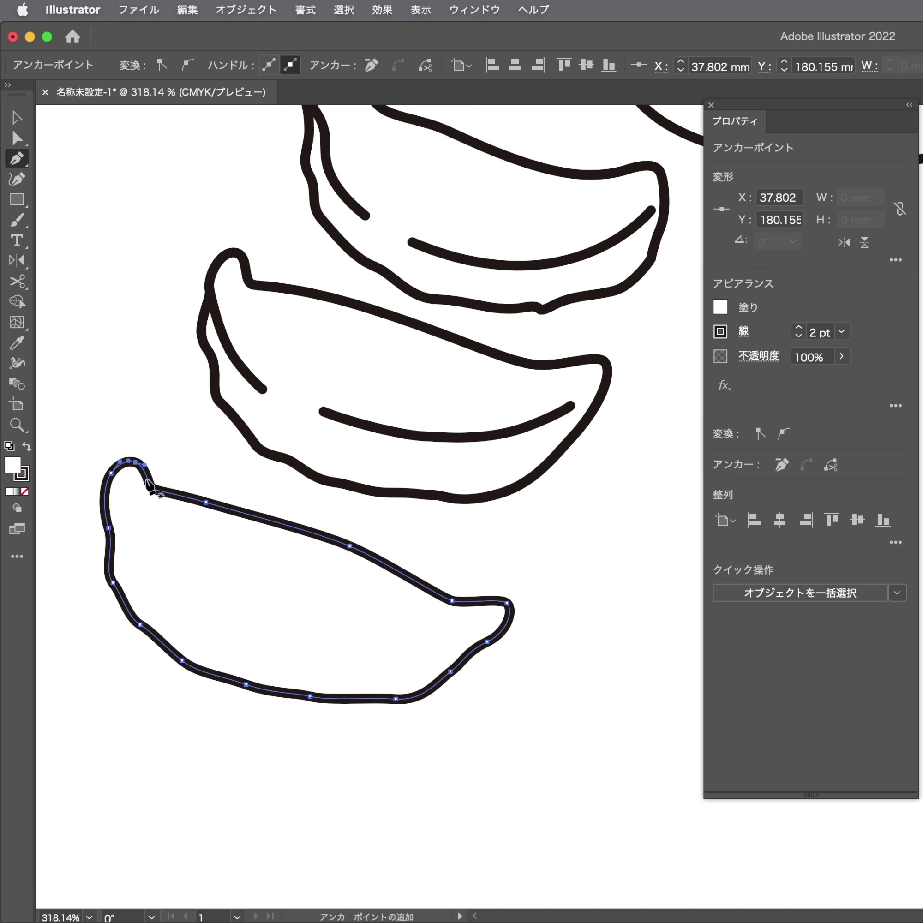
pyautogui.keyDown('super'); pyautogui.click(132, 519); pyautogui.keyUp('super')
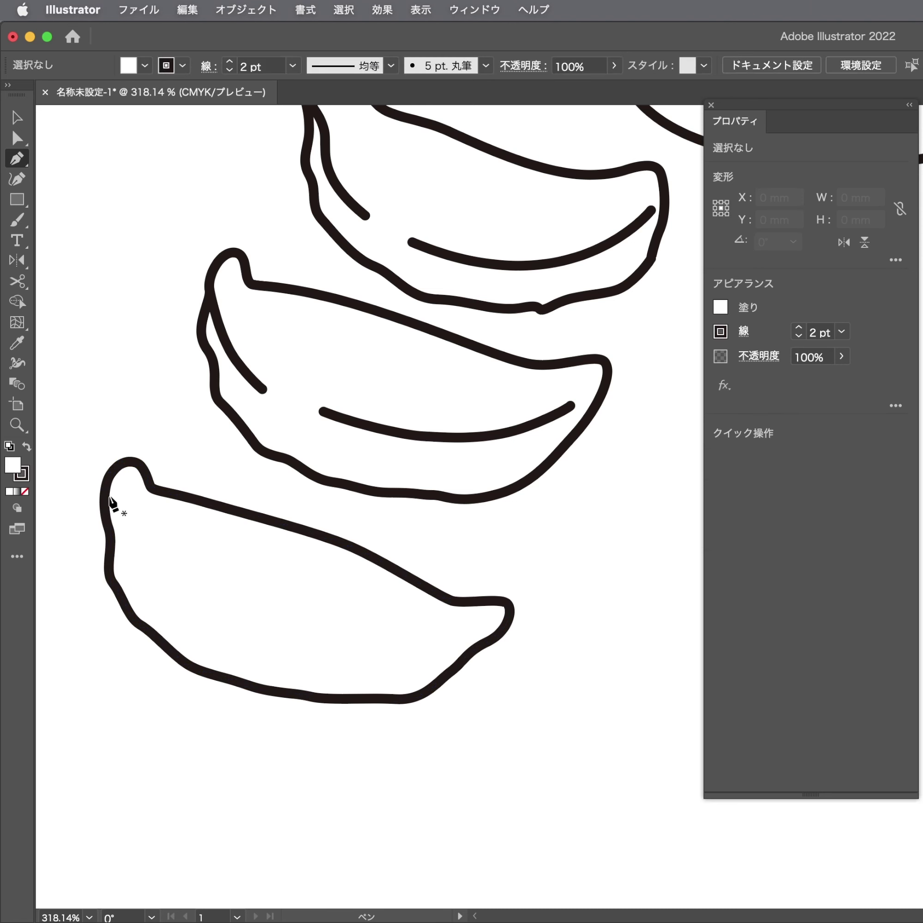
# Draw a smooth crease along the newest dumpling's left side and bottom edge
pyautogui.click(108, 528)
pyautogui.moveTo(135, 580); pyautogui.dragTo(148, 596)
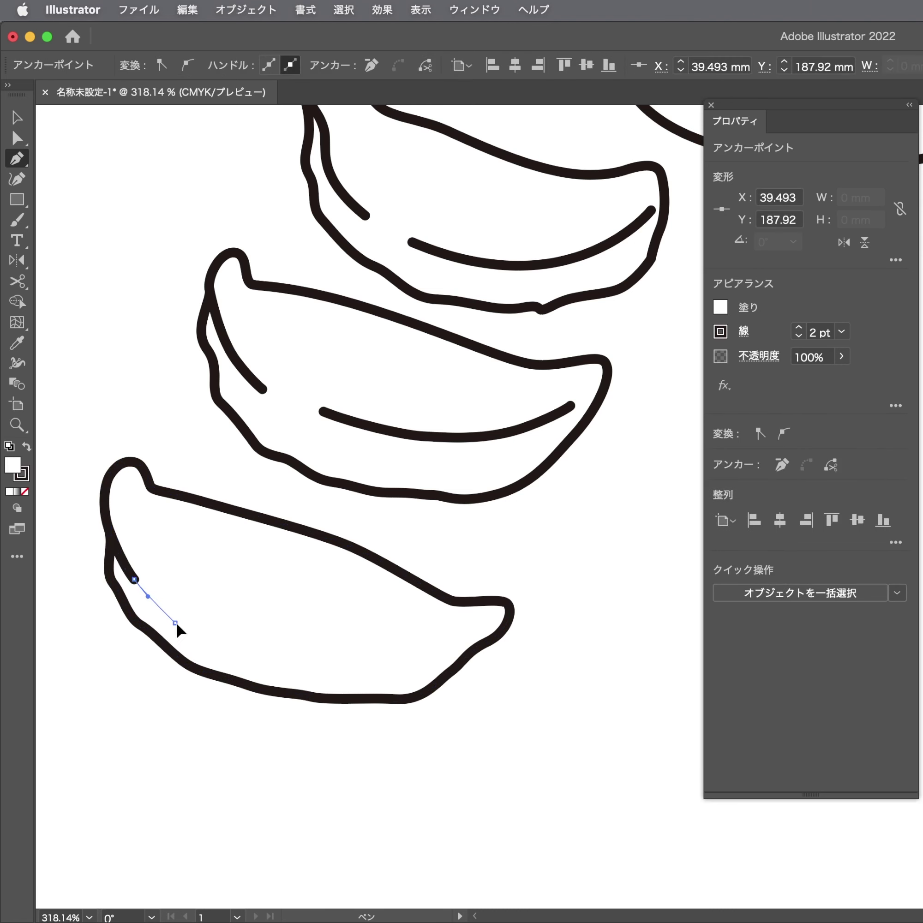
pyautogui.moveTo(247, 644); pyautogui.dragTo(299, 664)
pyautogui.moveTo(377, 664); pyautogui.dragTo(396, 659)
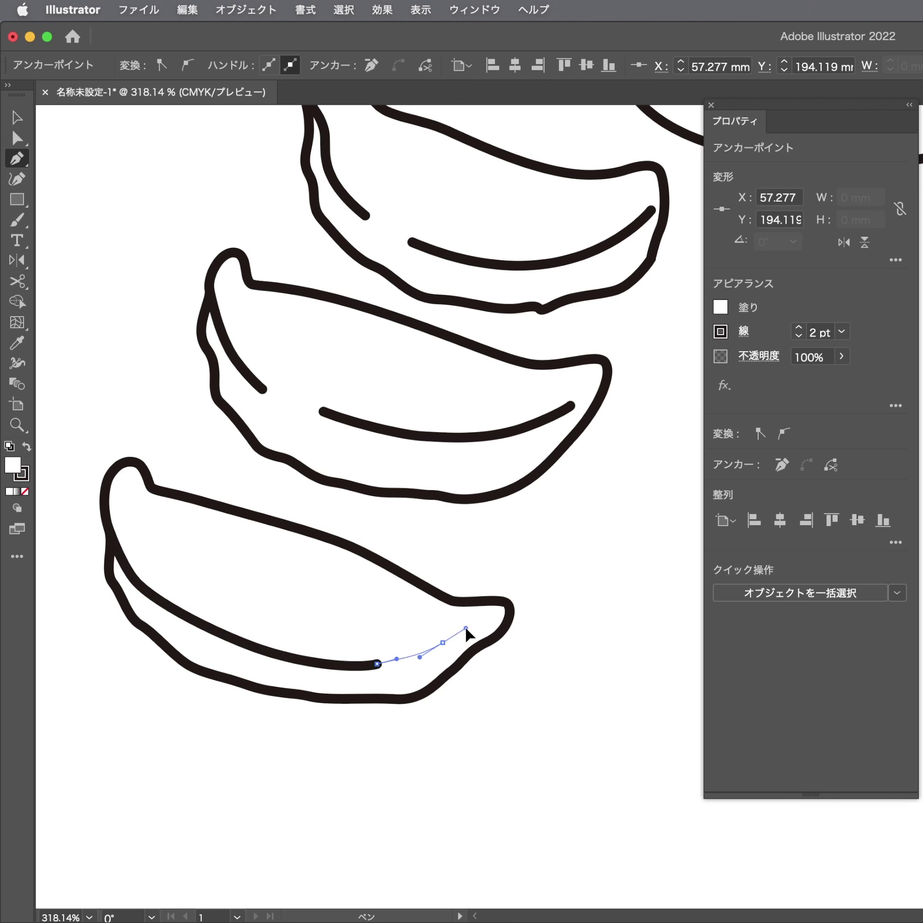
pyautogui.press('Escape')
pyautogui.press('a')
pyautogui.click(355, 672)
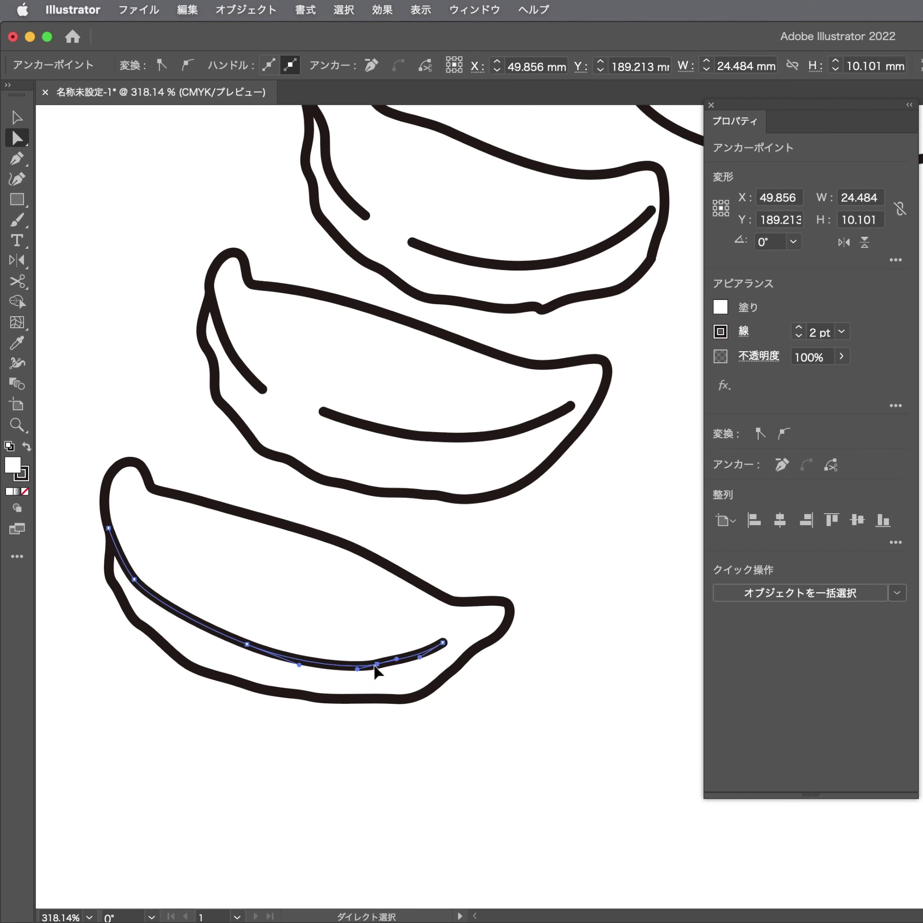
pyautogui.moveTo(374, 665); pyautogui.dragTo(341, 666)
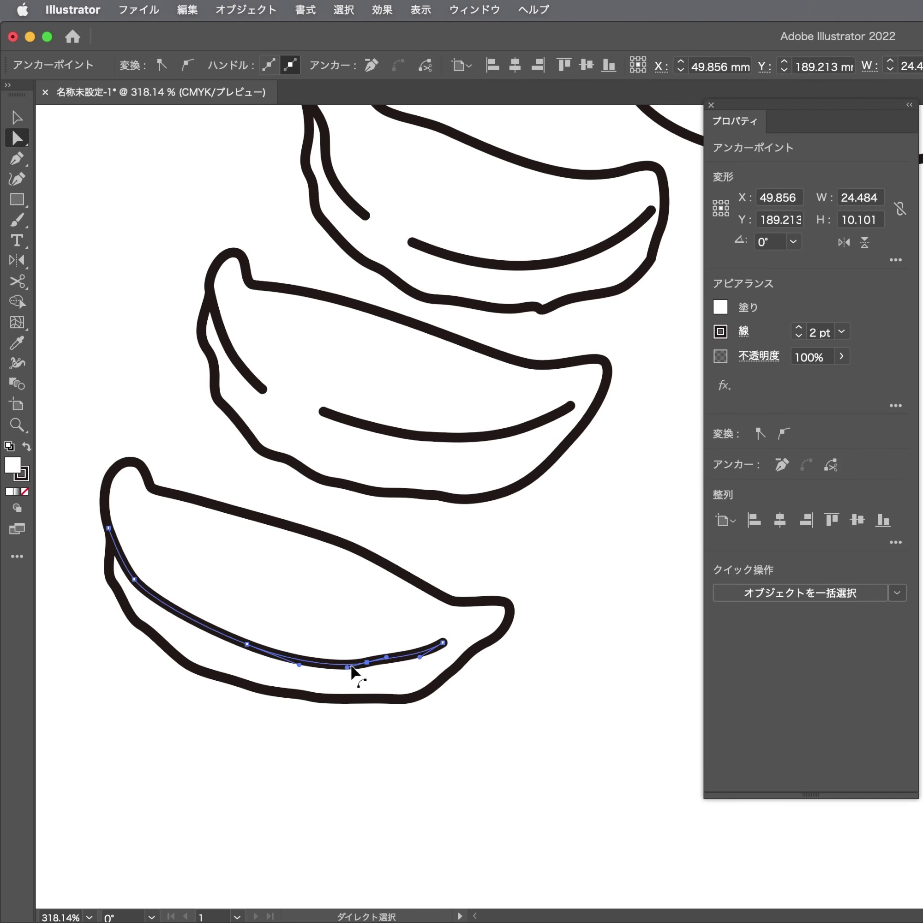
# Reshape the tip of the newest dumpling's top lobe
pyautogui.click(155, 494)
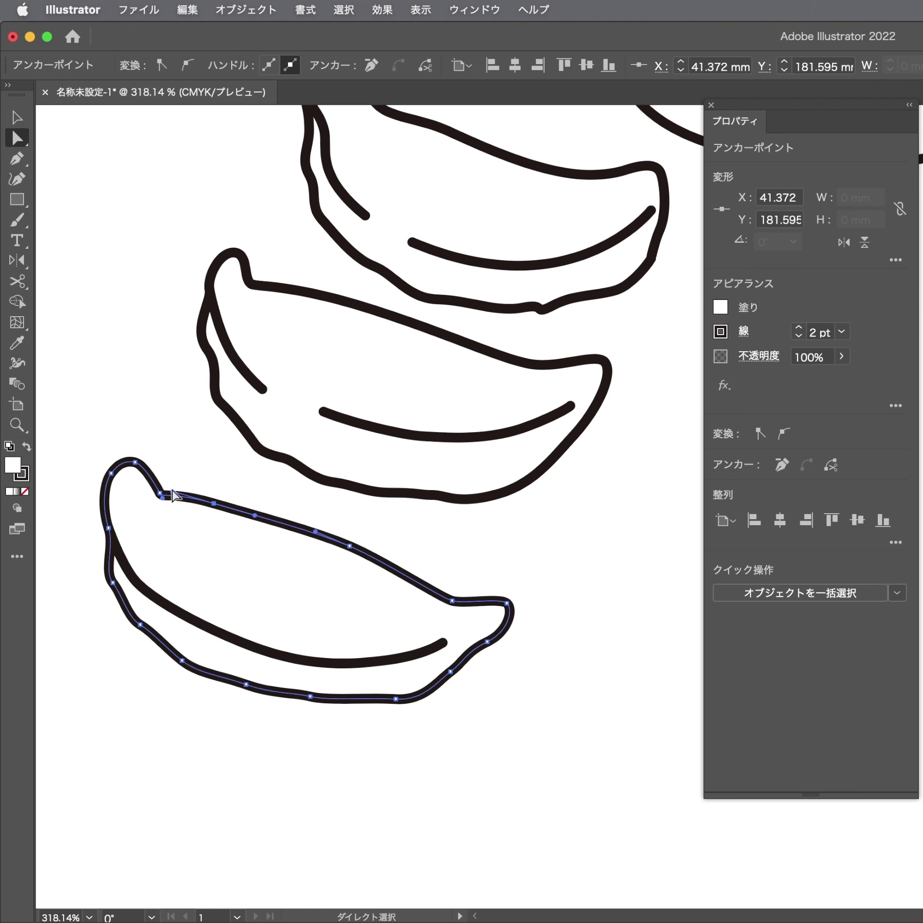
pyautogui.click(206, 504)
pyautogui.click(227, 487)
pyautogui.moveTo(136, 463); pyautogui.dragTo(127, 469)
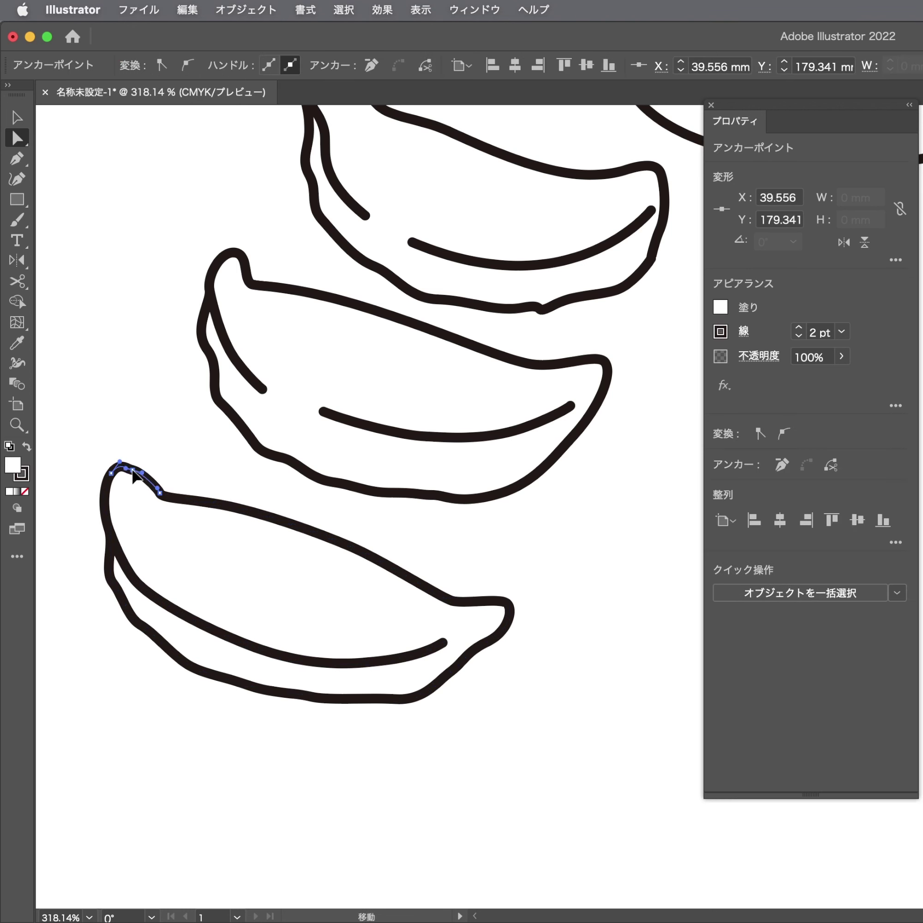
pyautogui.click(237, 461)
pyautogui.hotkey('ctrl', 'z')
pyautogui.moveTo(196, 453)
pyautogui.mouseDown()
pyautogui.moveTo(22, 574)
pyautogui.moveTo(259, 548)
pyautogui.moveTo(430, 505)
pyautogui.mouseUp()
# Split the new crease line with a gap and group the newest dumpling's lines
pyautogui.press('p')
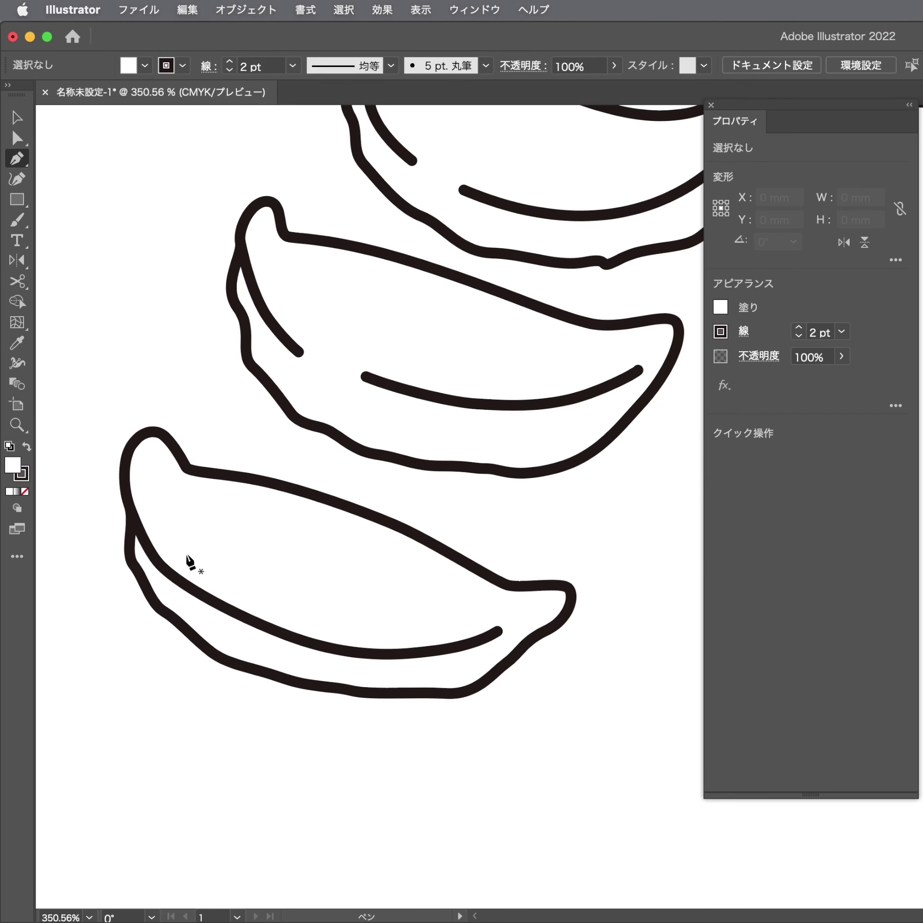
pyautogui.moveTo(190, 562); pyautogui.dragTo(254, 548)
pyautogui.keyDown('ctrl'); pyautogui.click(182, 600); pyautogui.keyUp('ctrl')
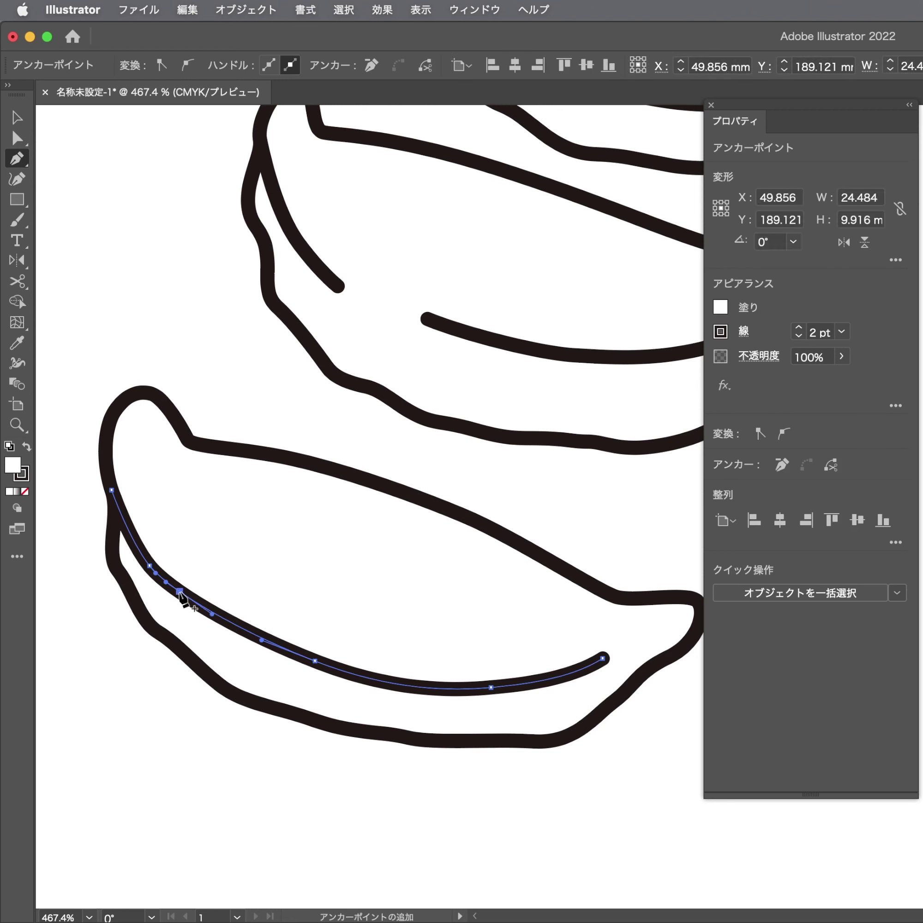
pyautogui.press('Delete')
pyautogui.press('a')
pyautogui.click(195, 610)
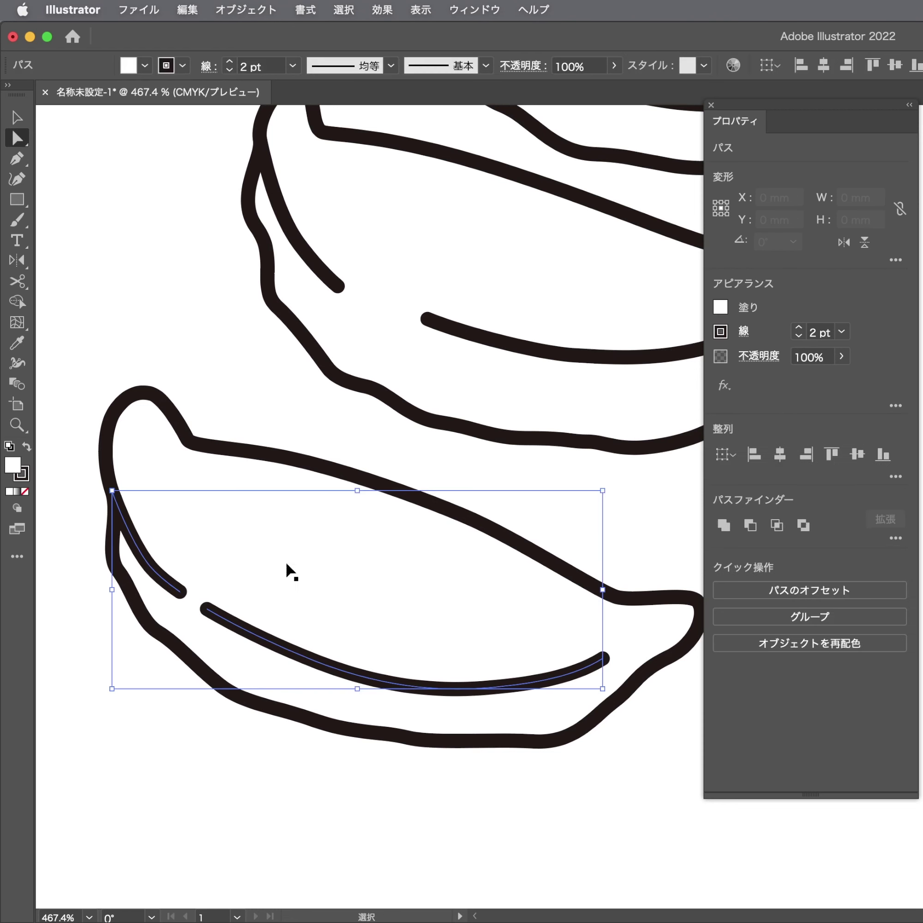
pyautogui.moveTo(394, 579)
pyautogui.mouseDown()
pyautogui.moveTo(313, 725)
pyautogui.moveTo(262, 546)
pyautogui.mouseUp()
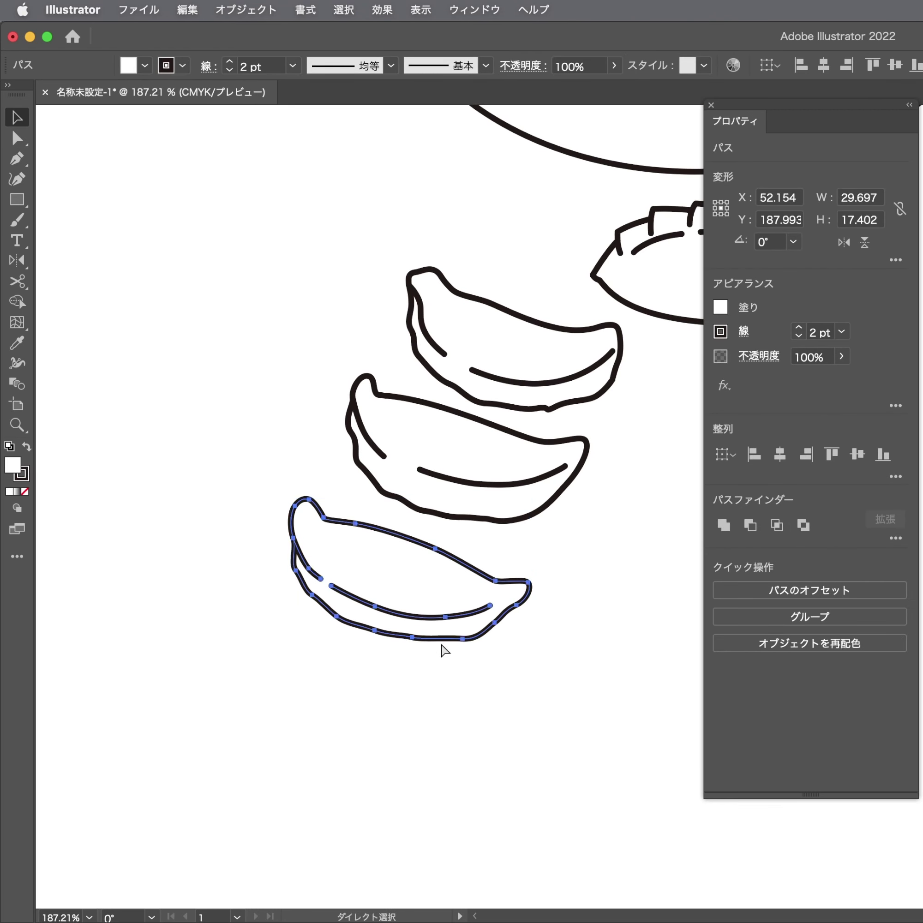
pyautogui.hotkey('ctrl', 'g')
# Move the front dumpling against the middle one, then shift all three up-left together
pyautogui.hscroll(5, 436, 621)
pyautogui.scroll(2, 436, 621)
pyautogui.moveTo(340, 641)
pyautogui.mouseDown()
pyautogui.moveTo(355, 599)
pyautogui.moveTo(349, 588)
pyautogui.mouseUp()
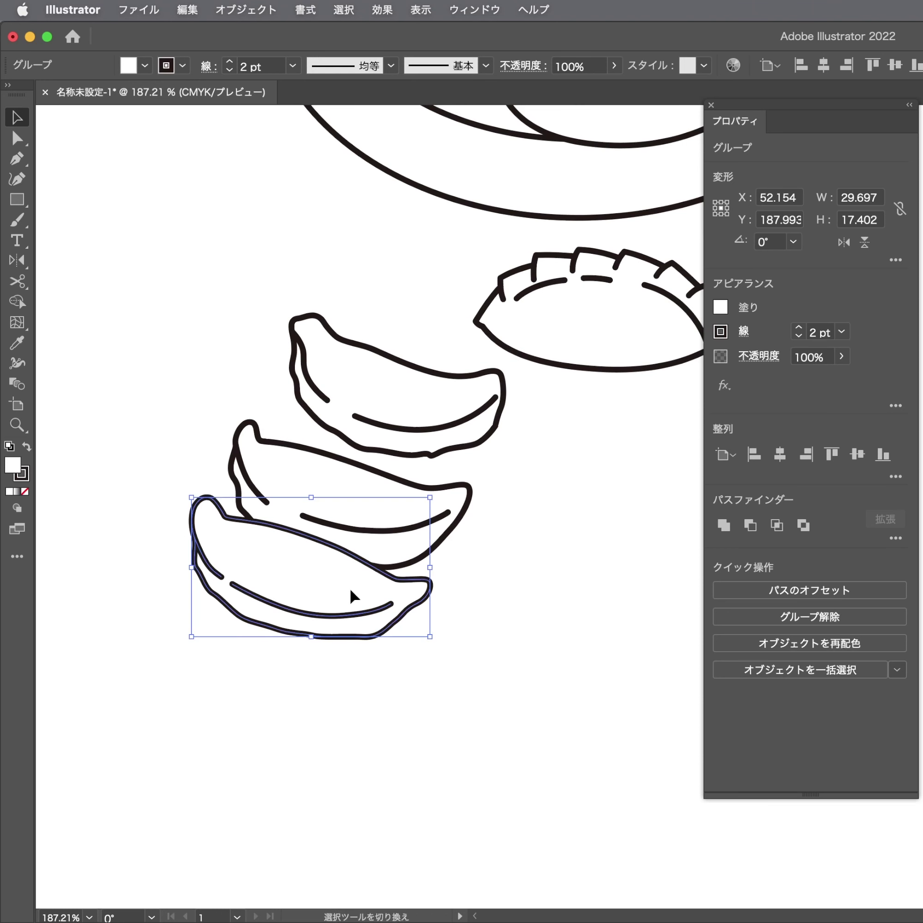
pyautogui.keyDown('shift'); pyautogui.click(387, 501); pyautogui.keyUp('shift')
pyautogui.keyDown('shift'); pyautogui.click(402, 372); pyautogui.keyUp('shift')
pyautogui.moveTo(402, 371); pyautogui.dragTo(424, 292)
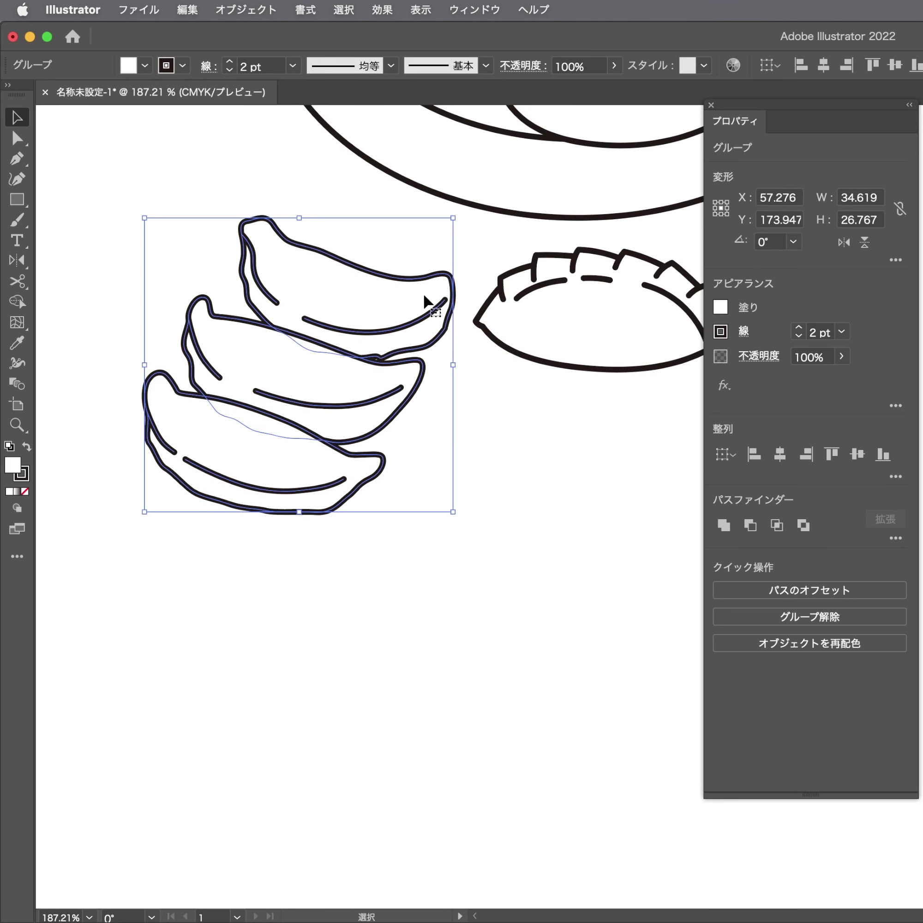
pyautogui.click(501, 482)
pyautogui.hotkey('ctrl', '1')
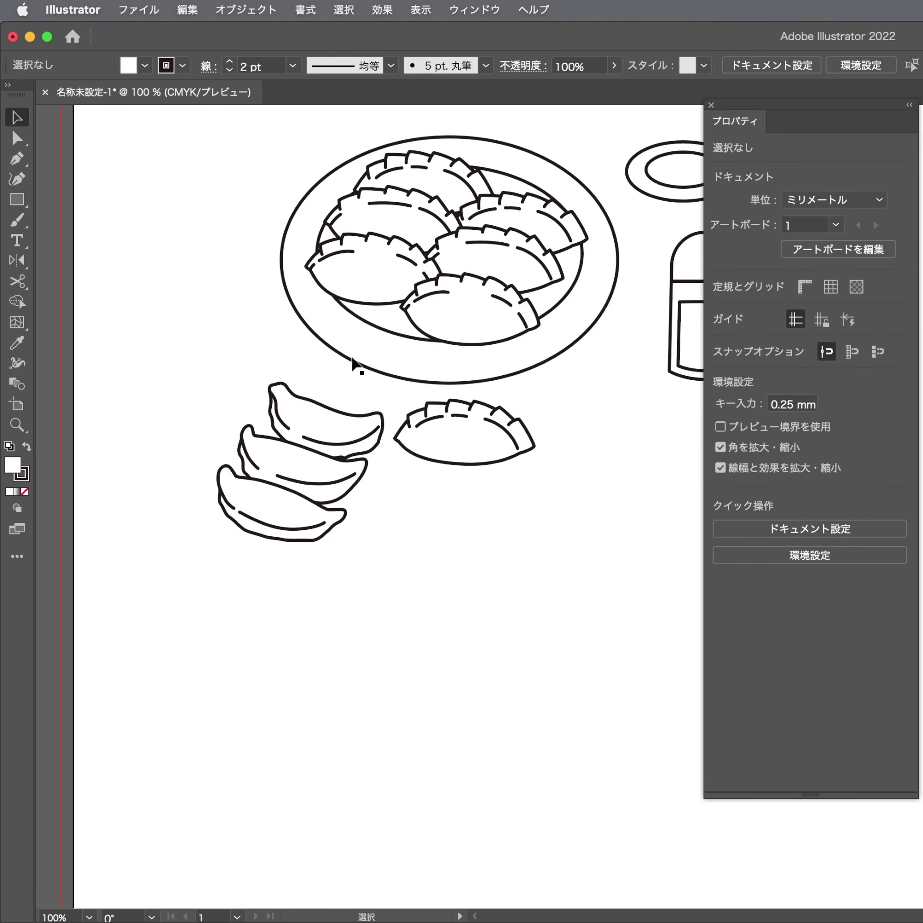
pyautogui.scroll(1, 266, 426)
pyautogui.scroll(5, 266, 426)
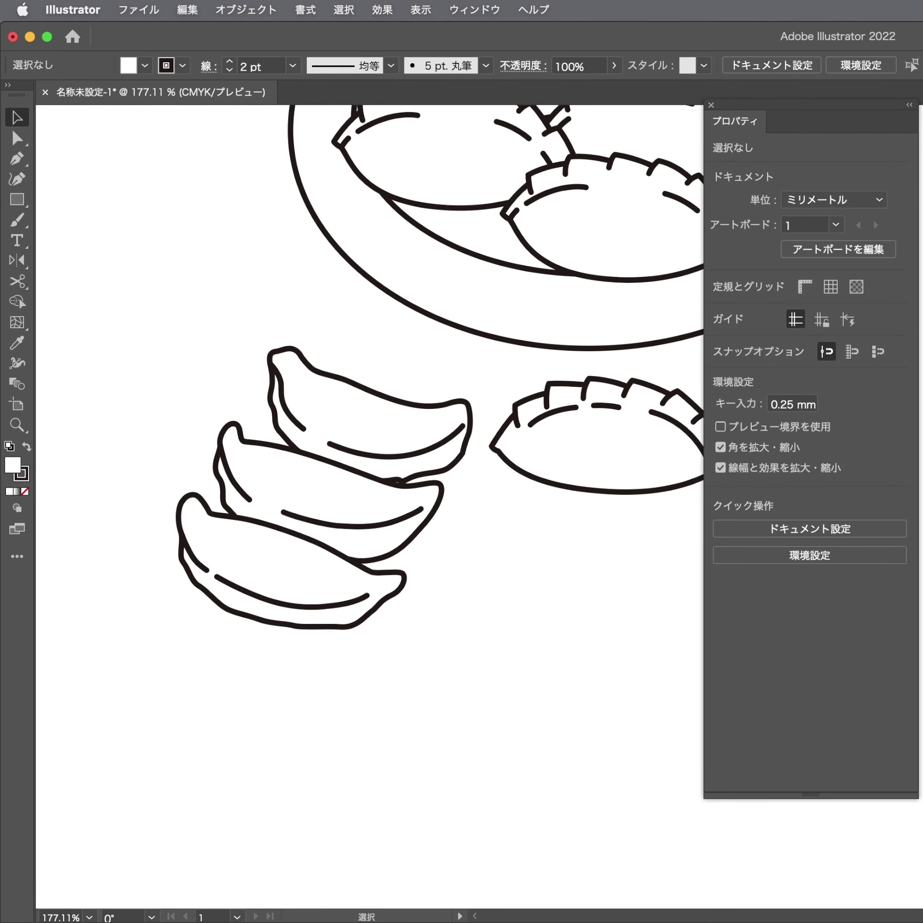
# Delete all the pleated dumplings from the lower plate
pyautogui.press('p')
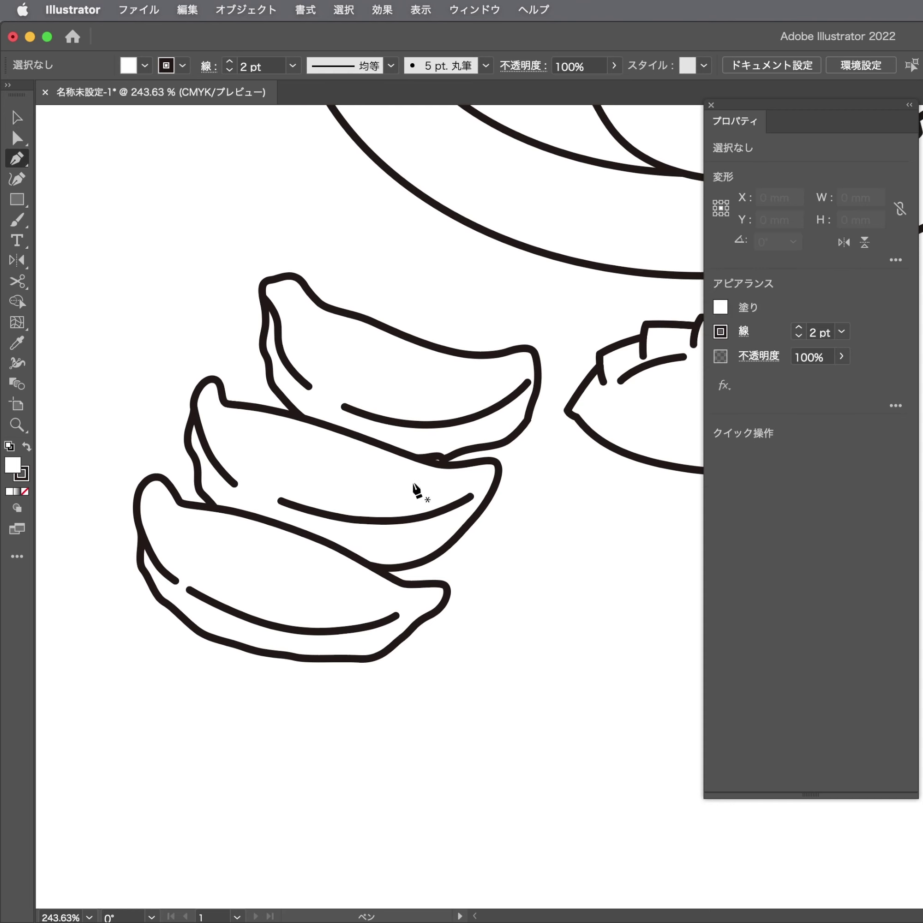
pyautogui.moveTo(538, 546)
pyautogui.mouseDown()
pyautogui.moveTo(424, 492)
pyautogui.moveTo(200, 662)
pyautogui.mouseUp()
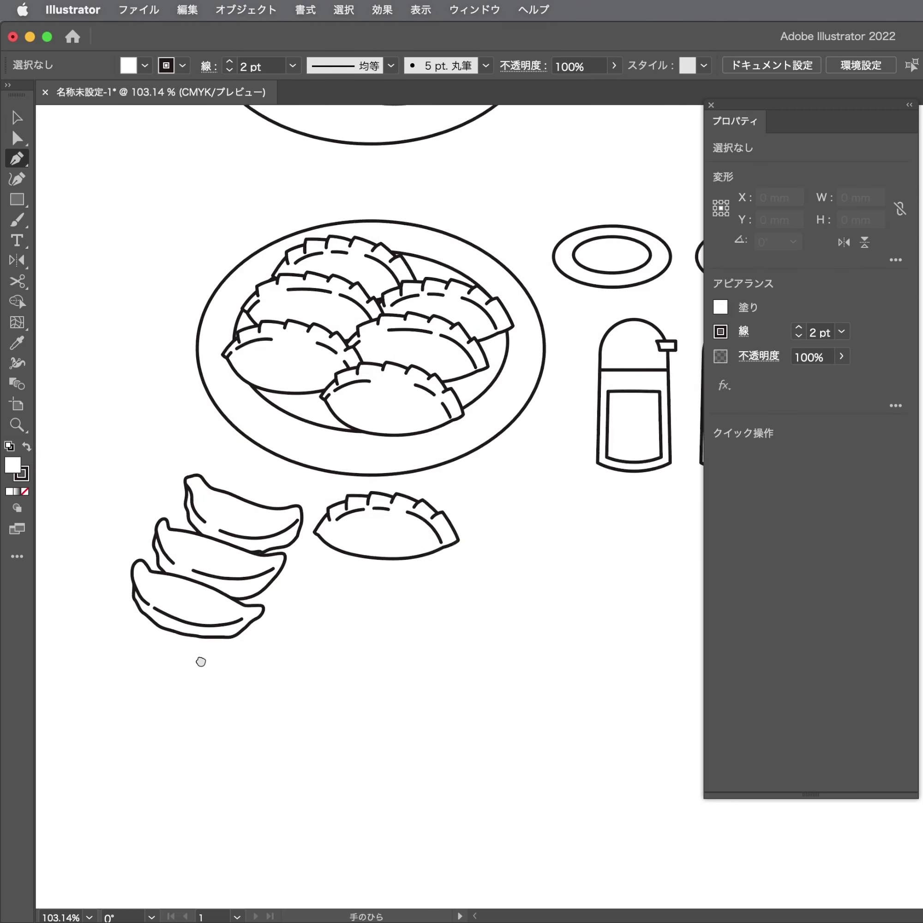
pyautogui.press('v')
pyautogui.moveTo(364, 575); pyautogui.dragTo(386, 568)
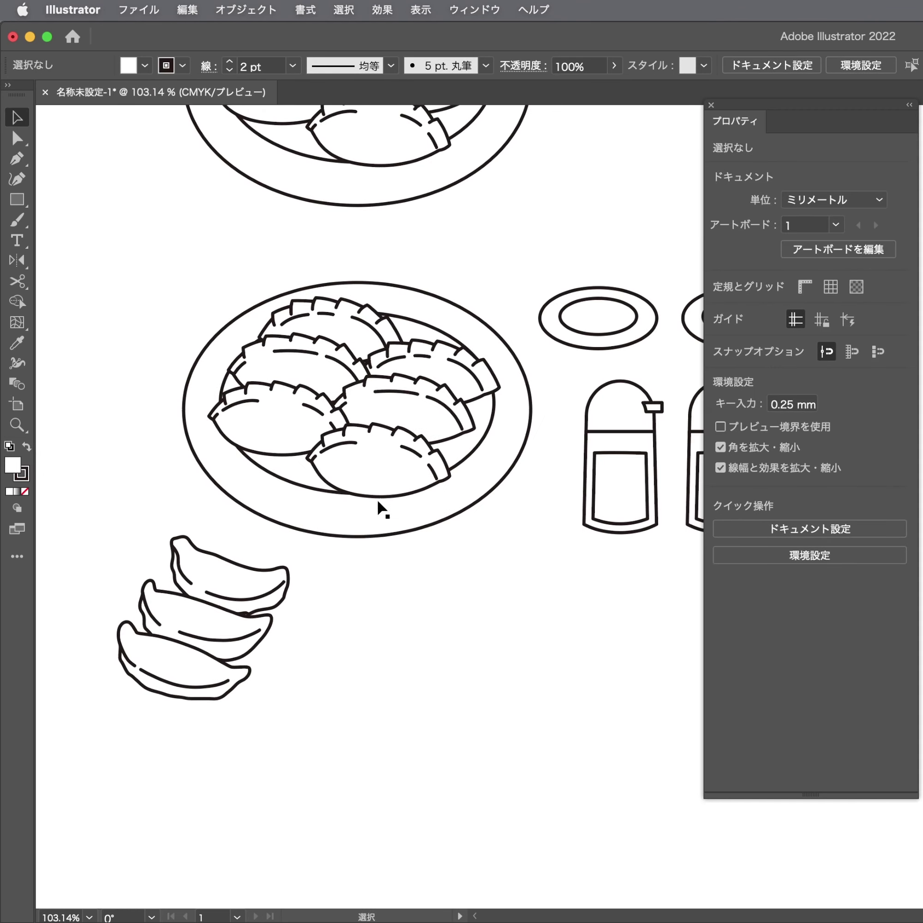
pyautogui.click(380, 452)
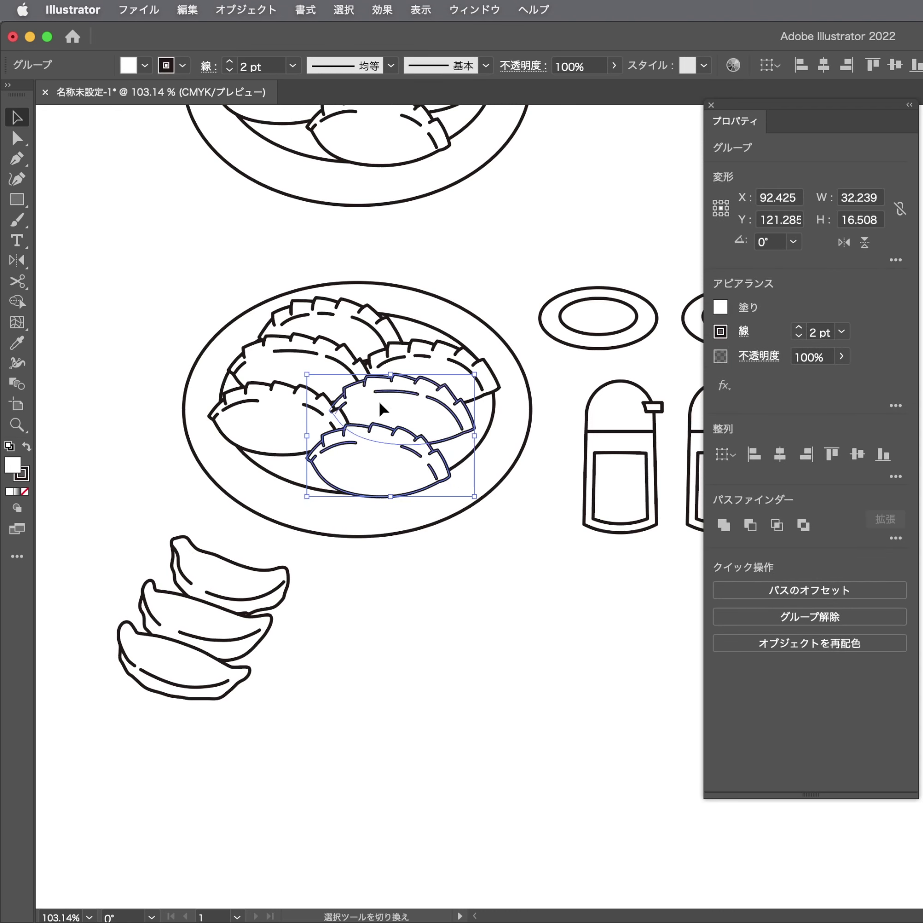
pyautogui.keyDown('shift'); pyautogui.click(378, 403); pyautogui.keyUp('shift')
pyautogui.keyDown('shift'); pyautogui.click(293, 387); pyautogui.keyUp('shift')
pyautogui.keyDown('shift'); pyautogui.click(446, 361); pyautogui.keyUp('shift')
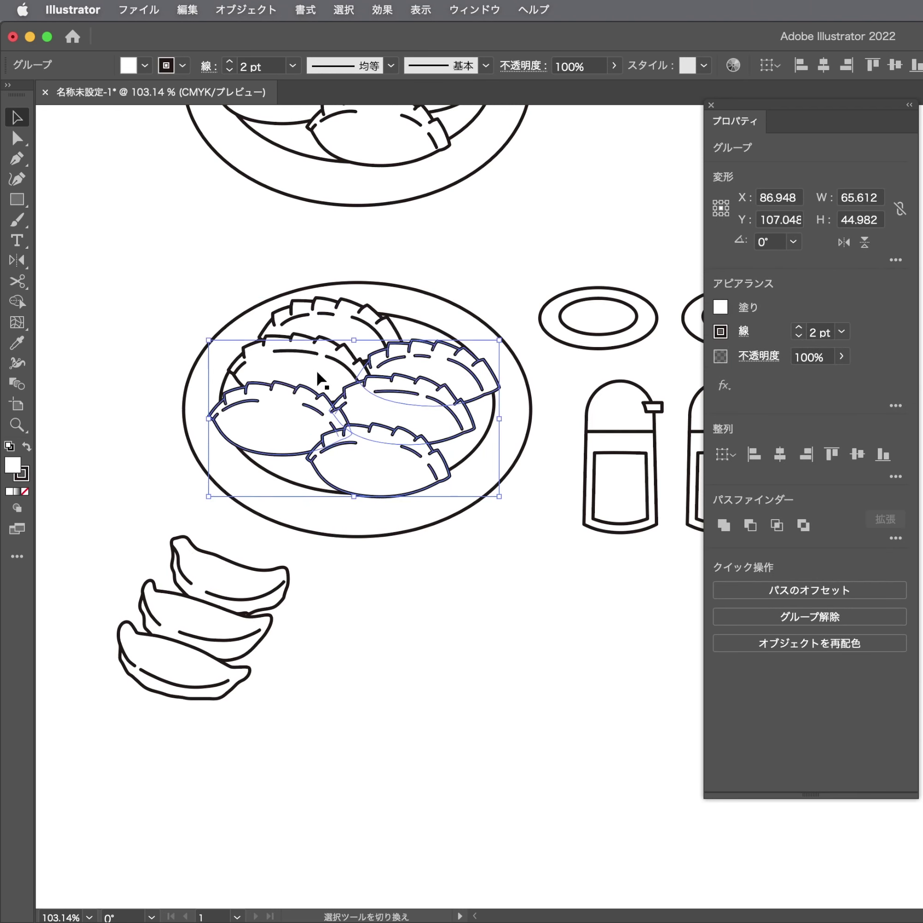
pyautogui.press('Delete')
pyautogui.click(345, 357)
pyautogui.press('Delete')
# Move the side-view dumplings onto the plate and spread them across it
pyautogui.moveTo(181, 650)
pyautogui.mouseDown()
pyautogui.moveTo(218, 606)
pyautogui.moveTo(300, 431)
pyautogui.moveTo(298, 414)
pyautogui.moveTo(388, 461)
pyautogui.mouseUp()
pyautogui.scroll(3, 464, 397)
pyautogui.moveTo(402, 519); pyautogui.dragTo(472, 427)
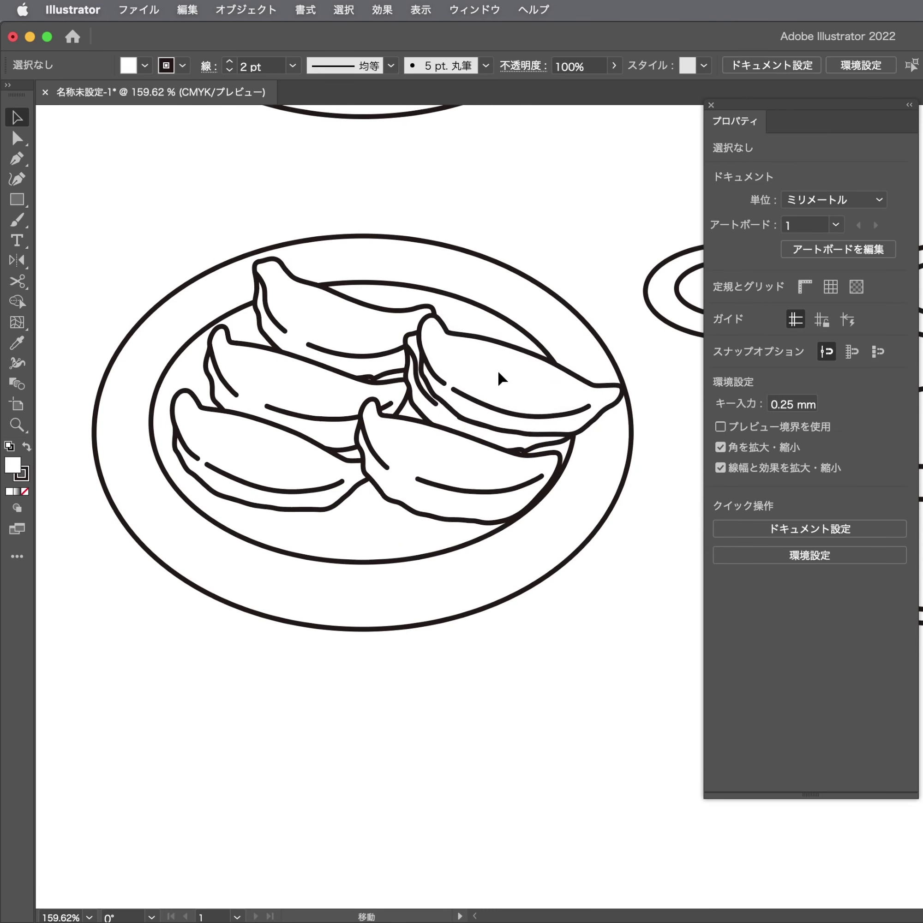
pyautogui.moveTo(498, 370); pyautogui.dragTo(526, 321)
pyautogui.moveTo(467, 450)
pyautogui.mouseDown()
pyautogui.moveTo(403, 561)
pyautogui.moveTo(406, 540)
pyautogui.mouseUp()
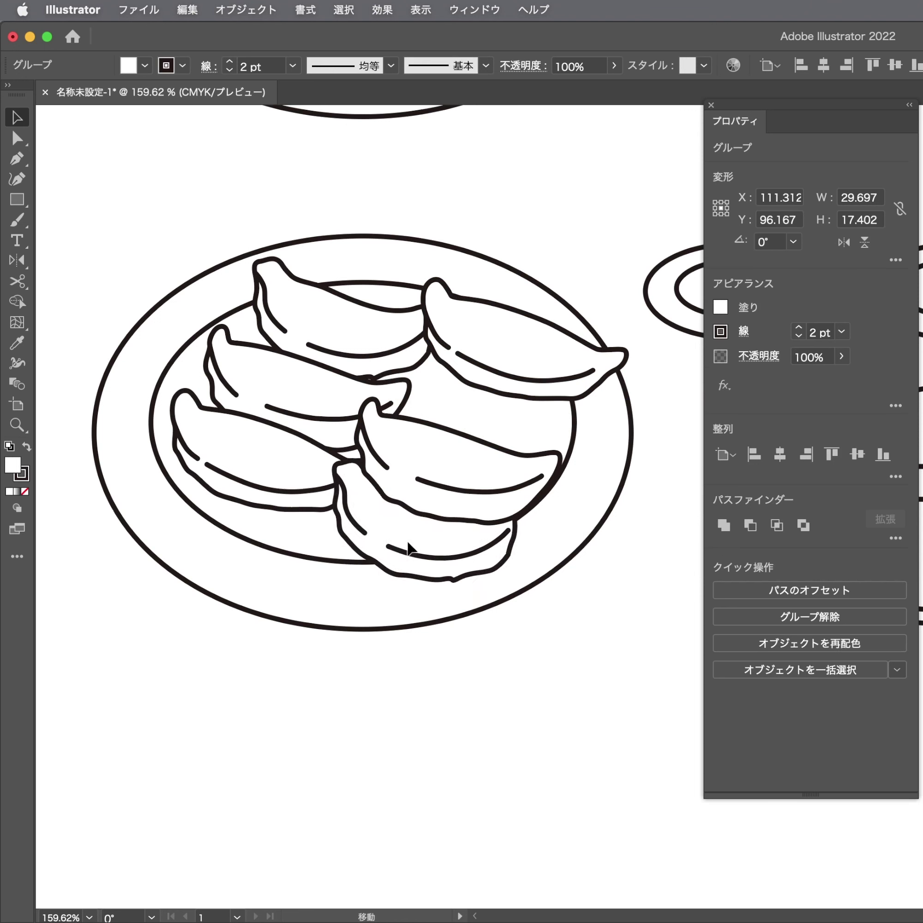
# Fine-tune the middle, bottom and left dumplings so they overlap neatly
pyautogui.click(446, 448)
pyautogui.press('Delete')
pyautogui.hotkey('ctrl', 'z')
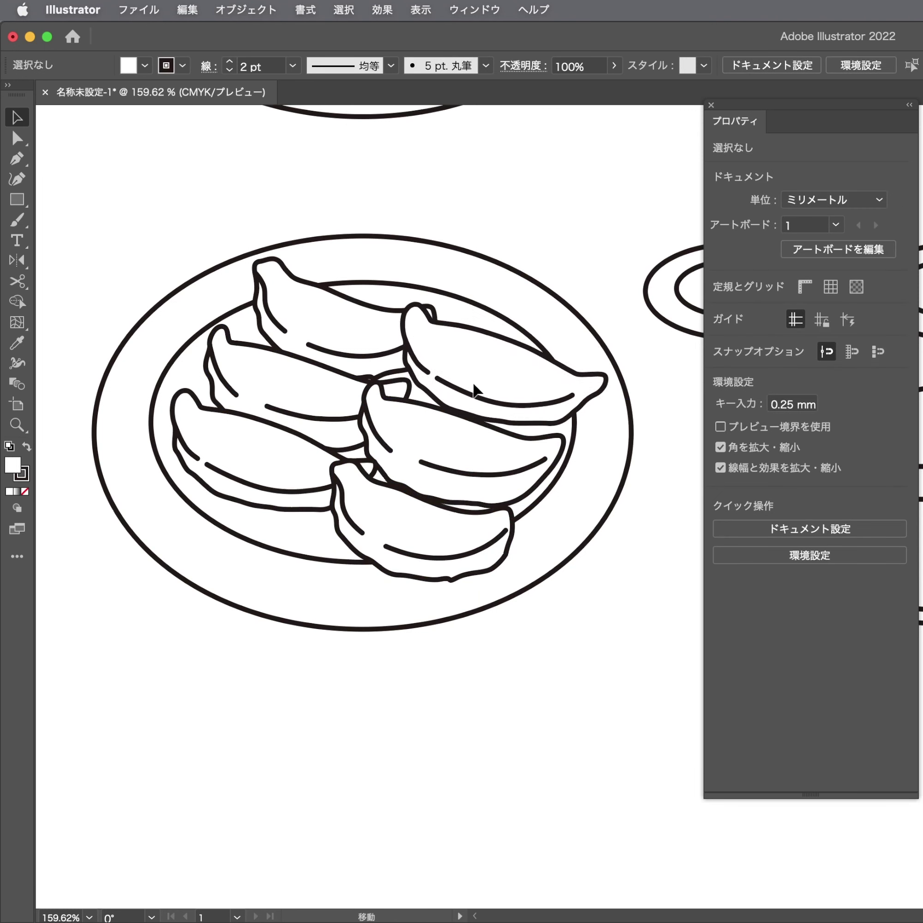
pyautogui.moveTo(500, 364); pyautogui.dragTo(434, 466)
pyautogui.hotkey('ctrl', 'z')
pyautogui.hotkey('ctrl', 'shift', 'a')
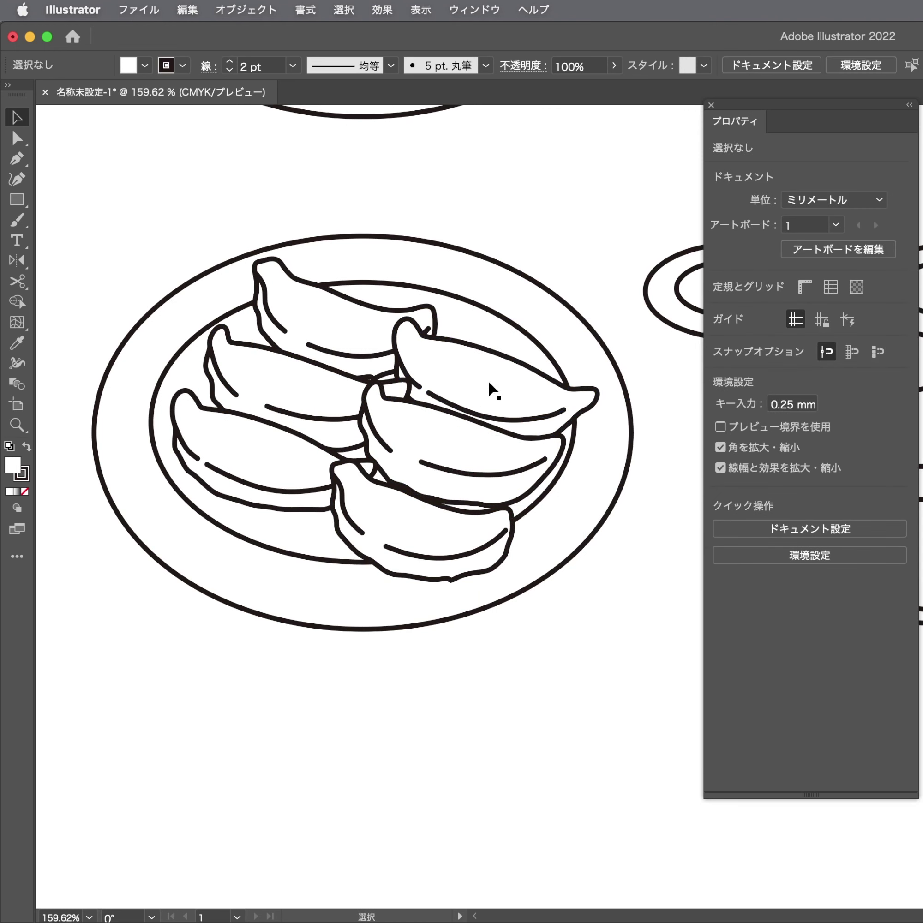
pyautogui.moveTo(443, 439); pyautogui.dragTo(450, 444)
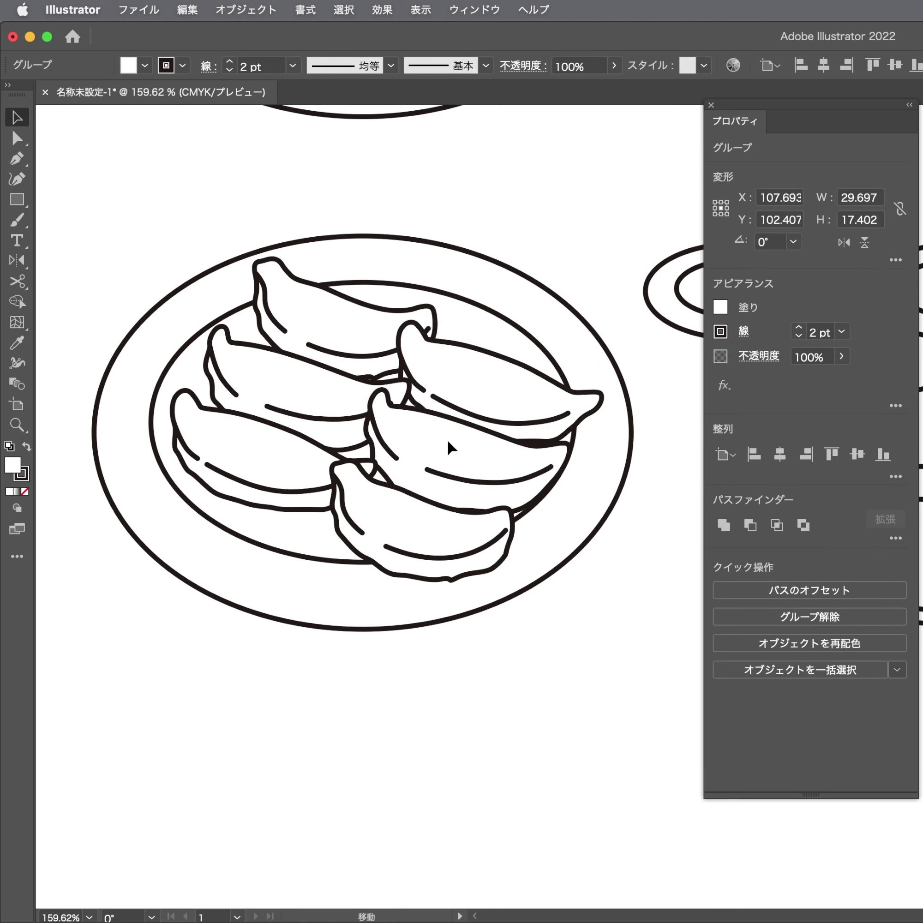
pyautogui.moveTo(401, 506); pyautogui.dragTo(404, 495)
pyautogui.click(287, 461)
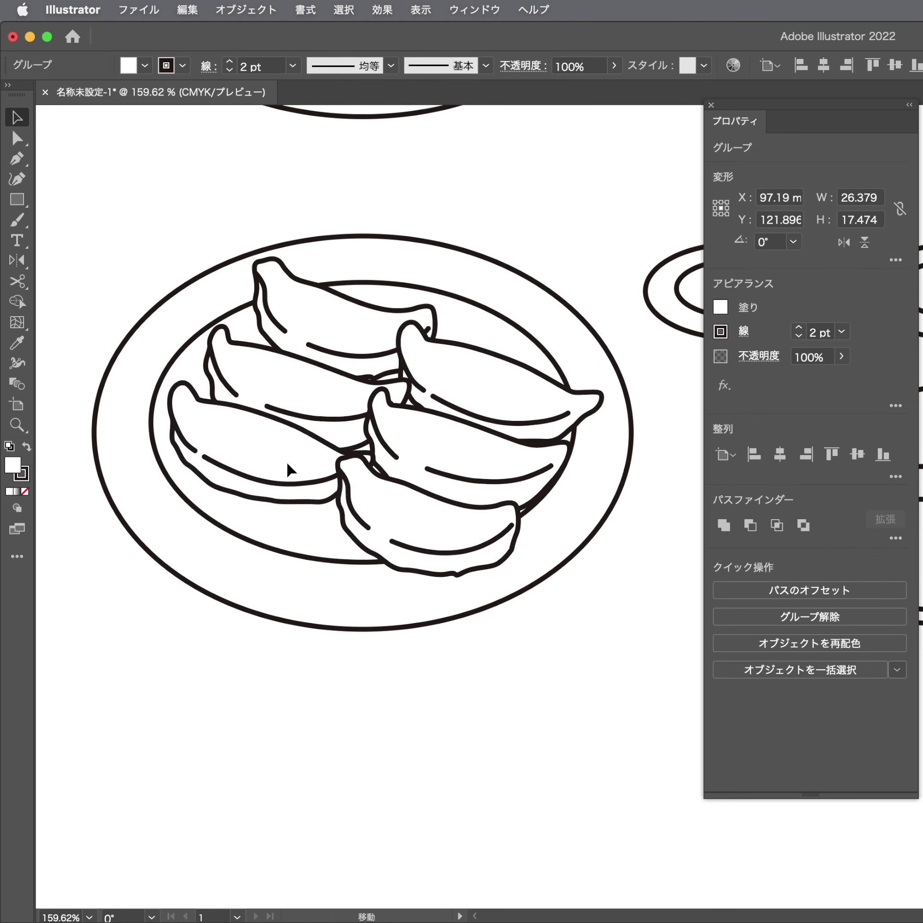
# Select the left dumpling and try the Reflect tool on it
pyautogui.press('e')
pyautogui.hotkey('ctrl', 'shift', 'a')
pyautogui.press('v')
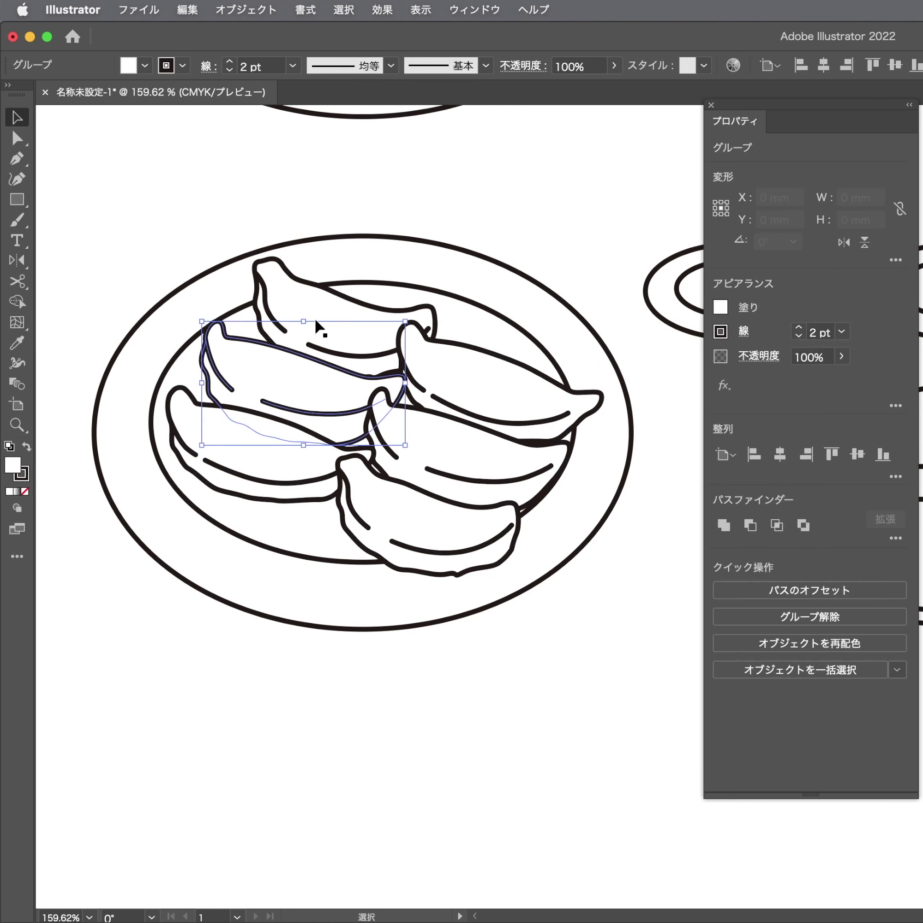
pyautogui.click(266, 394)
pyautogui.scroll(3, 432, 485)
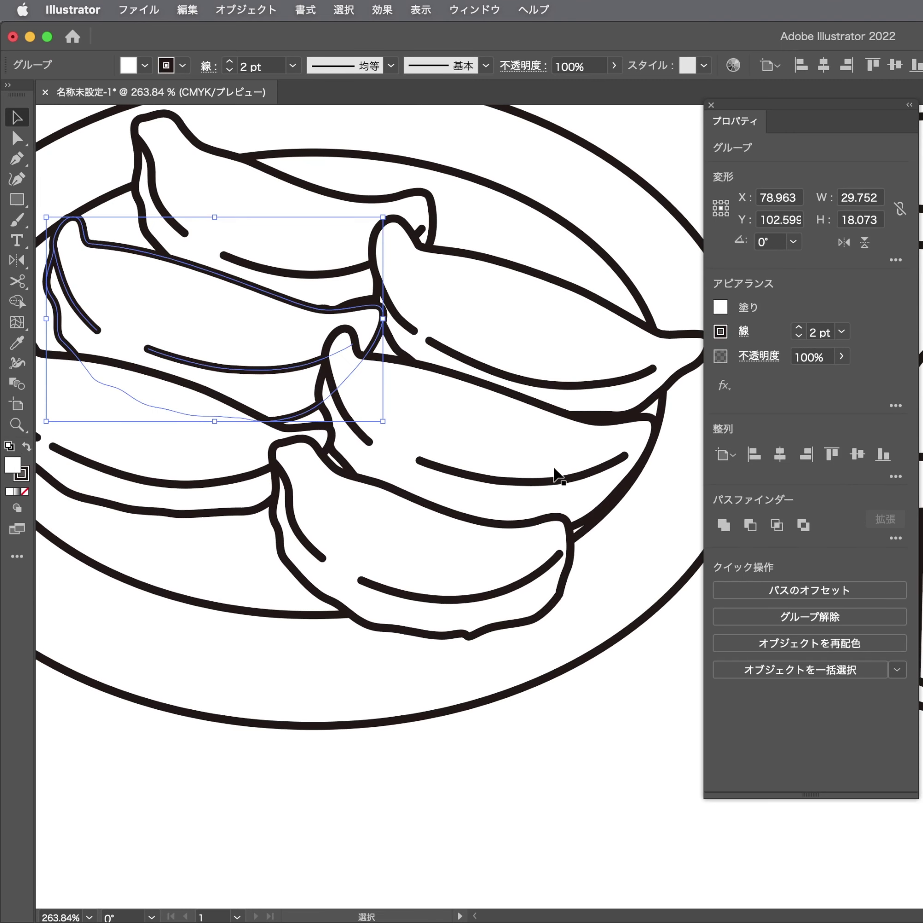
pyautogui.press('o')
# Add two anchor points on a crease line and cut a gap between them
pyautogui.press('p')
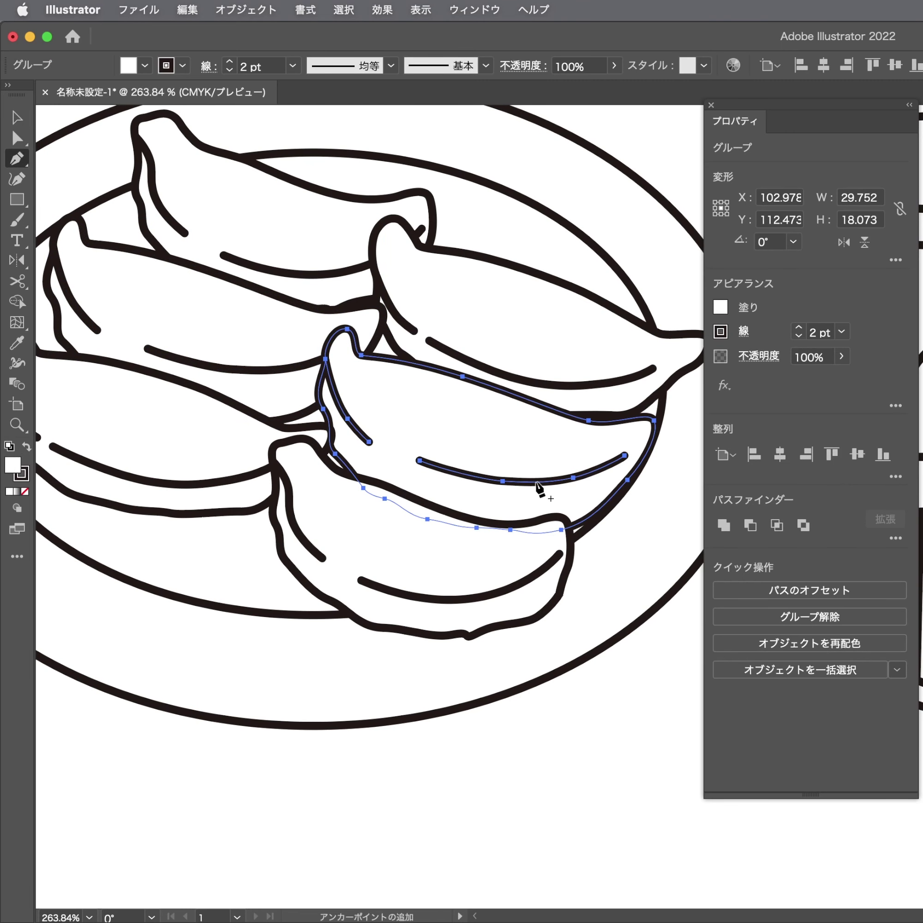
pyautogui.hotkey('ctrl', 'shift', 'a')
pyautogui.click(534, 482)
pyautogui.click(543, 482)
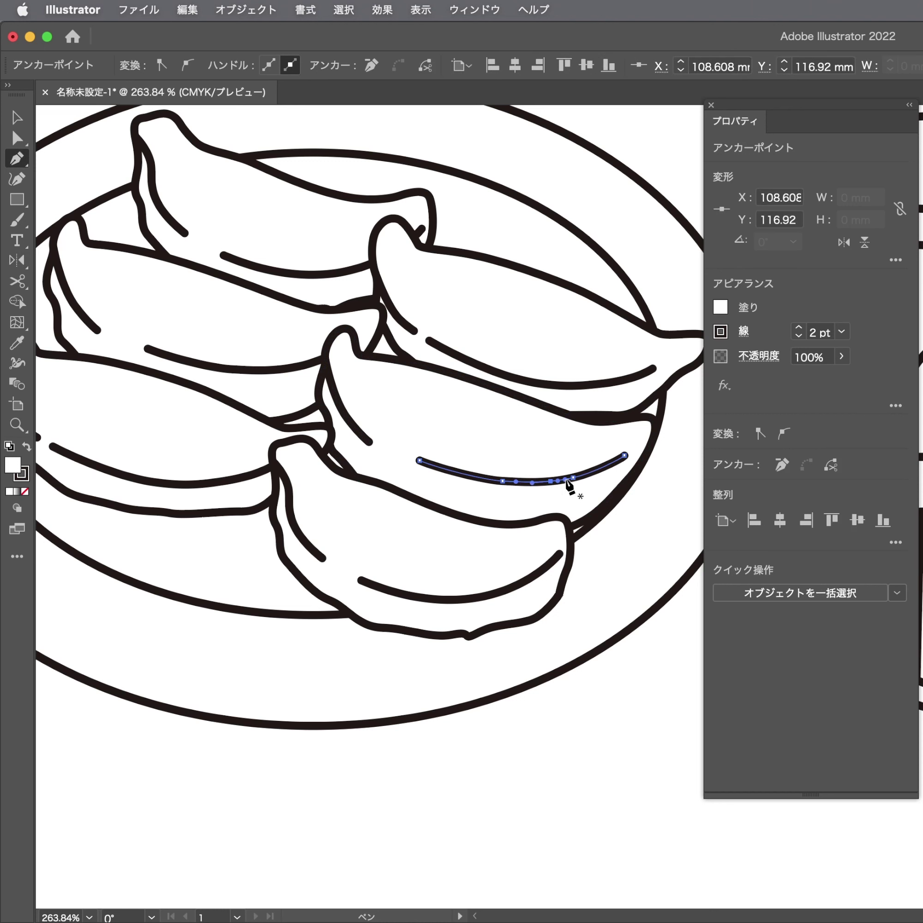
pyautogui.press('a')
pyautogui.press('Delete')
pyautogui.scroll(-3, 594, 487)
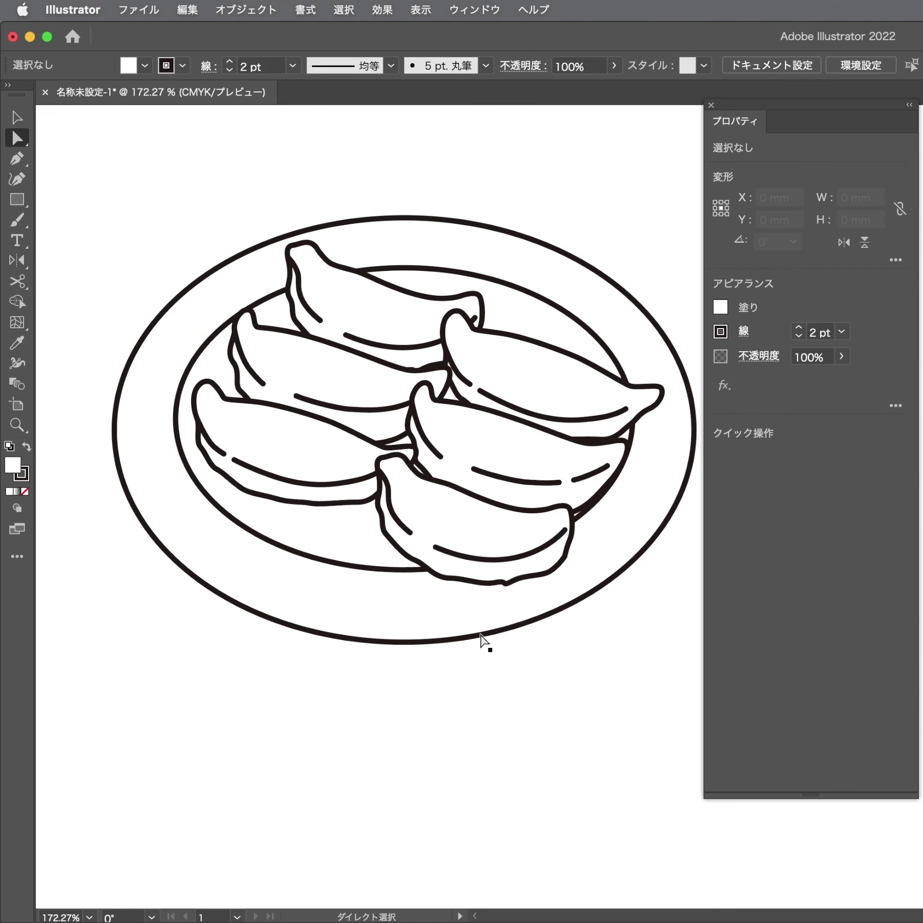
# Delete the seven dumpling outlines on the lower plate, keeping the crease lines
pyautogui.moveTo(313, 551); pyautogui.dragTo(313, 548)
pyautogui.click(324, 460)
pyautogui.press('Delete')
pyautogui.click(349, 406)
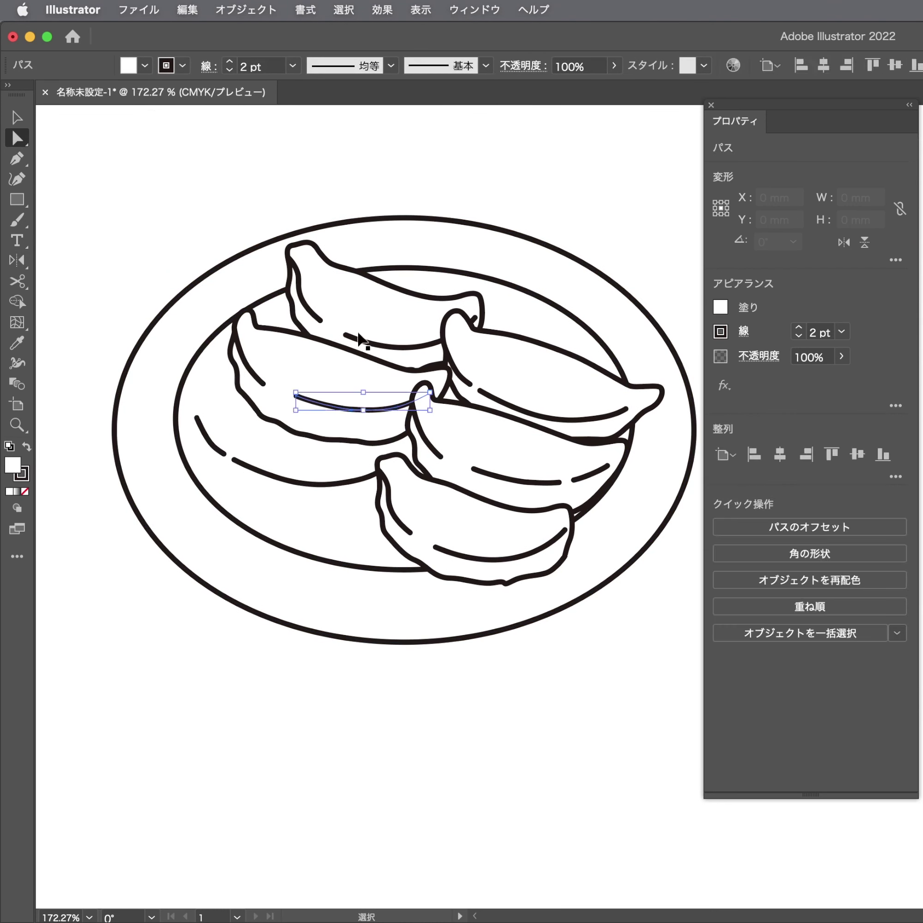
pyautogui.press('Delete')
pyautogui.click(305, 392)
pyautogui.press('Delete')
pyautogui.click(347, 340)
pyautogui.press('Delete')
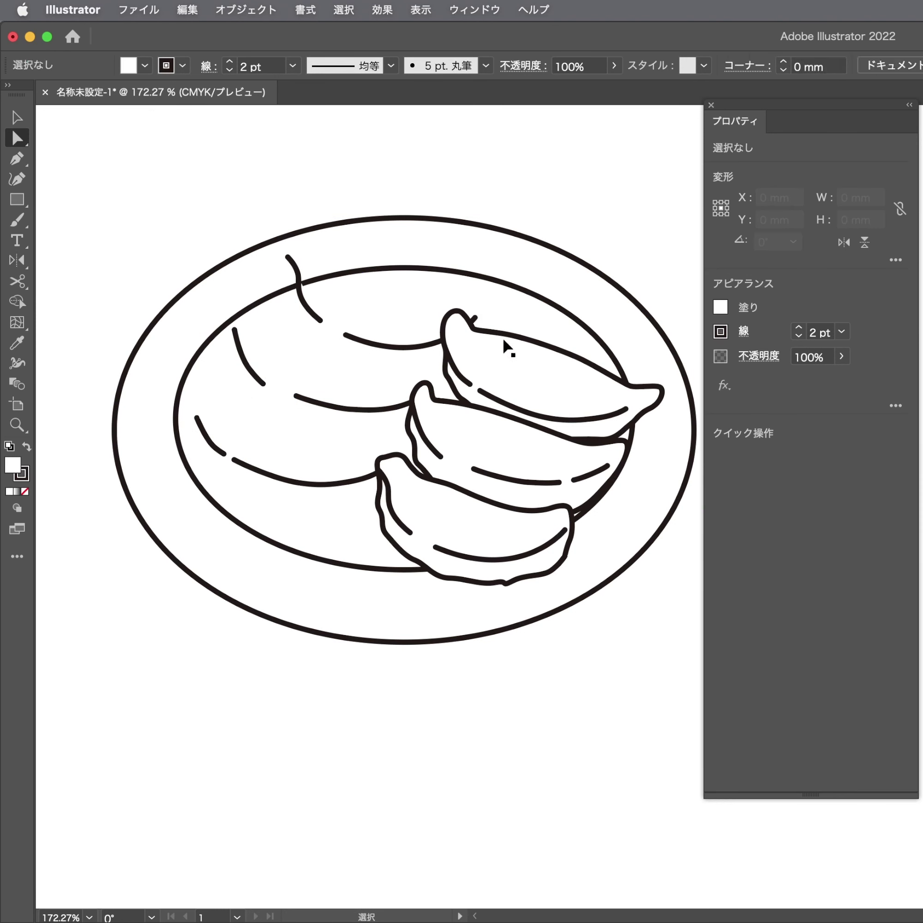
pyautogui.click(505, 338)
pyautogui.press('Delete')
pyautogui.click(493, 444)
pyautogui.press('Delete')
pyautogui.click(473, 514)
pyautogui.press('Delete')
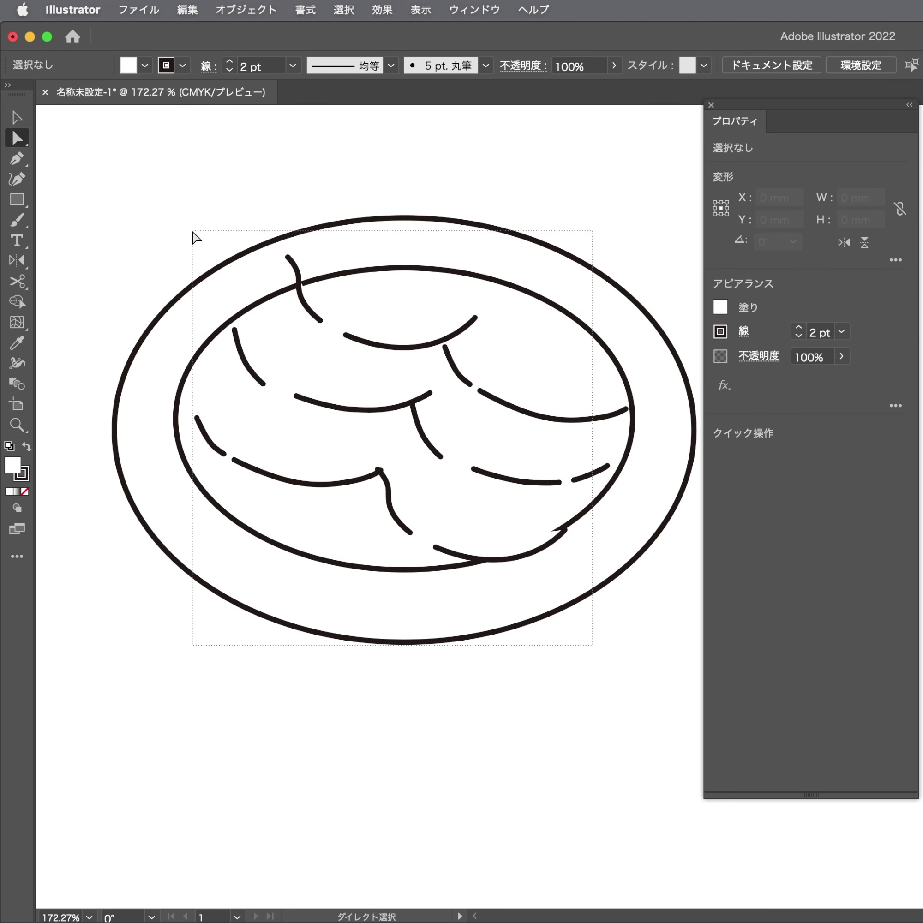
# Select all the remaining crease lines and set their fill to None
pyautogui.press('super+a')
pyautogui.click(720, 307)
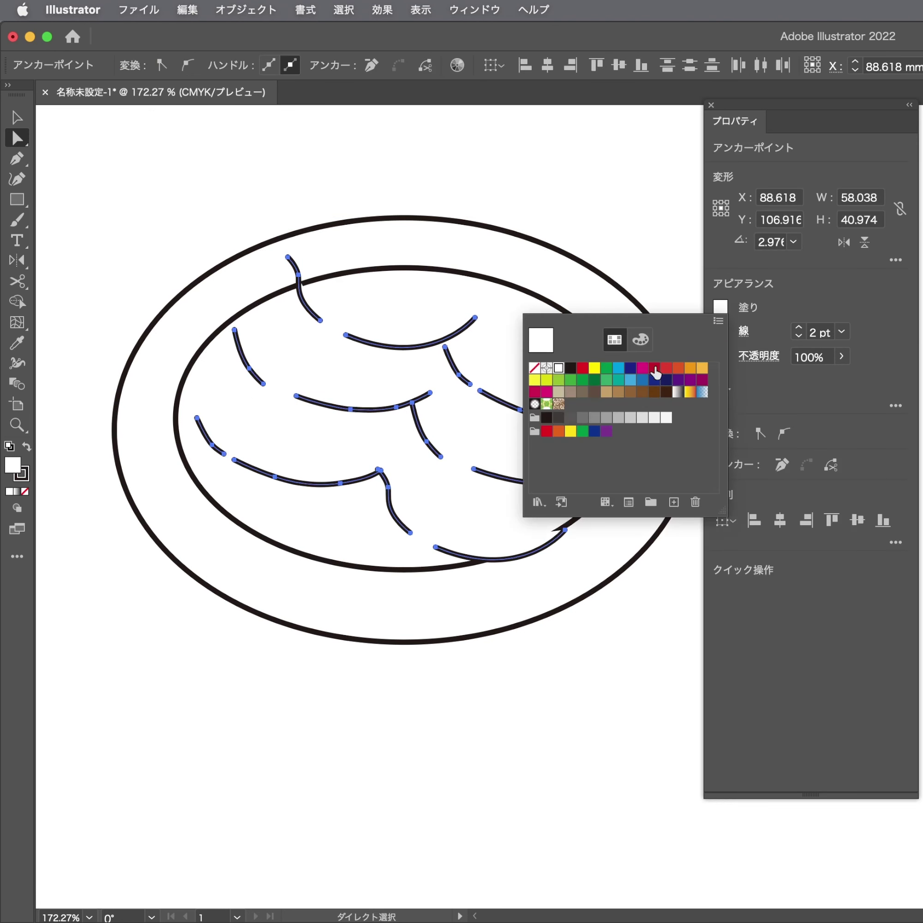
pyautogui.click(538, 369)
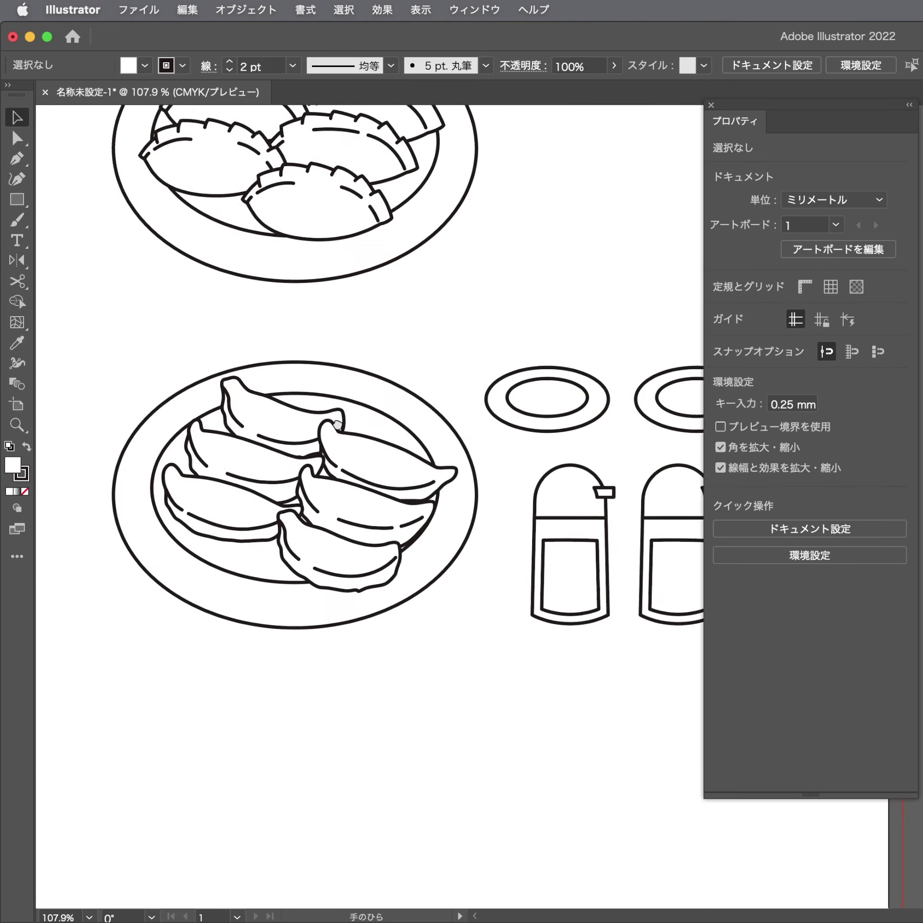
# Nudge the dumplings slightly left and group the lower plate with its dumplings
pyautogui.moveTo(306, 544); pyautogui.dragTo(298, 542)
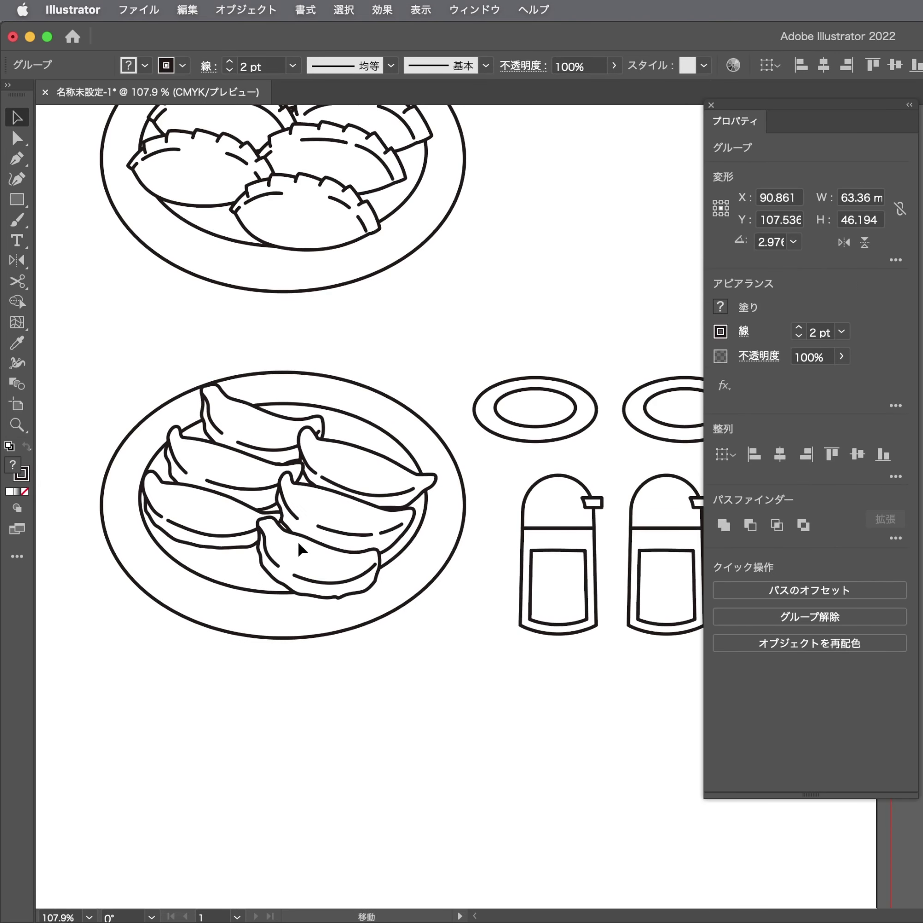
pyautogui.click(451, 674)
pyautogui.moveTo(471, 680); pyautogui.dragTo(113, 365)
pyautogui.press('a')
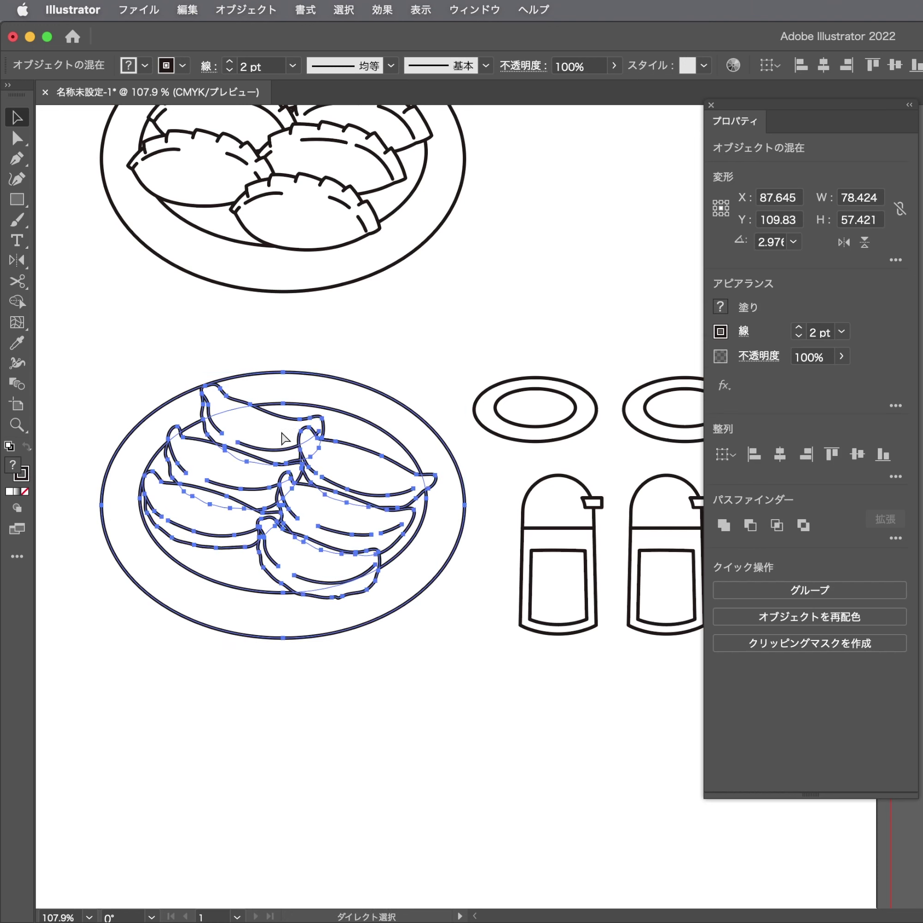
pyautogui.hotkey('ctrl', 'g')
pyautogui.scroll(-2, 261, 392)
pyautogui.scroll(-3, 291, 606)
pyautogui.click(335, 633)
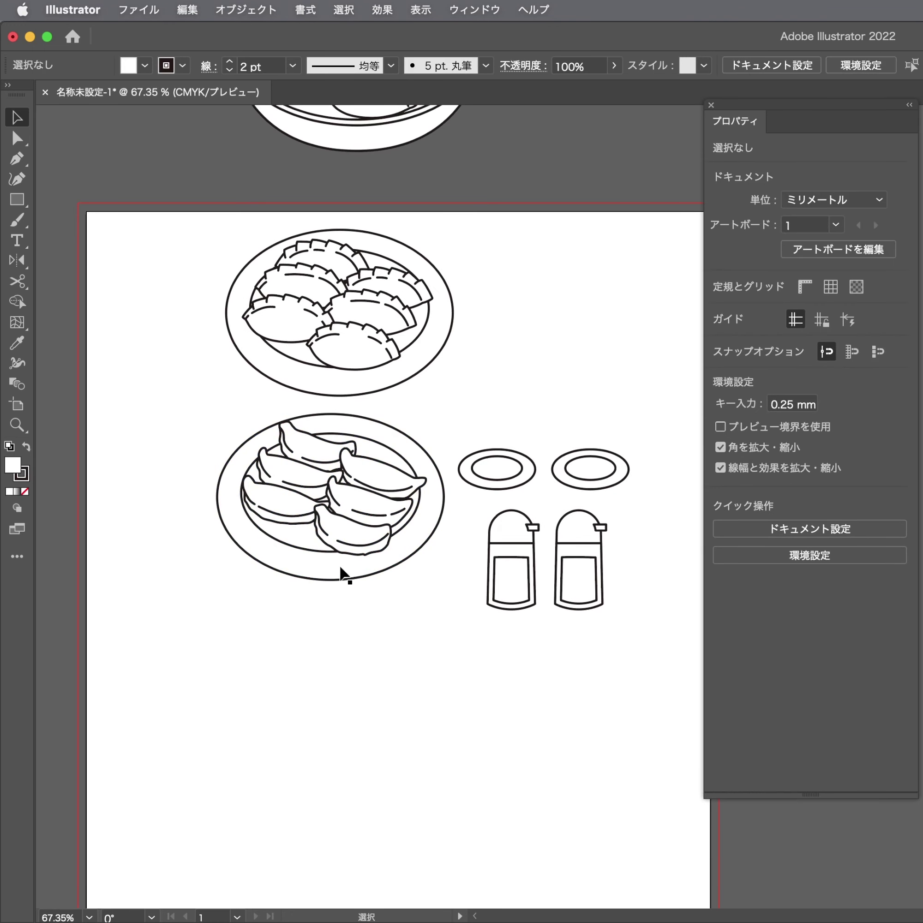
# Draw a small 12.762 × 9.238 mm rectangle below the lower plate and zoom in on it
pyautogui.moveTo(224, 592); pyautogui.dragTo(521, 583)
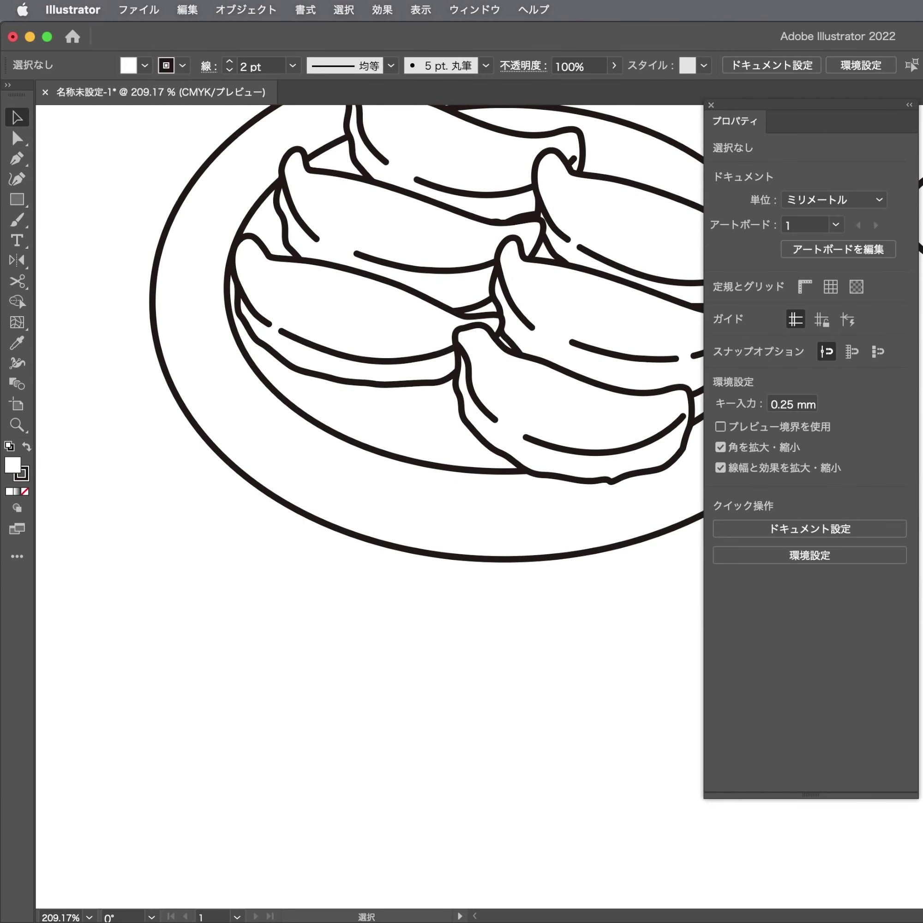
pyautogui.moveTo(200, 597); pyautogui.dragTo(158, 593)
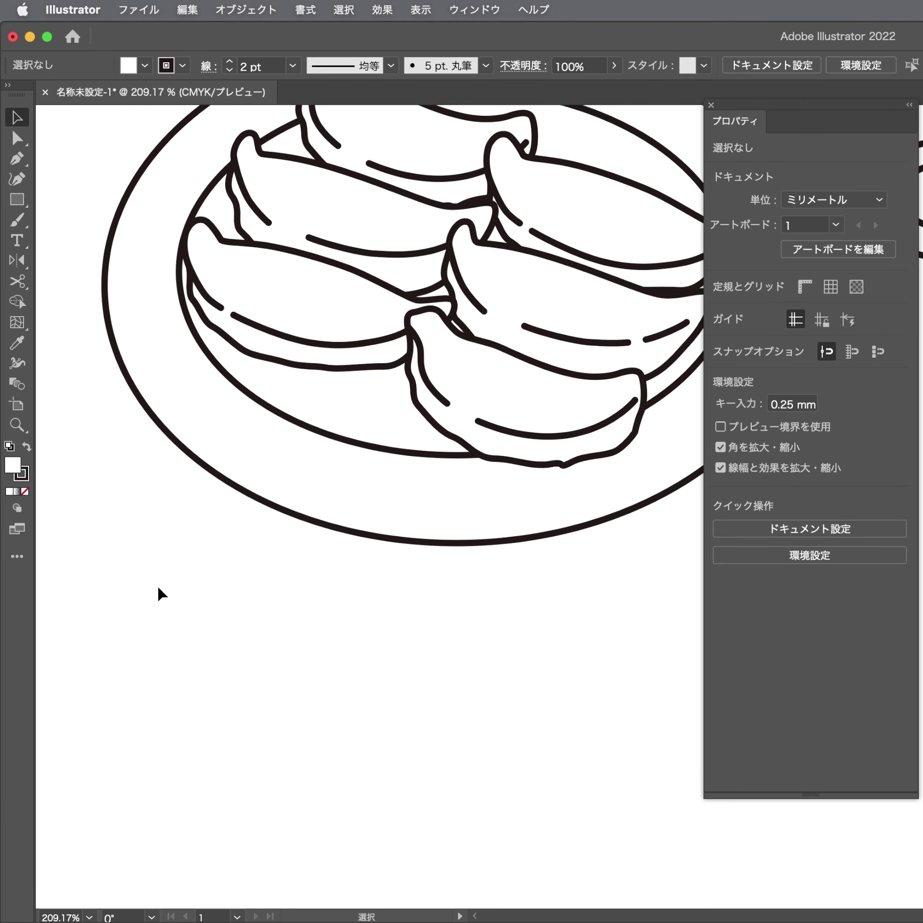
pyautogui.press('m')
pyautogui.press('F6')
pyautogui.moveTo(224, 566); pyautogui.dragTo(342, 652)
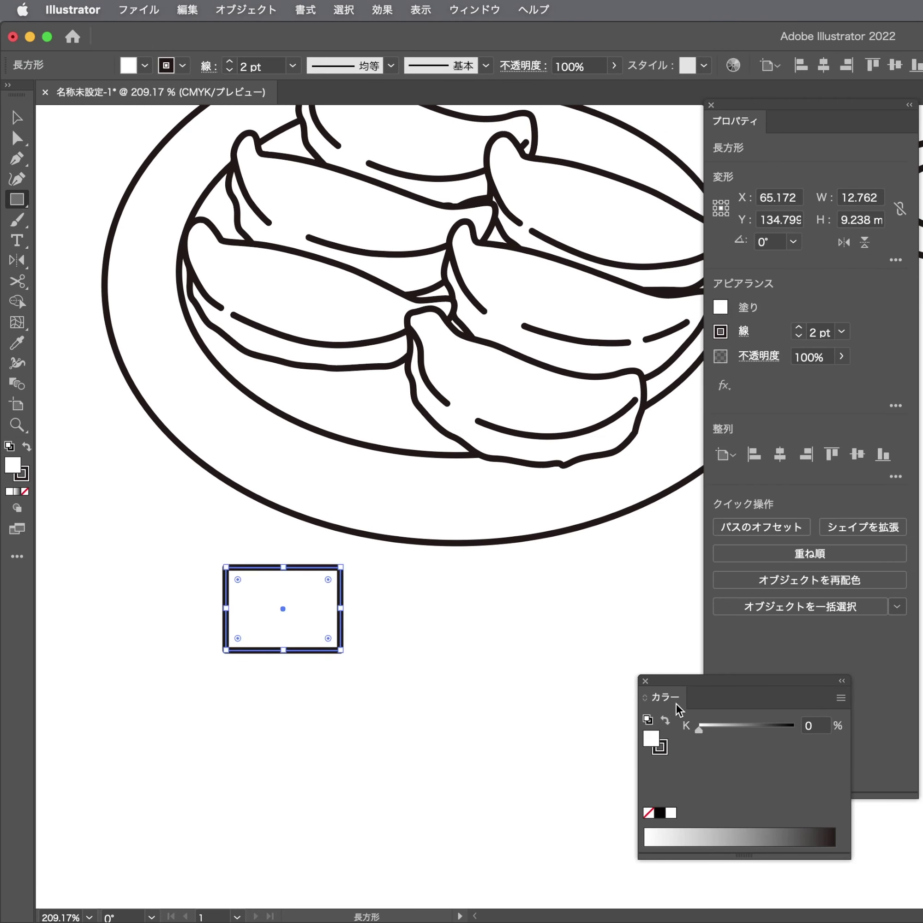
pyautogui.click(645, 681)
pyautogui.press('a')
pyautogui.scroll(3, 361, 641)
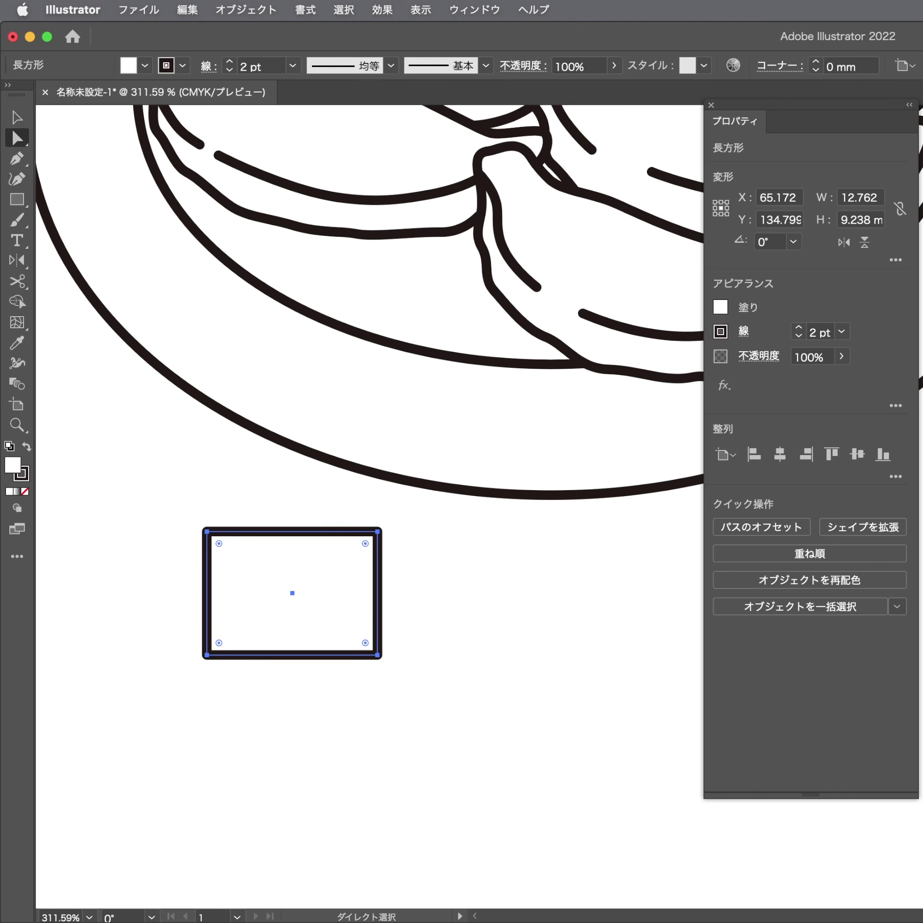
# Show the Color panel beside the rectangle, switched to CMYK values
pyautogui.click(488, 12)
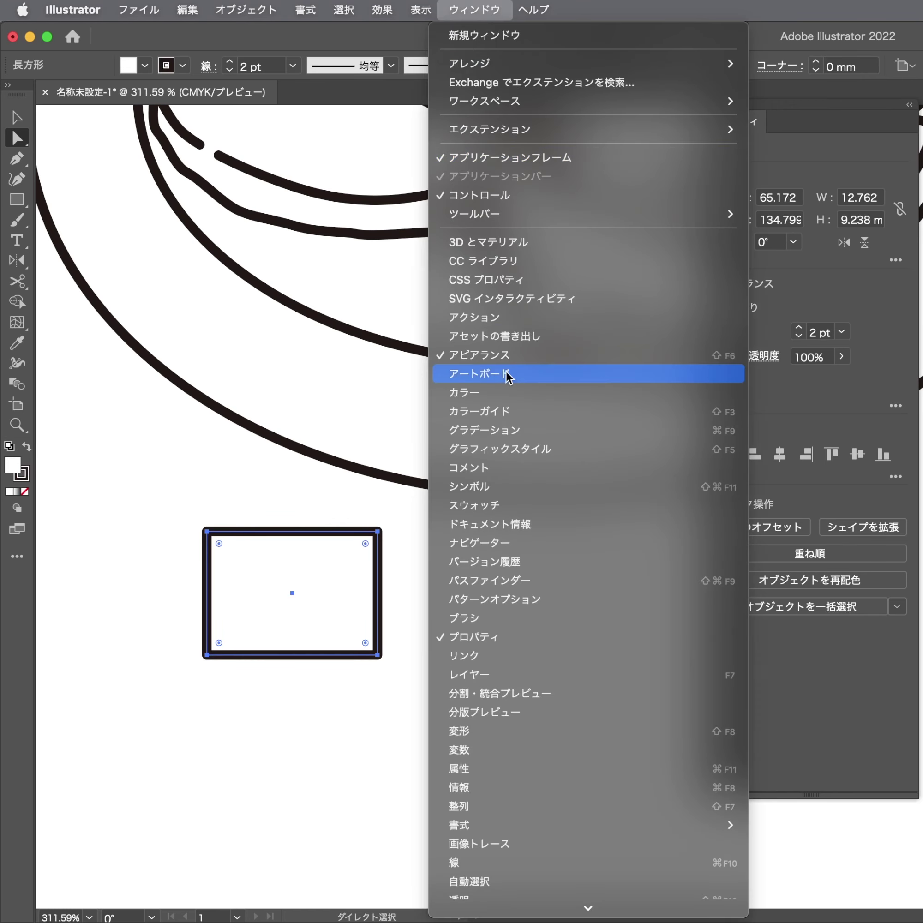
pyautogui.click(742, 392)
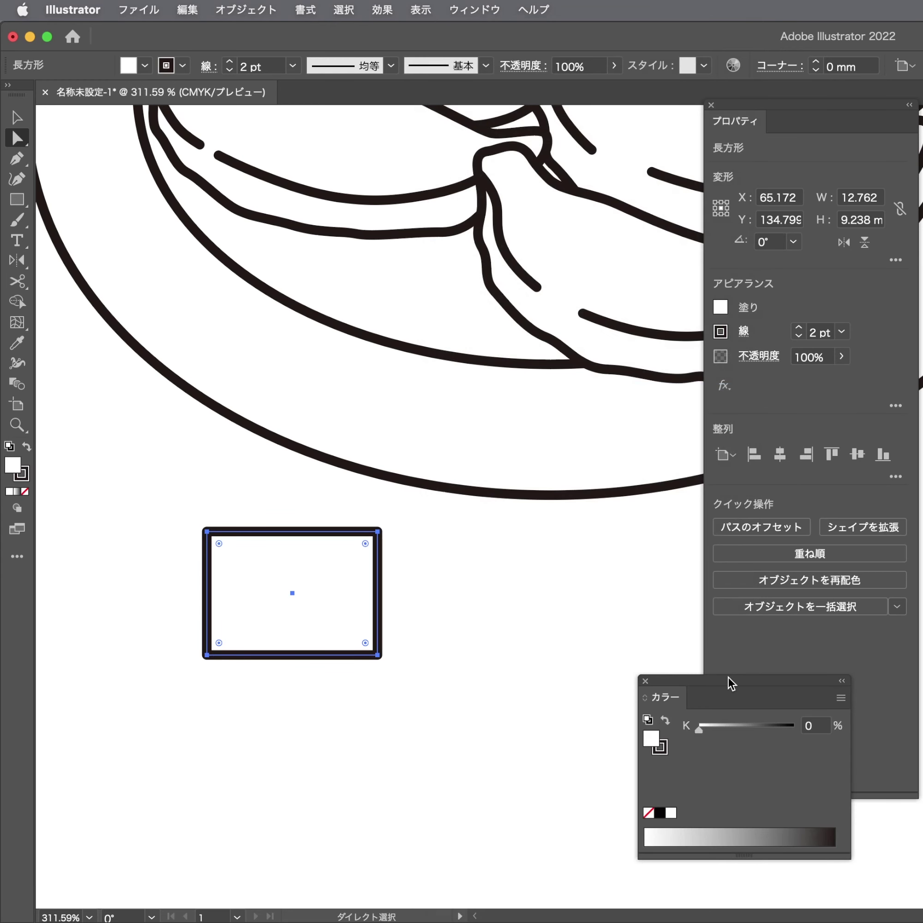
pyautogui.moveTo(729, 677); pyautogui.dragTo(566, 567)
pyautogui.click(677, 587)
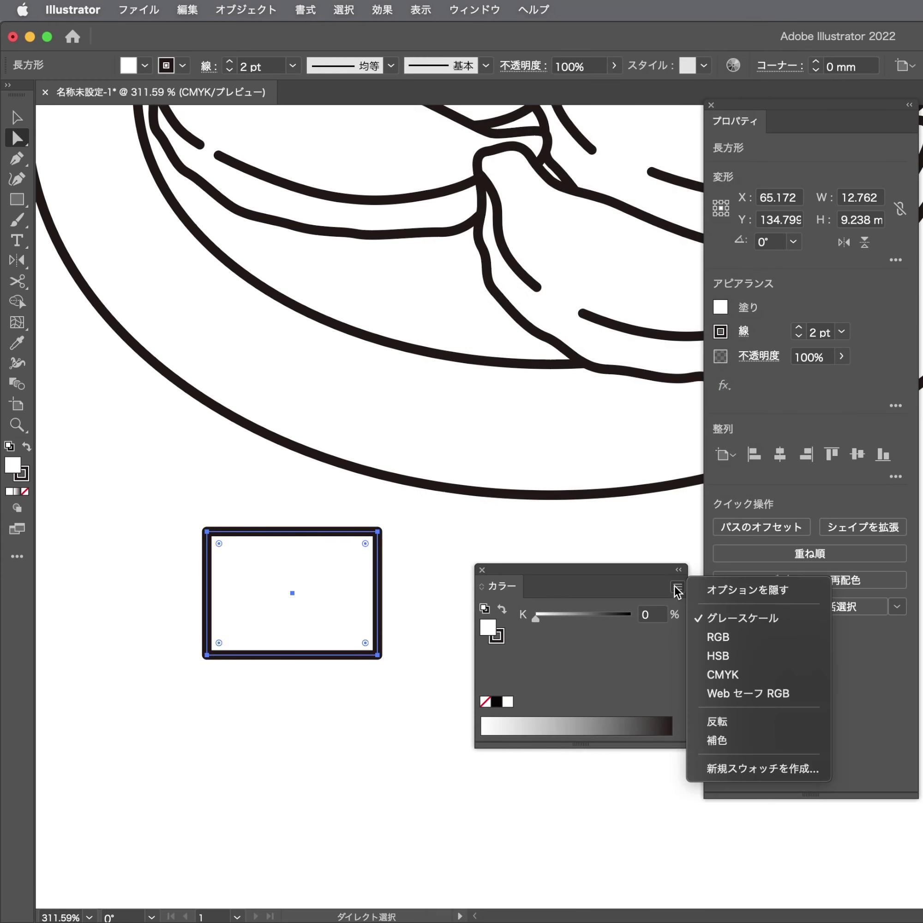
pyautogui.click(723, 674)
# Fill the rectangle pale yellow (C0 M12 Y46 K0) and remove its stroke
pyautogui.click(377, 666)
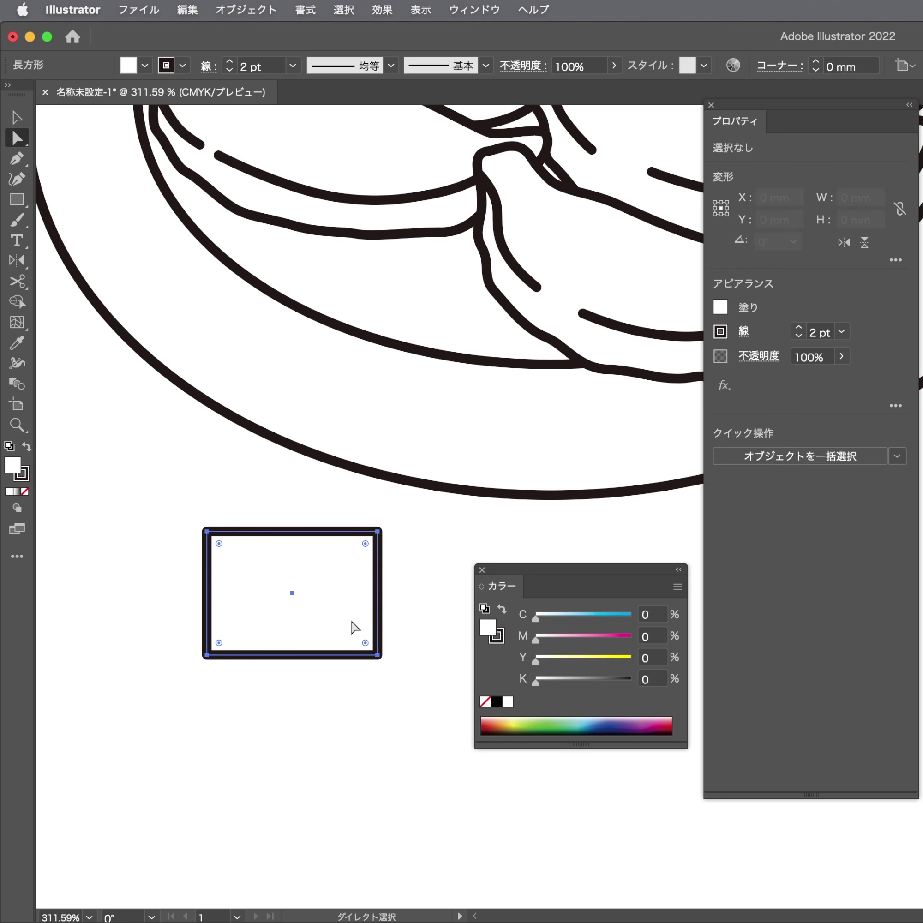
pyautogui.click(355, 628)
pyautogui.moveTo(631, 663); pyautogui.dragTo(595, 661)
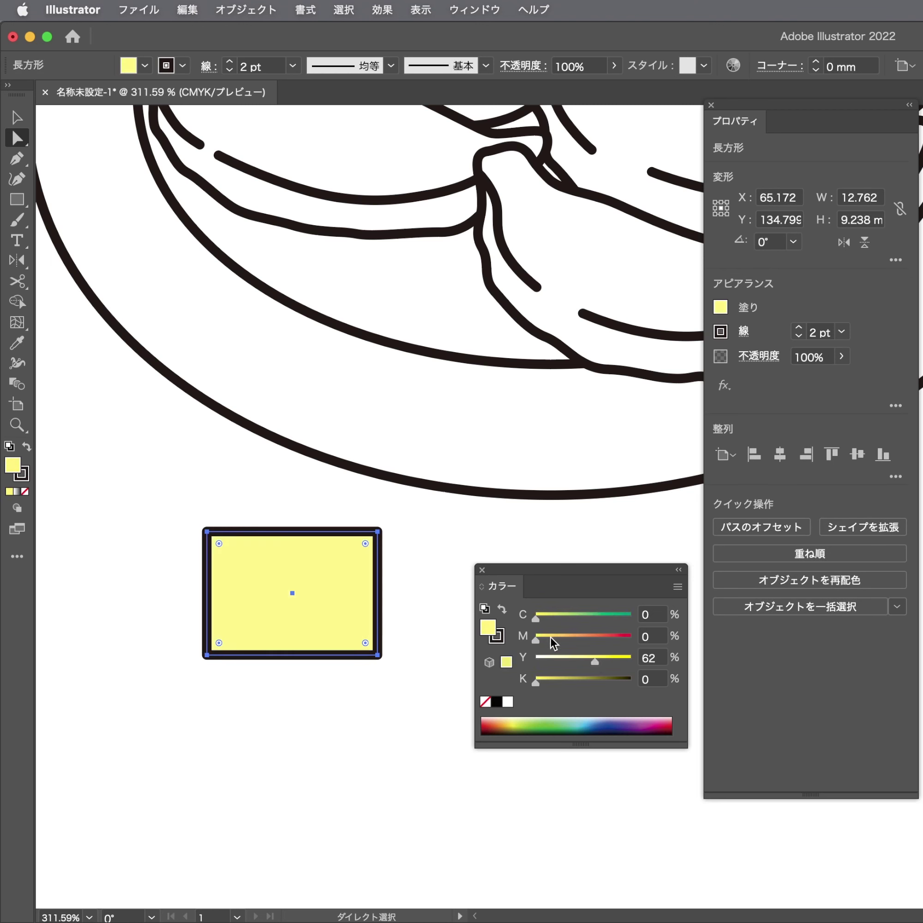
pyautogui.click(549, 639)
pyautogui.click(721, 331)
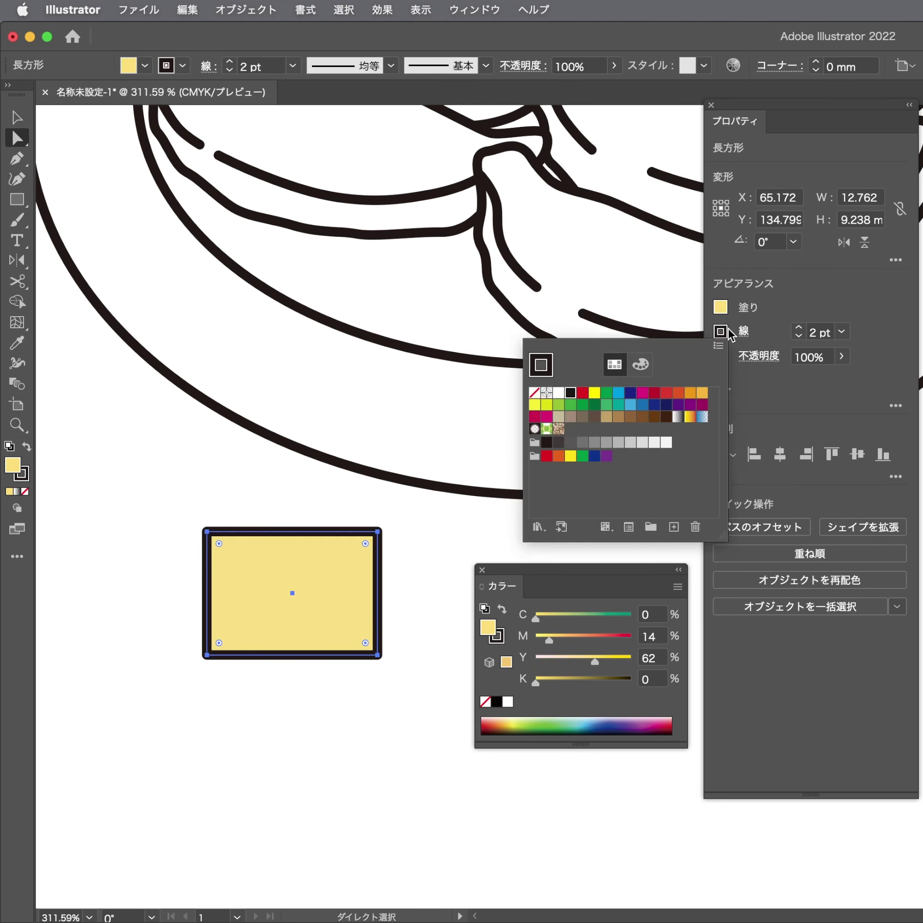
pyautogui.click(534, 393)
pyautogui.click(535, 393)
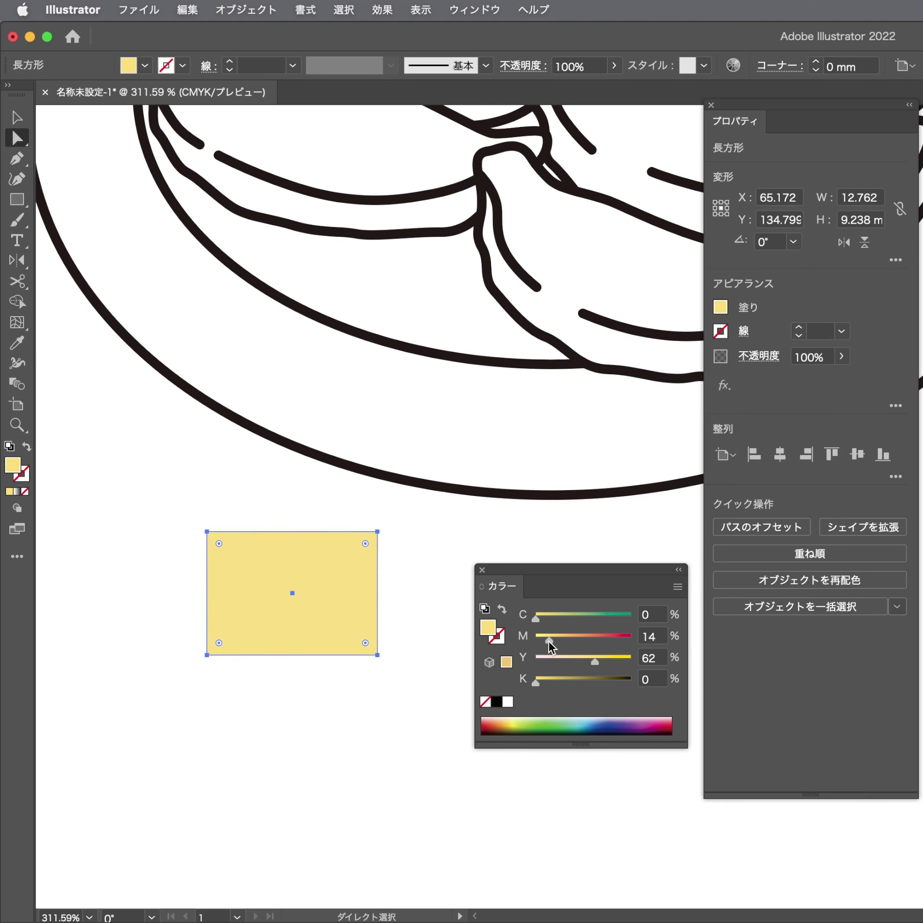
pyautogui.moveTo(549, 642); pyautogui.dragTo(581, 660)
pyautogui.click(585, 660)
pyautogui.click(375, 690)
# Duplicate the chip twice below itself and recolour the copies dark and lighter brown
pyautogui.scroll(-3, 374, 631)
pyautogui.moveTo(371, 565); pyautogui.dragTo(333, 643)
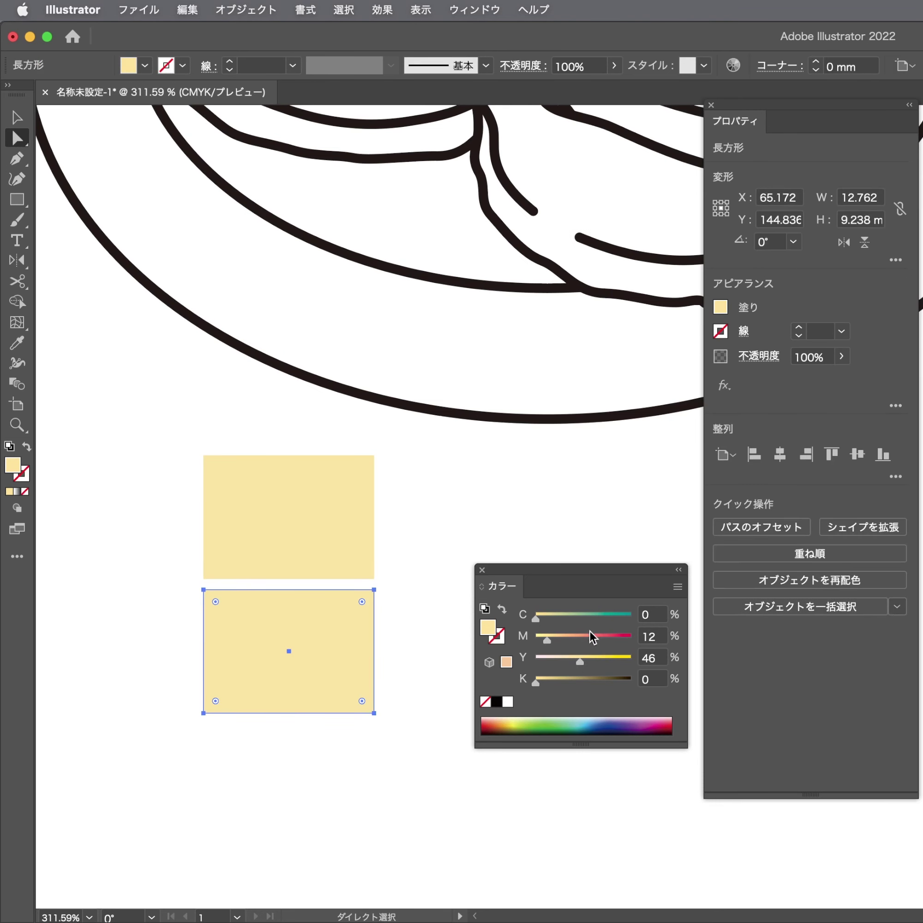
pyautogui.moveTo(590, 635)
pyautogui.mouseDown()
pyautogui.moveTo(574, 645)
pyautogui.moveTo(575, 683)
pyautogui.moveTo(579, 636)
pyautogui.moveTo(571, 639)
pyautogui.moveTo(609, 660)
pyautogui.moveTo(582, 640)
pyautogui.moveTo(559, 684)
pyautogui.moveTo(589, 638)
pyautogui.moveTo(603, 660)
pyautogui.mouseUp()
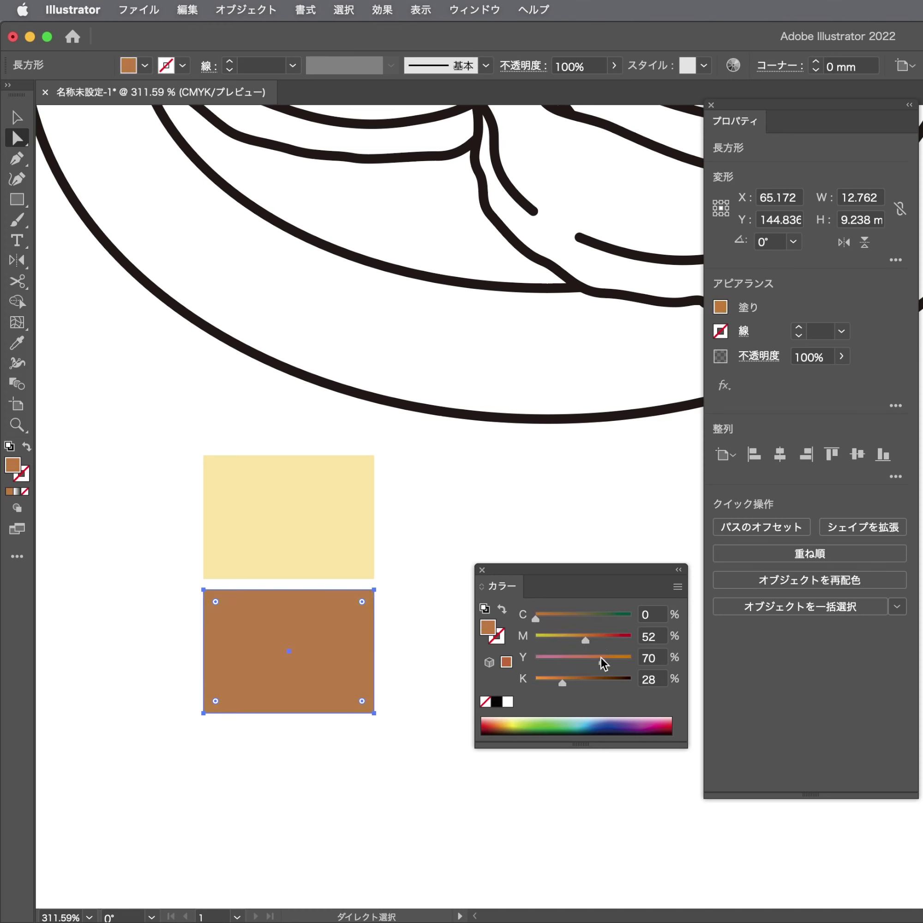
pyautogui.click(420, 658)
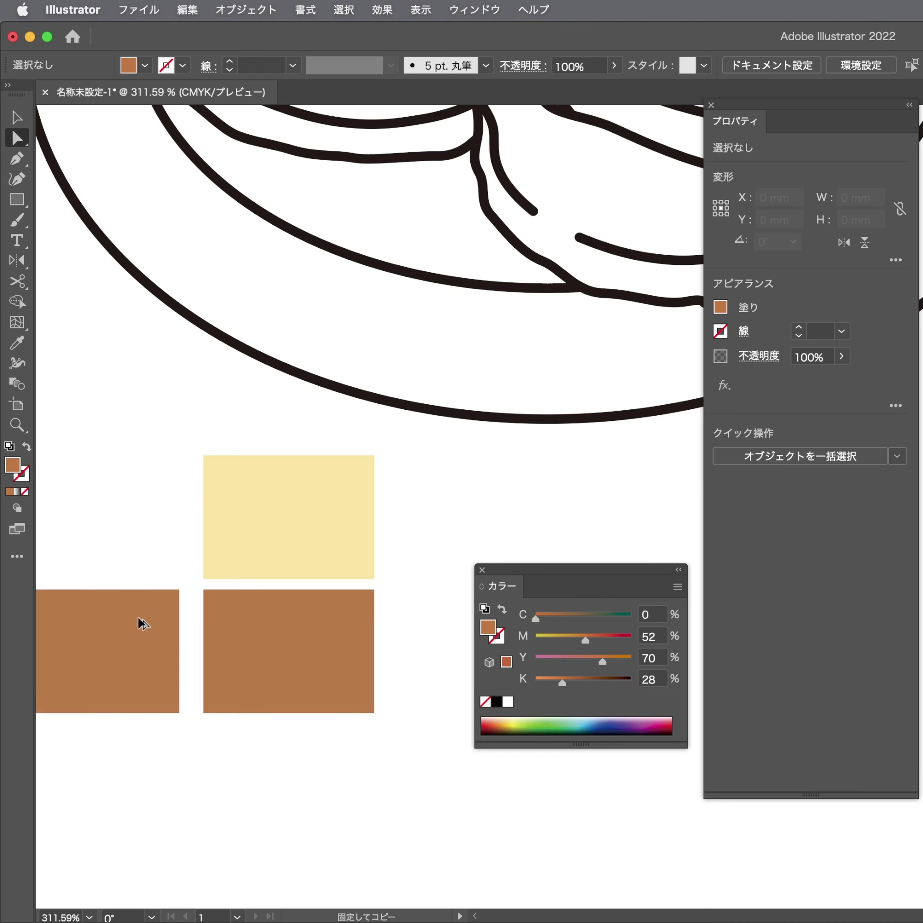
pyautogui.moveTo(354, 633); pyautogui.dragTo(353, 633)
pyautogui.click(354, 800)
pyautogui.moveTo(350, 697); pyautogui.dragTo(350, 830)
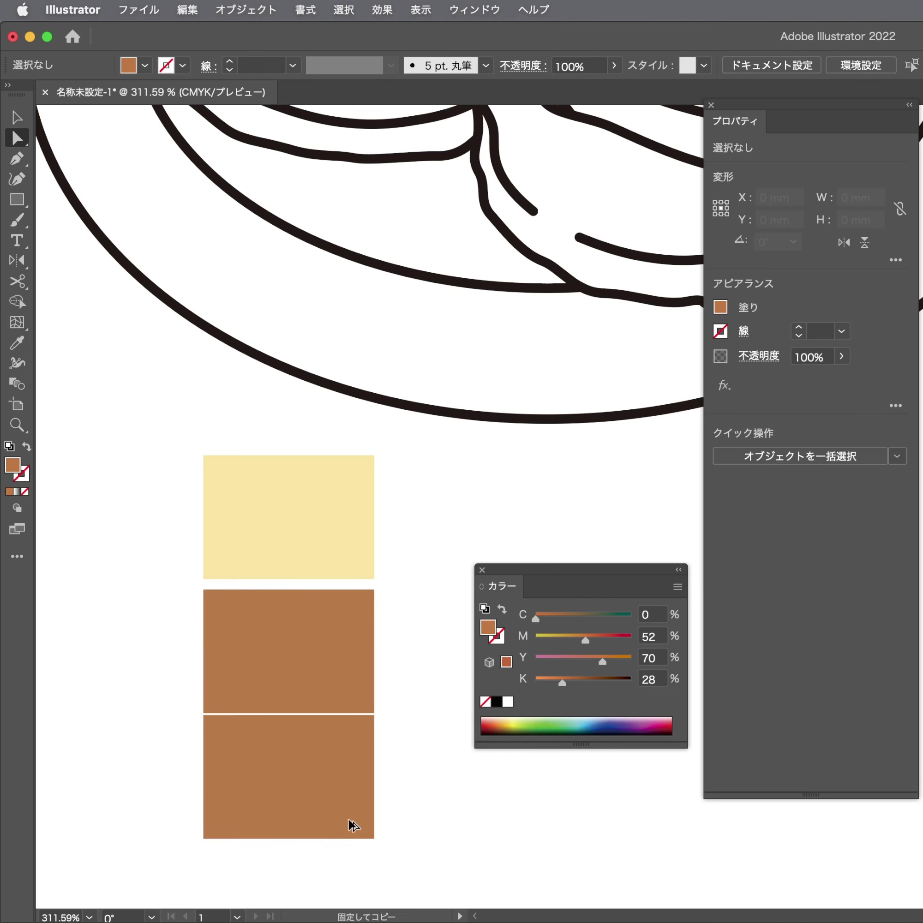
pyautogui.moveTo(591, 638); pyautogui.dragTo(574, 680)
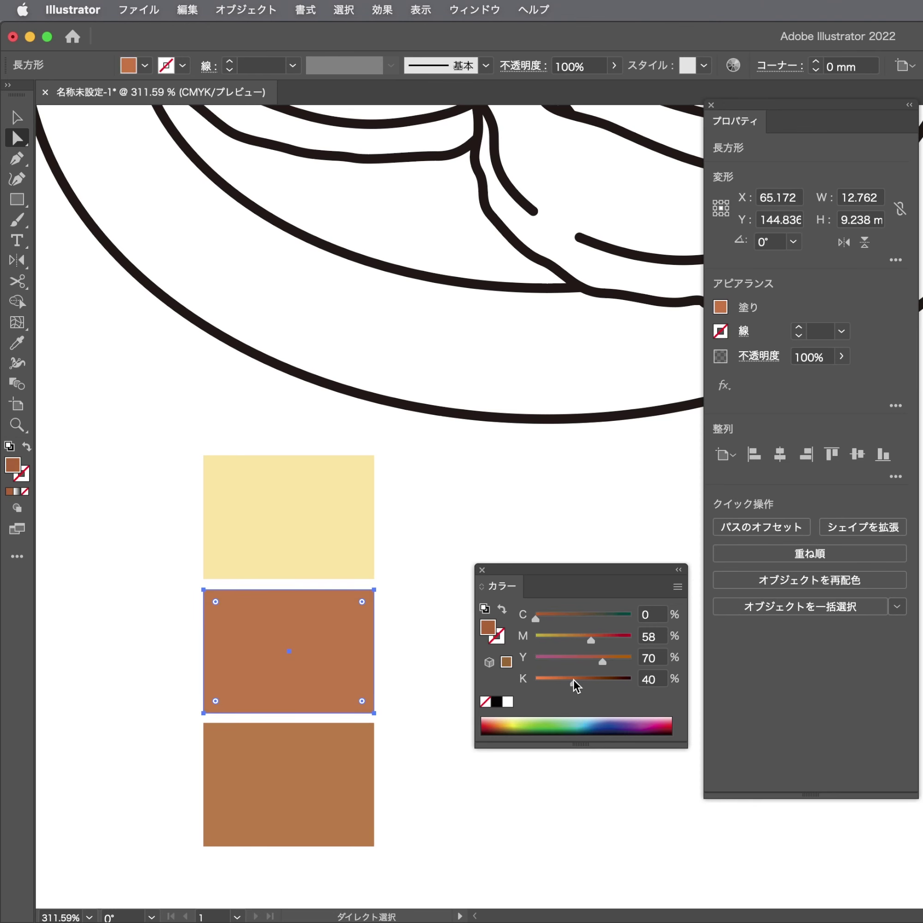
# Zoom out to the plate, trial-select the dumpling outlines, then select the pale-yellow chip
pyautogui.click(427, 633)
pyautogui.press('v')
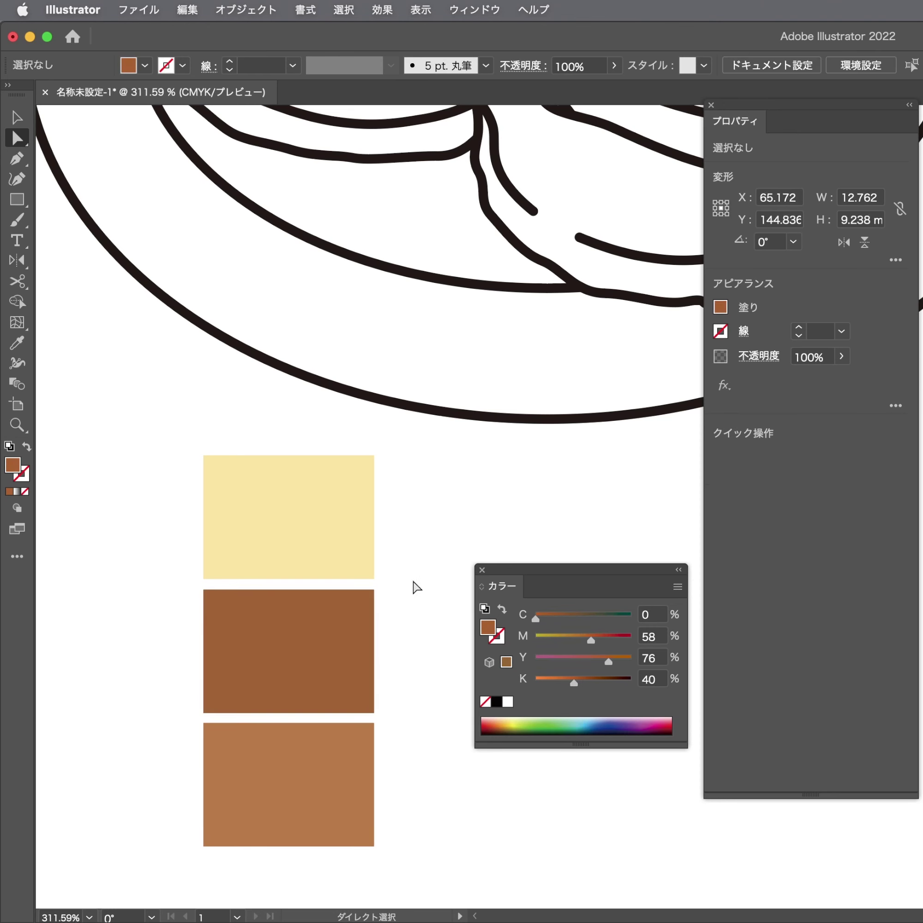
pyautogui.scroll(-5, 278, 638)
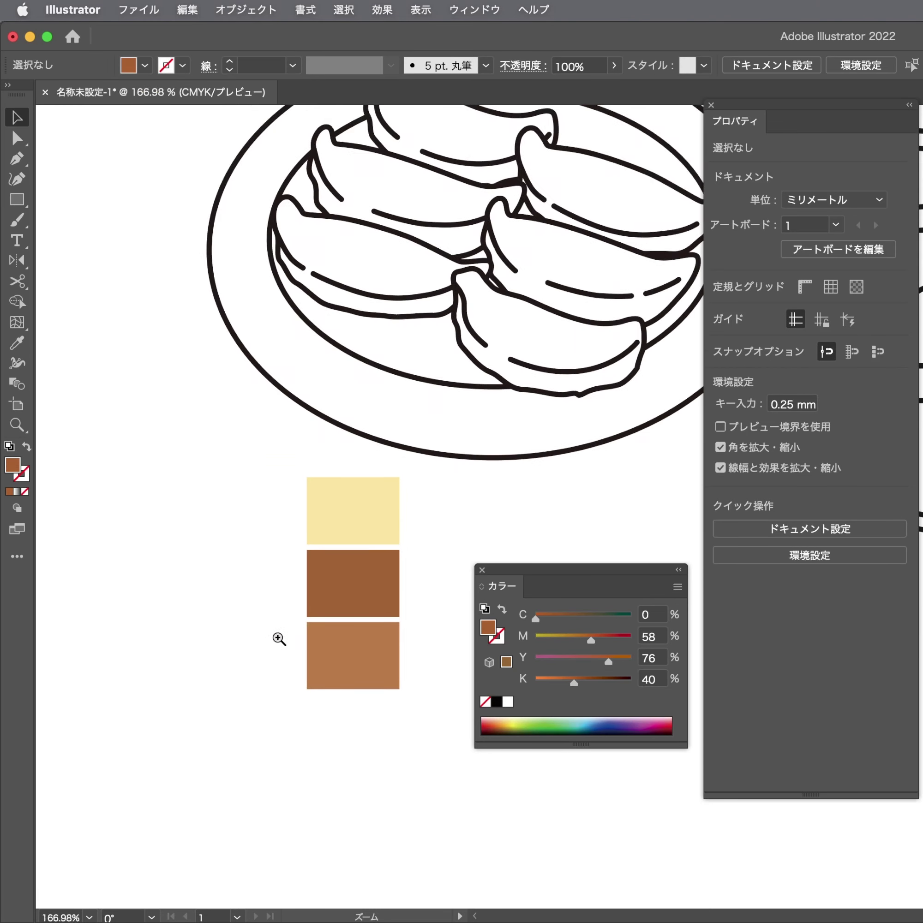
pyautogui.scroll(1, 383, 456)
pyautogui.press('a')
pyautogui.hscroll(2, 383, 446)
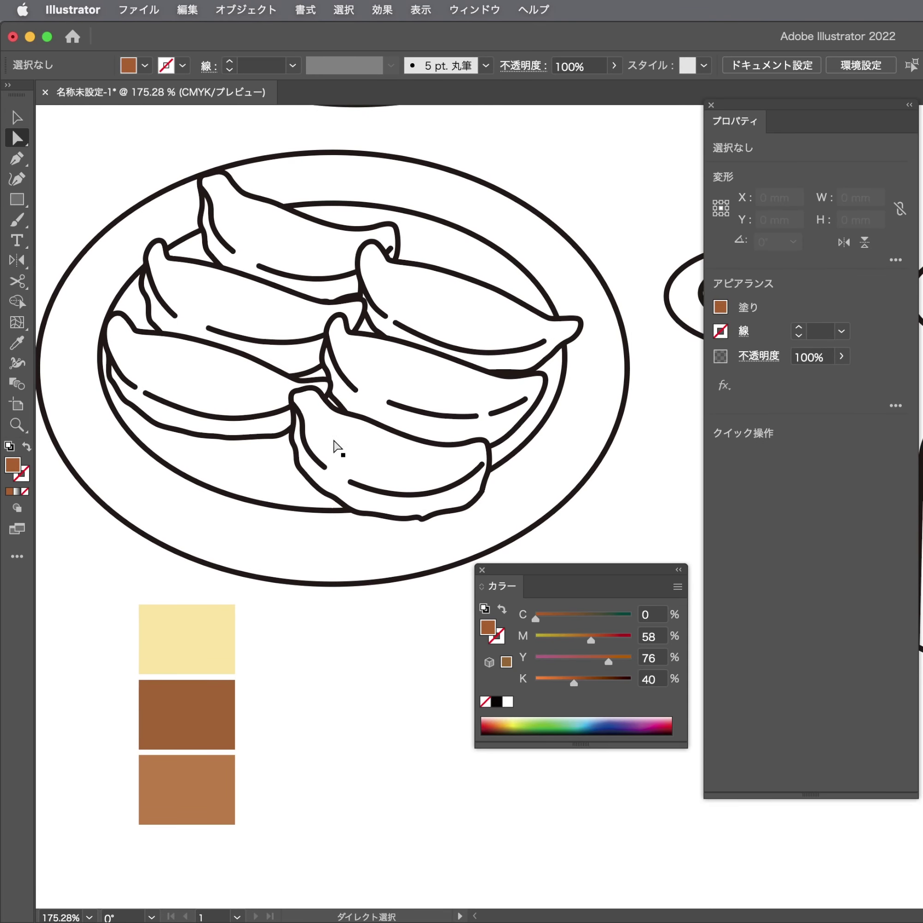
pyautogui.click(353, 450)
pyautogui.keyDown('shift'); pyautogui.click(252, 396); pyautogui.keyUp('shift')
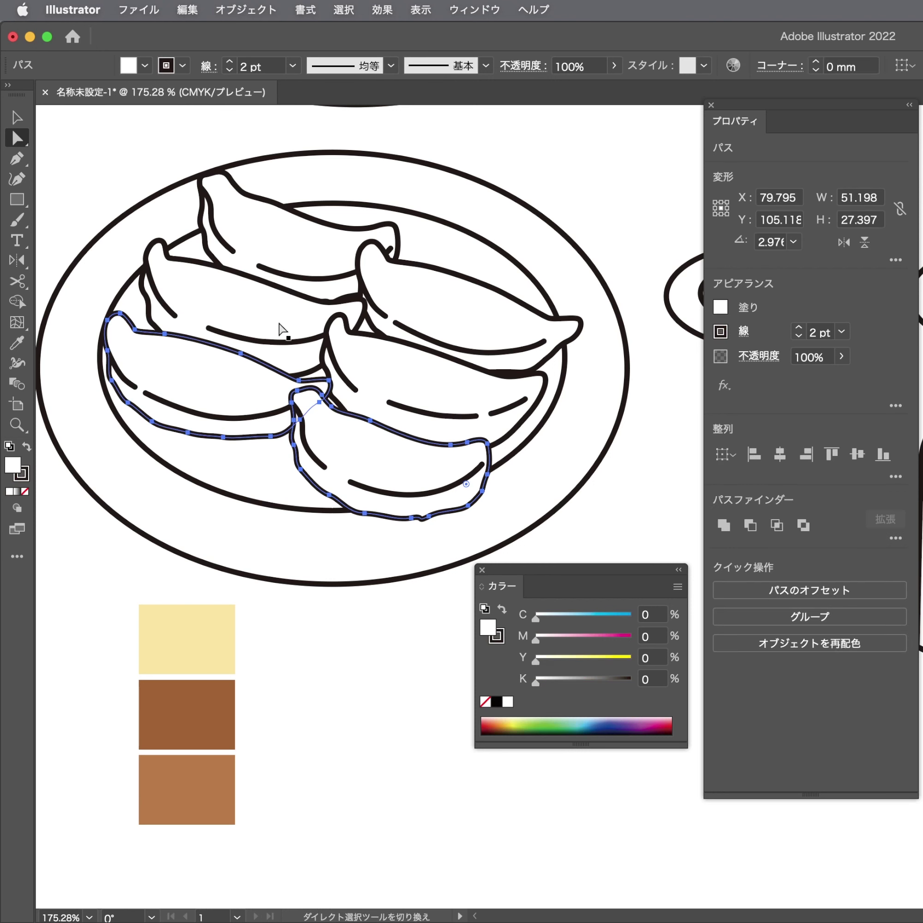
pyautogui.keyDown('shift'); pyautogui.click(282, 326); pyautogui.keyUp('shift')
pyautogui.keyDown('shift'); pyautogui.click(285, 248); pyautogui.keyUp('shift')
pyautogui.keyDown('shift'); pyautogui.click(414, 393); pyautogui.keyUp('shift')
pyautogui.keyDown('shift'); pyautogui.click(445, 321); pyautogui.keyUp('shift')
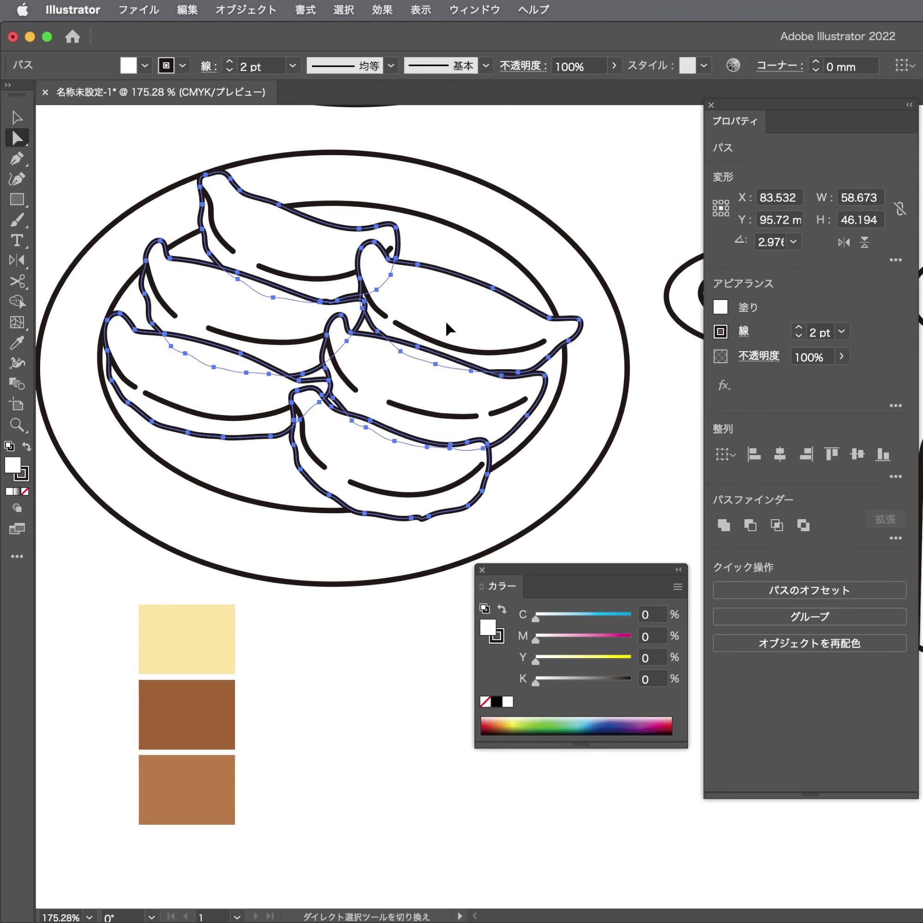
pyautogui.keyDown('shift'); pyautogui.click(379, 486); pyautogui.keyUp('shift')
pyautogui.click(225, 641)
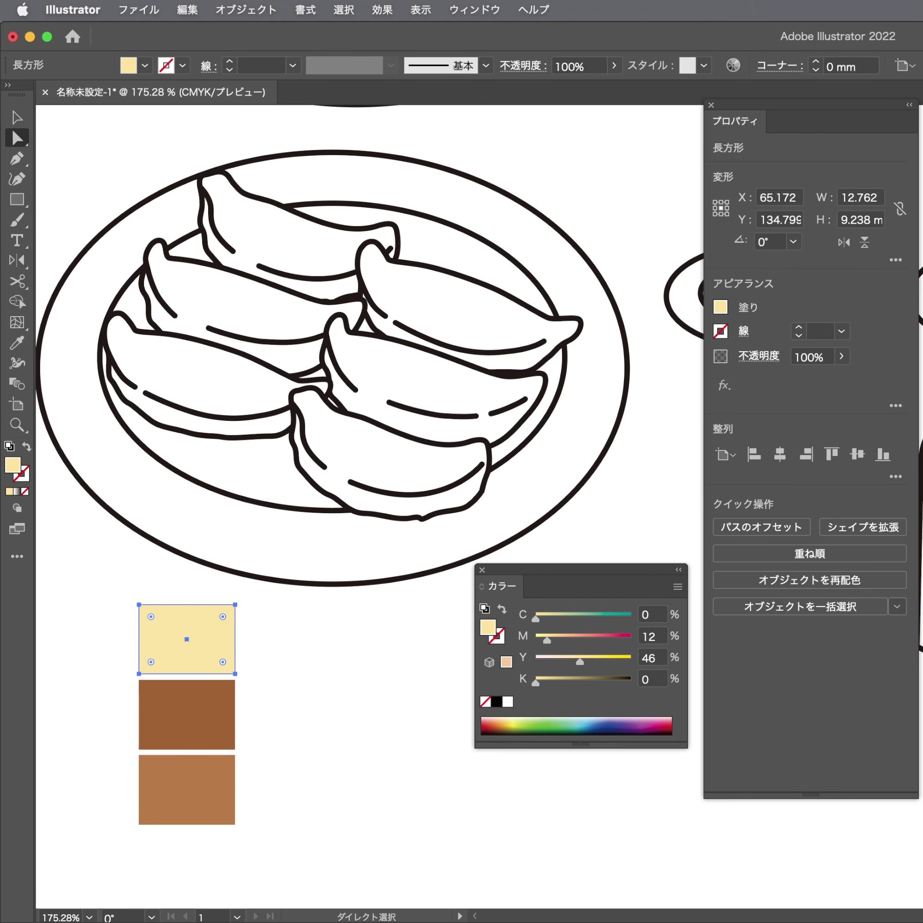
# Save the pale-yellow chip colour as a new global swatch
pyautogui.moveTo(631, 325); pyautogui.dragTo(592, 251)
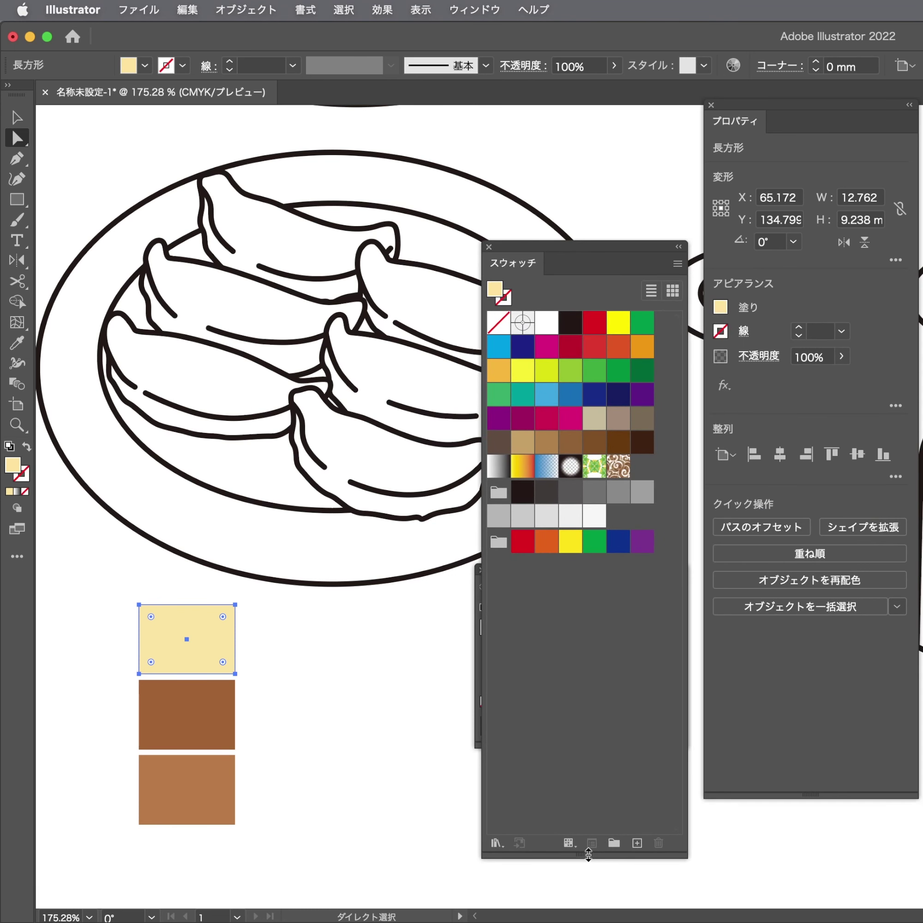
pyautogui.moveTo(588, 855); pyautogui.dragTo(579, 751)
pyautogui.moveTo(495, 289); pyautogui.dragTo(643, 463)
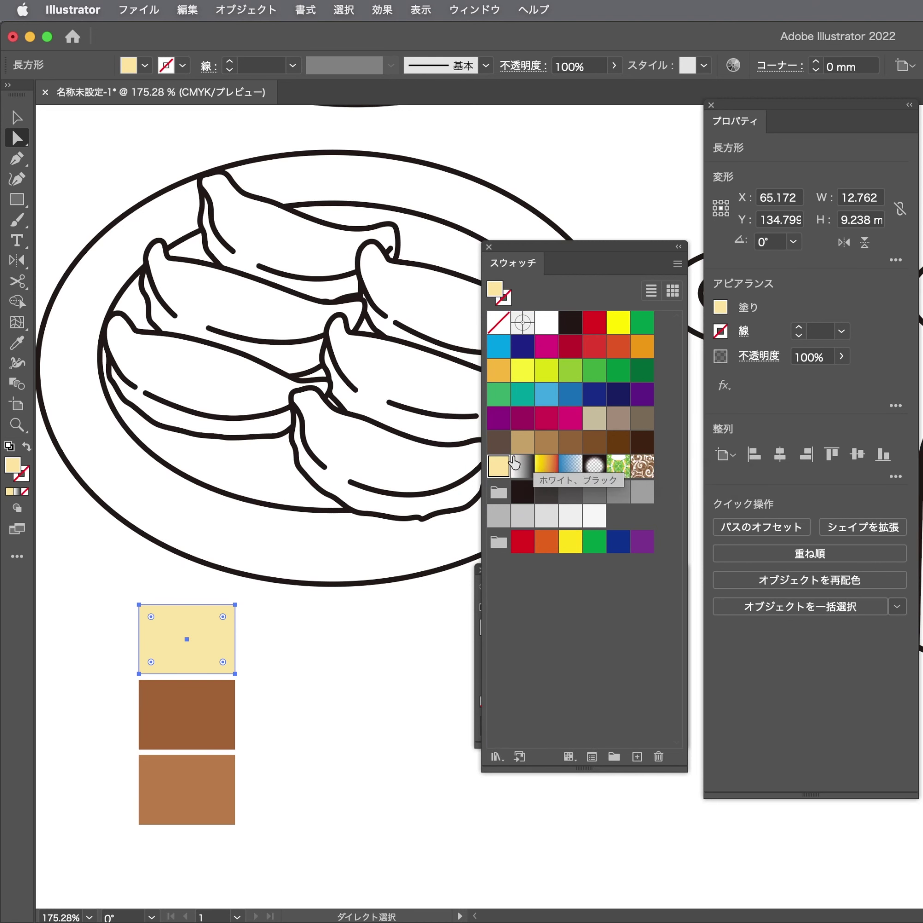
pyautogui.doubleClick(498, 466)
pyautogui.click(499, 420)
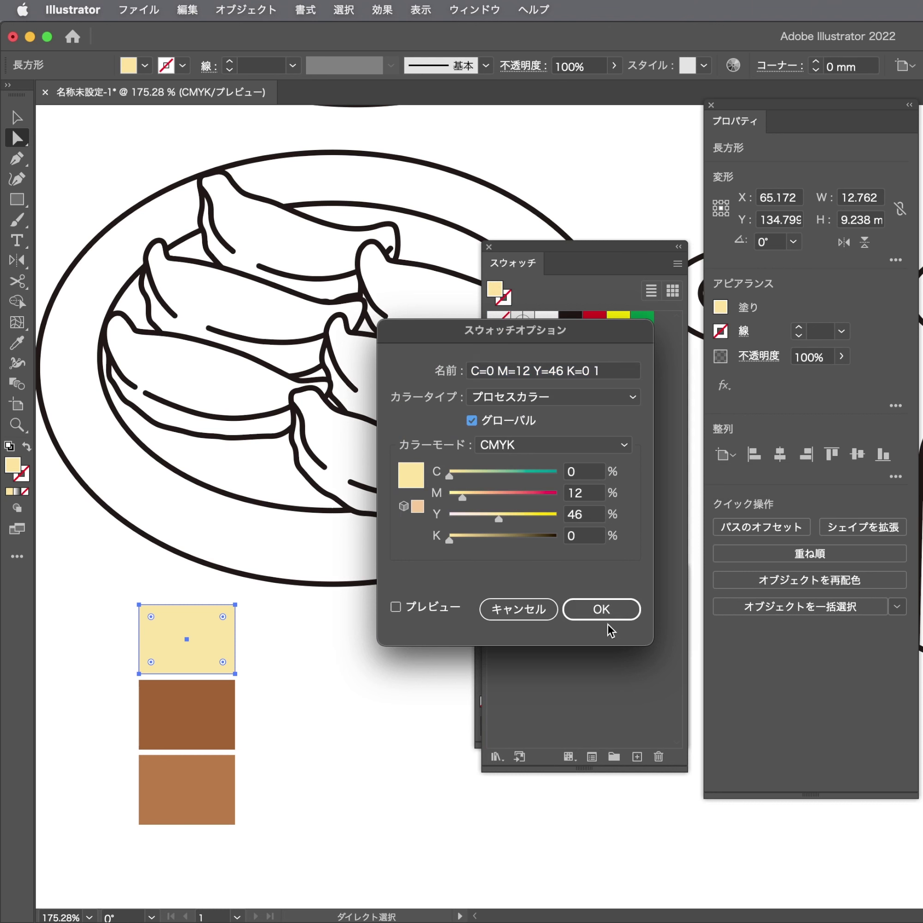
pyautogui.click(605, 614)
# Save the dark-brown chip colour (C0 M58 Y76 K40) as a global swatch
pyautogui.click(175, 715)
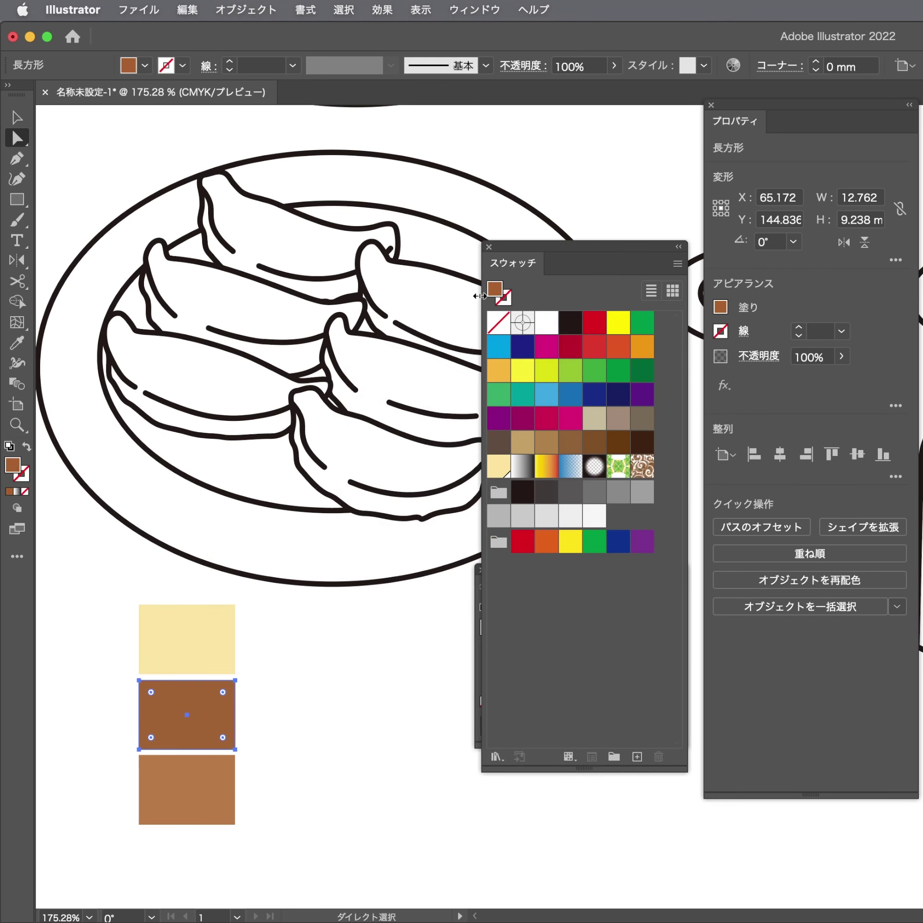
pyautogui.moveTo(495, 289); pyautogui.dragTo(517, 465)
pyautogui.doubleClick(517, 464)
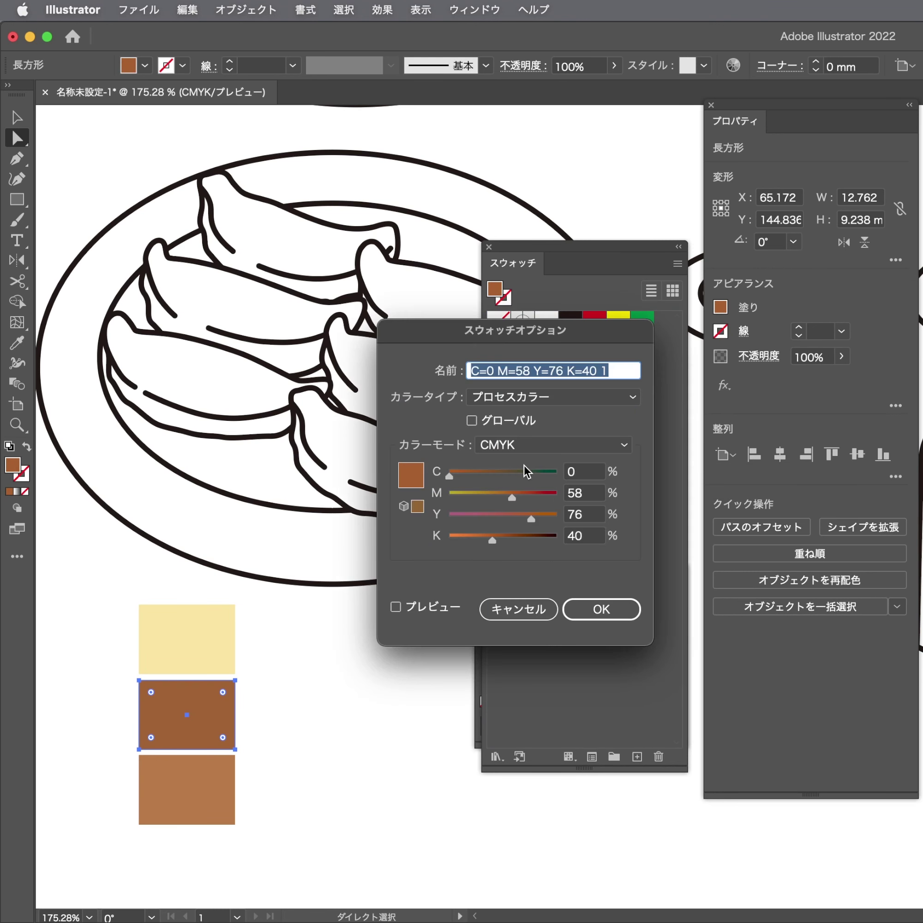
pyautogui.click(471, 421)
pyautogui.click(602, 609)
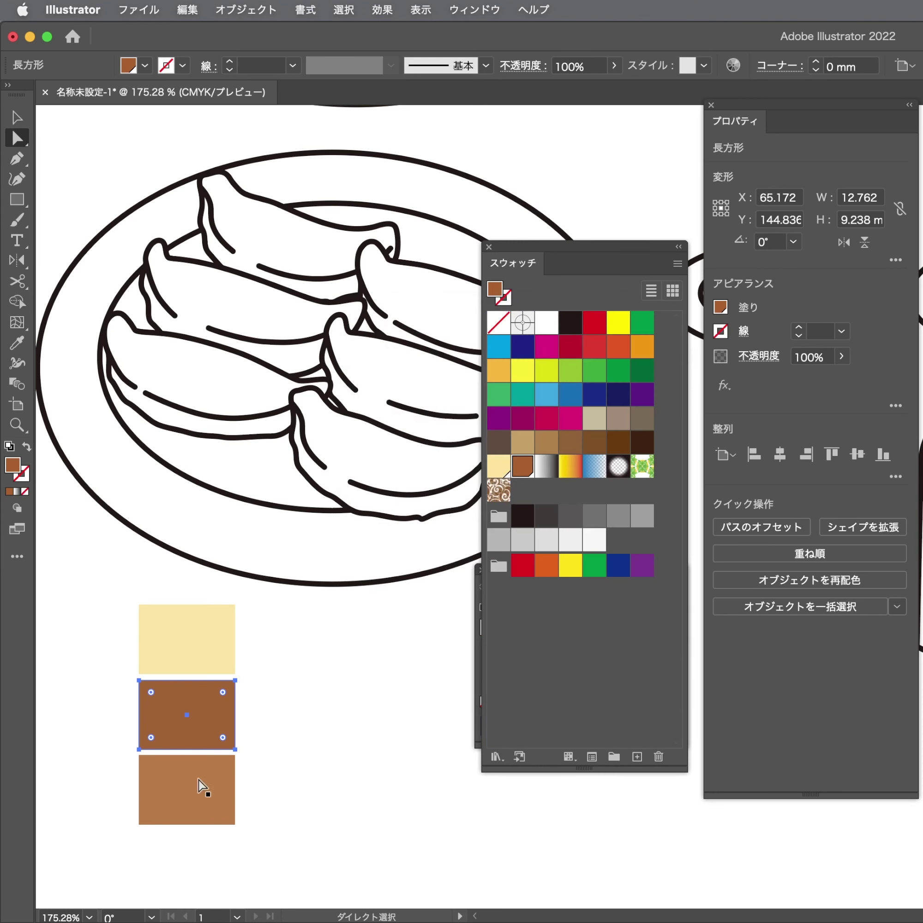
# Save the light-brown chip colour (C0 M52 Y70 K28) as a global swatch
pyautogui.click(201, 787)
pyautogui.moveTo(495, 289); pyautogui.dragTo(546, 466)
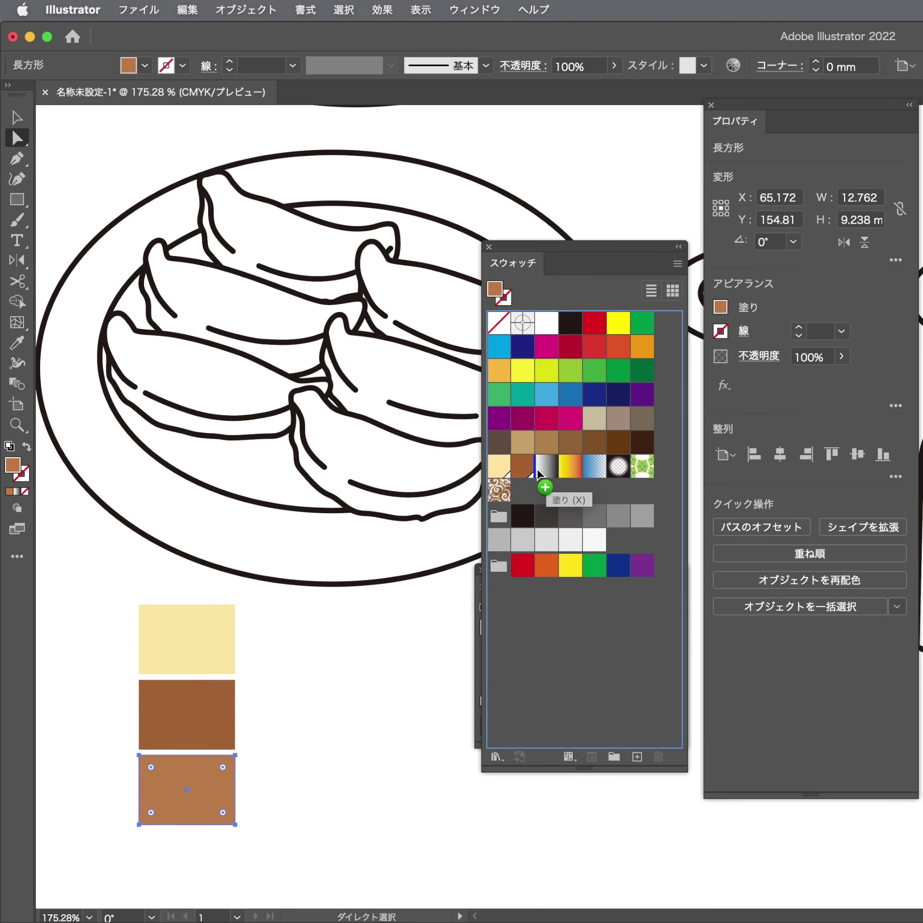
pyautogui.doubleClick(547, 467)
pyautogui.click(479, 419)
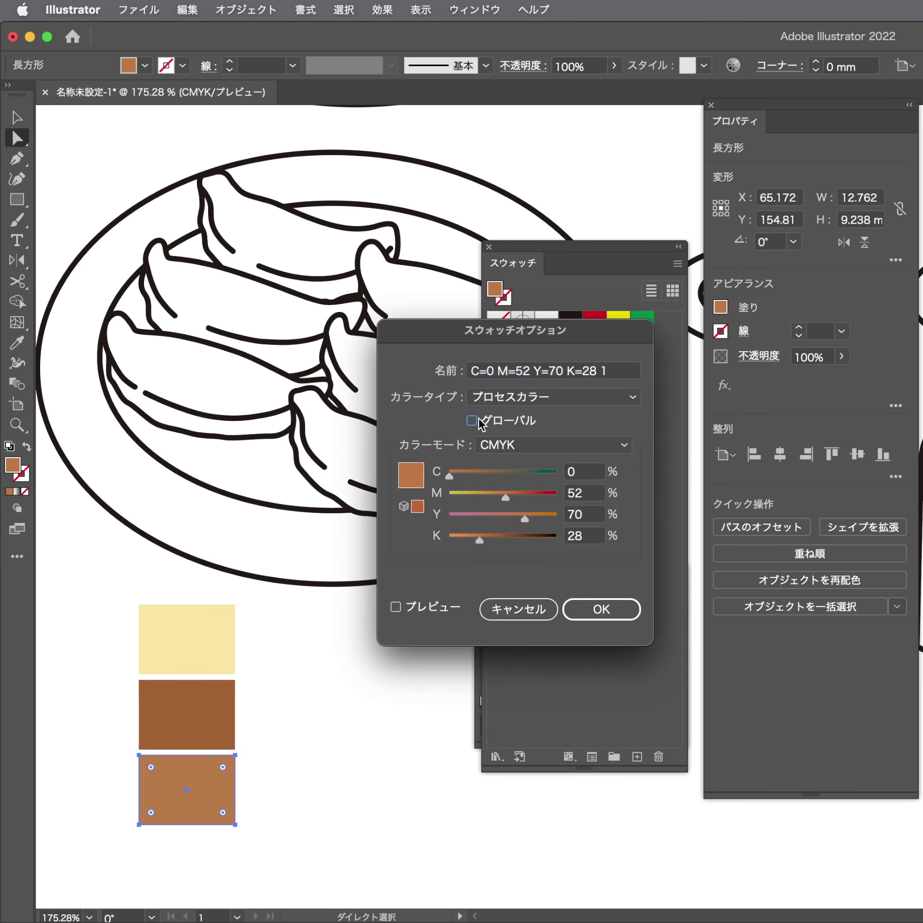
pyautogui.click(602, 621)
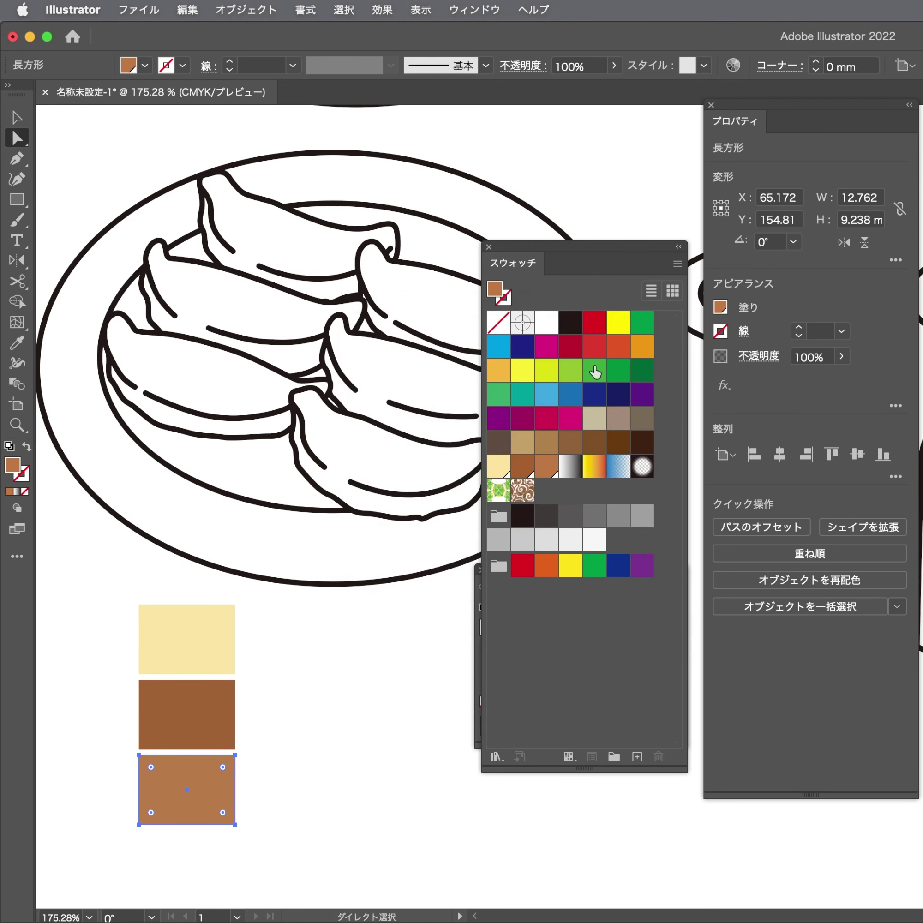
pyautogui.moveTo(607, 247); pyautogui.dragTo(901, 433)
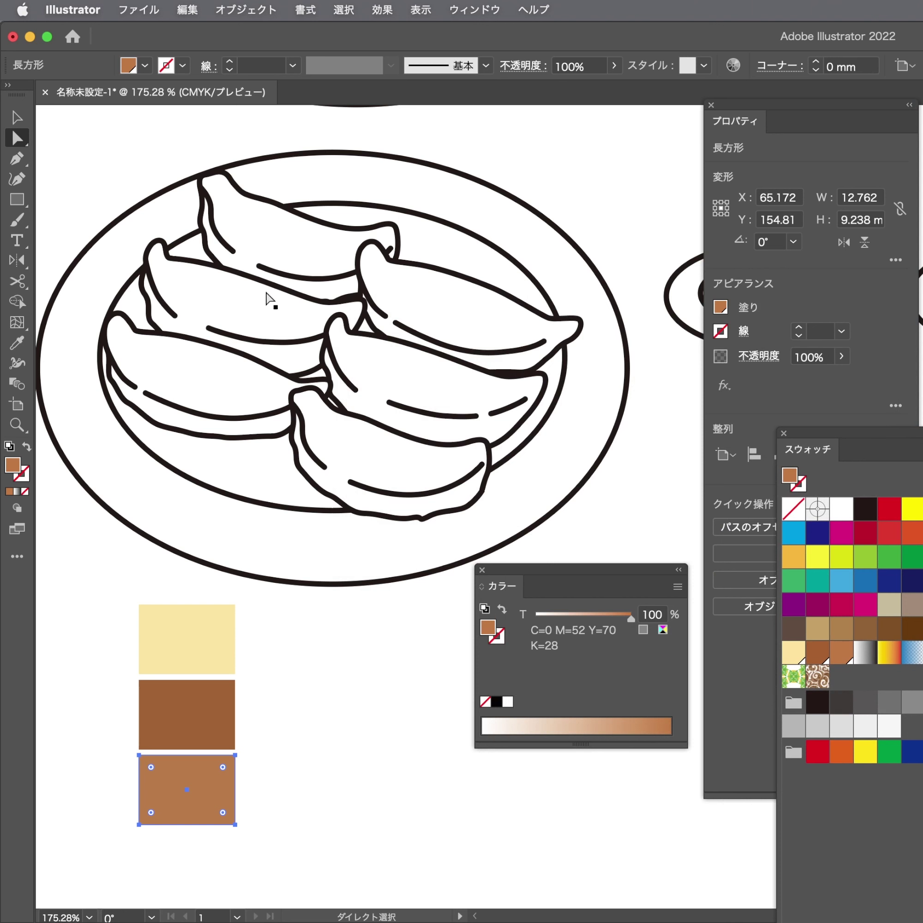
# Fill the lower plate's six dumpling outlines with the pale-yellow swatch
pyautogui.click(404, 264)
pyautogui.keyDown('shift'); pyautogui.click(269, 298); pyautogui.keyUp('shift')
pyautogui.keyDown('shift'); pyautogui.click(212, 368); pyautogui.keyUp('shift')
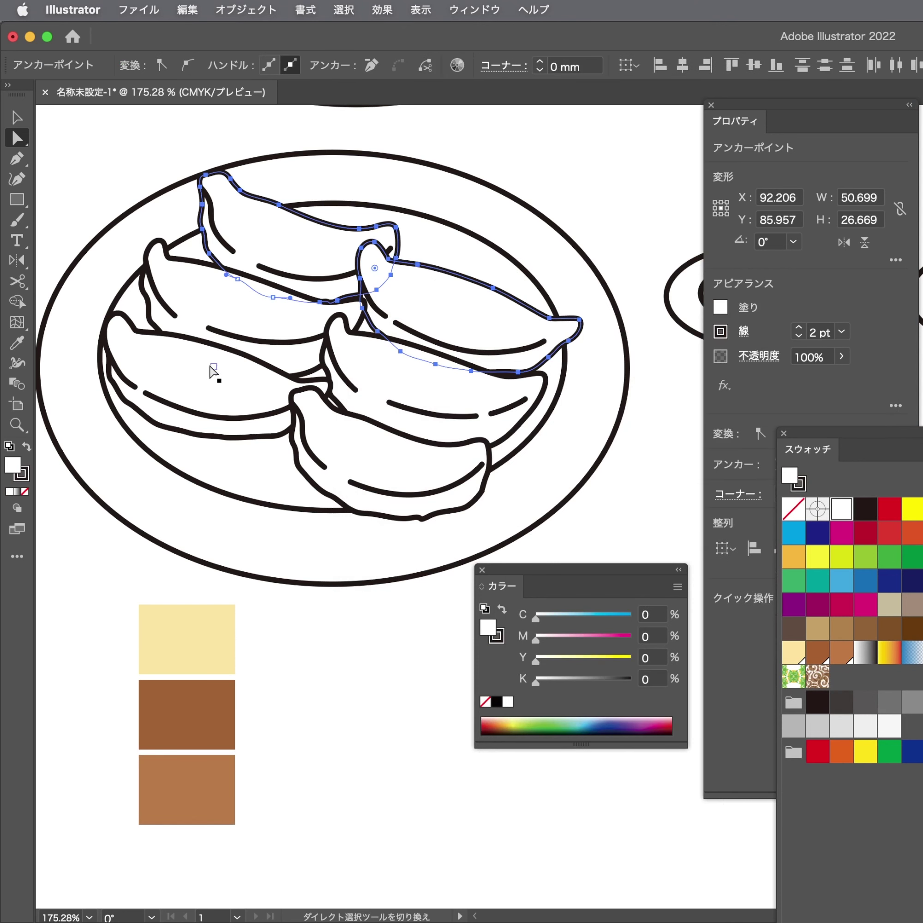
pyautogui.keyDown('shift'); pyautogui.click(219, 306); pyautogui.keyUp('shift')
pyautogui.keyDown('shift'); pyautogui.click(432, 386); pyautogui.keyUp('shift')
pyautogui.keyDown('shift'); pyautogui.click(379, 459); pyautogui.keyUp('shift')
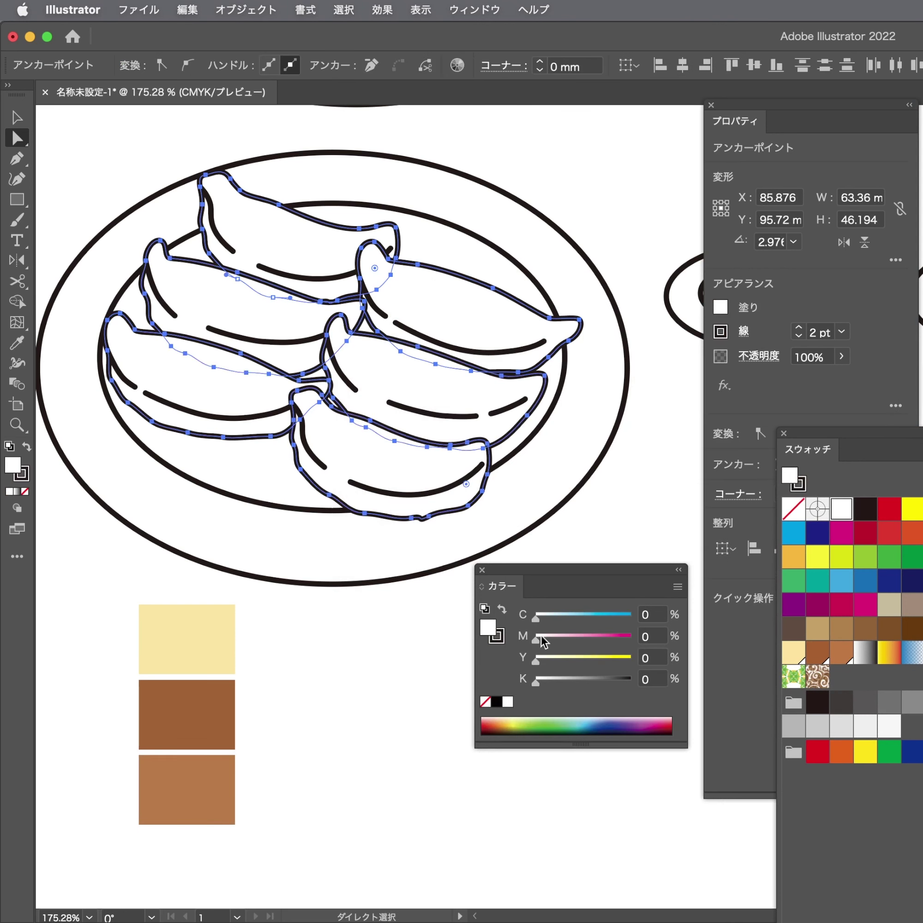
pyautogui.click(798, 660)
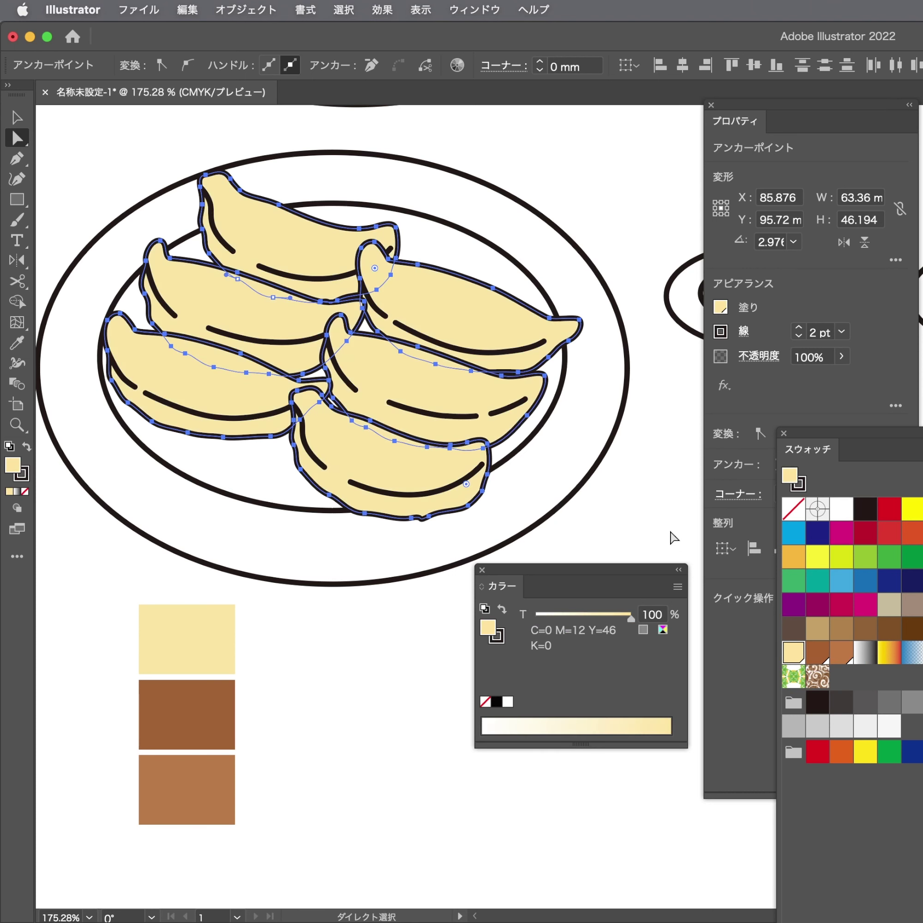
pyautogui.click(670, 515)
# Fill the upper plate's dumpling outlines with the pale-yellow swatch
pyautogui.keyDown('ctrl'); pyautogui.keyDown('alt'); pyautogui.click(485, 337); pyautogui.keyUp('alt'); pyautogui.keyUp('ctrl')
pyautogui.scroll(5, 414, 371)
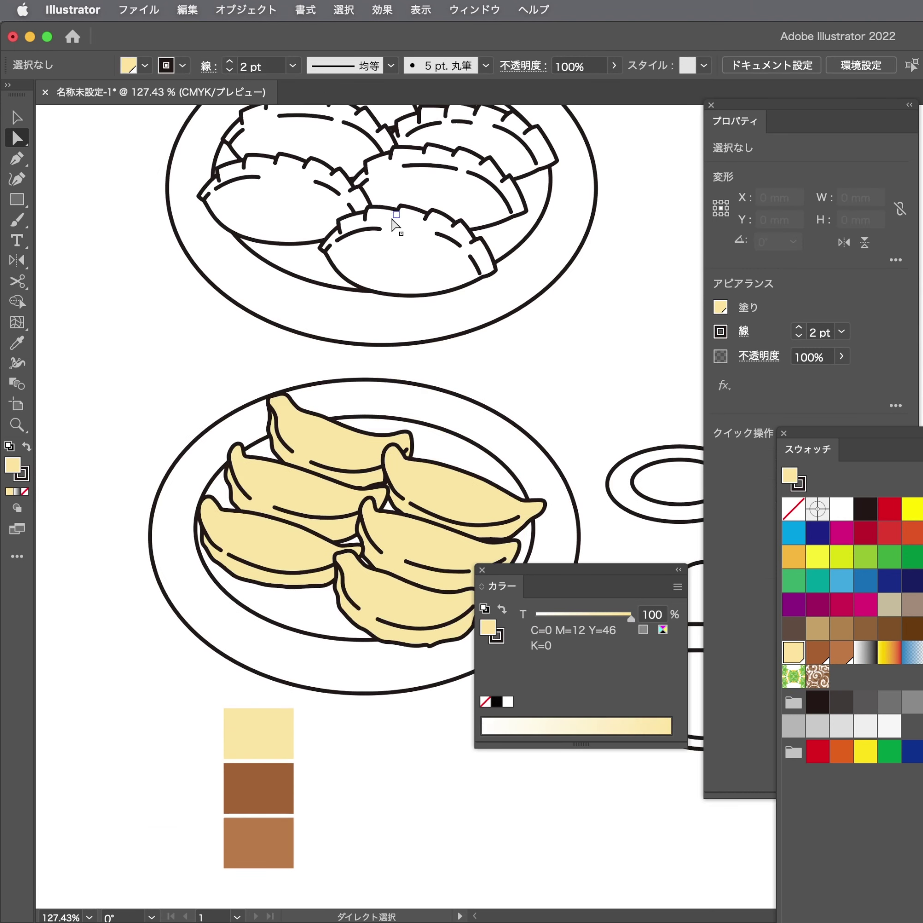
pyautogui.scroll(3, 381, 361)
pyautogui.click(320, 331)
pyautogui.keyDown('shift'); pyautogui.click(311, 242); pyautogui.keyUp('shift')
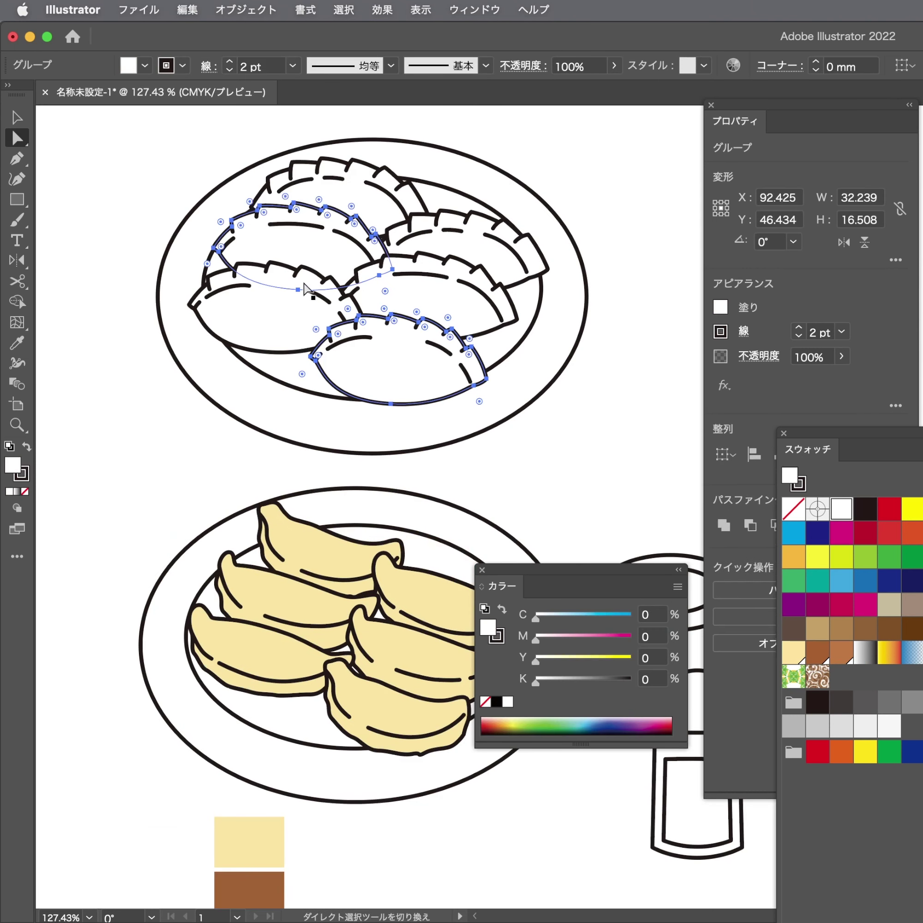
pyautogui.keyDown('shift'); pyautogui.click(271, 310); pyautogui.keyUp('shift')
pyautogui.keyDown('shift'); pyautogui.click(436, 287); pyautogui.keyUp('shift')
pyautogui.keyDown('shift'); pyautogui.click(380, 206); pyautogui.keyUp('shift')
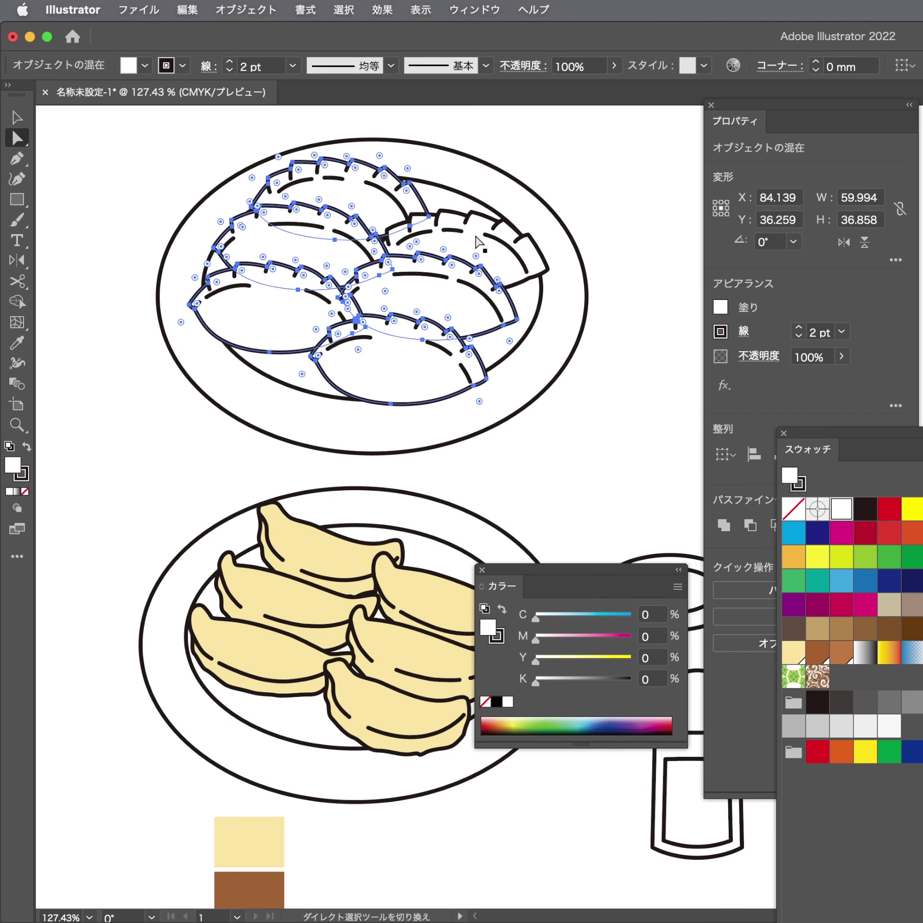
pyautogui.keyDown('shift'); pyautogui.click(501, 226); pyautogui.keyUp('shift')
pyautogui.keyDown('shift'); pyautogui.click(504, 249); pyautogui.keyUp('shift')
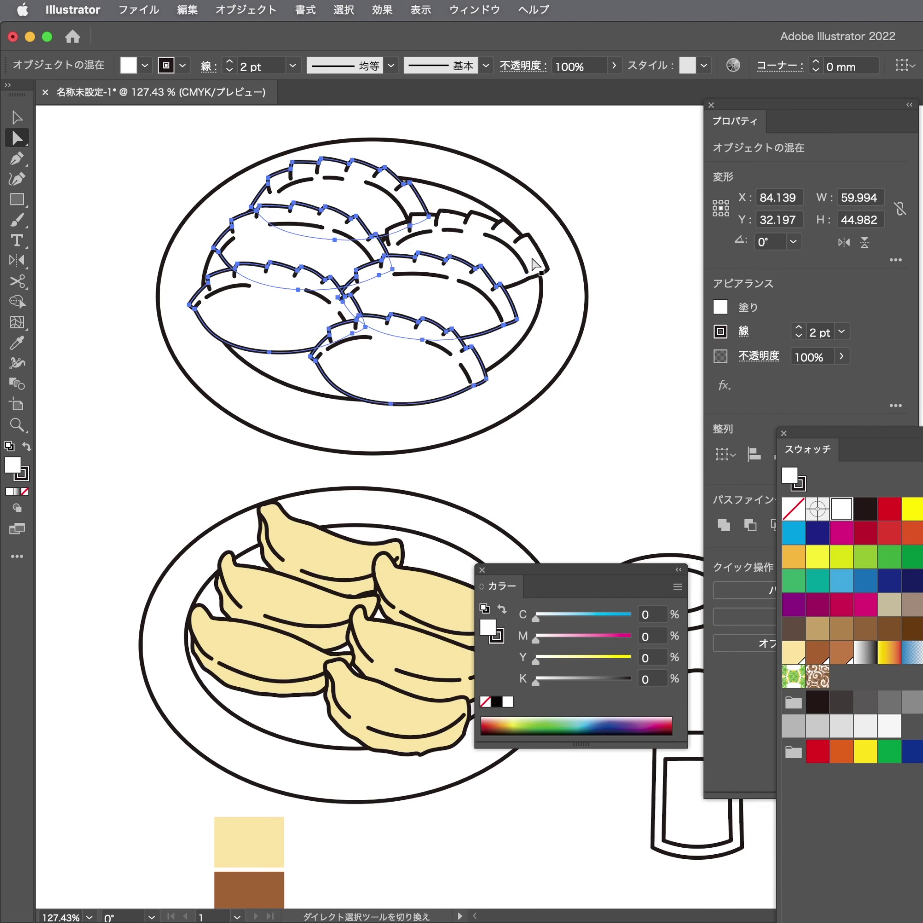
pyautogui.keyDown('shift'); pyautogui.click(536, 249); pyautogui.keyUp('shift')
pyautogui.click(794, 655)
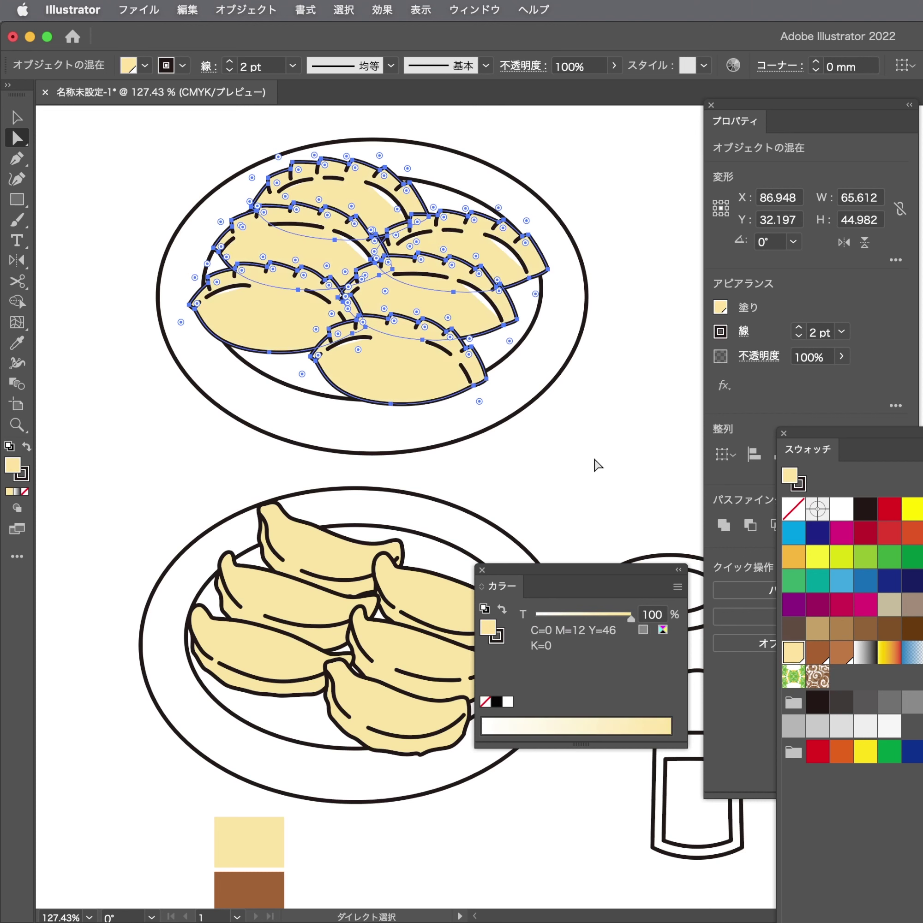
# Select the upper plate's pleat dash strokes and set their fill to None
pyautogui.press('Delete')
pyautogui.click(417, 429)
pyautogui.press('Delete')
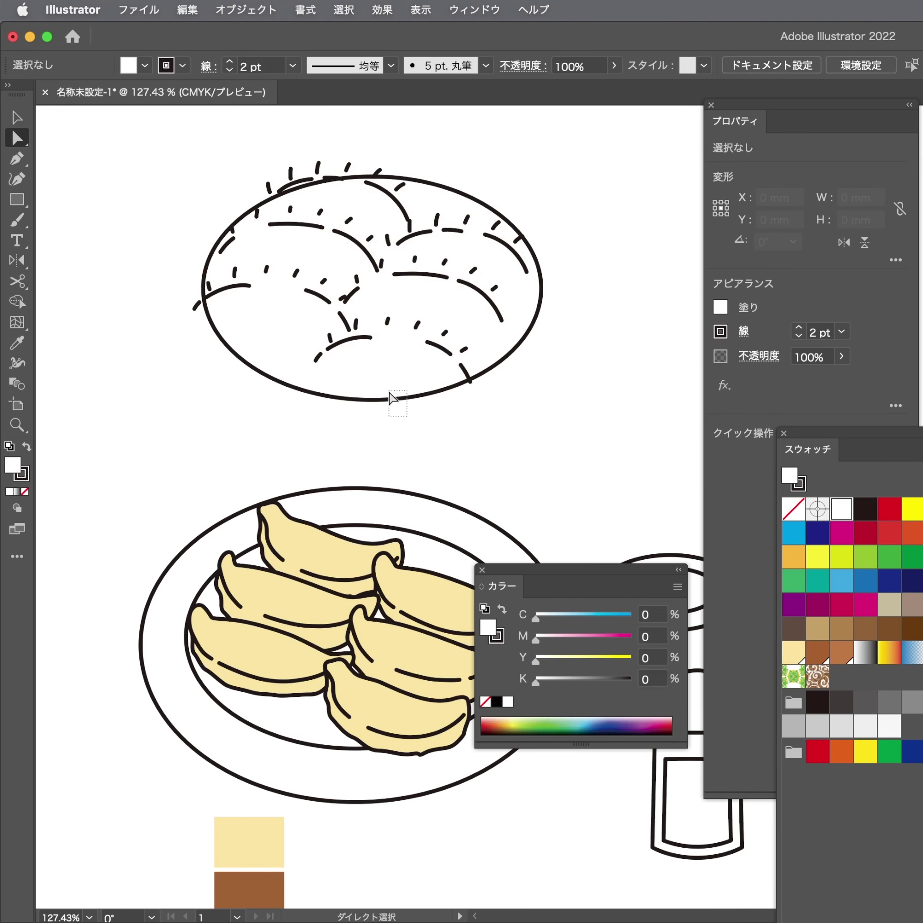
pyautogui.press('Delete')
pyautogui.moveTo(527, 389); pyautogui.dragTo(403, 310)
pyautogui.moveTo(144, 129); pyautogui.dragTo(144, 129)
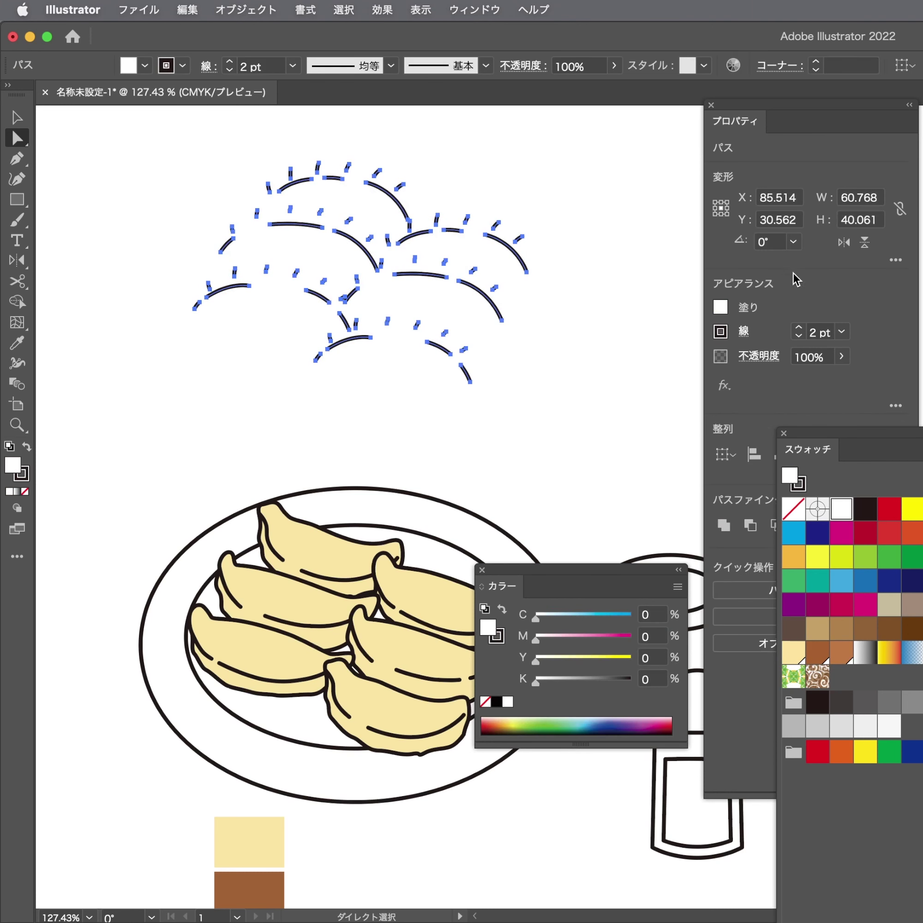
pyautogui.click(720, 307)
pyautogui.click(534, 368)
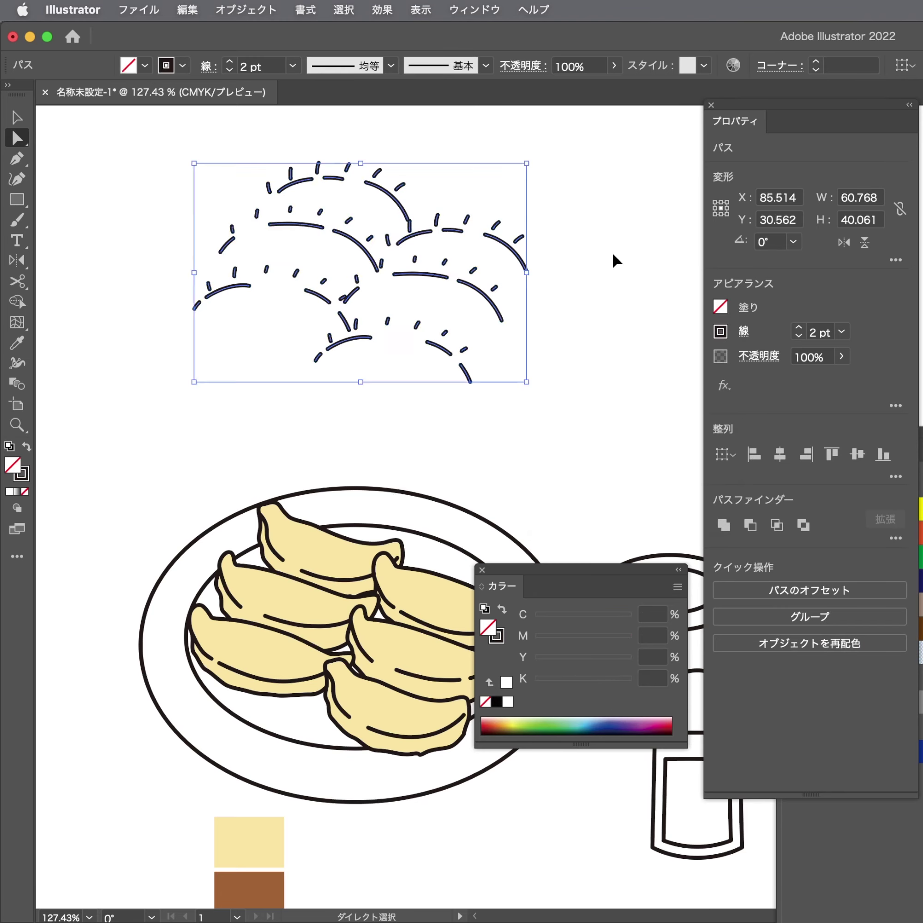
pyautogui.scroll(-5, 616, 253)
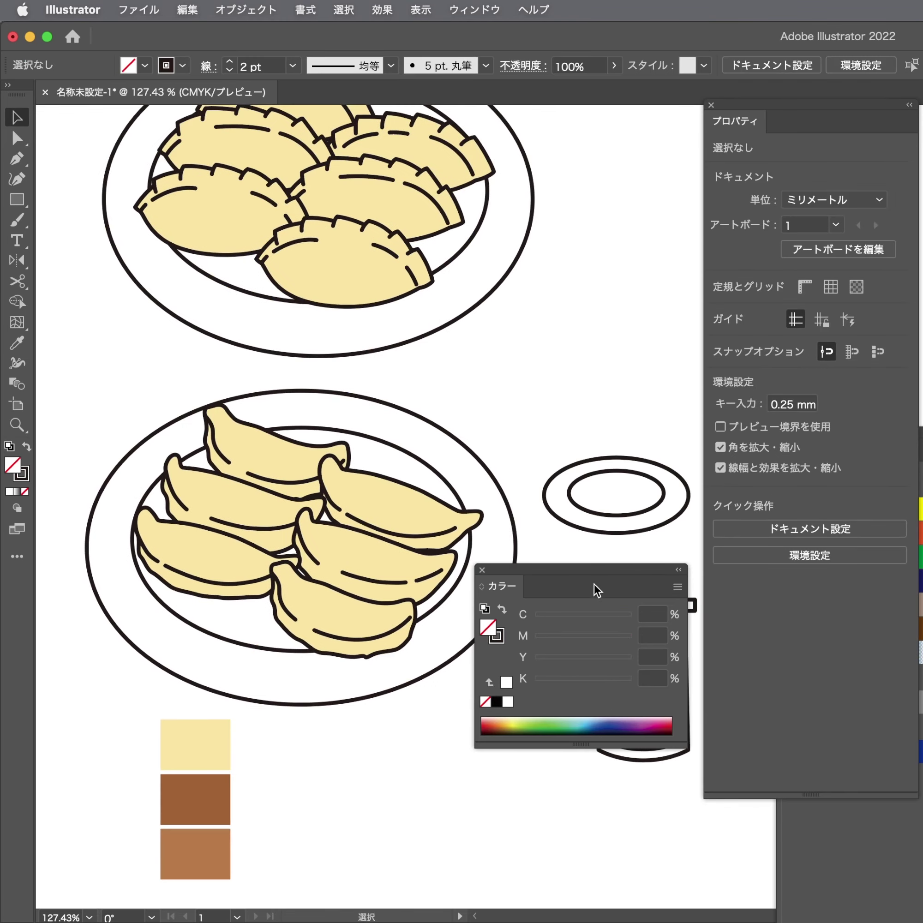
pyautogui.scroll(3, 429, 504)
# Pen-trace a closed browned-patch outline on the top left dumpling
pyautogui.scroll(3, 503, 478)
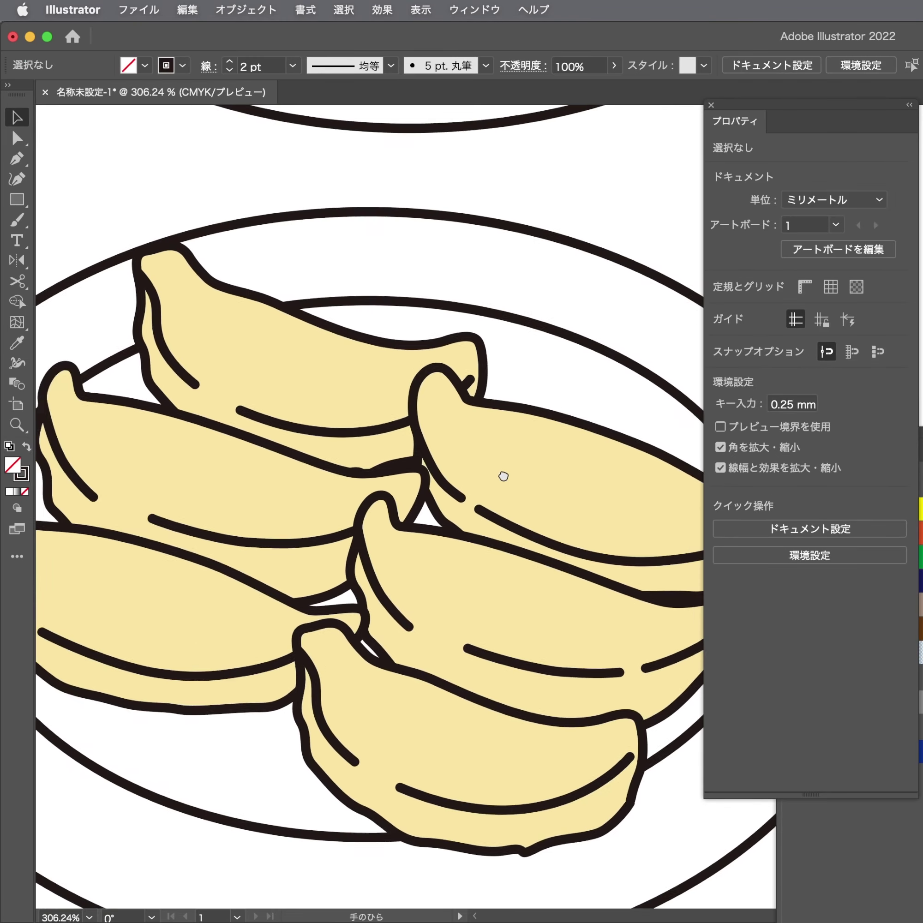
pyautogui.press('p')
pyautogui.click(195, 268)
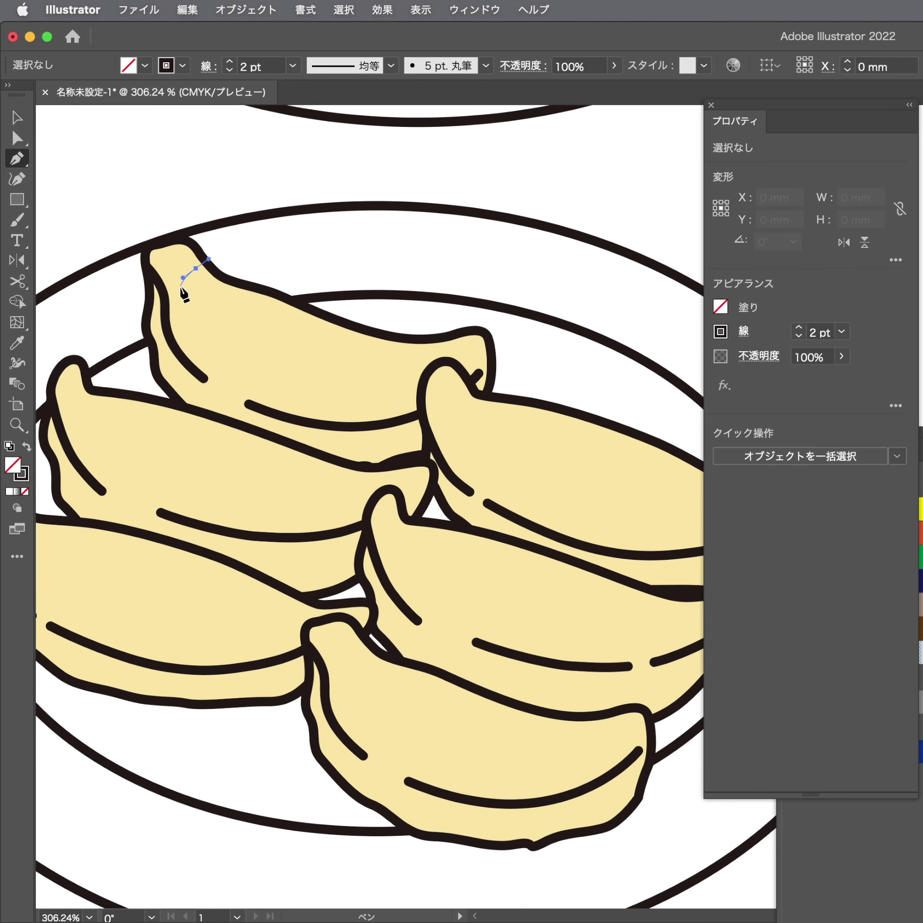
pyautogui.moveTo(179, 300); pyautogui.dragTo(193, 342)
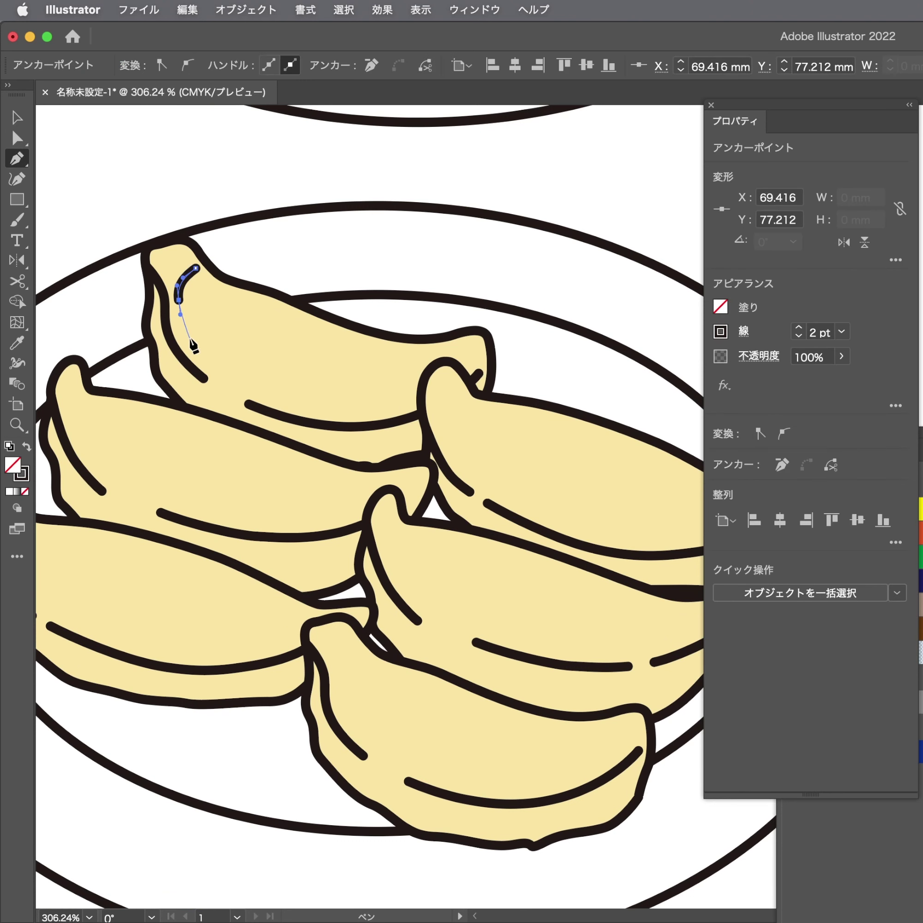
pyautogui.moveTo(196, 347); pyautogui.dragTo(287, 391)
pyautogui.moveTo(342, 400)
pyautogui.mouseDown()
pyautogui.moveTo(417, 401)
pyautogui.moveTo(446, 384)
pyautogui.moveTo(470, 327)
pyautogui.moveTo(417, 339)
pyautogui.moveTo(289, 317)
pyautogui.mouseUp()
pyautogui.hotkey('ctrl', 'z')
pyautogui.moveTo(262, 292); pyautogui.dragTo(236, 267)
# Make the top dumpling's patch a solid brown fill from the swatches
pyautogui.press('a')
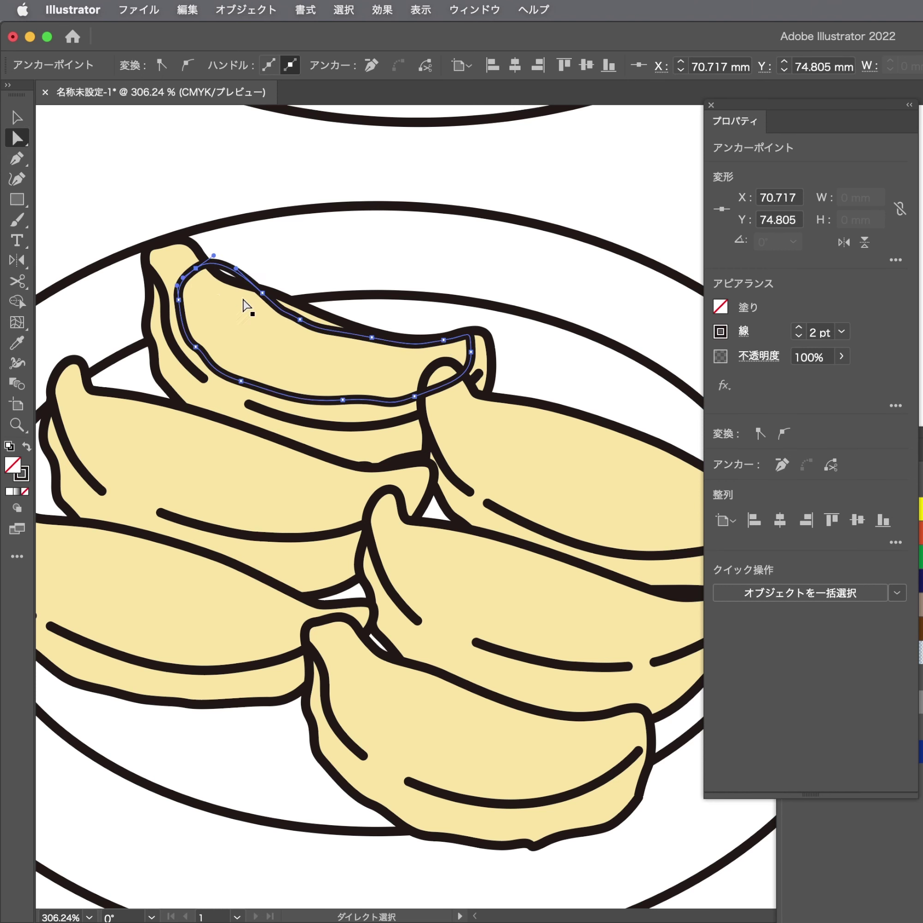
pyautogui.hotkey('shift', 'x')
pyautogui.click(267, 328)
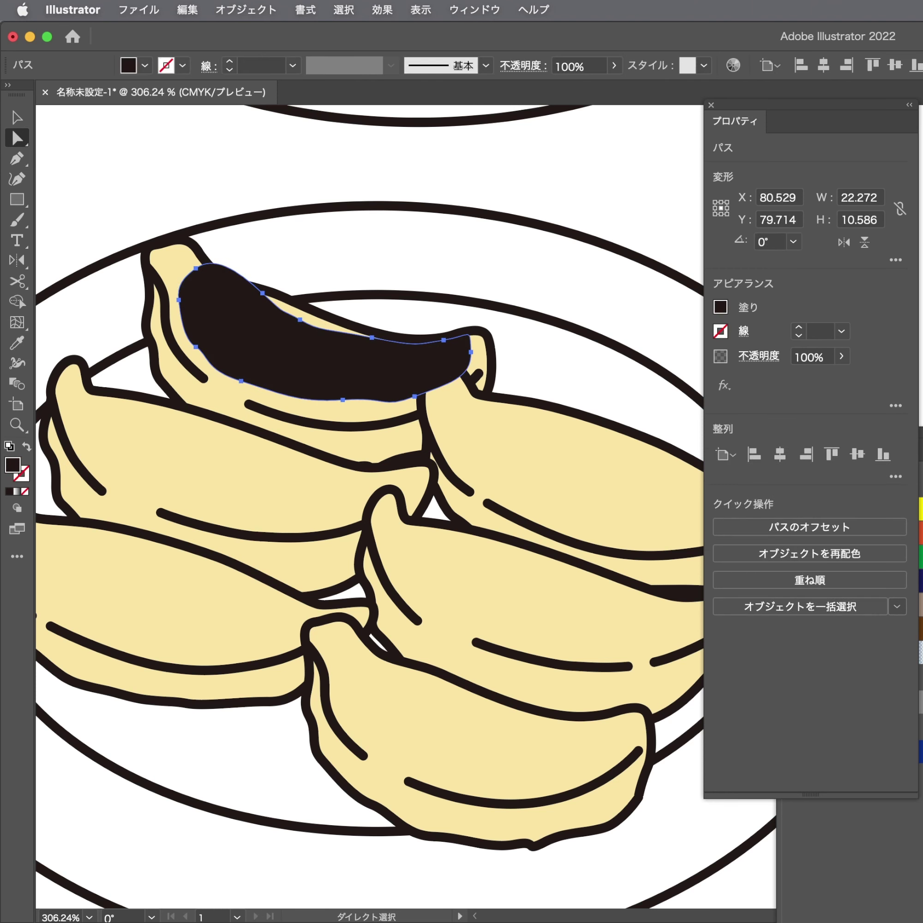
pyautogui.click(921, 668)
pyautogui.click(831, 657)
pyautogui.hotkey('ctrl', 'shift', 'a')
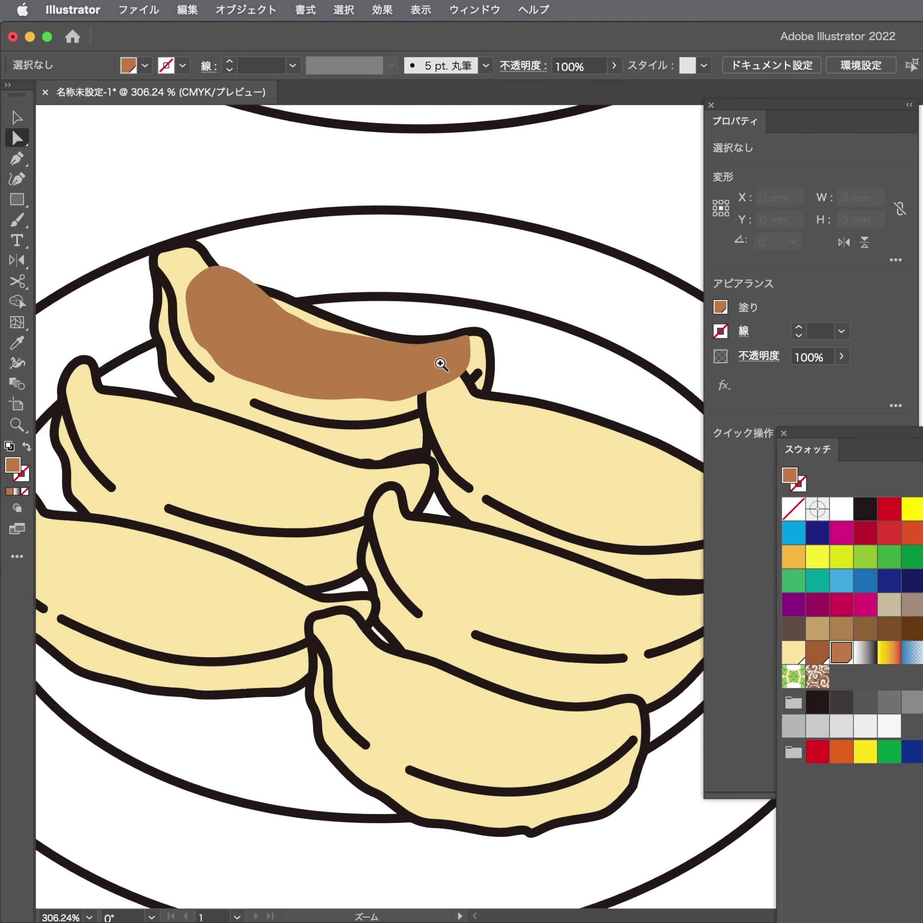
# Reshape the brown patch's top by moving its top and upper-edge points left
pyautogui.scroll(-5, 186, 410)
pyautogui.scroll(5, 406, 362)
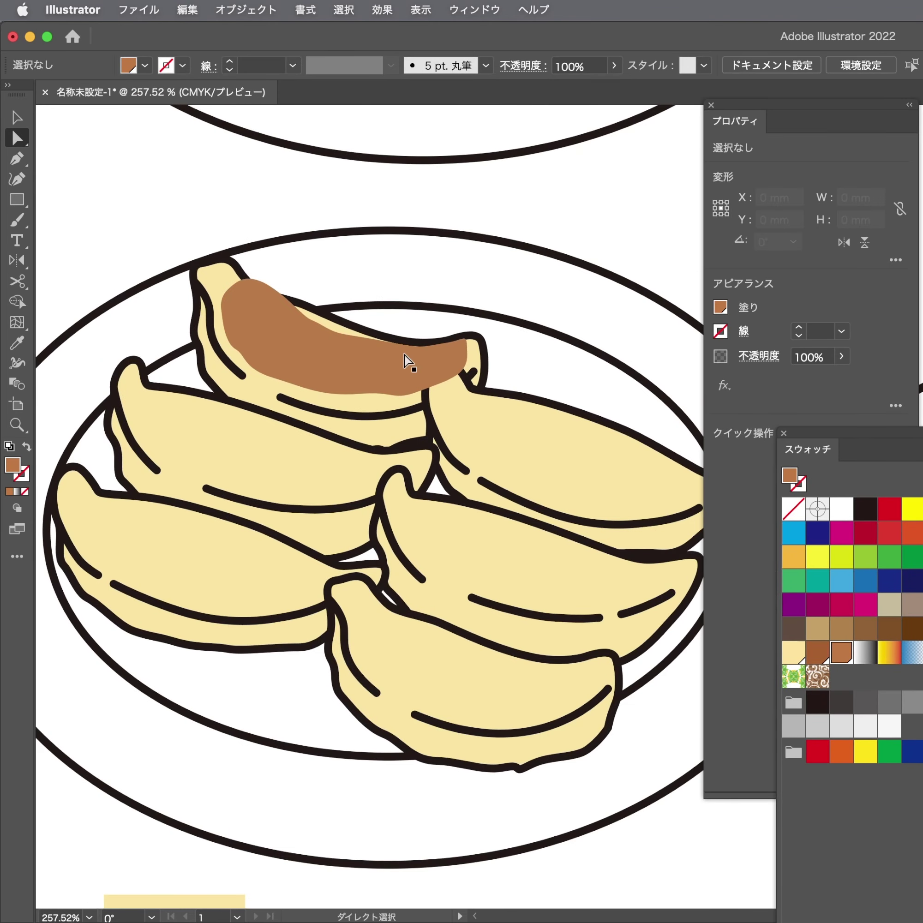
pyautogui.scroll(2, 401, 355)
pyautogui.scroll(1, 412, 326)
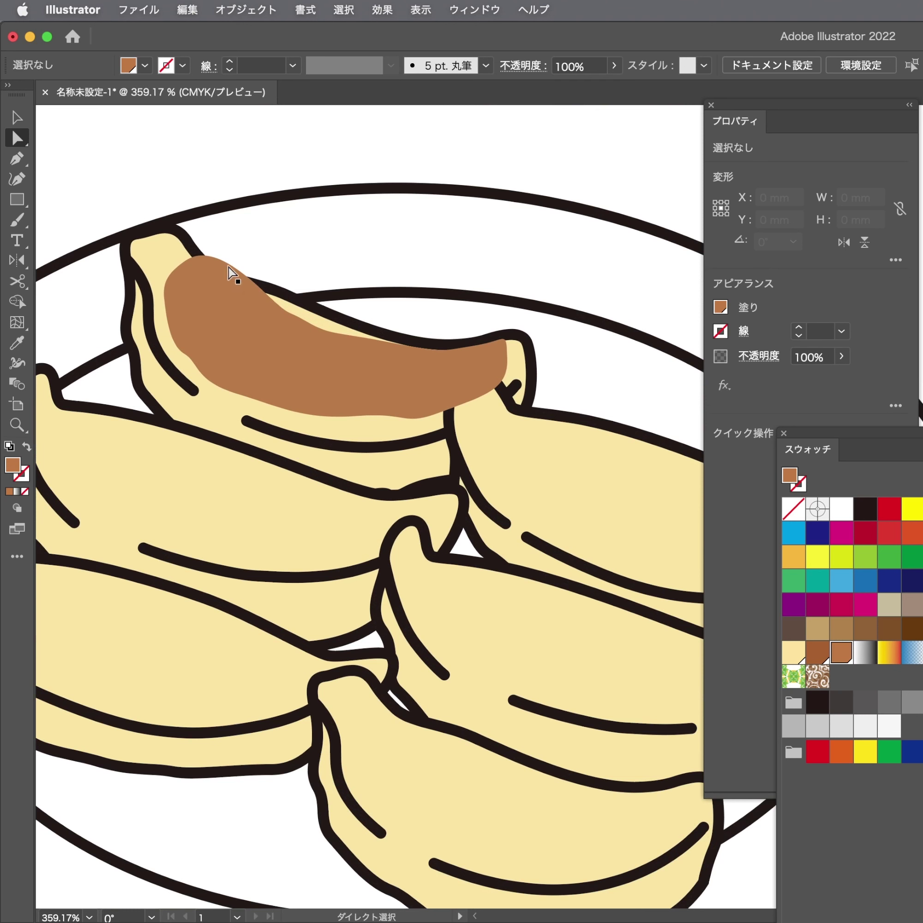
pyautogui.click(230, 273)
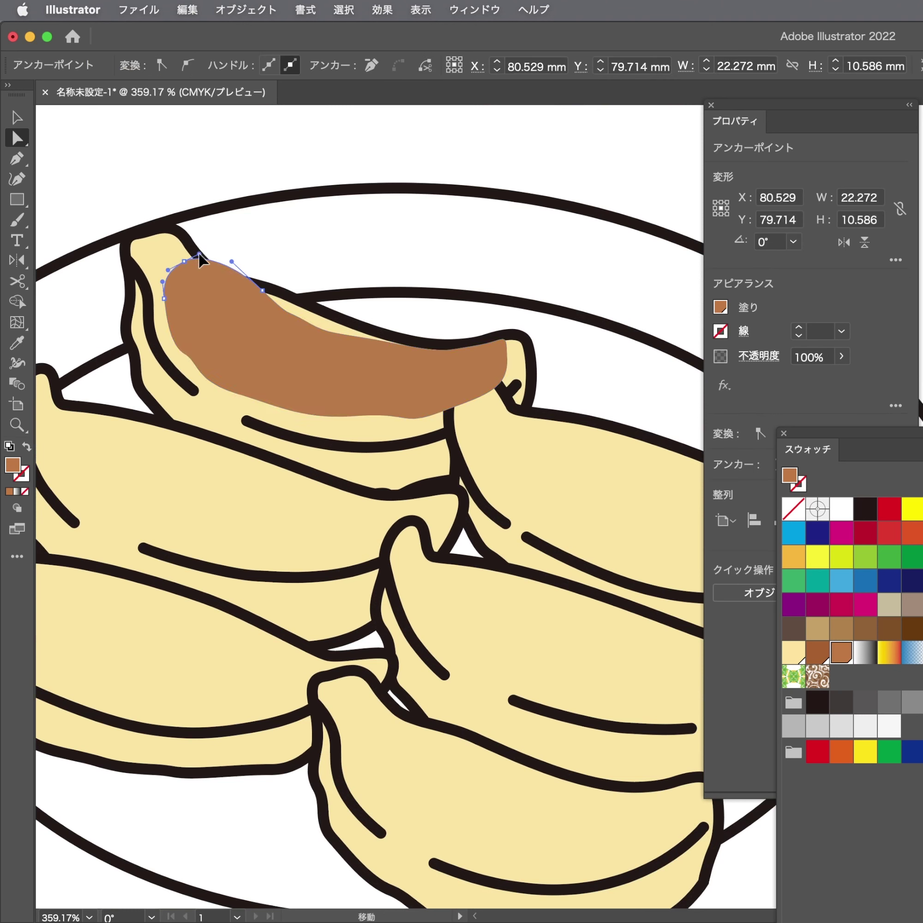
pyautogui.moveTo(206, 248); pyautogui.dragTo(179, 266)
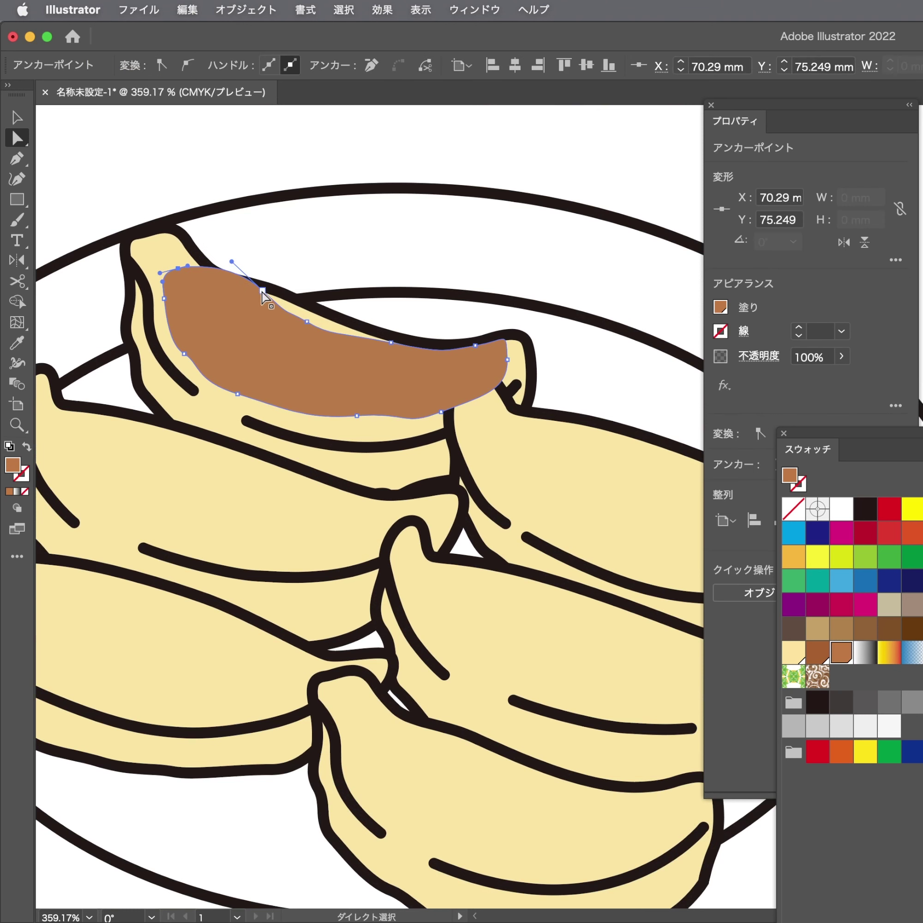
pyautogui.moveTo(262, 292); pyautogui.dragTo(248, 293)
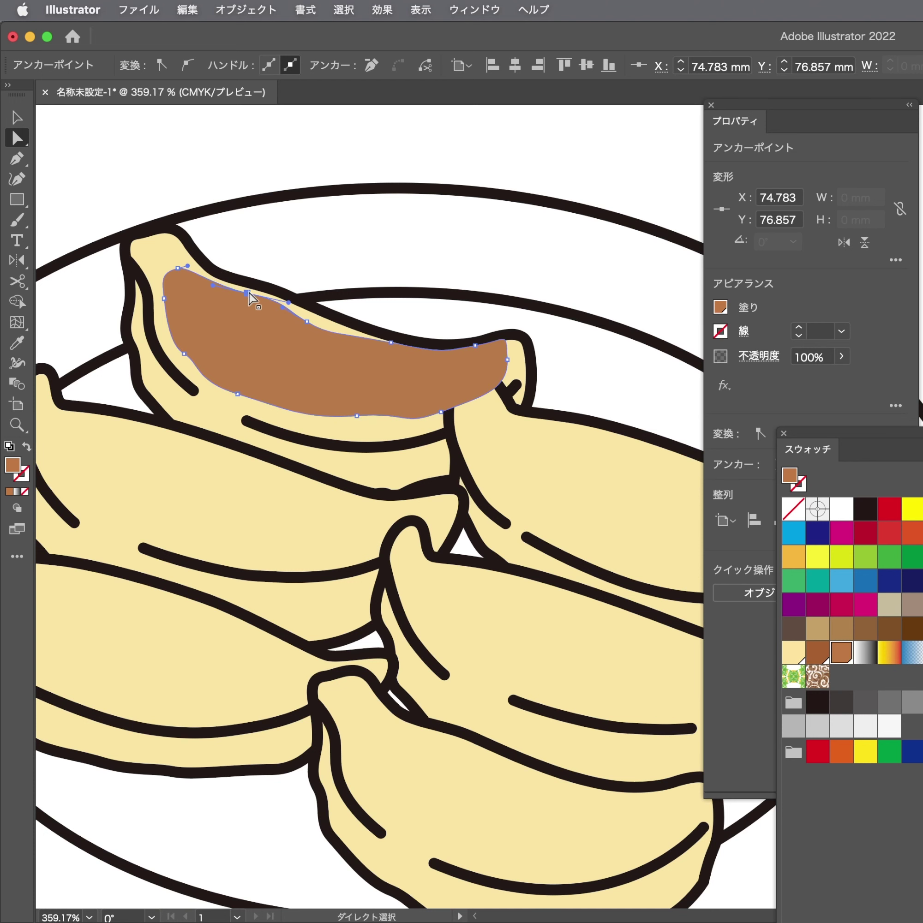
# Round the right end of the brown patch by pulling its curve upward
pyautogui.moveTo(388, 374)
pyautogui.mouseDown()
pyautogui.moveTo(526, 359)
pyautogui.moveTo(356, 342)
pyautogui.mouseUp()
pyautogui.click(535, 333)
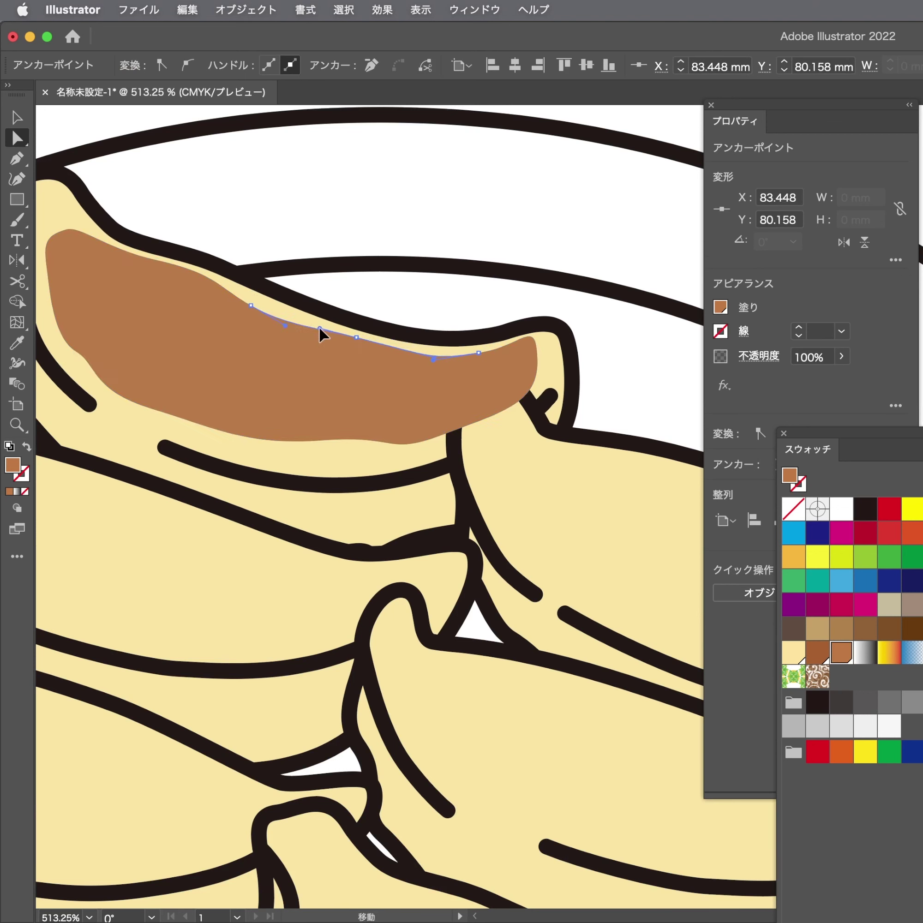
pyautogui.click(433, 365)
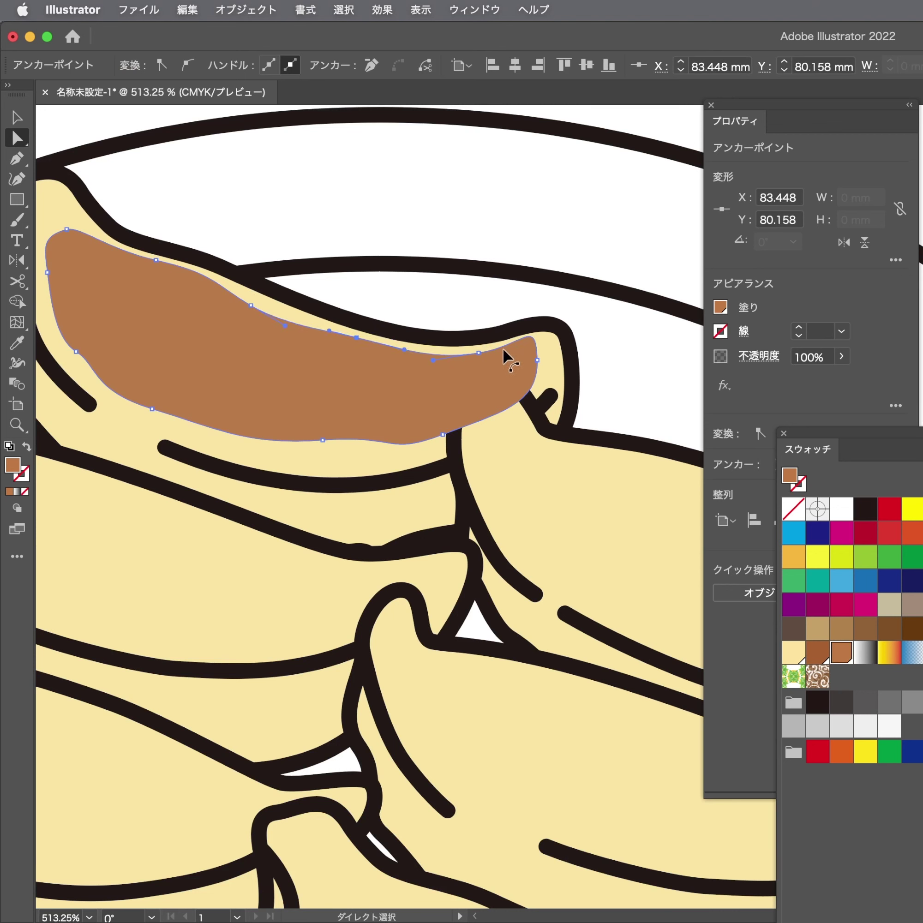
pyautogui.click(536, 365)
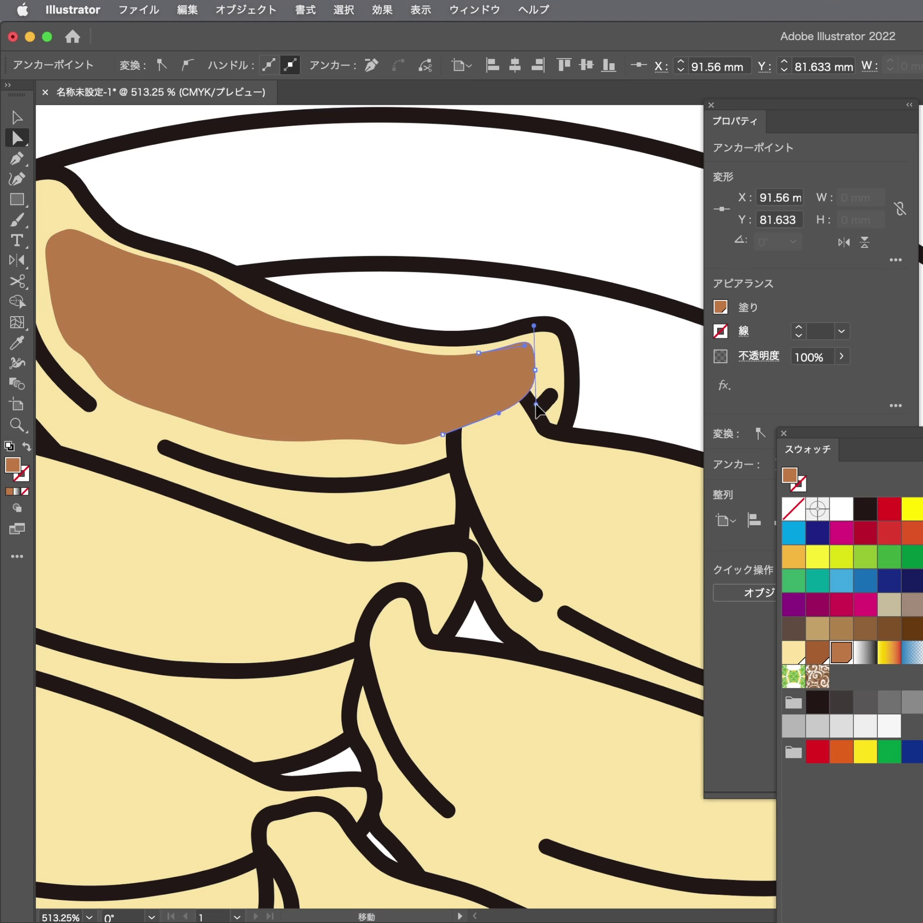
pyautogui.moveTo(533, 357); pyautogui.dragTo(530, 326)
pyautogui.hscroll(-3, 530, 339)
pyautogui.scroll(1, 531, 339)
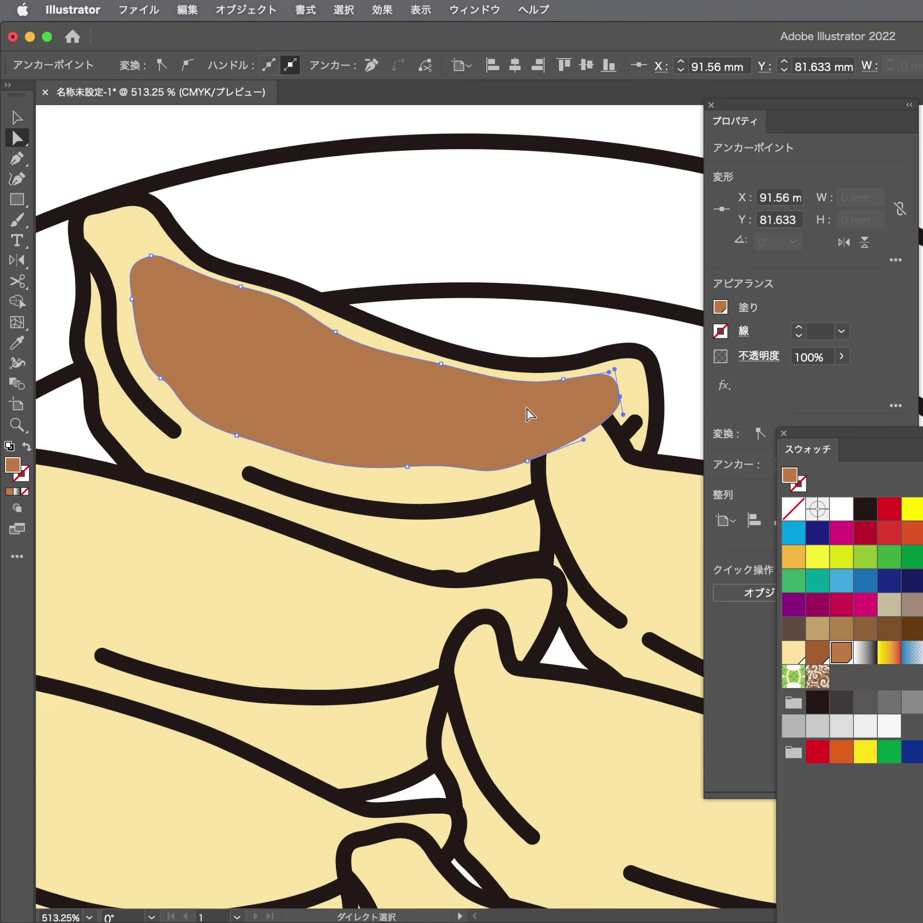
pyautogui.press('super+shift+a')
pyautogui.scroll(-5, 496, 377)
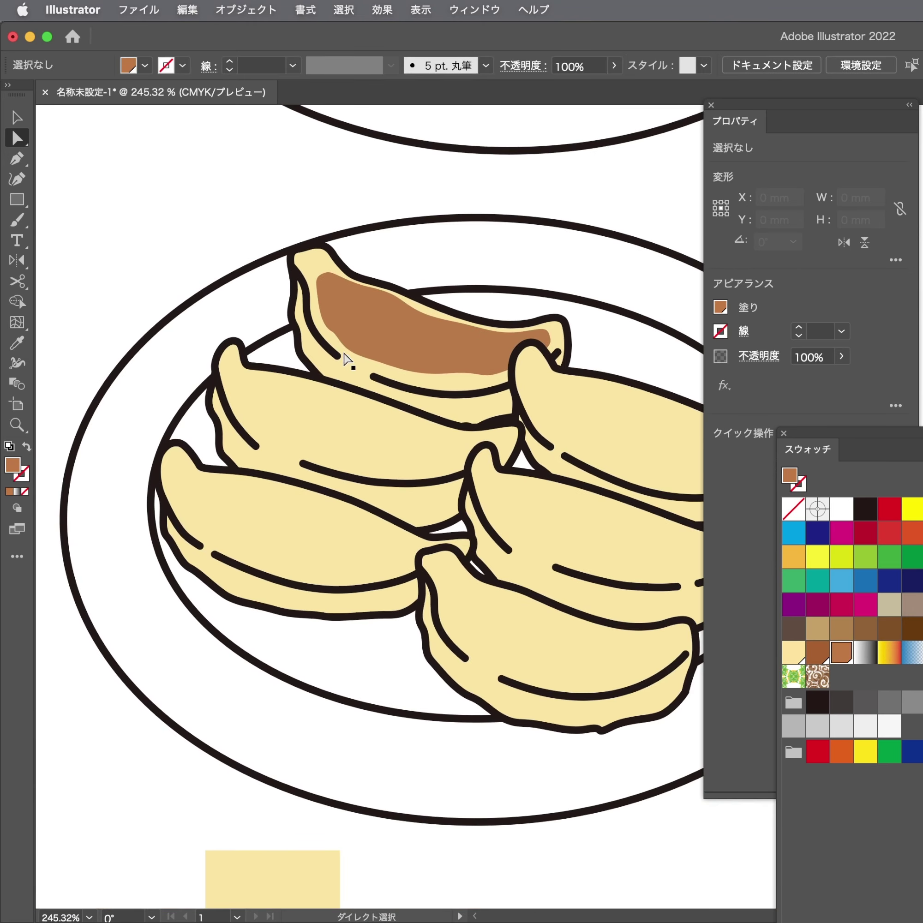
pyautogui.scroll(3, 478, 313)
pyautogui.scroll(3, 525, 333)
# Start a brown patch on the second dumpling, tracing along its lower edge
pyautogui.press('p')
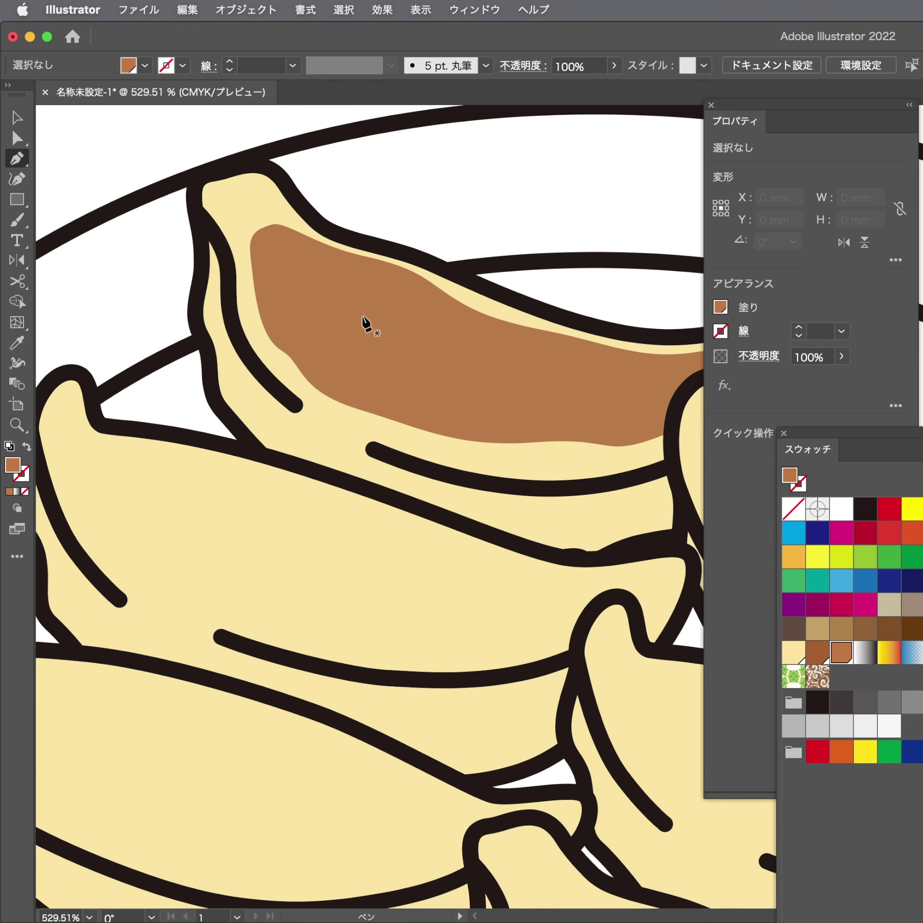
pyautogui.moveTo(362, 324); pyautogui.dragTo(468, 215)
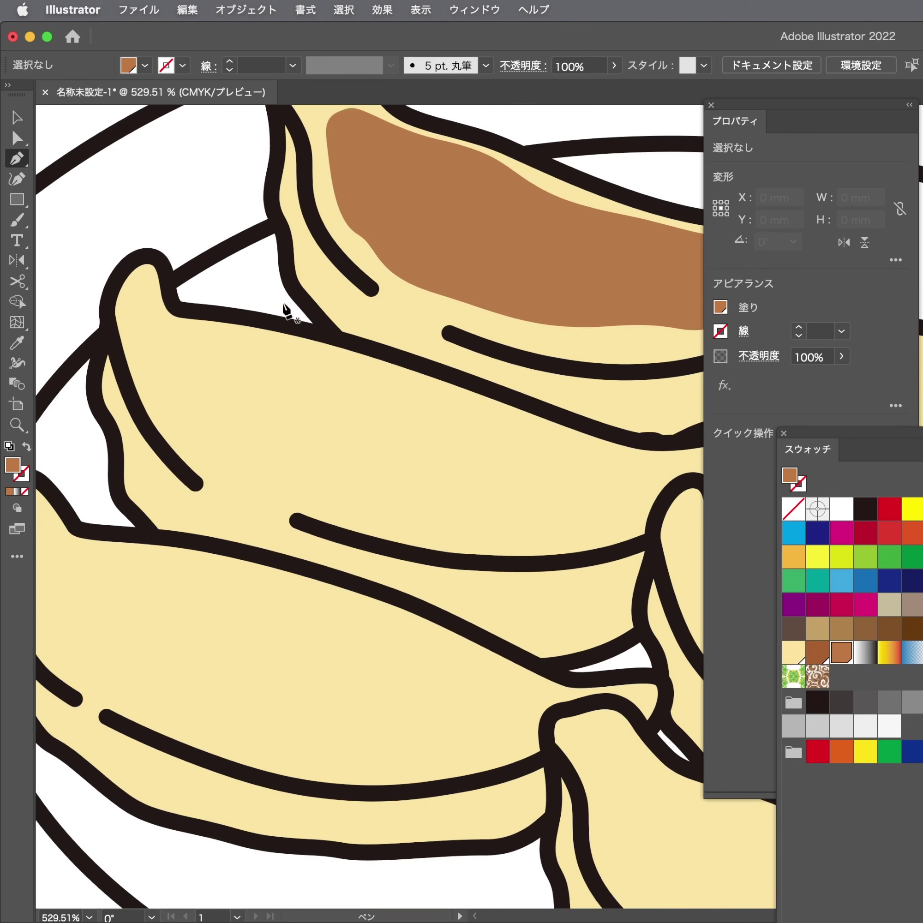
pyautogui.click(184, 330)
pyautogui.click(157, 384)
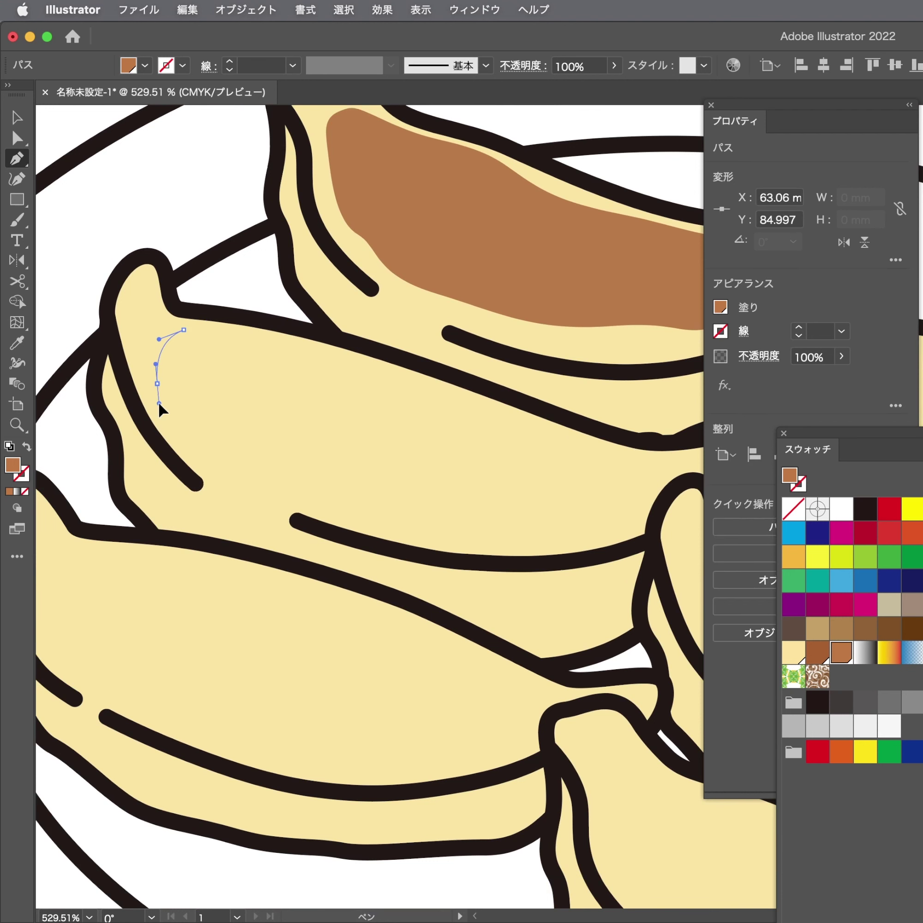
pyautogui.moveTo(185, 429)
pyautogui.mouseDown()
pyautogui.moveTo(222, 461)
pyautogui.moveTo(297, 491)
pyautogui.mouseUp()
pyautogui.click(386, 512)
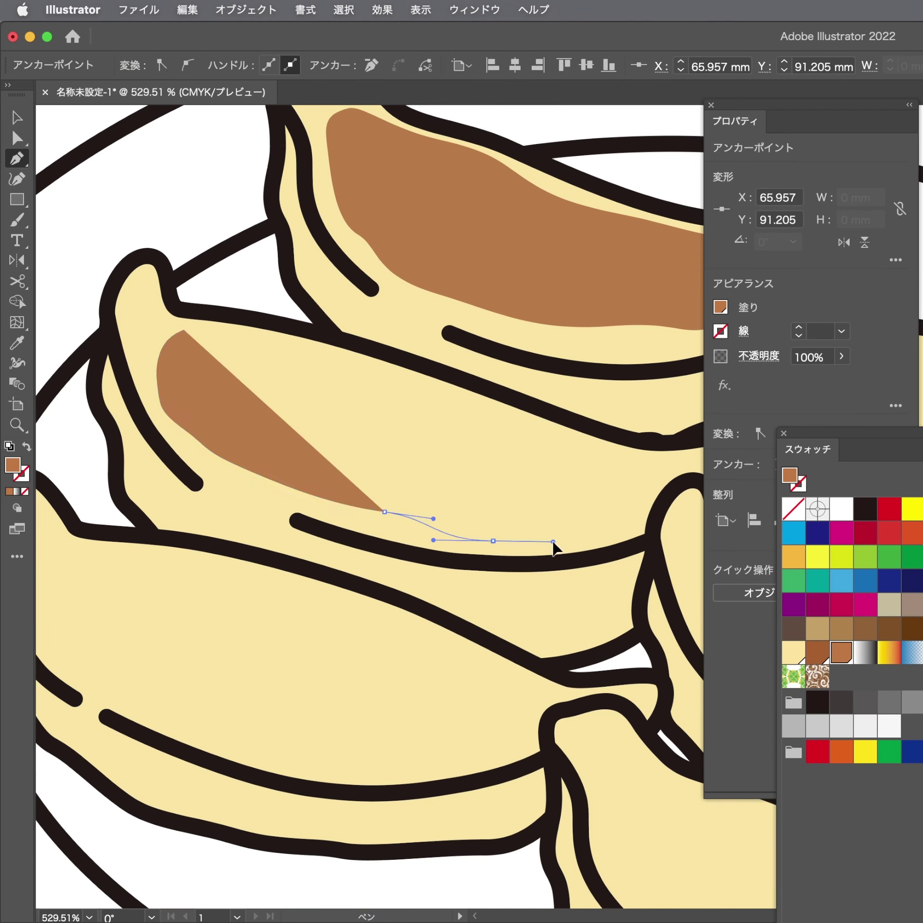
pyautogui.click(493, 542)
pyautogui.click(589, 543)
pyautogui.click(652, 521)
pyautogui.hscroll(5, 570, 517)
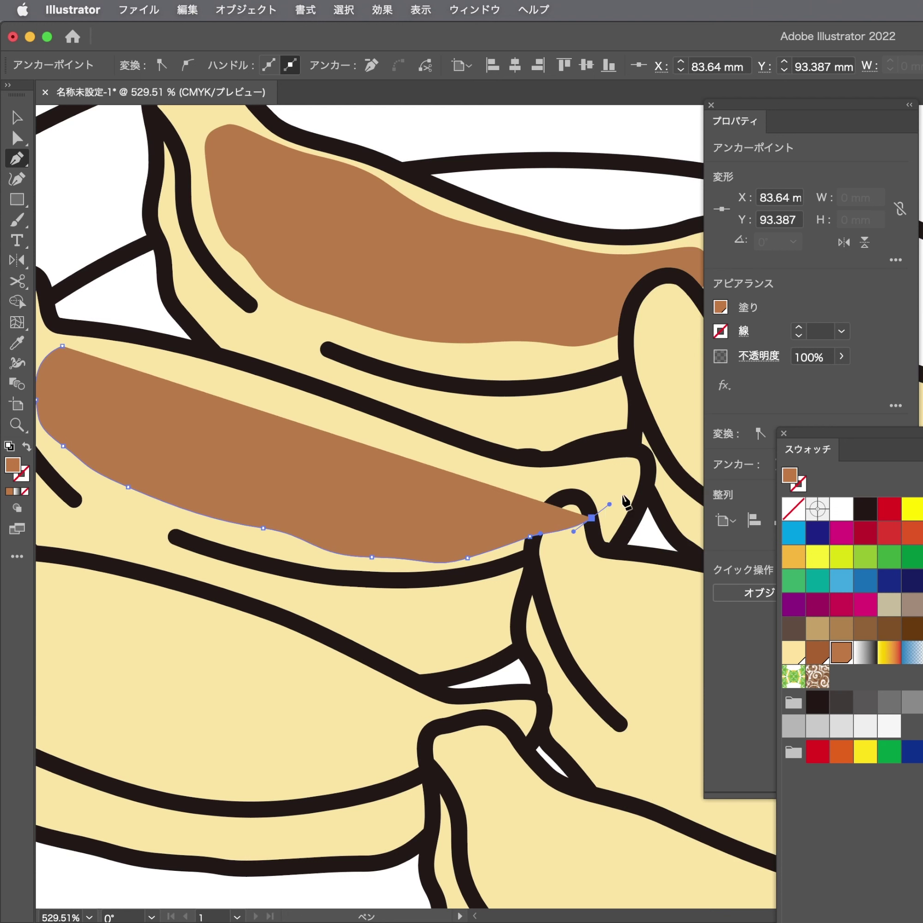
# Round the second patch around the dumpling's tip and close it along the upper edge
pyautogui.moveTo(593, 517); pyautogui.dragTo(616, 499)
pyautogui.moveTo(515, 481); pyautogui.dragTo(486, 469)
pyautogui.moveTo(432, 446); pyautogui.dragTo(426, 450)
pyautogui.click(398, 459)
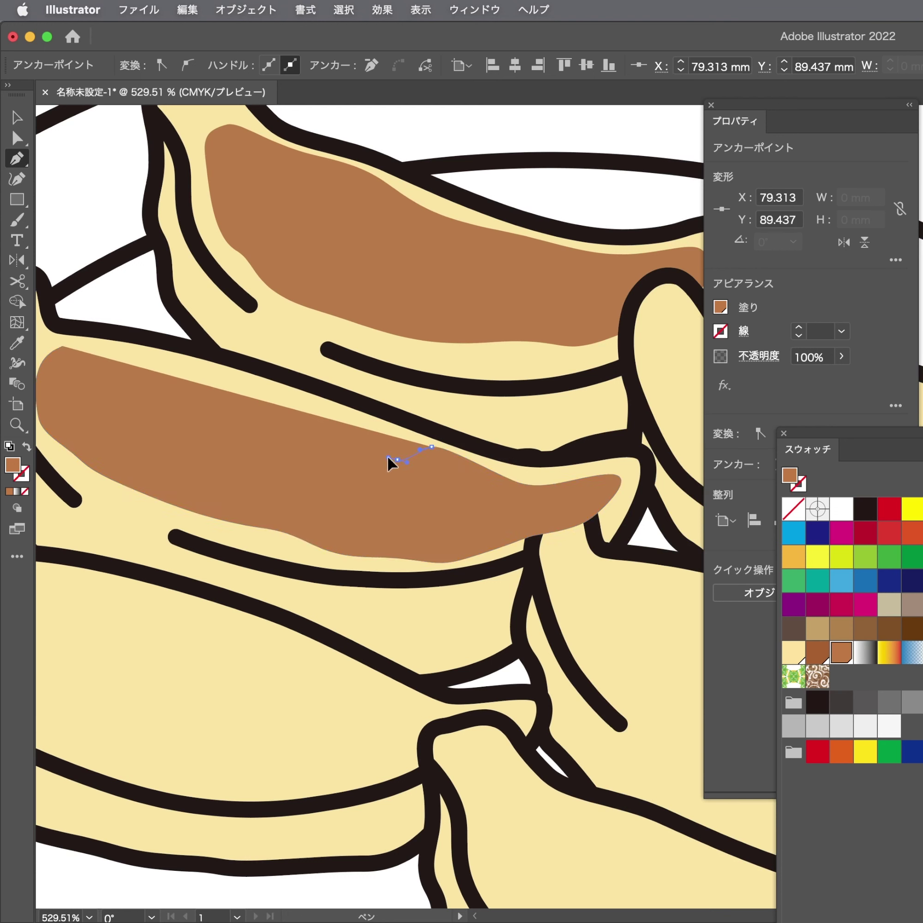
pyautogui.click(363, 427)
pyautogui.moveTo(257, 393); pyautogui.dragTo(211, 377)
pyautogui.moveTo(163, 357)
pyautogui.mouseDown()
pyautogui.moveTo(127, 366)
pyautogui.moveTo(217, 400)
pyautogui.mouseUp()
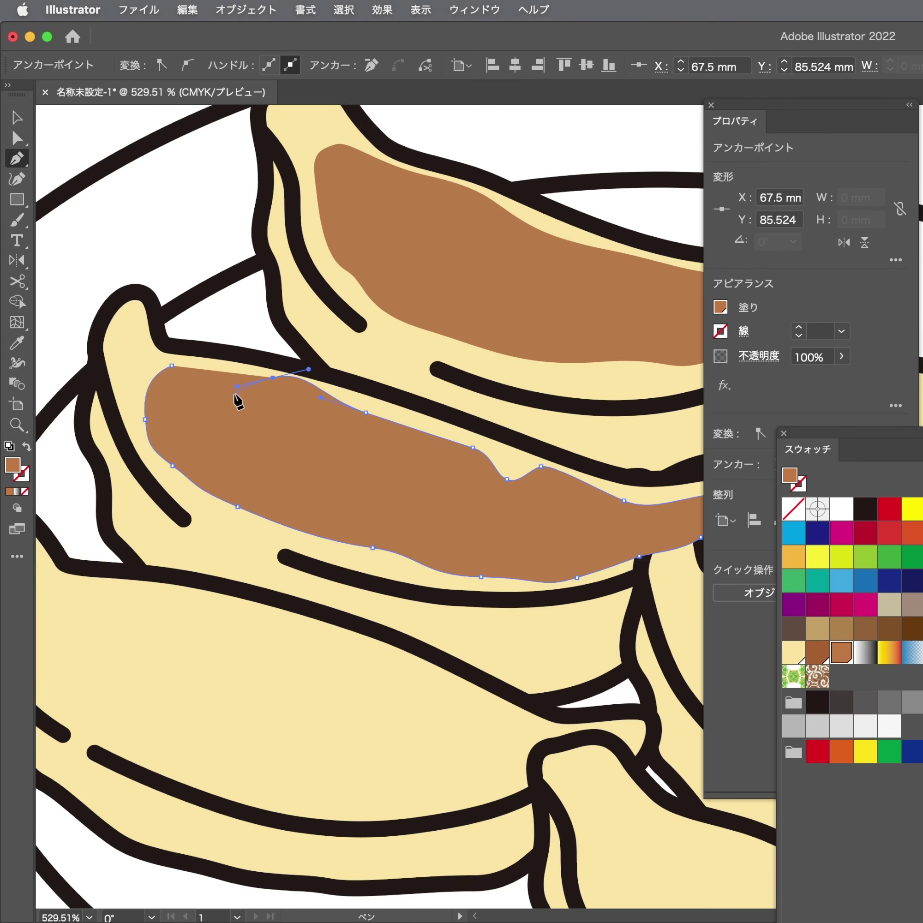
pyautogui.click(212, 381)
pyautogui.moveTo(172, 366); pyautogui.dragTo(145, 368)
# Start a brown patch on the third dumpling around its left tip and lower edge
pyautogui.moveTo(262, 454); pyautogui.dragTo(499, 294)
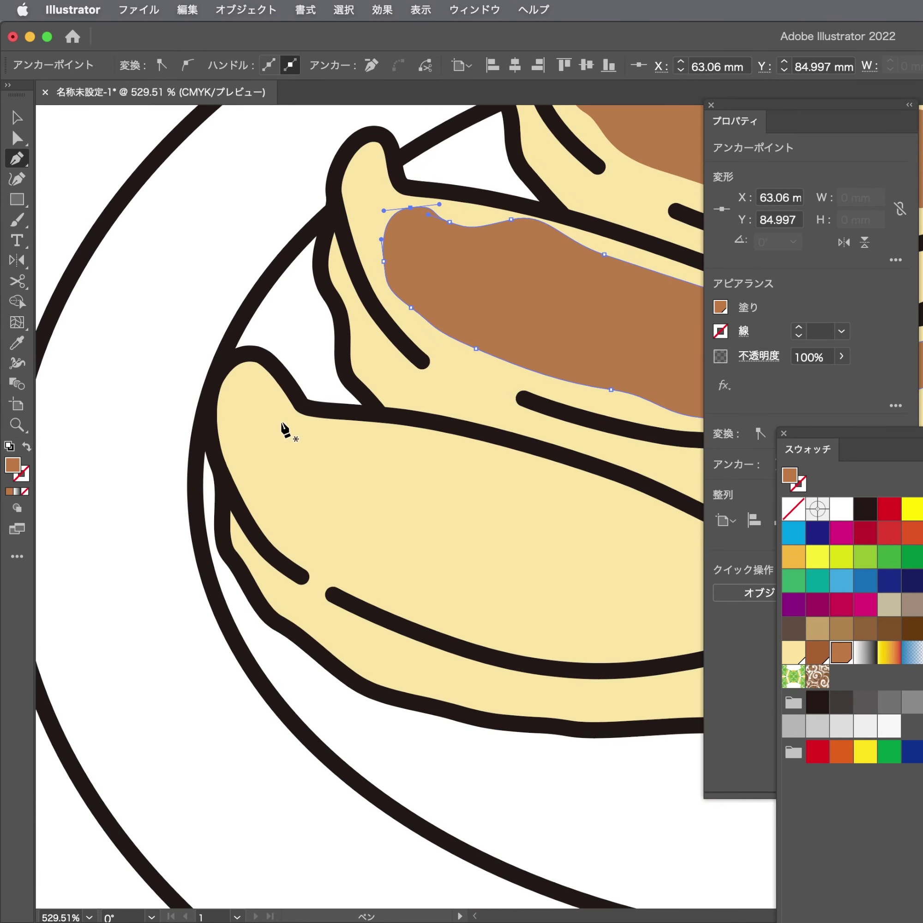
pyautogui.click(256, 388)
pyautogui.moveTo(242, 429); pyautogui.dragTo(250, 461)
pyautogui.moveTo(283, 507)
pyautogui.mouseDown()
pyautogui.moveTo(308, 546)
pyautogui.moveTo(252, 527)
pyautogui.mouseUp()
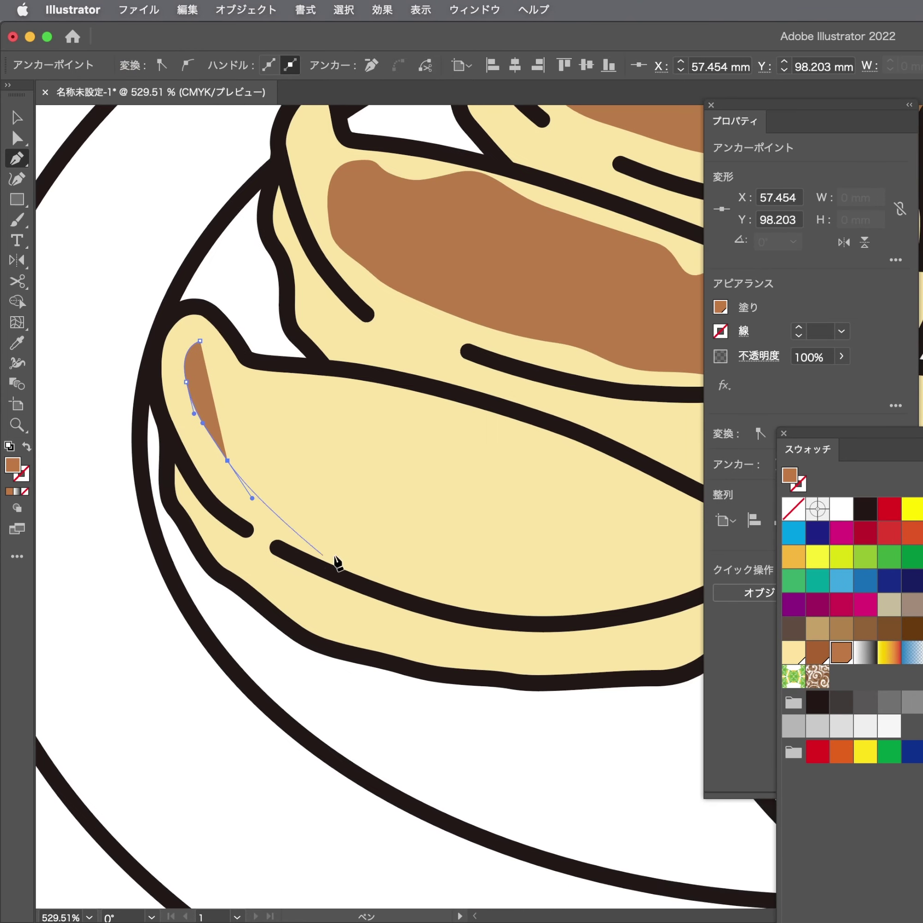
pyautogui.moveTo(329, 562)
pyautogui.mouseDown()
pyautogui.moveTo(388, 582)
pyautogui.moveTo(324, 501)
pyautogui.mouseUp()
pyautogui.click(419, 519)
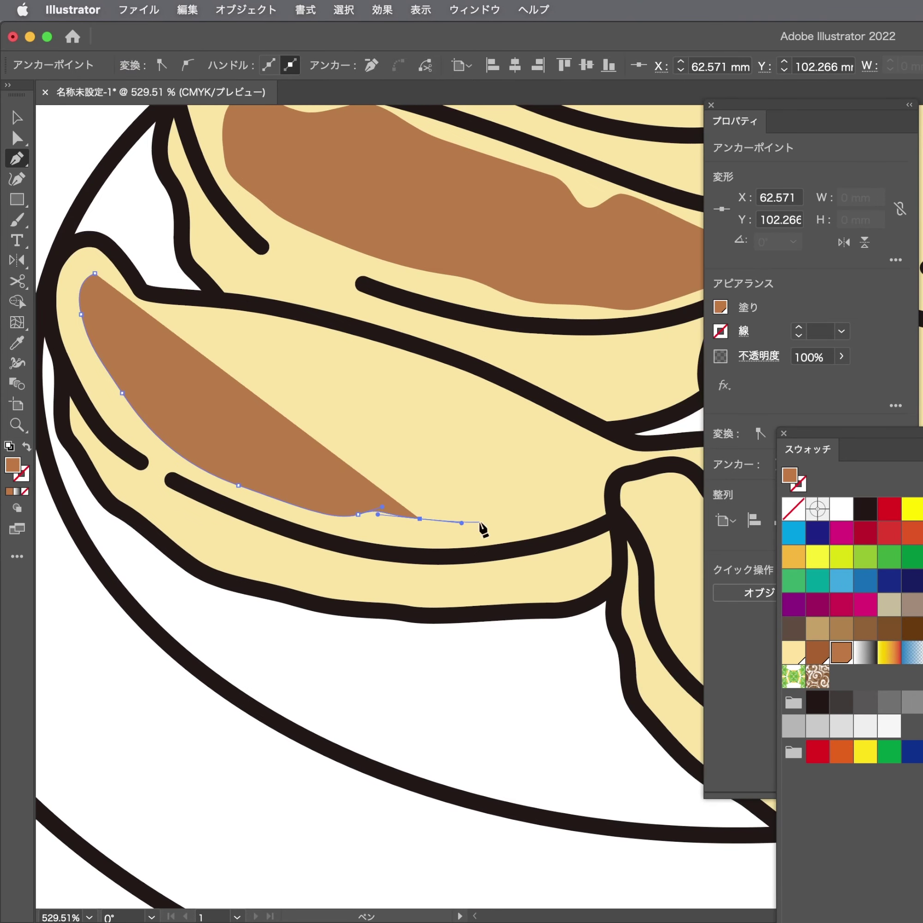
pyautogui.click(510, 525)
pyautogui.click(571, 517)
pyautogui.moveTo(616, 503); pyautogui.dragTo(644, 481)
# Trace the third patch's wavy upper edge back to the start and close it
pyautogui.click(670, 474)
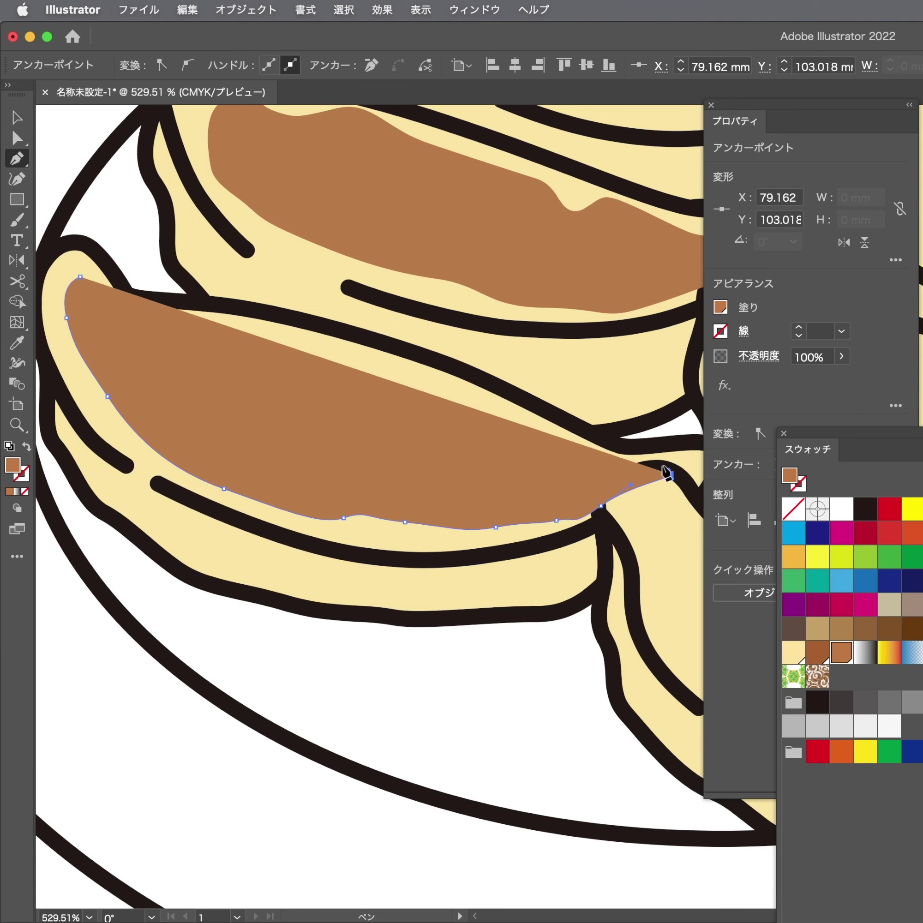
pyautogui.click(593, 468)
pyautogui.click(530, 426)
pyautogui.moveTo(458, 395); pyautogui.dragTo(428, 389)
pyautogui.click(376, 366)
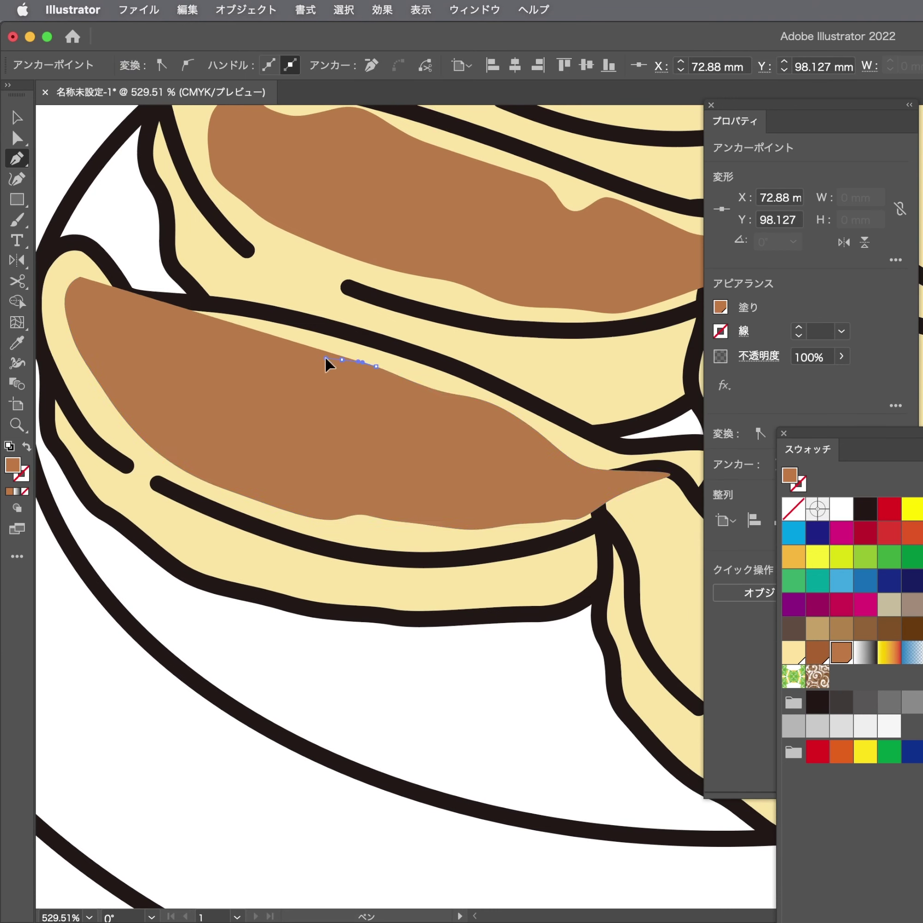
pyautogui.moveTo(283, 338); pyautogui.dragTo(227, 336)
pyautogui.moveTo(150, 327); pyautogui.dragTo(121, 320)
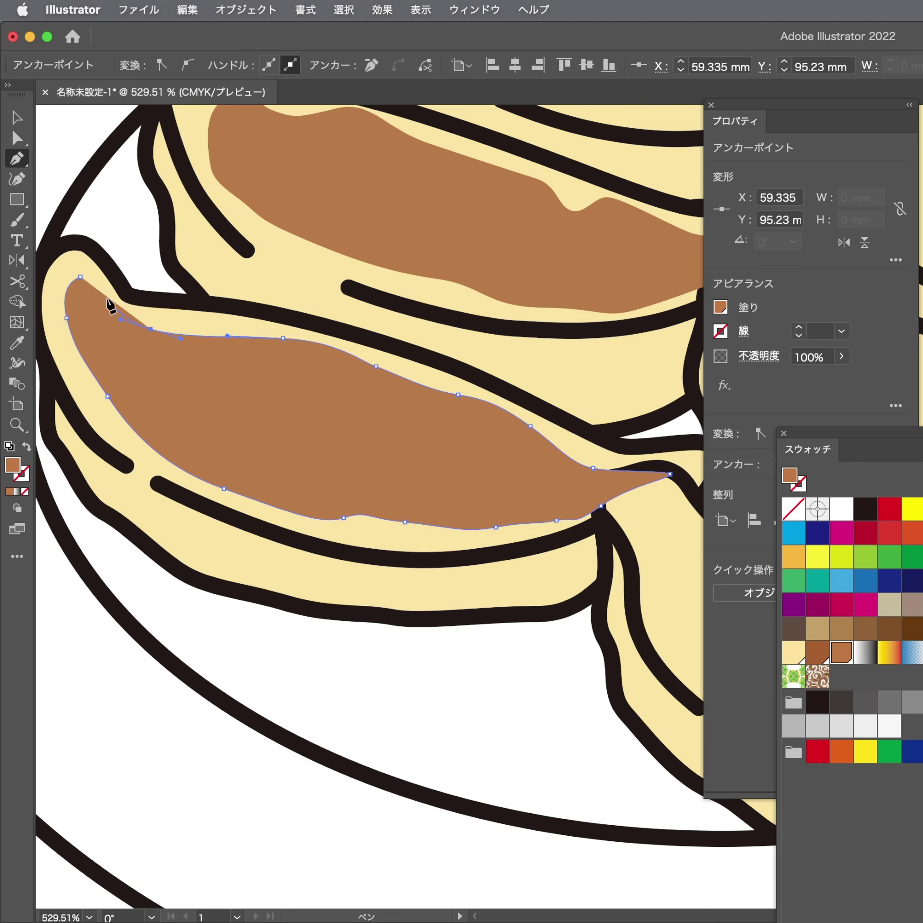
pyautogui.click(80, 277)
# Start a brown patch down the right dumpling's ear and side
pyautogui.moveTo(507, 422); pyautogui.dragTo(128, 499)
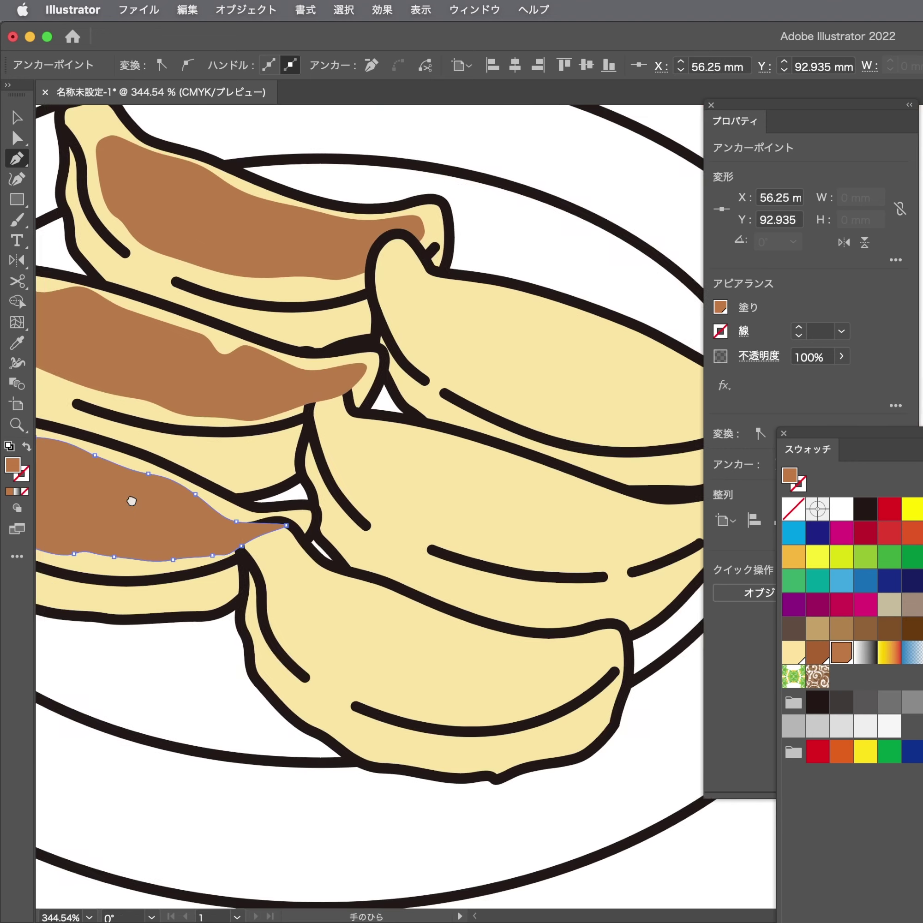
pyautogui.moveTo(354, 454)
pyautogui.mouseDown()
pyautogui.moveTo(567, 406)
pyautogui.moveTo(414, 422)
pyautogui.moveTo(310, 372)
pyautogui.mouseUp()
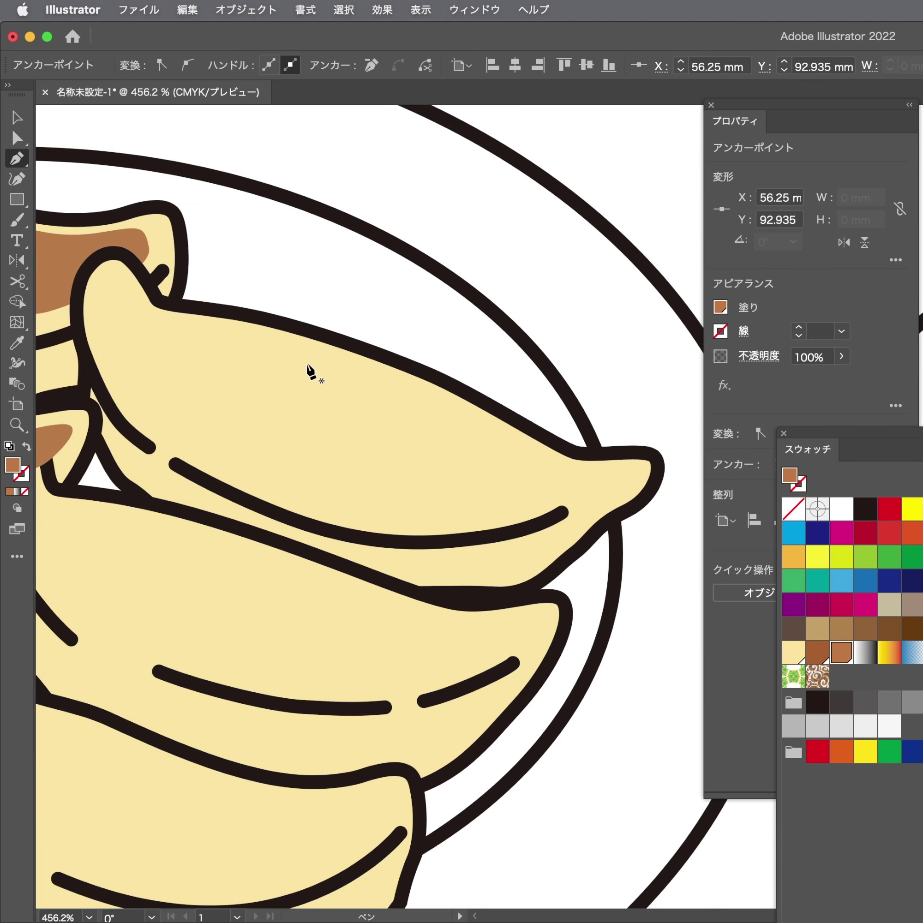
pyautogui.click(121, 288)
pyautogui.click(113, 319)
pyautogui.moveTo(144, 374); pyautogui.dragTo(163, 387)
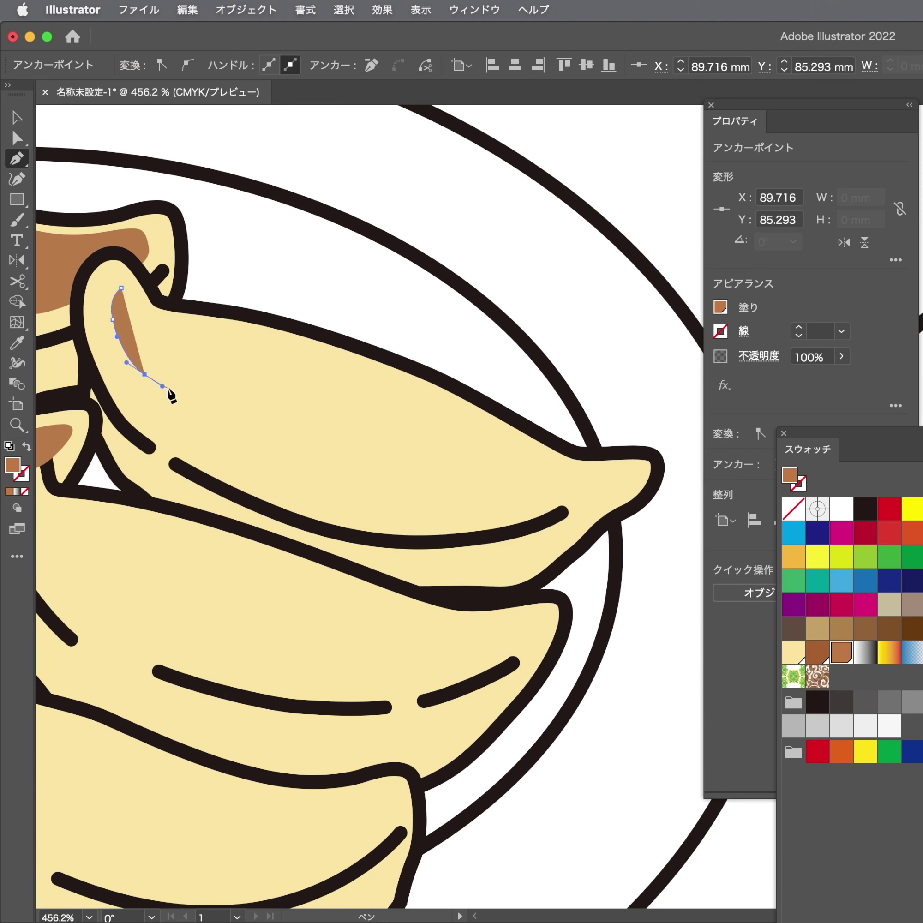
pyautogui.moveTo(218, 419); pyautogui.dragTo(241, 431)
pyautogui.press('cmd+z')
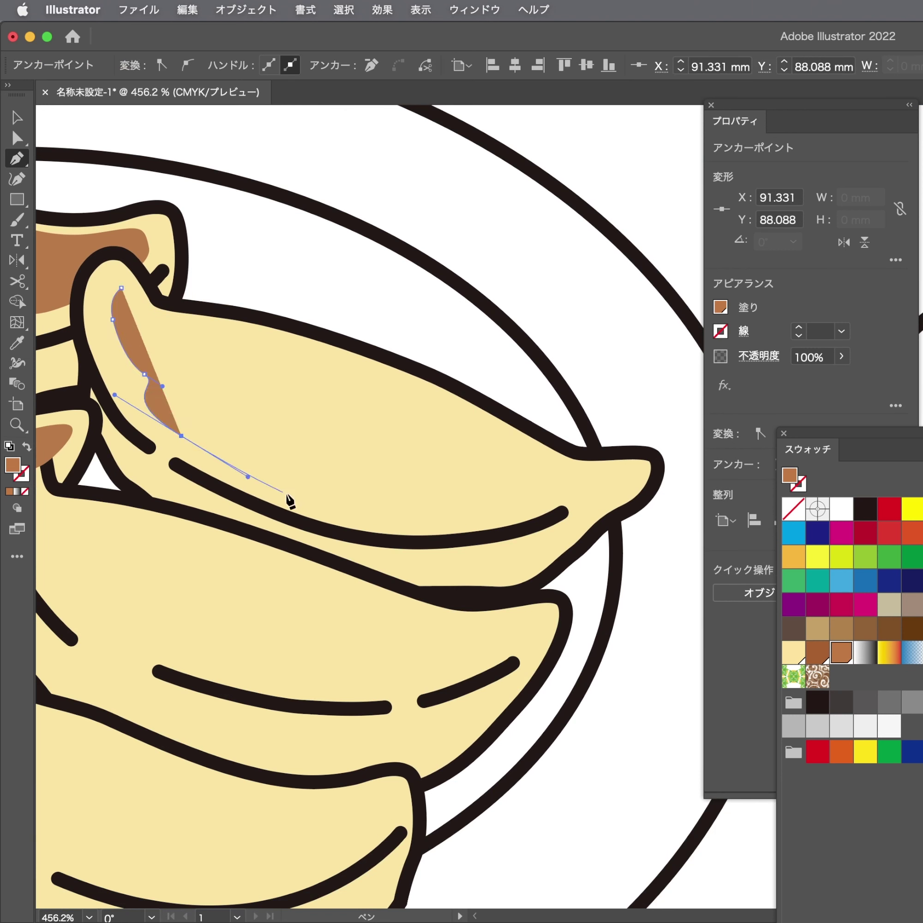
pyautogui.moveTo(328, 511); pyautogui.dragTo(344, 515)
# Extend the patch to the right tip and close it along the upper edge
pyautogui.click(439, 526)
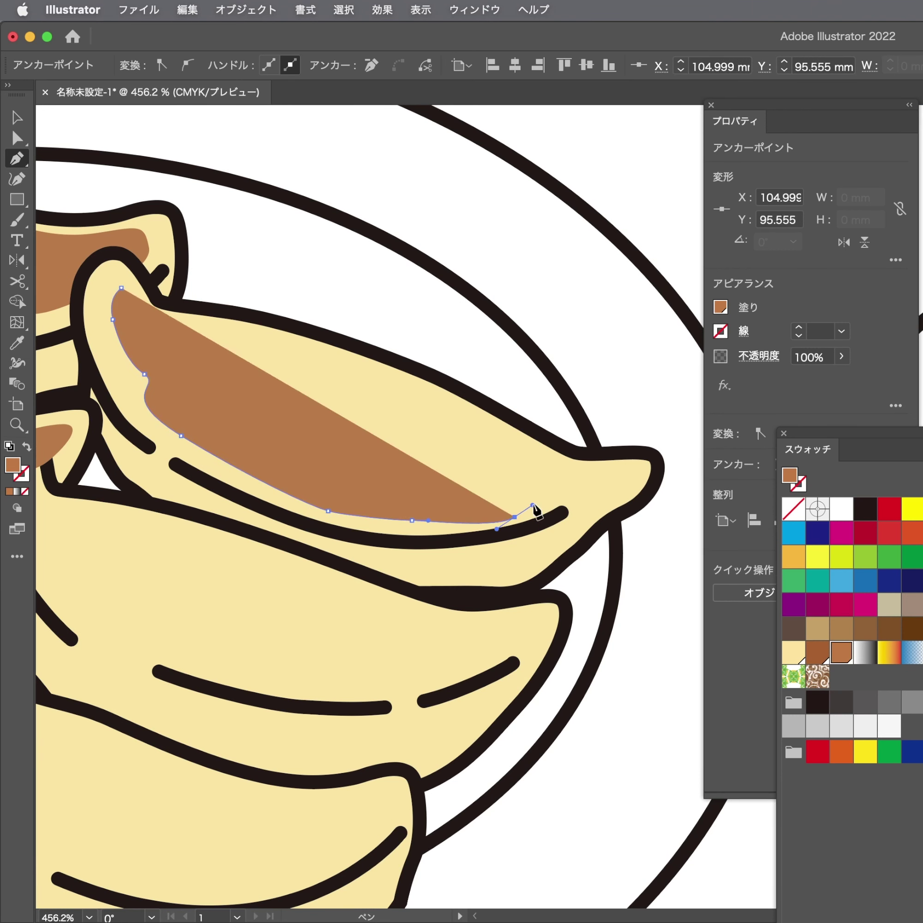
pyautogui.moveTo(608, 469)
pyautogui.mouseDown()
pyautogui.moveTo(643, 472)
pyautogui.moveTo(542, 468)
pyautogui.mouseUp()
pyautogui.press('cmd+z')
pyautogui.click(618, 470)
pyautogui.press('cmd+z')
pyautogui.click(439, 421)
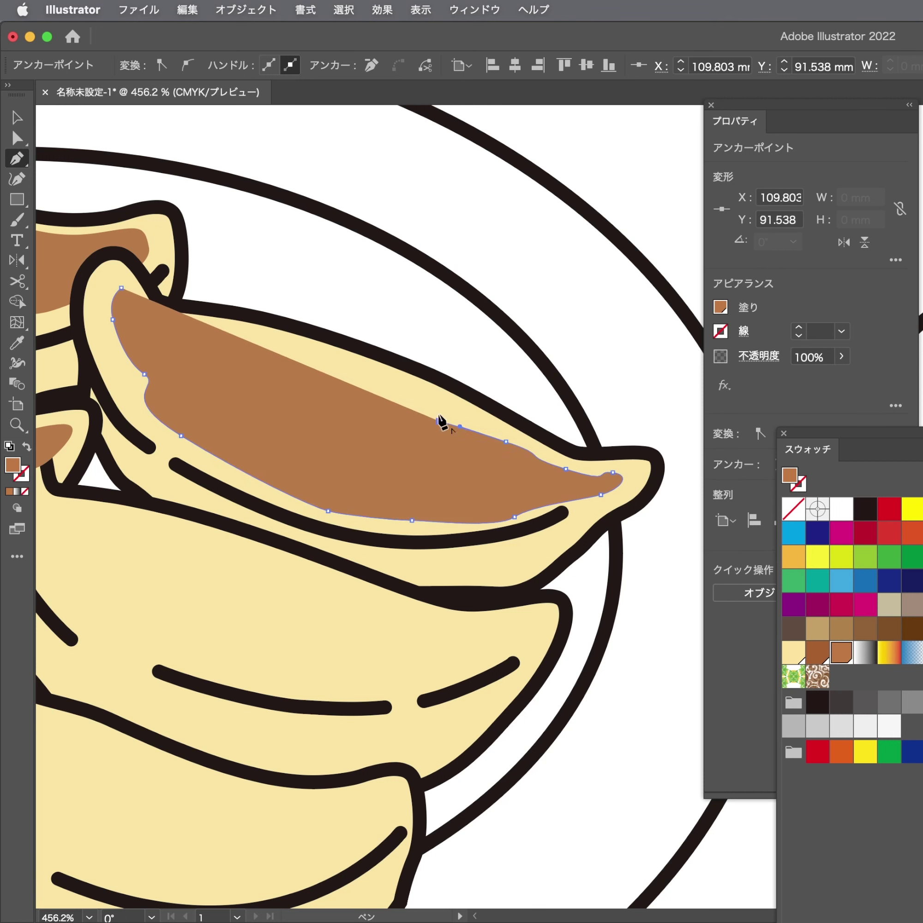
pyautogui.moveTo(370, 389); pyautogui.dragTo(338, 371)
pyautogui.click(185, 330)
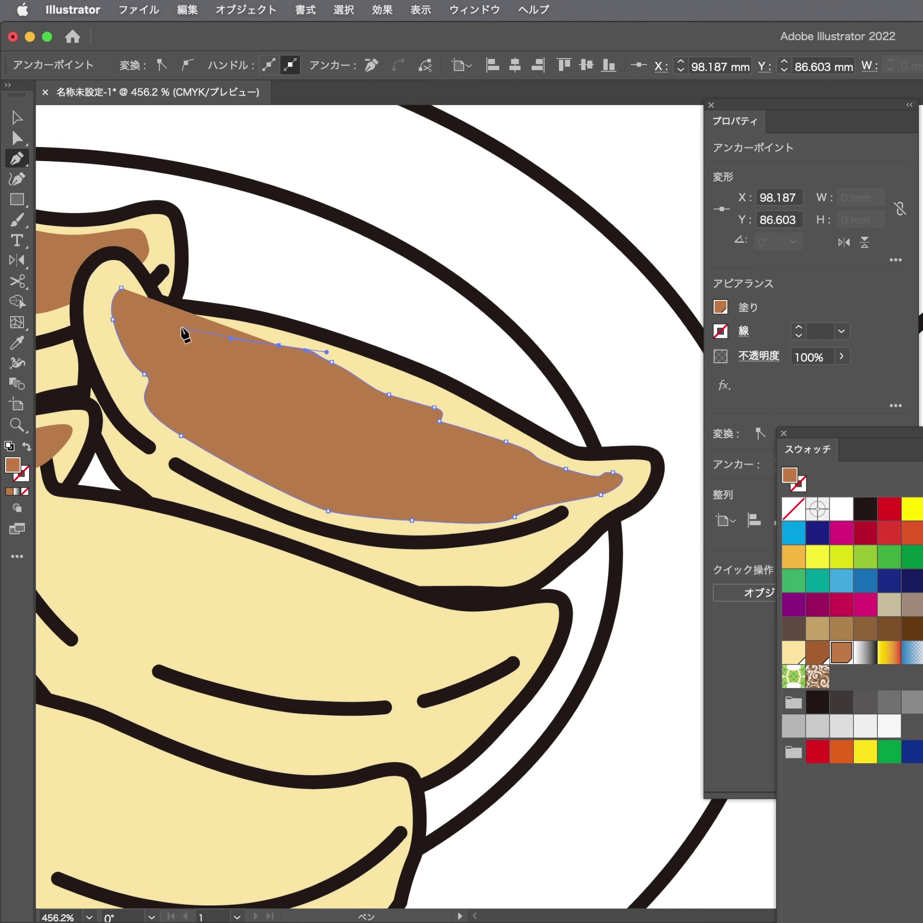
pyautogui.click(122, 289)
pyautogui.press('cmd+shift+a')
pyautogui.press('a')
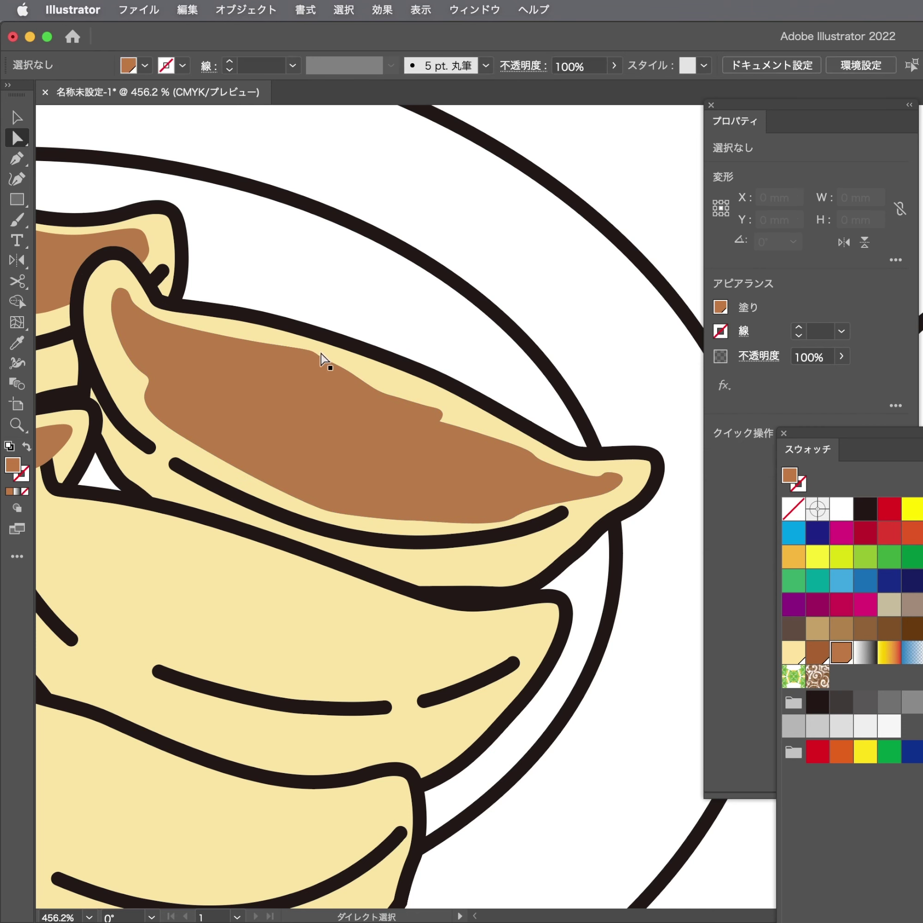
# Add an extra anchor point on the right patch's upper edge
pyautogui.scroll(-2, 451, 428)
pyautogui.scroll(-2, 460, 436)
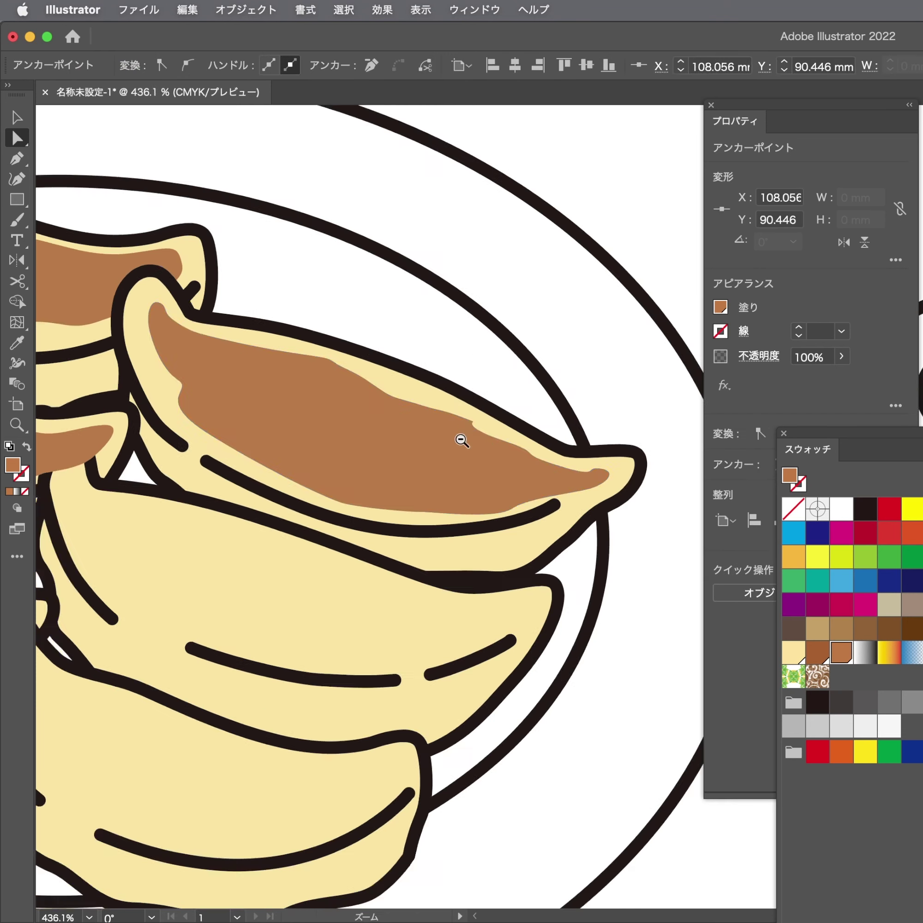
pyautogui.scroll(-2, 460, 436)
pyautogui.scroll(3, 652, 443)
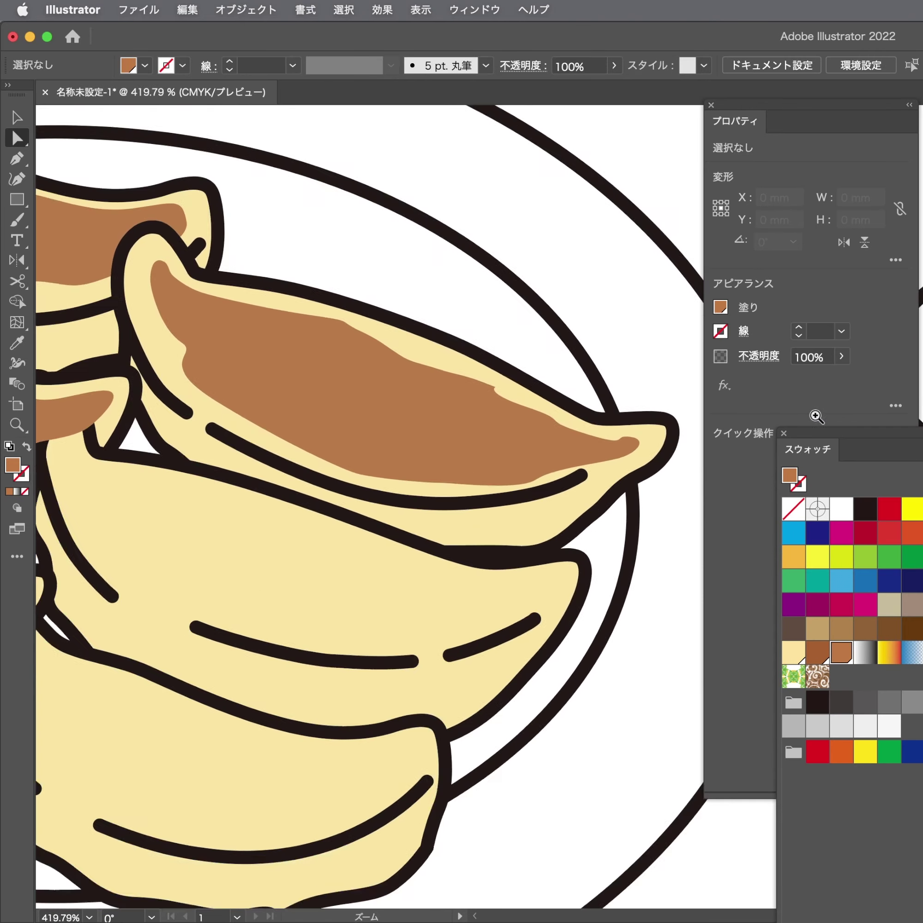
pyautogui.scroll(2, 577, 455)
pyautogui.click(577, 456)
pyautogui.scroll(1, 612, 427)
pyautogui.scroll(2, 521, 422)
pyautogui.press('p')
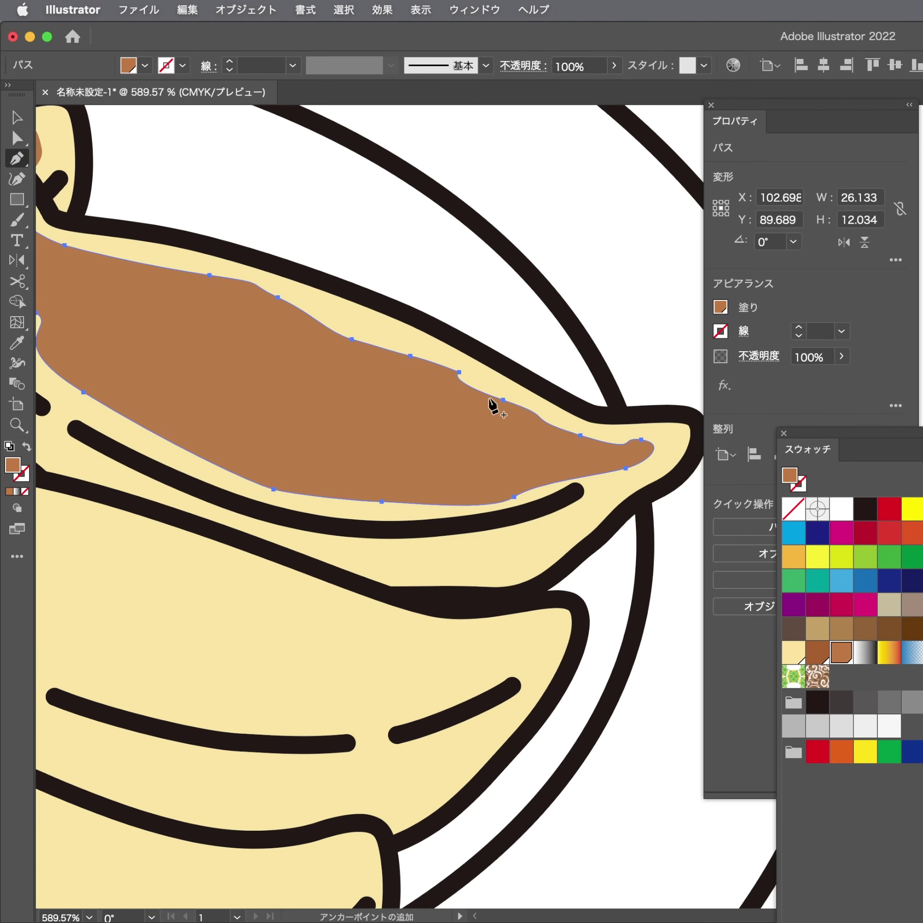
pyautogui.click(503, 404)
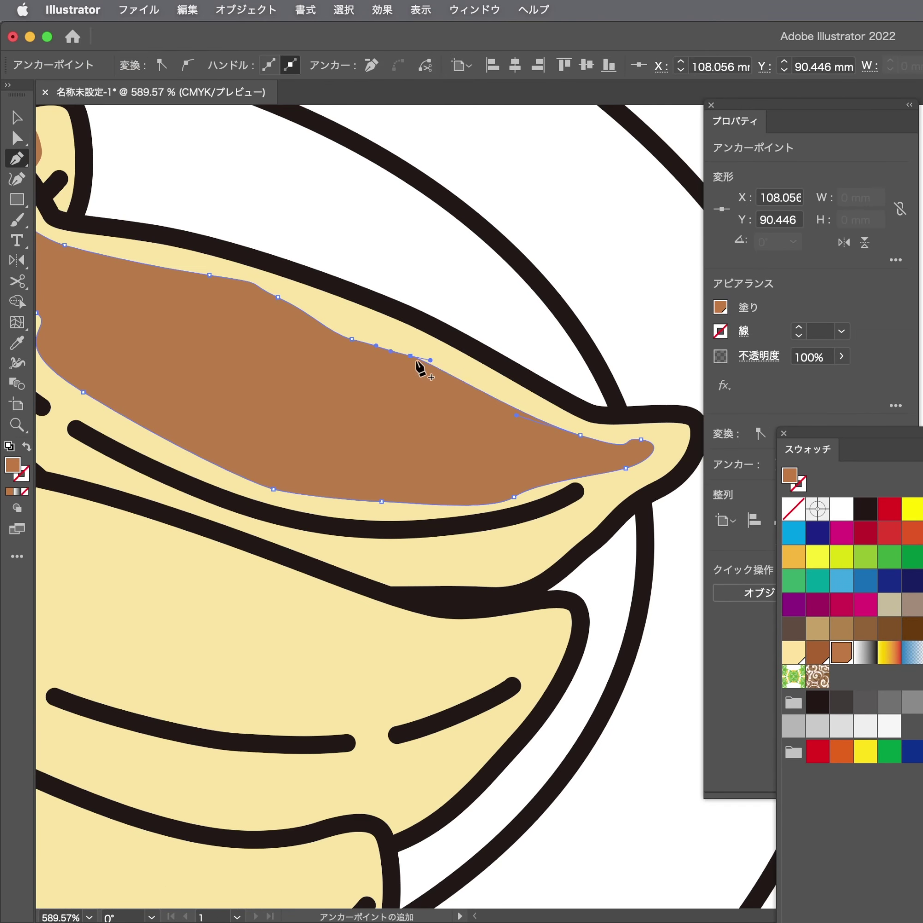
# Drag the new point and tip point to give the upper edge a gentle wave
pyautogui.press('a')
pyautogui.moveTo(426, 354); pyautogui.dragTo(352, 323)
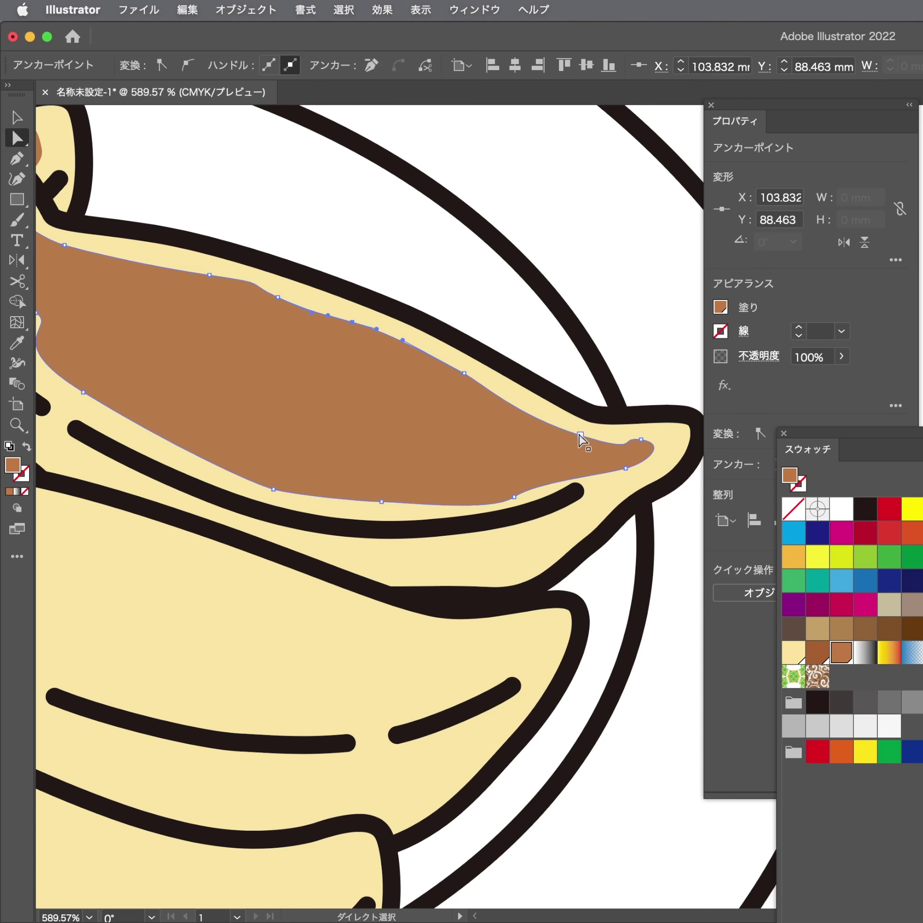
pyautogui.moveTo(580, 435); pyautogui.dragTo(626, 460)
pyautogui.press('super+shift+a')
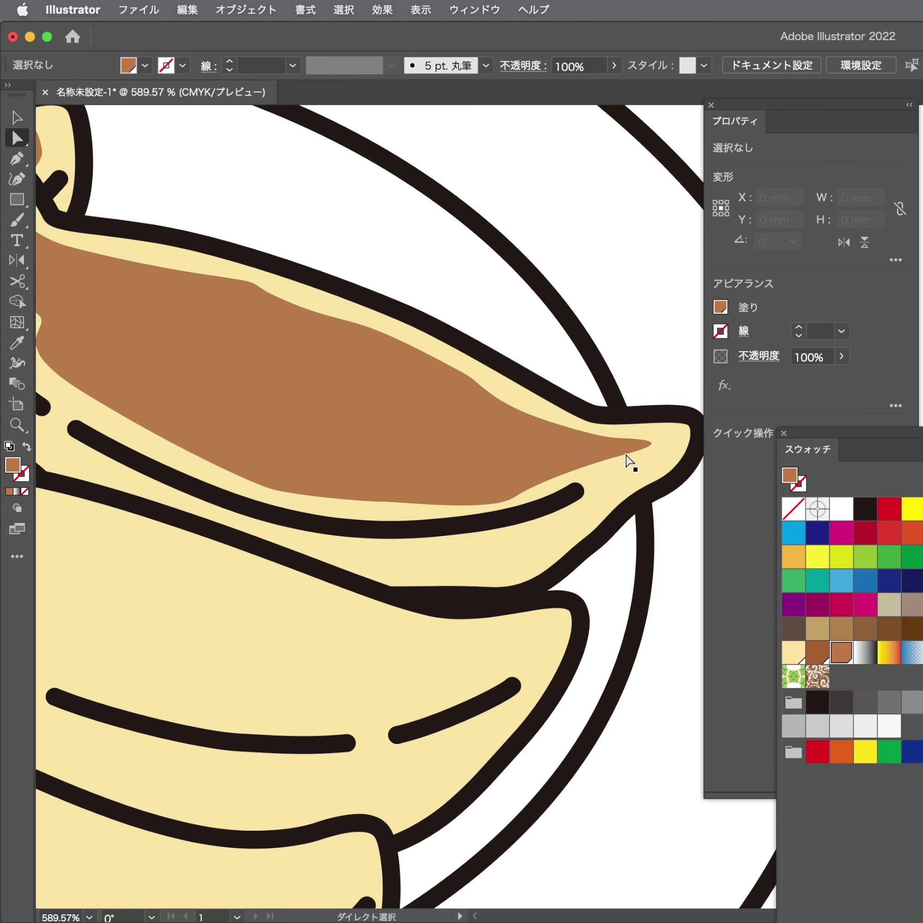
pyautogui.press('super+0')
# Begin a patch outline on the middle front dumpling along its lower edge
pyautogui.press('p')
pyautogui.scroll(2, 354, 427)
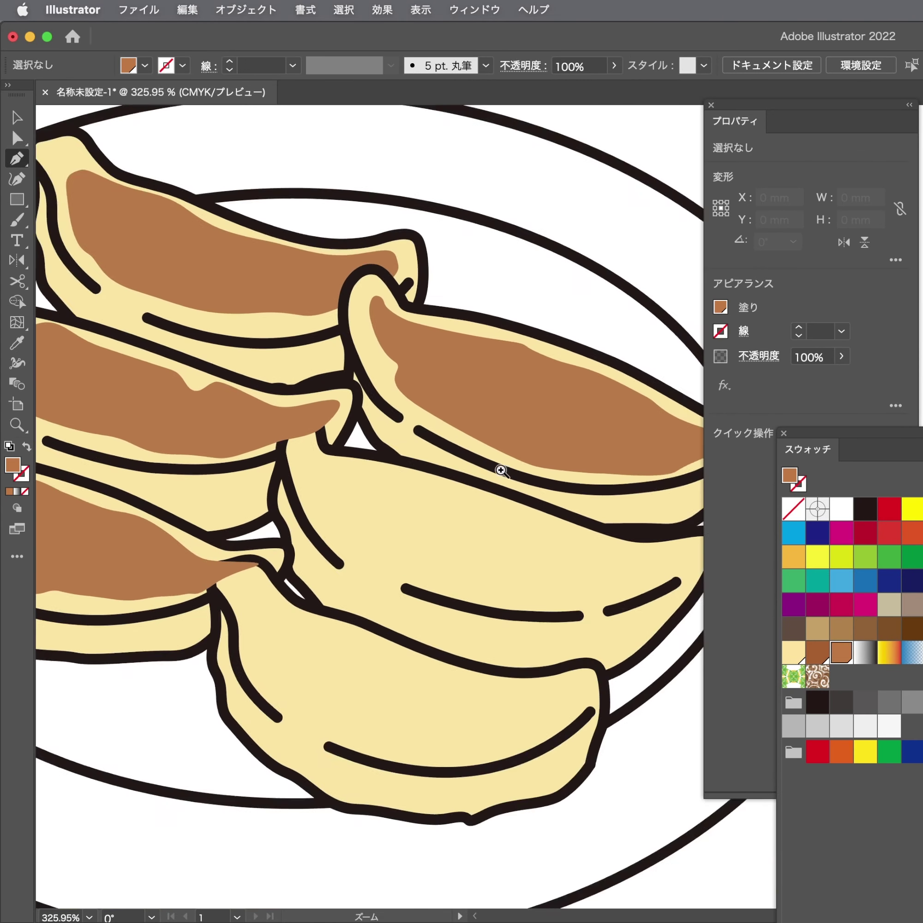
pyautogui.scroll(2, 348, 420)
pyautogui.click(223, 397)
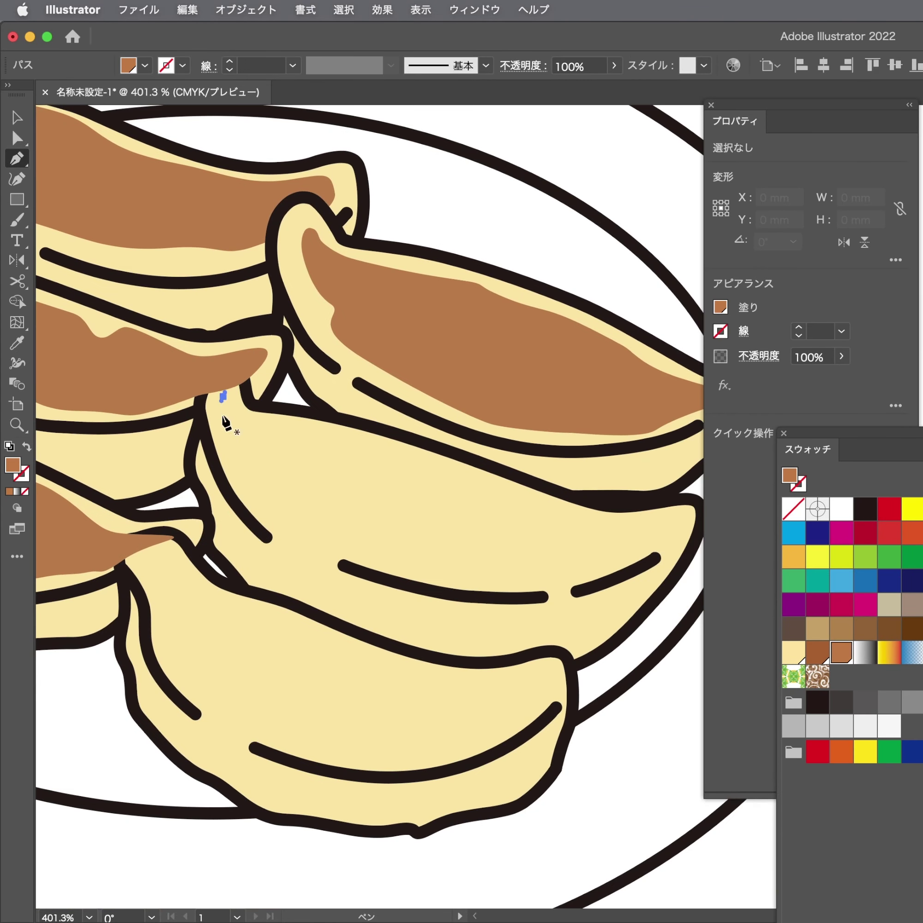
pyautogui.click(234, 452)
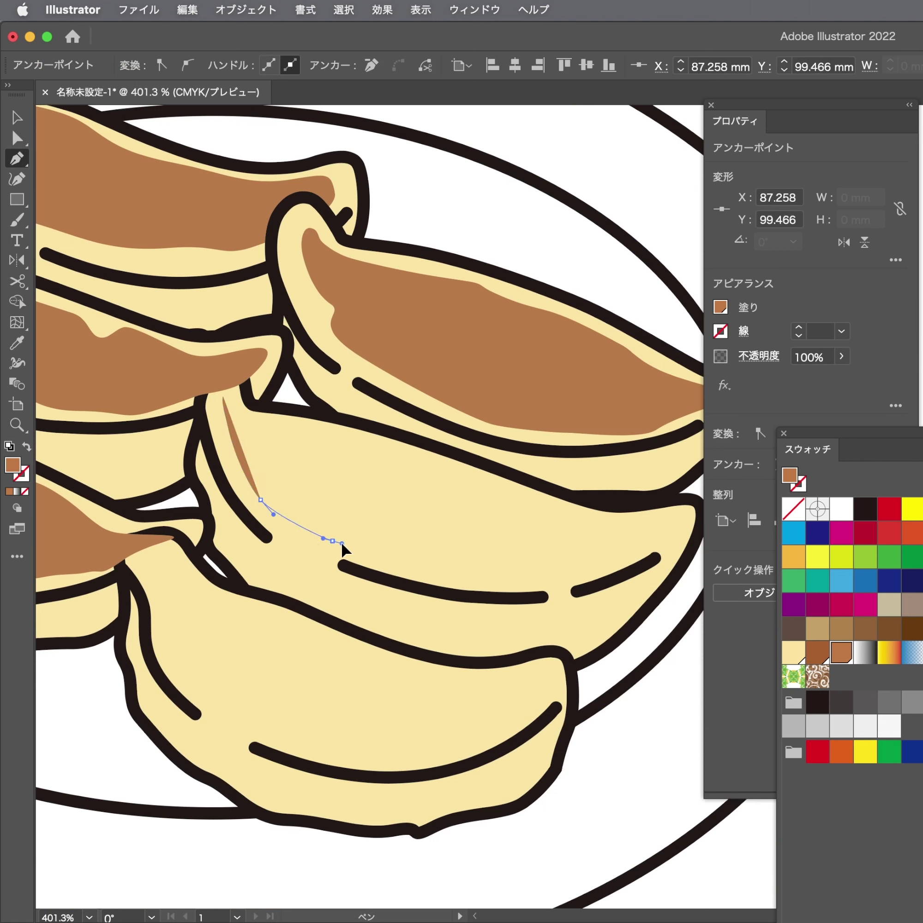
pyautogui.moveTo(364, 555); pyautogui.dragTo(398, 564)
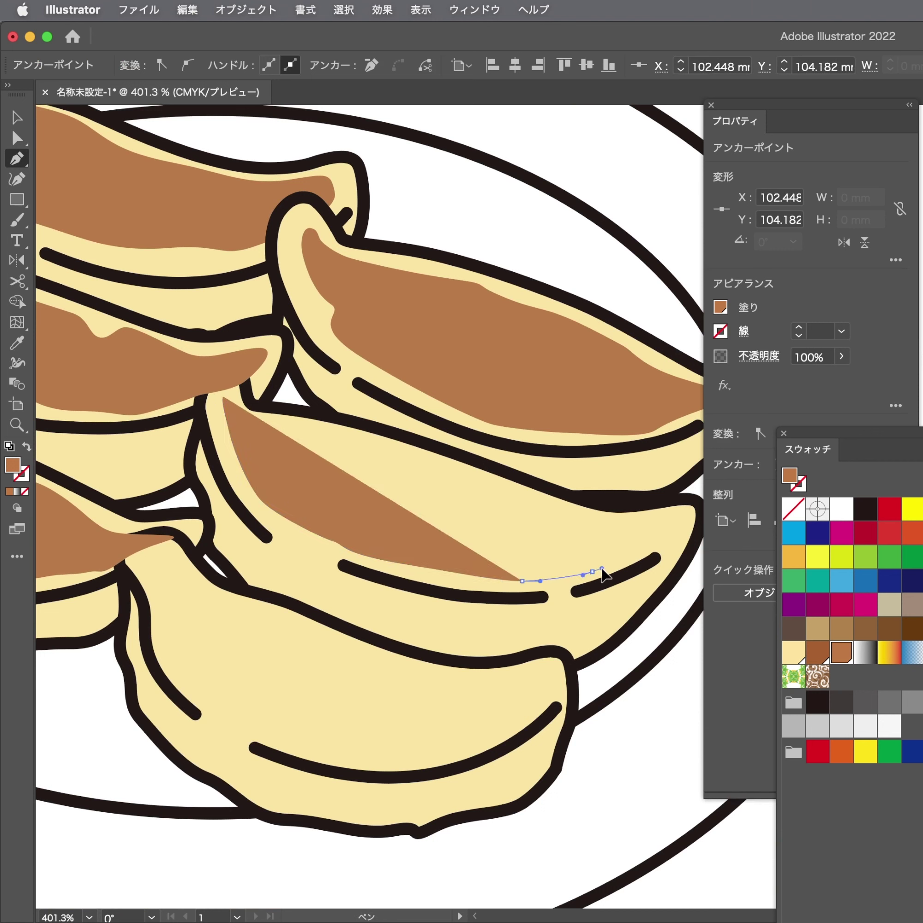
pyautogui.moveTo(655, 539)
pyautogui.mouseDown()
pyautogui.moveTo(644, 523)
pyautogui.moveTo(568, 519)
pyautogui.moveTo(500, 498)
pyautogui.mouseUp()
# Trace that outline's upper edge back leftward and end it
pyautogui.click(463, 478)
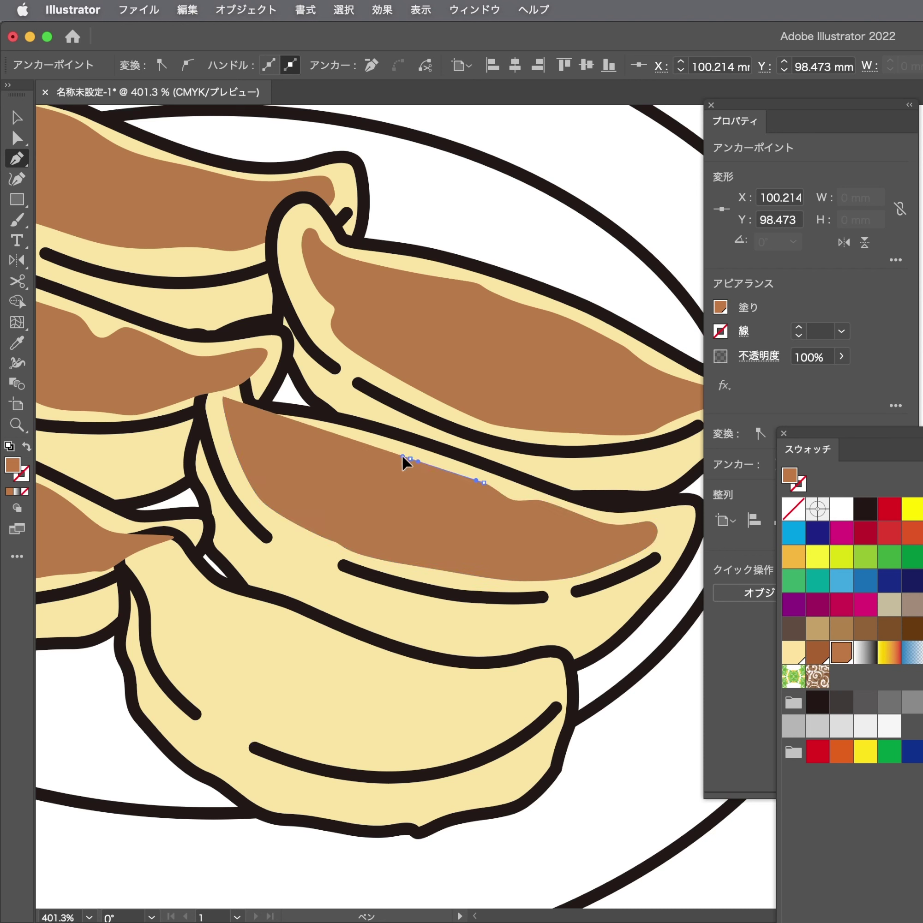
pyautogui.click(405, 466)
pyautogui.click(311, 439)
pyautogui.click(262, 423)
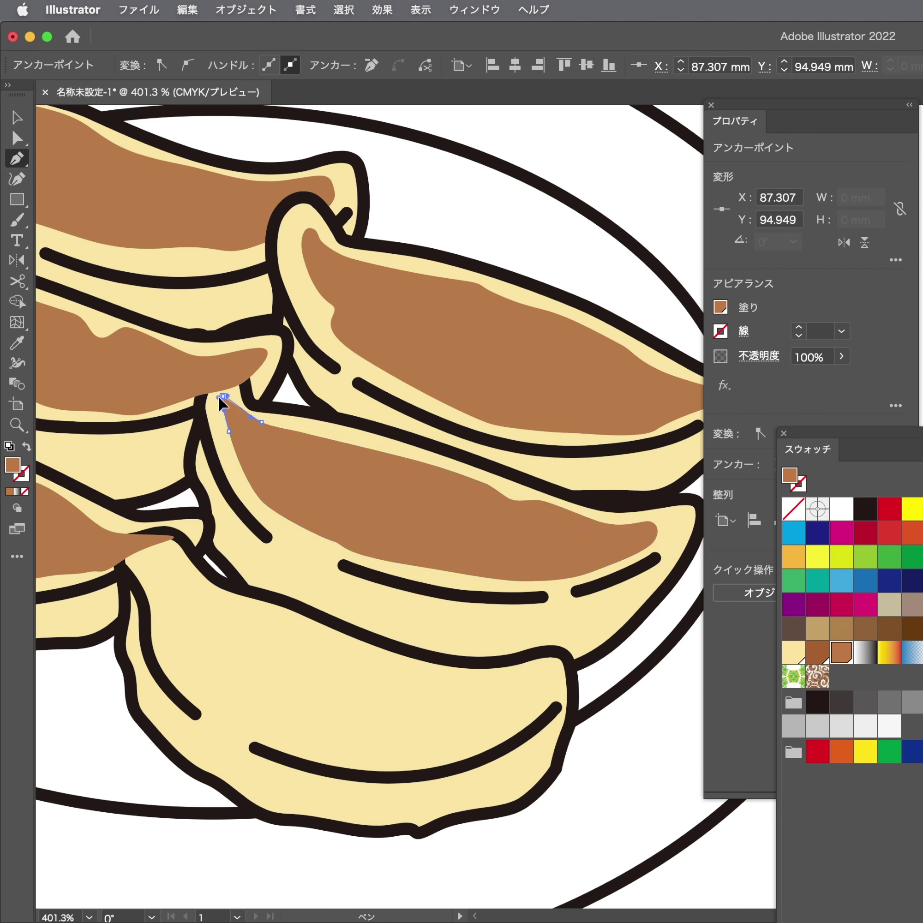
pyautogui.click(223, 396)
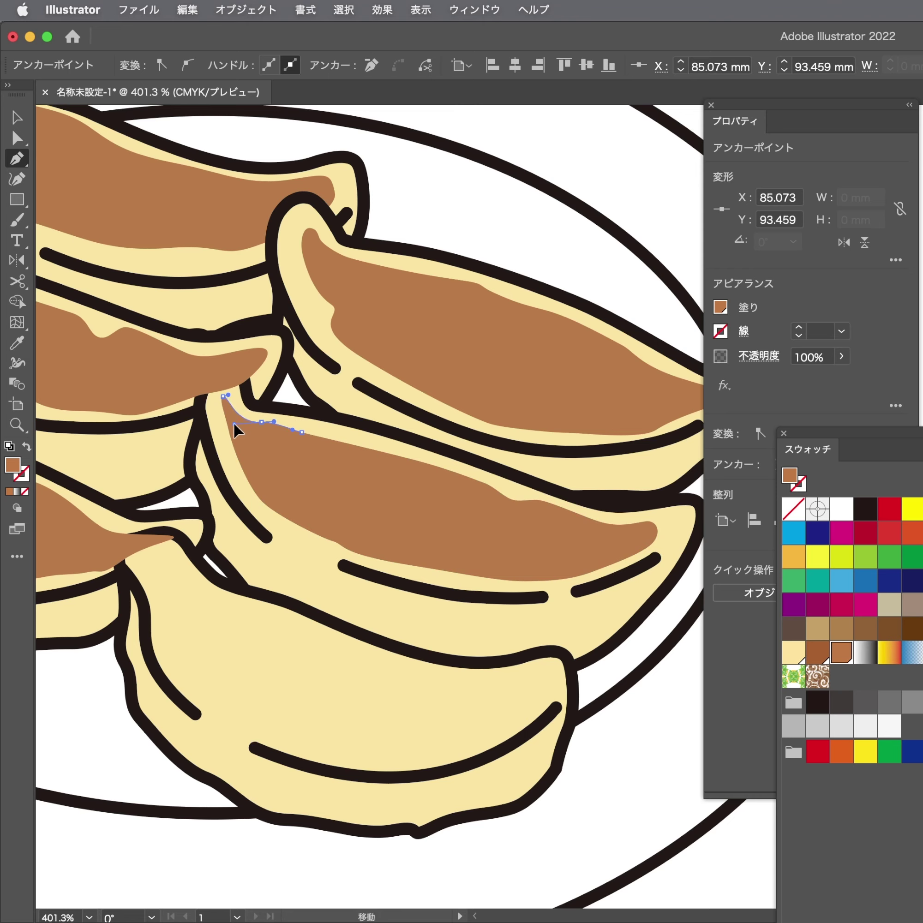
pyautogui.keyDown('ctrl'); pyautogui.click(234, 424); pyautogui.keyUp('ctrl')
# Trace the front dumpling's brown patch along its lower edge and right tip
pyautogui.scroll(-3, 354, 556)
pyautogui.scroll(-2, 391, 464)
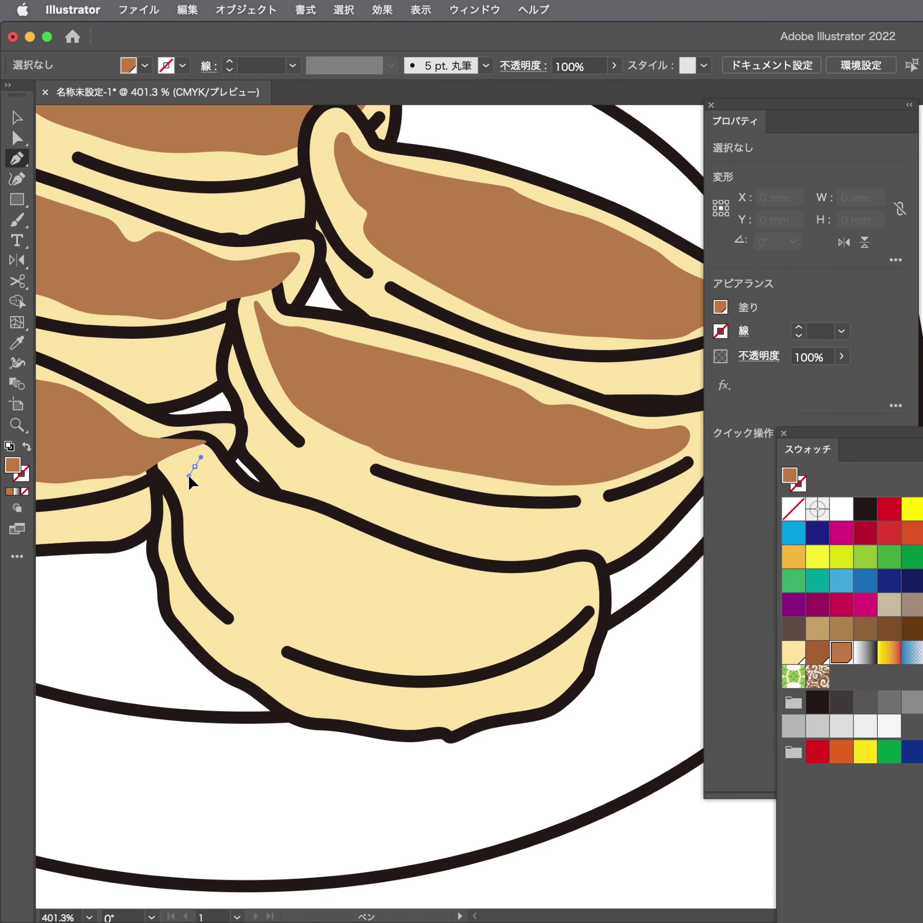
pyautogui.moveTo(194, 467); pyautogui.dragTo(200, 538)
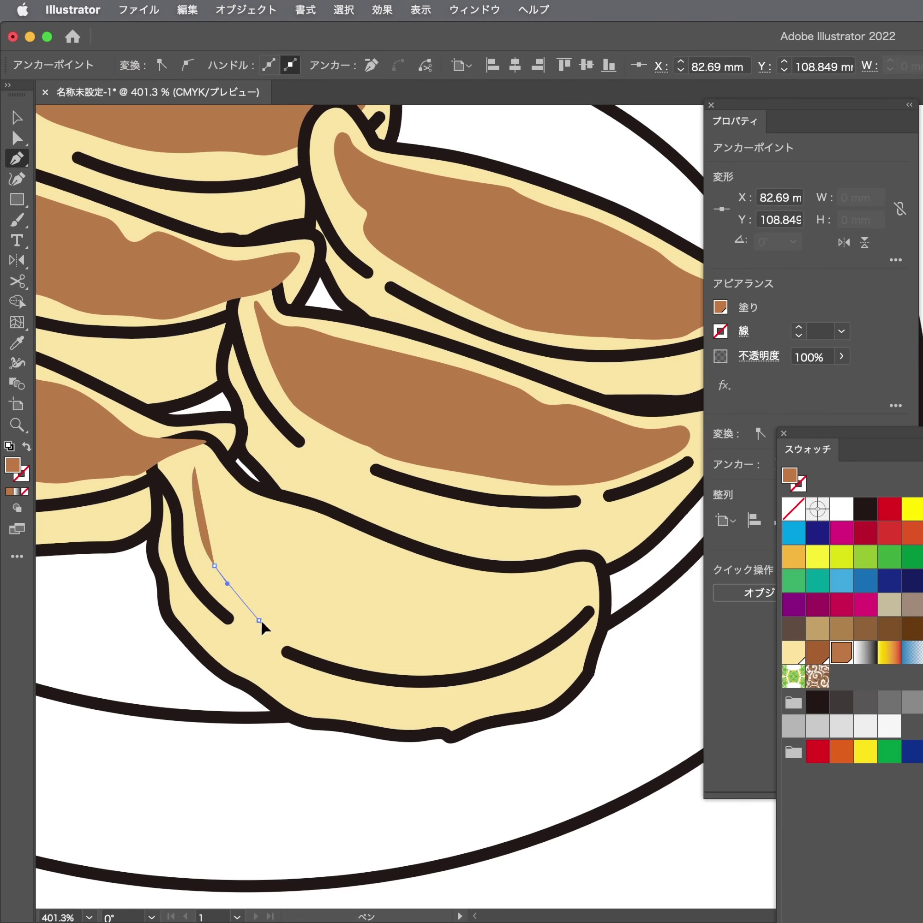
pyautogui.click(295, 634)
pyautogui.moveTo(360, 653); pyautogui.dragTo(434, 660)
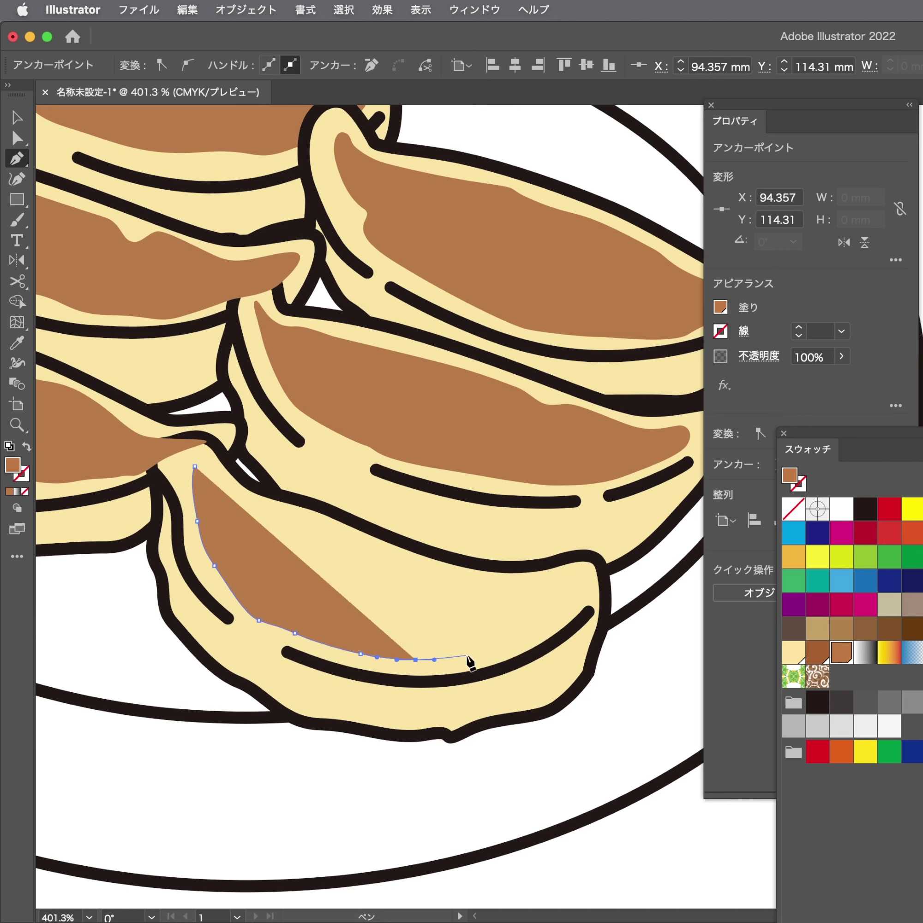
pyautogui.moveTo(512, 644)
pyautogui.mouseDown()
pyautogui.moveTo(542, 610)
pyautogui.moveTo(394, 561)
pyautogui.mouseUp()
pyautogui.click(561, 582)
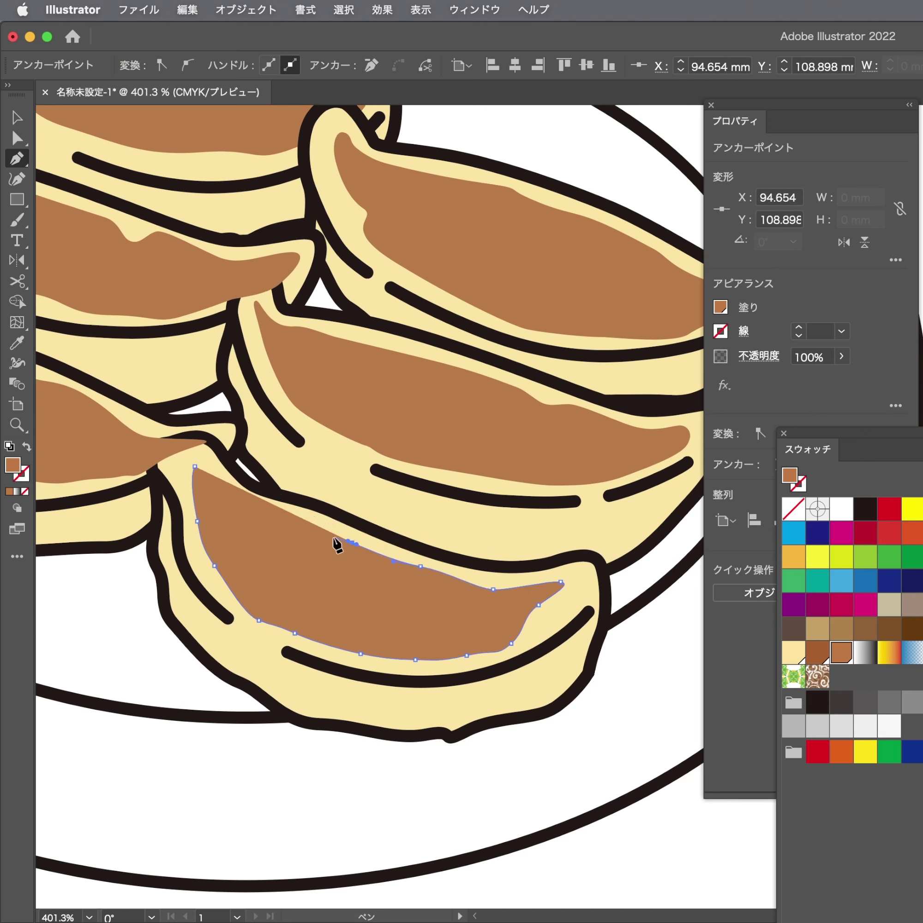
# Curve the front patch's top edge back and close it at the start
pyautogui.moveTo(276, 522); pyautogui.dragTo(270, 513)
pyautogui.moveTo(242, 497); pyautogui.dragTo(222, 489)
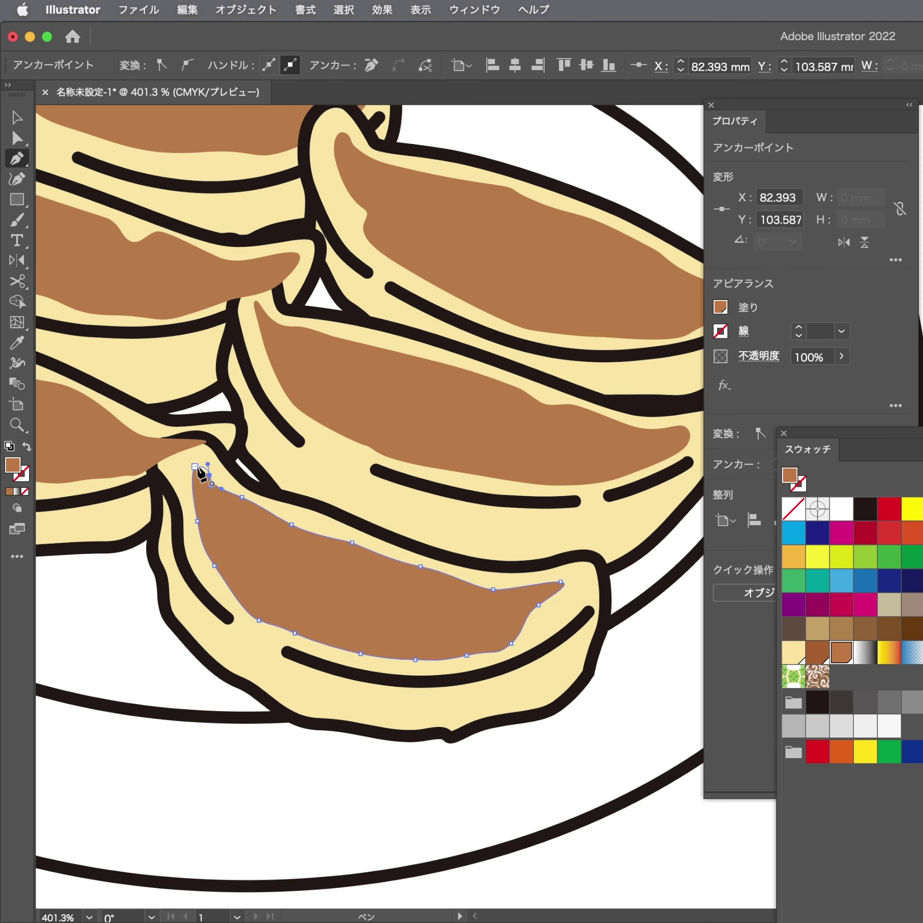
pyautogui.click(195, 466)
pyautogui.press('a')
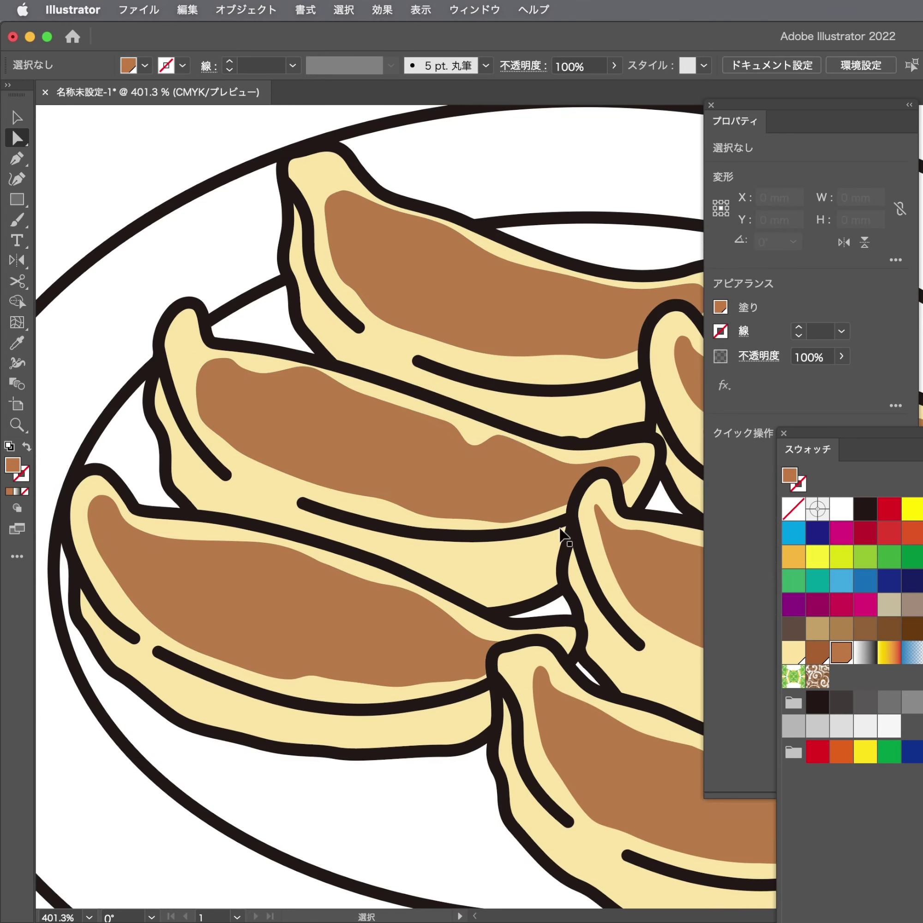
pyautogui.scroll(-5, 565, 536)
pyautogui.scroll(3, 582, 392)
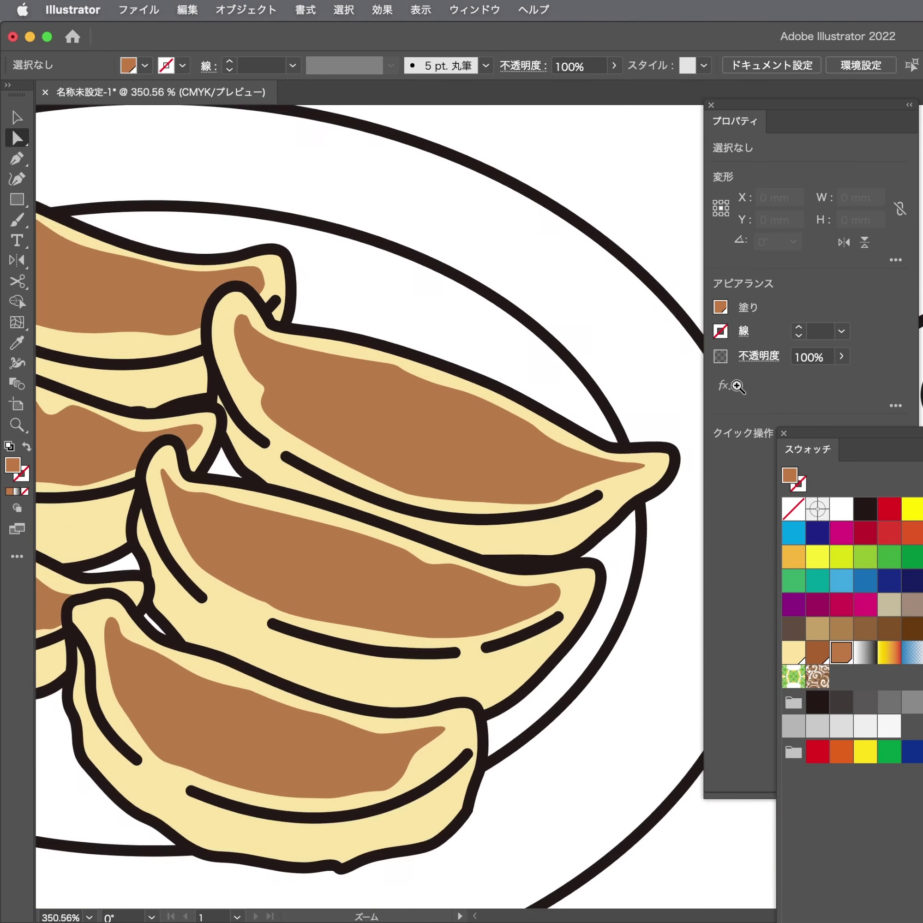
pyautogui.scroll(1, 587, 388)
pyautogui.scroll(1, 597, 383)
pyautogui.scroll(1, 597, 383)
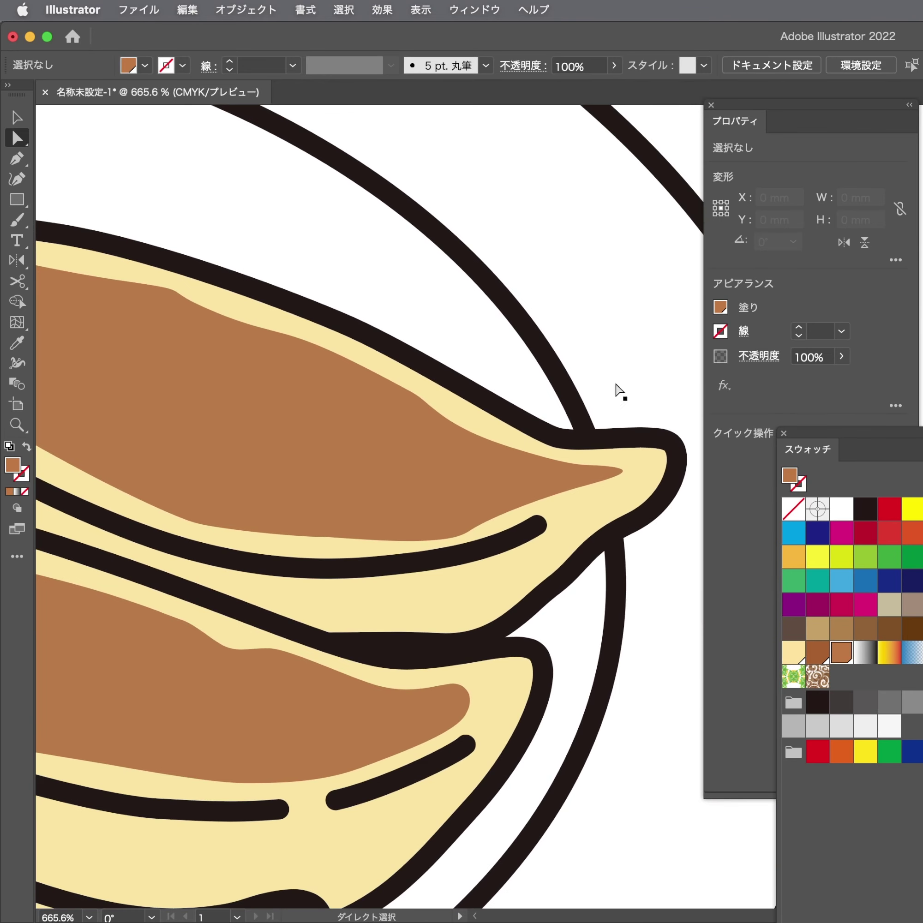
# Pen-draw three short curved pleat ticks at the right dumpling's tip
pyautogui.press('p')
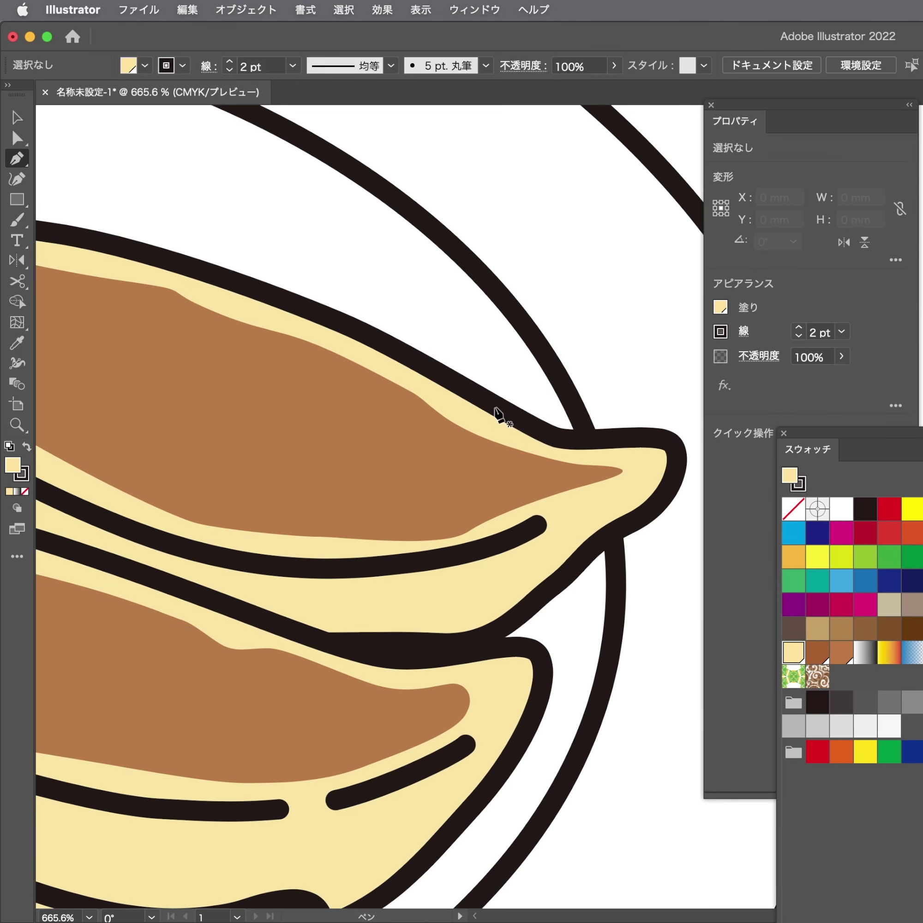
pyautogui.click(495, 407)
pyautogui.moveTo(425, 436); pyautogui.dragTo(379, 444)
pyautogui.press('Escape')
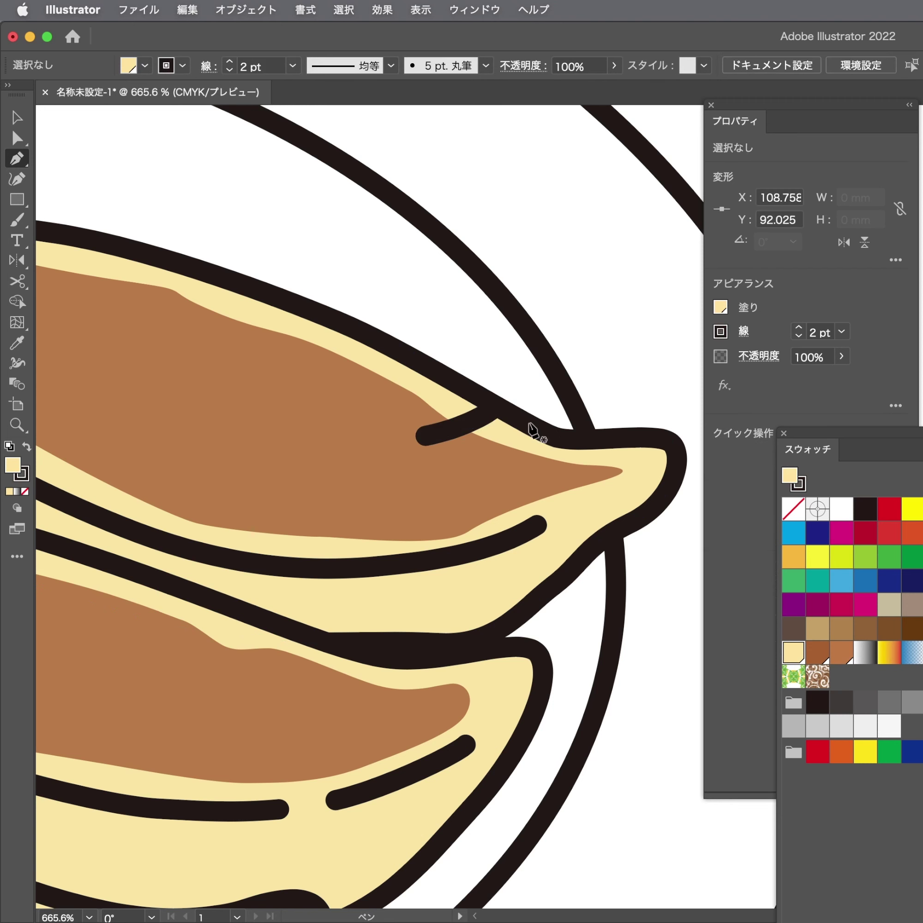
pyautogui.click(530, 419)
pyautogui.moveTo(479, 450)
pyautogui.mouseDown()
pyautogui.moveTo(453, 460)
pyautogui.moveTo(470, 486)
pyautogui.moveTo(431, 462)
pyautogui.mouseUp()
pyautogui.press('Escape')
pyautogui.click(534, 439)
pyautogui.press('Escape')
# Adjust the middle tick's endpoint, select all three ticks, and set their fill to None
pyautogui.press('a')
pyautogui.scroll(3, 494, 468)
pyautogui.click(540, 412)
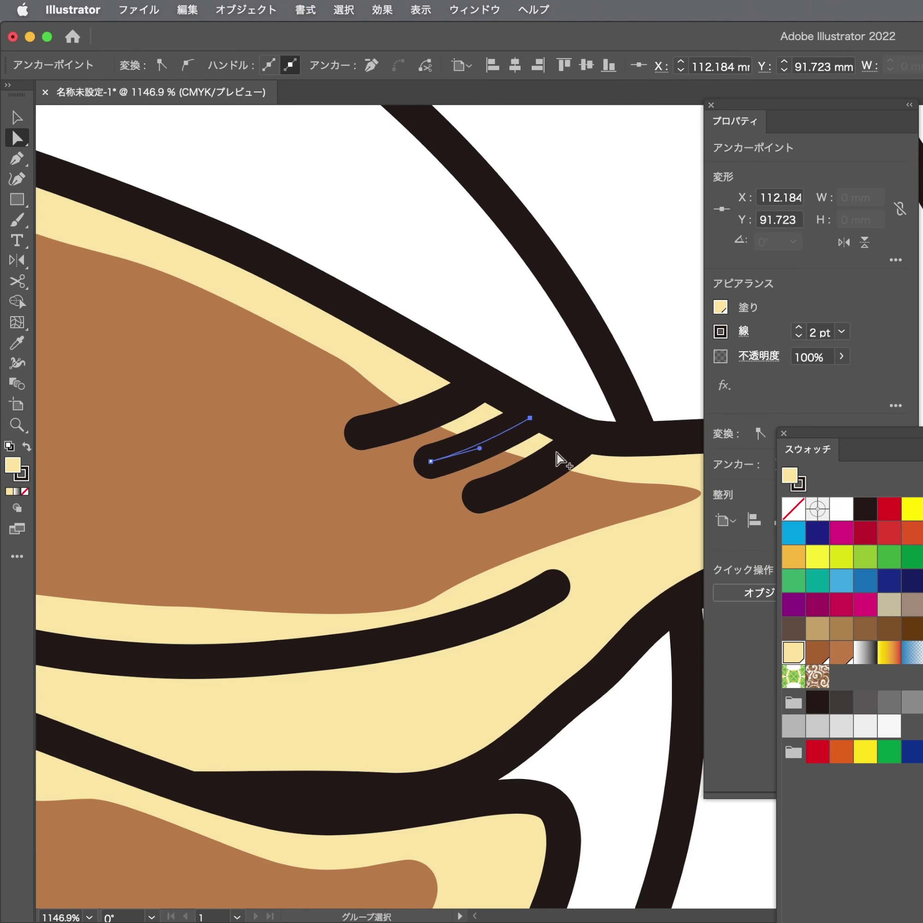
pyautogui.keyDown('shift'); pyautogui.click(470, 407); pyautogui.keyUp('shift')
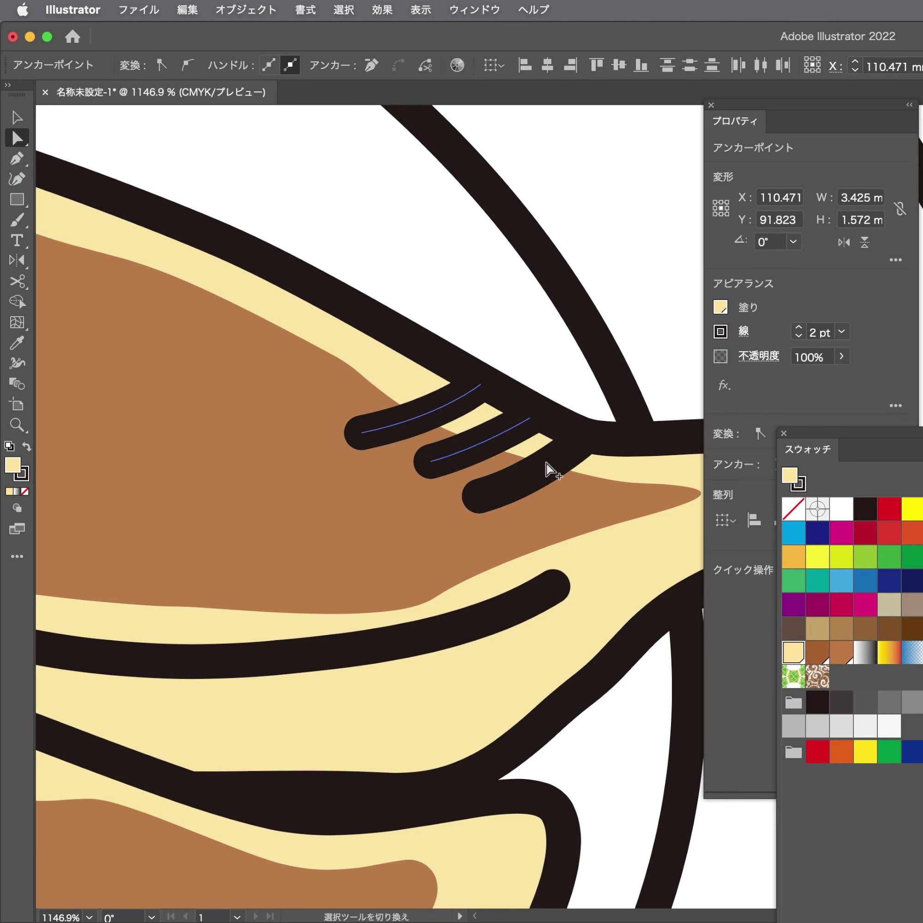
pyautogui.keyDown('shift'); pyautogui.click(546, 470); pyautogui.keyUp('shift')
pyautogui.click(794, 509)
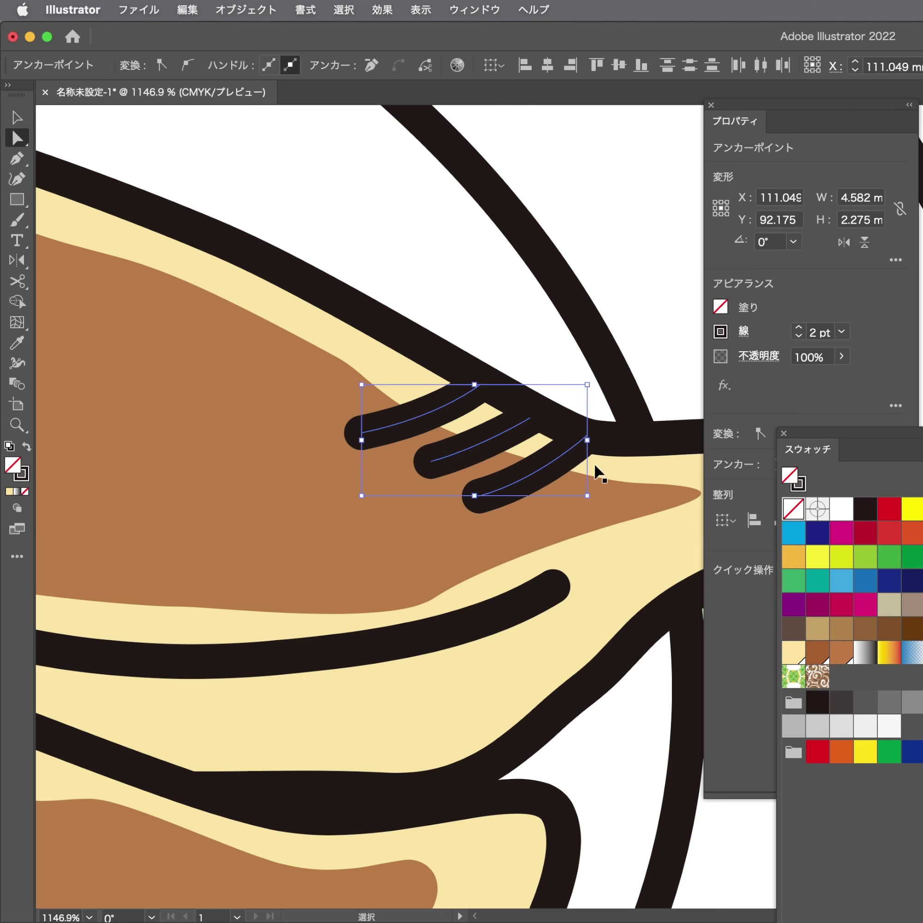
# Paste the ticks back in front and send the brown patch backward behind them
pyautogui.hotkey('ctrl', 'x')
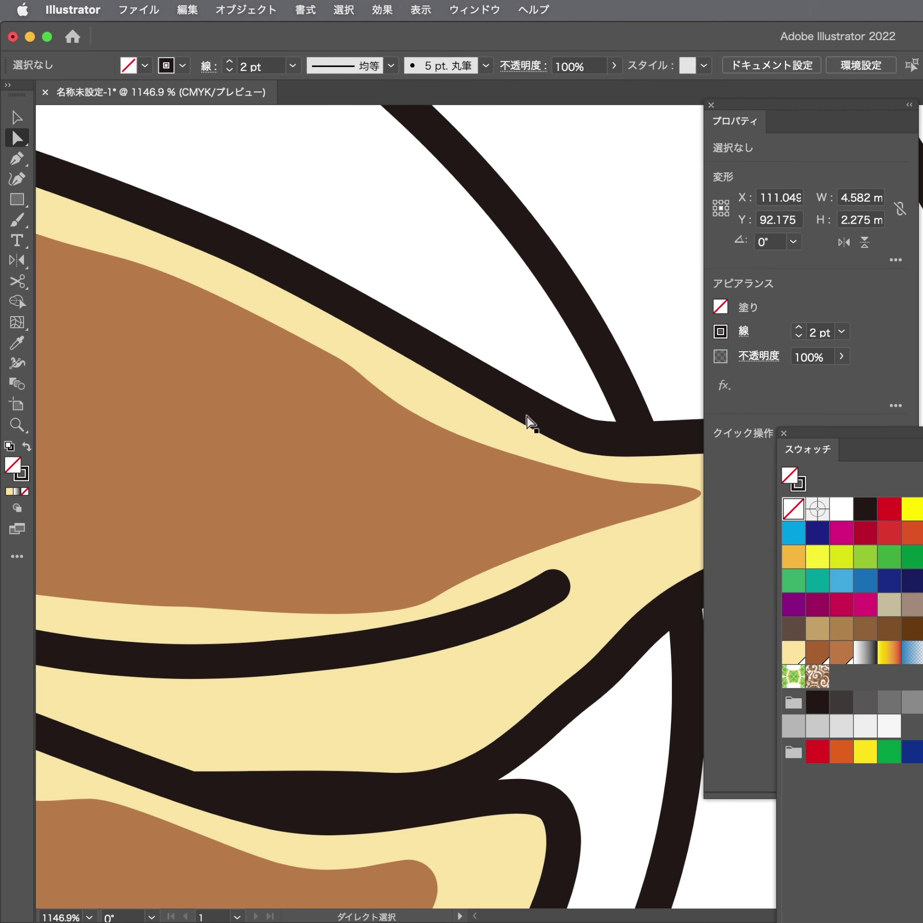
pyautogui.click(530, 422)
pyautogui.hotkey('ctrl', 'f')
pyautogui.hotkey('ctrl', 'shift', 'a')
pyautogui.click(494, 470)
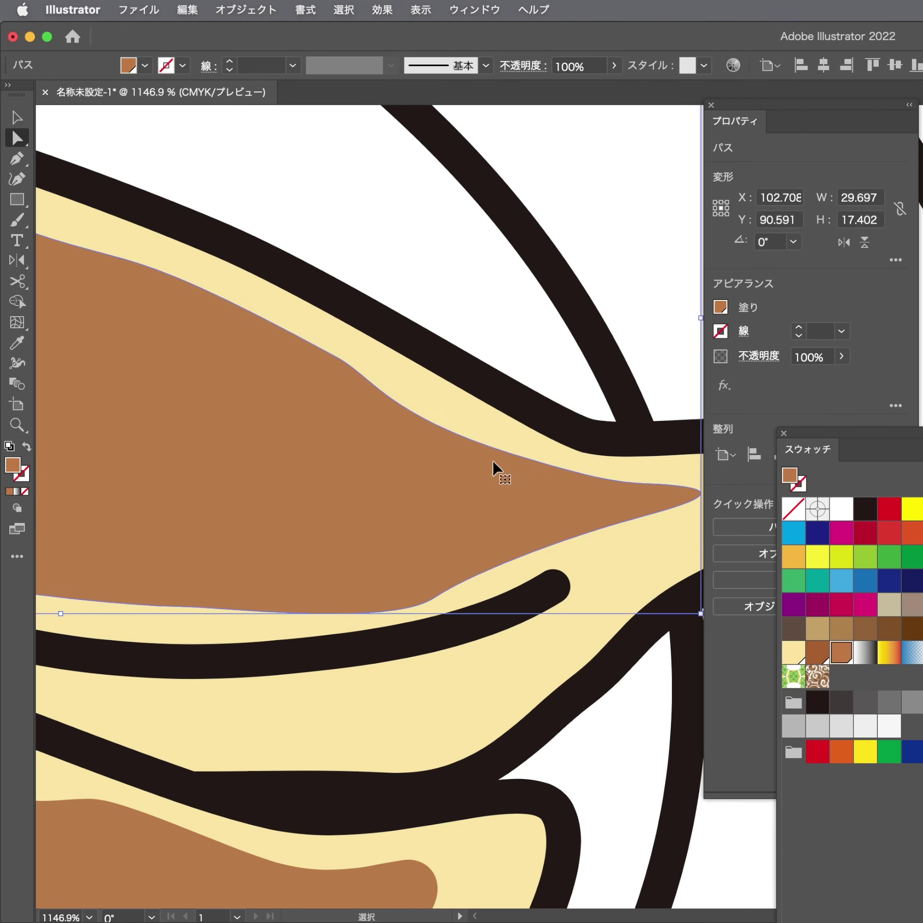
pyautogui.hotkey('ctrl', '[')
pyautogui.hotkey('ctrl', 'shift', 'a')
pyautogui.hotkey('ctrl', '0')
# Set the three pleat ticks' stroke weight to 1.5 pt
pyautogui.scroll(1, 562, 426)
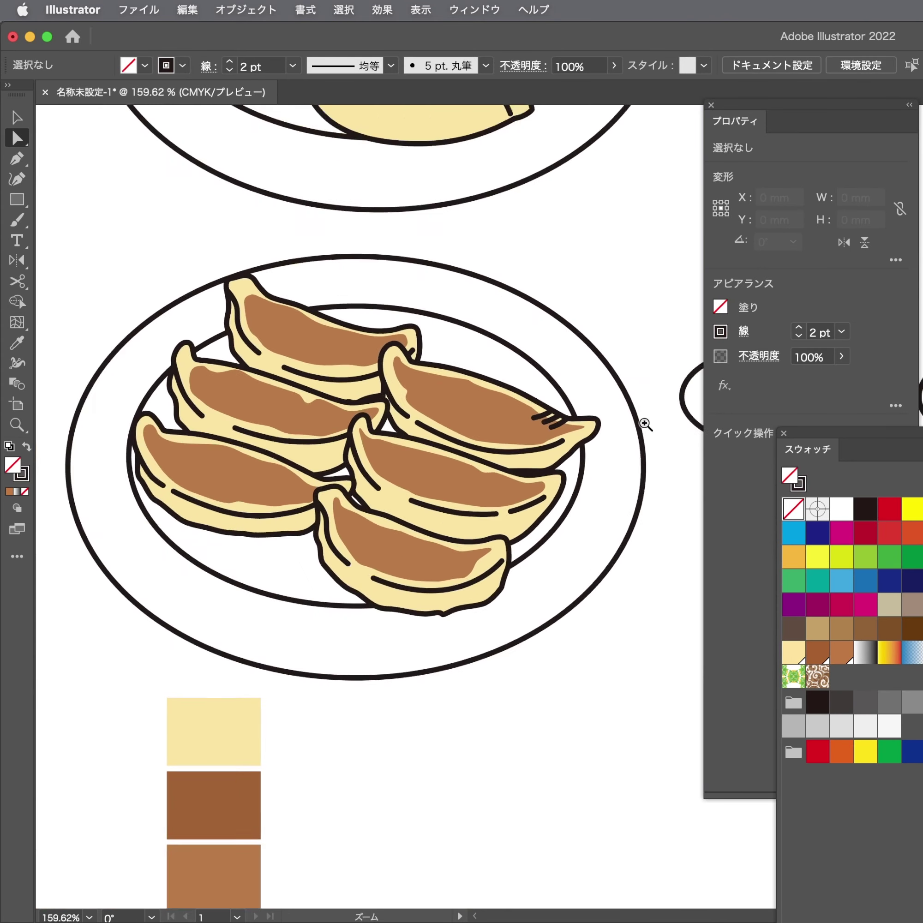
pyautogui.scroll(1, 562, 425)
pyautogui.click(530, 415)
pyautogui.keyDown('shift'); pyautogui.click(558, 412); pyautogui.keyUp('shift')
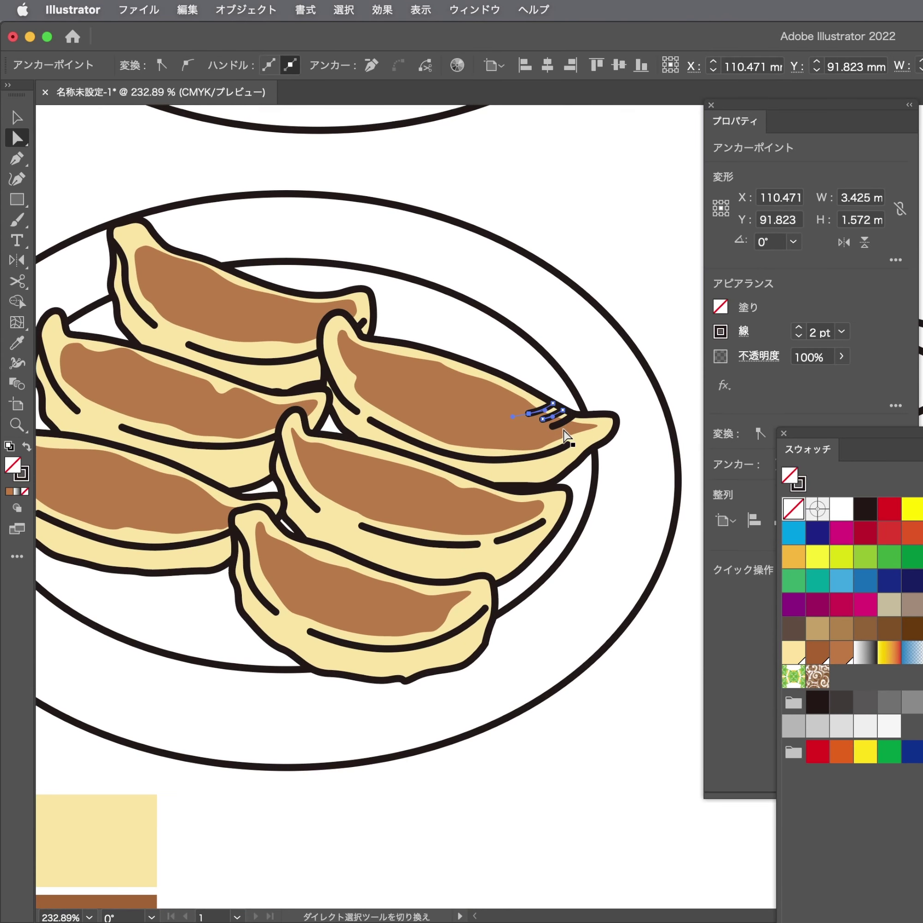
pyautogui.keyDown('shift'); pyautogui.click(552, 425); pyautogui.keyUp('shift')
pyautogui.click(799, 337)
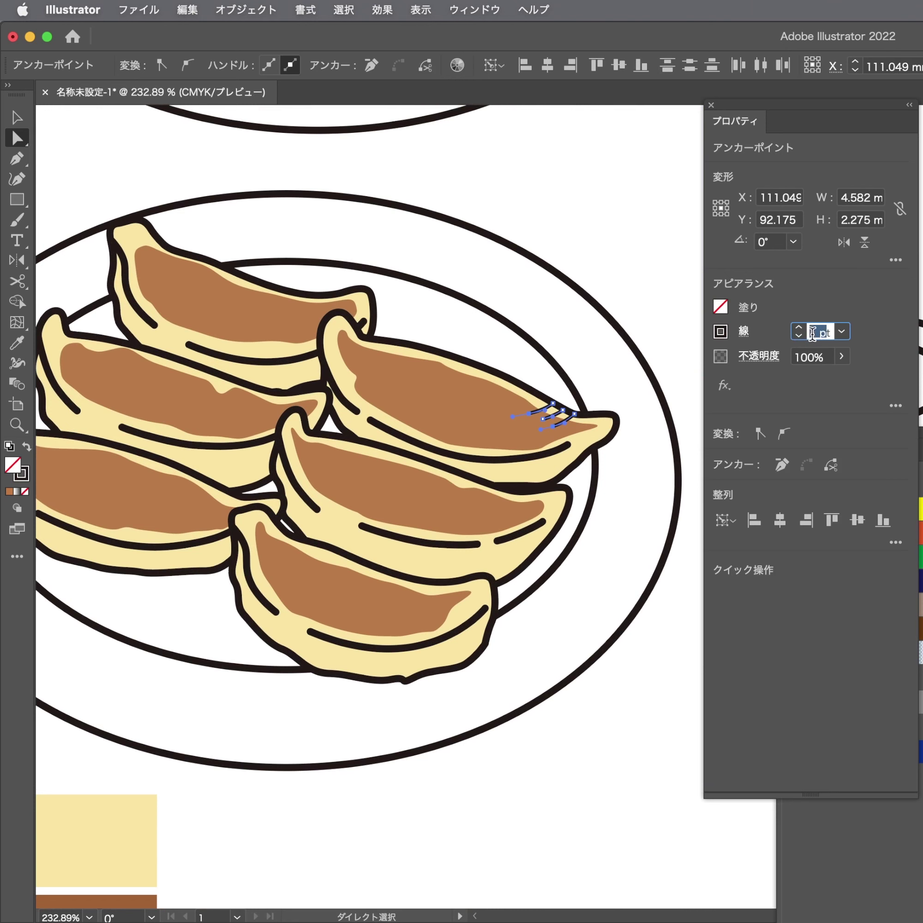
pyautogui.write('1.5')
pyautogui.press('Return')
pyautogui.hotkey('ctrl', 'shift', 'a')
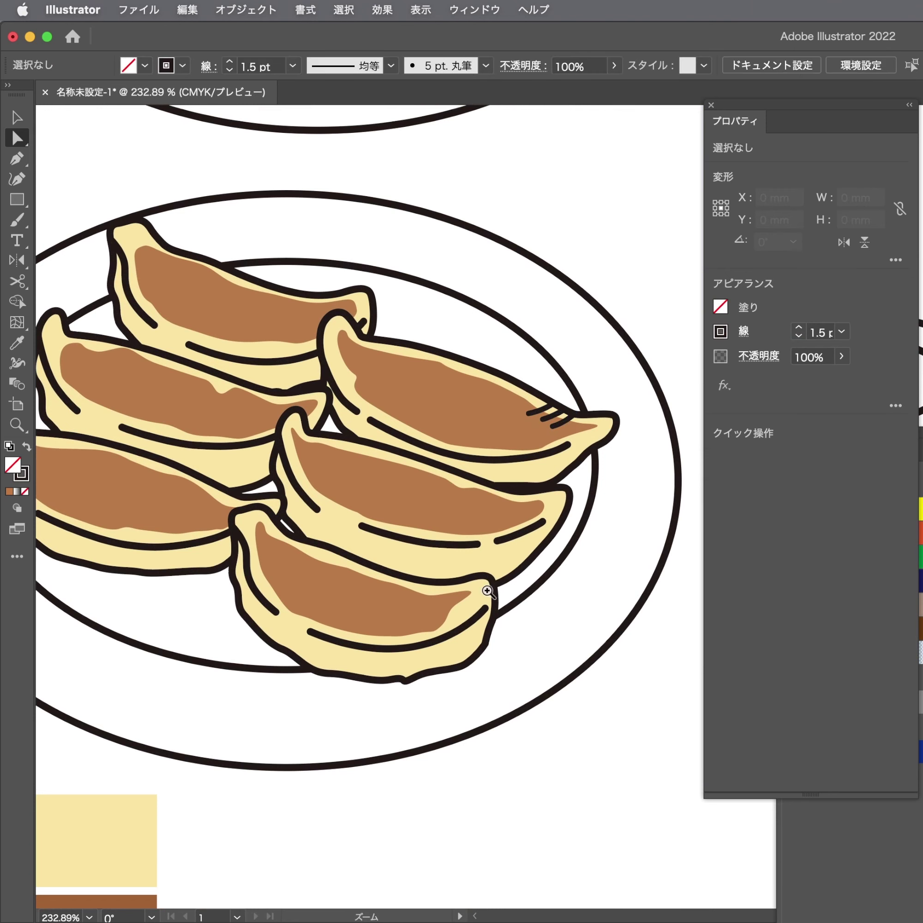
pyautogui.scroll(2, 487, 589)
# Pen-draw three pleat ticks on the middle dumpling
pyautogui.press('p')
pyautogui.scroll(2, 589, 377)
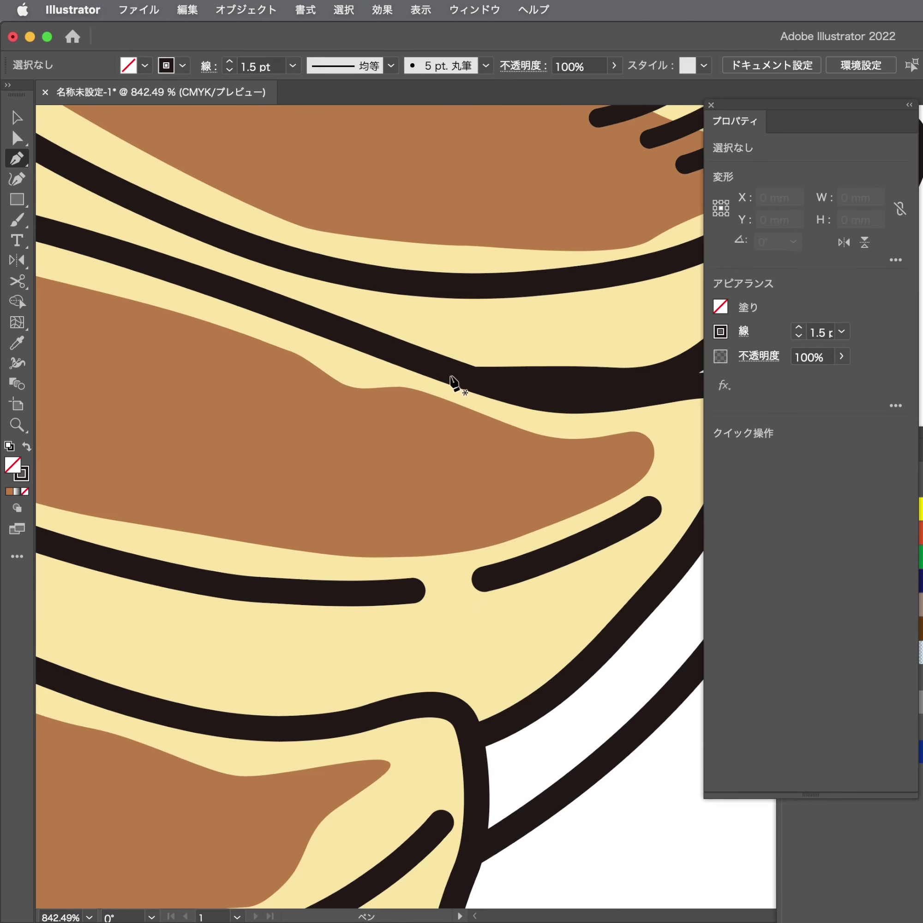
pyautogui.click(450, 375)
pyautogui.moveTo(352, 423); pyautogui.dragTo(352, 422)
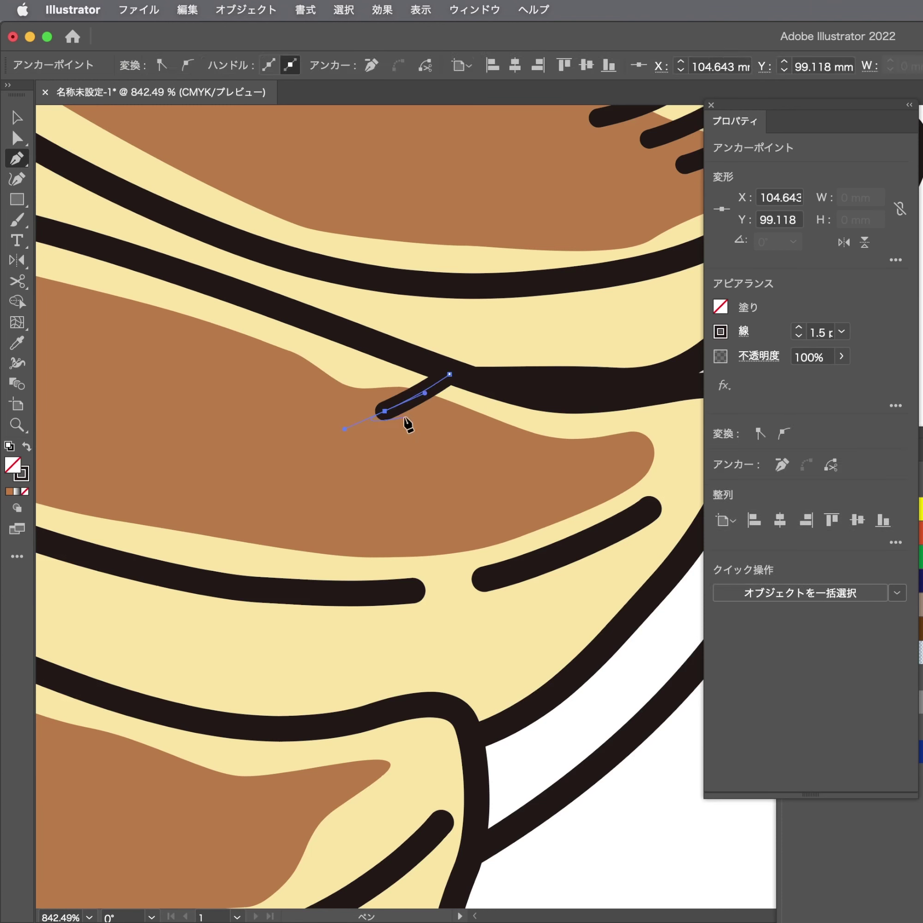
pyautogui.press('Escape')
pyautogui.click(480, 384)
pyautogui.press('Escape')
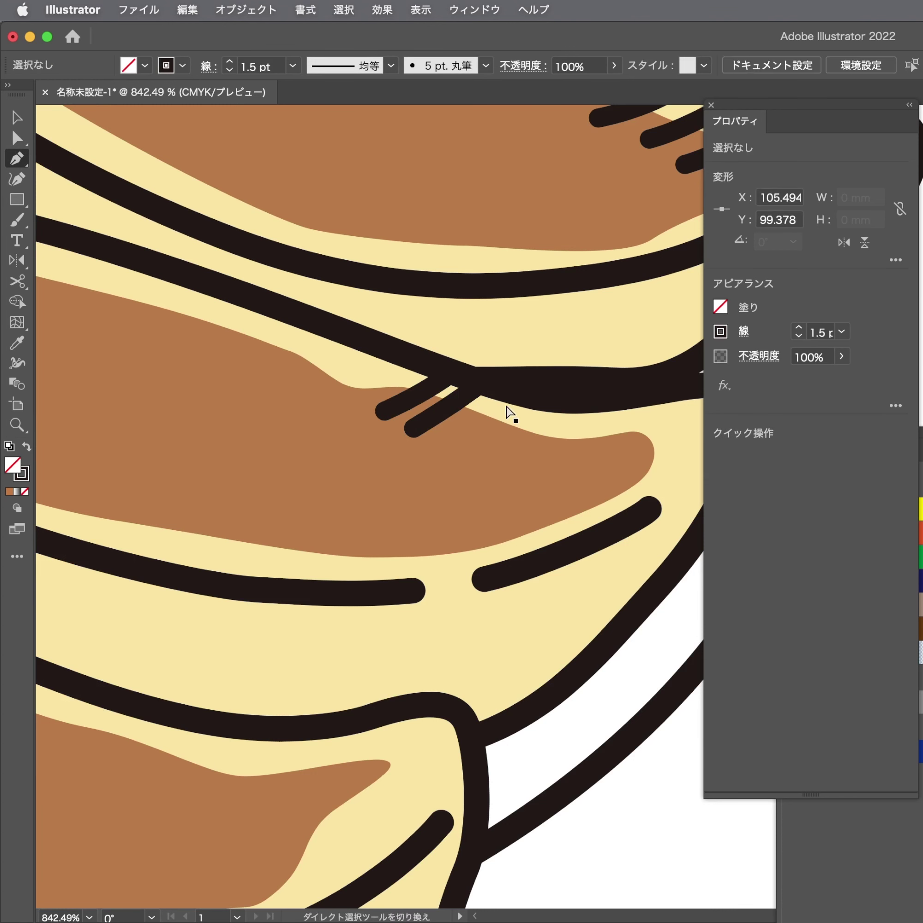
pyautogui.click(516, 393)
pyautogui.press('Escape')
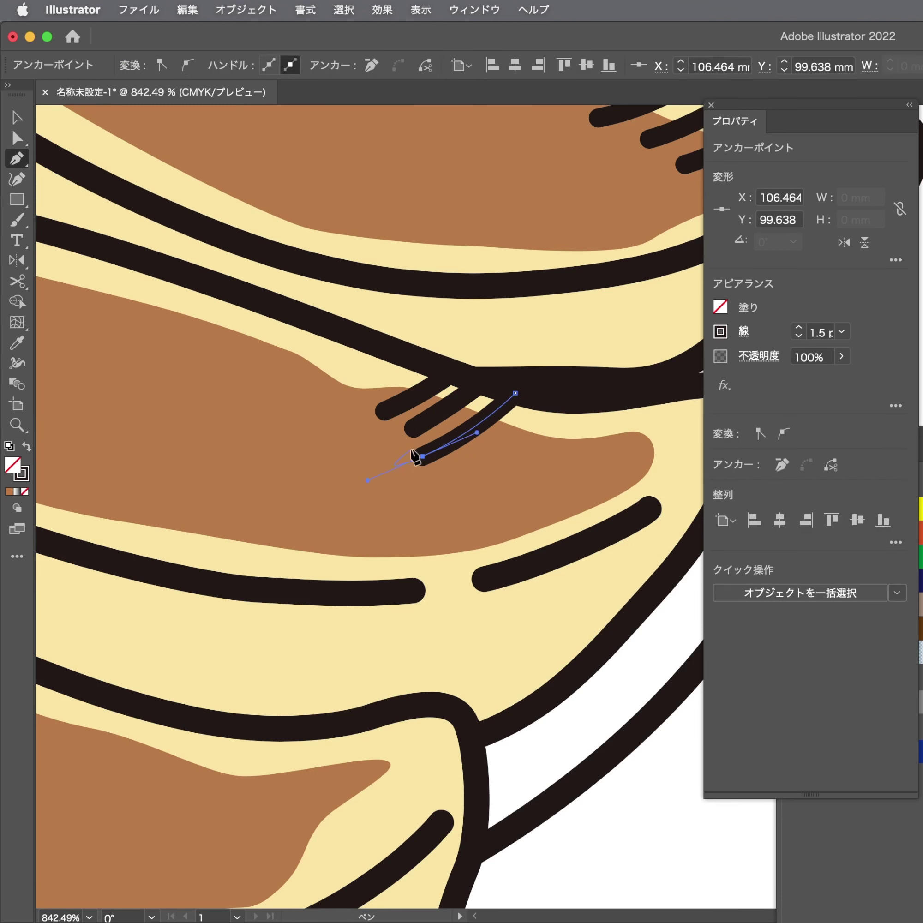
# Check the new ticks, then zoom out to view the whole plate
pyautogui.keyDown('ctrl'); pyautogui.click(412, 432); pyautogui.keyUp('ctrl')
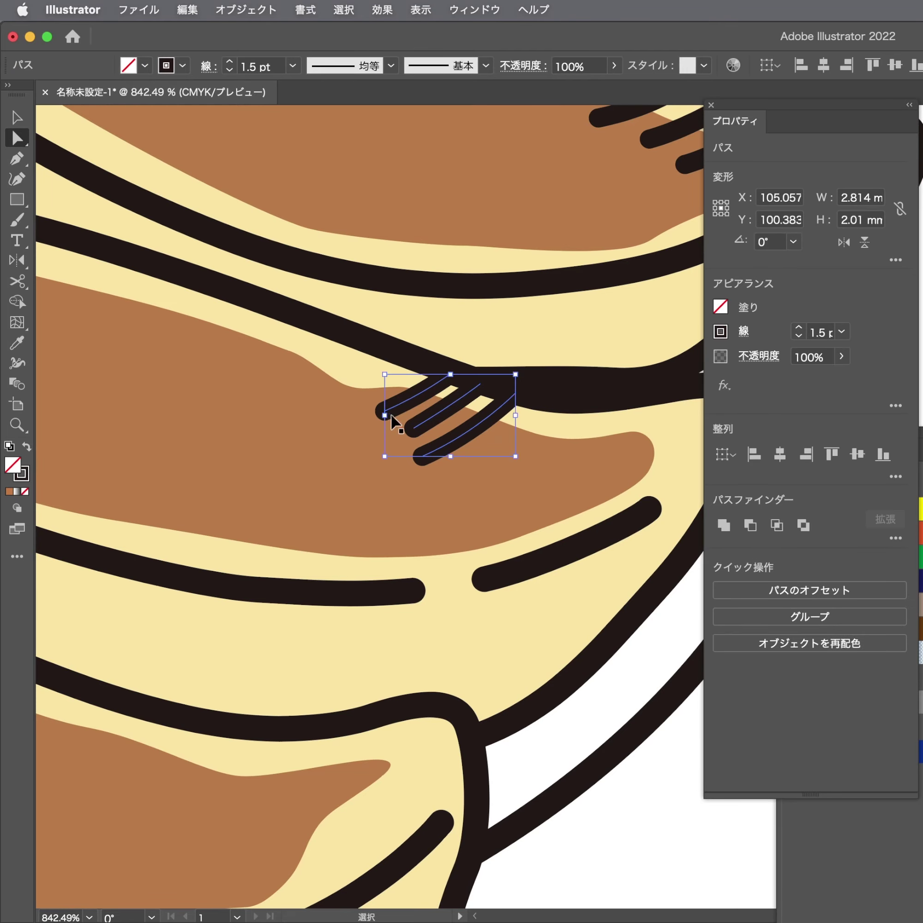
pyautogui.hotkey('ctrl', 'shift', 'a')
pyautogui.moveTo(539, 439); pyautogui.dragTo(241, 538)
pyautogui.scroll(-2, 241, 538)
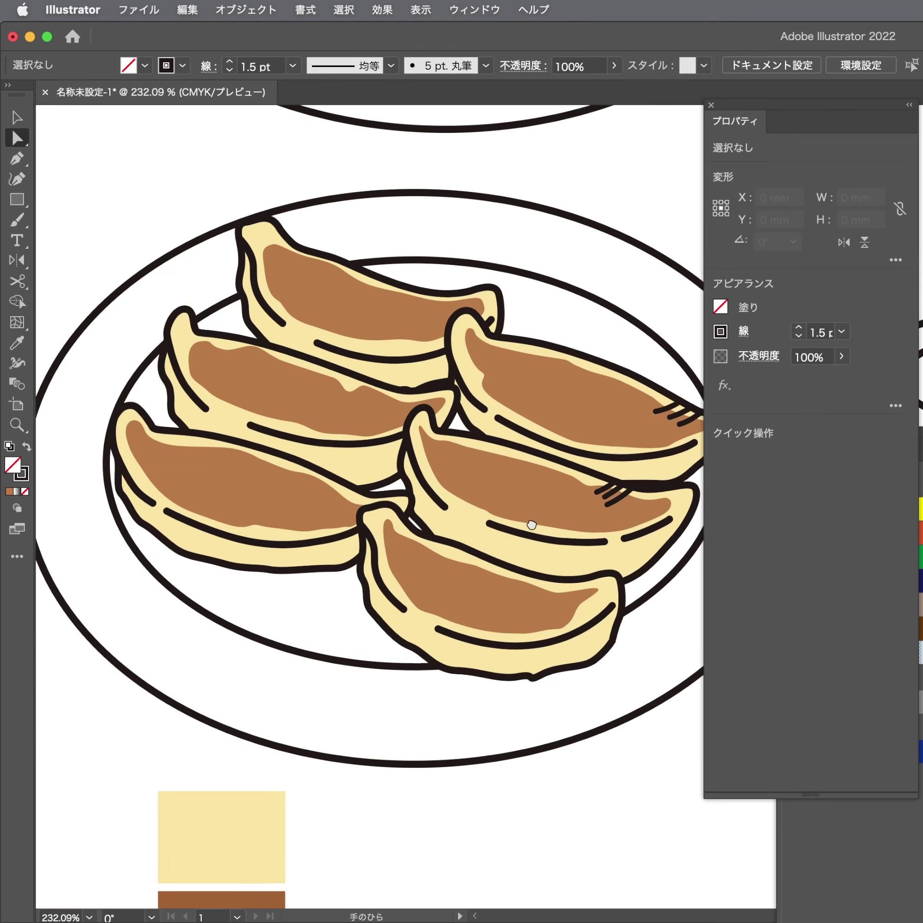
pyautogui.scroll(2, 511, 264)
pyautogui.scroll(3, 443, 324)
# Pen-draw three pleat ticks on the back dumpling
pyautogui.press('p')
pyautogui.scroll(3, 272, 404)
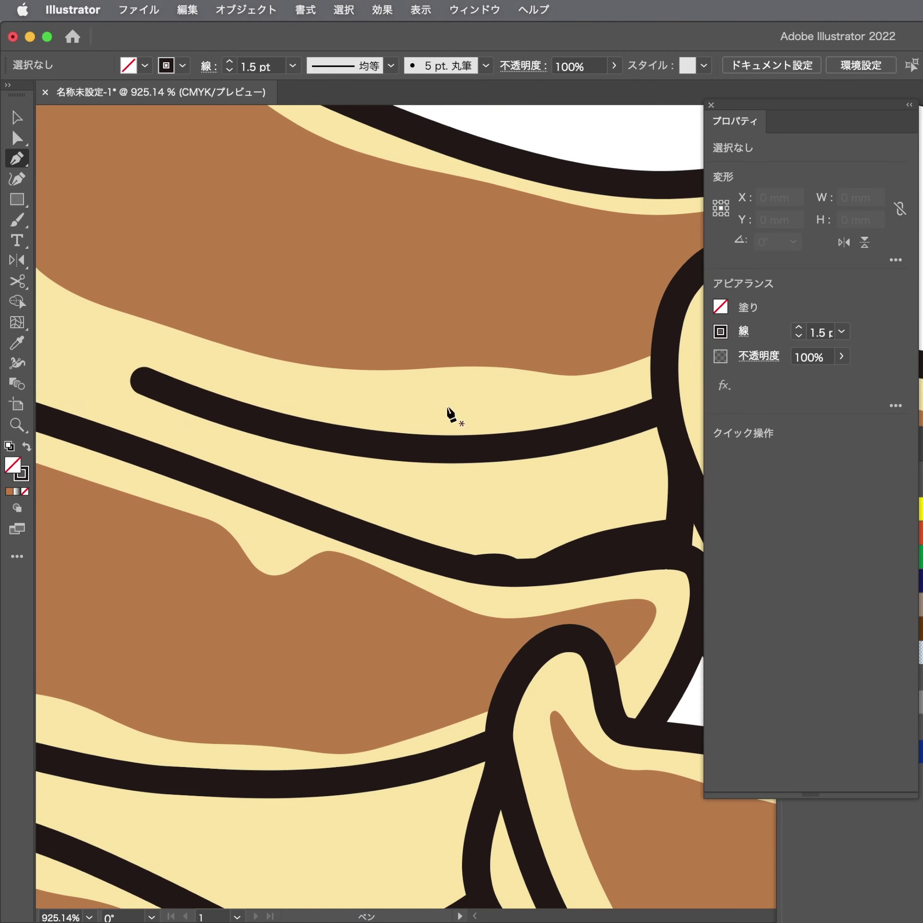
pyautogui.click(302, 431)
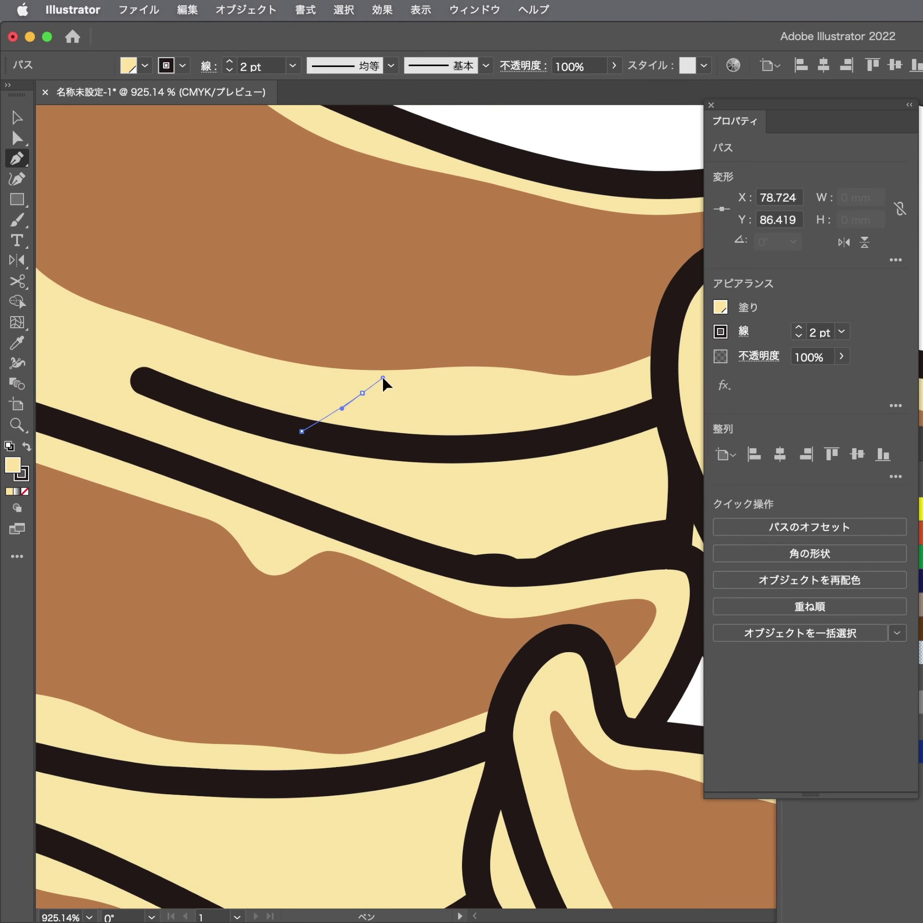
pyautogui.click(363, 391)
pyautogui.press('Escape')
pyautogui.moveTo(355, 439); pyautogui.dragTo(433, 383)
pyautogui.click(433, 383)
pyautogui.press('Escape')
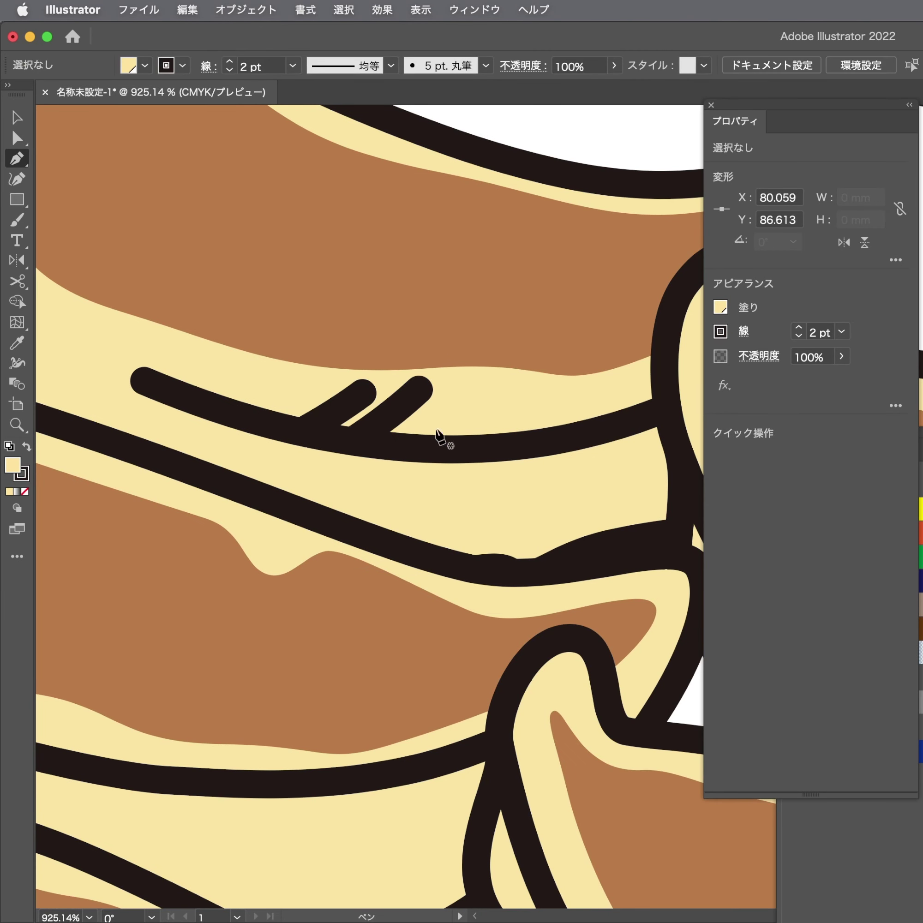
pyautogui.click(417, 447)
pyautogui.press('Escape')
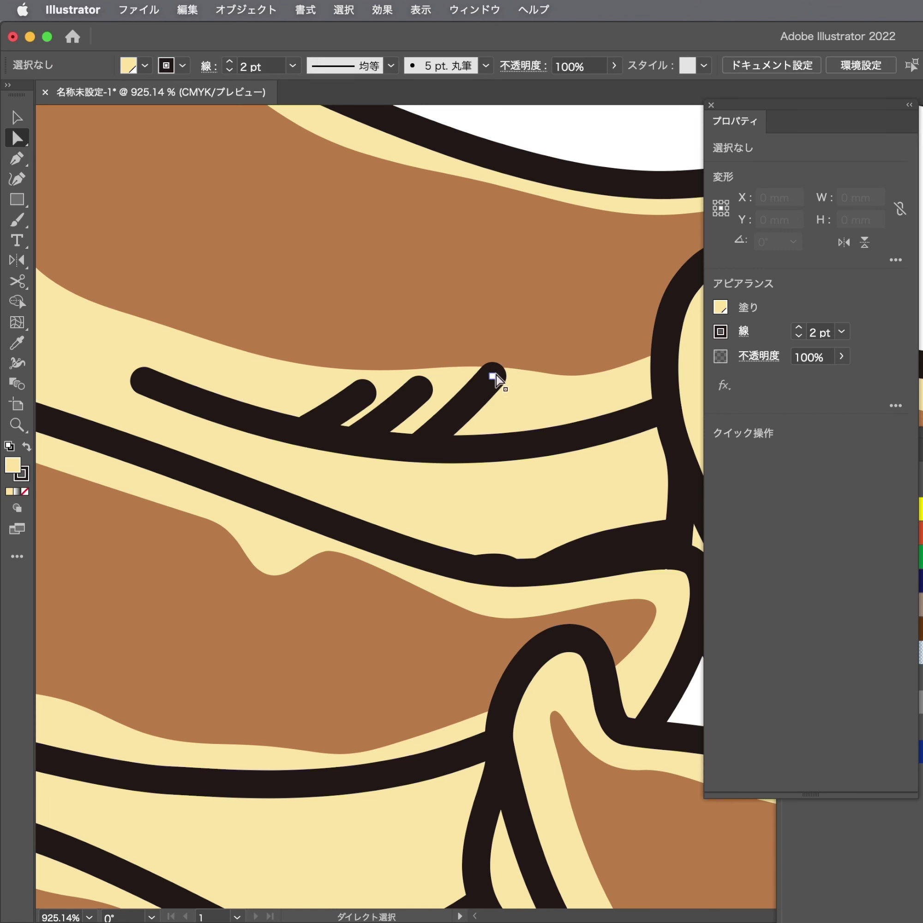
# Set the selected tick marks to a 1.5 pt stroke weight
pyautogui.keyDown('super'); pyautogui.click(454, 419); pyautogui.keyUp('super')
pyautogui.keyDown('shift'); pyautogui.keyDown('super'); pyautogui.click(380, 407); pyautogui.keyUp('super'); pyautogui.keyUp('shift')
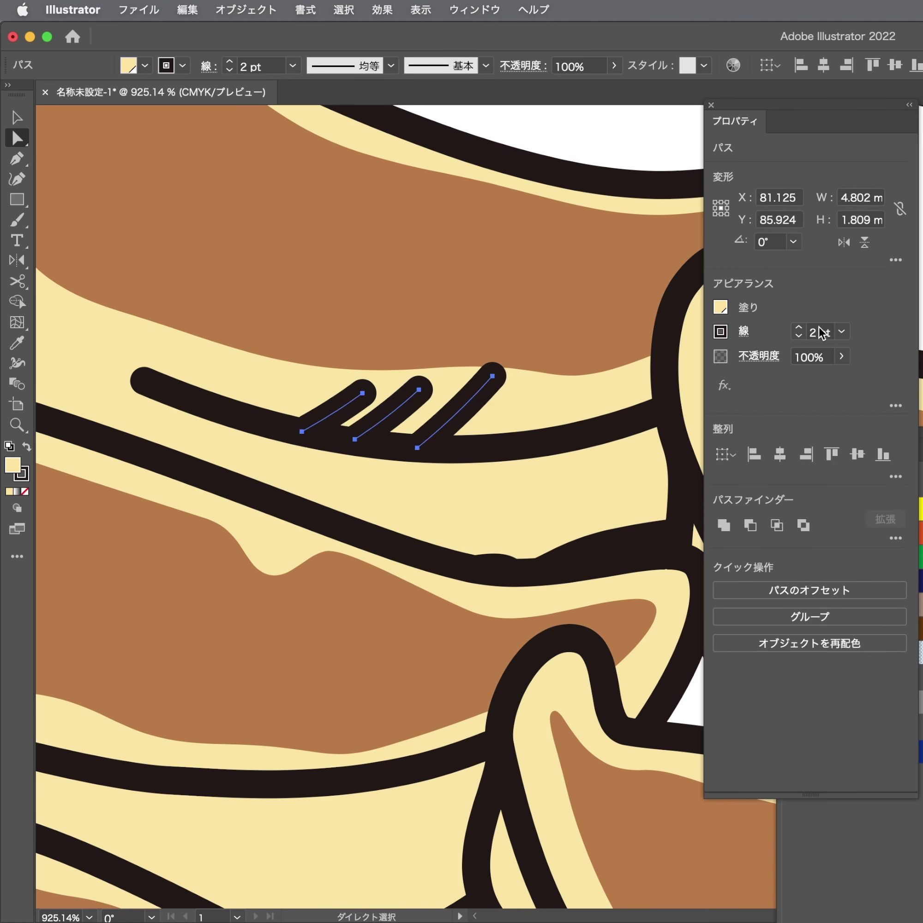
pyautogui.write('1.5')
pyautogui.press('Return')
pyautogui.press('super+3')
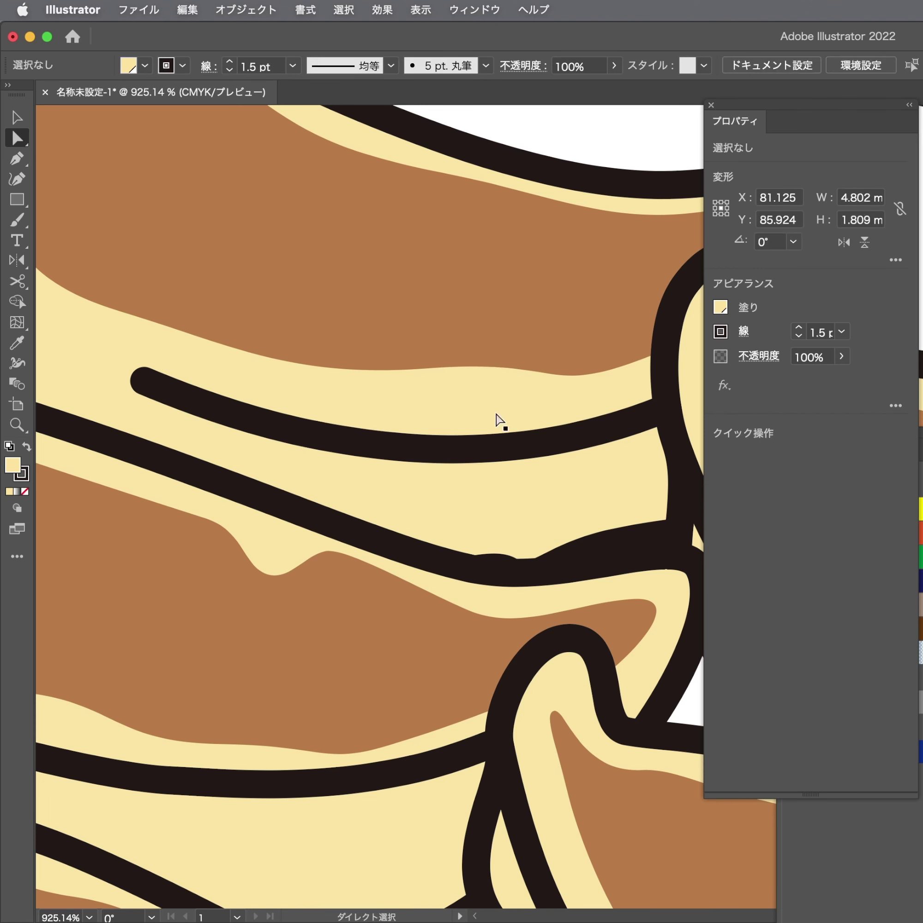
pyautogui.click(493, 354)
pyautogui.press('super+alt+3')
pyautogui.press('super+shift+a')
pyautogui.press('super+0')
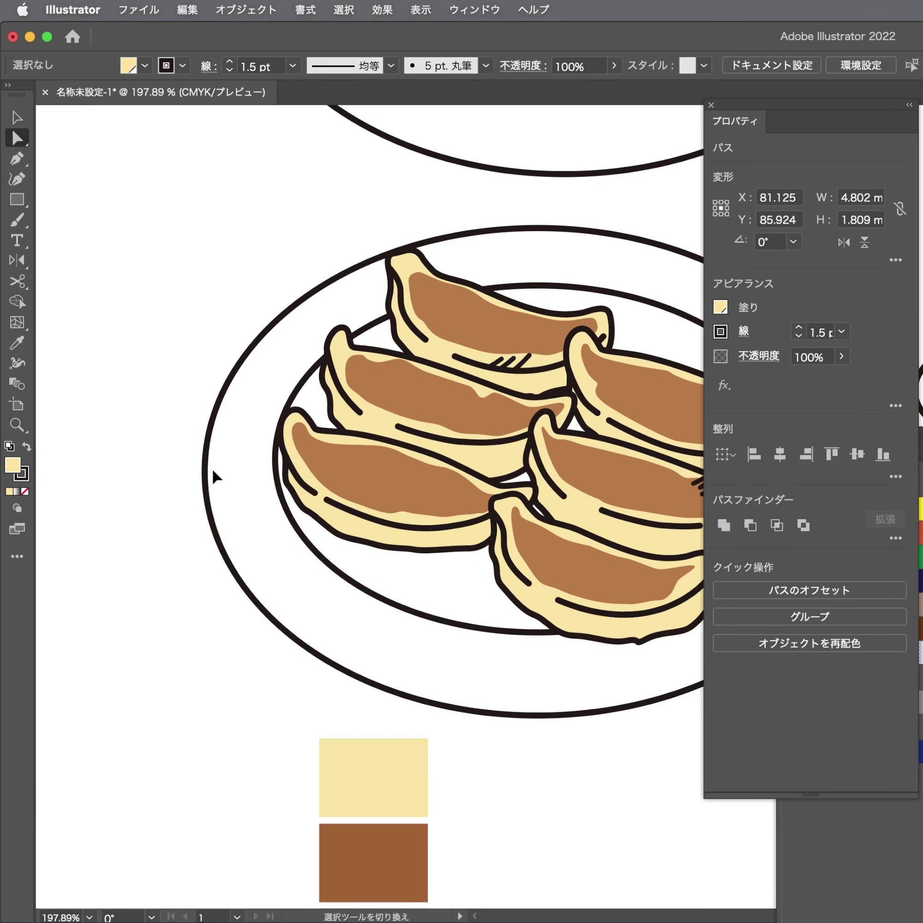
# Pen-draw three curved ticks across the next gyoza's edge into the brown patch
pyautogui.hscroll(5, 345, 455)
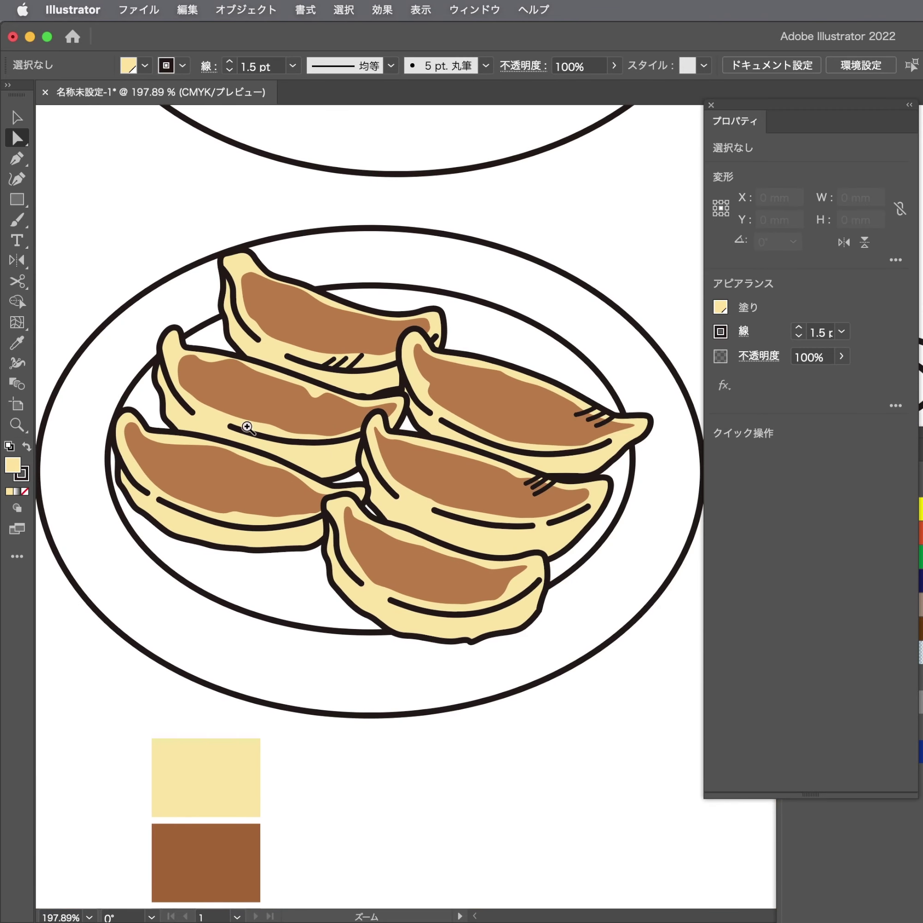
pyautogui.moveTo(240, 426)
pyautogui.mouseDown()
pyautogui.moveTo(490, 387)
pyautogui.moveTo(523, 346)
pyautogui.mouseUp()
pyautogui.press('p')
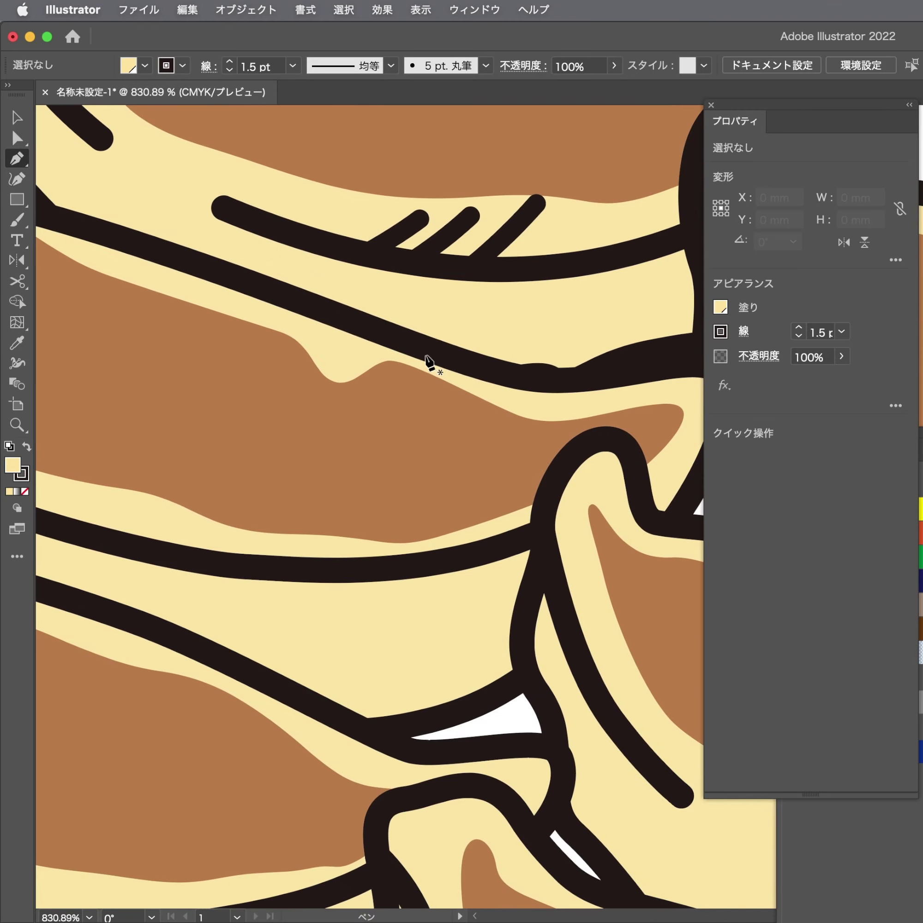
pyautogui.click(435, 354)
pyautogui.moveTo(371, 392); pyautogui.dragTo(331, 410)
pyautogui.press('Escape')
pyautogui.moveTo(430, 362); pyautogui.dragTo(546, 361)
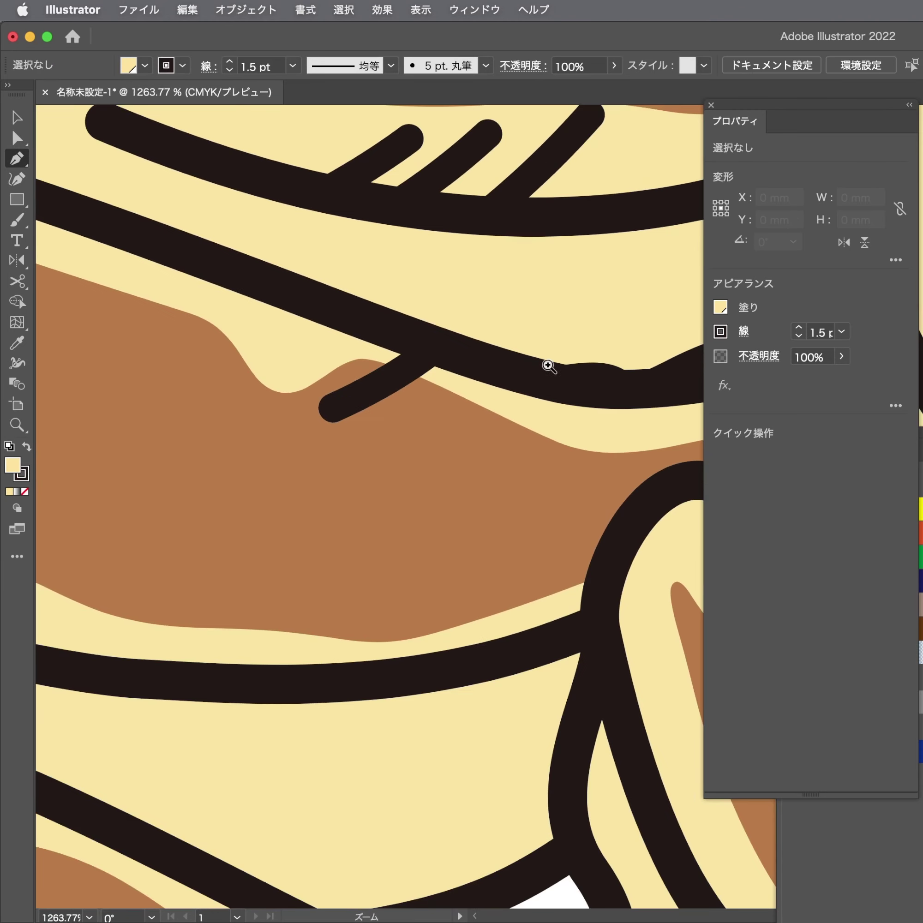
pyautogui.click(520, 373)
pyautogui.moveTo(339, 466); pyautogui.dragTo(270, 496)
pyautogui.press('Escape')
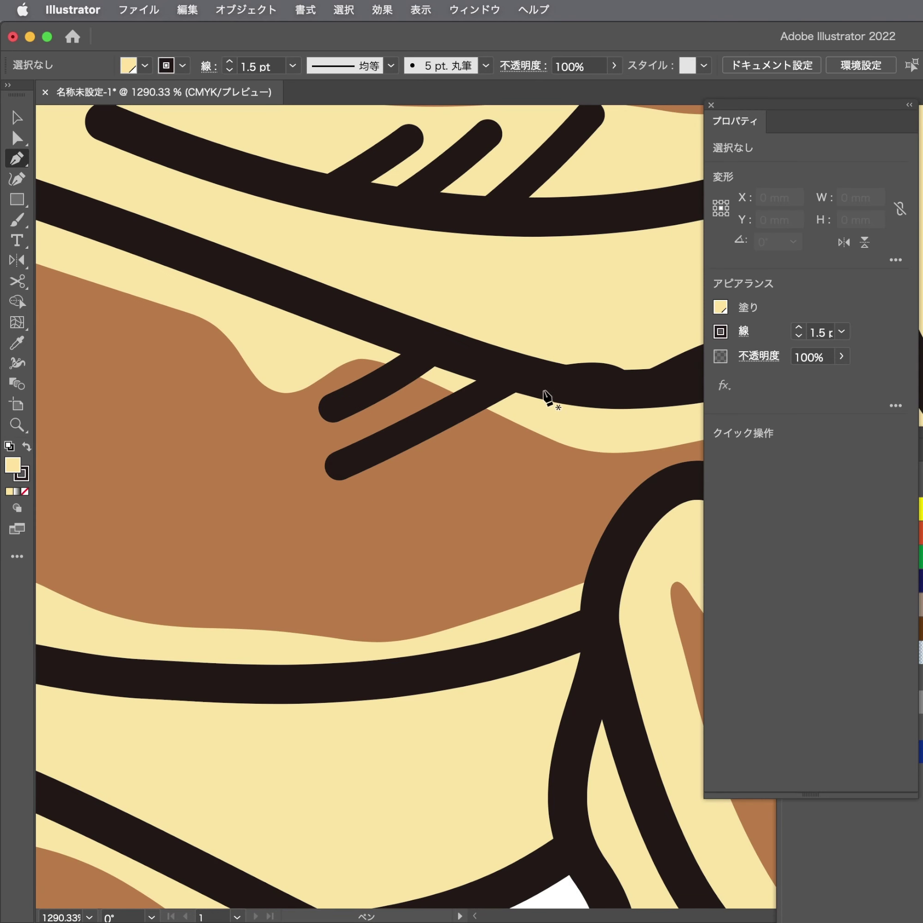
pyautogui.click(537, 413)
pyautogui.moveTo(420, 485); pyautogui.dragTo(406, 501)
pyautogui.keyDown('super'); pyautogui.click(552, 397); pyautogui.keyUp('super')
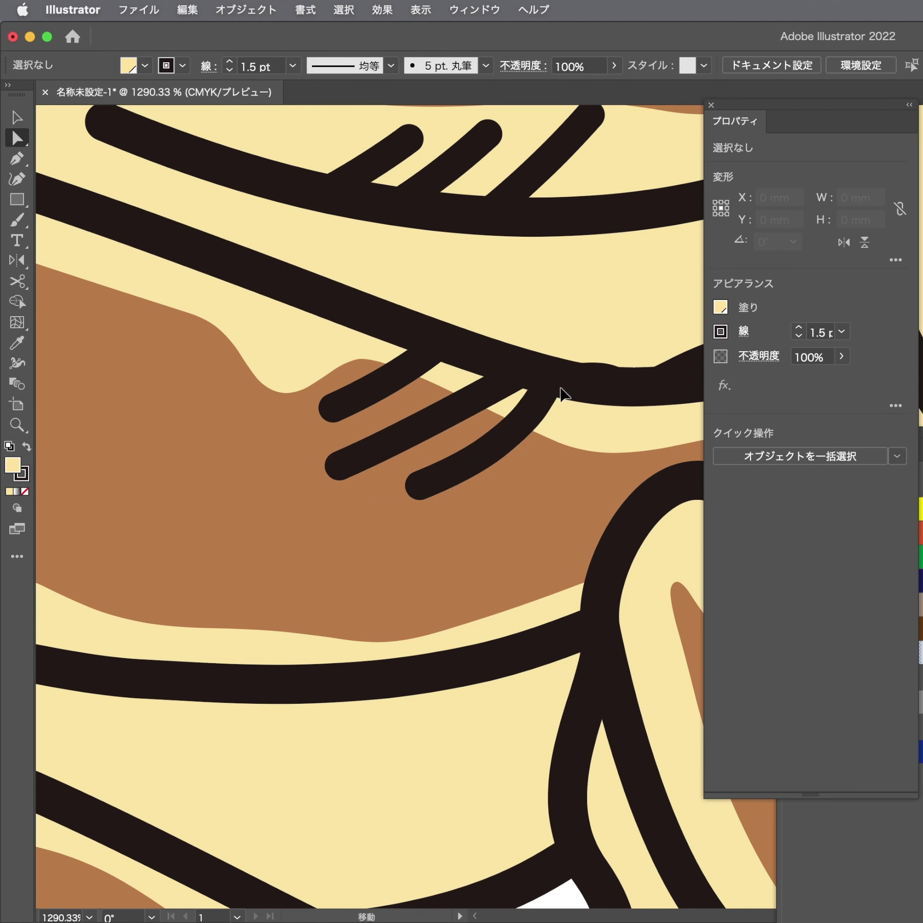
# Reshape the new ticks' ends and curves with Direct Selection
pyautogui.click(553, 400)
pyautogui.moveTo(547, 398); pyautogui.dragTo(554, 387)
pyautogui.press('cmd+z')
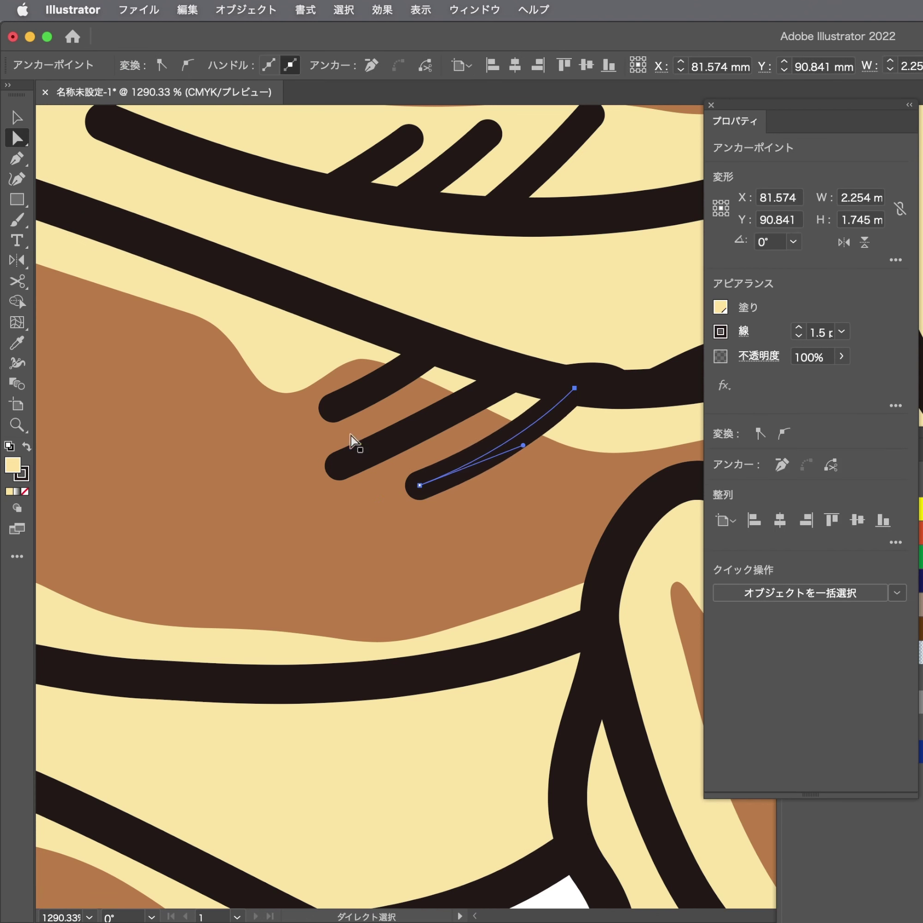
pyautogui.moveTo(339, 466); pyautogui.dragTo(371, 450)
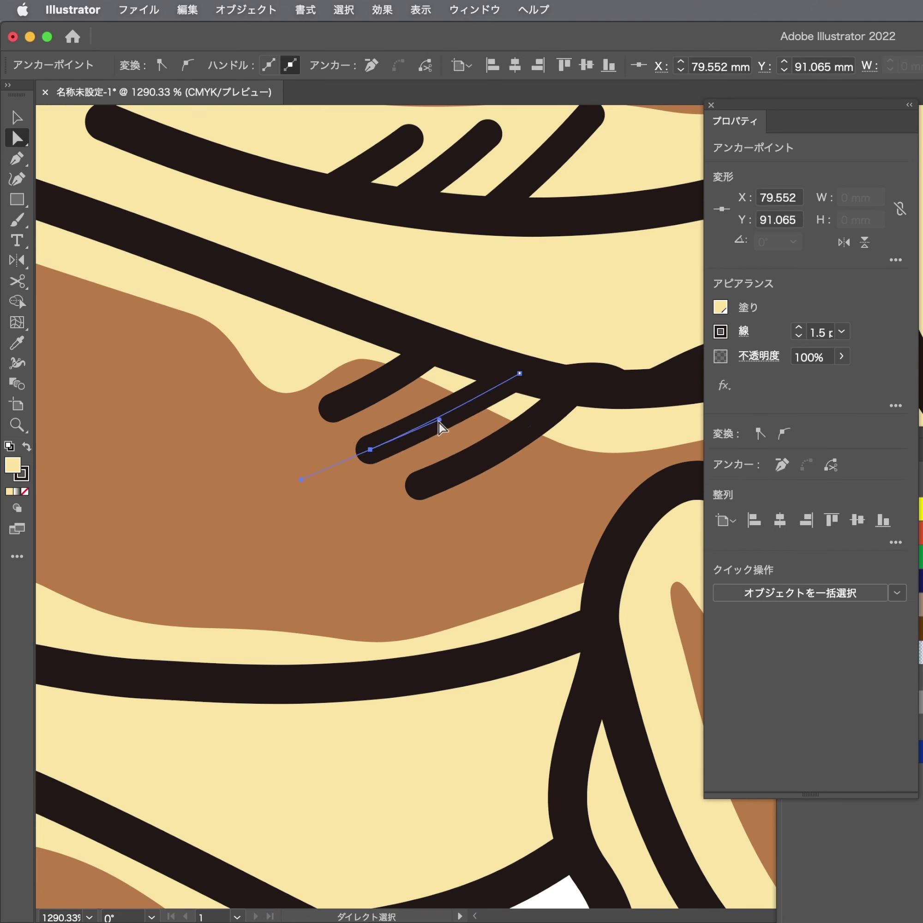
pyautogui.moveTo(439, 421); pyautogui.dragTo(471, 410)
pyautogui.moveTo(421, 487); pyautogui.dragTo(425, 473)
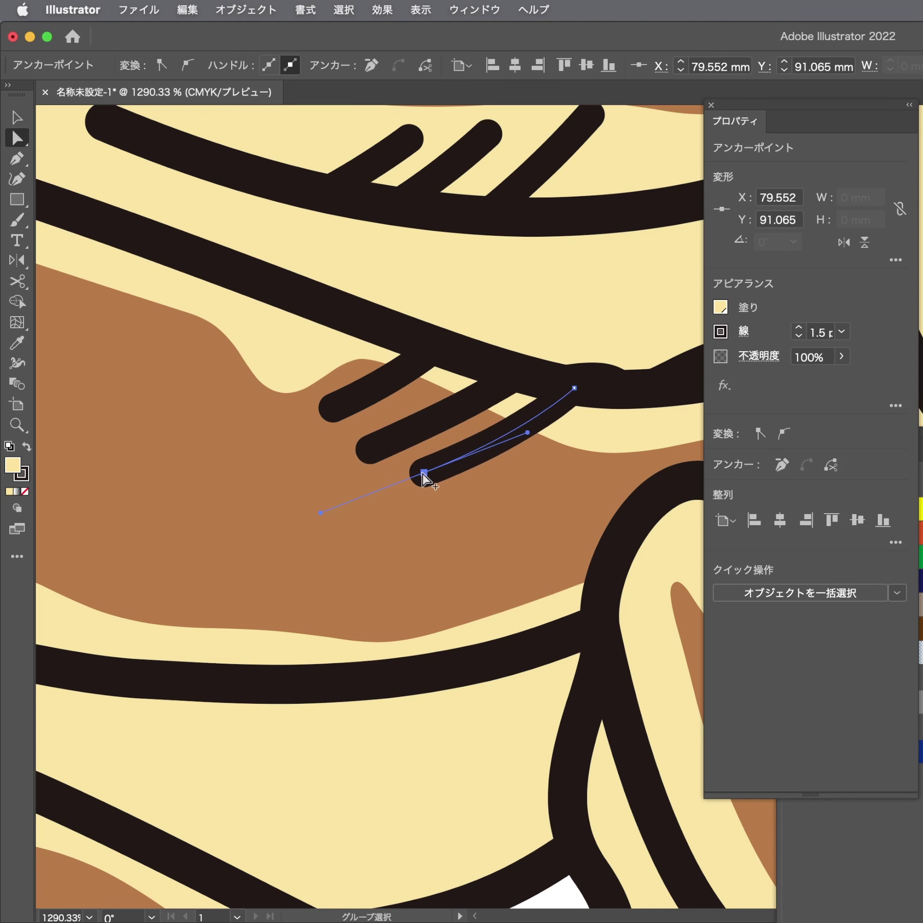
pyautogui.keyDown('shift'); pyautogui.click(368, 450); pyautogui.keyUp('shift')
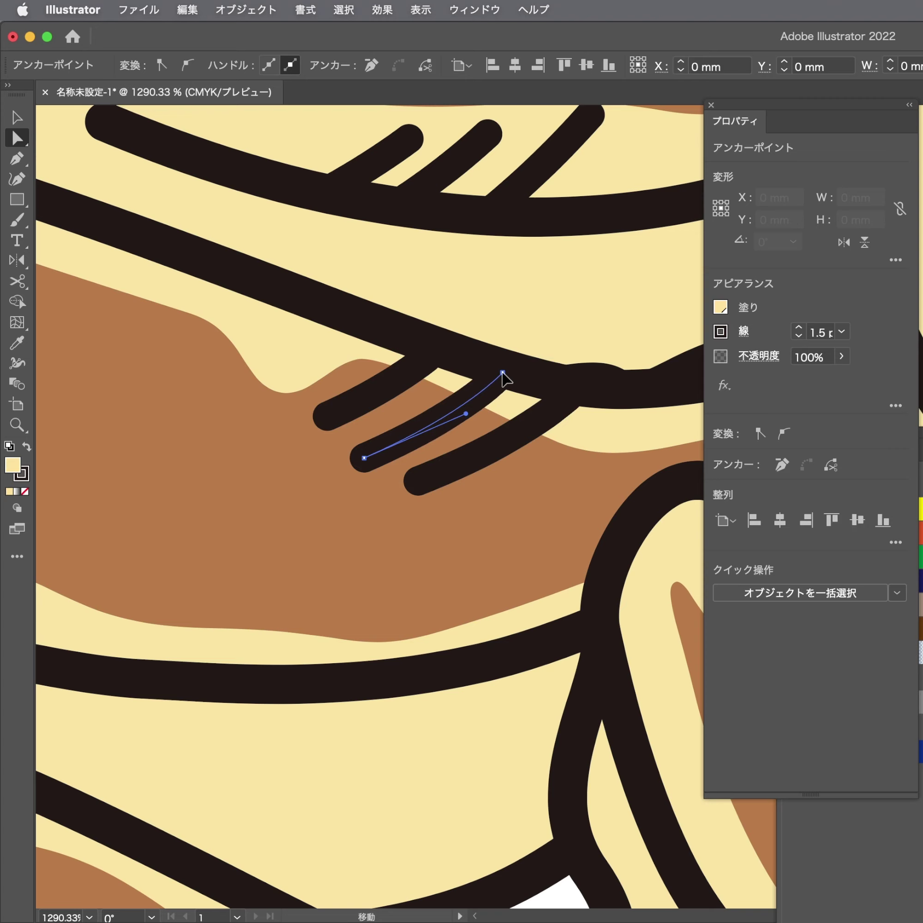
pyautogui.press('super+shift+a')
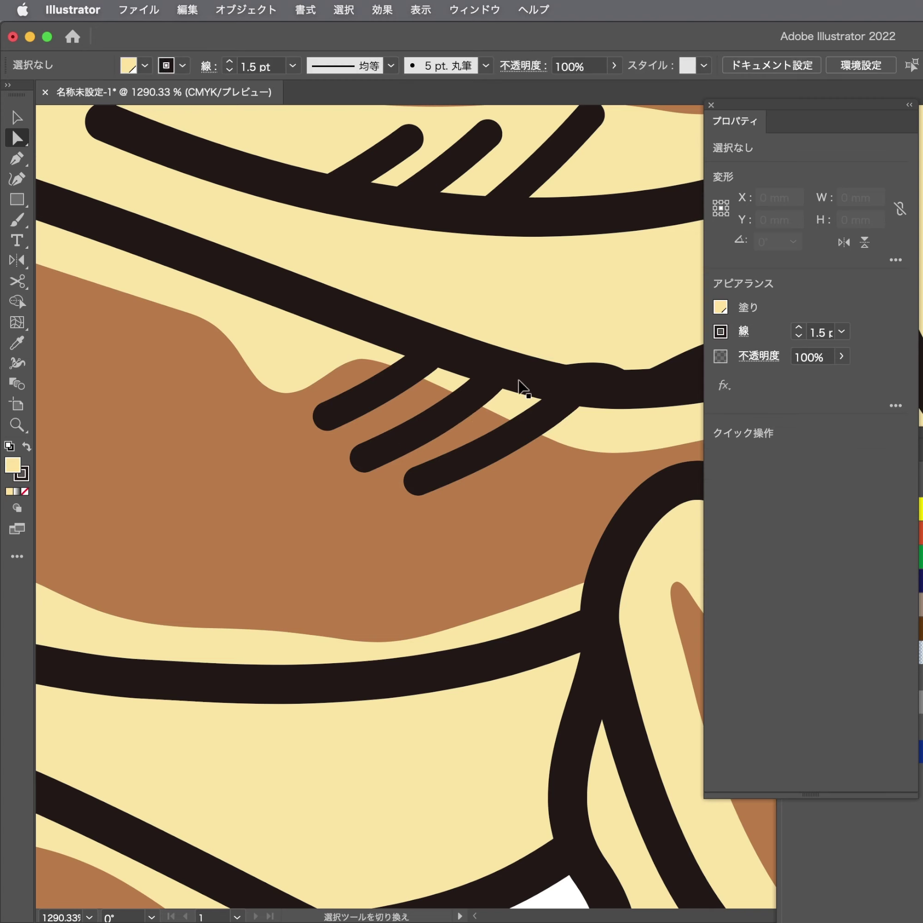
# Move the tick set onto the top gyoza's left tip using Free Transform
pyautogui.scroll(-5, 465, 418)
pyautogui.scroll(-5, 278, 515)
pyautogui.scroll(-5, 278, 516)
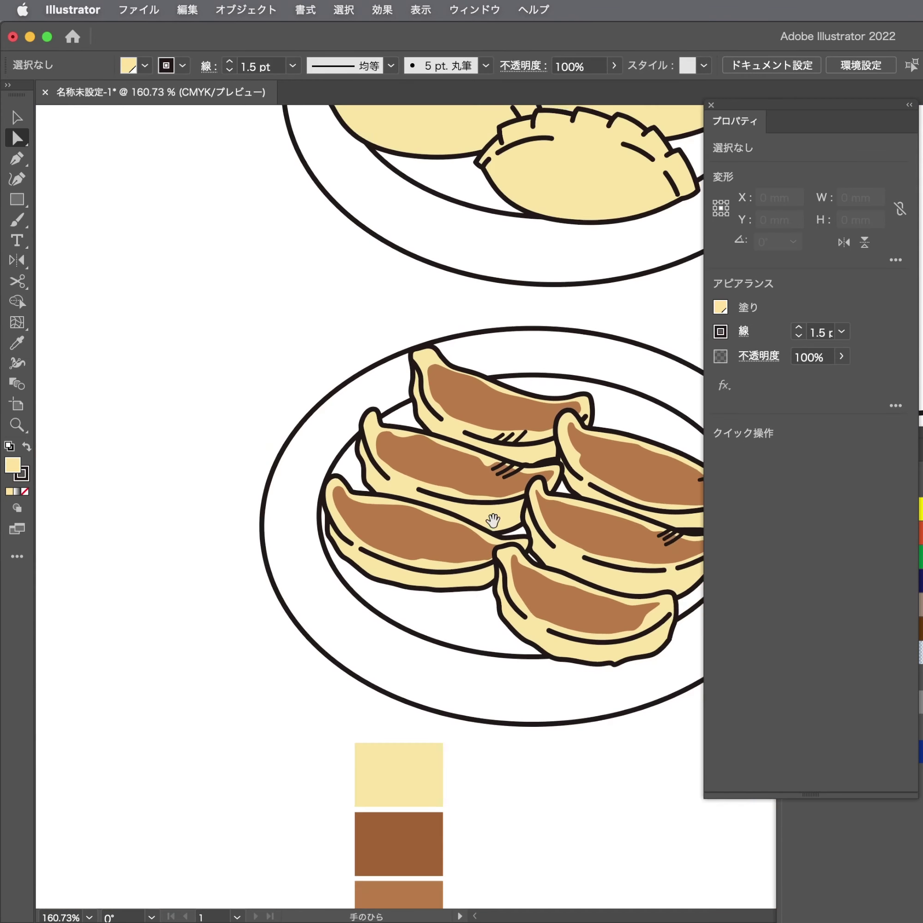
pyautogui.hscroll(-5, 392, 414)
pyautogui.hscroll(-5, 384, 407)
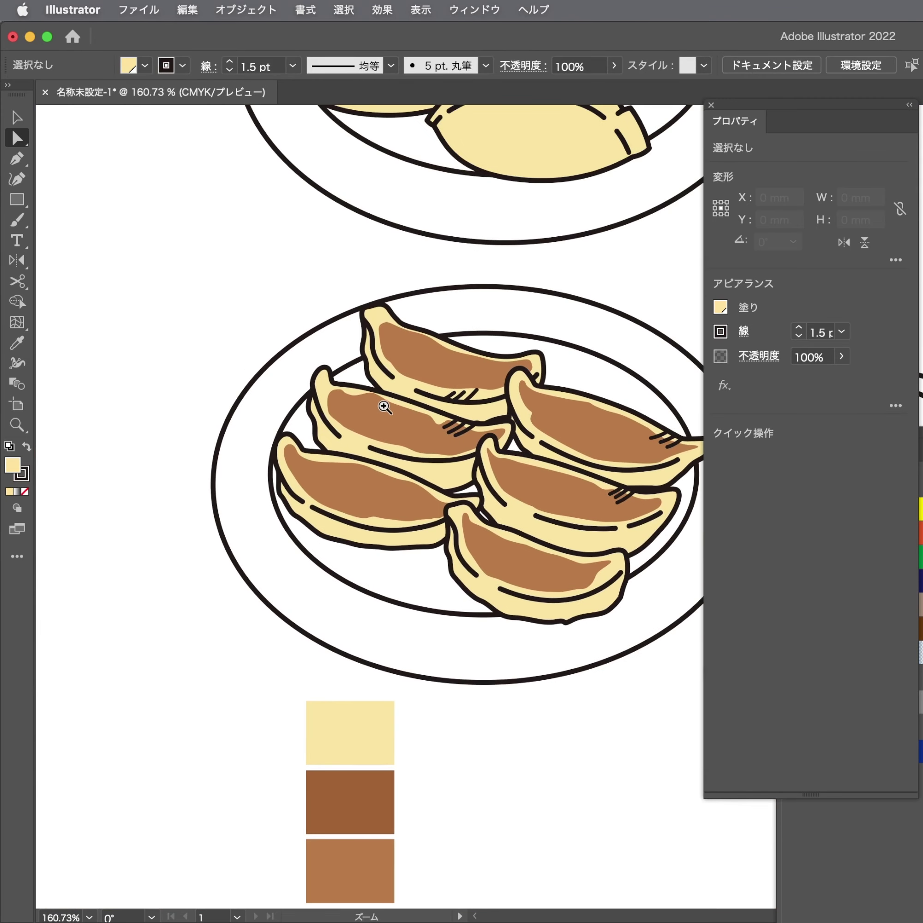
pyautogui.scroll(3, 465, 385)
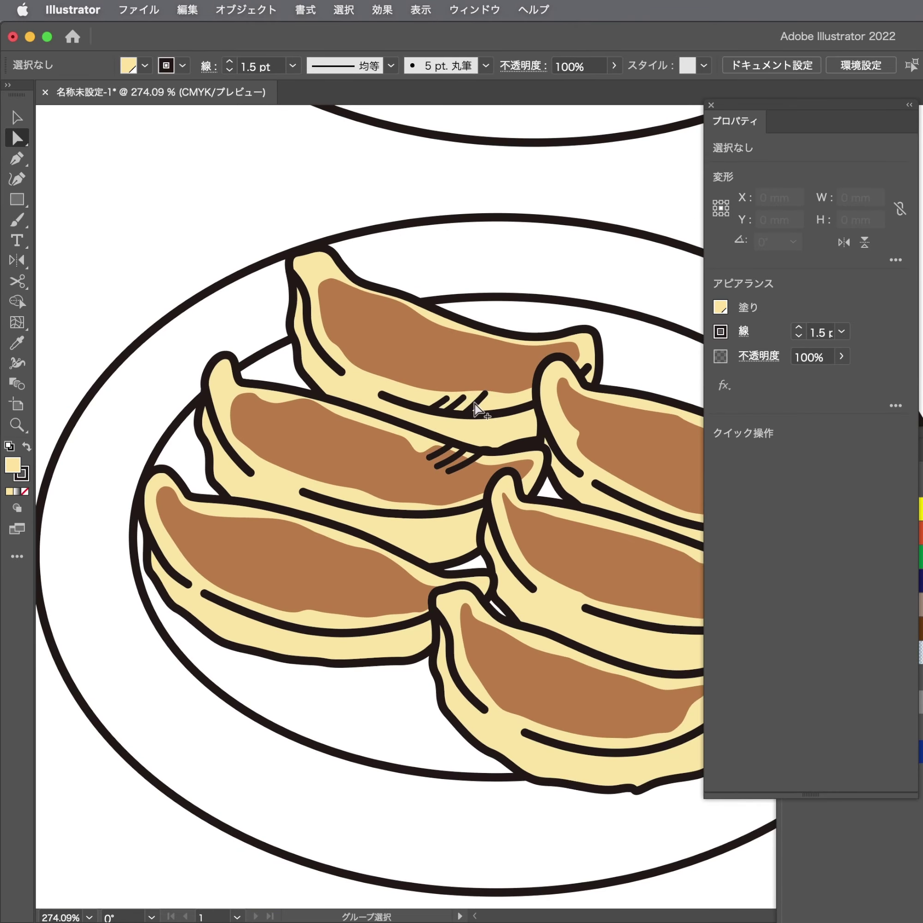
pyautogui.moveTo(475, 407); pyautogui.dragTo(412, 387)
pyautogui.press('e')
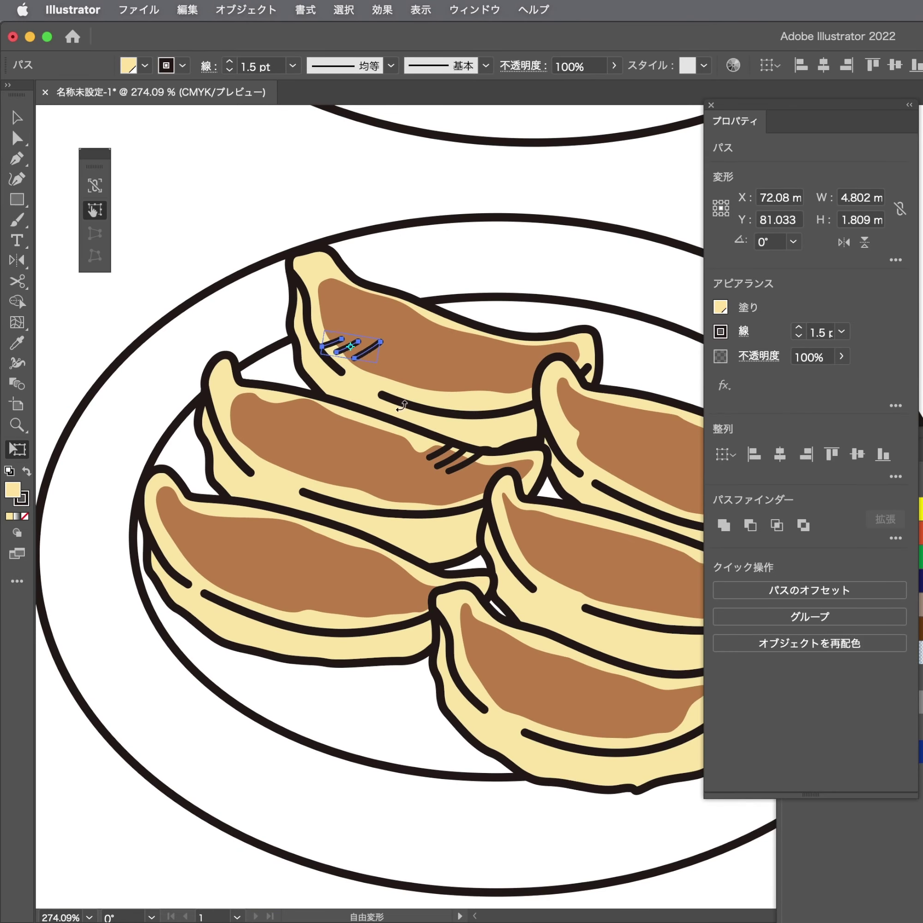
pyautogui.scroll(2, 344, 348)
pyautogui.scroll(3, 344, 348)
pyautogui.hotkey('ctrl', 'shift', 'a')
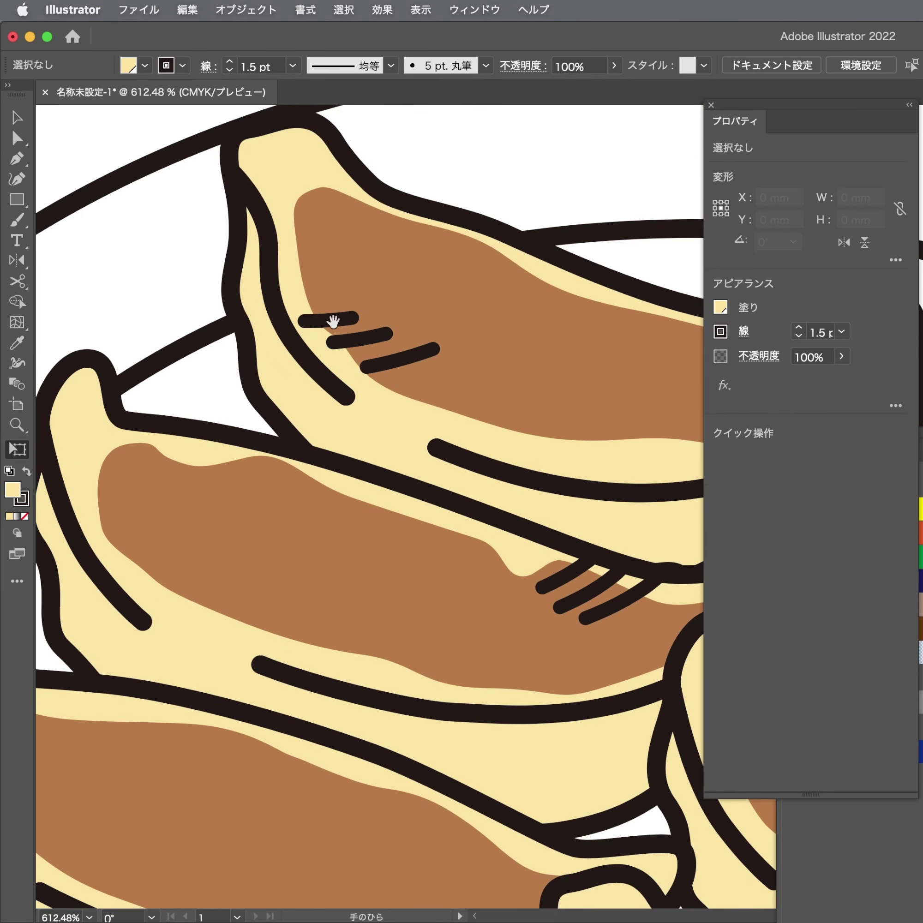
# Nudge individual ticks, then shift all three left to meet the crease line
pyautogui.scroll(1, 456, 405)
pyautogui.scroll(1, 567, 397)
pyautogui.scroll(1, 594, 400)
pyautogui.hscroll(3, 423, 402)
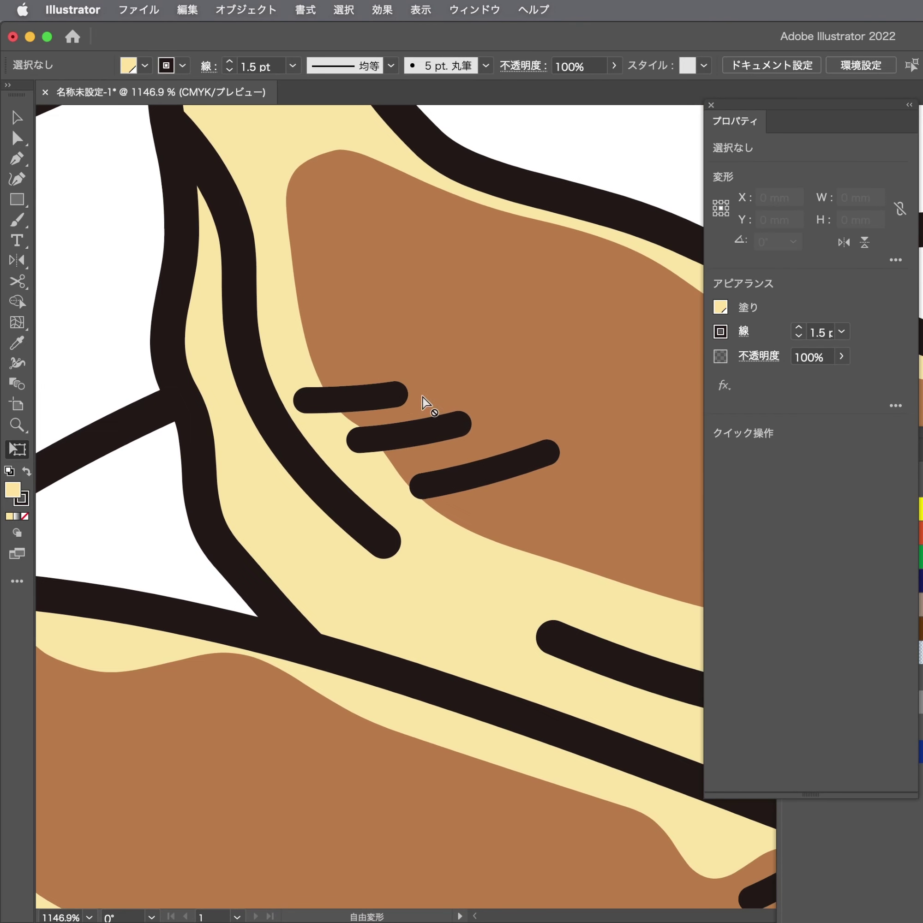
pyautogui.press('a')
pyautogui.click(397, 392)
pyautogui.moveTo(388, 439); pyautogui.dragTo(374, 440)
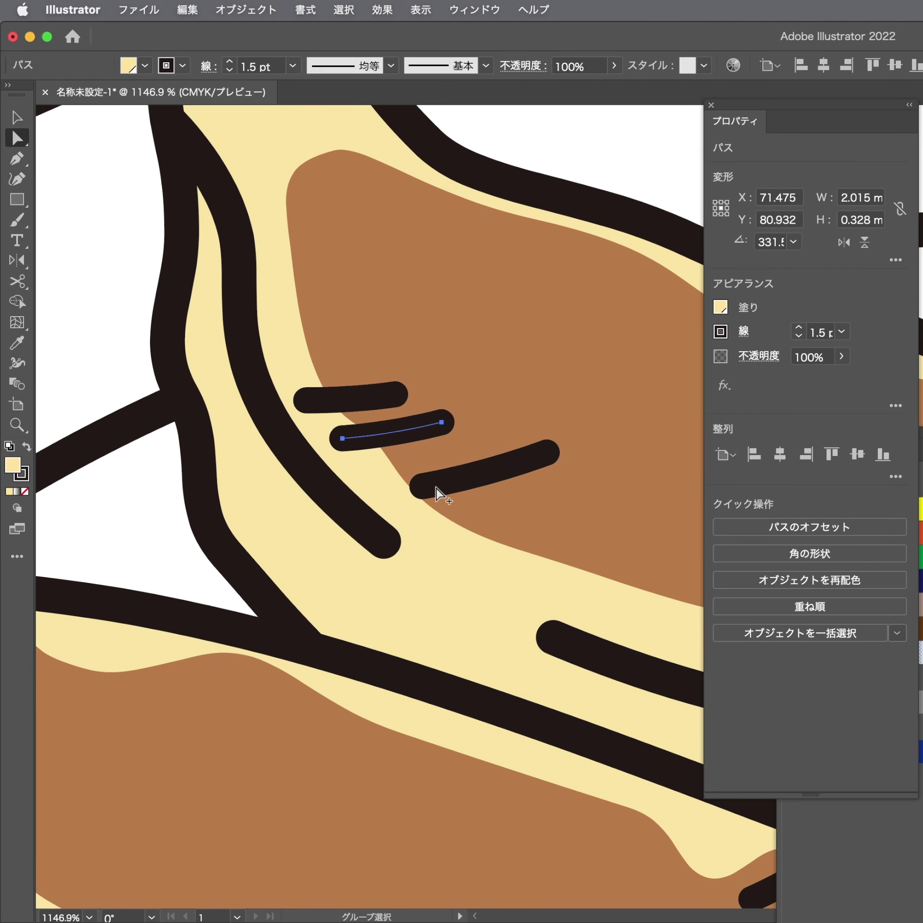
pyautogui.moveTo(439, 493); pyautogui.dragTo(389, 485)
pyautogui.keyDown('shift'); pyautogui.click(374, 442); pyautogui.keyUp('shift')
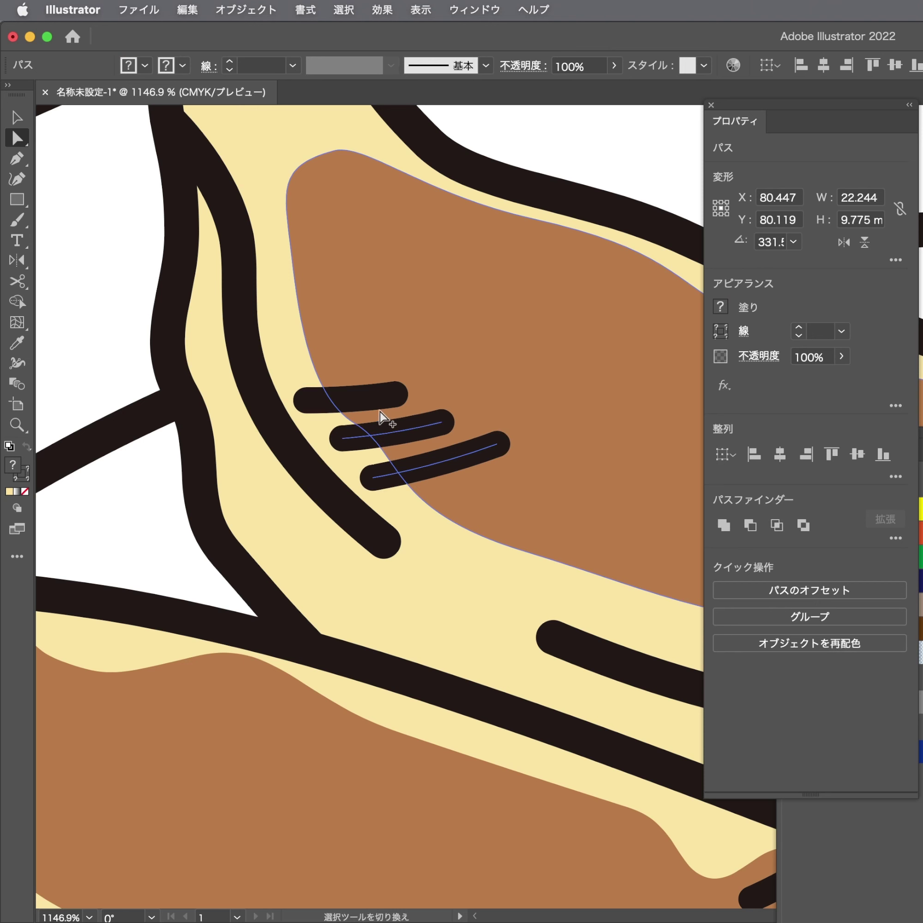
pyautogui.moveTo(391, 393); pyautogui.dragTo(350, 395)
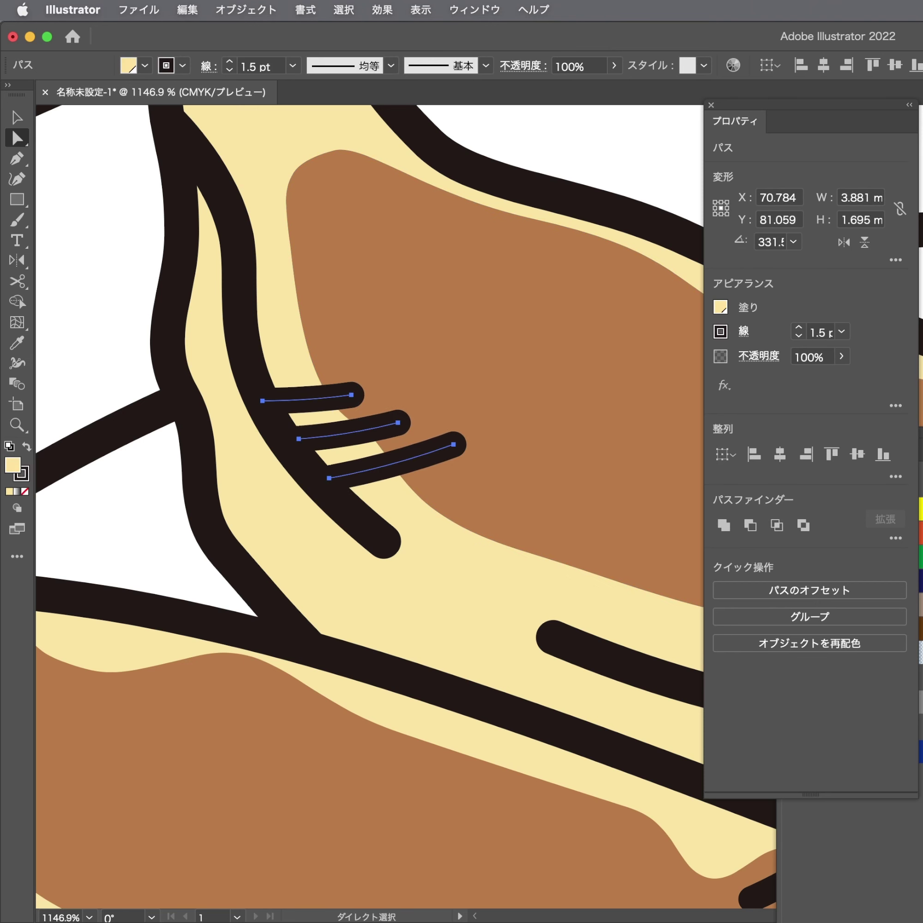
# Draw three short curved pleat strokes along the browned gyoza's top edge
pyautogui.press('super+Tab')
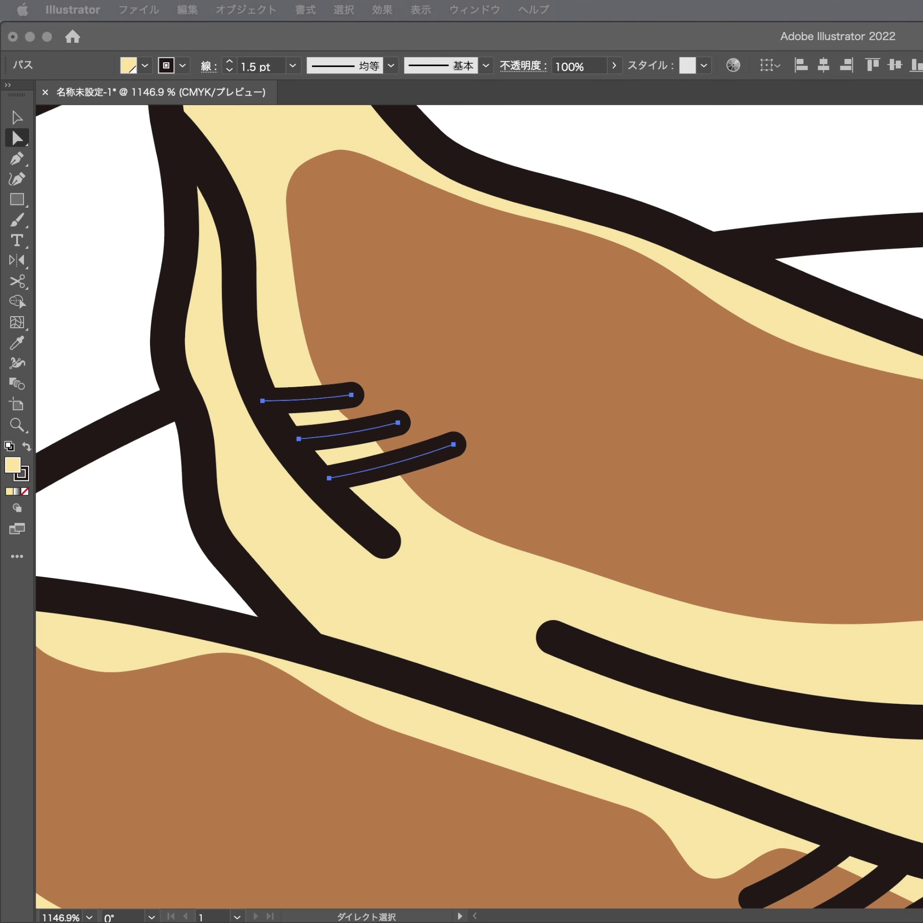
pyautogui.press('super+Tab')
pyautogui.hscroll(5, 340, 519)
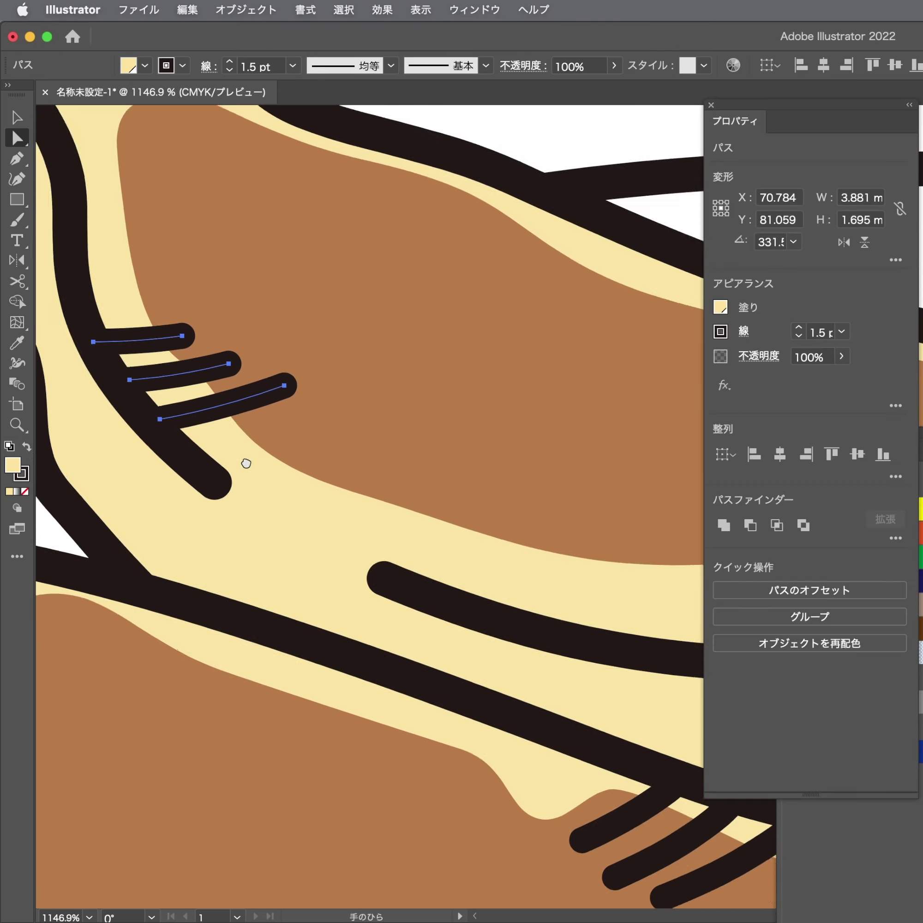
pyautogui.hscroll(5, 146, 422)
pyautogui.hscroll(5, 145, 397)
pyautogui.click(438, 307)
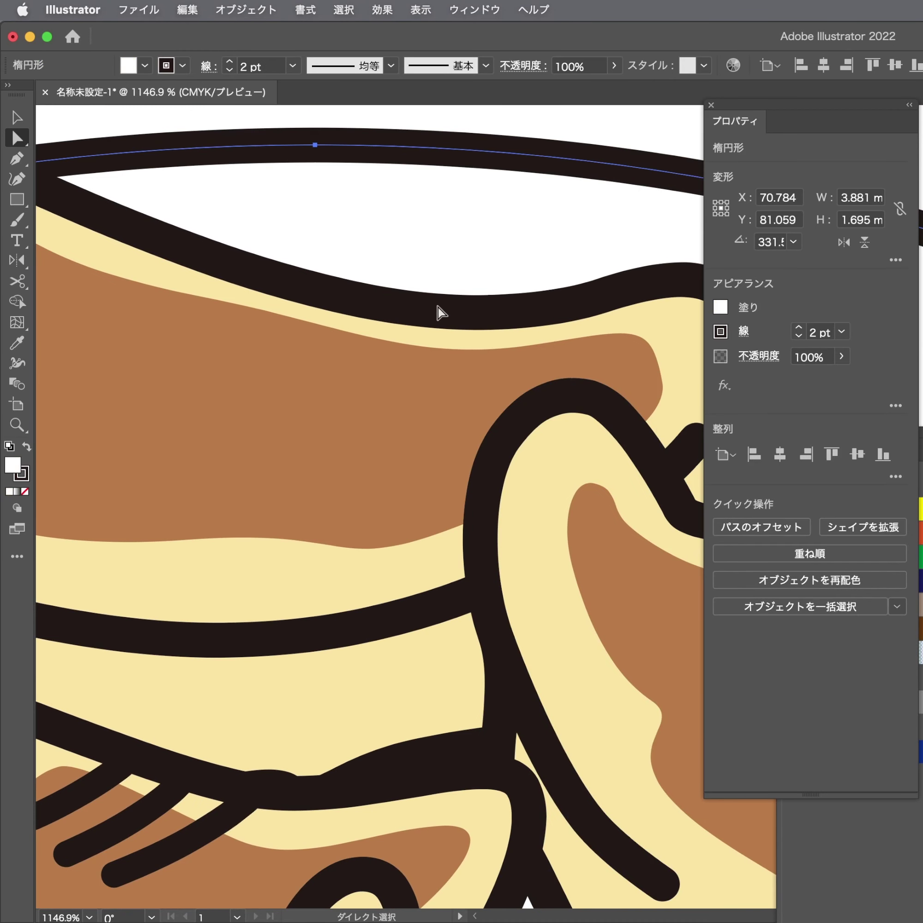
pyautogui.click(407, 310)
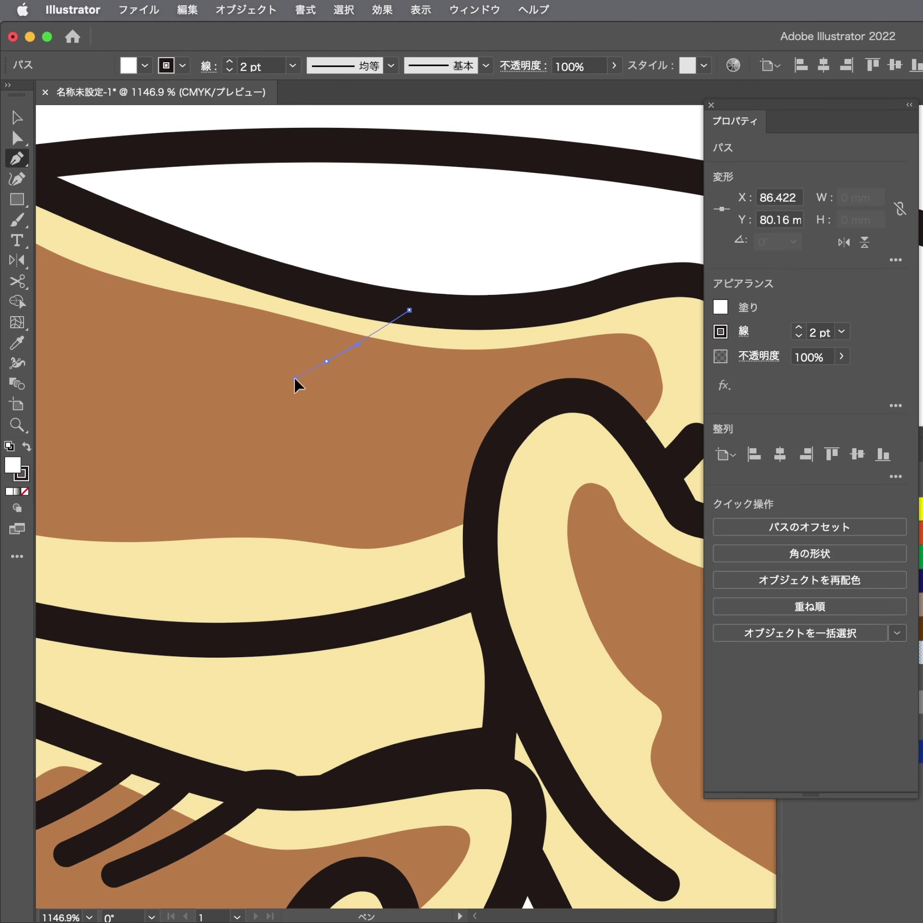
pyautogui.click(328, 361)
pyautogui.click(341, 410)
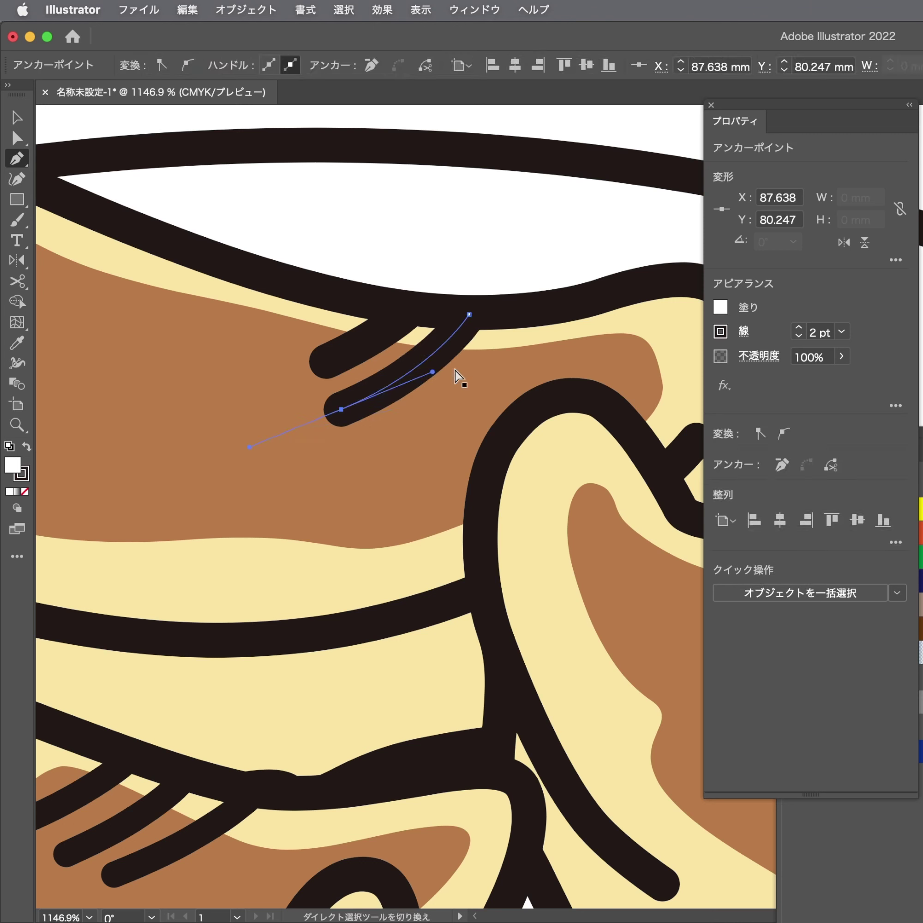
pyautogui.press('Escape')
pyautogui.click(523, 308)
pyautogui.moveTo(415, 418); pyautogui.dragTo(353, 453)
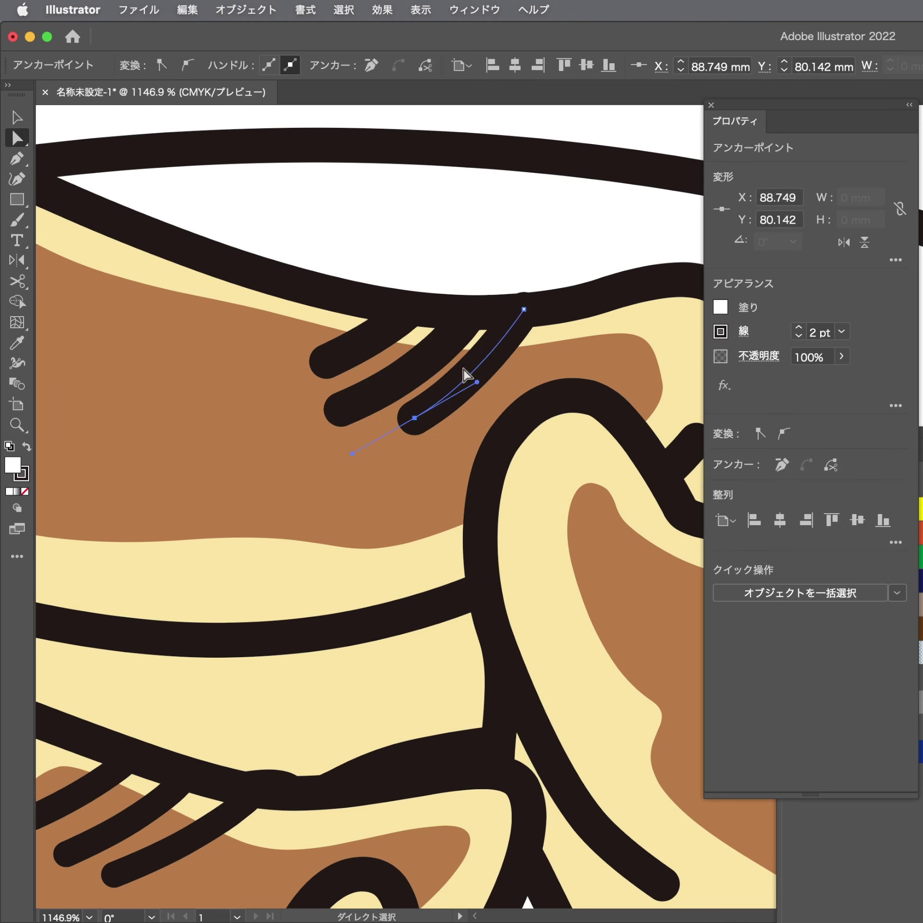
# Nudge the three pleat strokes slightly down-left and give them the existing 1.5 pt stroke style
pyautogui.keyDown('shift'); pyautogui.click(391, 383); pyautogui.keyUp('shift')
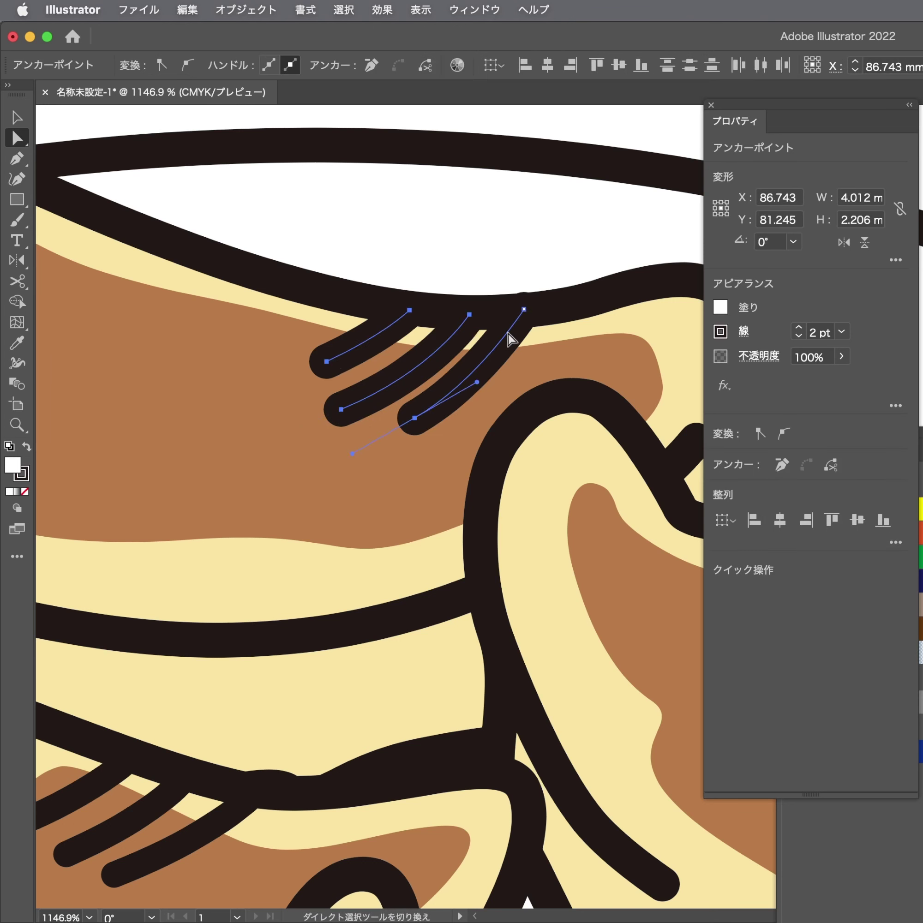
pyautogui.moveTo(526, 316); pyautogui.dragTo(522, 321)
pyautogui.press('i')
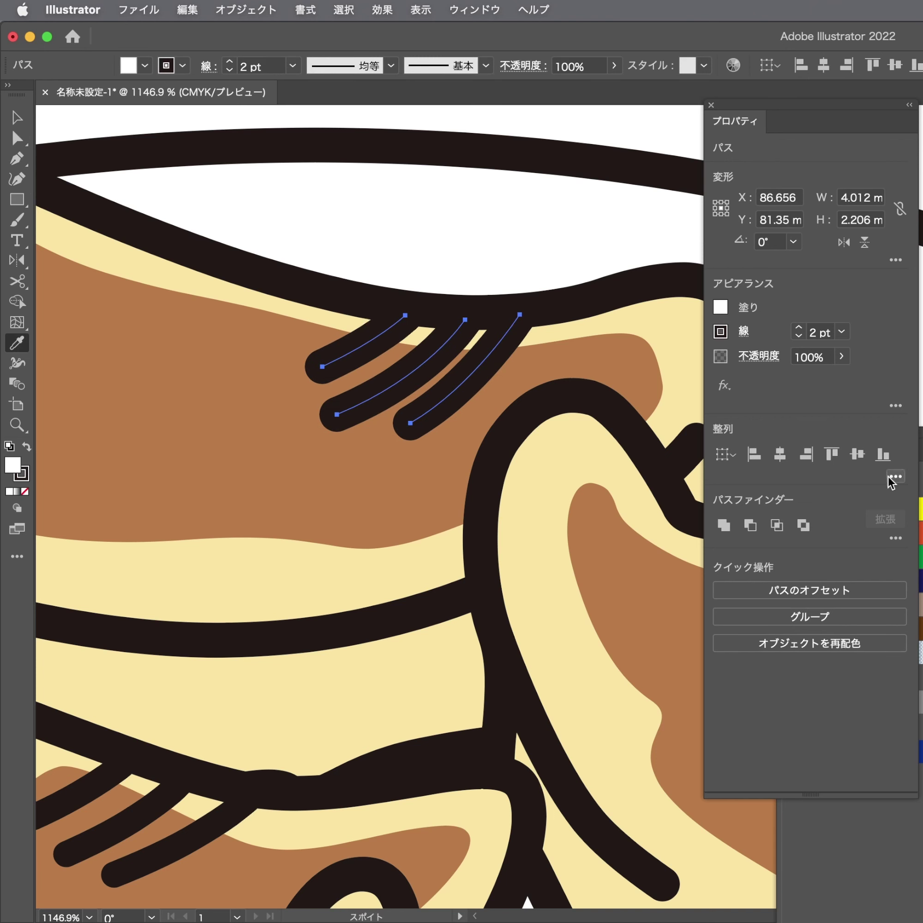
pyautogui.click(488, 478)
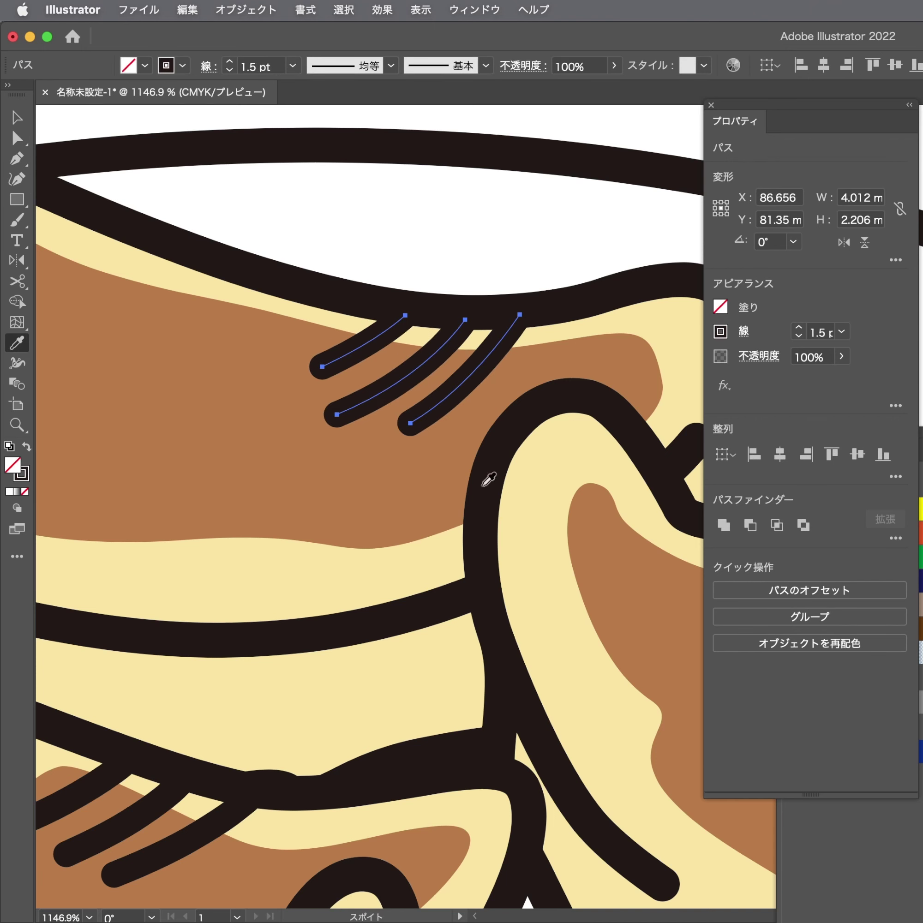
pyautogui.scroll(-3, 400, 431)
pyautogui.press('v')
pyautogui.click(389, 403)
# Draw three curved pleat strokes along the upper edge of the second gyoza
pyautogui.press('super+shift+a')
pyautogui.scroll(-3, 378, 398)
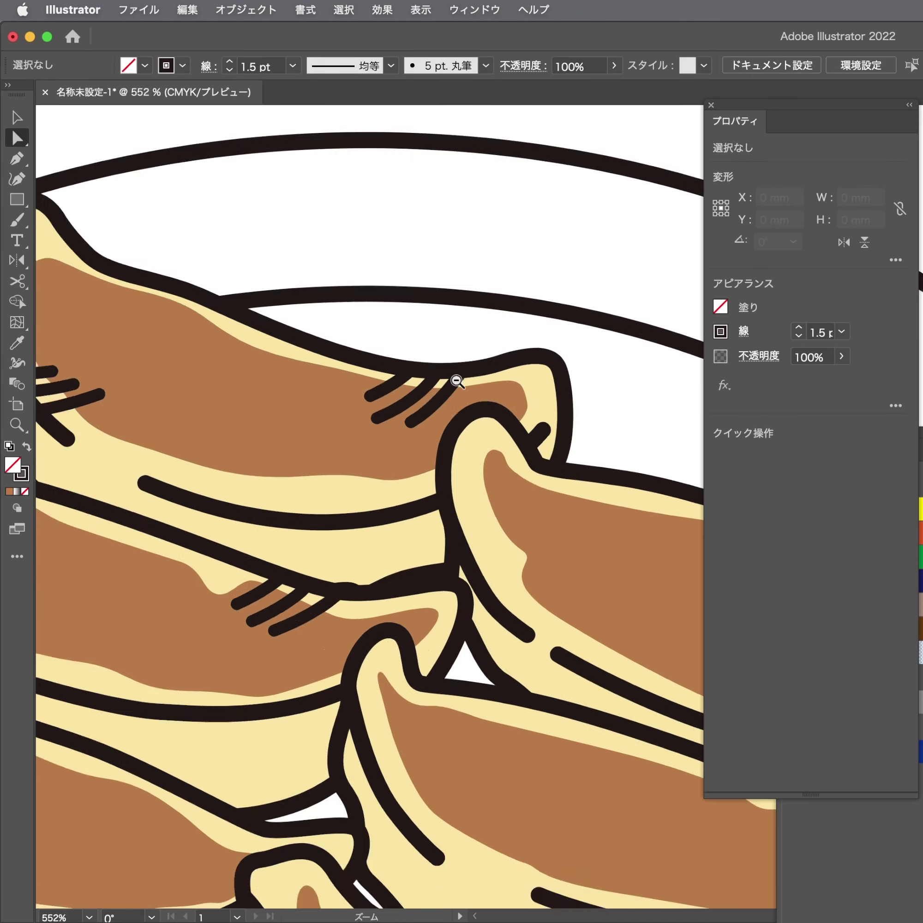
pyautogui.scroll(-4, 339, 400)
pyautogui.scroll(-4, 301, 402)
pyautogui.scroll(-2, 277, 405)
pyautogui.scroll(3, 281, 407)
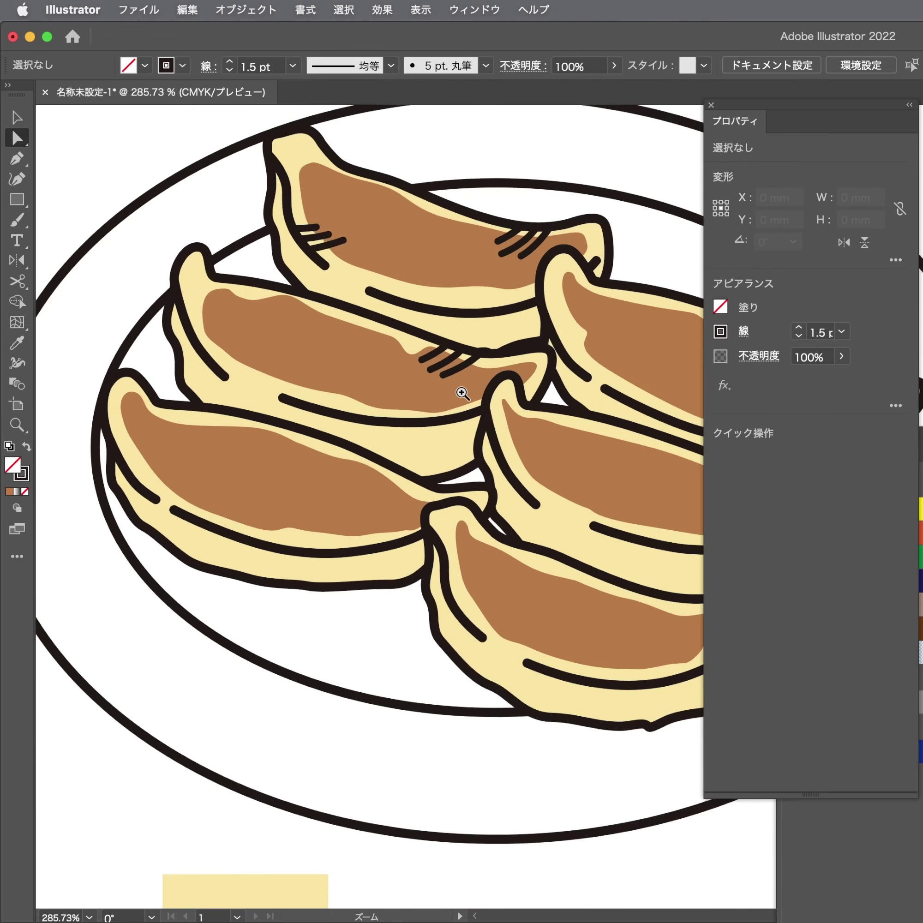
pyautogui.scroll(2, 231, 381)
pyautogui.scroll(1, 228, 412)
pyautogui.scroll(3, 200, 451)
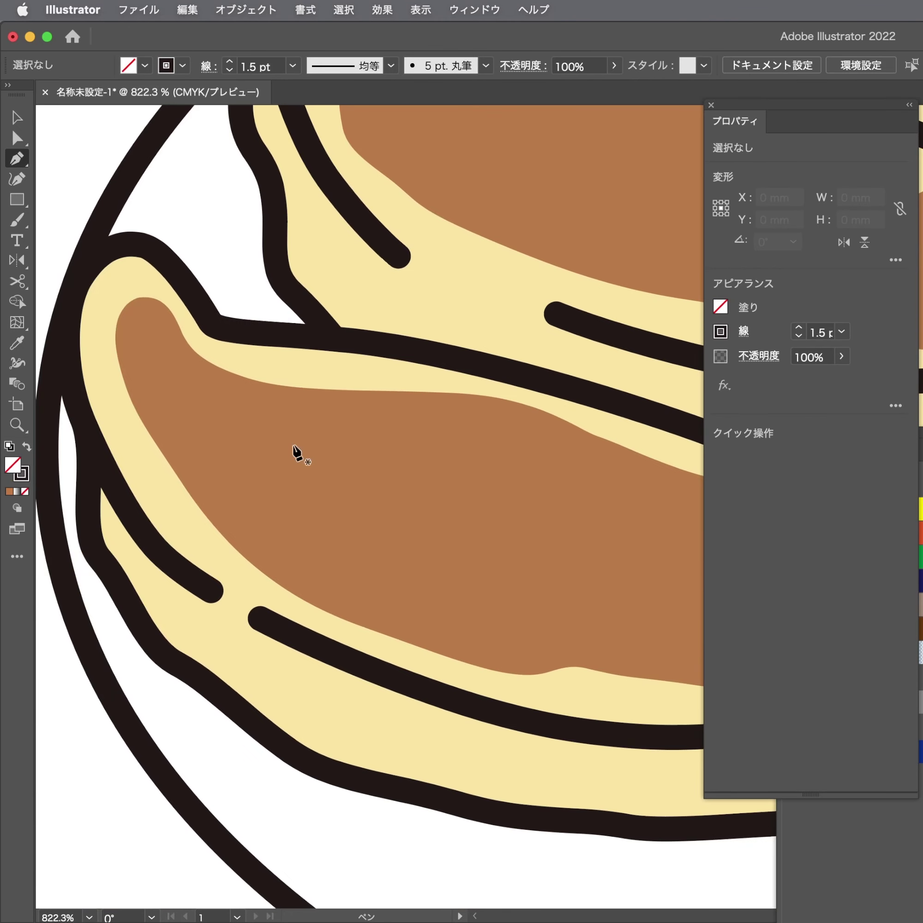
pyautogui.click(125, 506)
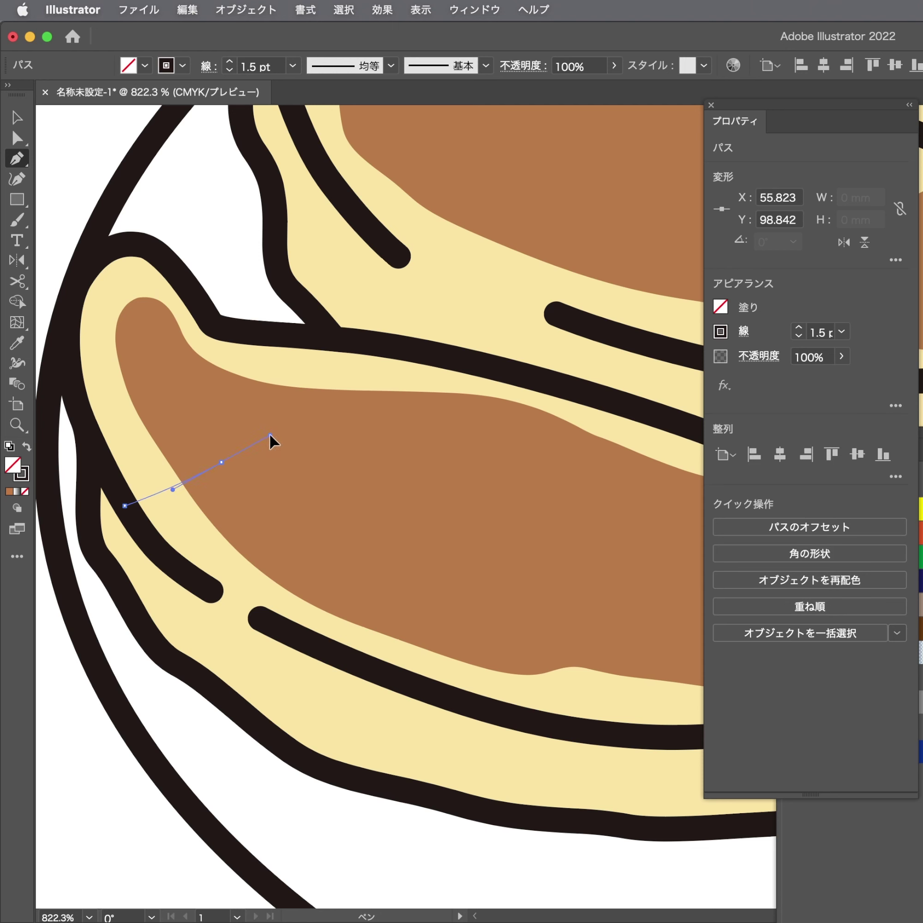
pyautogui.click(144, 527)
pyautogui.moveTo(212, 501); pyautogui.dragTo(242, 484)
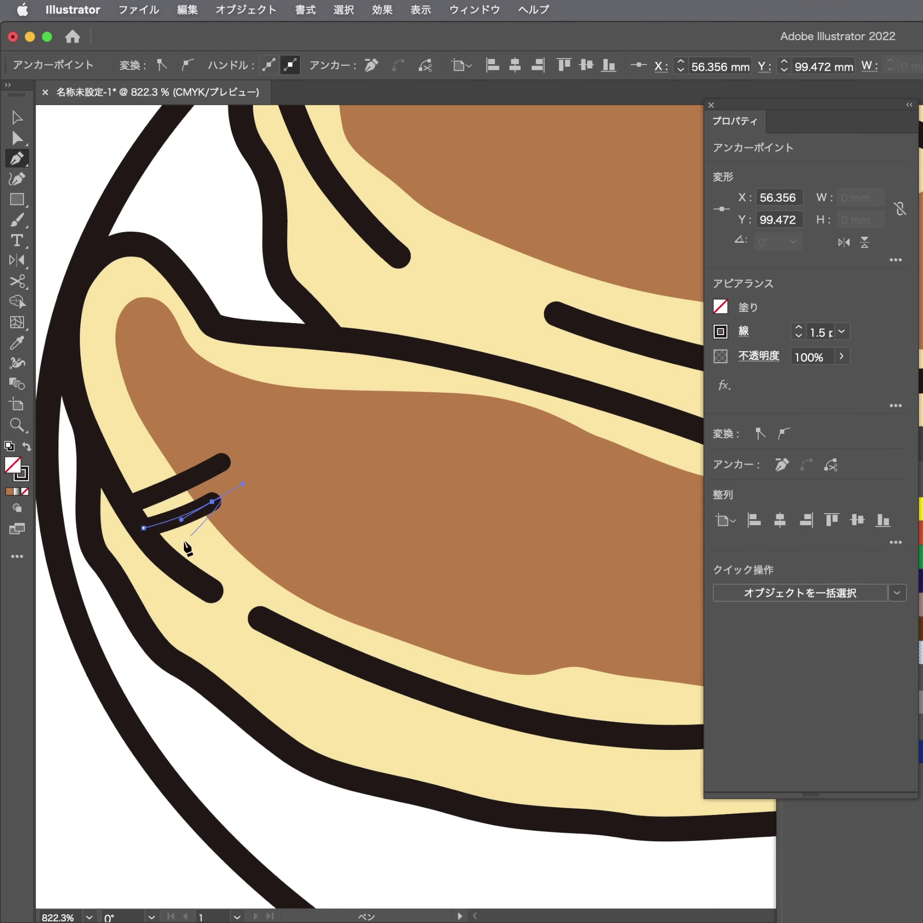
pyautogui.press('Escape')
pyautogui.click(164, 554)
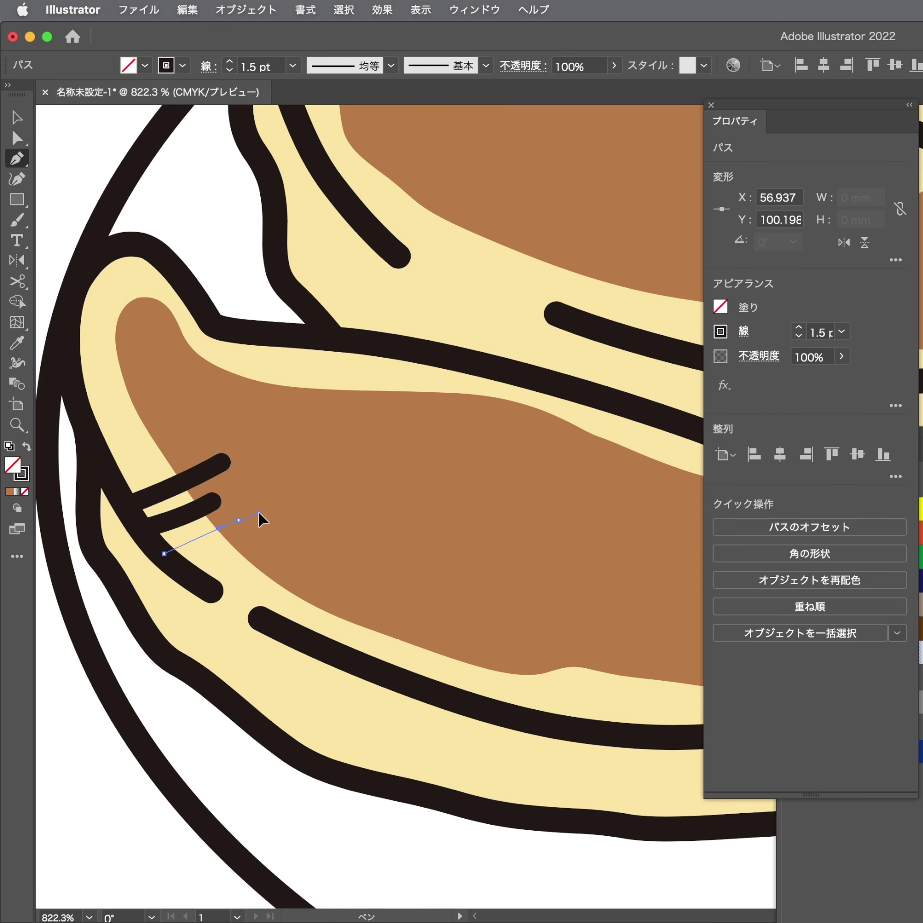
pyautogui.press('a')
# Select the second gyoza's three new pleat strokes, then clear the selection
pyautogui.click(238, 520)
pyautogui.keyDown('shift'); pyautogui.click(213, 502); pyautogui.keyUp('shift')
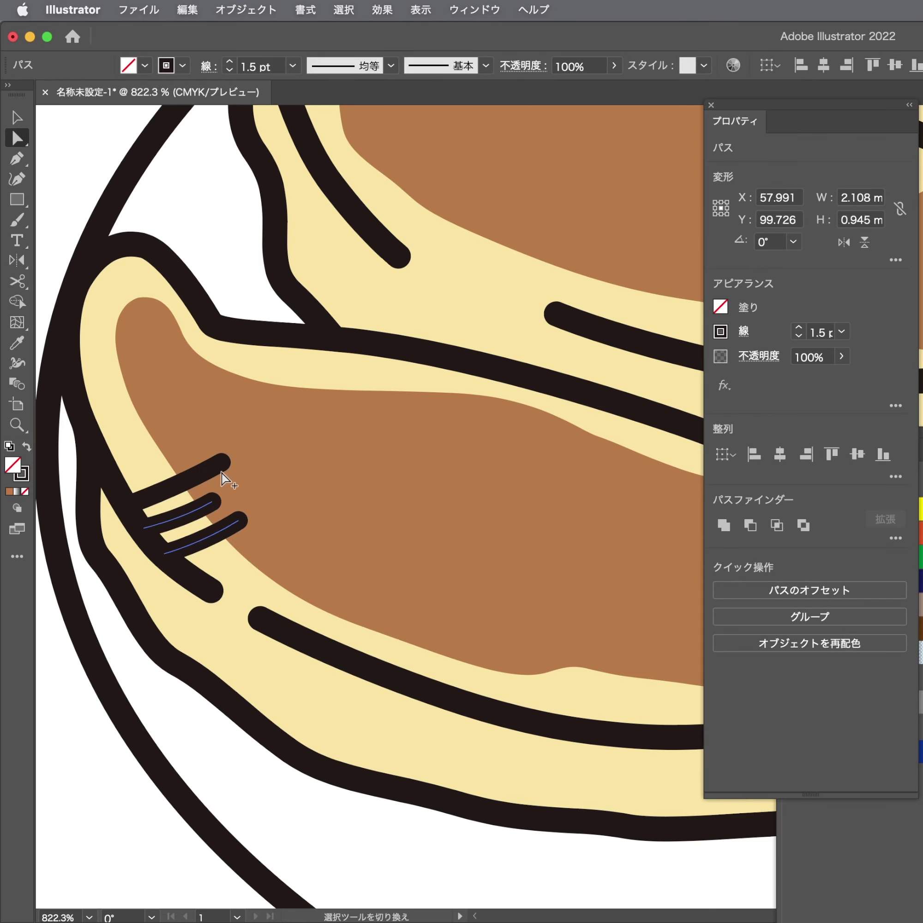
pyautogui.keyDown('shift'); pyautogui.click(231, 472); pyautogui.keyUp('shift')
pyautogui.click(268, 480)
pyautogui.click(577, 453)
pyautogui.scroll(-5, 239, 575)
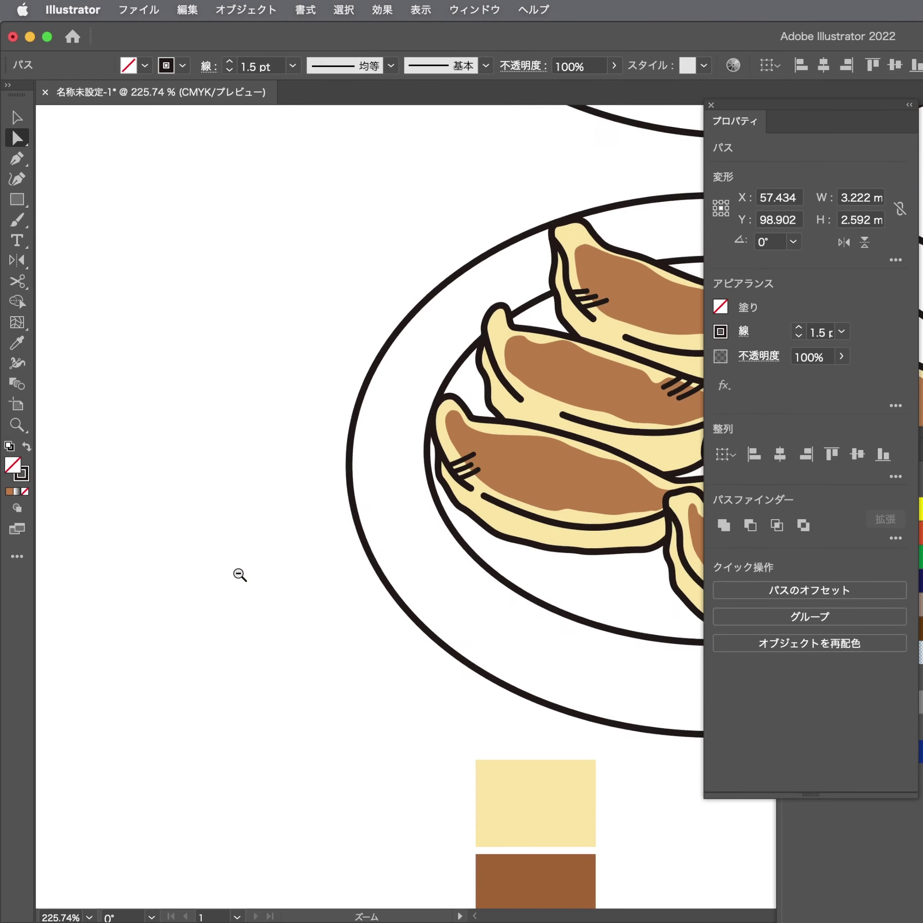
pyautogui.click(239, 575)
# Draw pleat strokes curving from the bottom dumpling's outline down into the filling
pyautogui.scroll(-2, 169, 567)
pyautogui.scroll(-1, 392, 540)
pyautogui.scroll(5, 392, 540)
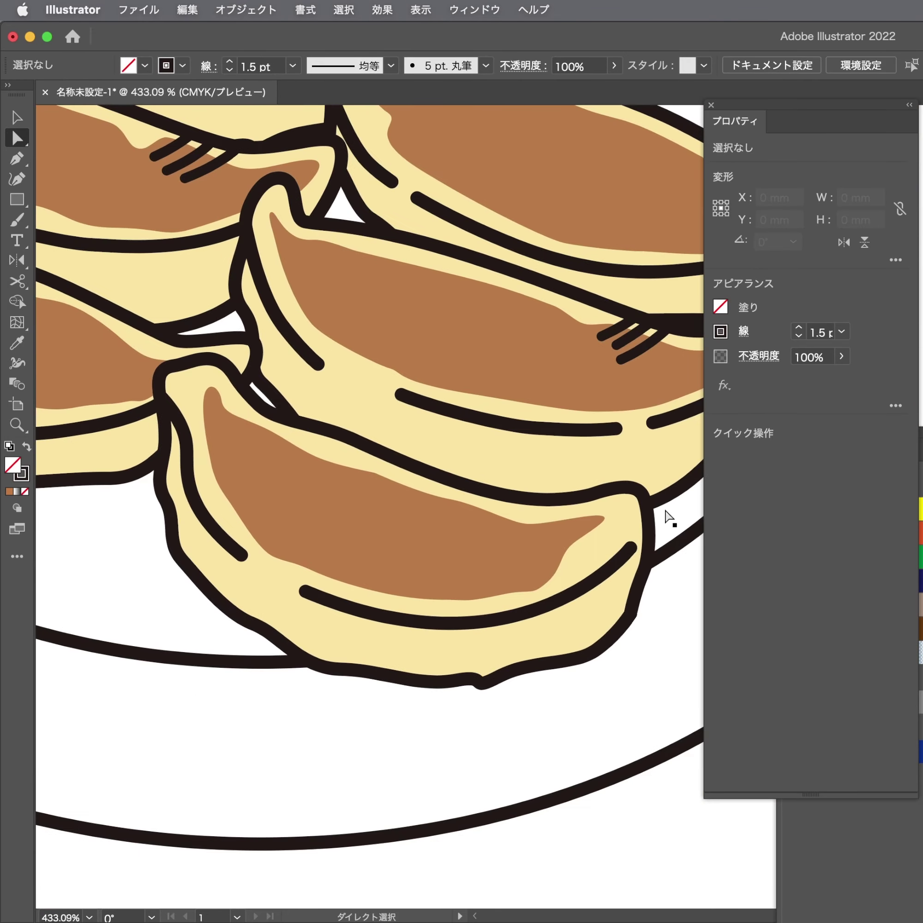
pyautogui.scroll(2, 625, 512)
pyautogui.scroll(2, 591, 504)
pyautogui.click(520, 494)
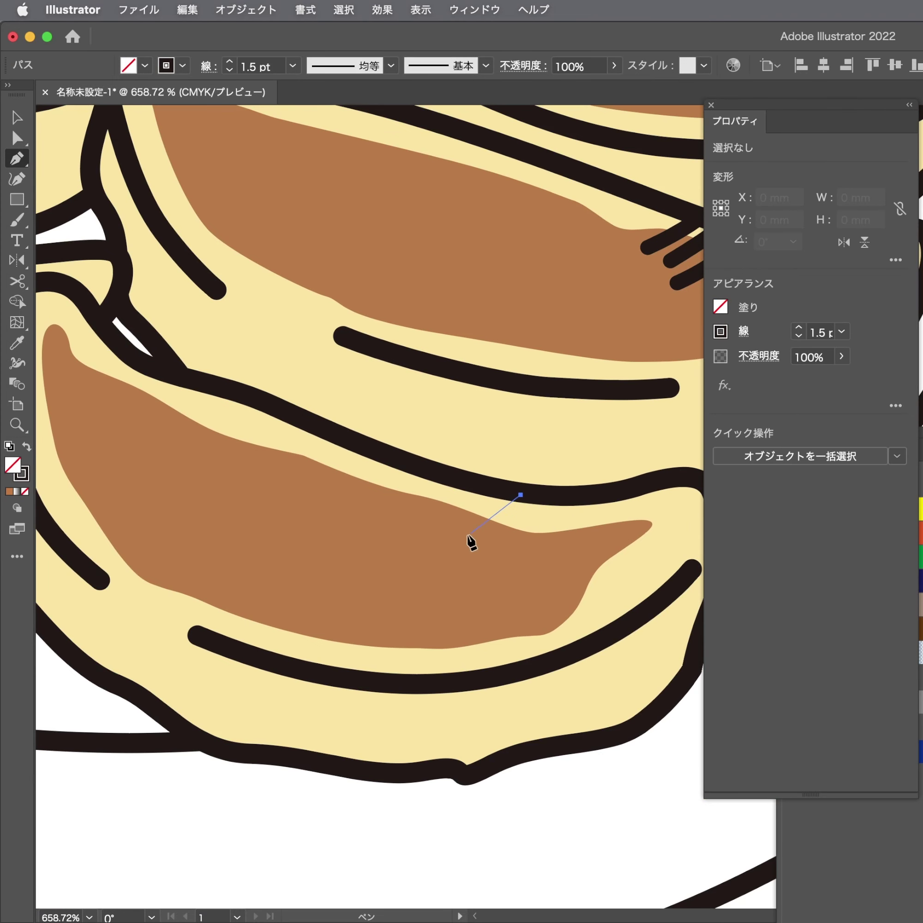
pyautogui.press('Escape')
pyautogui.click(567, 501)
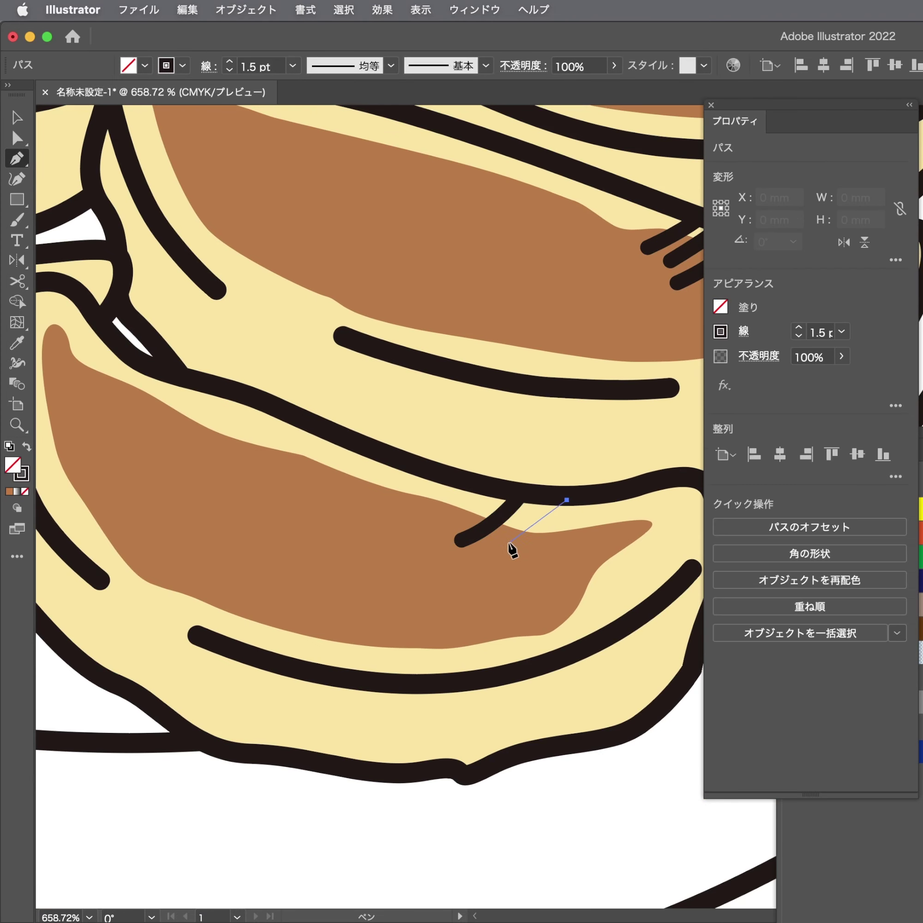
pyautogui.moveTo(492, 552); pyautogui.dragTo(447, 571)
pyautogui.press('Escape')
# Reshape the bottom dumpling's middle pleat curve and extend its end further left
pyautogui.click(546, 557)
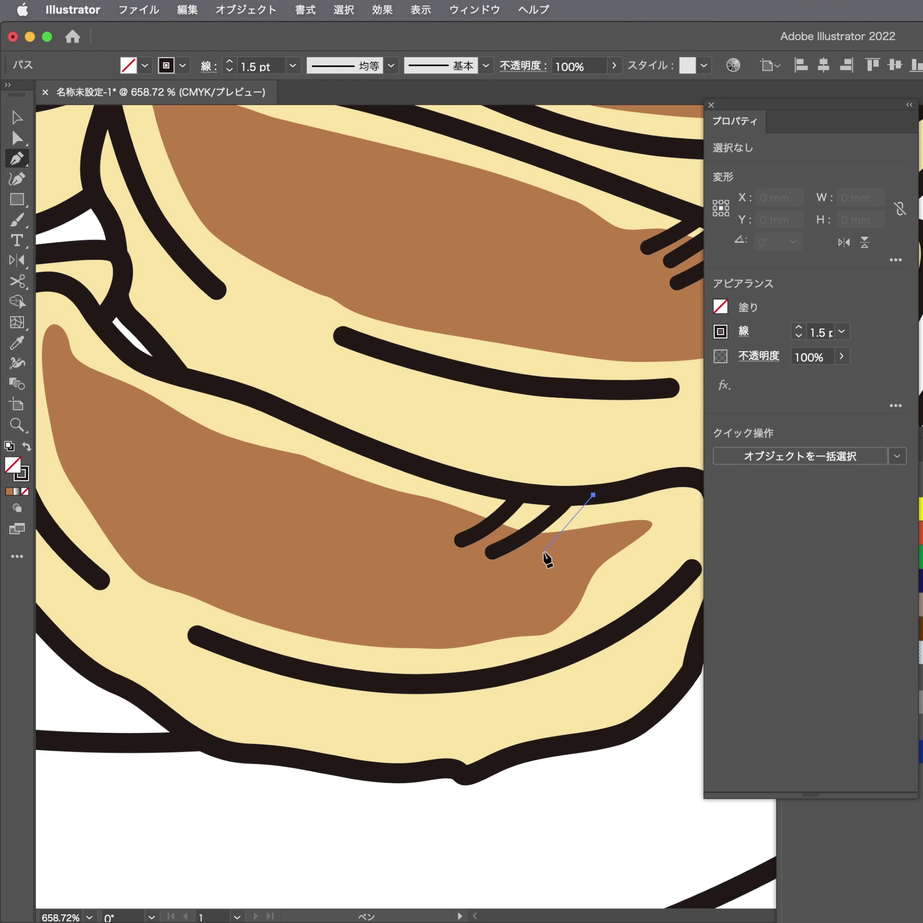
pyautogui.scroll(1, 665, 518)
pyautogui.scroll(1, 665, 518)
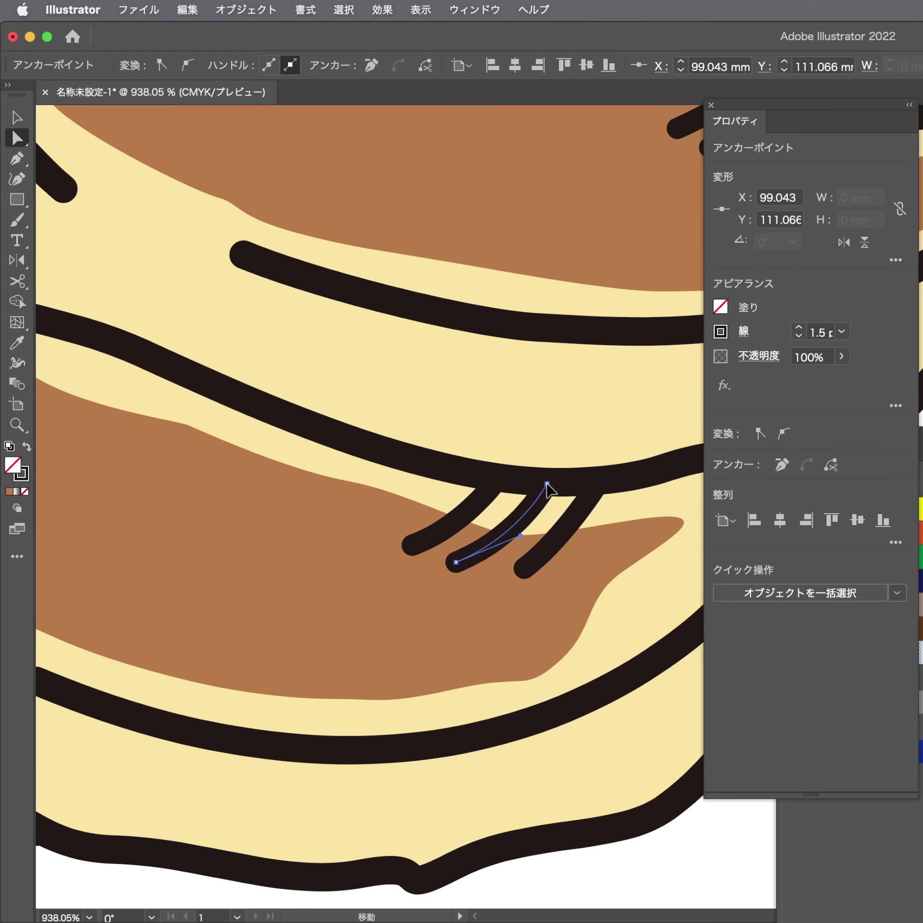
pyautogui.moveTo(518, 536); pyautogui.dragTo(518, 524)
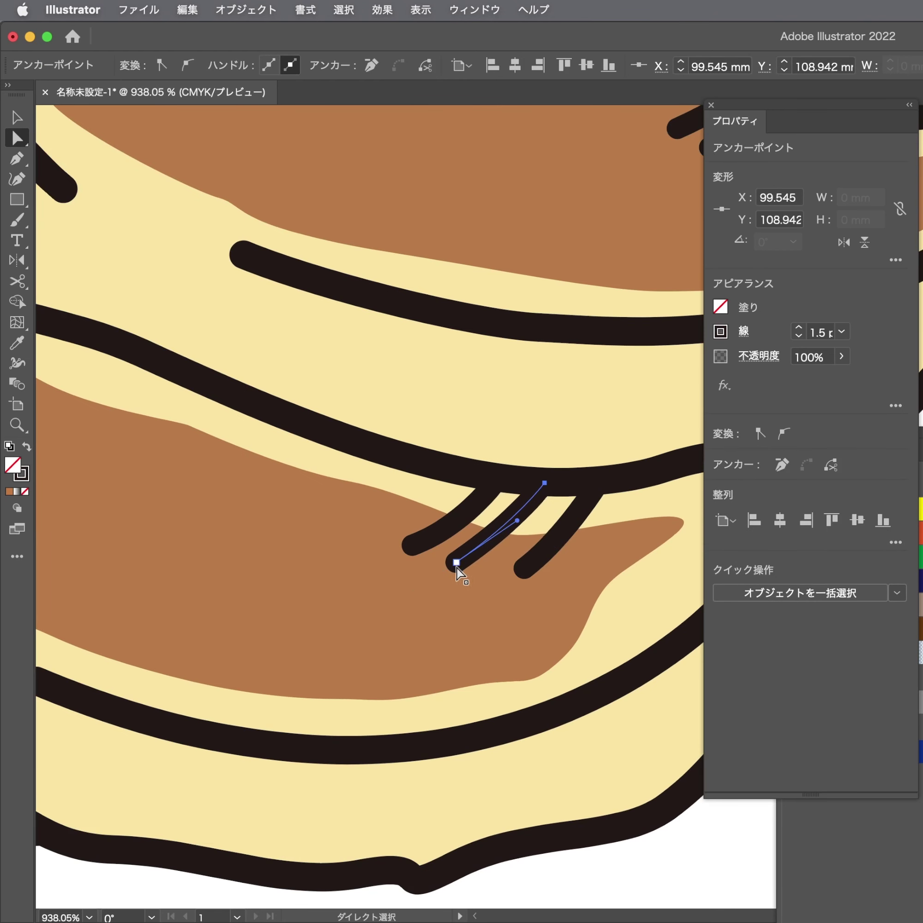
pyautogui.moveTo(456, 562)
pyautogui.mouseDown()
pyautogui.moveTo(473, 552)
pyautogui.moveTo(412, 545)
pyautogui.mouseUp()
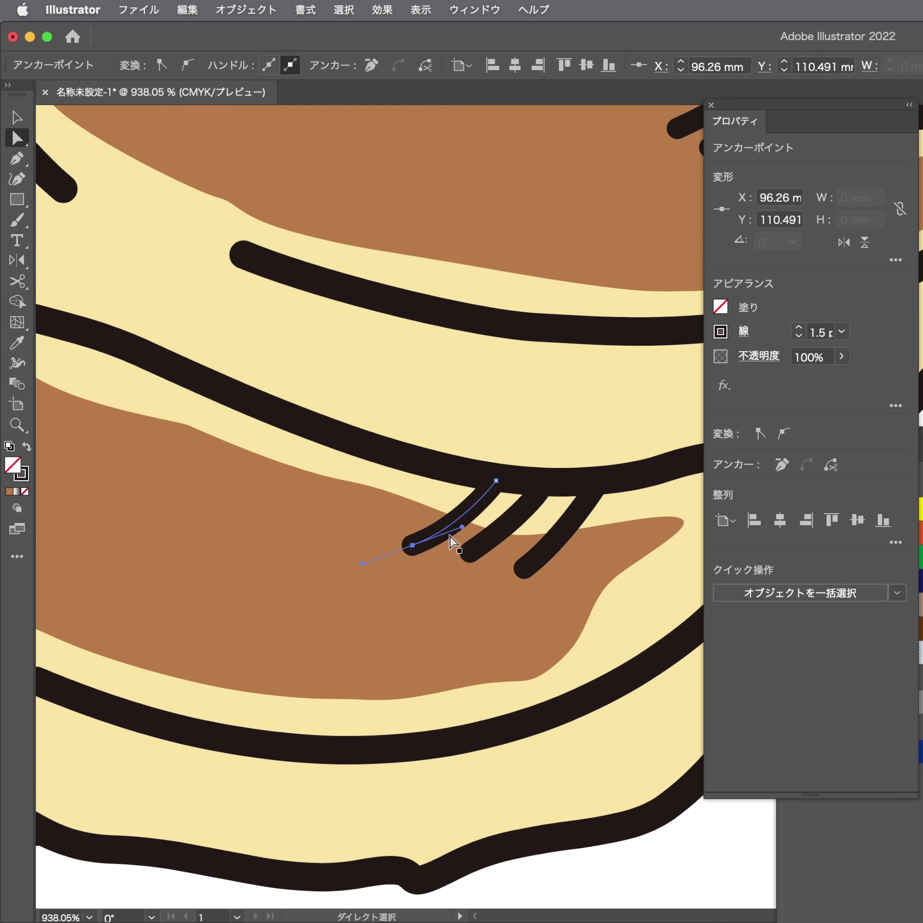
# Cut the bottom dumpling's three pleat strokes and paste them in front, then deselect
pyautogui.keyDown('shift'); pyautogui.click(469, 552); pyautogui.keyUp('shift')
pyautogui.keyDown('shift'); pyautogui.click(413, 546); pyautogui.keyUp('shift')
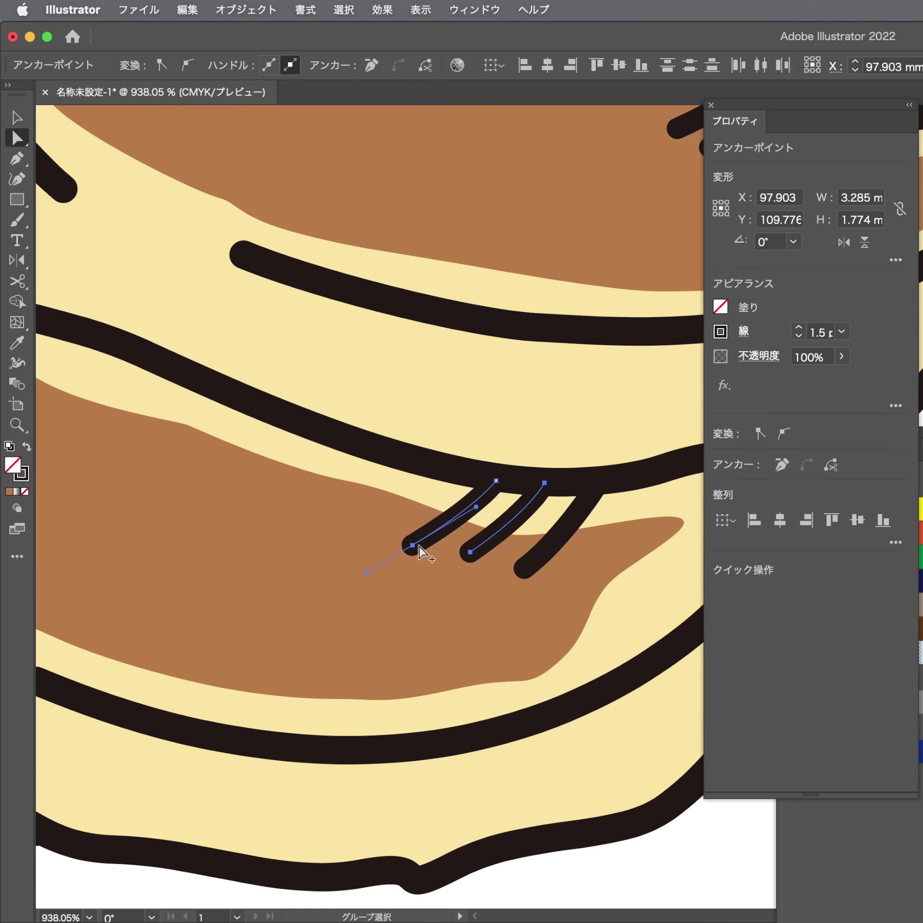
pyautogui.keyDown('shift'); pyautogui.click(496, 481); pyautogui.keyUp('shift')
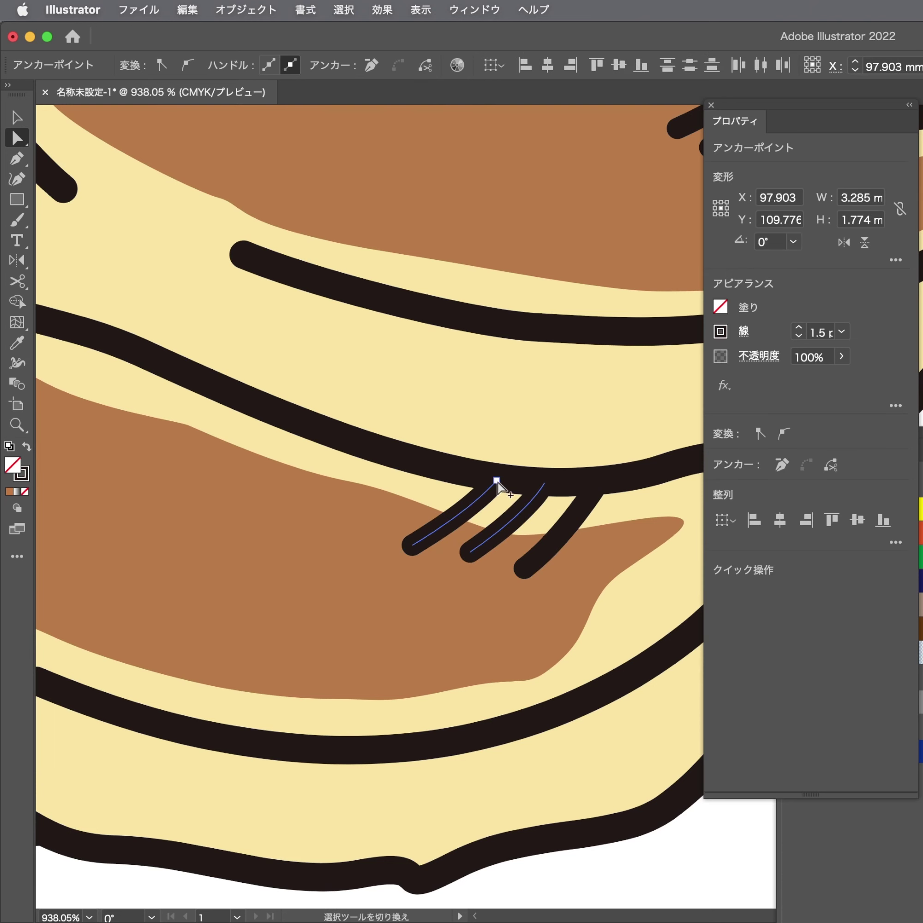
pyautogui.hotkey('ctrl', 'x')
pyautogui.click(530, 567)
pyautogui.hotkey('ctrl', 'f')
pyautogui.hotkey('ctrl', 'shift', 'a')
# Zoom out until both gyoza plates are visible
pyautogui.keyDown('alt'); pyautogui.click(292, 637); pyautogui.keyUp('alt')
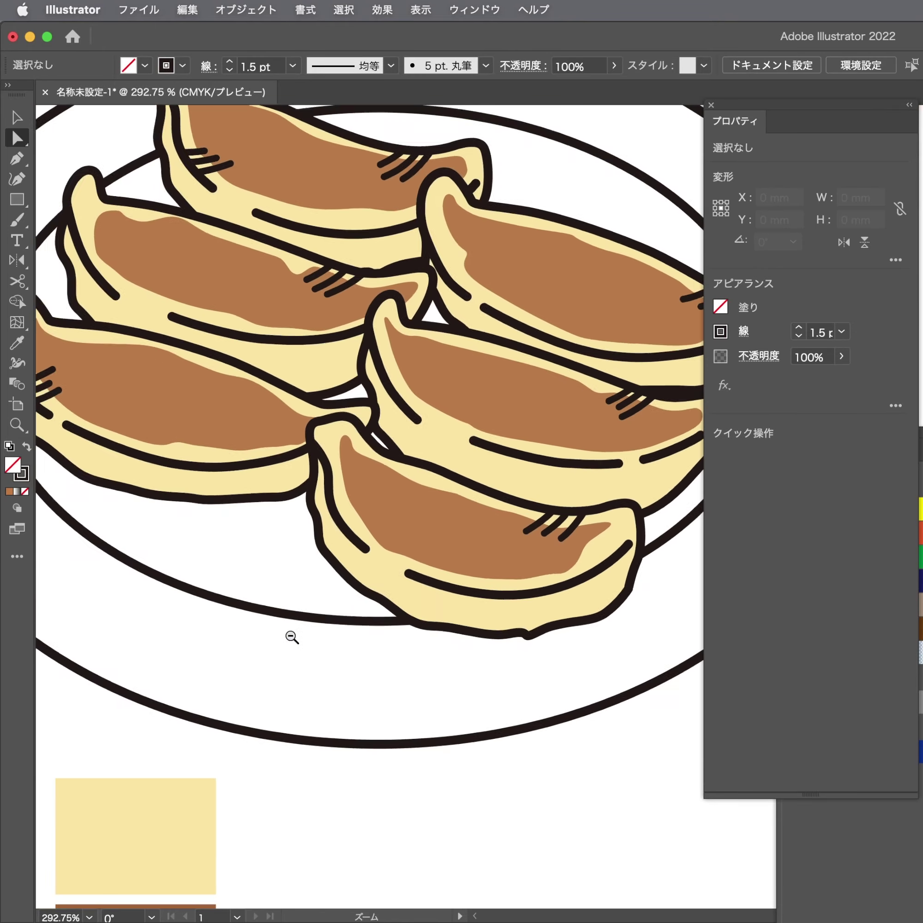
pyautogui.keyDown('alt'); pyautogui.click(383, 624); pyautogui.keyUp('alt')
pyautogui.keyDown('alt'); pyautogui.click(422, 612); pyautogui.keyUp('alt')
pyautogui.keyDown('ctrl'); pyautogui.click(461, 614); pyautogui.keyUp('ctrl')
# Deselect the browned plate and try first Pen pleat strokes on an upper-plate dumpling, undoing them
pyautogui.keyDown('alt'); pyautogui.click(386, 645); pyautogui.keyUp('alt')
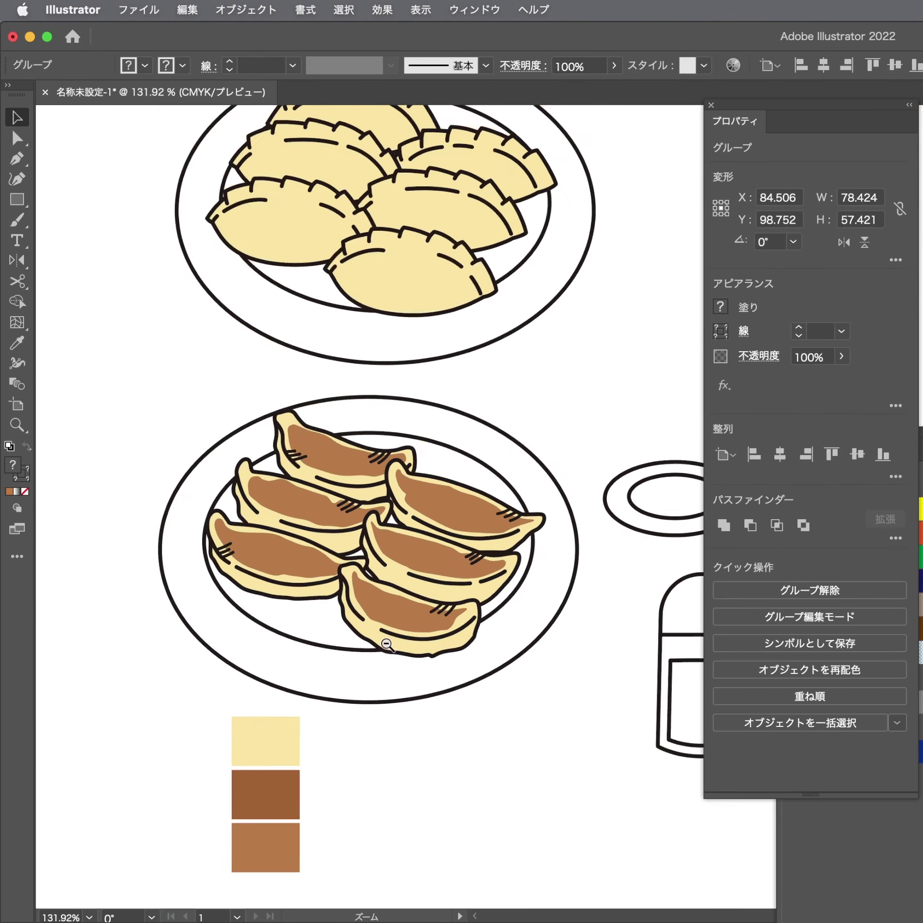
pyautogui.click(492, 721)
pyautogui.scroll(3, 493, 380)
pyautogui.scroll(2, 566, 277)
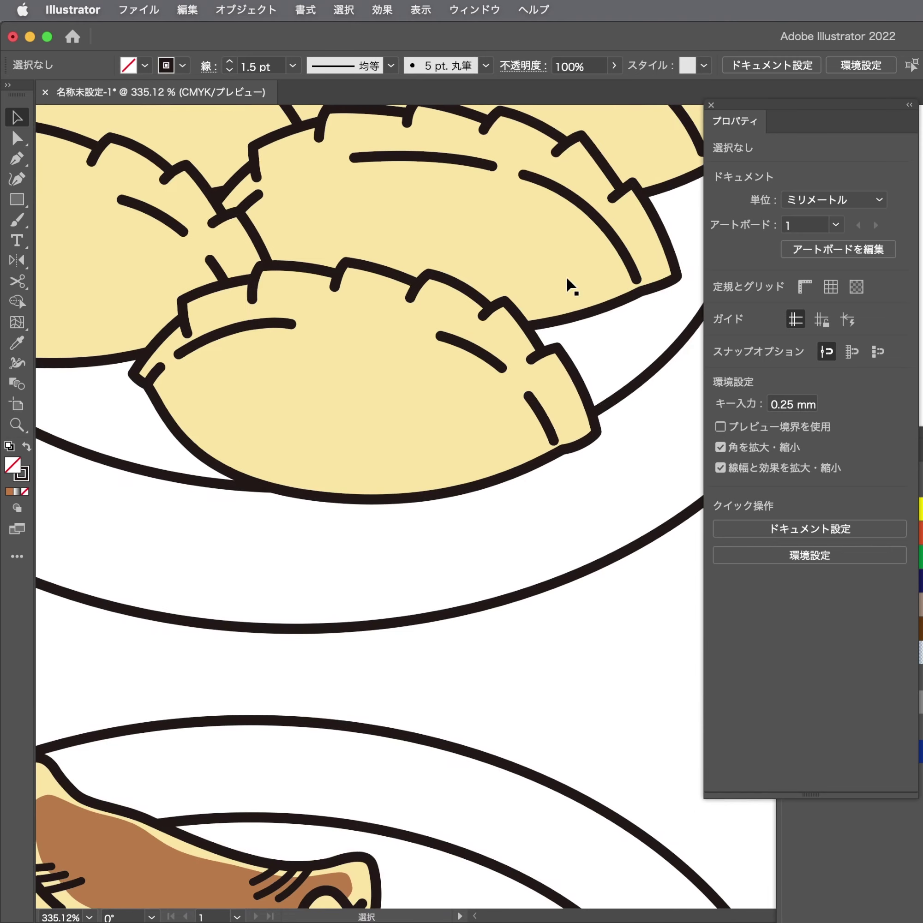
pyautogui.press('p')
pyautogui.scroll(2, 320, 455)
pyautogui.click(141, 450)
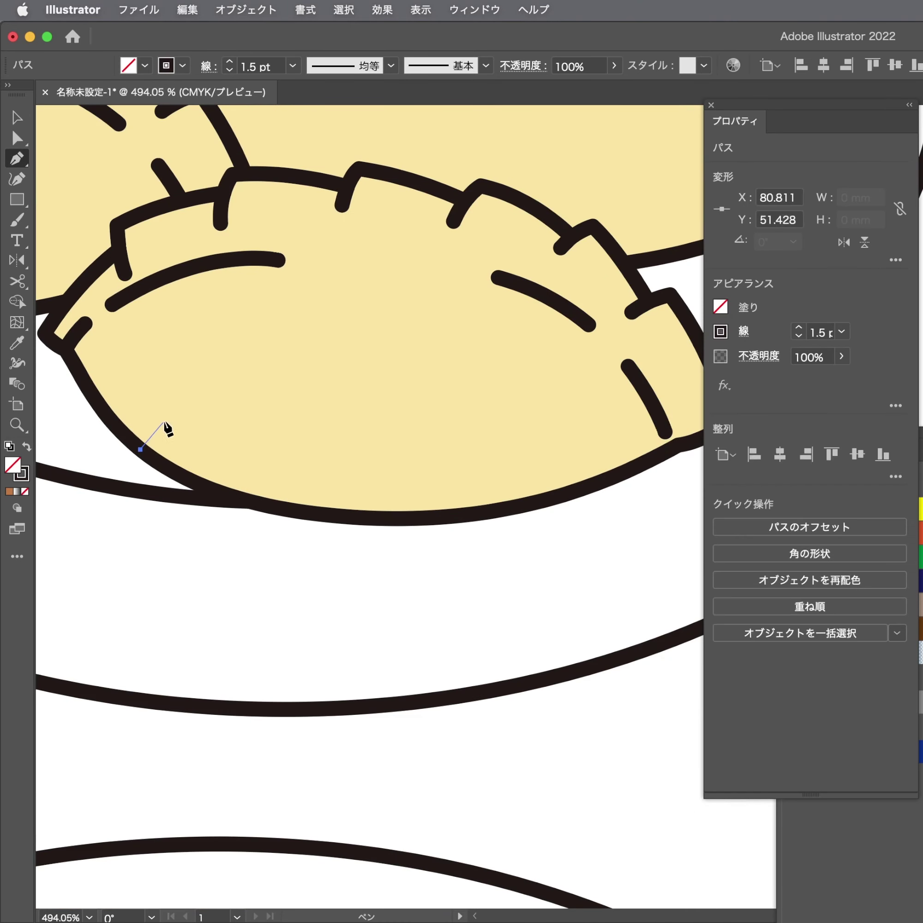
pyautogui.keyDown('ctrl'); pyautogui.click(184, 412); pyautogui.keyUp('ctrl')
pyautogui.click(159, 461)
pyautogui.moveTo(193, 427)
pyautogui.mouseDown()
pyautogui.moveTo(199, 421)
pyautogui.moveTo(383, 505)
pyautogui.moveTo(339, 480)
pyautogui.moveTo(150, 518)
pyautogui.mouseUp()
pyautogui.hotkey('ctrl', 'z')
pyautogui.hotkey('ctrl', 'z')
# Draw short curved accent strokes on the front and middle dumplings
pyautogui.click(165, 547)
pyautogui.click(190, 512)
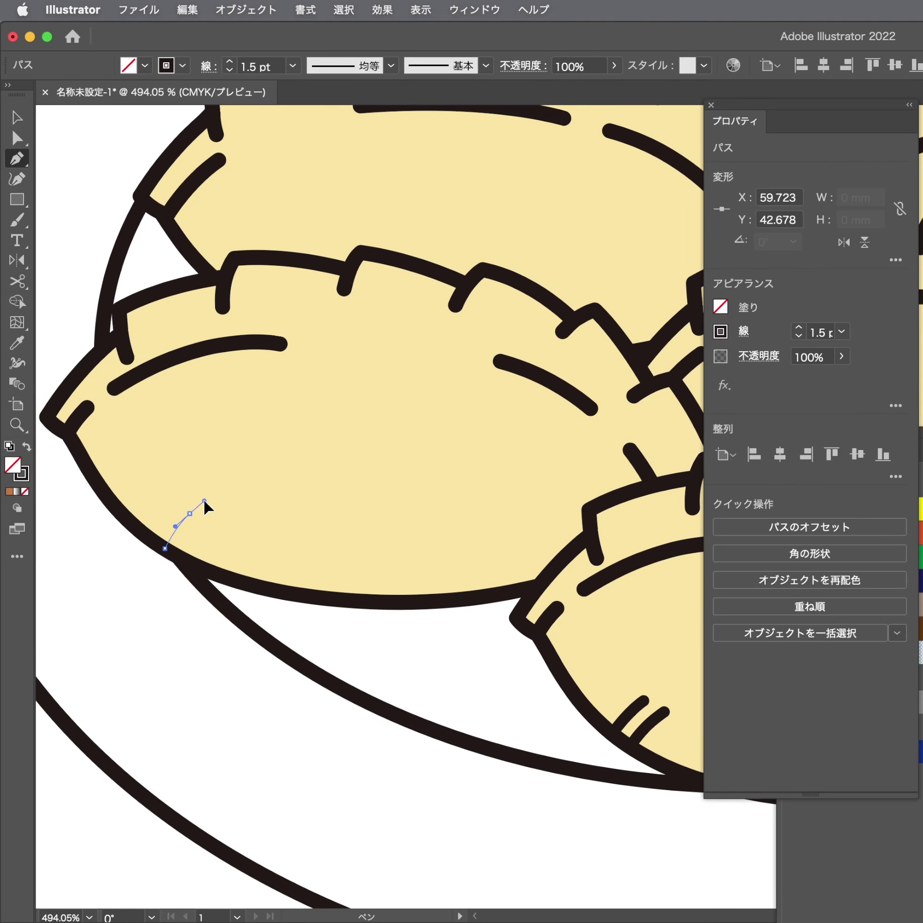
pyautogui.click(180, 556)
pyautogui.moveTo(215, 516); pyautogui.dragTo(223, 510)
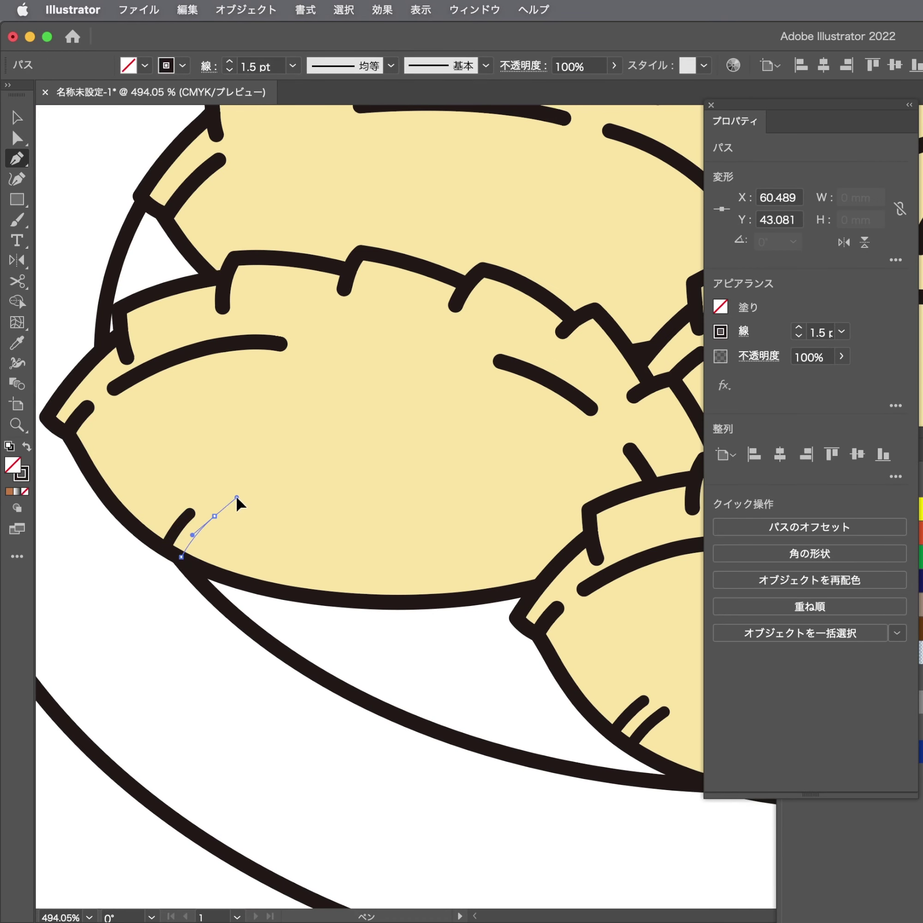
pyautogui.hotkey('ctrl', 'z')
pyautogui.hotkey('ctrl', 'z')
pyautogui.scroll(5, 307, 470)
pyautogui.hscroll(4, 307, 470)
pyautogui.click(432, 384)
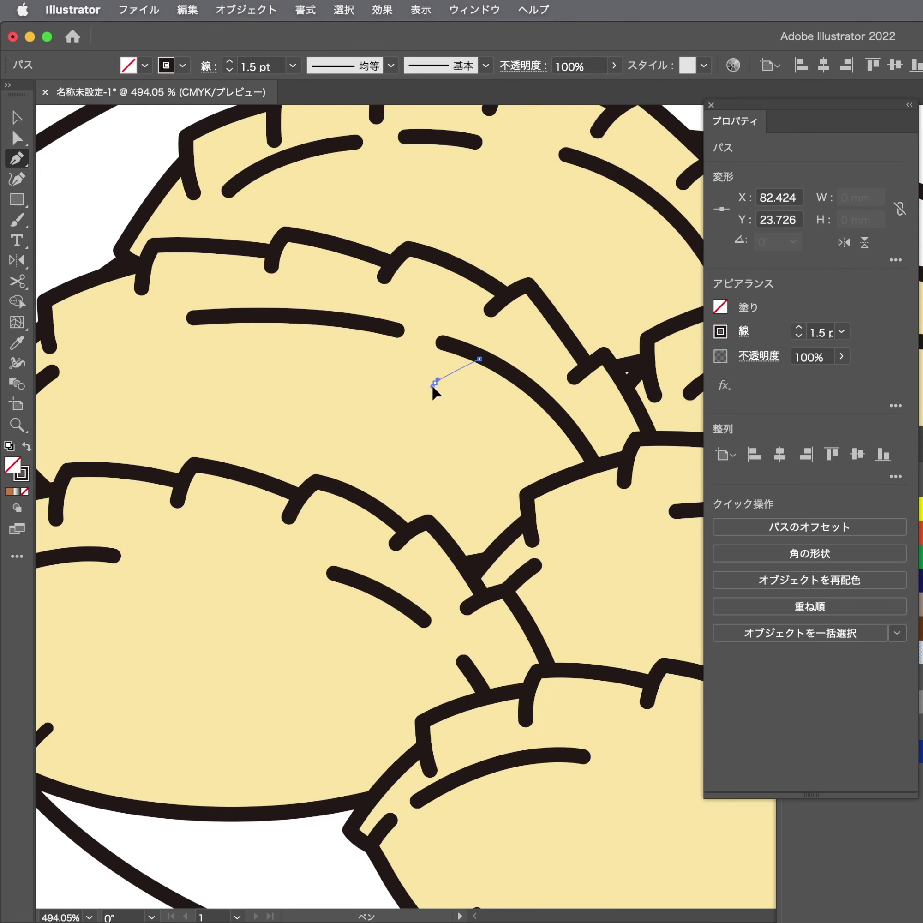
pyautogui.moveTo(477, 376); pyautogui.dragTo(462, 393)
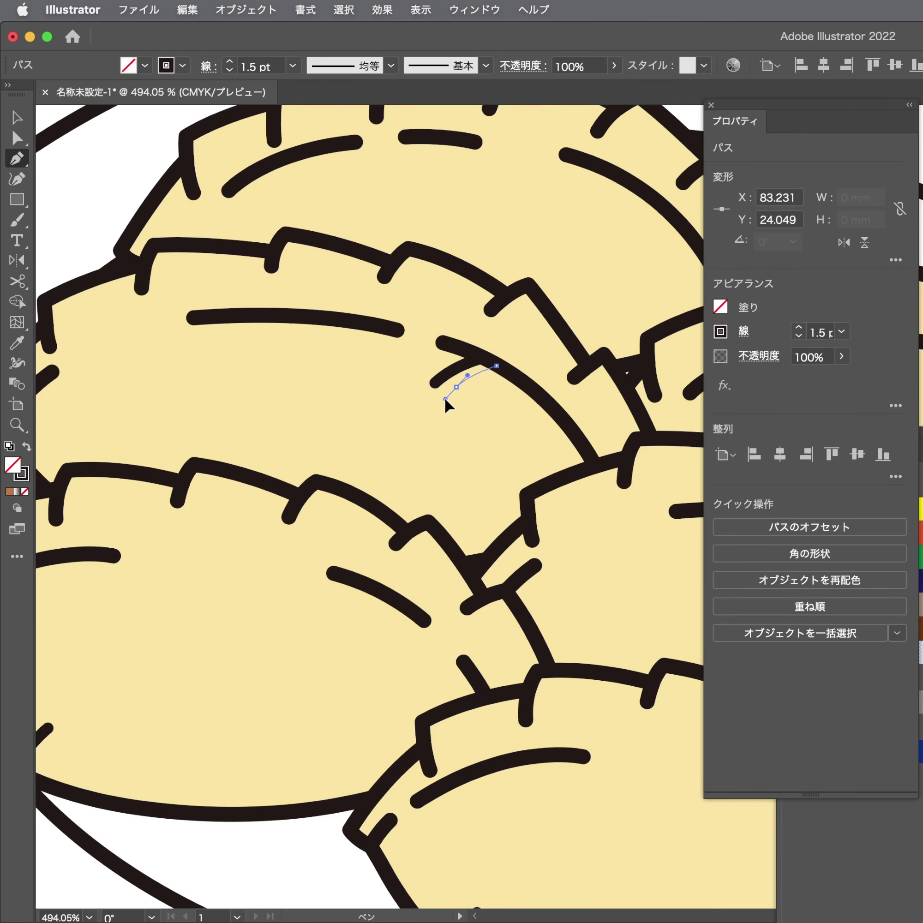
pyautogui.press('Escape')
# Add a parallel second accent stroke and a curved stroke on the upper-left dumpling
pyautogui.scroll(5, 418, 497)
pyautogui.hscroll(3, 418, 497)
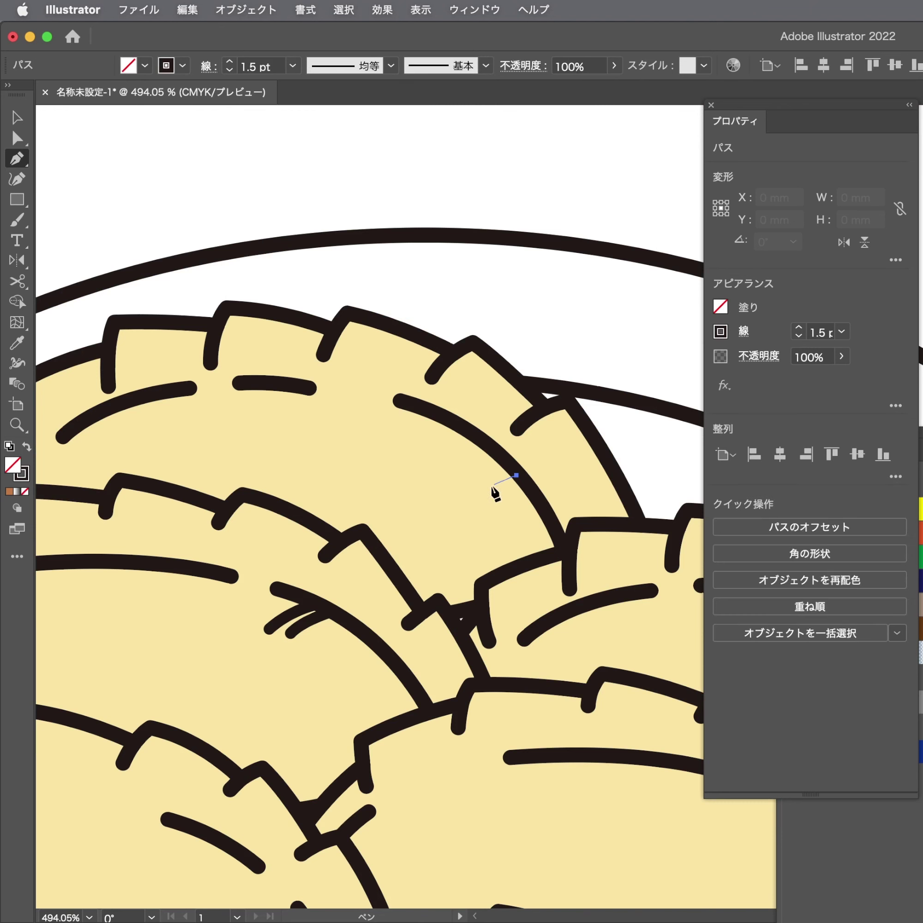
pyautogui.click(477, 494)
pyautogui.moveTo(517, 480)
pyautogui.mouseDown()
pyautogui.moveTo(513, 503)
pyautogui.moveTo(135, 269)
pyautogui.mouseUp()
pyautogui.press('Escape')
pyautogui.click(120, 254)
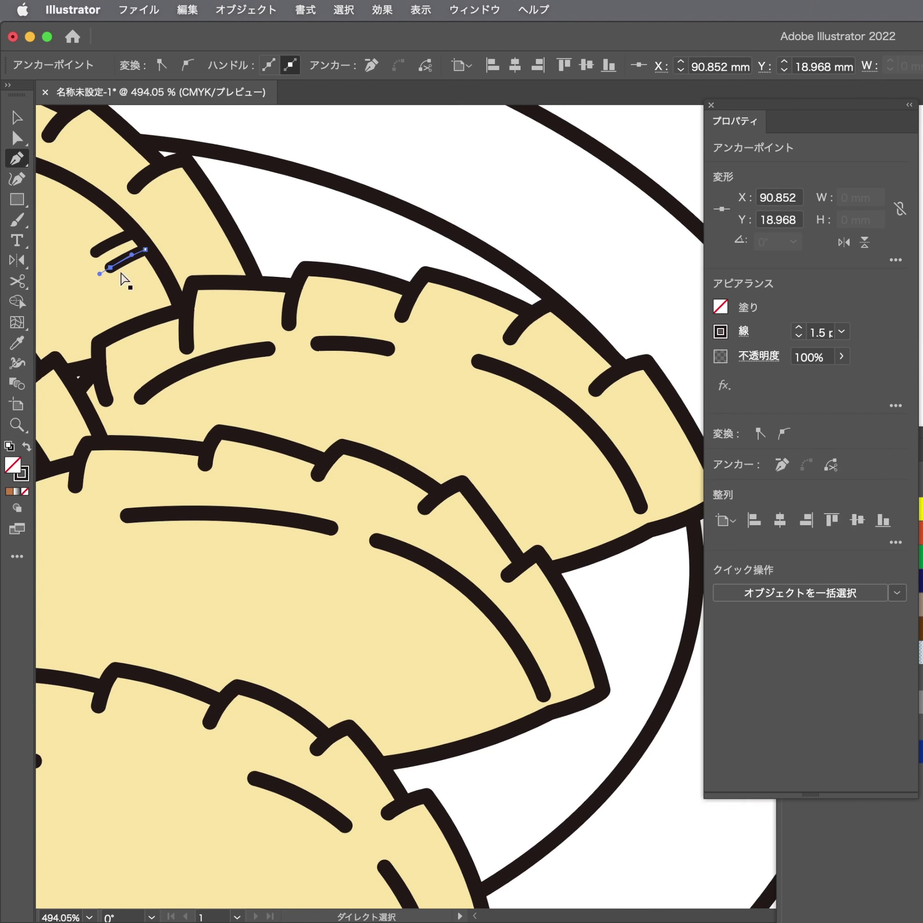
pyautogui.press('Escape')
pyautogui.moveTo(548, 352); pyautogui.dragTo(489, 355)
pyautogui.click(519, 329)
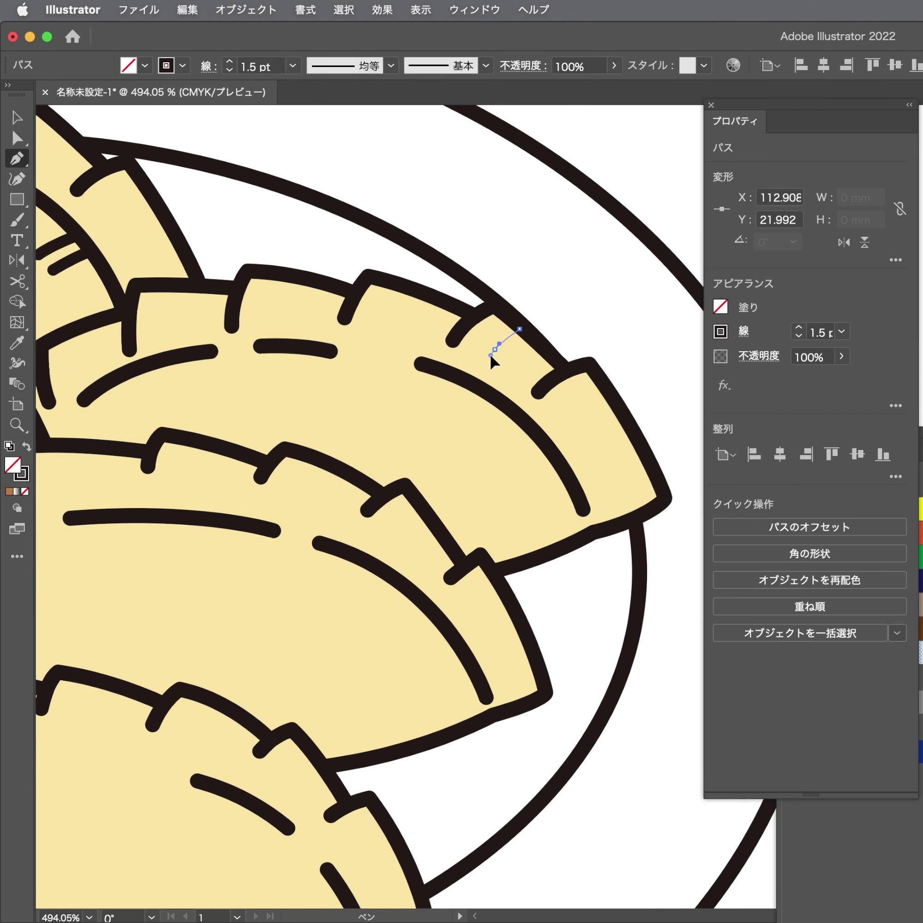
pyautogui.press('Escape')
# Draw paired curved strokes near the dumpling pleats and on the right dumpling
pyautogui.moveTo(538, 443)
pyautogui.mouseDown()
pyautogui.moveTo(519, 458)
pyautogui.moveTo(526, 471)
pyautogui.mouseUp()
pyautogui.click(515, 456)
pyautogui.press('Escape')
pyautogui.click(511, 477)
pyautogui.press('Escape')
pyautogui.scroll(-5, 511, 476)
pyautogui.hscroll(-2, 511, 476)
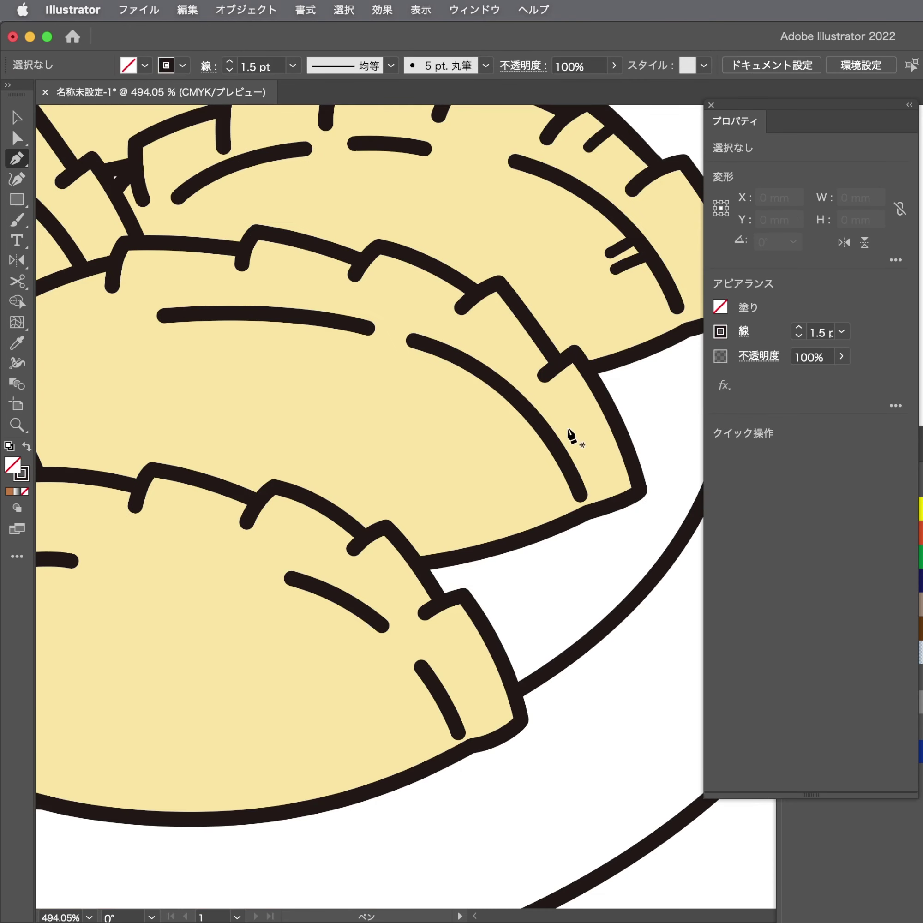
pyautogui.moveTo(289, 319)
pyautogui.mouseDown()
pyautogui.moveTo(269, 333)
pyautogui.moveTo(280, 321)
pyautogui.mouseUp()
pyautogui.press('Escape')
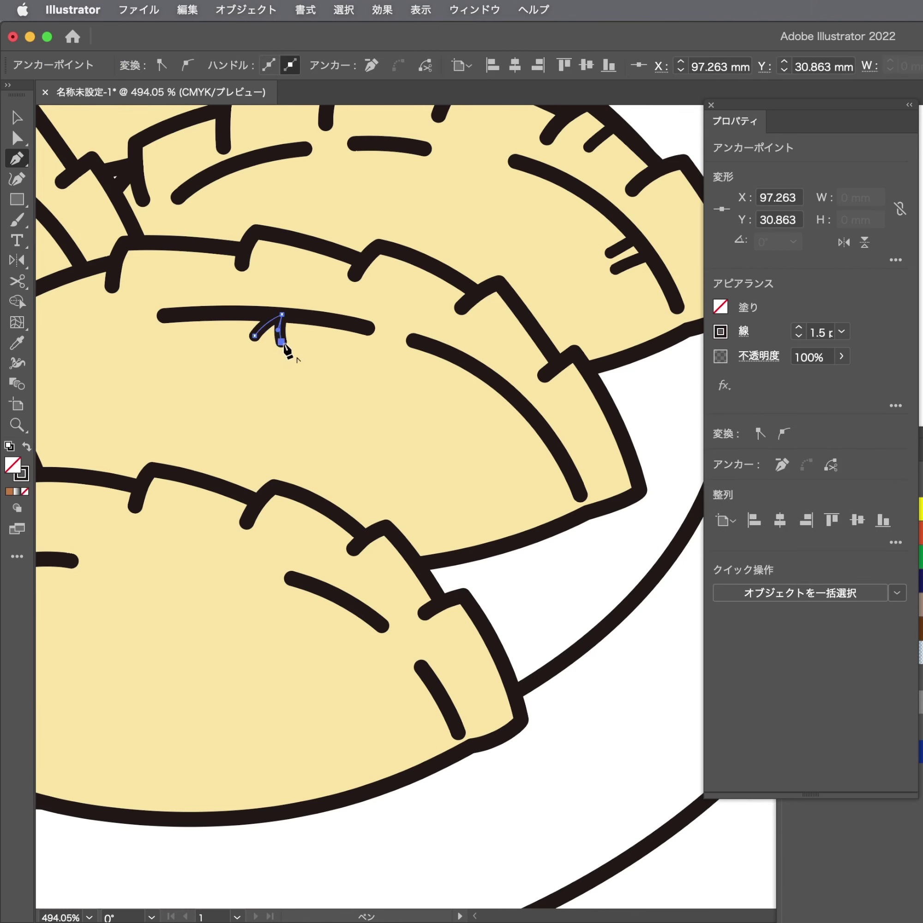
pyautogui.press('Escape')
# Draw two small hook strokes under the long crease line, deleting a stray end point
pyautogui.scroll(-5, 454, 319)
pyautogui.scroll(-3, 325, 430)
pyautogui.scroll(5, 463, 303)
pyautogui.moveTo(353, 300); pyautogui.dragTo(392, 268)
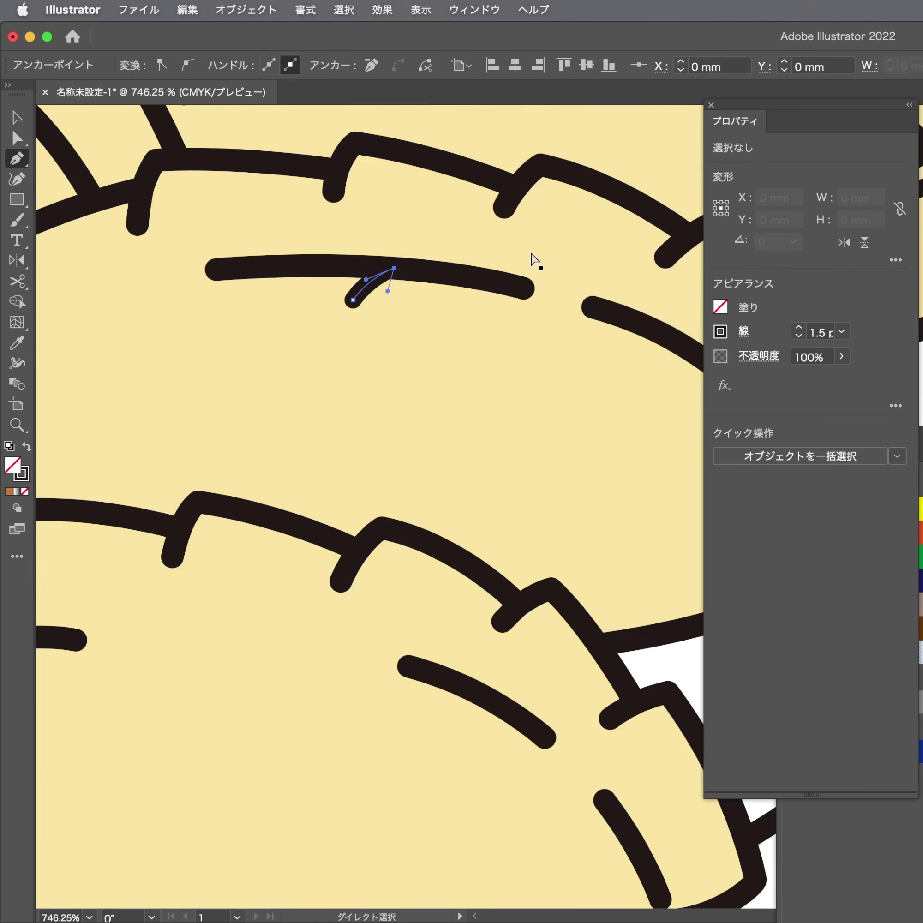
pyautogui.click(363, 300)
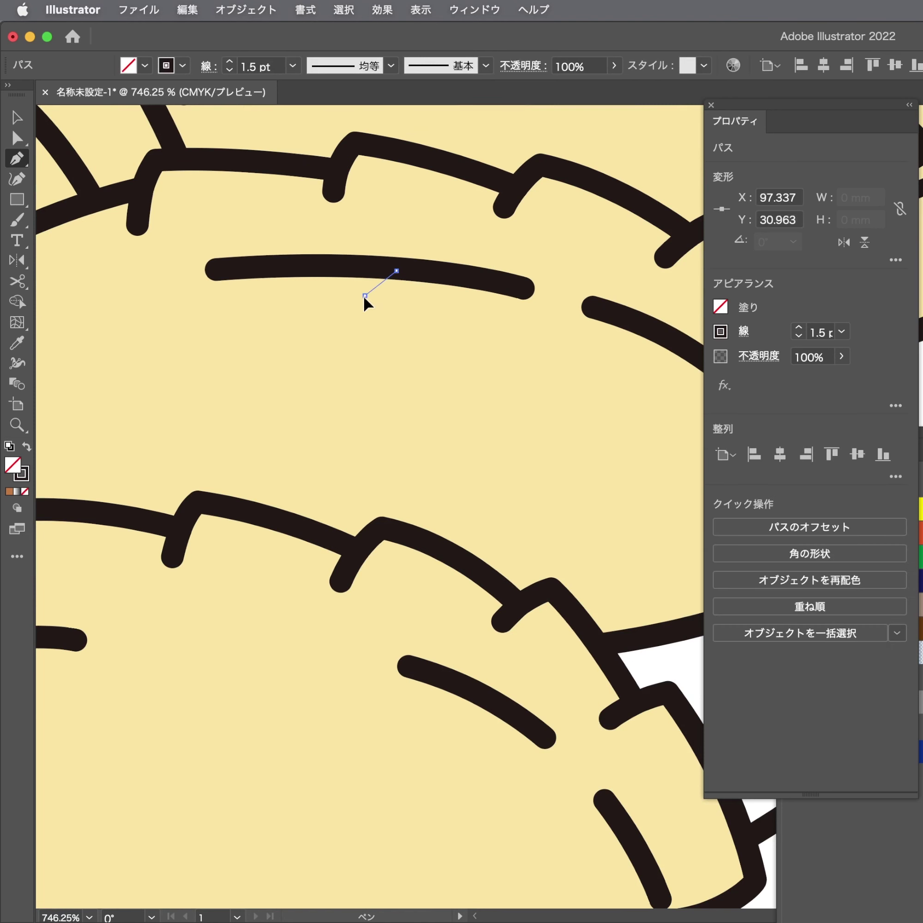
pyautogui.click(398, 279)
pyautogui.press('Escape')
pyautogui.moveTo(419, 272); pyautogui.dragTo(396, 302)
pyautogui.press('Escape')
pyautogui.click(392, 305)
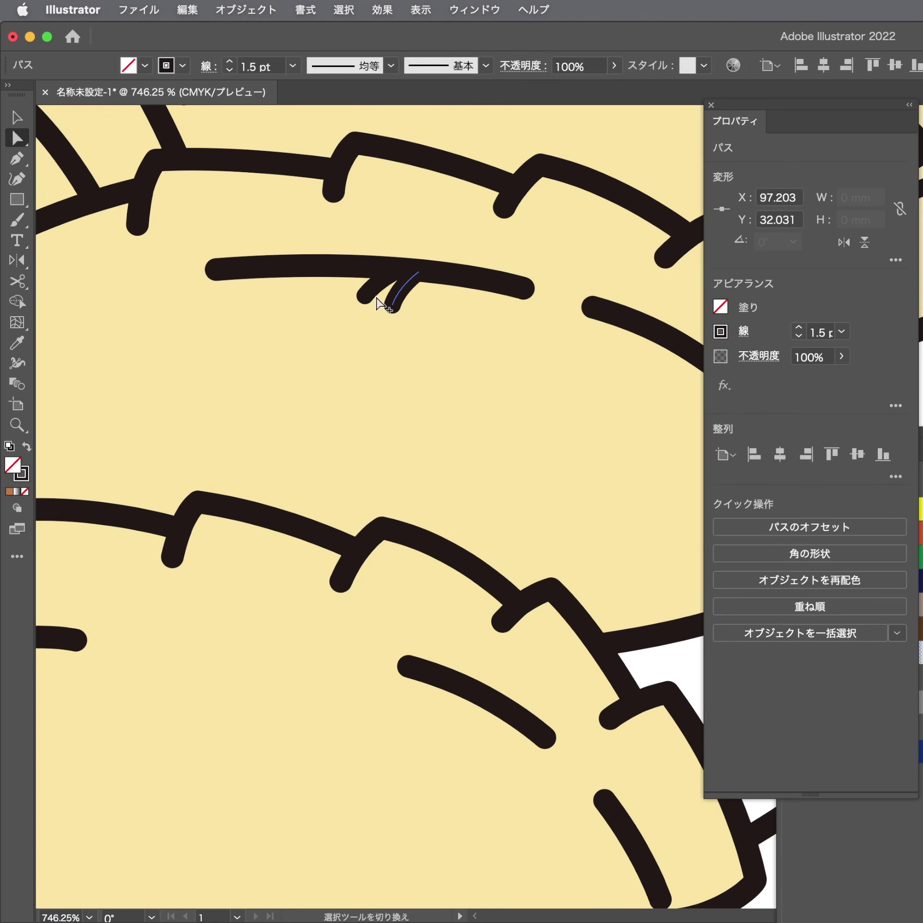
pyautogui.press('Delete')
# Check the new paired hook strokes by selecting them with Direct Selection
pyautogui.click(446, 280)
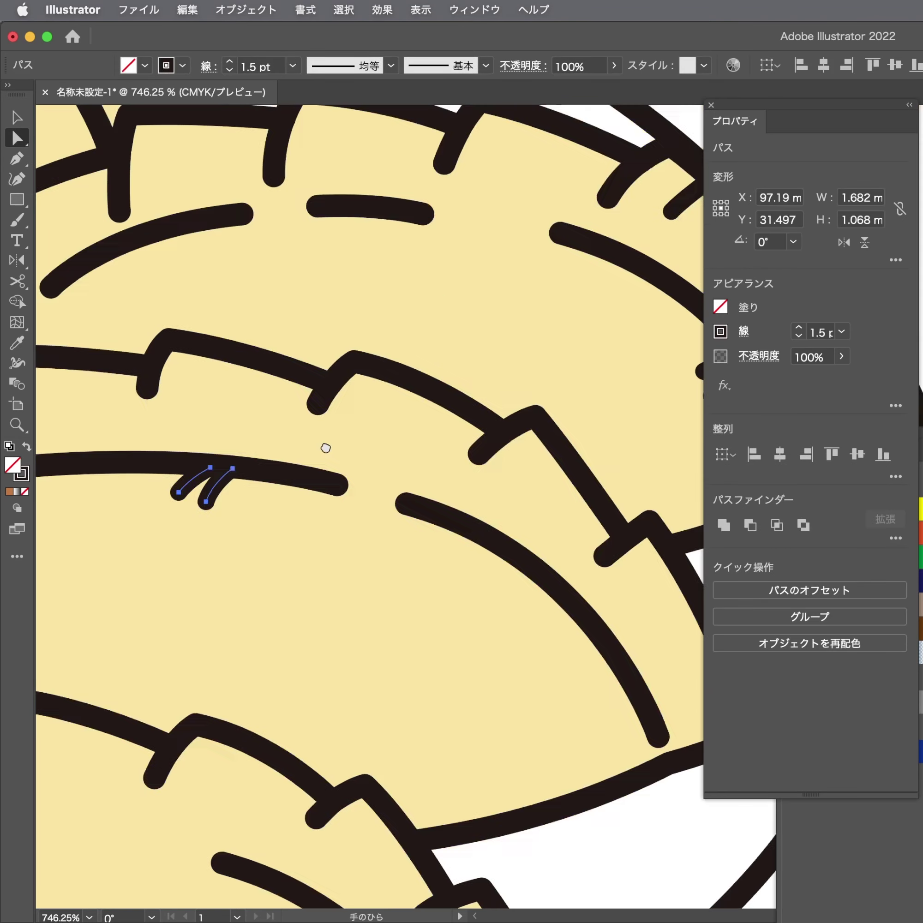
pyautogui.hscroll(5, 326, 447)
pyautogui.click(520, 577)
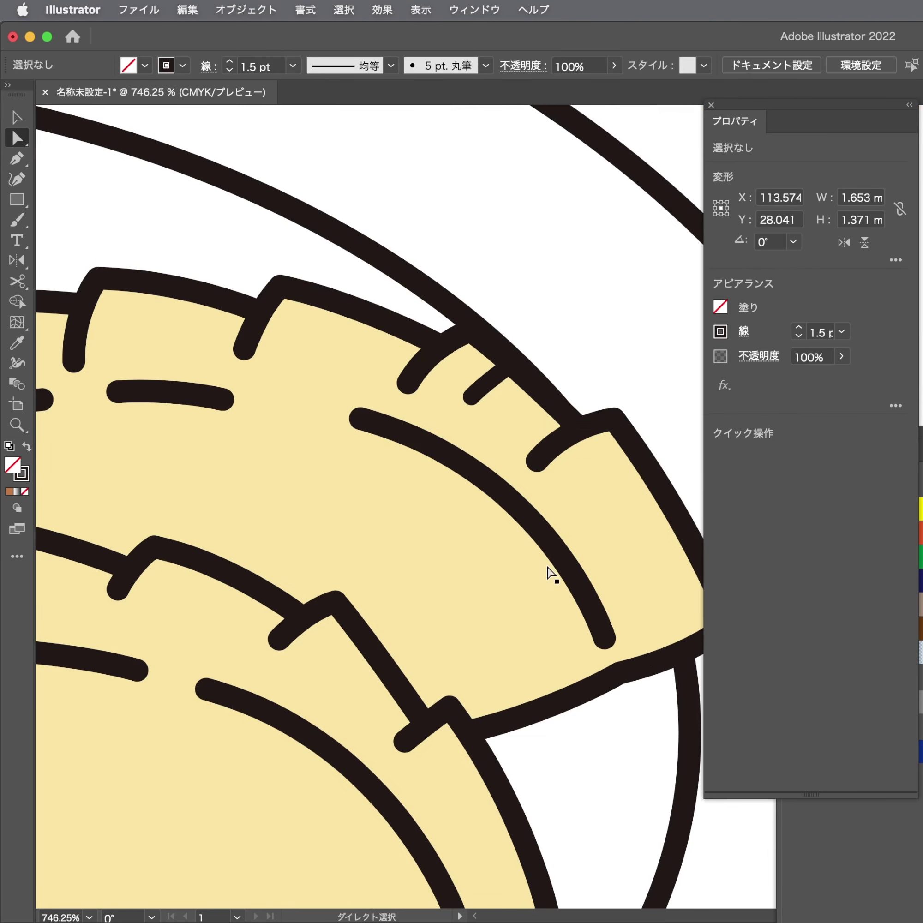
pyautogui.scroll(-6, 363, 476)
pyautogui.hscroll(-5, 363, 477)
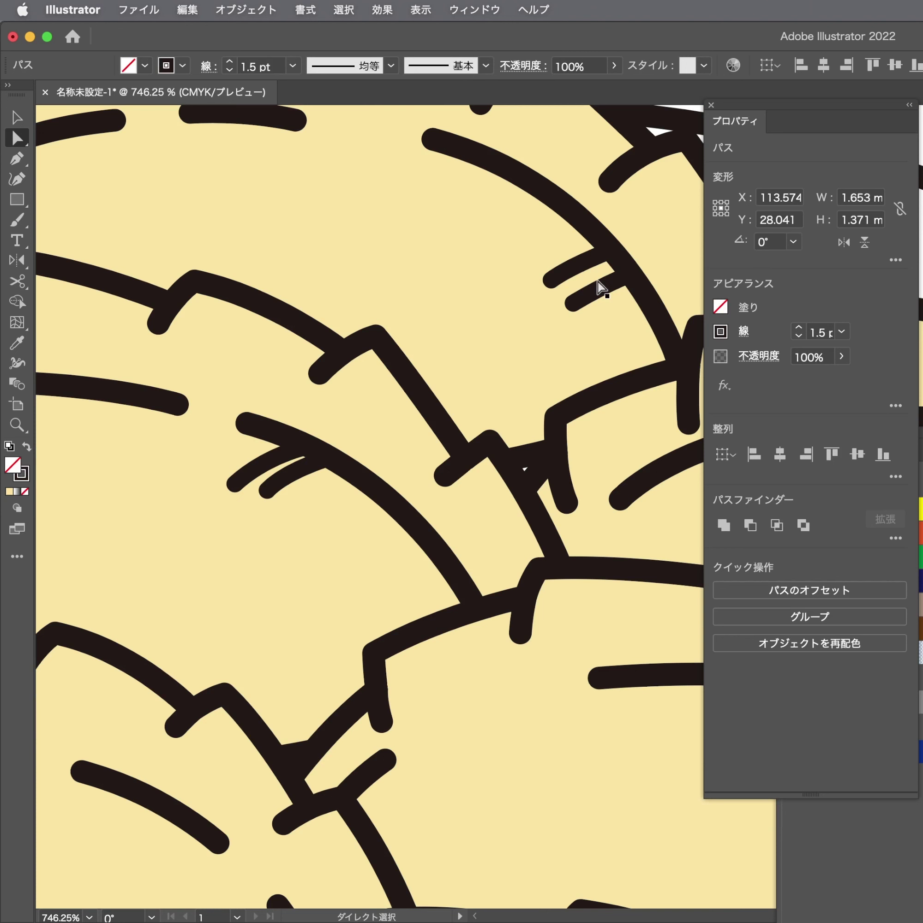
pyautogui.keyDown('alt'); pyautogui.click(573, 266); pyautogui.keyUp('alt')
pyautogui.keyDown('shift'); pyautogui.click(594, 297); pyautogui.keyUp('shift')
pyautogui.keyDown('alt'); pyautogui.click(568, 312); pyautogui.keyUp('alt')
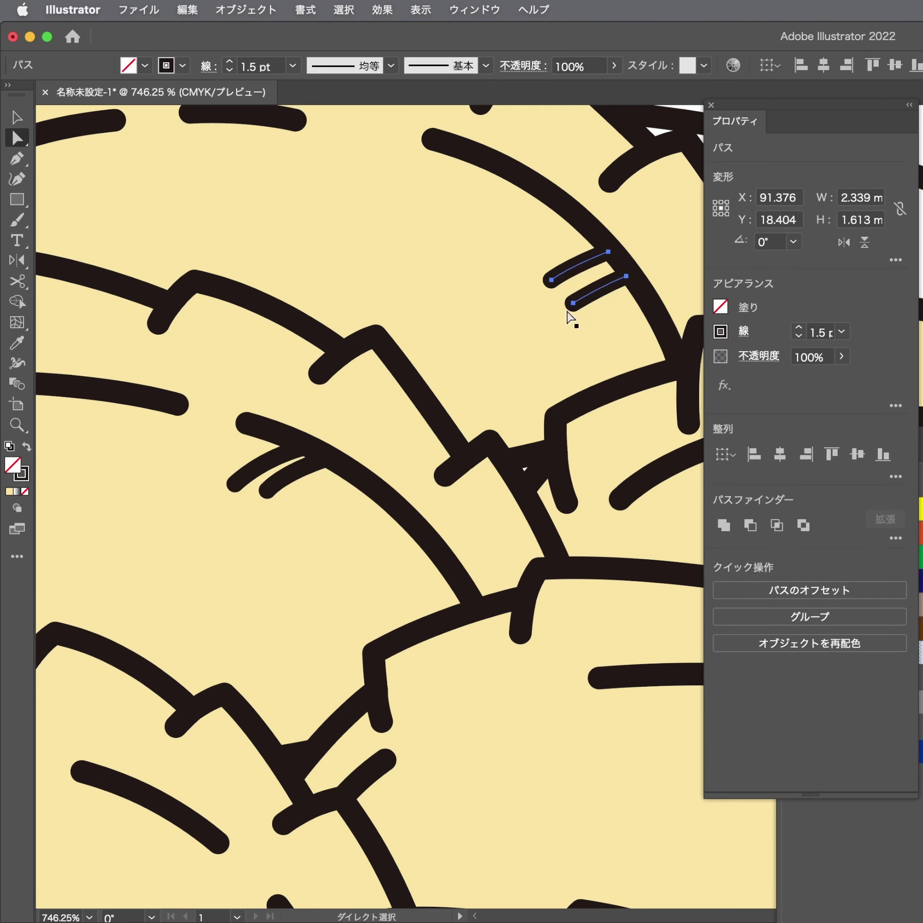
# Check the hook pairs on the lower-left and front dumplings by selecting them
pyautogui.keyDown('alt'); pyautogui.click(295, 474); pyautogui.keyUp('alt')
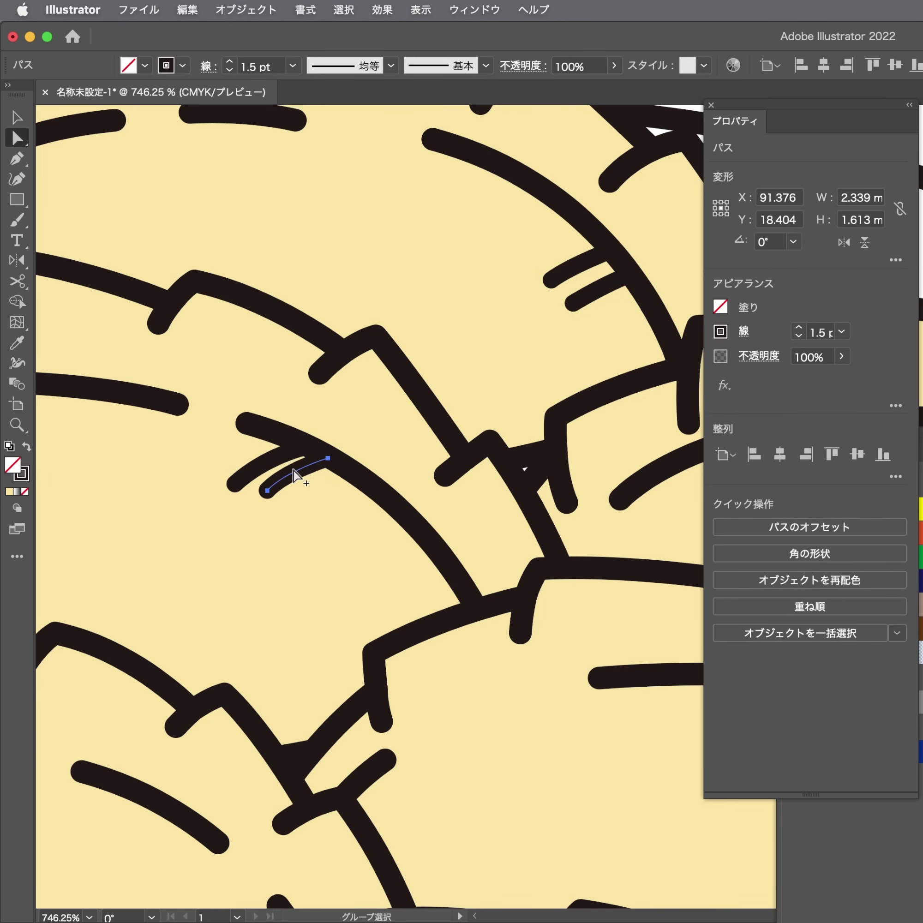
pyautogui.keyDown('alt'); pyautogui.keyDown('shift'); pyautogui.click(264, 466); pyautogui.keyUp('shift'); pyautogui.keyUp('alt')
pyautogui.scroll(-5, 283, 557)
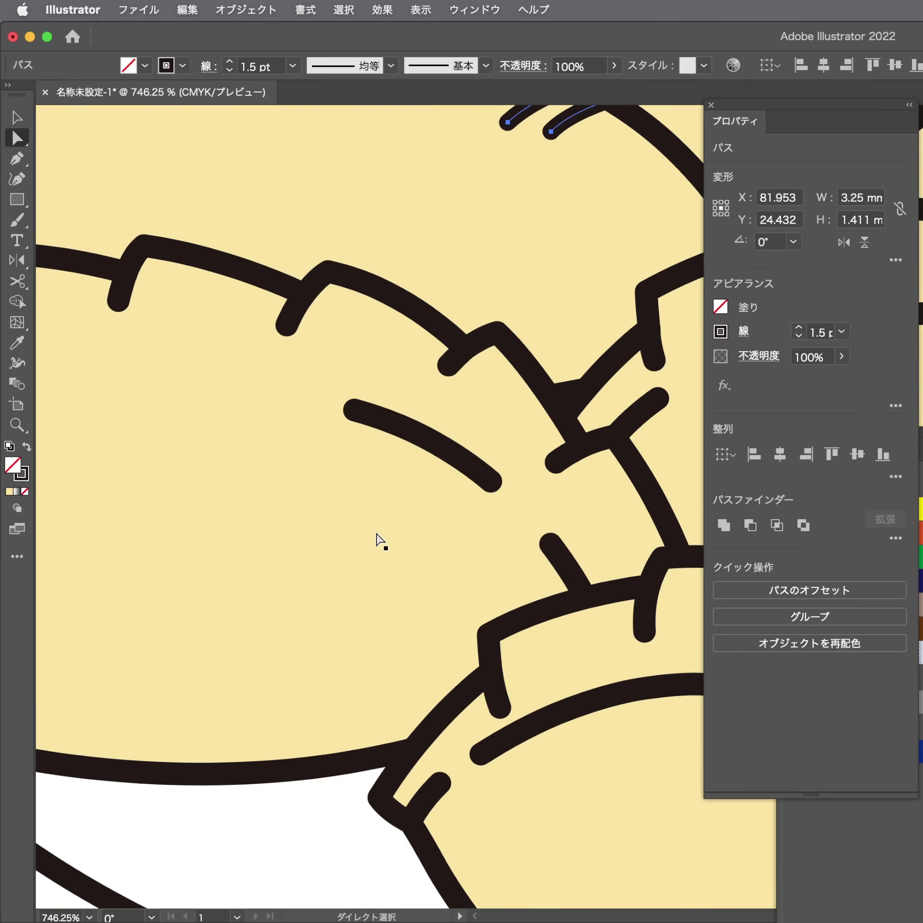
pyautogui.click(270, 555)
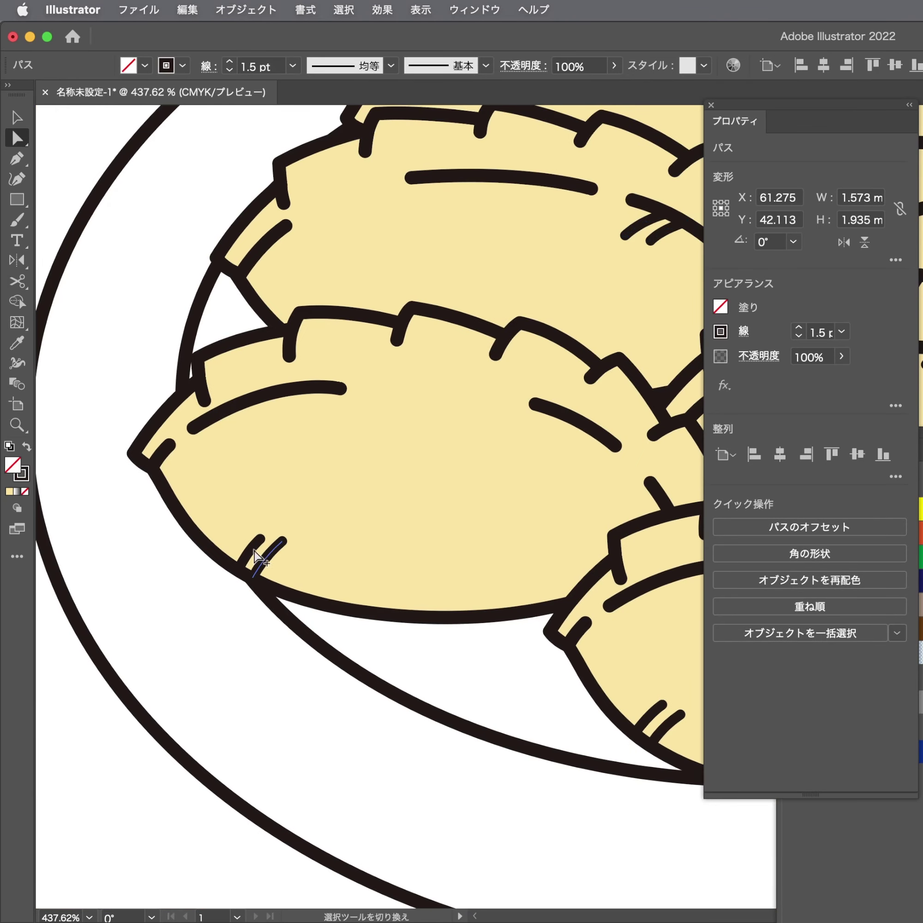
pyautogui.hscroll(-3, 340, 582)
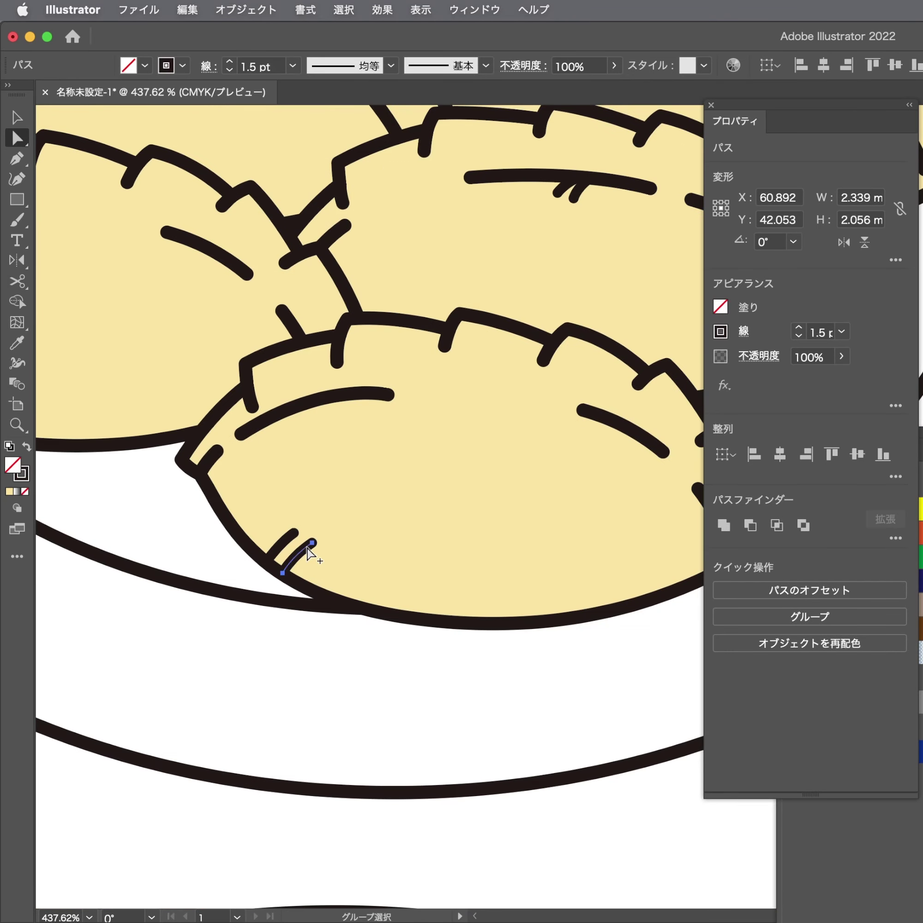
pyautogui.keyDown('shift'); pyautogui.click(281, 542); pyautogui.keyUp('shift')
pyautogui.hscroll(4, 299, 556)
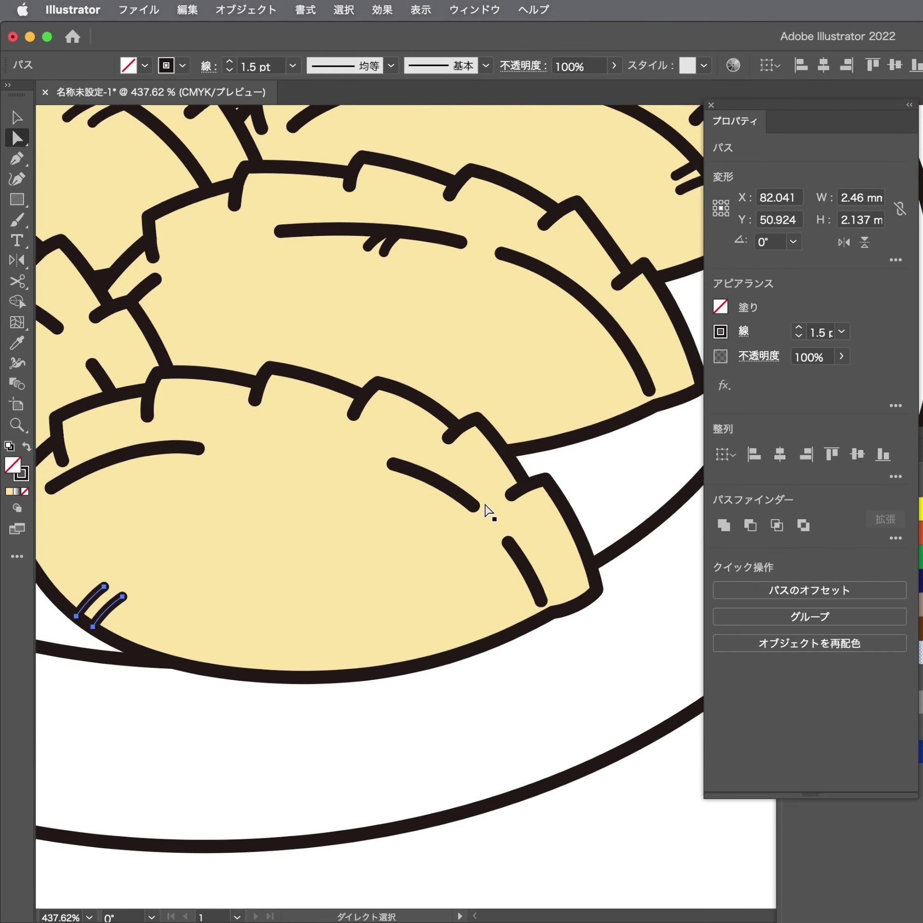
# Zoom out to inspect both plates, checking one small accent stroke along the way
pyautogui.hotkey('ctrl', 'shift', 'a')
pyautogui.scroll(-5, 525, 707)
pyautogui.click(587, 378)
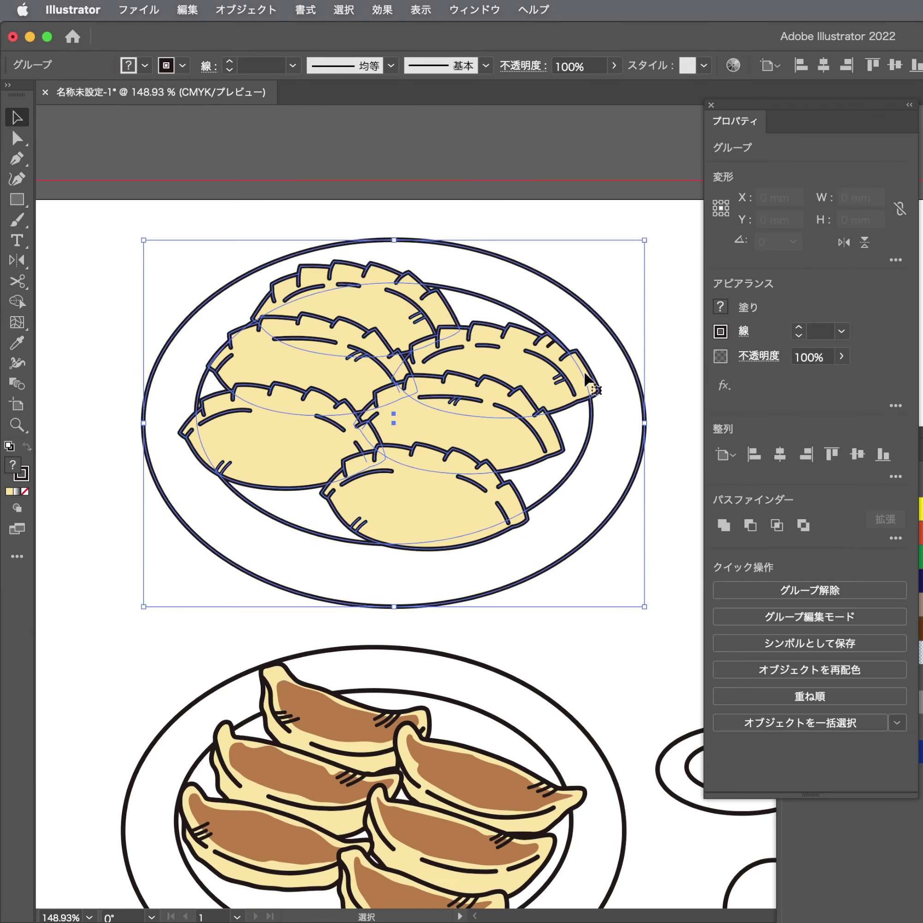
pyautogui.hotkey('ctrl', 'shift', 'a')
pyautogui.scroll(5, 472, 381)
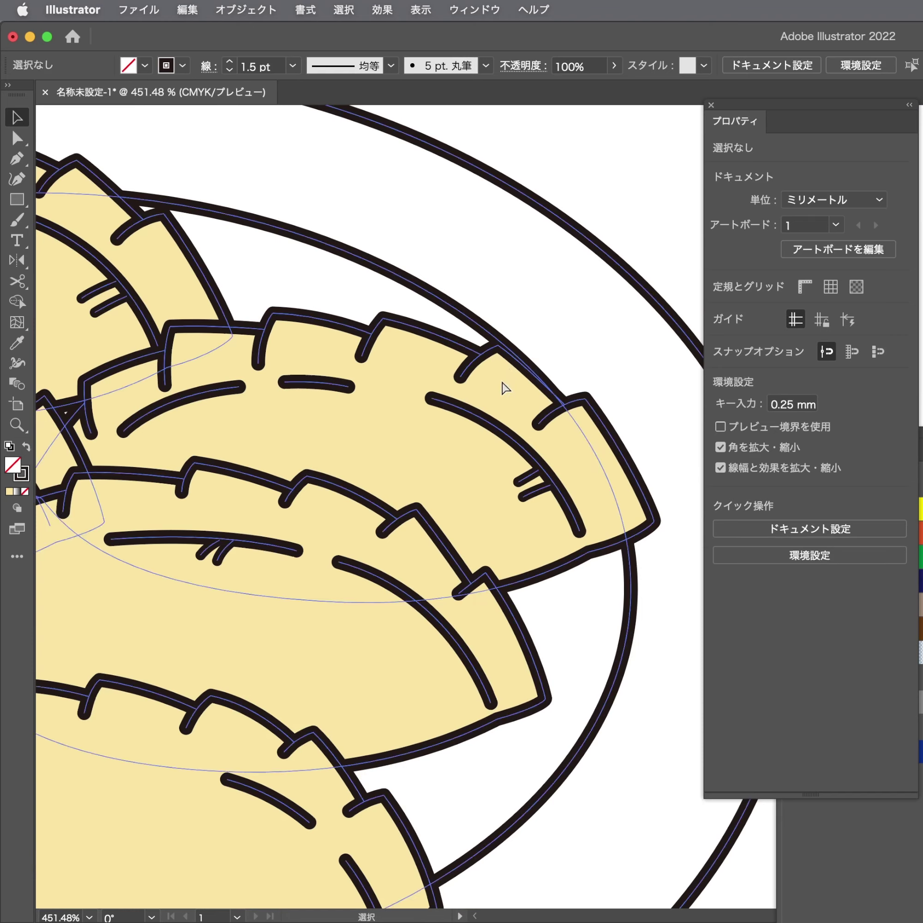
pyautogui.click(502, 385)
pyautogui.hotkey('ctrl', 'shift', 'a')
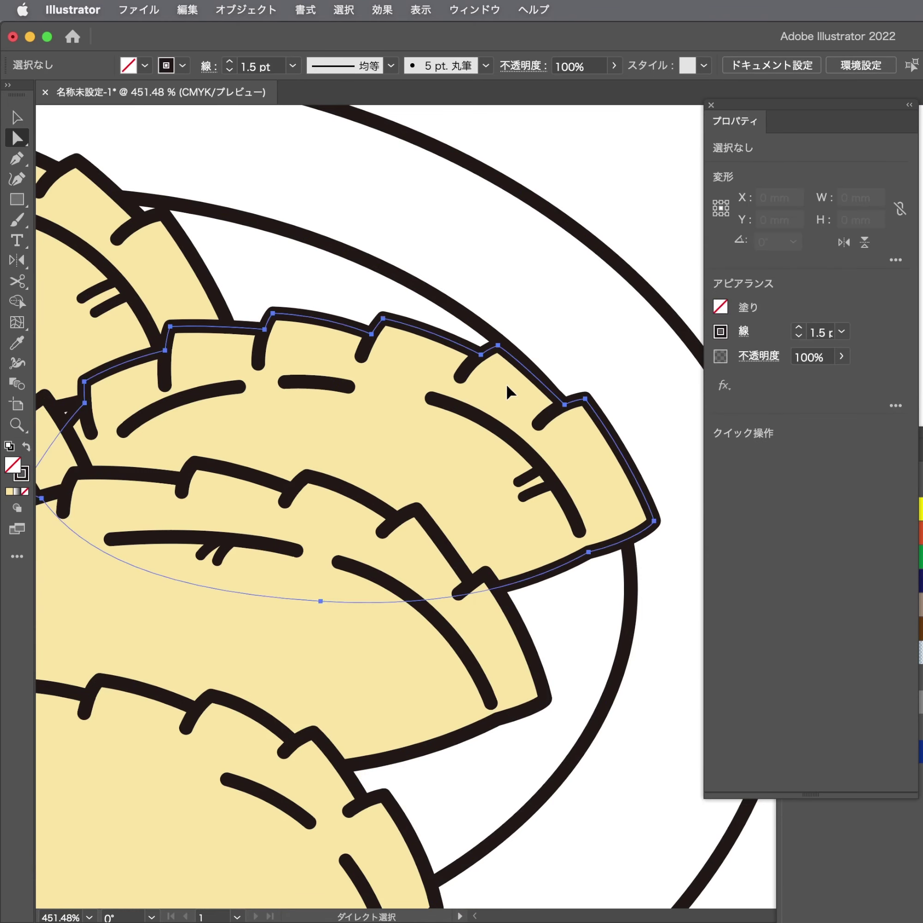
pyautogui.scroll(-5, 524, 383)
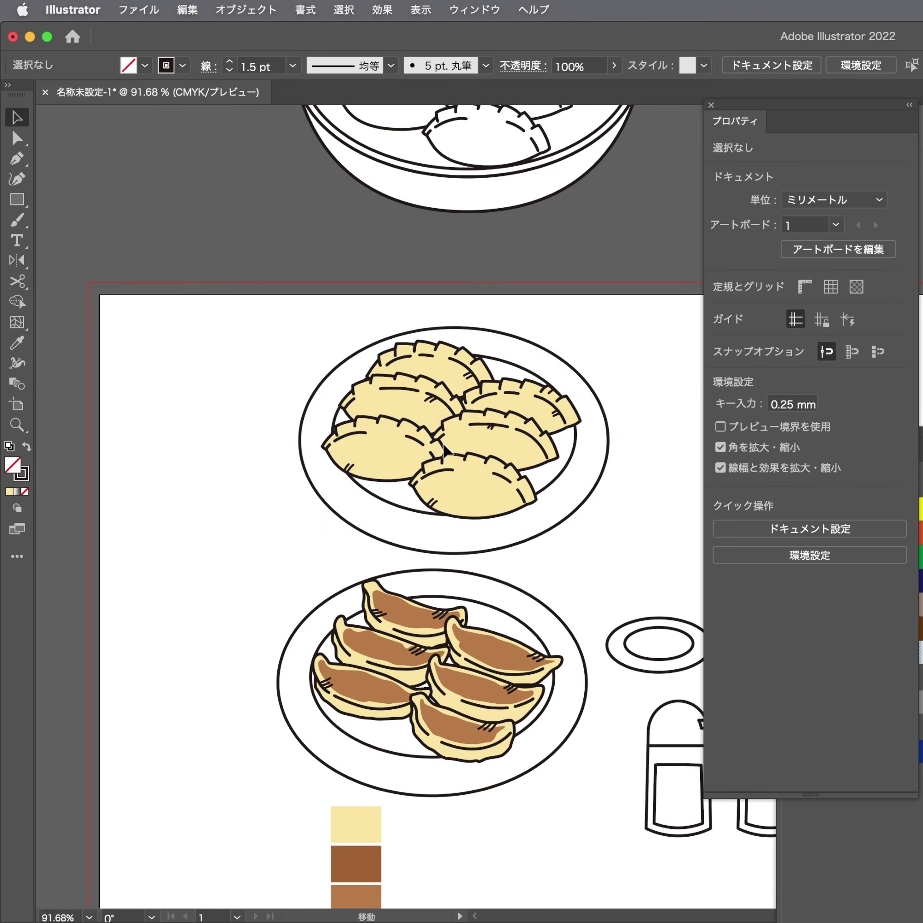
pyautogui.click(404, 439)
# Direct-select all six dumplings on the top plate
pyautogui.hotkey('ctrl', 'shift', 'a')
pyautogui.press('a')
pyautogui.scroll(3, 487, 491)
pyautogui.click(486, 491)
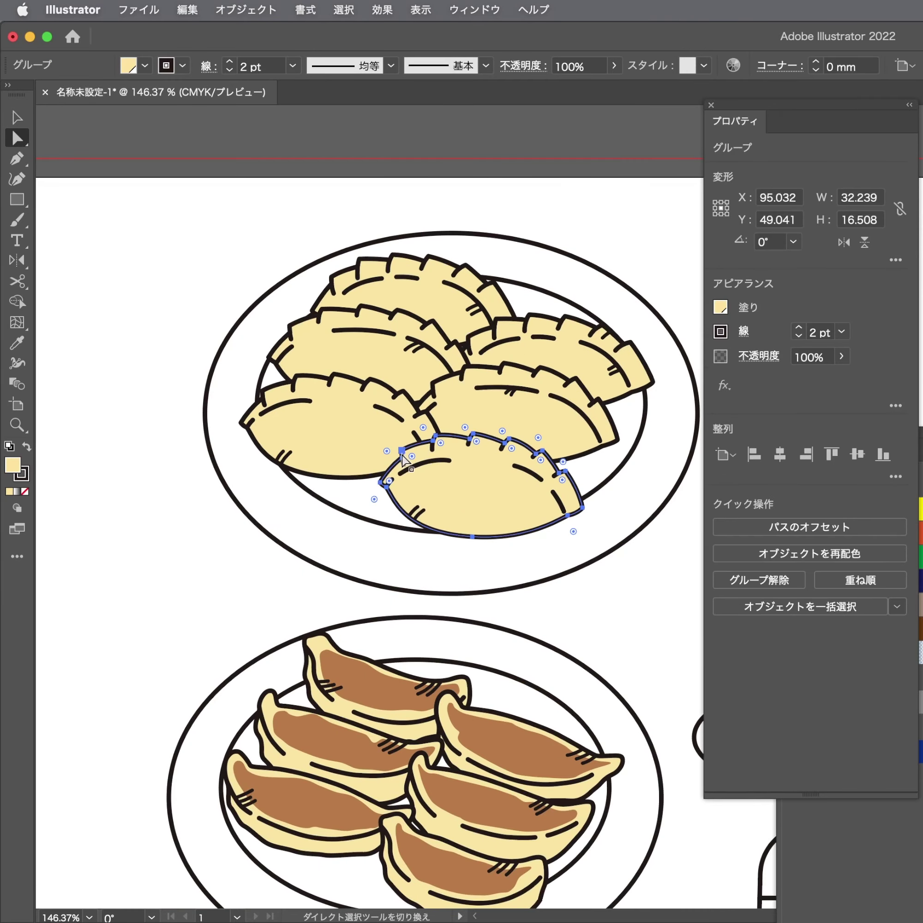
pyautogui.keyDown('shift'); pyautogui.click(394, 387); pyautogui.keyUp('shift')
pyautogui.scroll(2, 507, 343)
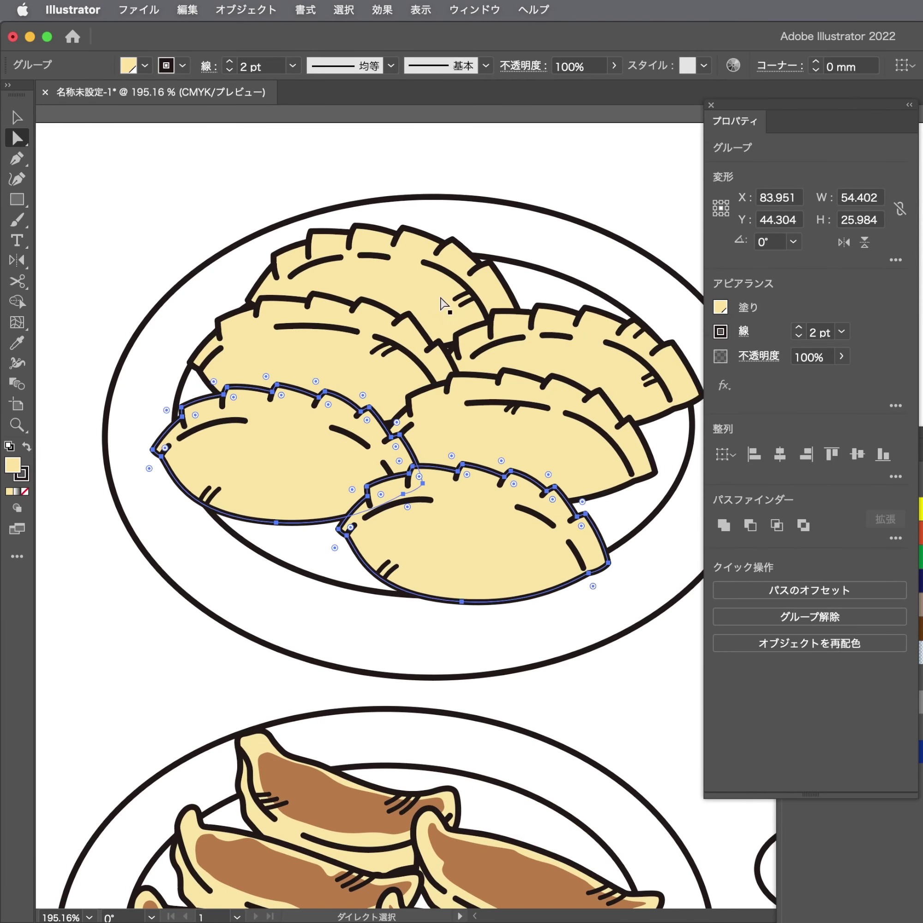
pyautogui.keyDown('shift'); pyautogui.click(418, 301); pyautogui.keyUp('shift')
pyautogui.keyDown('shift'); pyautogui.click(344, 371); pyautogui.keyUp('shift')
pyautogui.keyDown('shift'); pyautogui.click(506, 433); pyautogui.keyUp('shift')
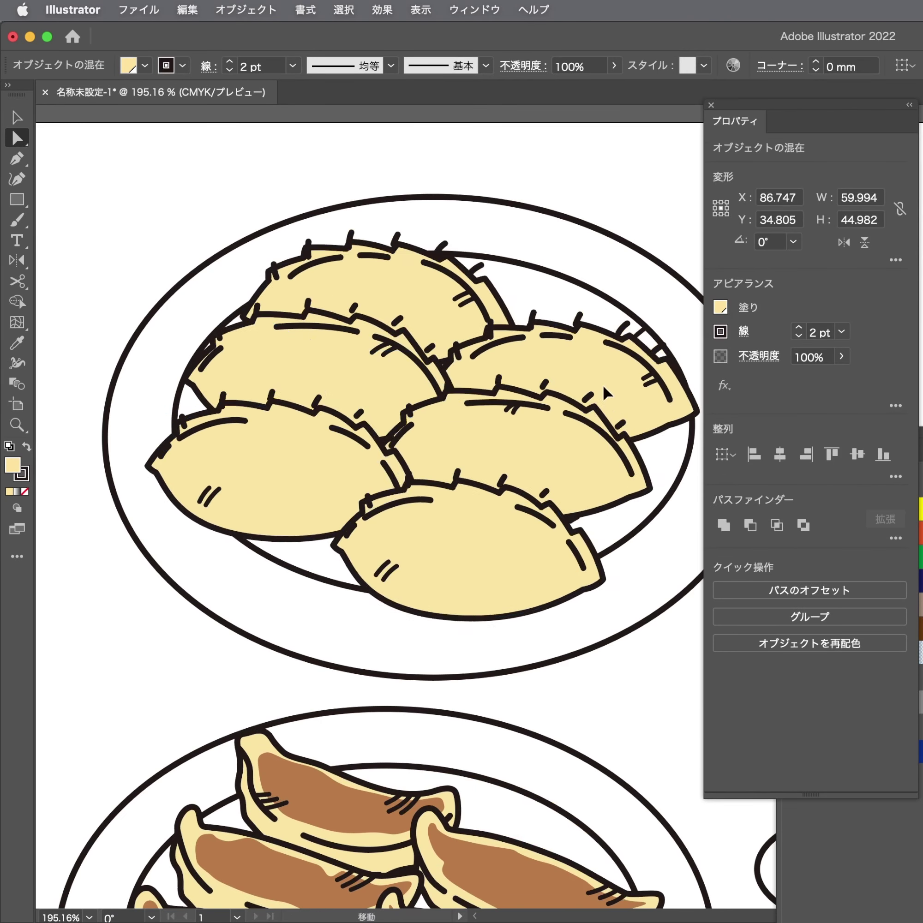
pyautogui.keyDown('shift'); pyautogui.click(603, 385); pyautogui.keyUp('shift')
pyautogui.moveTo(345, 468); pyautogui.dragTo(783, 244)
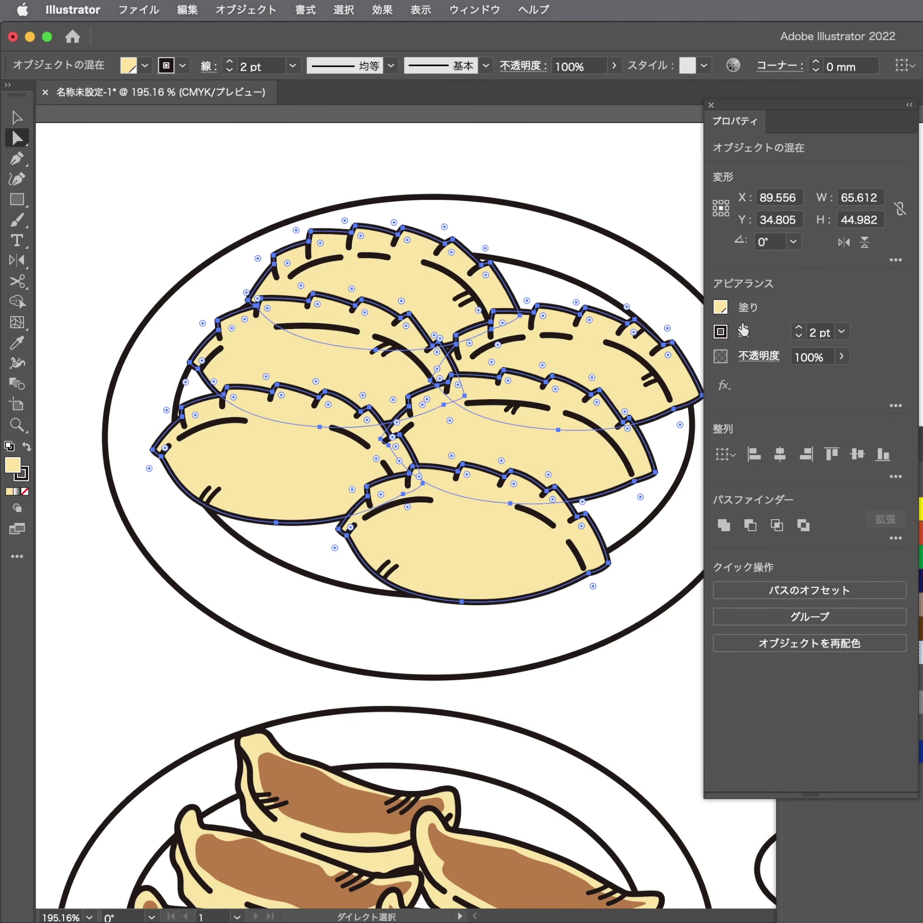
# Lighten the selected dumplings' fill to an 80% tint in the colour mixer
pyautogui.click(719, 308)
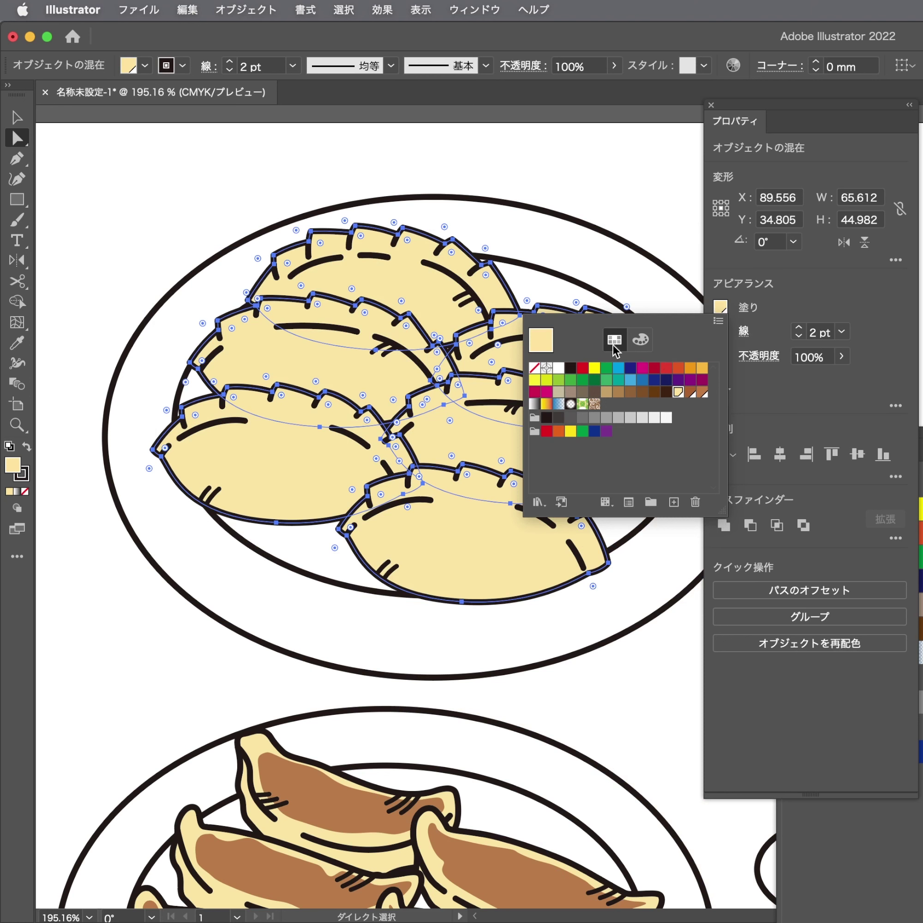
pyautogui.click(641, 340)
pyautogui.moveTo(681, 372); pyautogui.dragTo(661, 376)
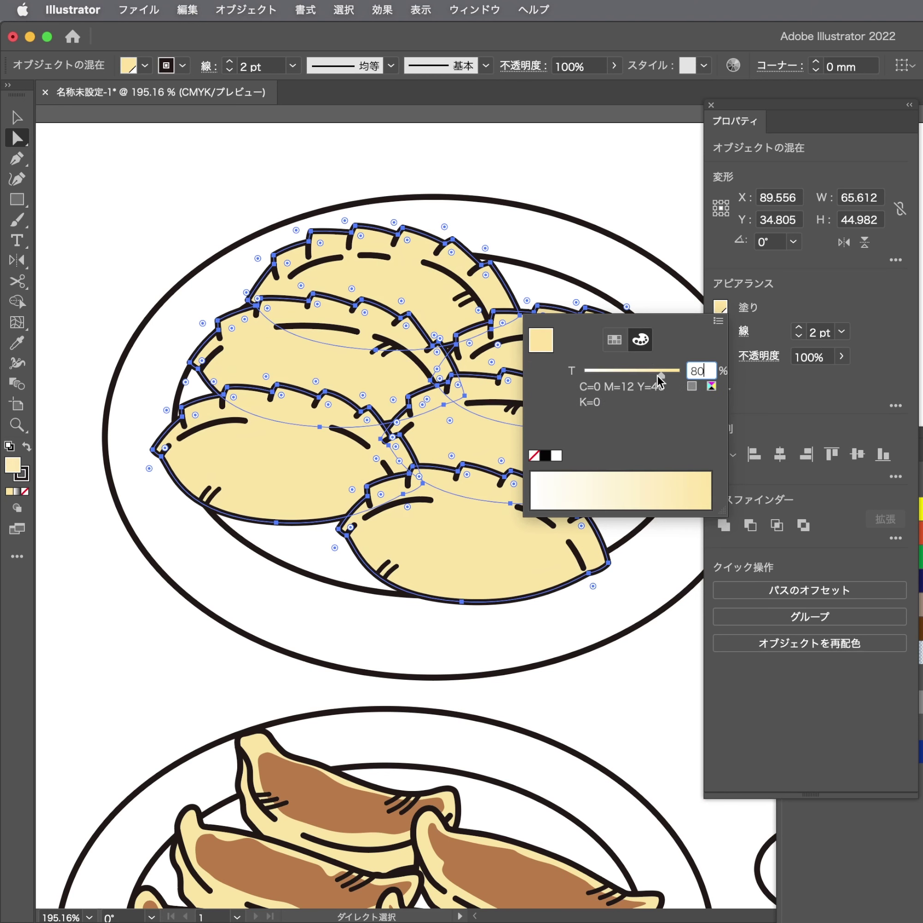
pyautogui.click(636, 196)
# Zoom out to view the whole artboard with the pan and sauce dishes
pyautogui.press('v')
pyautogui.hotkey('ctrl', '0')
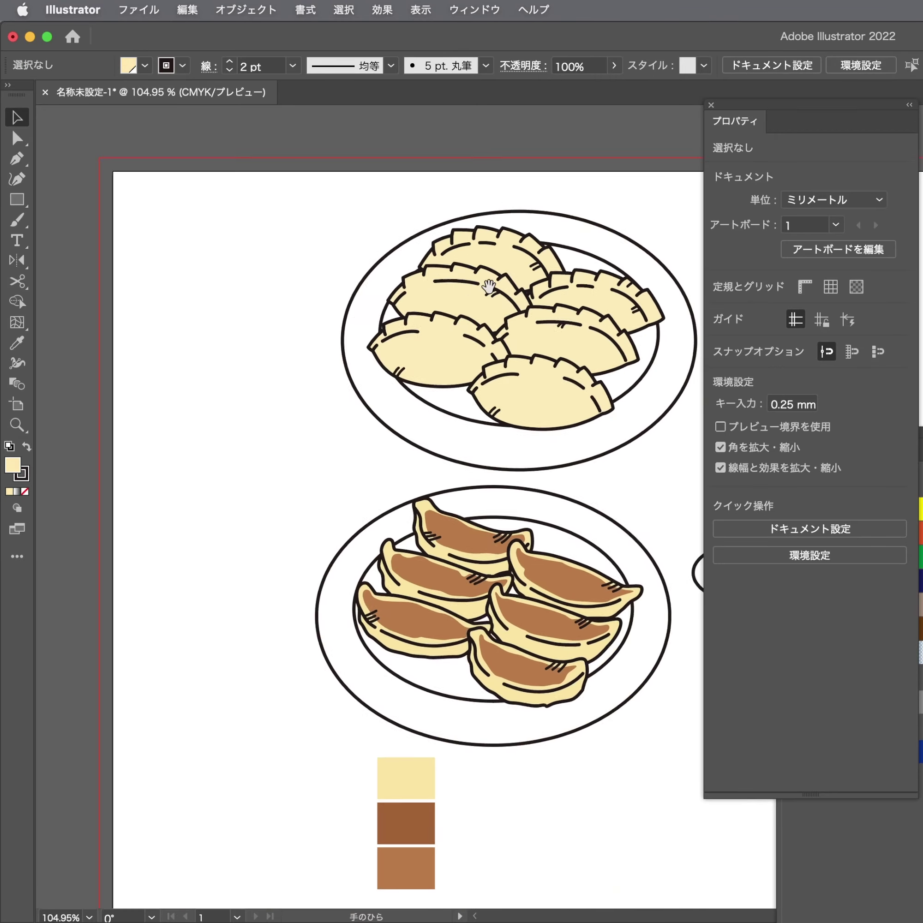
pyautogui.hscroll(3, 421, 320)
pyautogui.click(421, 320)
pyautogui.click(602, 460)
pyautogui.scroll(-2, 561, 468)
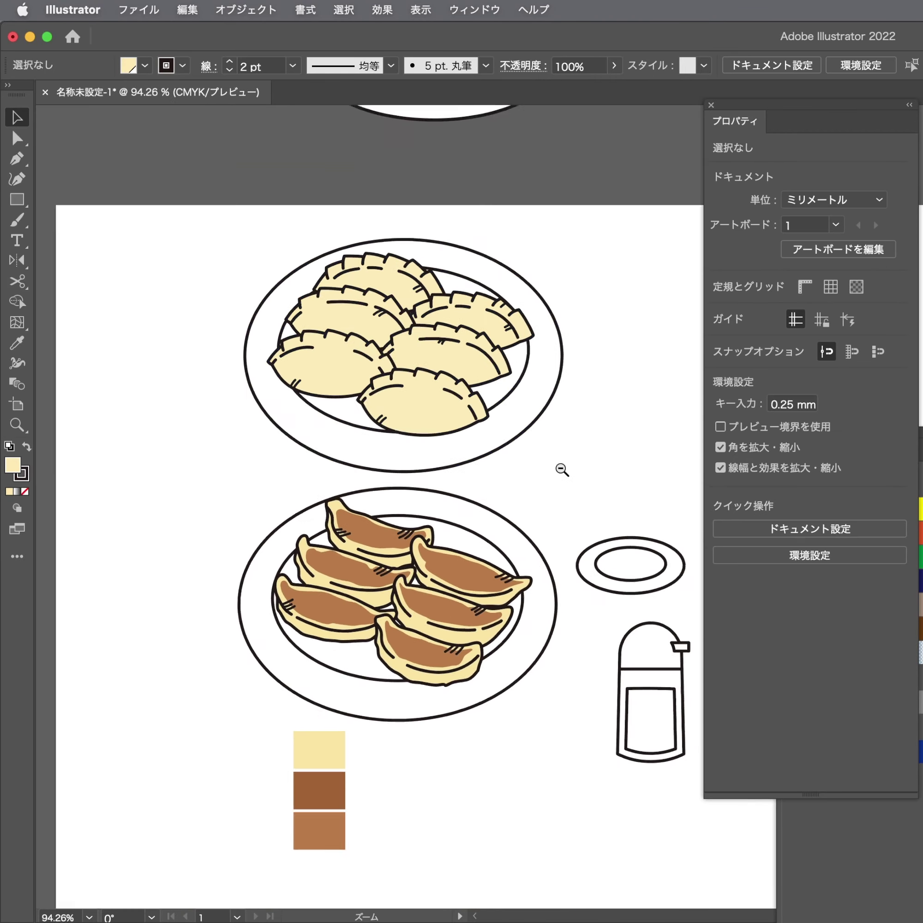
pyautogui.scroll(-2, 517, 460)
pyautogui.moveTo(506, 536); pyautogui.dragTo(433, 564)
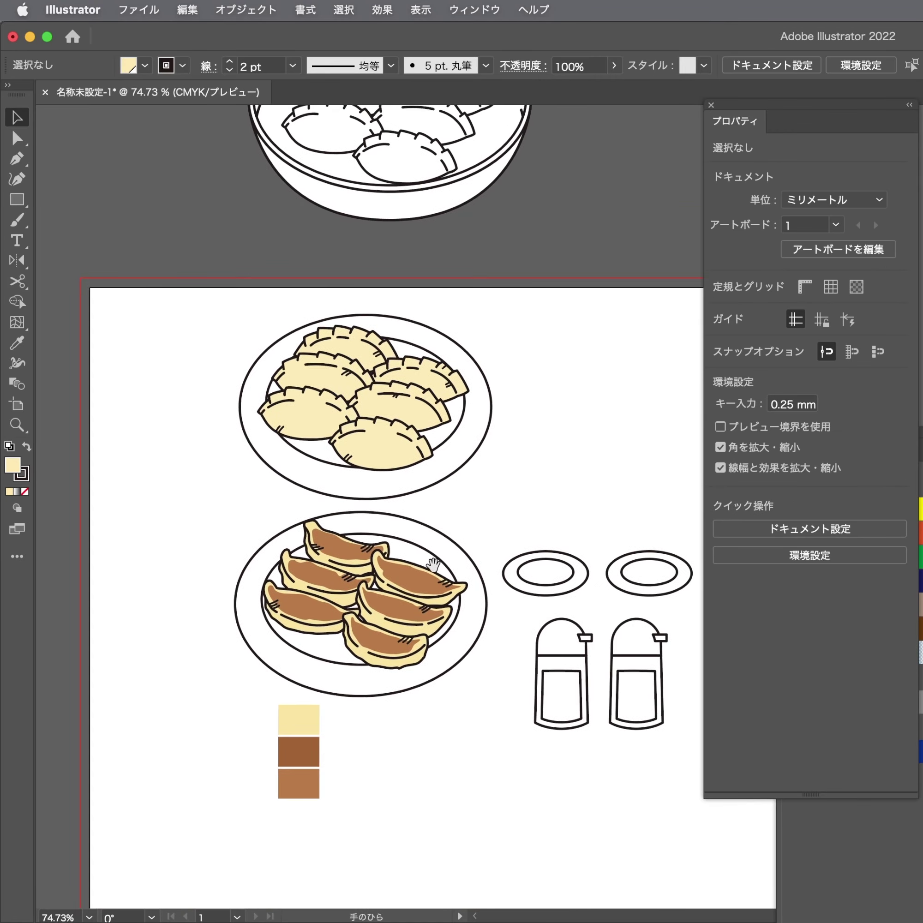
# Select the browned and cream dumpling plates in turn, then clear the selection
pyautogui.click(433, 567)
pyautogui.click(482, 507)
pyautogui.click(436, 531)
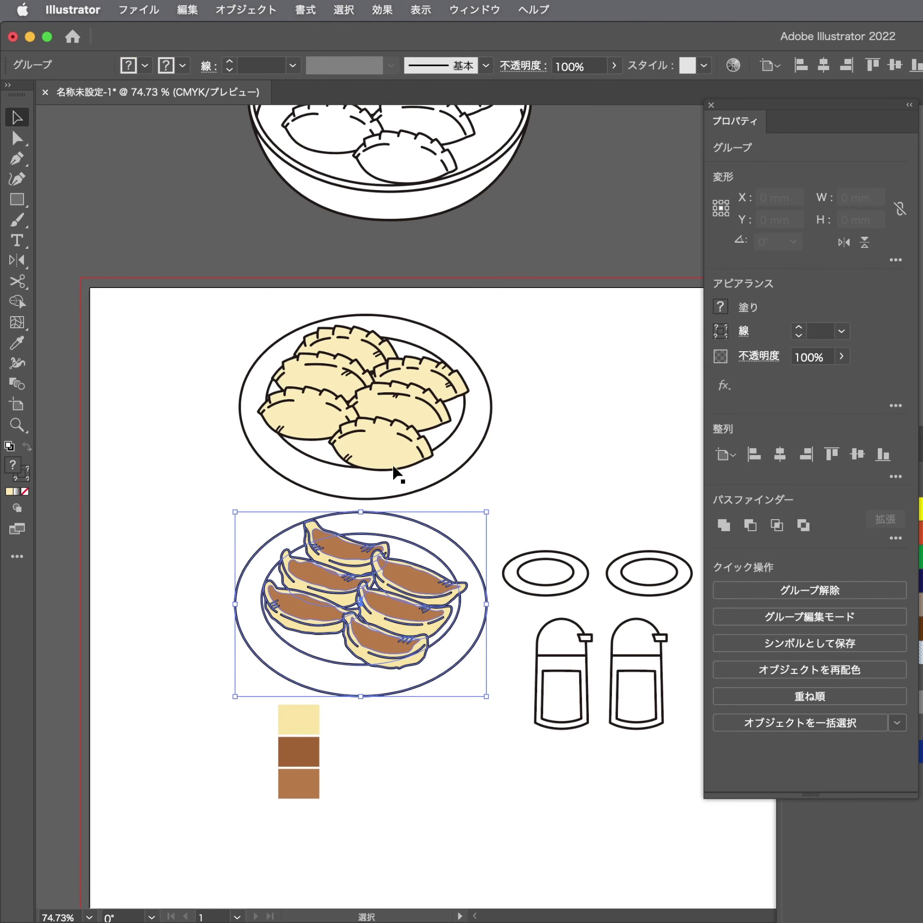
pyautogui.click(396, 474)
pyautogui.click(495, 472)
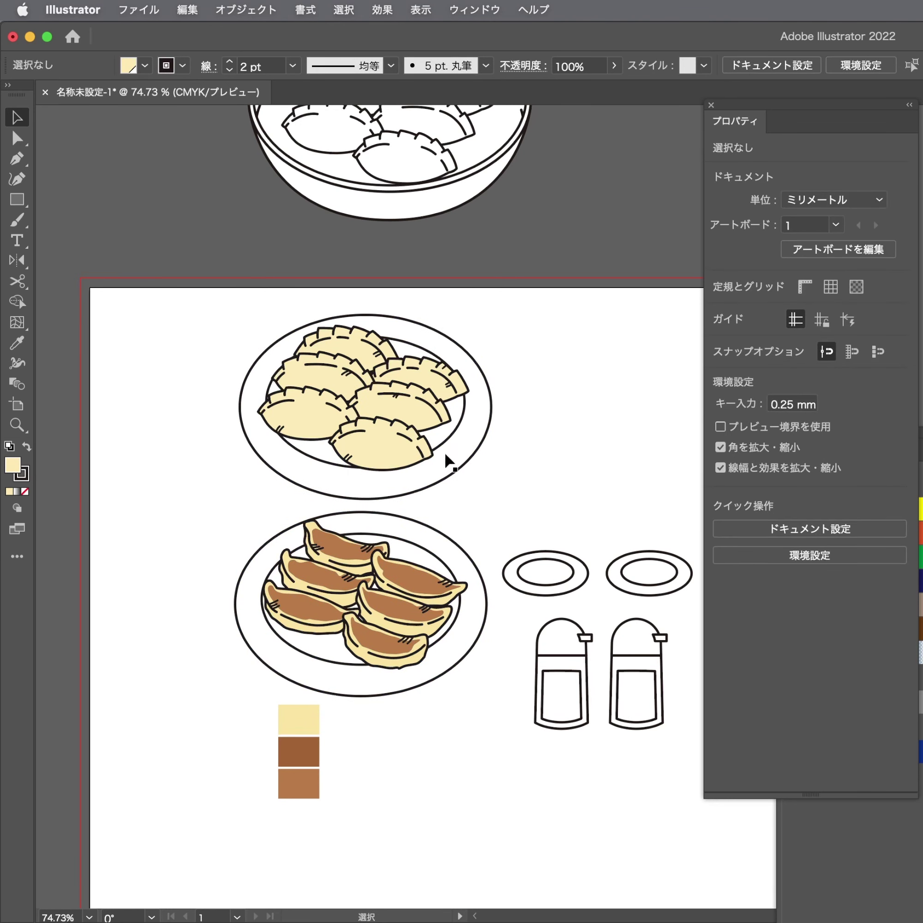
pyautogui.scroll(5, 446, 458)
pyautogui.scroll(-2, 458, 381)
# Move the frying pan to the artboard's top-left and place a copy of the cream plate below it
pyautogui.moveTo(458, 381)
pyautogui.mouseDown()
pyautogui.moveTo(210, 585)
pyautogui.moveTo(367, 394)
pyautogui.mouseUp()
pyautogui.click(524, 378)
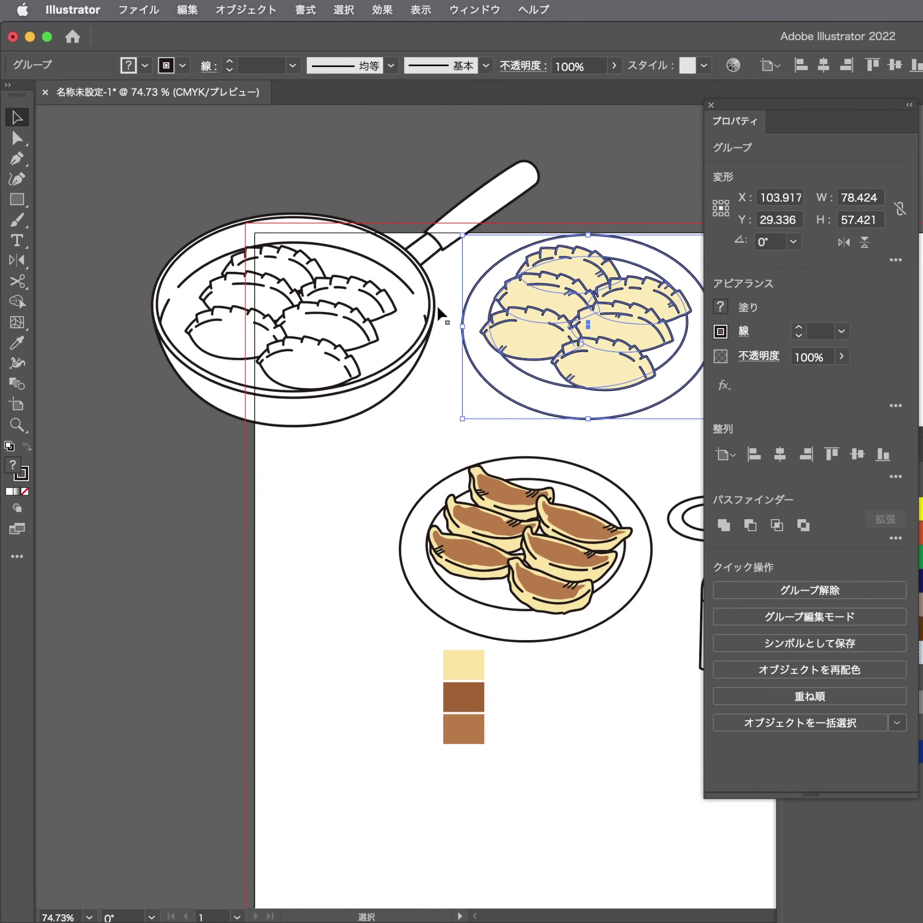
pyautogui.hscroll(3, 513, 368)
pyautogui.scroll(2, 513, 369)
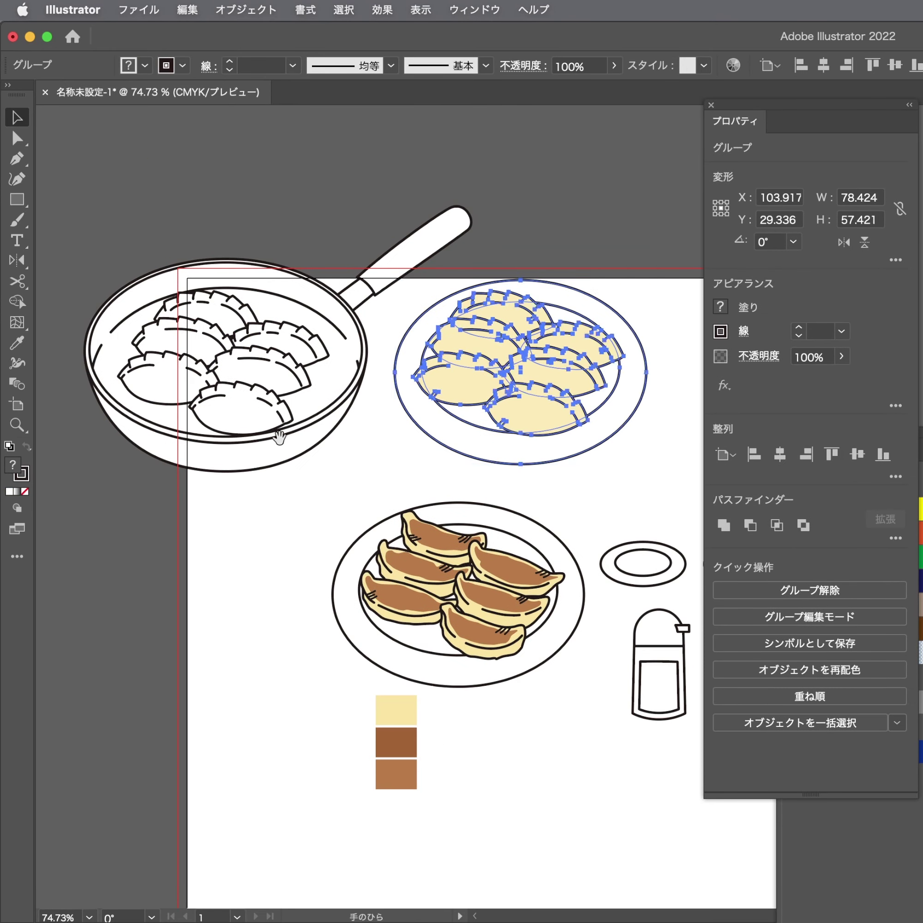
pyautogui.hscroll(-4, 387, 366)
pyautogui.scroll(-3, 387, 366)
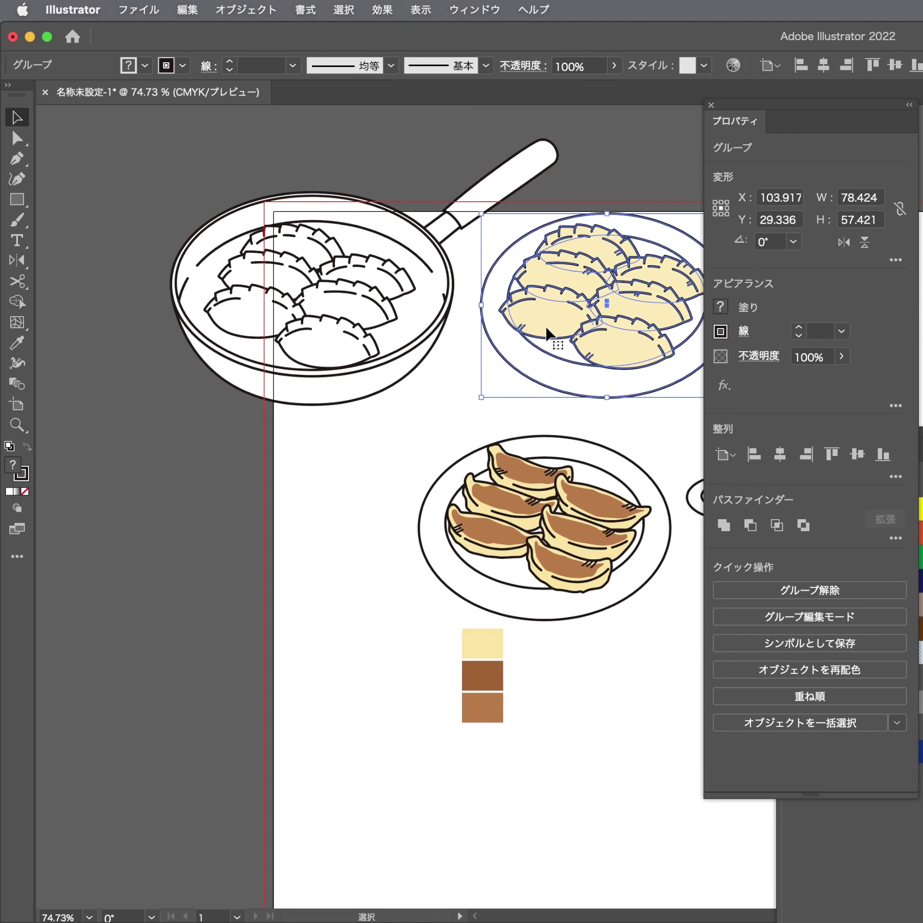
pyautogui.moveTo(546, 325); pyautogui.dragTo(288, 526)
# Move both original plates off the artboard and shift the pan and plate copy further on
pyautogui.click(499, 493)
pyautogui.moveTo(562, 479)
pyautogui.mouseDown()
pyautogui.moveTo(357, 625)
pyautogui.moveTo(424, 589)
pyautogui.mouseUp()
pyautogui.keyDown('shift'); pyautogui.click(361, 717); pyautogui.keyUp('shift')
pyautogui.moveTo(361, 718); pyautogui.dragTo(323, 610)
pyautogui.hscroll(-4, 324, 610)
pyautogui.scroll(-3, 324, 610)
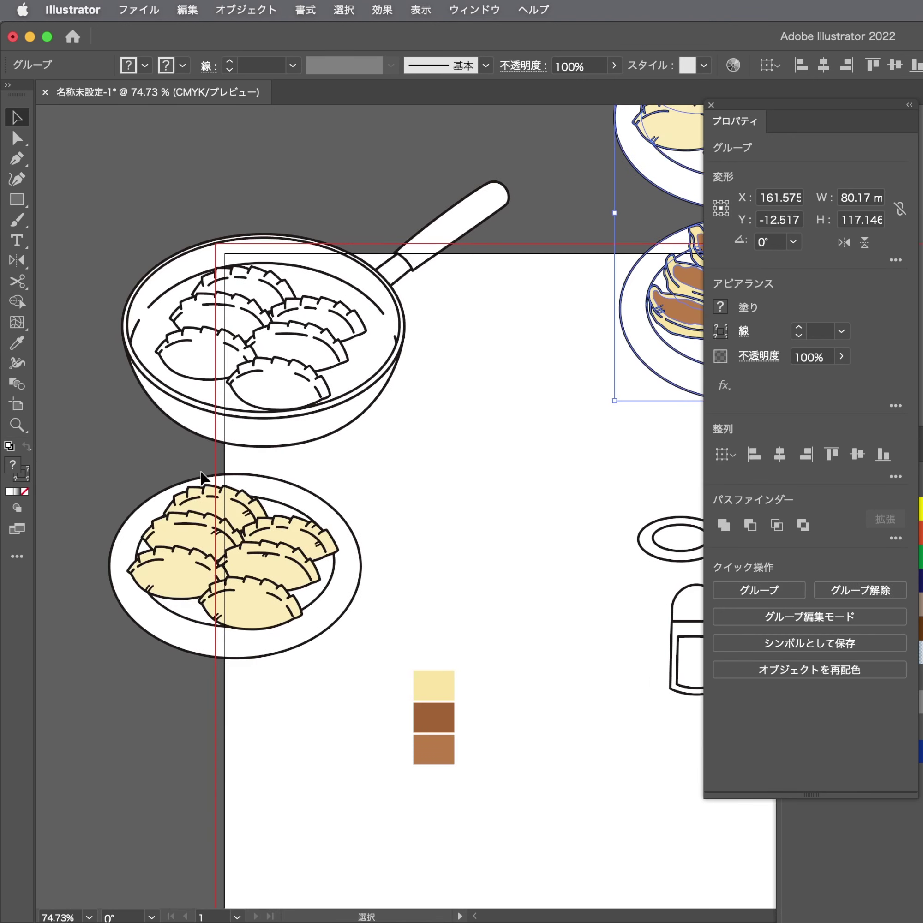
pyautogui.click(201, 478)
pyautogui.moveTo(266, 539); pyautogui.dragTo(402, 597)
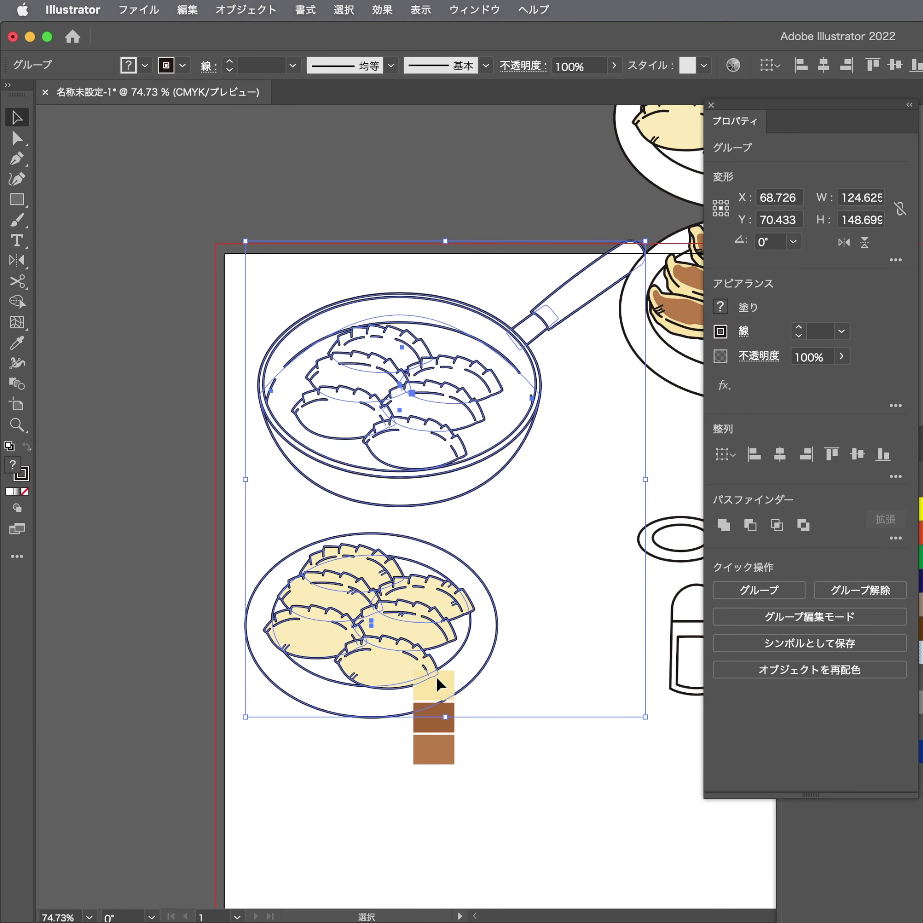
# Move the three colour swatches beside the sauce dish
pyautogui.click(458, 728)
pyautogui.click(438, 682)
pyautogui.moveTo(433, 716); pyautogui.dragTo(624, 585)
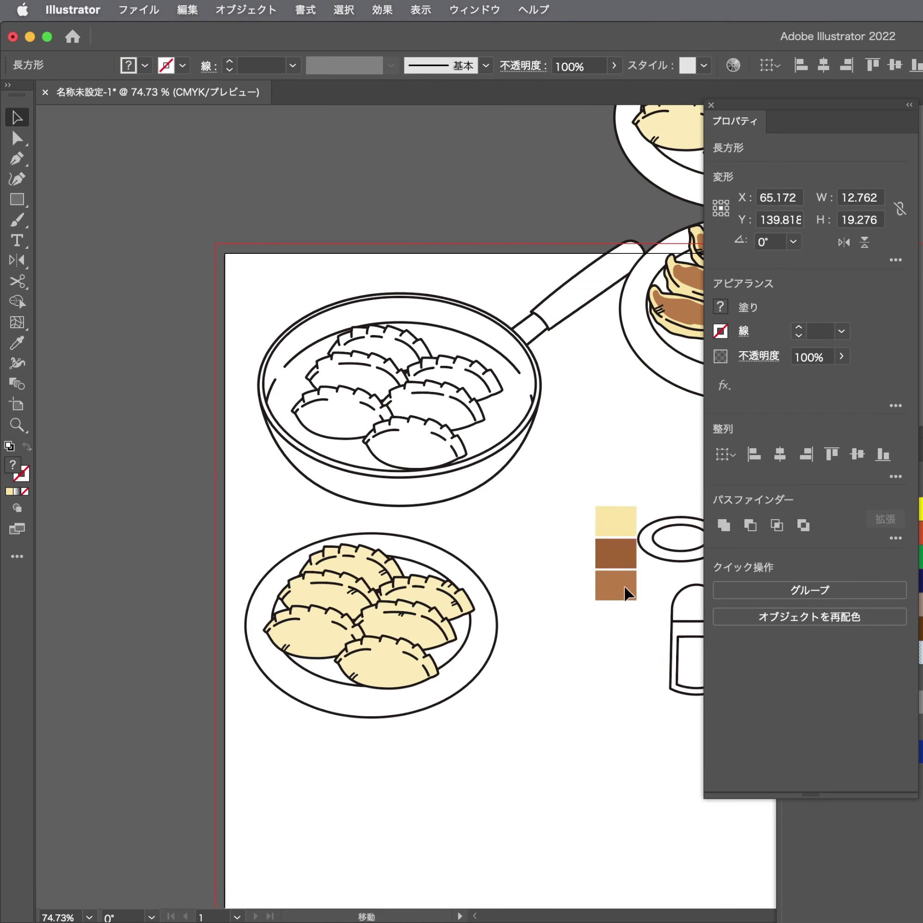
# Shift the frying pan group slightly left and down
pyautogui.scroll(3, 524, 461)
pyautogui.click(569, 480)
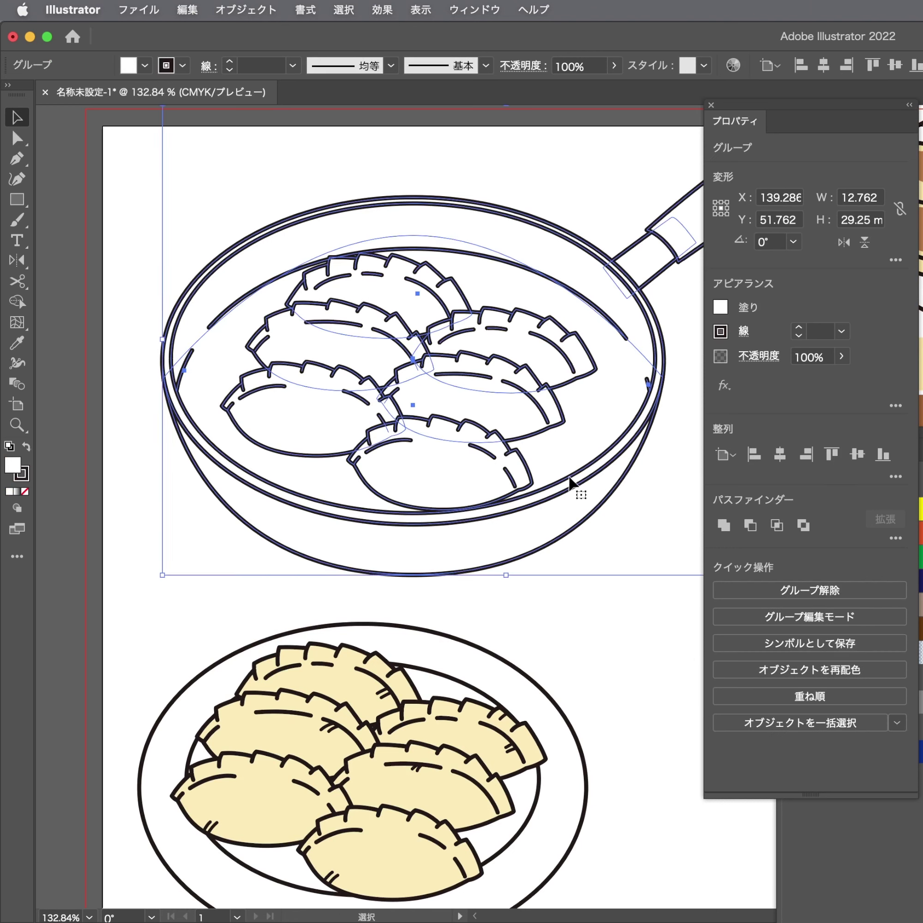
pyautogui.moveTo(570, 480); pyautogui.dragTo(534, 494)
pyautogui.click(591, 490)
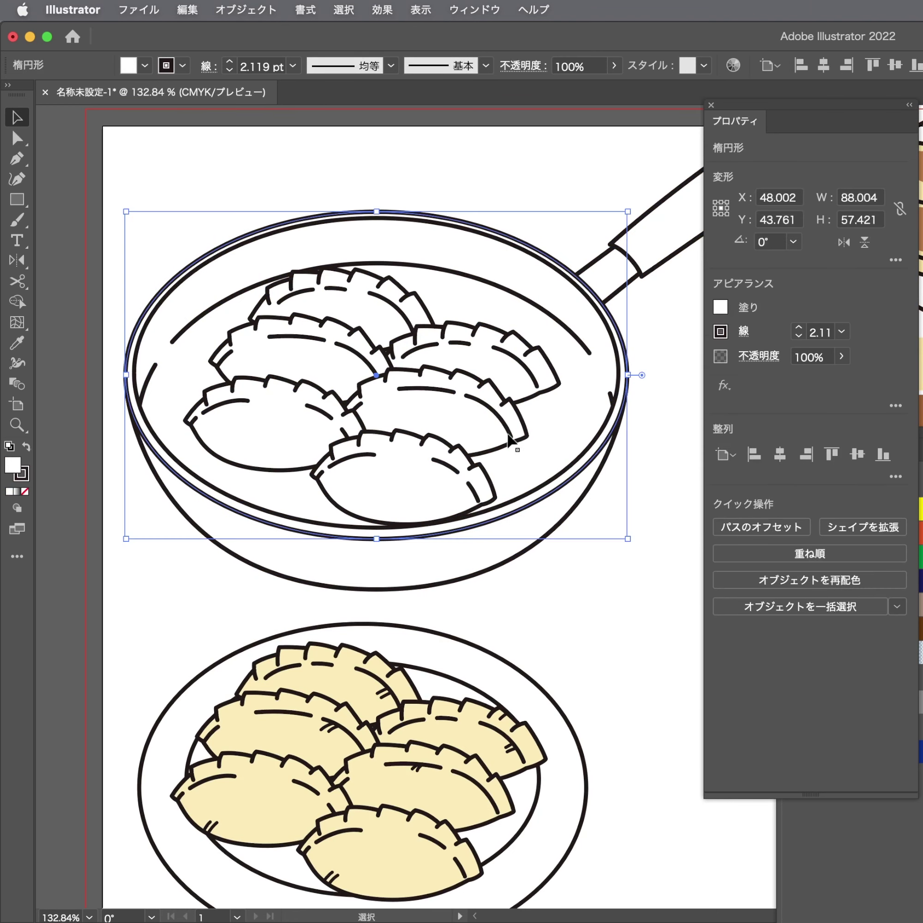
pyautogui.click(510, 440)
pyautogui.click(619, 499)
# Group the bottom, upper-left, top, middle and upper-right dumpling outlines in the pan
pyautogui.press('a')
pyautogui.keyDown('alt'); pyautogui.click(414, 482); pyautogui.keyUp('alt')
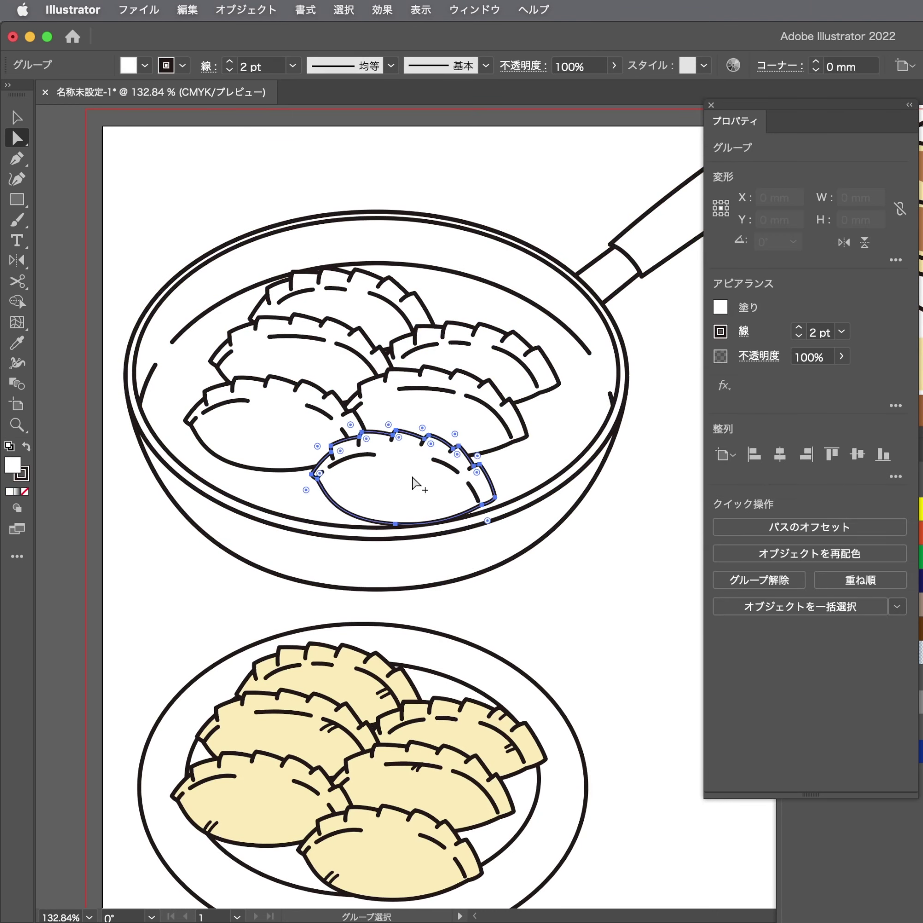
pyautogui.keyDown('shift'); pyautogui.click(320, 375); pyautogui.keyUp('shift')
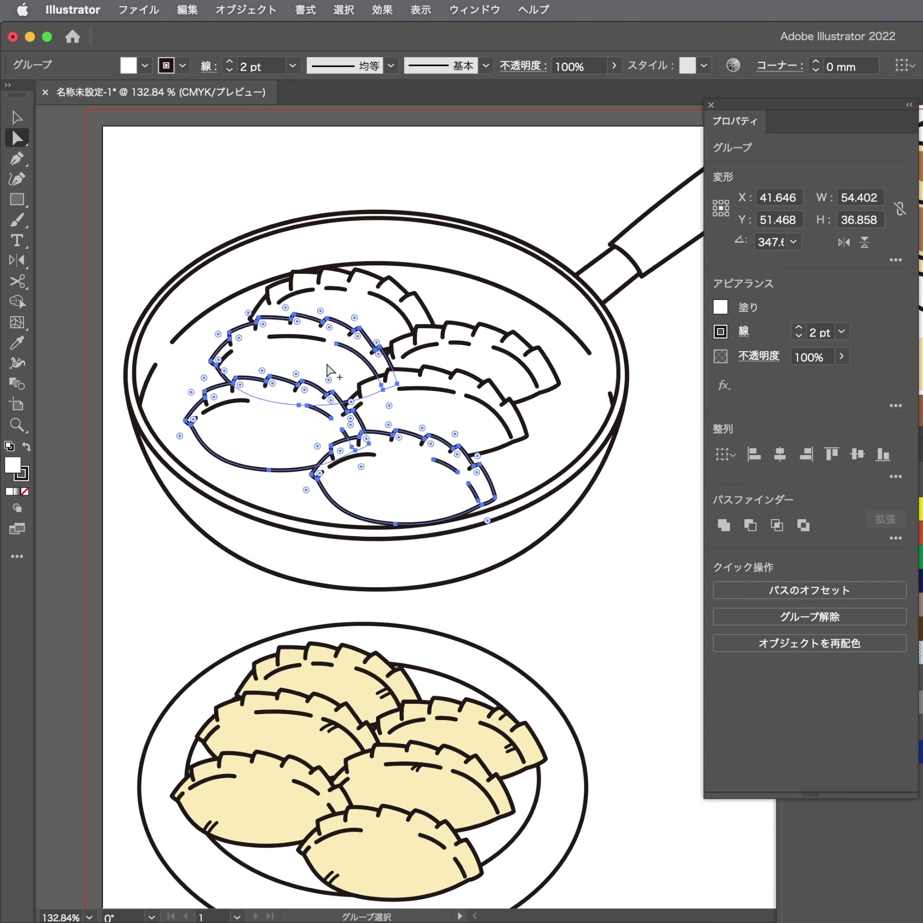
pyautogui.keyDown('shift'); pyautogui.click(382, 310); pyautogui.keyUp('shift')
pyautogui.click(452, 345)
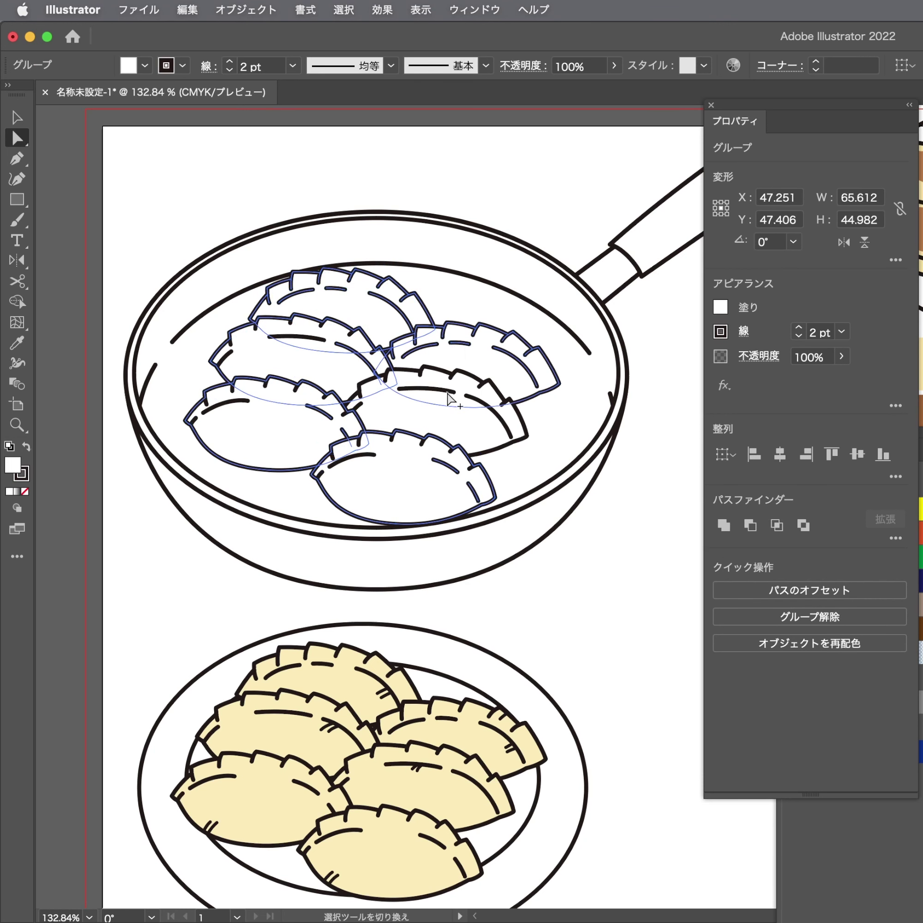
pyautogui.click(446, 396)
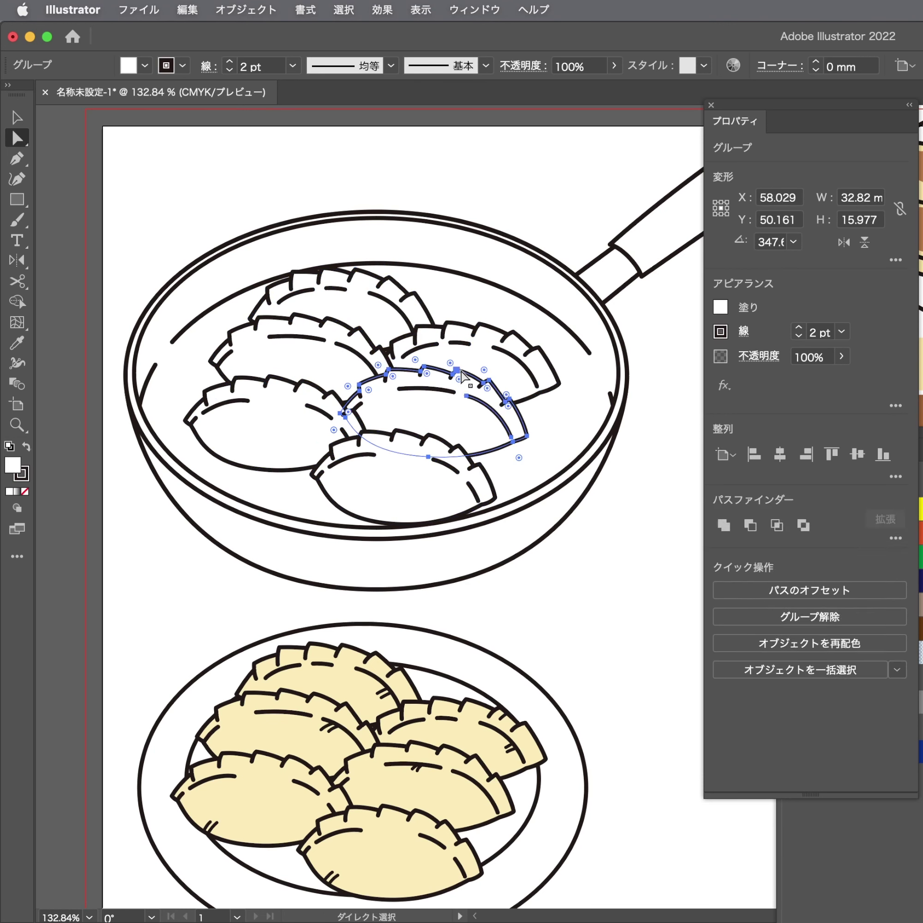
pyautogui.keyDown('shift'); pyautogui.click(485, 359); pyautogui.keyUp('shift')
pyautogui.press('super+g')
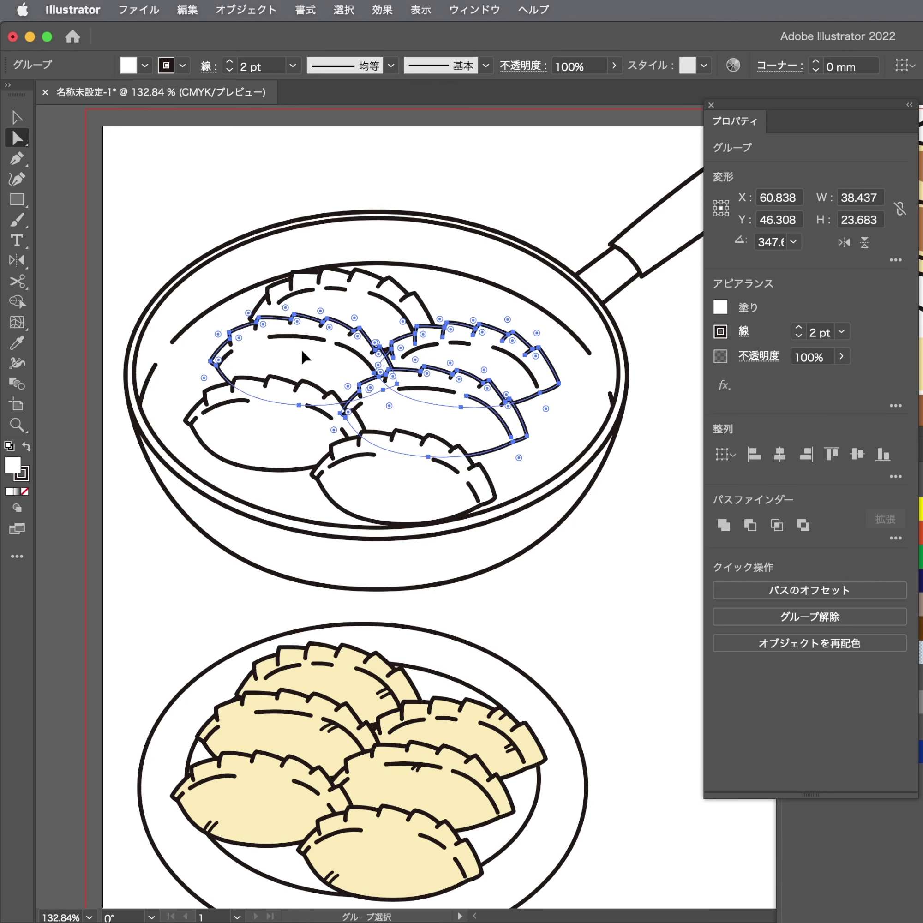
# Delete all the outline-only dumplings, including the left-middle, top, lower-left and bottom ones
pyautogui.keyDown('shift'); pyautogui.click(300, 350); pyautogui.keyUp('shift')
pyautogui.keyDown('shift'); pyautogui.click(359, 307); pyautogui.keyUp('shift')
pyautogui.keyDown('shift'); pyautogui.click(266, 439); pyautogui.keyUp('shift')
pyautogui.keyDown('shift'); pyautogui.click(383, 478); pyautogui.keyUp('shift')
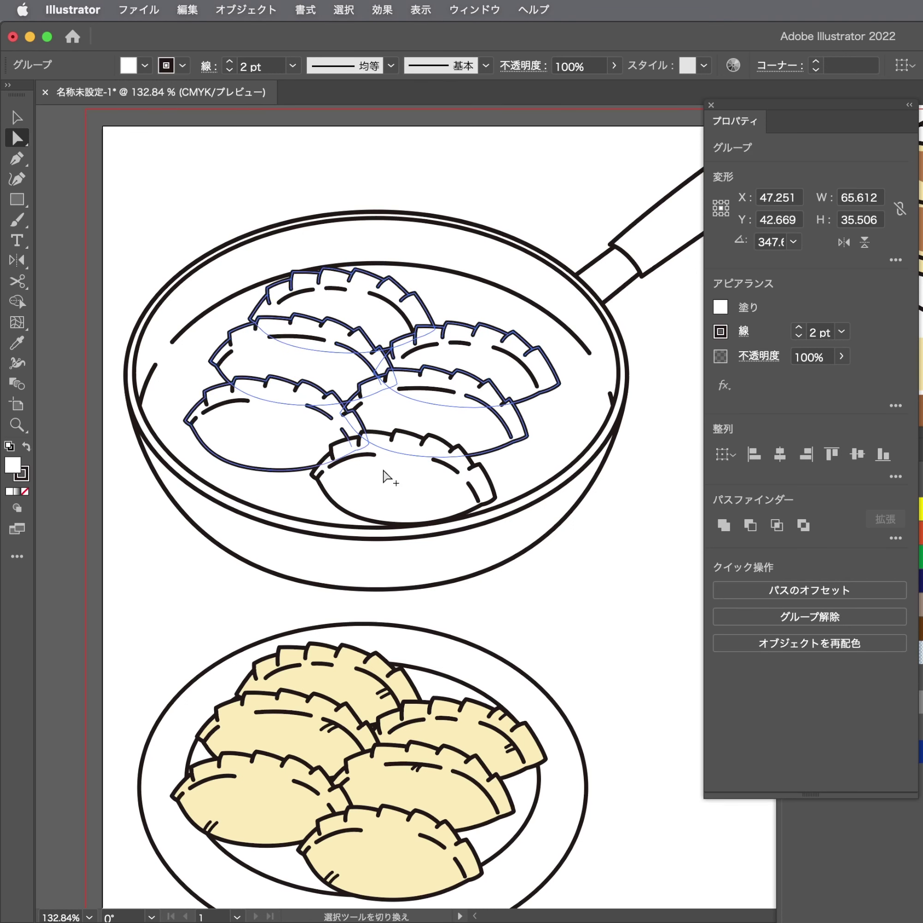
pyautogui.press('Delete')
# Clear the leftover dumpling strokes inside the pan while keeping the pan outlines
pyautogui.moveTo(502, 482); pyautogui.dragTo(616, 574)
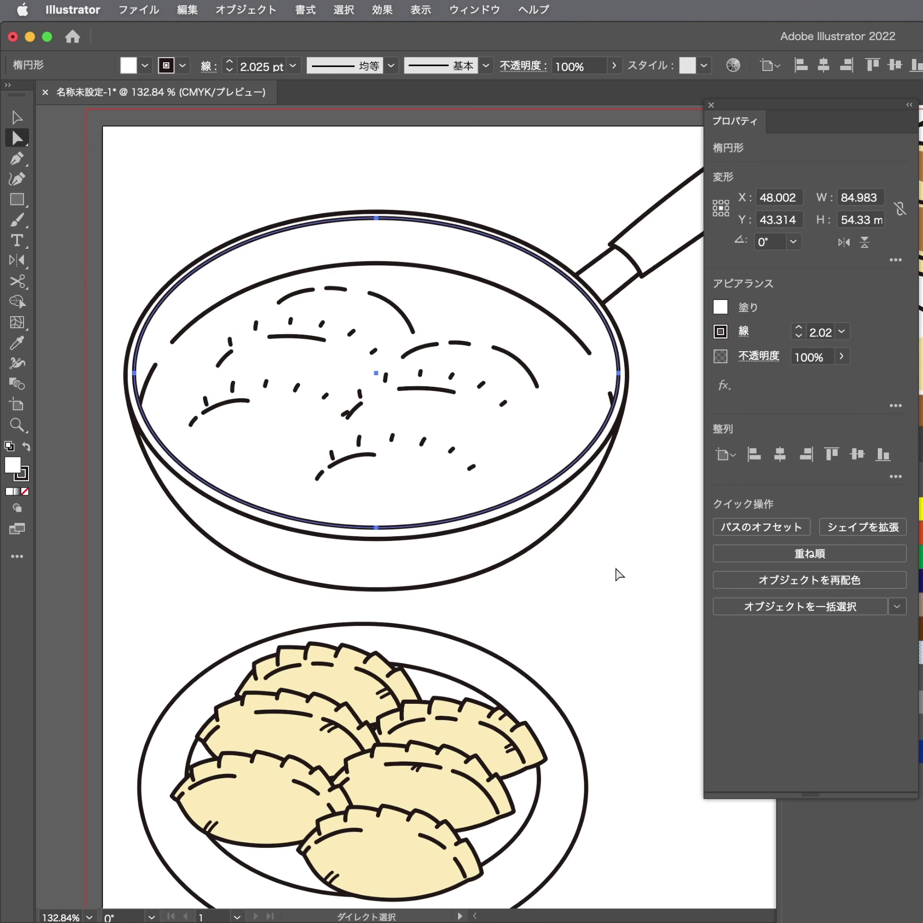
pyautogui.press('Delete')
pyautogui.moveTo(537, 504); pyautogui.dragTo(520, 497)
pyautogui.press('Delete')
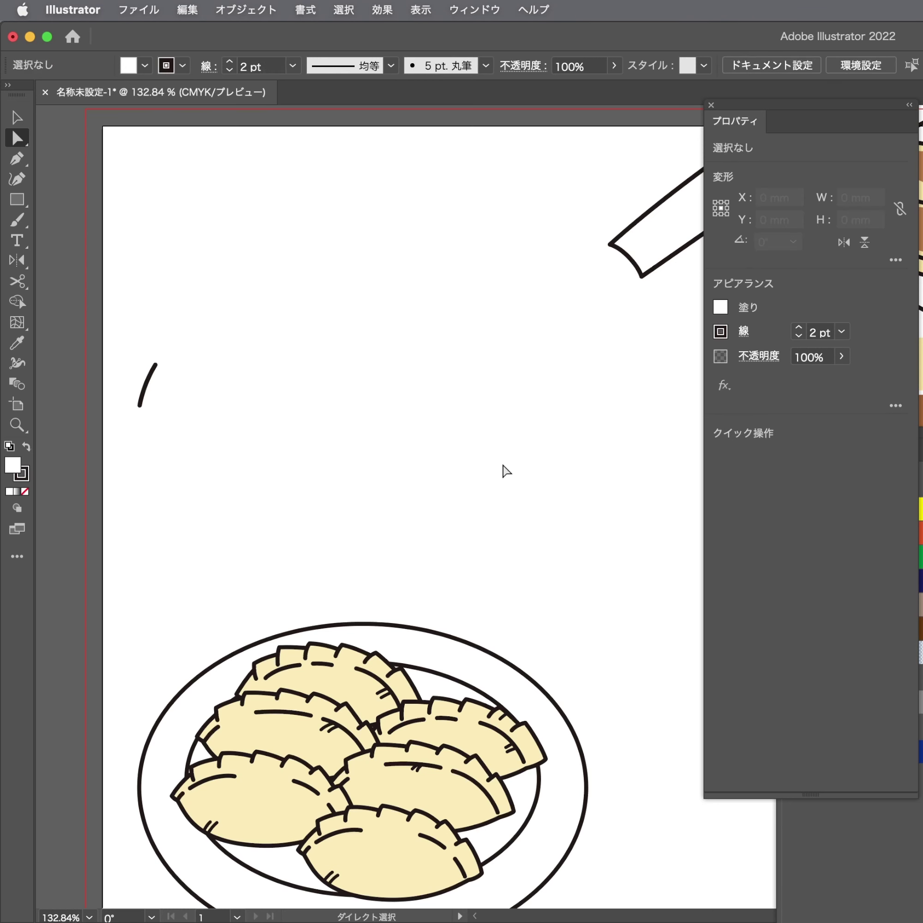
pyautogui.click(489, 473)
# Delete the plate ellipse from under the cream dumplings
pyautogui.scroll(-3, 489, 473)
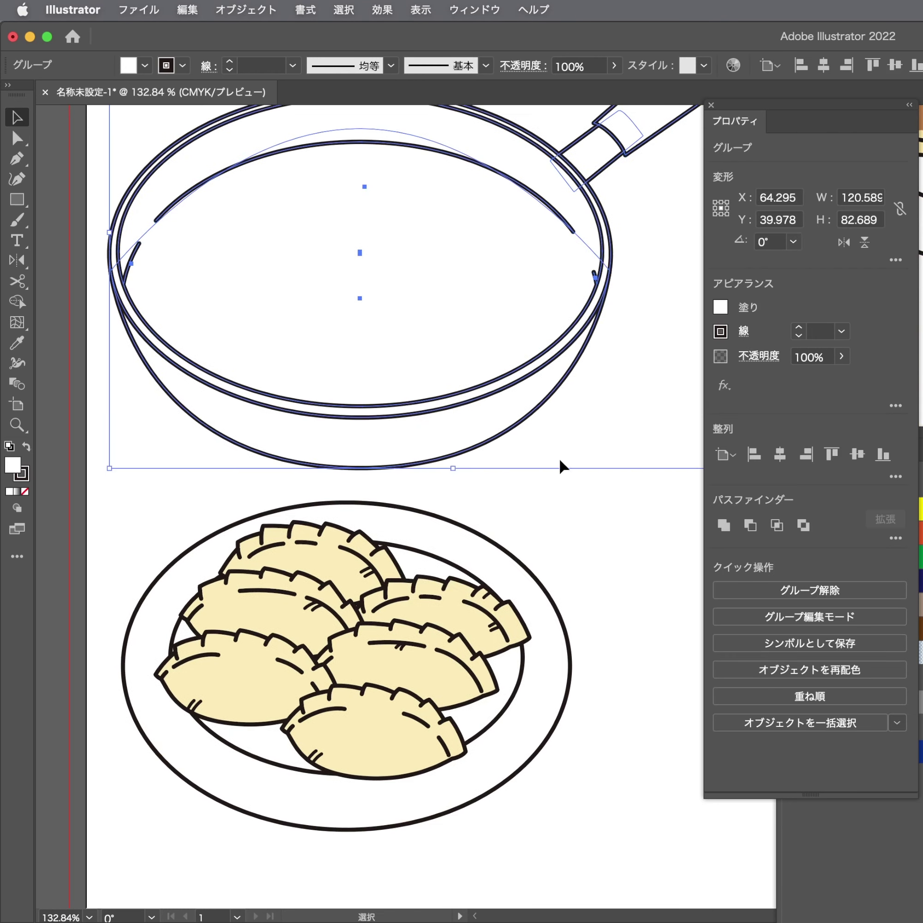
pyautogui.click(561, 465)
pyautogui.click(416, 662)
pyautogui.click(567, 820)
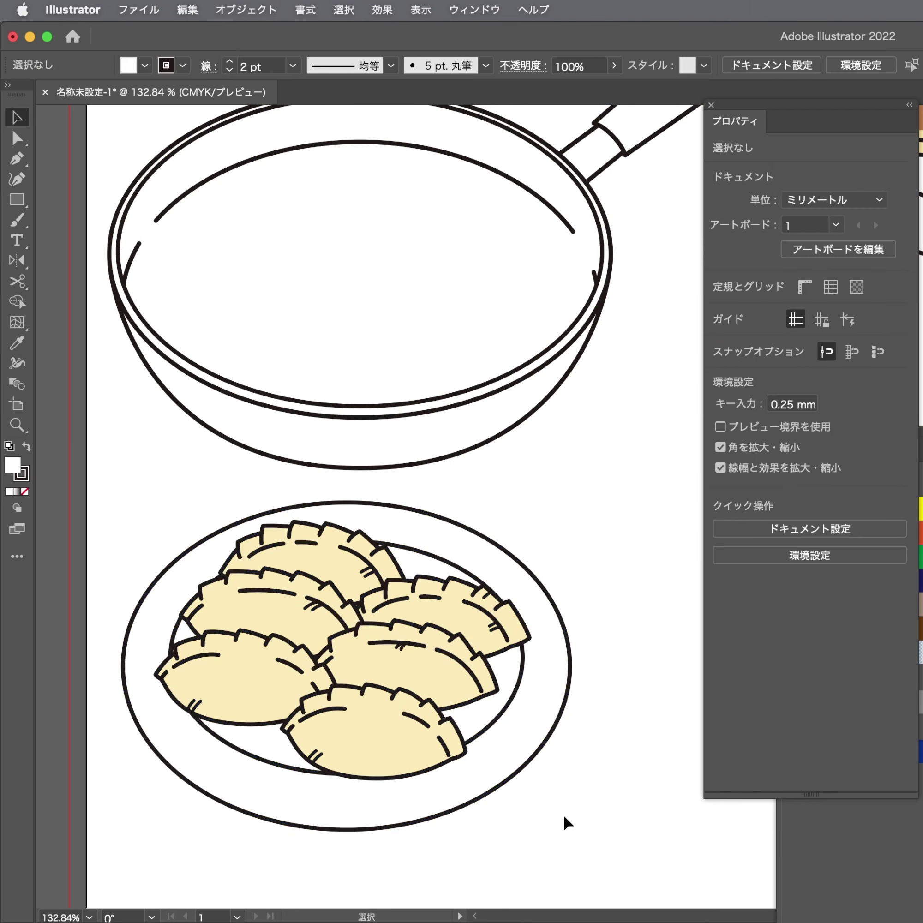
pyautogui.click(494, 717)
pyautogui.press('Delete')
# Move the cream dumplings up into the frying pan
pyautogui.click(556, 729)
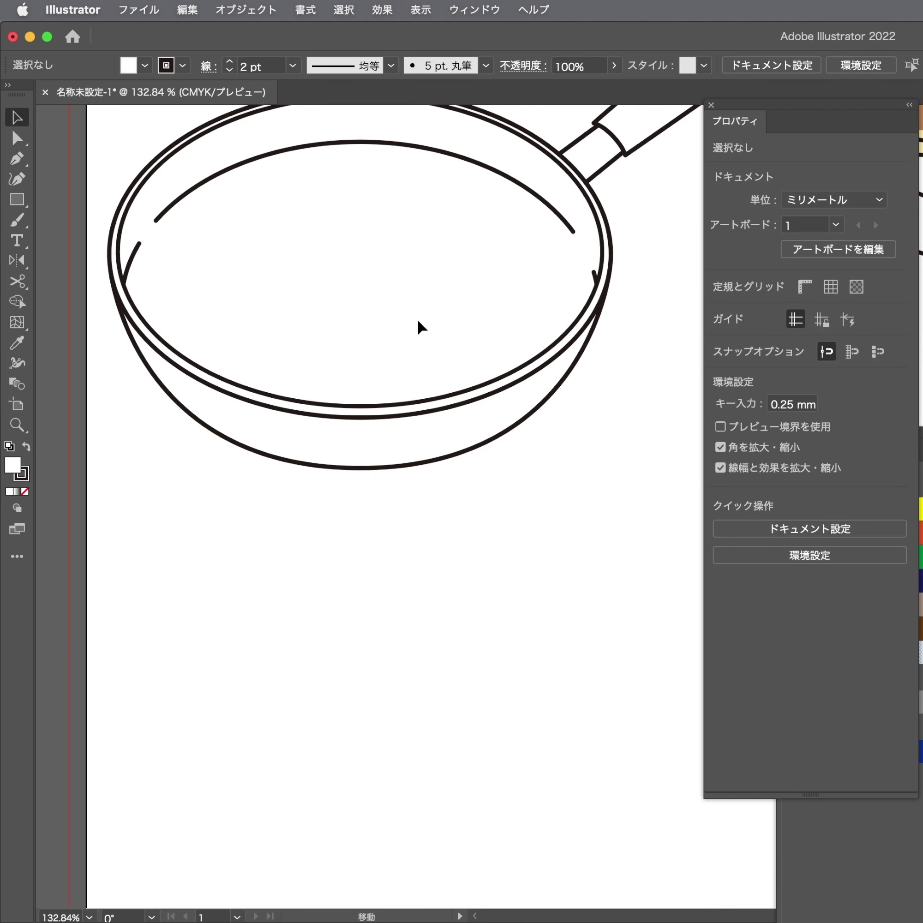
pyautogui.moveTo(402, 702); pyautogui.dragTo(418, 326)
pyautogui.scroll(5, 423, 336)
# Nudge the dumplings to sit inside the pan and select the pan's inner rim ellipse
pyautogui.moveTo(429, 474); pyautogui.dragTo(424, 459)
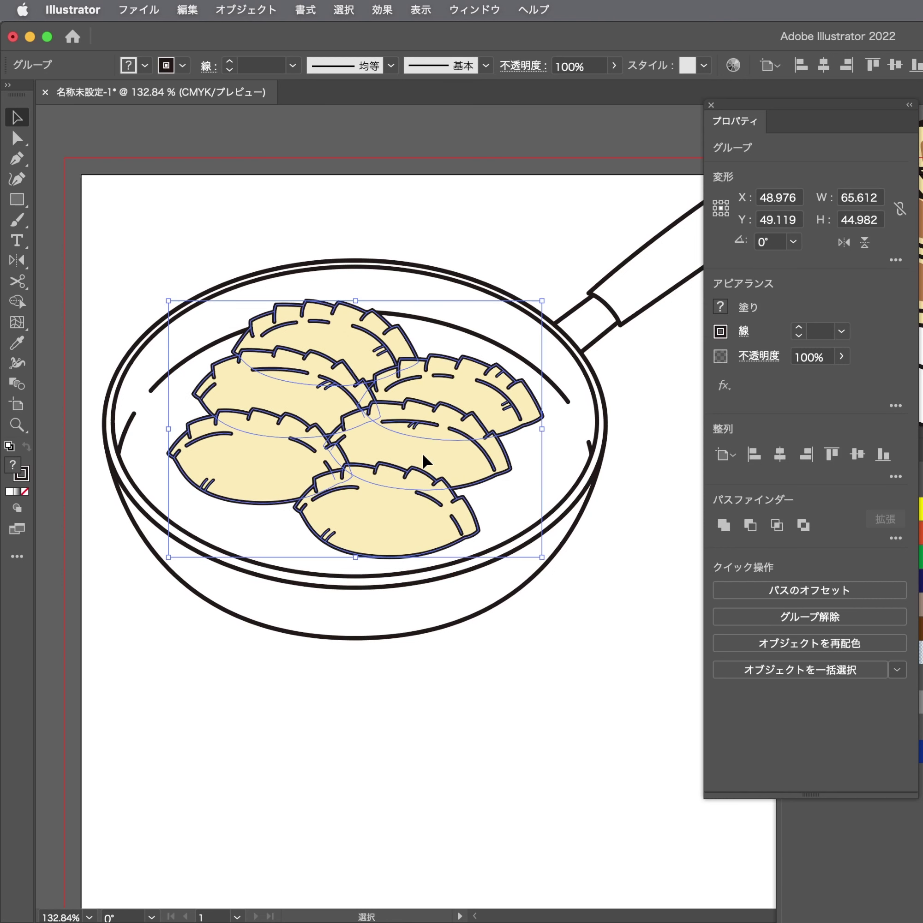
pyautogui.click(637, 481)
pyautogui.press('a')
pyautogui.click(560, 461)
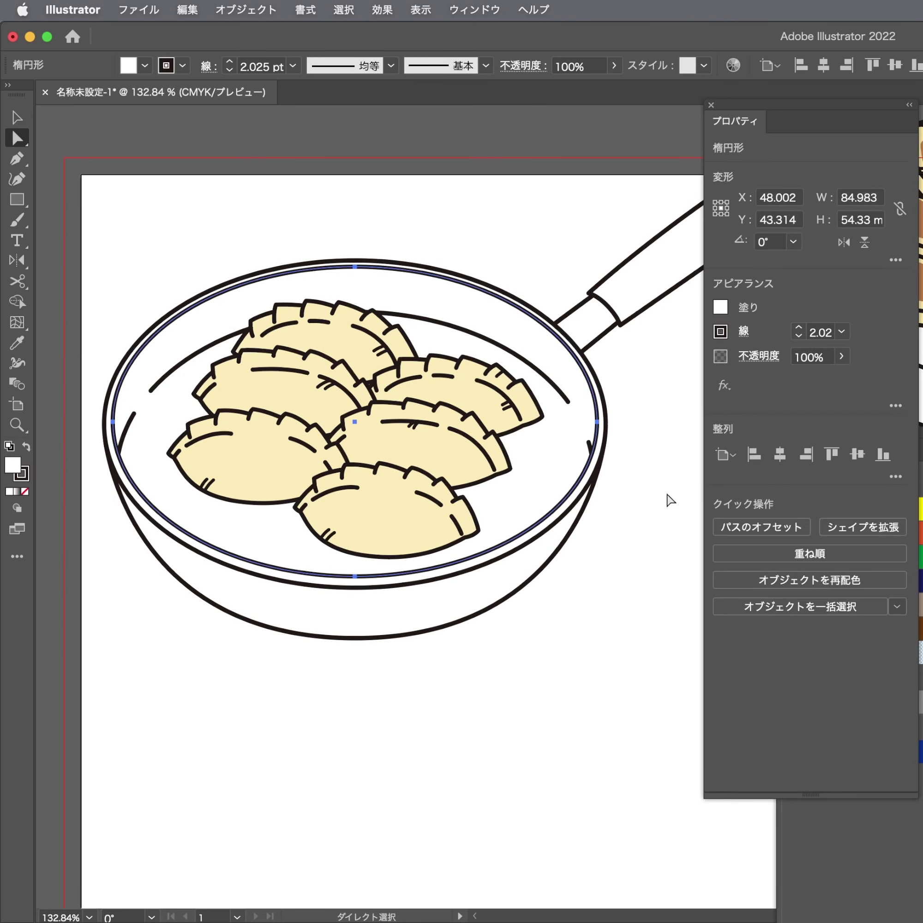
pyautogui.click(669, 499)
pyautogui.scroll(-5, 571, 509)
pyautogui.scroll(3, 393, 421)
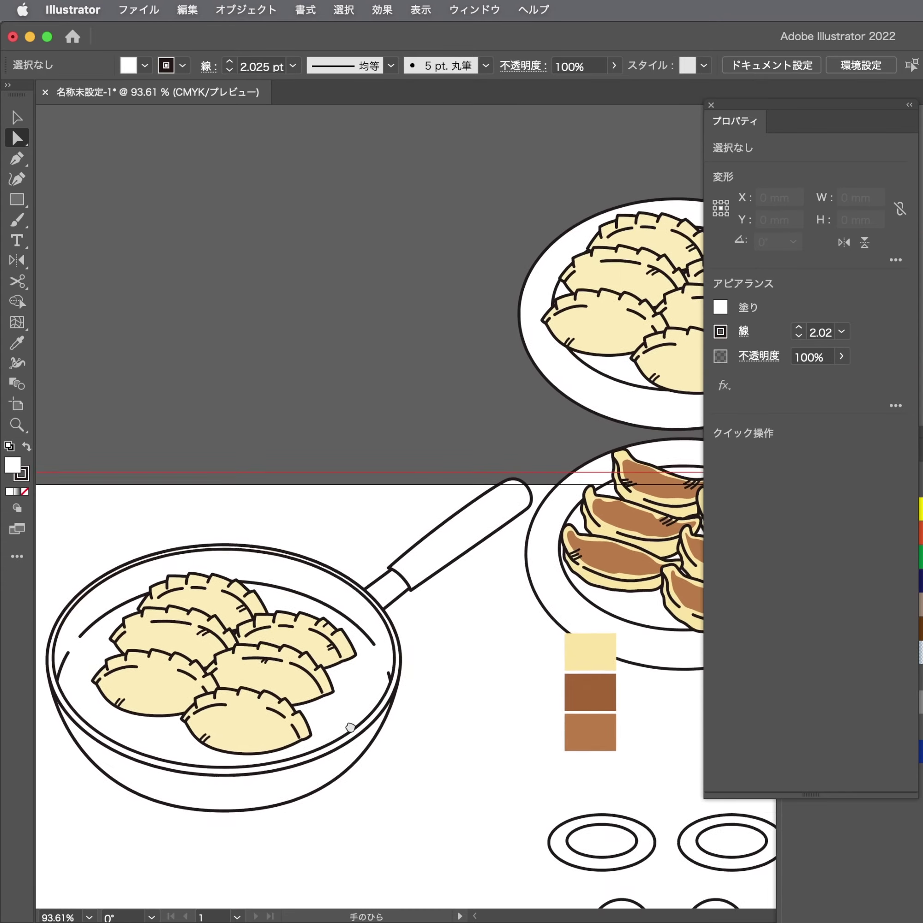
pyautogui.scroll(2, 393, 421)
pyautogui.click(541, 458)
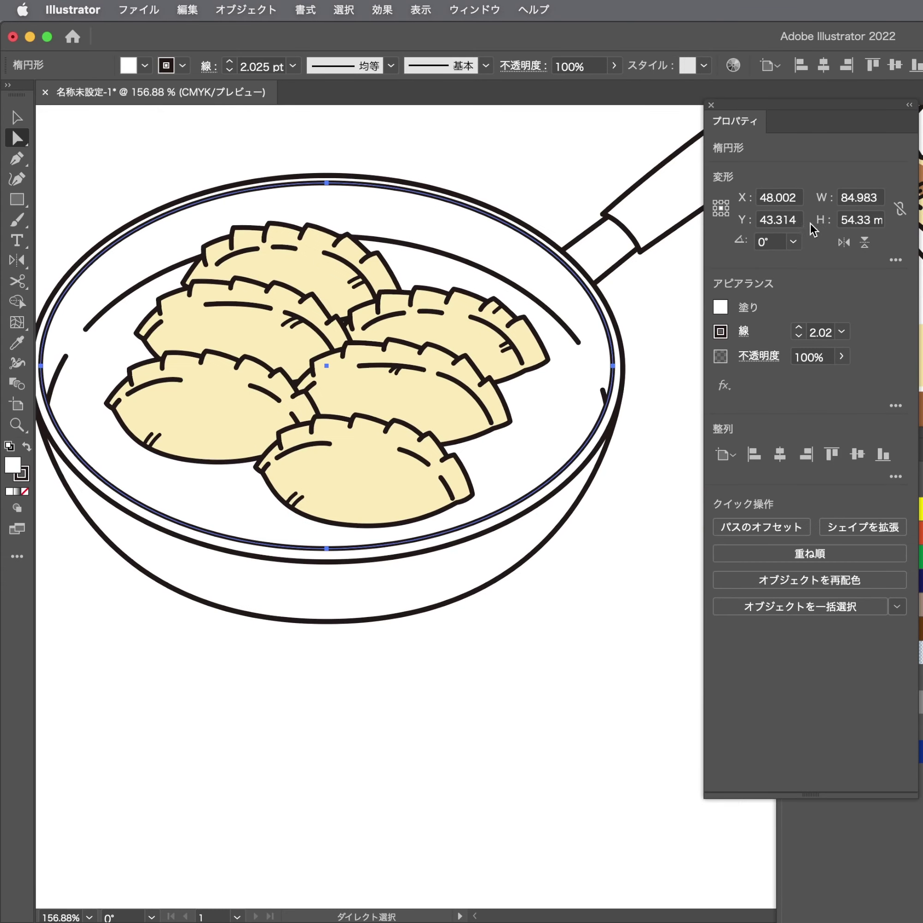
# Fill the pan interior warm grey (C0 M0 Y11 K50)
pyautogui.click(719, 310)
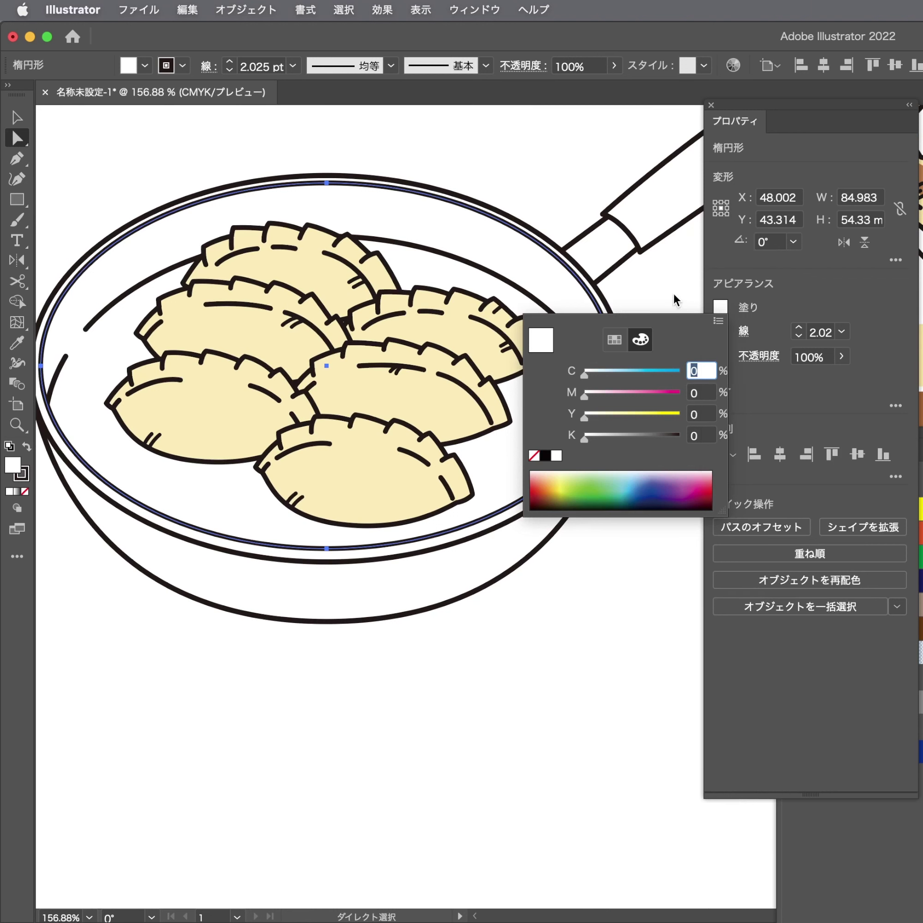
pyautogui.press('Escape')
pyautogui.click(725, 311)
pyautogui.moveTo(627, 438)
pyautogui.mouseDown()
pyautogui.moveTo(639, 436)
pyautogui.moveTo(631, 438)
pyautogui.mouseUp()
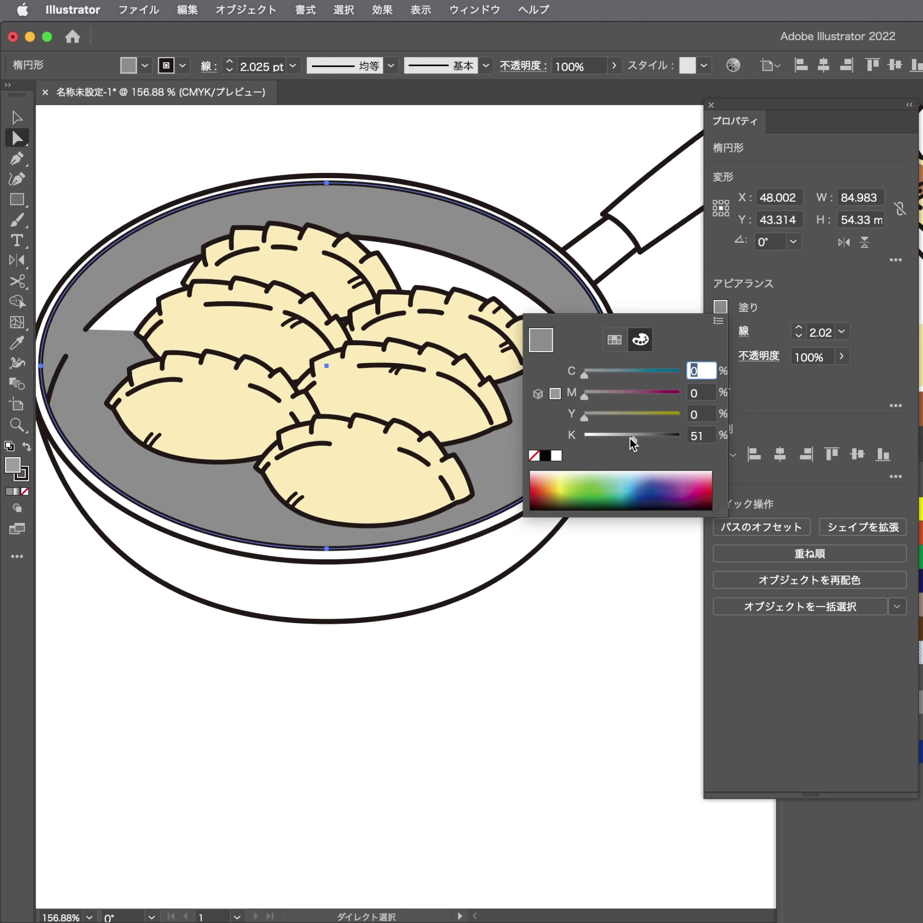
pyautogui.moveTo(631, 439); pyautogui.dragTo(629, 438)
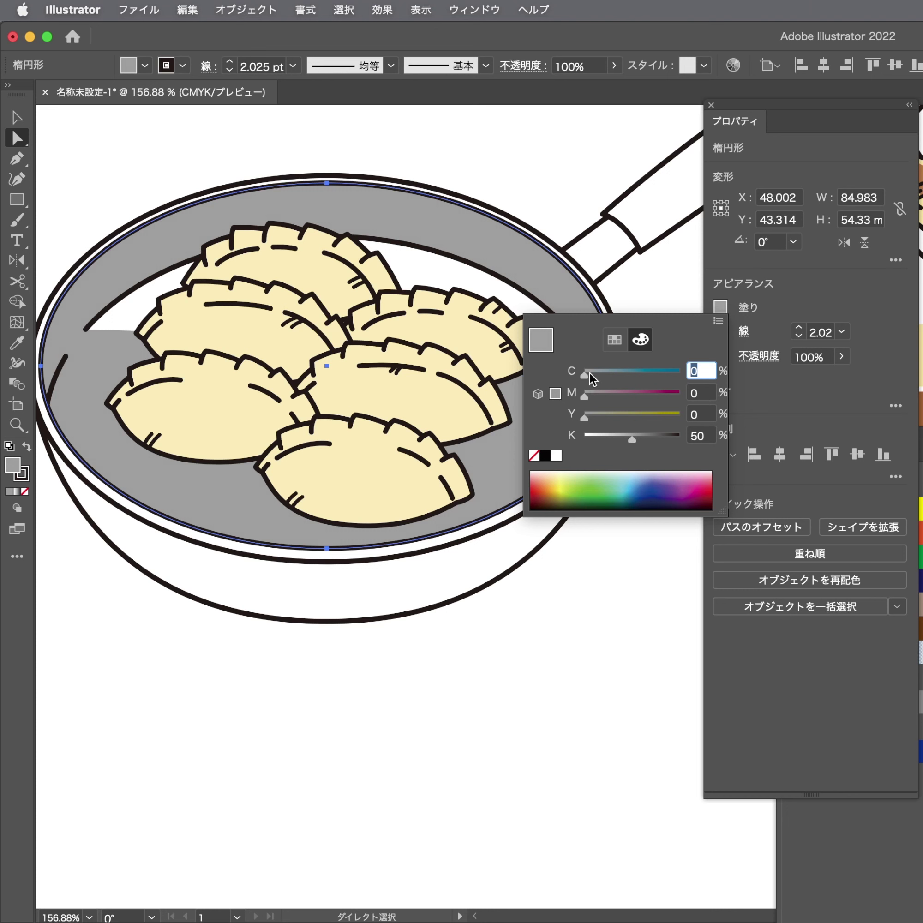
pyautogui.write('14')
pyautogui.press('BackSpace')
pyautogui.press('BackSpace')
pyautogui.write('0')
pyautogui.moveTo(587, 415); pyautogui.dragTo(595, 413)
pyautogui.click(628, 277)
# Set the fill of the pan's curved inner arcs to None
pyautogui.click(455, 273)
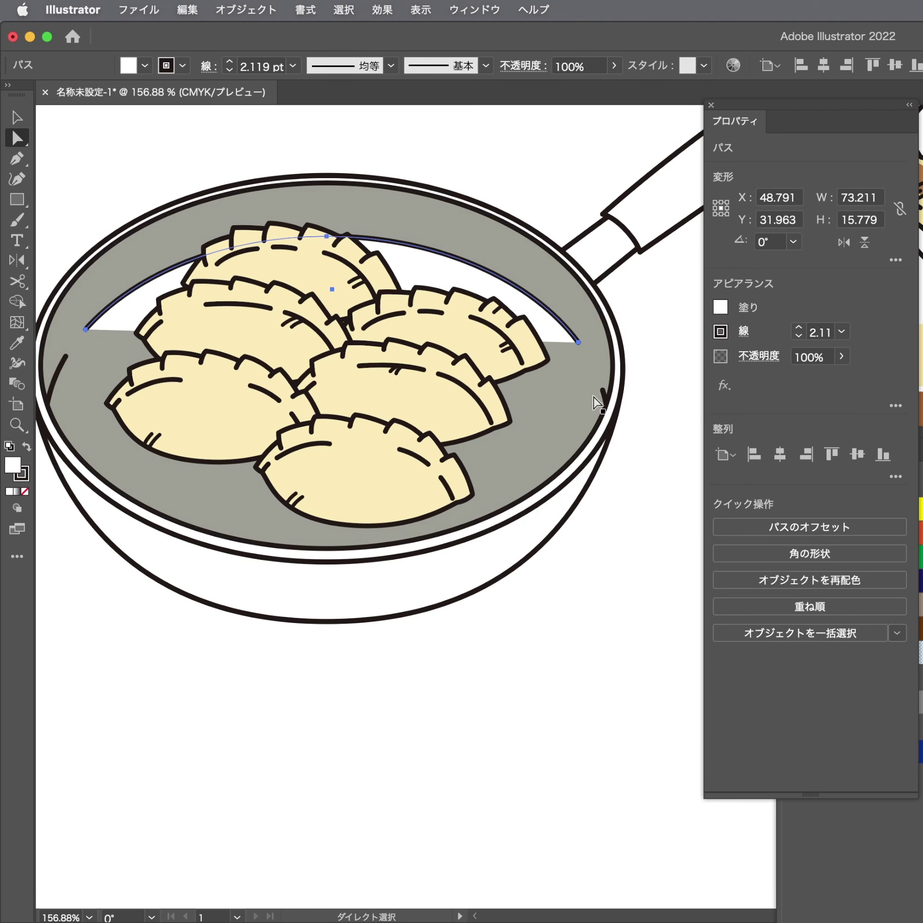
pyautogui.keyDown('shift'); pyautogui.click(67, 360); pyautogui.keyUp('shift')
pyautogui.keyDown('shift'); pyautogui.click(68, 360); pyautogui.keyUp('shift')
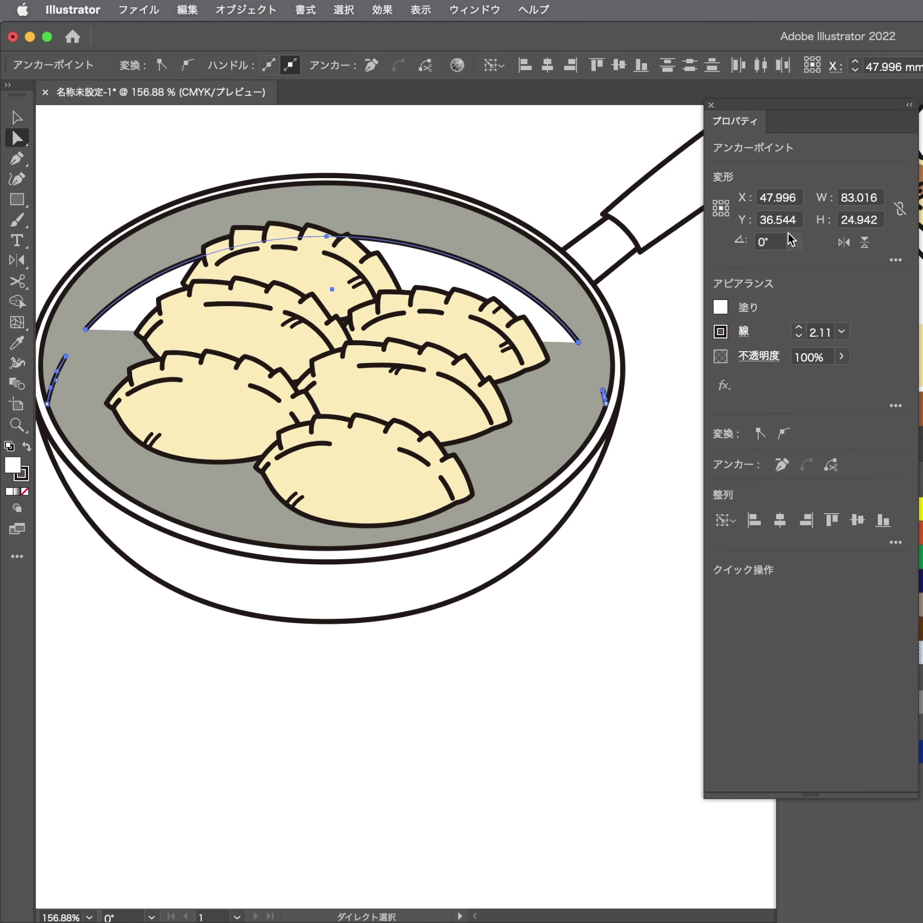
pyautogui.click(721, 306)
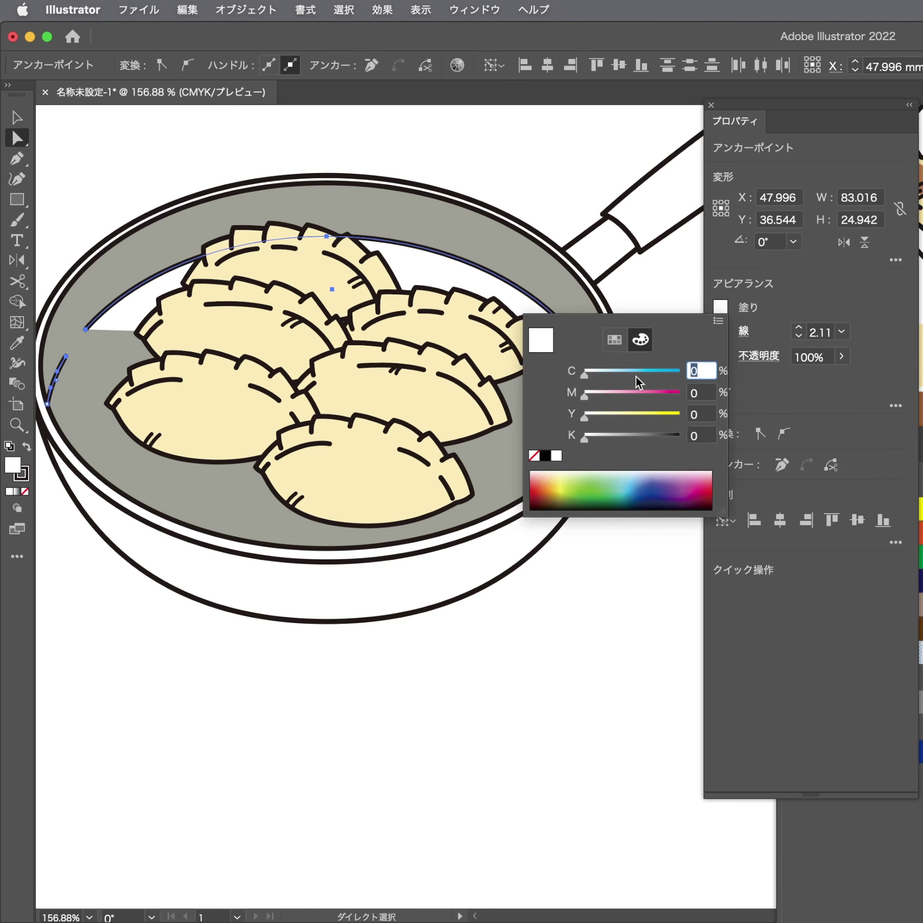
pyautogui.click(536, 458)
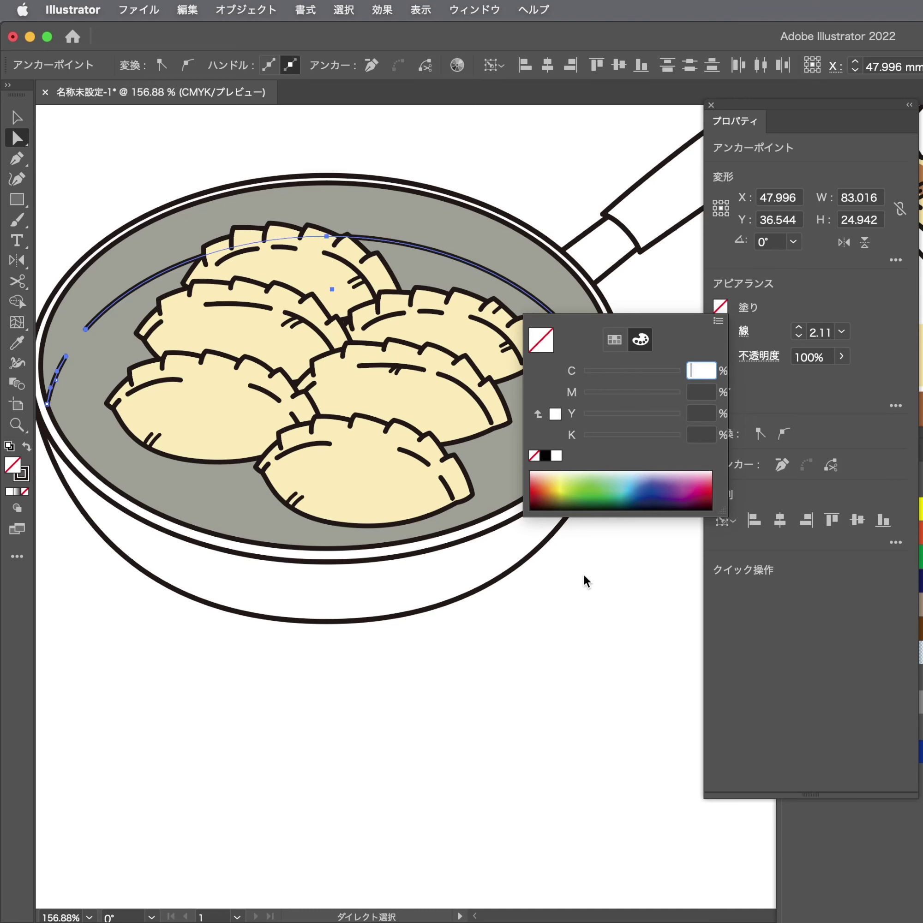
pyautogui.scroll(-3, 620, 556)
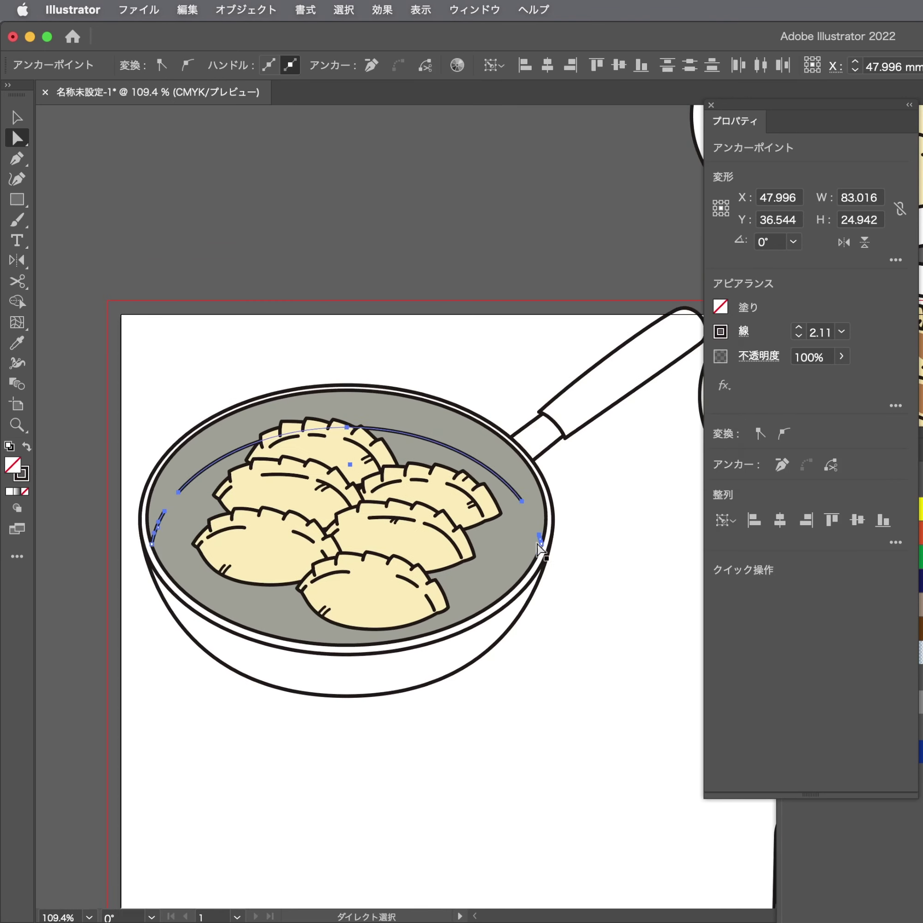
pyautogui.click(537, 440)
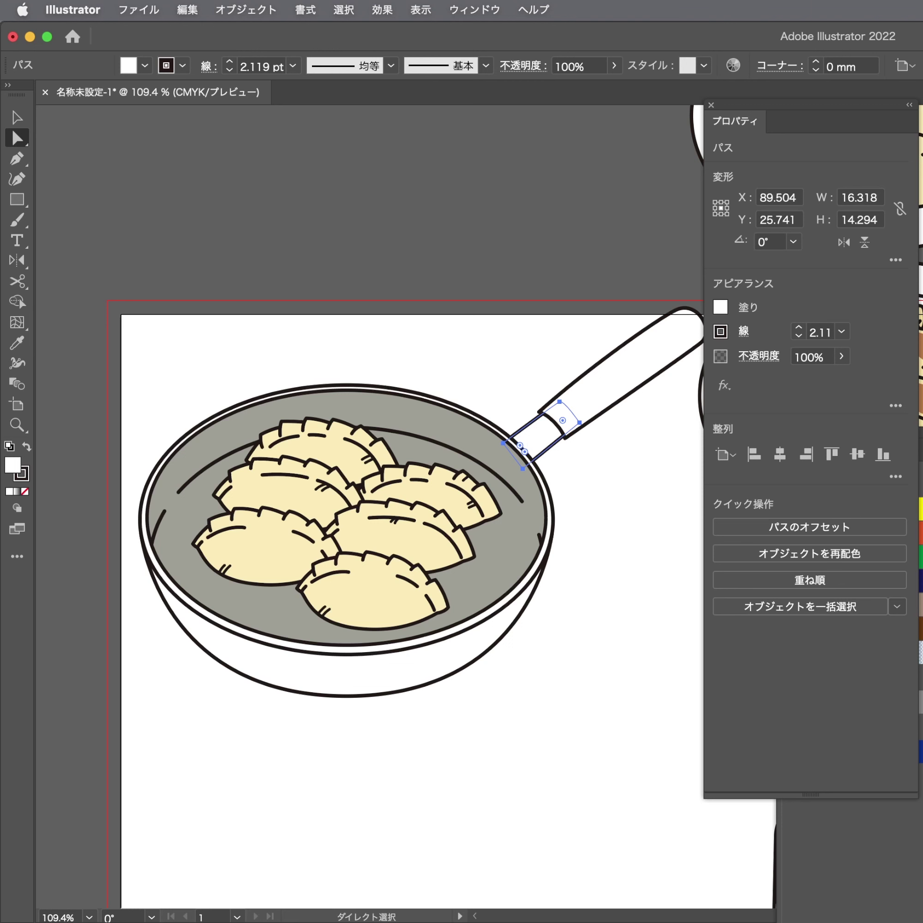
# Eyedrop the pan's grey onto the handle collar band and lighten it to K40
pyautogui.press('super+Tab')
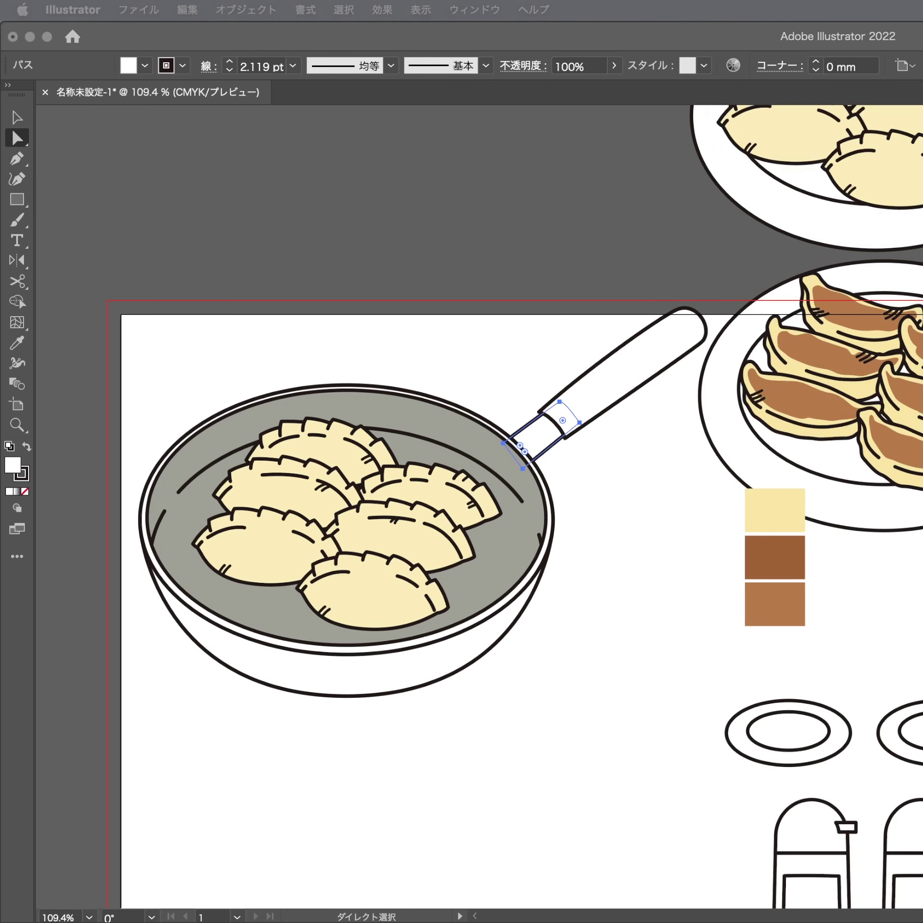
pyautogui.press('super+Tab')
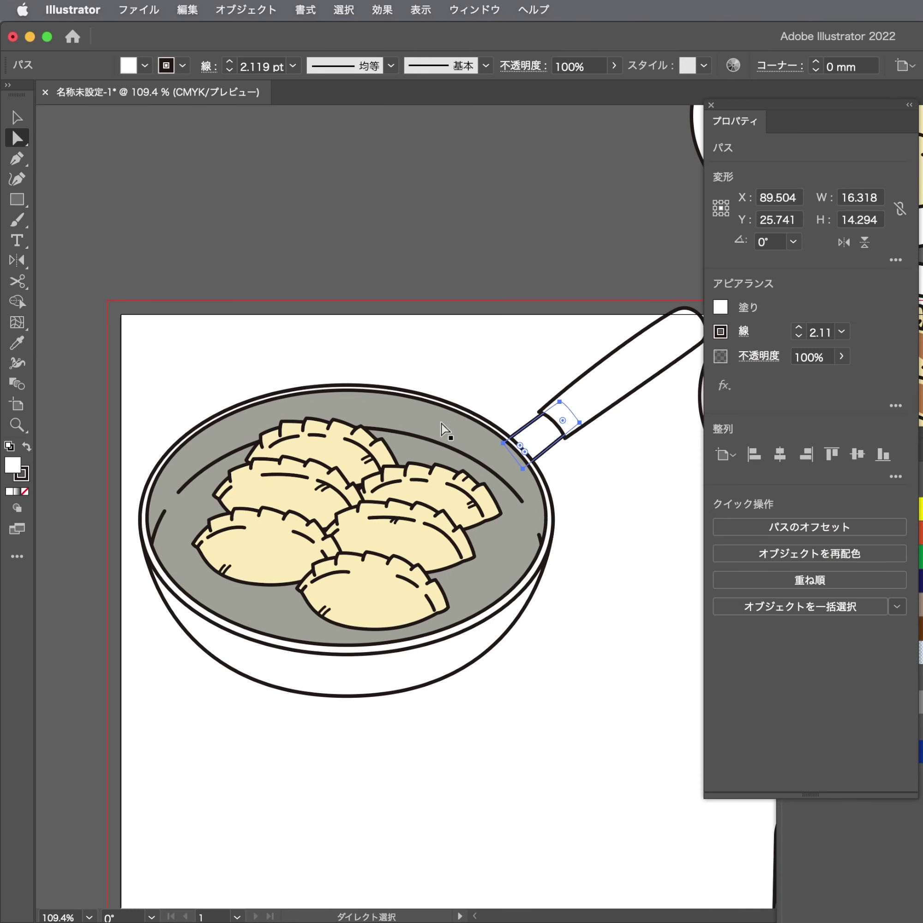
pyautogui.press('i')
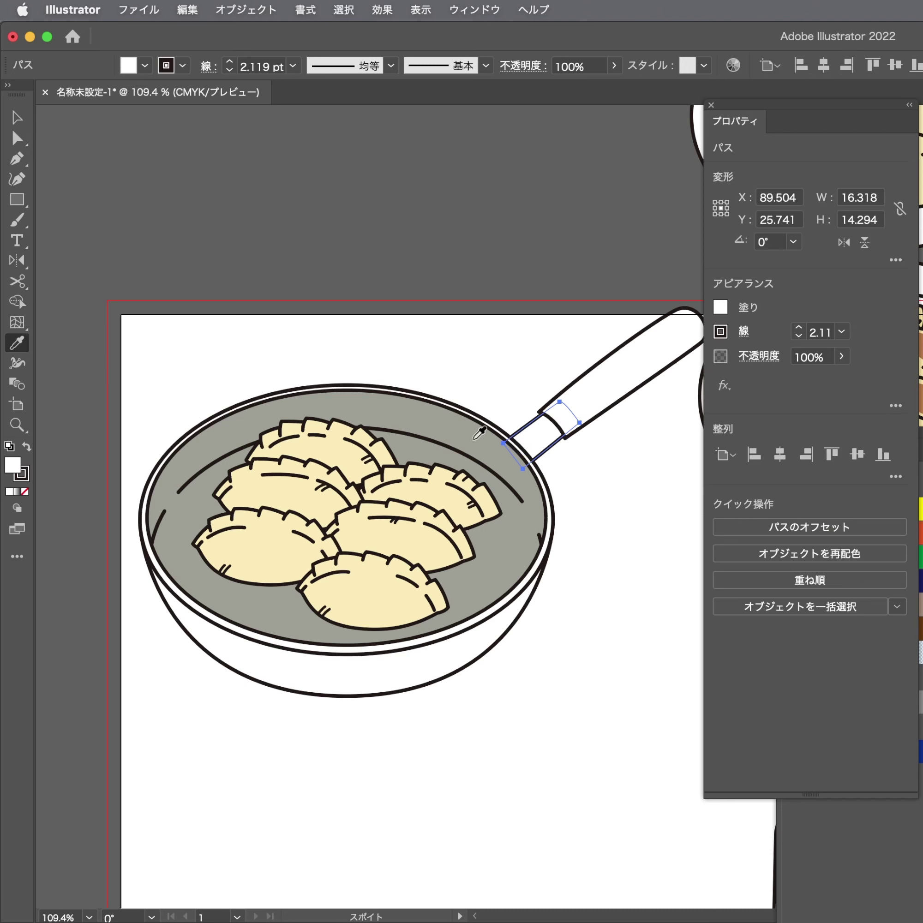
pyautogui.click(523, 441)
pyautogui.click(717, 309)
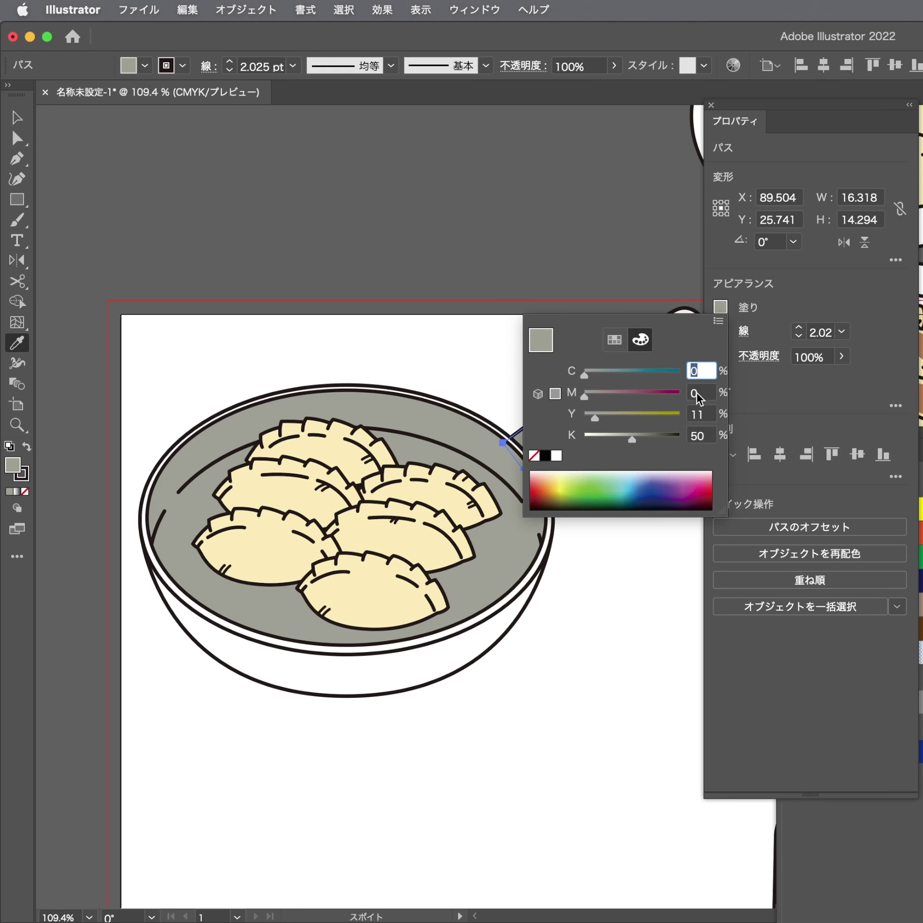
pyautogui.moveTo(634, 440); pyautogui.dragTo(622, 439)
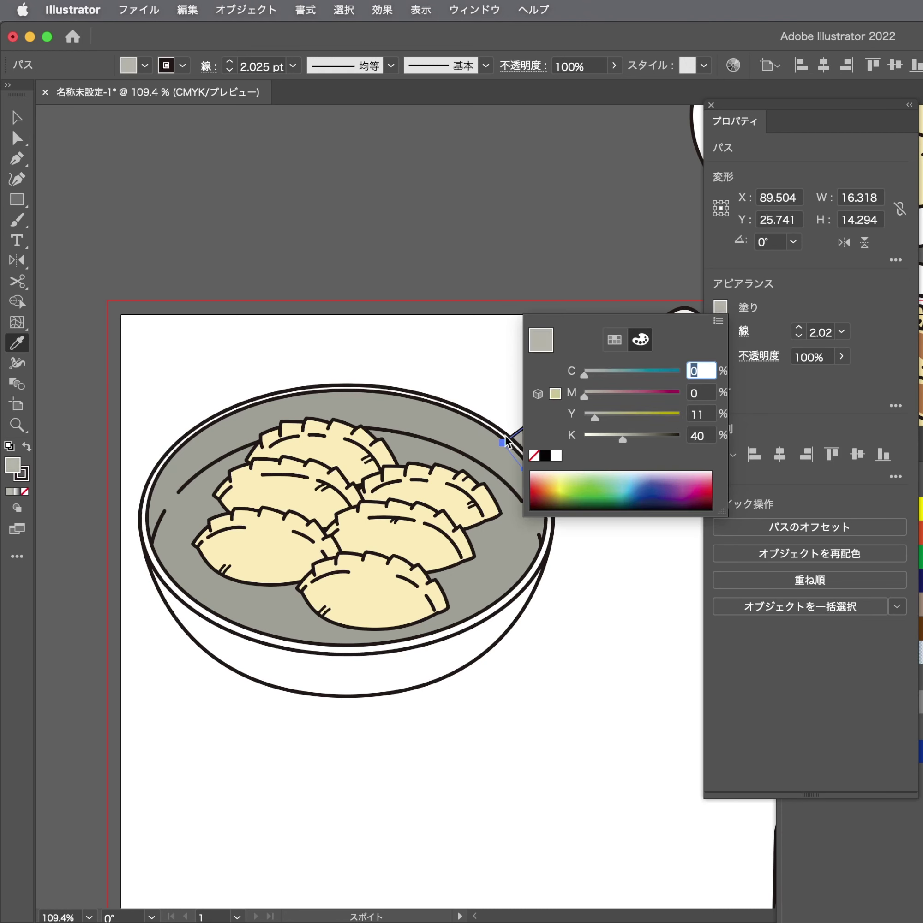
# Adjust the collar's grey fill to yellow 10 and black 30
pyautogui.click(528, 433)
pyautogui.press('a')
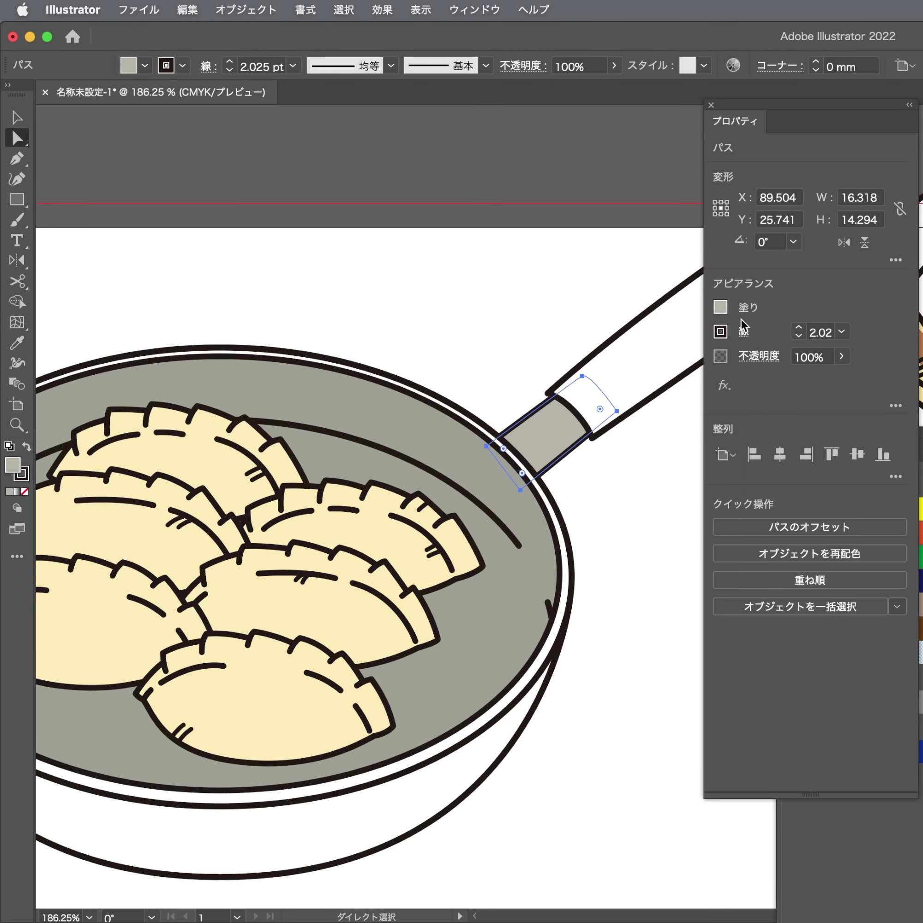
pyautogui.click(721, 307)
pyautogui.click(709, 416)
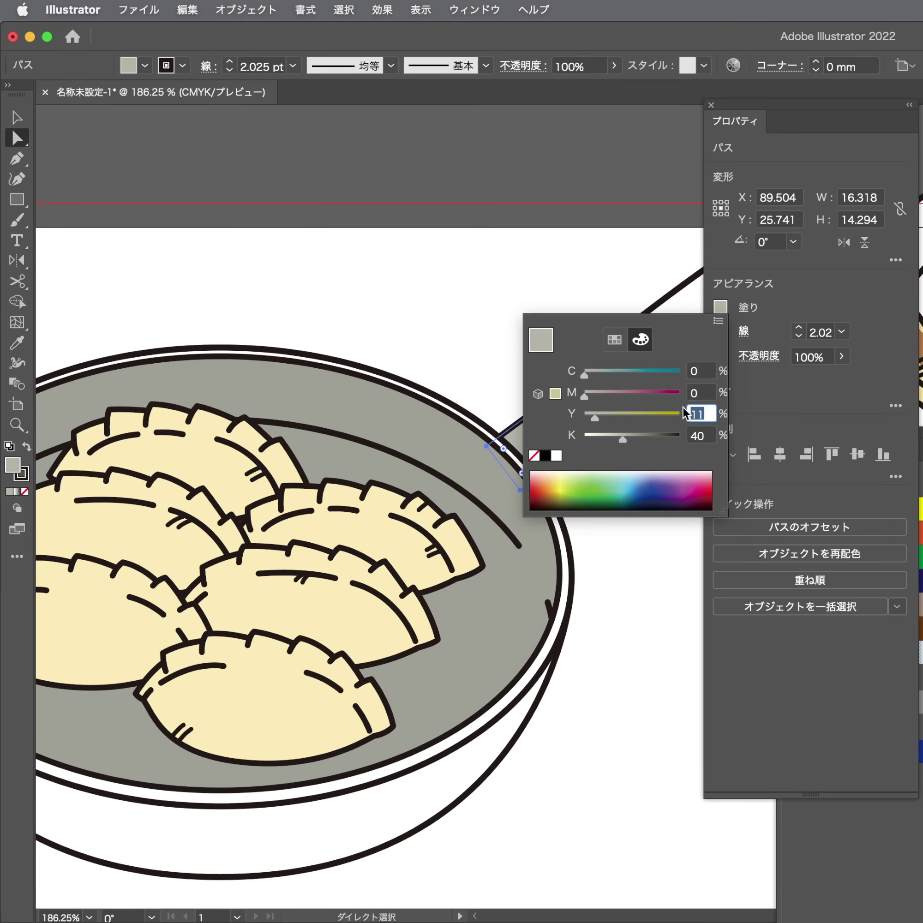
pyautogui.write('10')
pyautogui.press('Tab')
pyautogui.write('30')
pyautogui.press('Return')
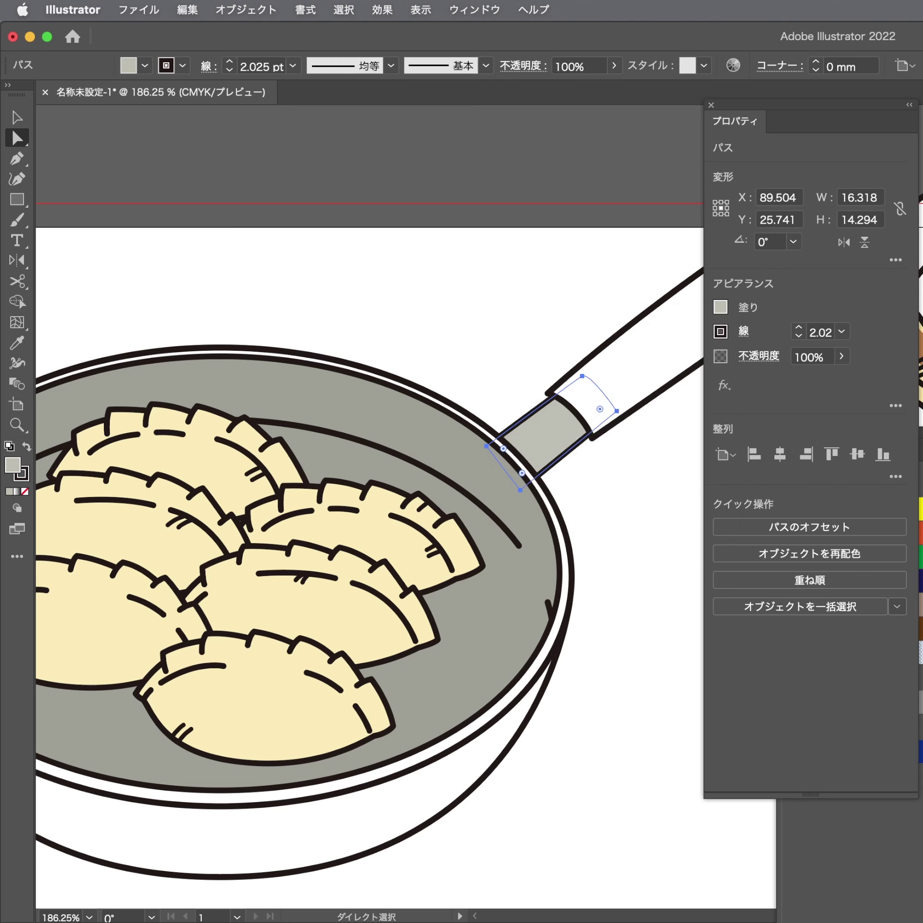
# Check the pan floor's fill colour and select the pan's rim band
pyautogui.scroll(-3, 677, 422)
pyautogui.hscroll(5, 677, 422)
pyautogui.scroll(-2, 515, 386)
pyautogui.click(485, 320)
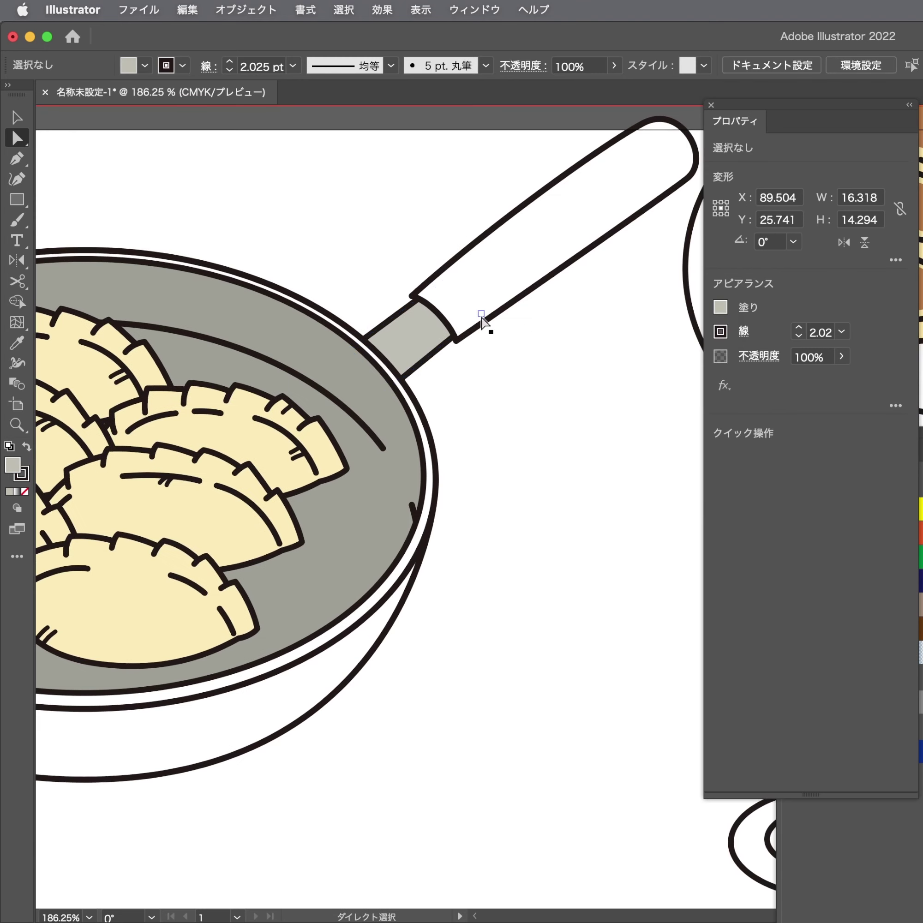
pyautogui.click(344, 377)
pyautogui.click(721, 307)
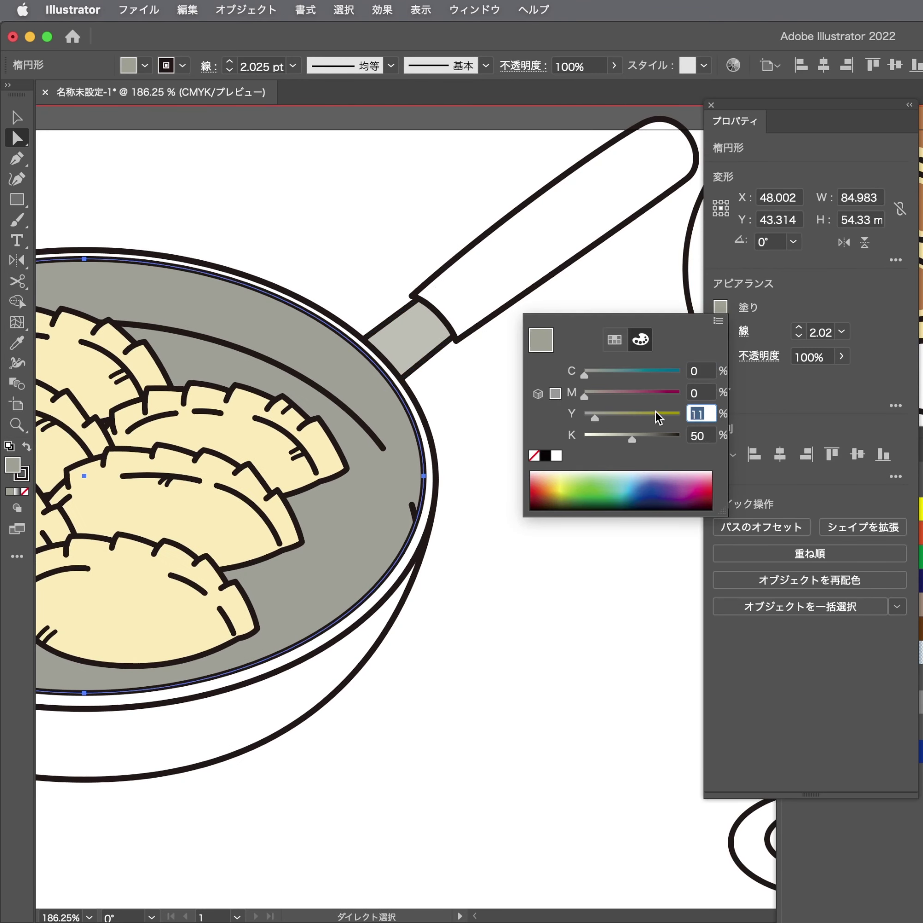
pyautogui.press('Return')
pyautogui.press('super+shift+a')
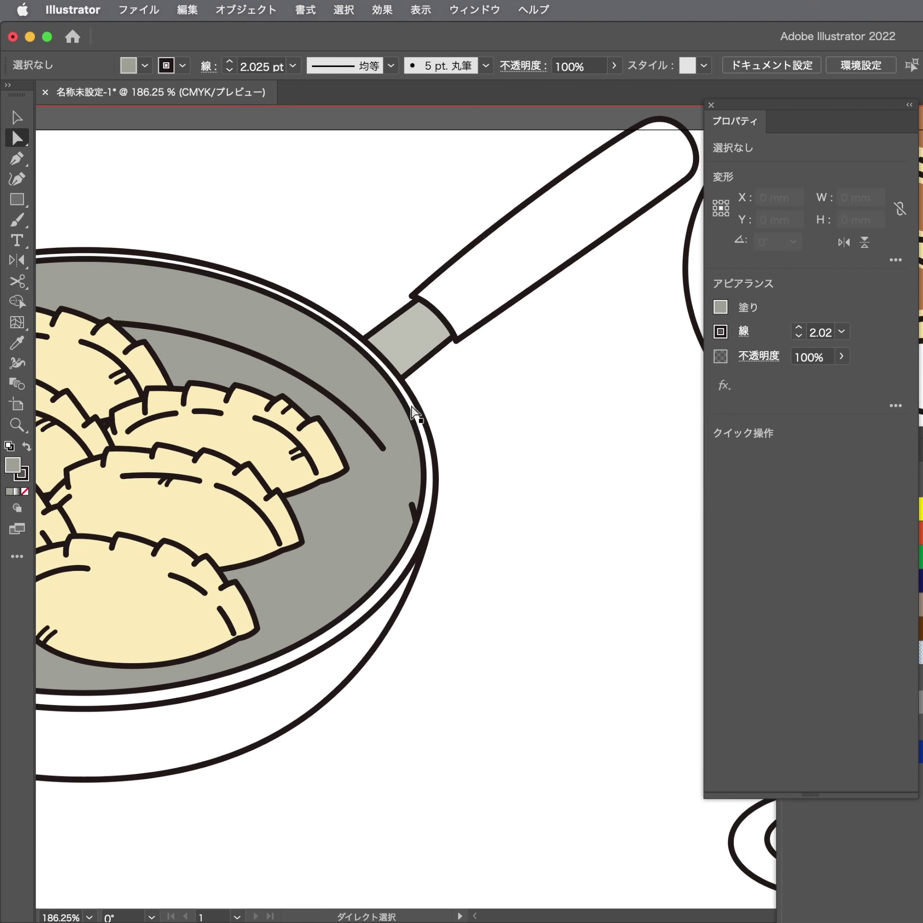
pyautogui.click(413, 413)
# Eyedrop the collar's light grey onto the pan rim
pyautogui.press('i')
pyautogui.click(421, 327)
pyautogui.press('a')
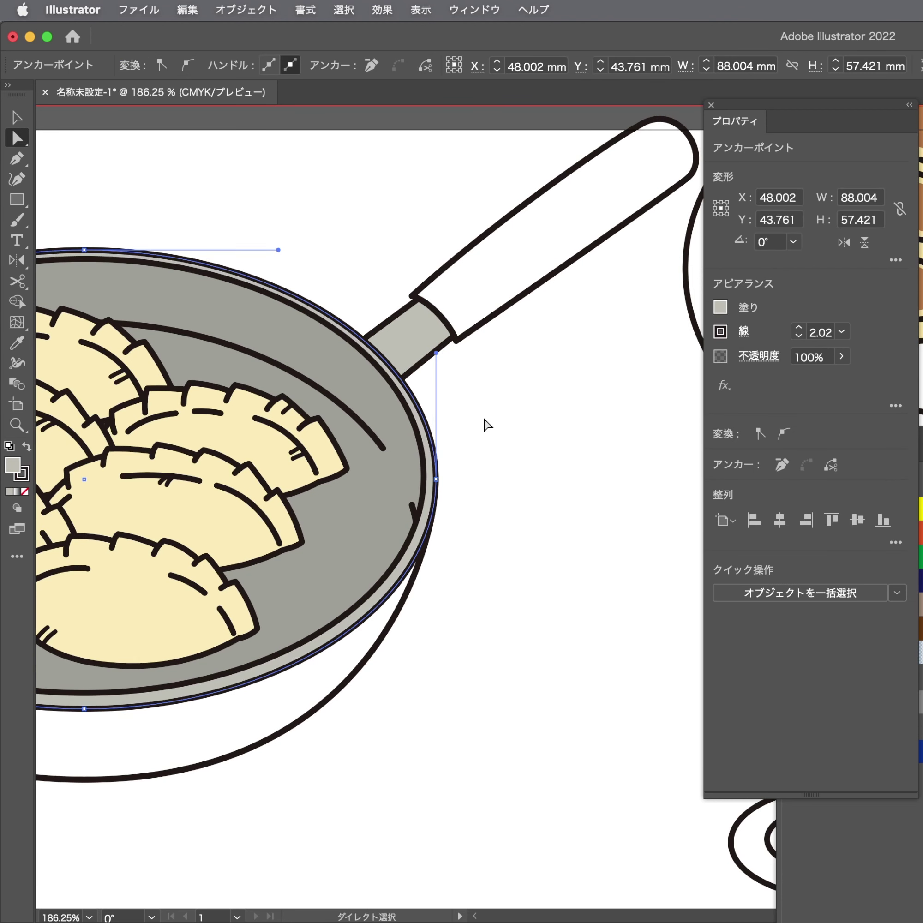
pyautogui.click(488, 424)
pyautogui.hscroll(-5, 488, 424)
# Fill the pan's outer body coral red (C0 M70 Y51 K0)
pyautogui.click(542, 594)
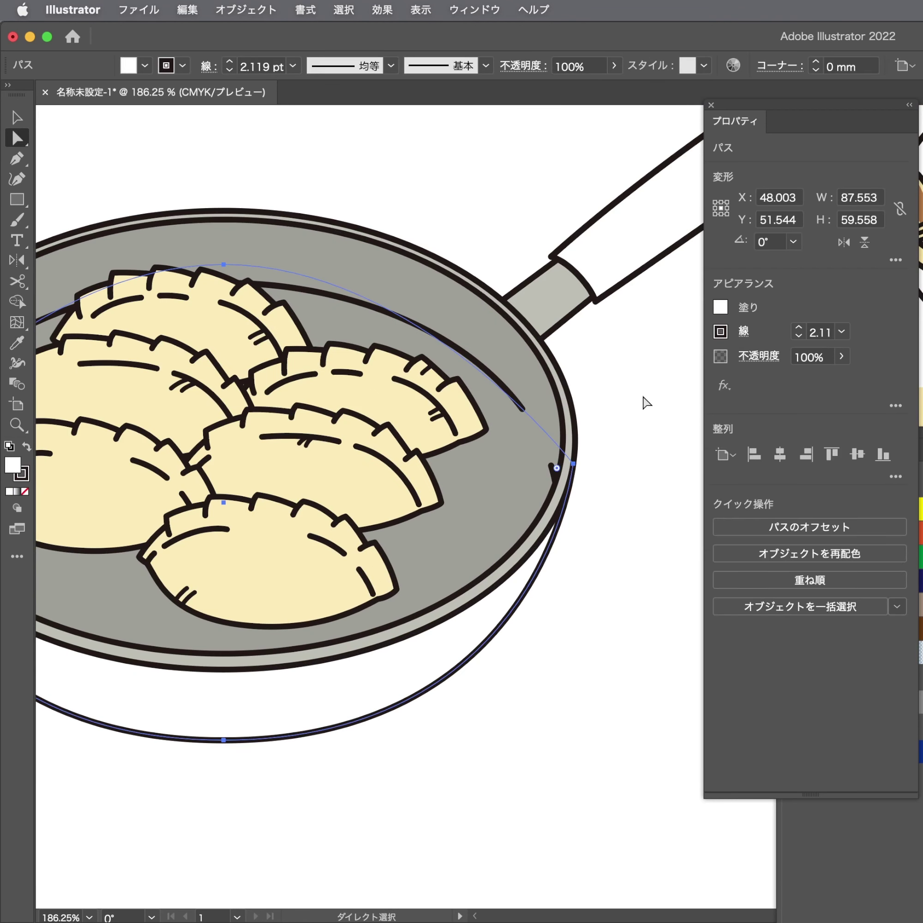
pyautogui.click(721, 307)
pyautogui.moveTo(646, 392)
pyautogui.mouseDown()
pyautogui.moveTo(657, 395)
pyautogui.moveTo(624, 416)
pyautogui.moveTo(654, 395)
pyautogui.moveTo(632, 415)
pyautogui.mouseUp()
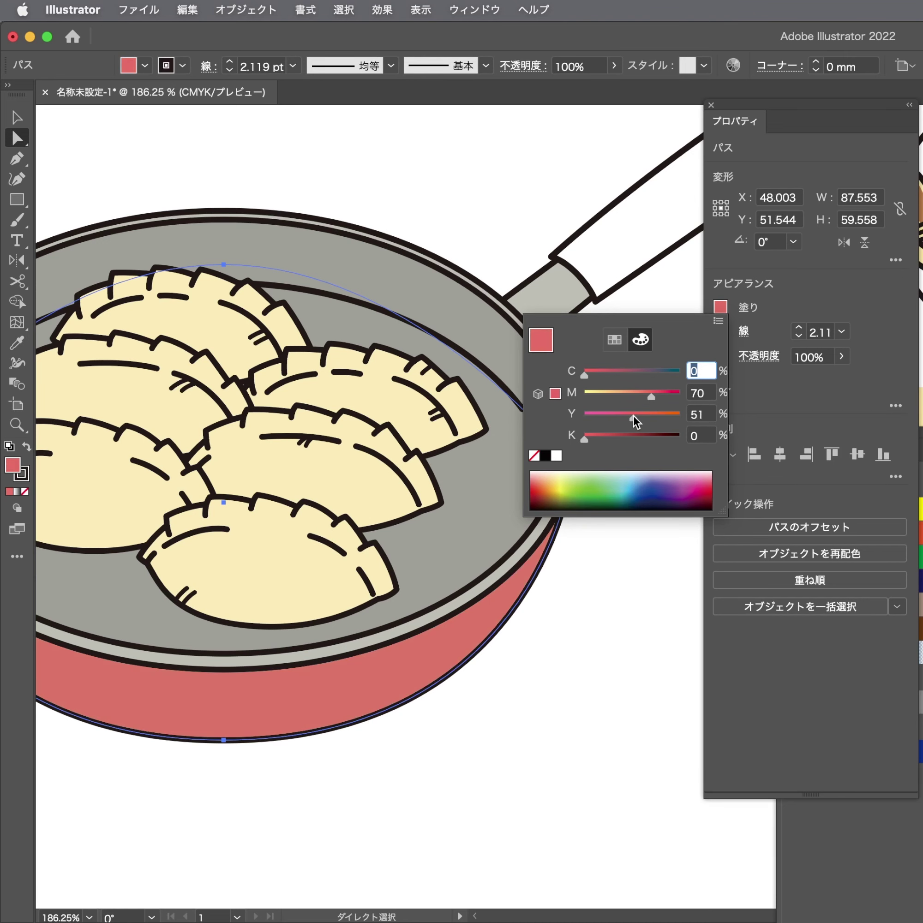
pyautogui.keyDown('alt'); pyautogui.keyDown('super'); pyautogui.click(491, 628); pyautogui.keyUp('super'); pyautogui.keyUp('alt')
# Eyedrop the body's red onto the long handle, then zoom out to the whole layout
pyautogui.click(531, 377)
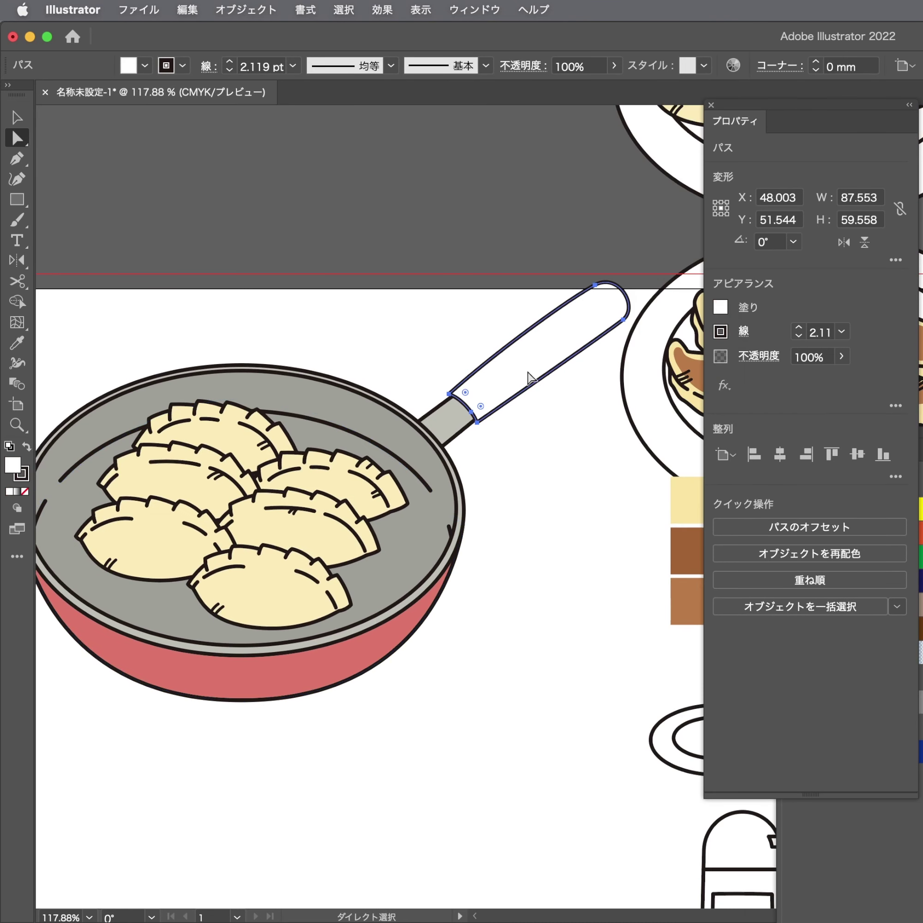
pyautogui.press('i')
pyautogui.click(401, 642)
pyautogui.press('v')
pyautogui.click(579, 526)
pyautogui.keyDown('alt'); pyautogui.keyDown('super'); pyautogui.click(518, 521); pyautogui.keyUp('super'); pyautogui.keyUp('alt')
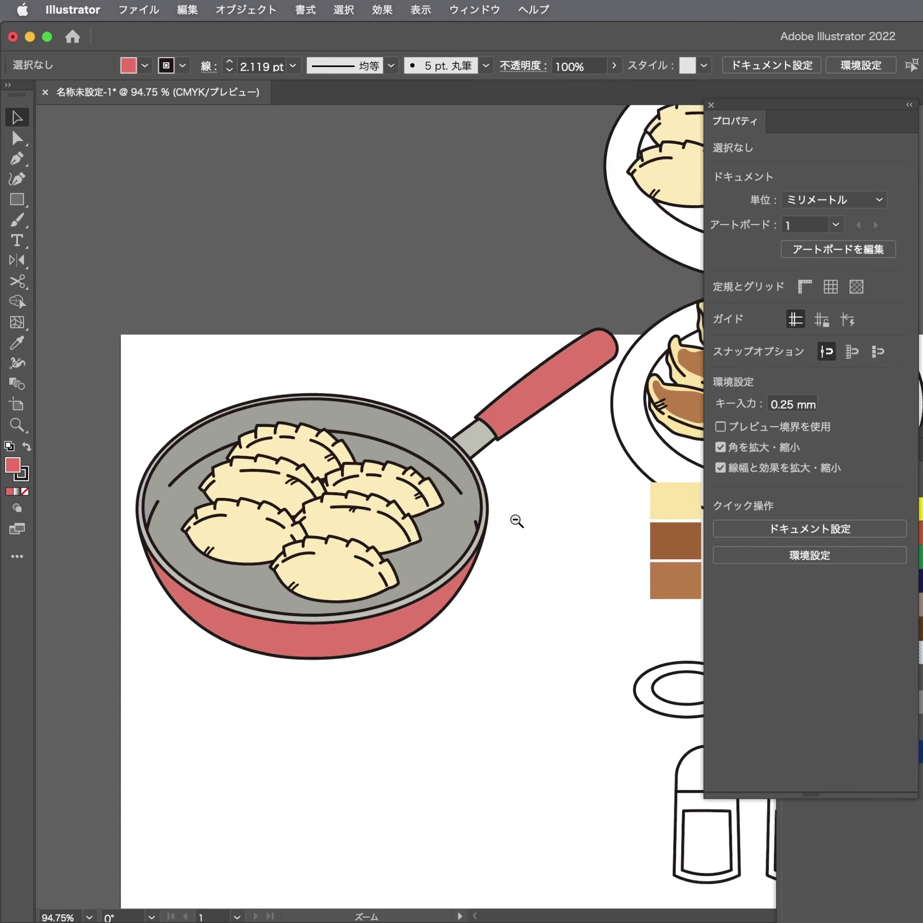
pyautogui.keyDown('alt'); pyautogui.keyDown('super'); pyautogui.click(465, 524); pyautogui.keyUp('super'); pyautogui.keyUp('alt')
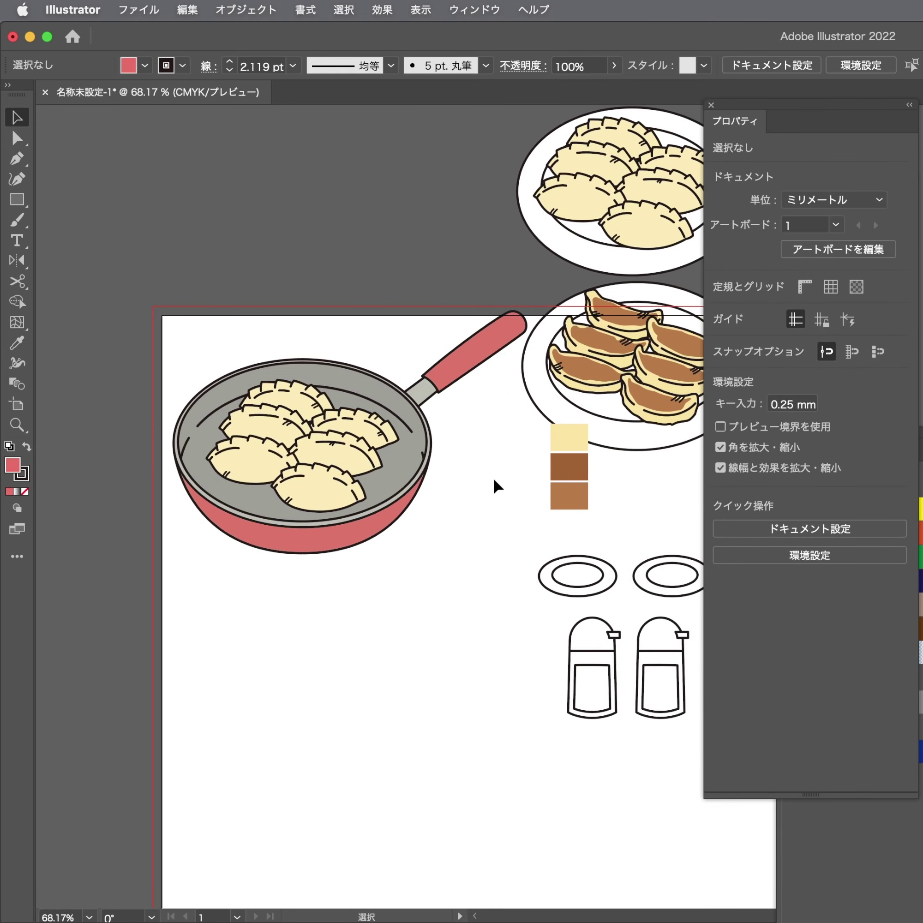
# Move the three colour swatches right and the sauce dishes up-left, then zoom to them
pyautogui.hscroll(3, 497, 486)
pyautogui.scroll(1, 496, 486)
pyautogui.moveTo(533, 472)
pyautogui.mouseDown()
pyautogui.moveTo(488, 531)
pyautogui.moveTo(676, 549)
pyautogui.mouseUp()
pyautogui.click(582, 573)
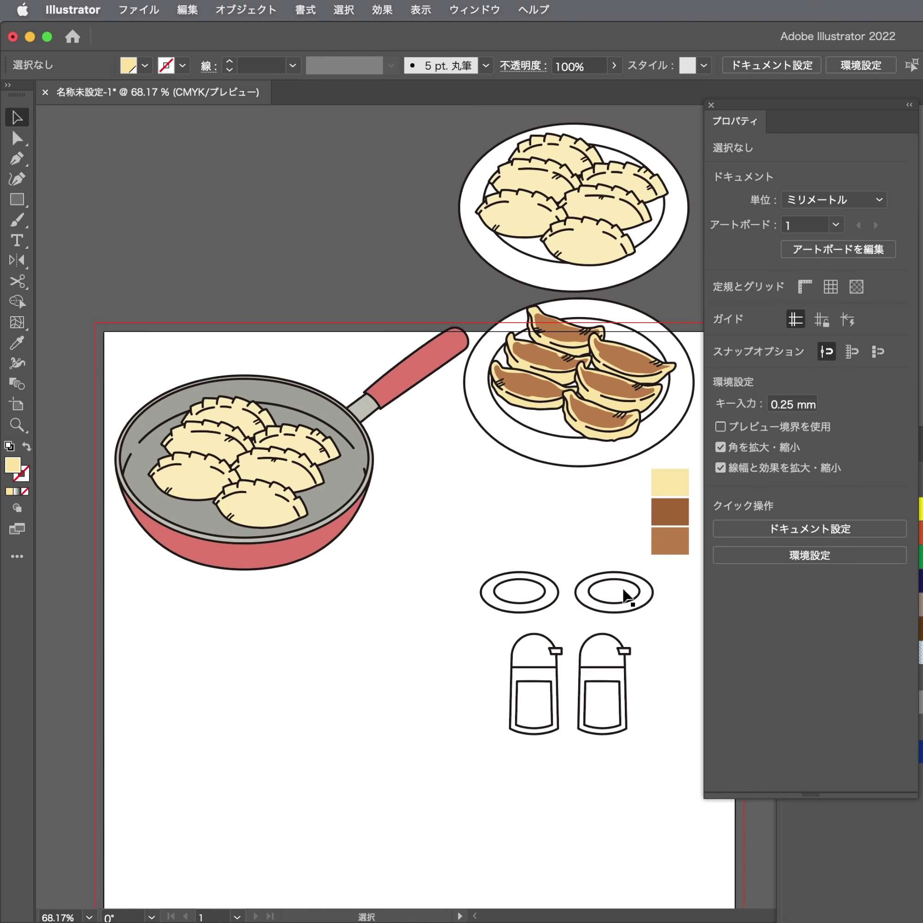
pyautogui.moveTo(626, 597); pyautogui.dragTo(608, 548)
pyautogui.click(550, 667)
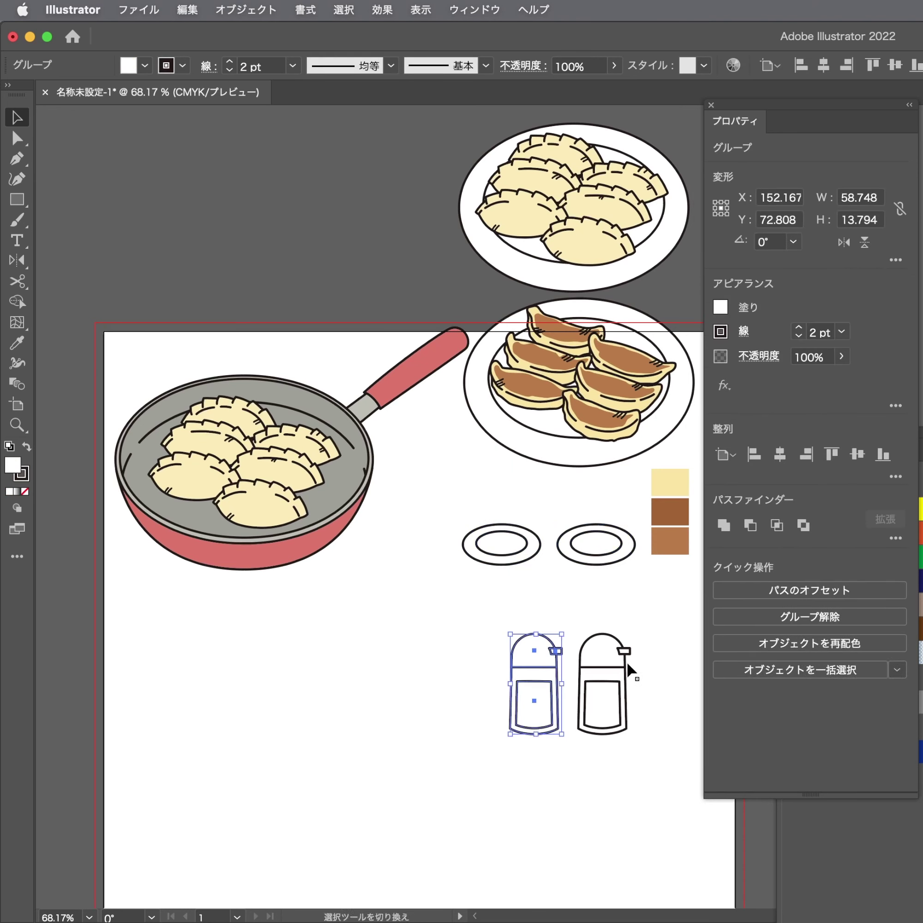
pyautogui.click(631, 672)
pyautogui.scroll(5, 655, 608)
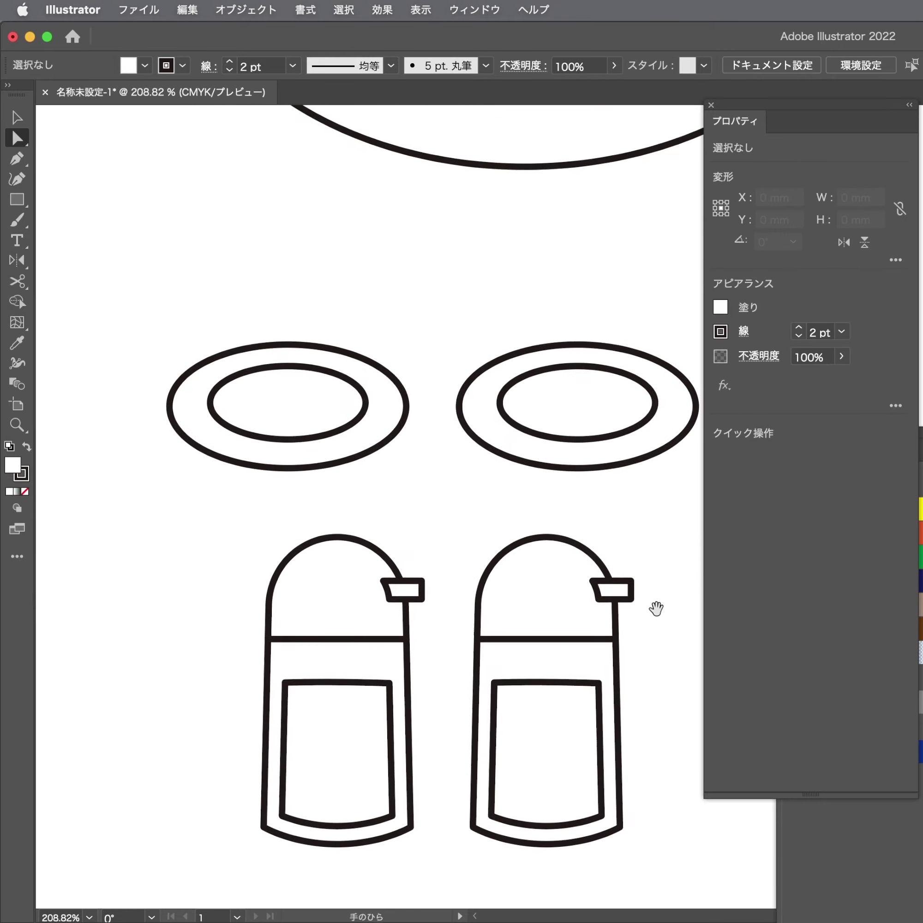
pyautogui.moveTo(656, 608); pyautogui.dragTo(651, 588)
# Fill the left bottle's label and dish ellipse dark brown (C0 M100 Y100 K80)
pyautogui.click(384, 698)
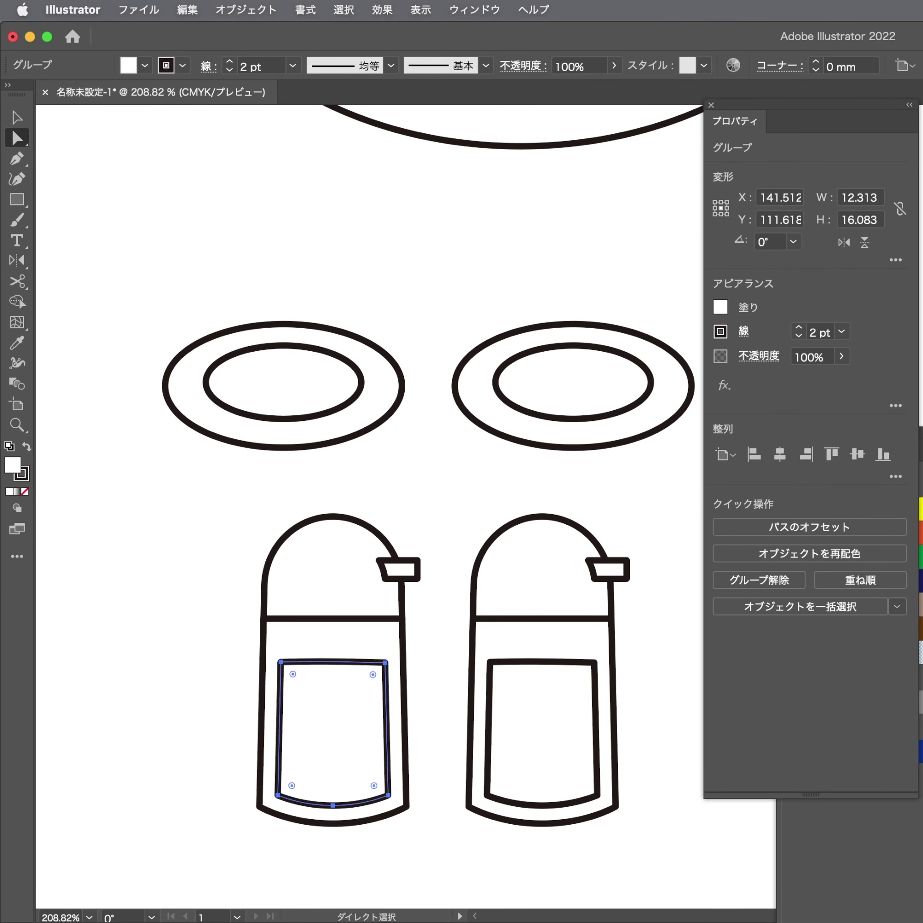
pyautogui.hotkey('shift', 'Tab')
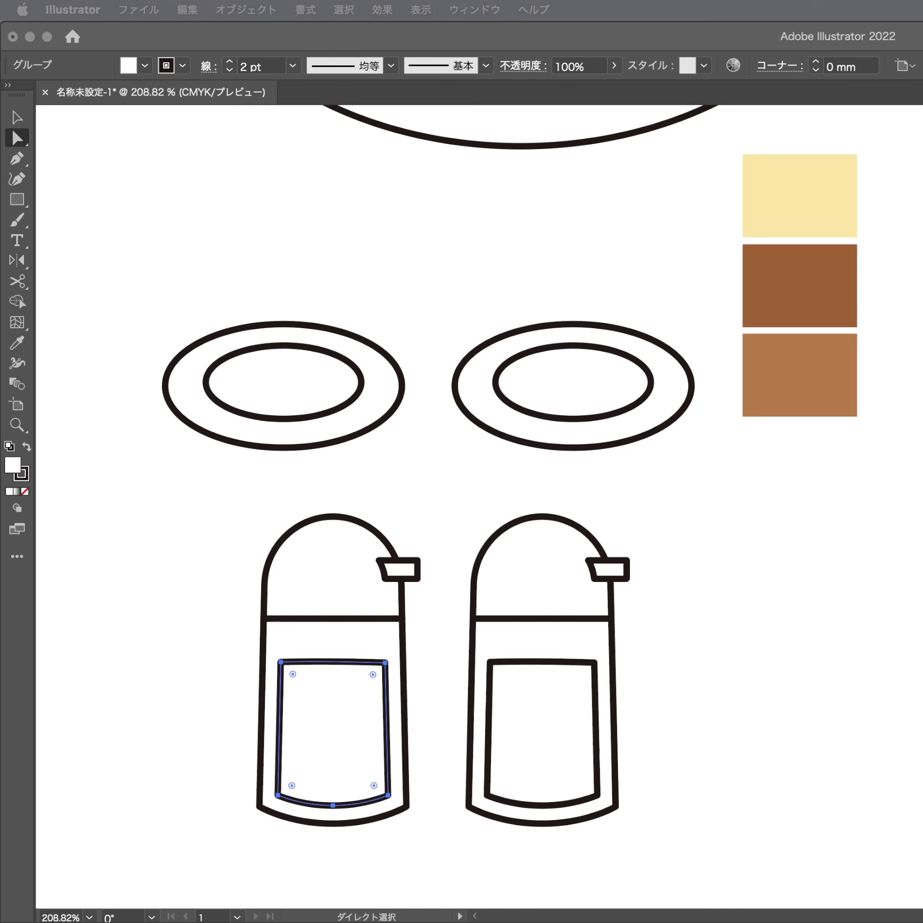
pyautogui.keyDown('shift'); pyautogui.click(343, 416); pyautogui.keyUp('shift')
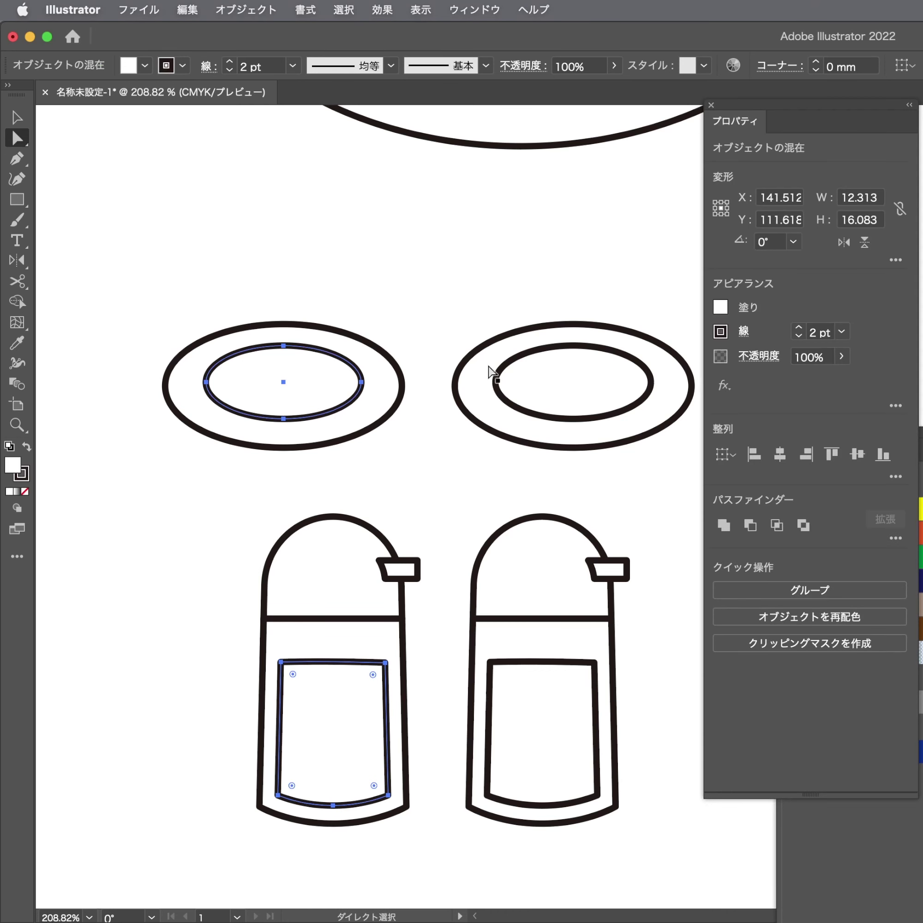
pyautogui.click(720, 307)
pyautogui.click(633, 435)
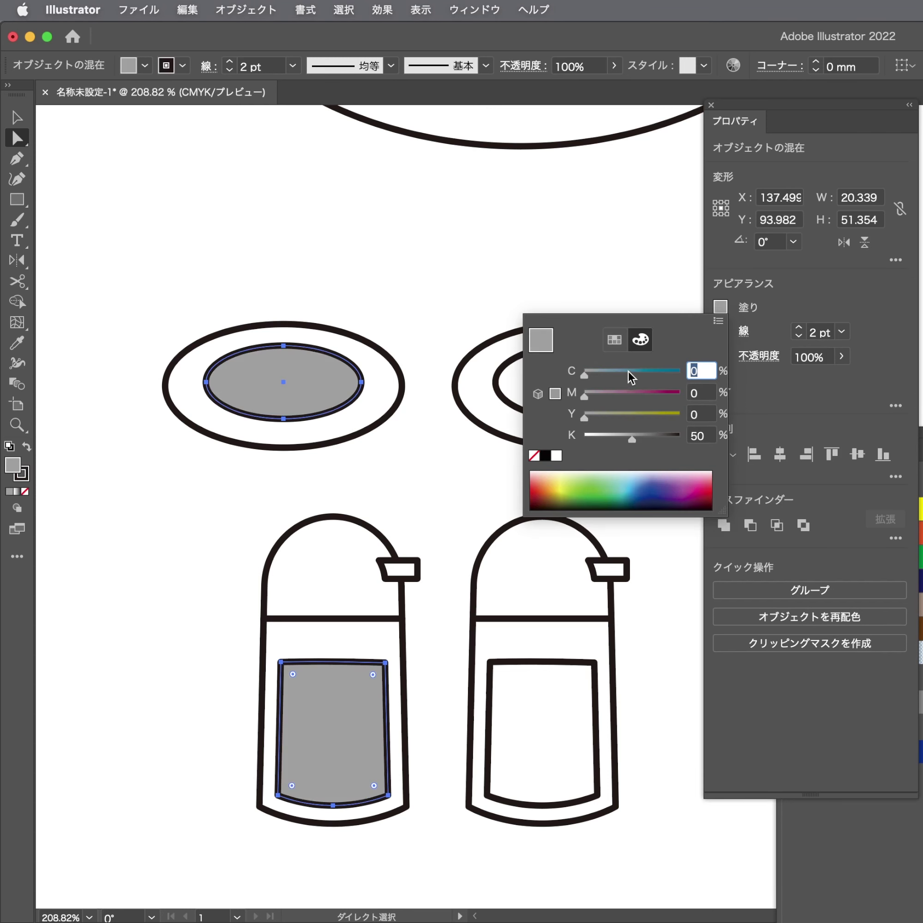
pyautogui.click(632, 393)
pyautogui.click(630, 413)
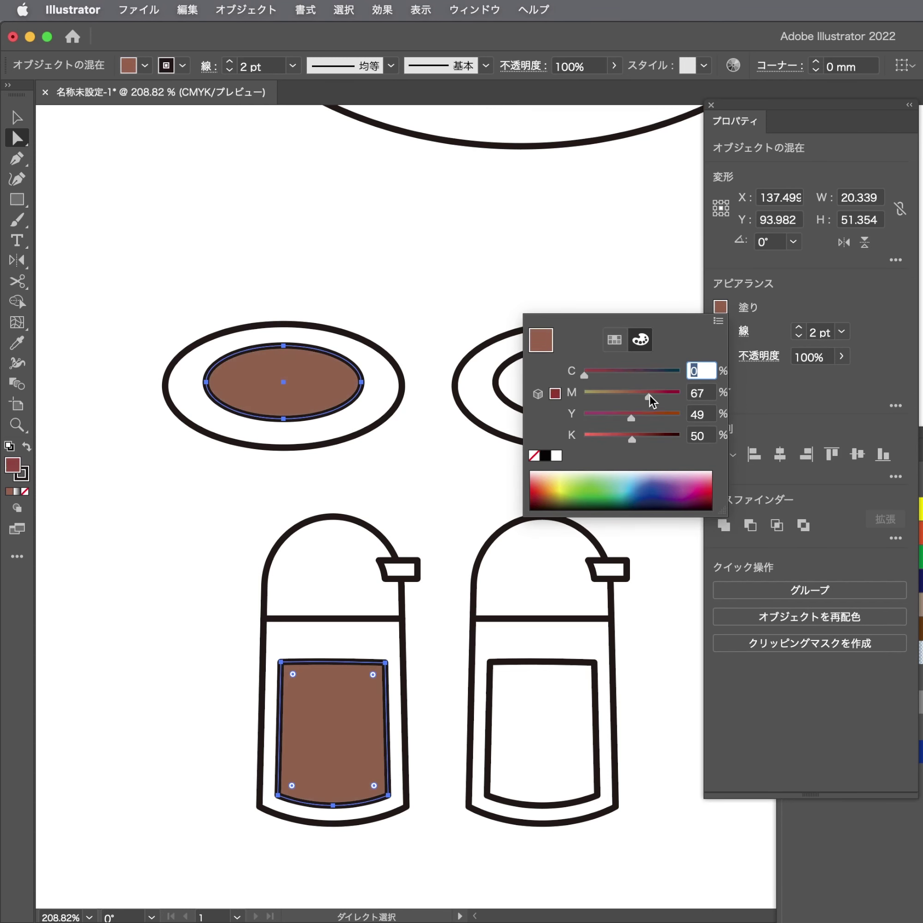
pyautogui.moveTo(650, 393)
pyautogui.mouseDown()
pyautogui.moveTo(682, 393)
pyautogui.moveTo(664, 439)
pyautogui.mouseUp()
pyautogui.click(660, 436)
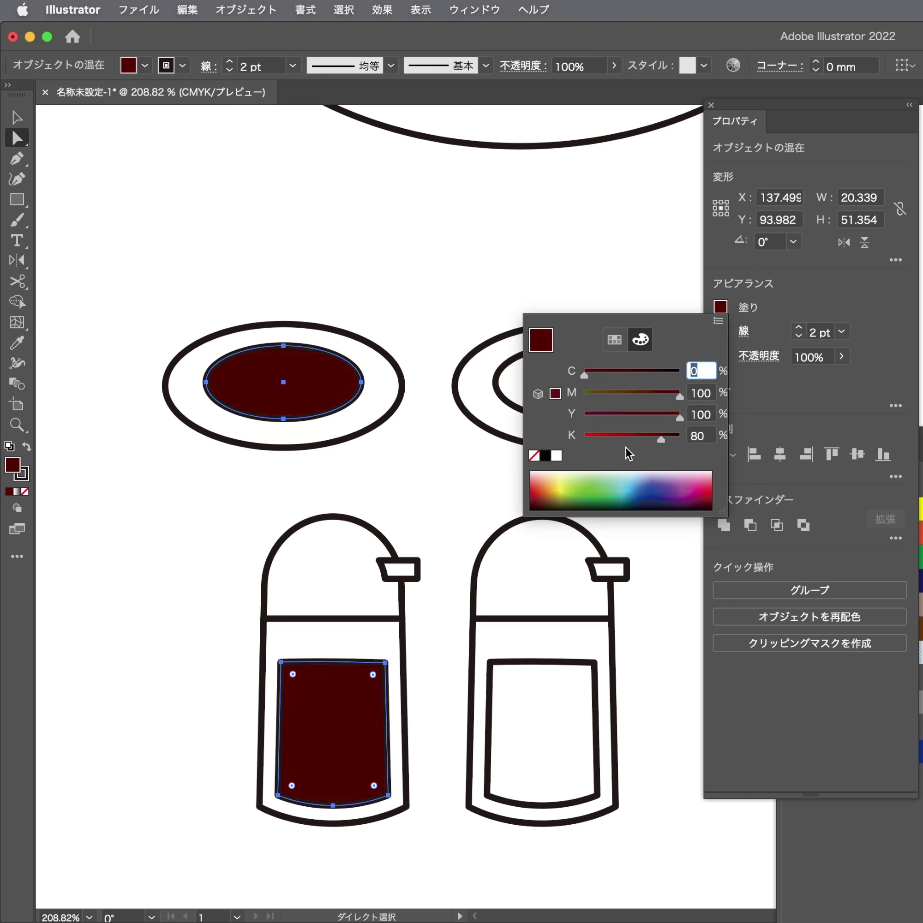
pyautogui.click(427, 478)
# Set the sauce ellipse's stroke in the left dish to None
pyautogui.click(332, 388)
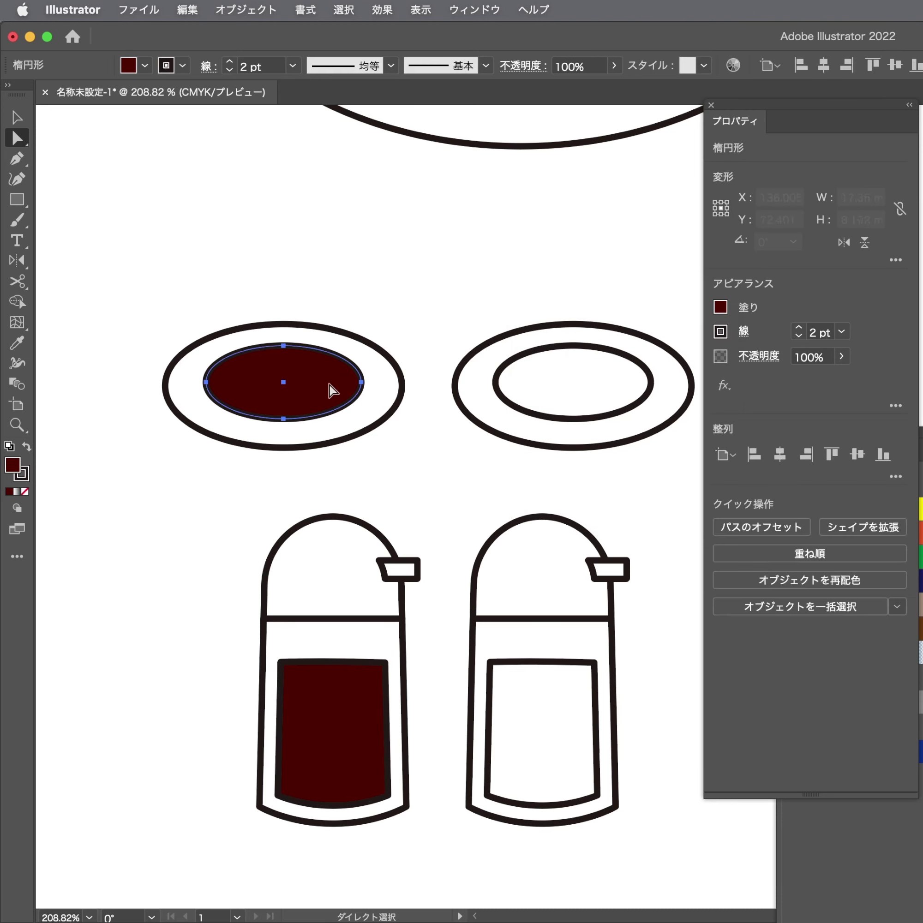
pyautogui.click(721, 307)
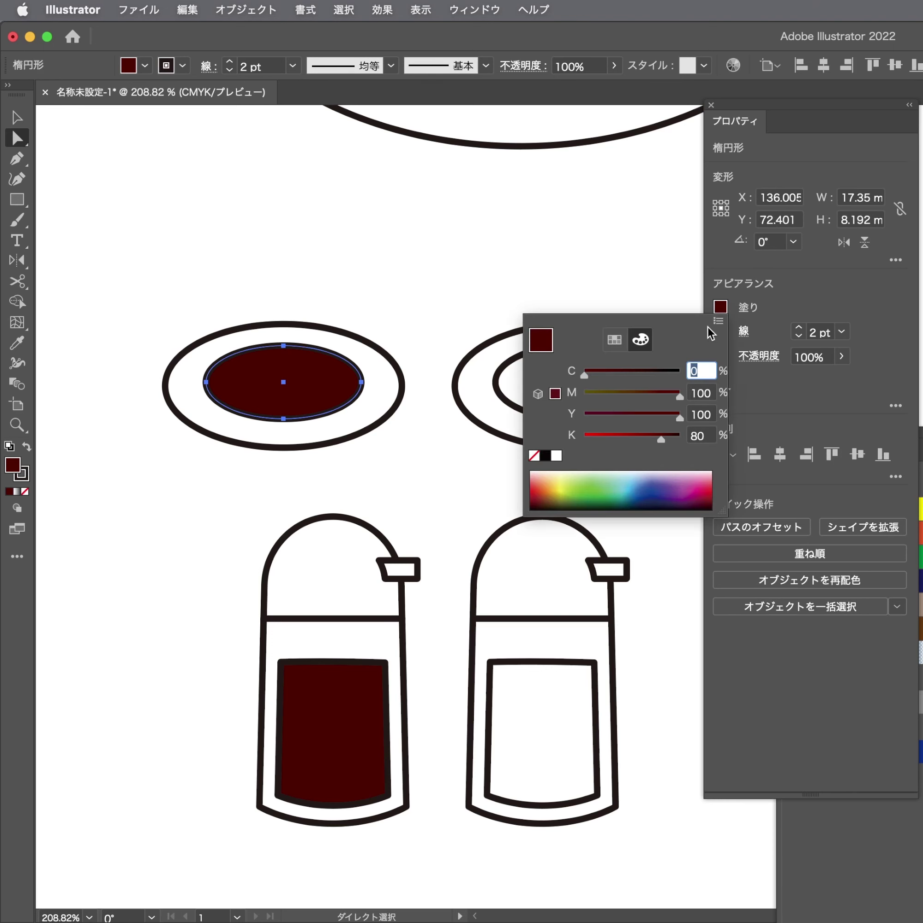
pyautogui.click(744, 333)
pyautogui.click(727, 334)
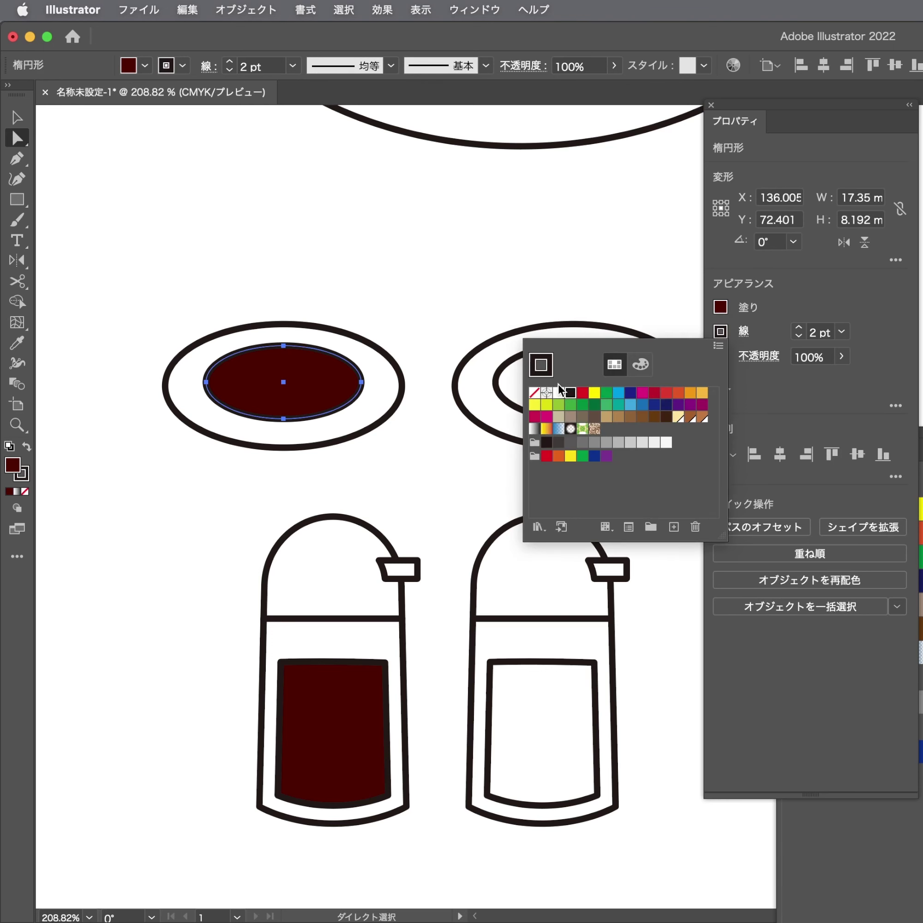
pyautogui.click(536, 399)
pyautogui.click(388, 275)
# Zoom out over the dishes and bottles, then back in on the left dish
pyautogui.scroll(-3, 406, 273)
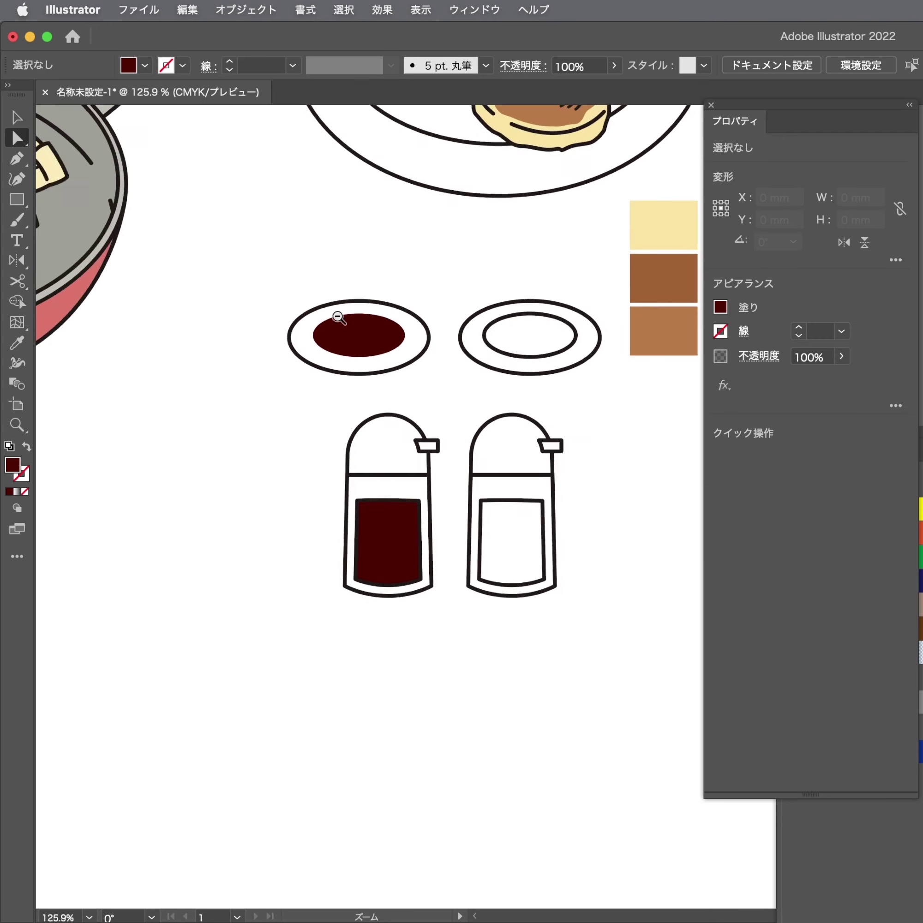
pyautogui.moveTo(326, 314); pyautogui.dragTo(302, 420)
pyautogui.scroll(10, 302, 420)
pyautogui.press('v')
pyautogui.click(509, 439)
pyautogui.hscroll(2, 509, 439)
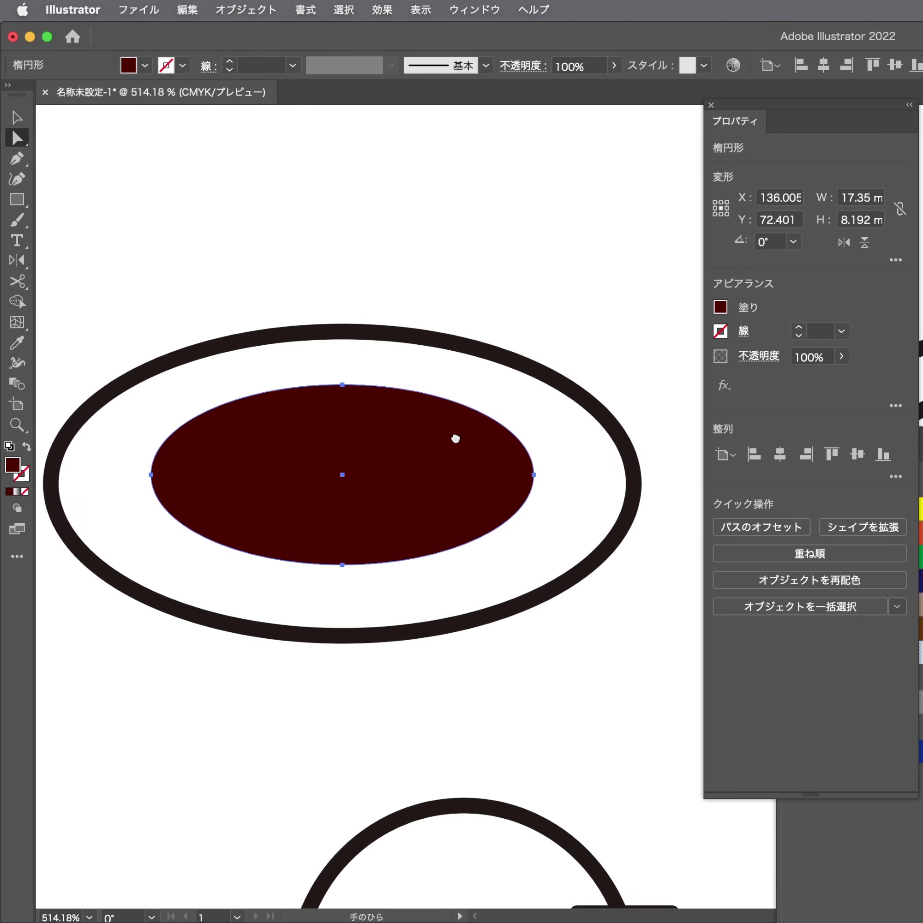
# Shrink the left dish's dark sauce ellipse slightly
pyautogui.moveTo(150, 384); pyautogui.dragTo(185, 394)
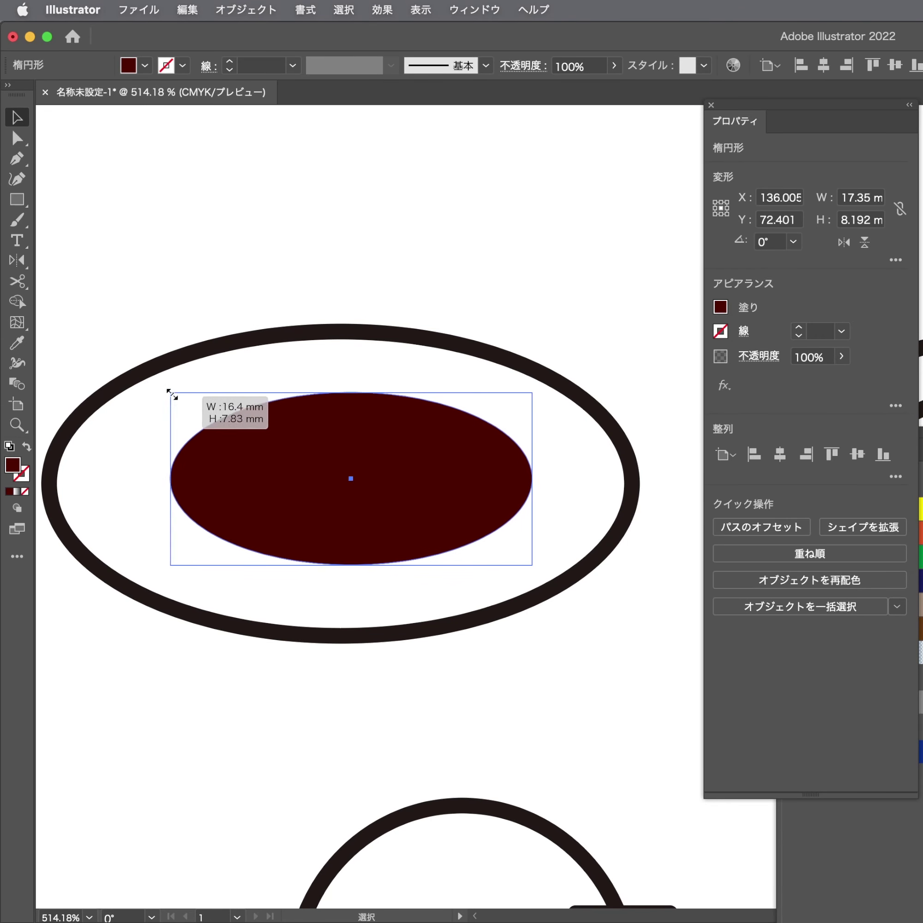
pyautogui.press('p')
pyautogui.hotkey('ctrl', 'shift', 'a')
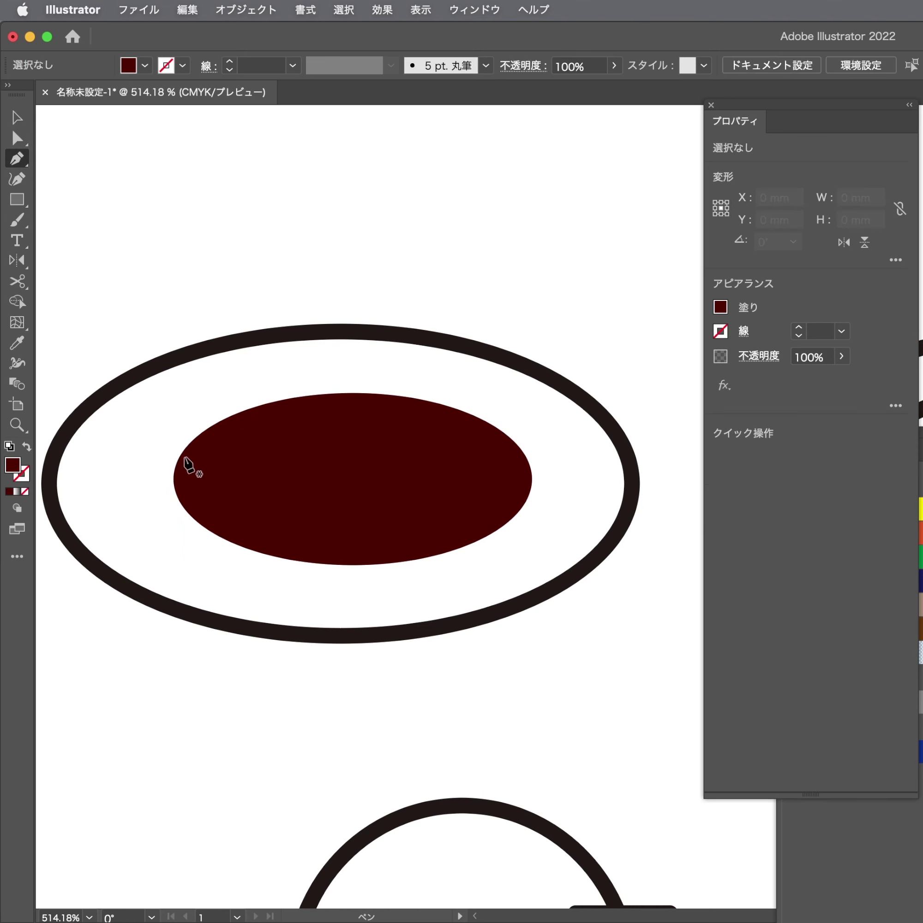
pyautogui.press('b')
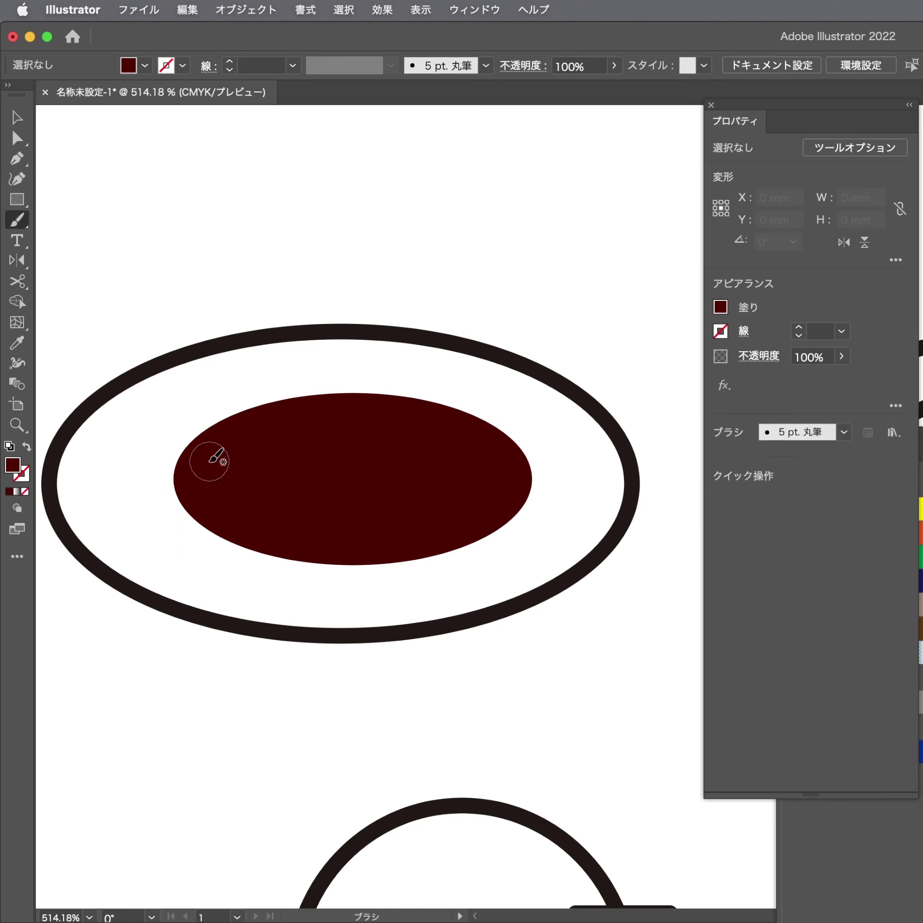
pyautogui.press('p')
# Bulge the sauce's upper-left anchor outward and dent its top edge
pyautogui.press('a')
pyautogui.click(210, 439)
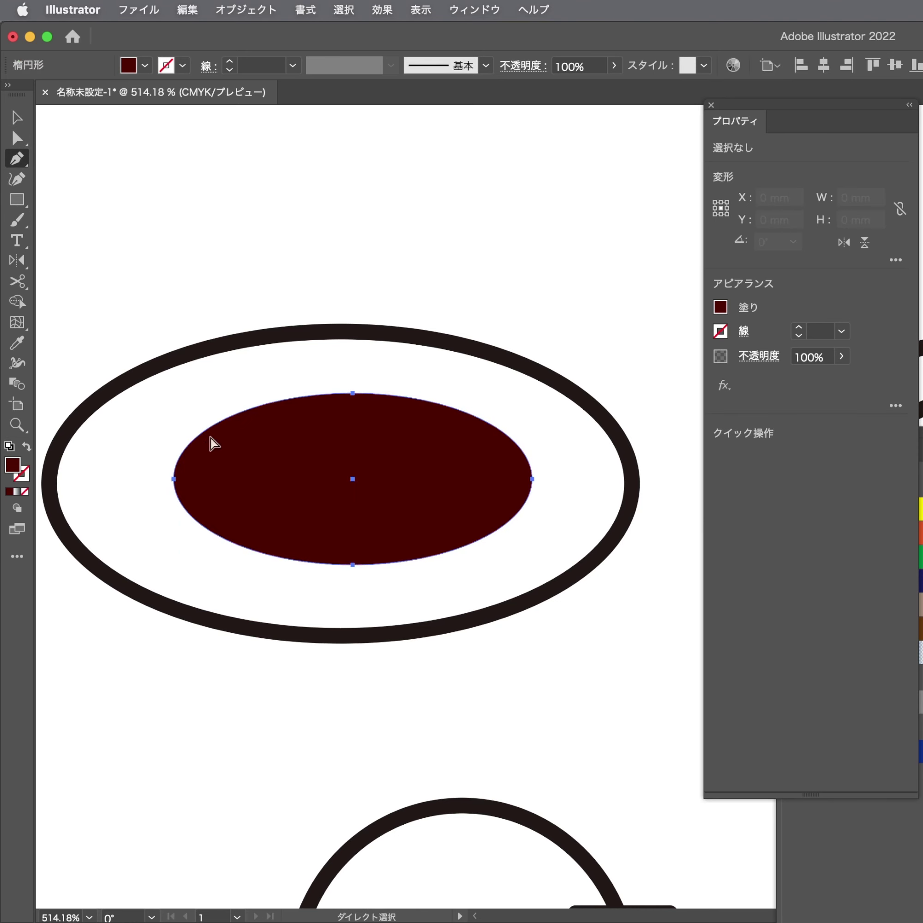
pyautogui.click(233, 410)
pyautogui.moveTo(233, 410); pyautogui.dragTo(218, 405)
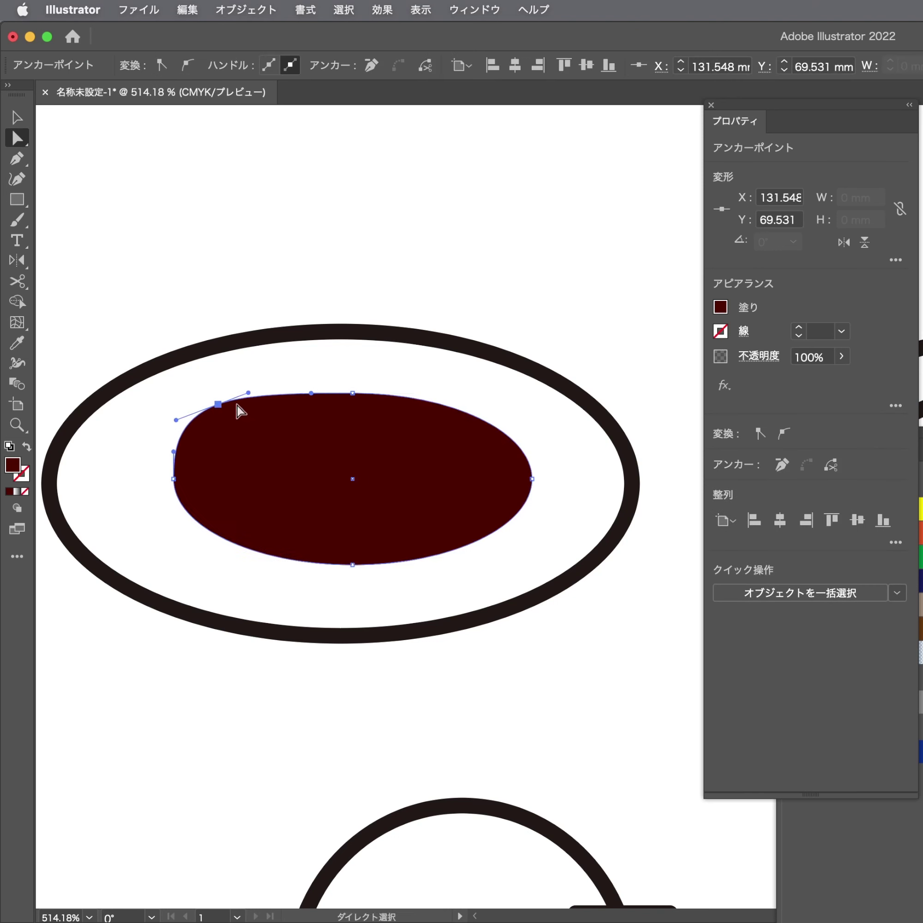
pyautogui.click(291, 398)
pyautogui.moveTo(291, 398); pyautogui.dragTo(274, 406)
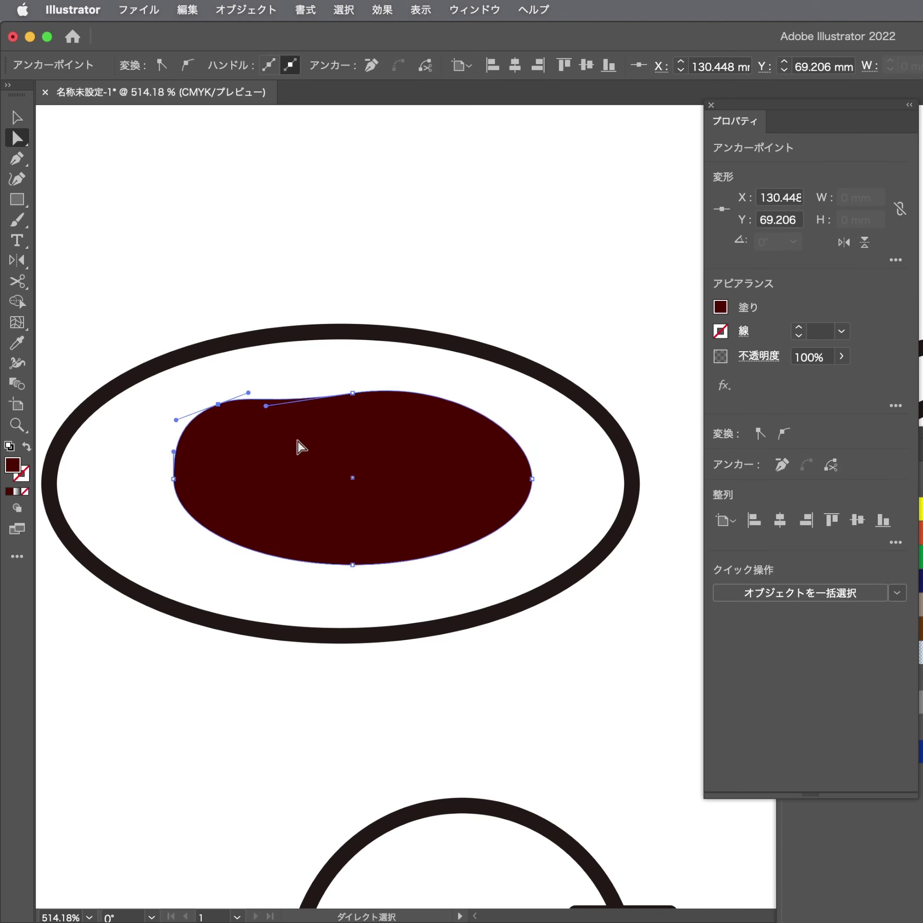
pyautogui.press('o')
# Add an anchor on the sauce's lower-left edge and nudge it inward
pyautogui.press('+')
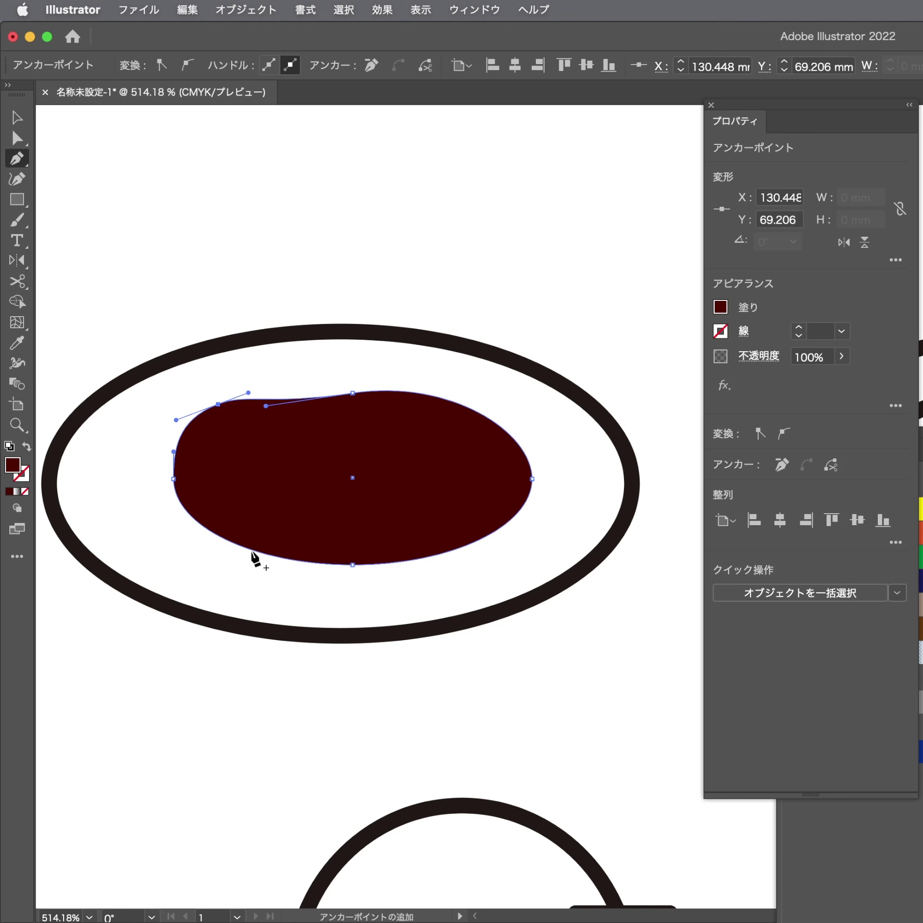
pyautogui.click(253, 551)
pyautogui.press('a')
pyautogui.moveTo(253, 550); pyautogui.dragTo(259, 542)
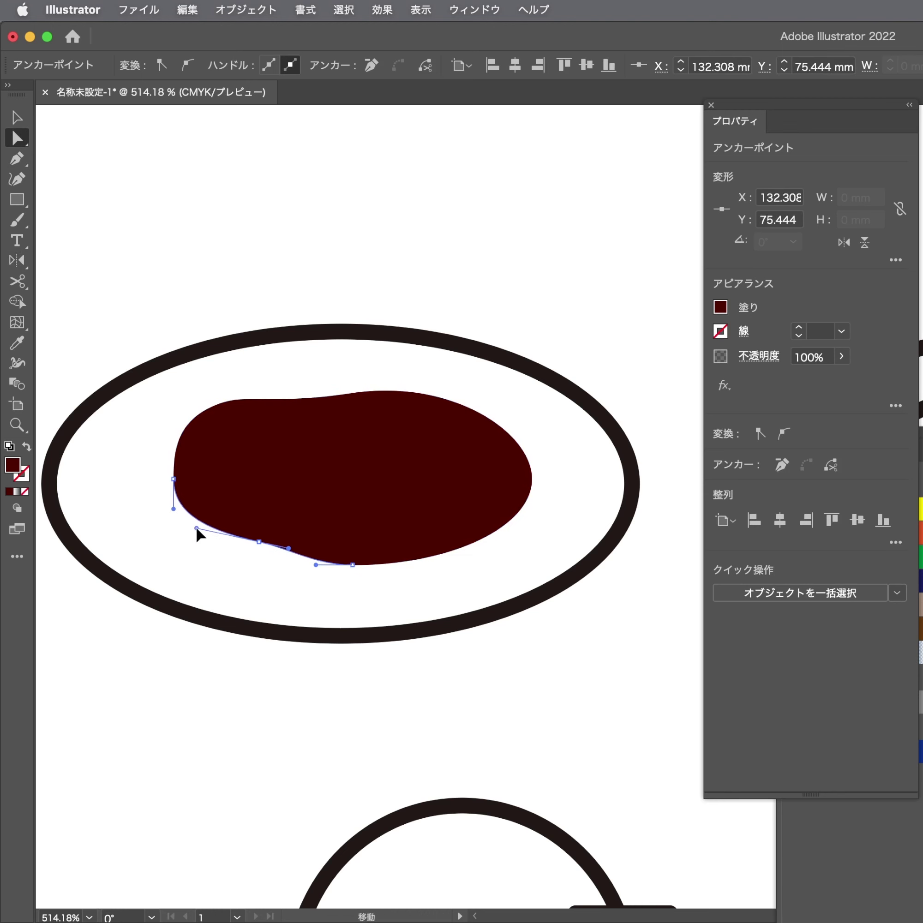
pyautogui.click(486, 655)
pyautogui.scroll(-3, 486, 655)
# Flatten the brown sauce blob by lowering its top
pyautogui.press('v')
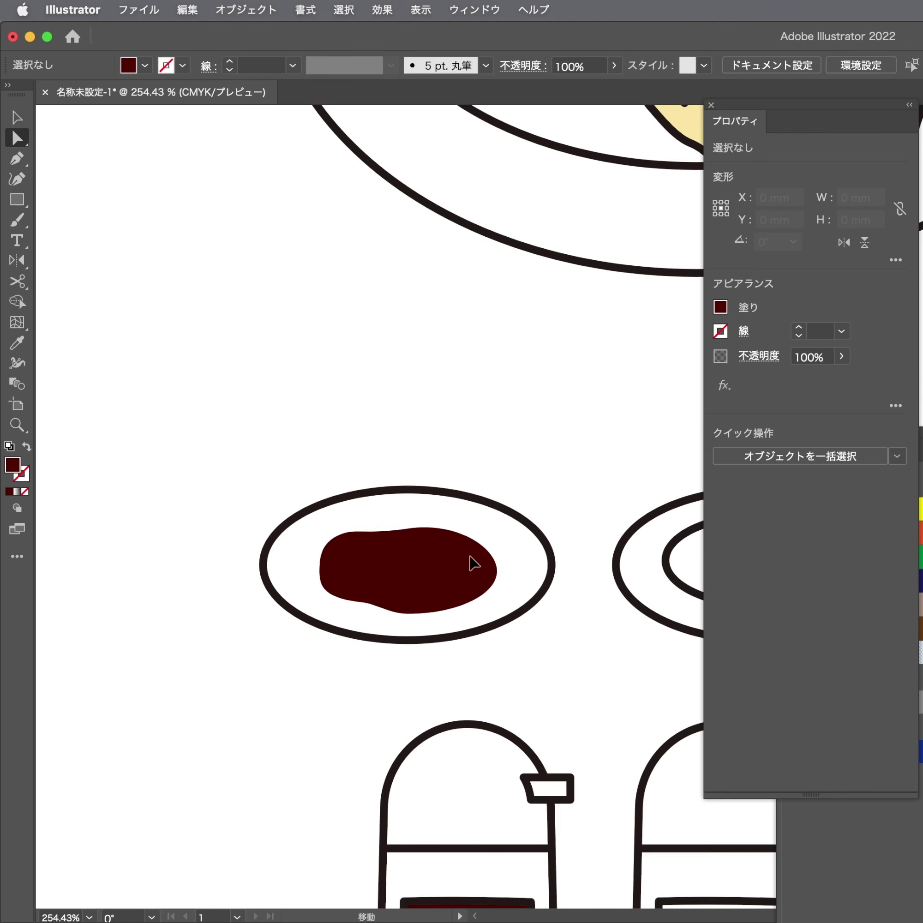
pyautogui.click(465, 553)
pyautogui.moveTo(414, 519); pyautogui.dragTo(429, 556)
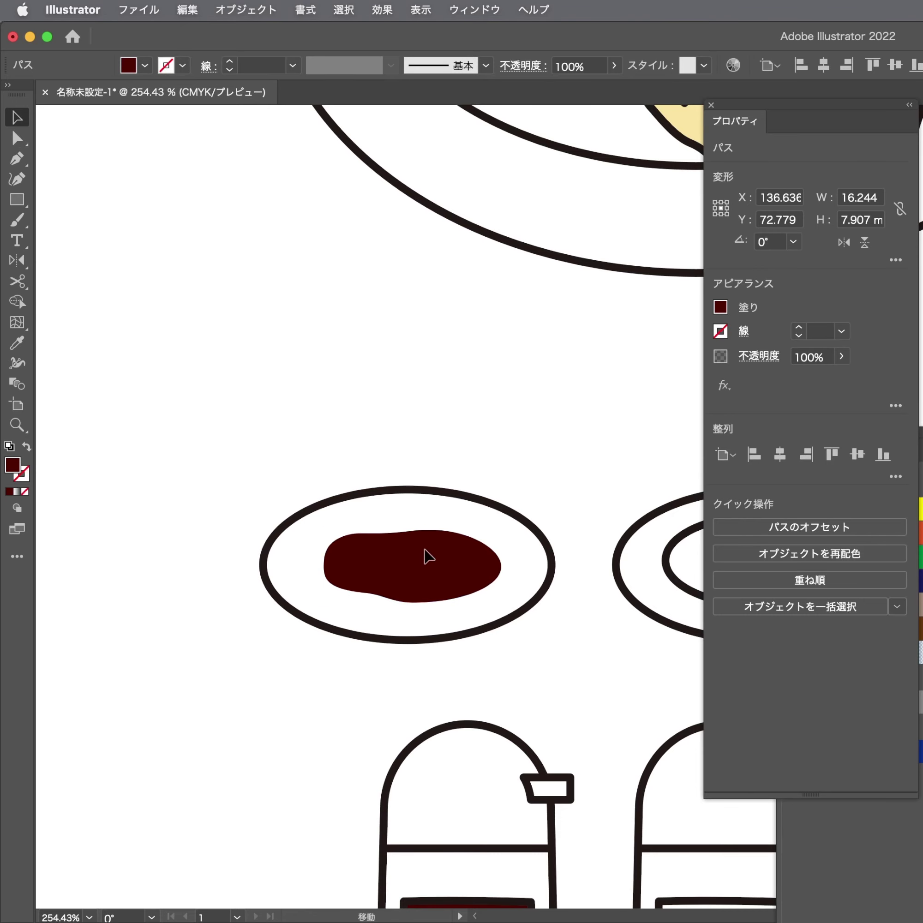
pyautogui.click(587, 575)
pyautogui.scroll(-3, 587, 575)
pyautogui.scroll(2, 509, 484)
# Tint the right dish's inner ellipse pale yellow with a 0 stroke weight
pyautogui.scroll(2, 509, 483)
pyautogui.click(469, 480)
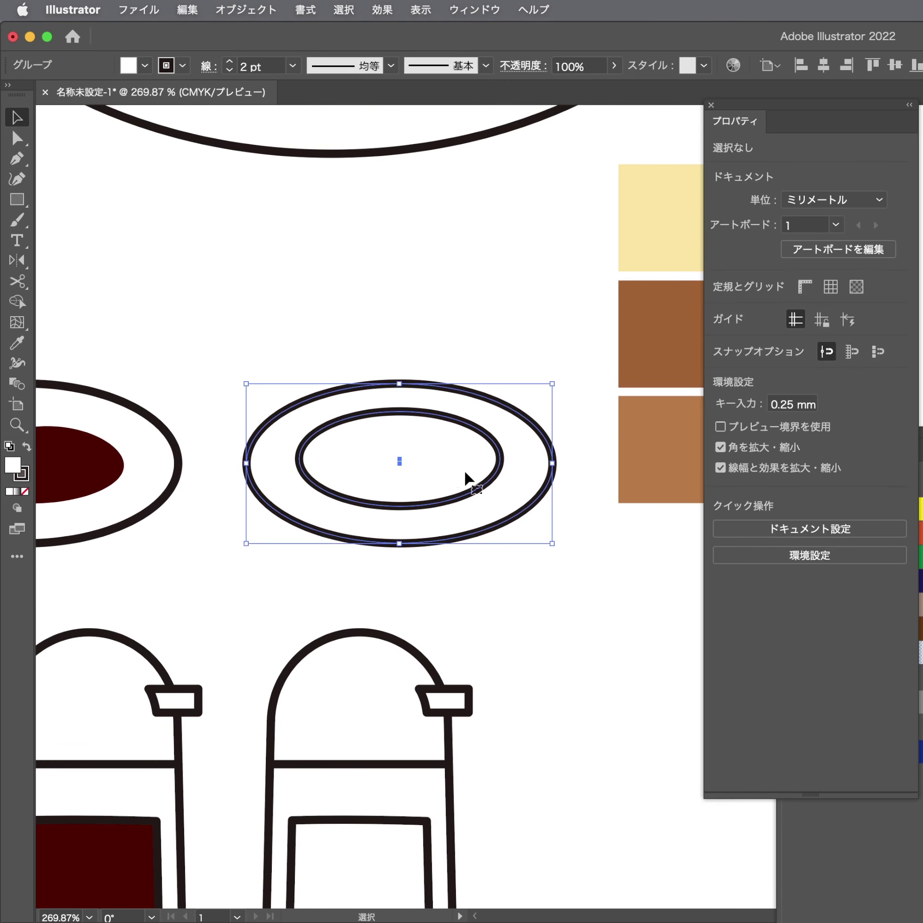
pyautogui.click(447, 373)
pyautogui.press('a')
pyautogui.click(440, 445)
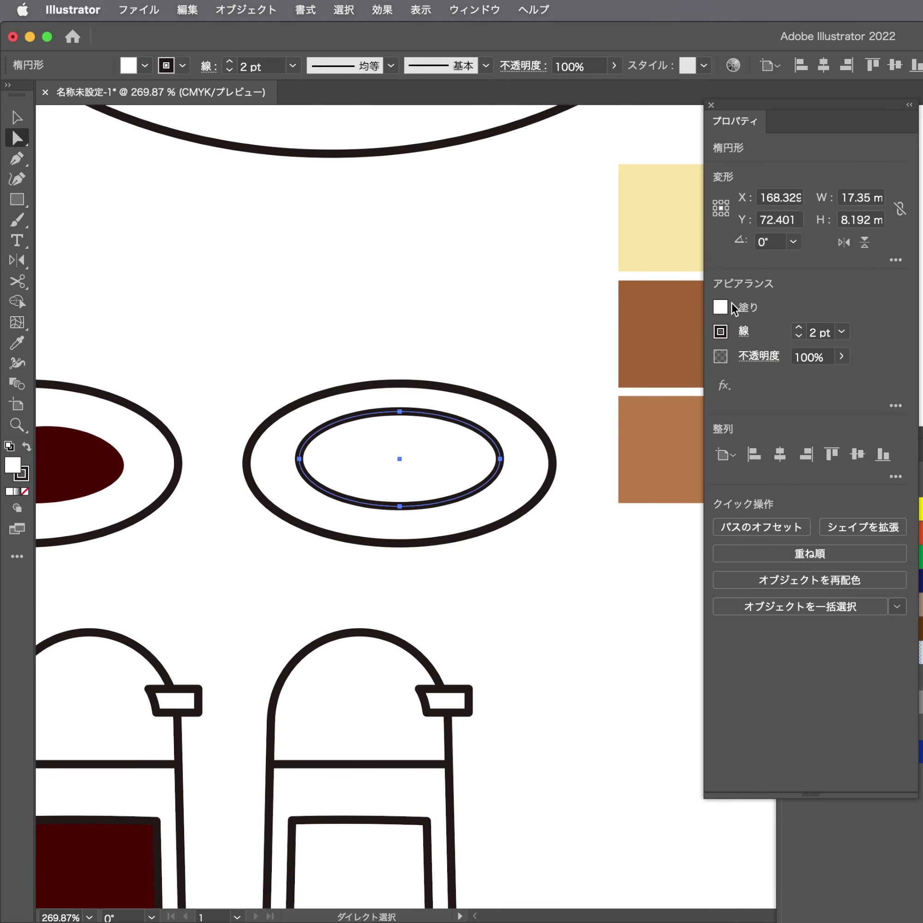
pyautogui.click(721, 307)
pyautogui.moveTo(626, 409); pyautogui.dragTo(618, 413)
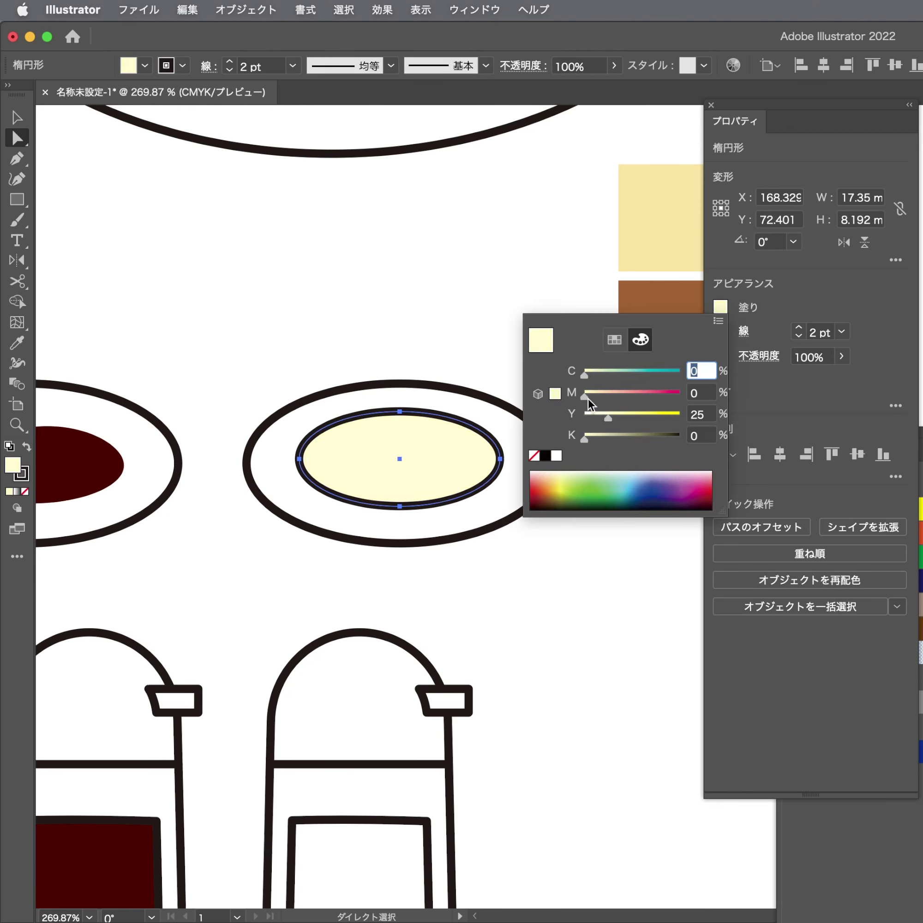
pyautogui.click(764, 324)
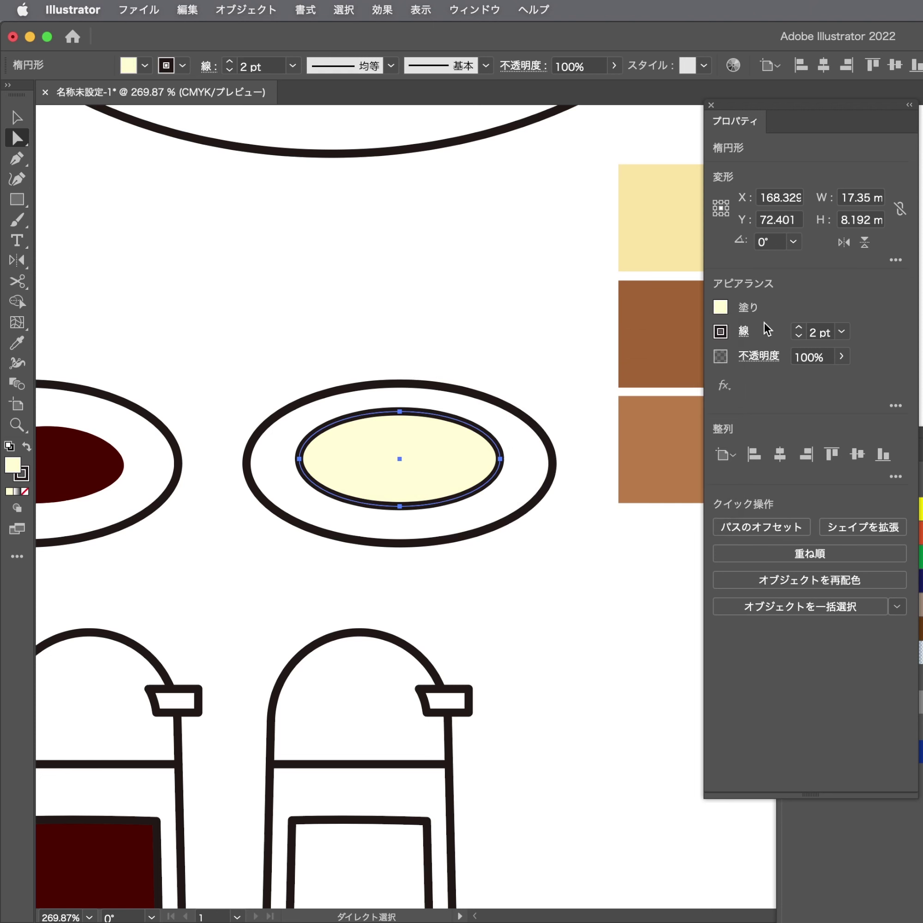
pyautogui.write('0')
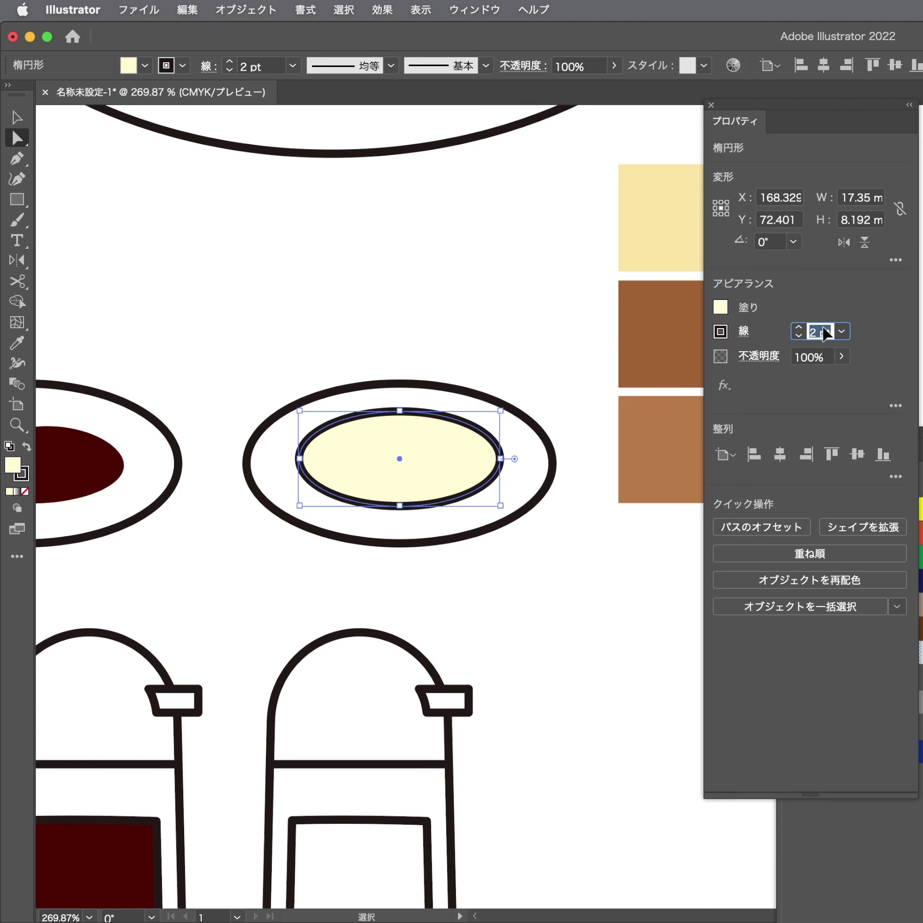
pyautogui.press('Return')
pyautogui.press('super+shift+a')
# Try reshaping the yellow ellipse's top, then undo back to the smooth ellipse
pyautogui.moveTo(364, 514); pyautogui.dragTo(480, 480)
pyautogui.click(420, 408)
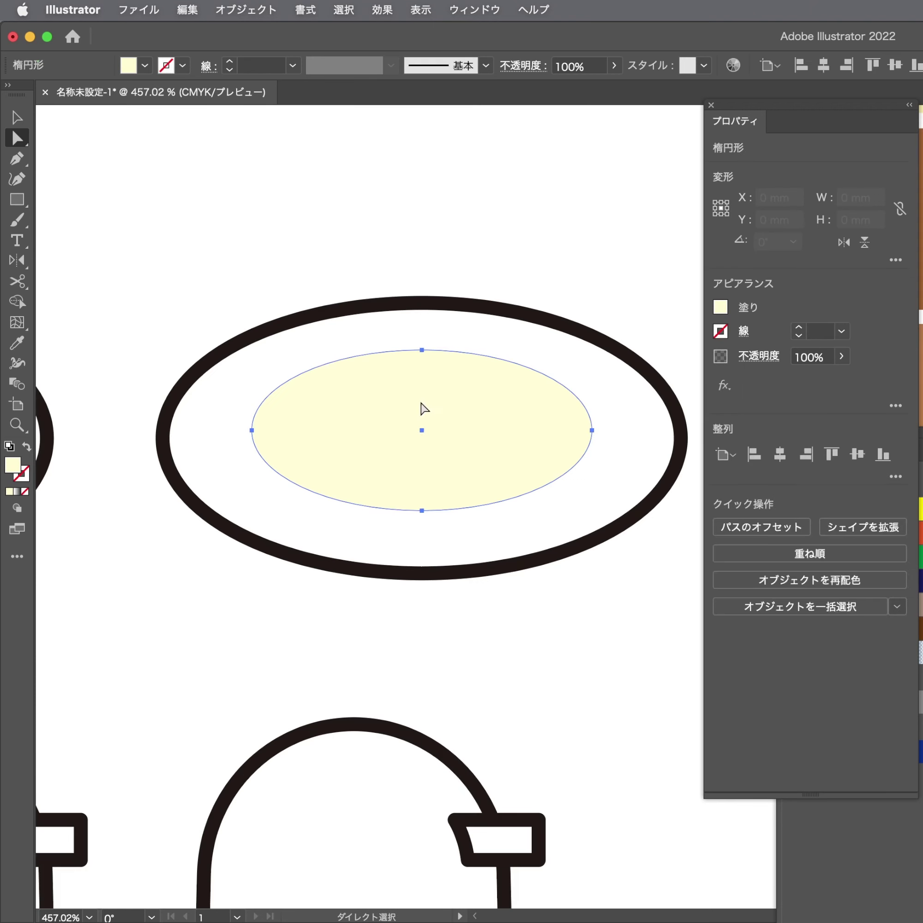
pyautogui.press('p')
pyautogui.click(400, 351)
pyautogui.press('a')
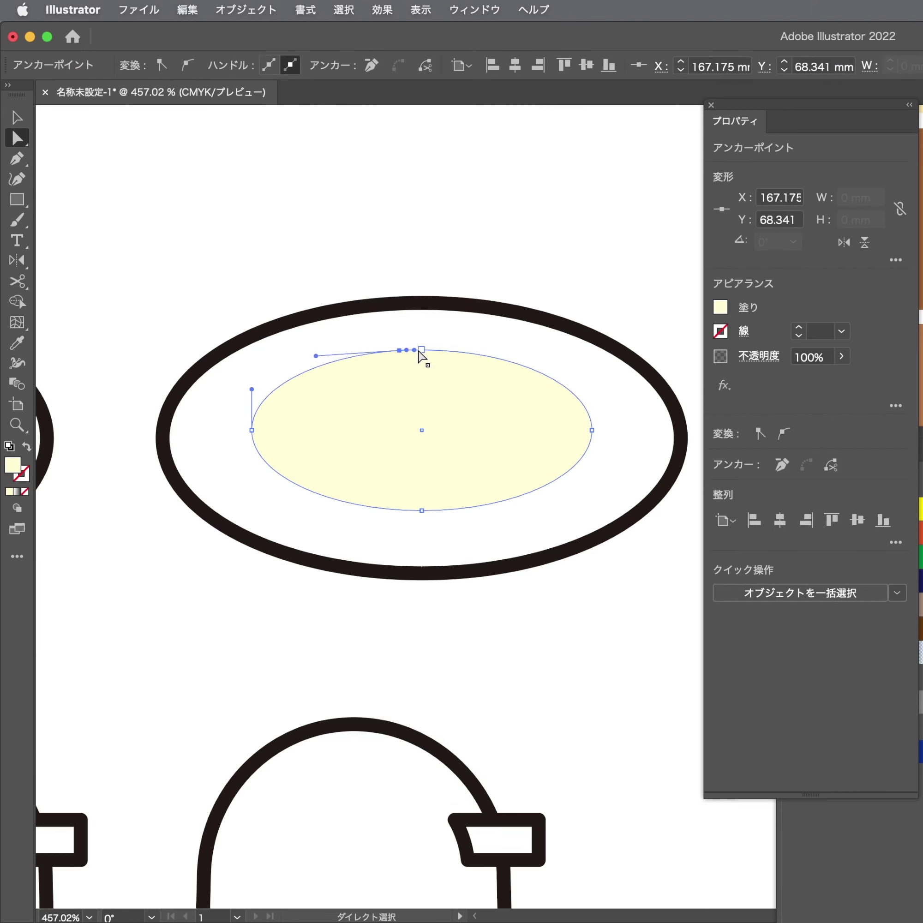
pyautogui.moveTo(422, 350)
pyautogui.mouseDown()
pyautogui.moveTo(436, 357)
pyautogui.moveTo(385, 364)
pyautogui.mouseUp()
pyautogui.press('super+z')
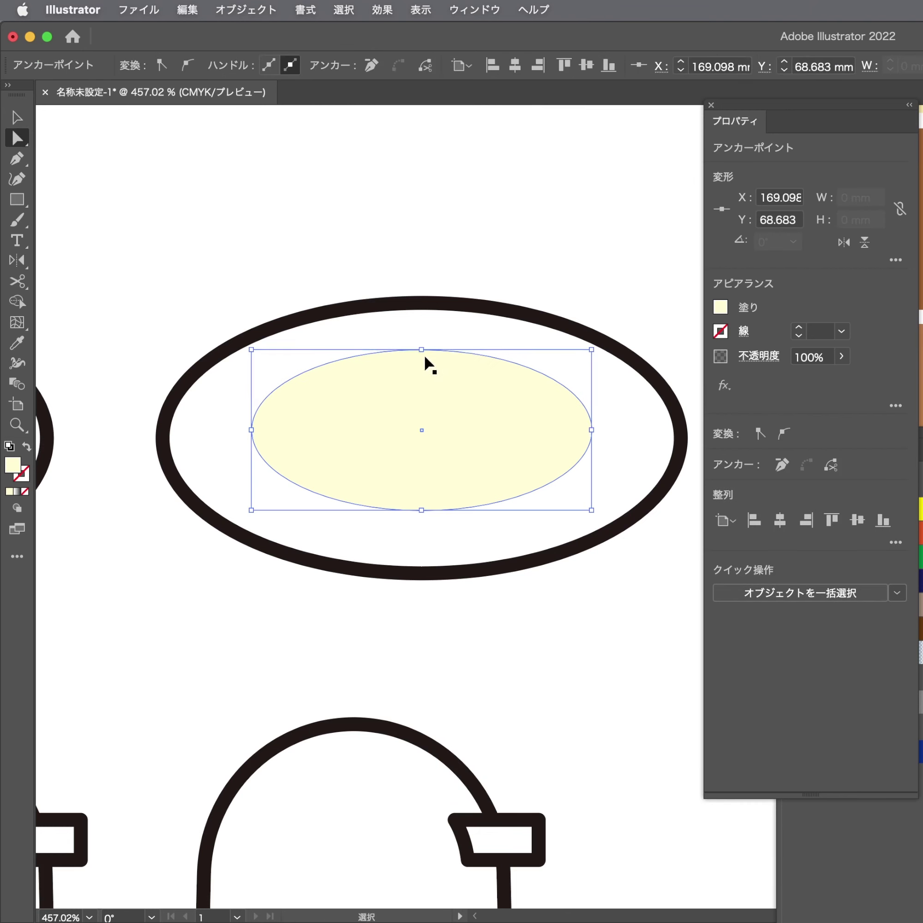
pyautogui.press('super+shift+z')
pyautogui.press('super+z')
# Add anchors to the cream fill and reshape its top, left side and lower-left curve
pyautogui.click(409, 361)
pyautogui.press('p')
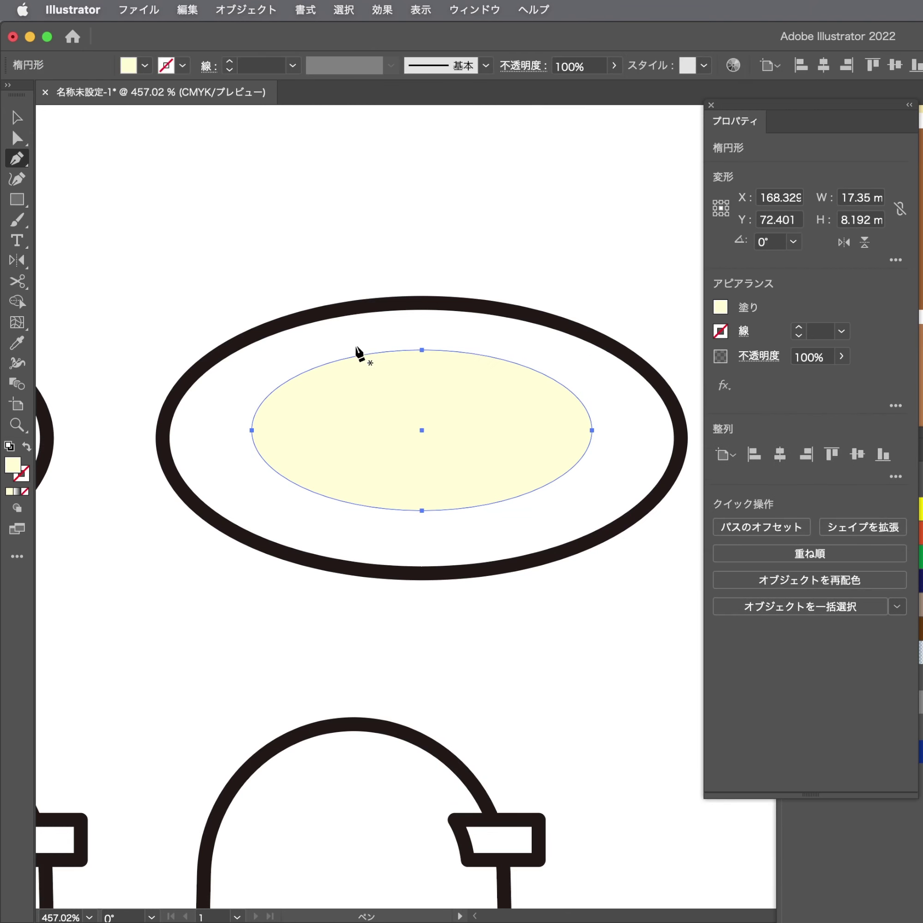
pyautogui.click(361, 355)
pyautogui.moveTo(361, 355); pyautogui.dragTo(339, 386)
pyautogui.moveTo(423, 352); pyautogui.dragTo(427, 374)
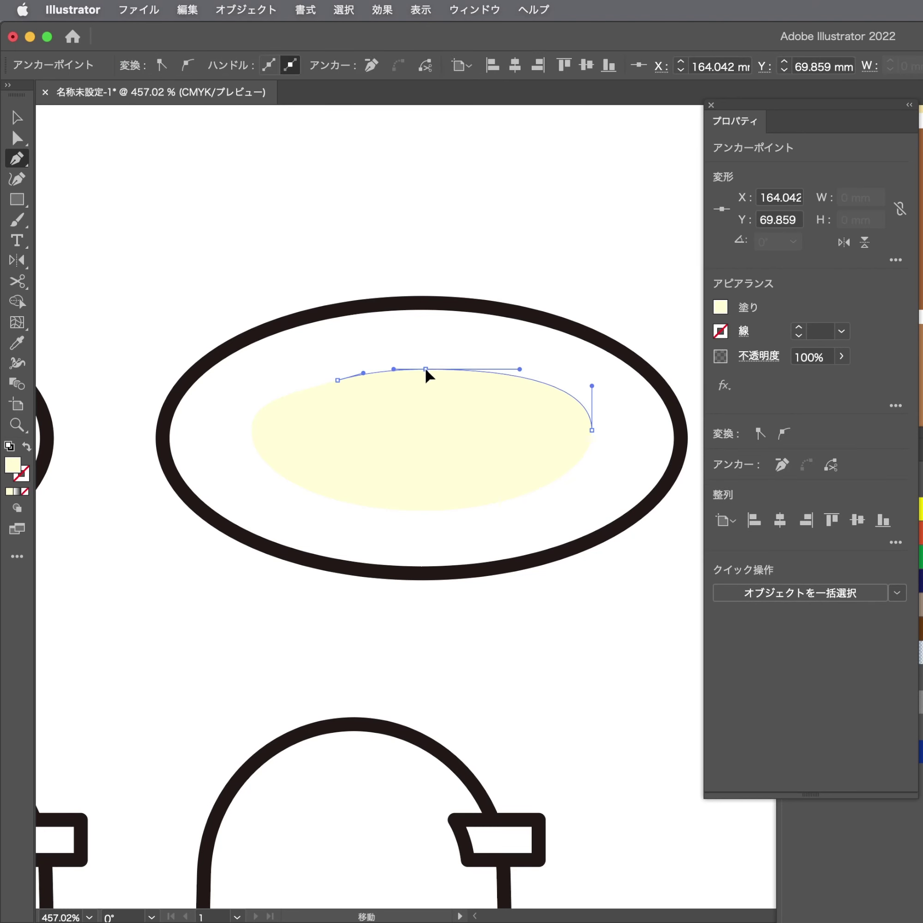
pyautogui.moveTo(252, 430); pyautogui.dragTo(293, 430)
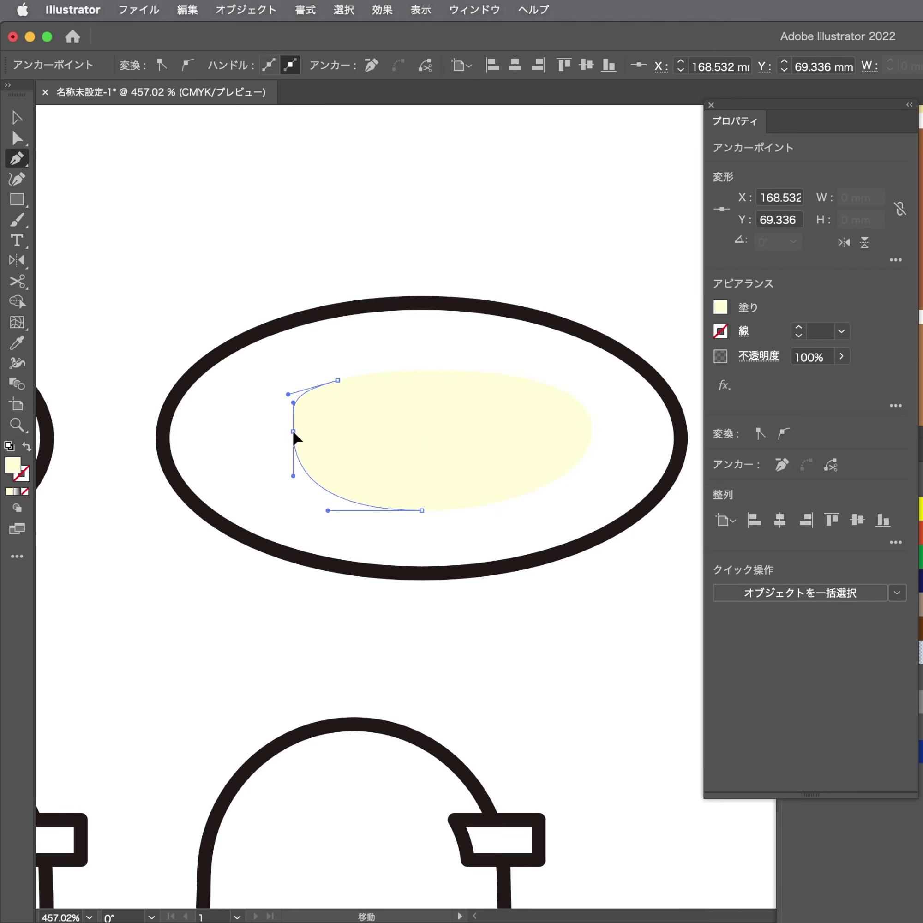
pyautogui.click(347, 501)
pyautogui.moveTo(346, 501); pyautogui.dragTo(354, 480)
# Reshape the cream puddle's lower-right, bottom and right edges into an irregular blob
pyautogui.moveTo(546, 492); pyautogui.dragTo(535, 474)
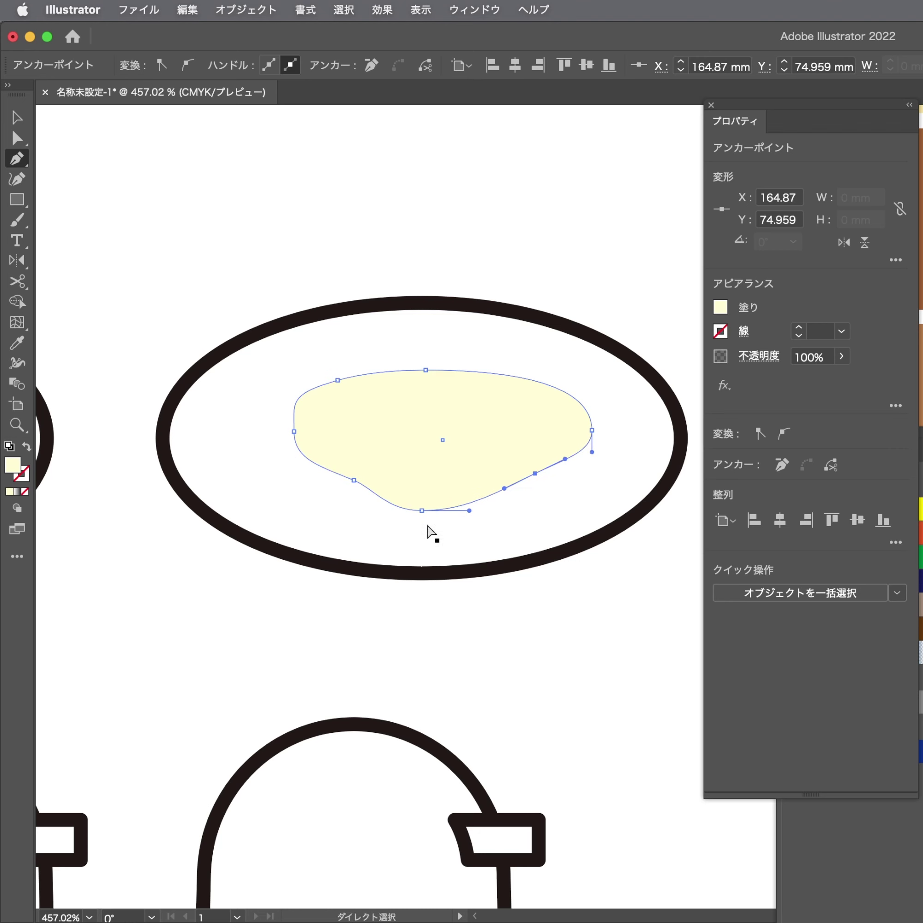
pyautogui.moveTo(426, 509); pyautogui.dragTo(429, 491)
pyautogui.click(525, 382)
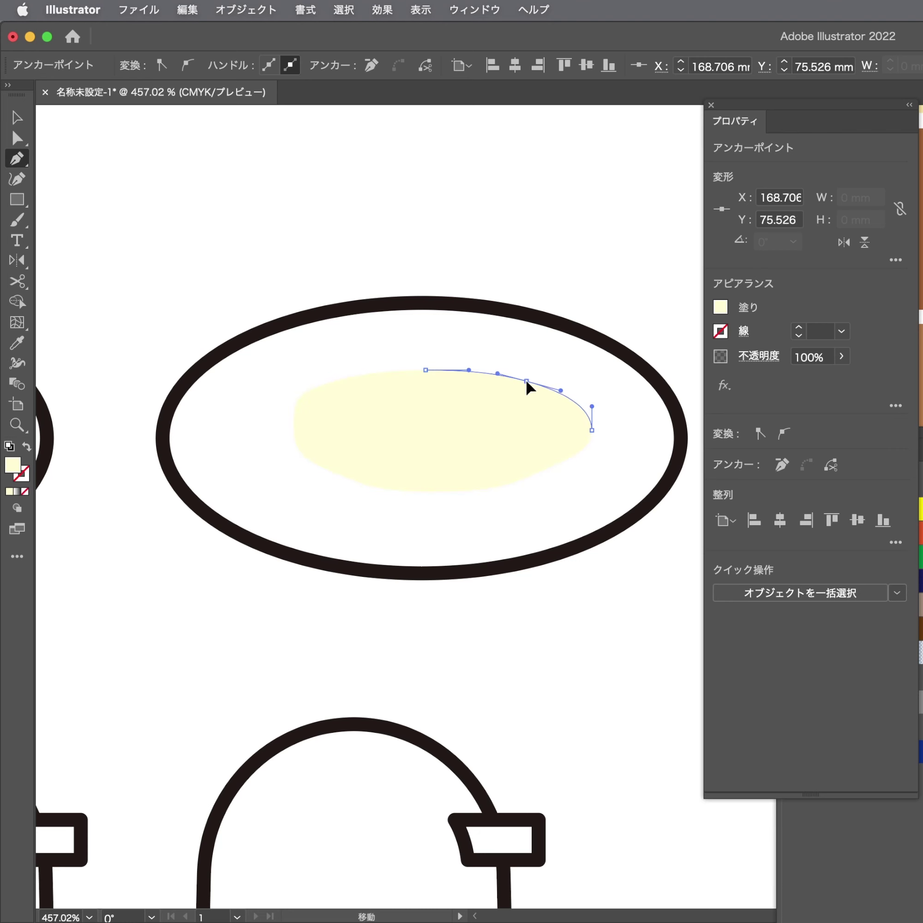
pyautogui.moveTo(592, 430)
pyautogui.mouseDown()
pyautogui.moveTo(567, 425)
pyautogui.moveTo(573, 418)
pyautogui.mouseUp()
pyautogui.press('a')
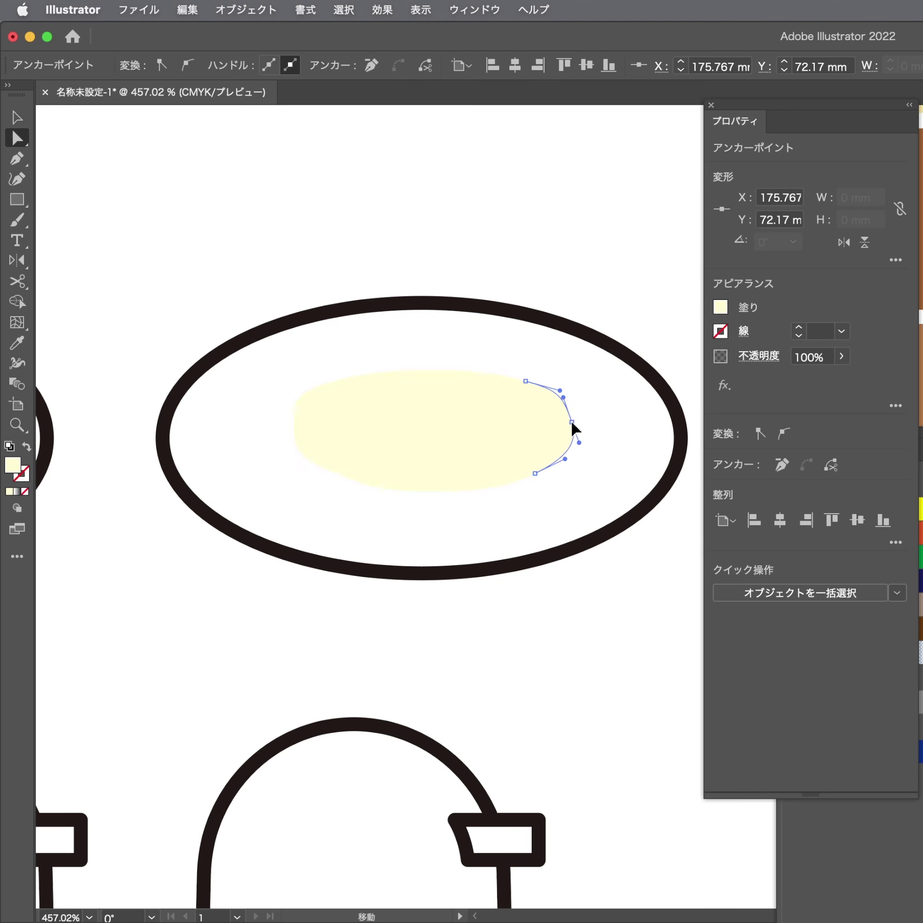
pyautogui.moveTo(526, 381); pyautogui.dragTo(508, 376)
pyautogui.press('super+shift+a')
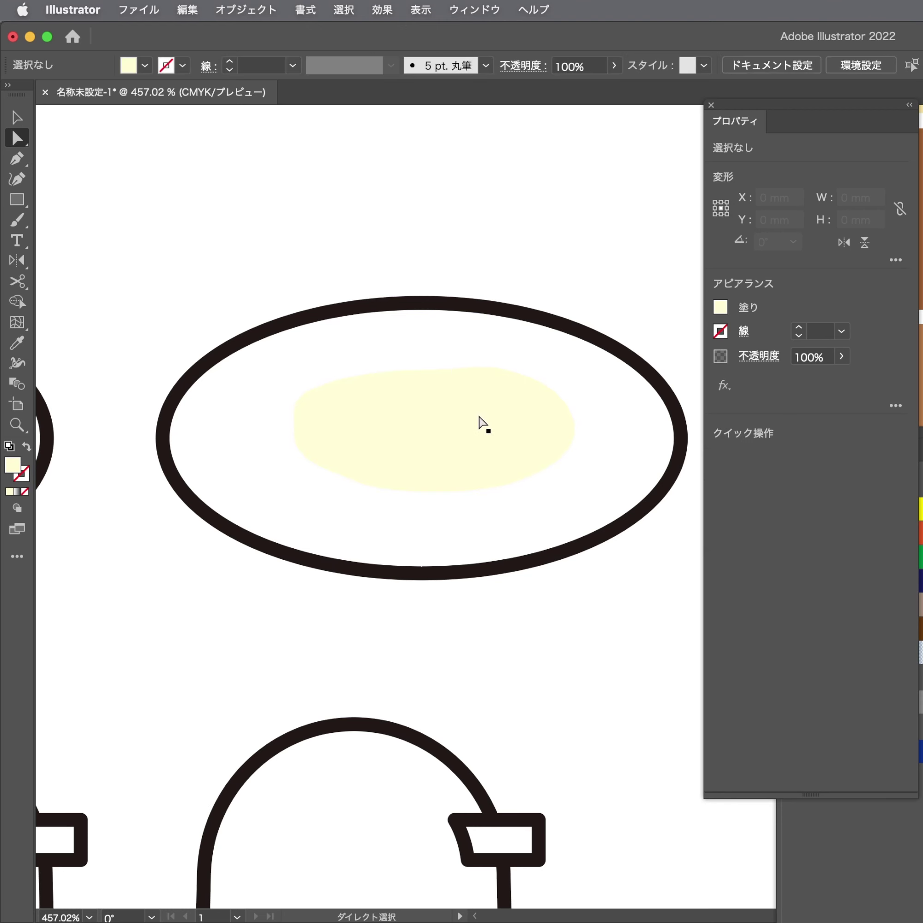
pyautogui.click(458, 423)
# Draw a large highlight shape on the cream sauce and fill it white
pyautogui.press('p')
pyautogui.moveTo(331, 456); pyautogui.dragTo(310, 434)
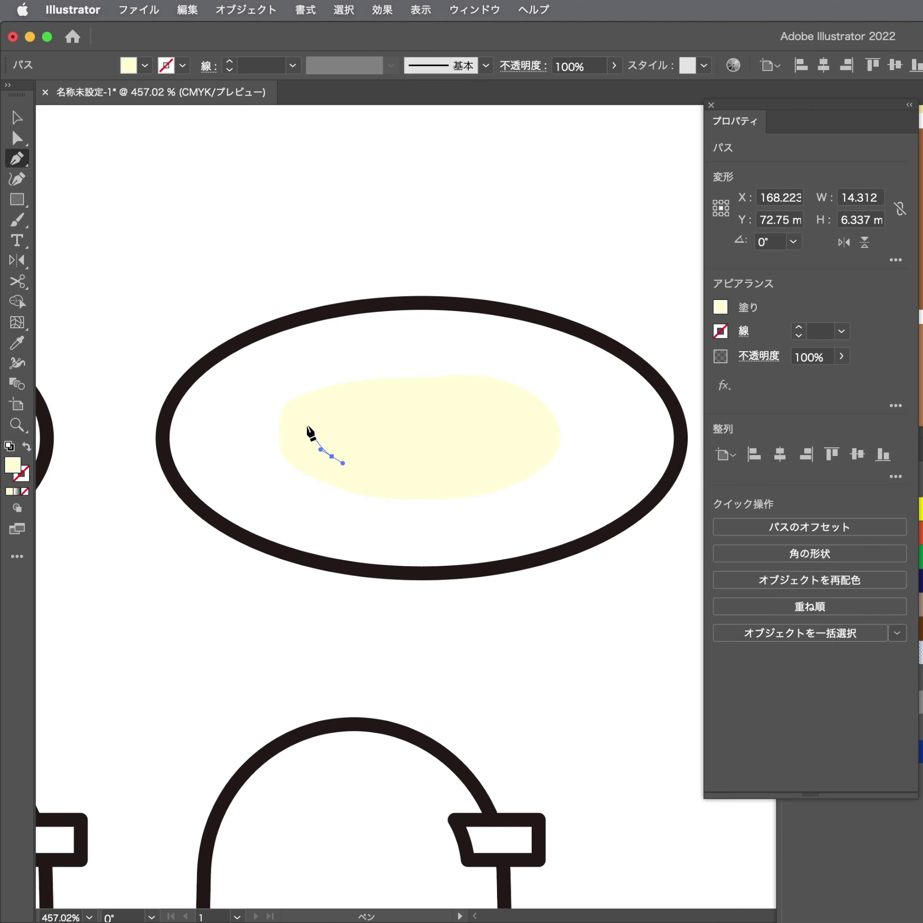
pyautogui.click(308, 419)
pyautogui.moveTo(366, 398)
pyautogui.mouseDown()
pyautogui.moveTo(390, 401)
pyautogui.moveTo(381, 434)
pyautogui.mouseUp()
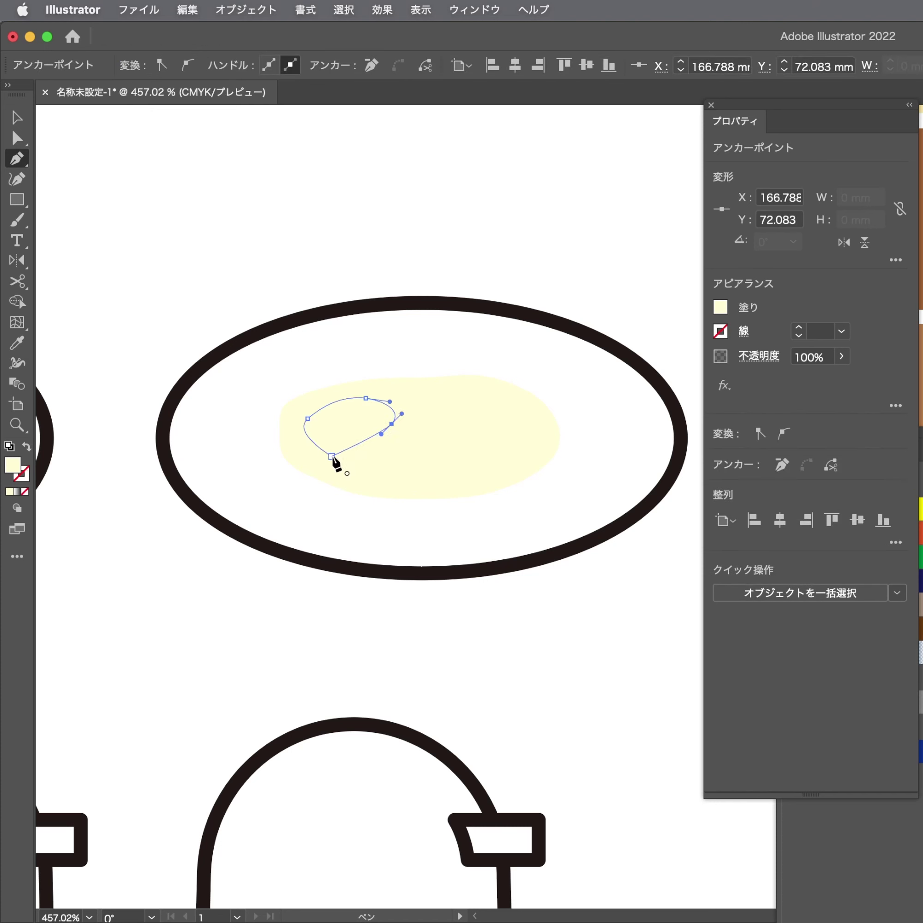
pyautogui.click(331, 456)
pyautogui.press('i')
pyautogui.click(300, 339)
pyautogui.press('super+shift+a')
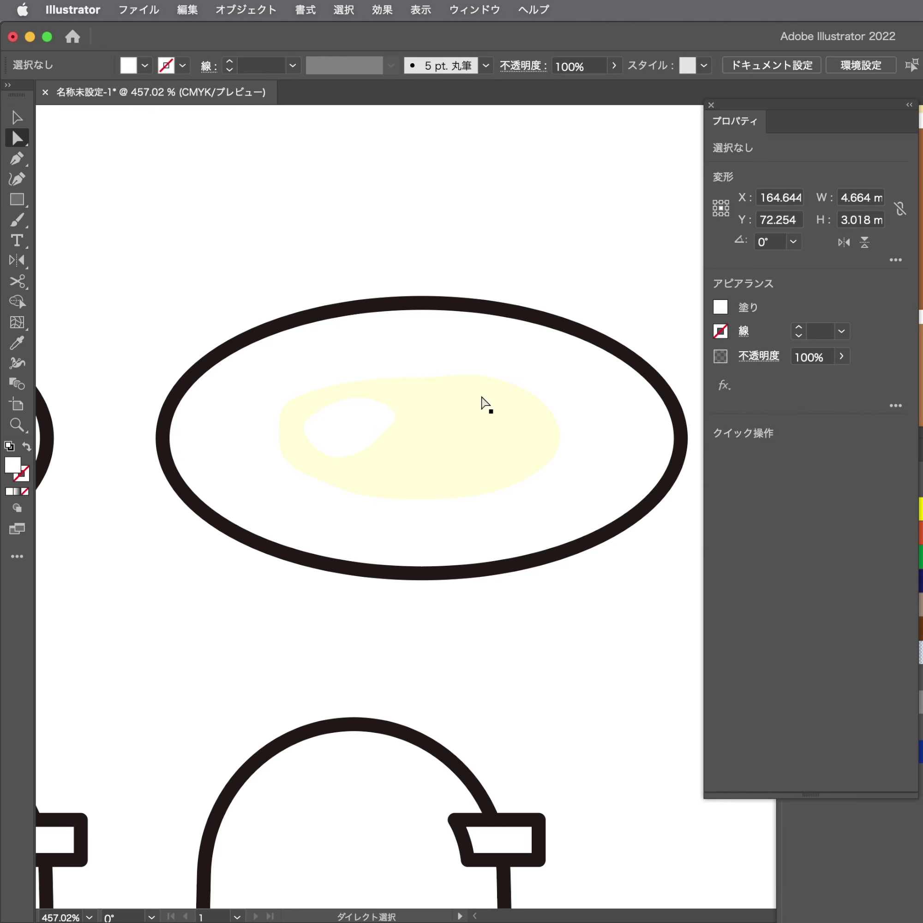
# Draw a second, small highlight shape and zoom out to both dishes
pyautogui.press('p')
pyautogui.click(428, 416)
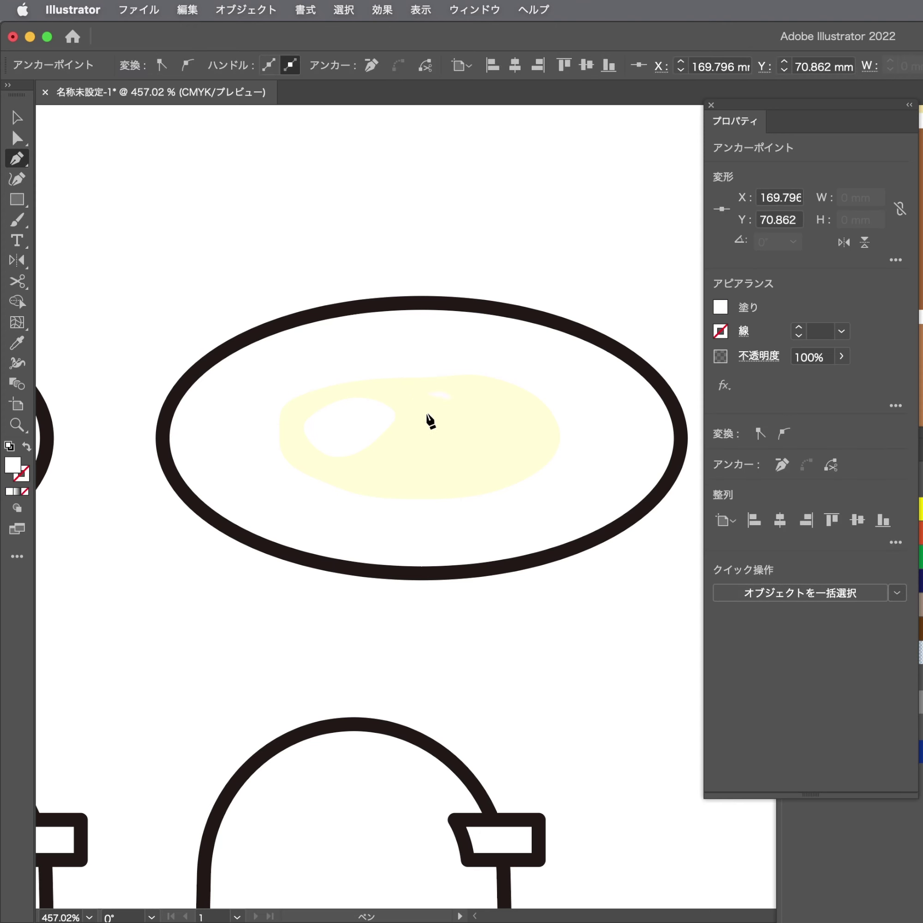
pyautogui.click(415, 398)
pyautogui.press('a')
pyautogui.hotkey('ctrl', 'shift', 'a')
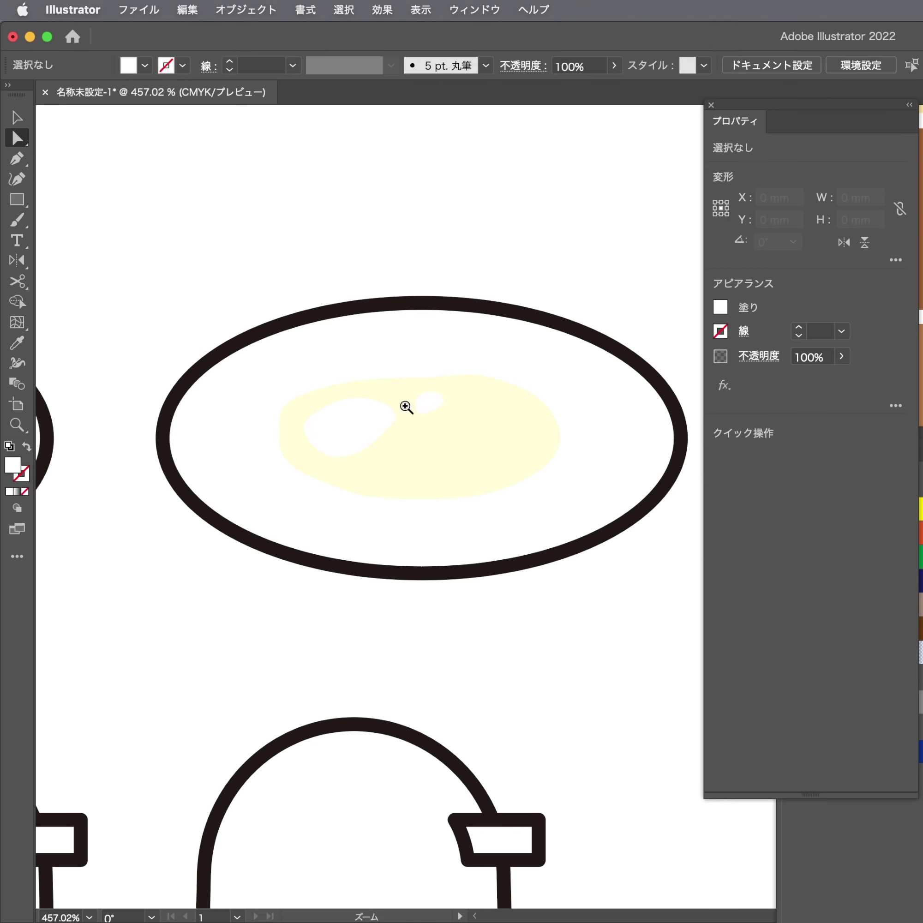
pyautogui.moveTo(406, 406)
pyautogui.mouseDown()
pyautogui.moveTo(274, 504)
pyautogui.moveTo(419, 367)
pyautogui.moveTo(560, 363)
pyautogui.mouseUp()
# Draw a large curved white highlight on the left dish's dark sauce
pyautogui.press('p')
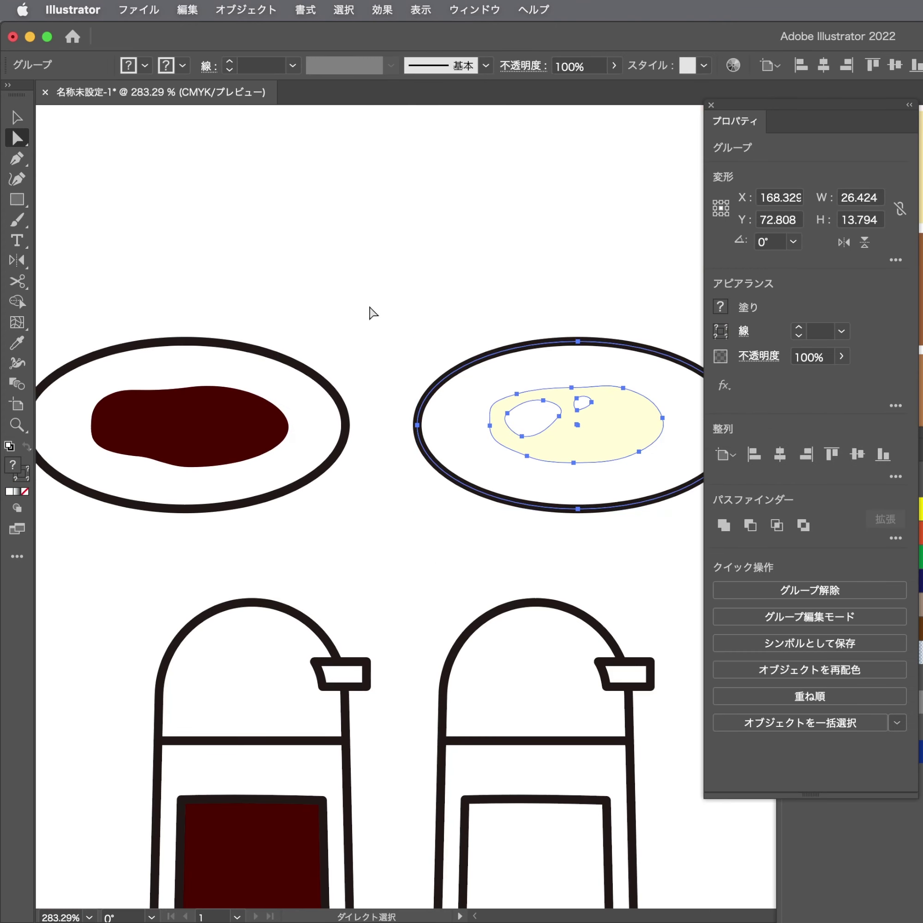
pyautogui.scroll(2, 214, 384)
pyautogui.scroll(3, 169, 417)
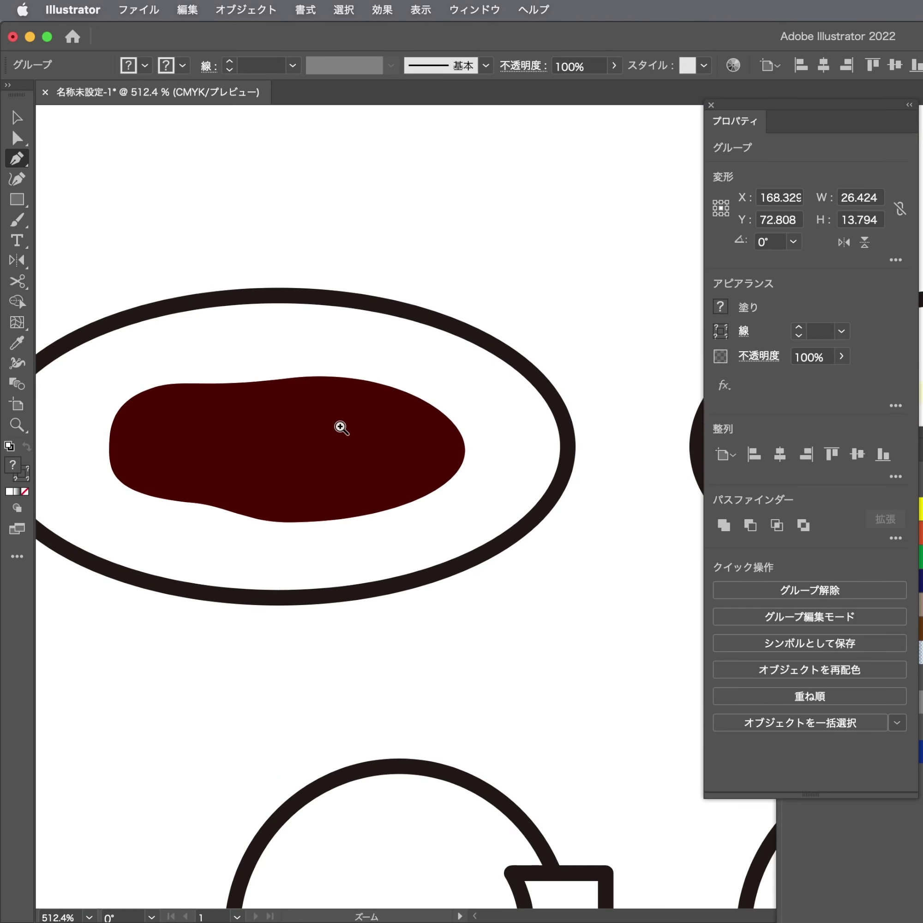
pyautogui.click(150, 467)
pyautogui.moveTo(139, 432)
pyautogui.mouseDown()
pyautogui.moveTo(190, 412)
pyautogui.moveTo(172, 459)
pyautogui.mouseUp()
pyautogui.click(149, 467)
pyautogui.scroll(1, 146, 455)
pyautogui.press('v')
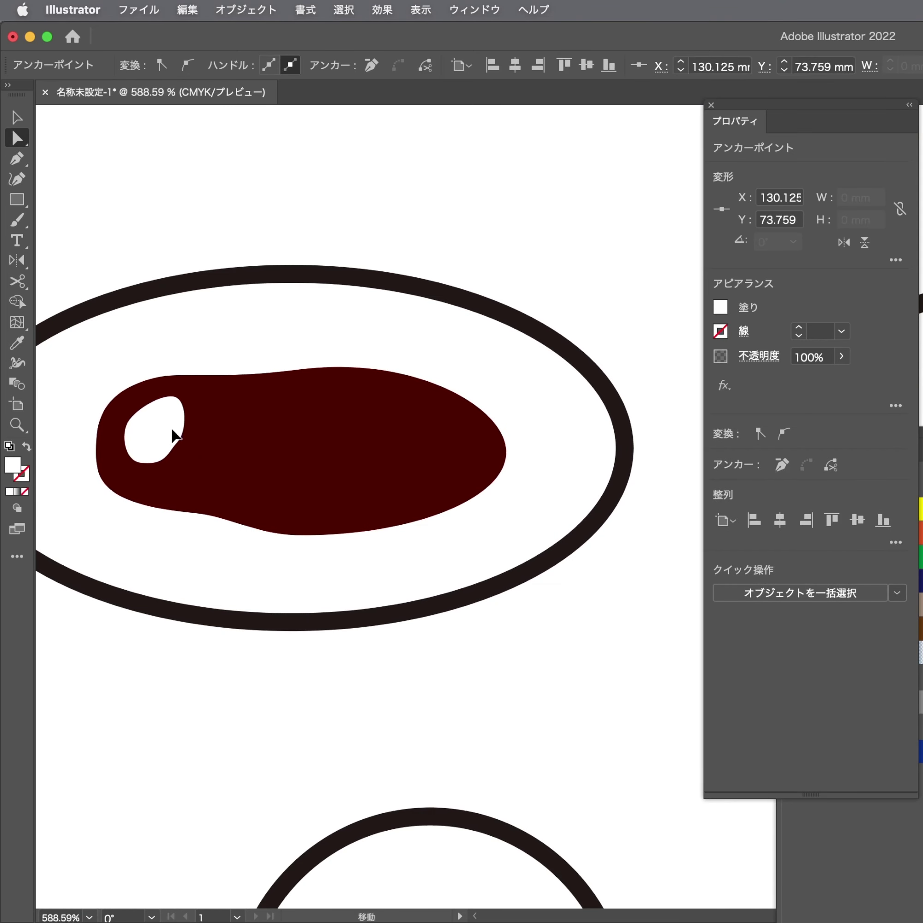
pyautogui.press('e')
pyautogui.press('super+shift+a')
# Draw a small white highlight beside it and round its left side
pyautogui.press('p')
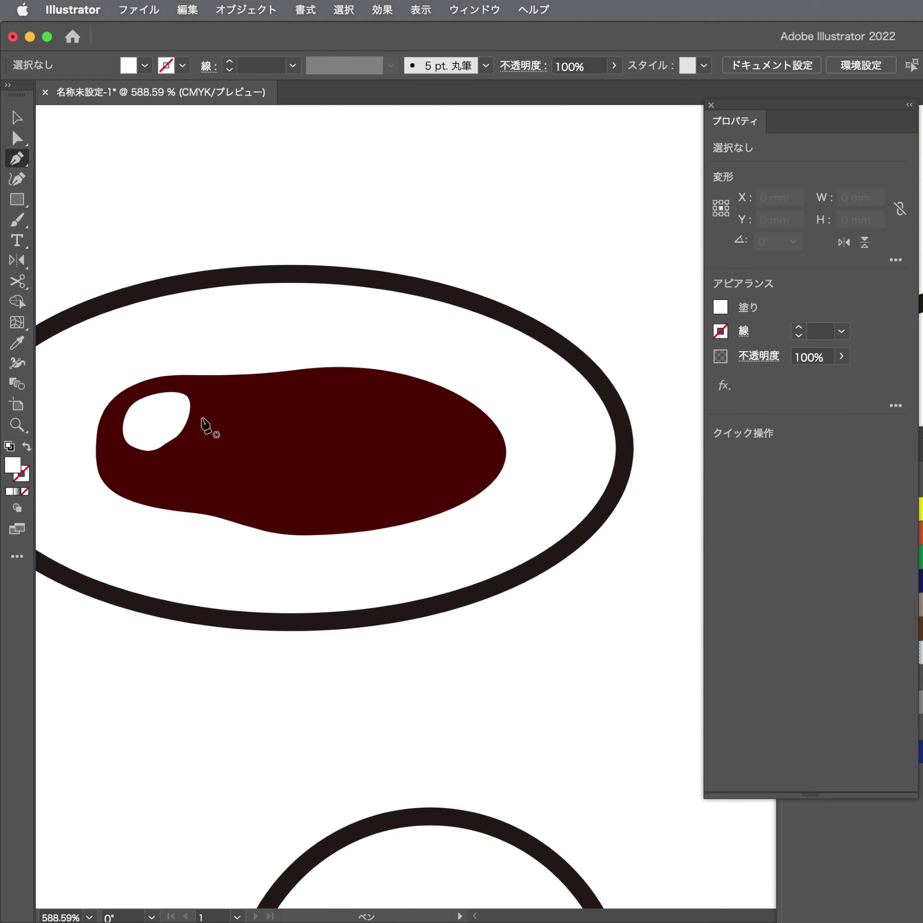
pyautogui.click(198, 411)
pyautogui.moveTo(249, 401); pyautogui.dragTo(260, 426)
pyautogui.click(198, 411)
pyautogui.press('super')
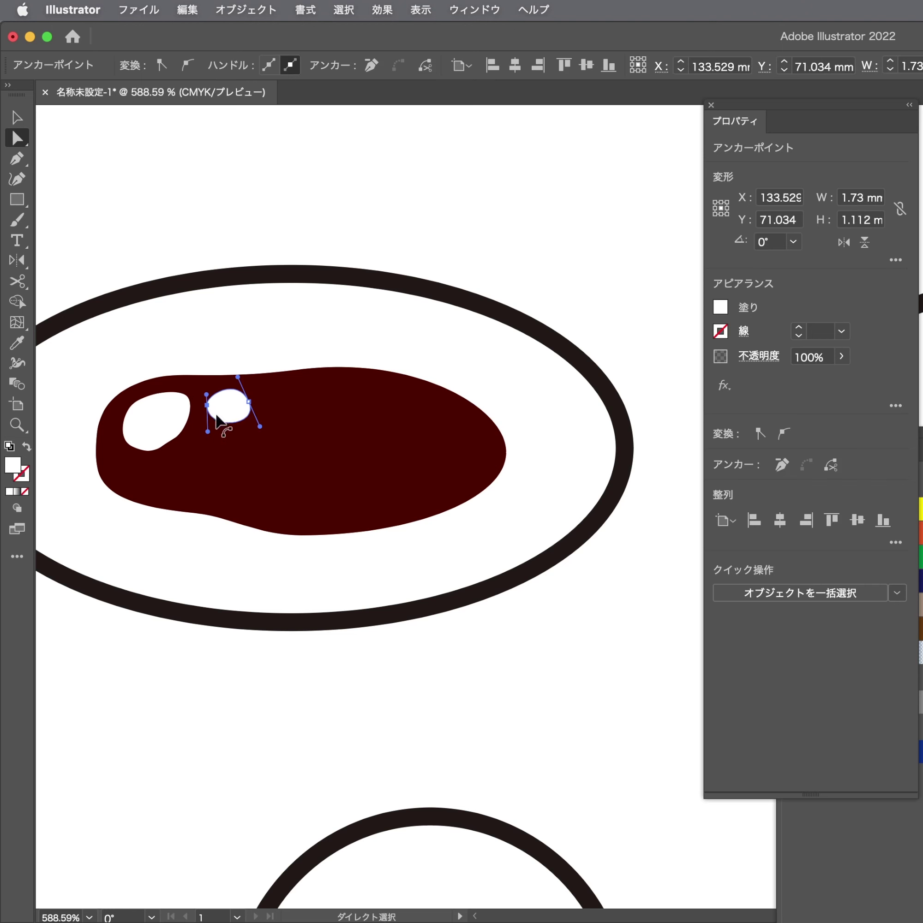
pyautogui.moveTo(210, 417); pyautogui.dragTo(207, 431)
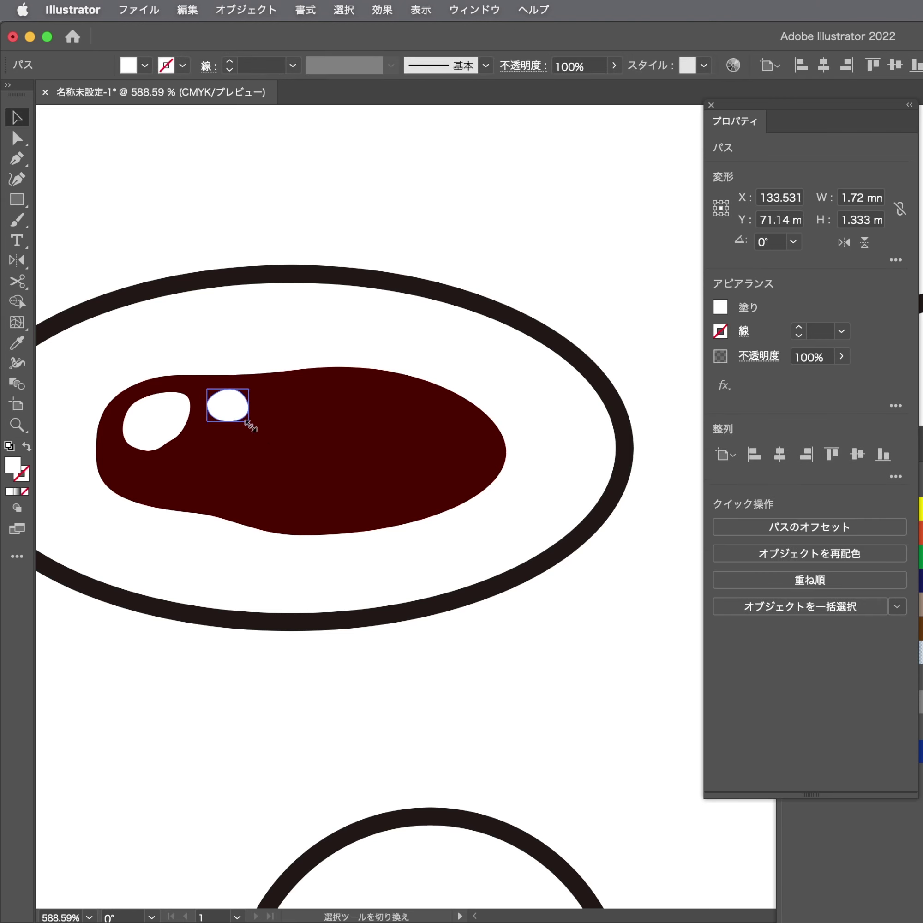
pyautogui.press('super+shift+a')
# Inspect both highlights up close, undo a stray anchor edit, then zoom out to dishes and bottles
pyautogui.scroll(-3, 226, 436)
pyautogui.click(189, 408)
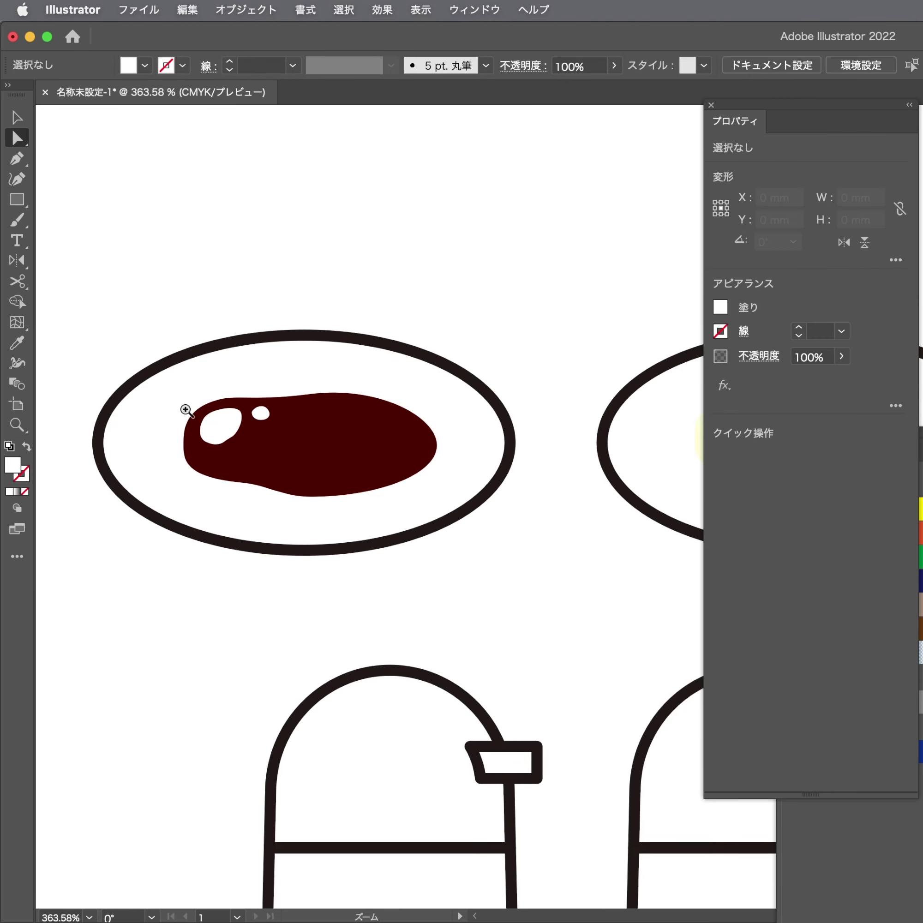
pyautogui.scroll(5, 282, 497)
pyautogui.keyDown('super'); pyautogui.click(289, 499); pyautogui.keyUp('super')
pyautogui.press('super+z')
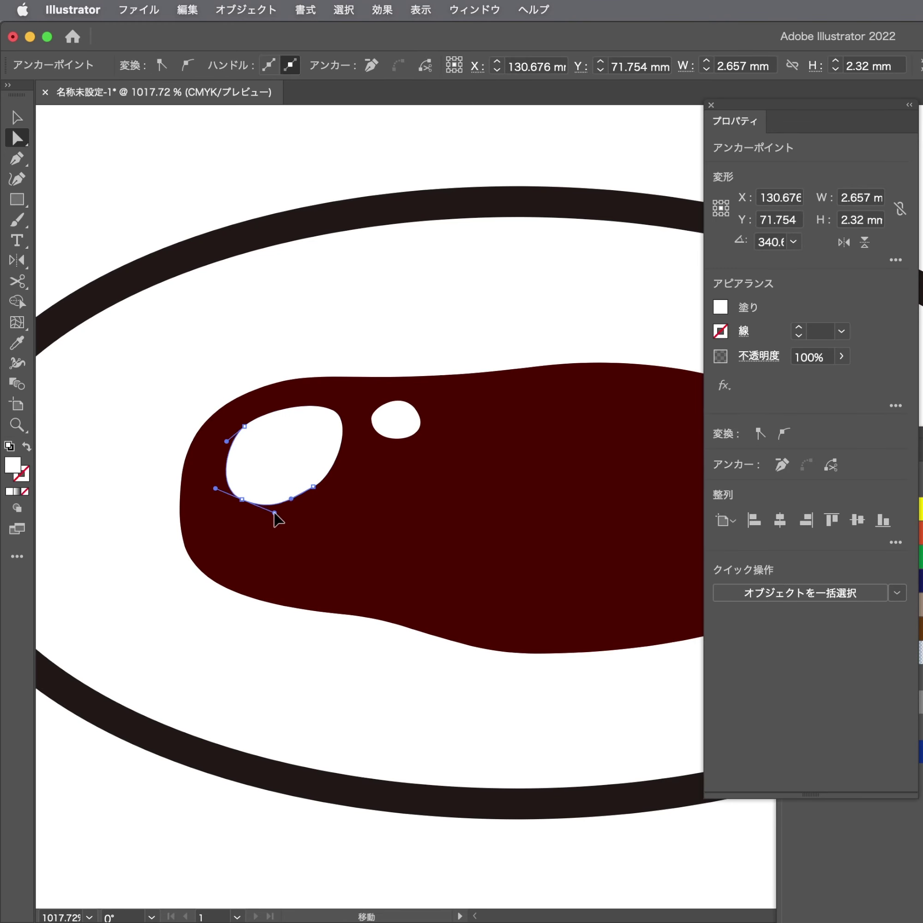
pyautogui.keyDown('shift'); pyautogui.click(395, 425); pyautogui.keyUp('shift')
pyautogui.press('super+shift+a')
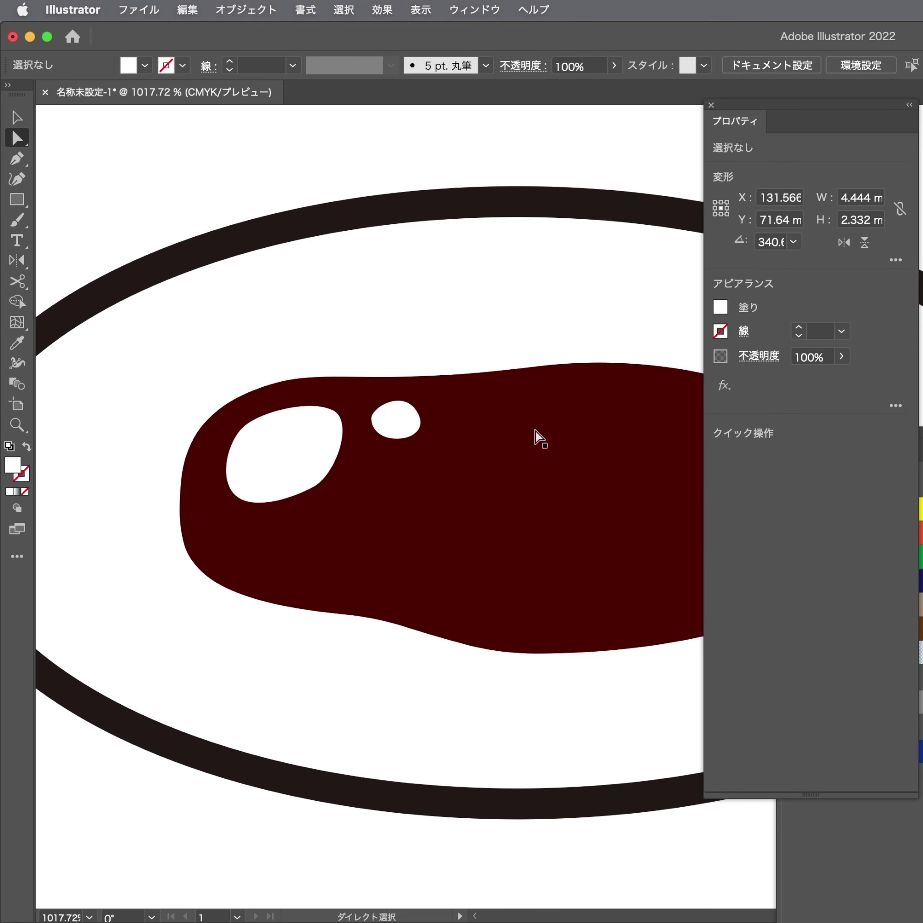
pyautogui.press('super+minus')
pyautogui.press('super+minus')
pyautogui.press('super+minus')
pyautogui.moveTo(458, 525); pyautogui.dragTo(339, 341)
# Fill the right bottle's sauce panel with the dish's cream colour
pyautogui.click(536, 655)
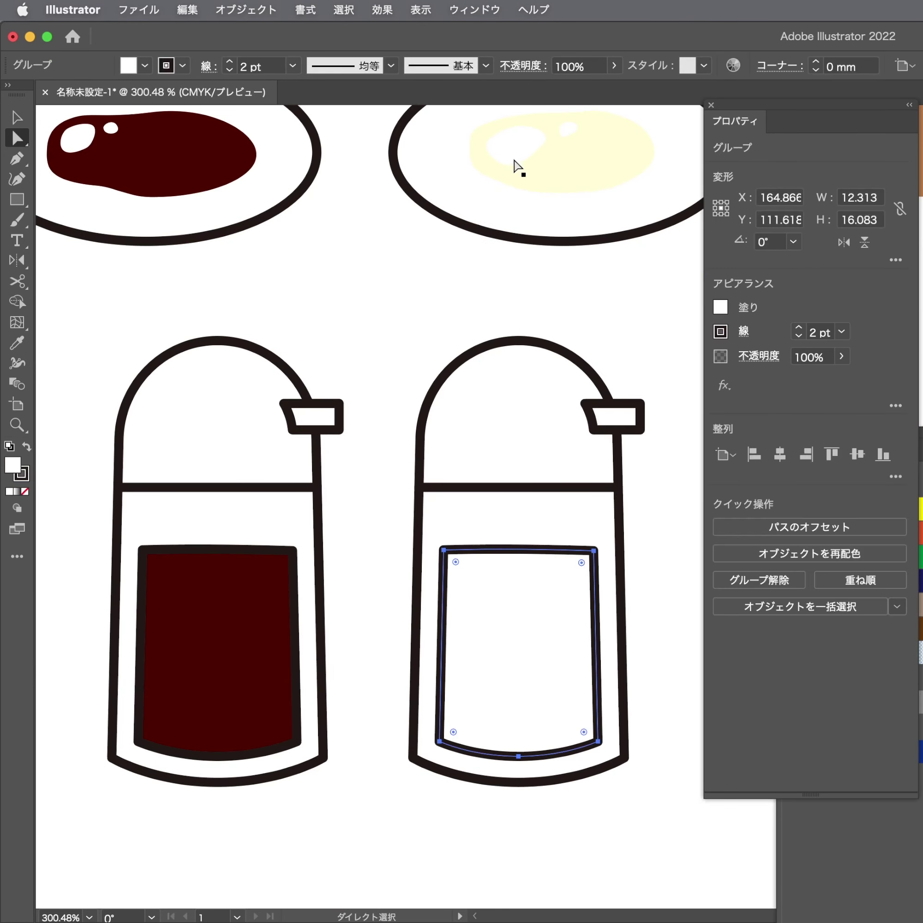
pyautogui.click(520, 165)
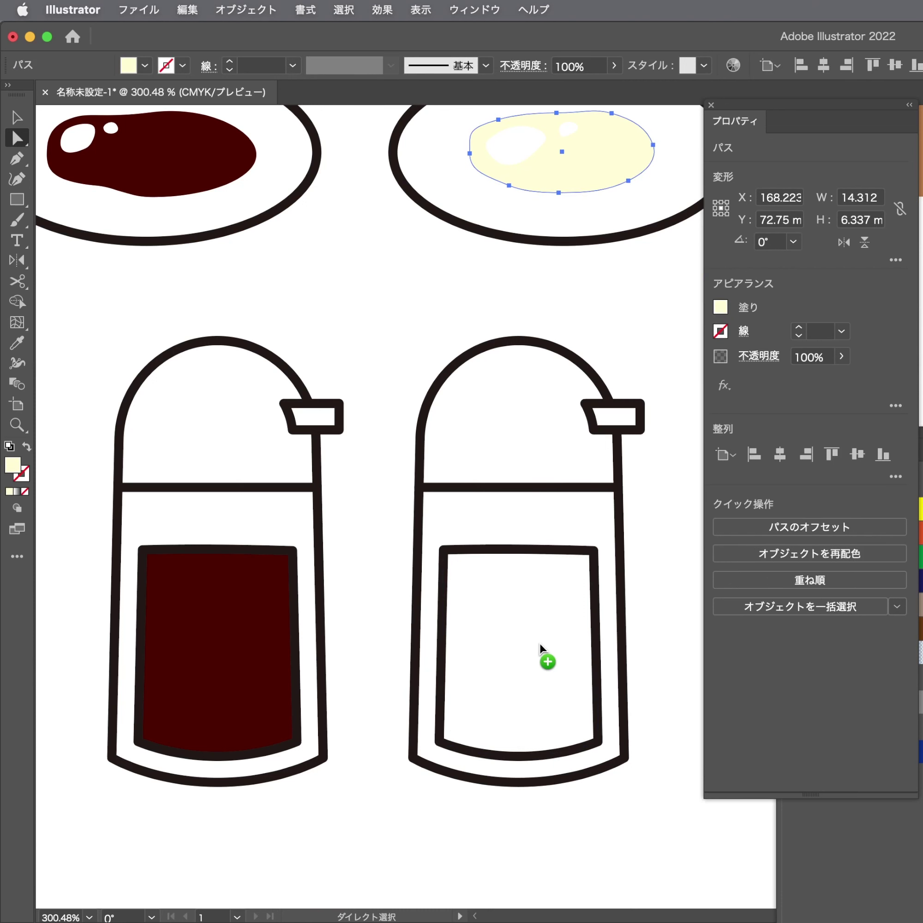
pyautogui.scroll(3, 275, 640)
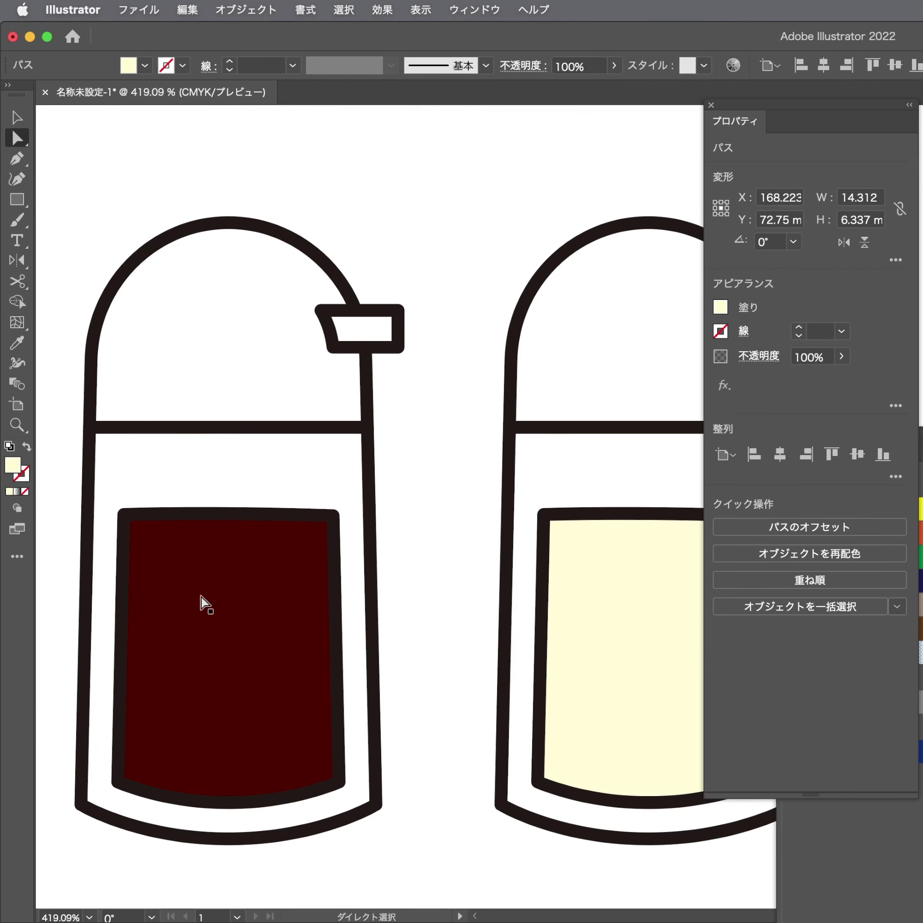
# Draw a tall highlight shape inside the left bottle's dark panel
pyautogui.press('p')
pyautogui.moveTo(154, 591); pyautogui.dragTo(203, 552)
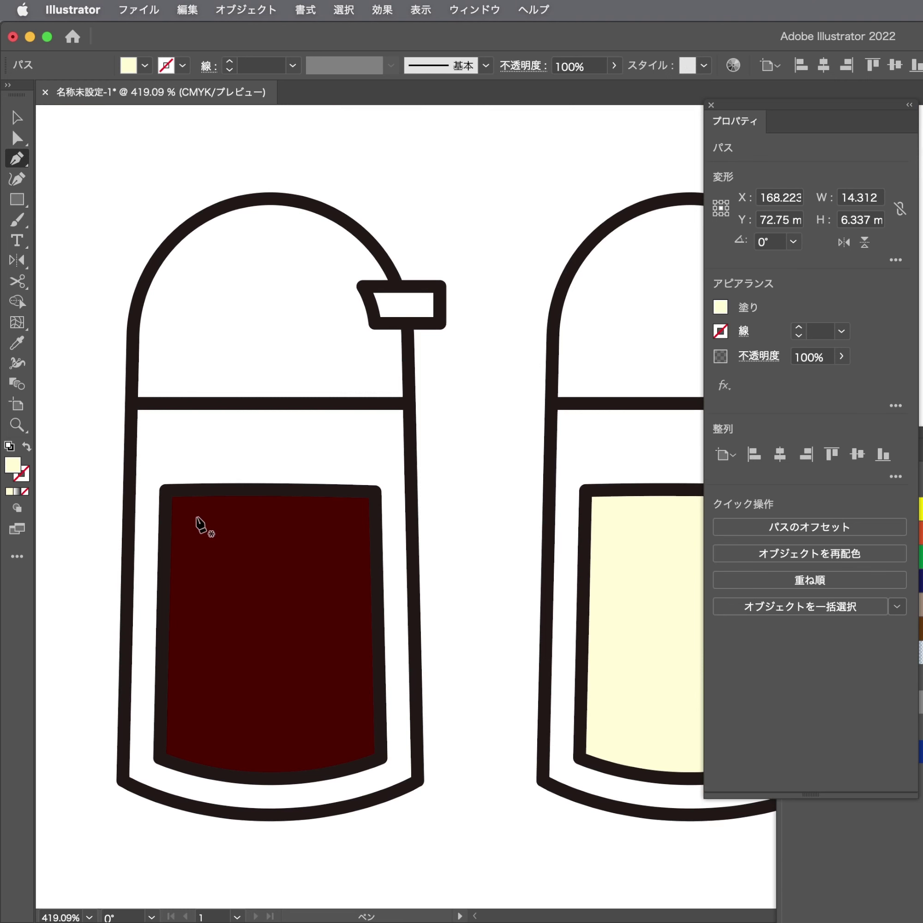
pyautogui.click(196, 517)
pyautogui.moveTo(182, 738); pyautogui.dragTo(187, 755)
pyautogui.moveTo(196, 517); pyautogui.dragTo(205, 744)
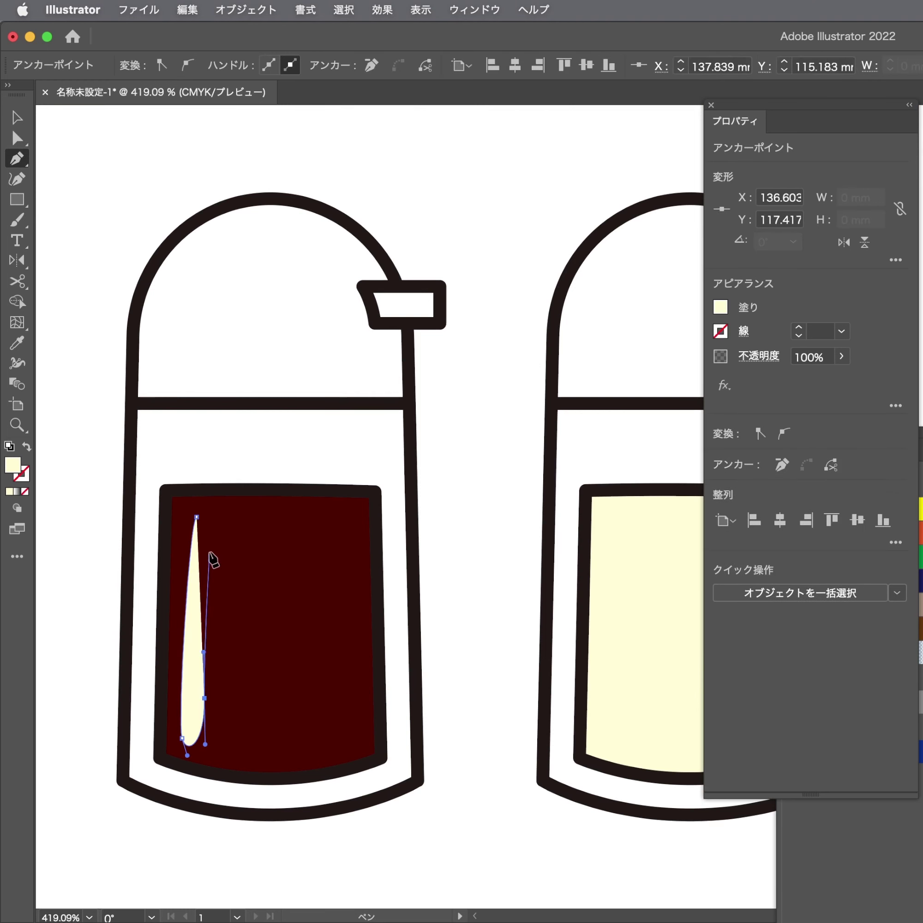
# Round the tall highlight's top and make it white
pyautogui.moveTo(212, 558); pyautogui.dragTo(198, 533)
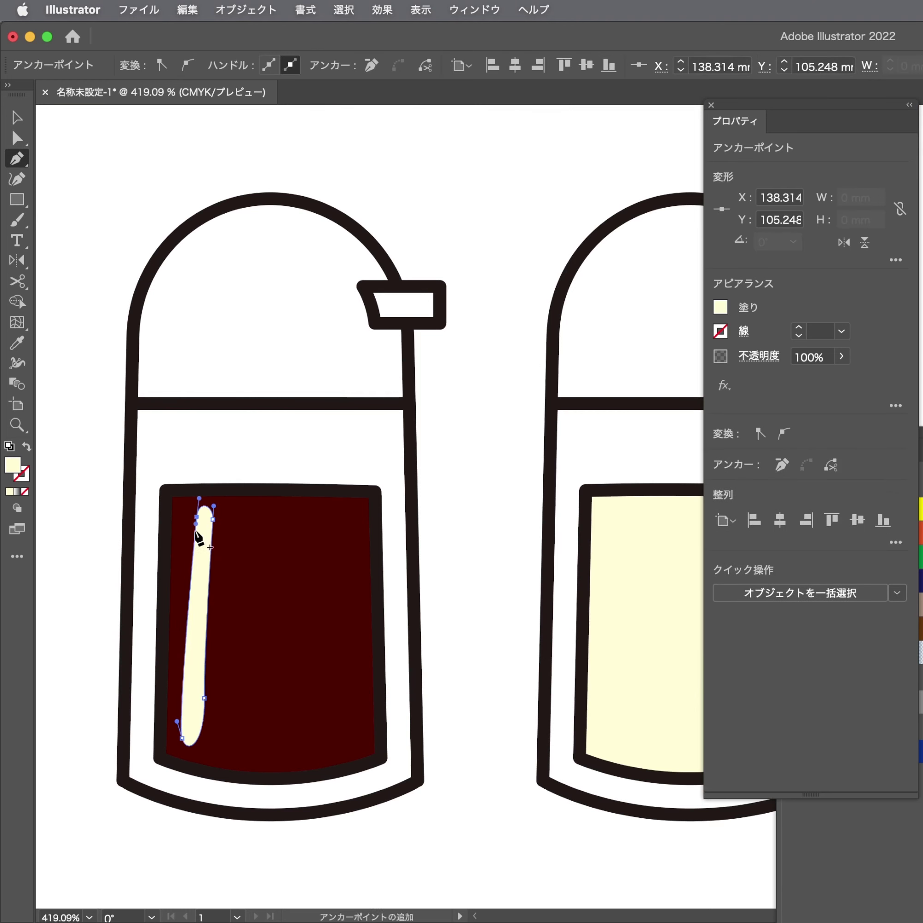
pyautogui.press('a')
pyautogui.moveTo(201, 530); pyautogui.dragTo(192, 531)
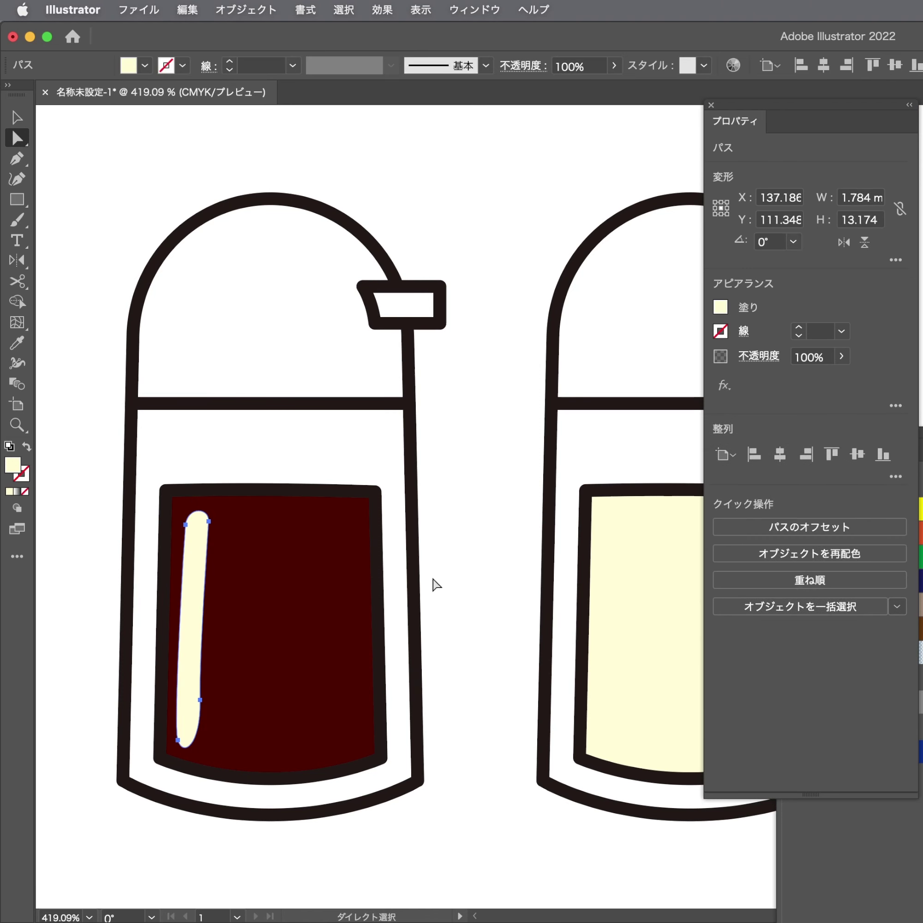
pyautogui.press('i')
pyautogui.click(454, 576)
pyautogui.press('a')
pyautogui.hotkey('ctrl', '3')
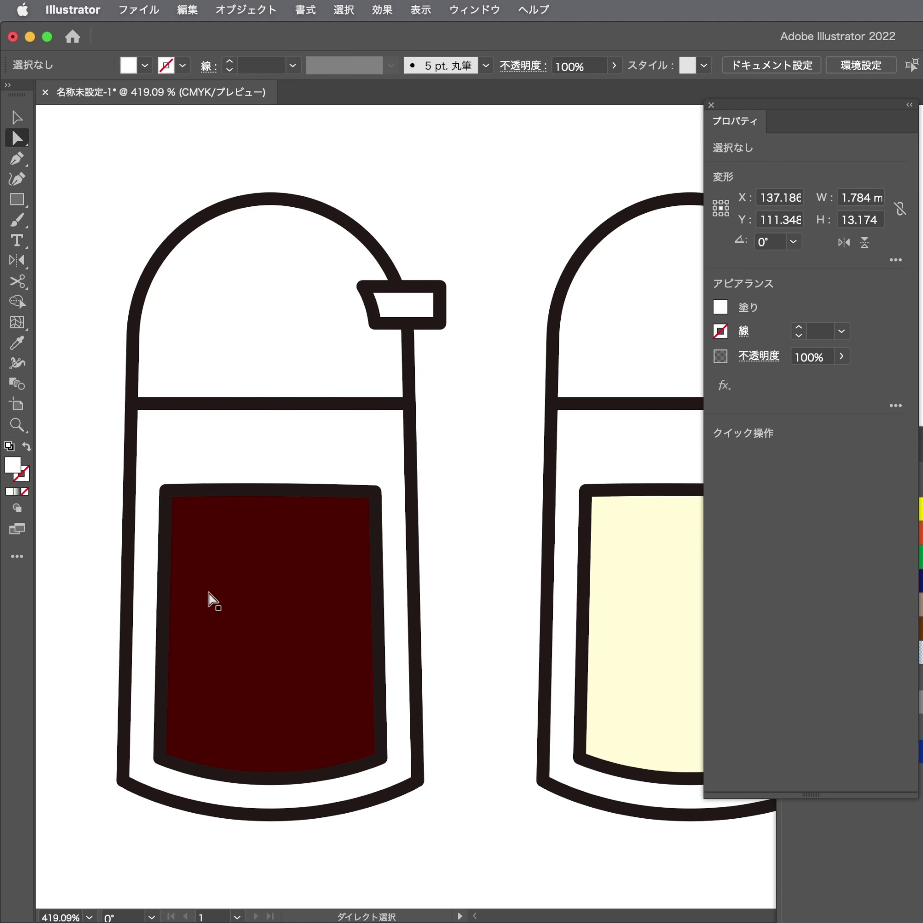
pyautogui.hotkey('ctrl', 'alt', '3')
# Copy the dark panel and highlight onto the right bottle, sending both behind the cream fill
pyautogui.hscroll(5, 306, 526)
pyautogui.scroll(-2, 306, 525)
pyautogui.keyDown('shift'); pyautogui.click(160, 485); pyautogui.keyUp('shift')
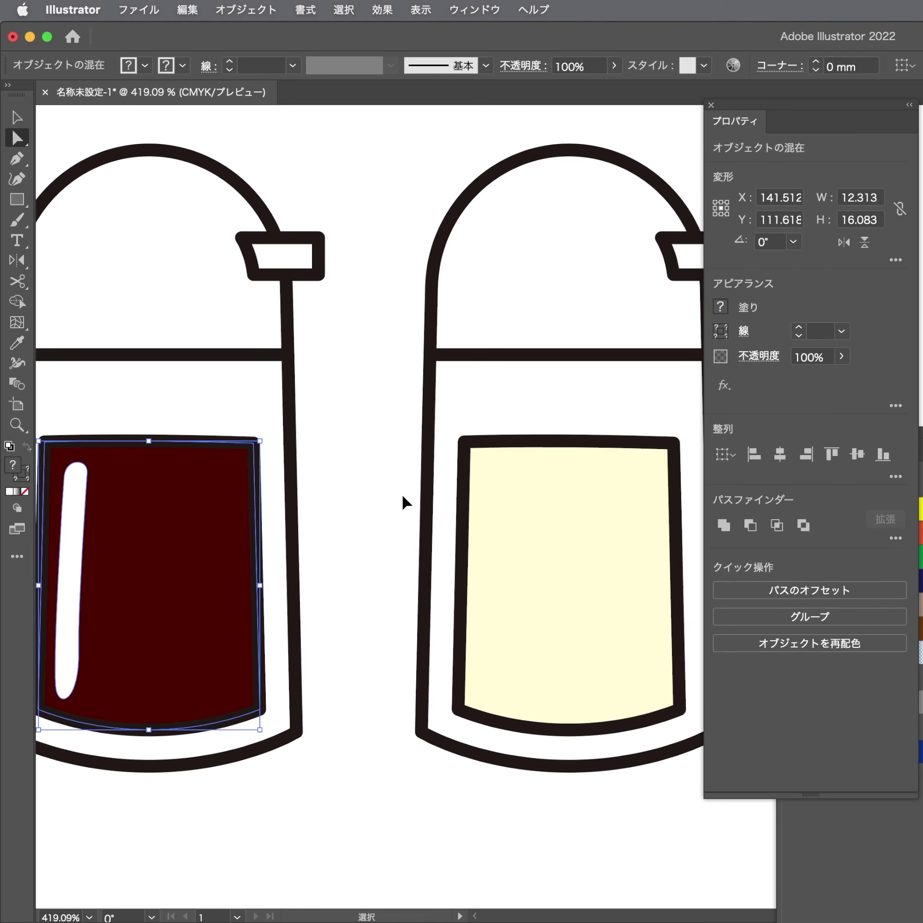
pyautogui.hotkey('ctrl', 'v')
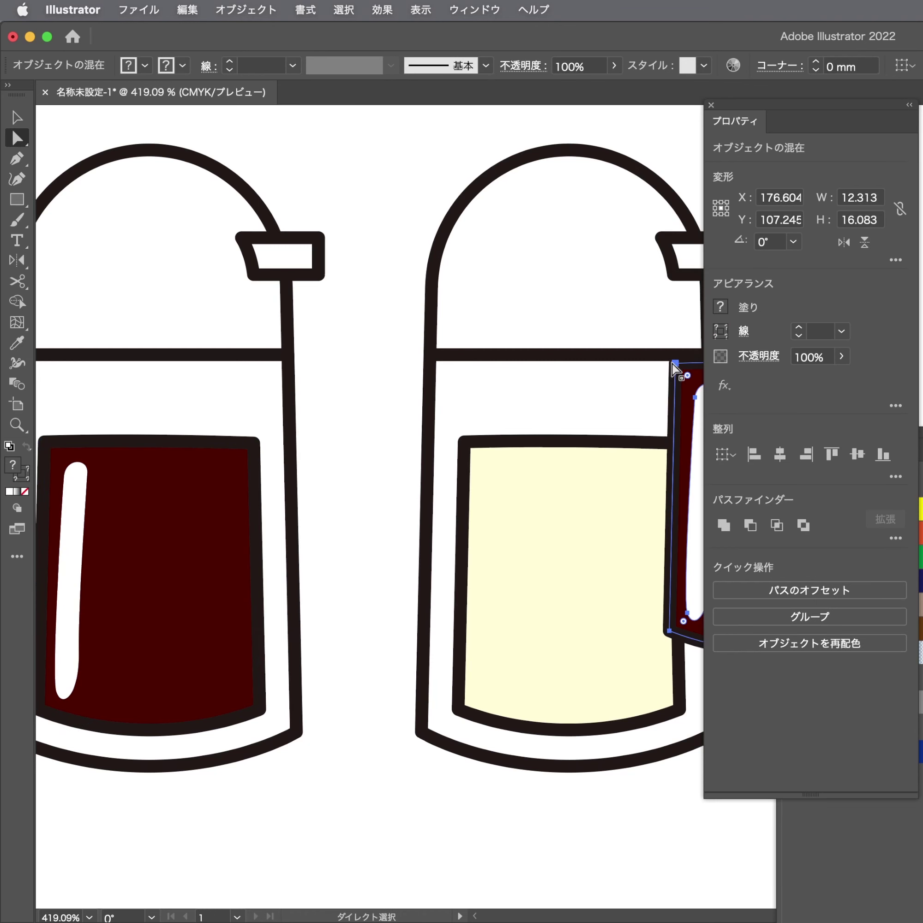
pyautogui.moveTo(675, 369)
pyautogui.mouseDown()
pyautogui.moveTo(500, 450)
pyautogui.moveTo(470, 450)
pyautogui.mouseUp()
pyautogui.hotkey('ctrl', 'shift', 'a')
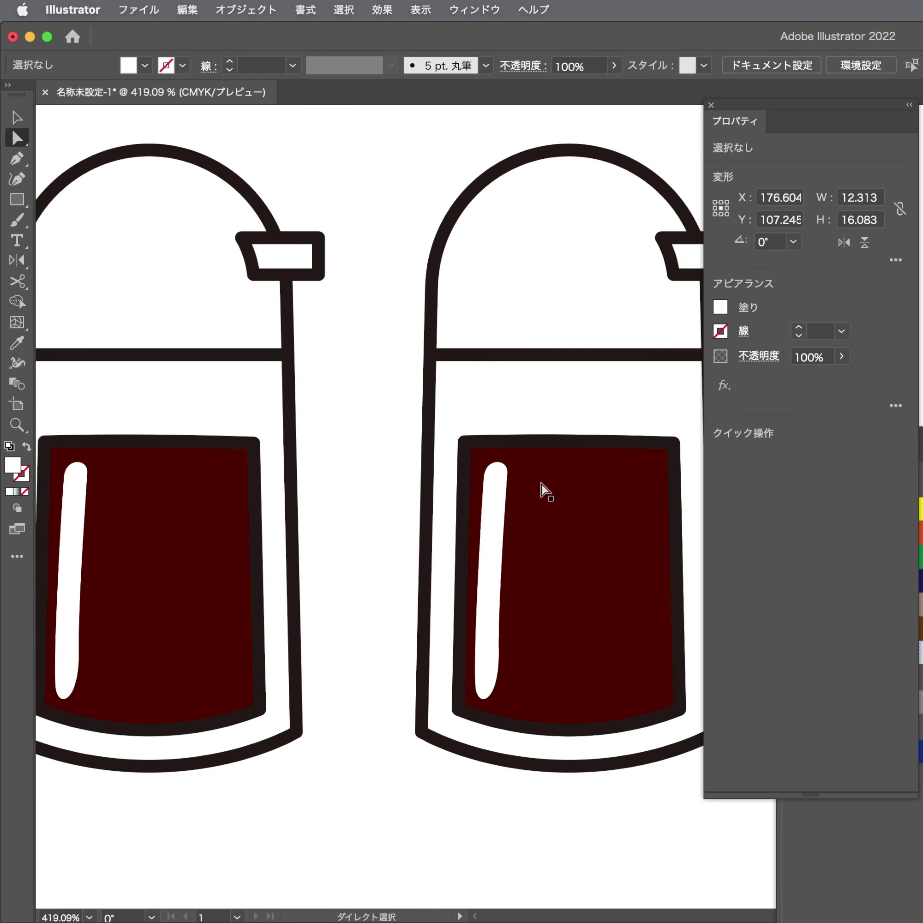
pyautogui.click(540, 482)
pyautogui.hotkey('ctrl', 'shift', '[')
pyautogui.click(497, 499)
pyautogui.hotkey('ctrl', 'shift', '[')
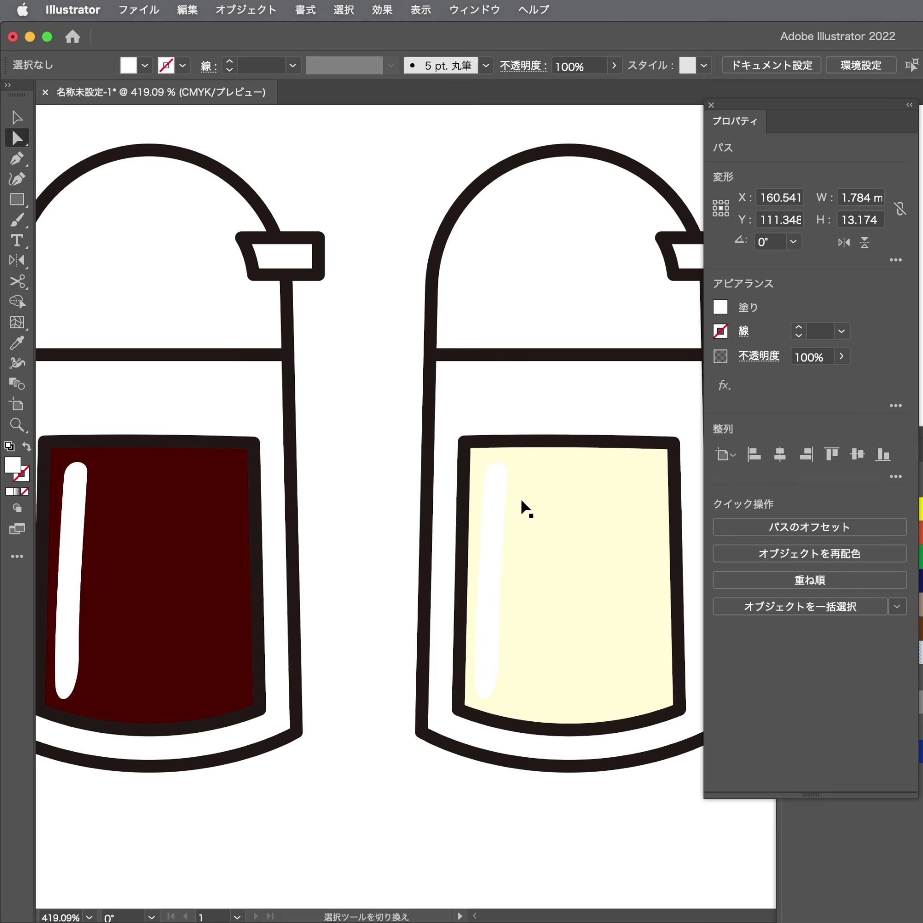
# Zoom out to view both bottles and dishes together
pyautogui.hotkey('ctrl', 'shift', 'a')
pyautogui.moveTo(526, 507); pyautogui.dragTo(397, 489)
pyautogui.moveTo(457, 261); pyautogui.dragTo(435, 343)
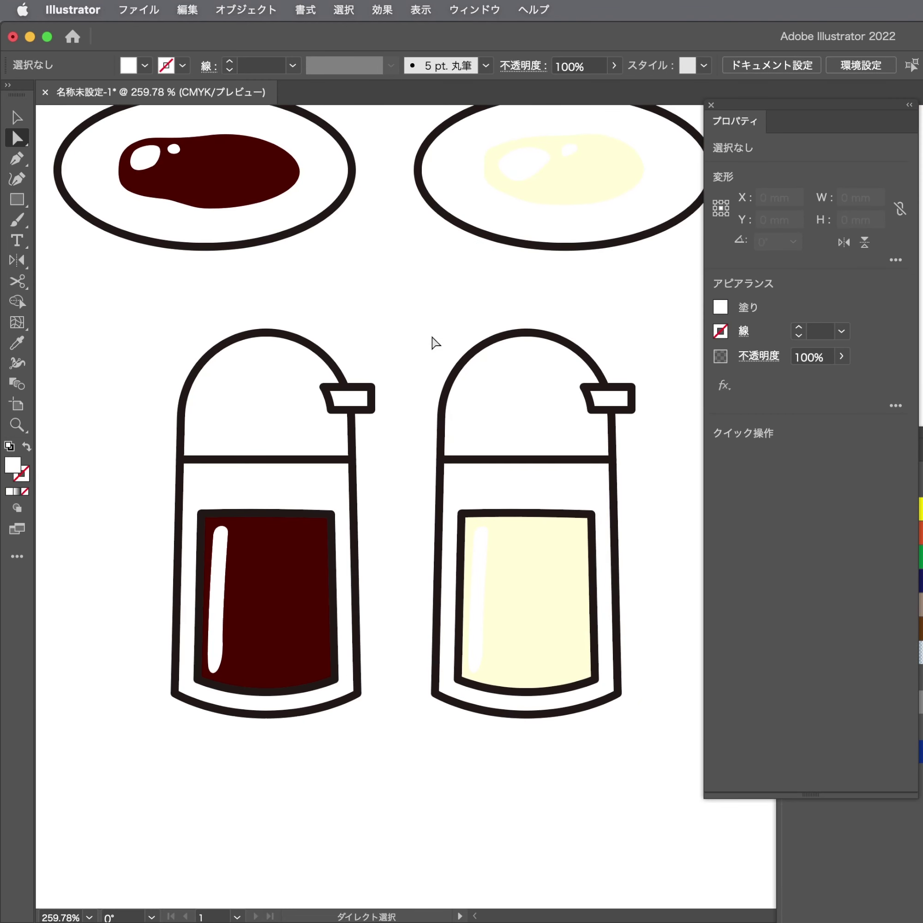
pyautogui.click(328, 391)
pyautogui.scroll(5, 509, 336)
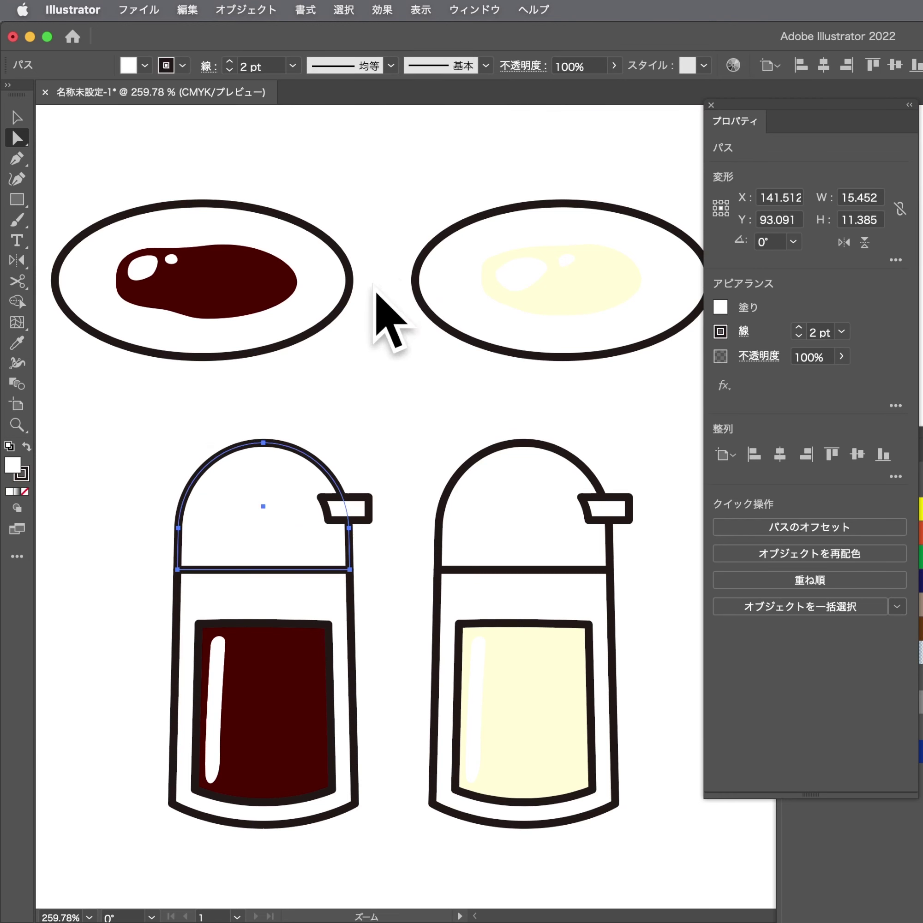
pyautogui.scroll(-3, 382, 406)
# Fill the left bottle's dome with the pan's red and copy it over the right bottle's dome
pyautogui.click(191, 144)
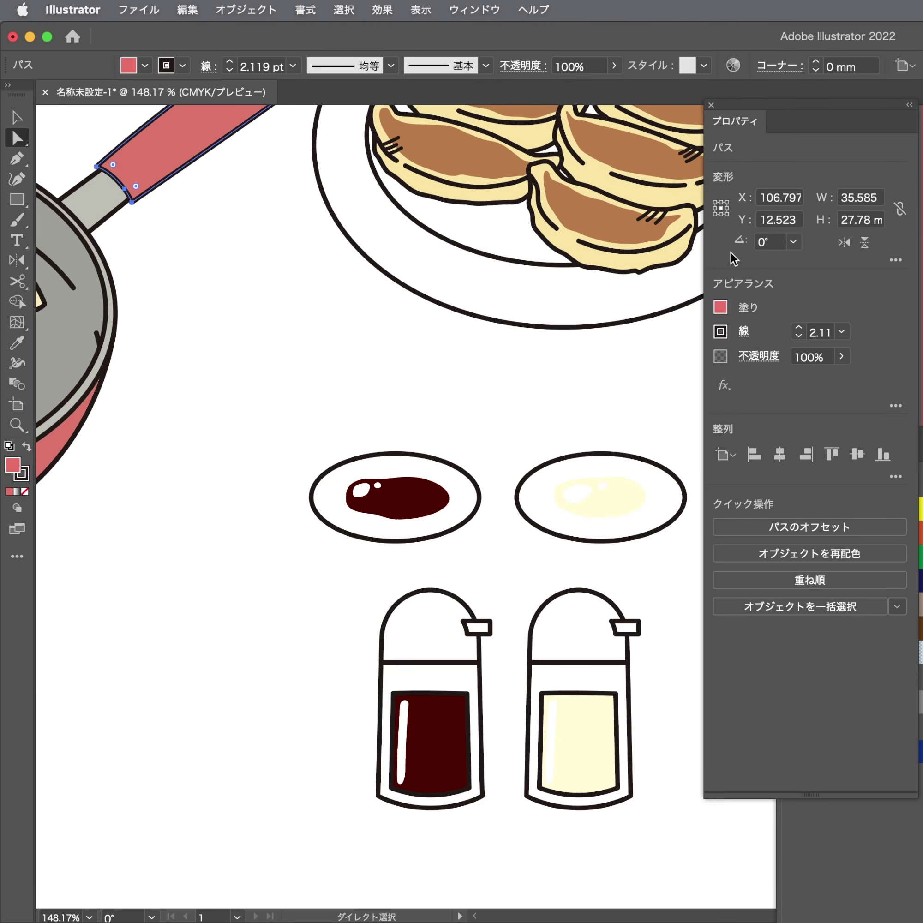
pyautogui.moveTo(421, 655); pyautogui.dragTo(422, 656)
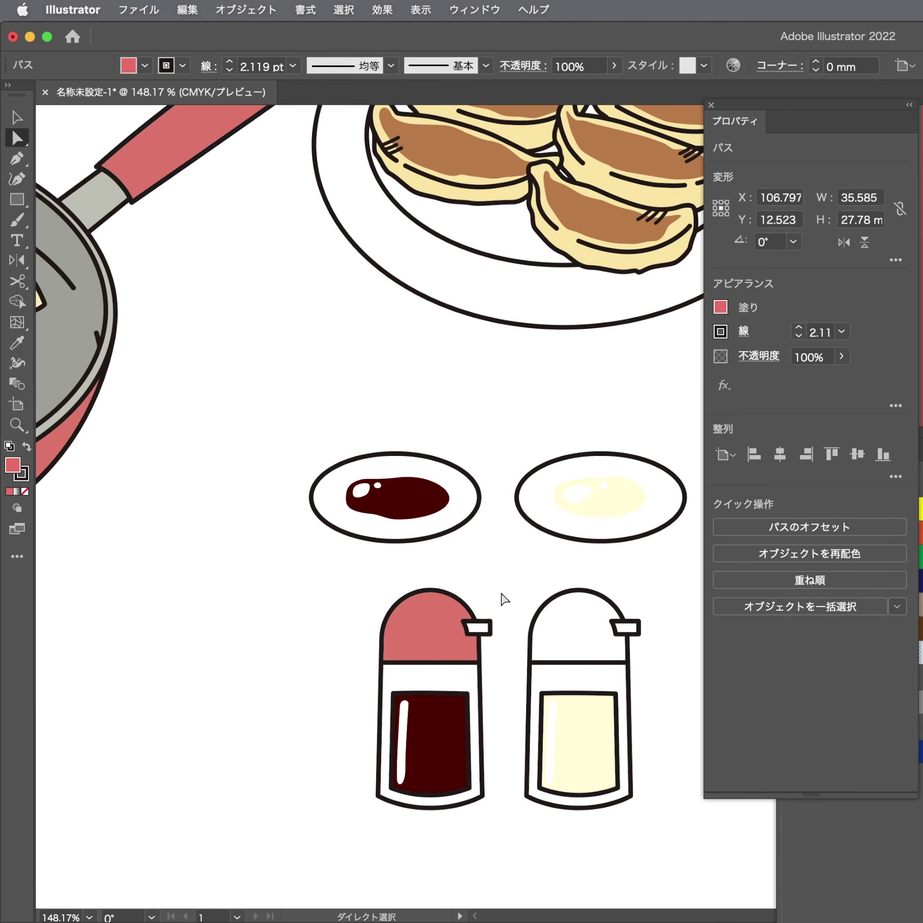
pyautogui.click(499, 601)
pyautogui.click(475, 628)
pyautogui.press('i')
pyautogui.press('a')
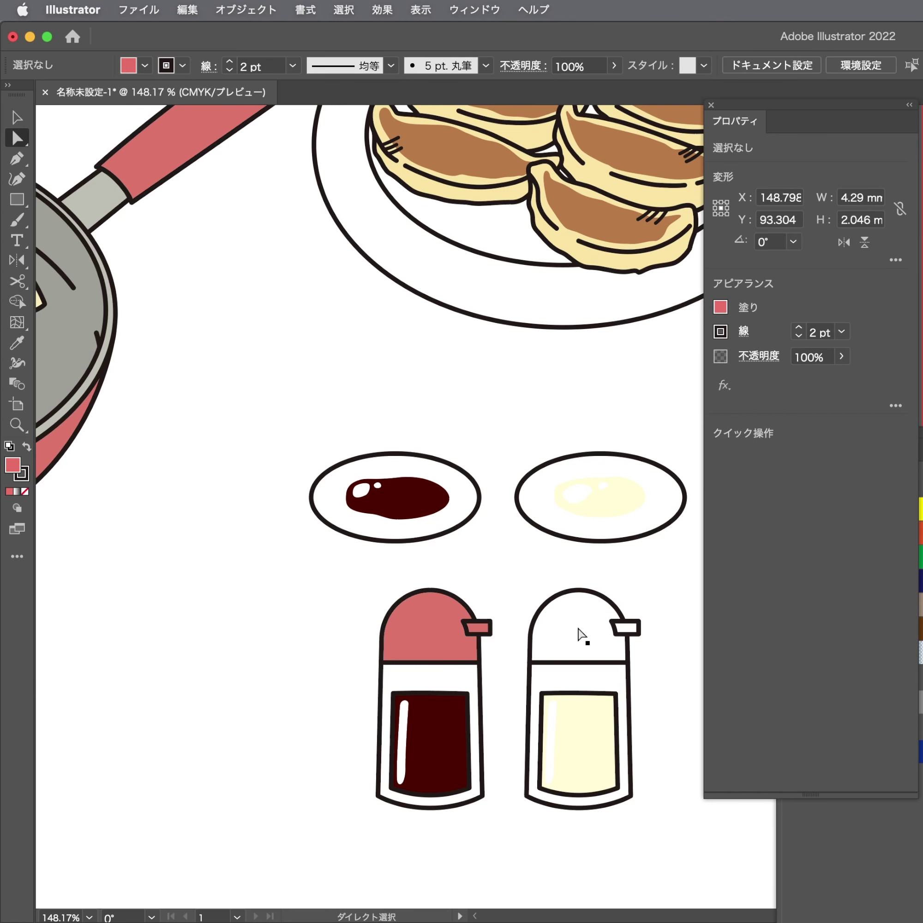
pyautogui.click(583, 638)
pyautogui.click(436, 653)
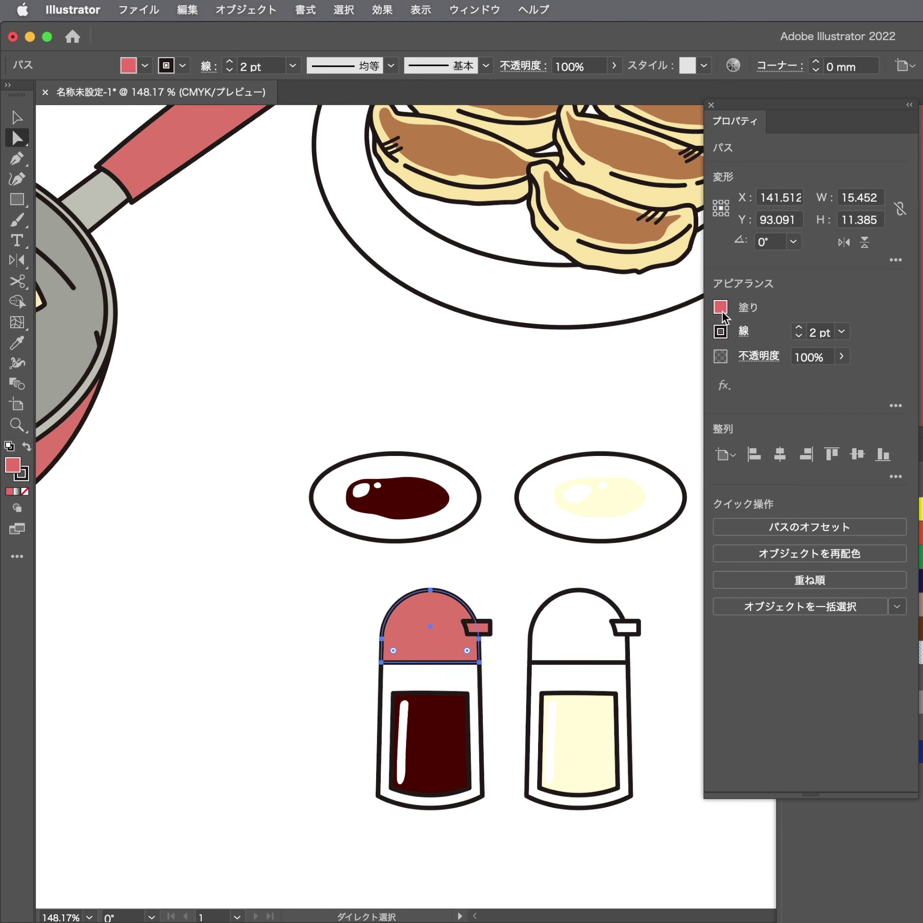
pyautogui.moveTo(584, 589); pyautogui.dragTo(584, 590)
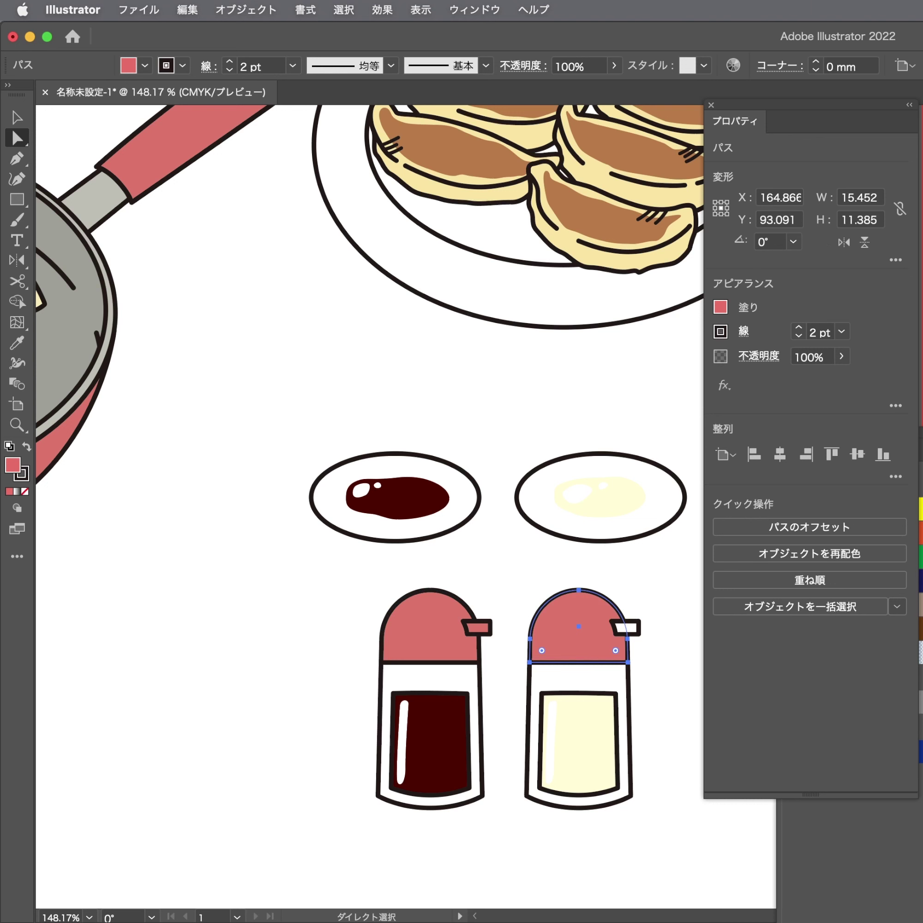
# Make the right bottle's cap pale yellow (C0 M20 Y59 K0) and eyedrop it onto its spout
pyautogui.press('F6')
pyautogui.moveTo(697, 373)
pyautogui.mouseDown()
pyautogui.moveTo(615, 323)
pyautogui.moveTo(552, 383)
pyautogui.moveTo(560, 409)
pyautogui.moveTo(535, 388)
pyautogui.mouseUp()
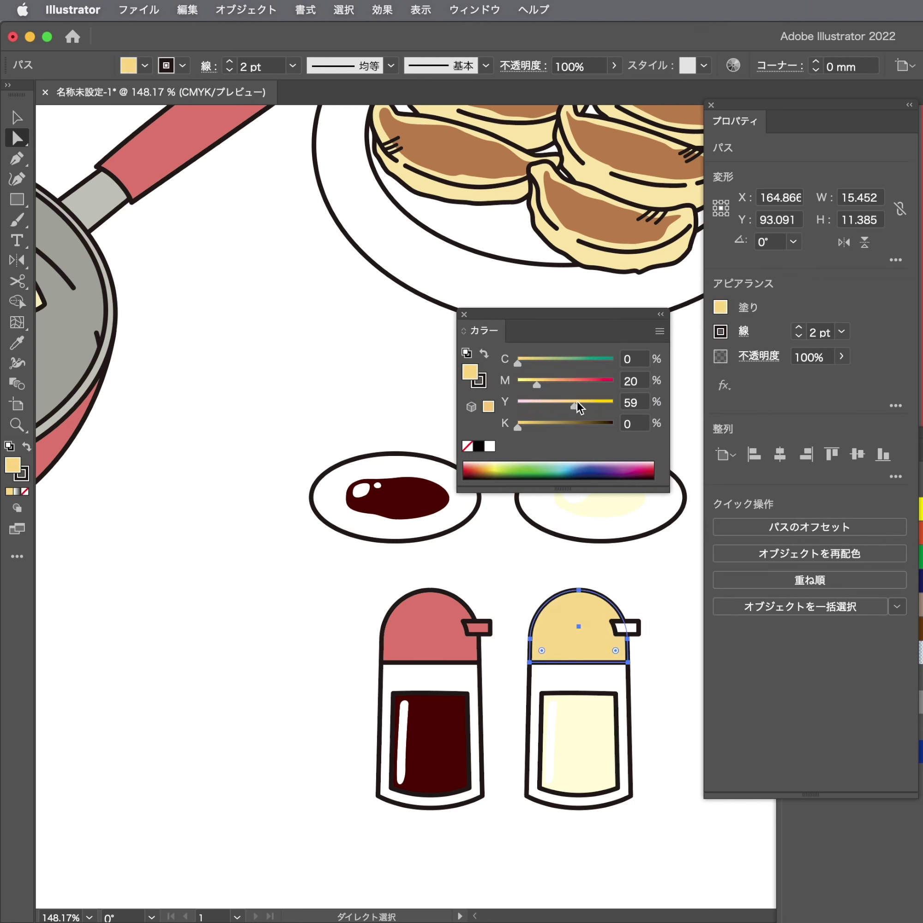
pyautogui.moveTo(539, 336); pyautogui.dragTo(580, 318)
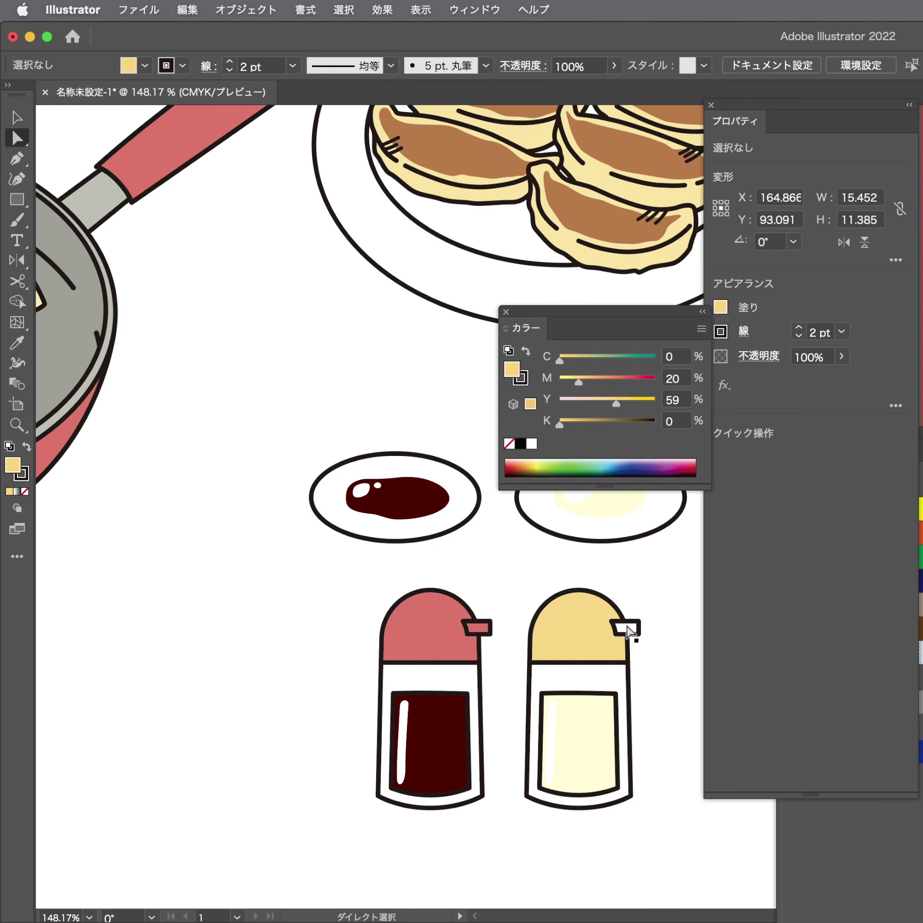
pyautogui.click(625, 628)
pyautogui.press('i')
pyautogui.click(598, 614)
pyautogui.click(648, 595)
# Pen-draw a curved white highlight with no outline on the red bottle cap
pyautogui.scroll(3, 631, 594)
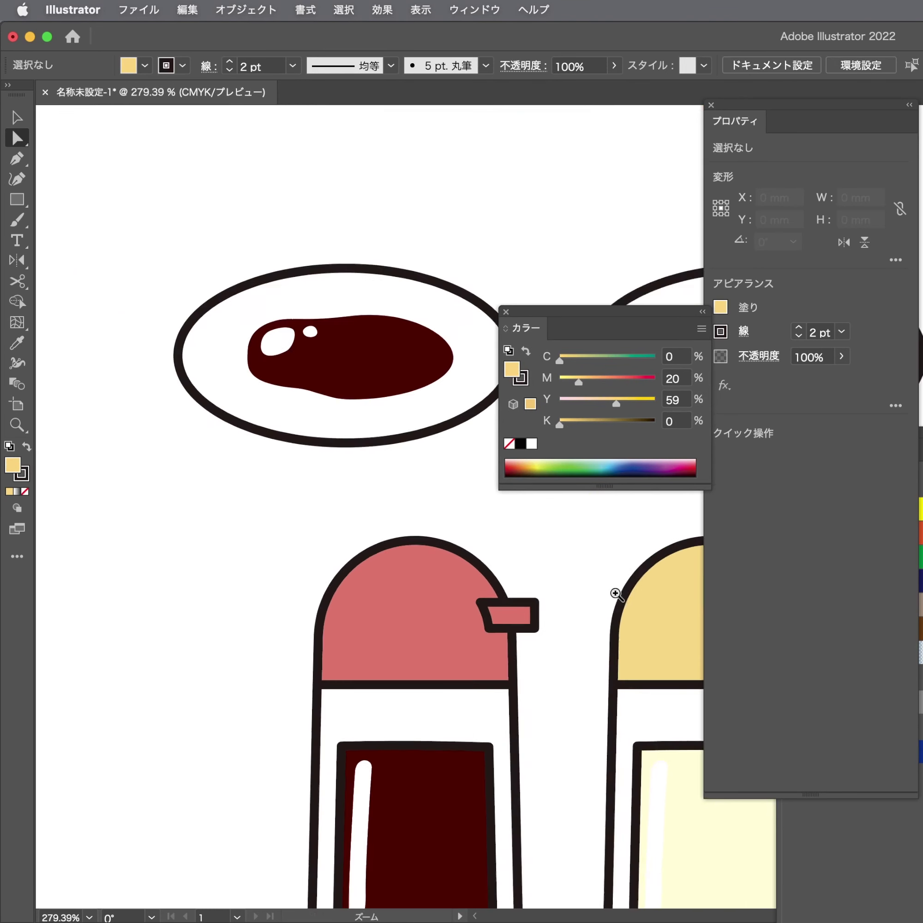
pyautogui.scroll(2, 558, 552)
pyautogui.press('l')
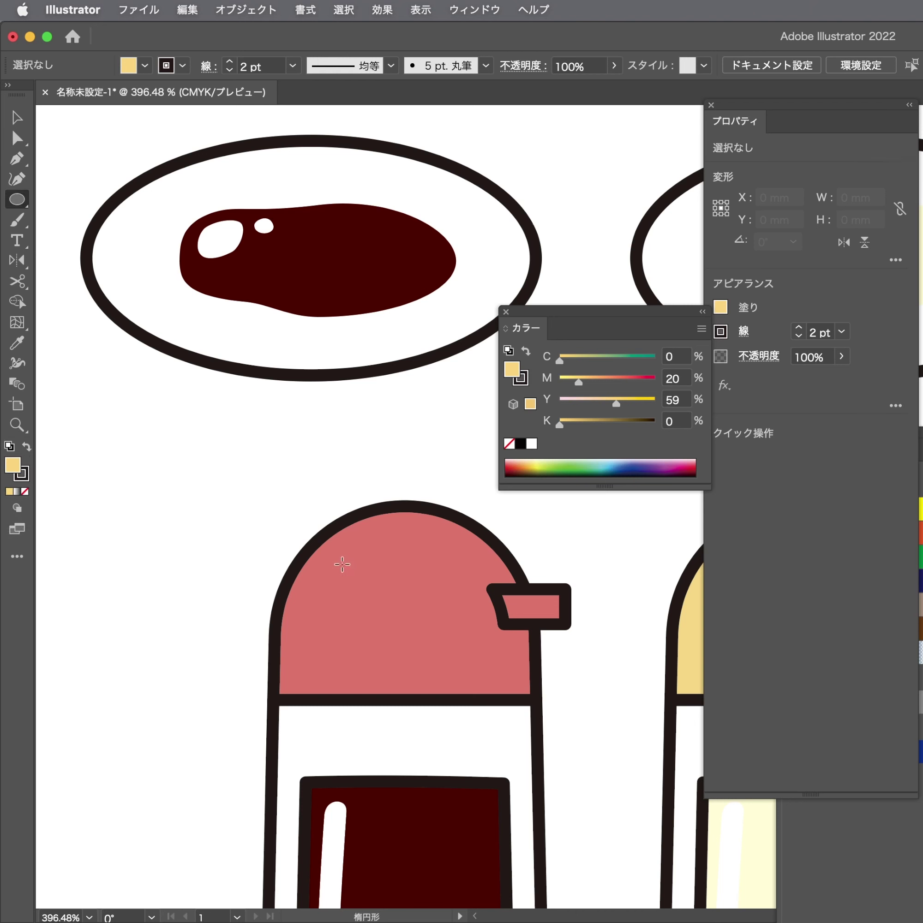
pyautogui.press('p')
pyautogui.moveTo(356, 553); pyautogui.dragTo(345, 554)
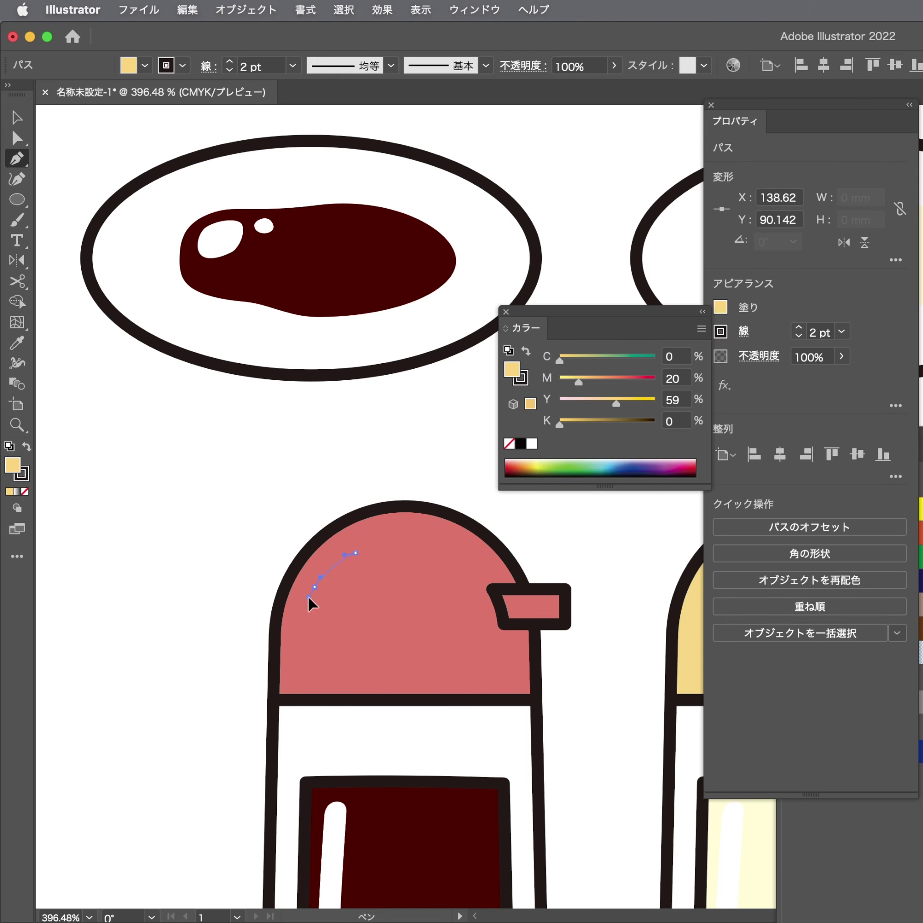
pyautogui.moveTo(310, 604); pyautogui.dragTo(309, 606)
pyautogui.click(356, 553)
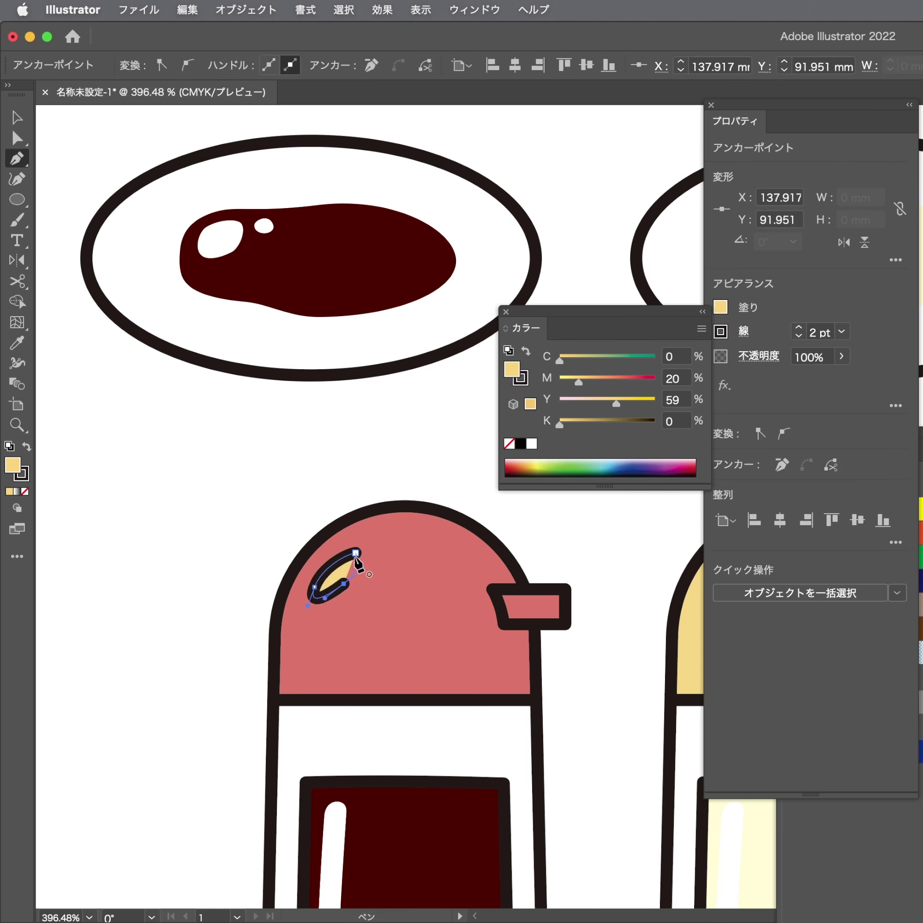
pyautogui.moveTo(342, 560); pyautogui.dragTo(314, 531)
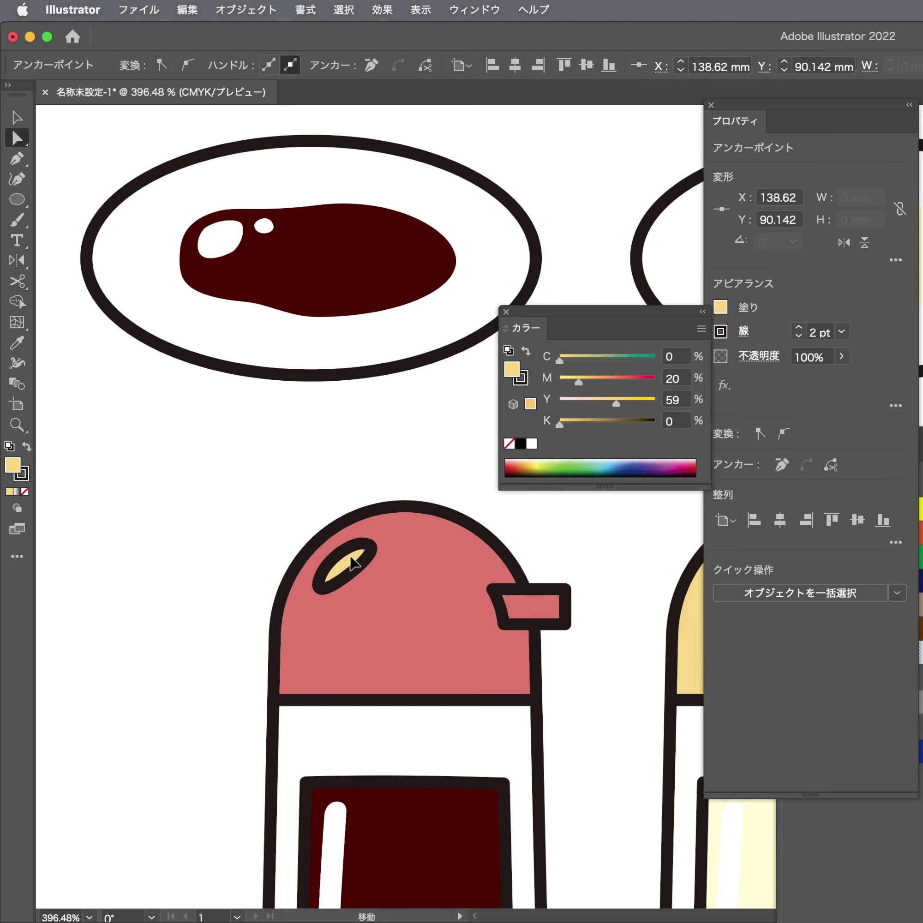
pyautogui.press('i')
pyautogui.click(314, 526)
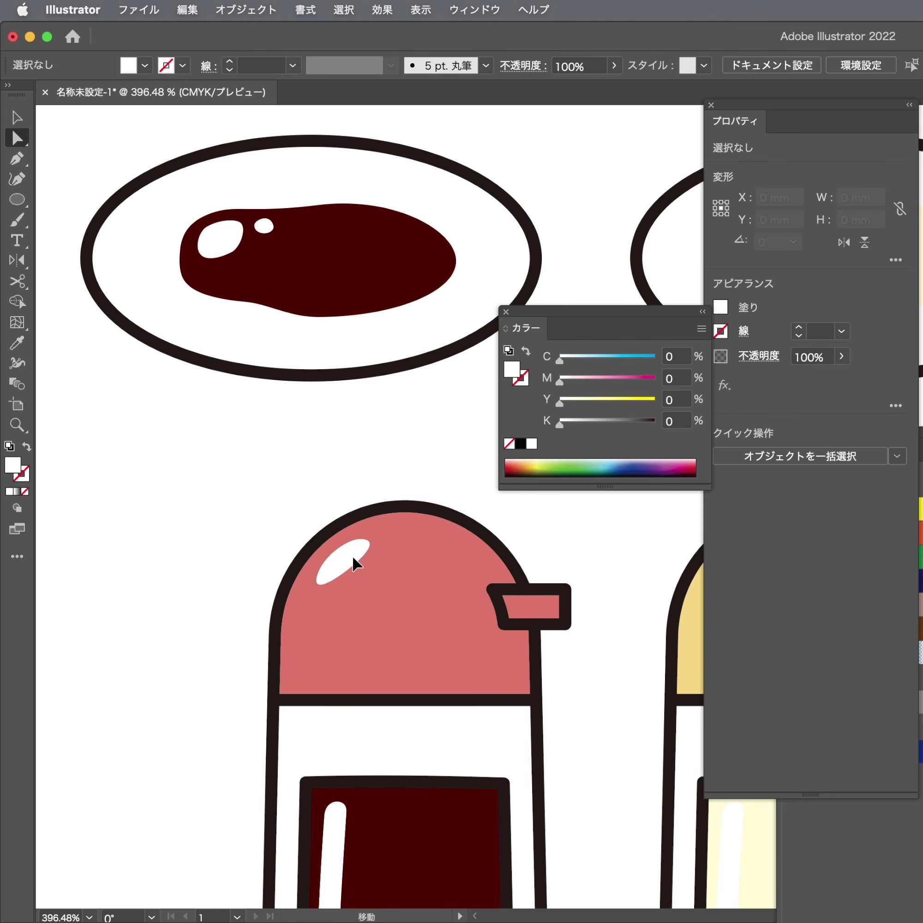
# Copy the highlighted red cap over the yellow cap, undo the misplaced copy, and reselect the red bottle
pyautogui.click(383, 565)
pyautogui.hscroll(5, 402, 565)
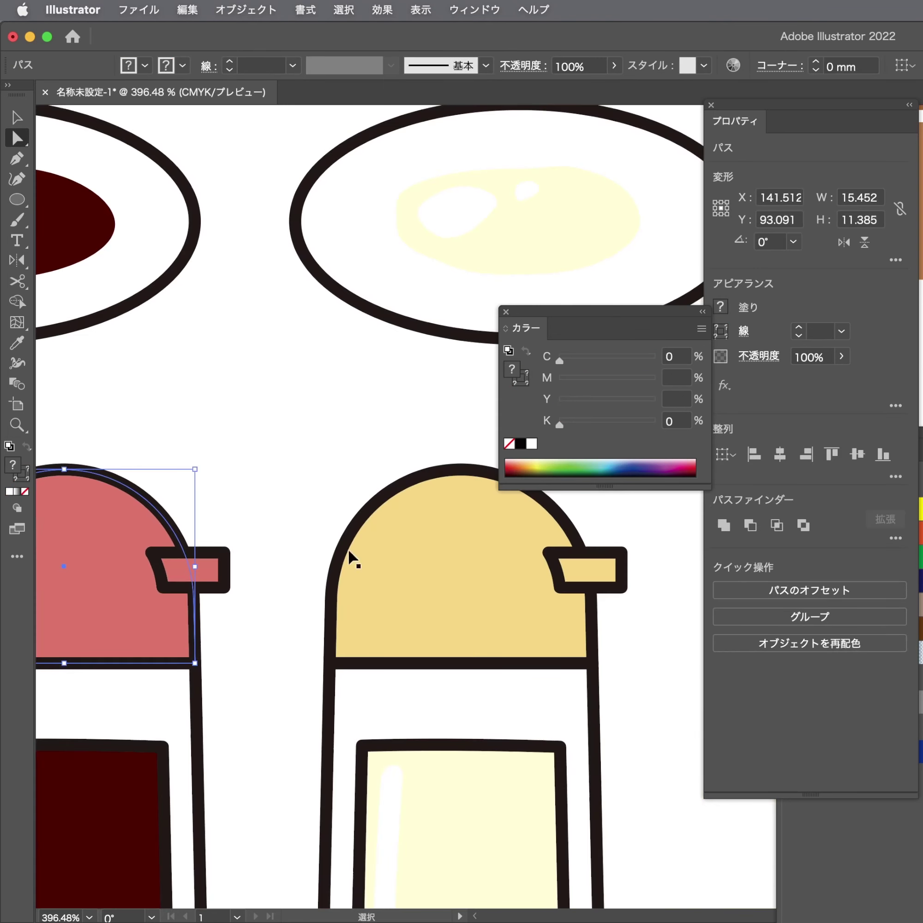
pyautogui.moveTo(629, 621); pyautogui.dragTo(339, 669)
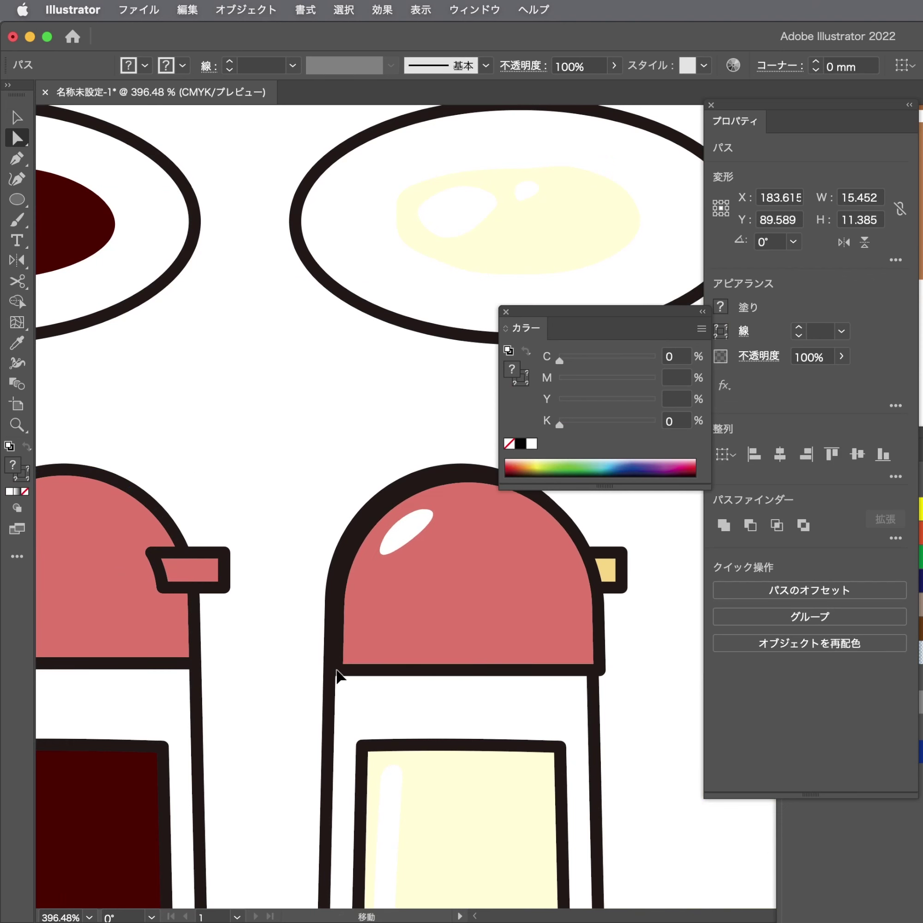
pyautogui.press('super+shift+a')
pyautogui.click(402, 537)
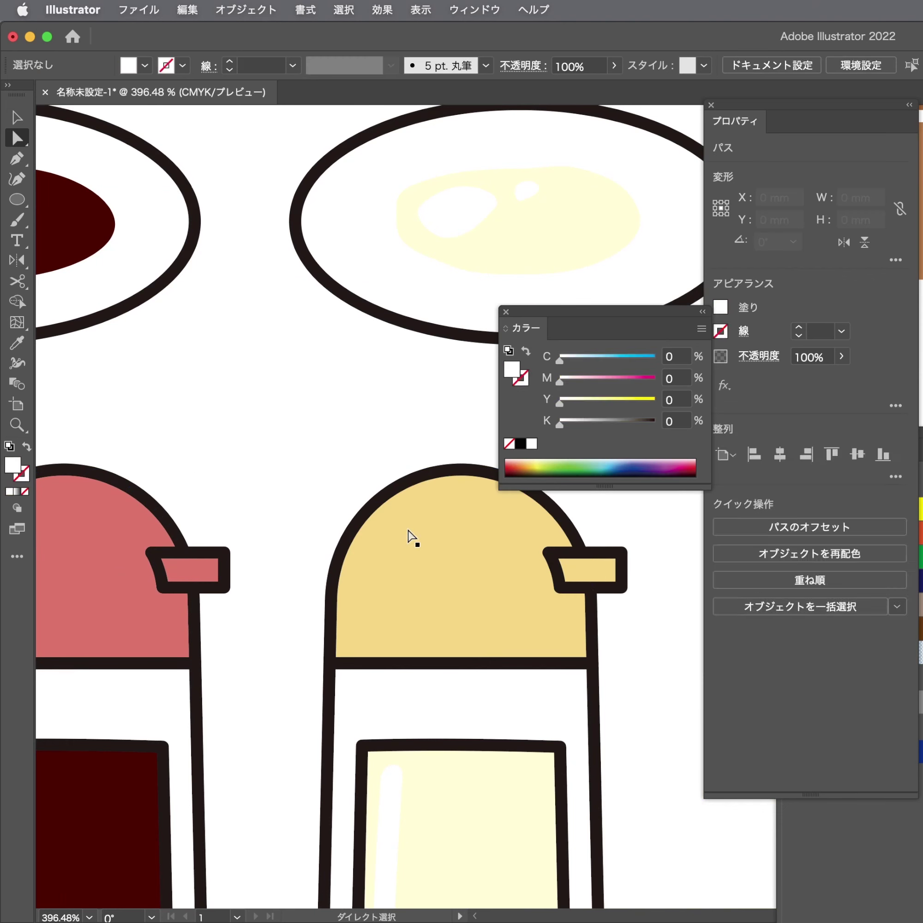
pyautogui.press('v')
pyautogui.press('super+shift+a')
pyautogui.scroll(-5, 309, 547)
pyautogui.click(334, 557)
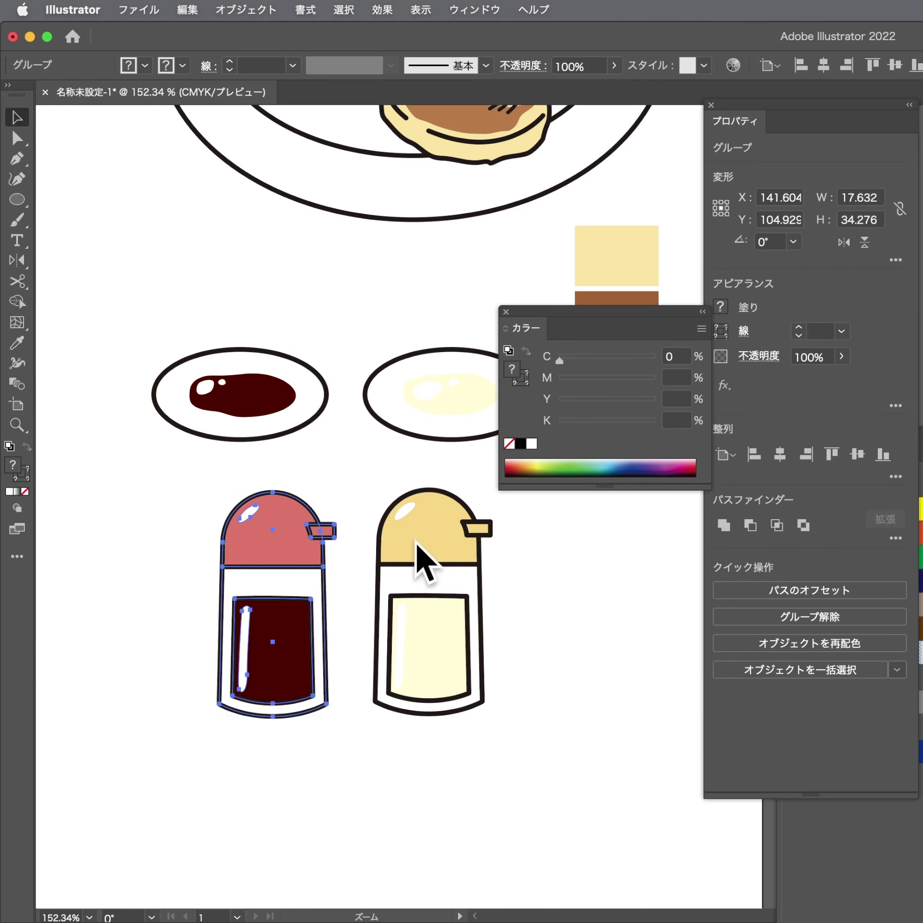
pyautogui.scroll(-3, 485, 582)
# Close the Color panel, move both gyoza plates to the lower left, and delete the leftover swatches
pyautogui.click(540, 599)
pyautogui.scroll(-5, 396, 604)
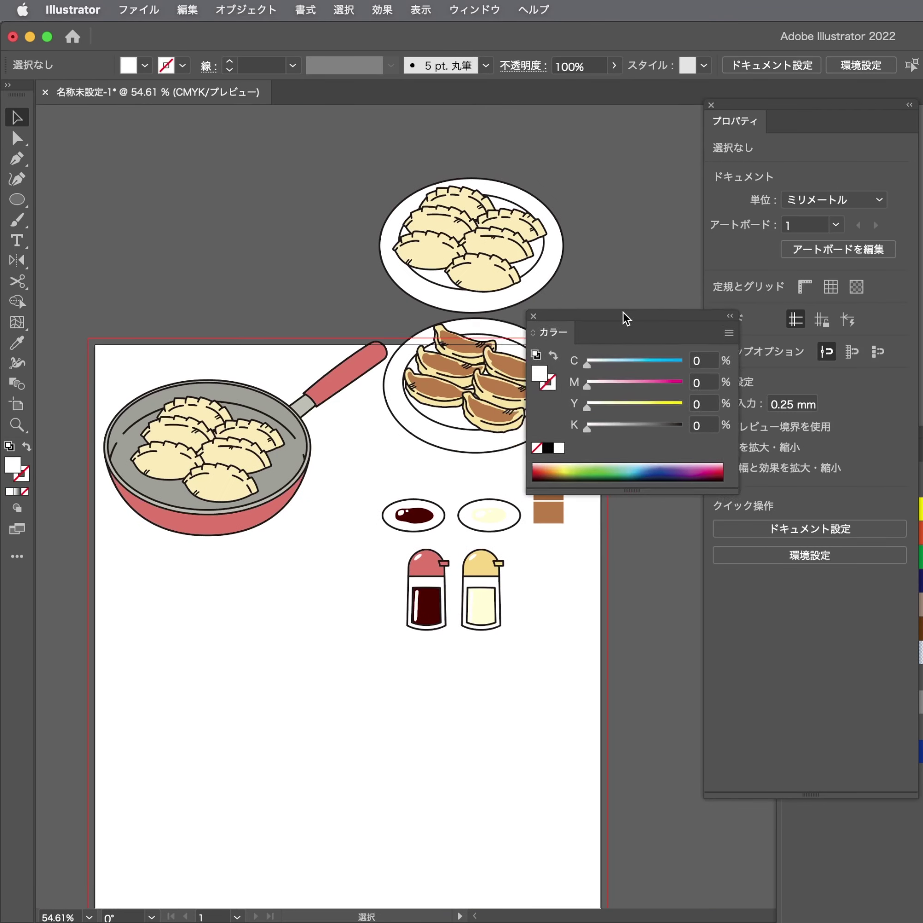
pyautogui.press('F6')
pyautogui.moveTo(426, 374)
pyautogui.mouseDown()
pyautogui.moveTo(155, 799)
pyautogui.moveTo(185, 651)
pyautogui.mouseUp()
pyautogui.moveTo(625, 422); pyautogui.dragTo(577, 310)
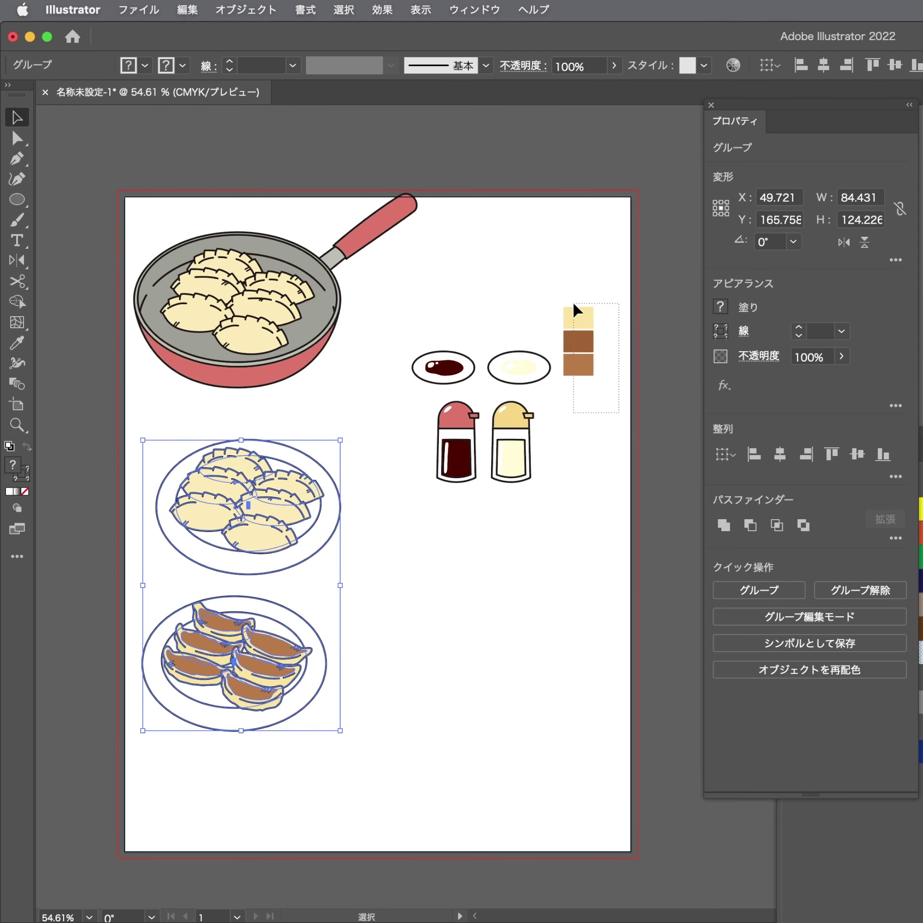
pyautogui.press('Delete')
# Line up the sauce dishes and bottles, then move the whole group further down
pyautogui.click(458, 362)
pyautogui.moveTo(455, 451); pyautogui.dragTo(441, 460)
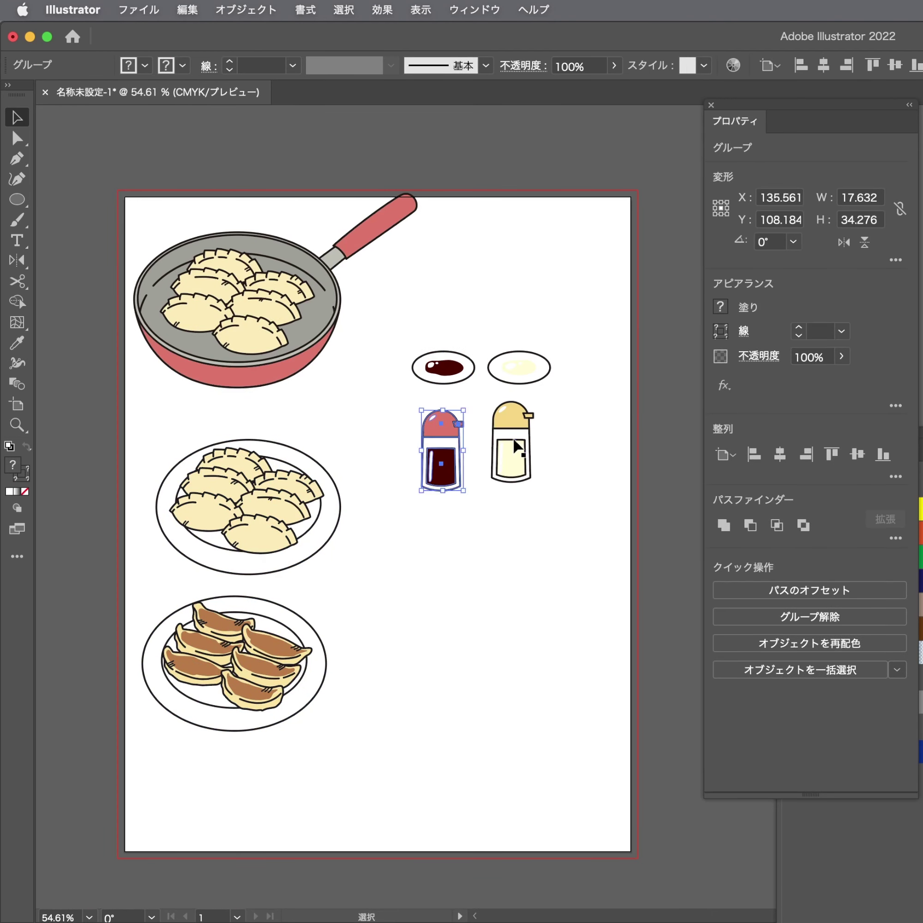
pyautogui.moveTo(513, 456); pyautogui.dragTo(517, 468)
pyautogui.click(470, 375)
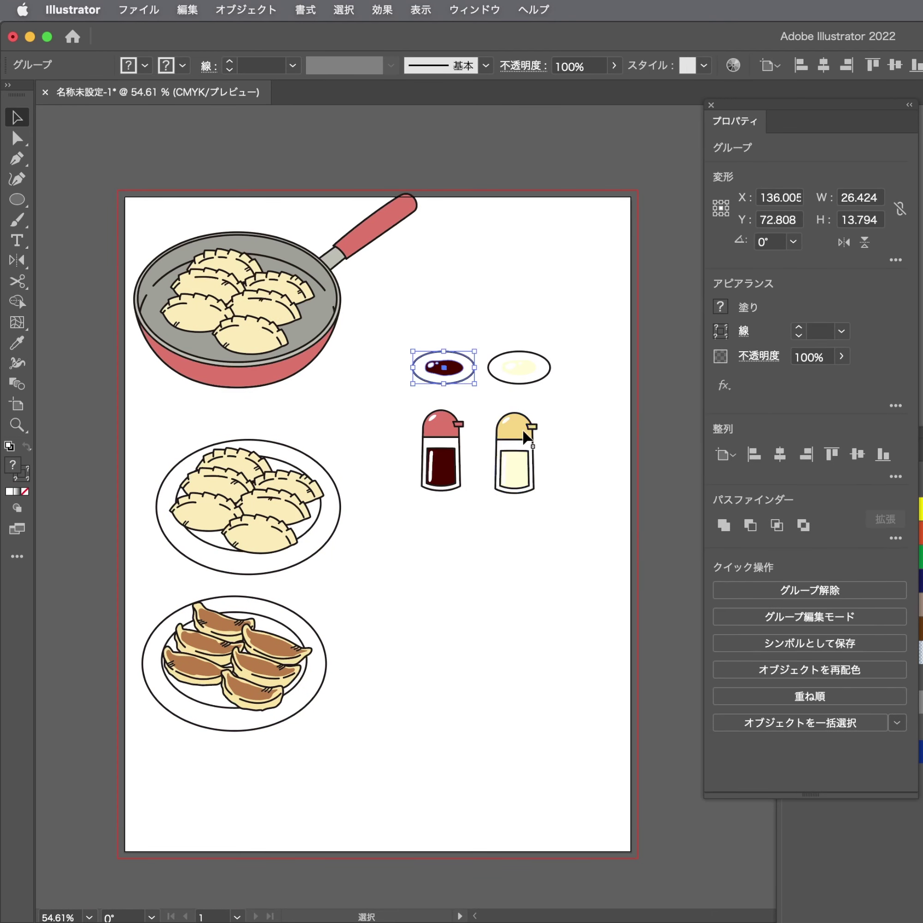
pyautogui.keyDown('shift'); pyautogui.click(531, 379); pyautogui.keyUp('shift')
pyautogui.moveTo(531, 379); pyautogui.dragTo(553, 381)
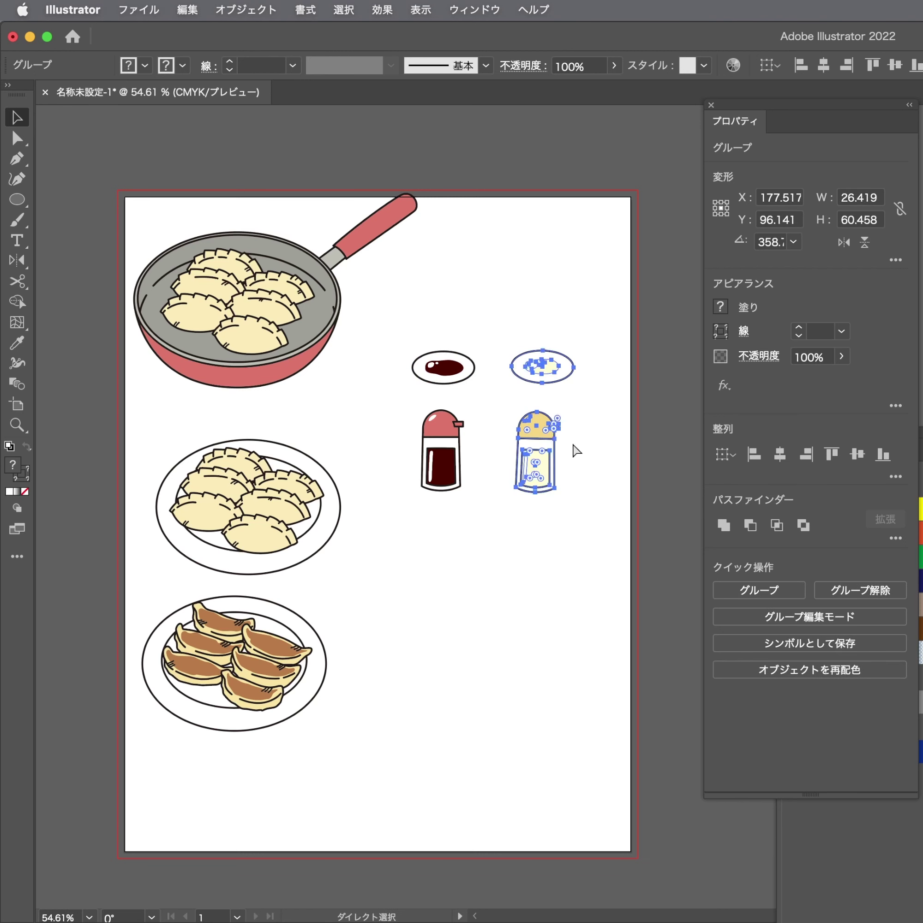
pyautogui.click(584, 445)
pyautogui.click(533, 459)
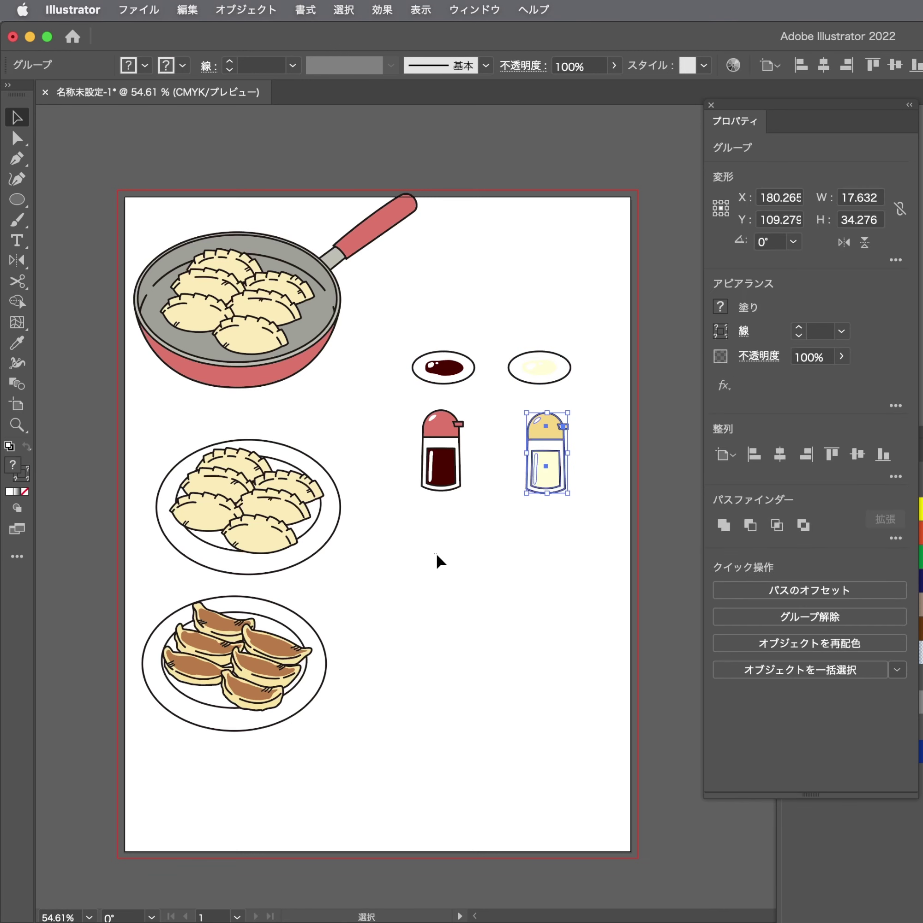
pyautogui.moveTo(580, 539); pyautogui.dragTo(408, 352)
pyautogui.moveTo(447, 435); pyautogui.dragTo(425, 679)
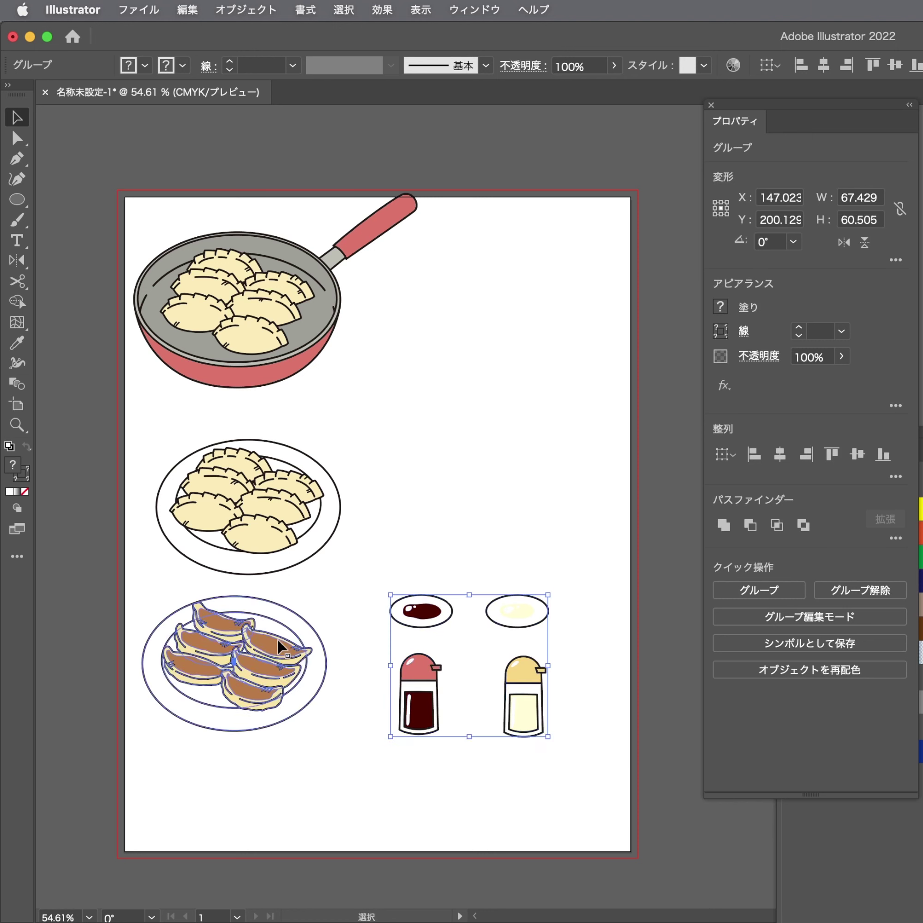
# Reposition the fried and plain gyoza plates and move both up together
pyautogui.moveTo(281, 645); pyautogui.dragTo(524, 495)
pyautogui.click(284, 539)
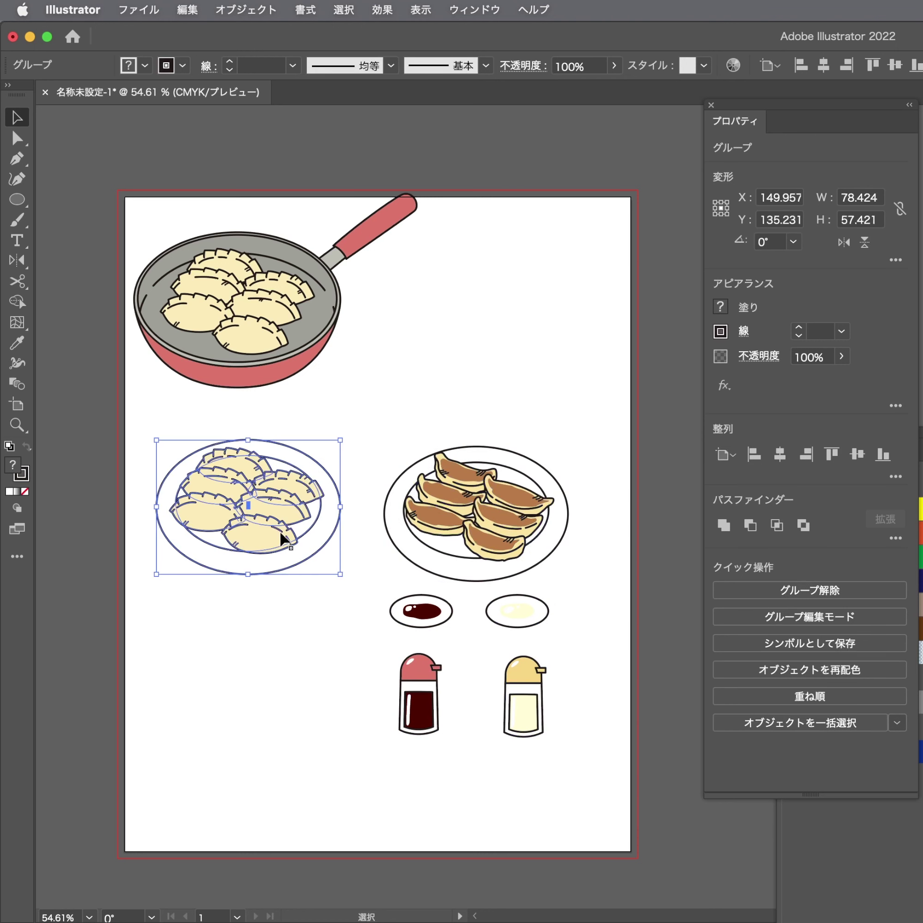
pyautogui.click(392, 445)
pyautogui.click(484, 514)
pyautogui.keyDown('shift'); pyautogui.click(274, 531); pyautogui.keyUp('shift')
pyautogui.moveTo(341, 600)
pyautogui.mouseDown()
pyautogui.moveTo(531, 730)
pyautogui.moveTo(547, 381)
pyautogui.mouseUp()
# Place the dishes and bottles beside the pan, center the artwork, and nudge the pan slightly right
pyautogui.moveTo(631, 640); pyautogui.dragTo(281, 349)
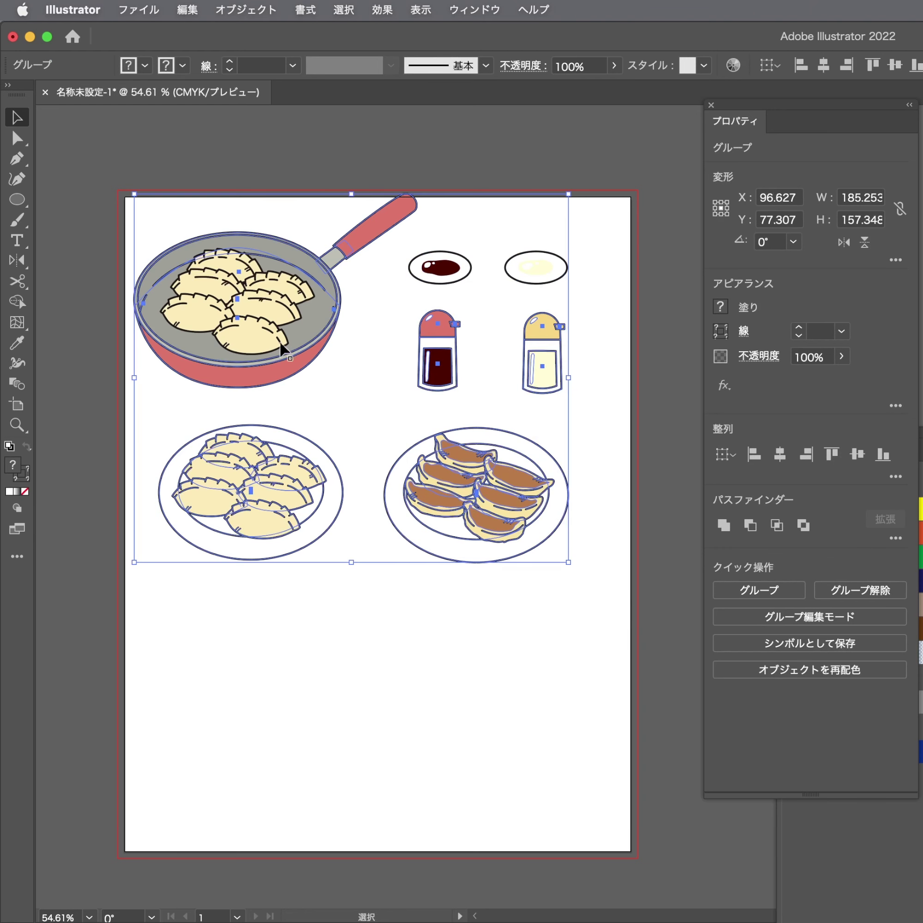
pyautogui.moveTo(542, 541); pyautogui.dragTo(558, 598)
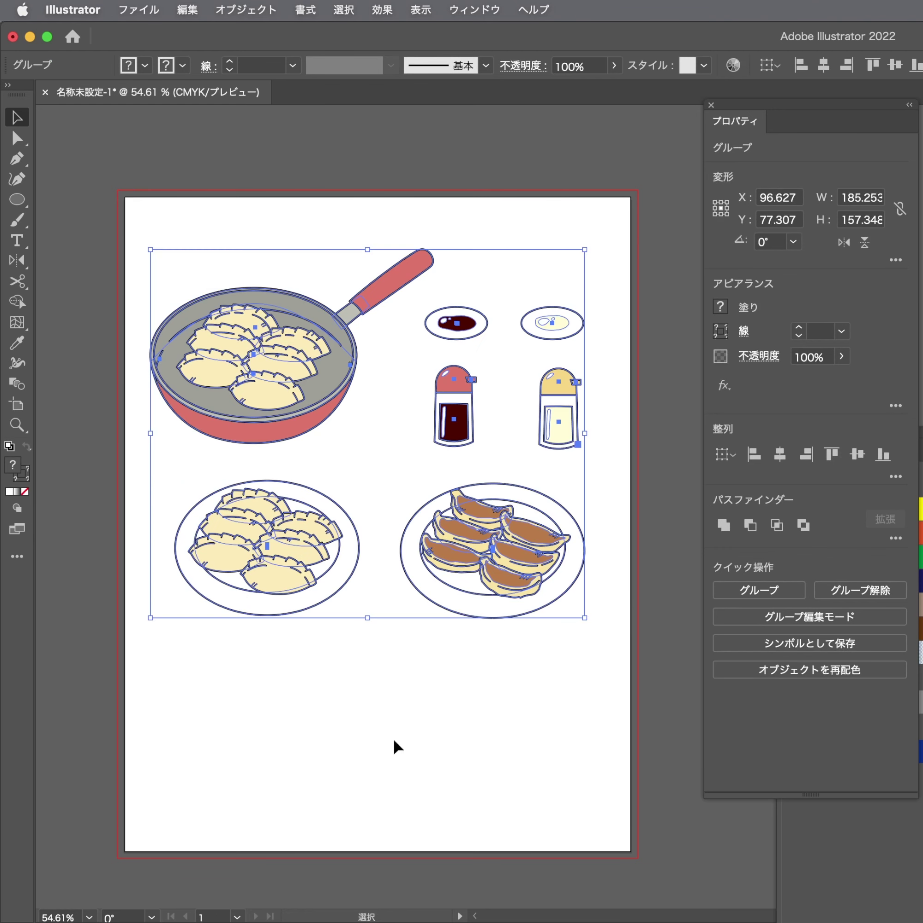
pyautogui.hotkey('shift', 'Tab')
pyautogui.hotkey('shift', 'Tab')
pyautogui.click(359, 721)
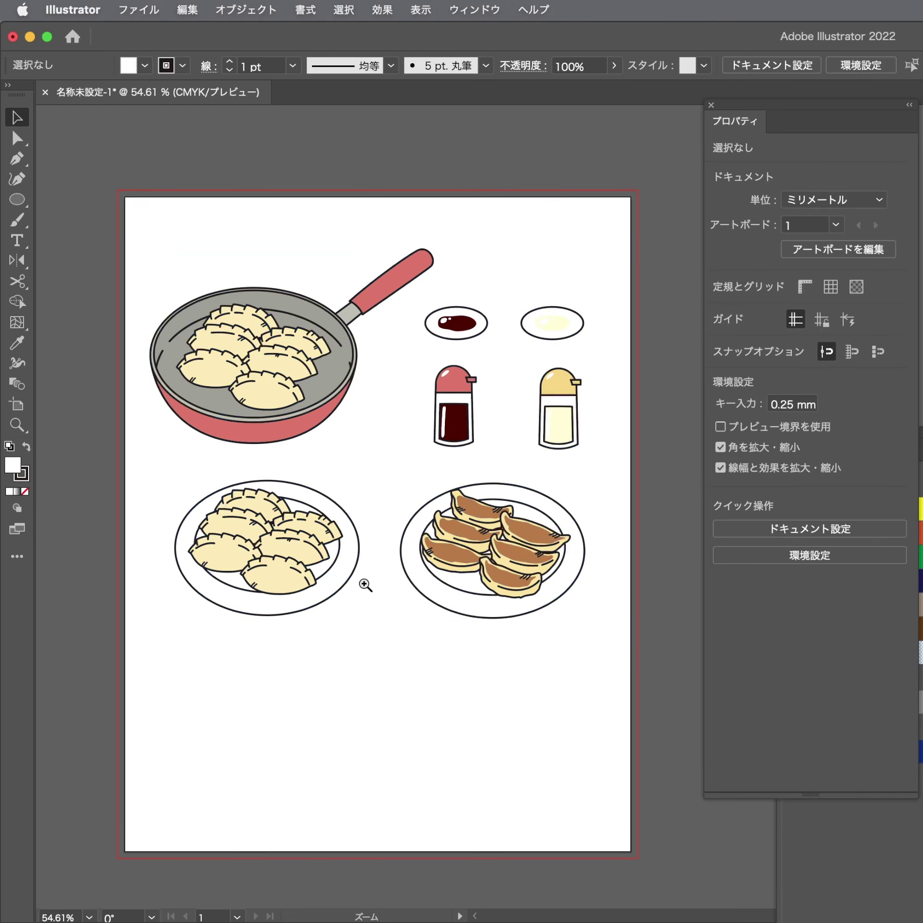
pyautogui.click(364, 586)
pyautogui.moveTo(438, 579); pyautogui.dragTo(429, 691)
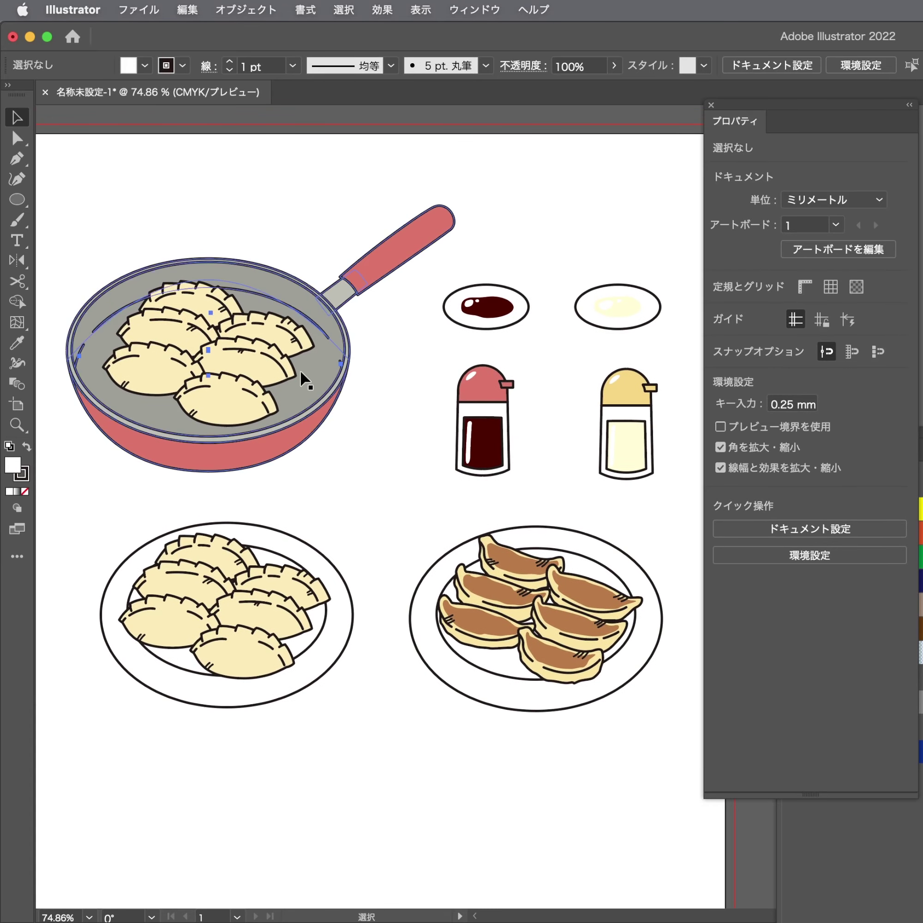
pyautogui.click(328, 381)
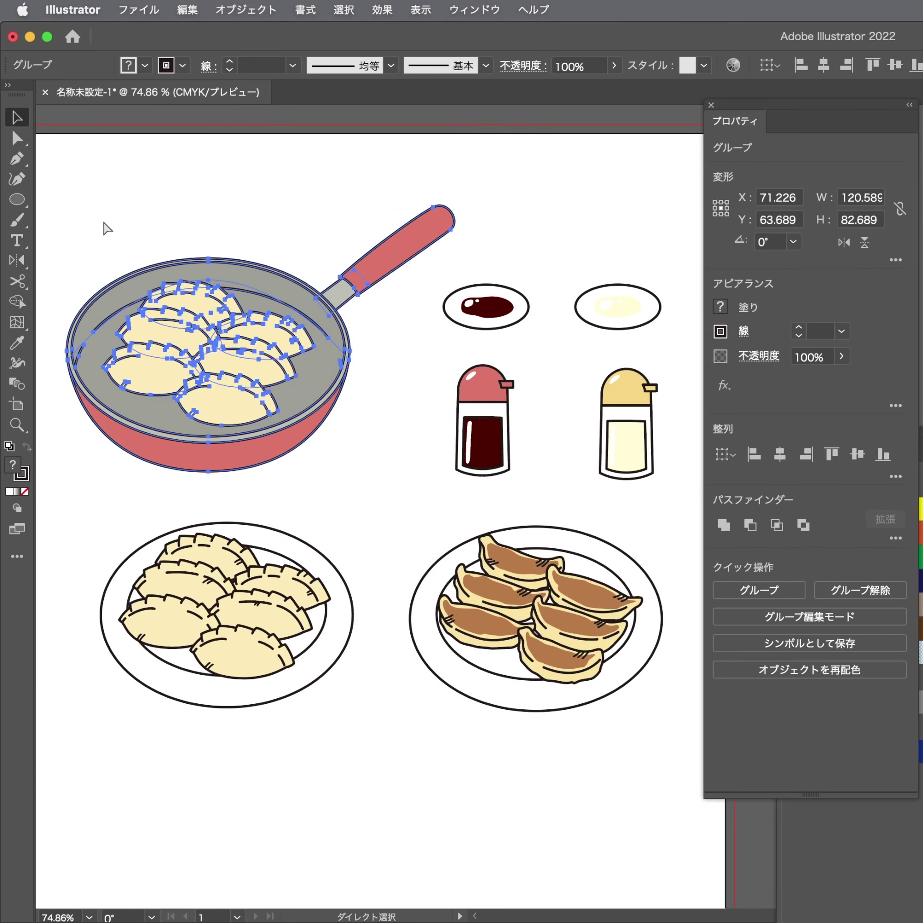
pyautogui.moveTo(148, 221); pyautogui.dragTo(169, 222)
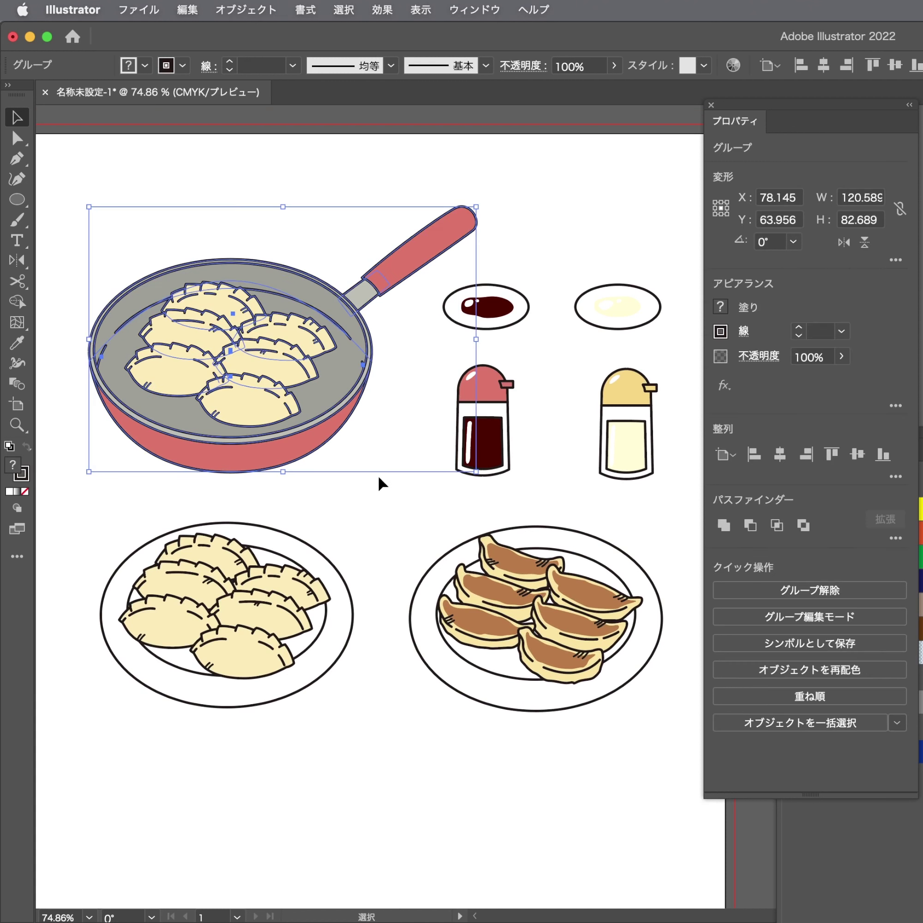
pyautogui.click(388, 503)
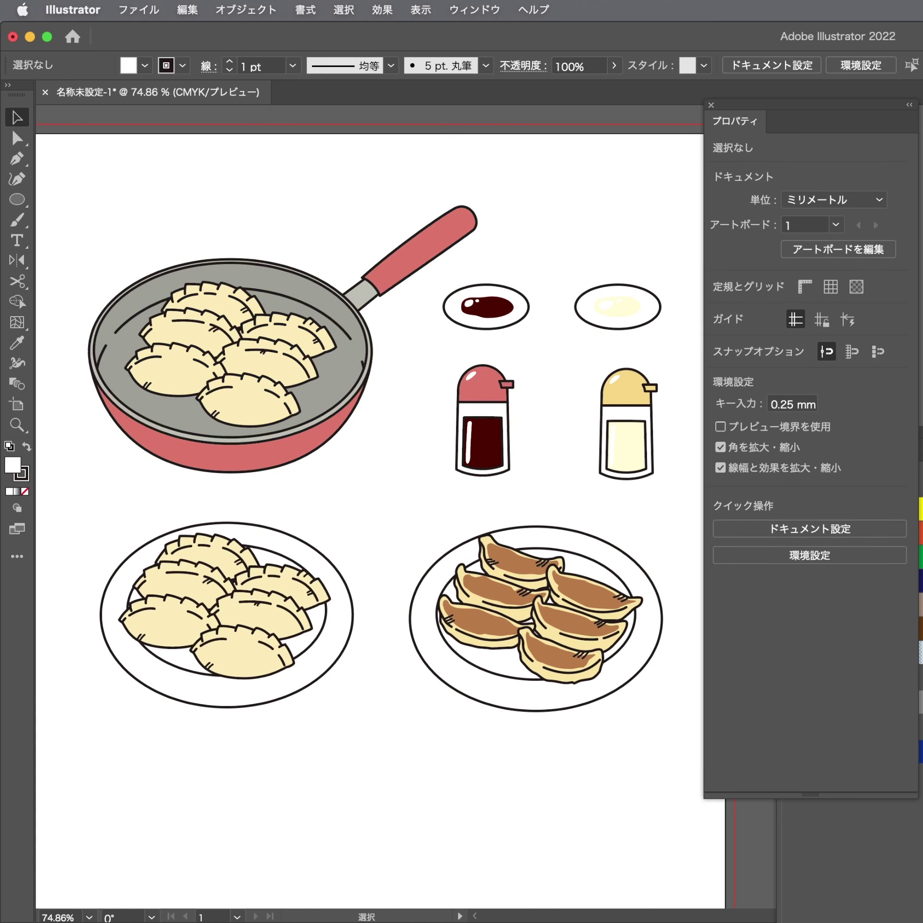